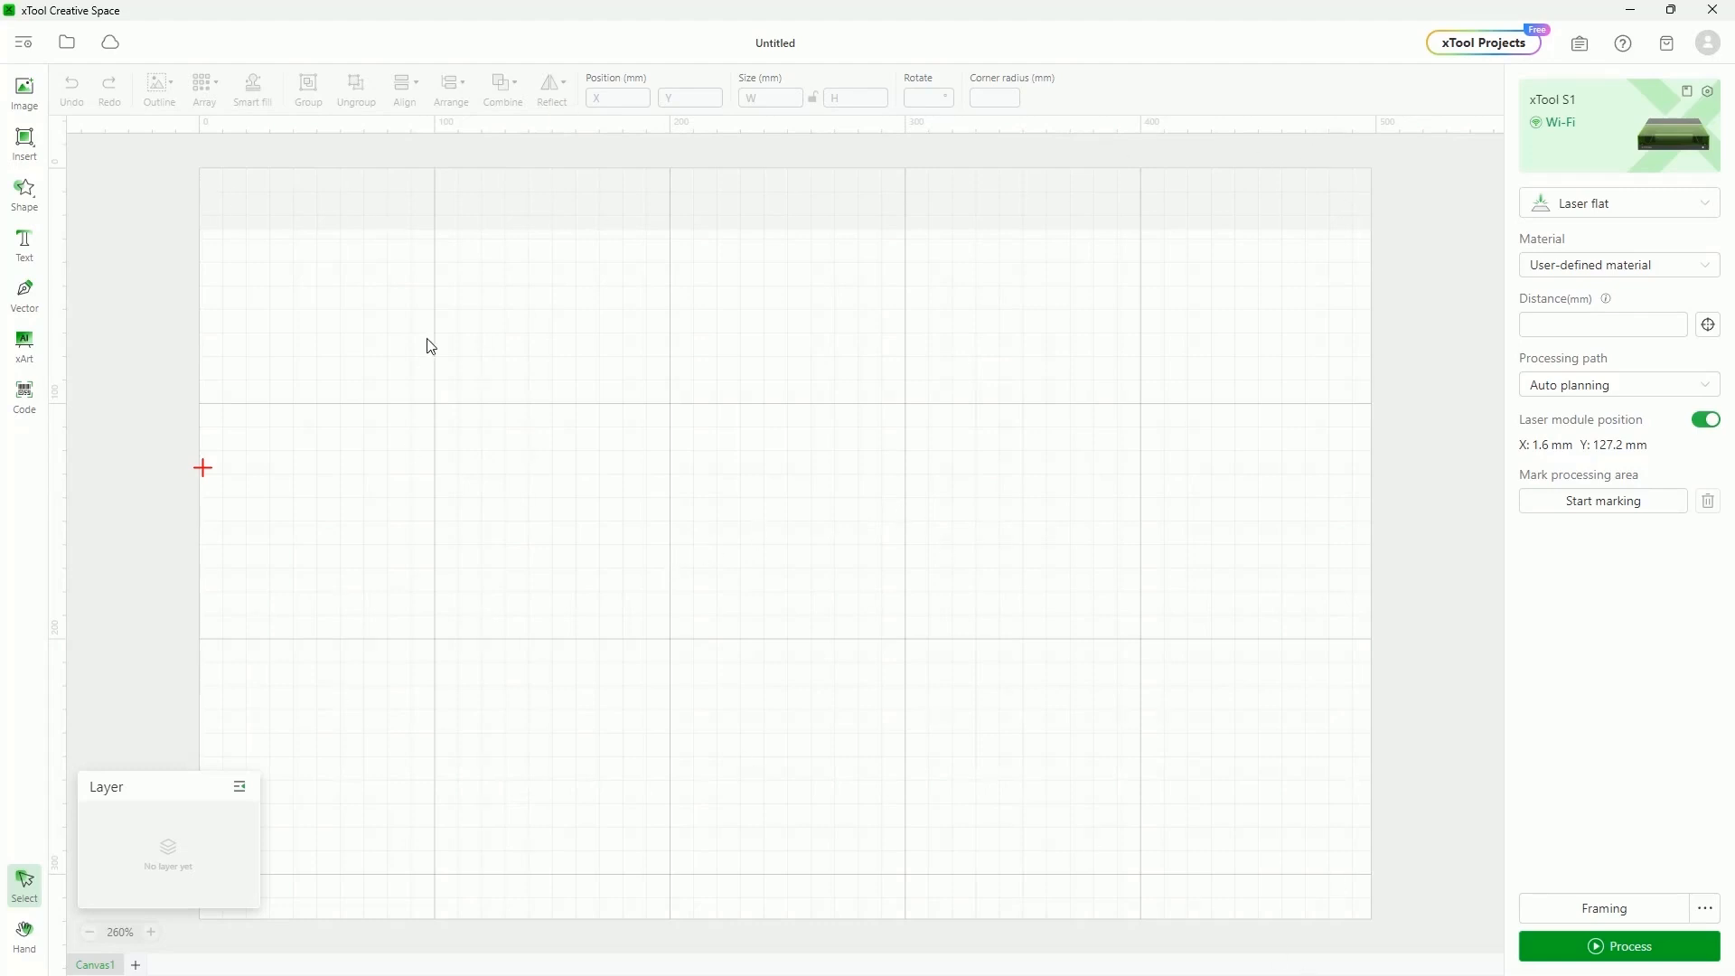
Zoom in and out and pan around the canvas work area
left_click(151, 932)
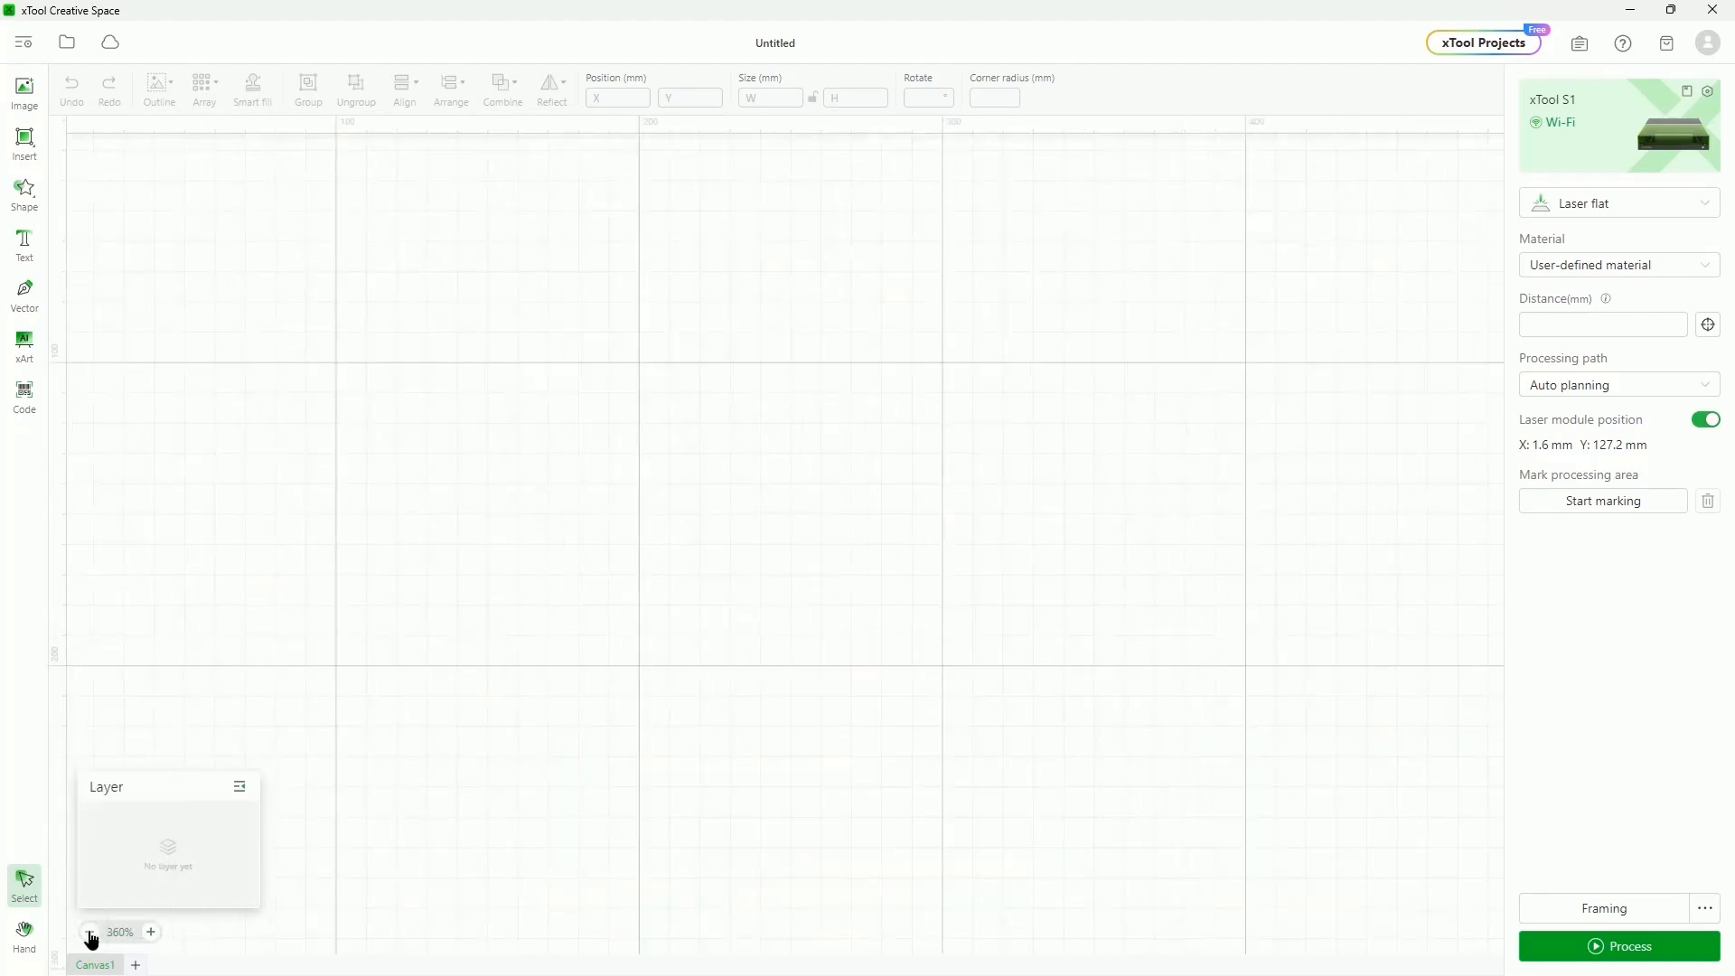
left_click(90, 932)
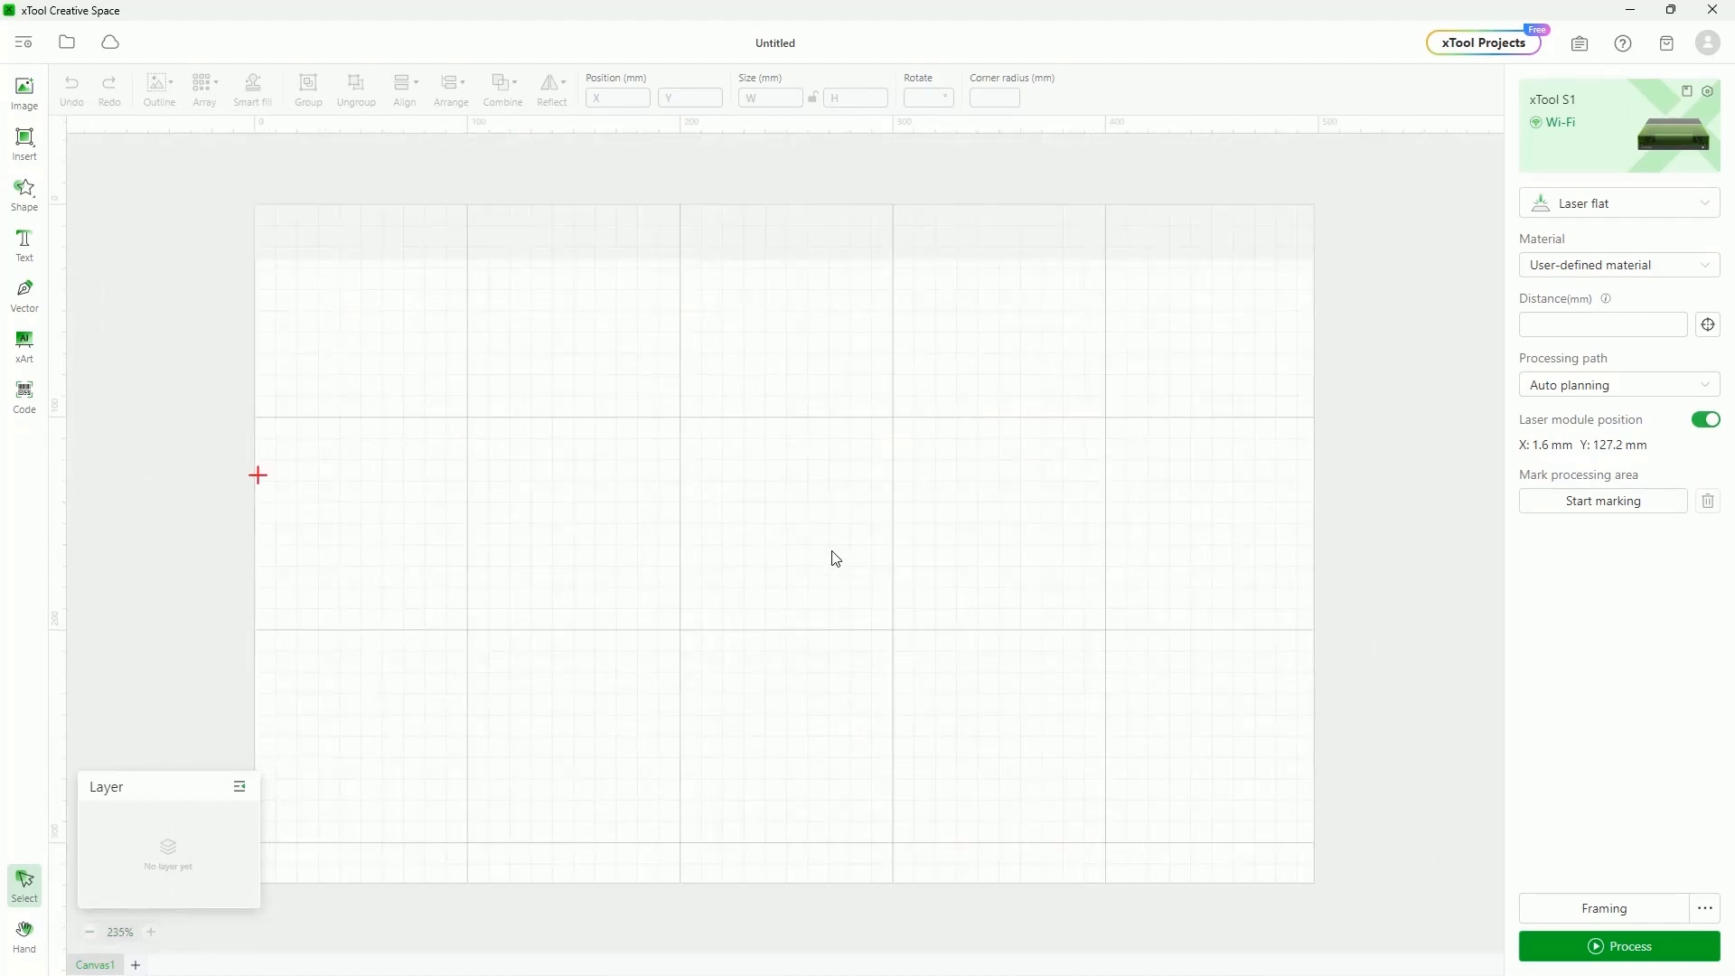
scroll(836, 558, "down", 3)
scroll(835, 558, "up", 12)
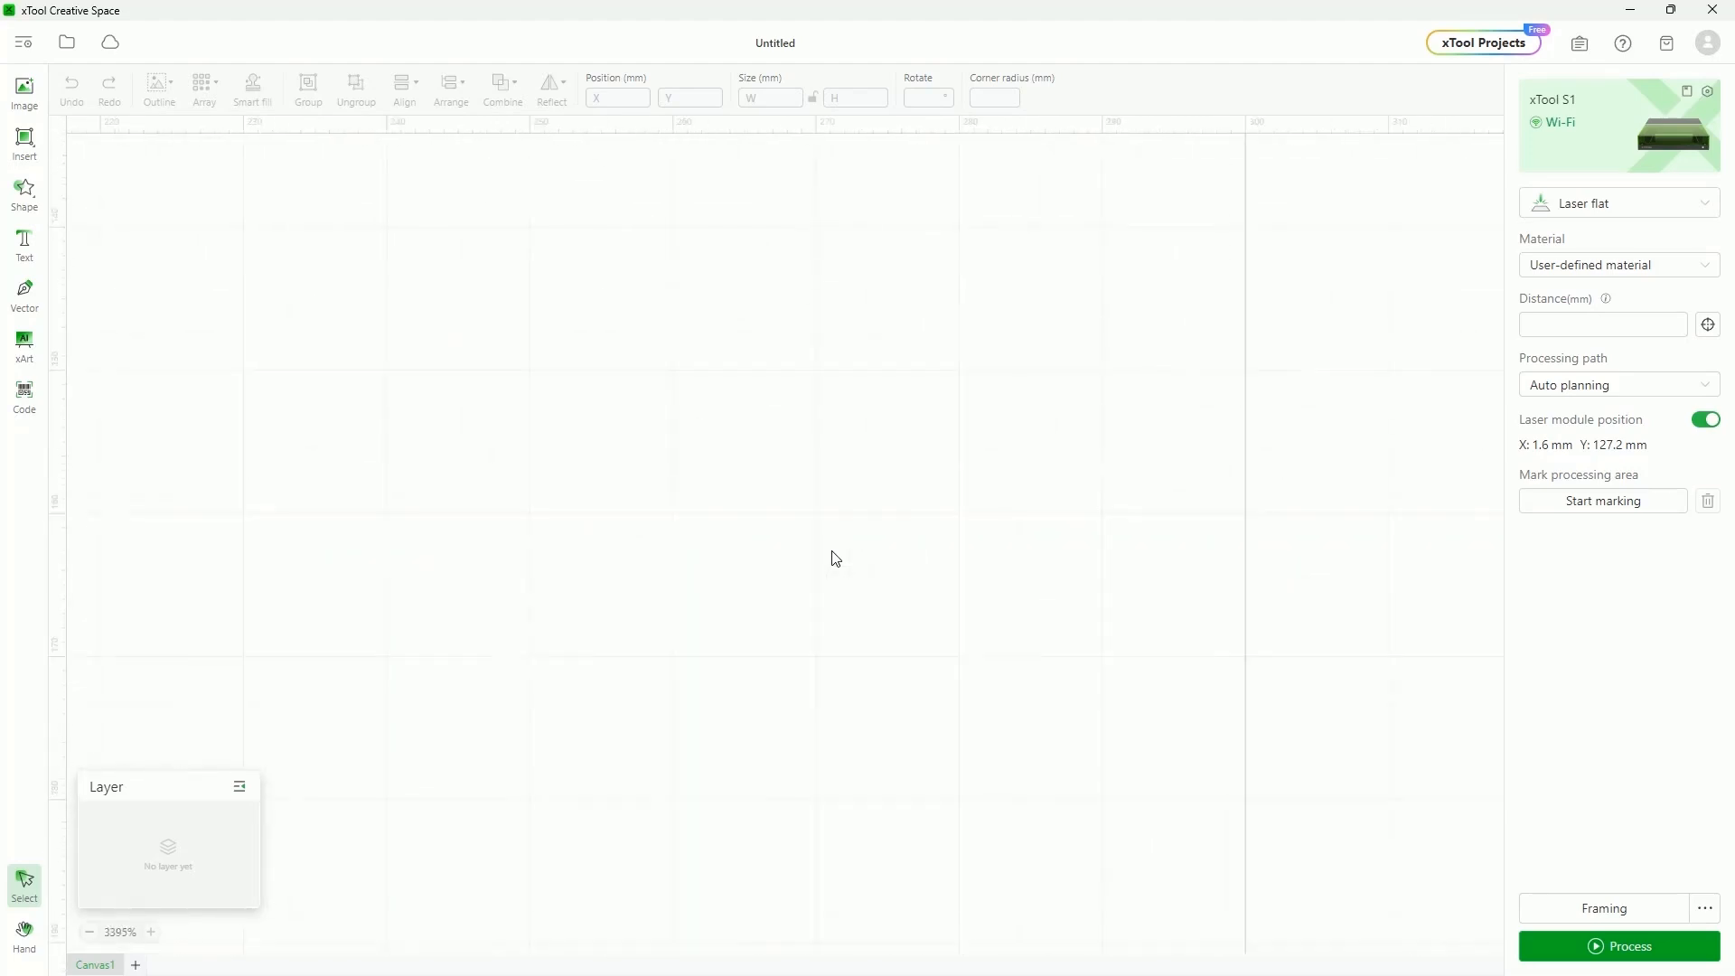
scroll(836, 558, "down", 9)
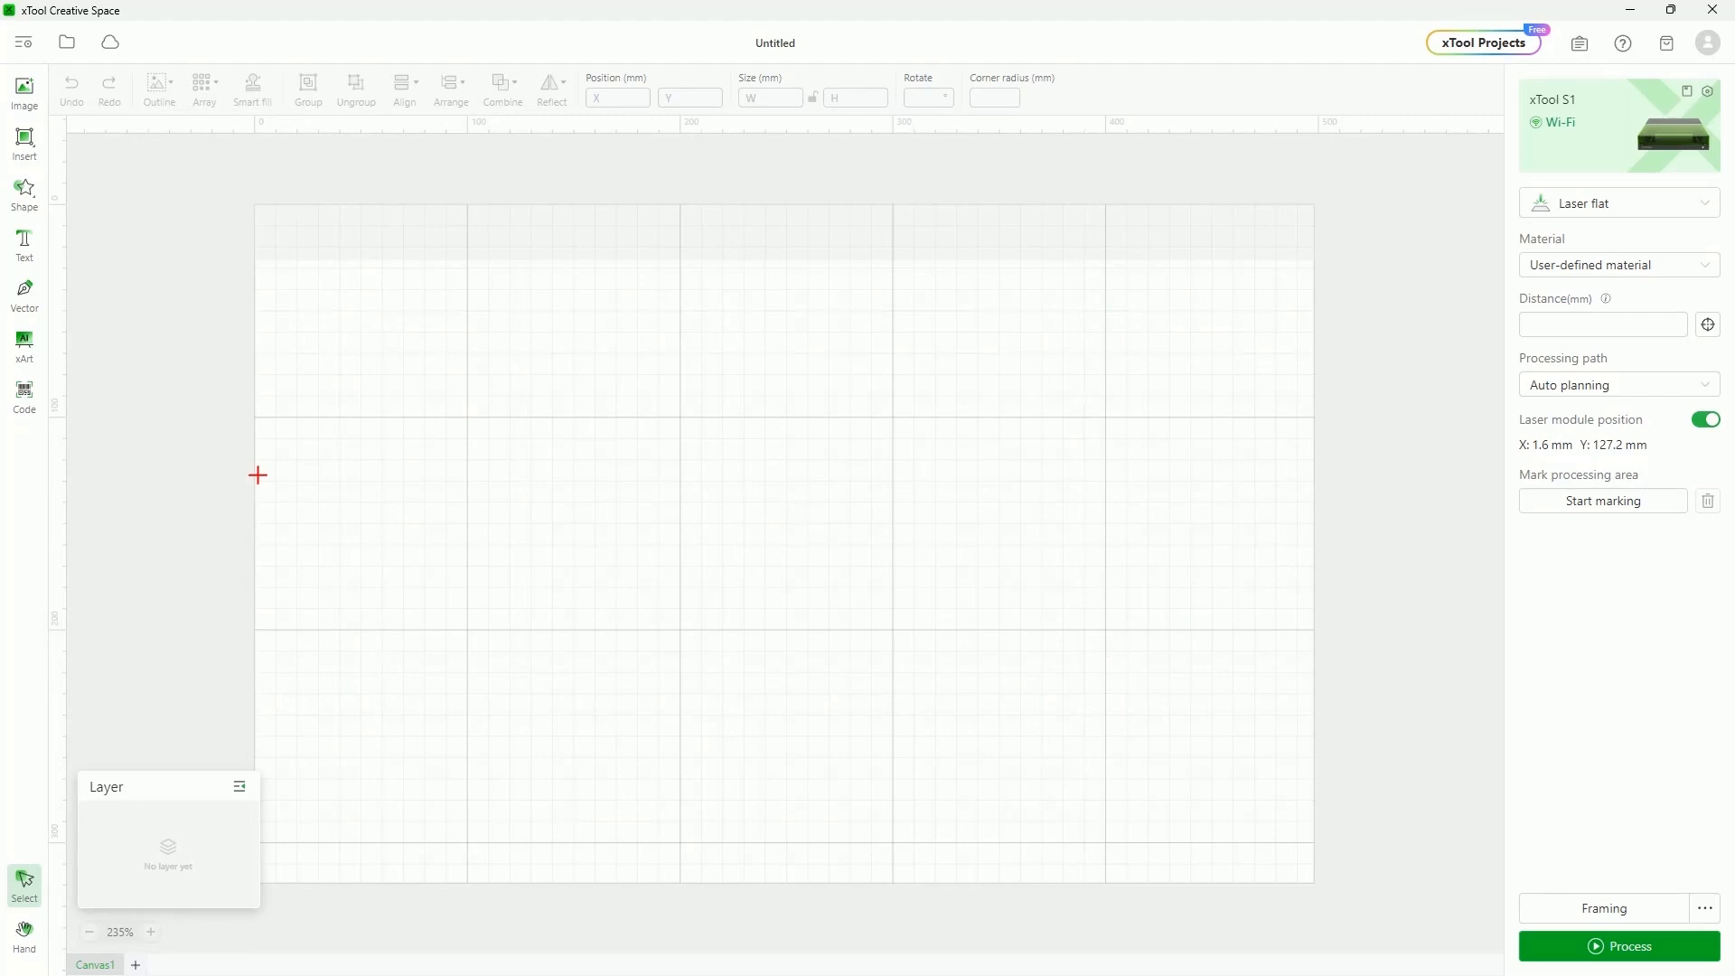
left_click_drag(257, 475, 324, 474)
scroll(849, 464, "up", 5)
scroll(850, 464, "down", 4)
scroll(850, 471, "down", 5)
scroll(850, 472, "up", 8)
scroll(850, 472, "down", 3)
scroll(855, 474, "down", 6)
scroll(853, 473, "up", 6)
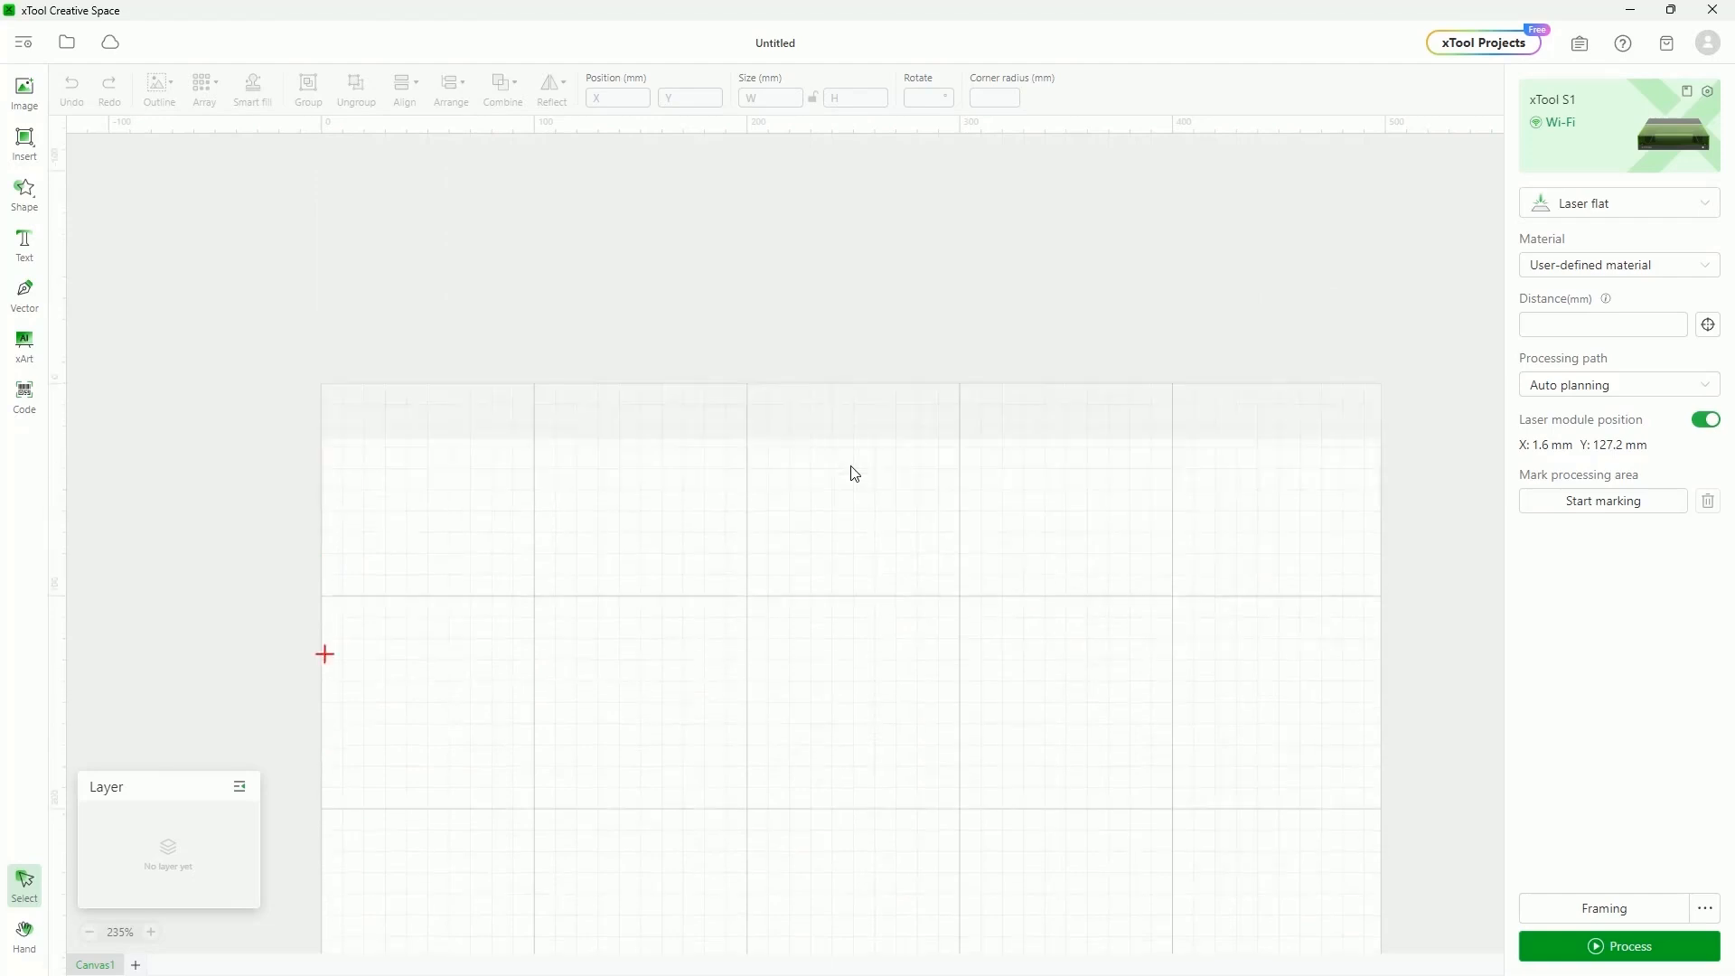
scroll(851, 476, "down", 3)
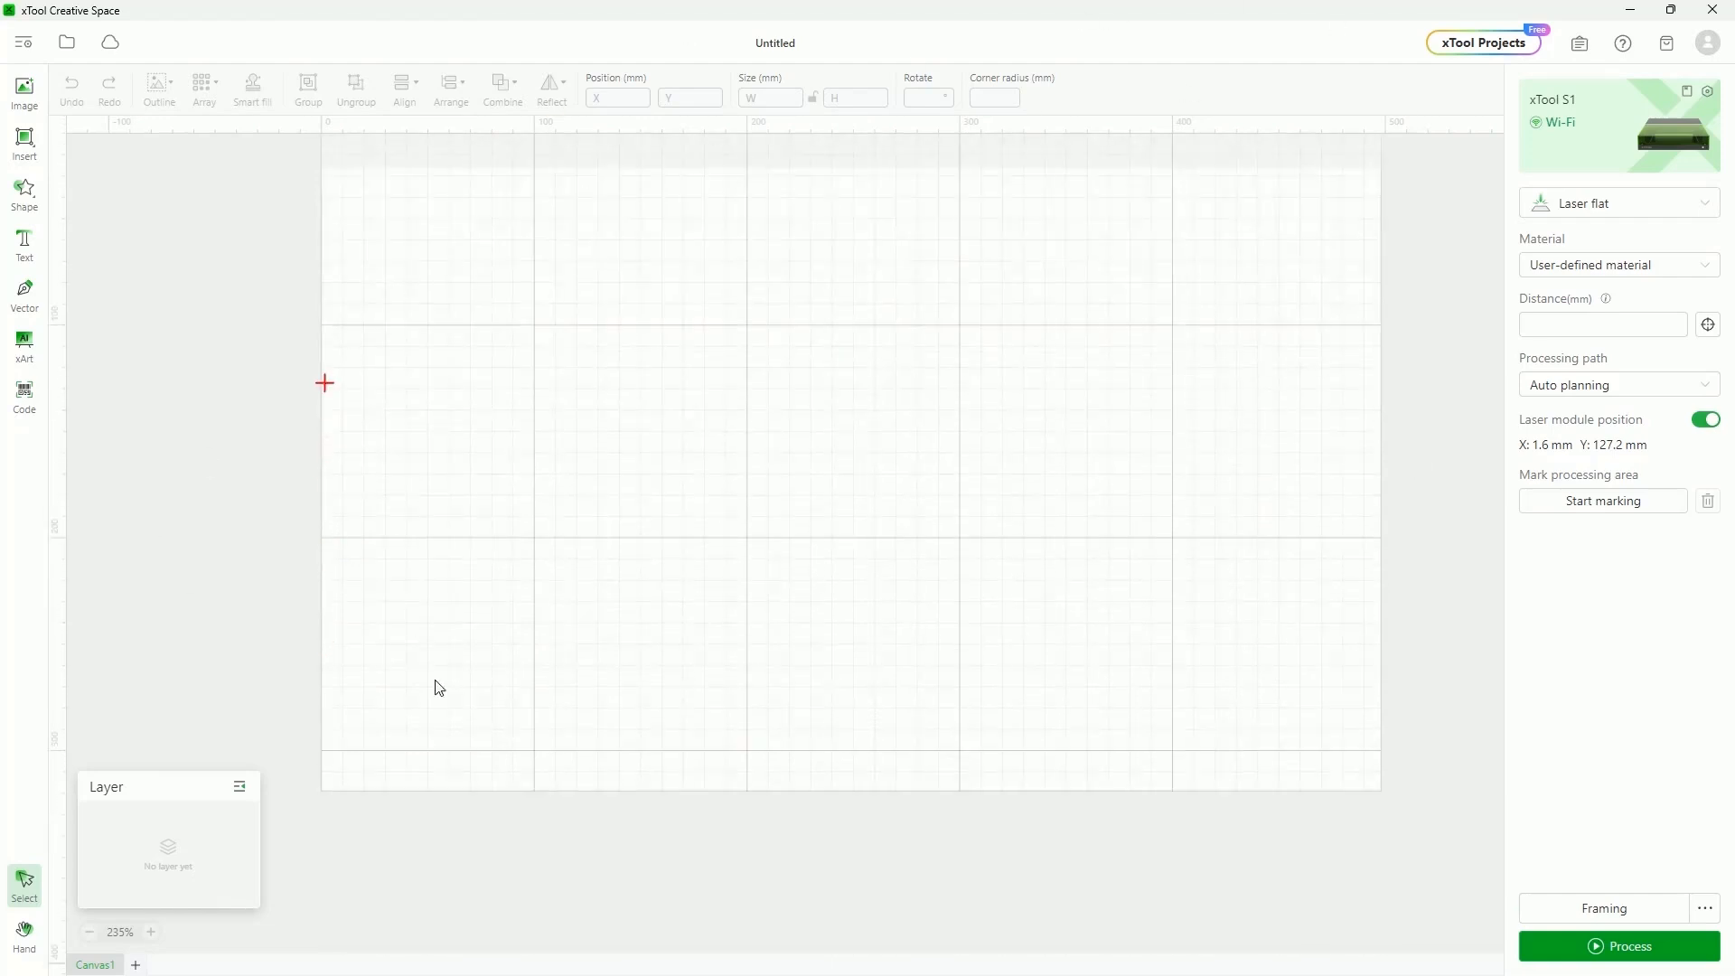
scroll(1064, 510, "up", 2)
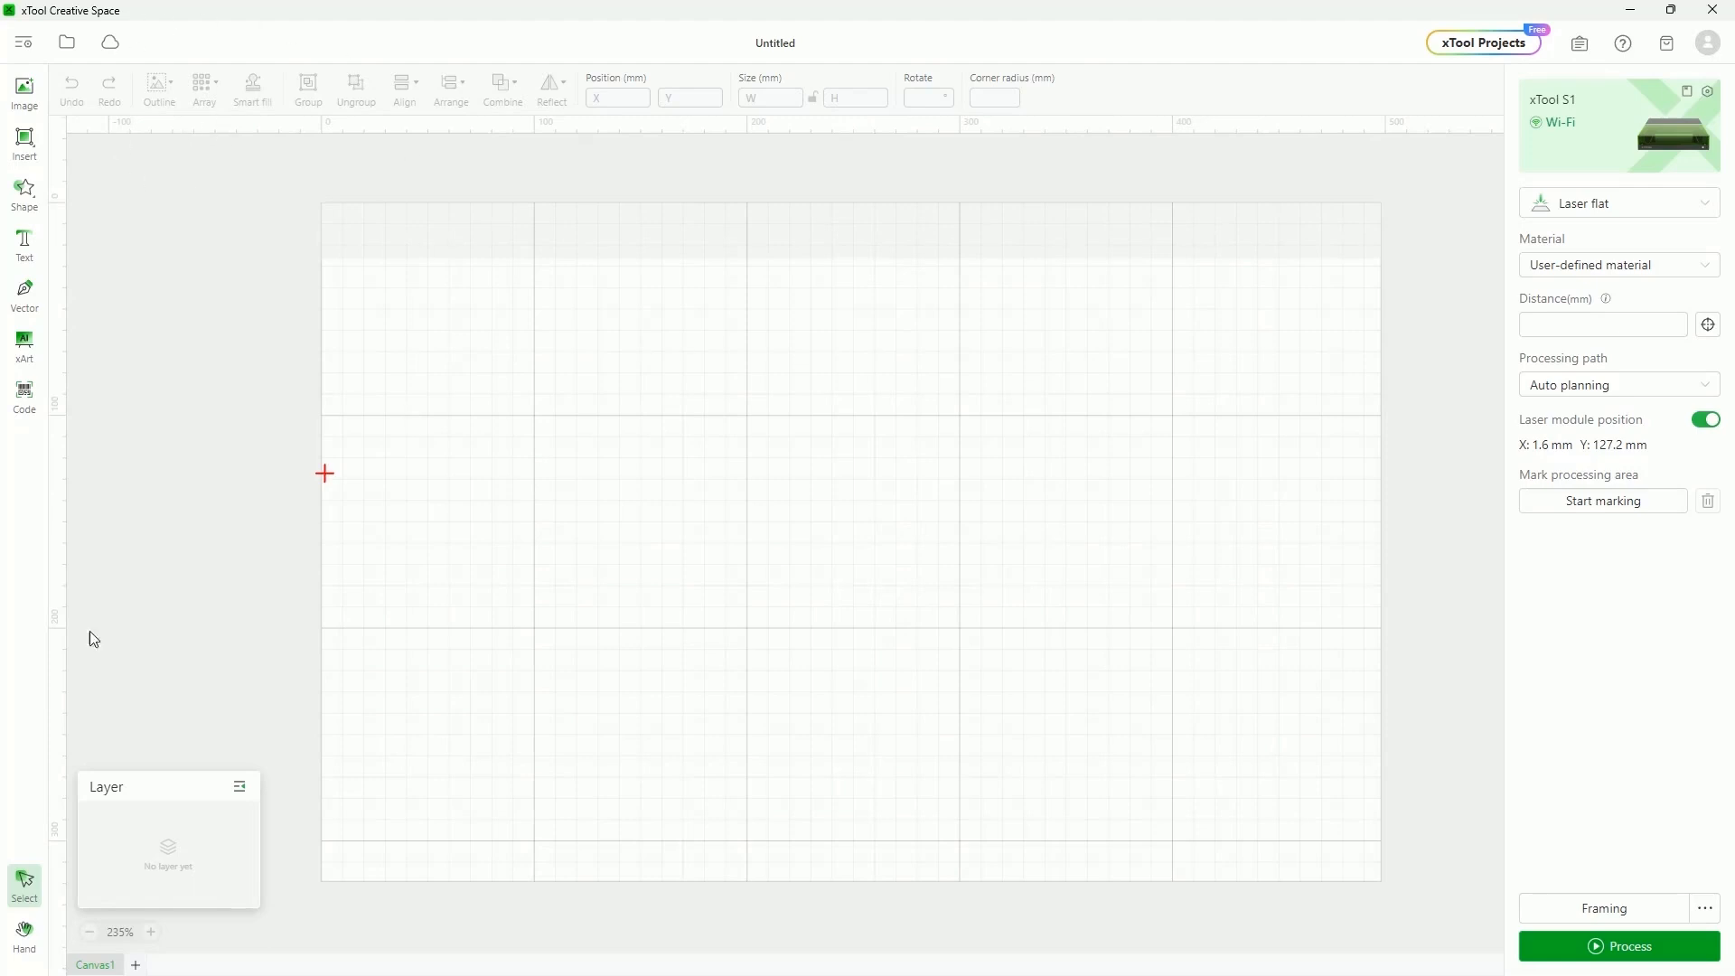
Add a second canvas and draw a rectangle near its centre
left_click(135, 964)
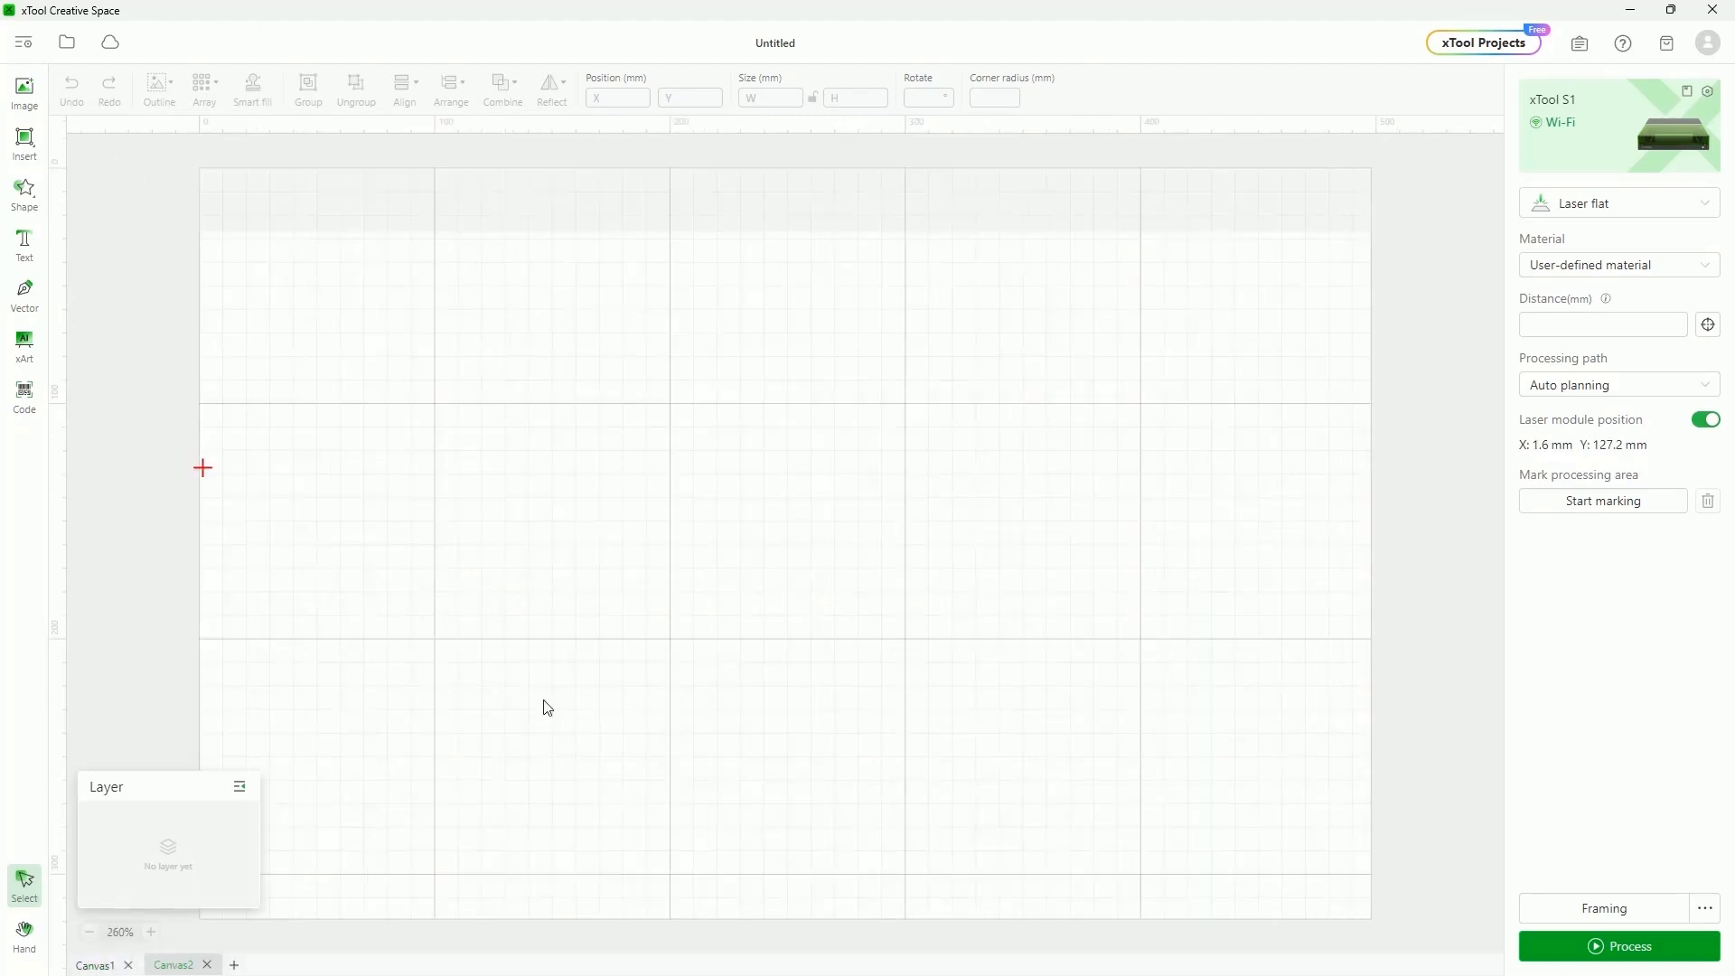
left_click(25, 140)
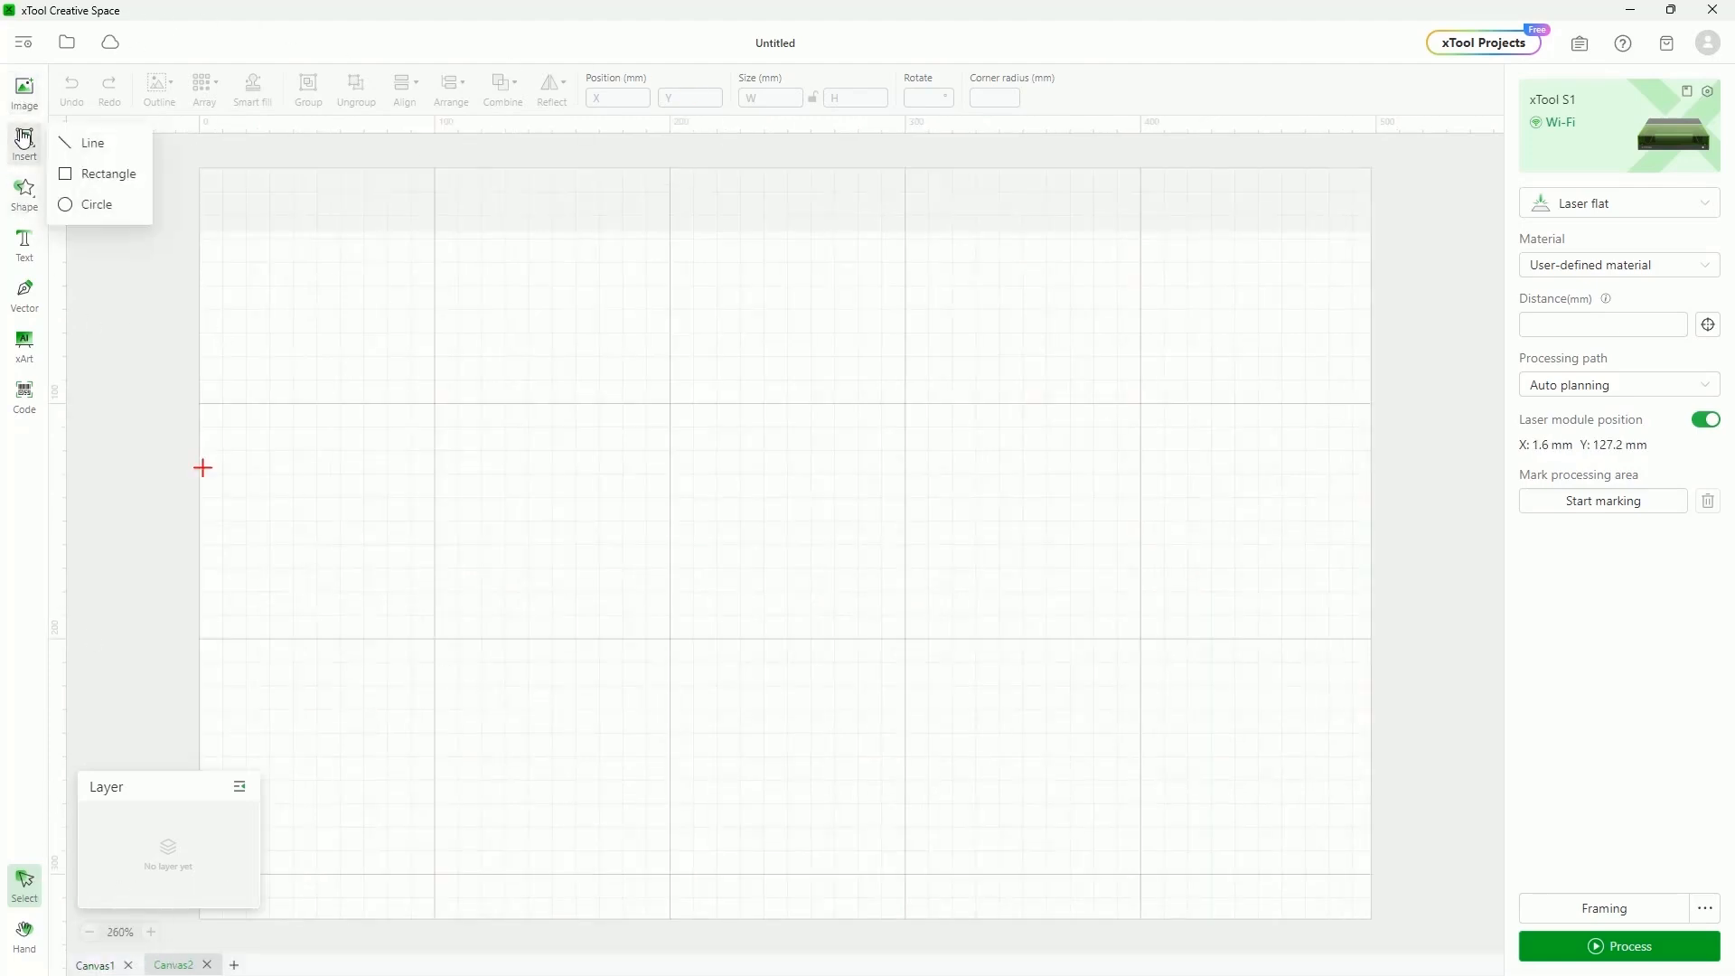
left_click(99, 174)
left_click_drag(706, 358, 1036, 624)
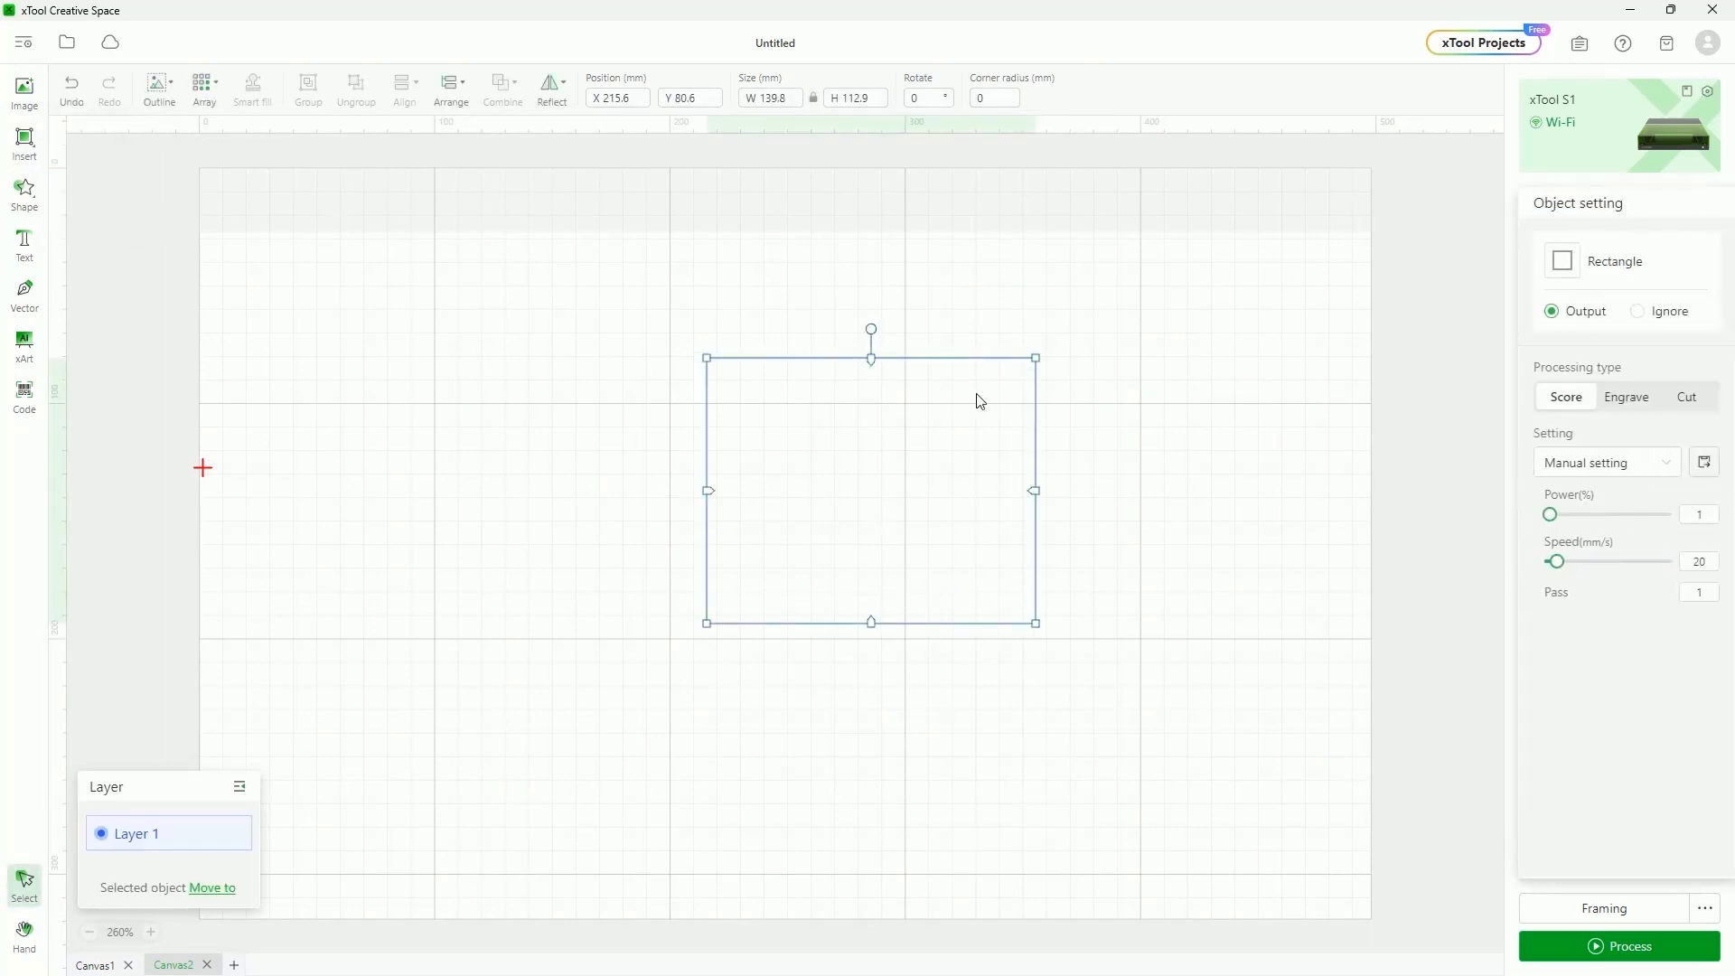
Paste the rectangle onto the first canvas, reselect it and pan the view
left_click(95, 964)
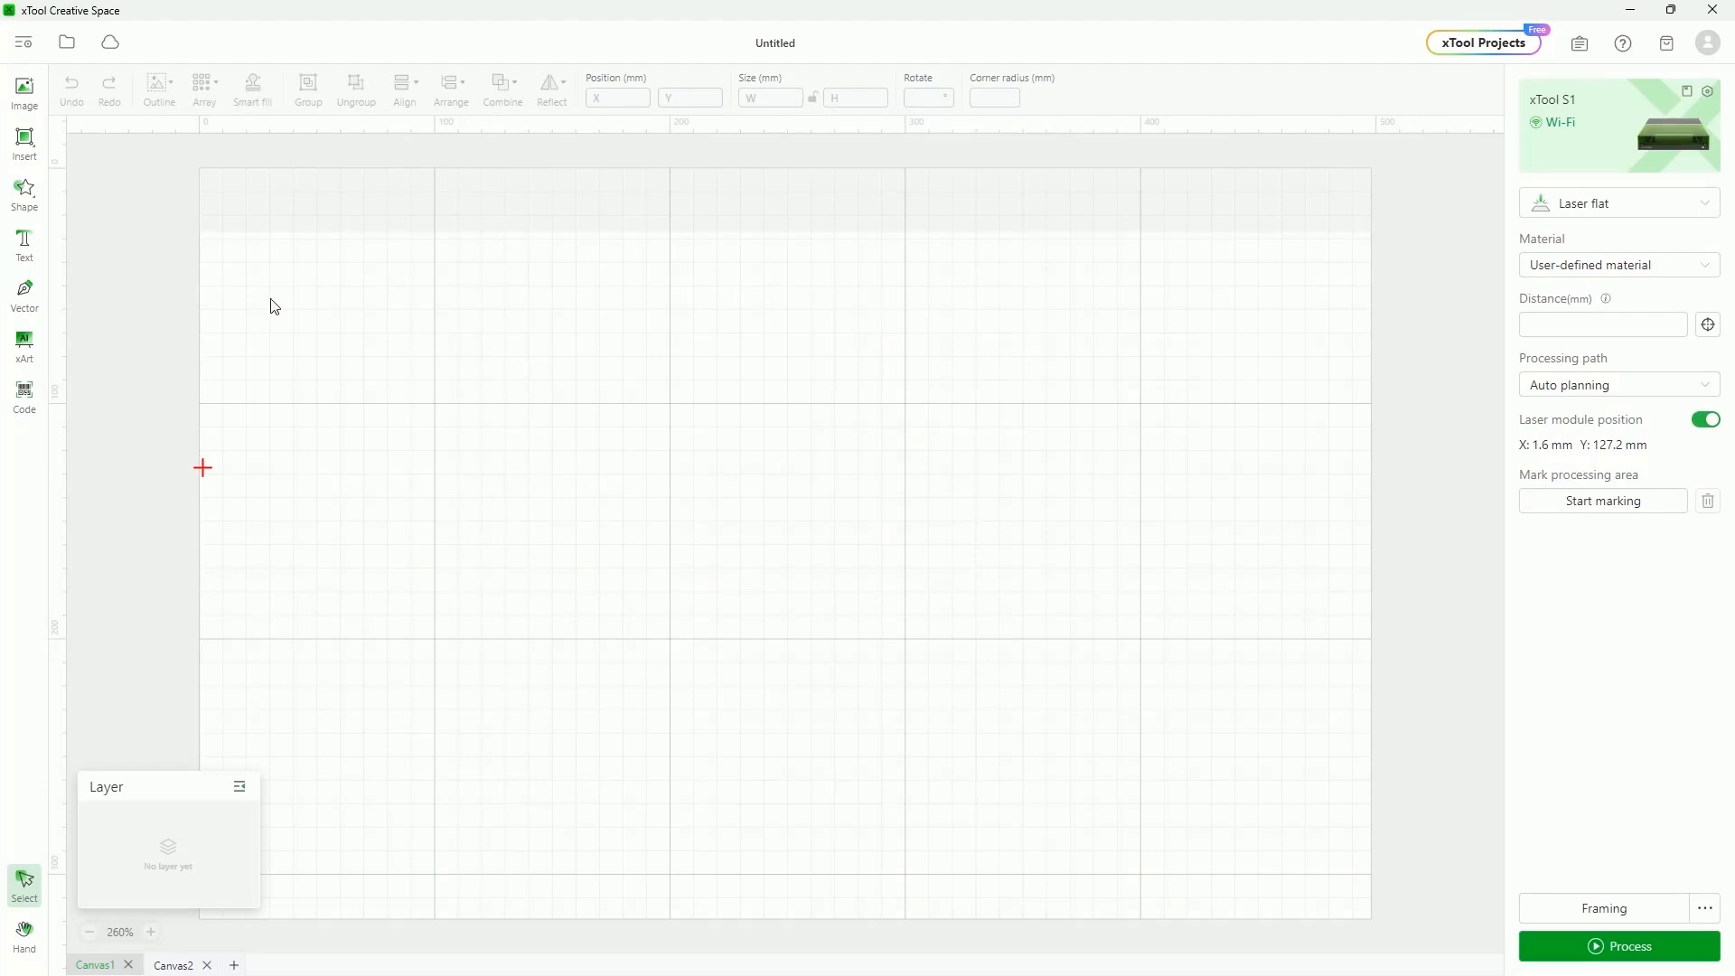
left_click(184, 964)
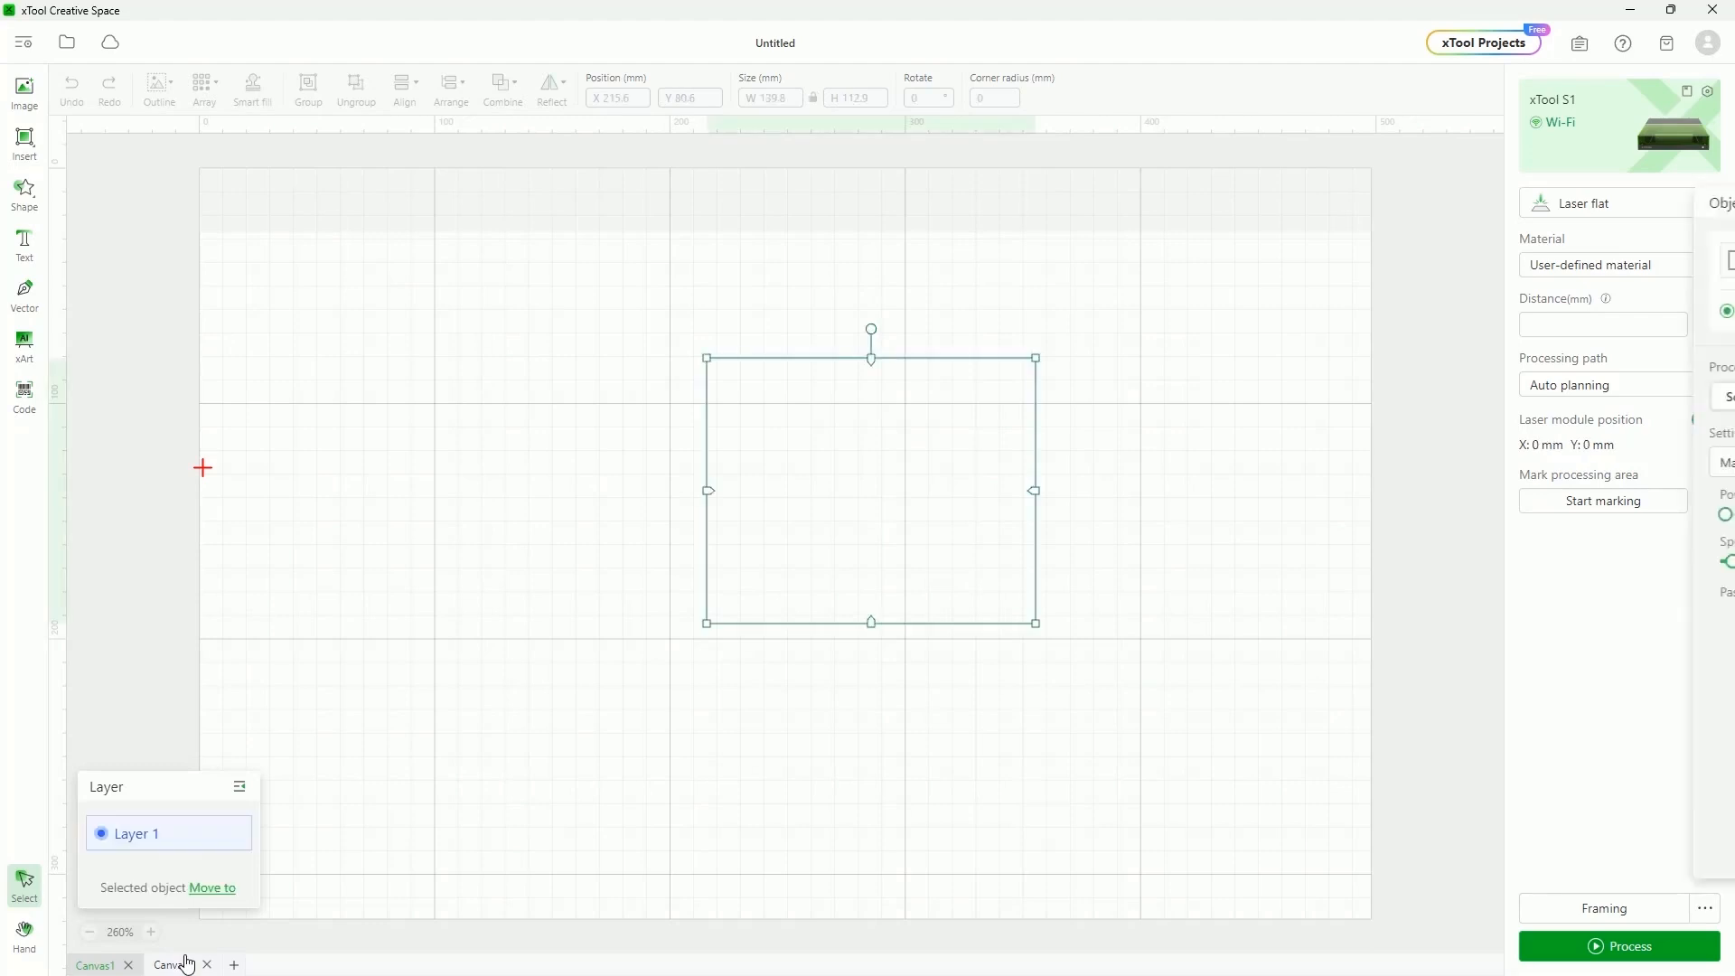
left_click(95, 965)
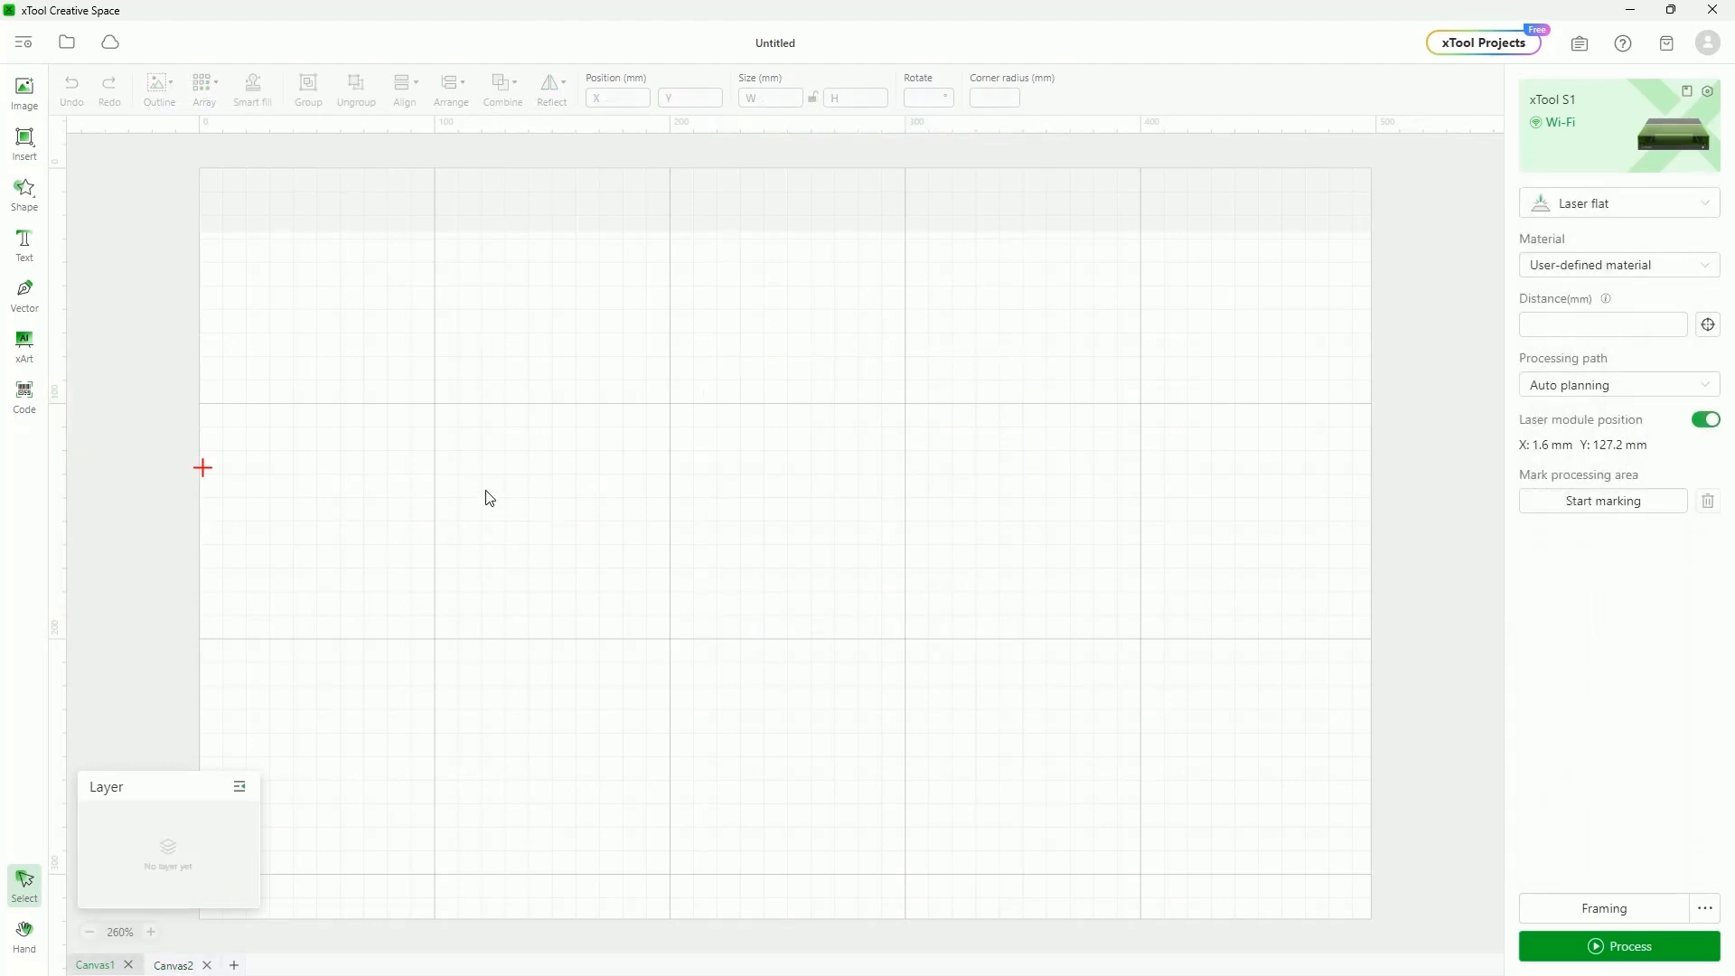
key("ctrl+v")
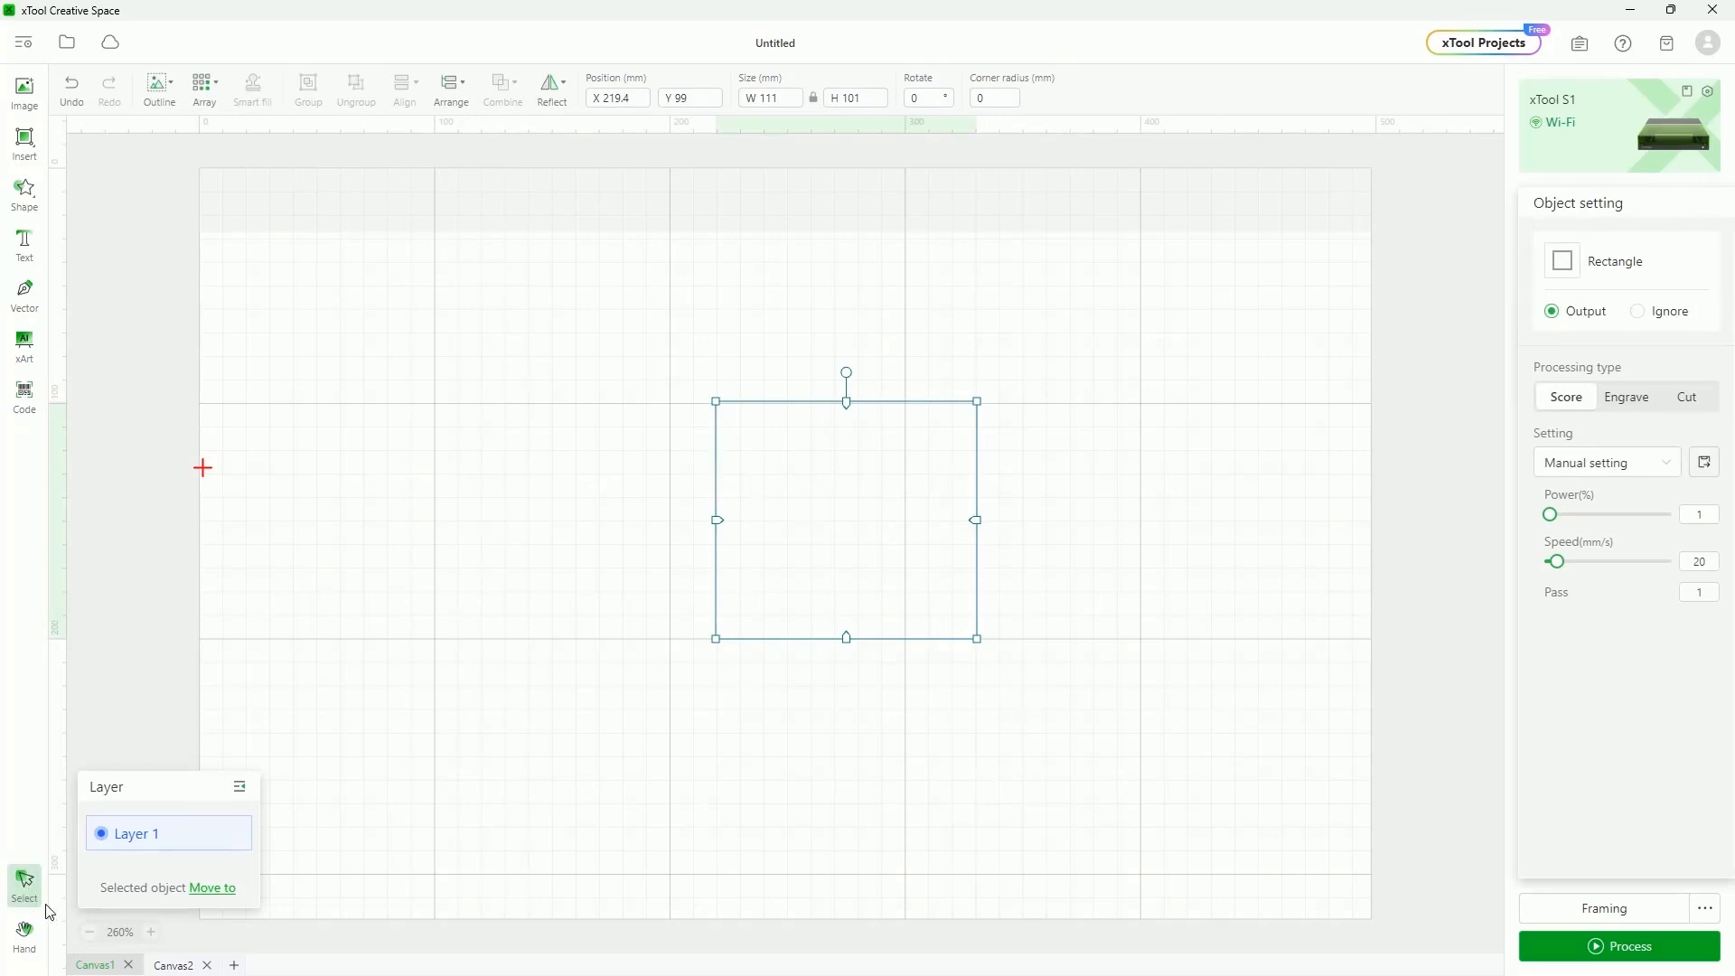
left_click(517, 459)
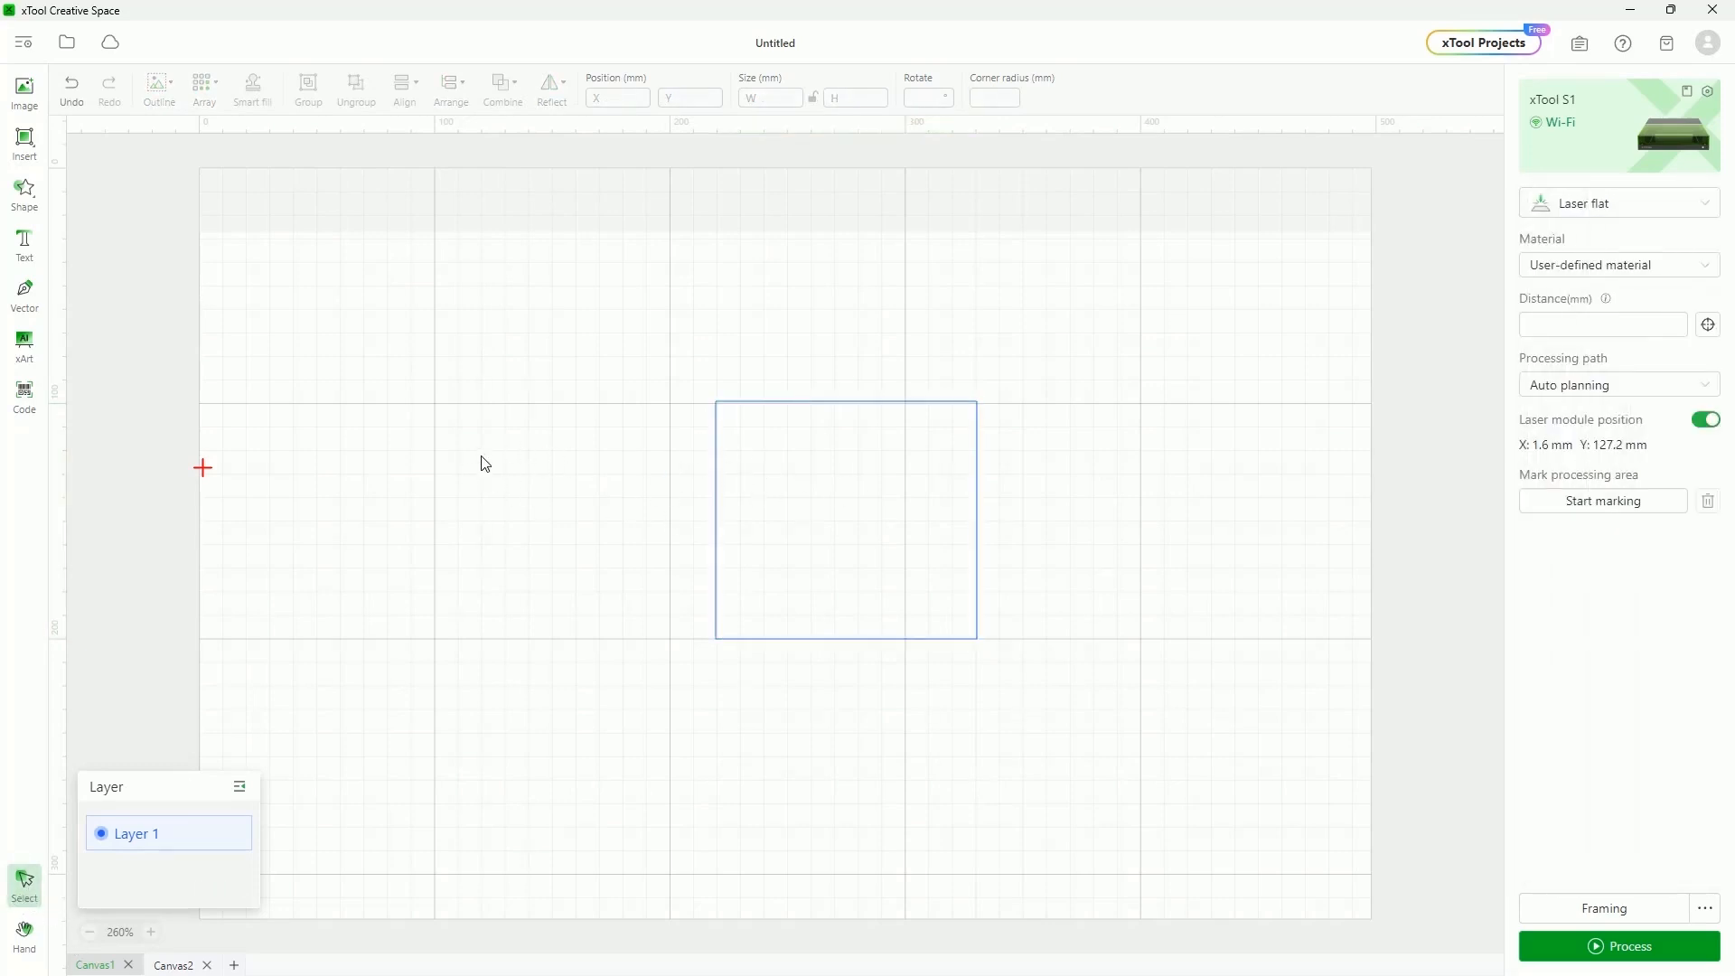
left_click(717, 438)
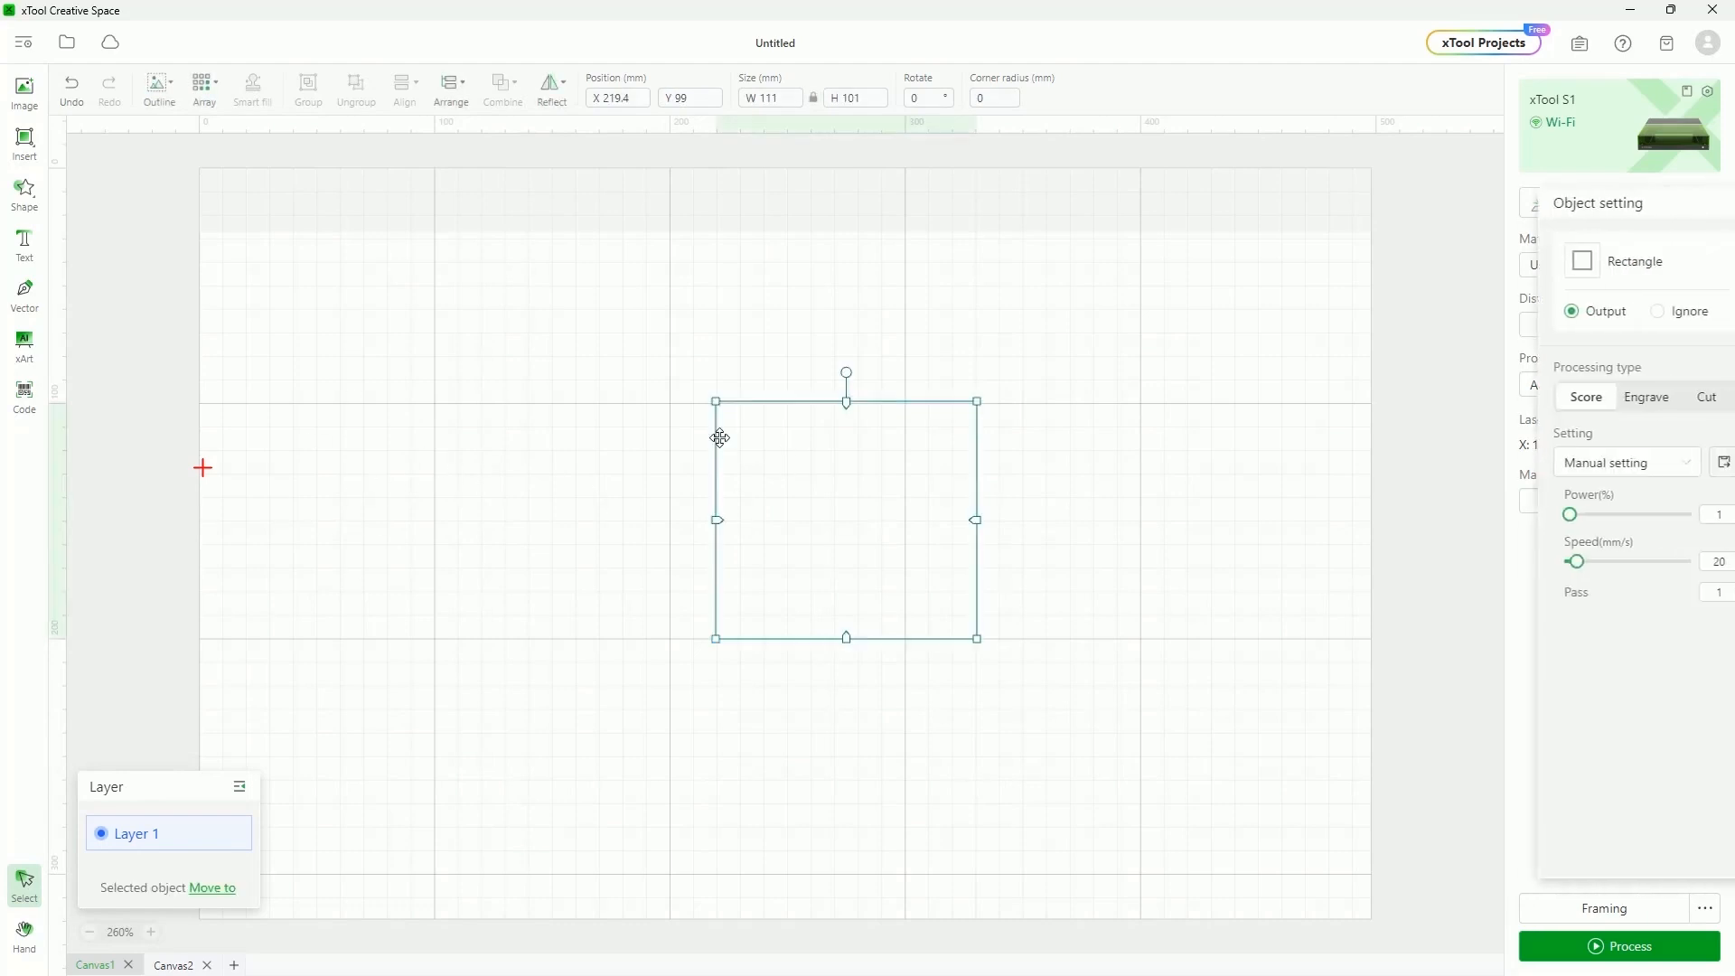
left_click(25, 942)
mouse_move(752, 627)
left_mouse_down()
mouse_move(844, 689)
mouse_move(1073, 667)
mouse_move(635, 584)
mouse_move(1104, 572)
mouse_move(562, 608)
mouse_move(981, 600)
mouse_move(653, 628)
mouse_move(705, 608)
mouse_move(741, 635)
mouse_move(636, 628)
mouse_move(778, 636)
mouse_move(651, 595)
mouse_move(718, 601)
mouse_move(721, 622)
mouse_move(669, 606)
left_mouse_up()
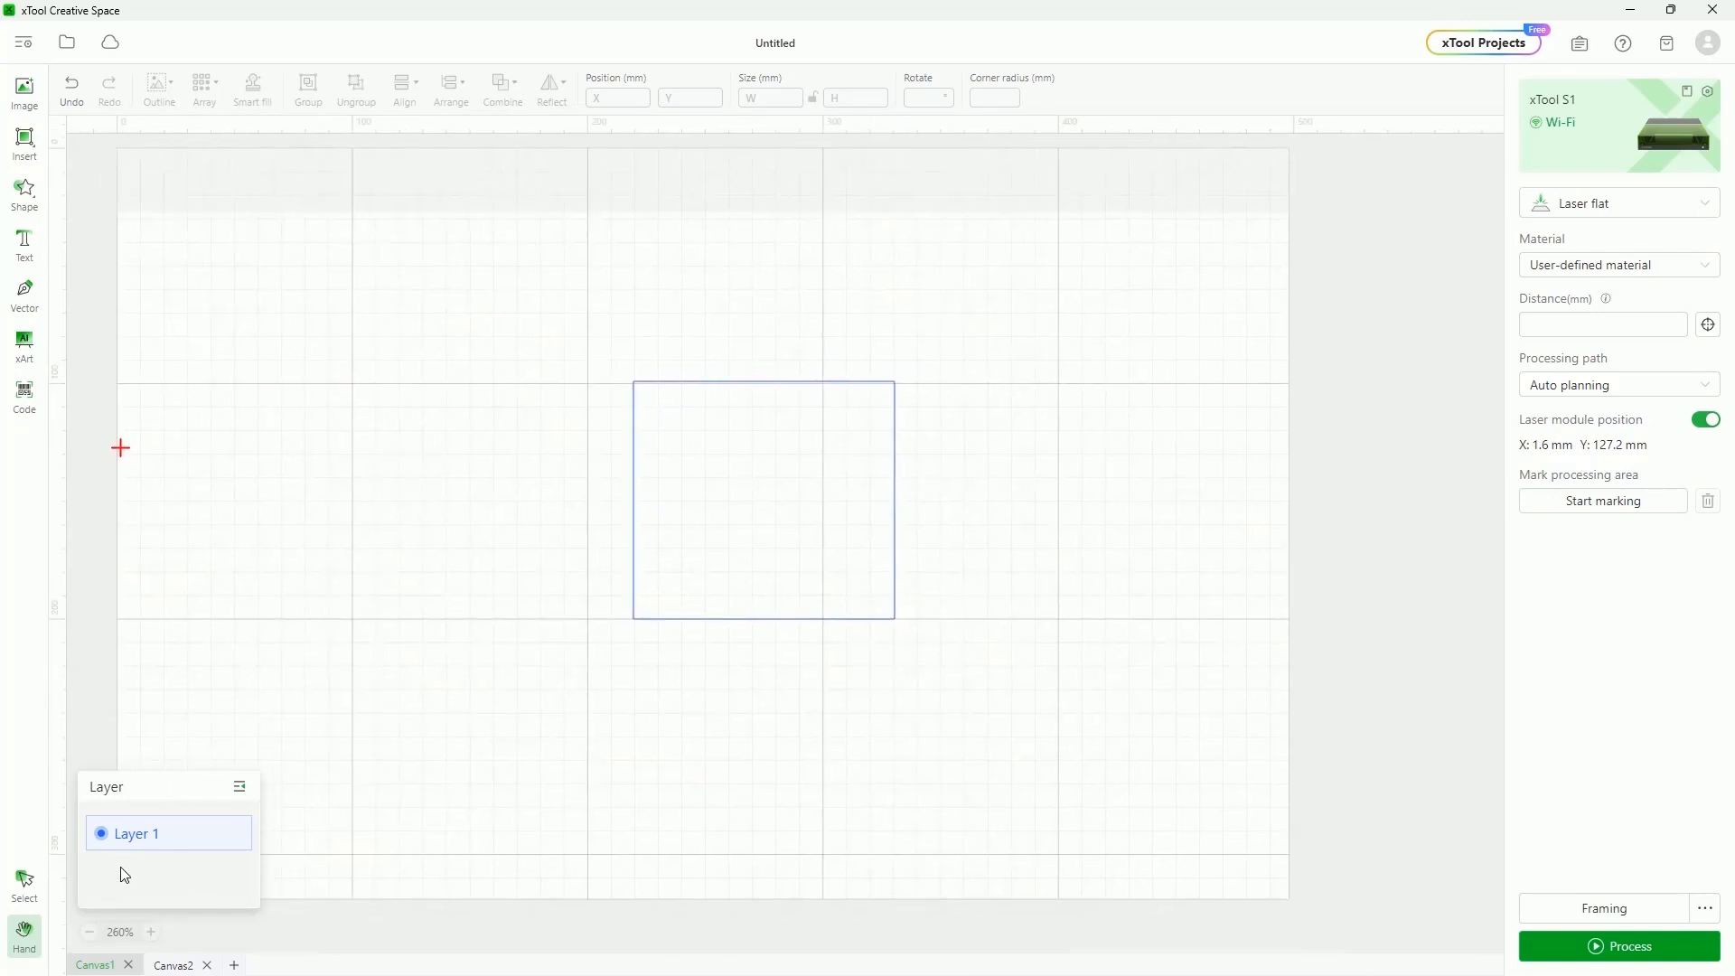
Nudge the rectangle up and right, then open the maximised Hot keys help article from Settings
left_click(26, 890)
left_click(708, 382)
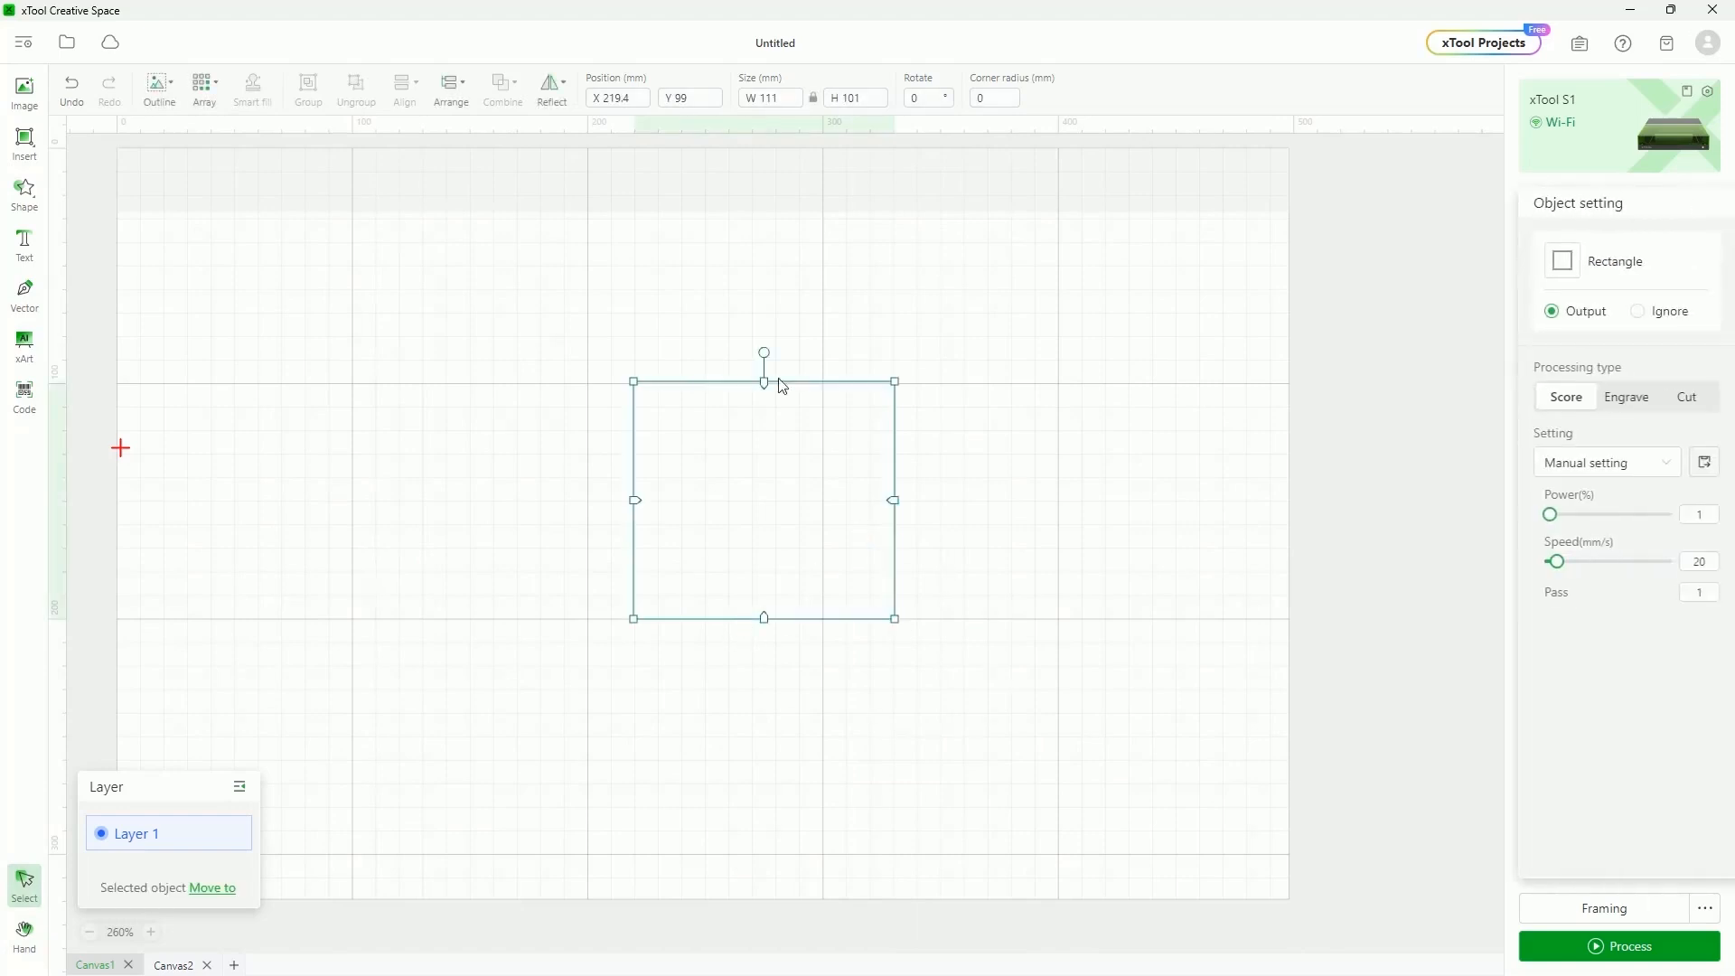
left_click_drag(765, 480, 744, 452)
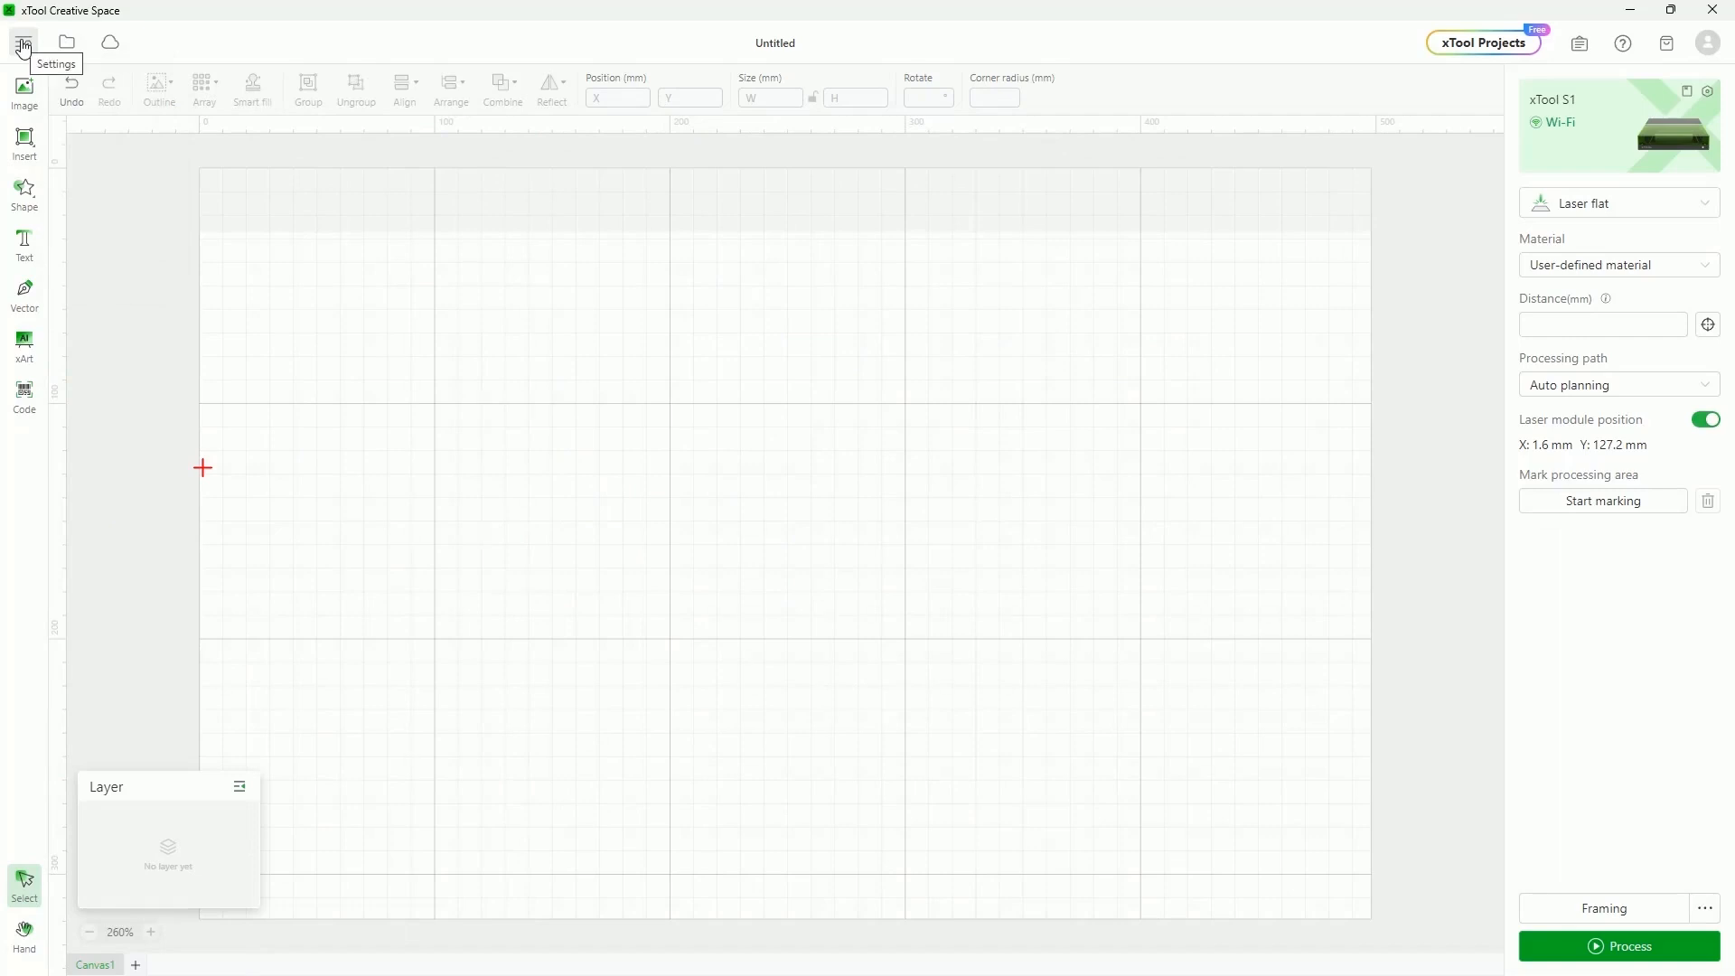
left_click(22, 45)
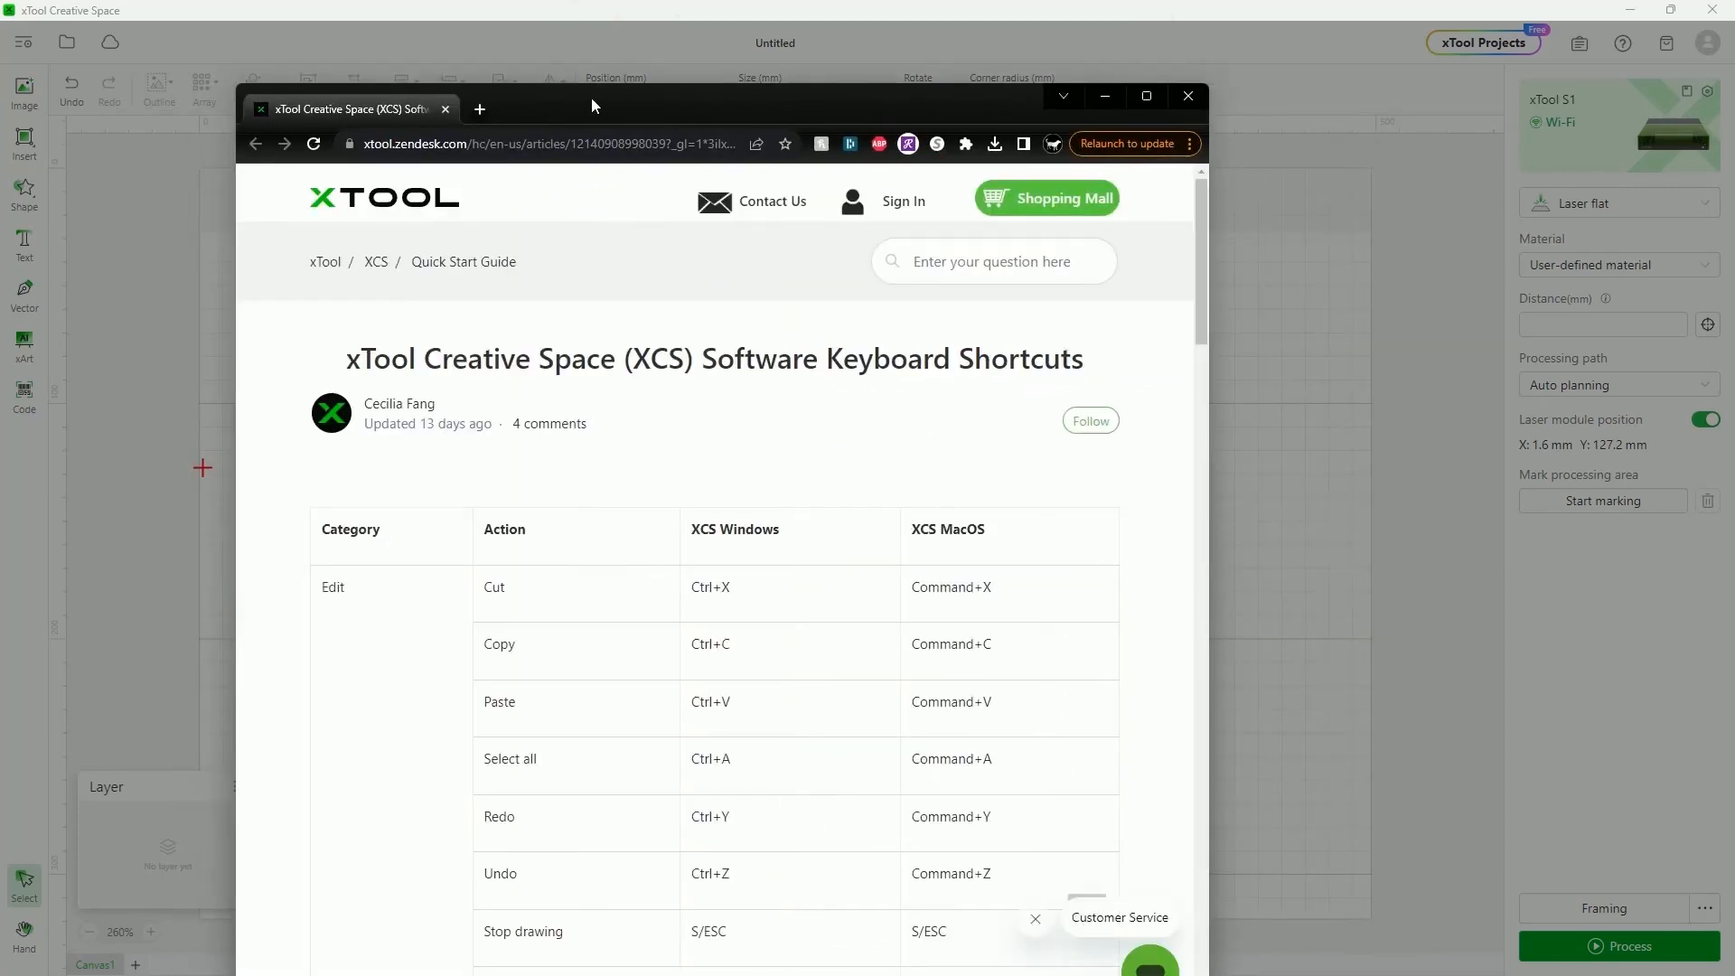
double_click(591, 97)
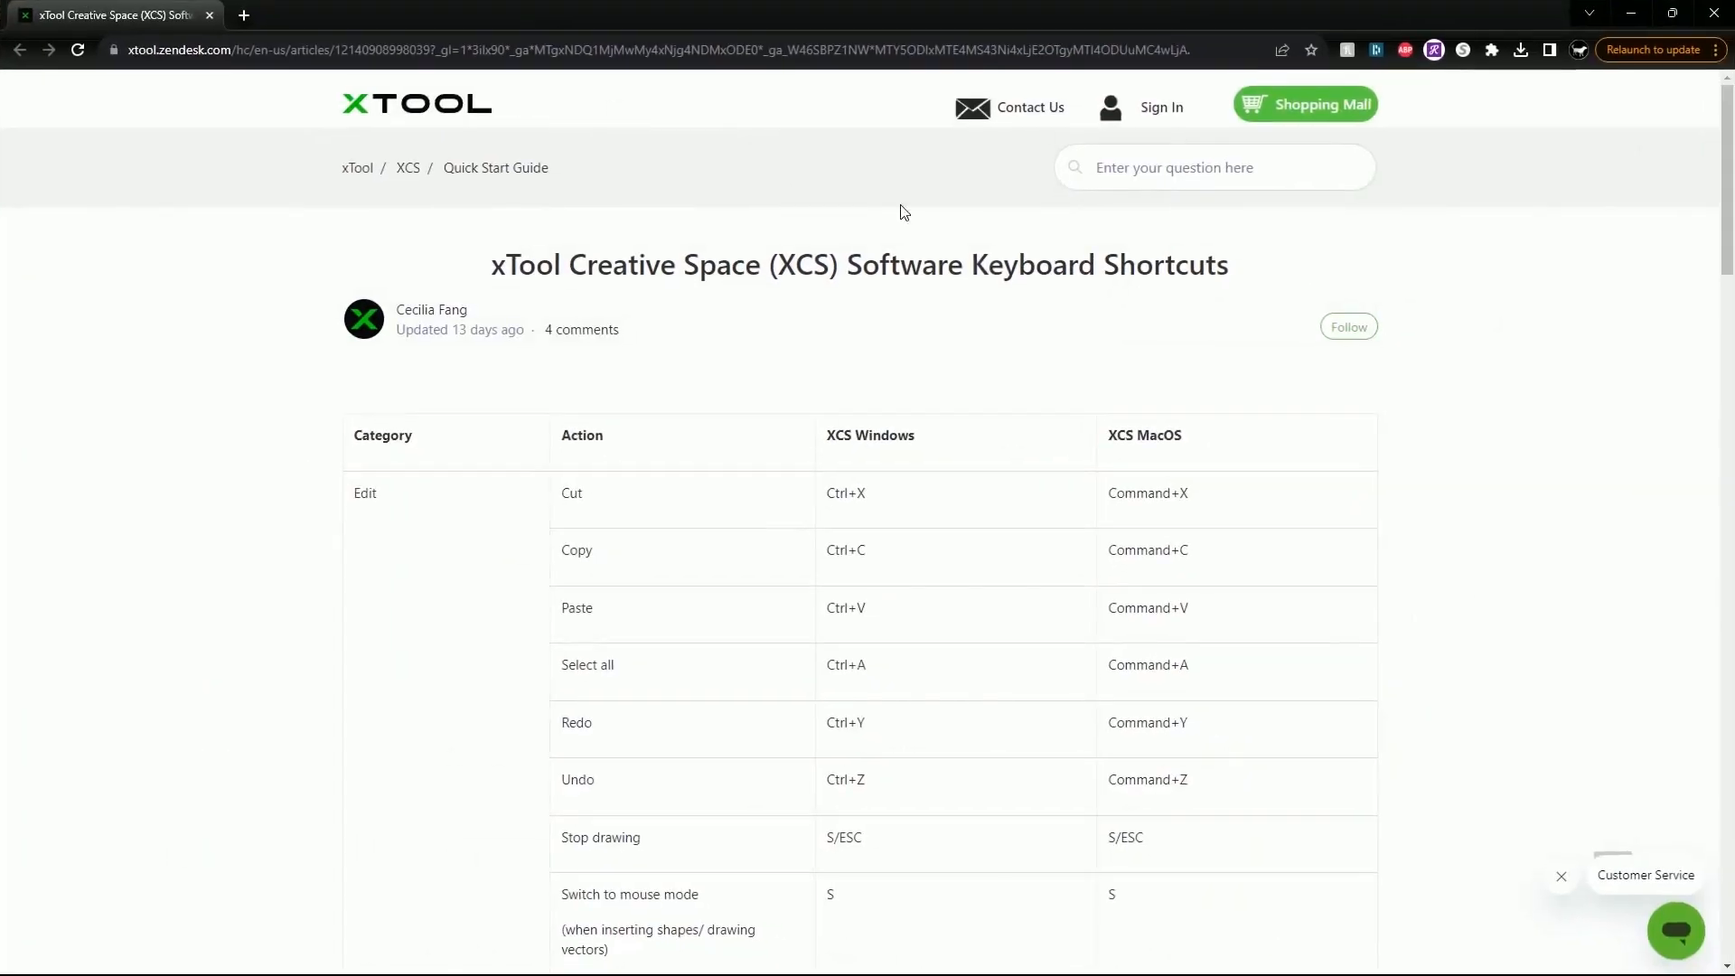
Scroll through the XCS keyboard shortcuts article's Windows and macOS edit keys
scroll(922, 476, "down", 2)
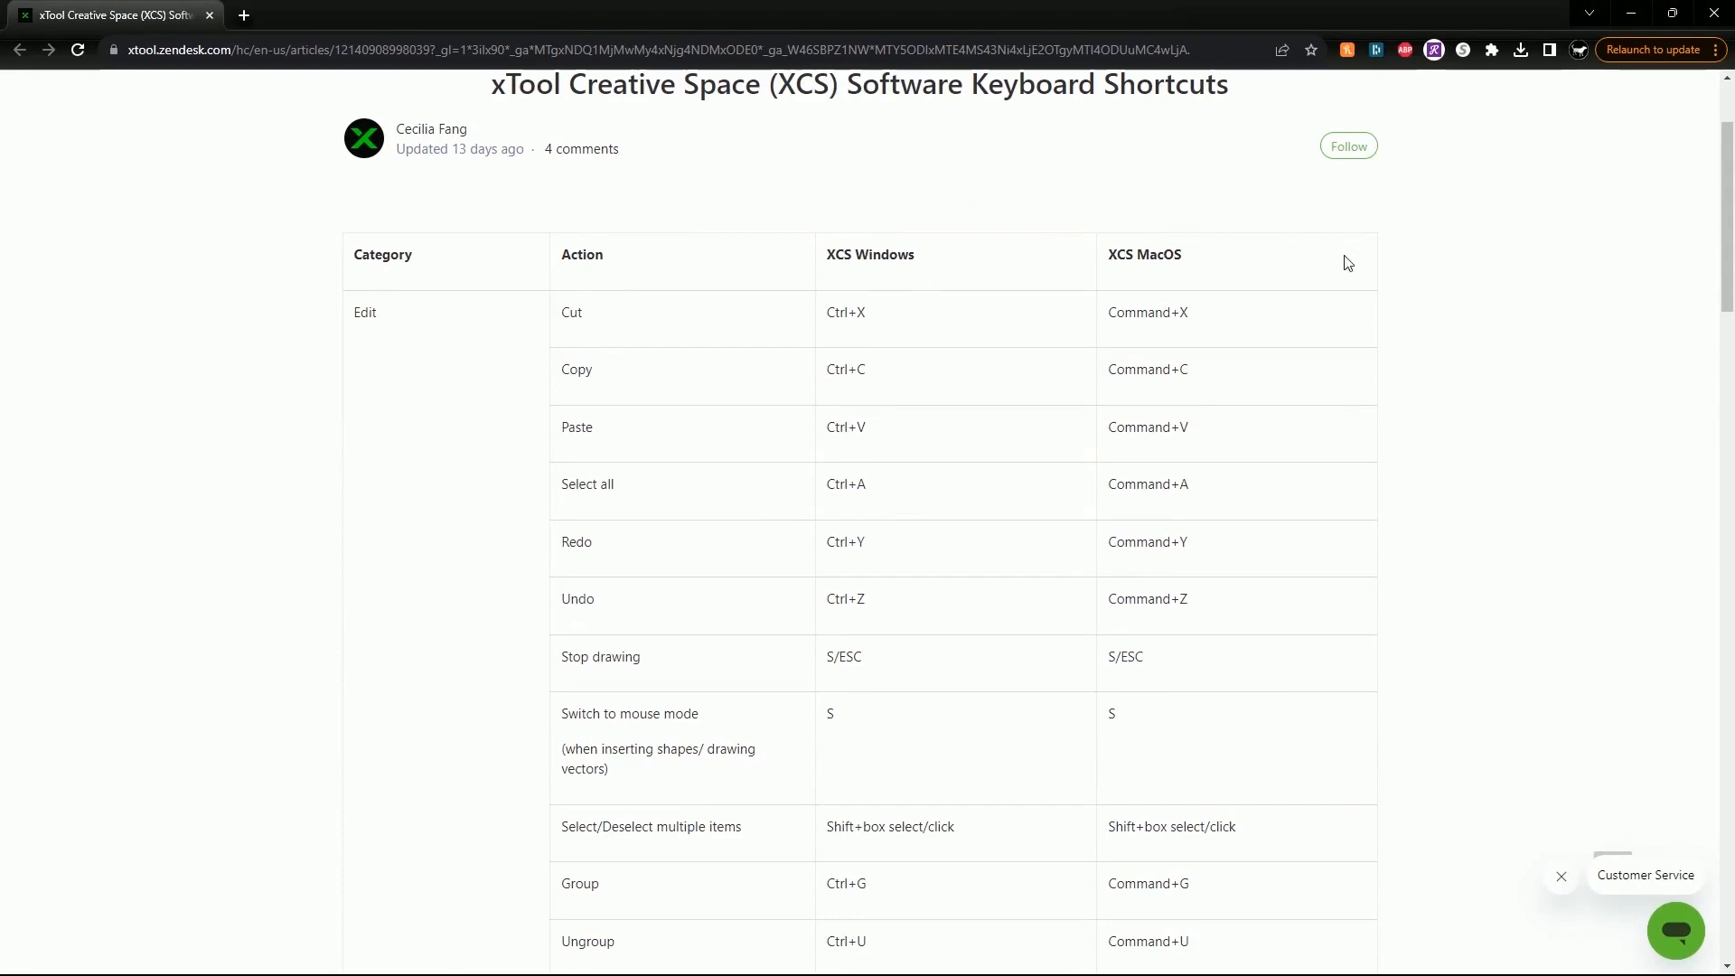
scroll(1030, 285, "down", 6)
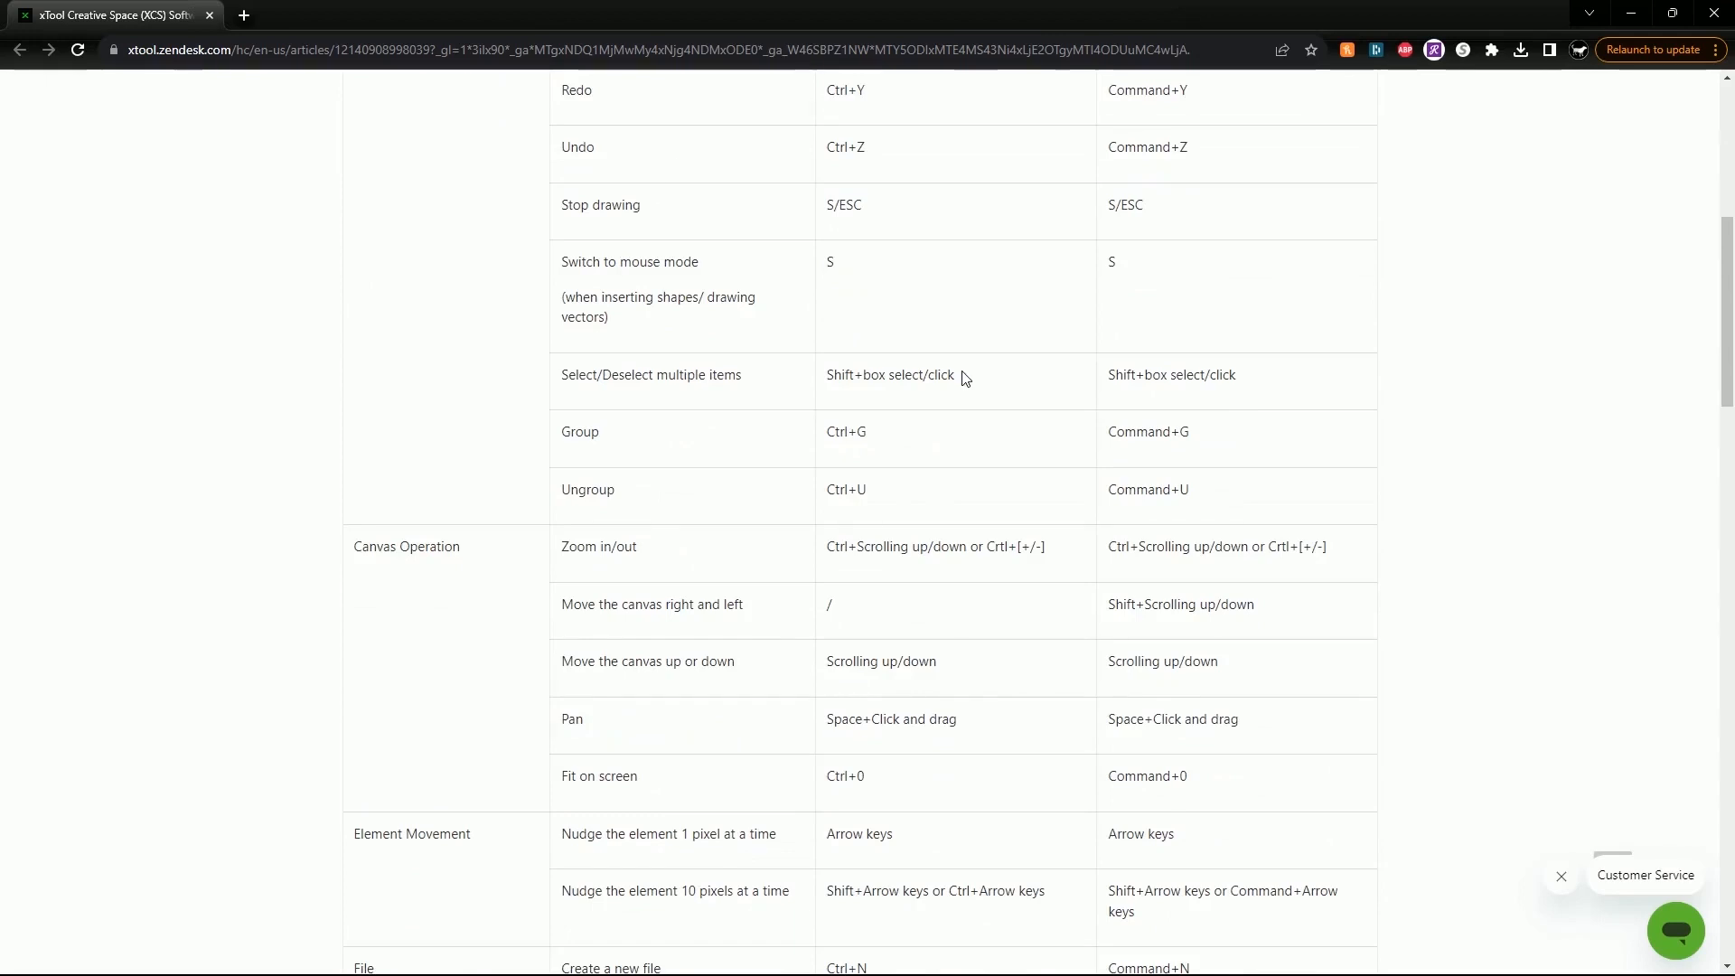
scroll(964, 376, "down", 2)
scroll(965, 380, "down", 1)
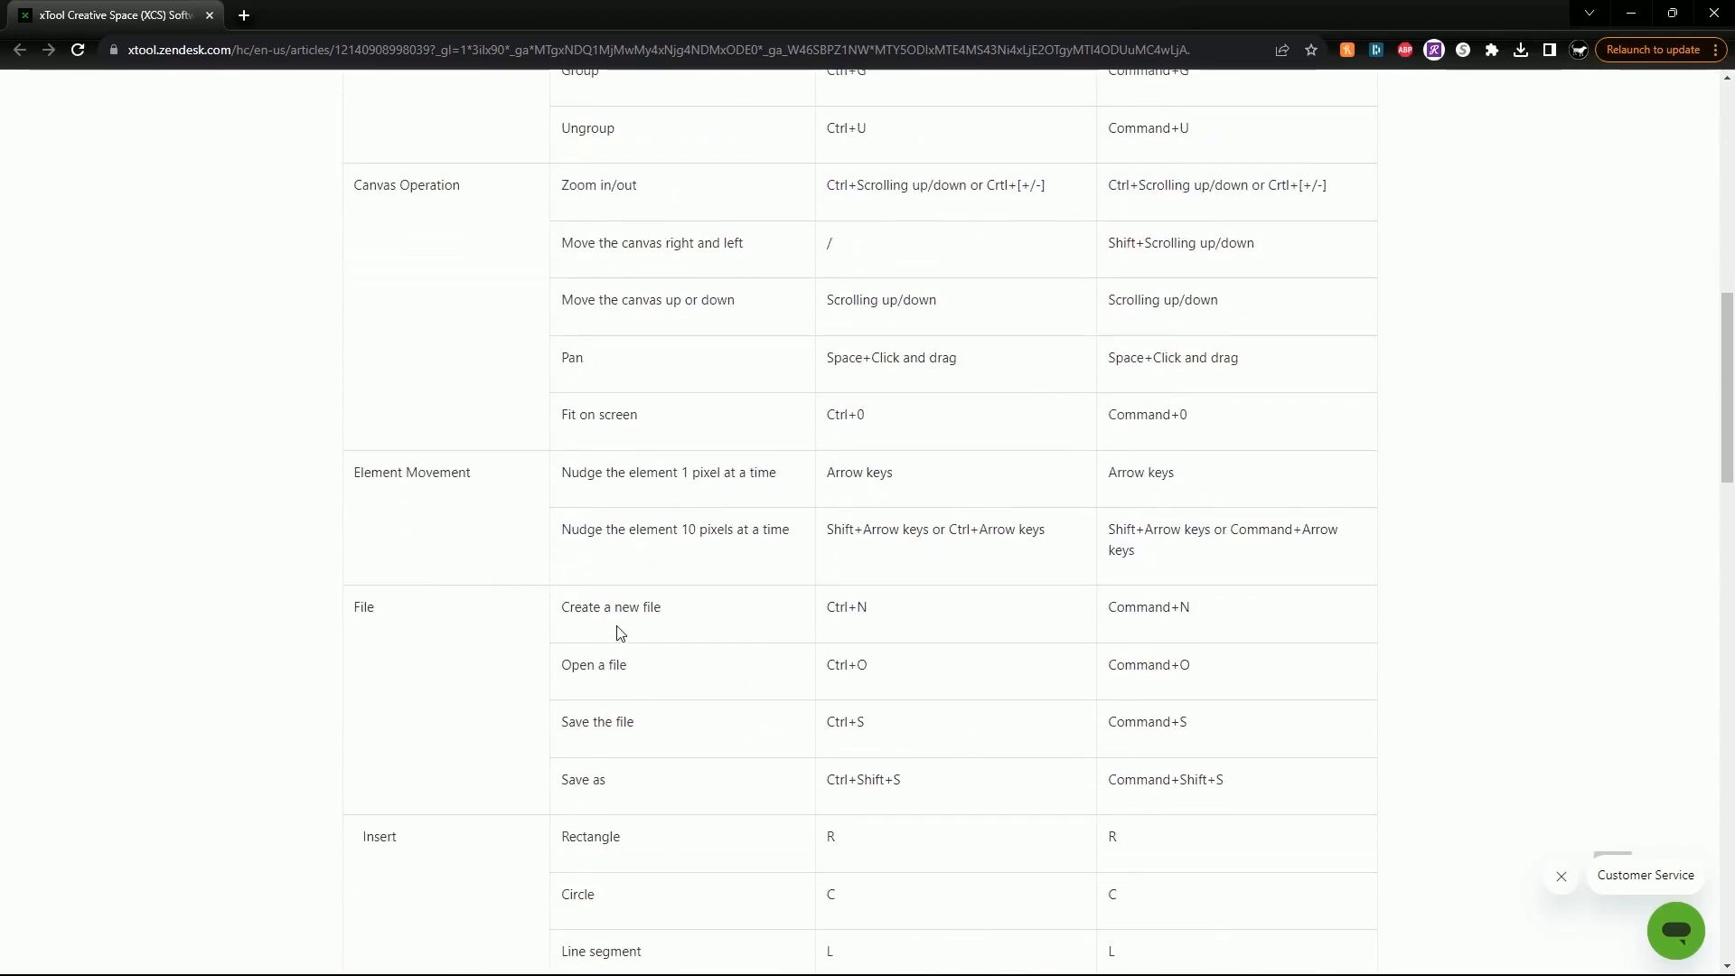
scroll(623, 628, "up", 2)
scroll(623, 623, "up", 2)
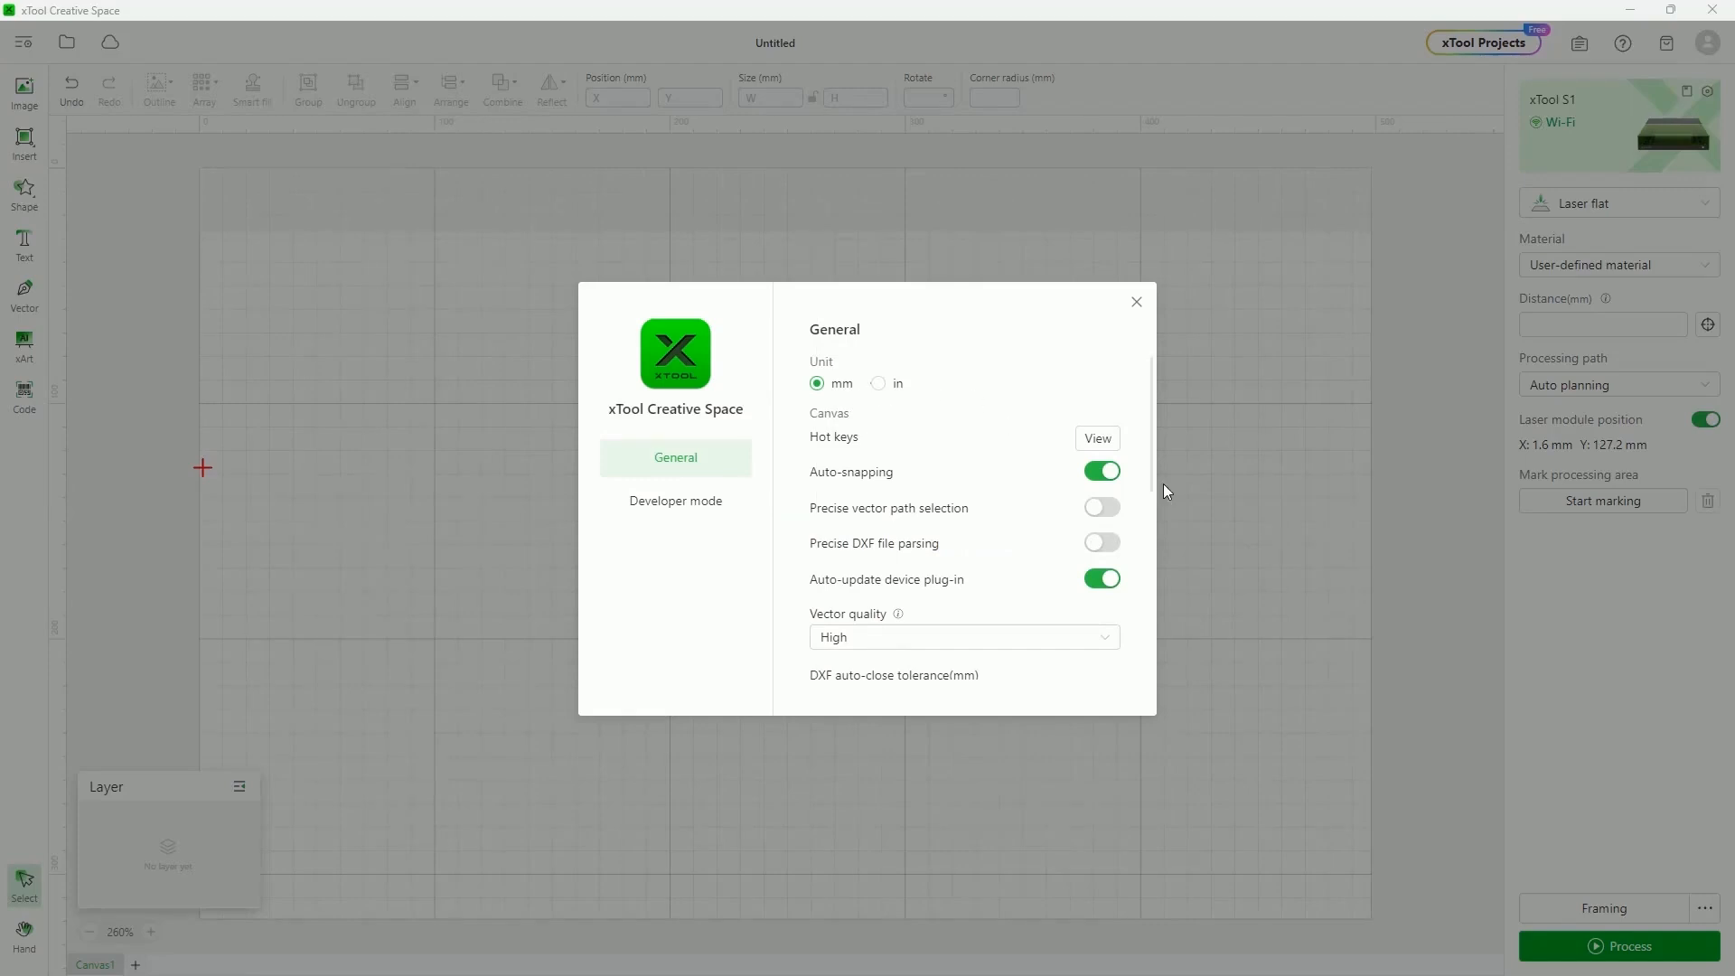
Check for updates, confirming v1.6.10 is the latest, and close the General settings
scroll(1133, 480, "down", 3)
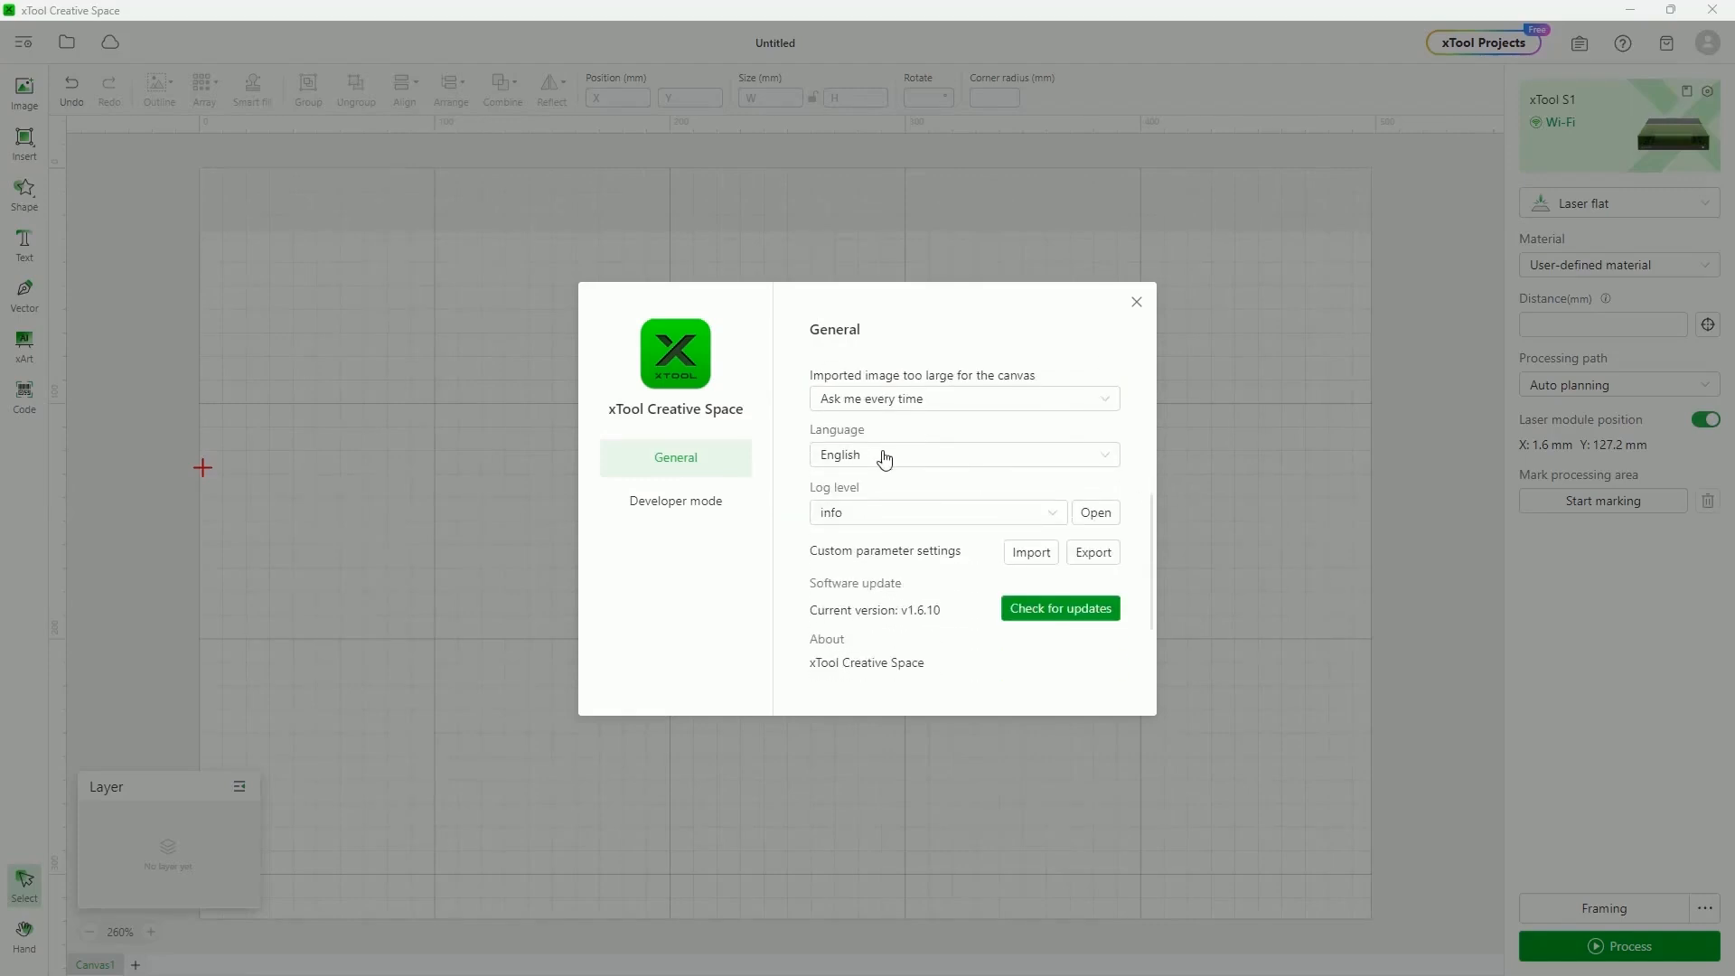
scroll(957, 461, "down", 2)
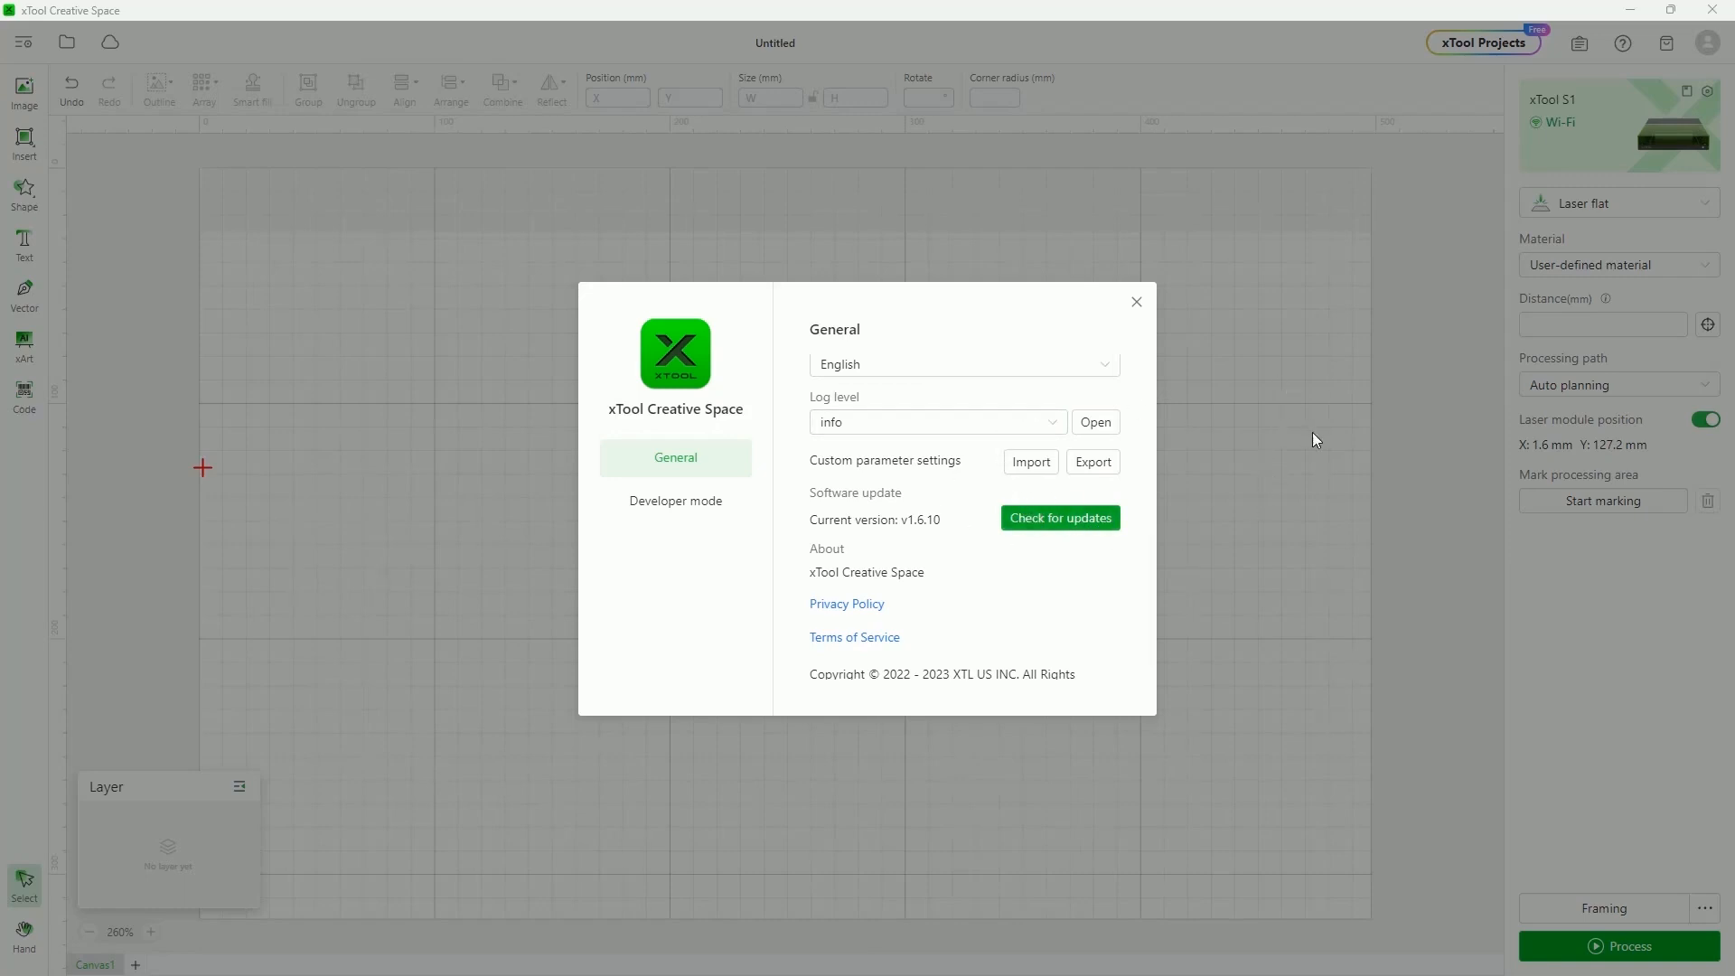
left_click(1055, 524)
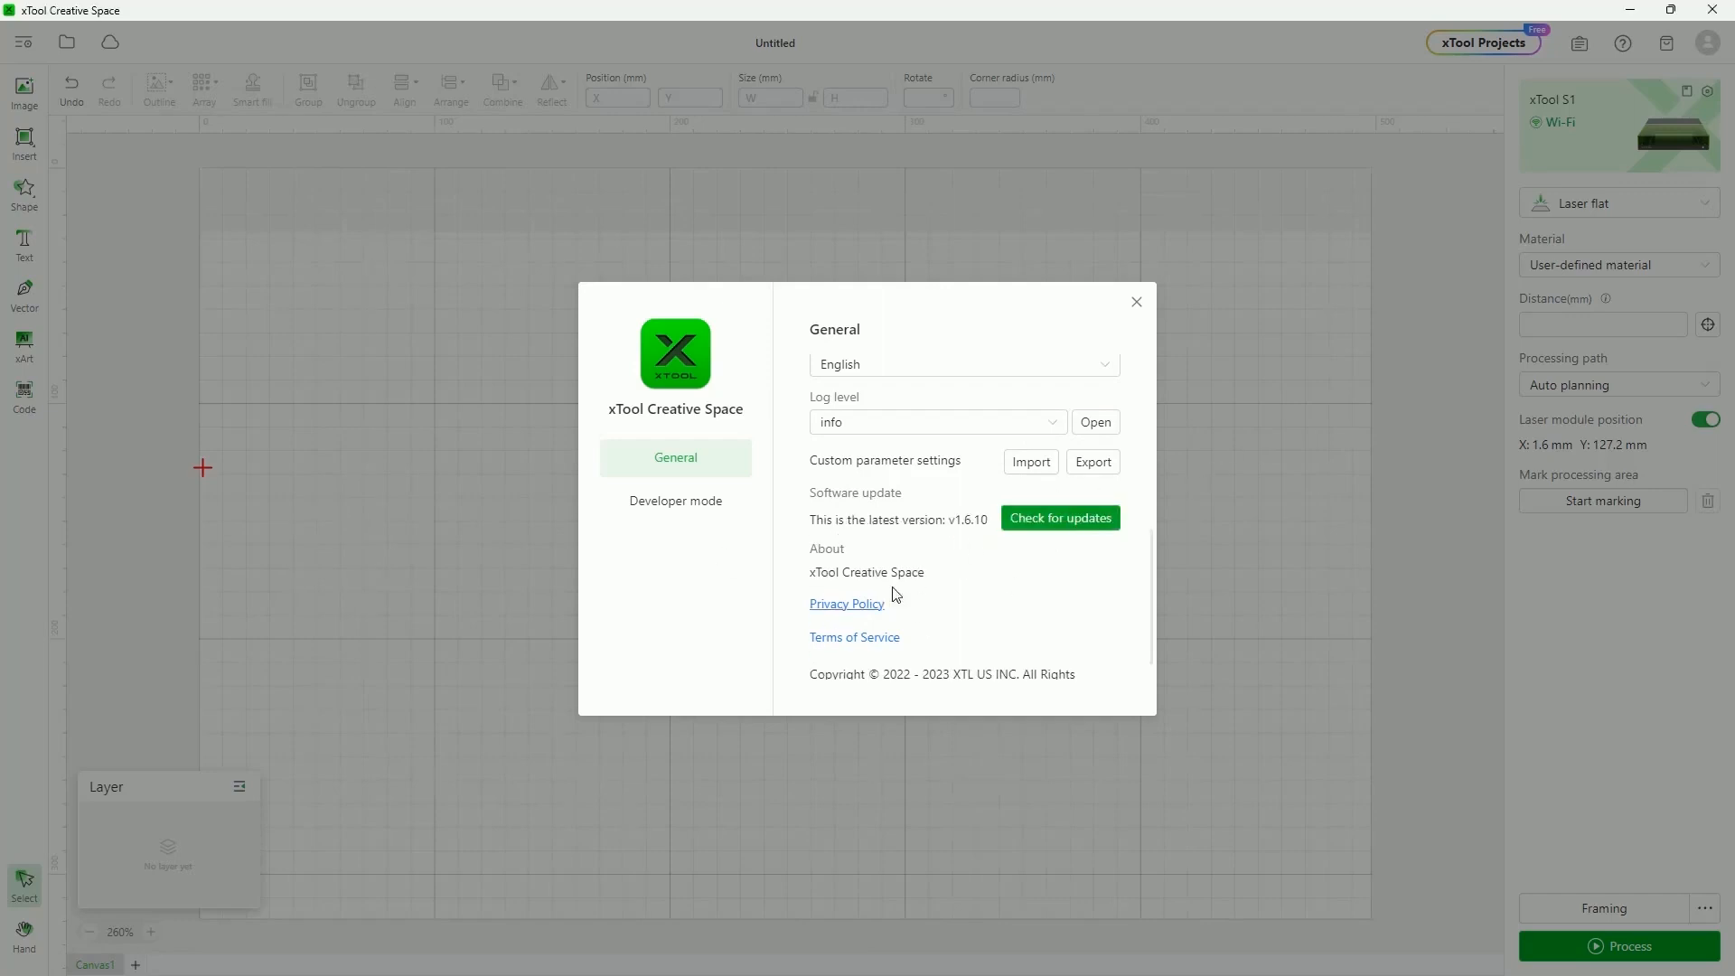
left_click(1135, 302)
left_click(67, 45)
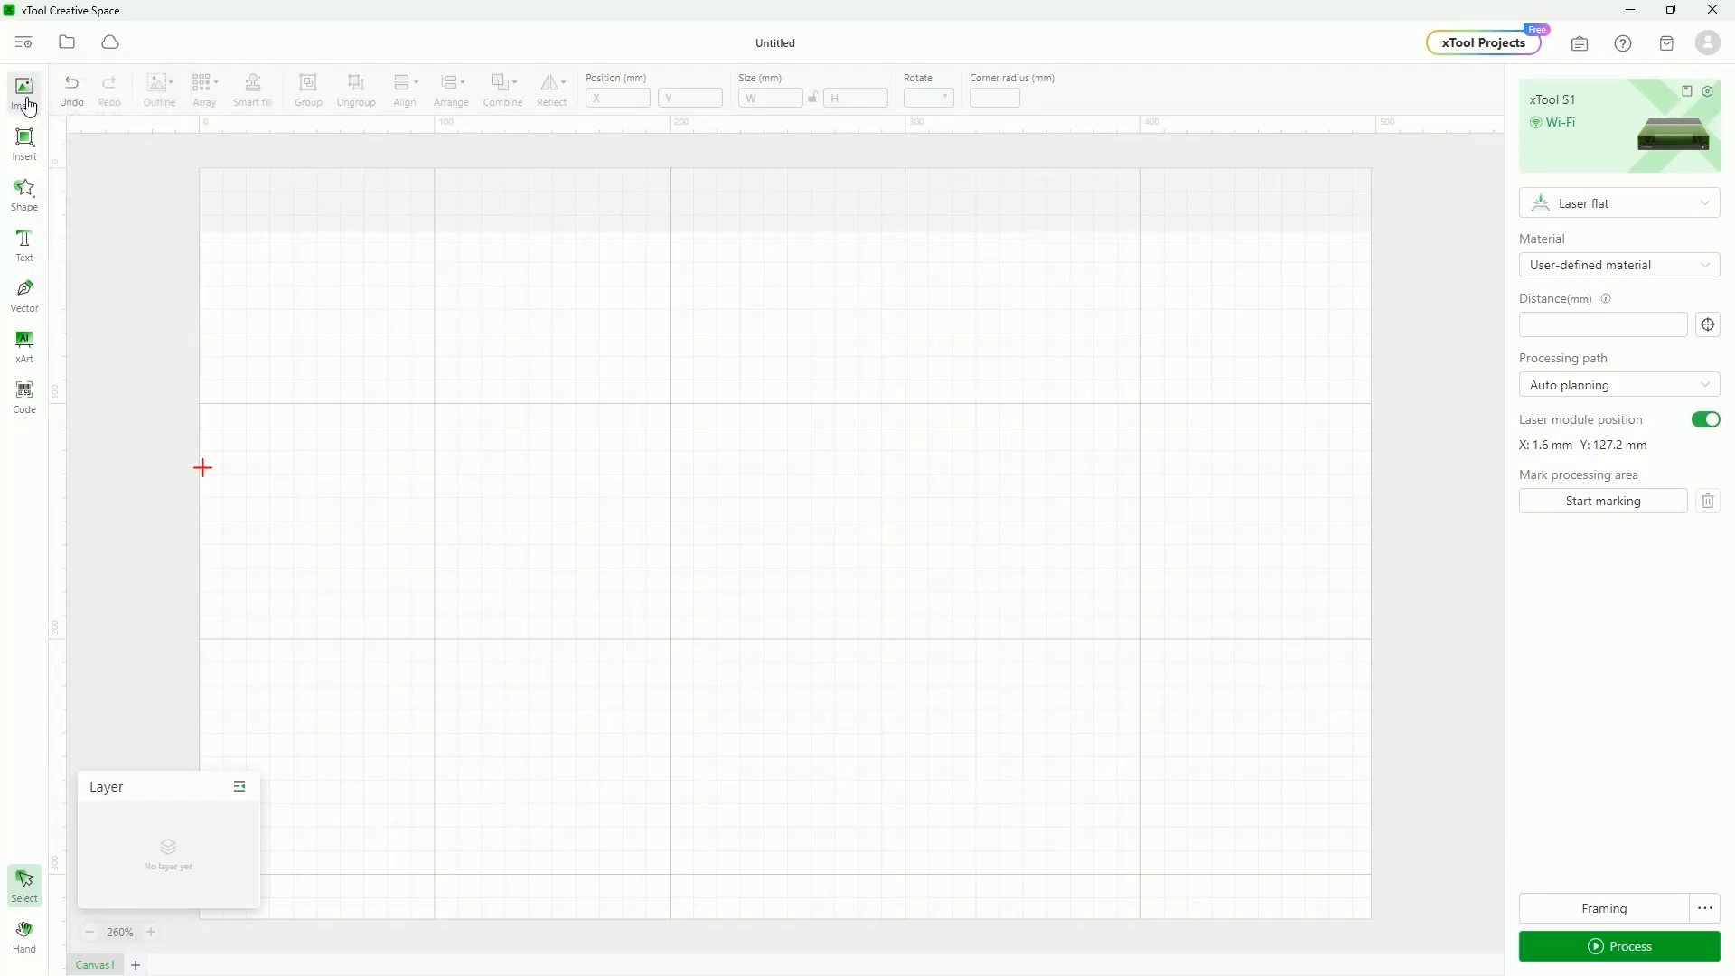
left_click(66, 42)
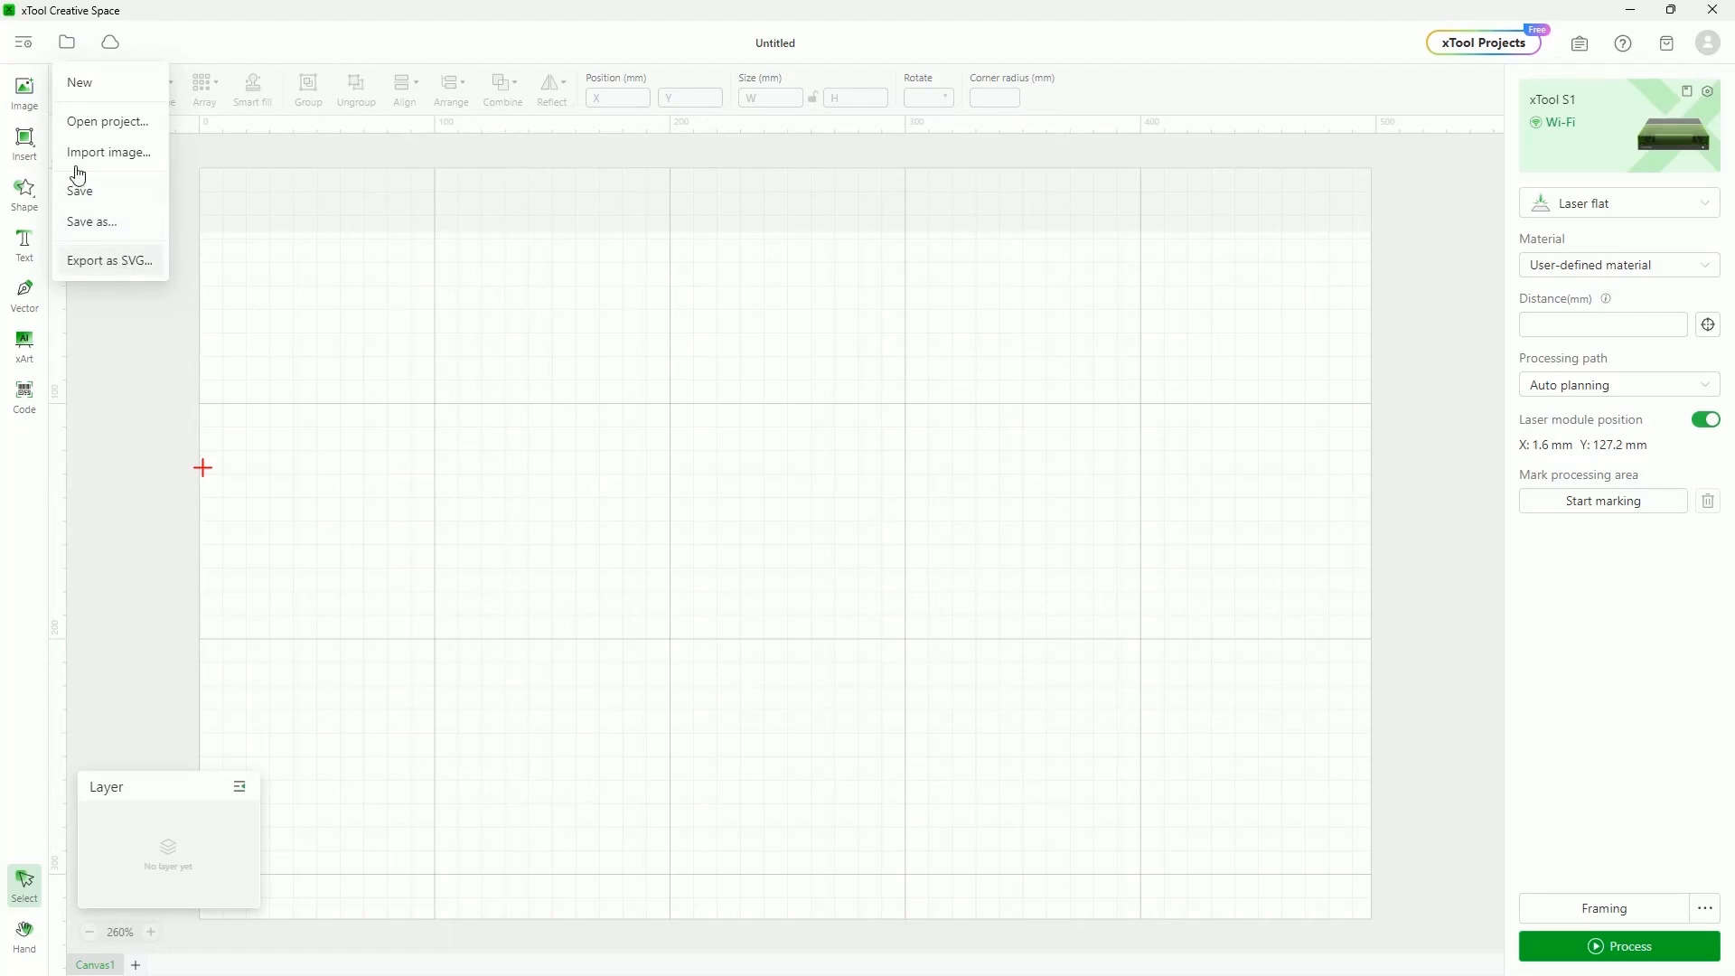
left_click(24, 141)
left_click(89, 171)
left_click_drag(609, 331, 924, 596)
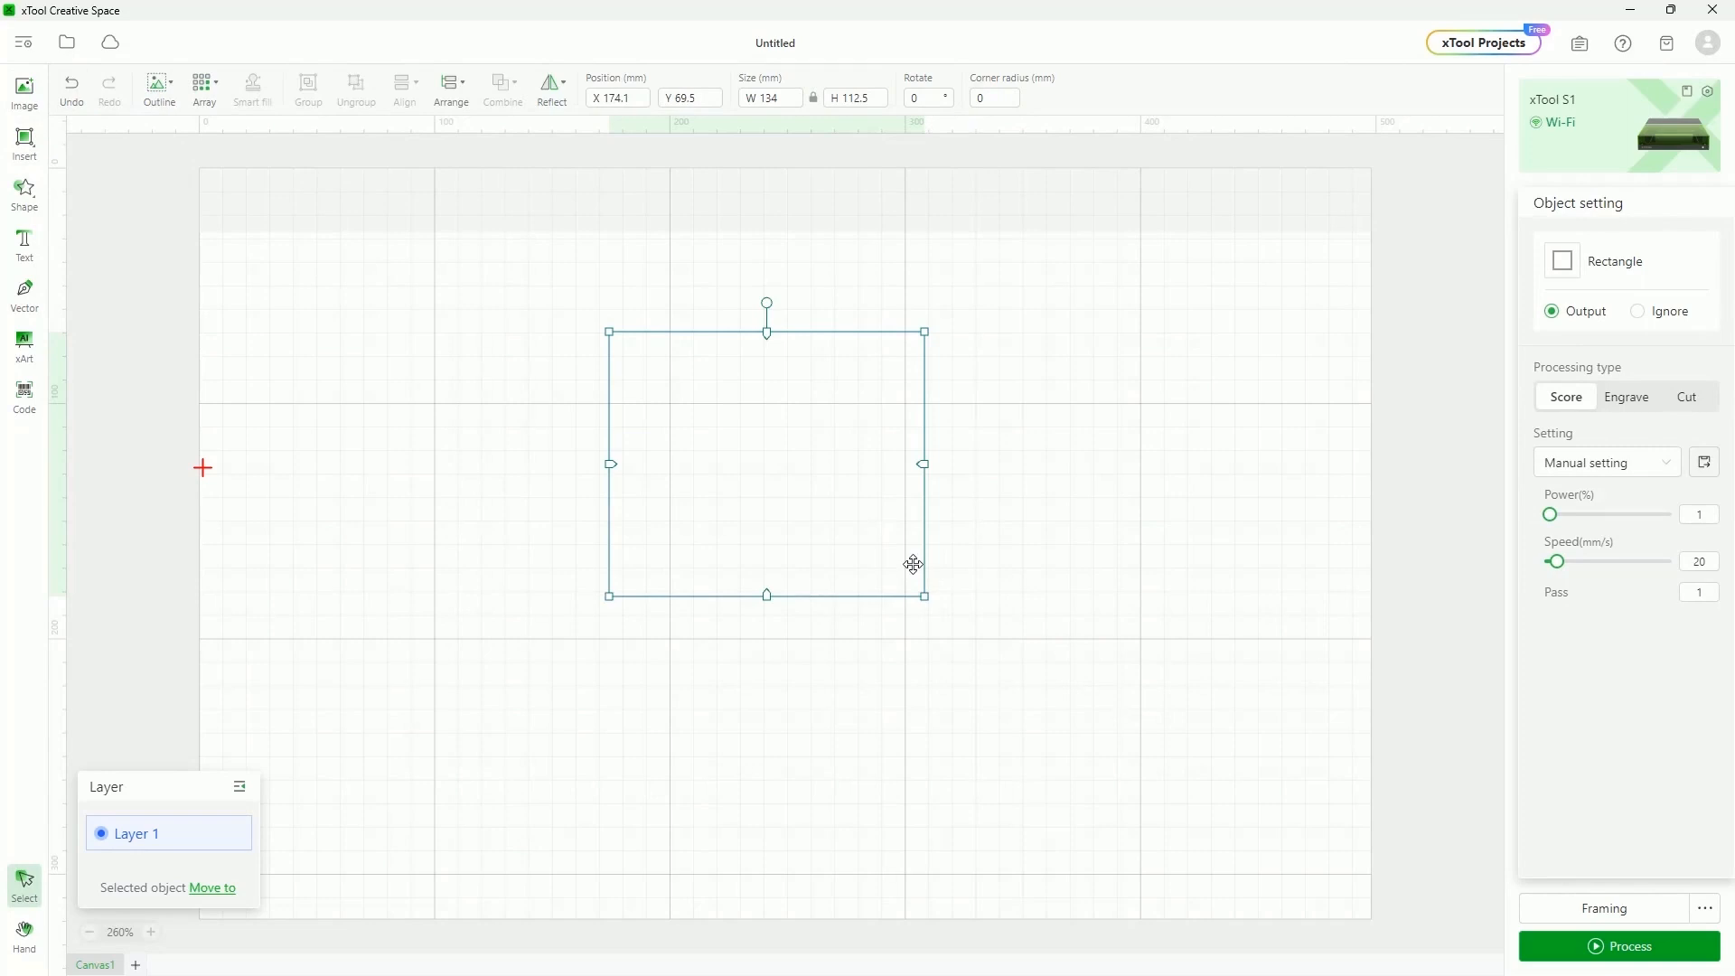
mouse_move(68, 45)
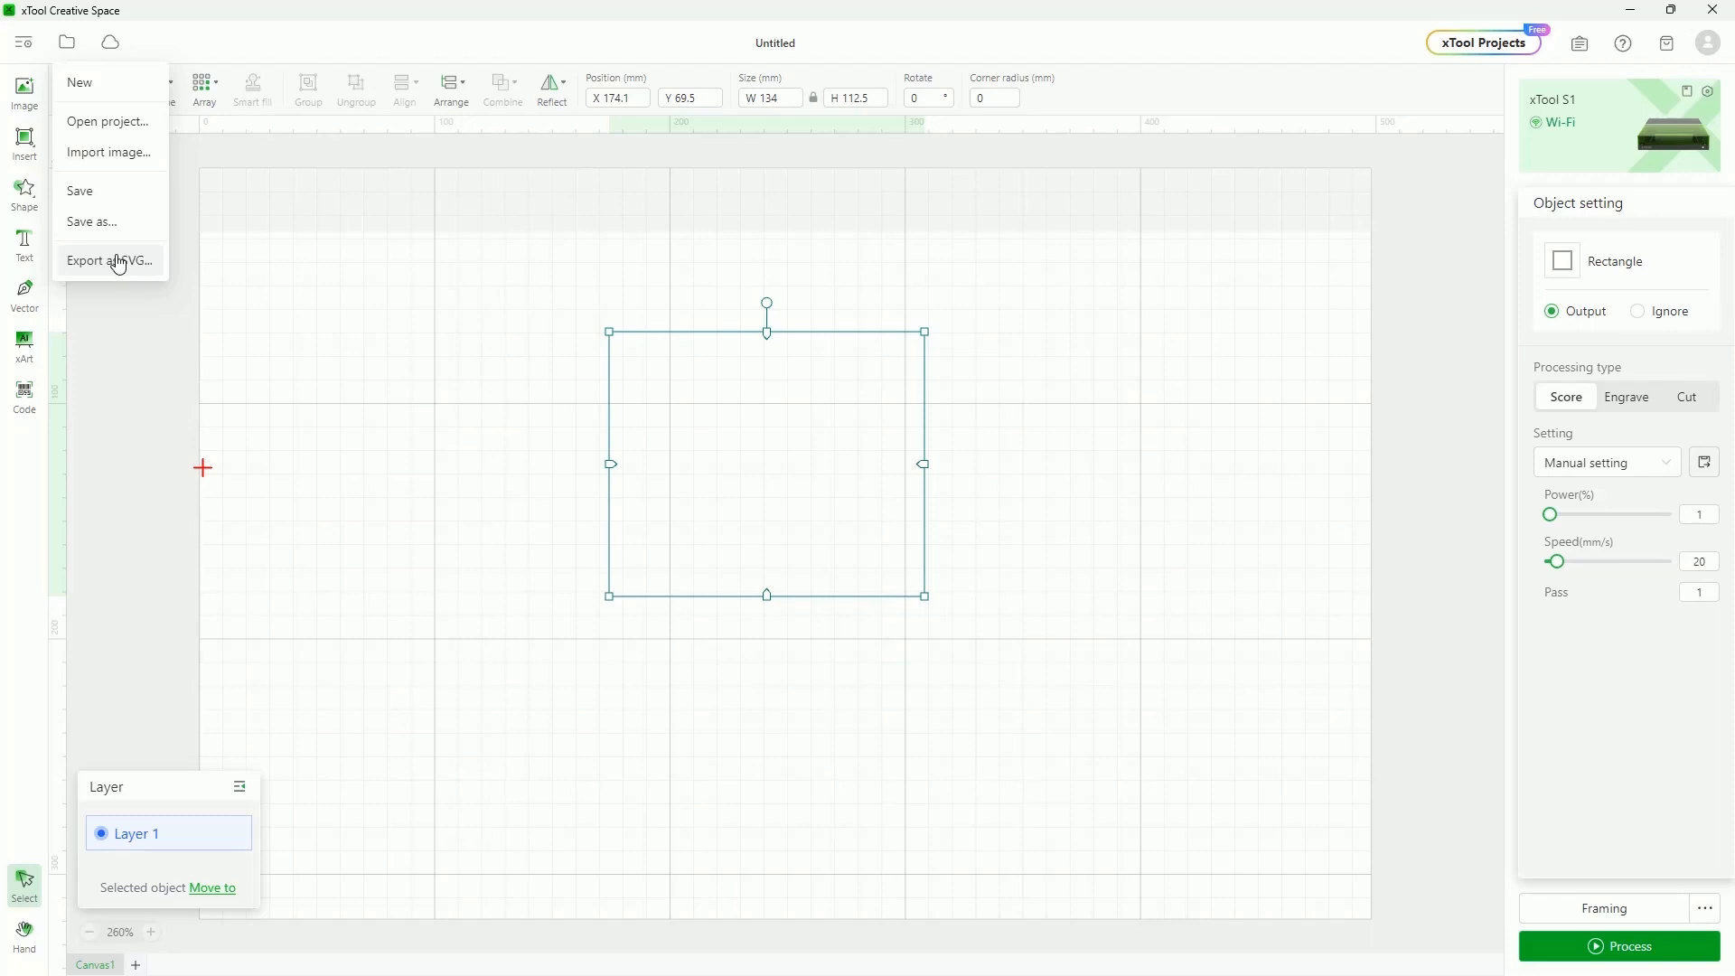
left_click(111, 43)
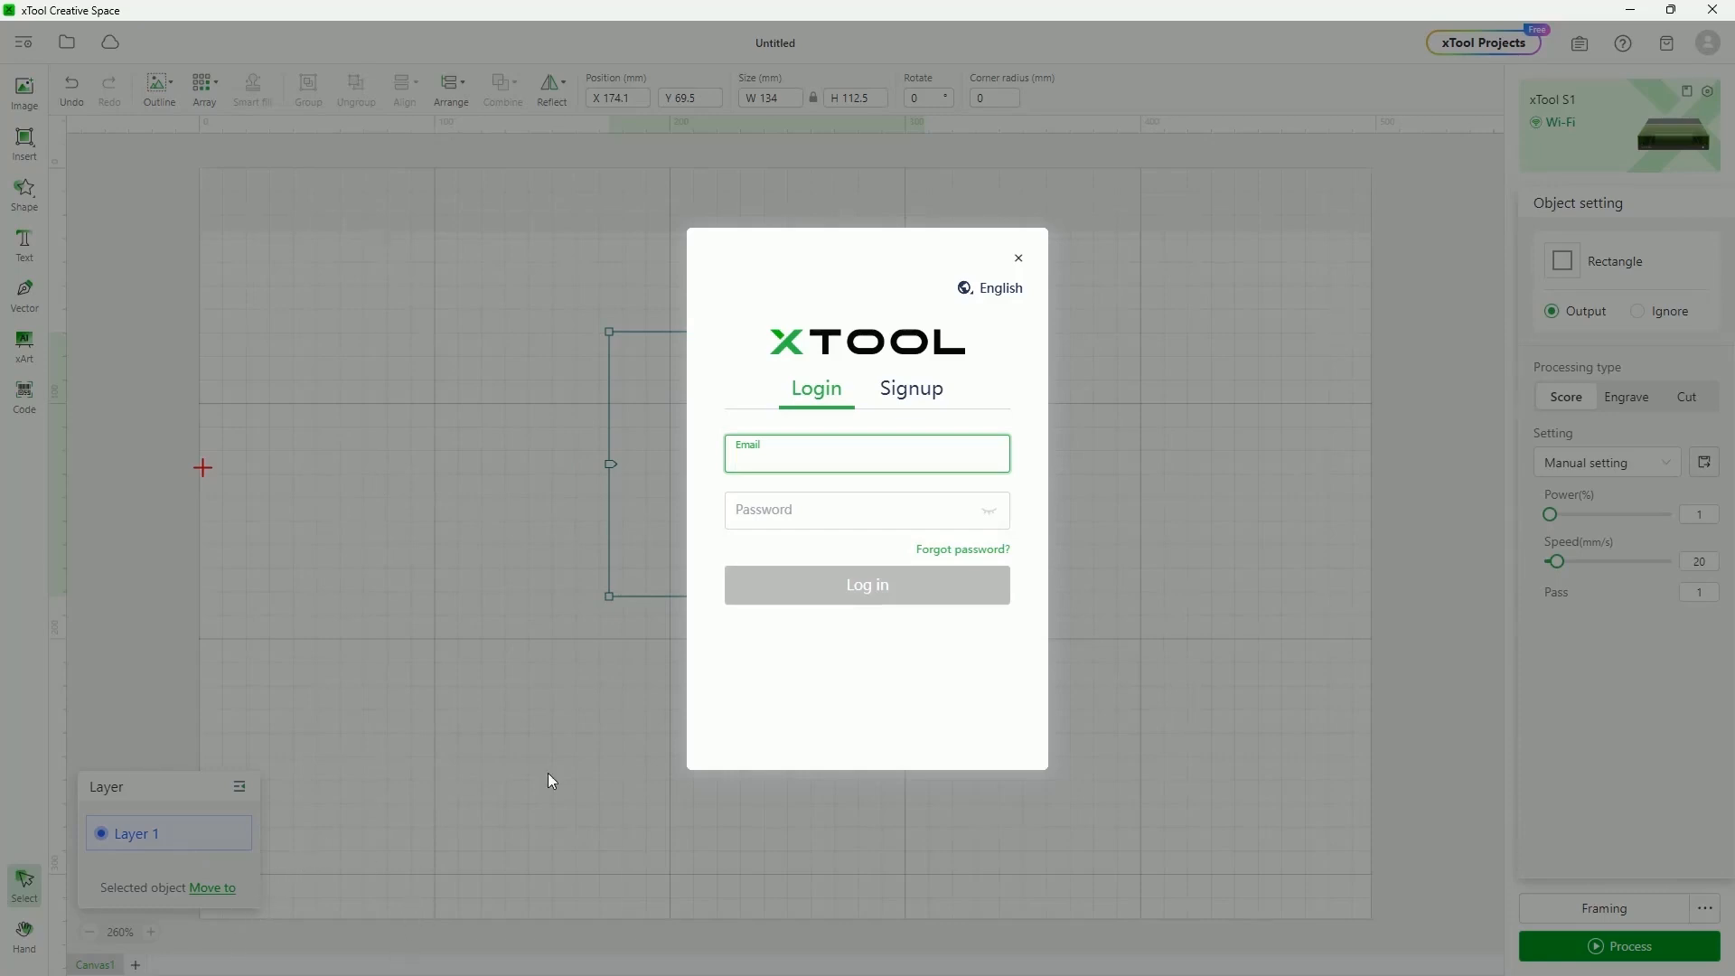
left_click(1017, 259)
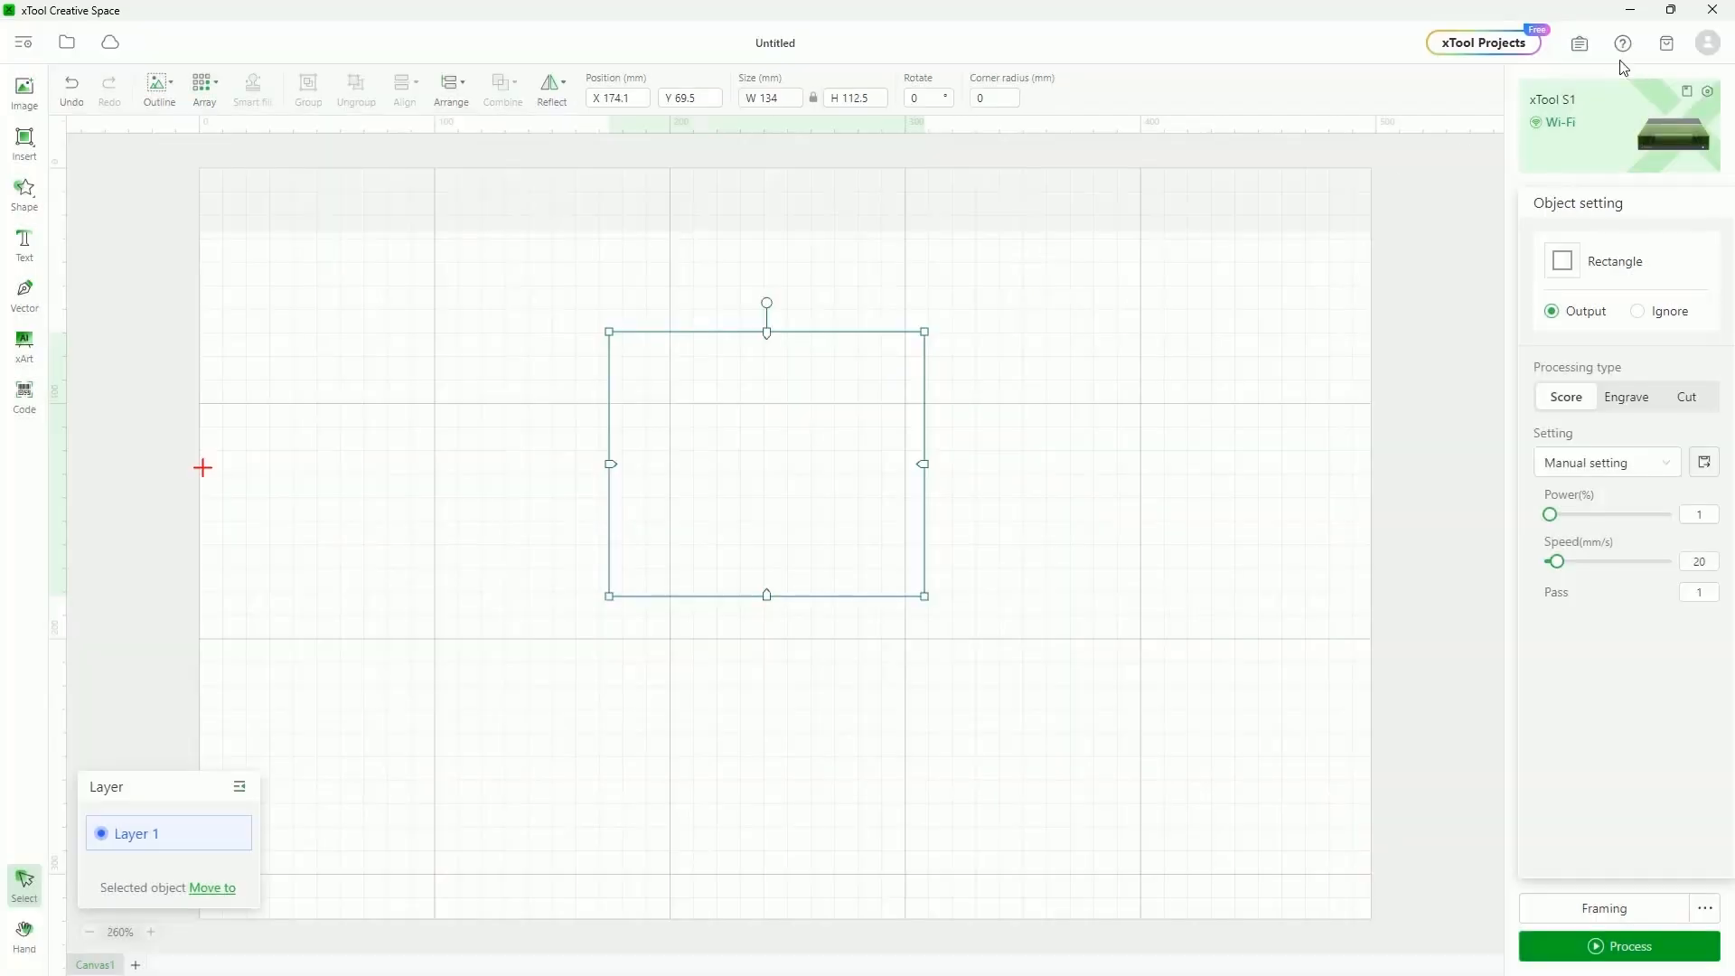
left_click(1707, 45)
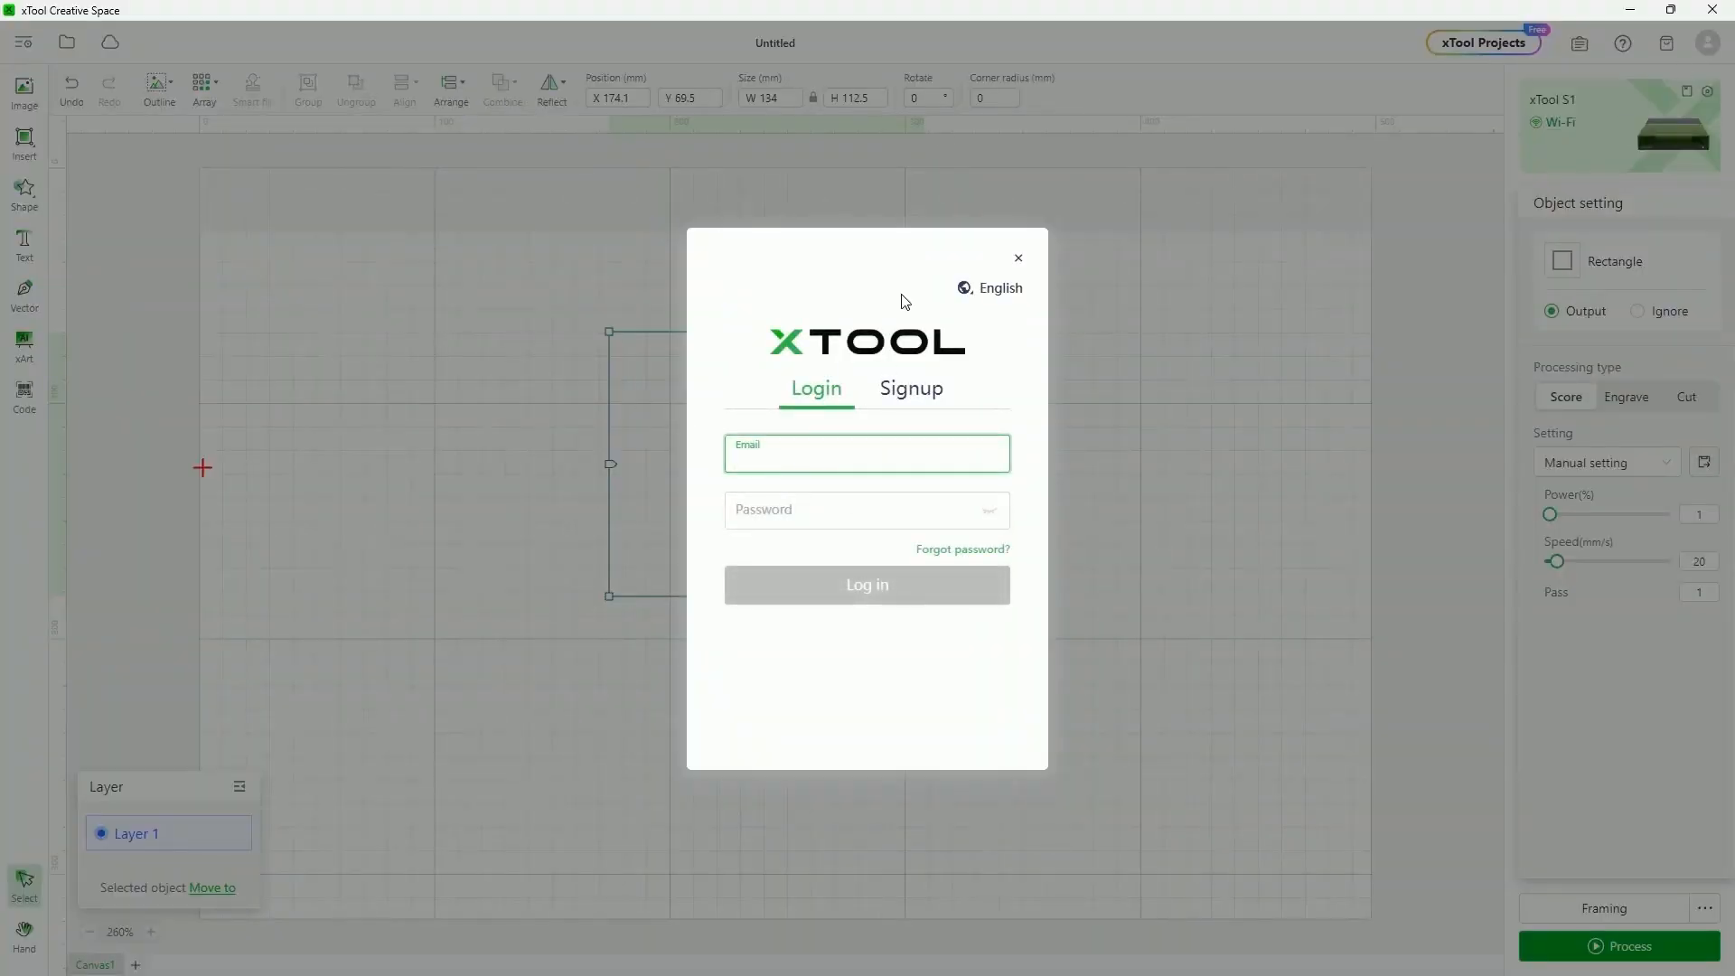
left_click(1023, 258)
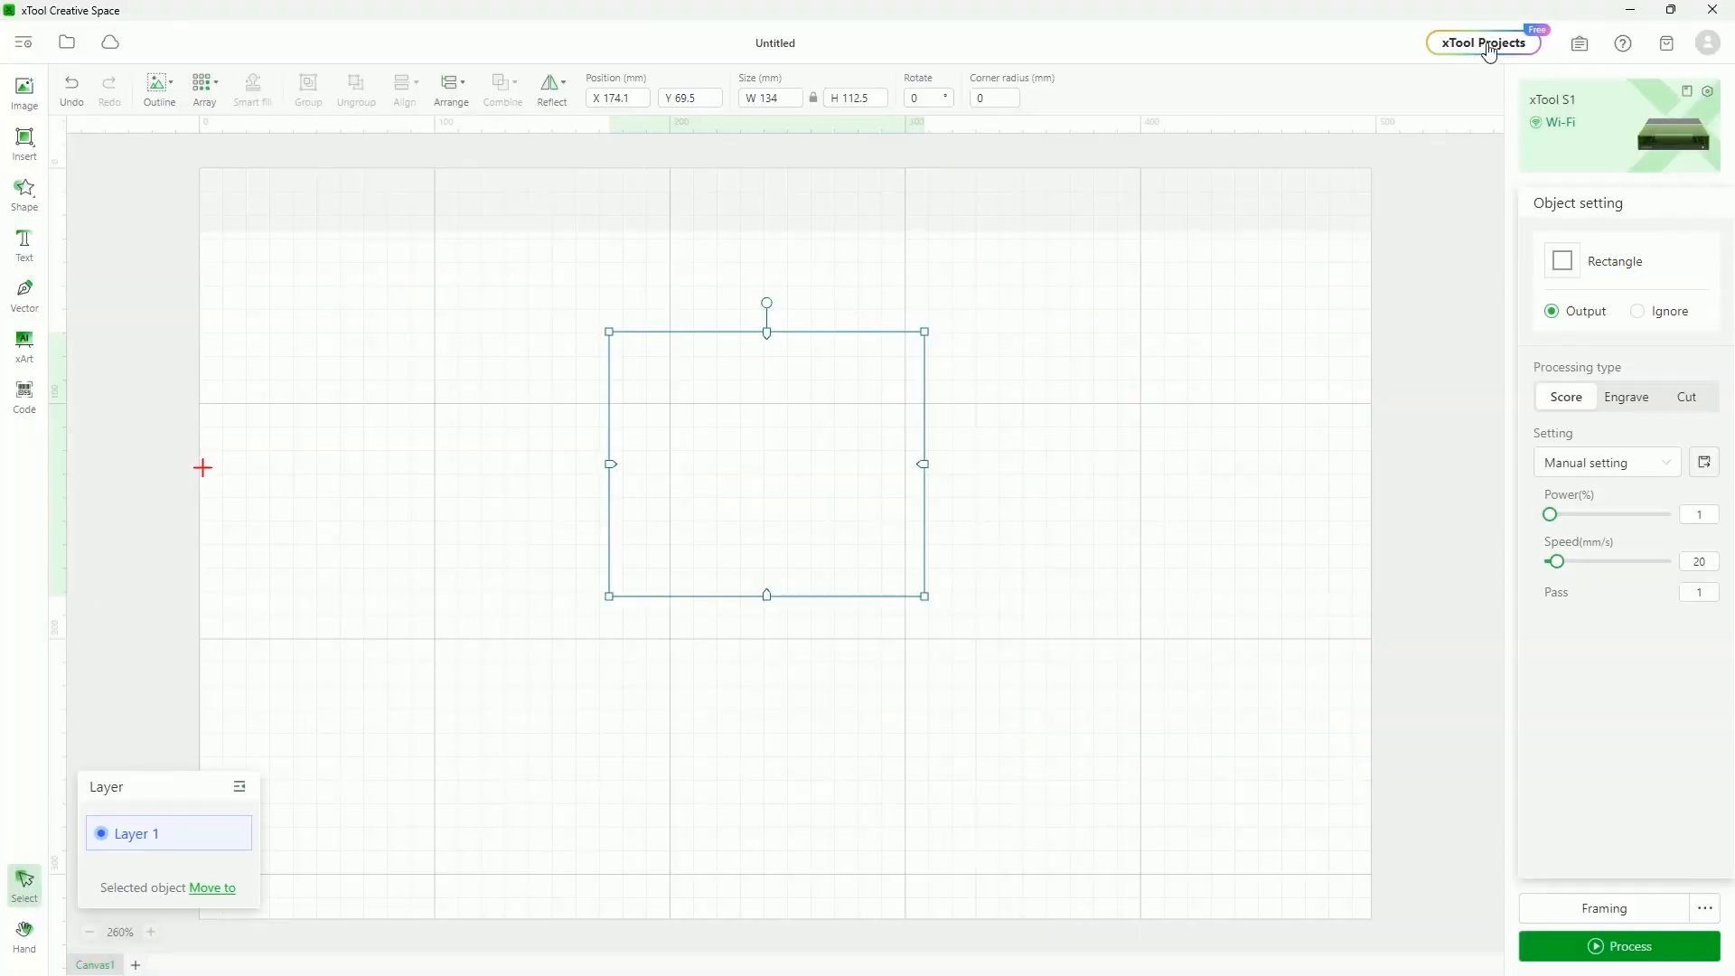
Open xTool Projects and show the D1 Pro projects from the Machines category
left_click(1483, 47)
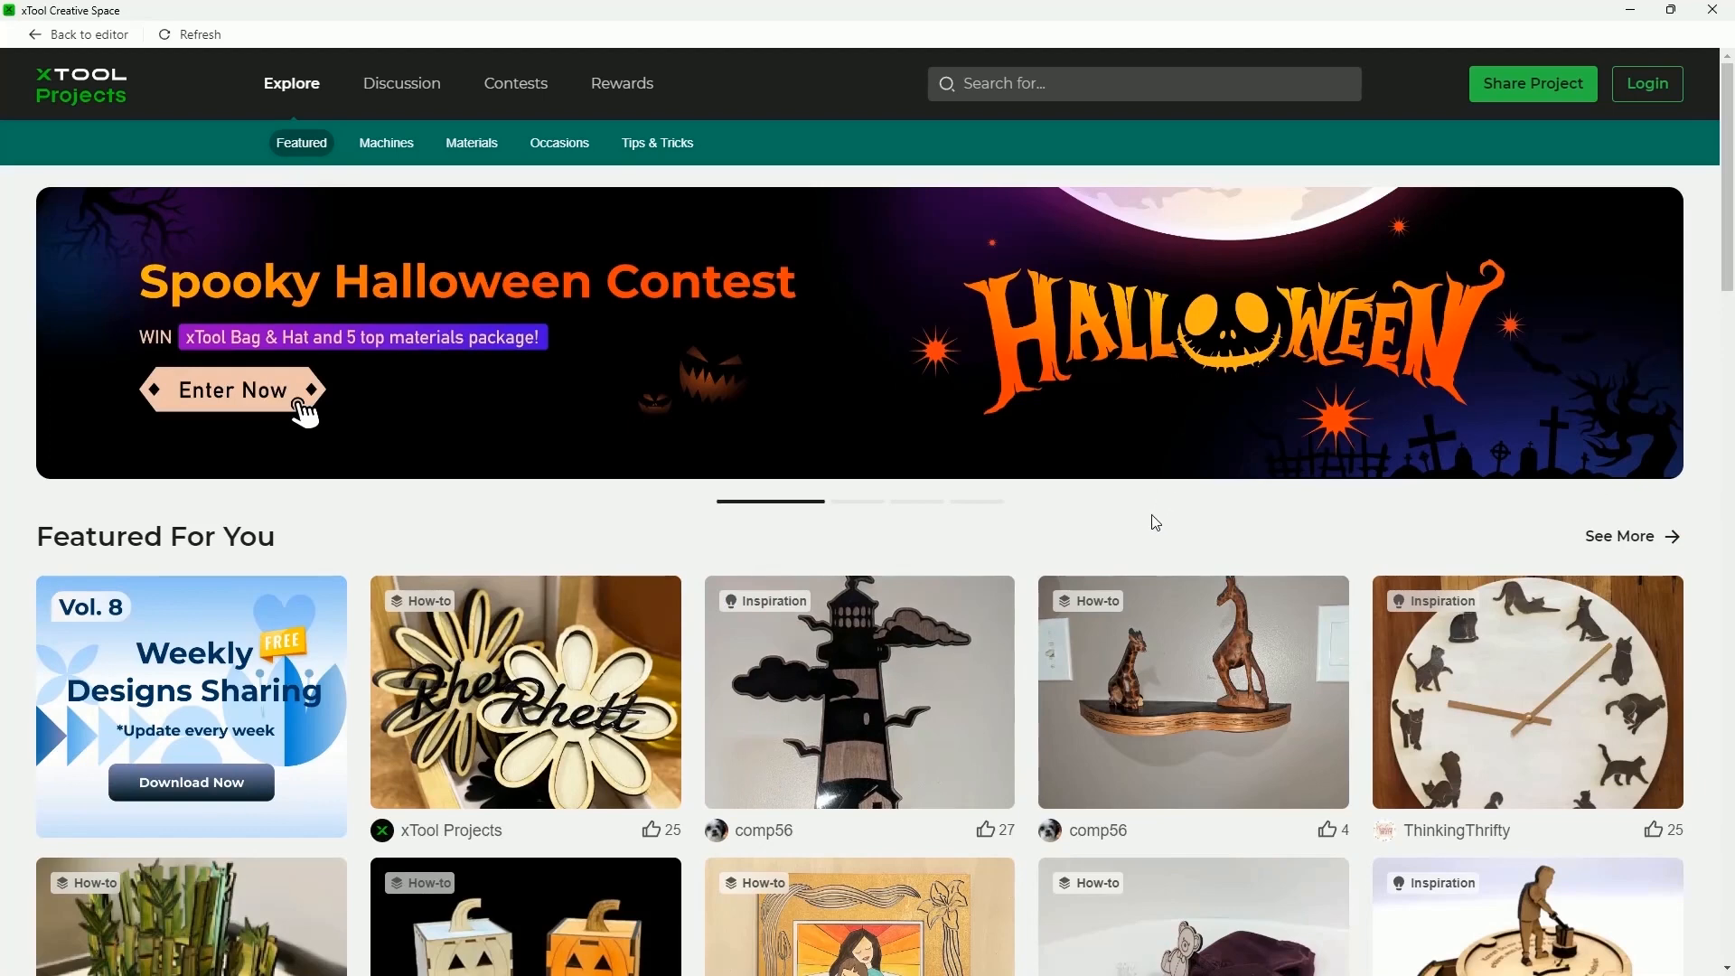
scroll(1155, 522, "down", 2)
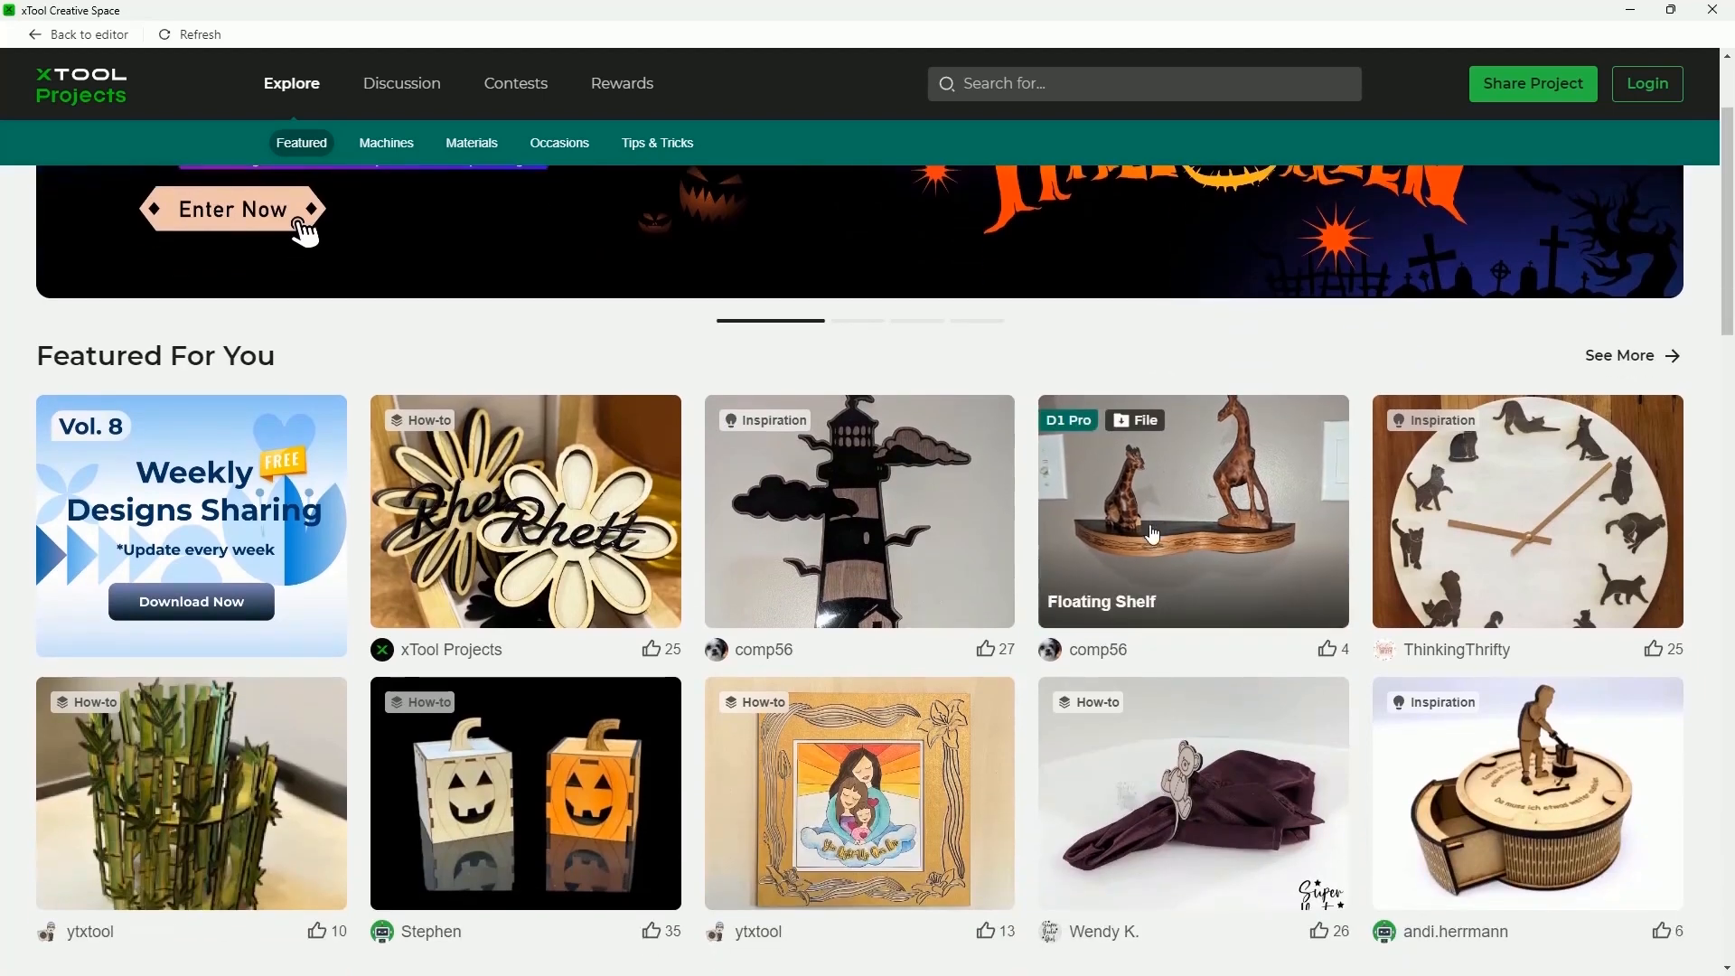
scroll(1149, 542, "up", 2)
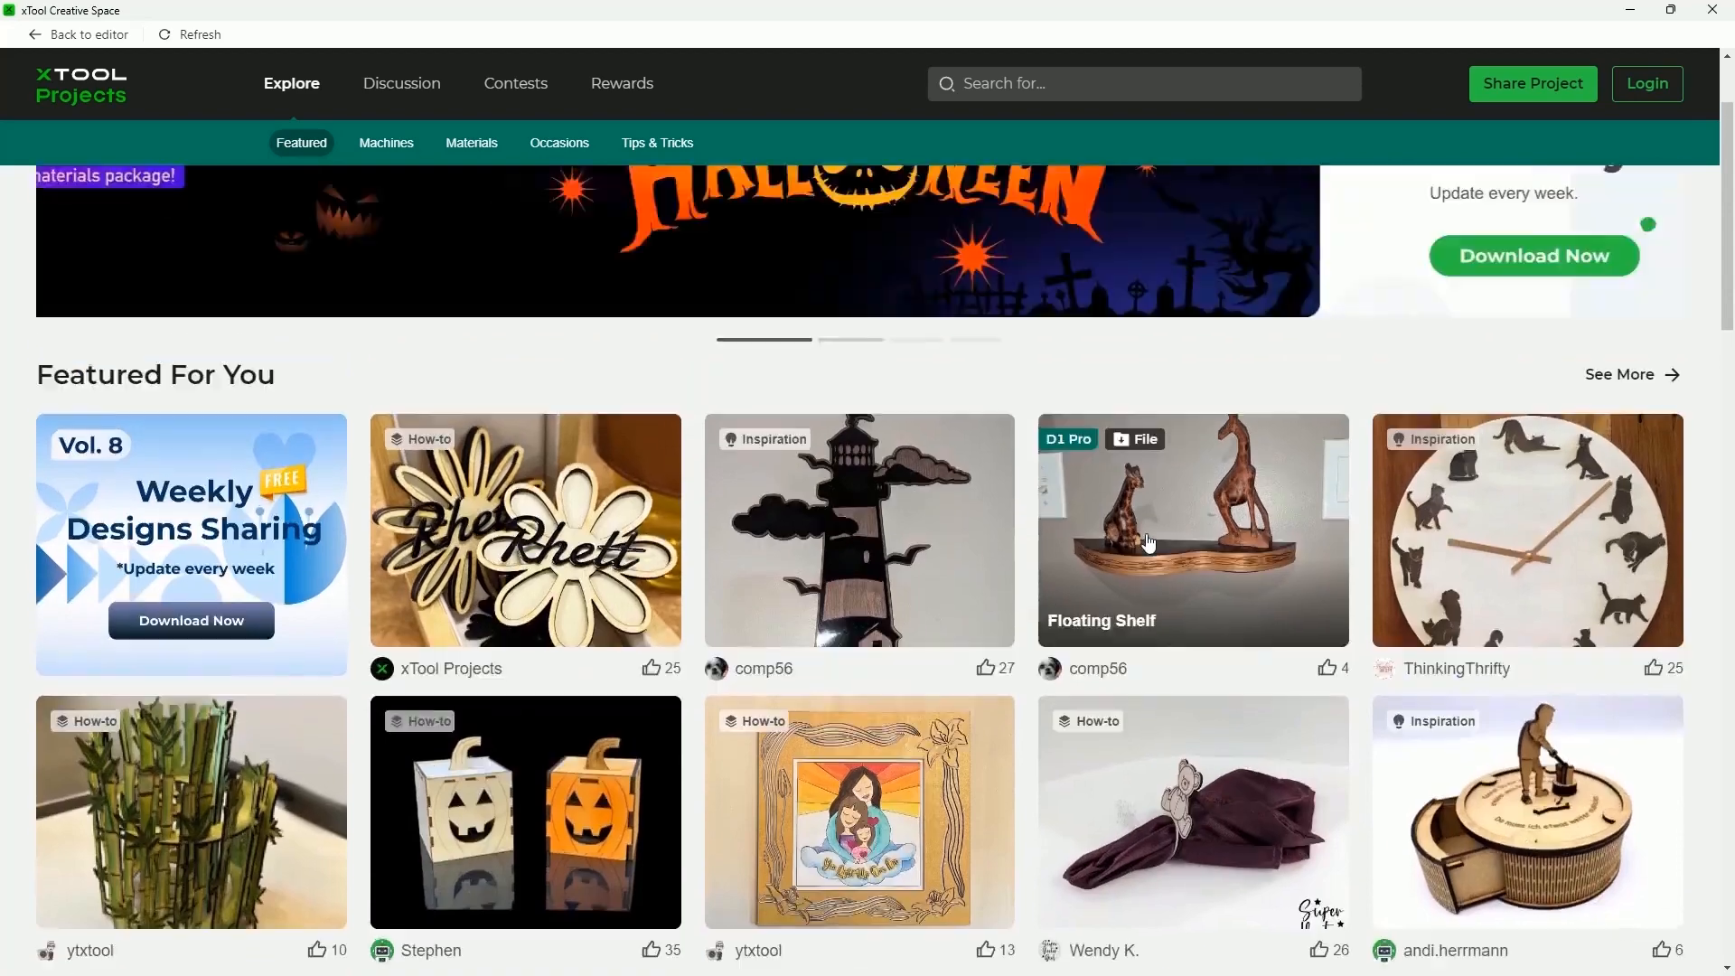
left_click(387, 144)
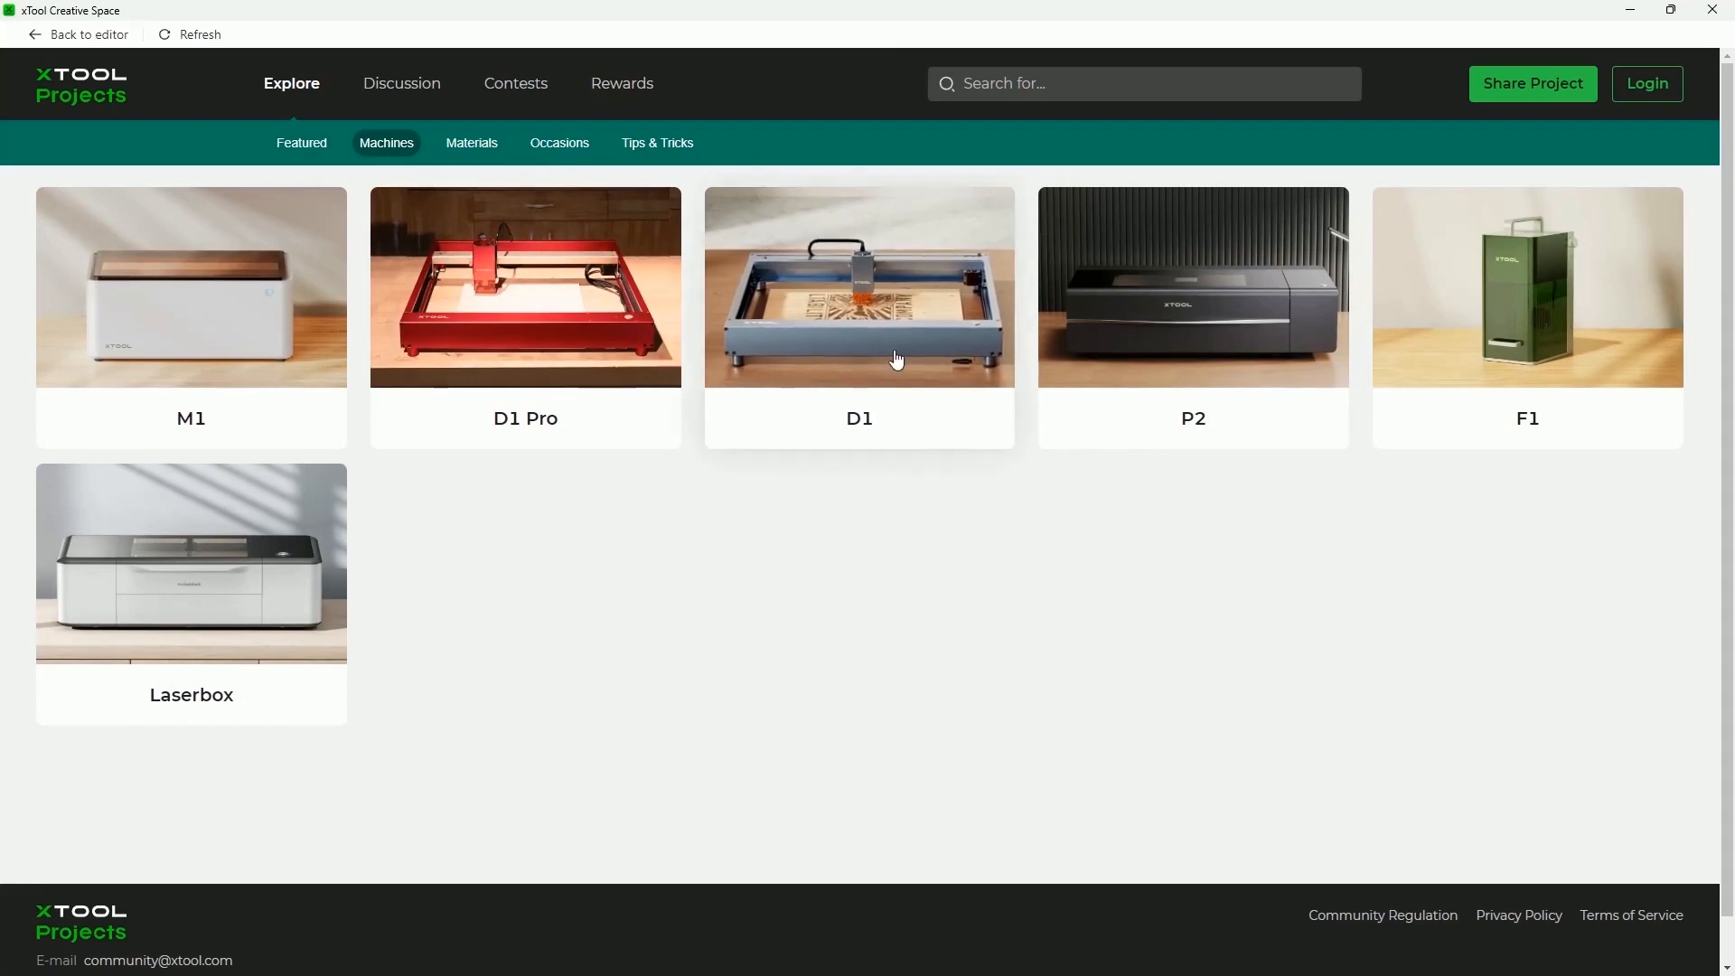
left_click(530, 290)
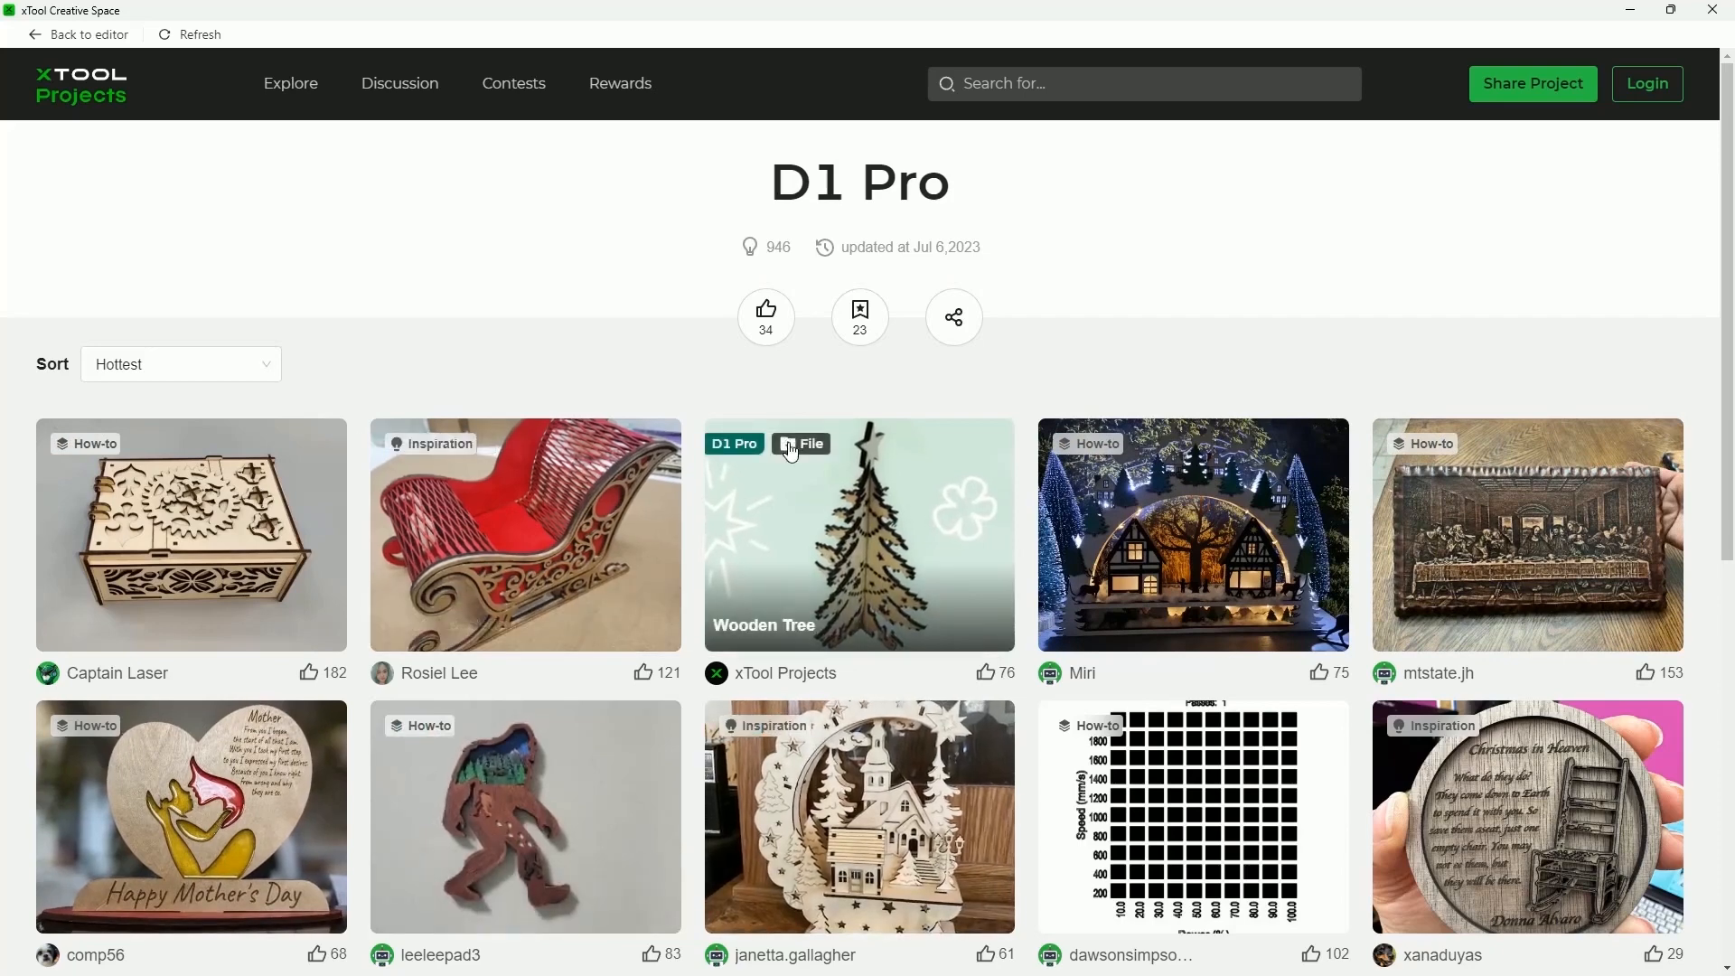
Review the Wooden Tree project's basic information, settings and design files, then return to Explore
left_click(769, 560)
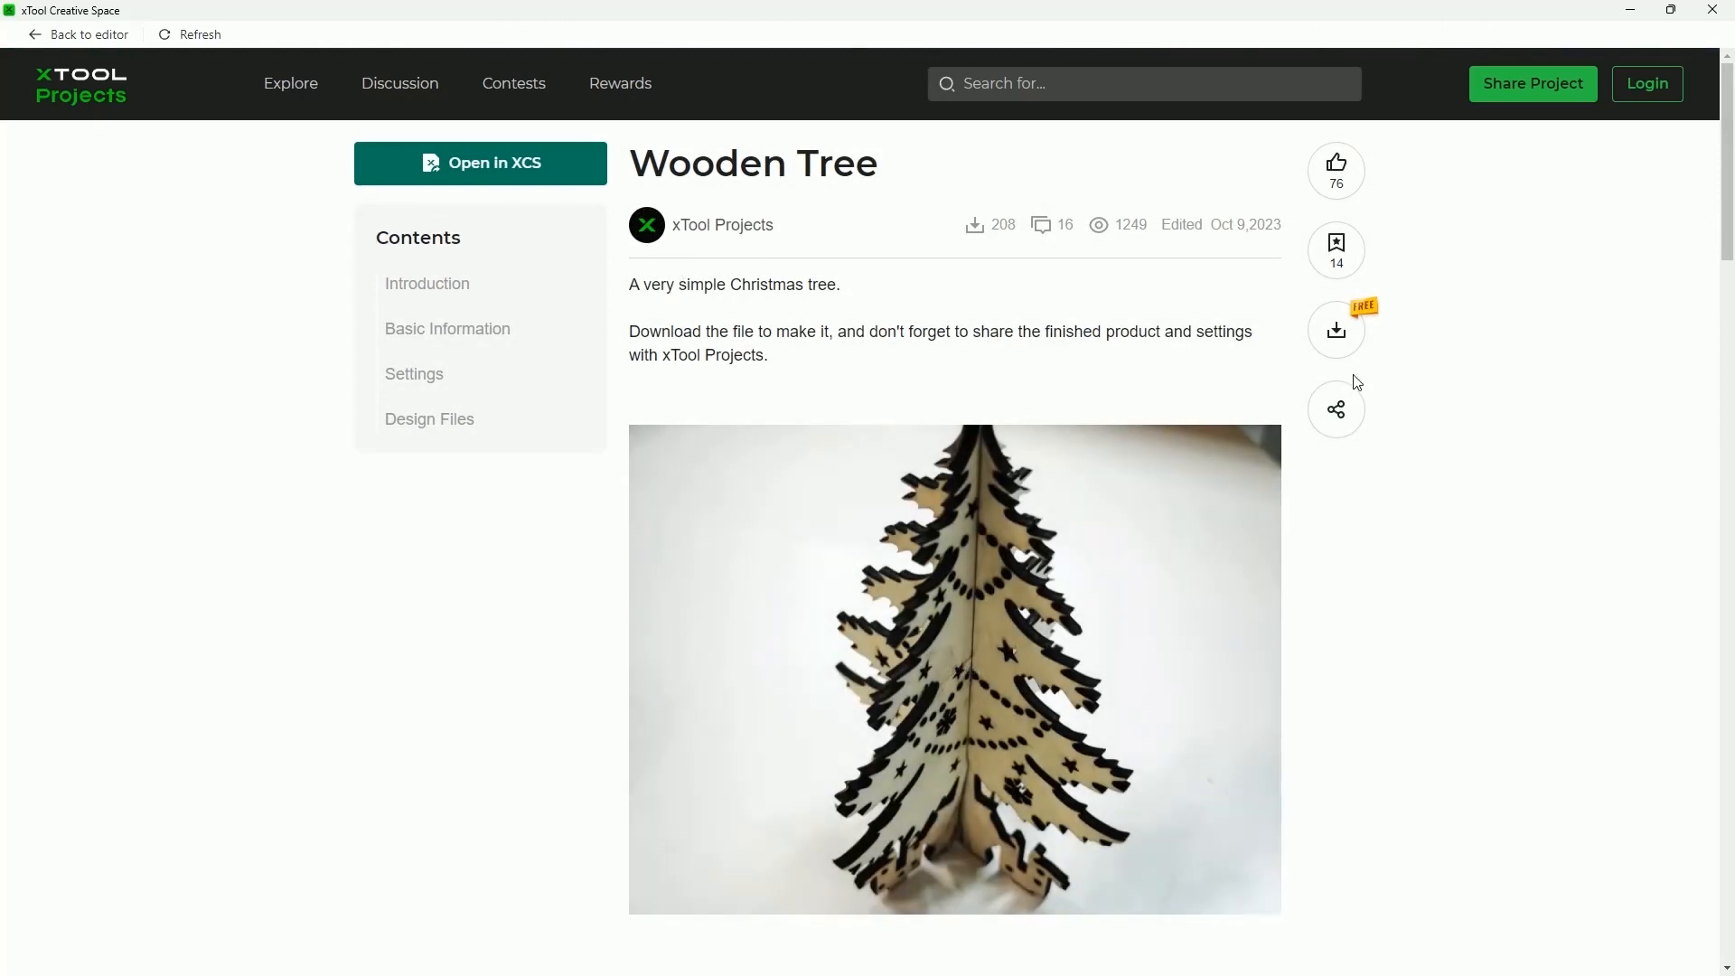
scroll(1356, 382, "down", 2)
scroll(1427, 576, "down", 2)
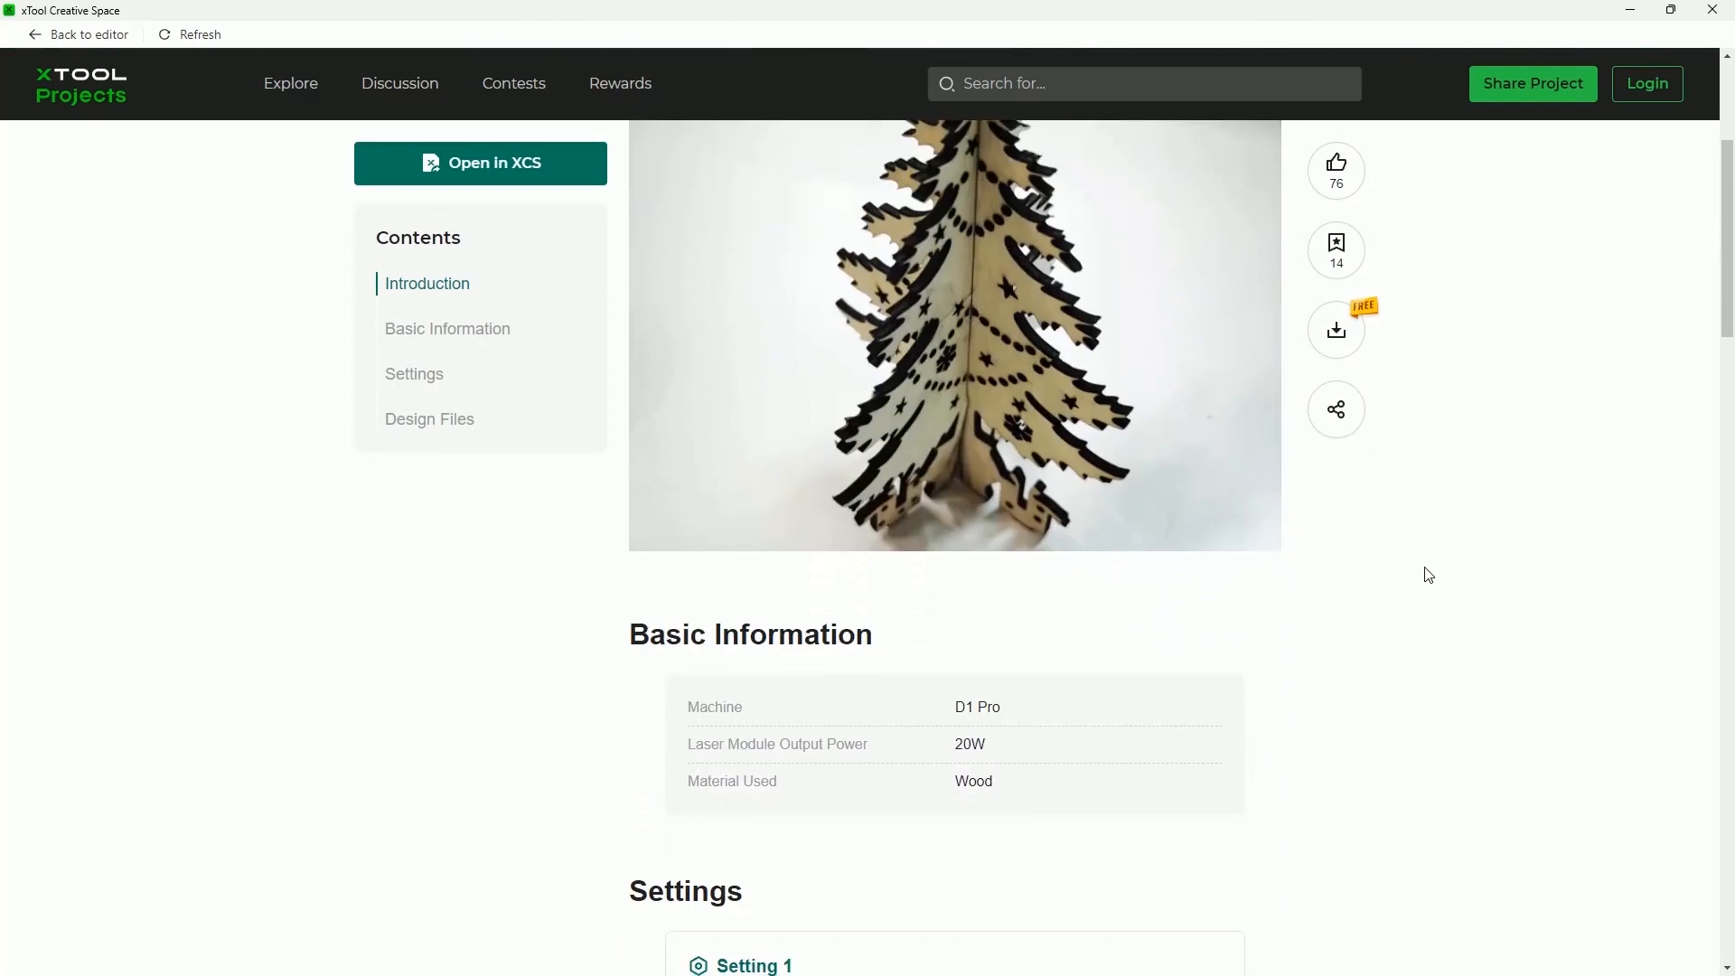
scroll(1428, 575, "down", 5)
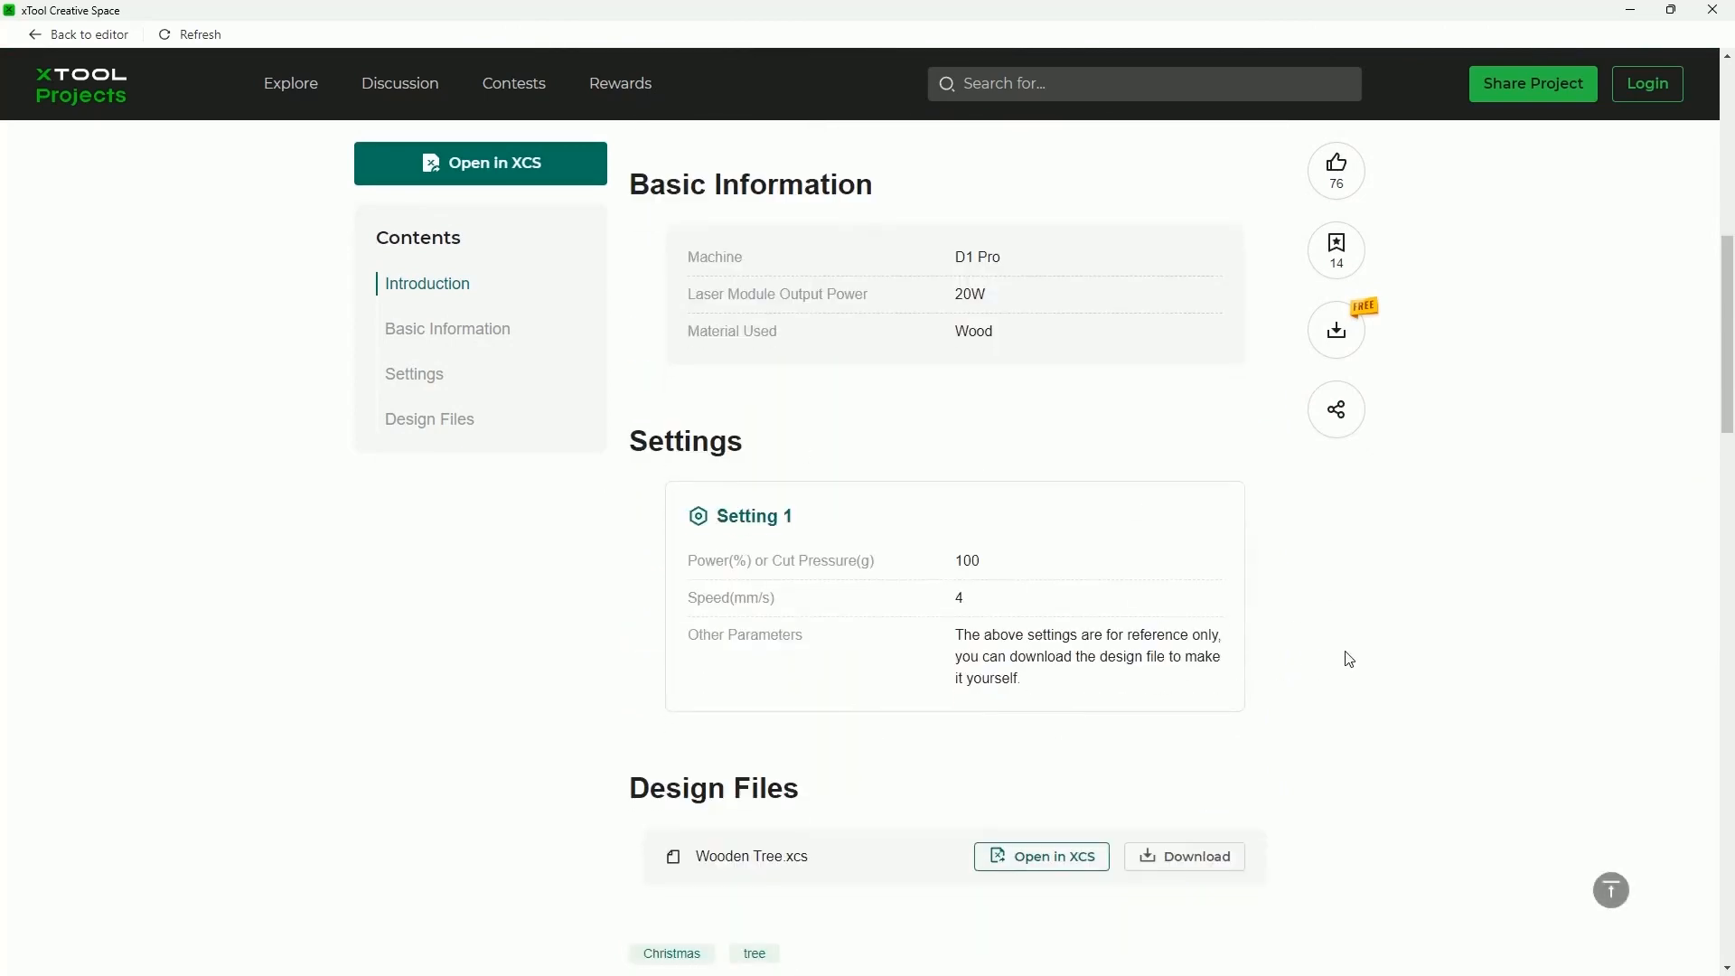
scroll(1348, 659, "down", 1)
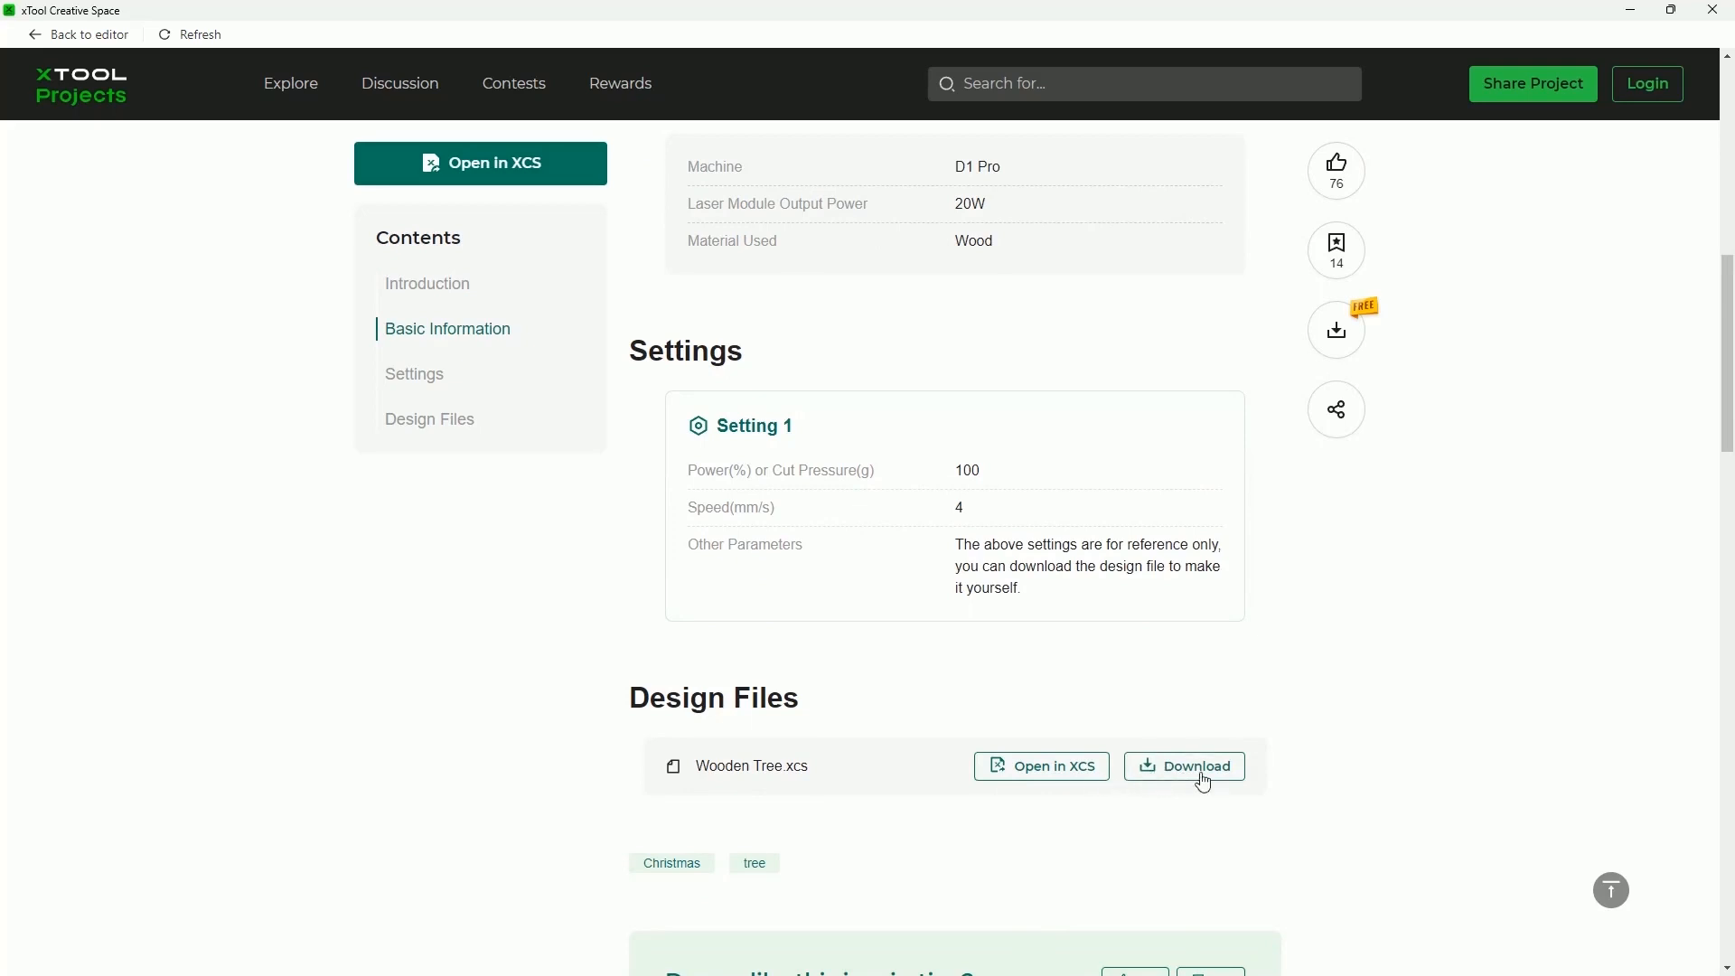
scroll(1436, 774, "up", 8)
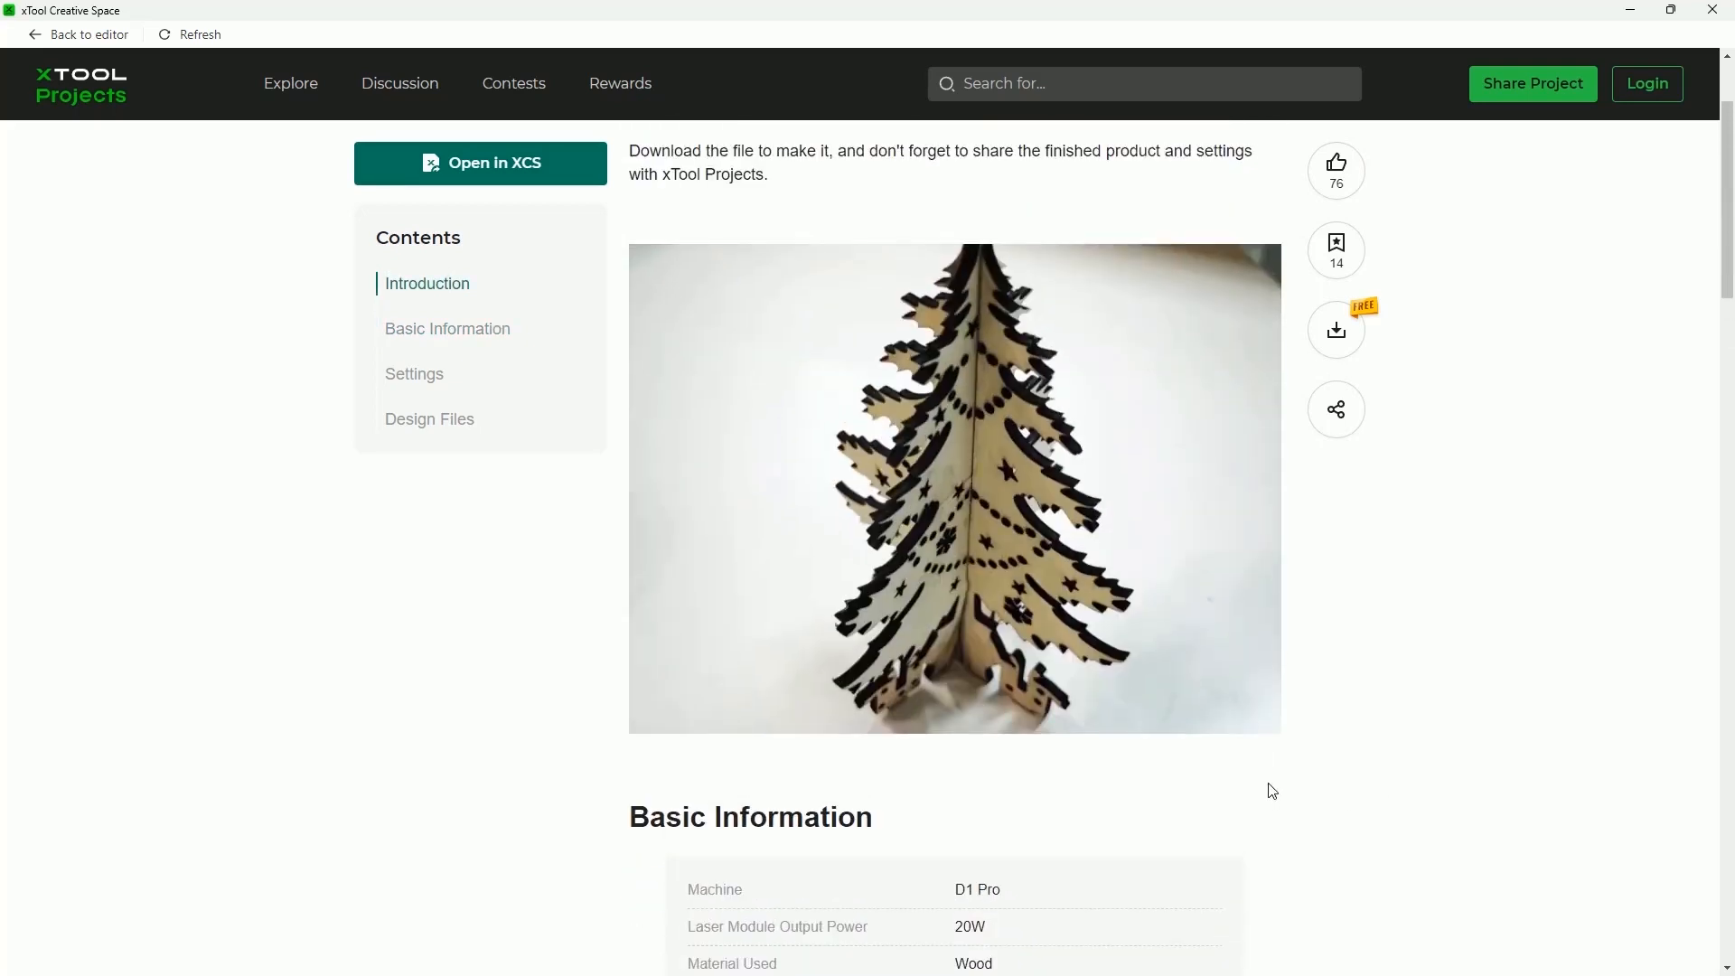
left_click(302, 84)
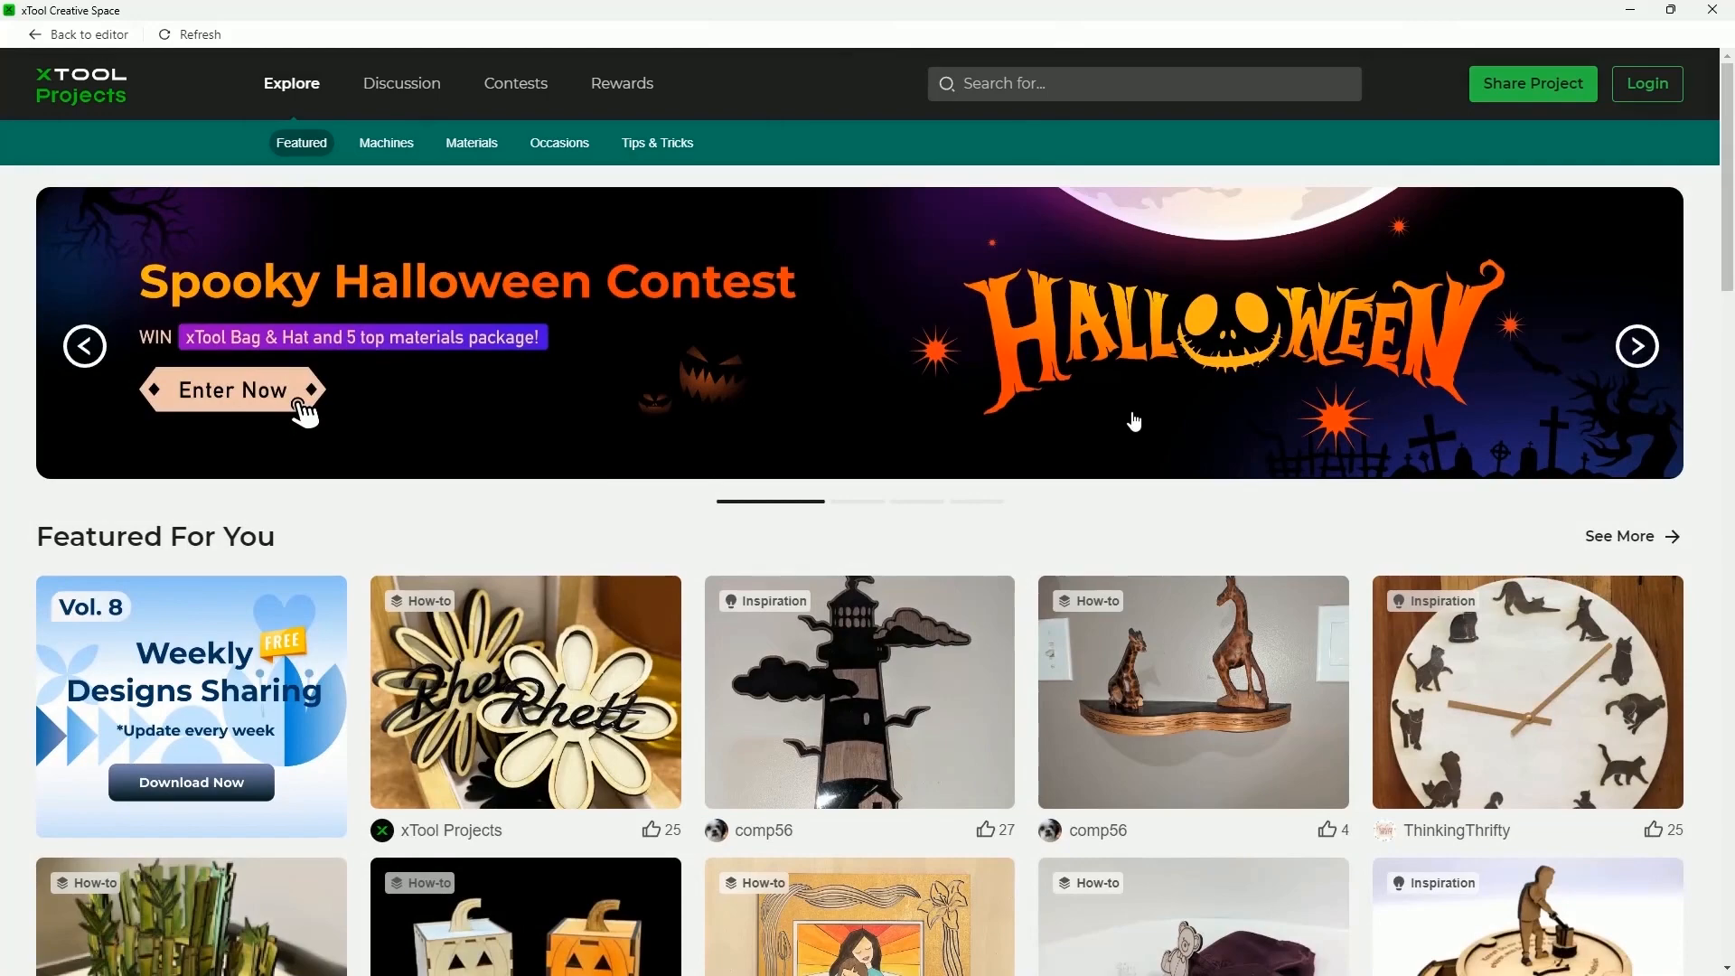
scroll(1135, 422, "down", 4)
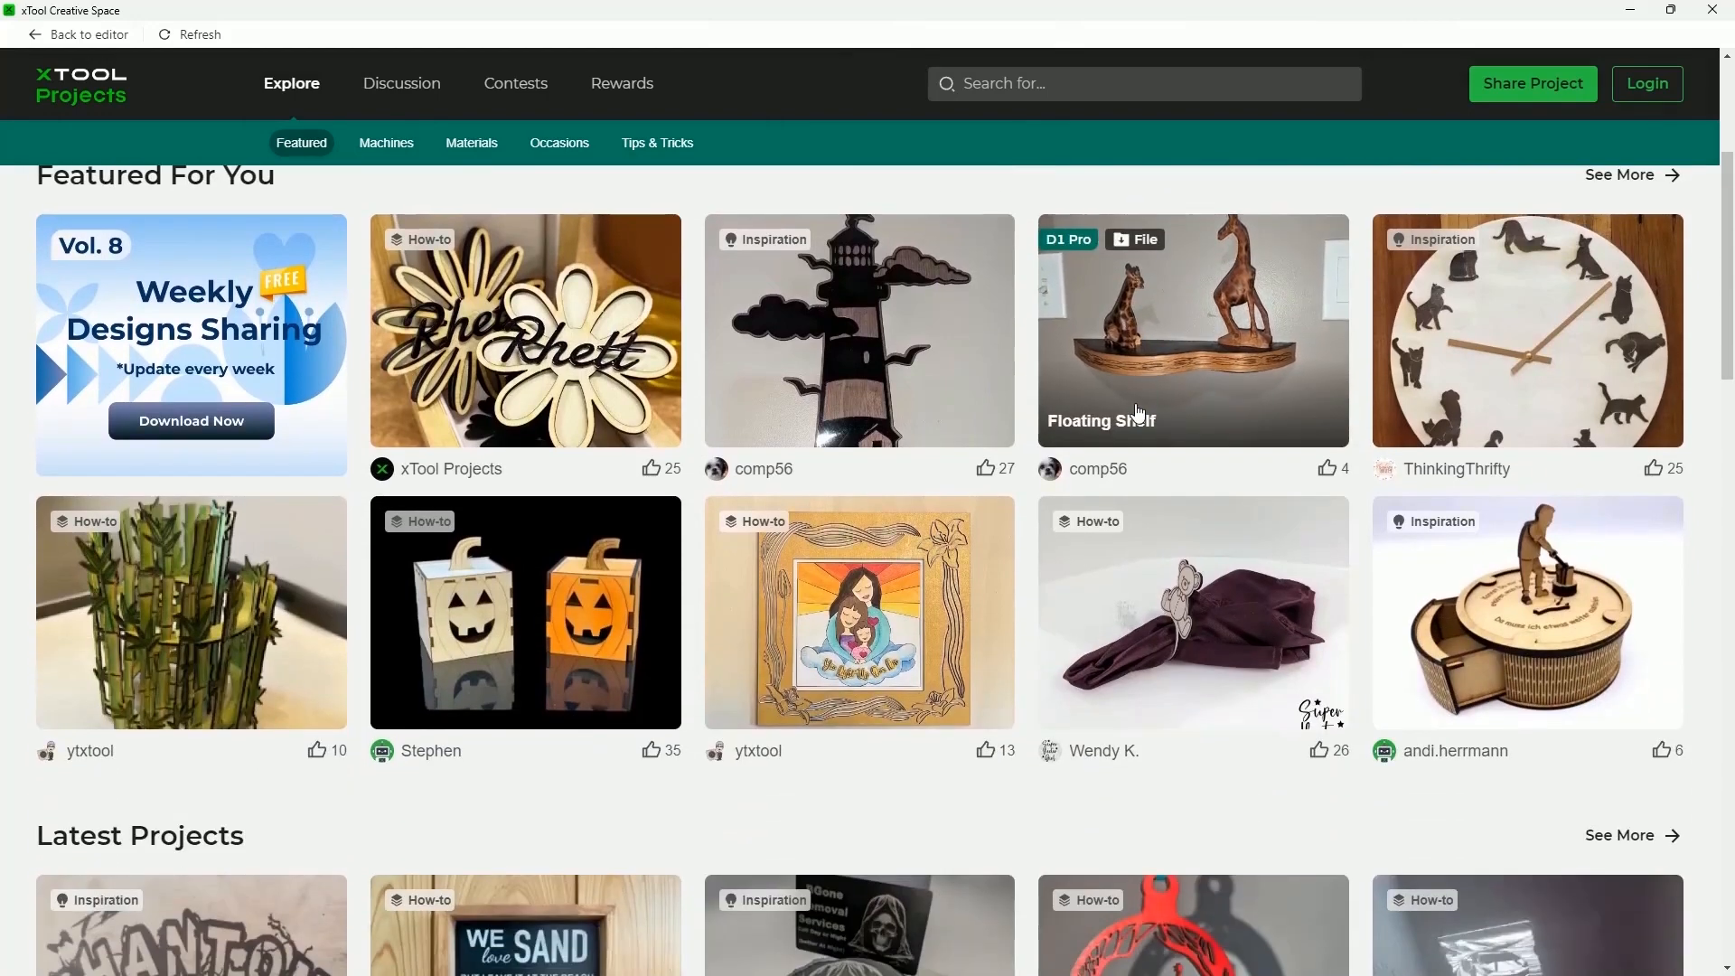
Open the D1 machine projects and view the Halloween/Fall Double Sided Pumpkin project
left_click(381, 144)
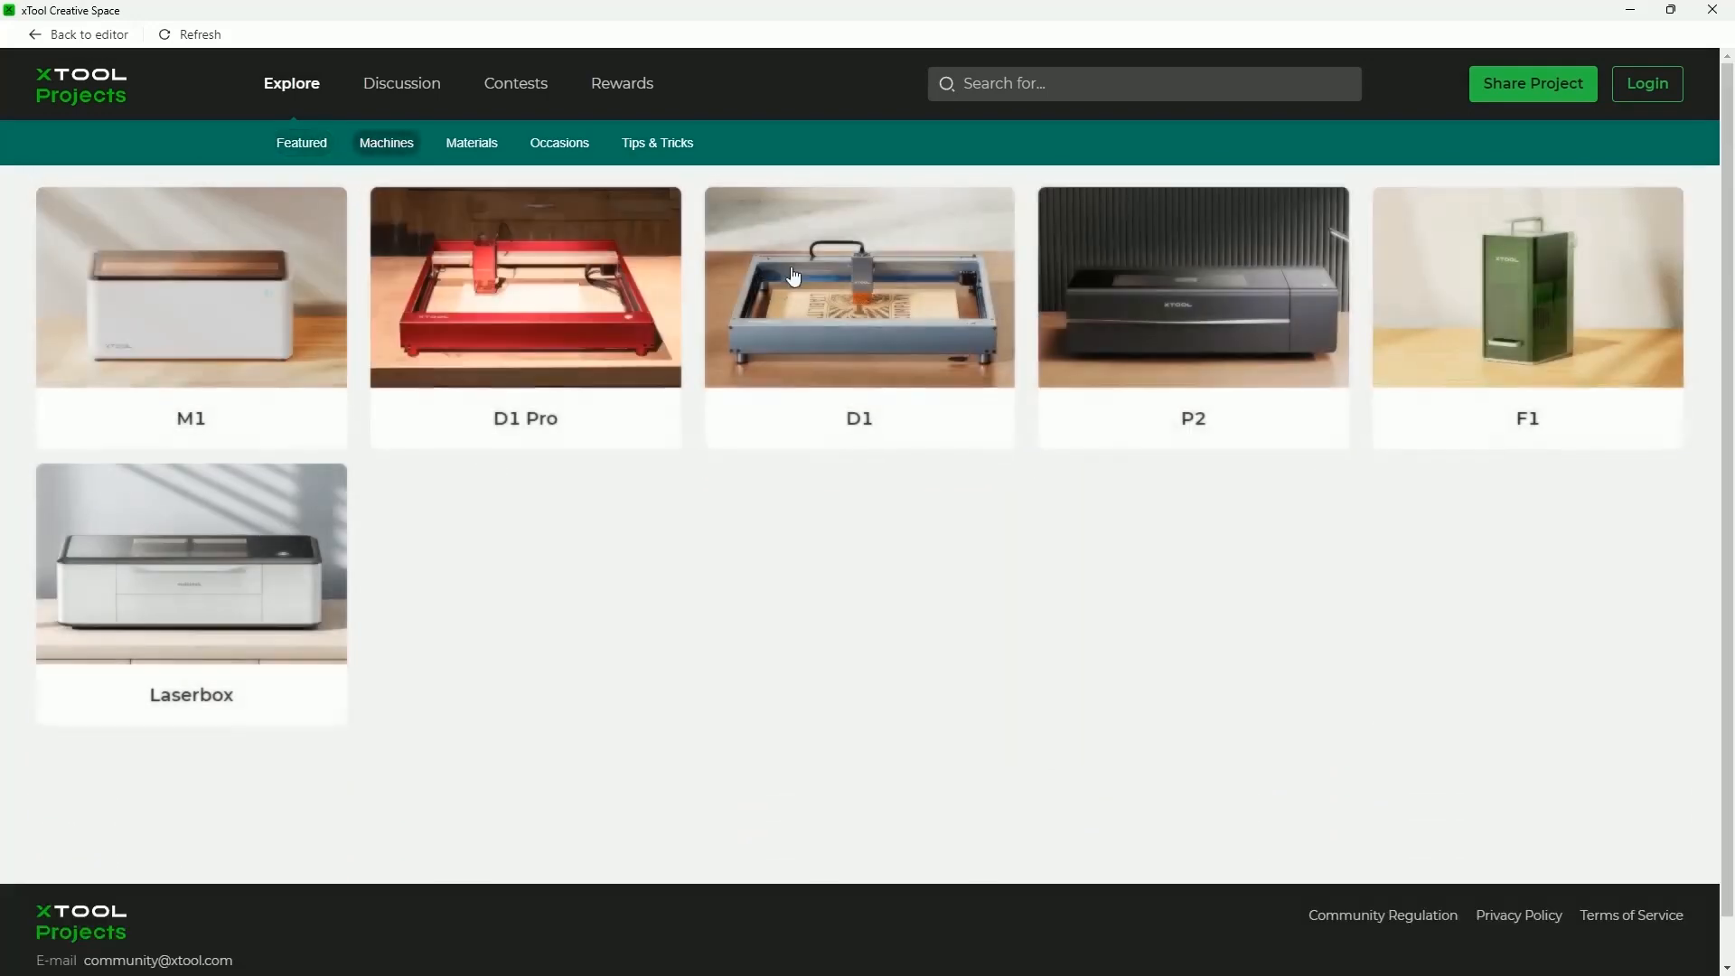
left_click(885, 329)
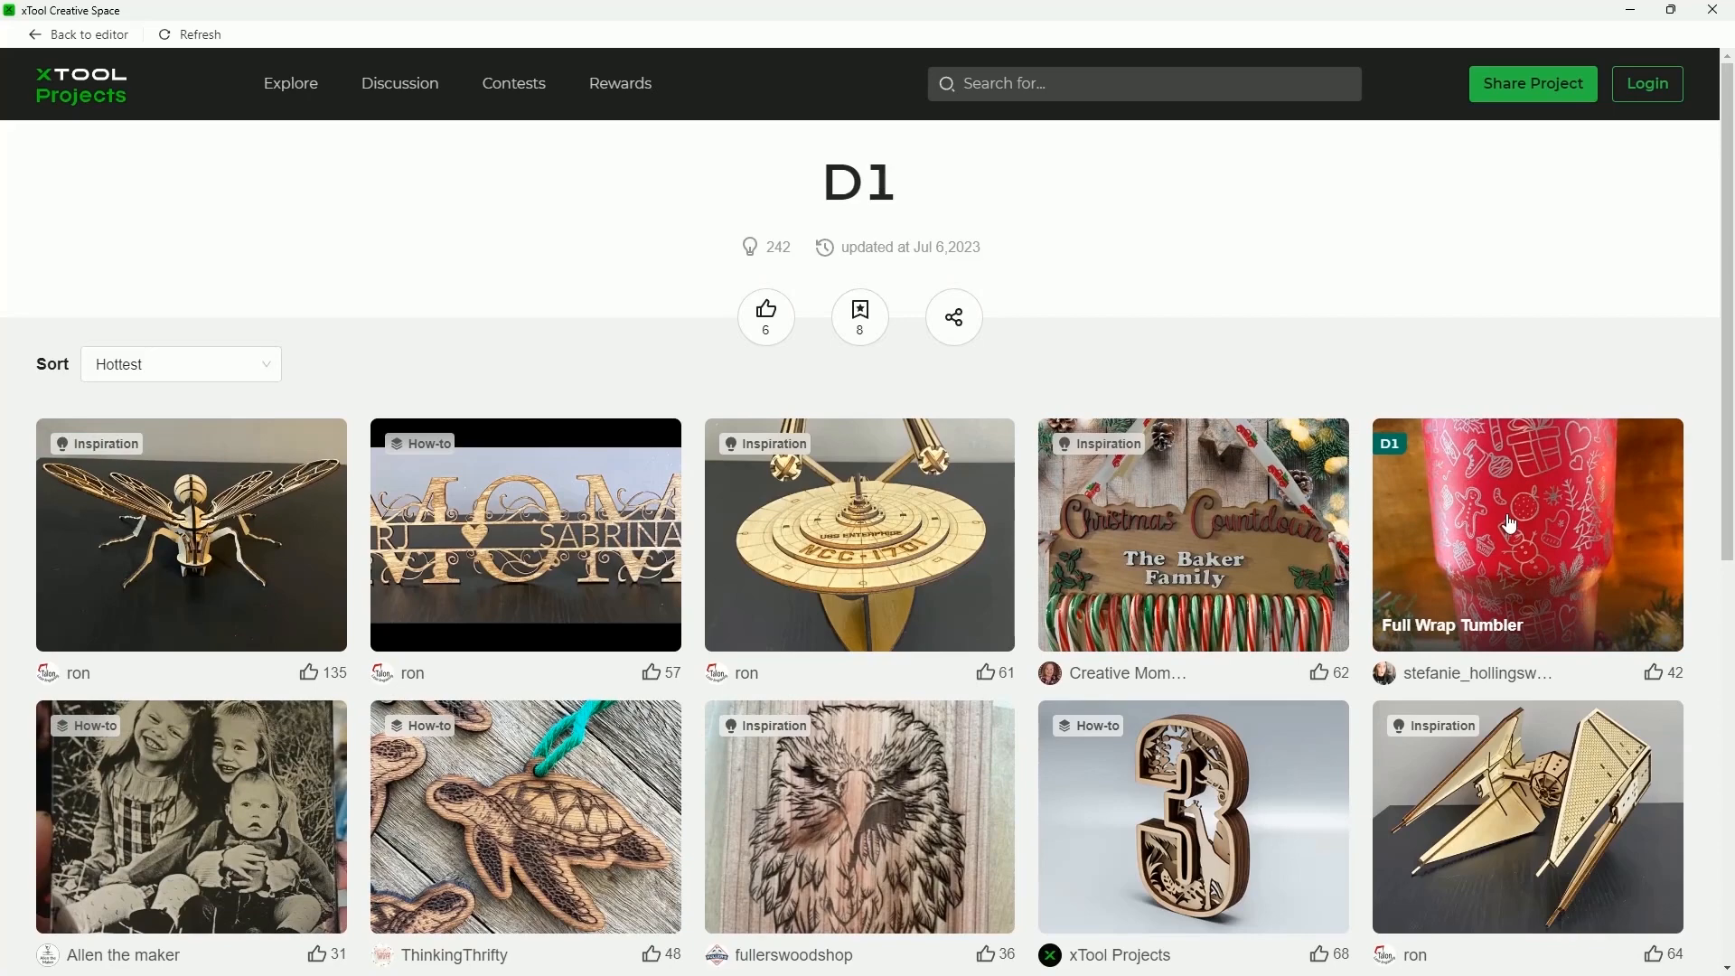
scroll(1517, 524, "down", 4)
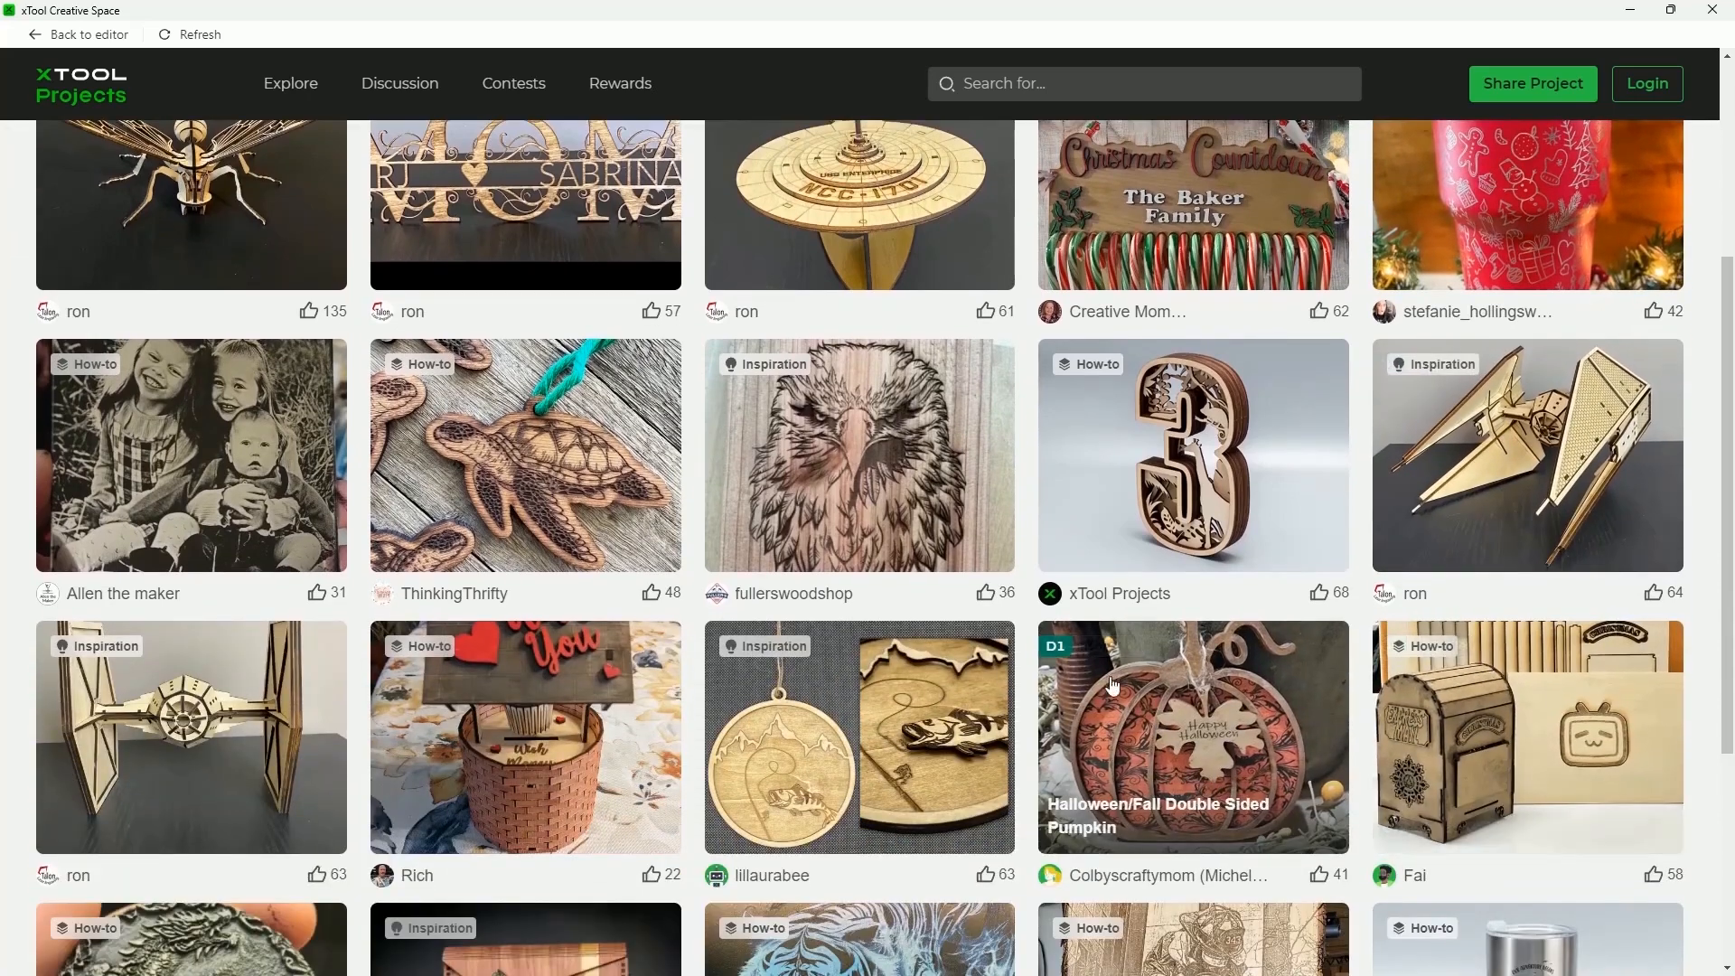
left_click(1181, 678)
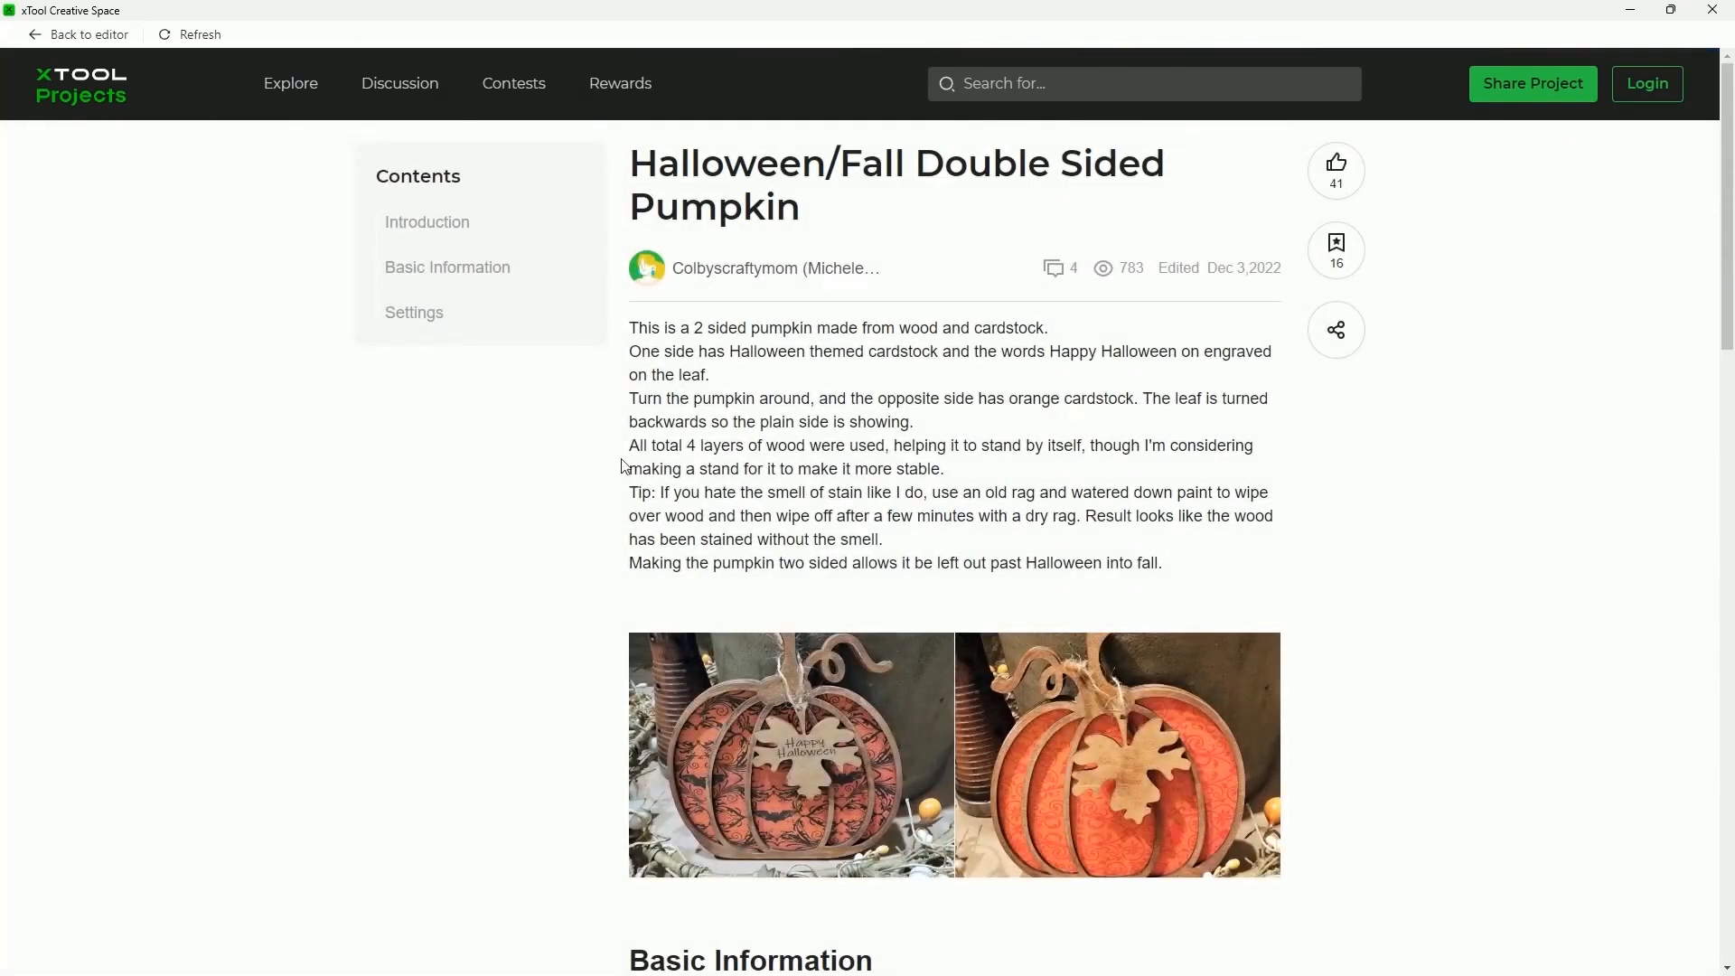
scroll(1435, 600, "down", 5)
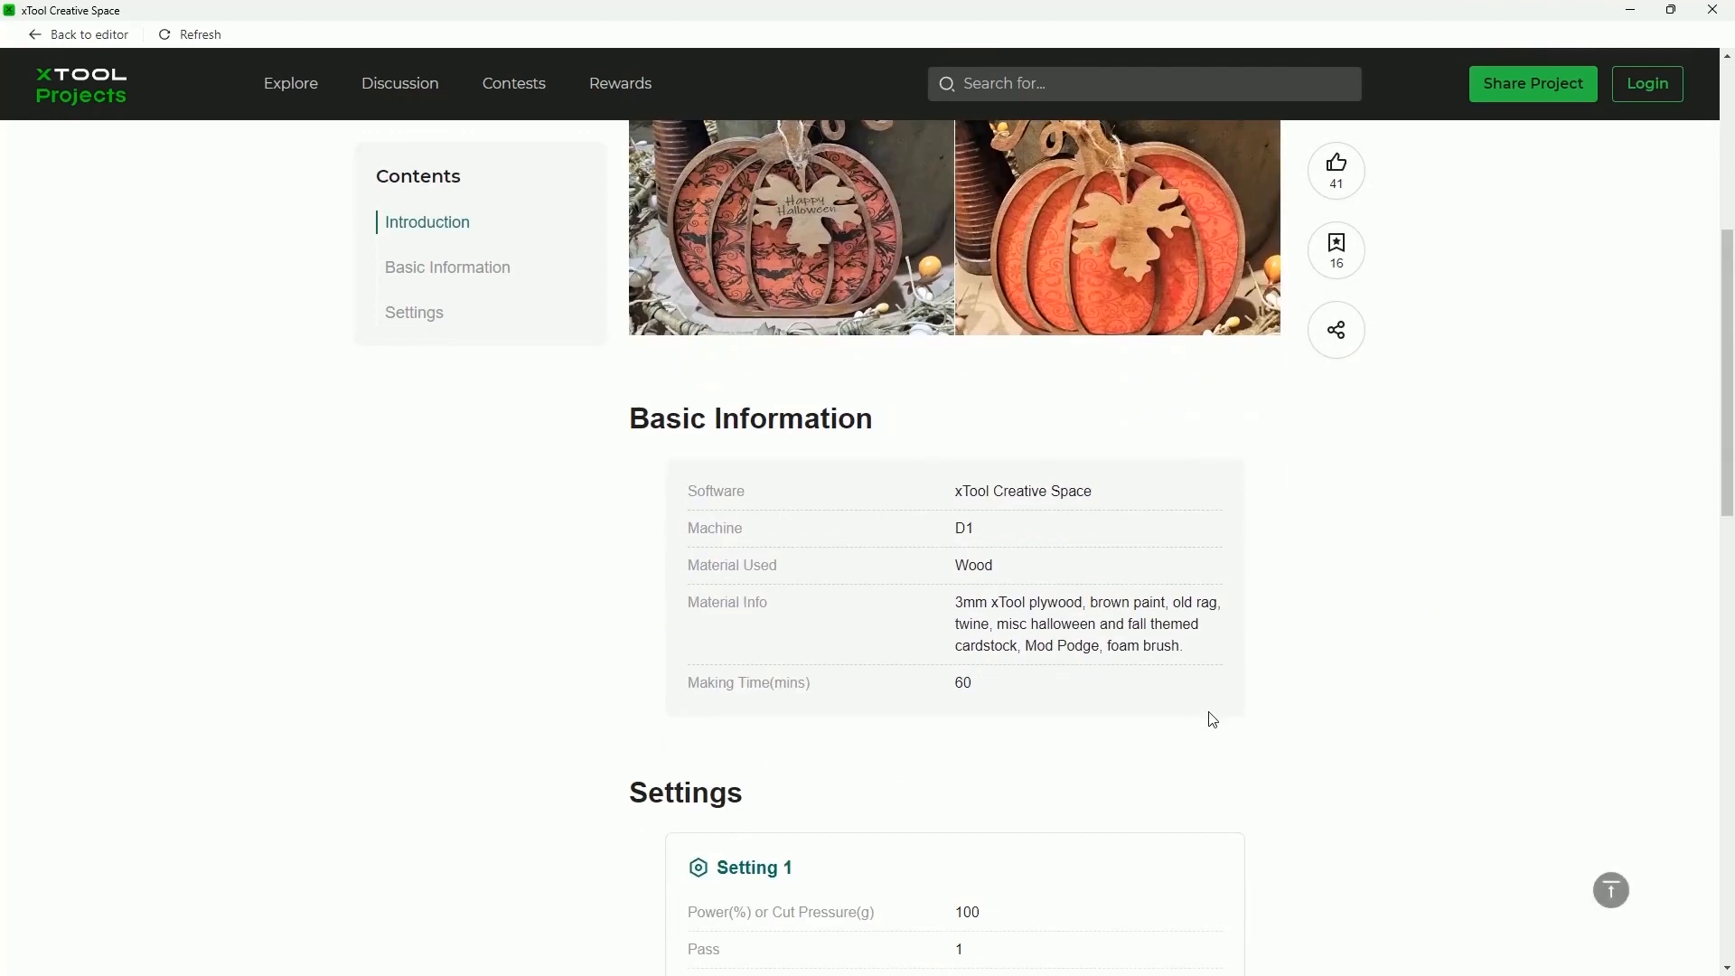
scroll(1487, 752, "up", 4)
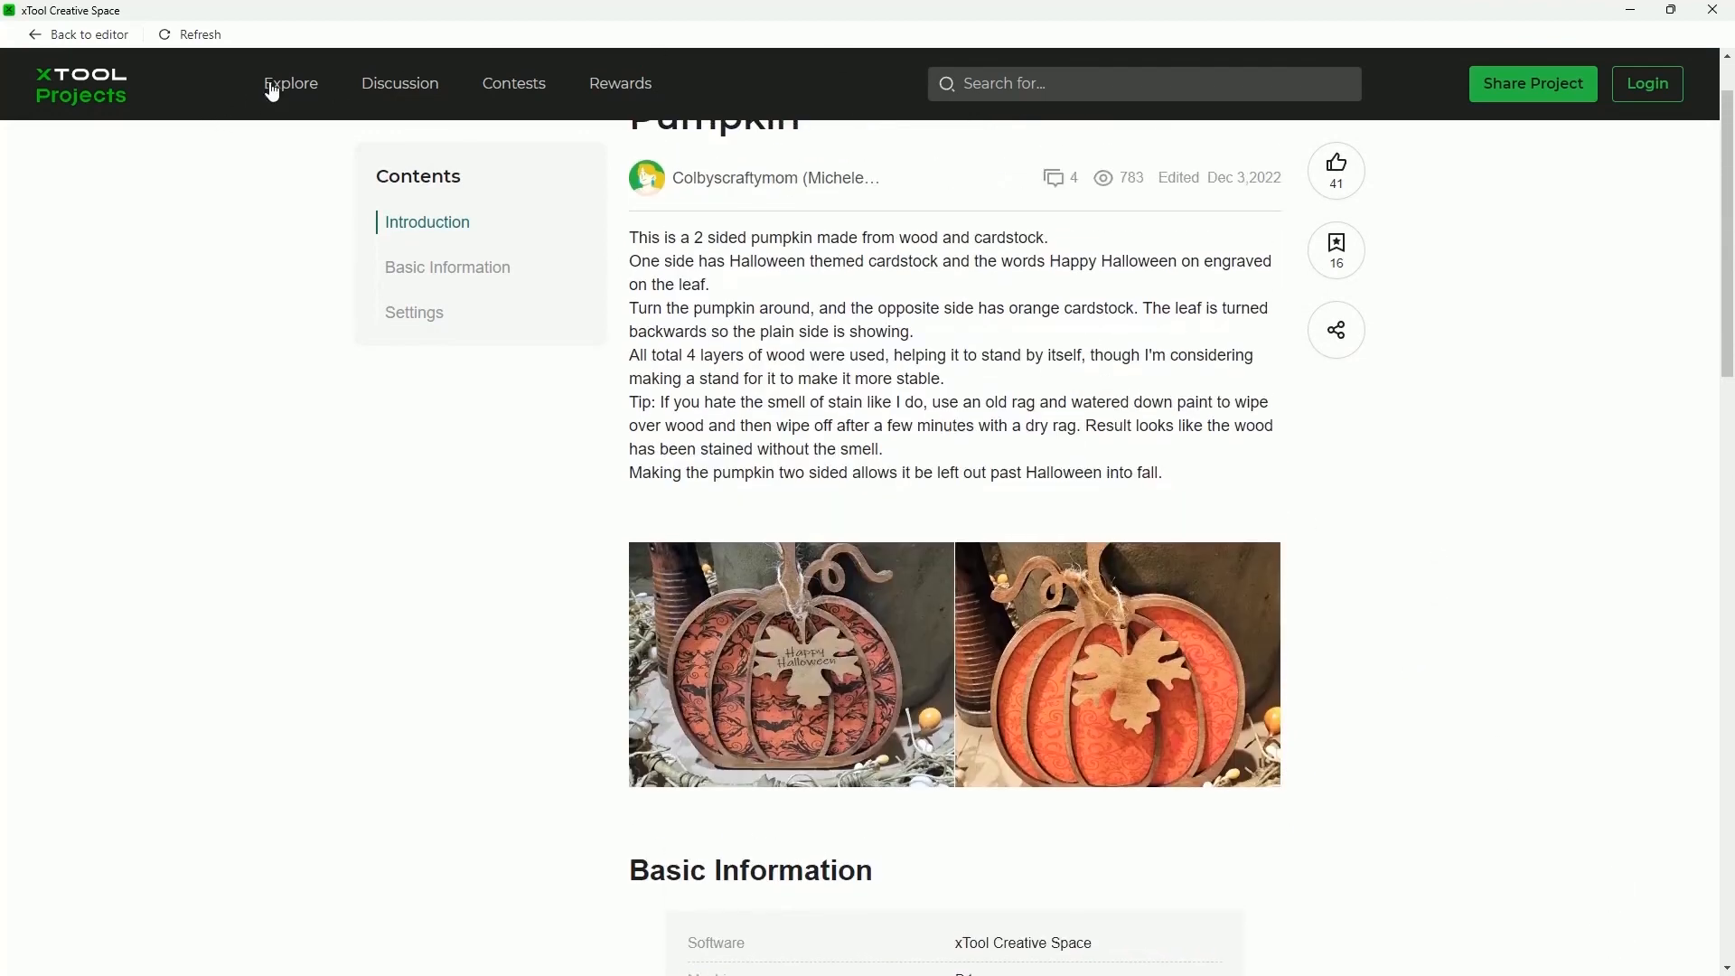
Return to the Explore page and scroll through the featured projects
left_click(266, 86)
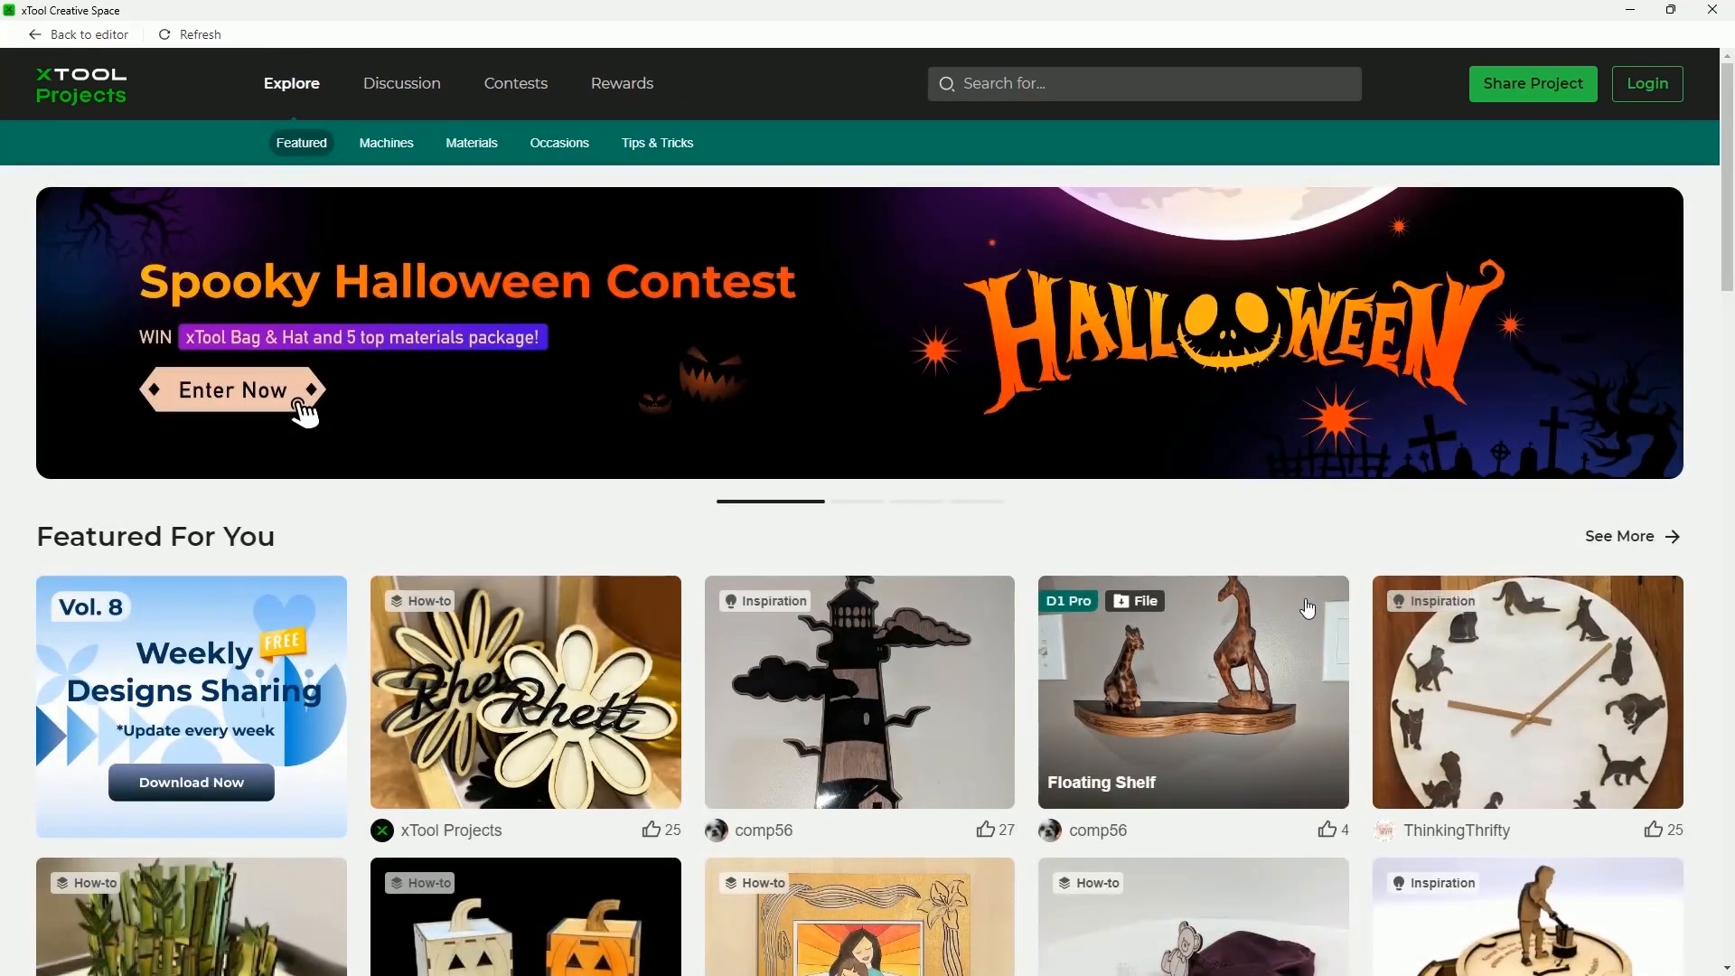
scroll(1307, 608, "down", 2)
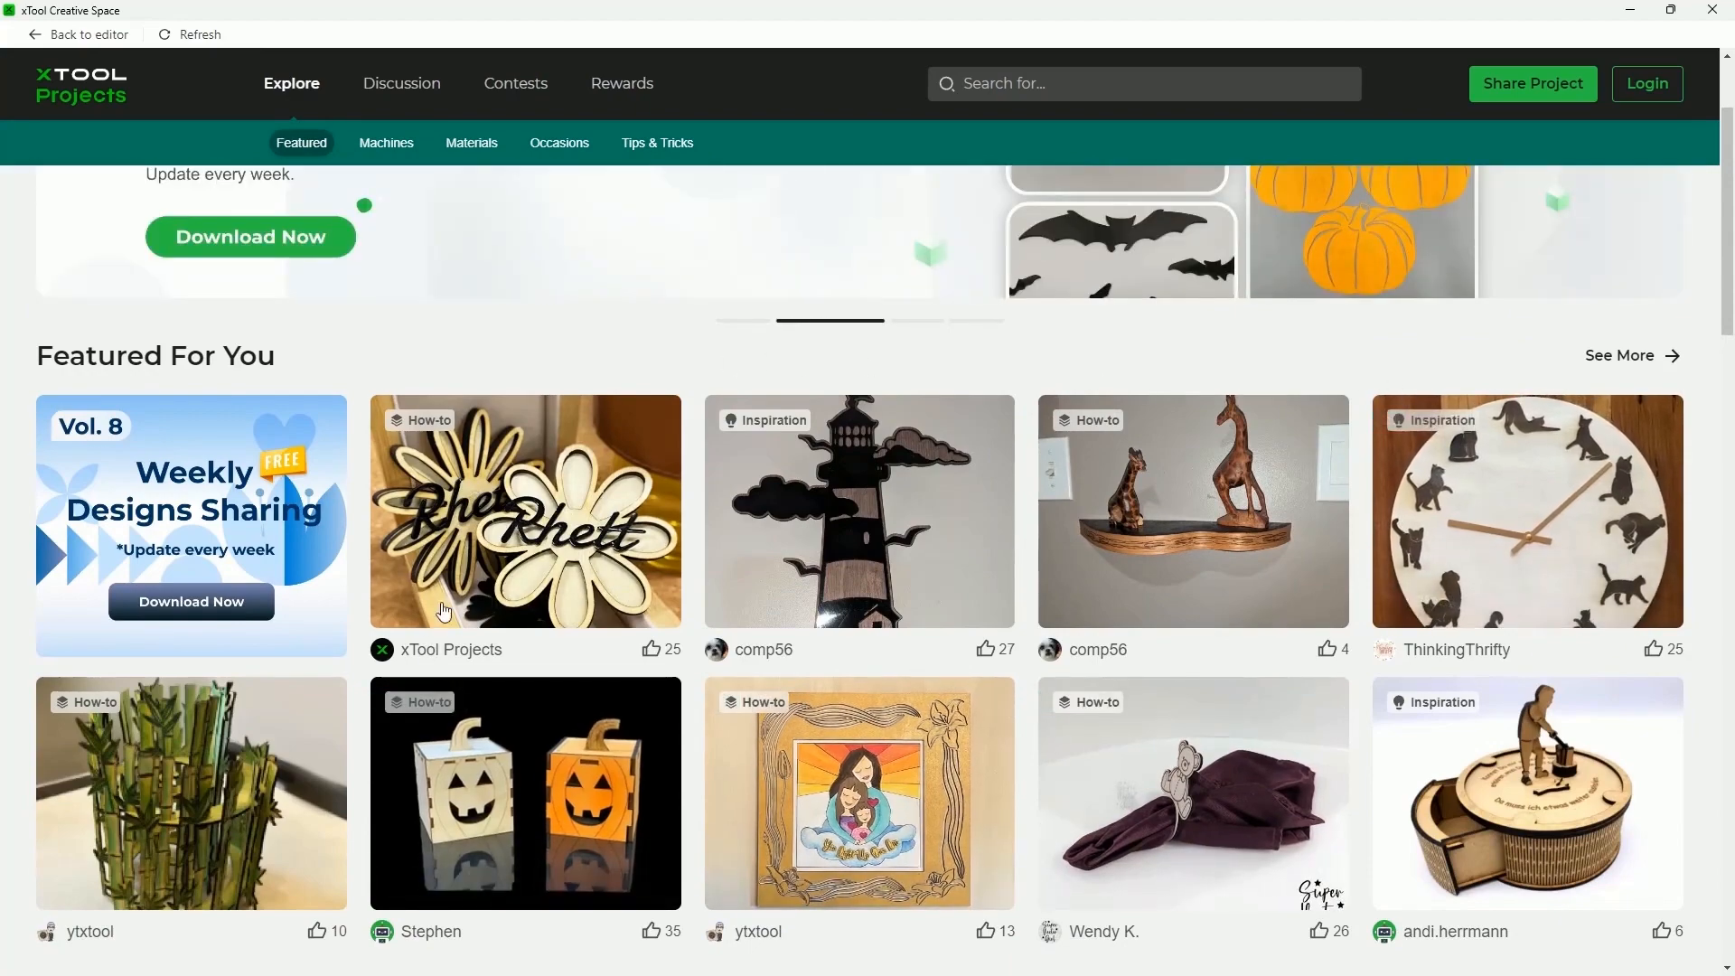
scroll(379, 321, "down", 5)
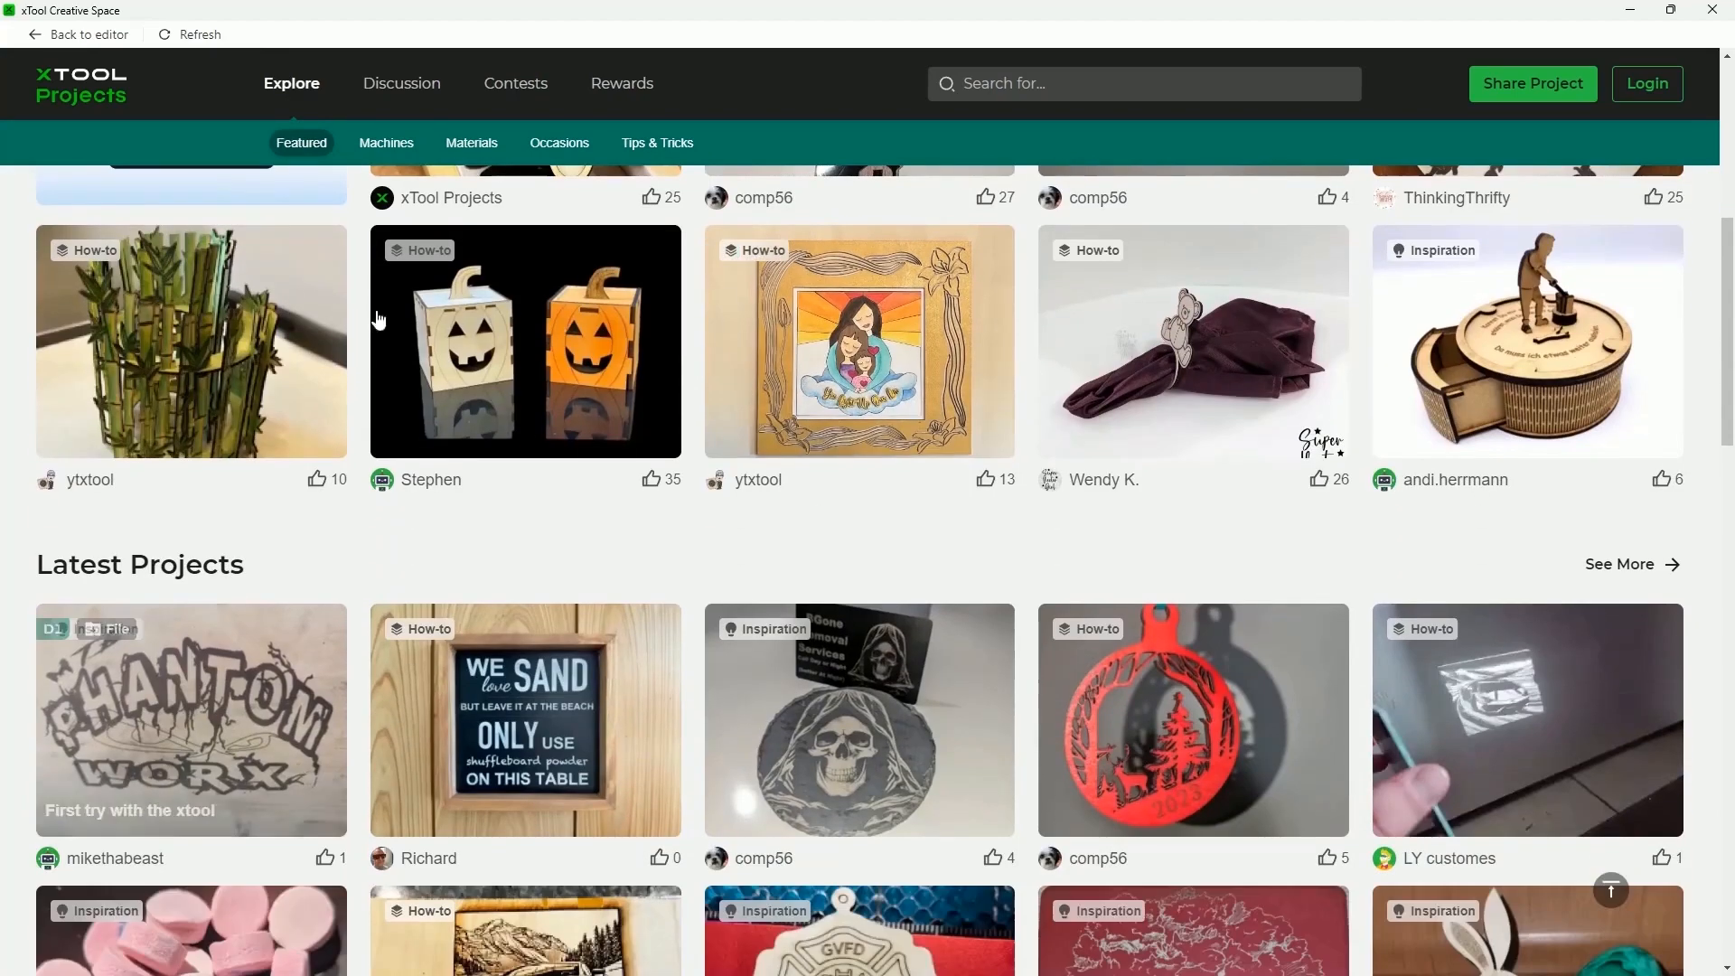
scroll(1077, 725, "down", 3)
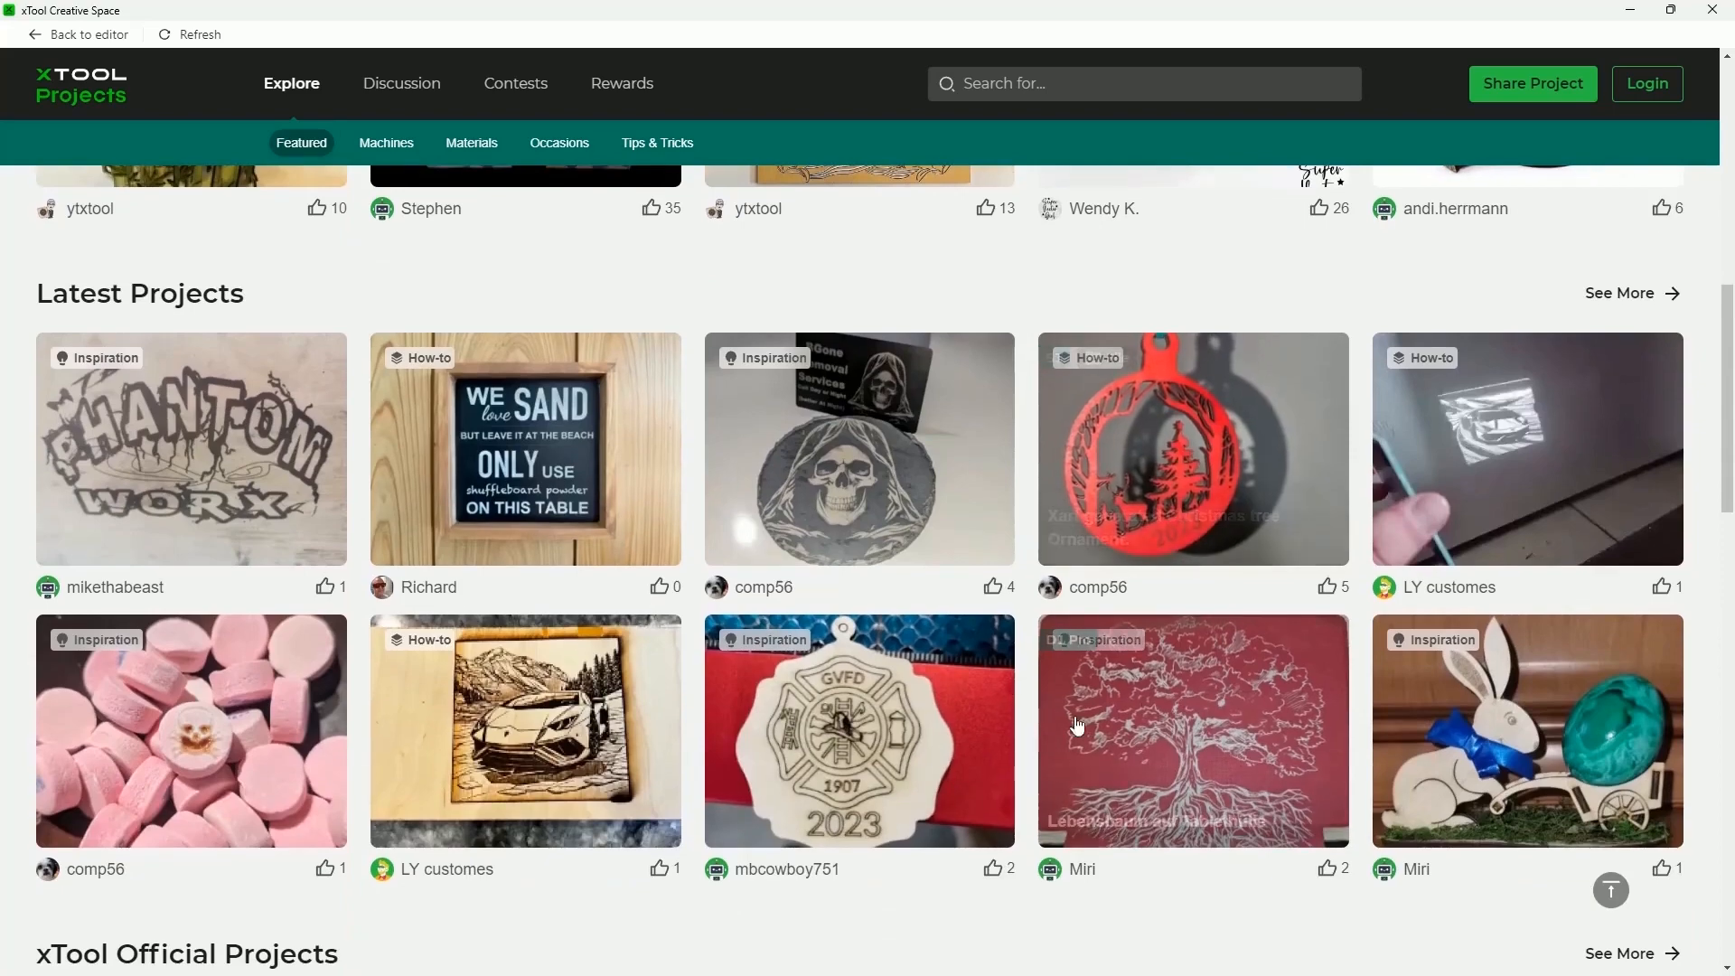
scroll(923, 597, "down", 2)
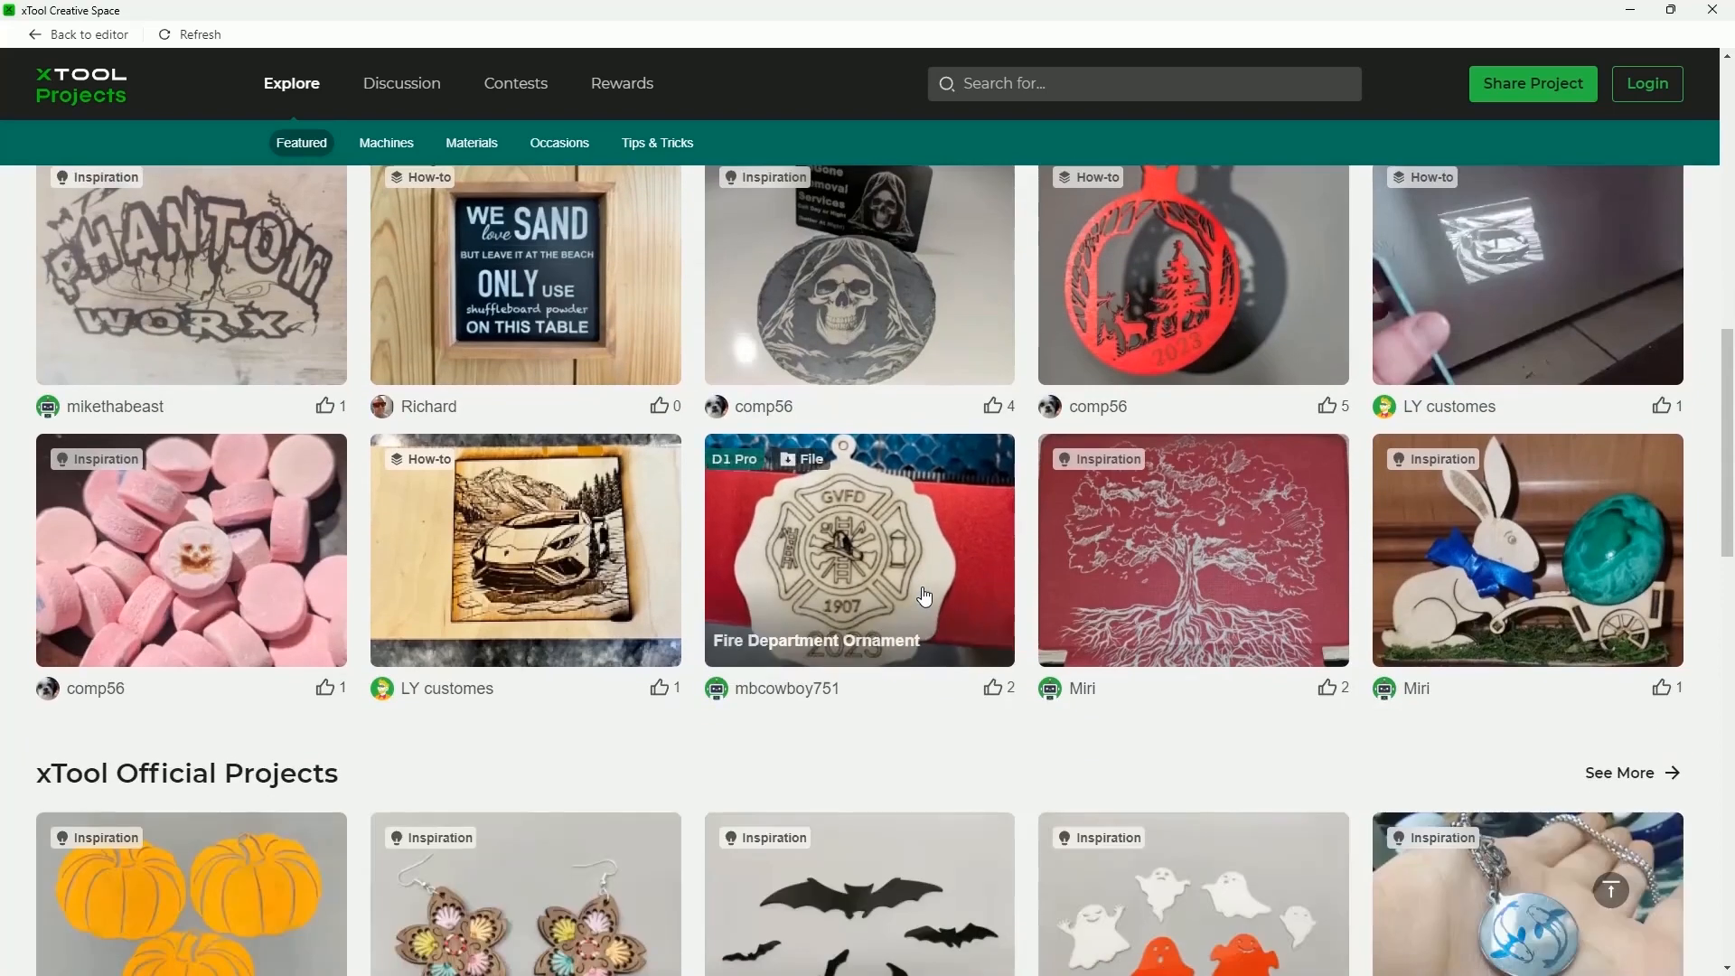
scroll(923, 597, "down", 3)
scroll(506, 560, "down", 2)
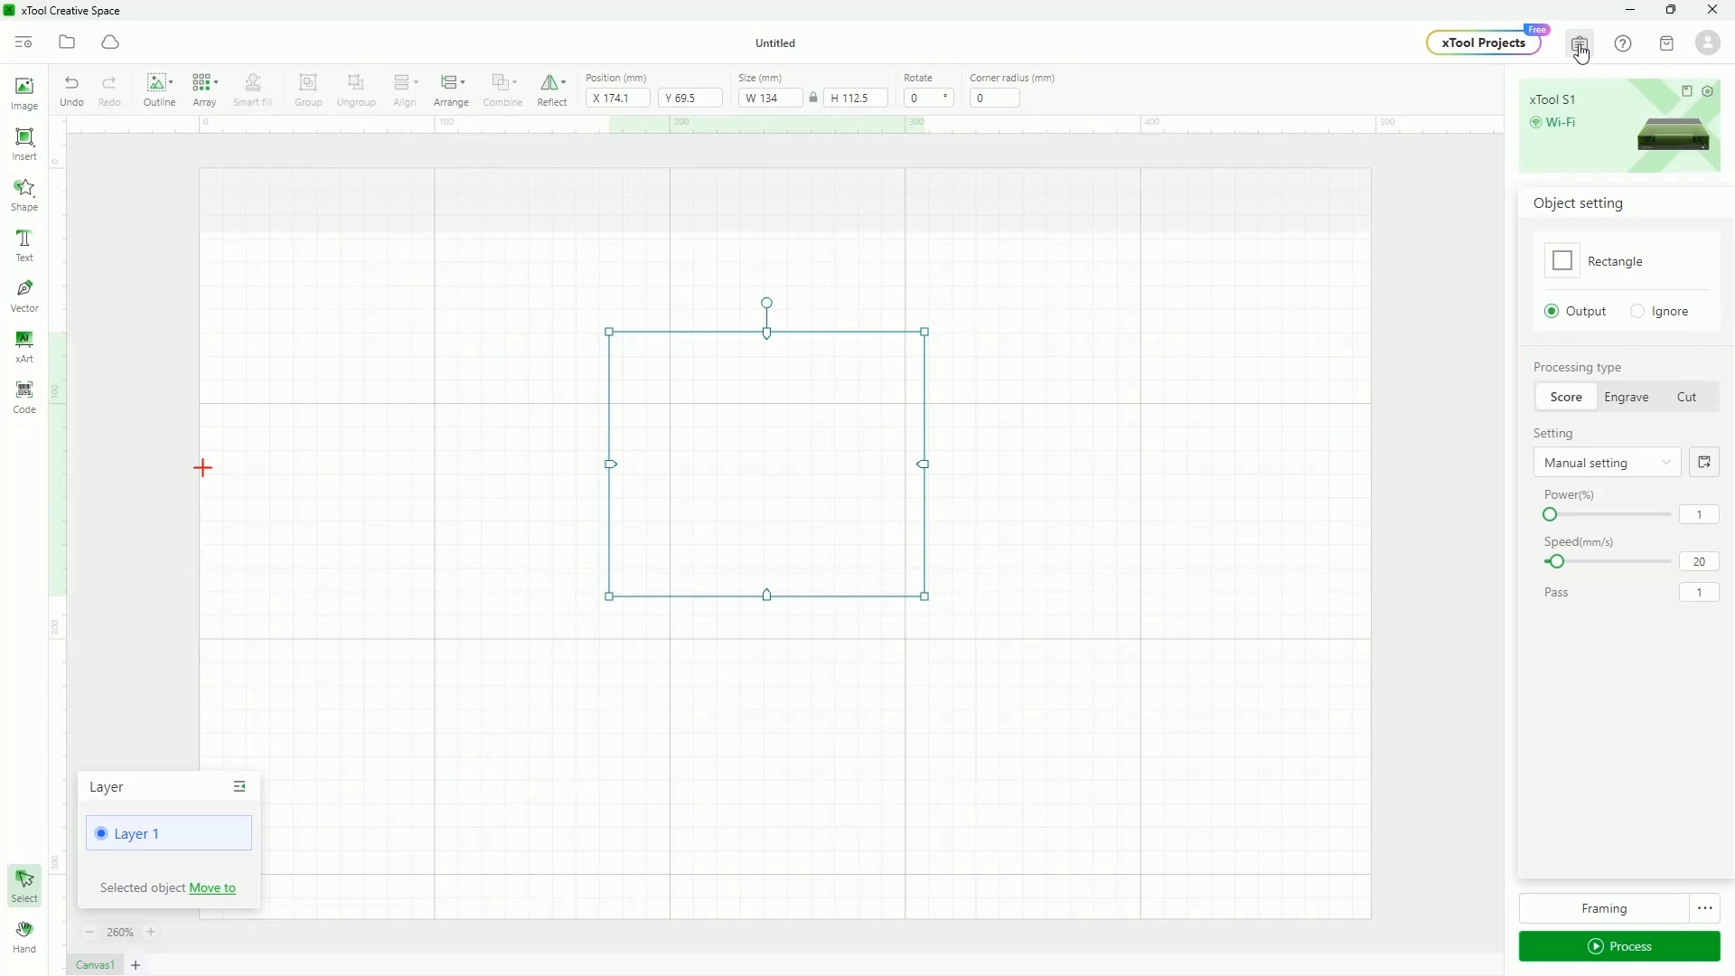
Read through the V1.6 announcement and close it
left_click(1580, 49)
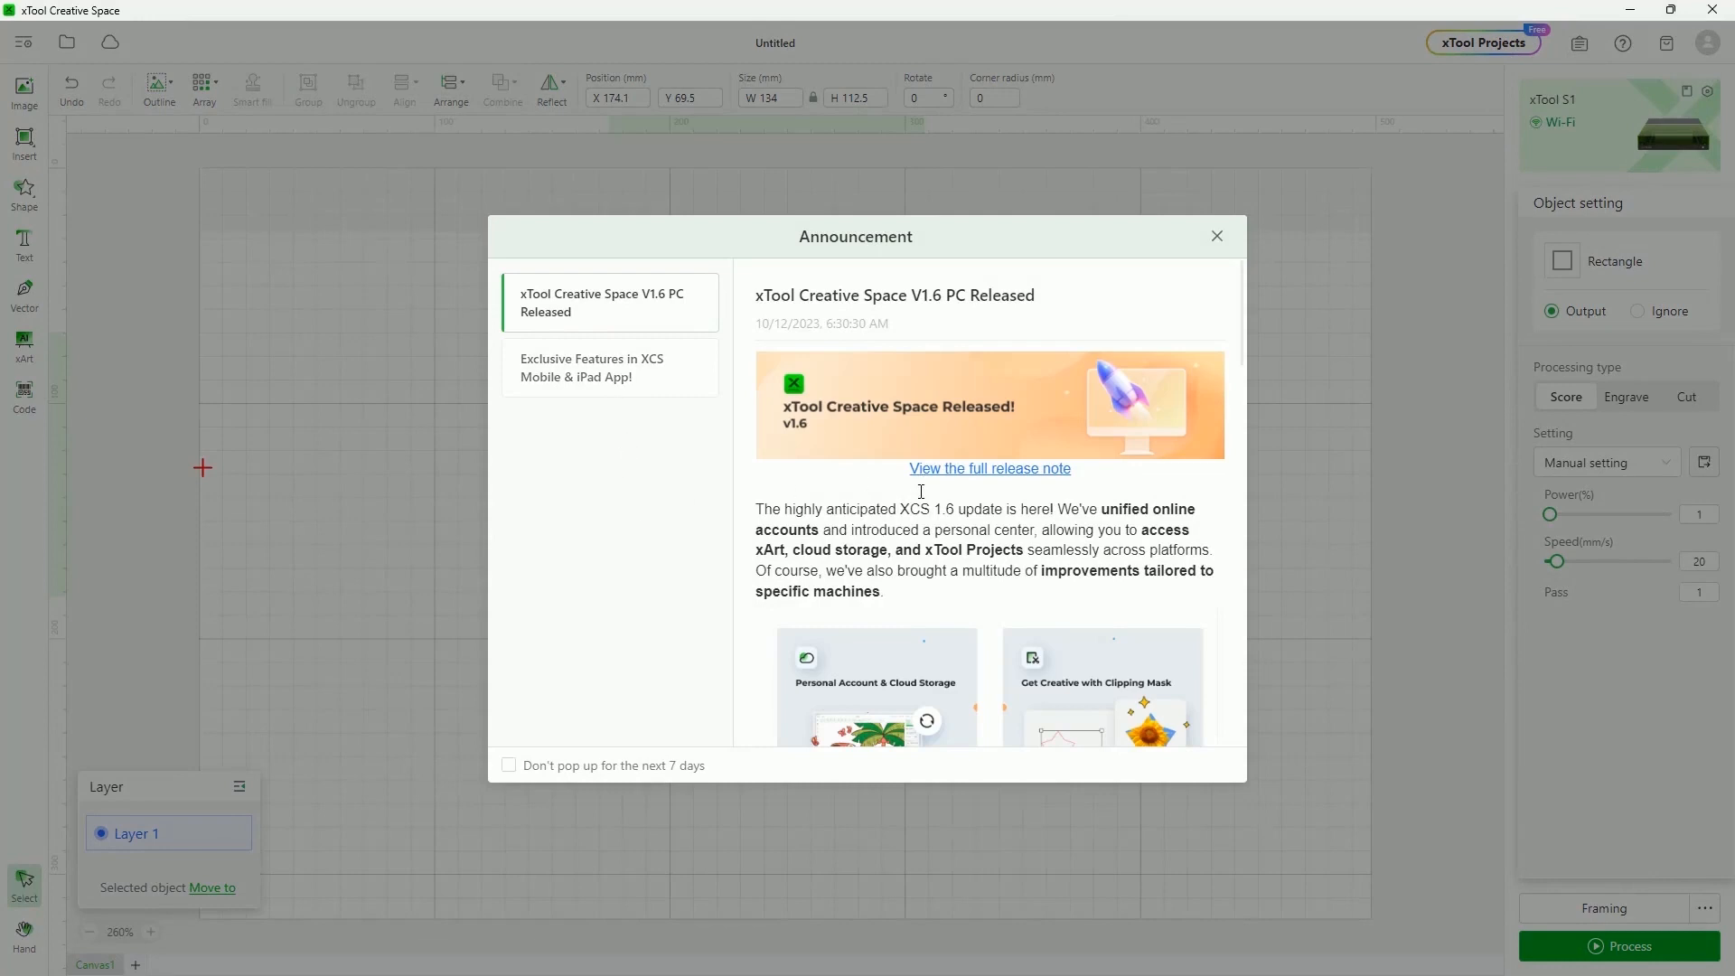
scroll(905, 499, "down", 6)
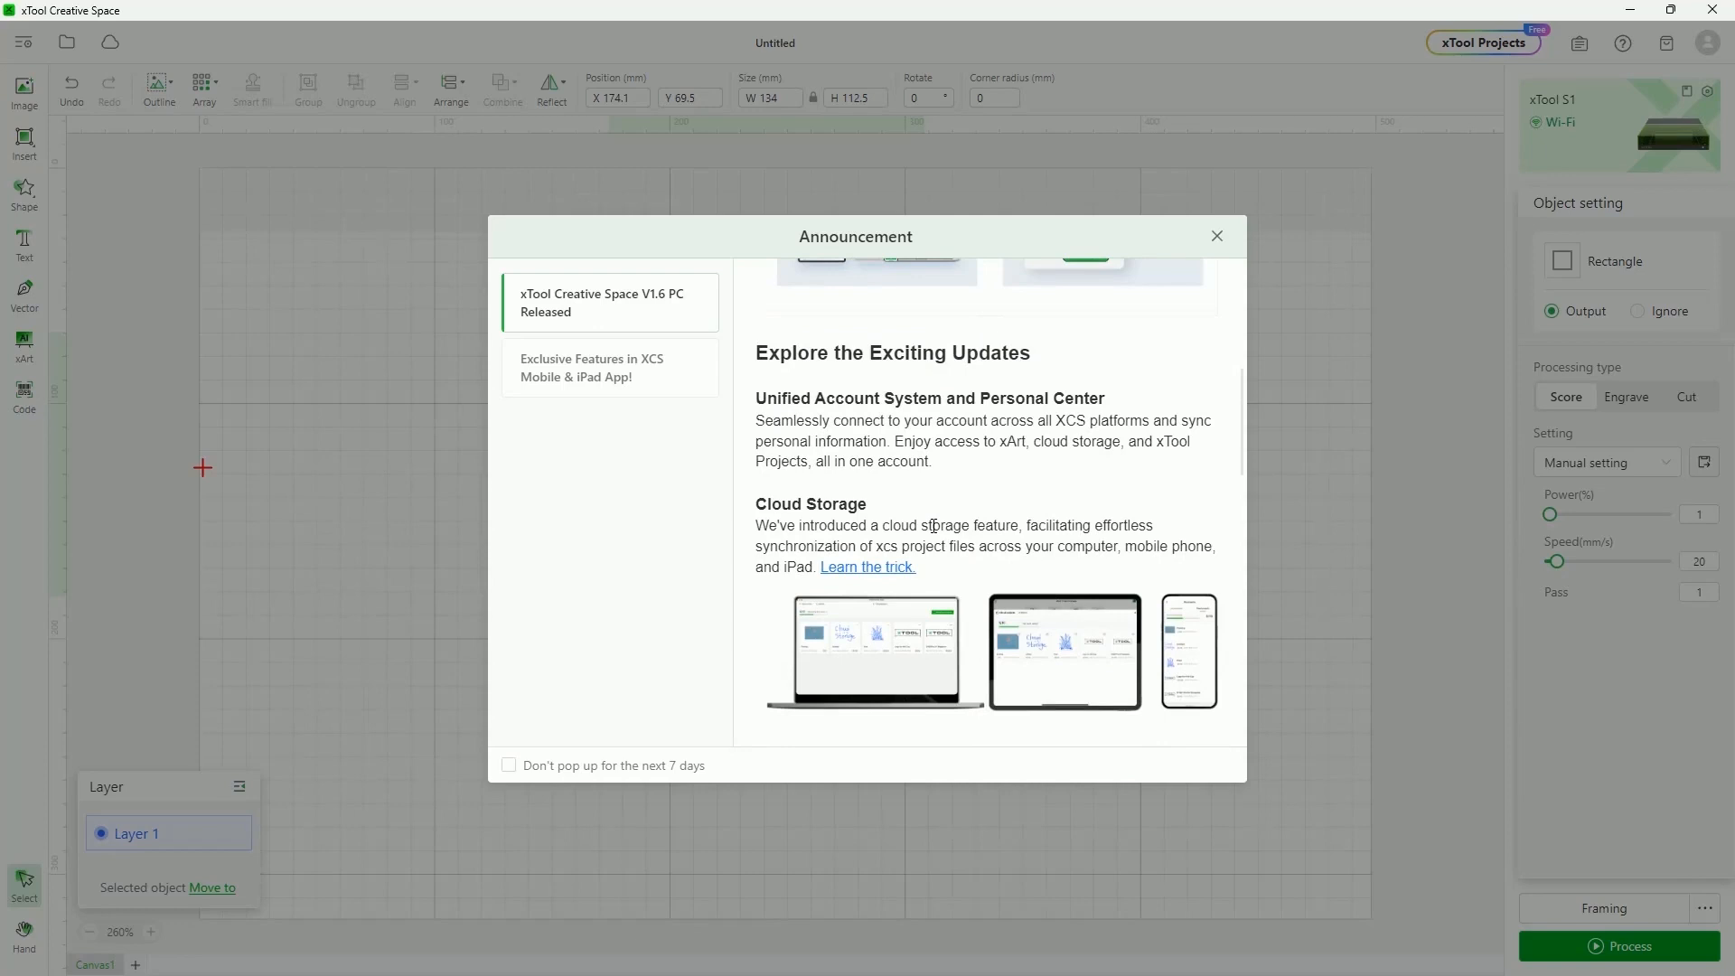
scroll(933, 525, "down", 10)
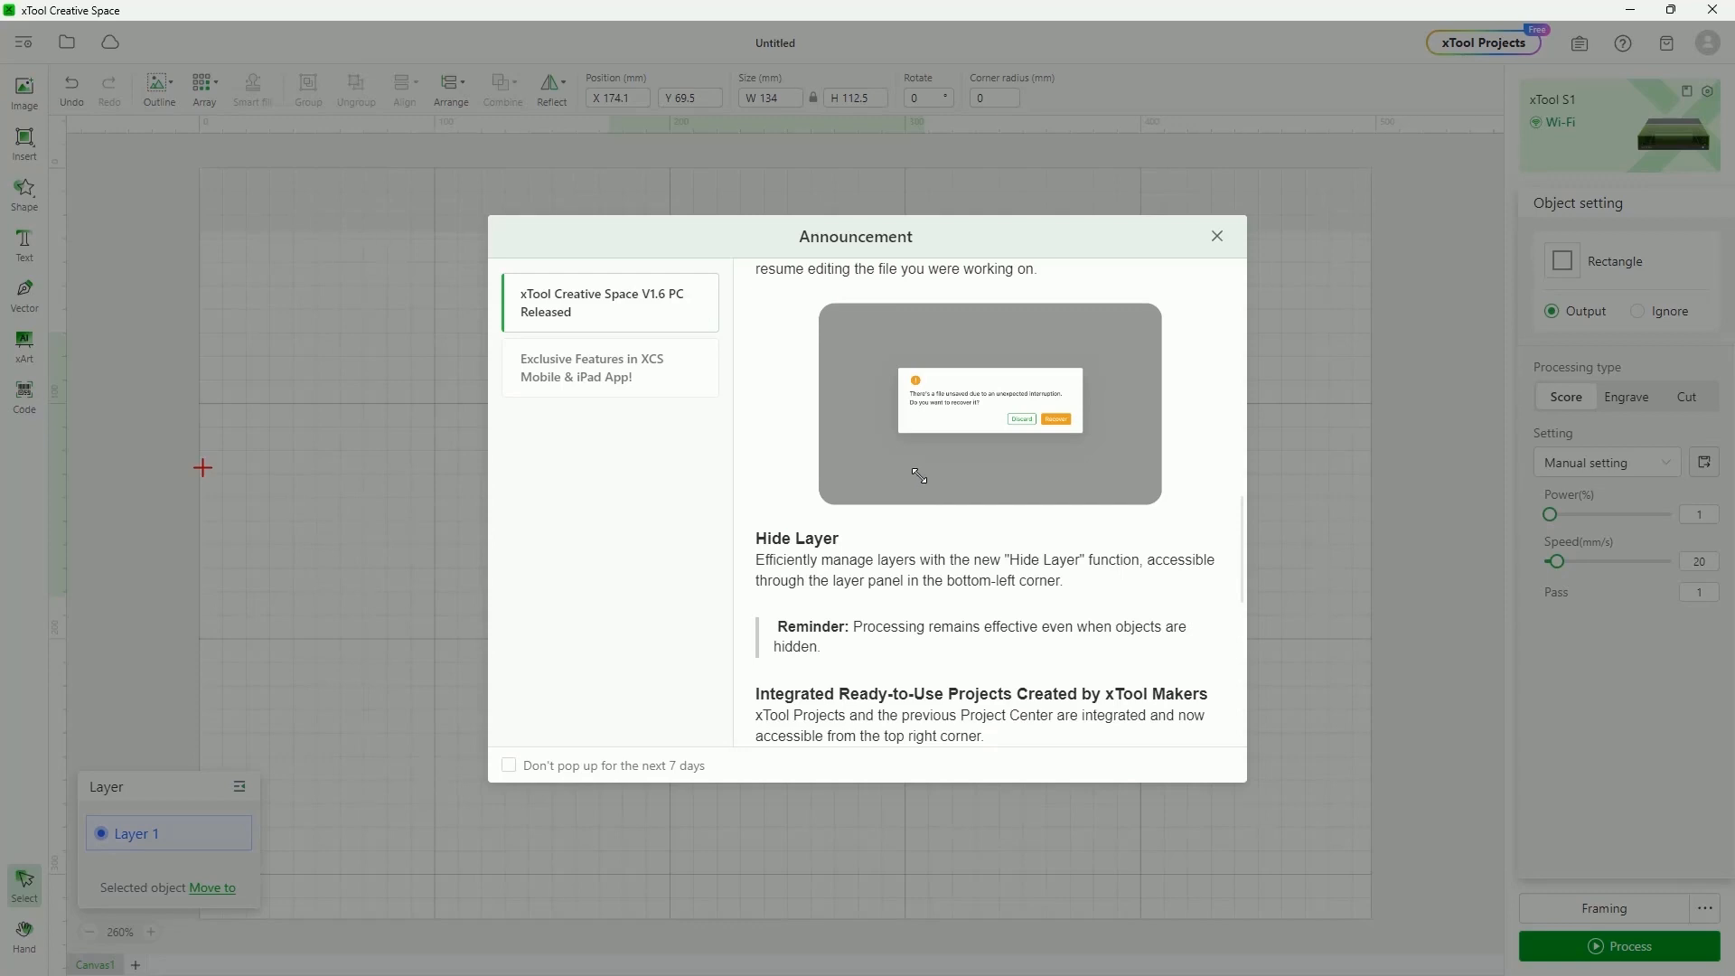
scroll(960, 512, "up", 8)
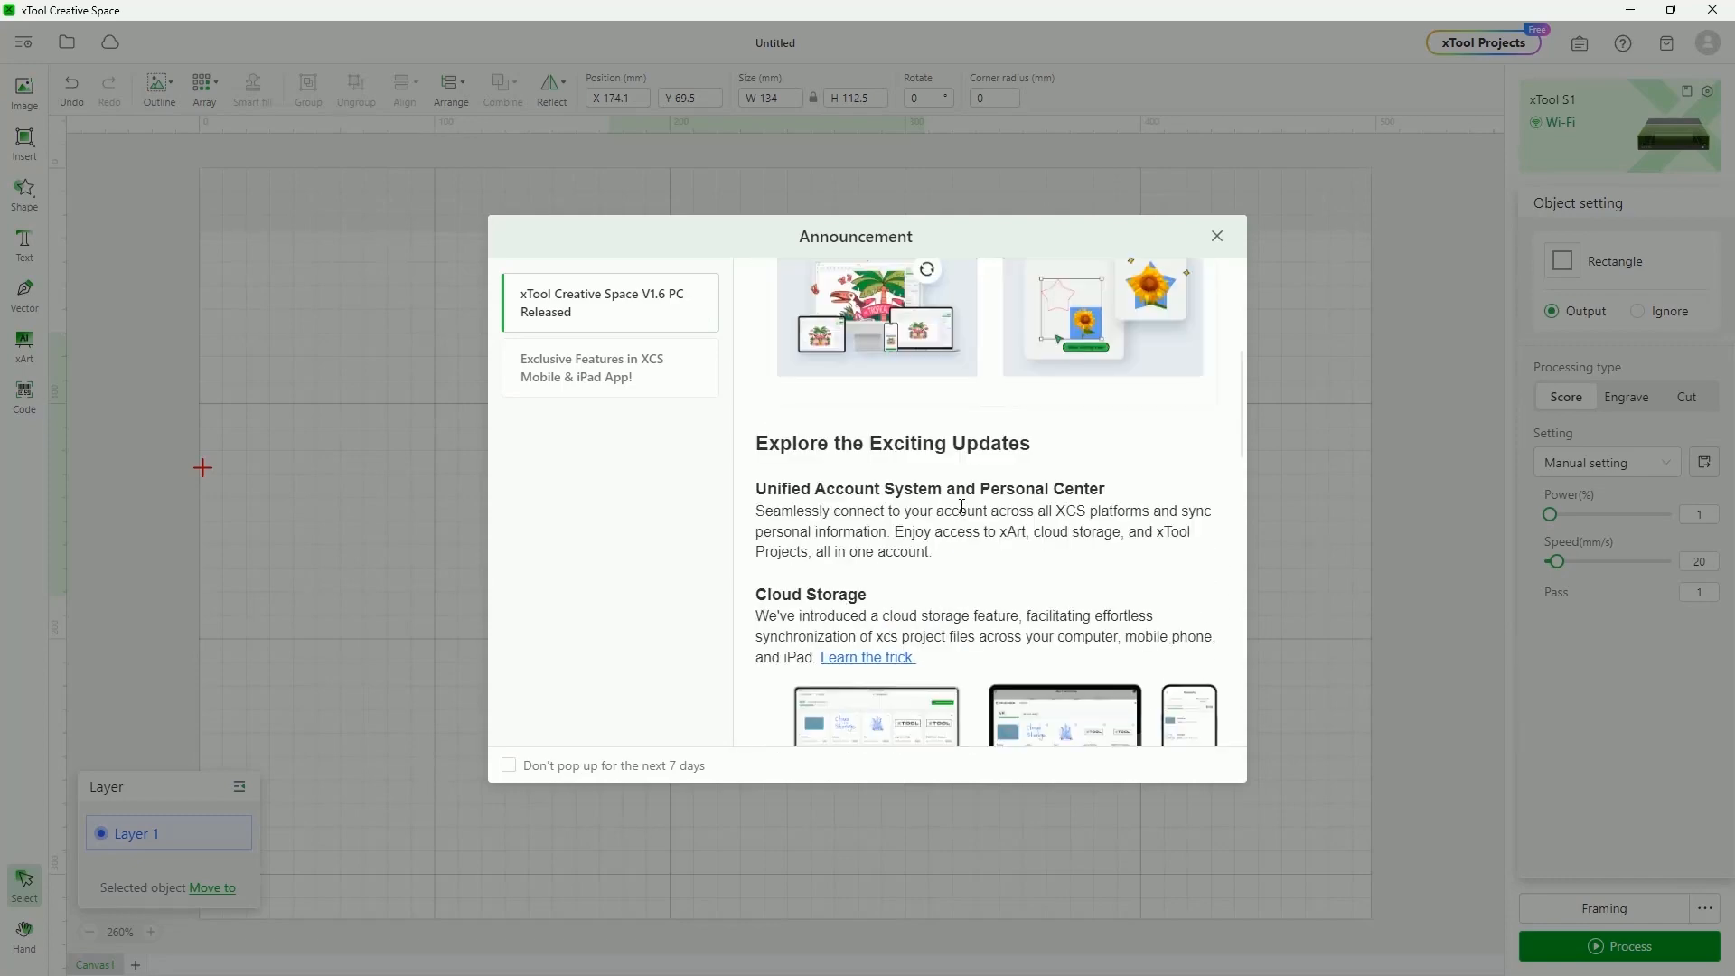
scroll(961, 507, "up", 2)
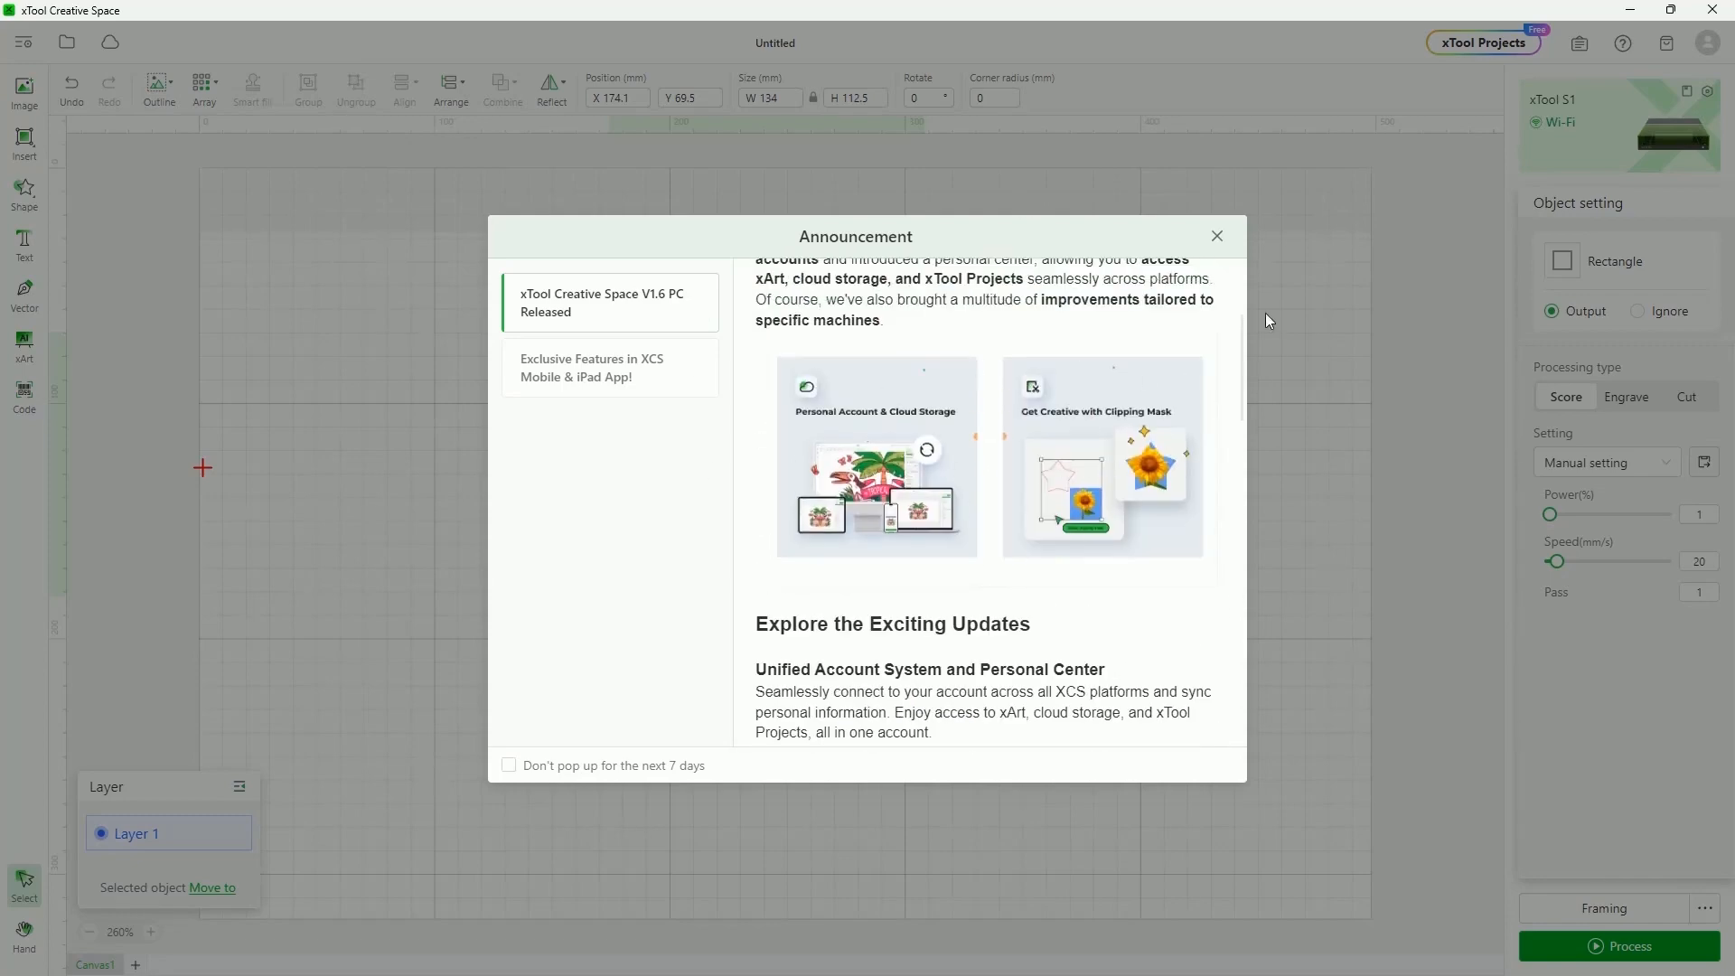
left_click(1218, 239)
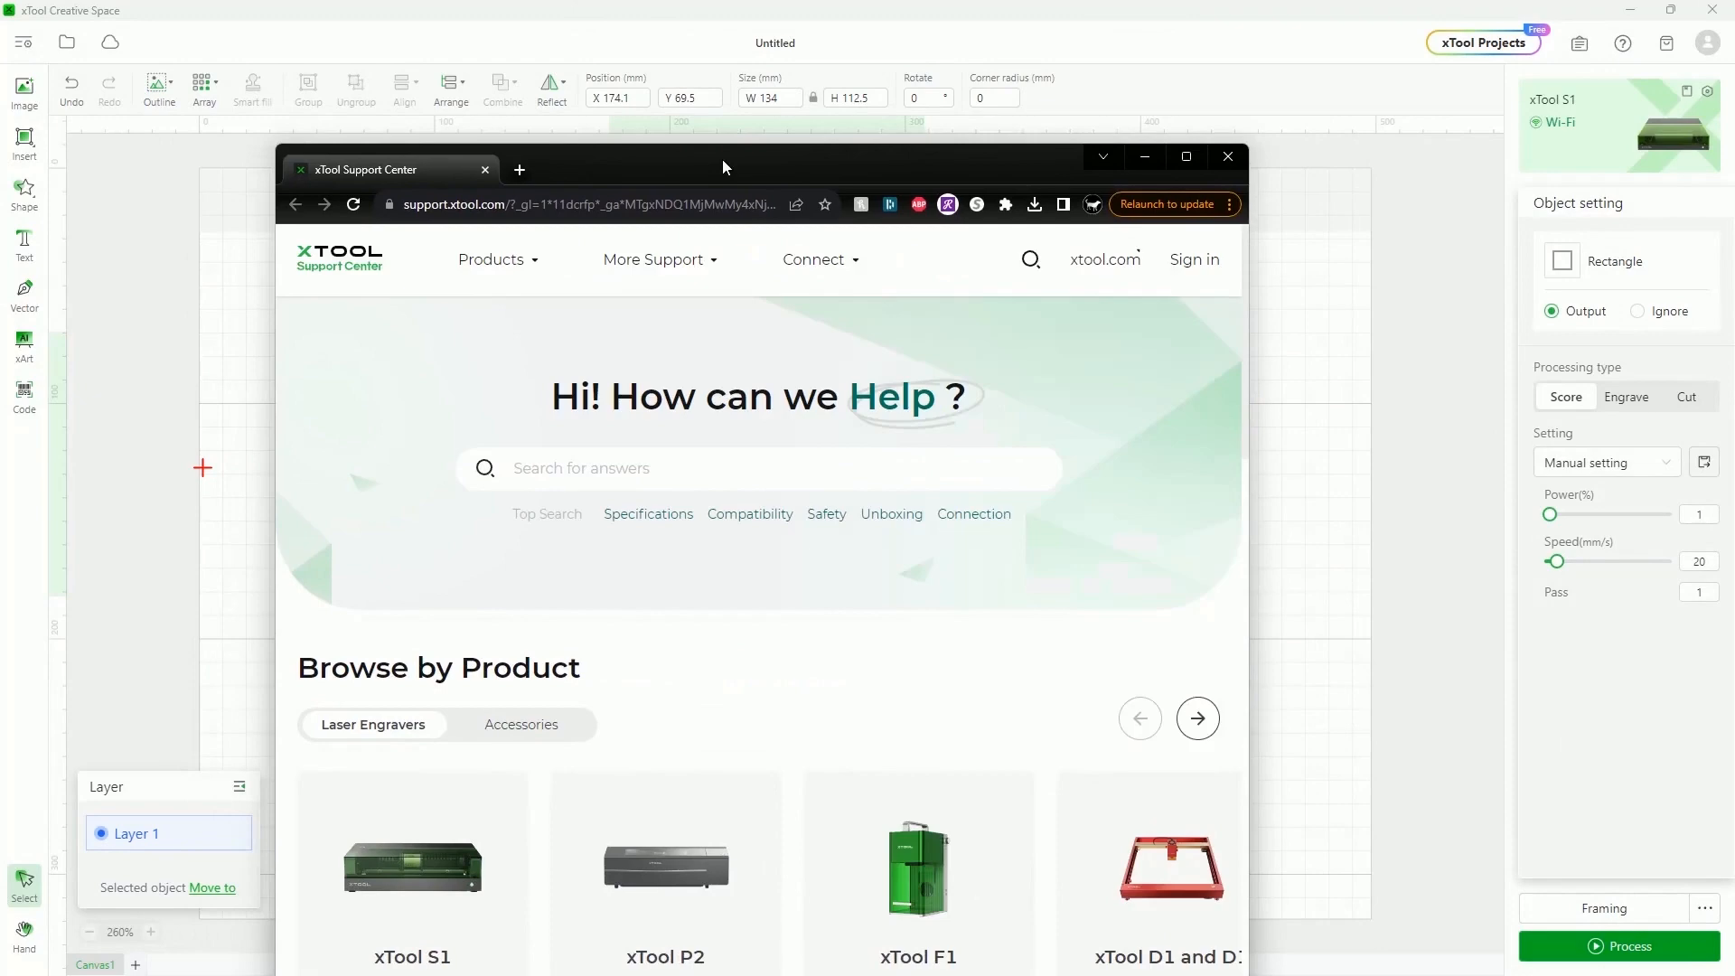
Maximise the Support Center window and open the xTool S1 support page
double_click(723, 161)
scroll(840, 469, "down", 2)
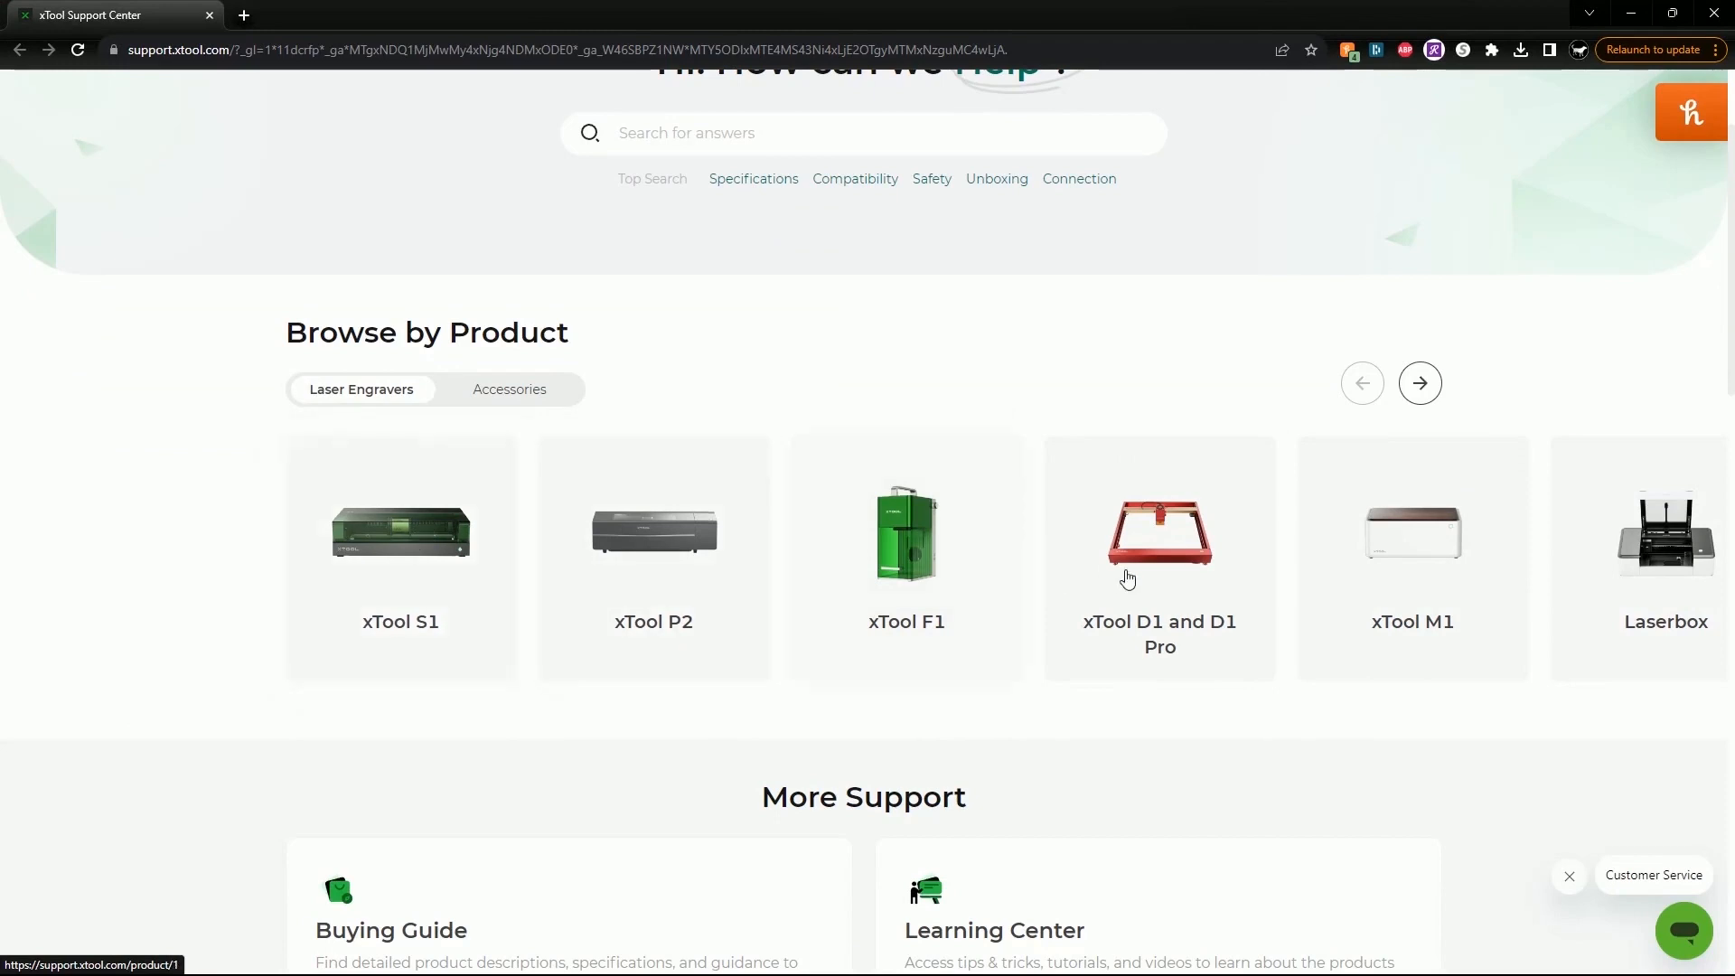
left_click(408, 535)
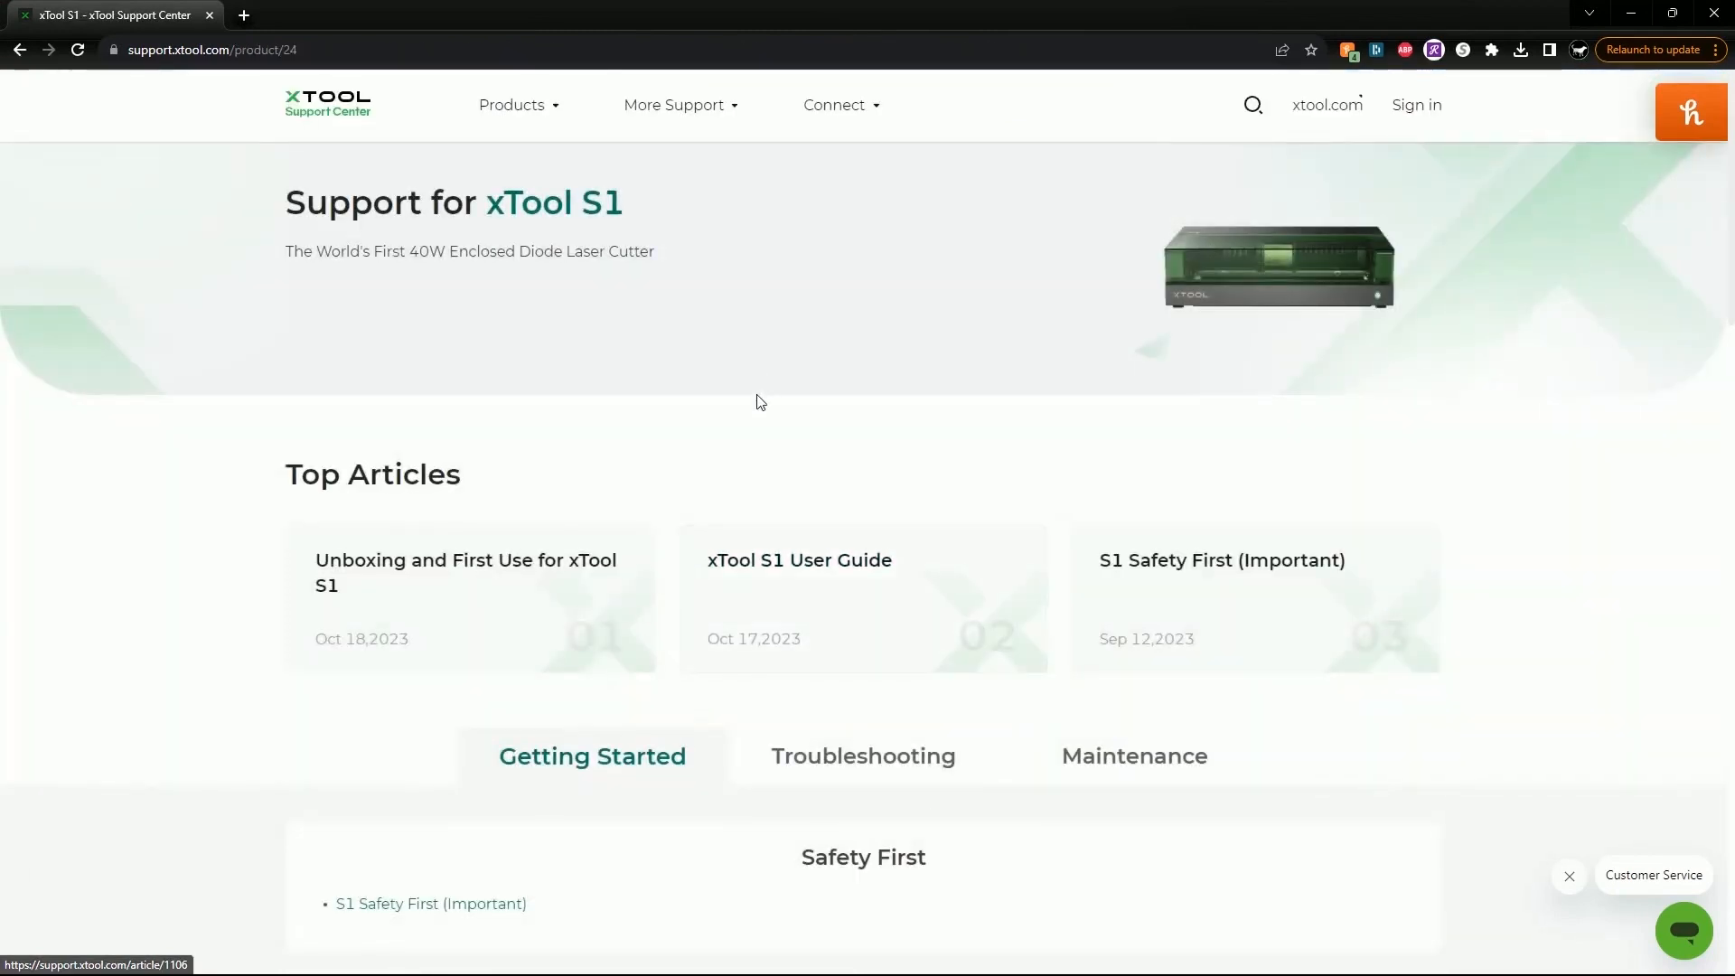
scroll(813, 497, "down", 2)
Browse the S1 Troubleshooting, Getting Started and Maintenance articles, then close the browser
left_click(855, 575)
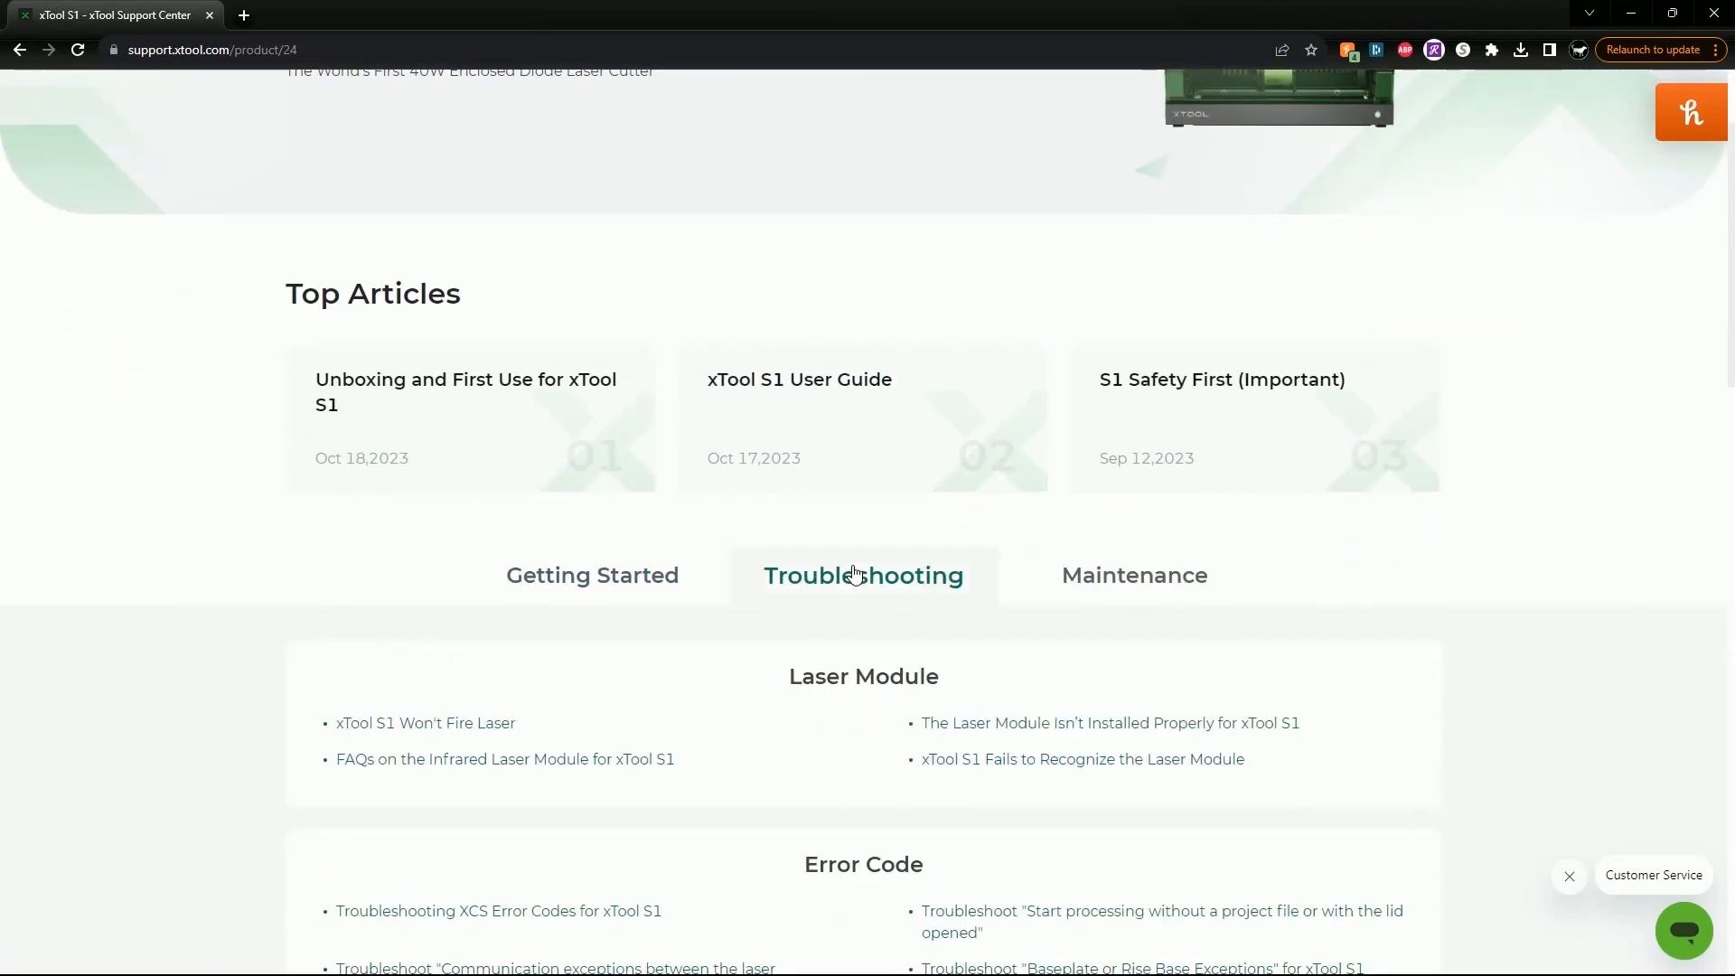
left_click(588, 575)
left_click(1157, 579)
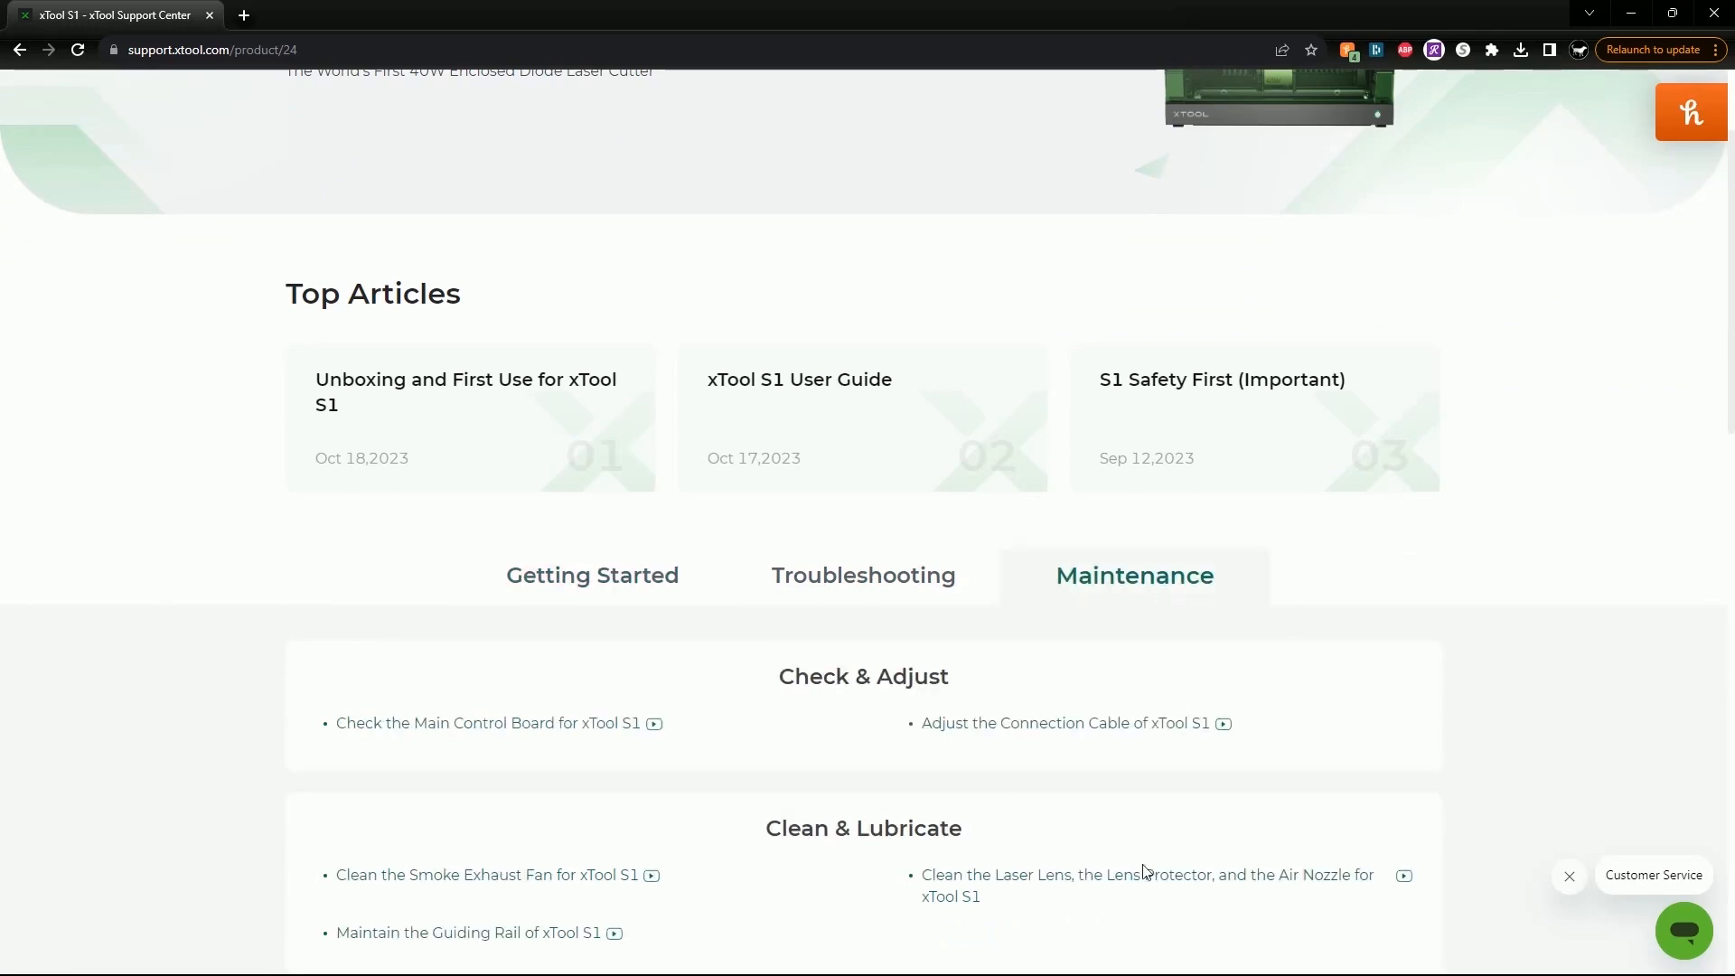
scroll(1190, 757, "down", 5)
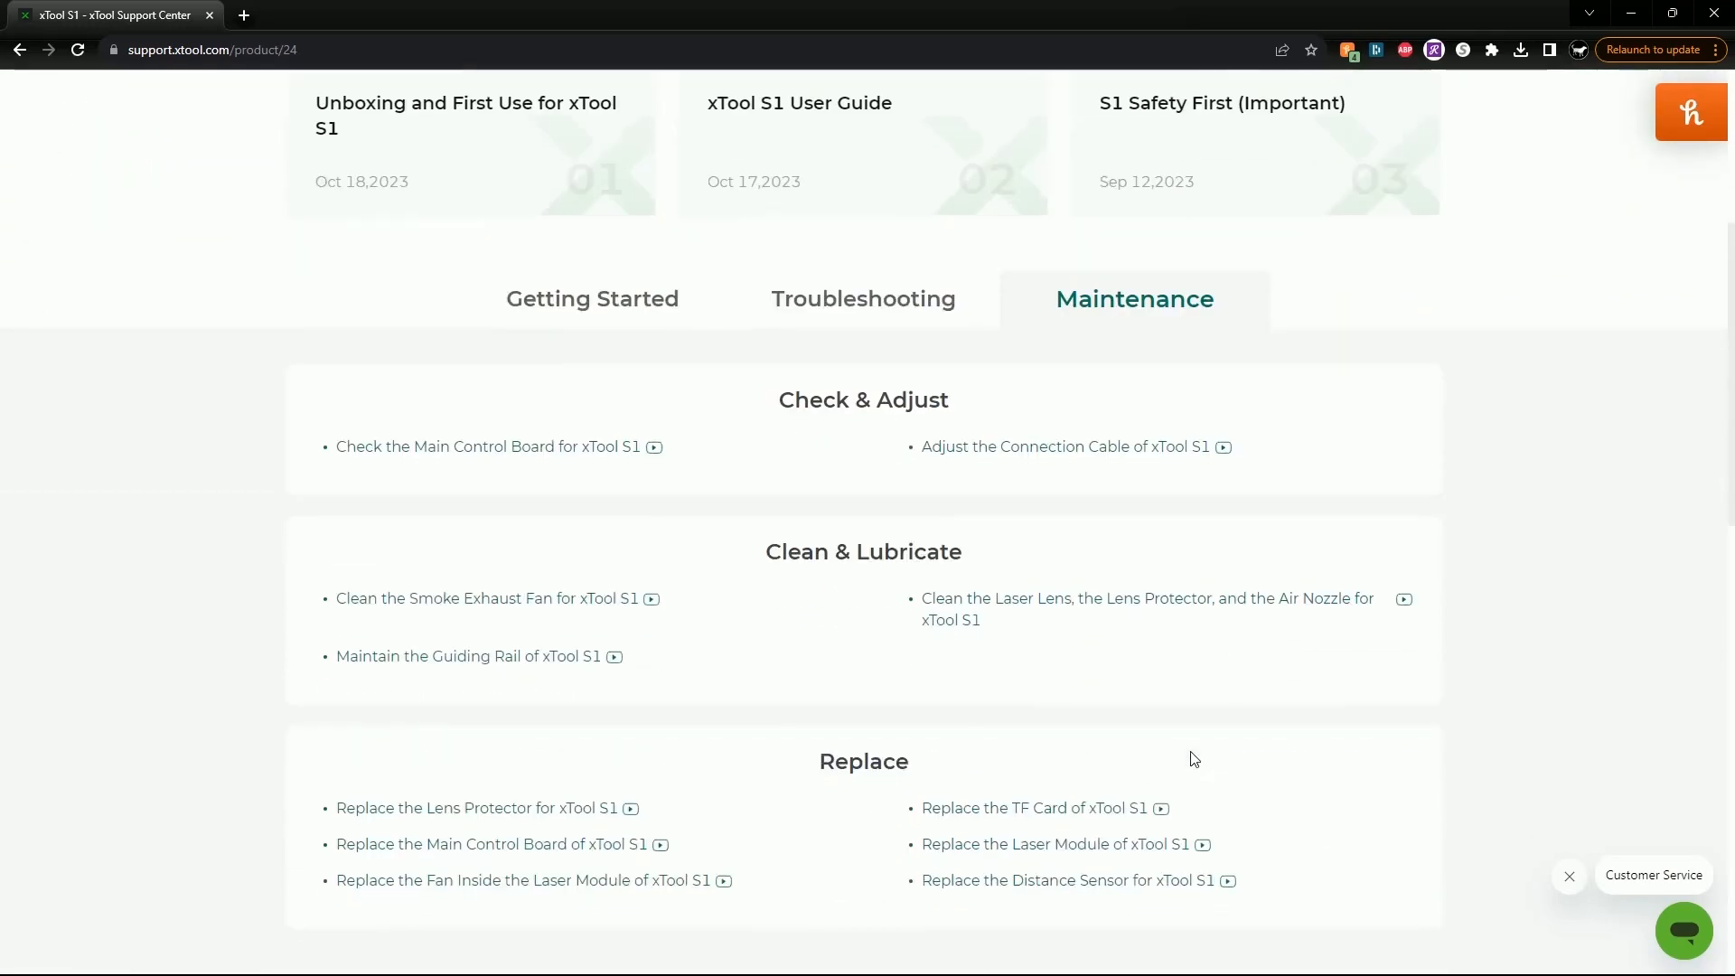
scroll(1195, 759, "down", 2)
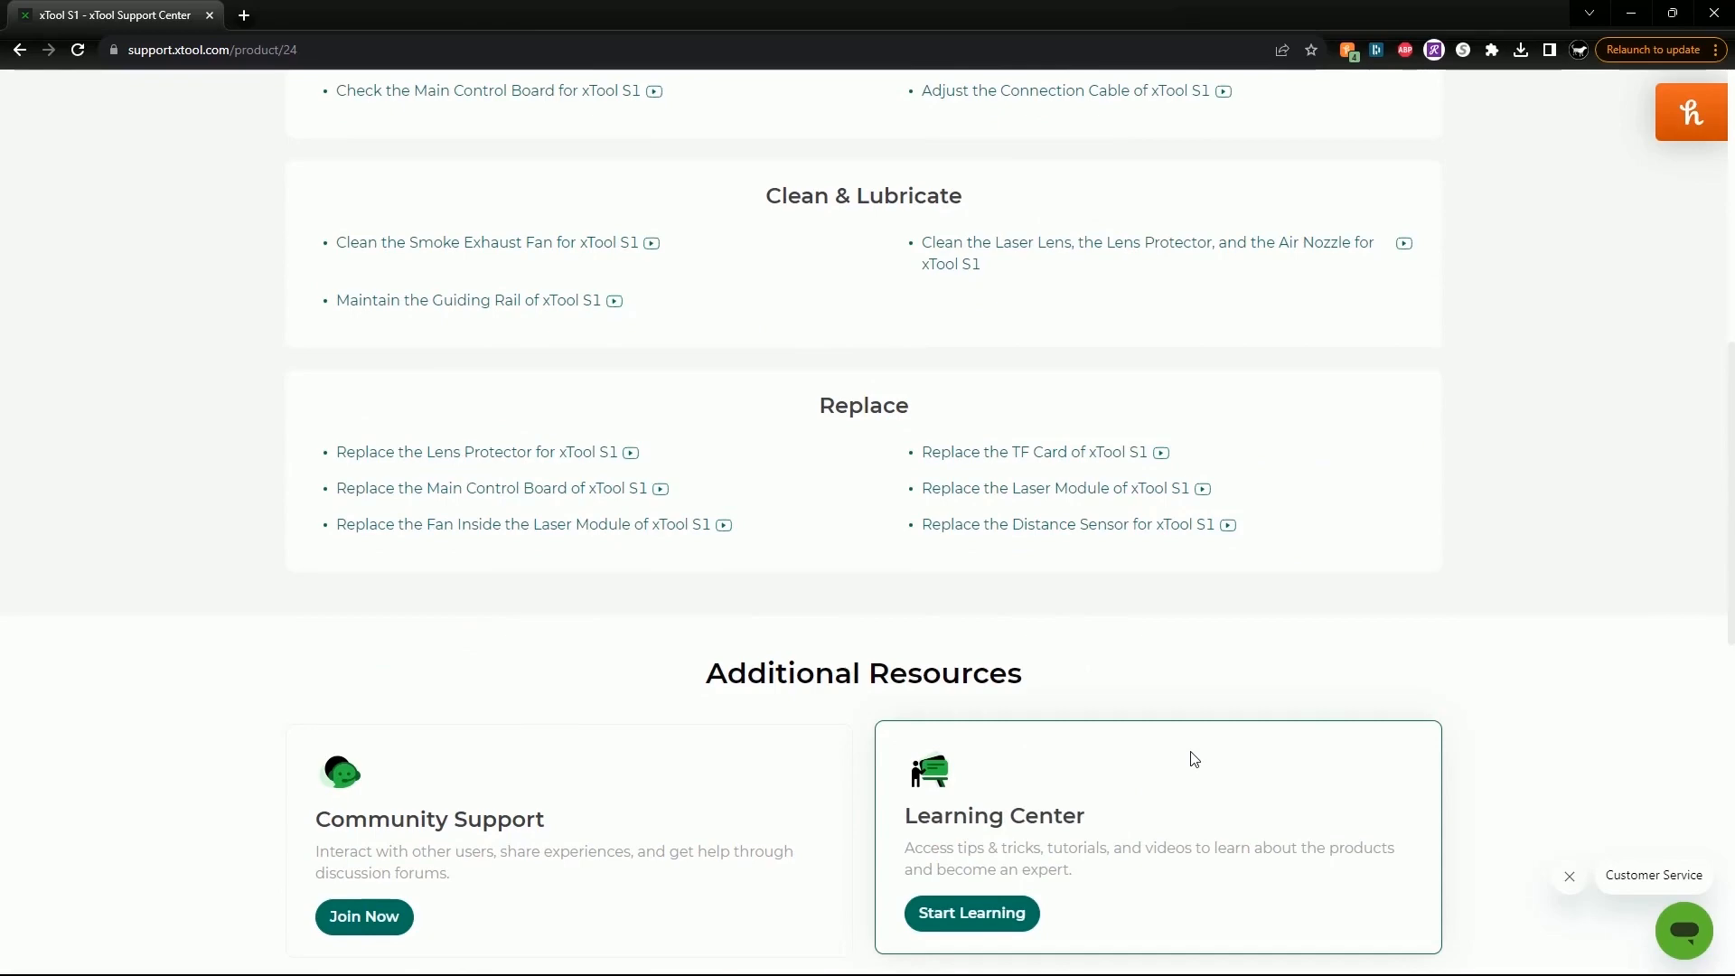
scroll(1195, 759, "down", 2)
scroll(1194, 759, "down", 2)
scroll(1194, 759, "up", 5)
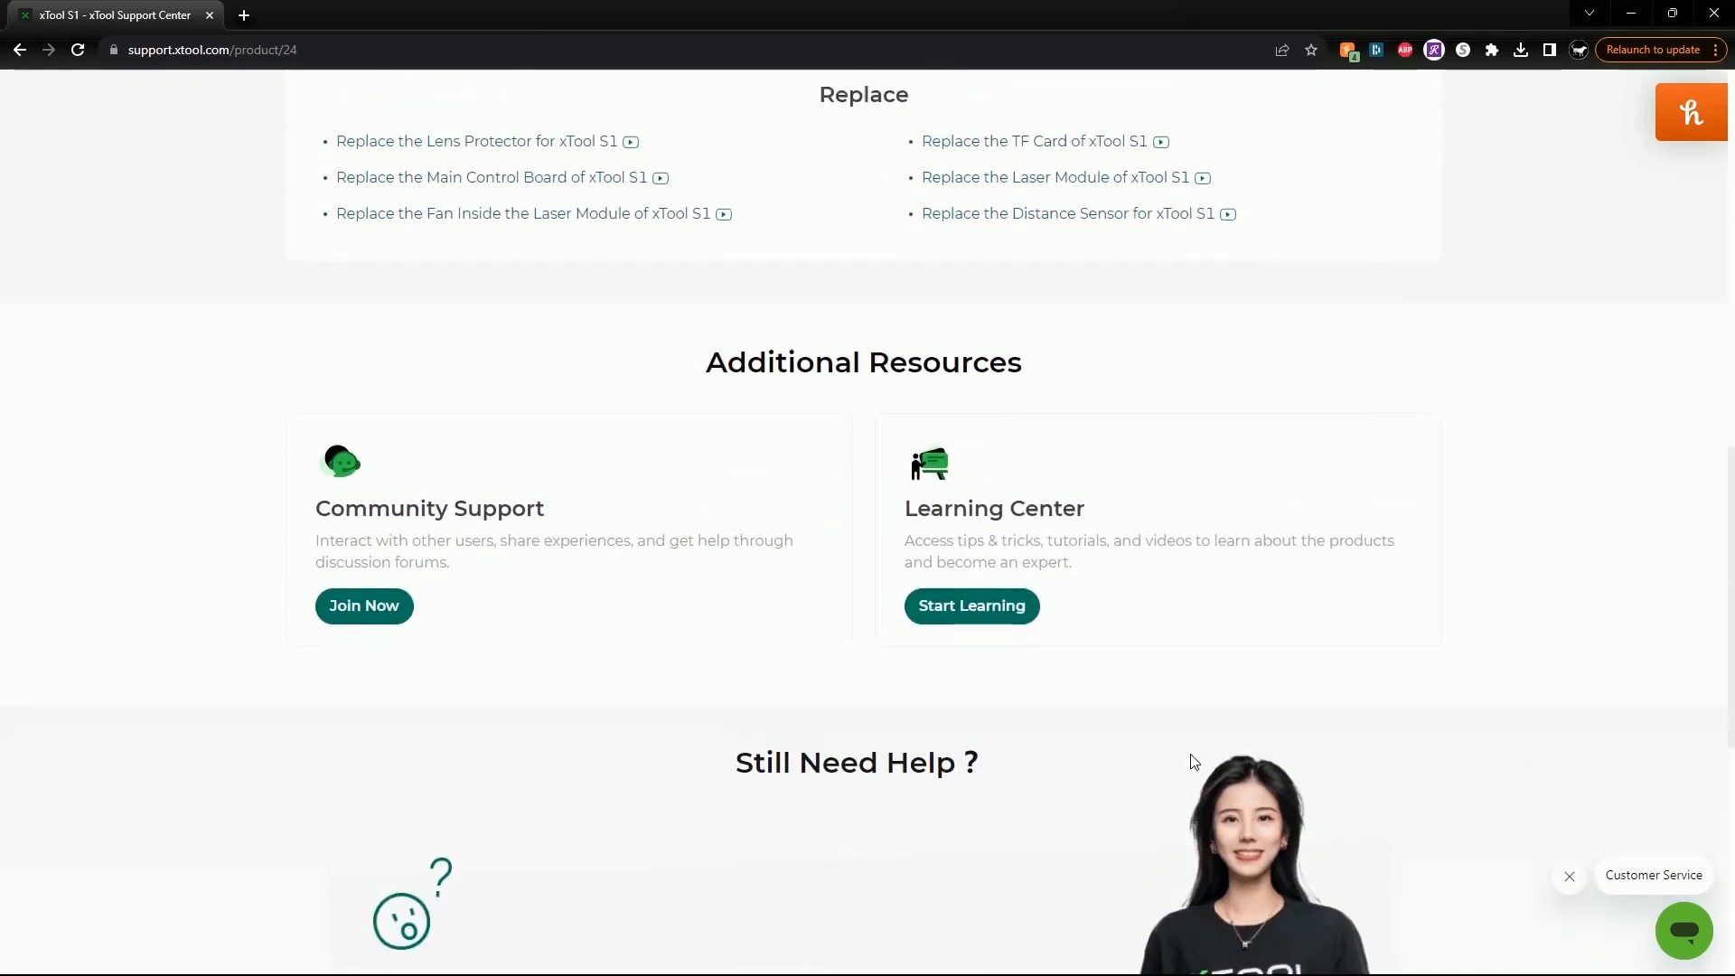
scroll(744, 523, "up", 5)
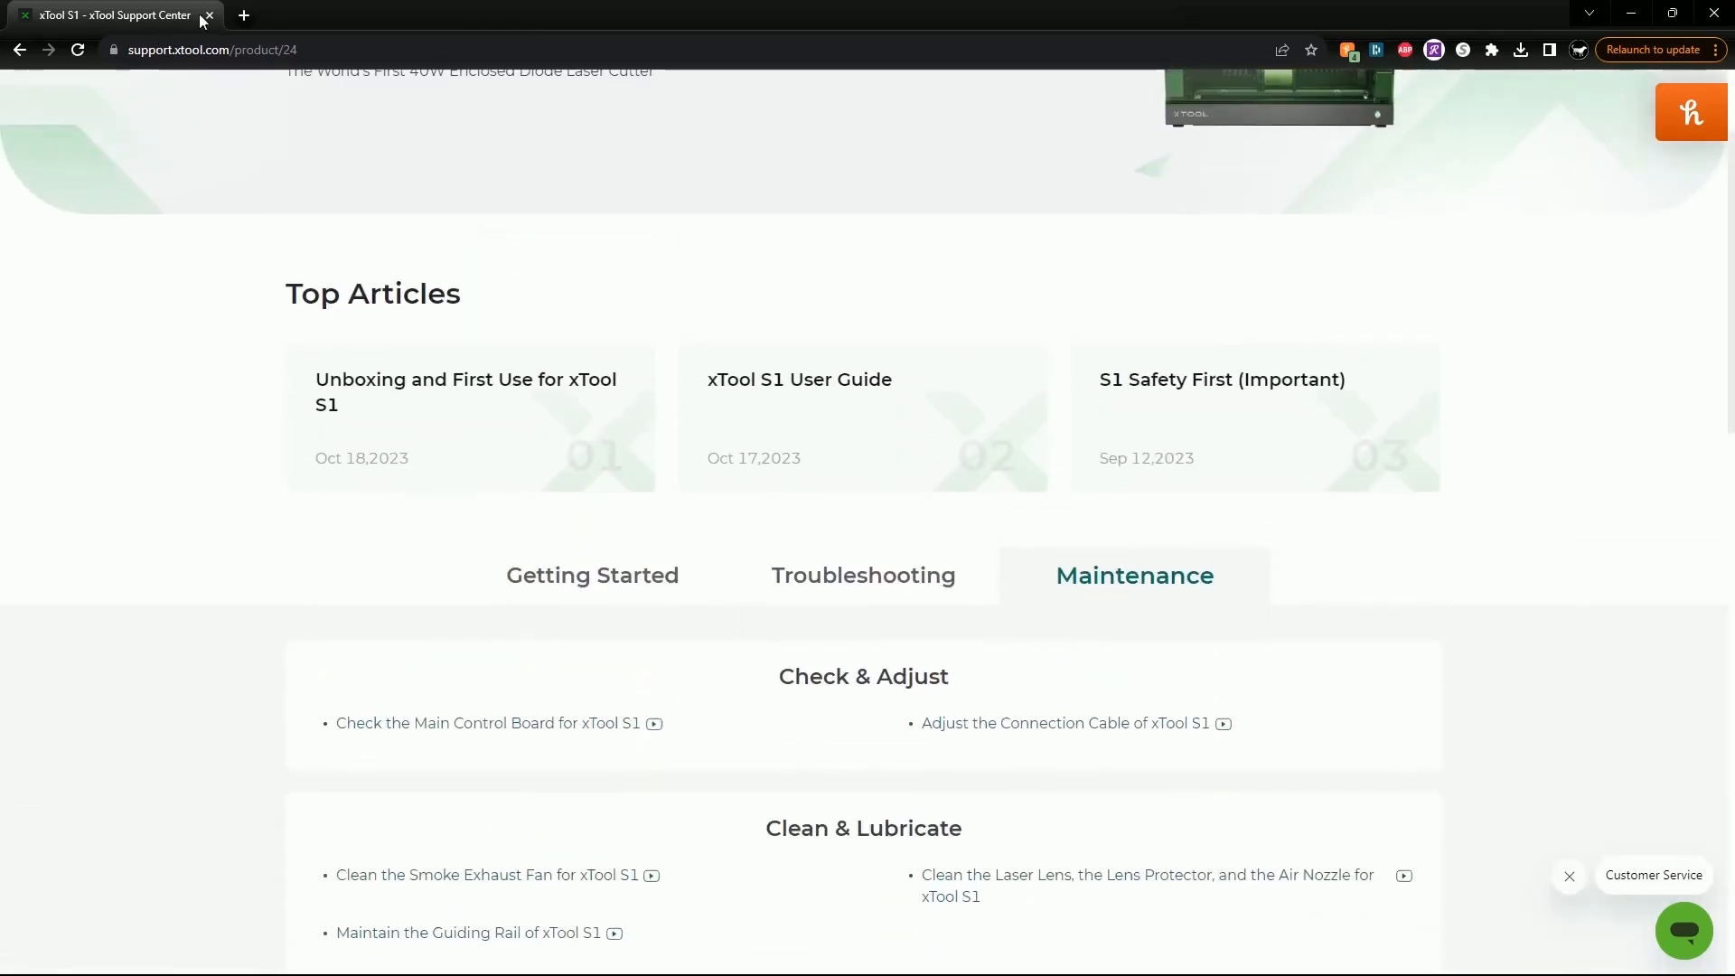
left_click(212, 16)
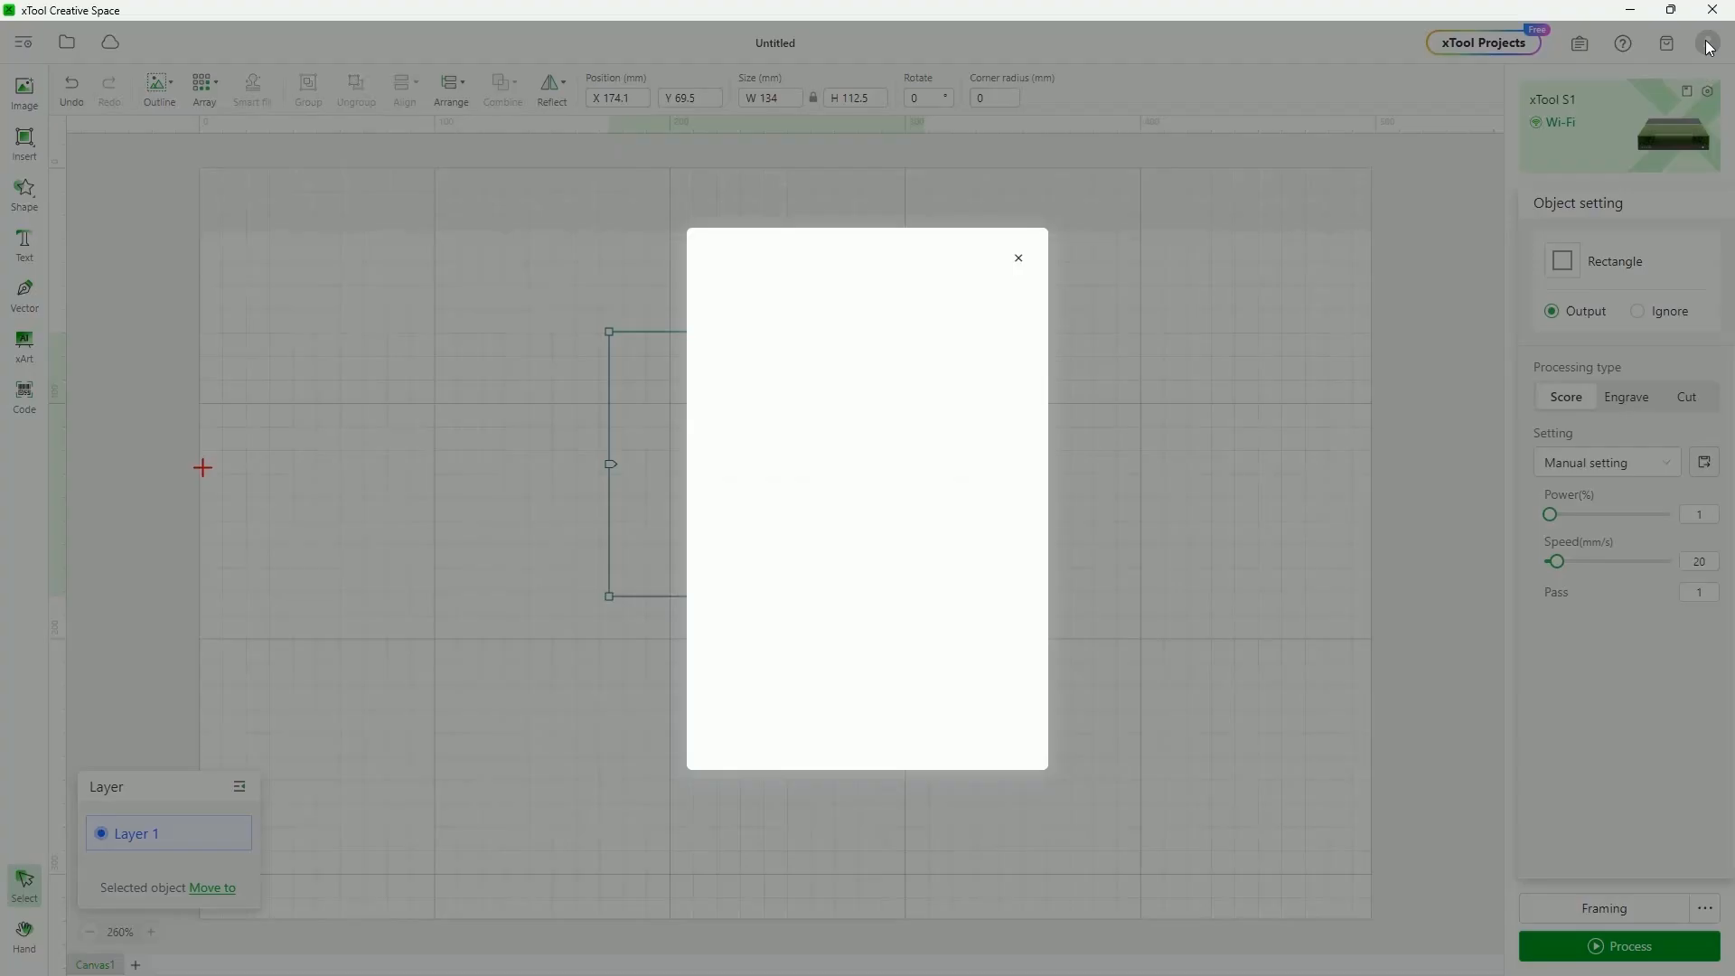
Dismiss the account login without signing in, visit xTool Projects, and return to the editor
left_click(1705, 43)
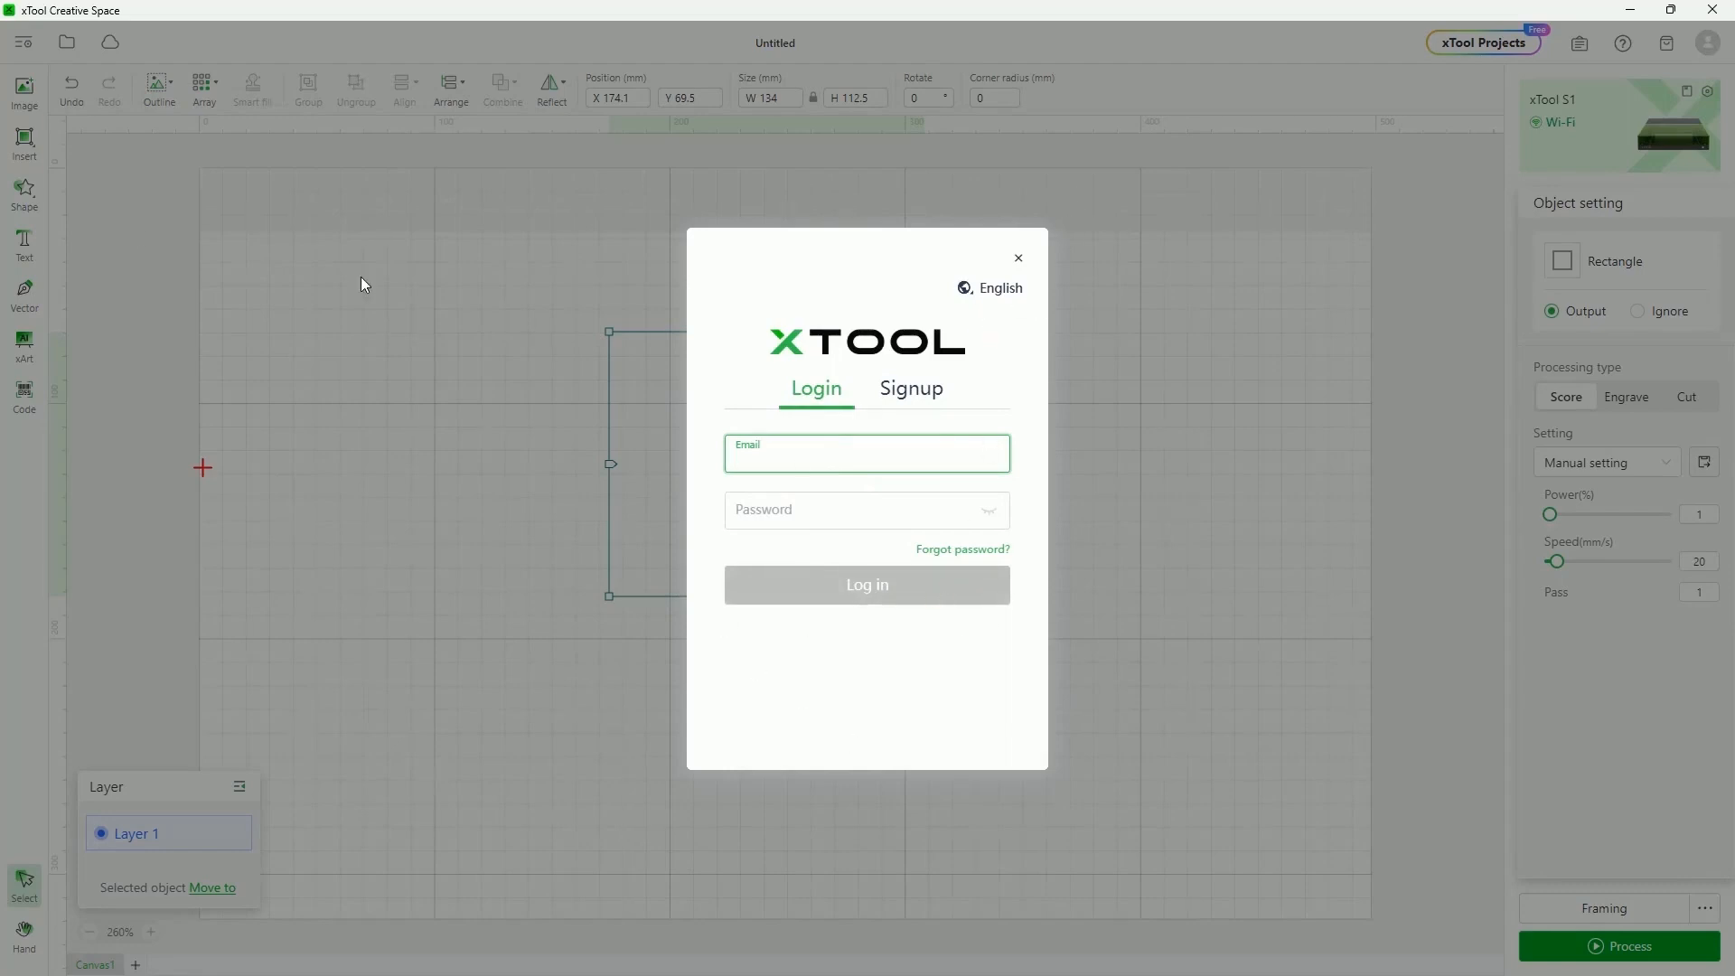
left_click(1019, 262)
left_click(1482, 47)
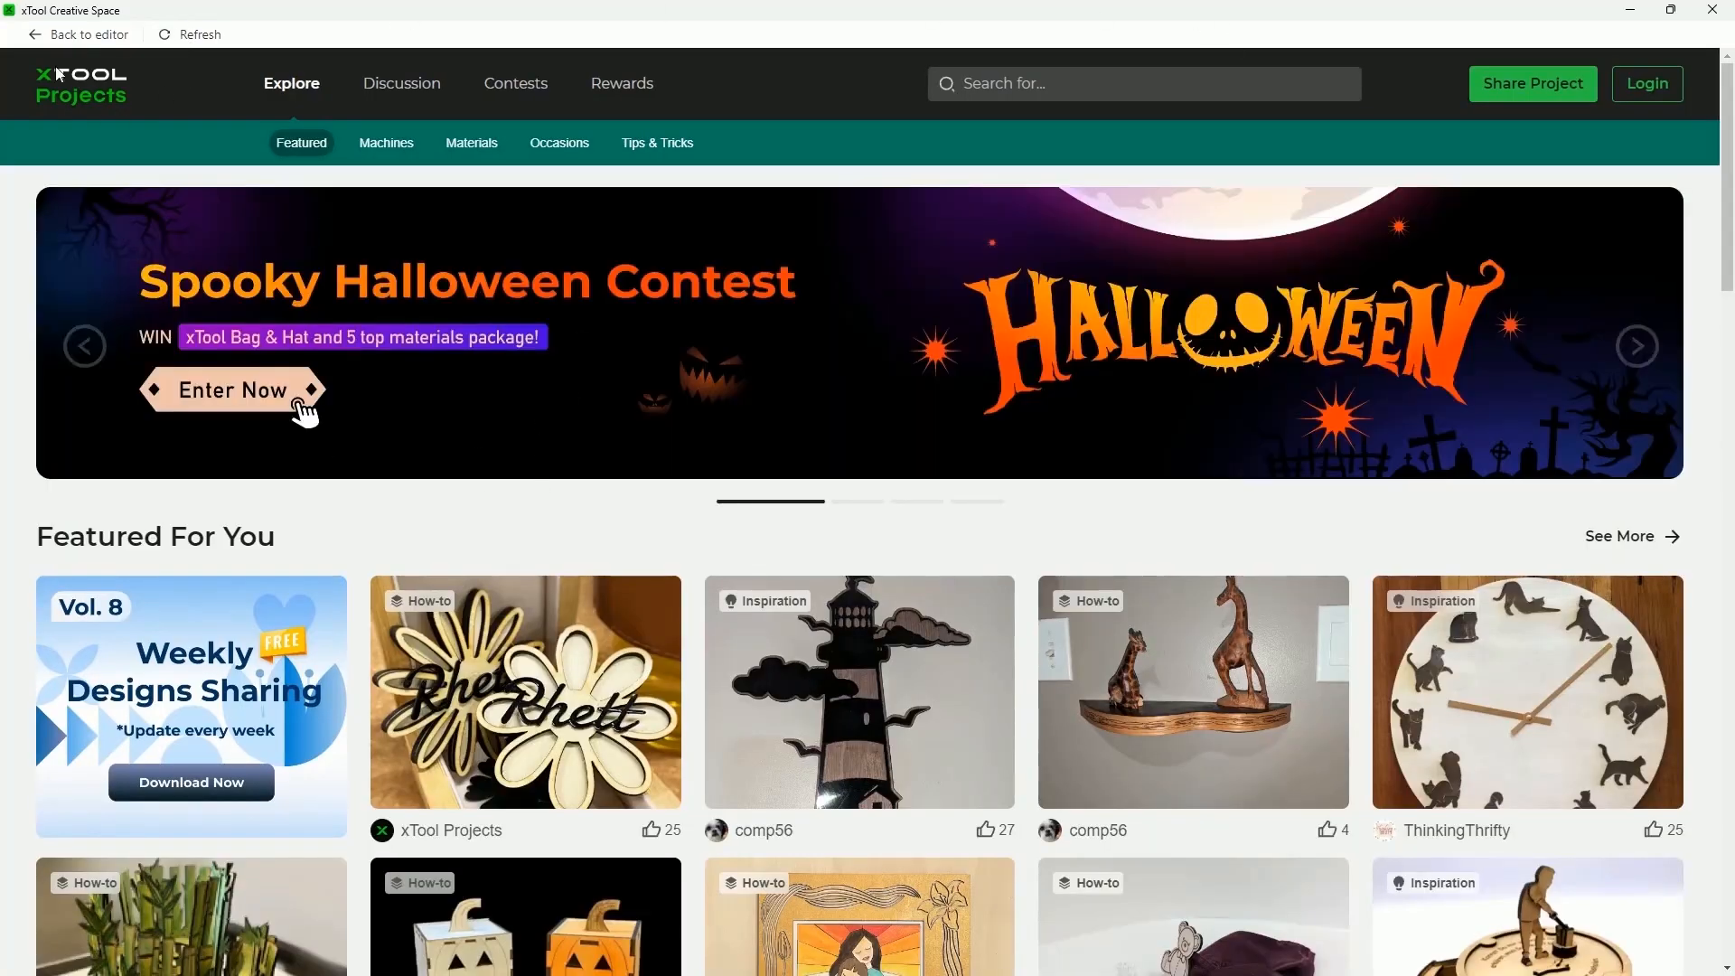
left_click(55, 36)
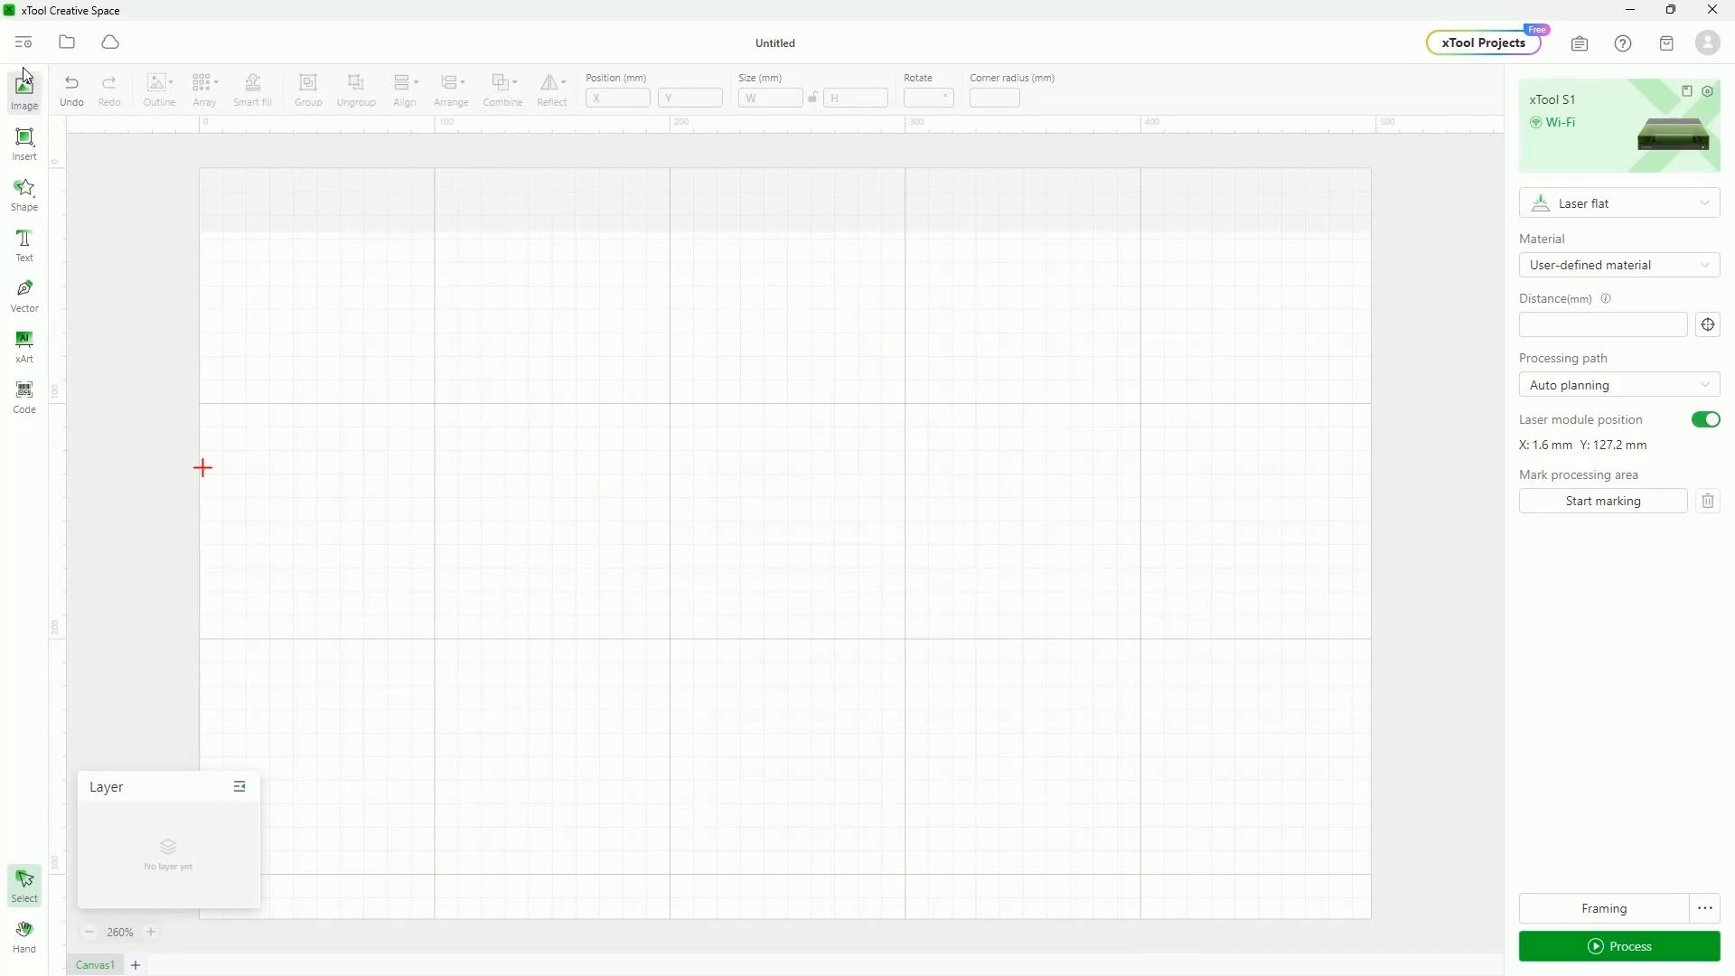
Import IMG_2758.JPG scaled to fit the canvas and move it right to X 125.6, Y 0.4
left_click(67, 44)
left_click(25, 89)
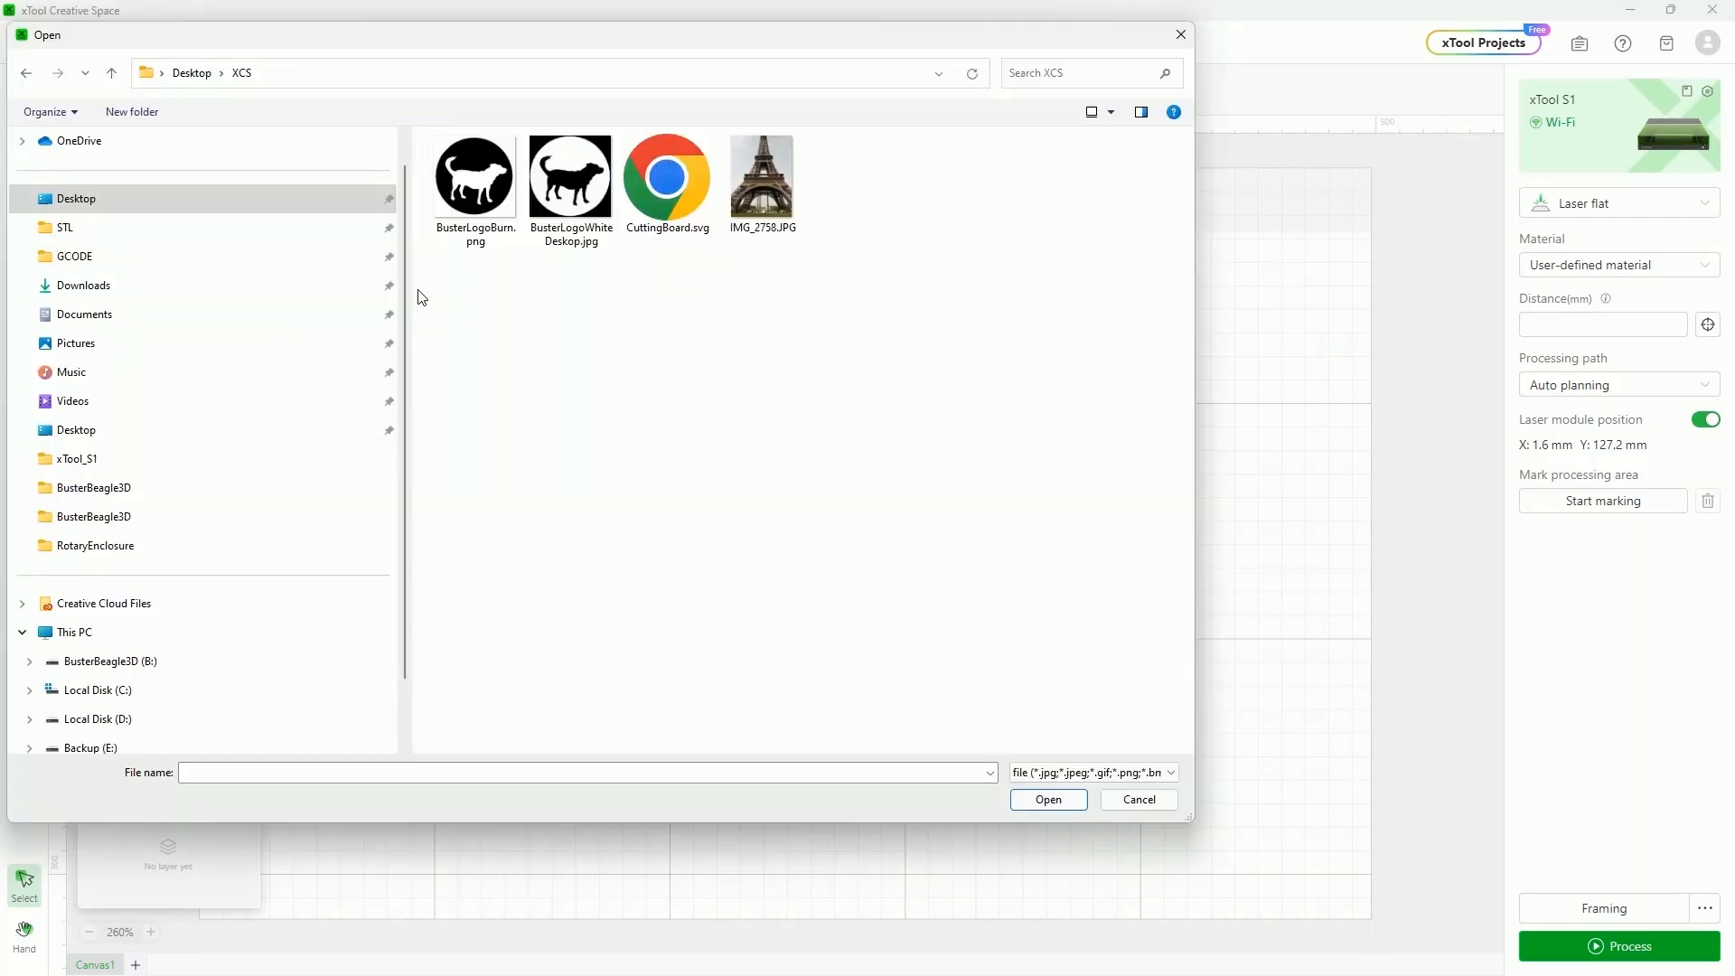
left_click(766, 176)
left_click(1051, 804)
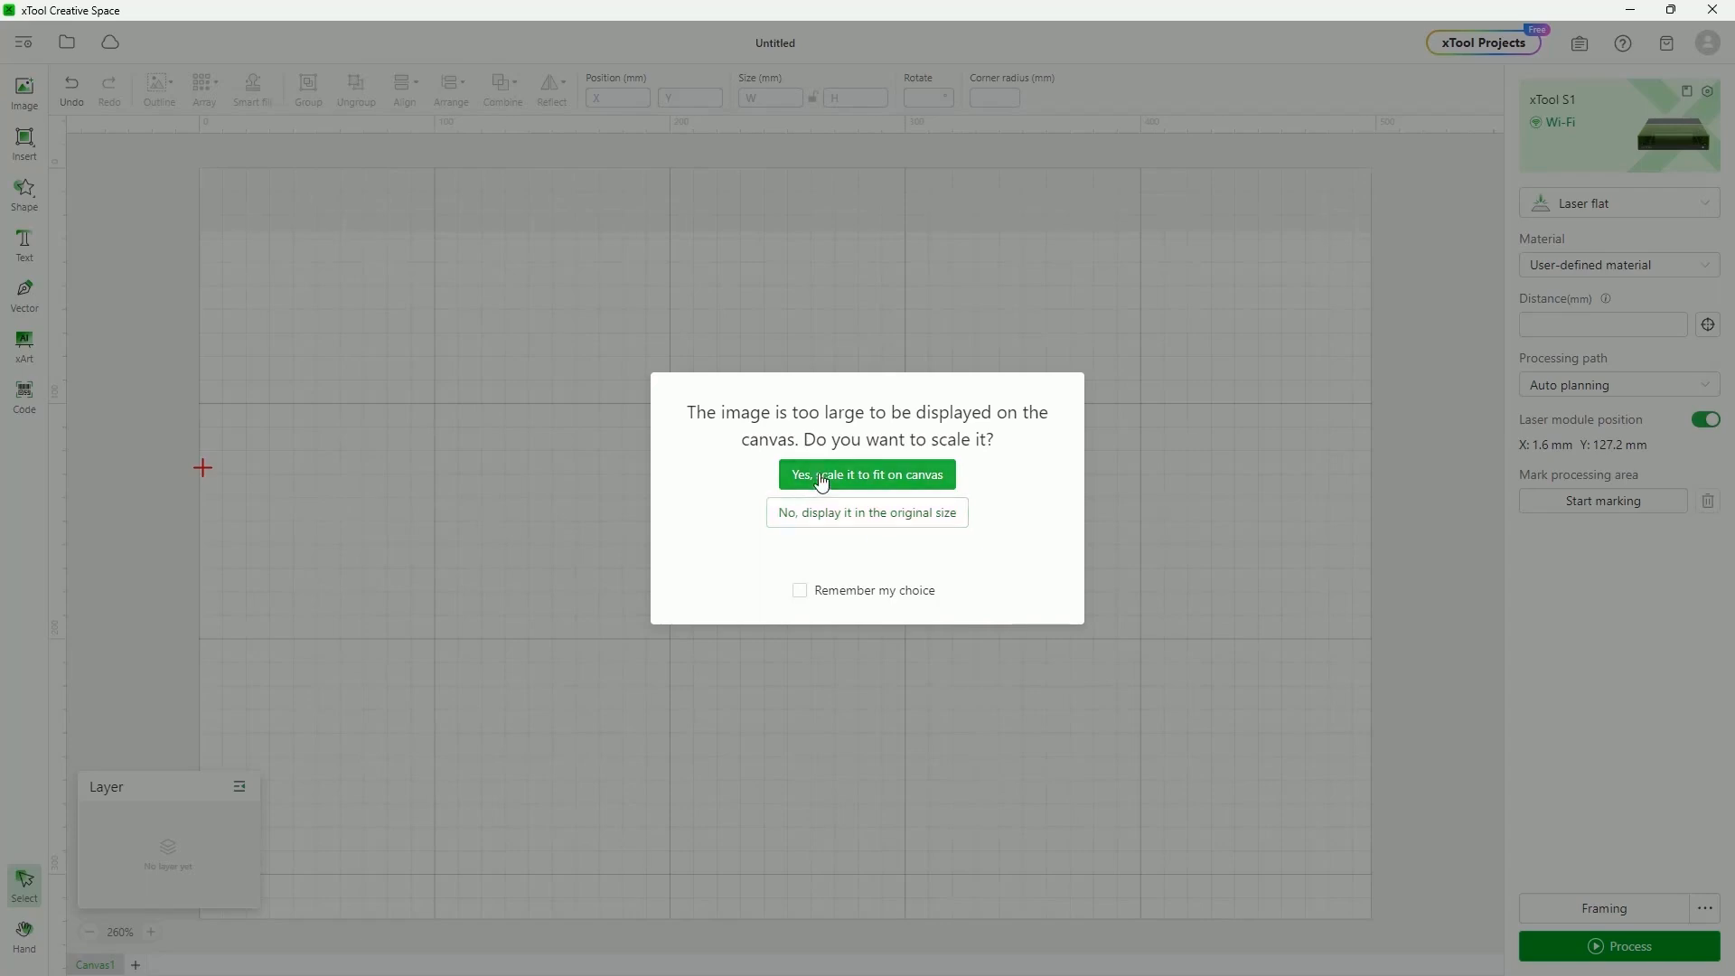
left_click(910, 491)
left_click_drag(508, 533, 803, 534)
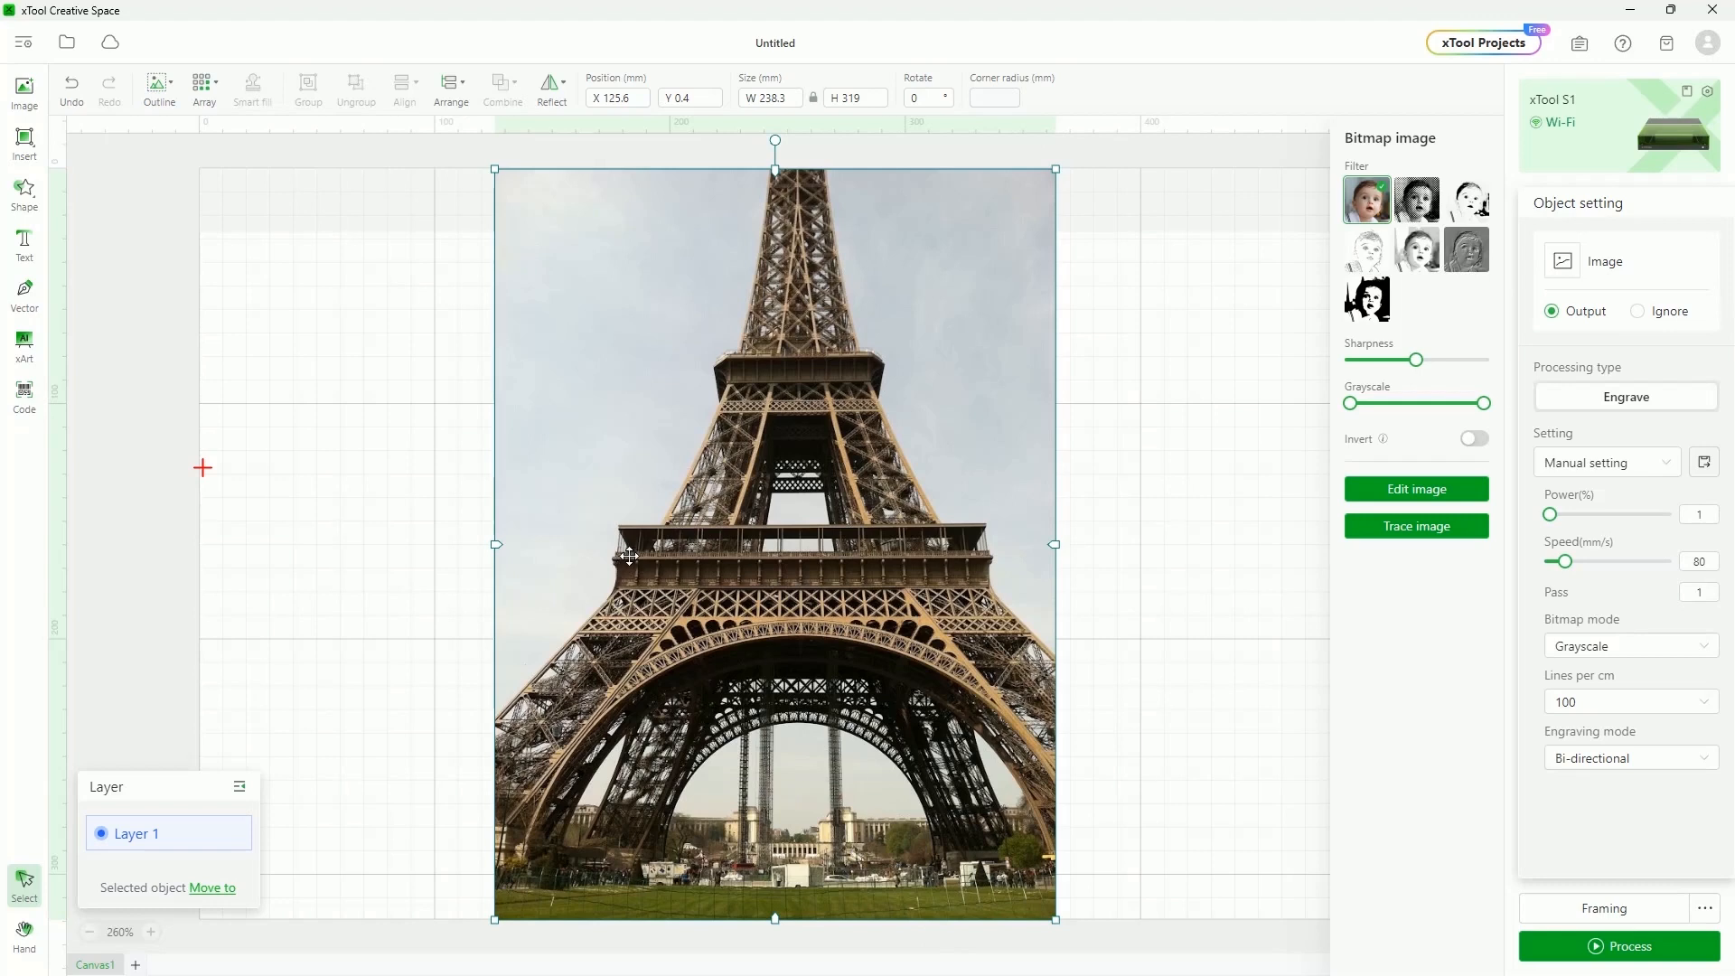
left_click(1108, 484)
left_click(820, 552)
left_click(22, 142)
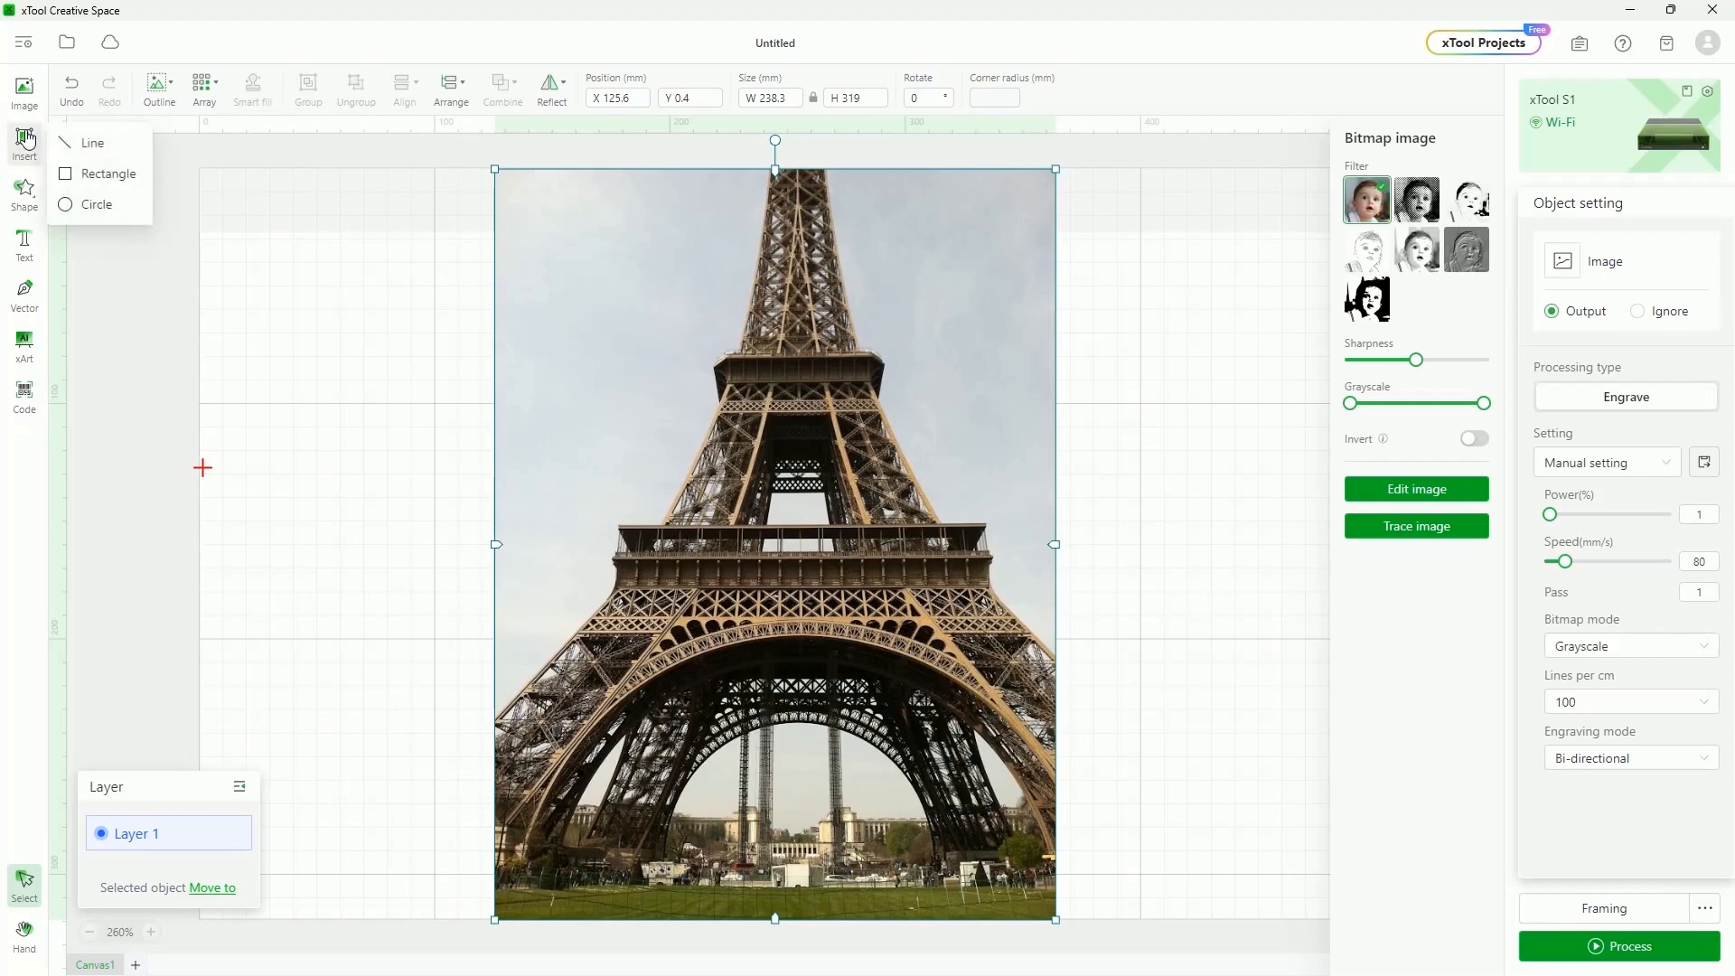
left_click(75, 179)
left_click_drag(323, 288, 480, 543)
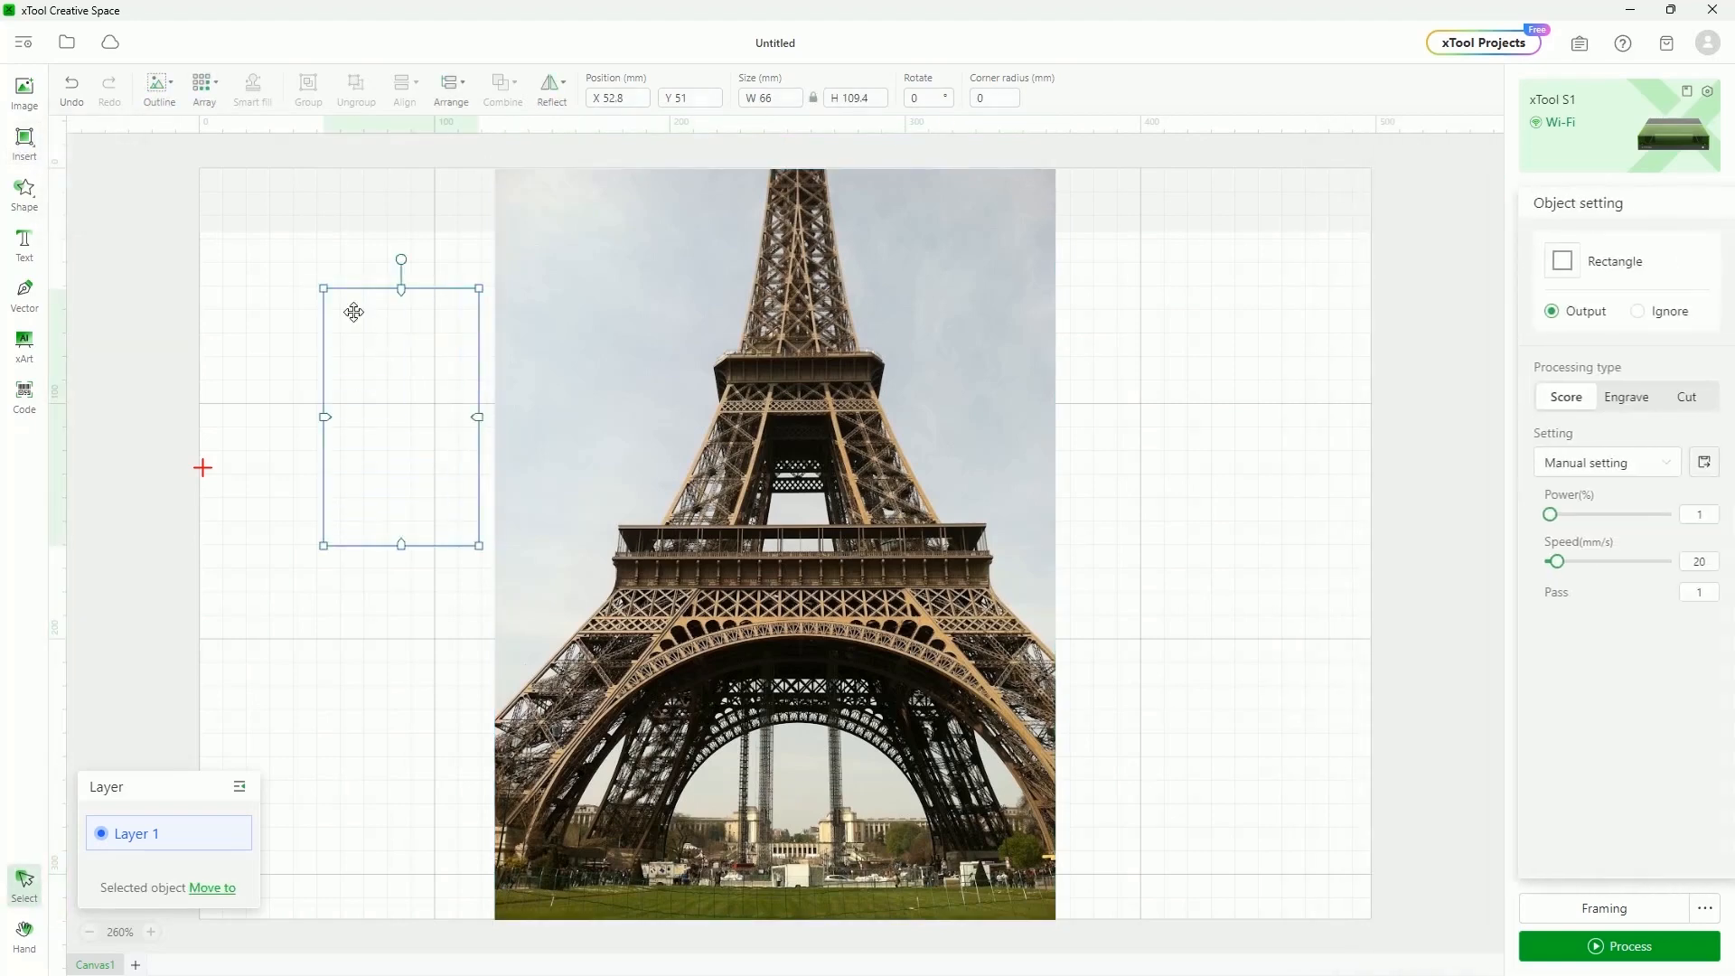
left_click_drag(395, 385, 326, 384)
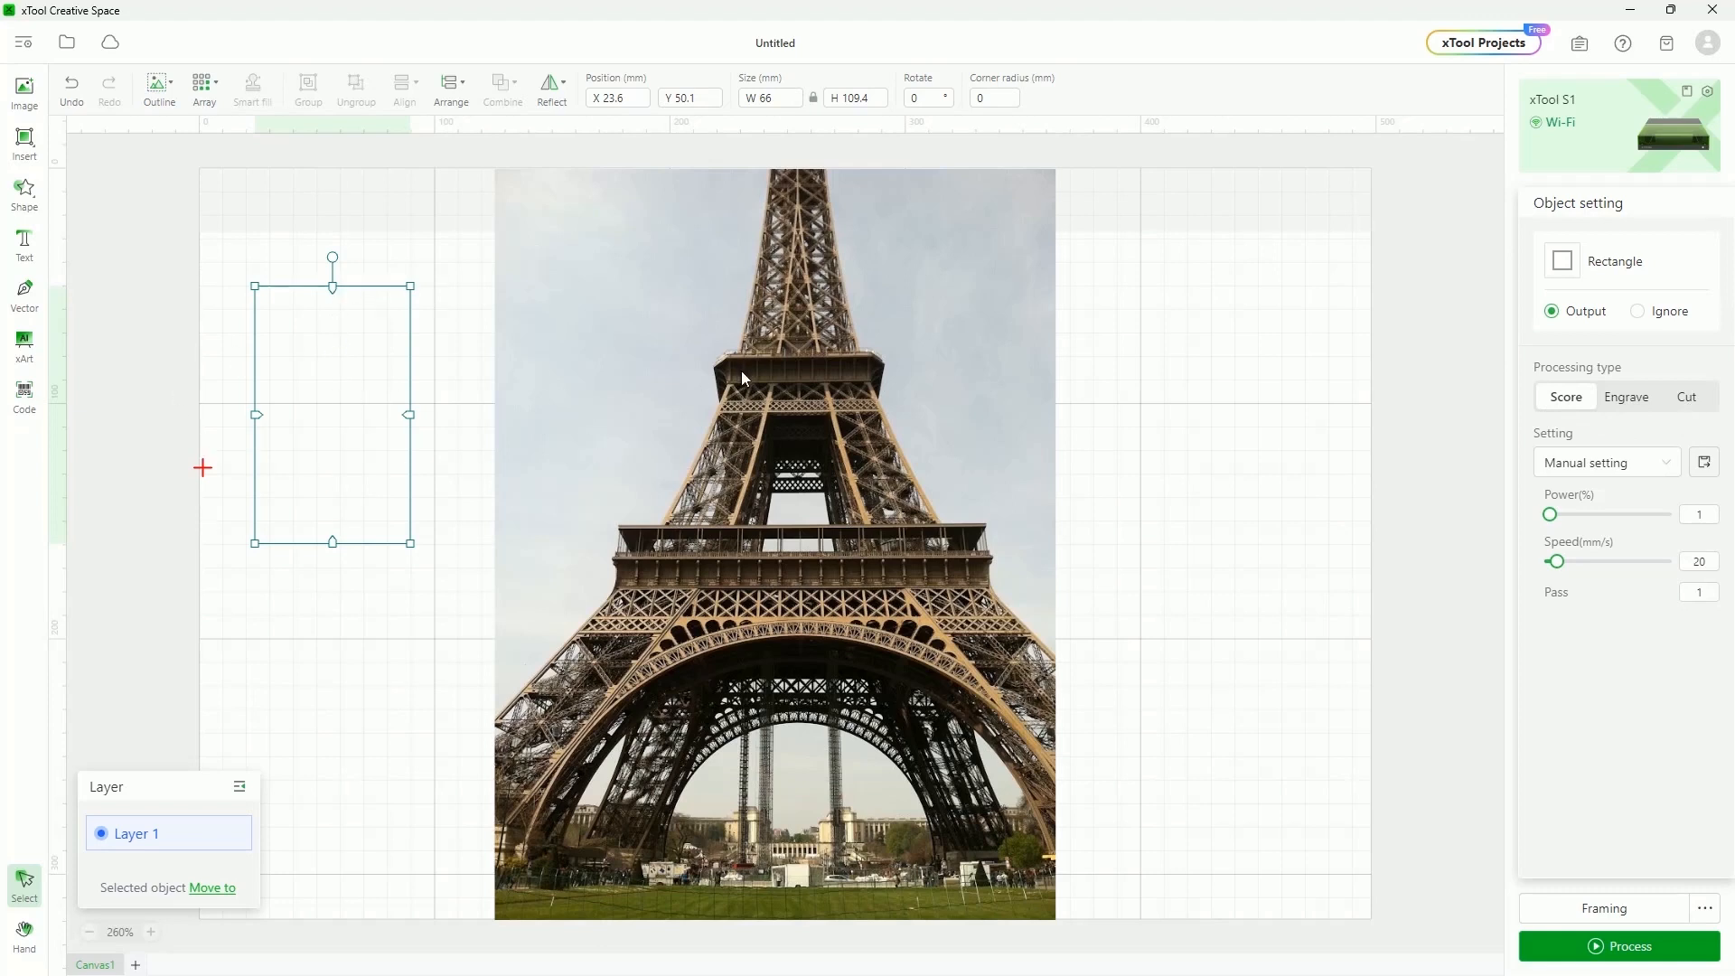
left_click(838, 349)
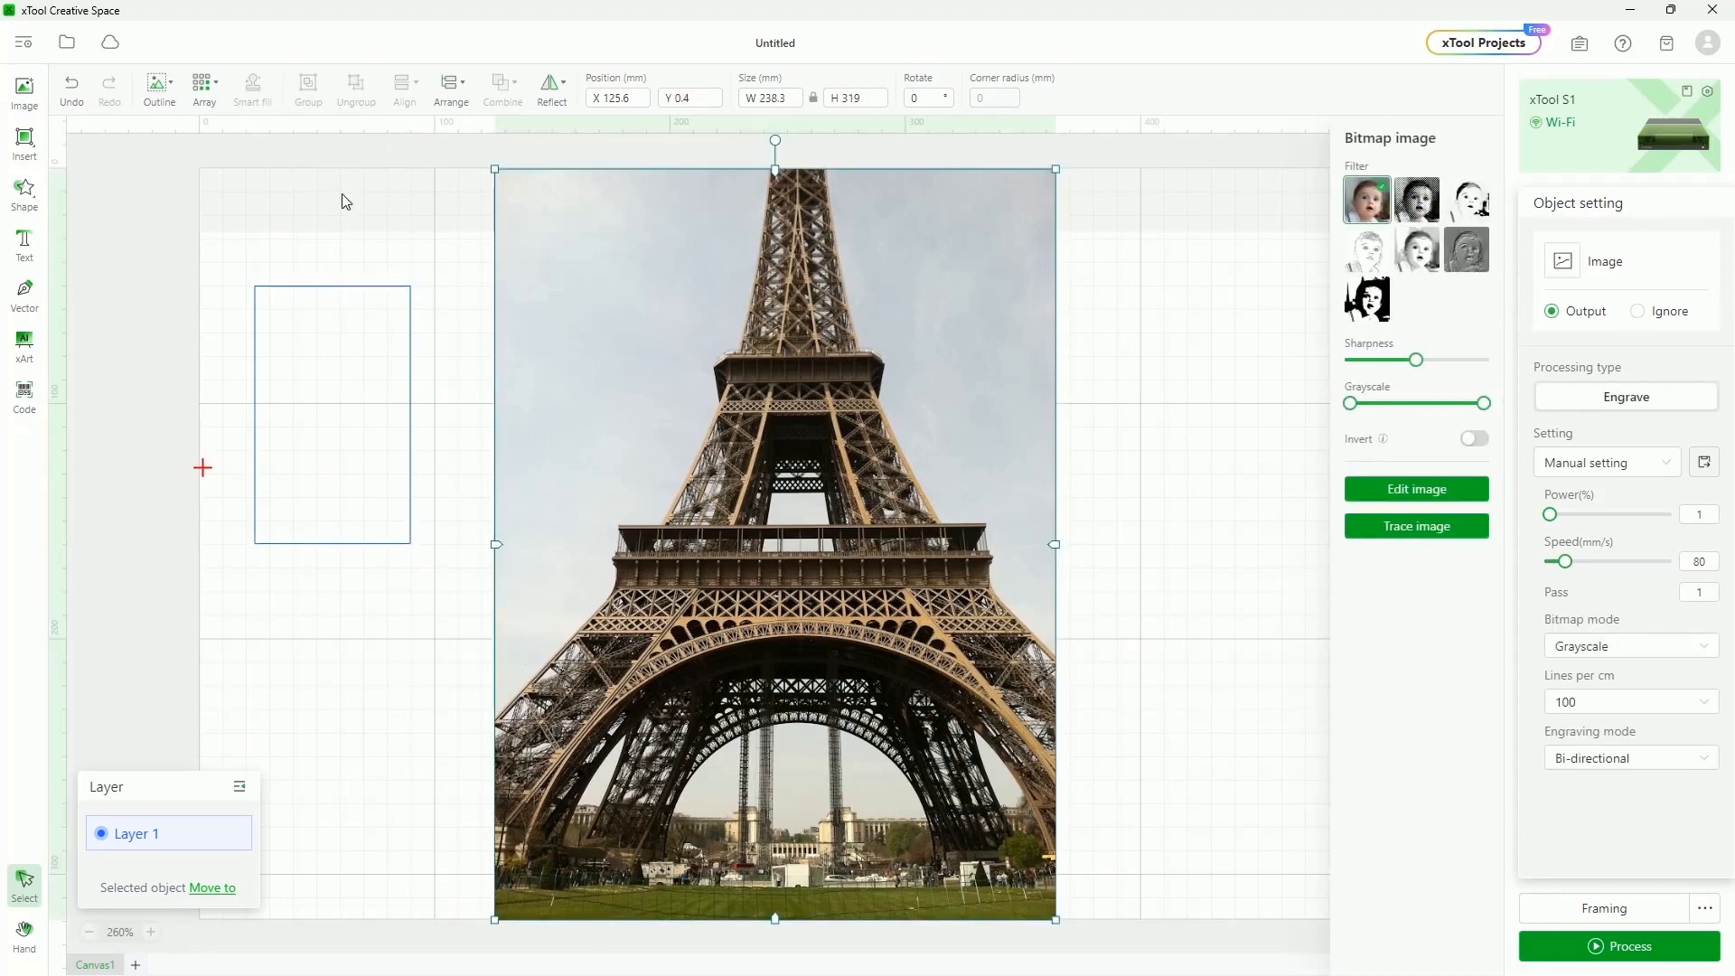
left_click(328, 286)
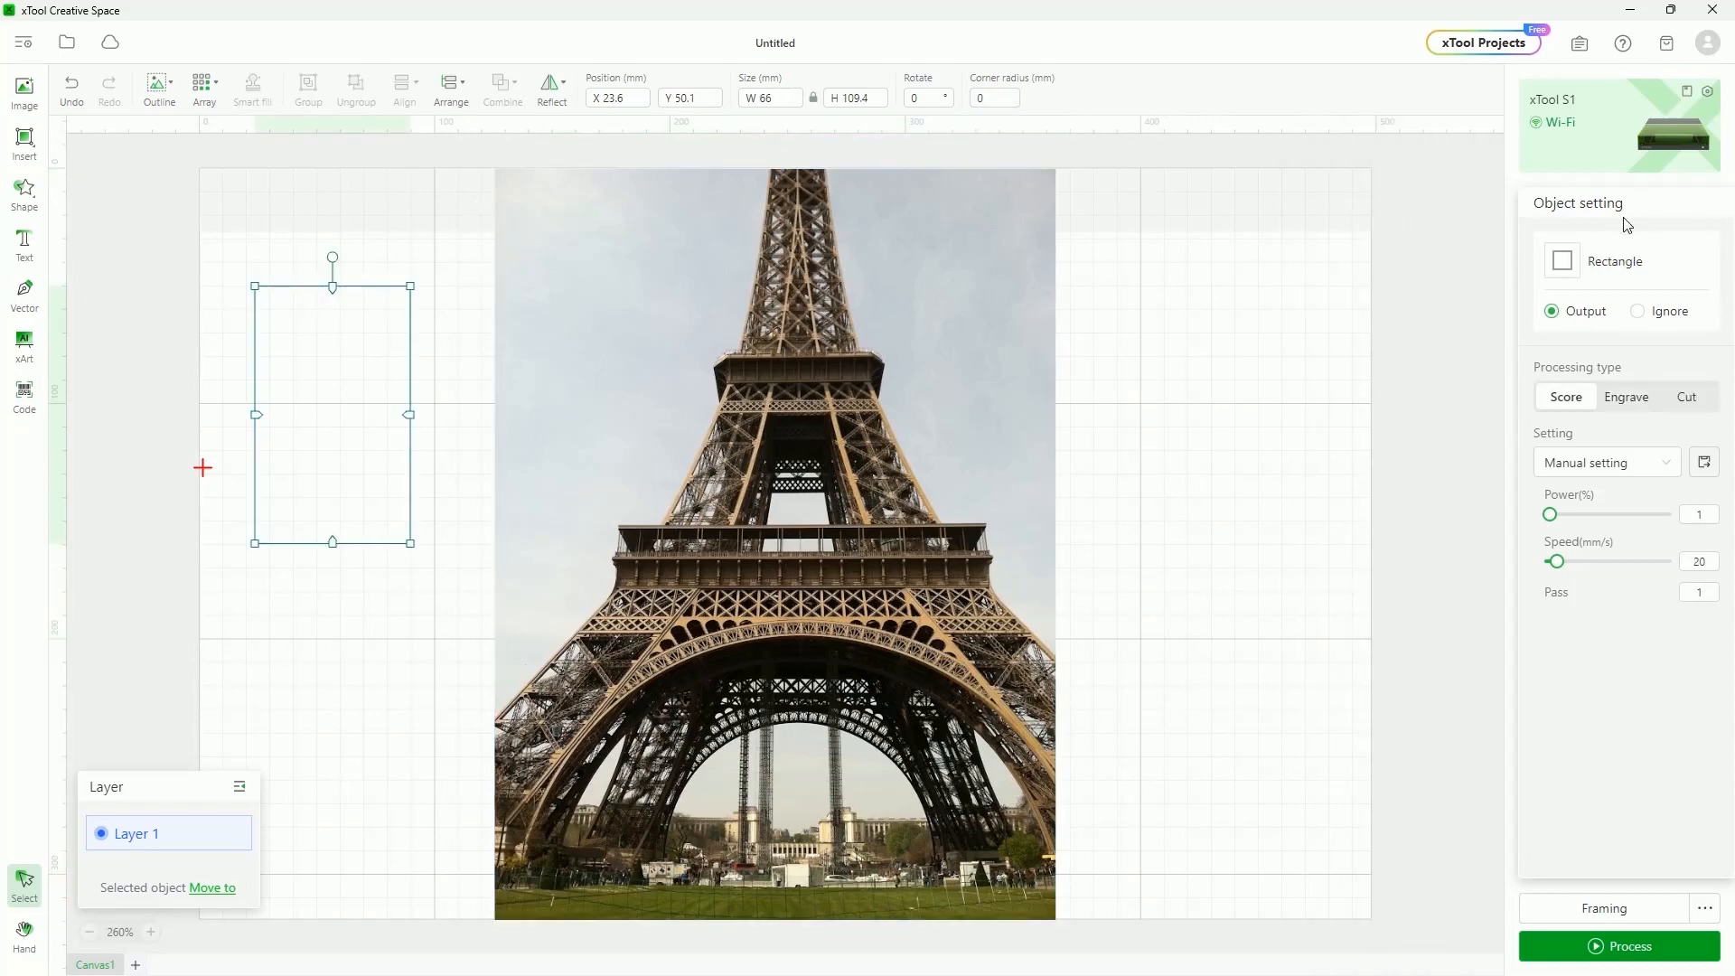
left_click(1633, 399)
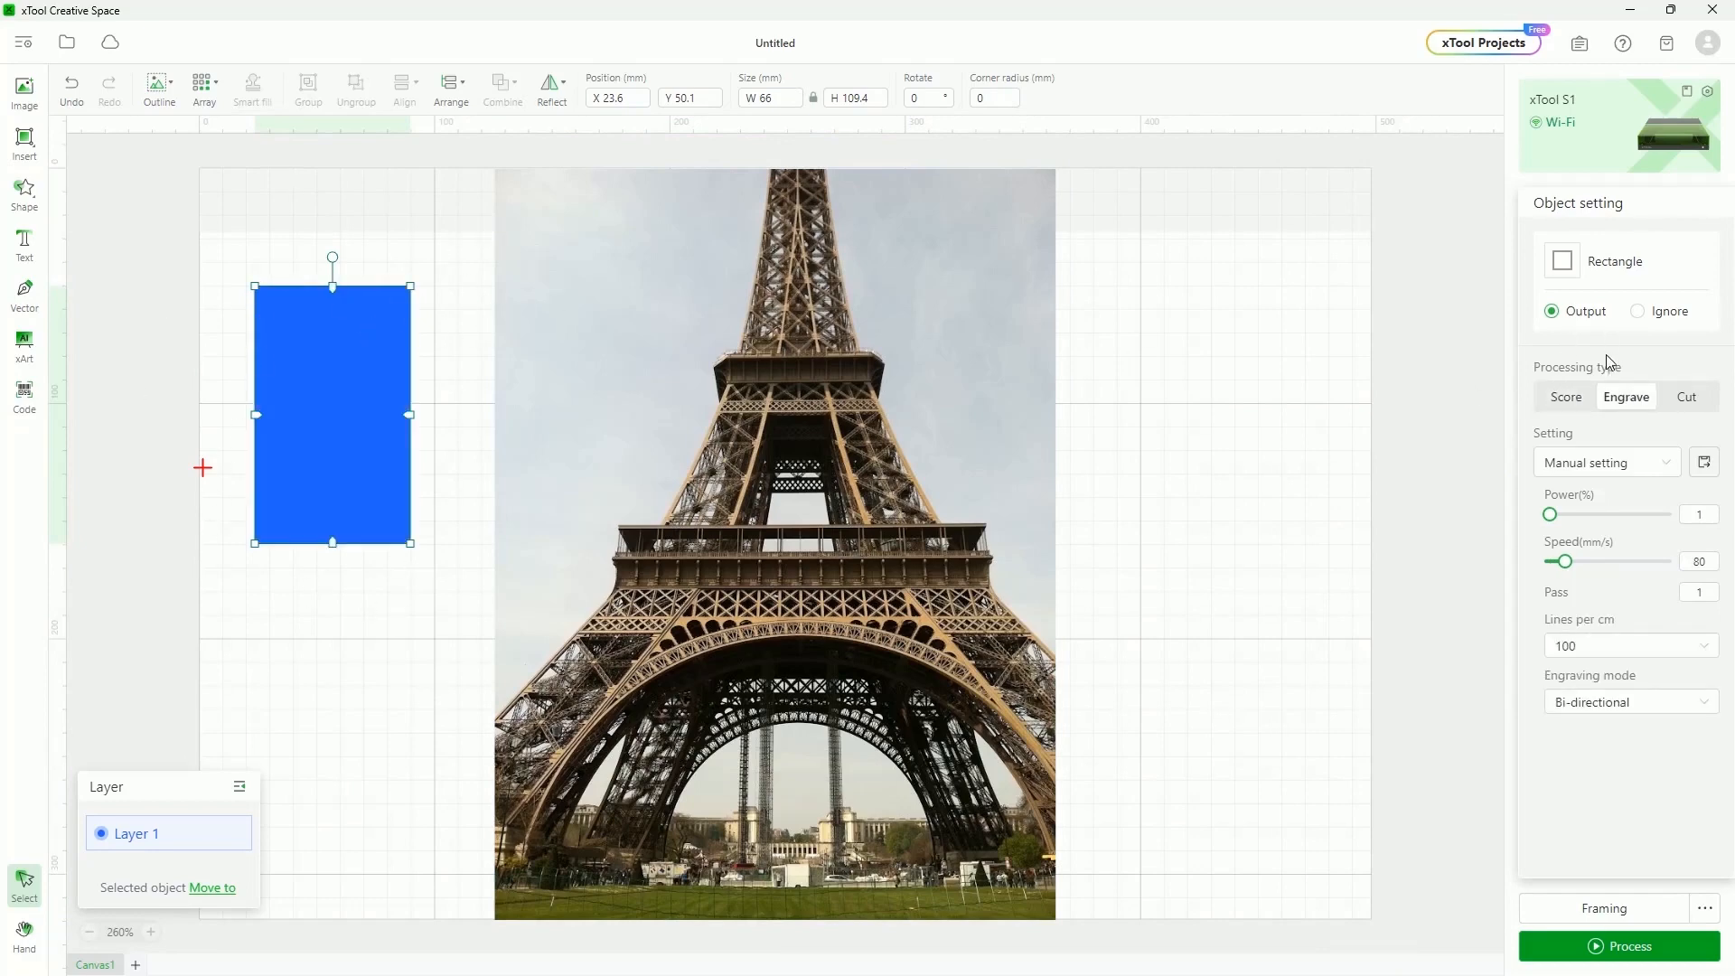
key("ctrl+z")
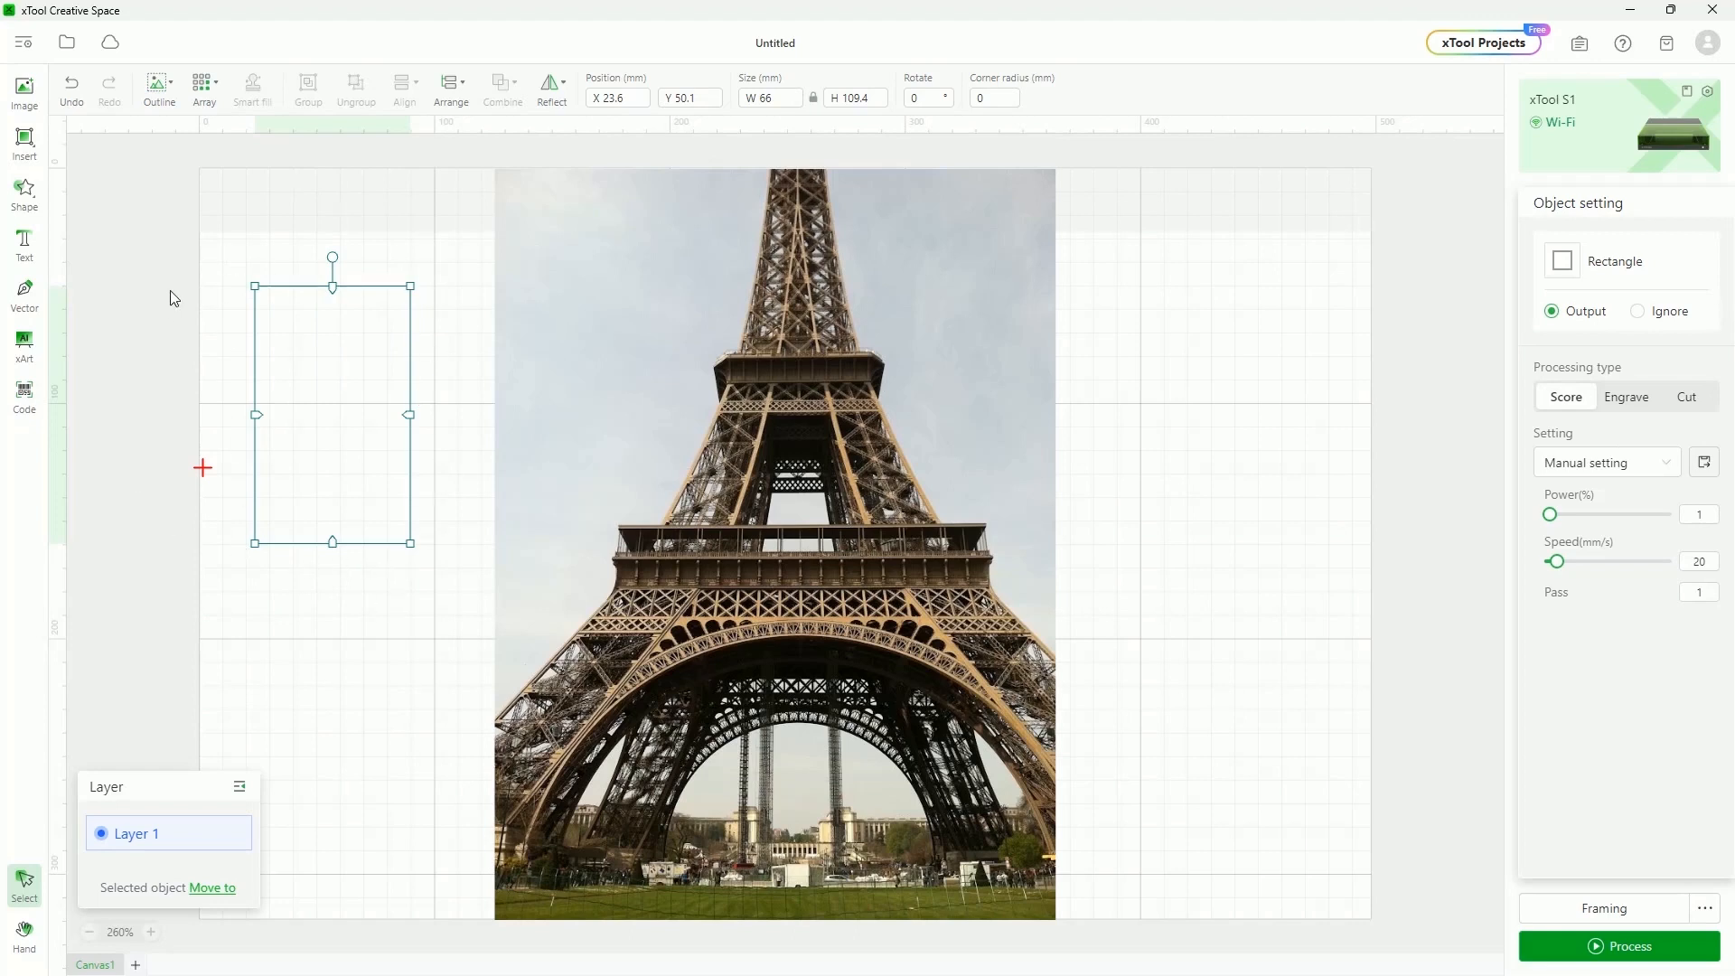
left_click(1685, 399)
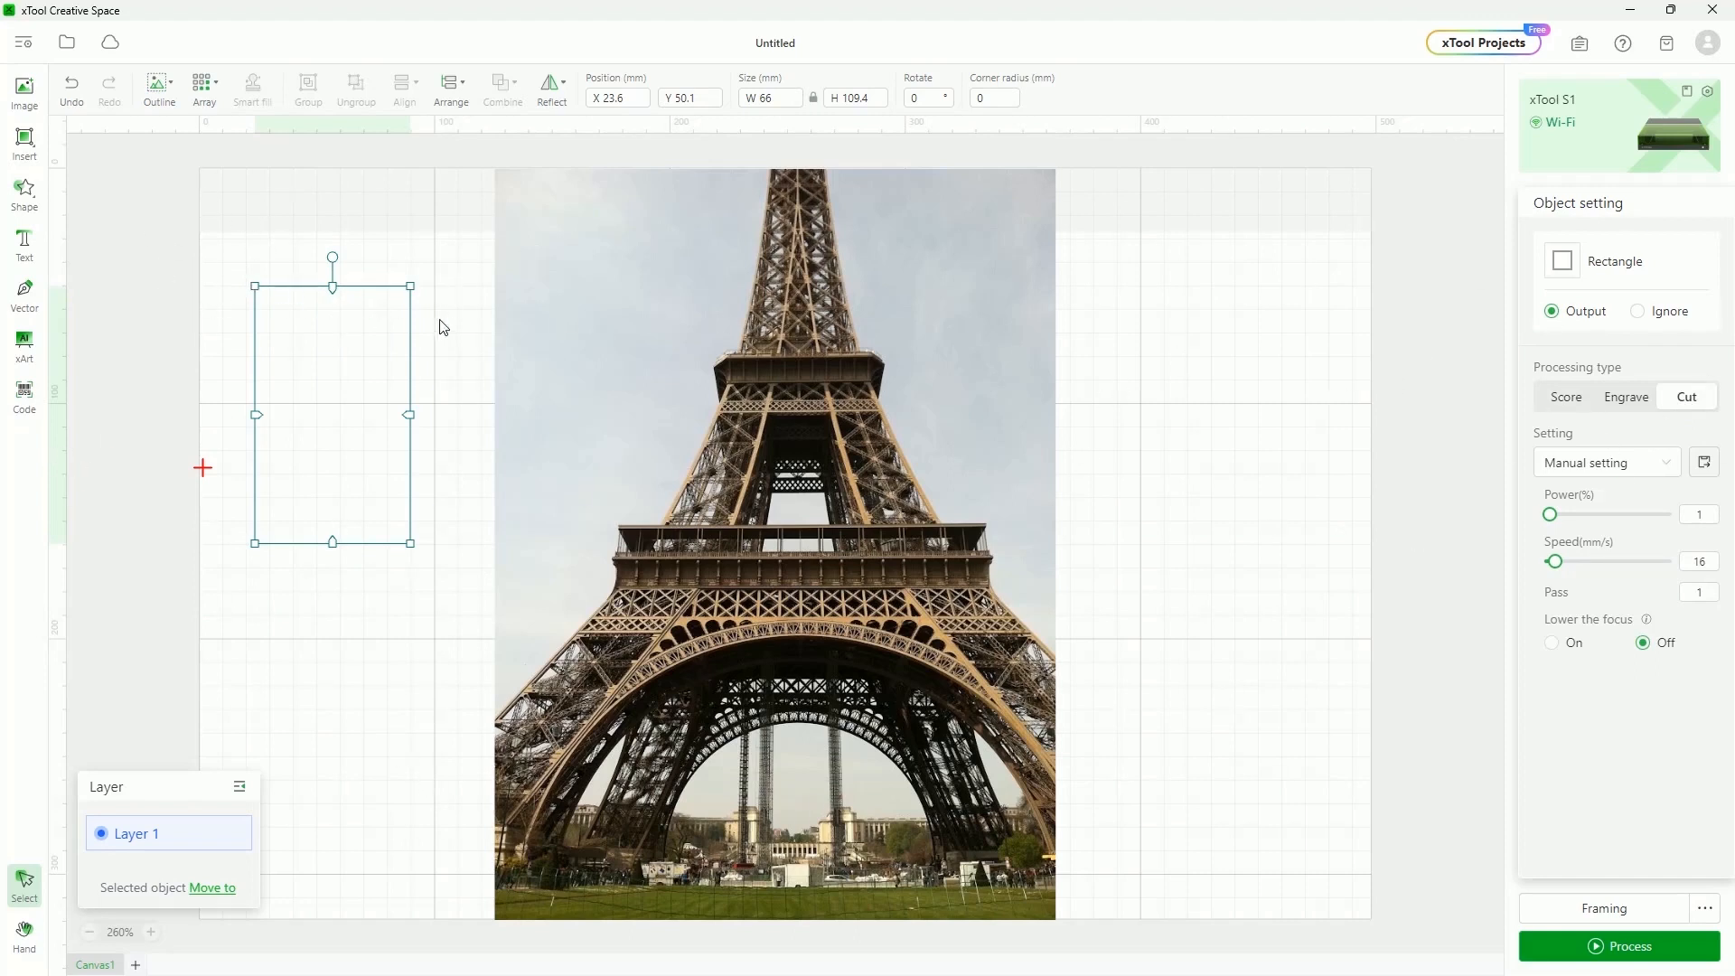
key("Delete")
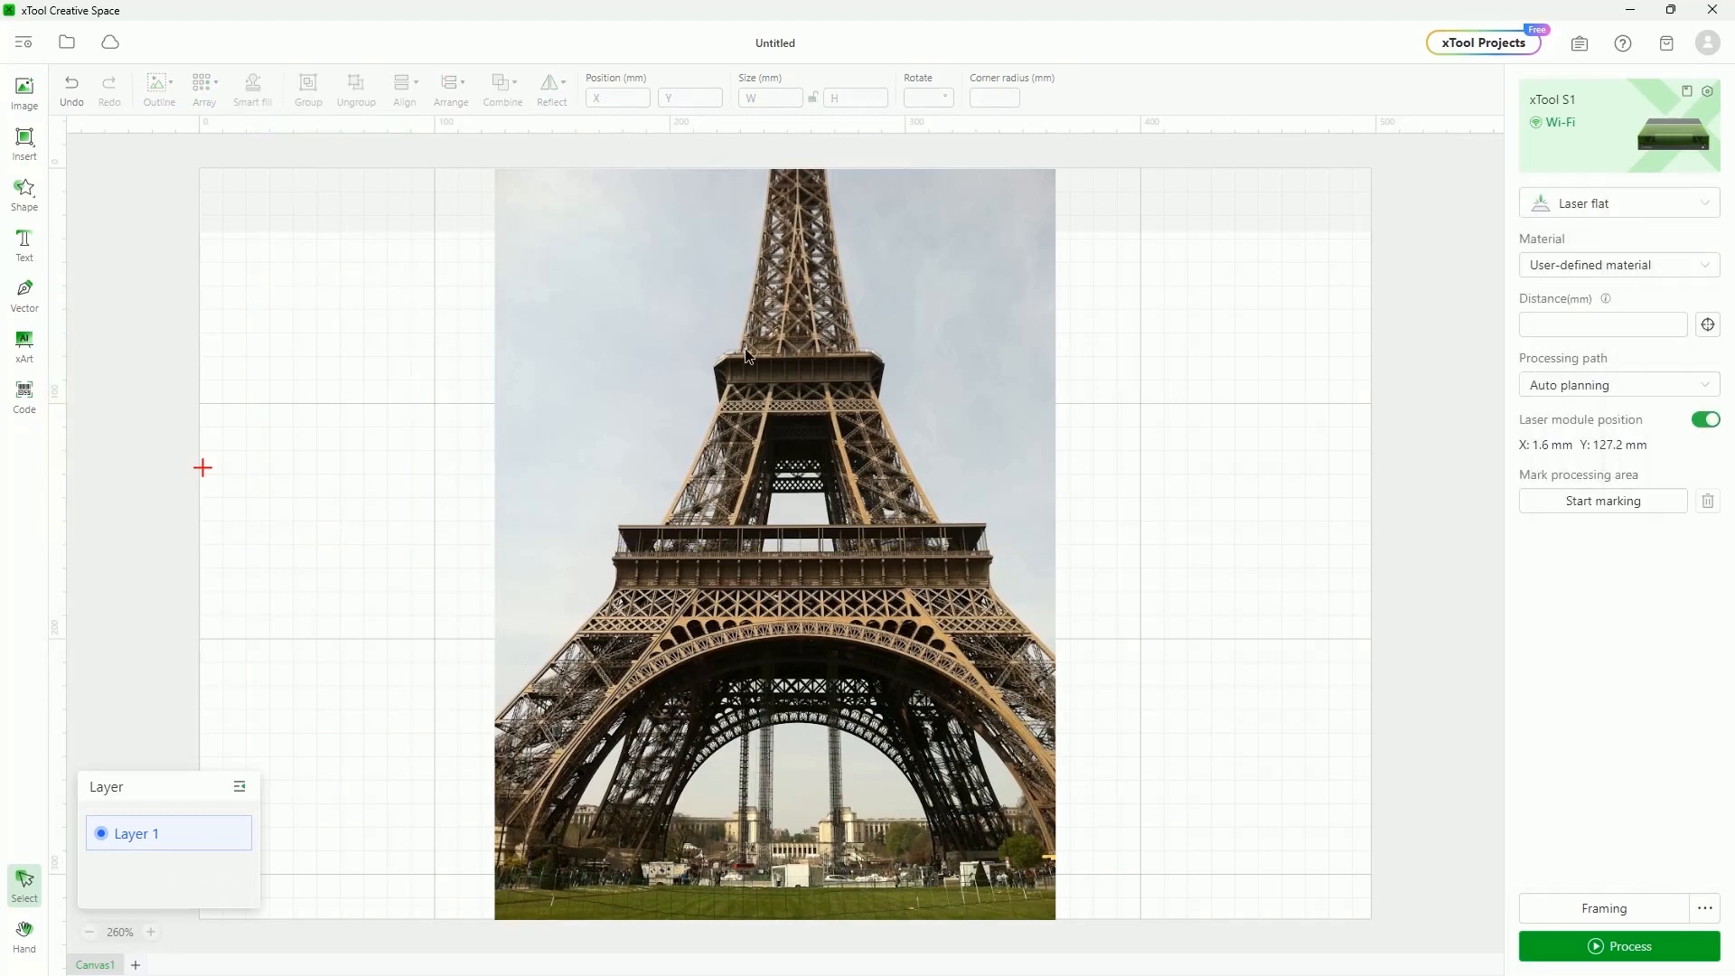
Shrink and reposition the Eiffel Tower photo to about 129.9 × 173.9 mm
left_click(744, 349)
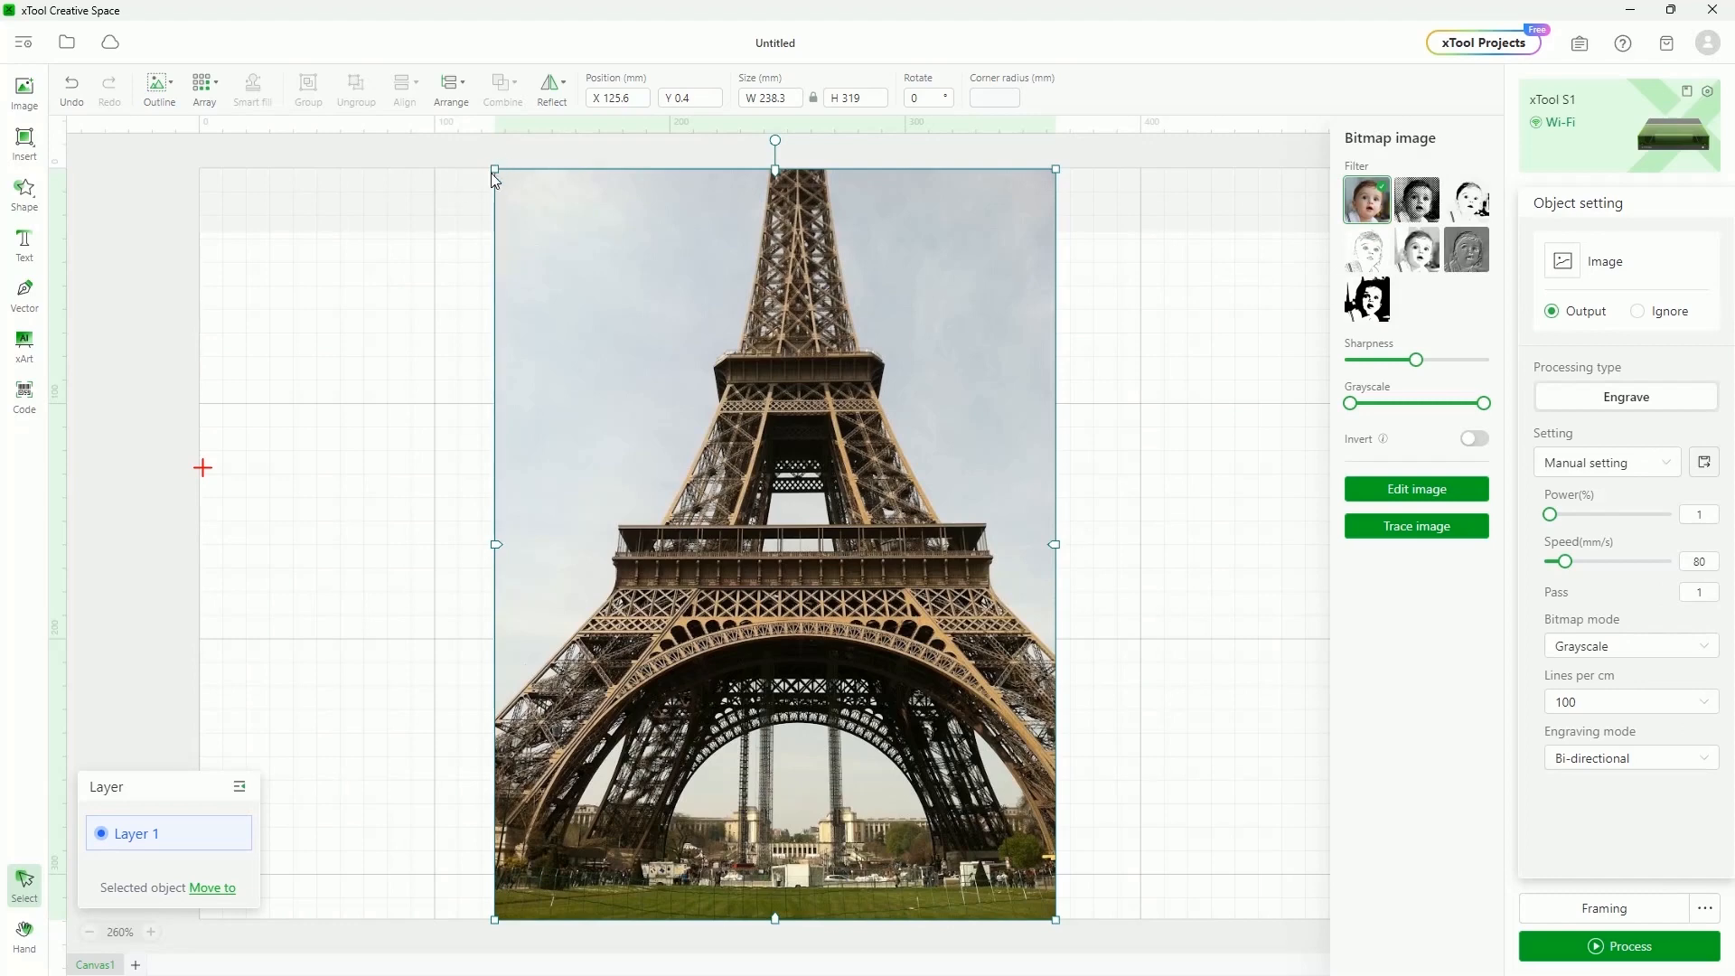
left_click_drag(495, 171, 779, 510)
left_click_drag(845, 609, 776, 462)
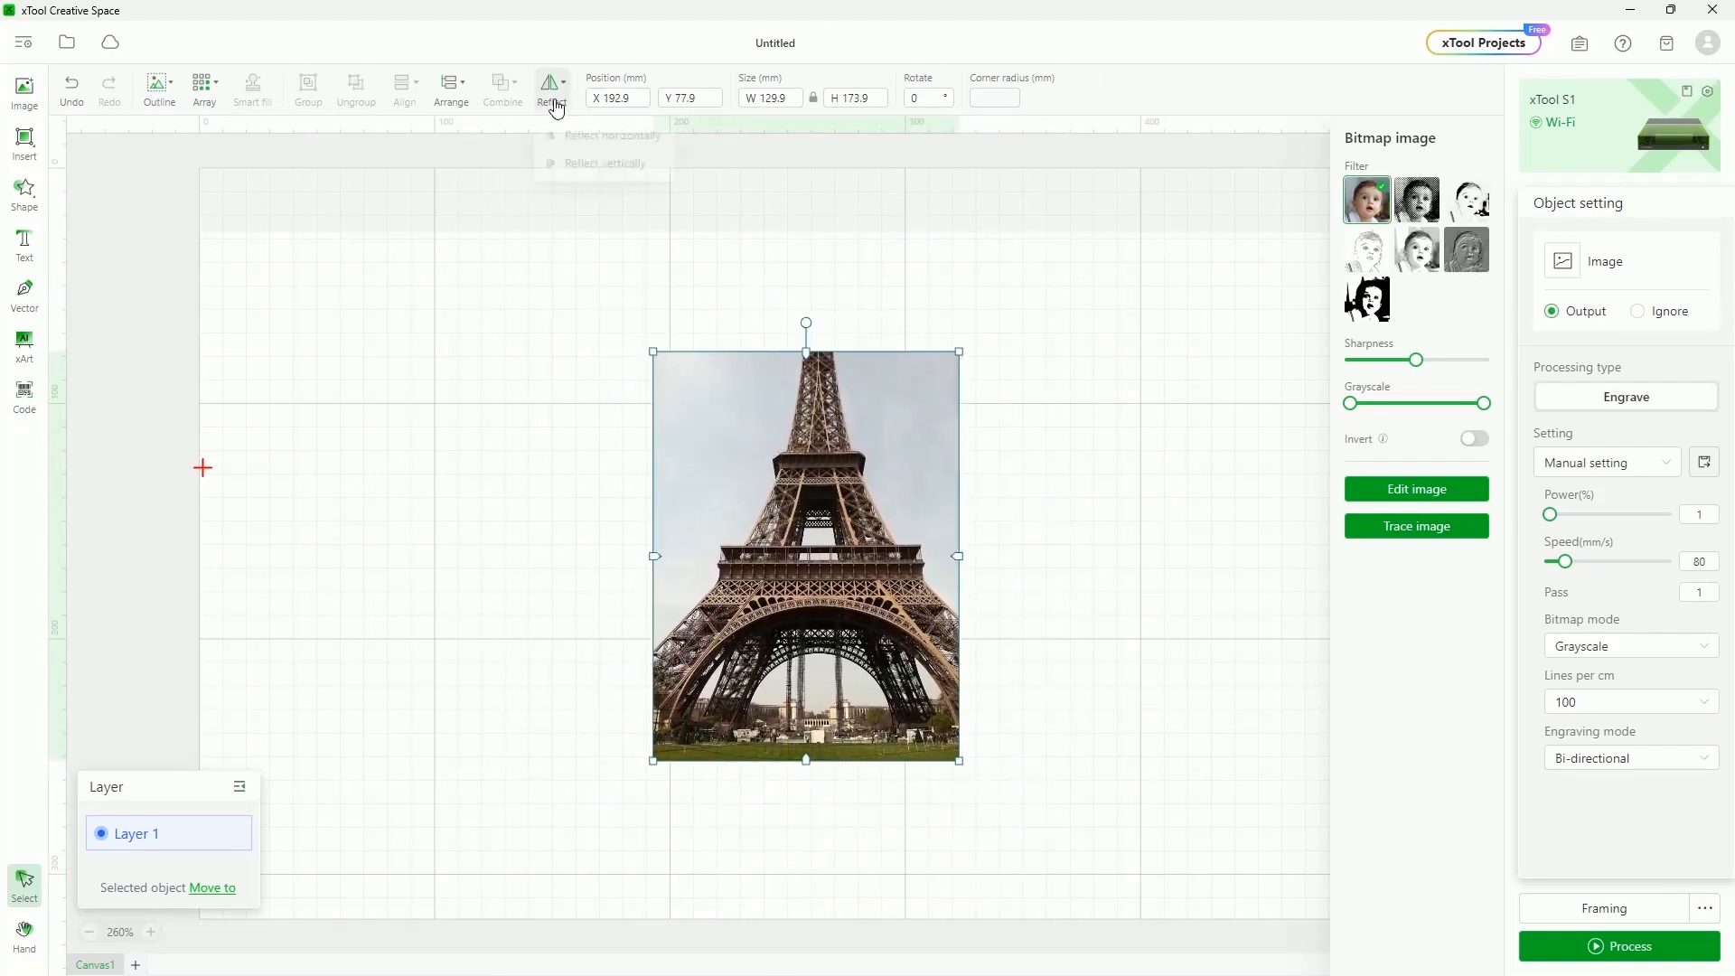
left_click_drag(859, 531, 839, 518)
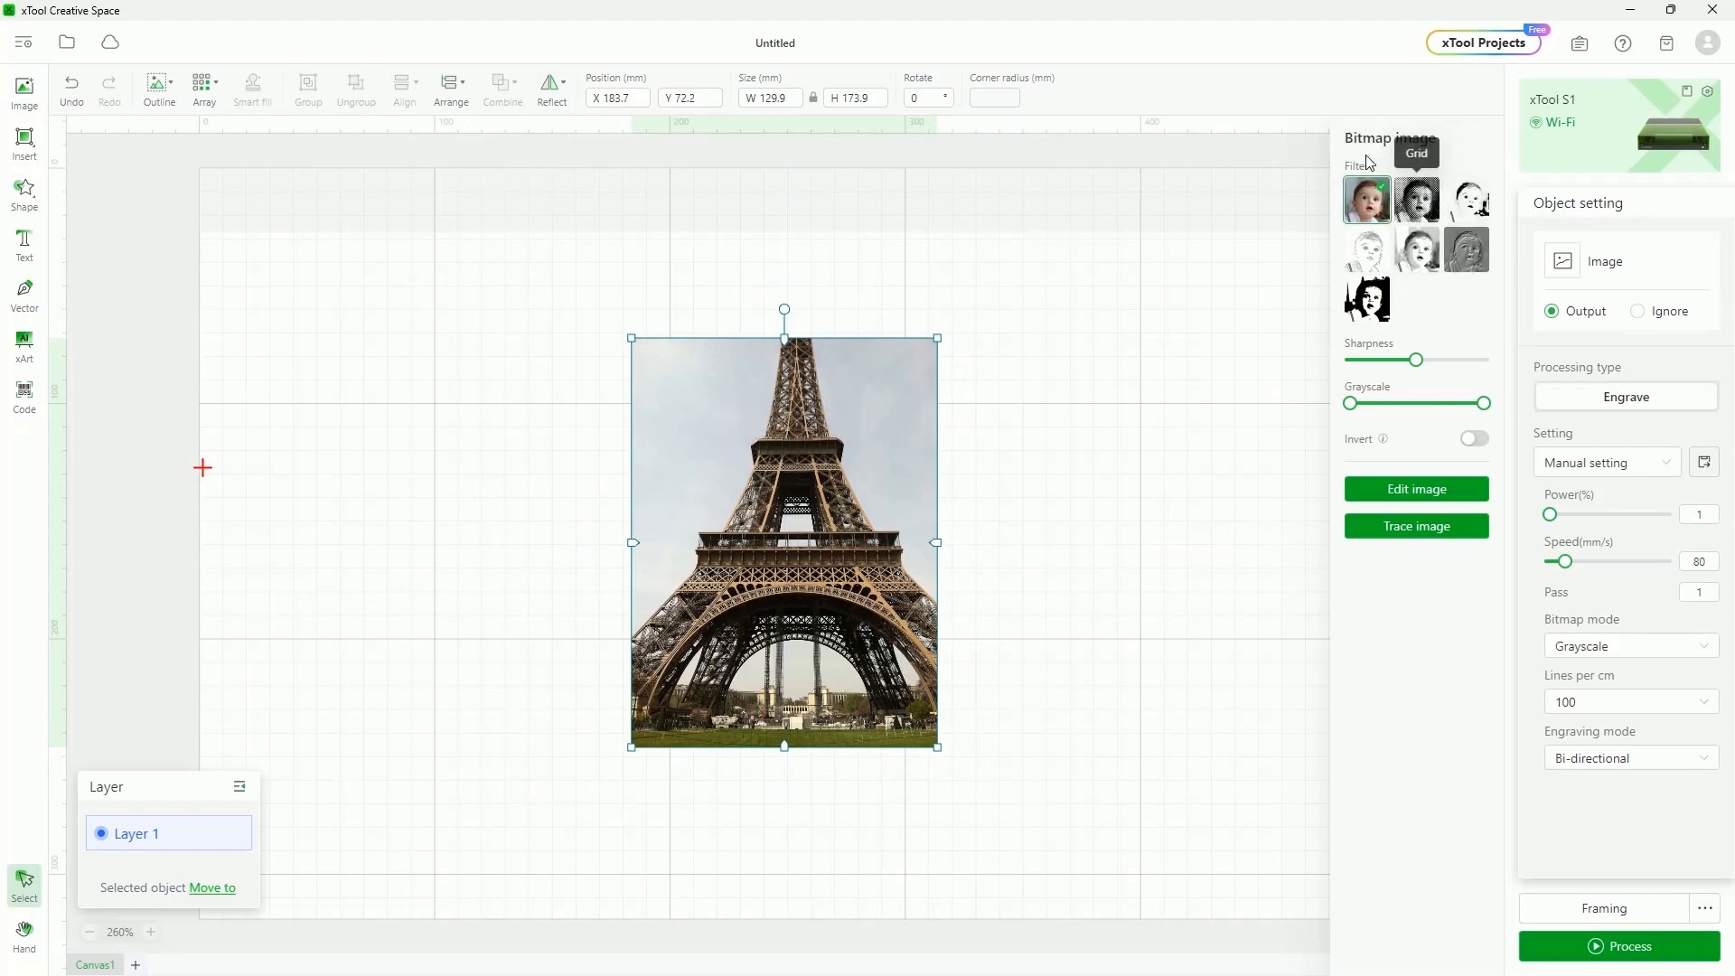
Preview the Grid, Sketch, Comic 1 and Comic 2 filters on the tower photo
left_click(1417, 201)
scroll(690, 491, "up", 3)
scroll(691, 492, "down", 2)
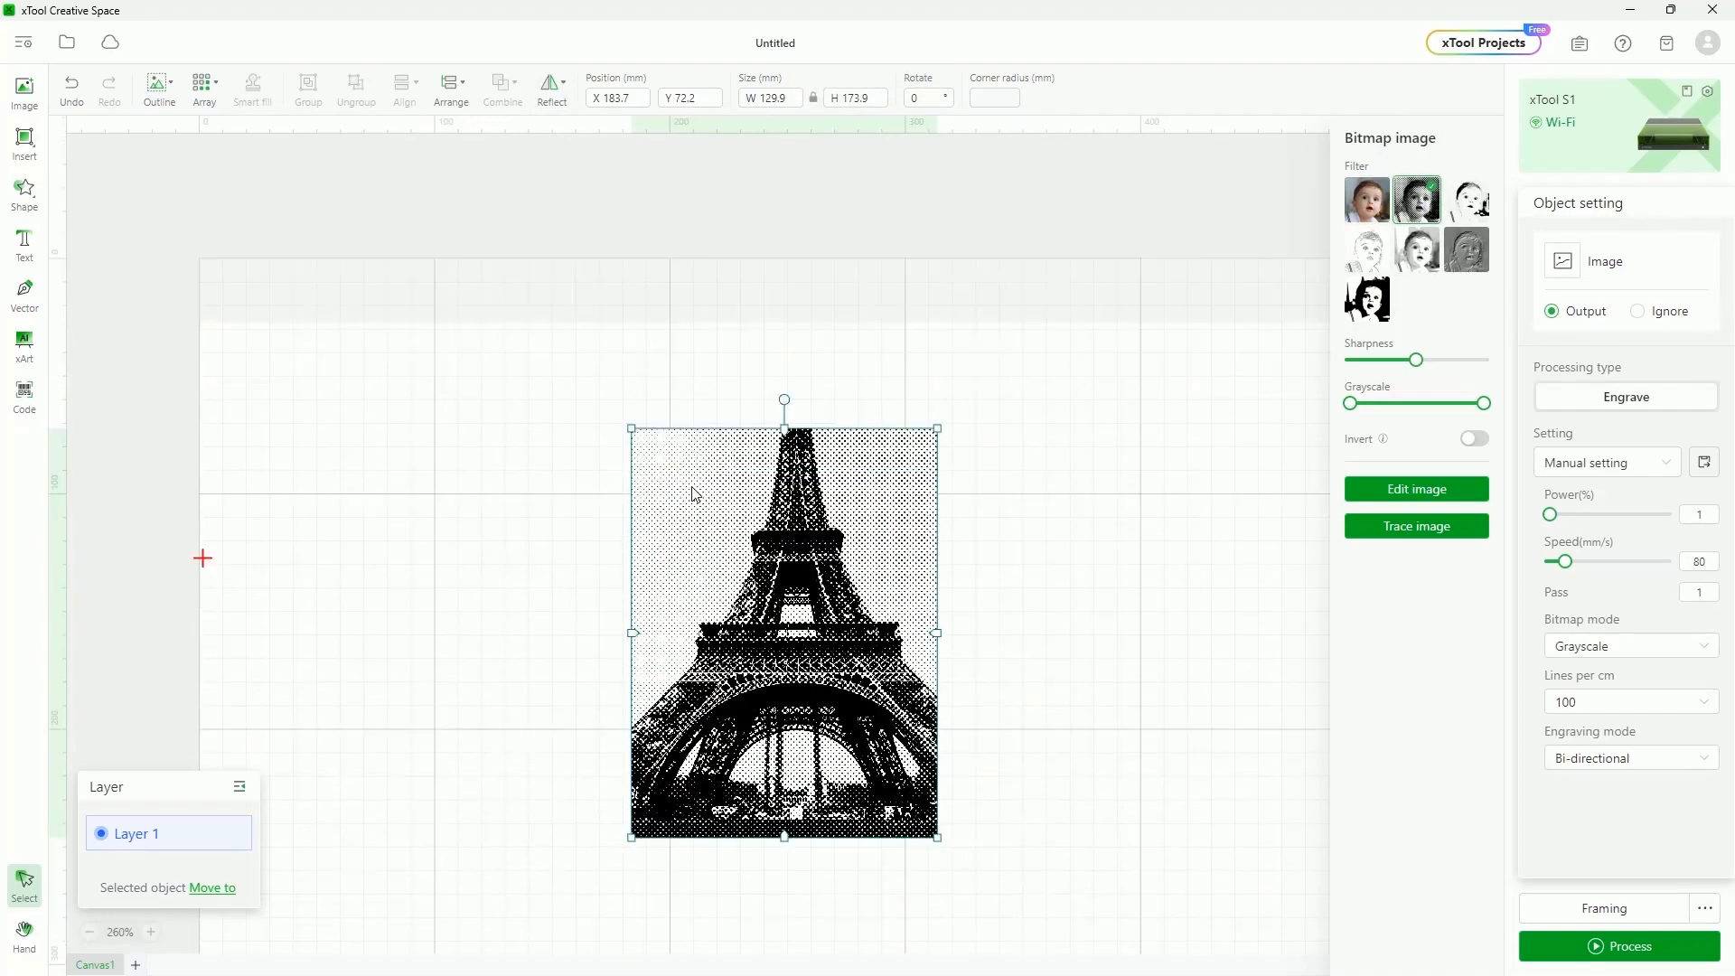
scroll(751, 552, "up", 5)
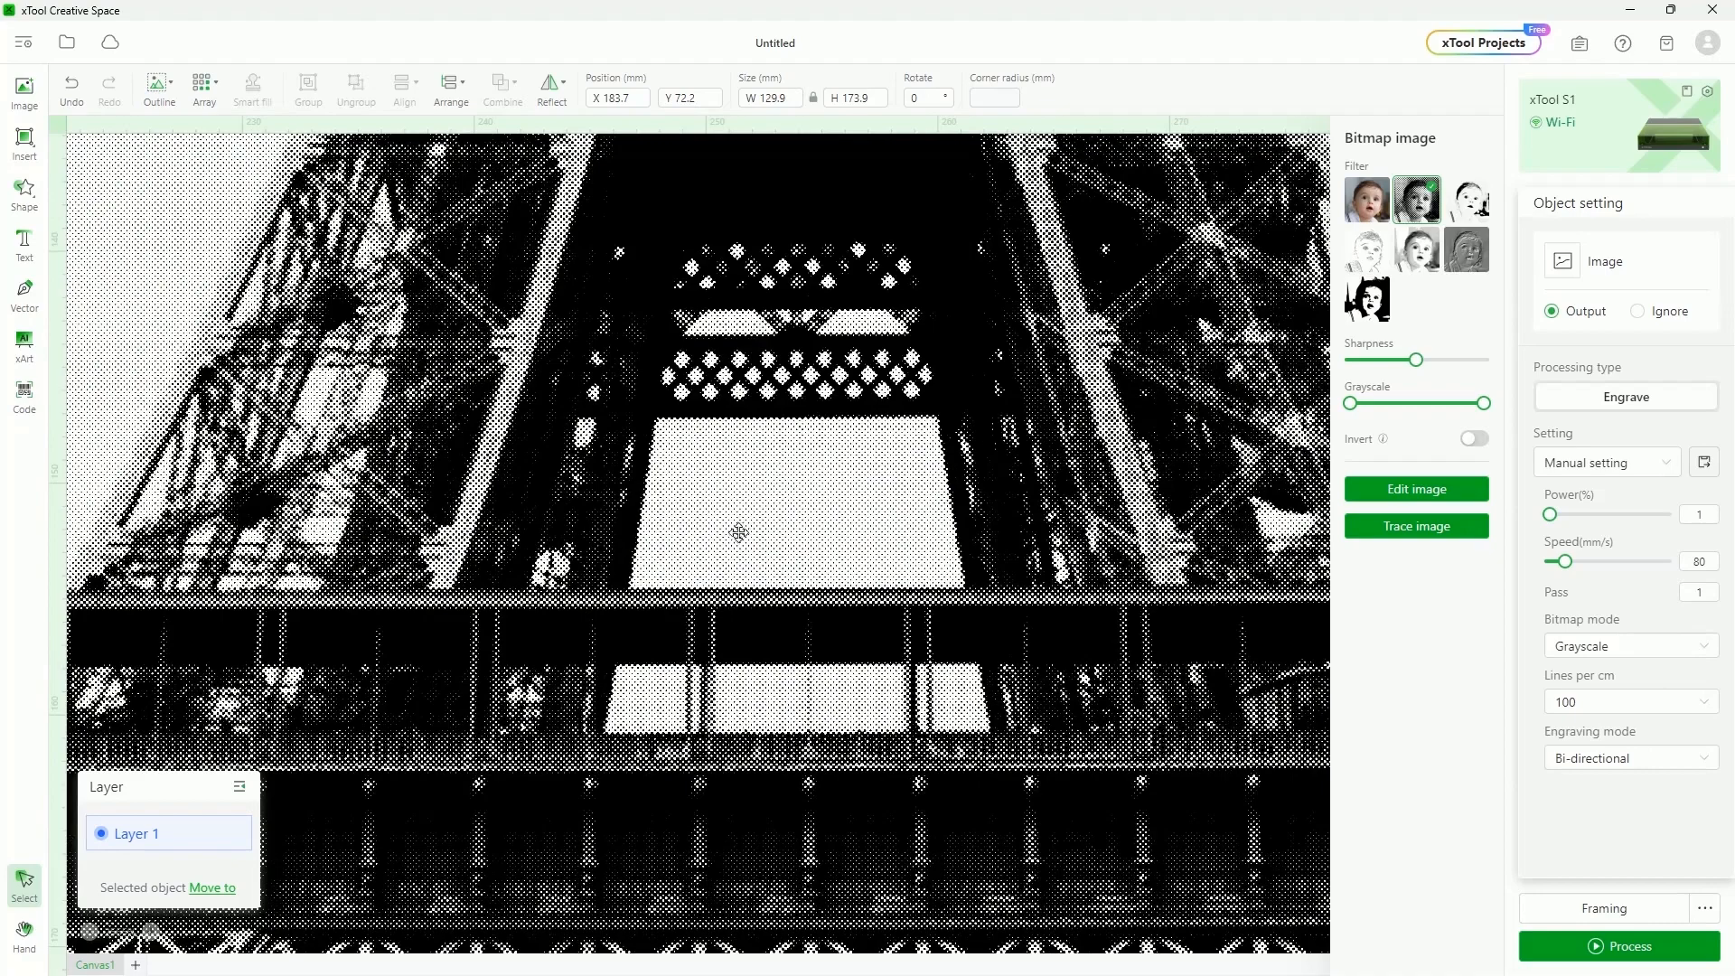
scroll(805, 492, "up", 2)
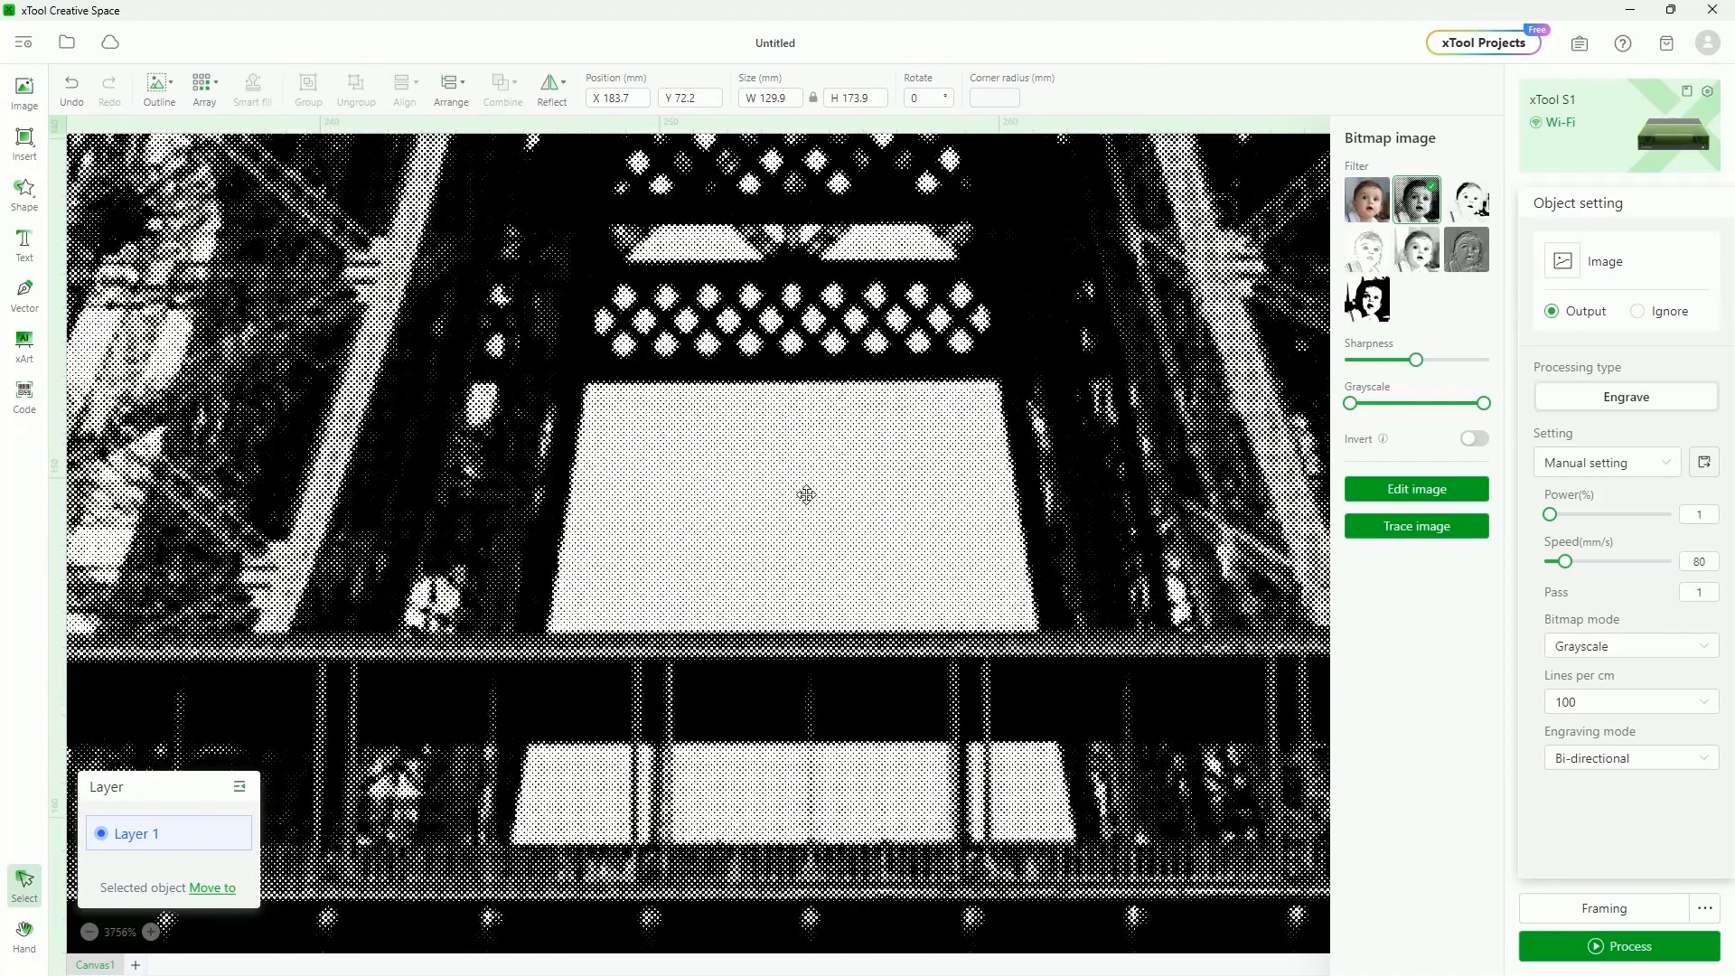
scroll(805, 494, "down", 6)
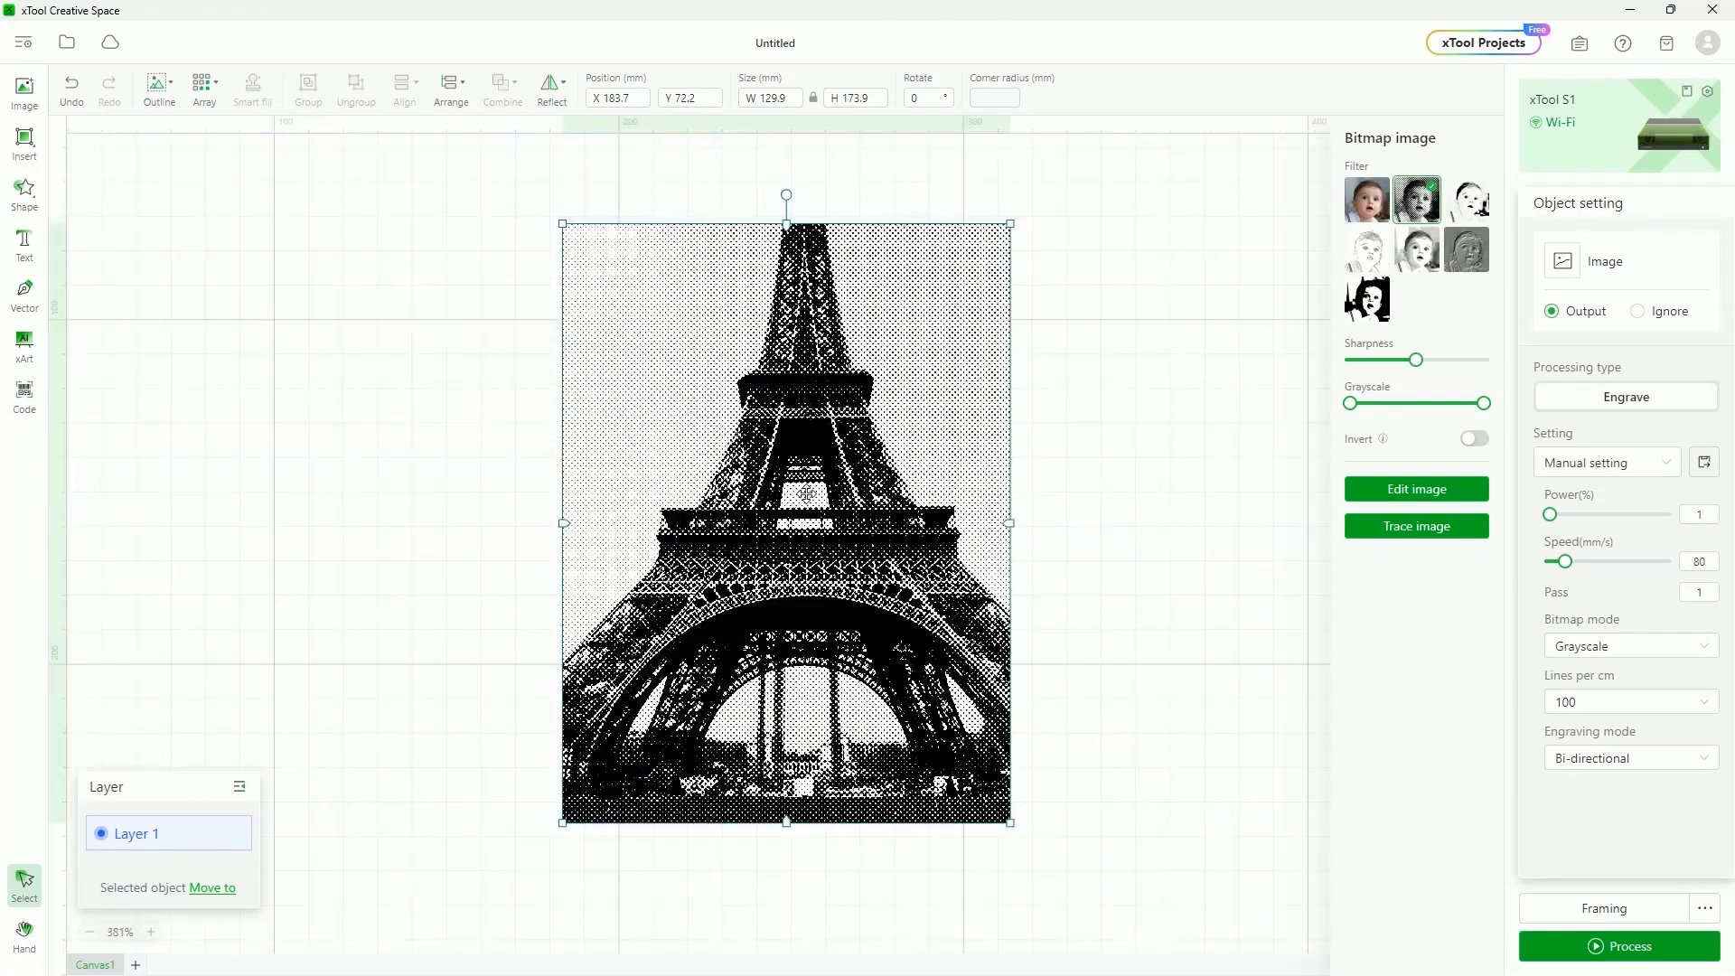
left_click(1466, 201)
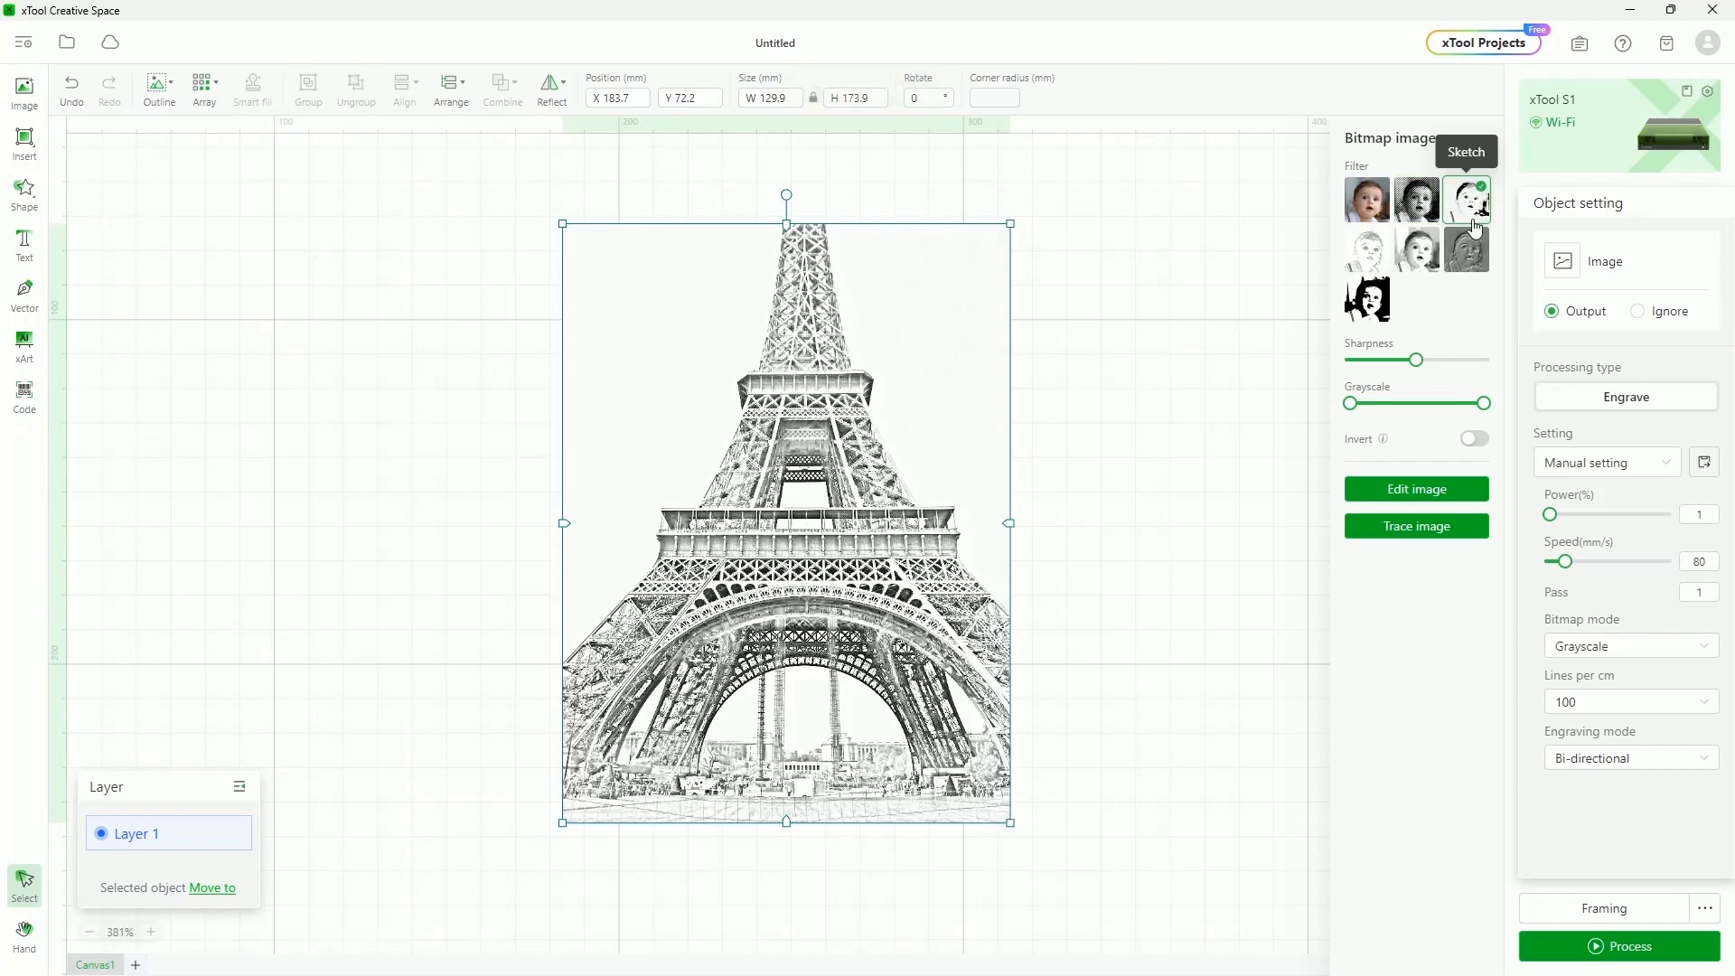
left_click(1355, 259)
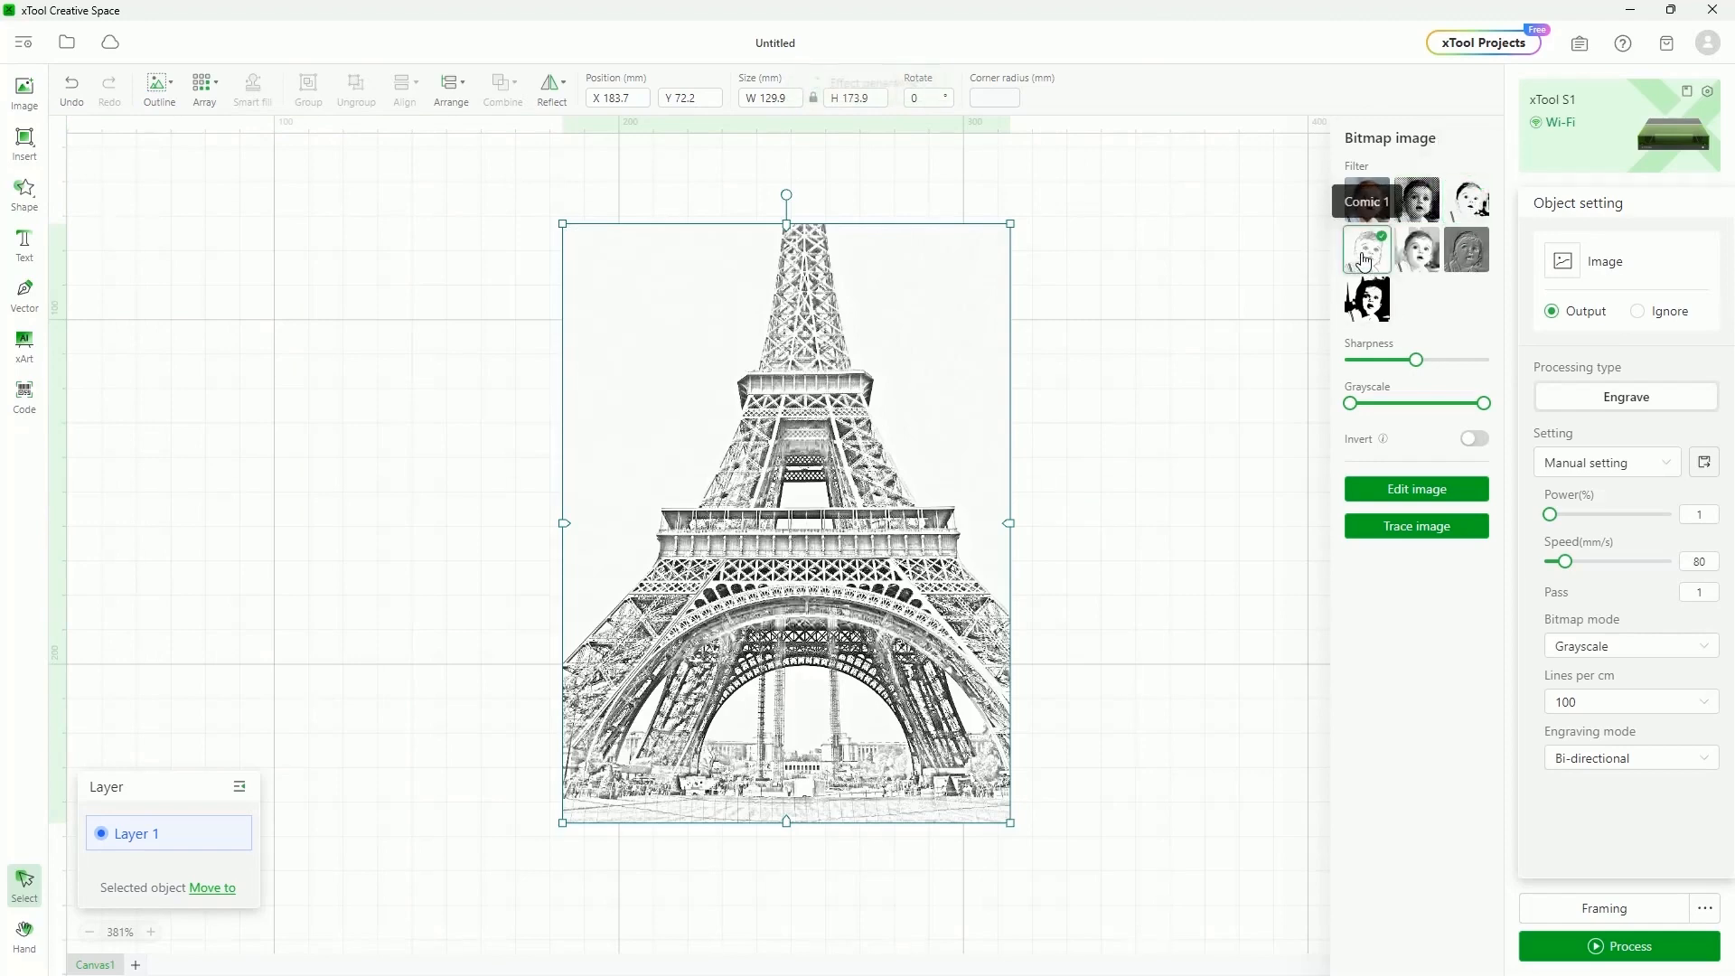
left_click(1427, 269)
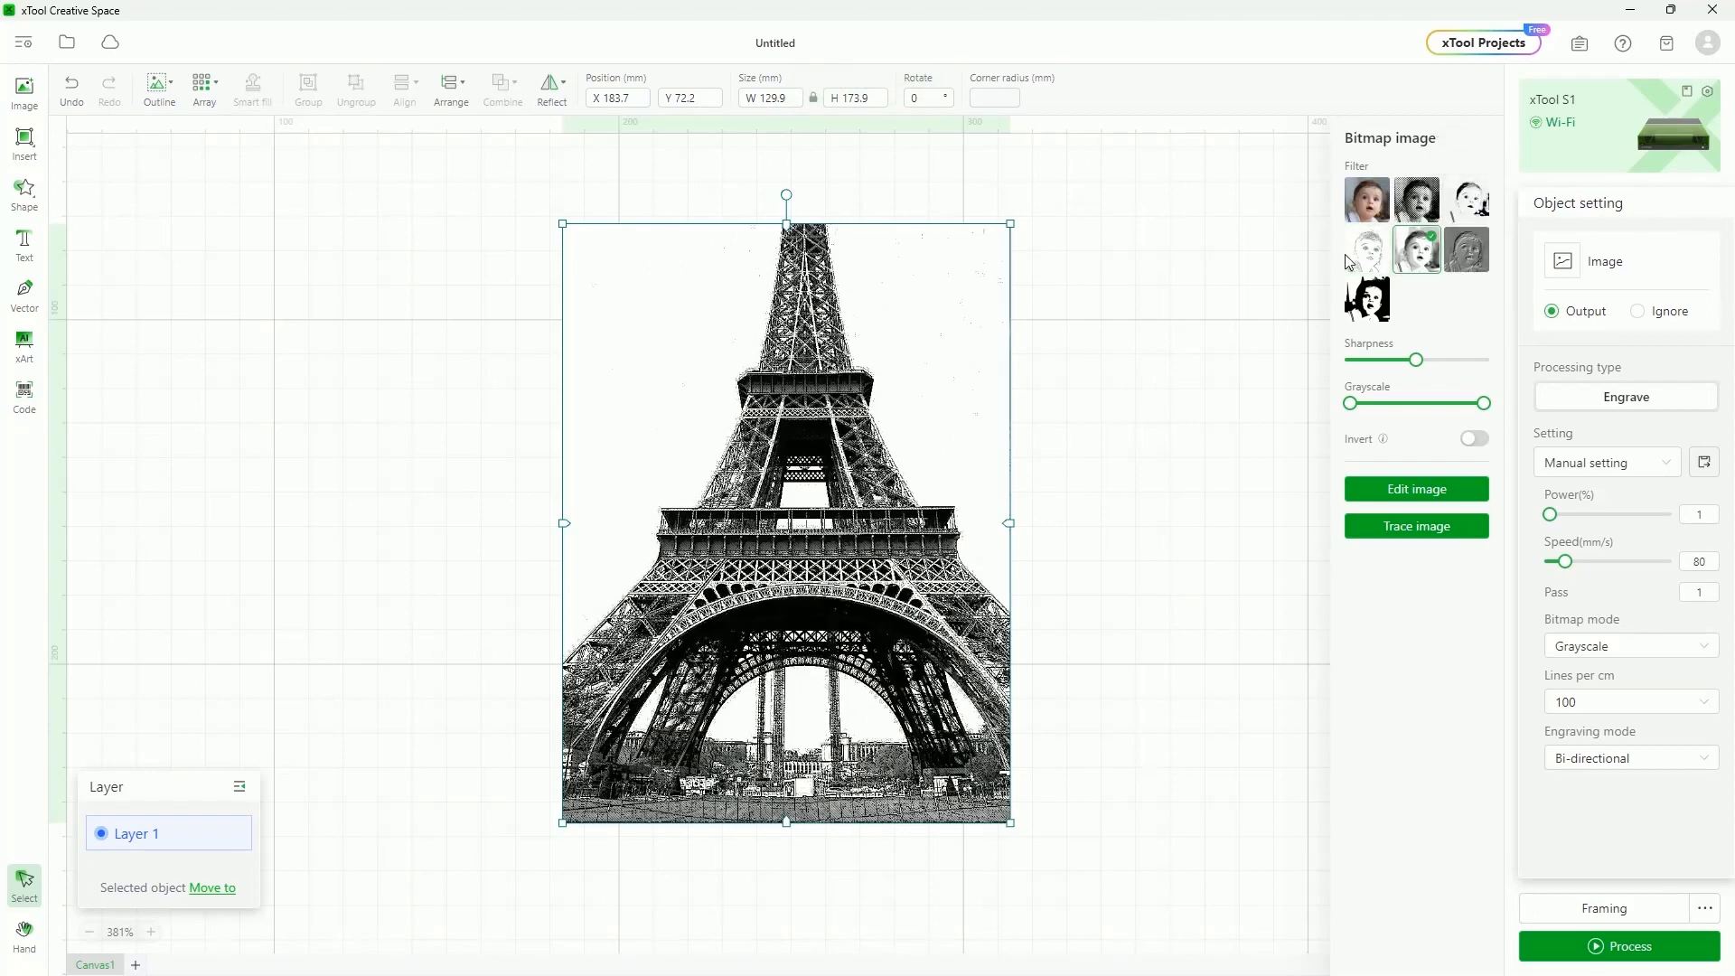
Compare the emboss, Black-and-white and halftone filters, finally settling on Comic 2
left_click(1465, 252)
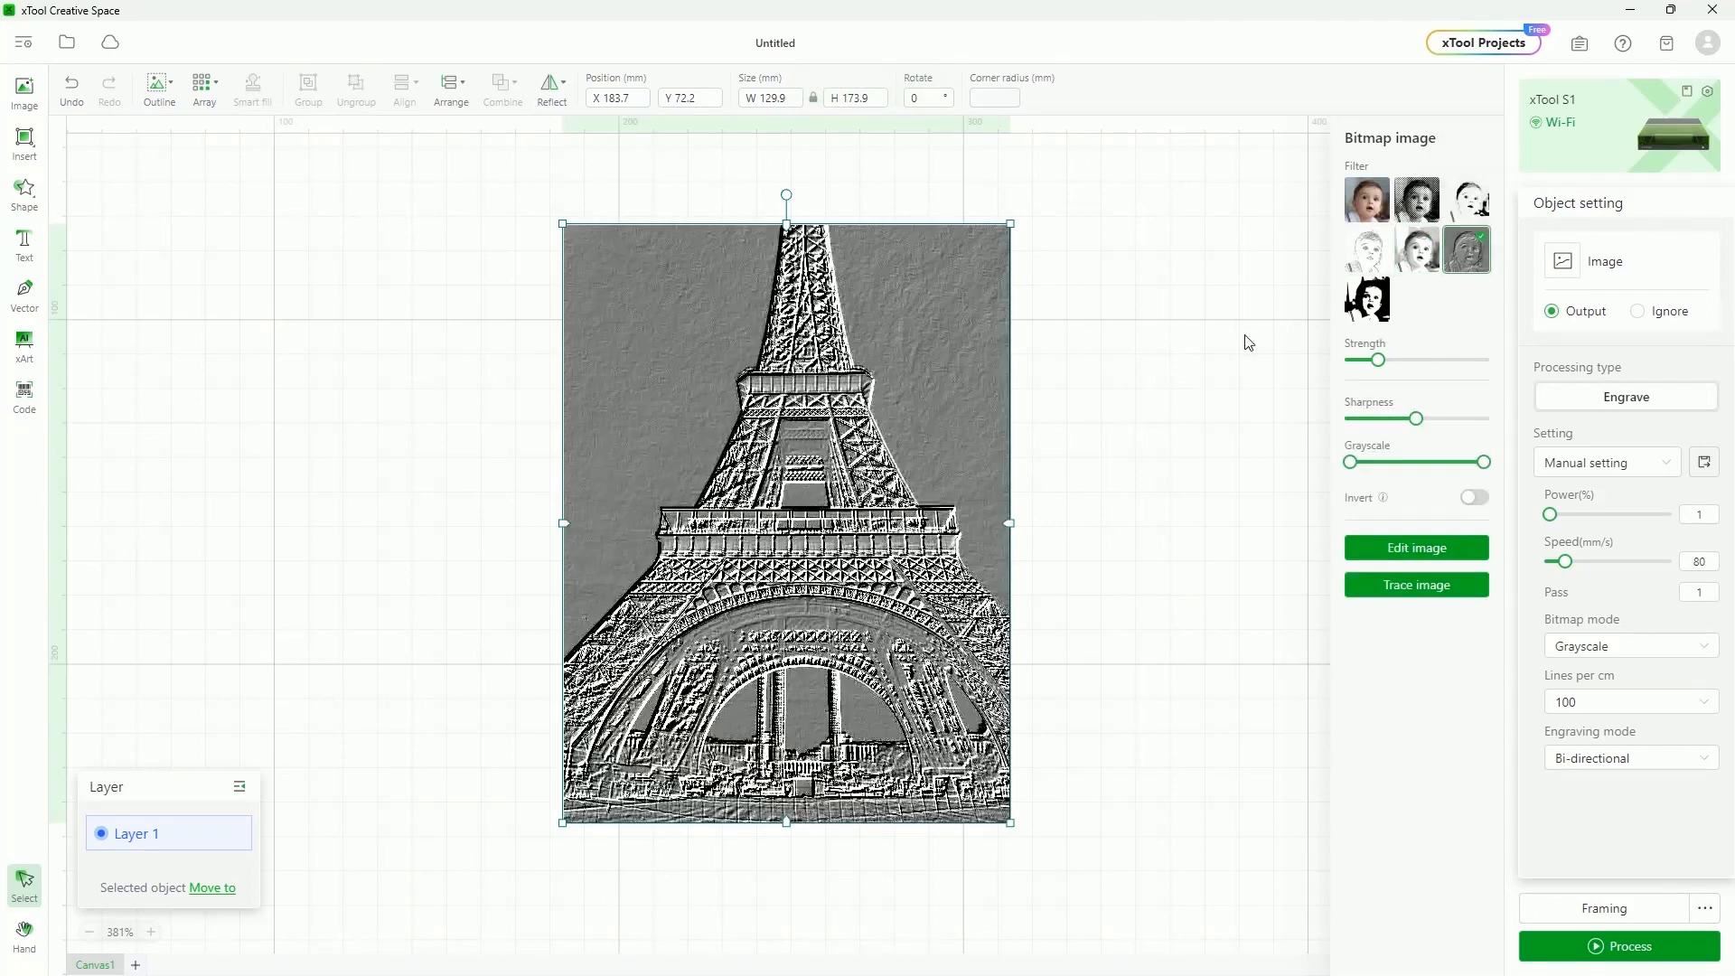
left_click(1384, 294)
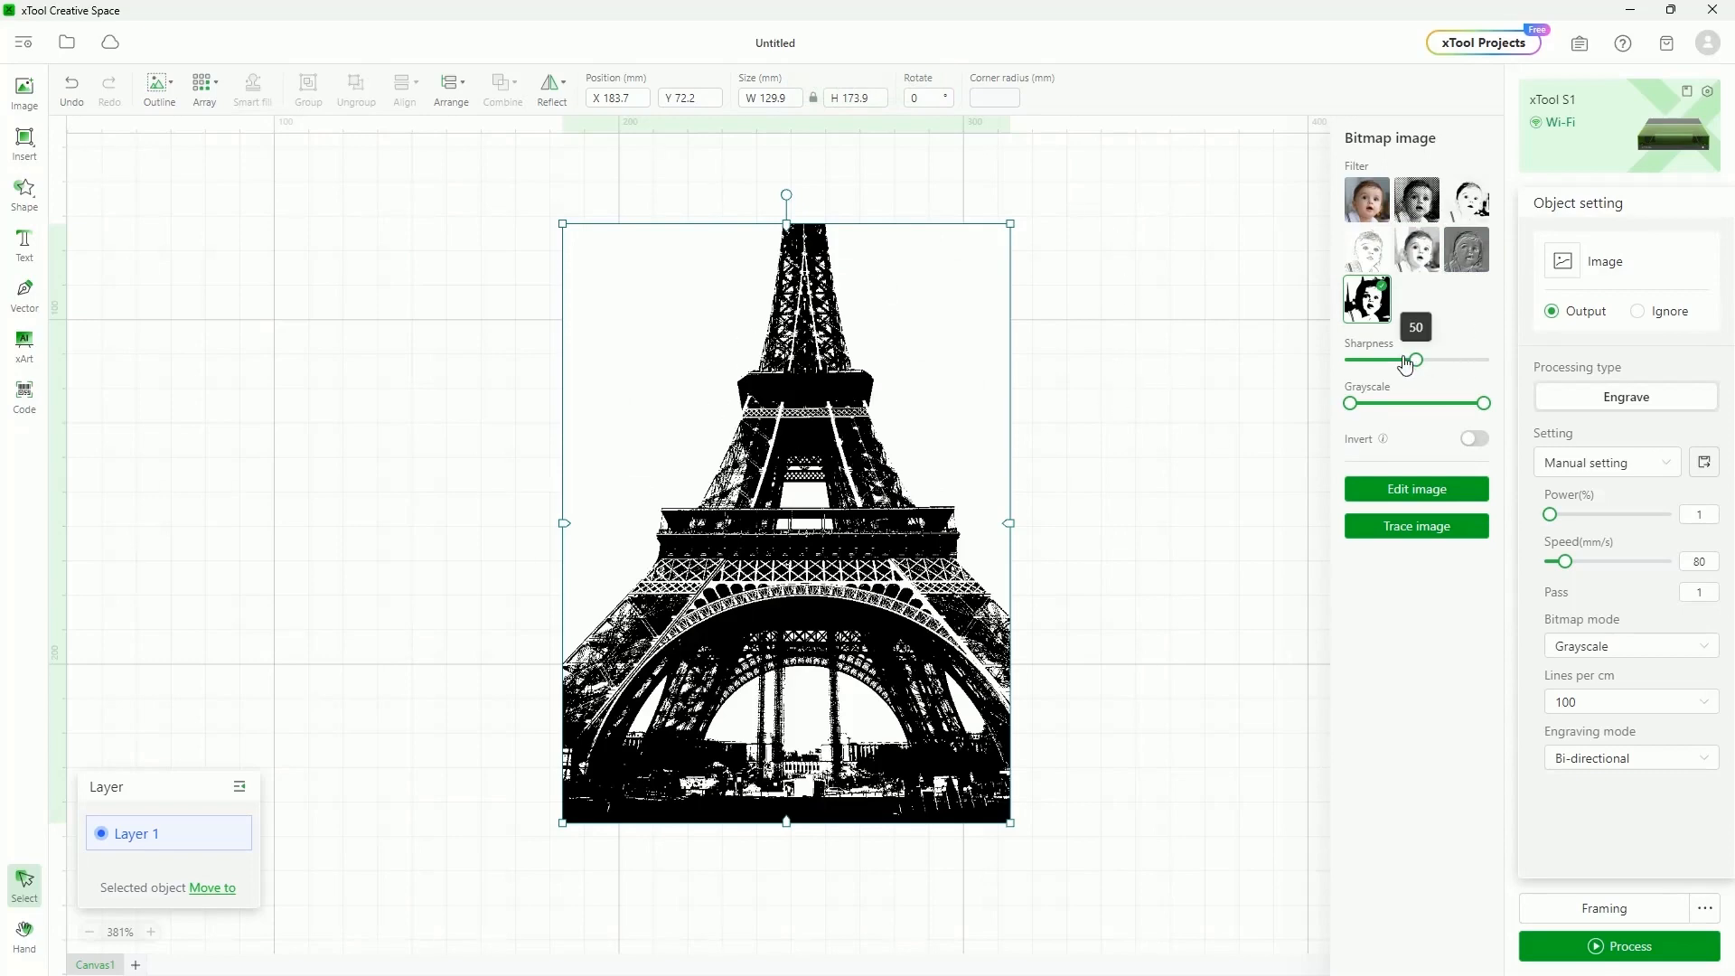
left_click(1417, 249)
left_click(1369, 256)
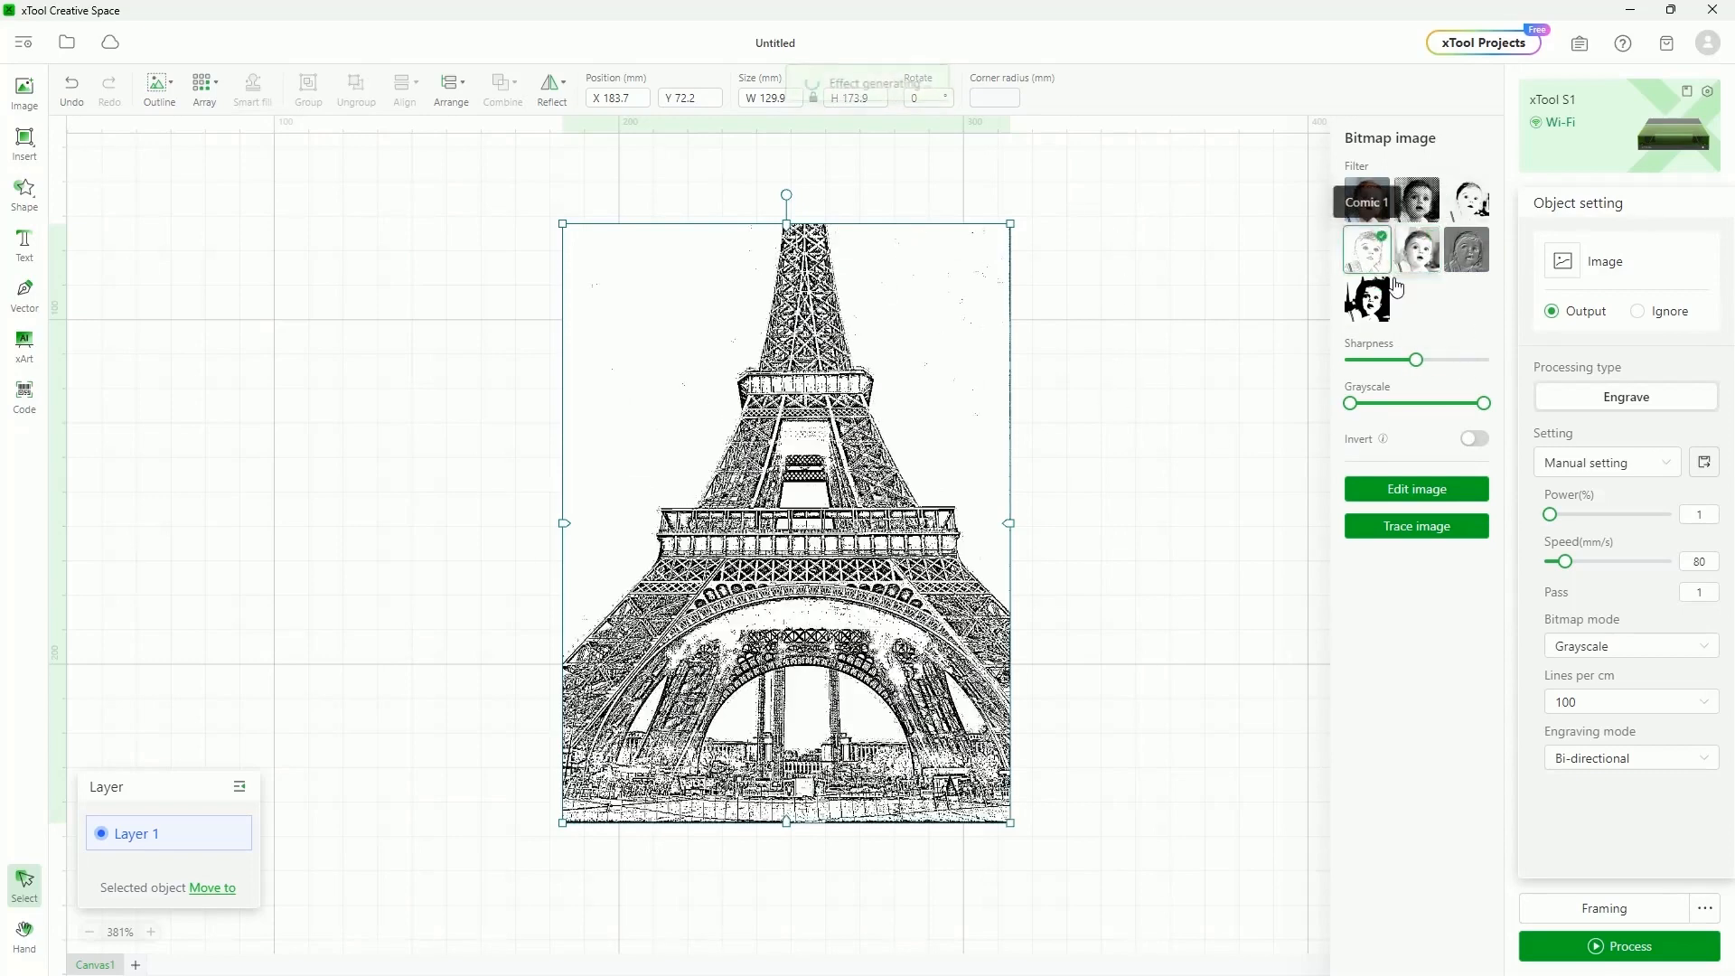
left_click(1415, 197)
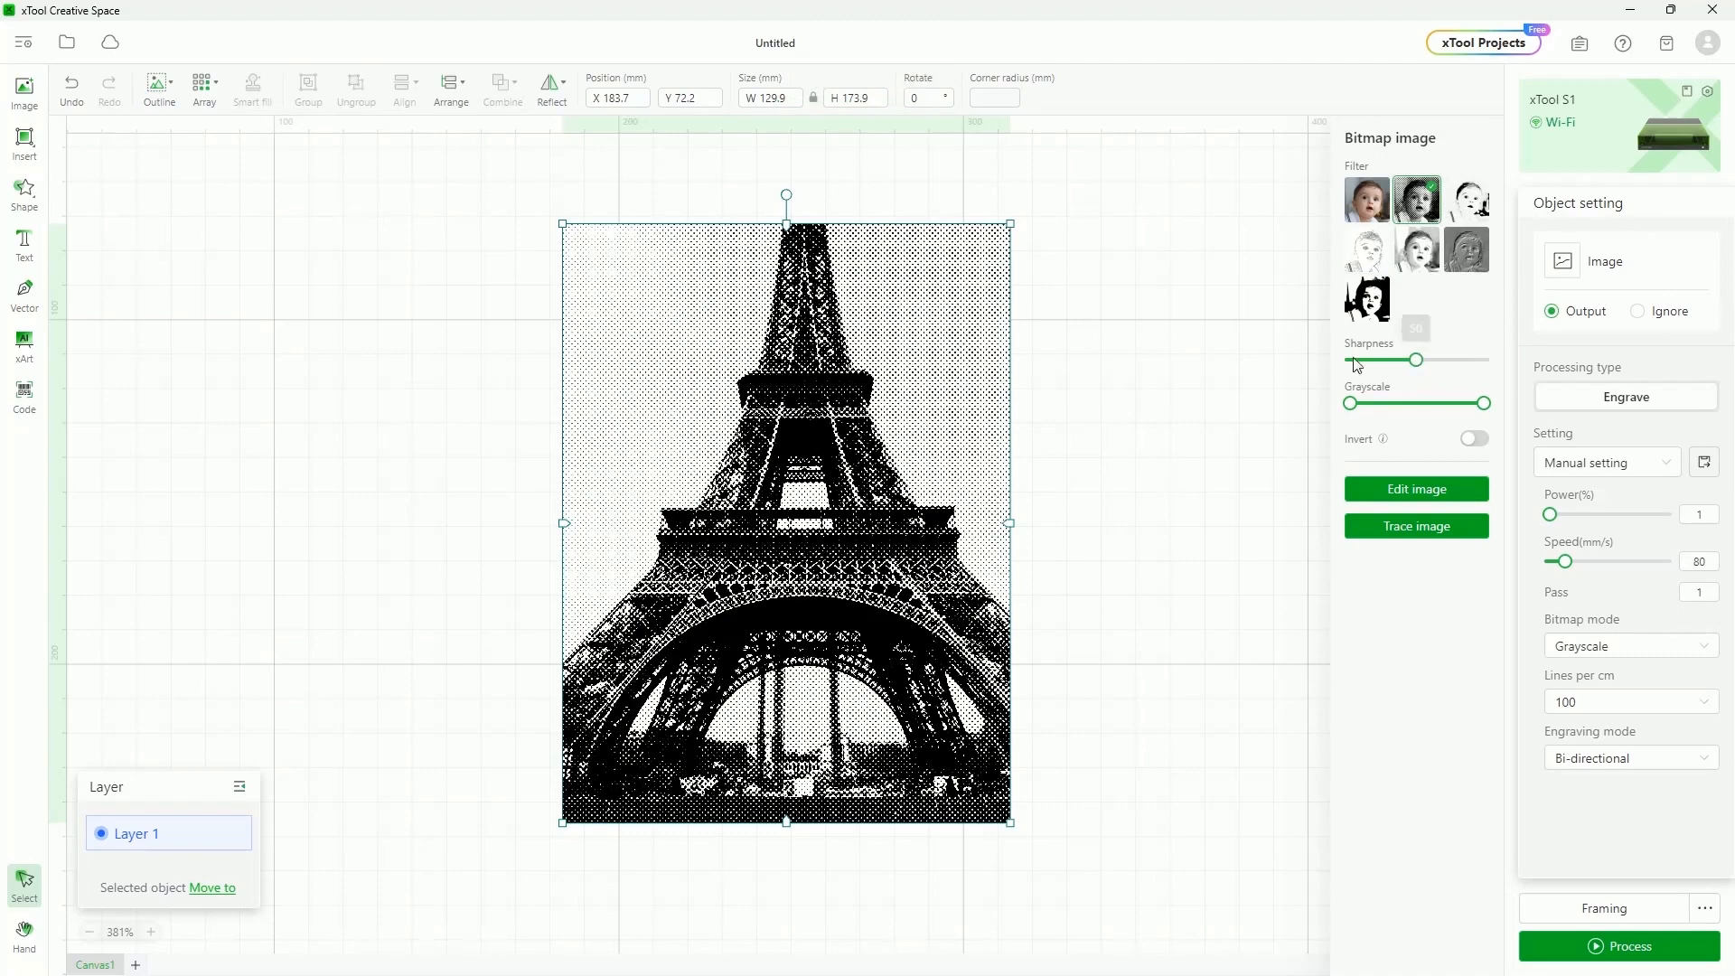
left_click(1418, 251)
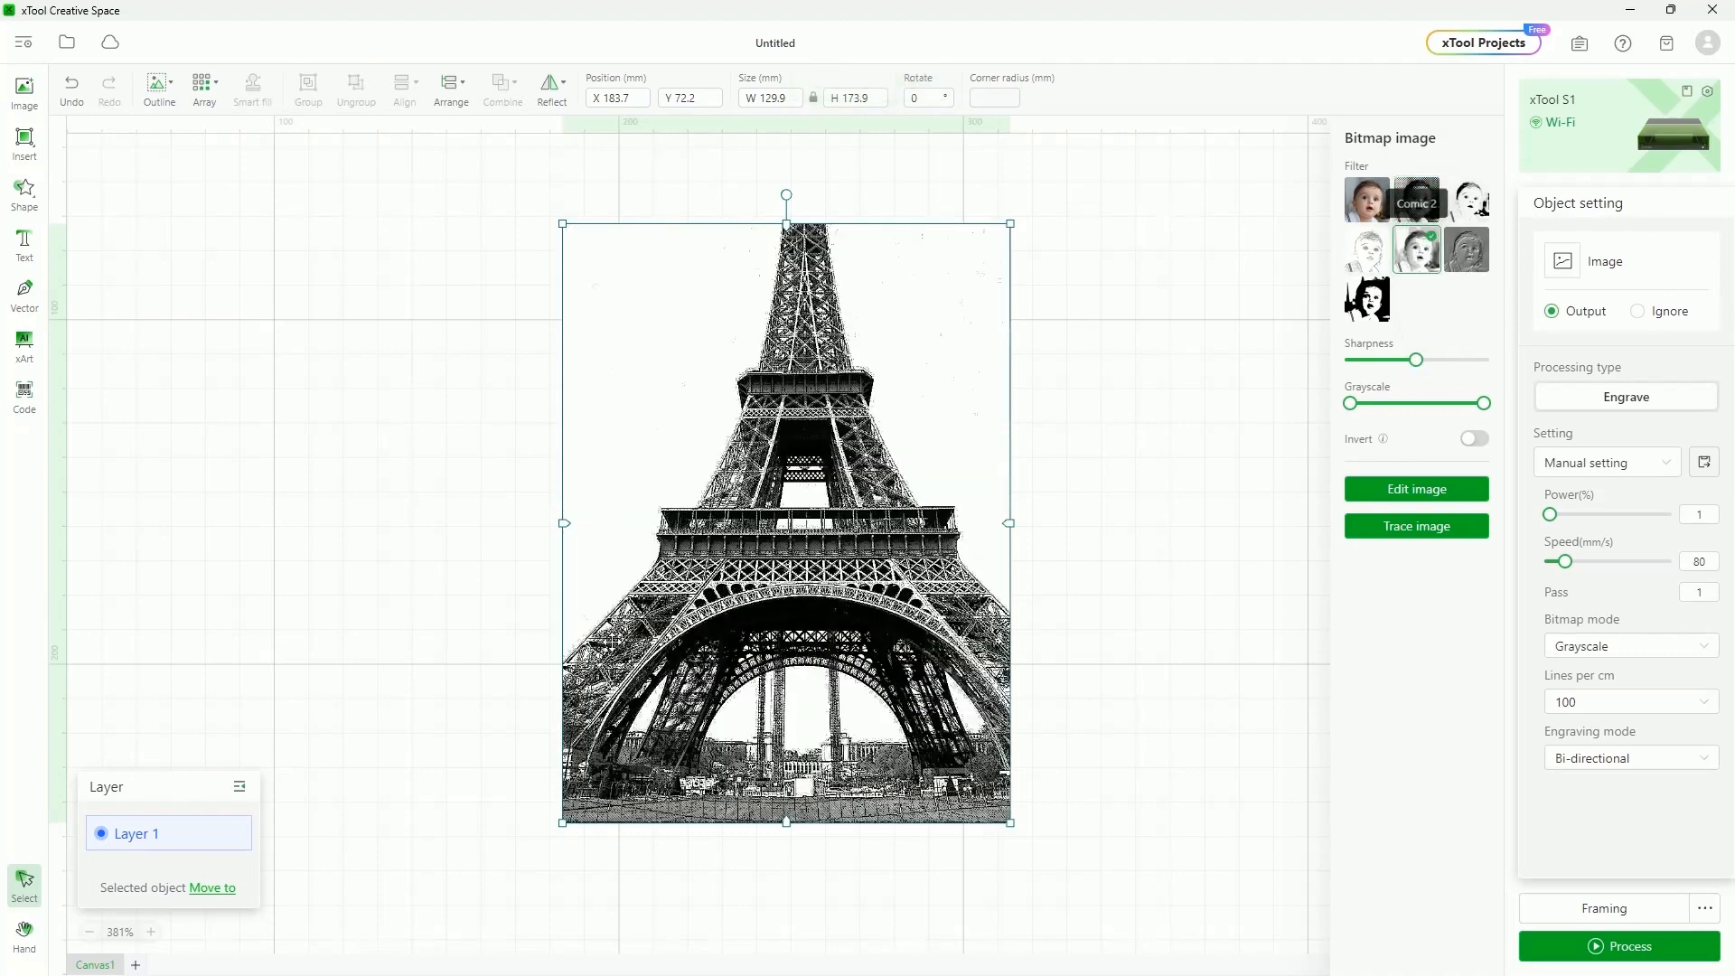
scroll(826, 556, "down", 3)
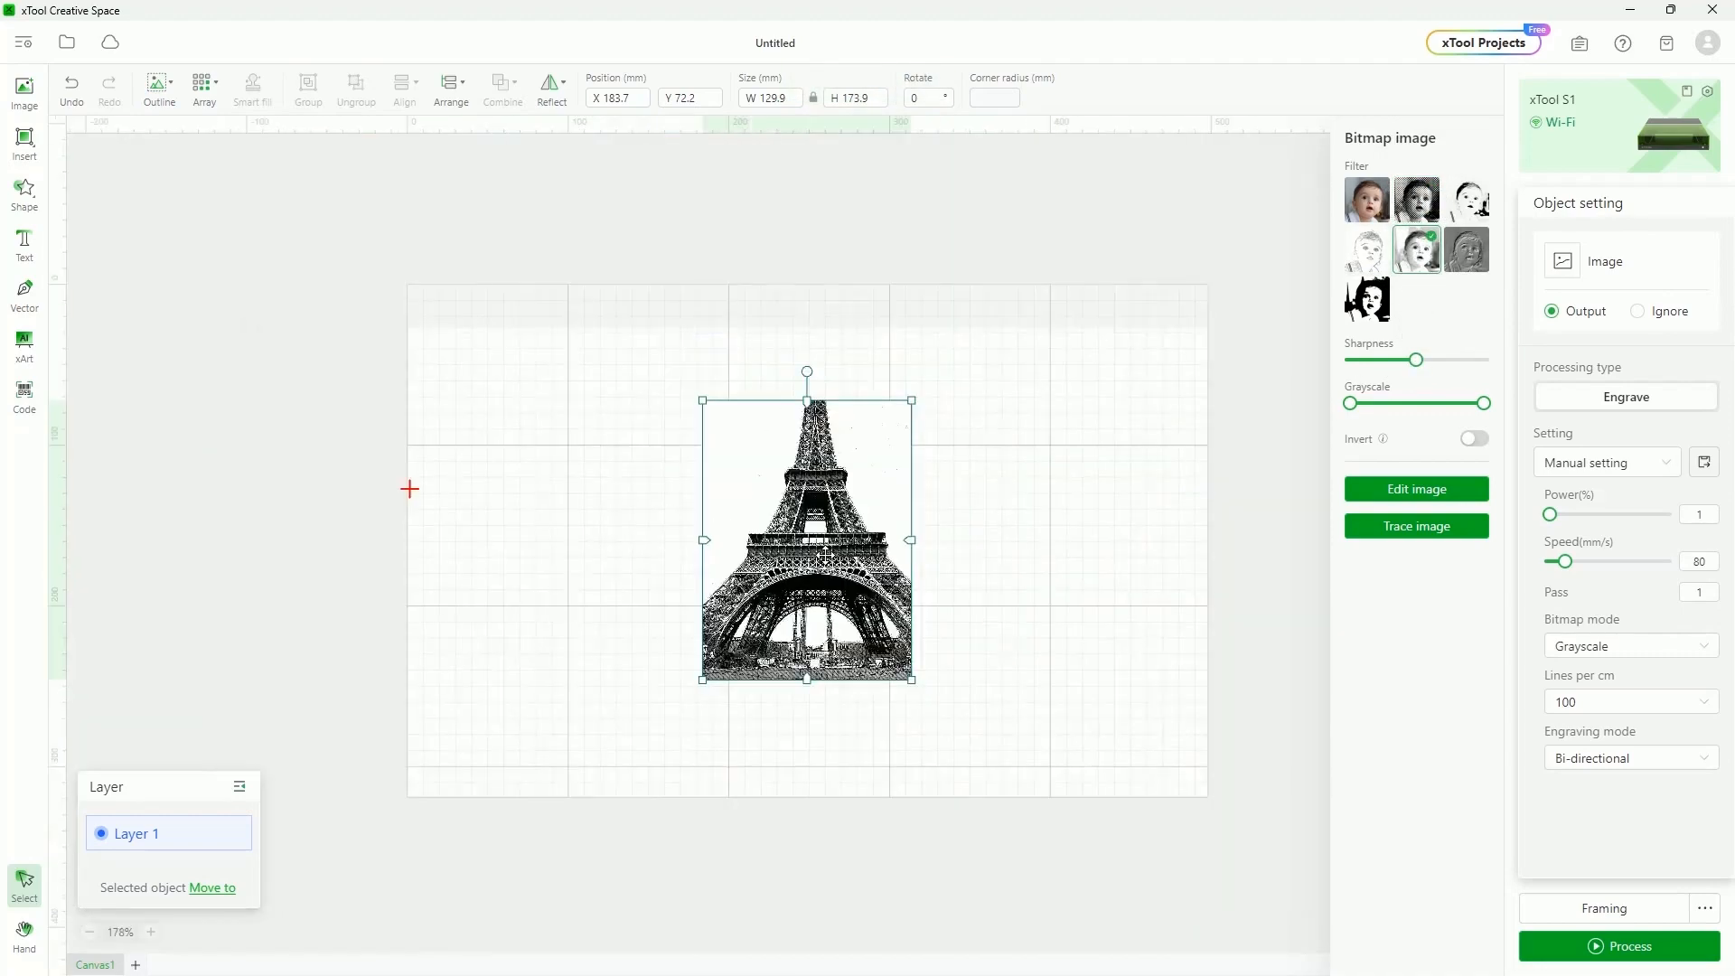
Lower Sharpness to 46, then test both Grayscale thumbs and return them to the full range
scroll(826, 555, "up", 7)
left_click_drag(1416, 359, 1444, 365)
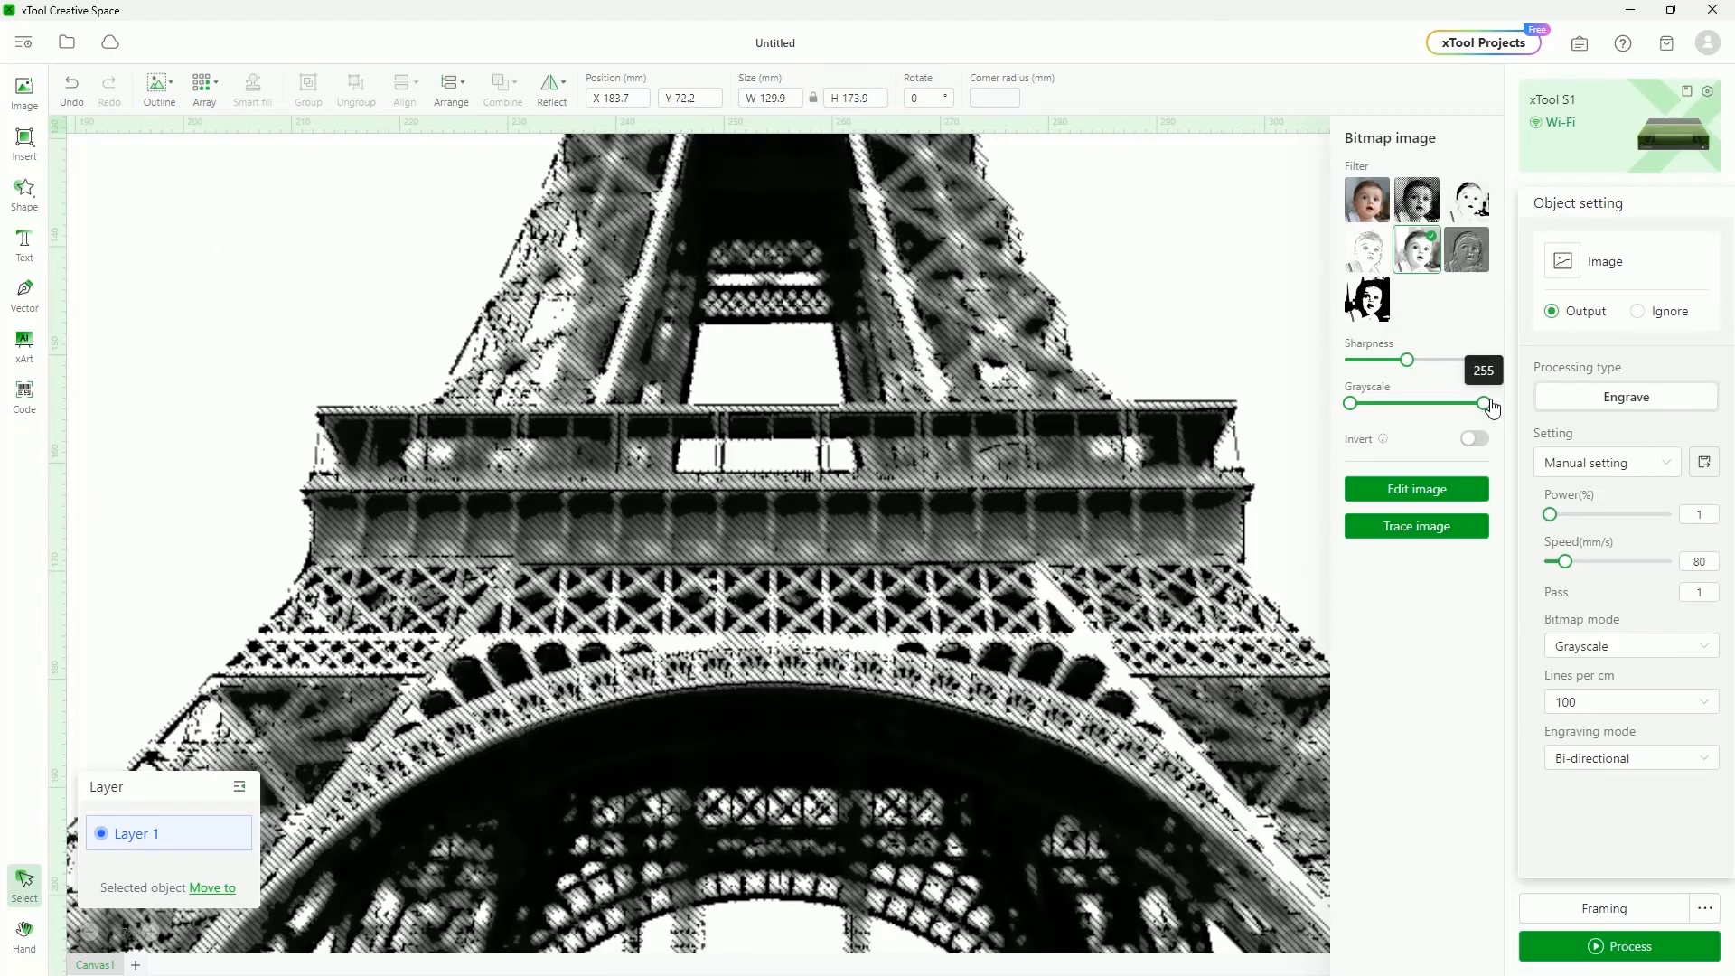
left_click_drag(1485, 407, 1427, 411)
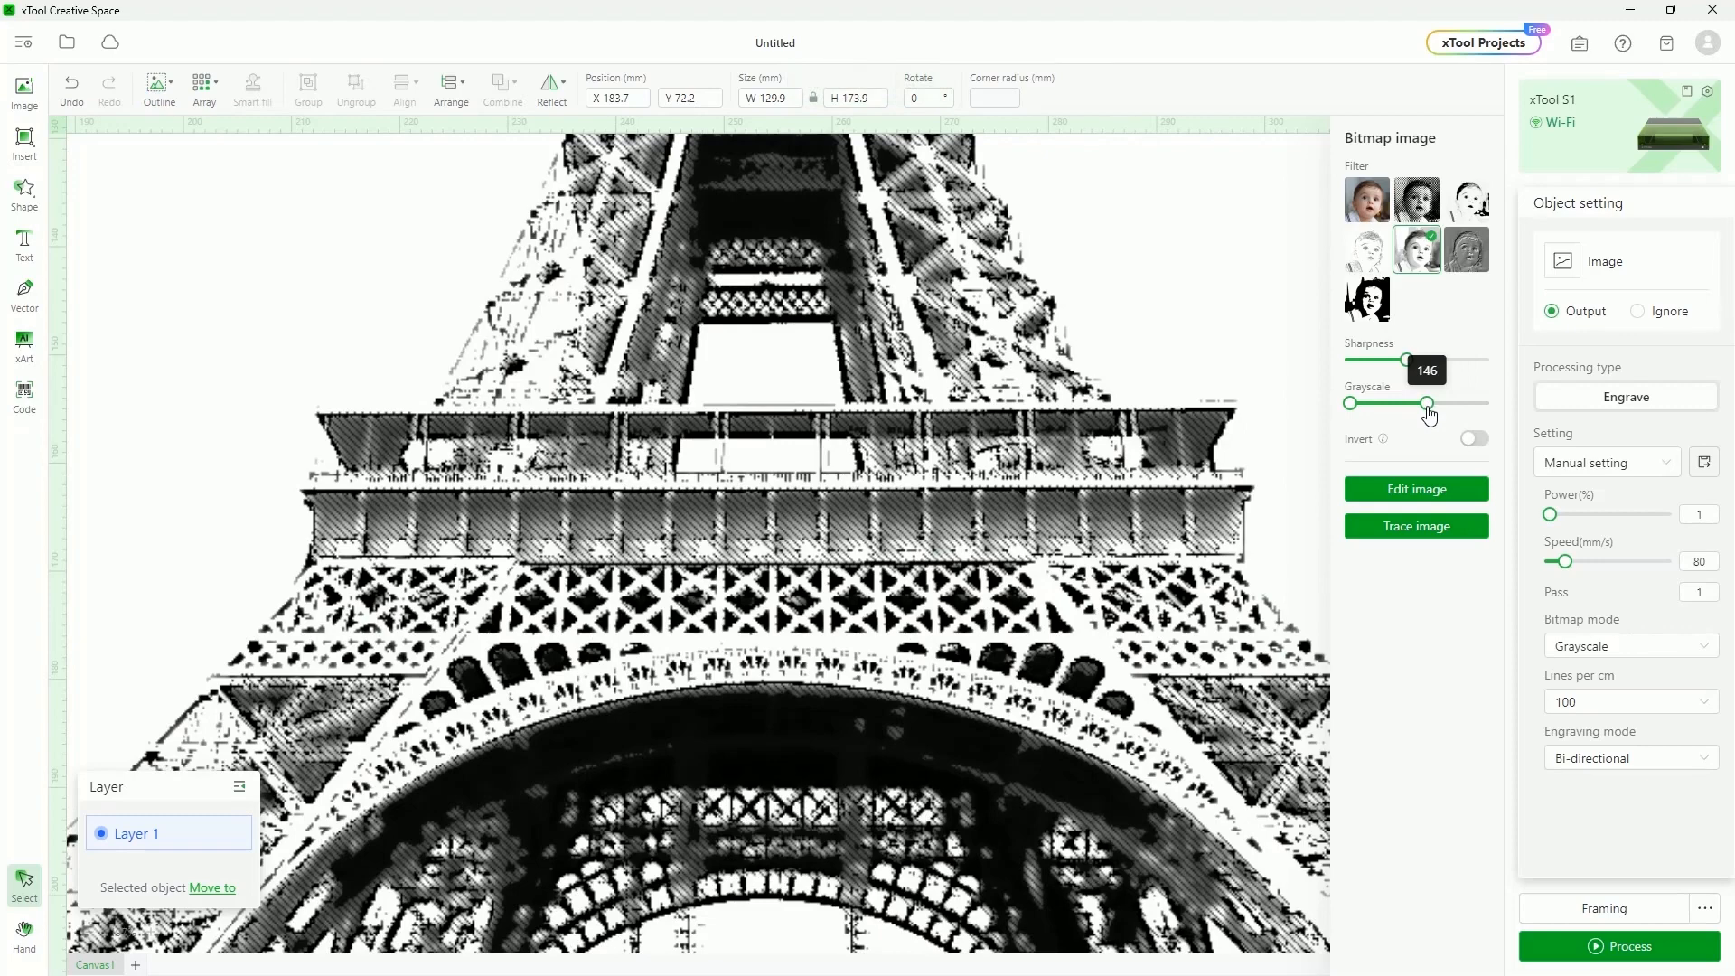
left_click_drag(1428, 411, 1484, 404)
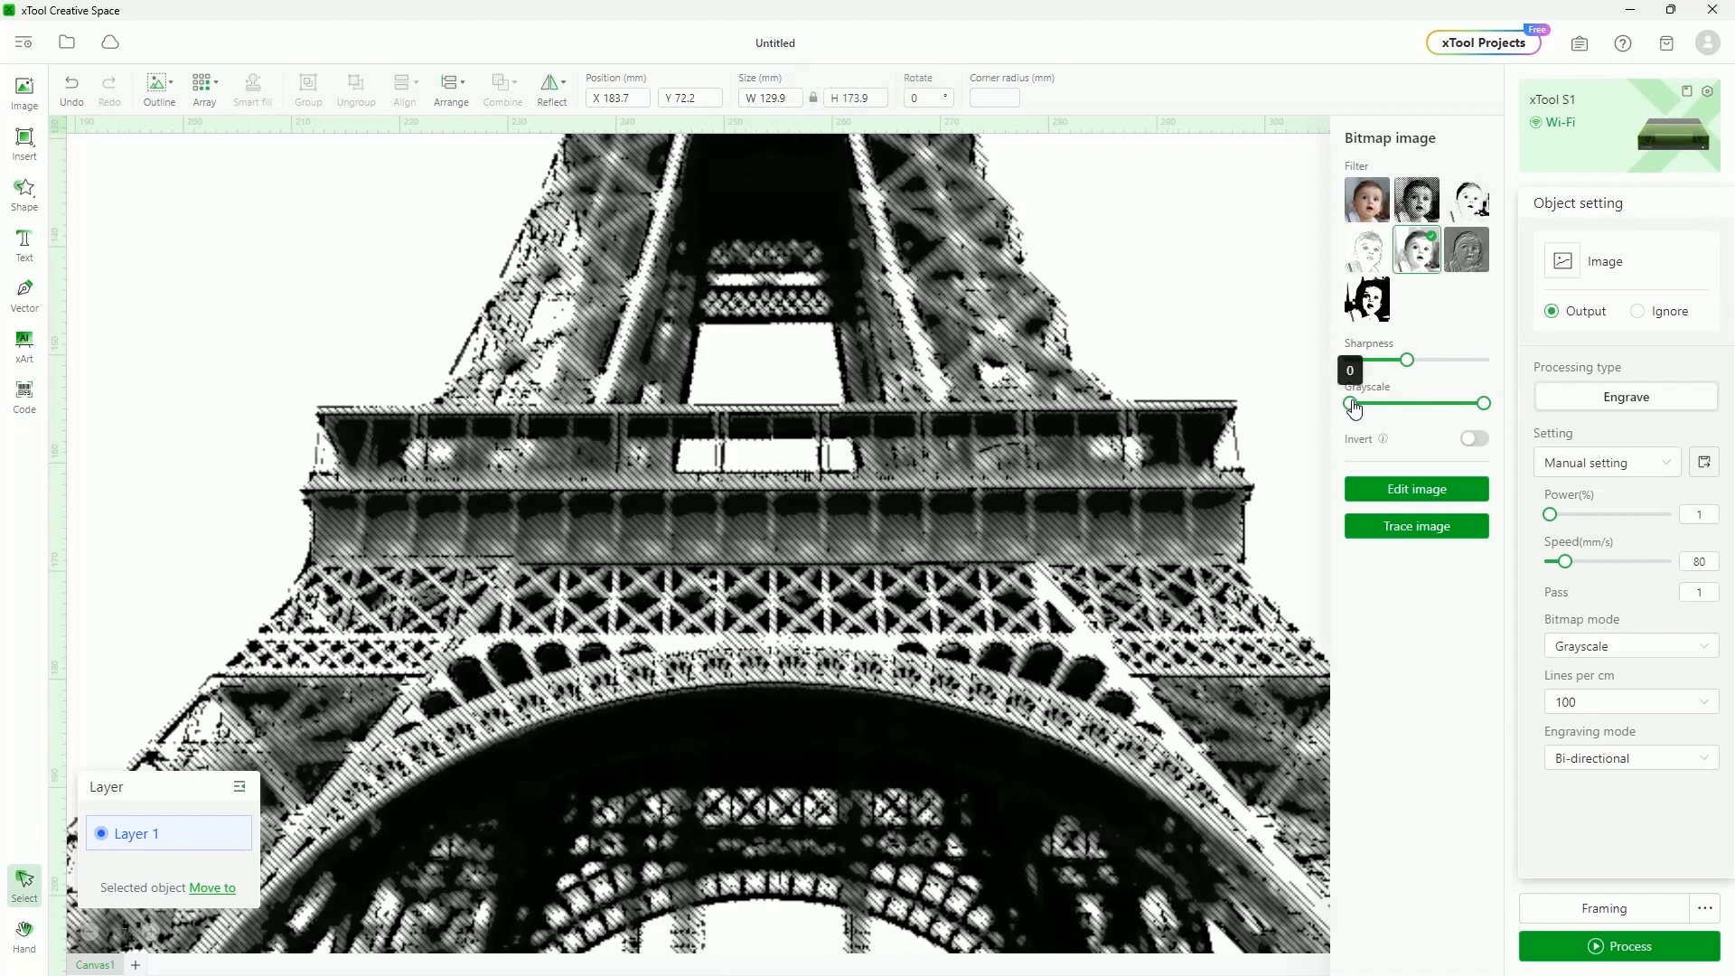
left_click_drag(1350, 403, 1417, 401)
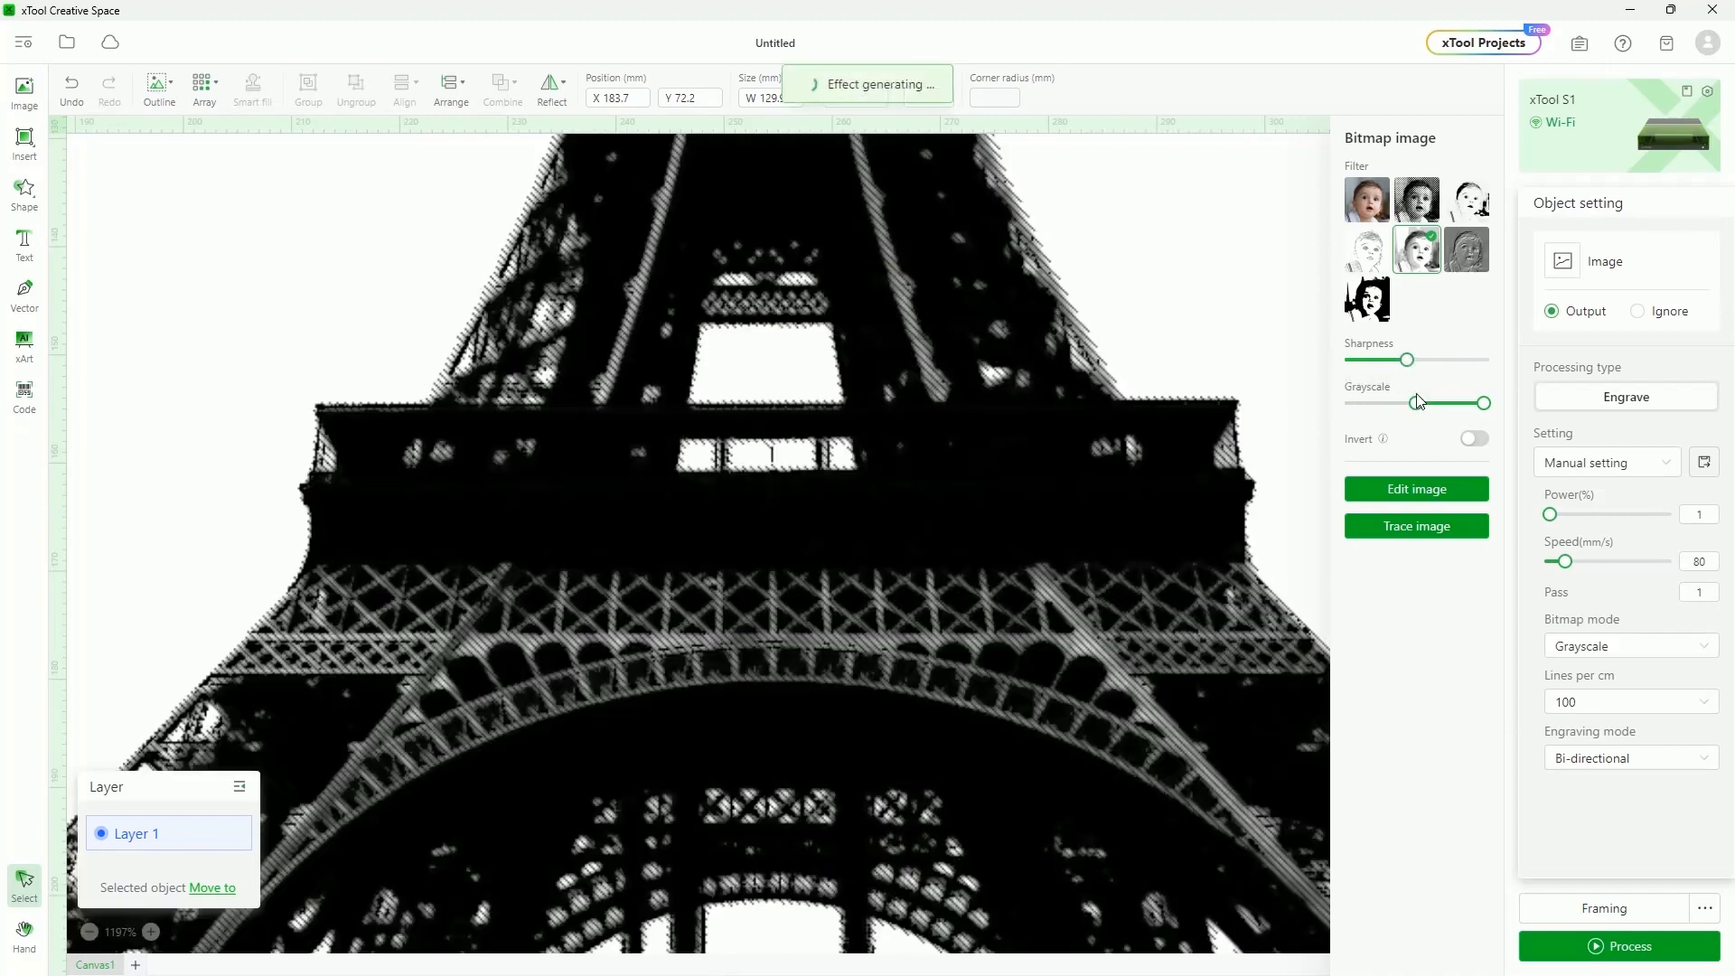
scroll(726, 549, "down", 6)
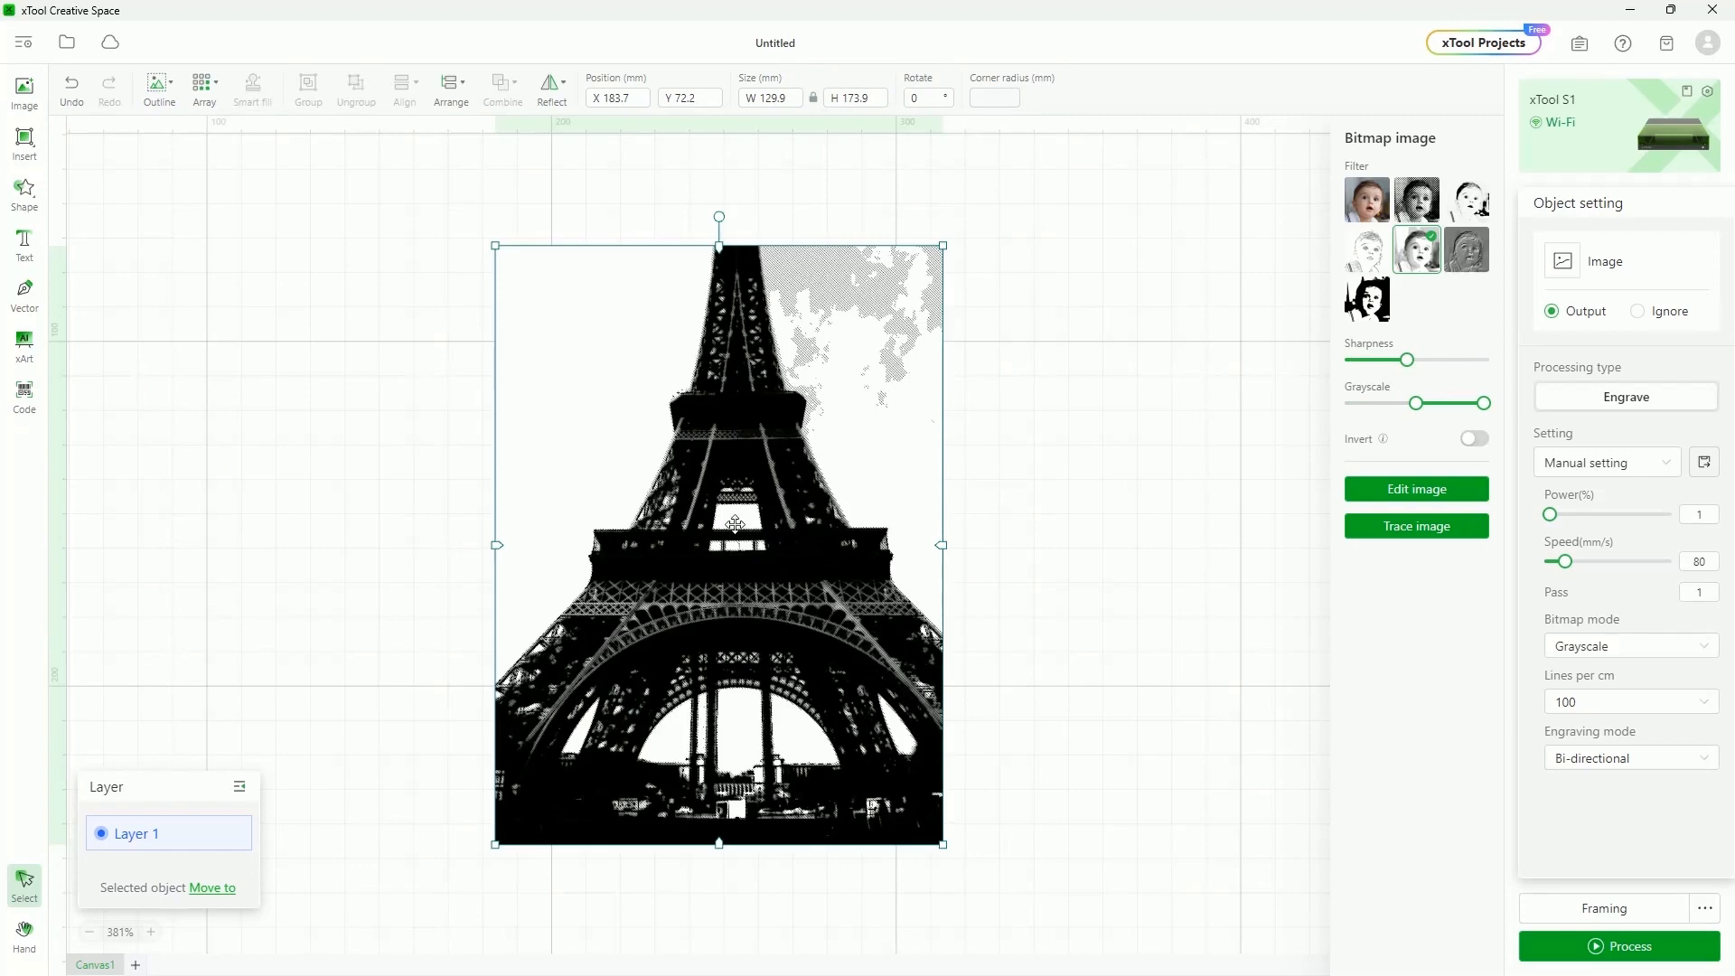
mouse_move(1448, 396)
left_click_drag(1416, 403, 1349, 403)
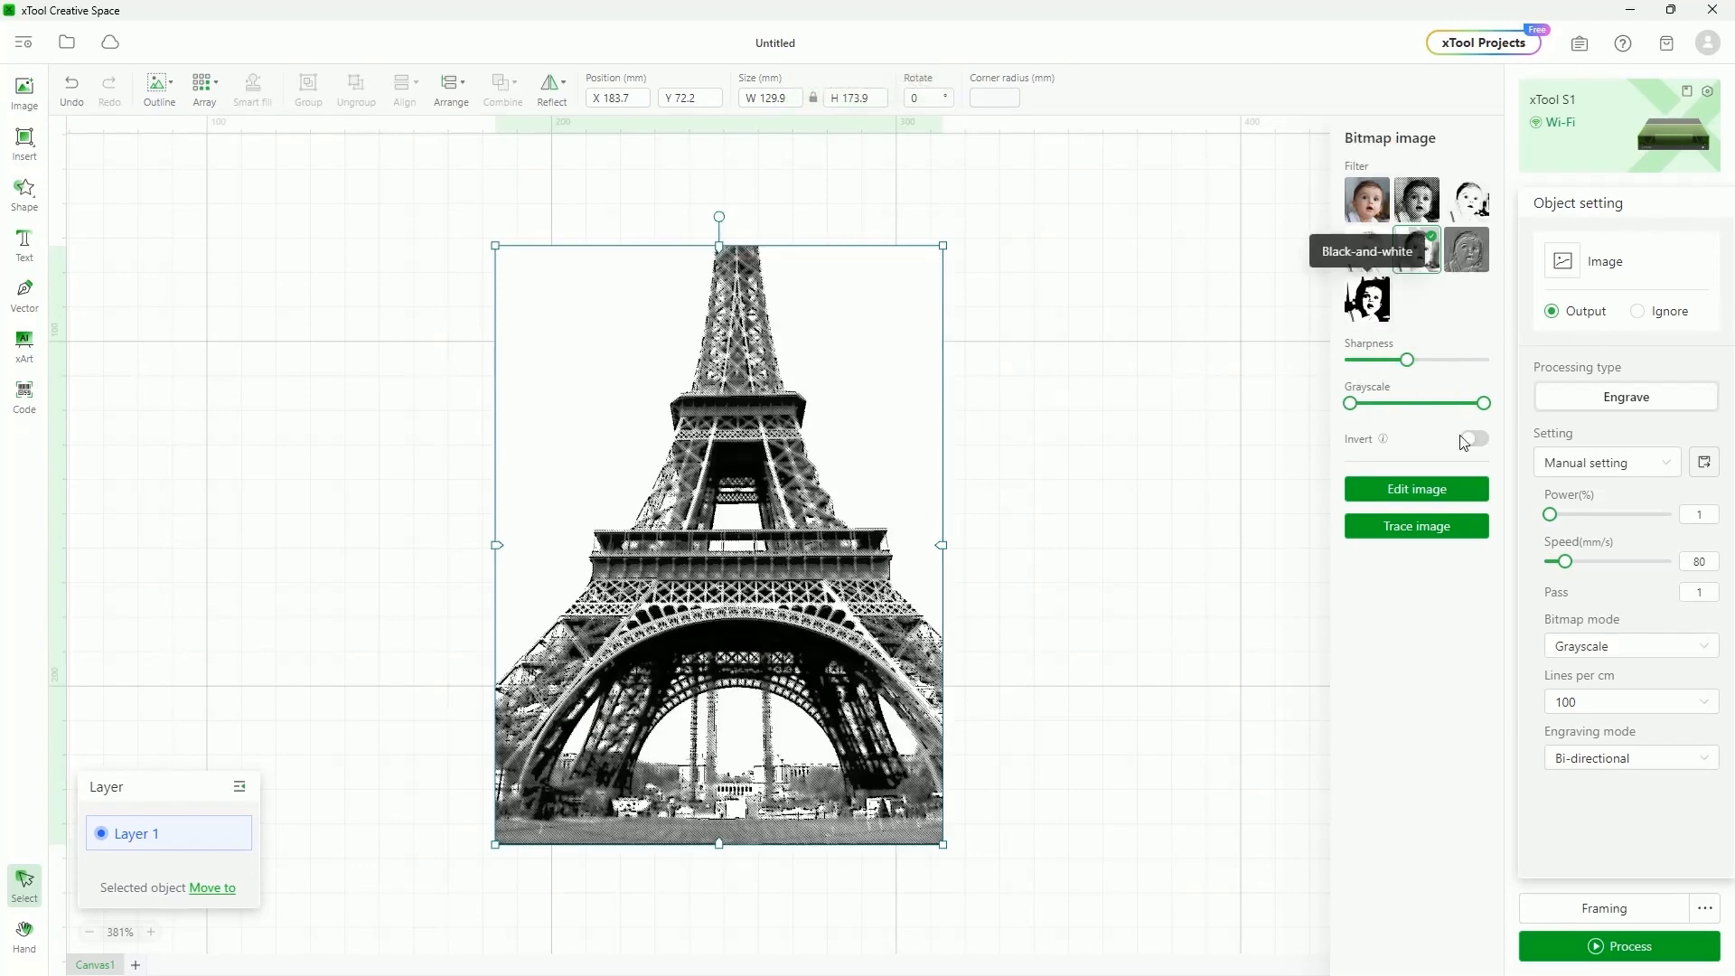
Apply the first filter, toggling Invert on and then back off for normal tones
left_click(1470, 440)
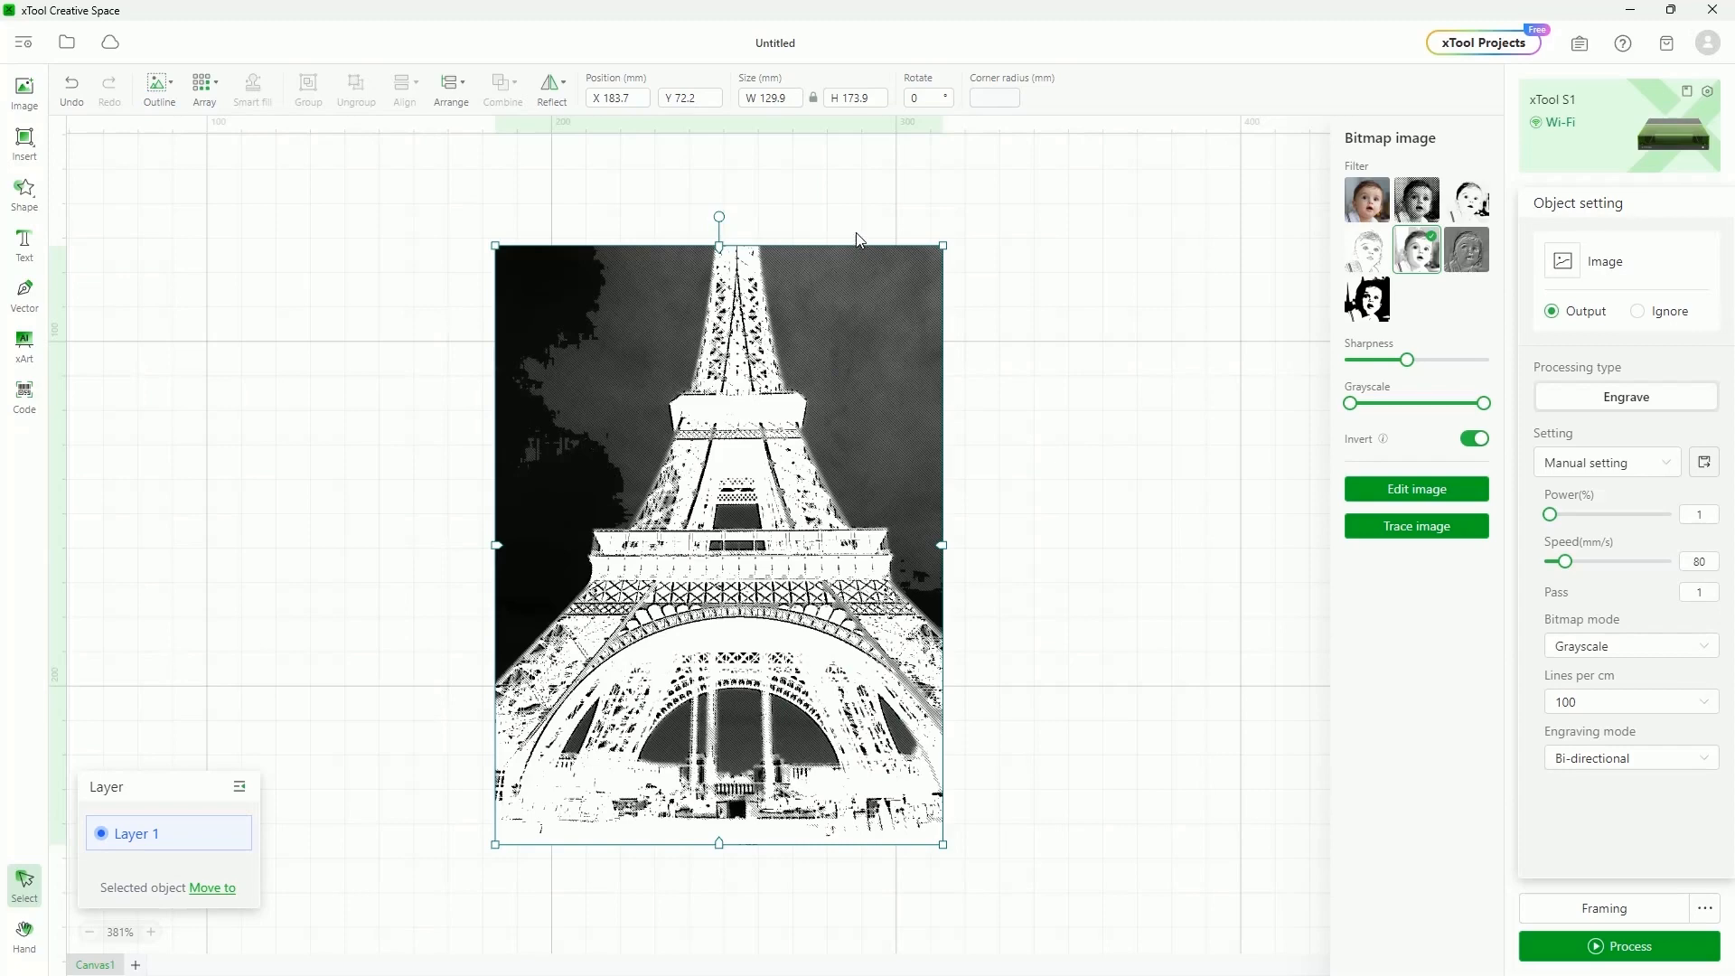
left_click(1366, 199)
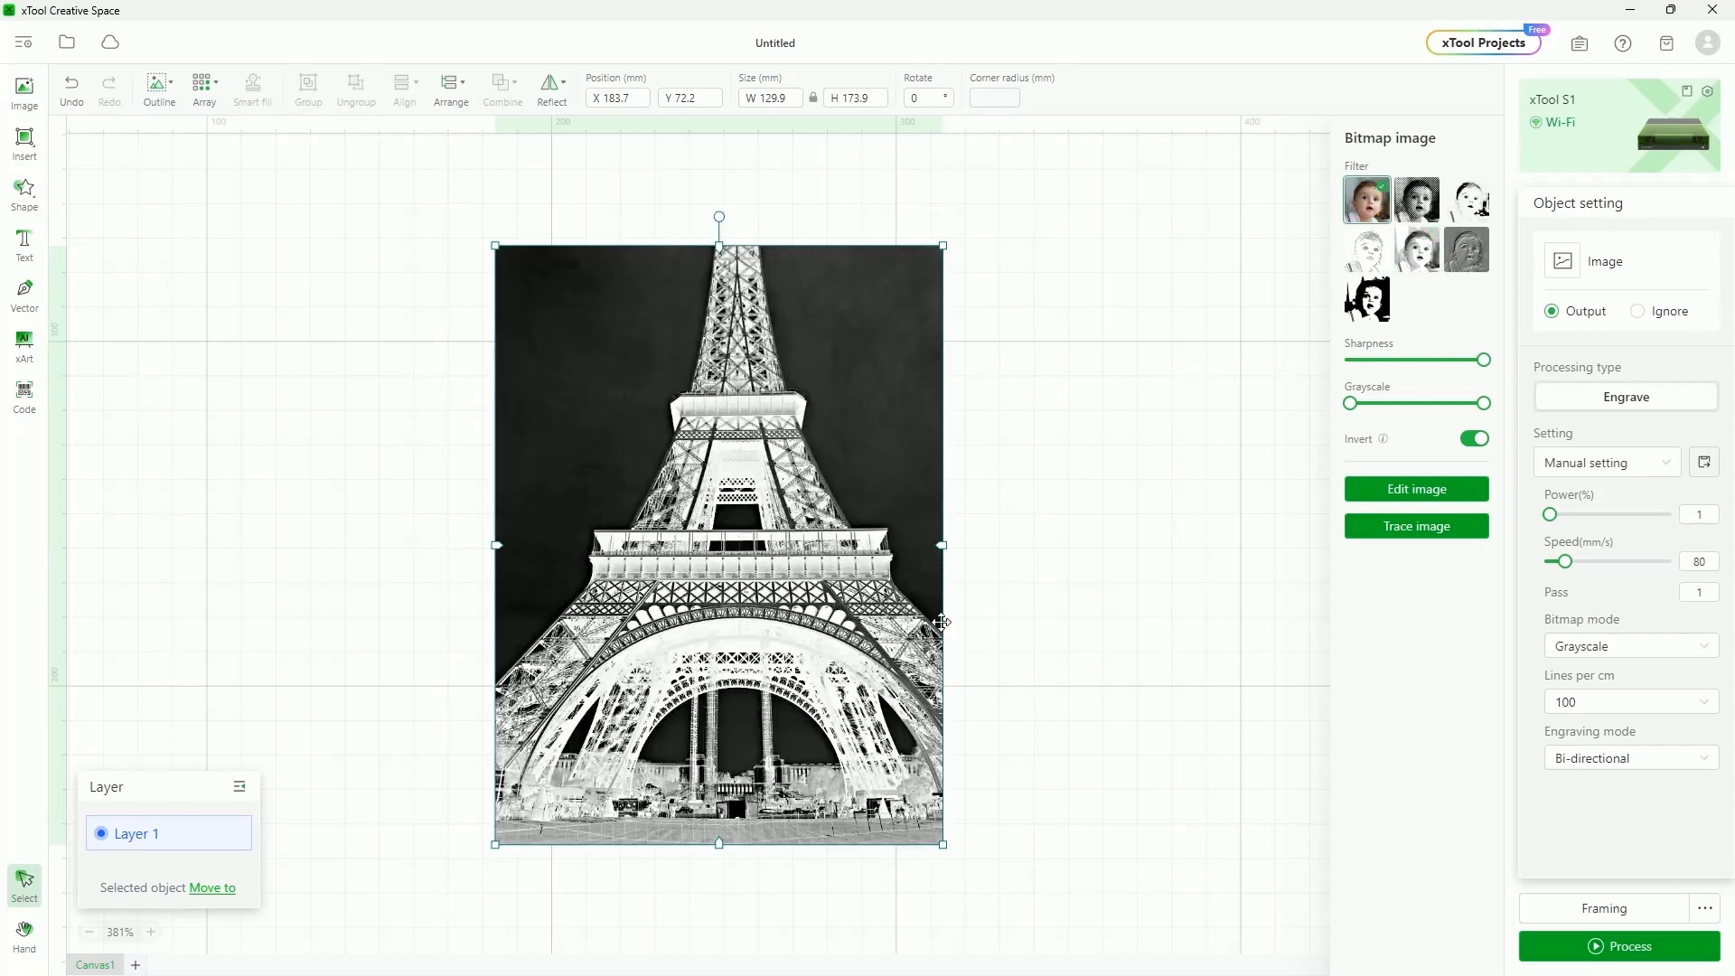
left_click(1473, 439)
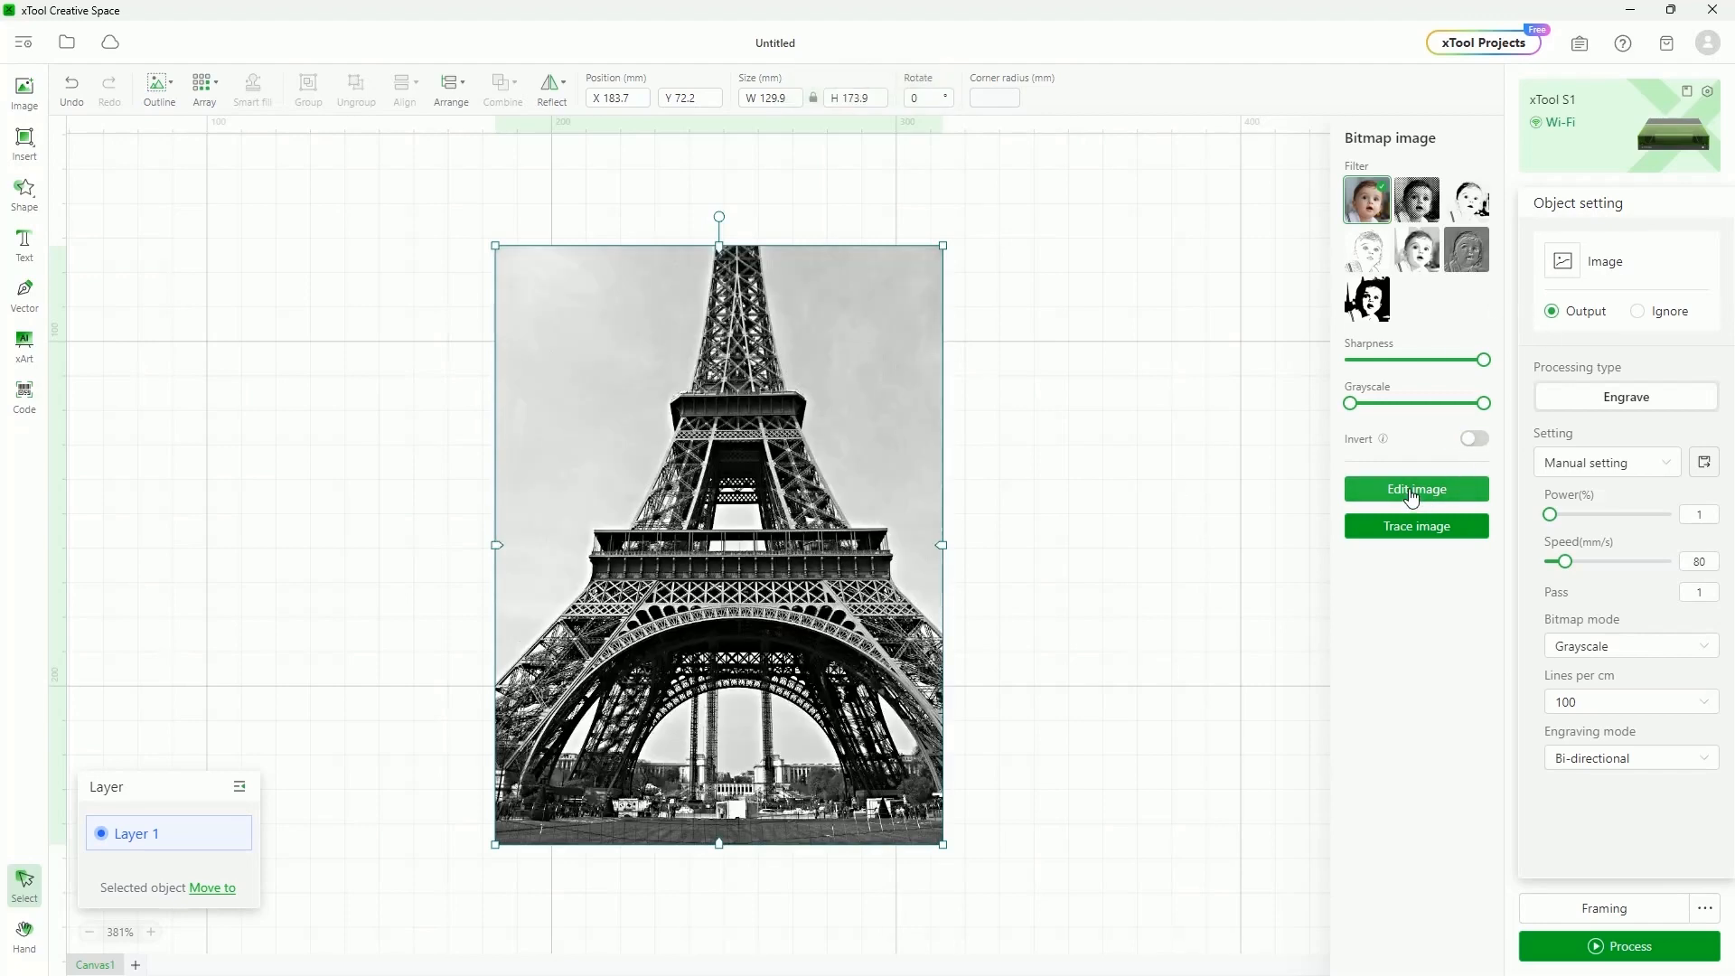
In Edit image, magic-wand the grey sky at default and Fuzziness 5, undoing each try
left_click(1411, 490)
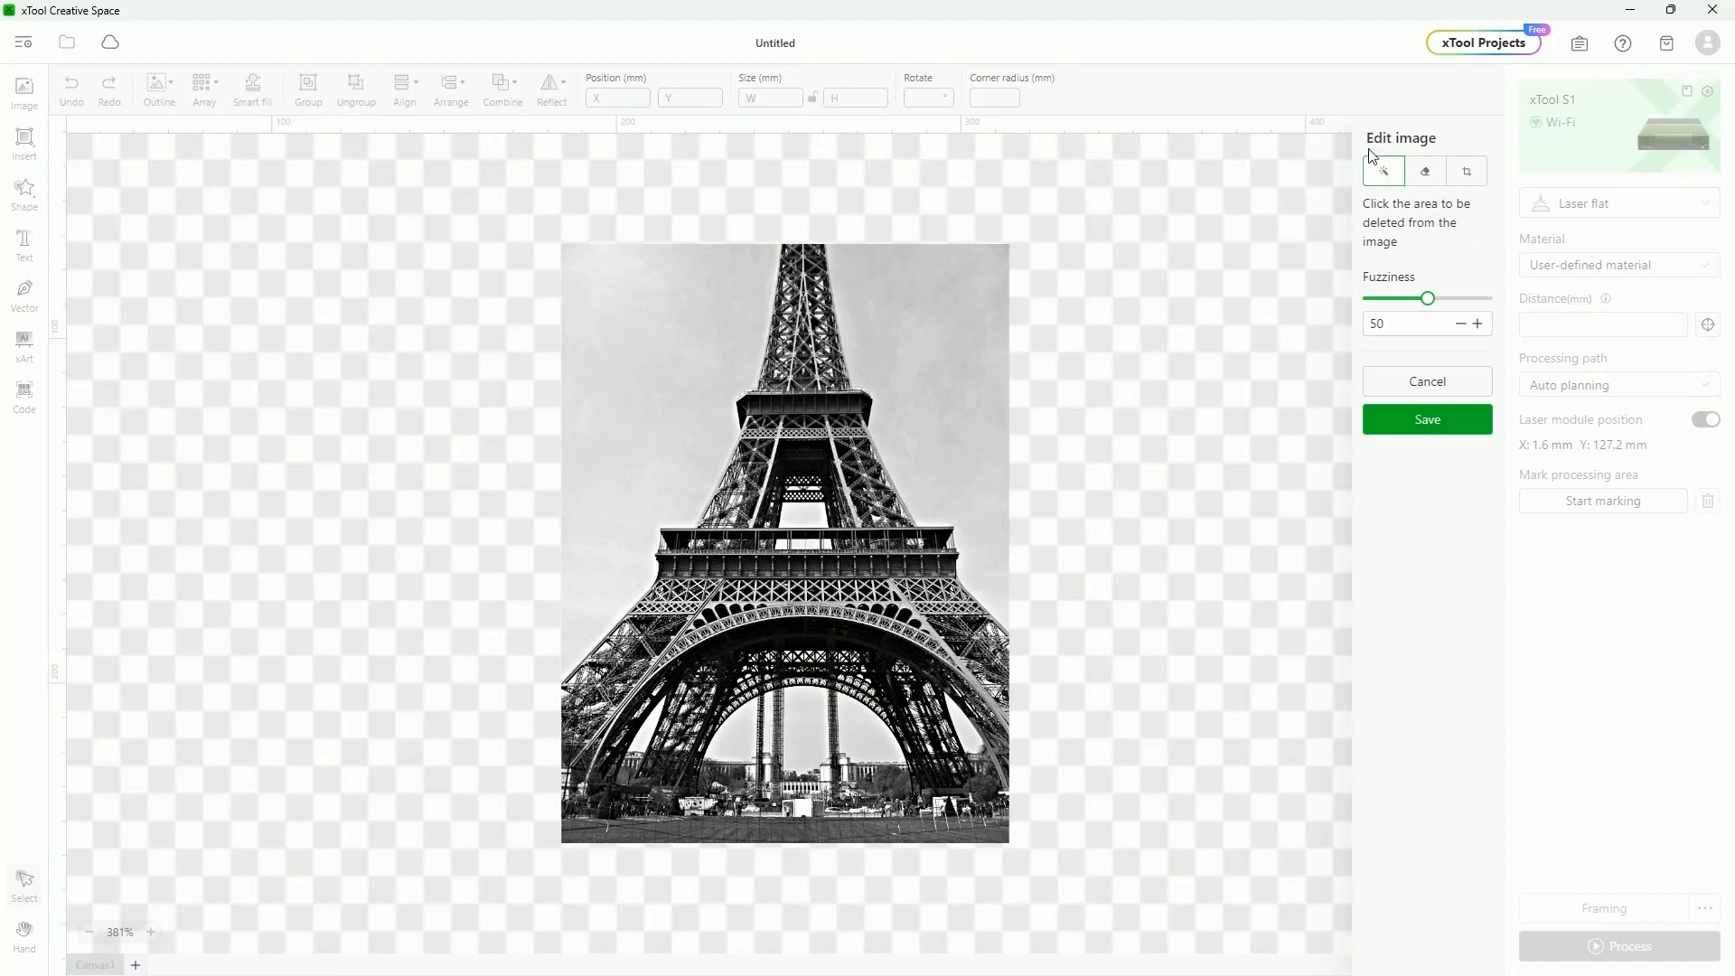
left_click(928, 376)
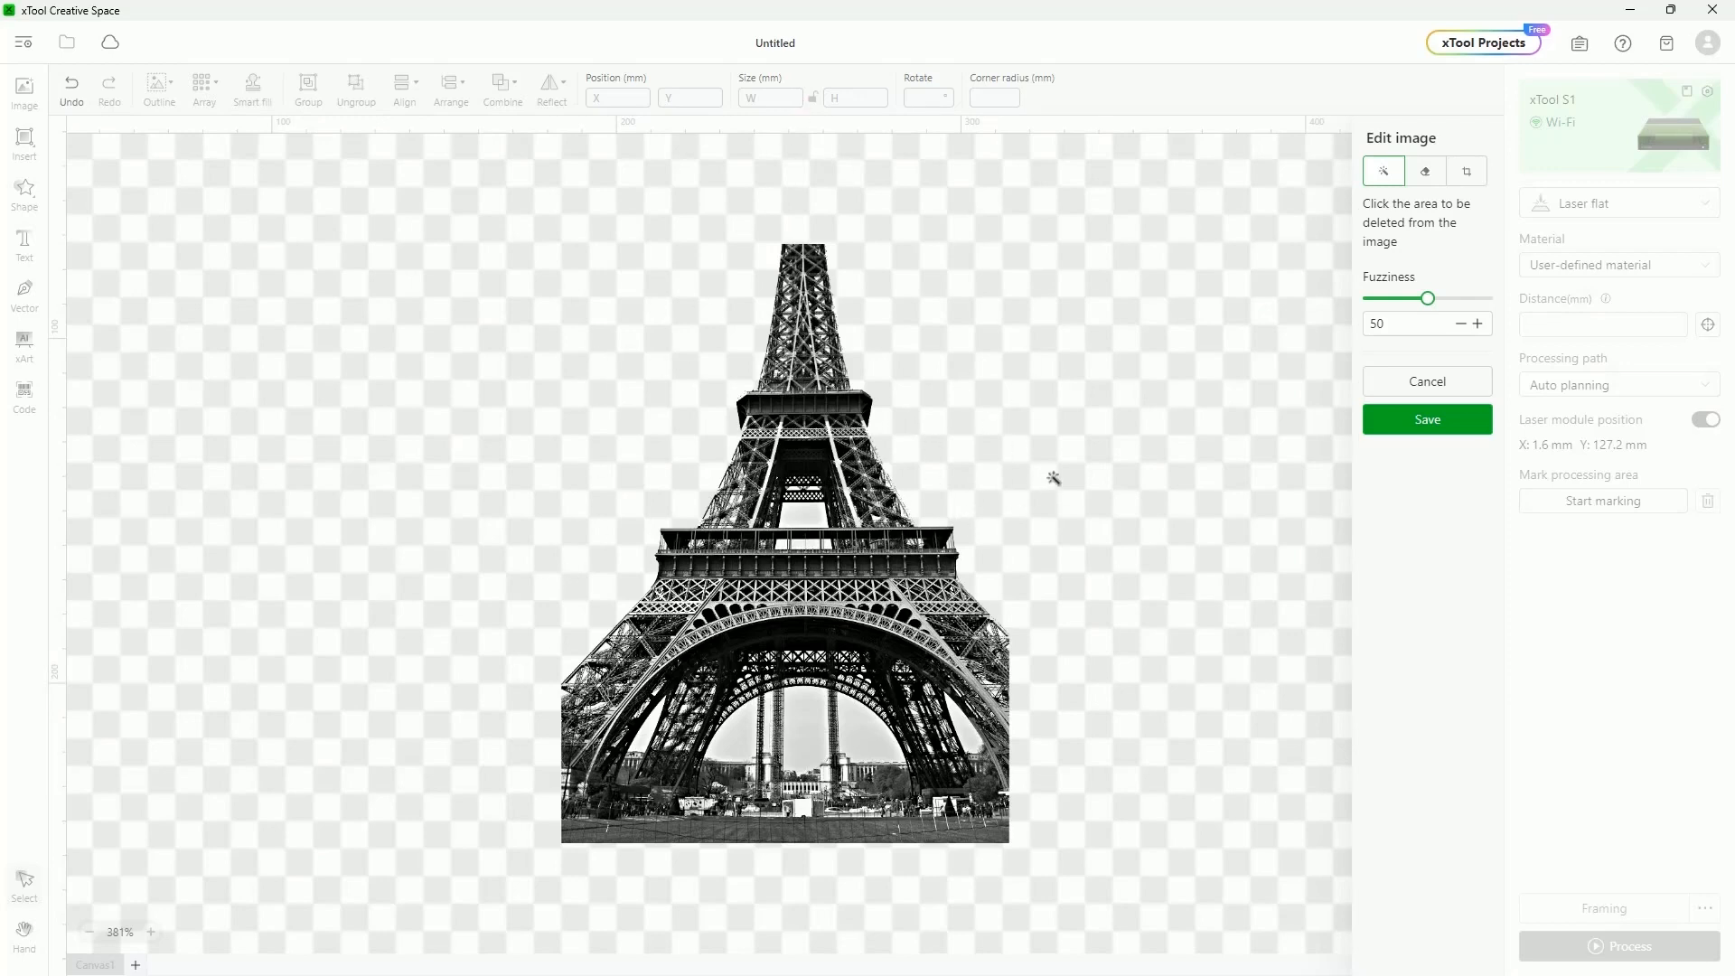
key("ctrl+z")
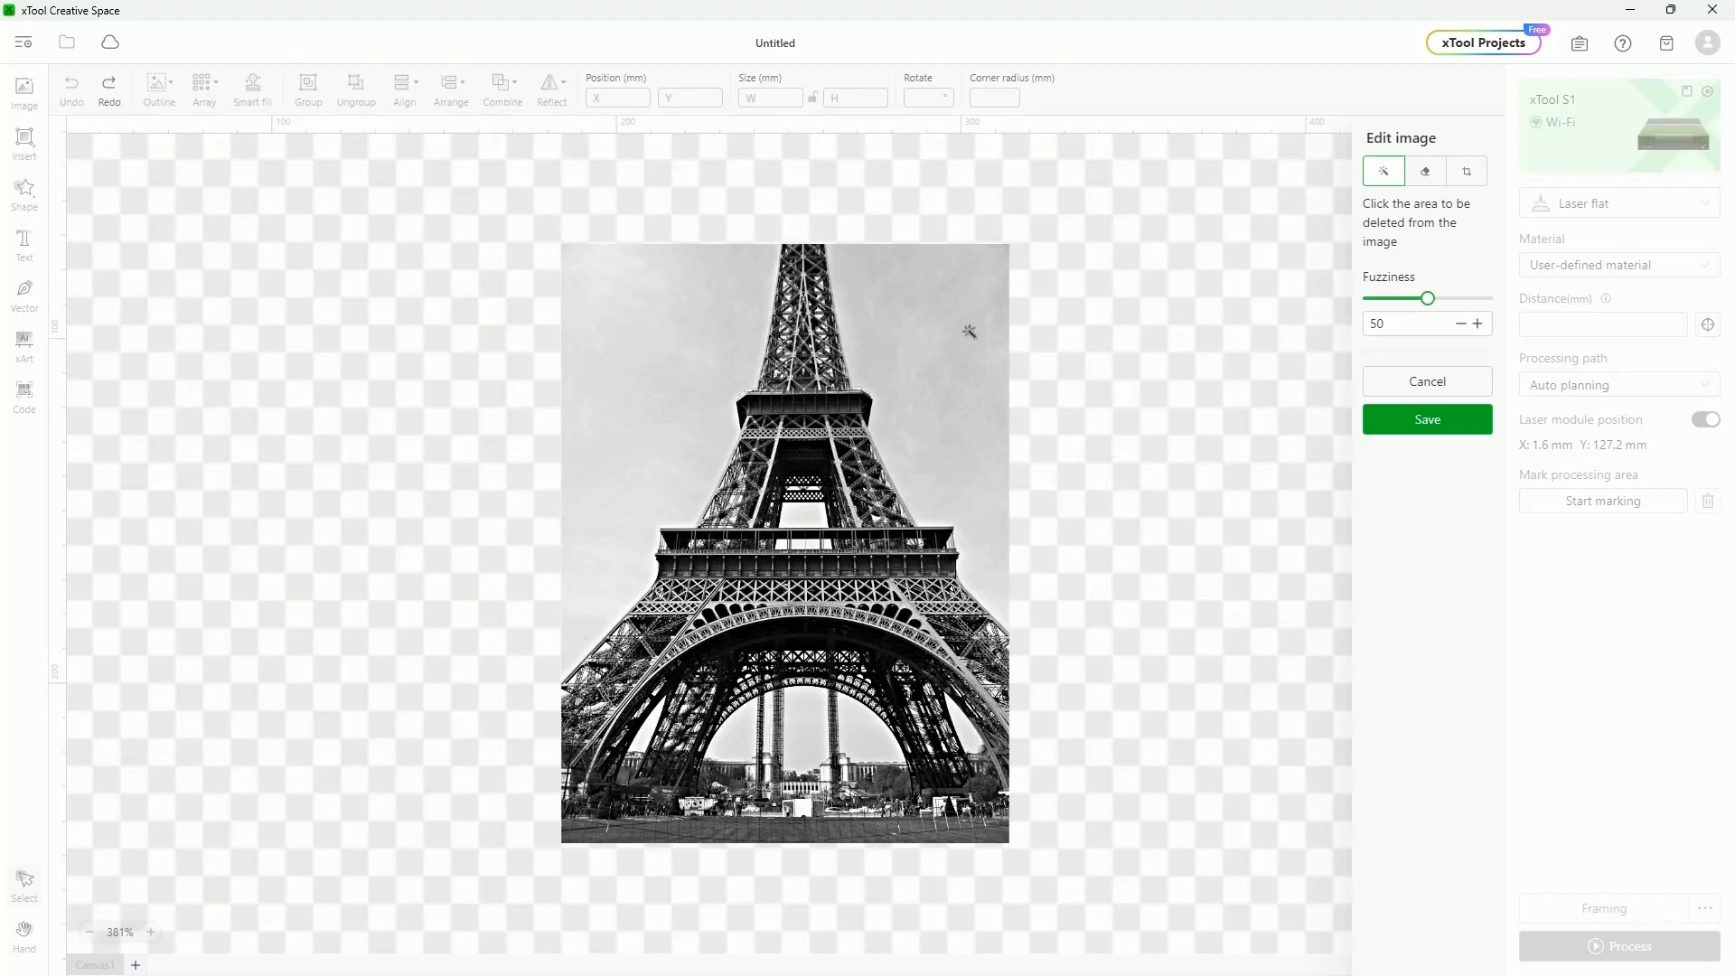
mouse_move(1429, 305)
left_click_drag(1429, 304, 1371, 308)
left_click(934, 326)
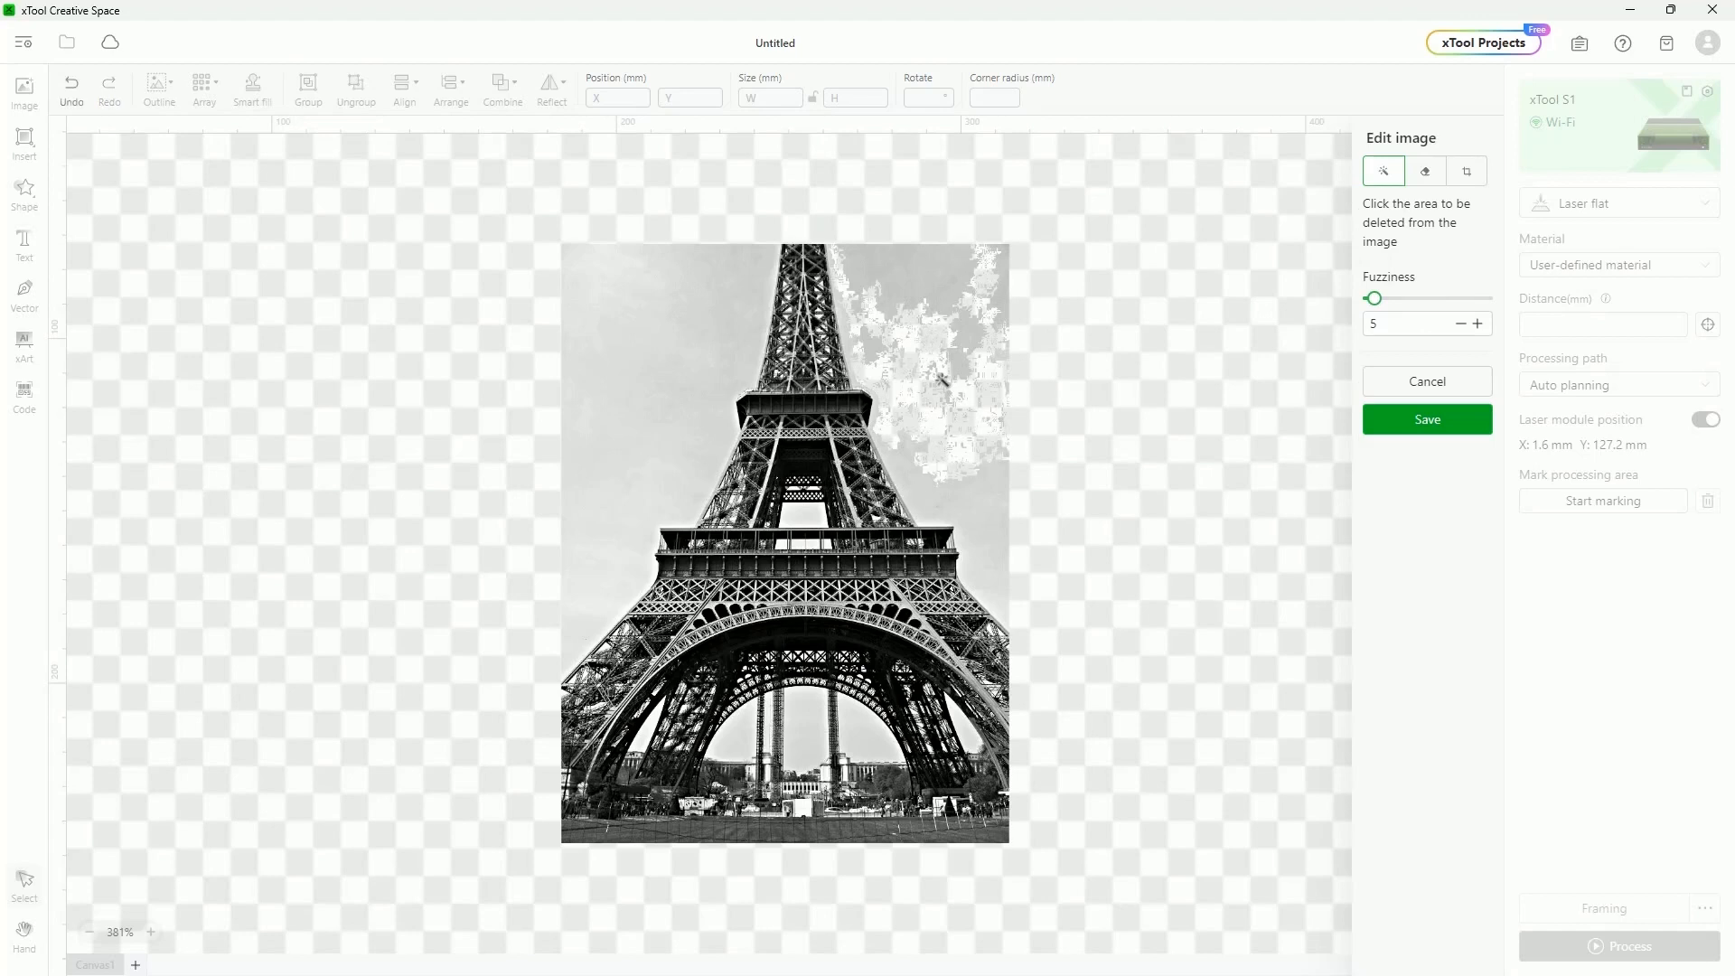
scroll(940, 379, "up", 3)
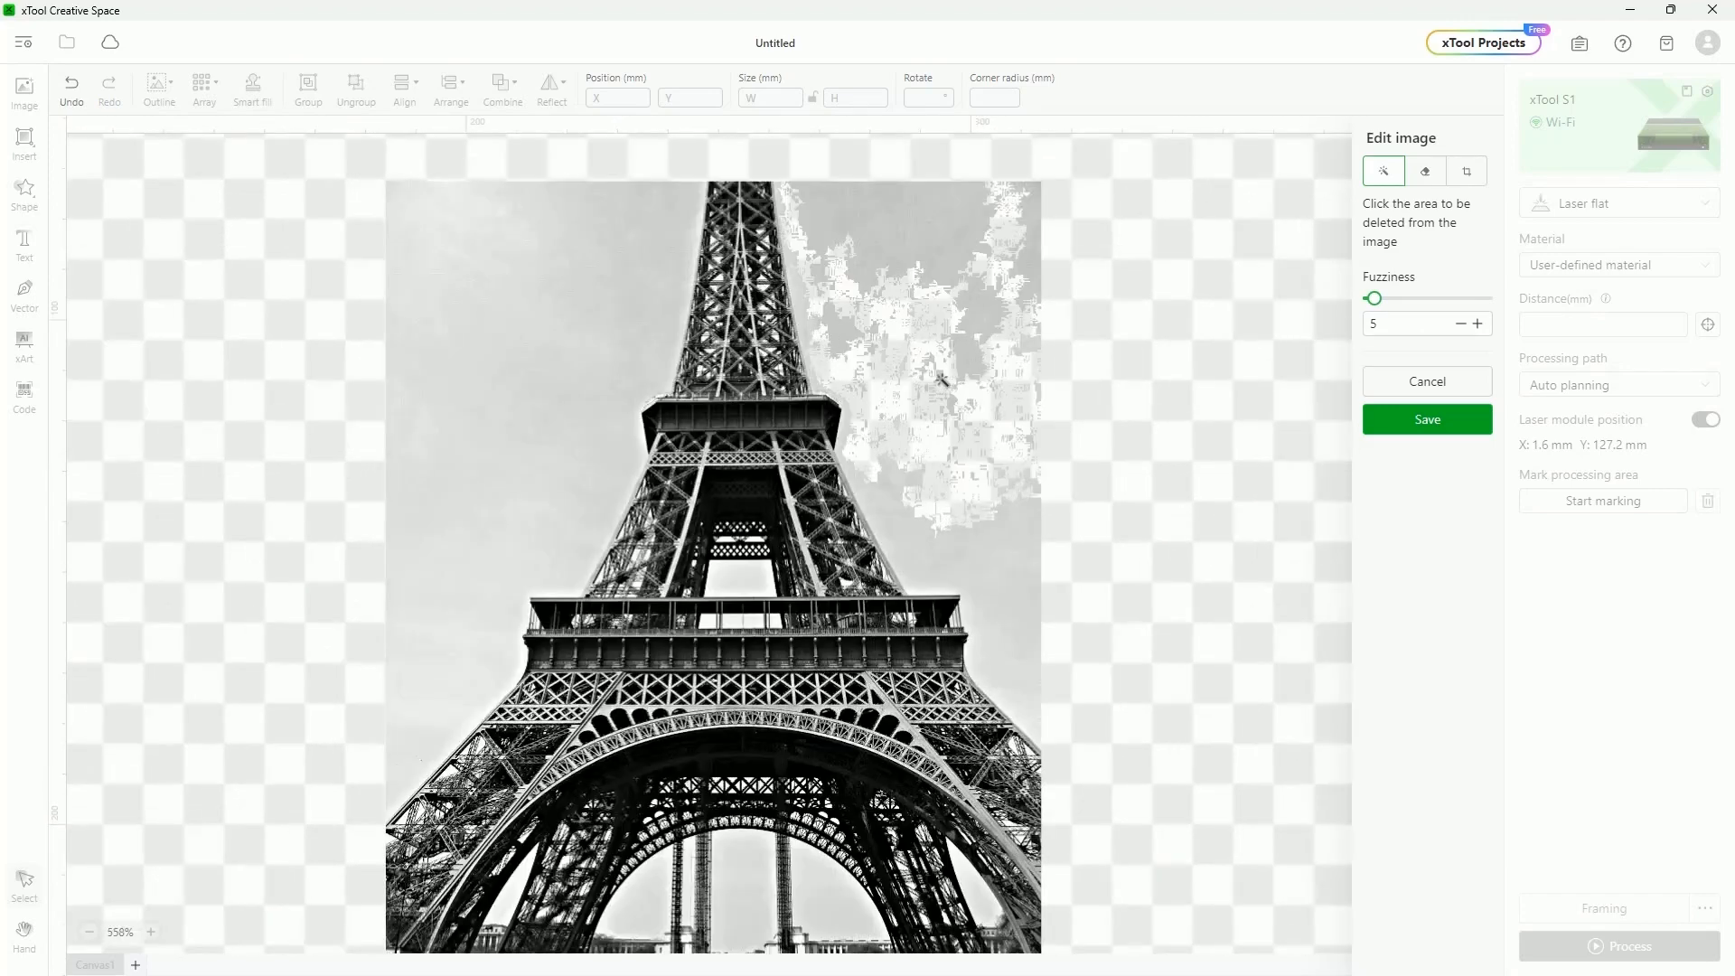
key("ctrl+z")
Retry the sky removal at Fuzziness 65, undo it, and leave Fuzziness at 45
left_click_drag(1373, 298, 1446, 300)
left_click(920, 333)
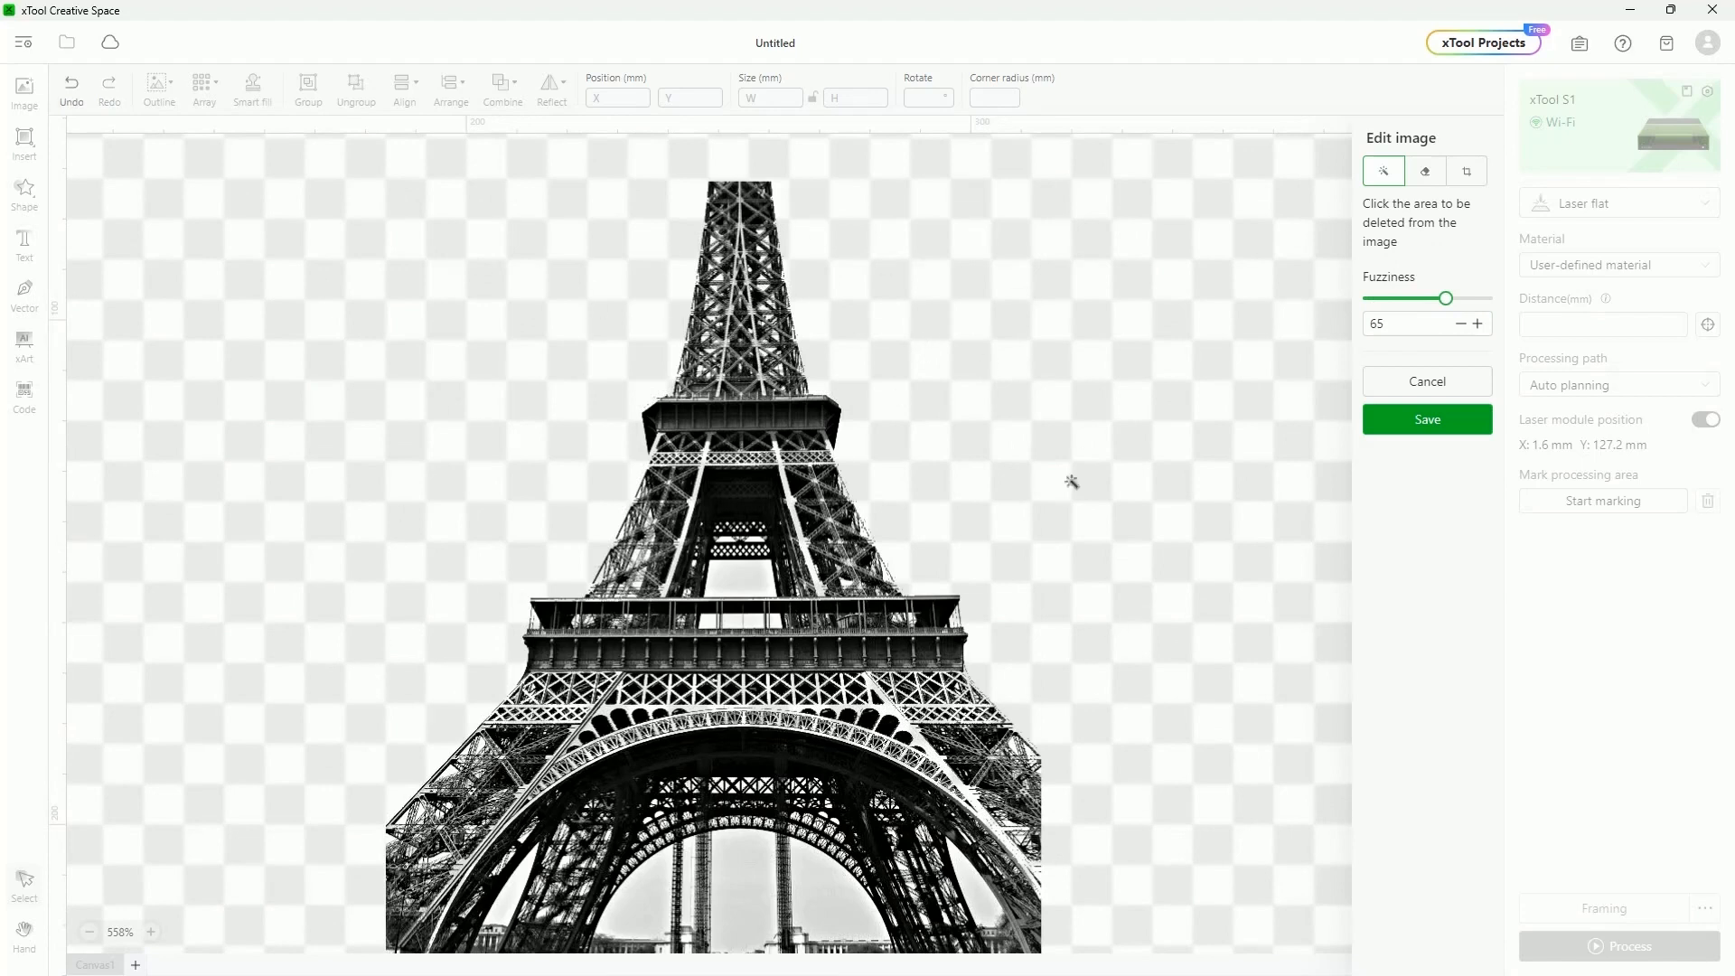
left_click_drag(1446, 298, 1421, 299)
key("ctrl+z")
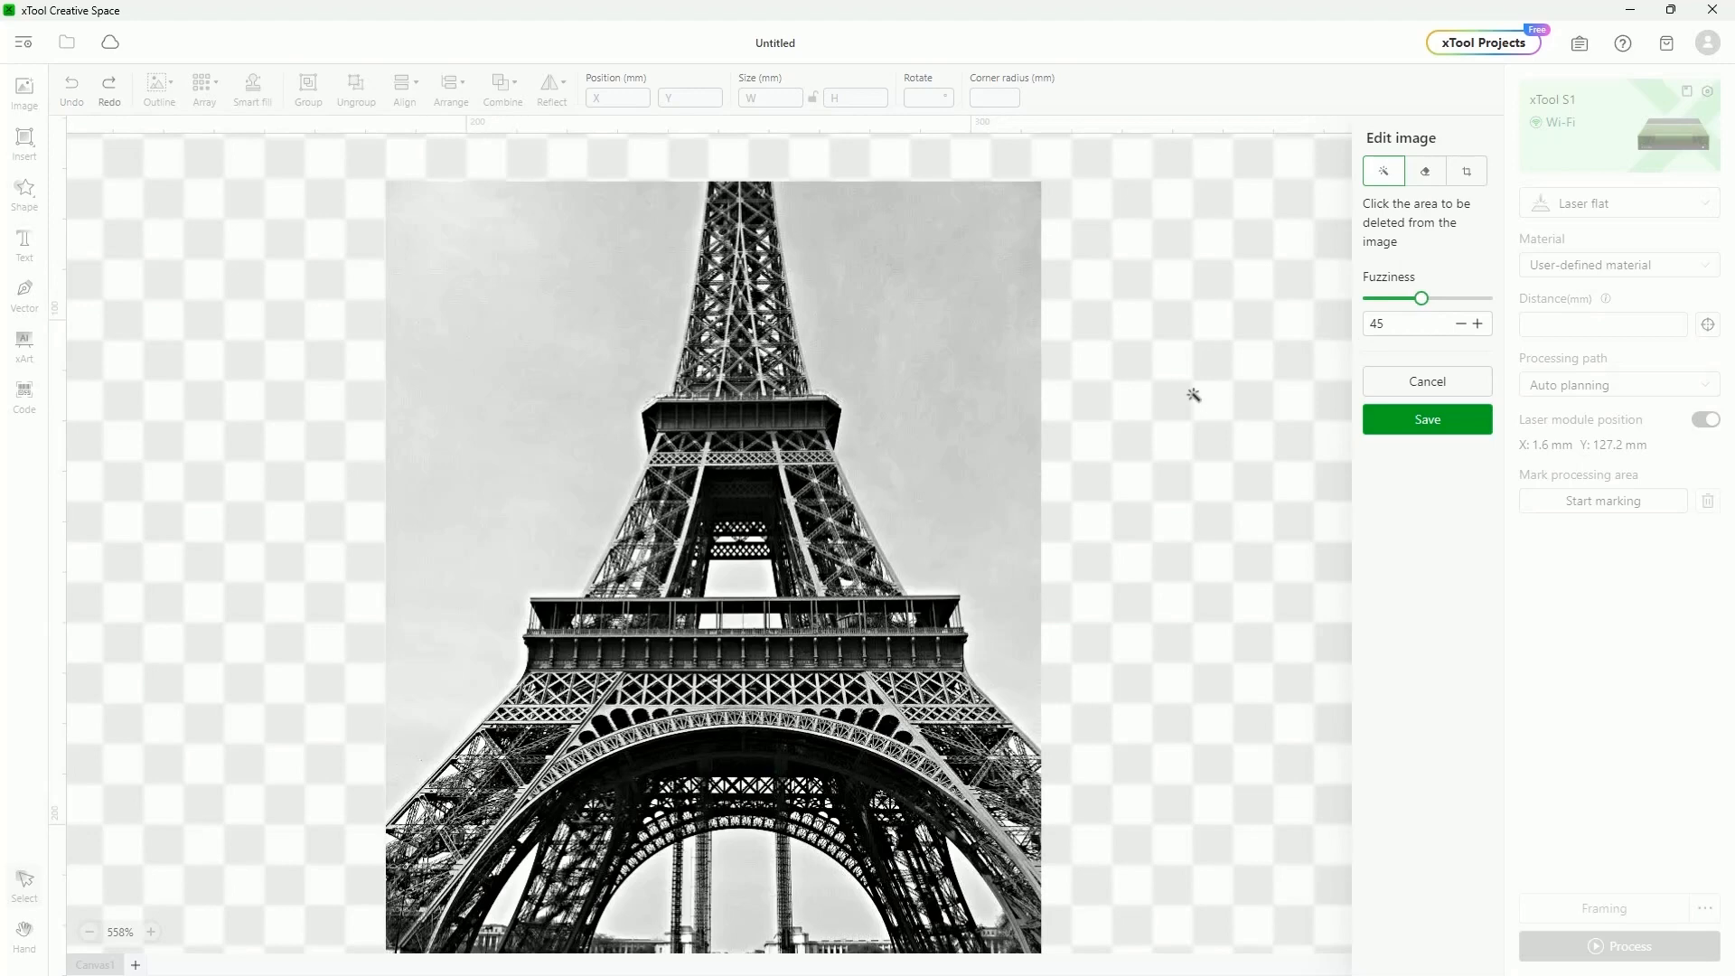
Erase sky along the top-right with a size-25 brush, then raise eraser Size to 55
left_click(1425, 173)
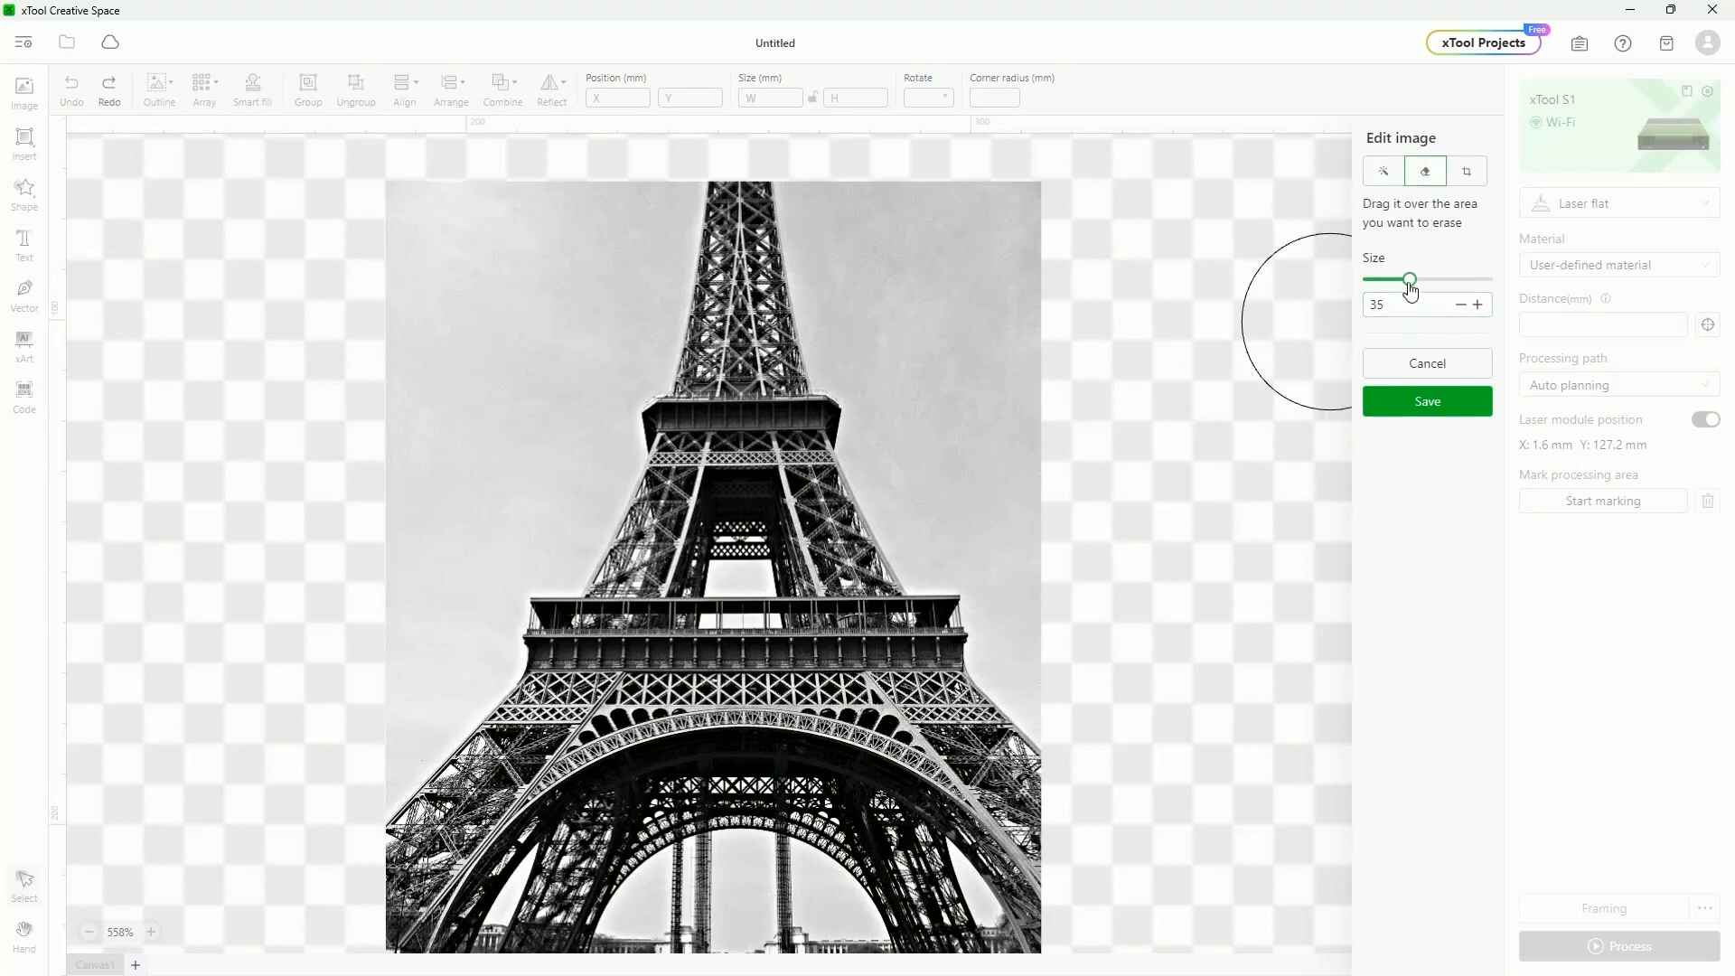
mouse_move(1410, 281)
left_mouse_down()
mouse_move(1459, 281)
mouse_move(1399, 284)
left_mouse_up()
mouse_move(995, 175)
left_mouse_down()
mouse_move(988, 225)
mouse_move(918, 205)
mouse_move(978, 427)
mouse_move(945, 414)
mouse_move(1007, 480)
left_mouse_up()
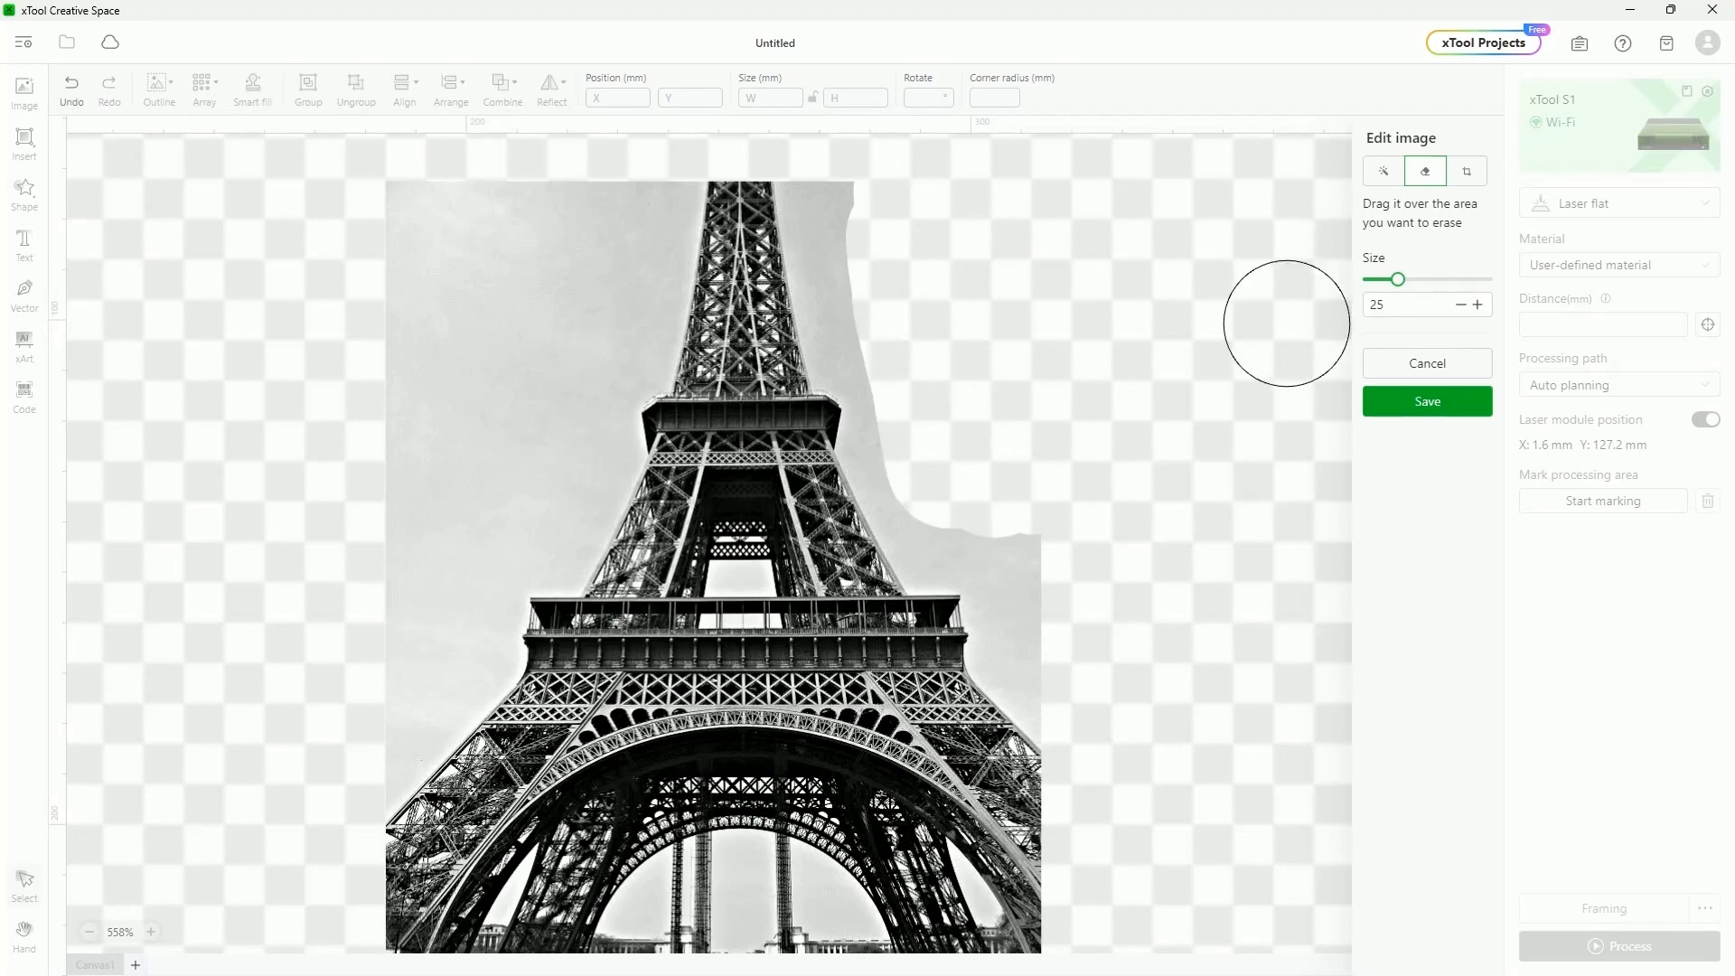
left_click_drag(1397, 280, 1436, 282)
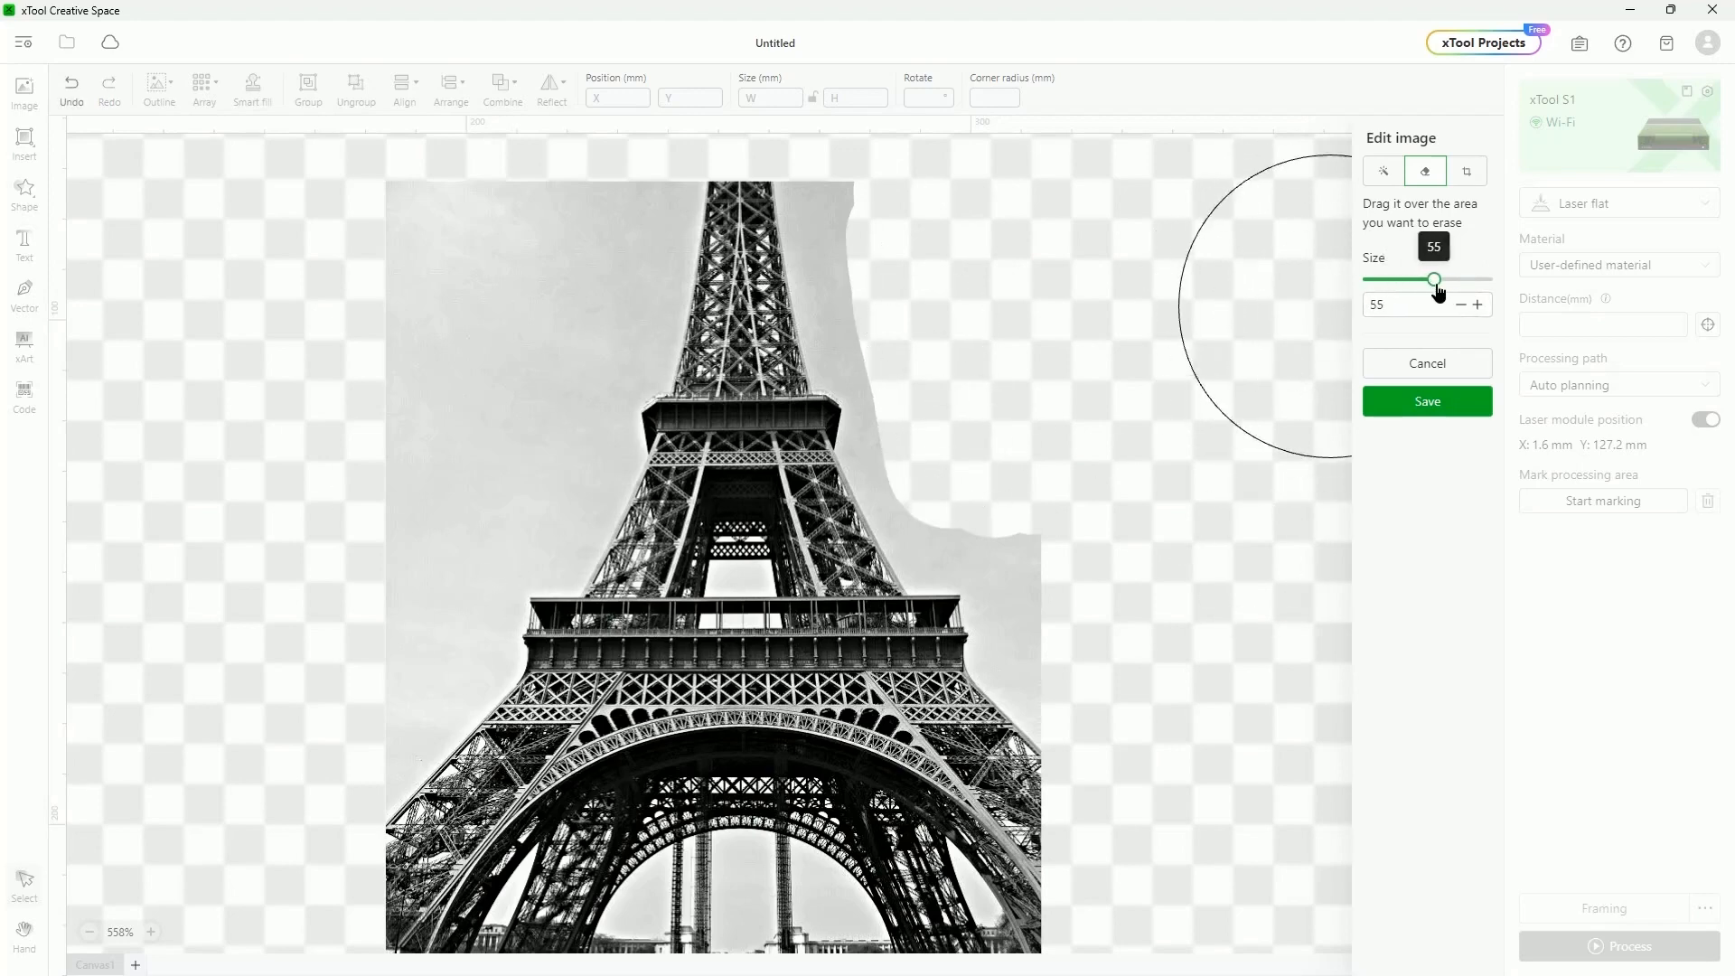
Crop the image to the tower's middle lattice section and save it
left_click(1468, 173)
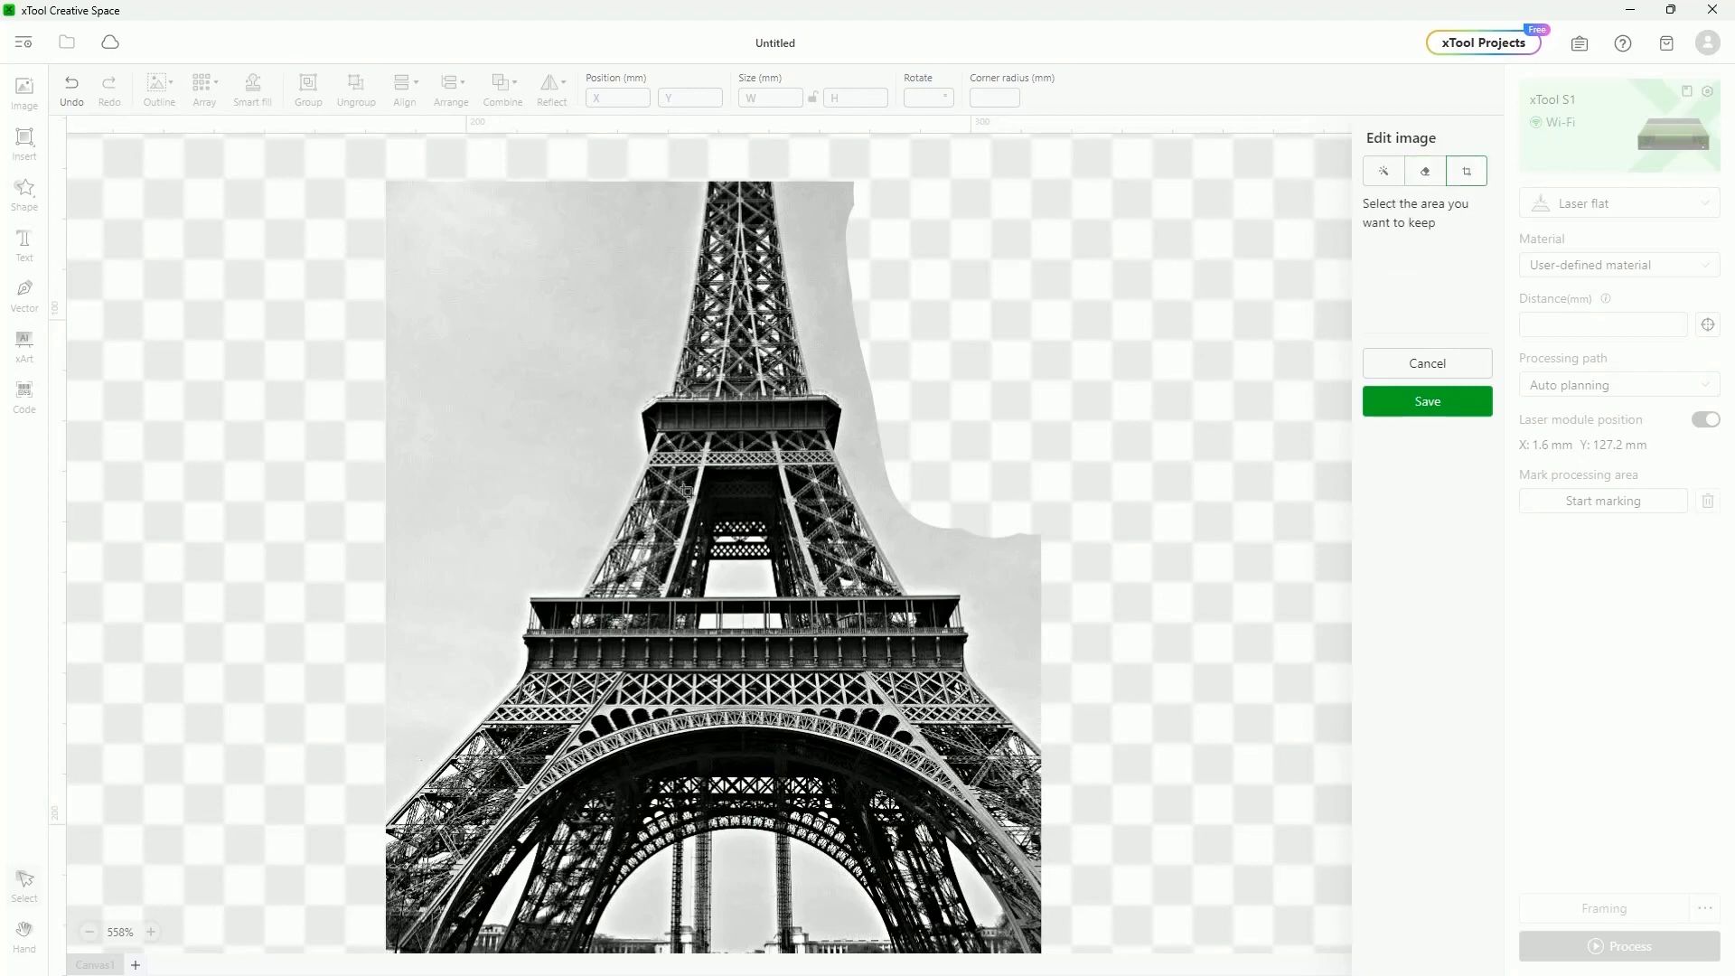
left_click_drag(583, 396, 855, 693)
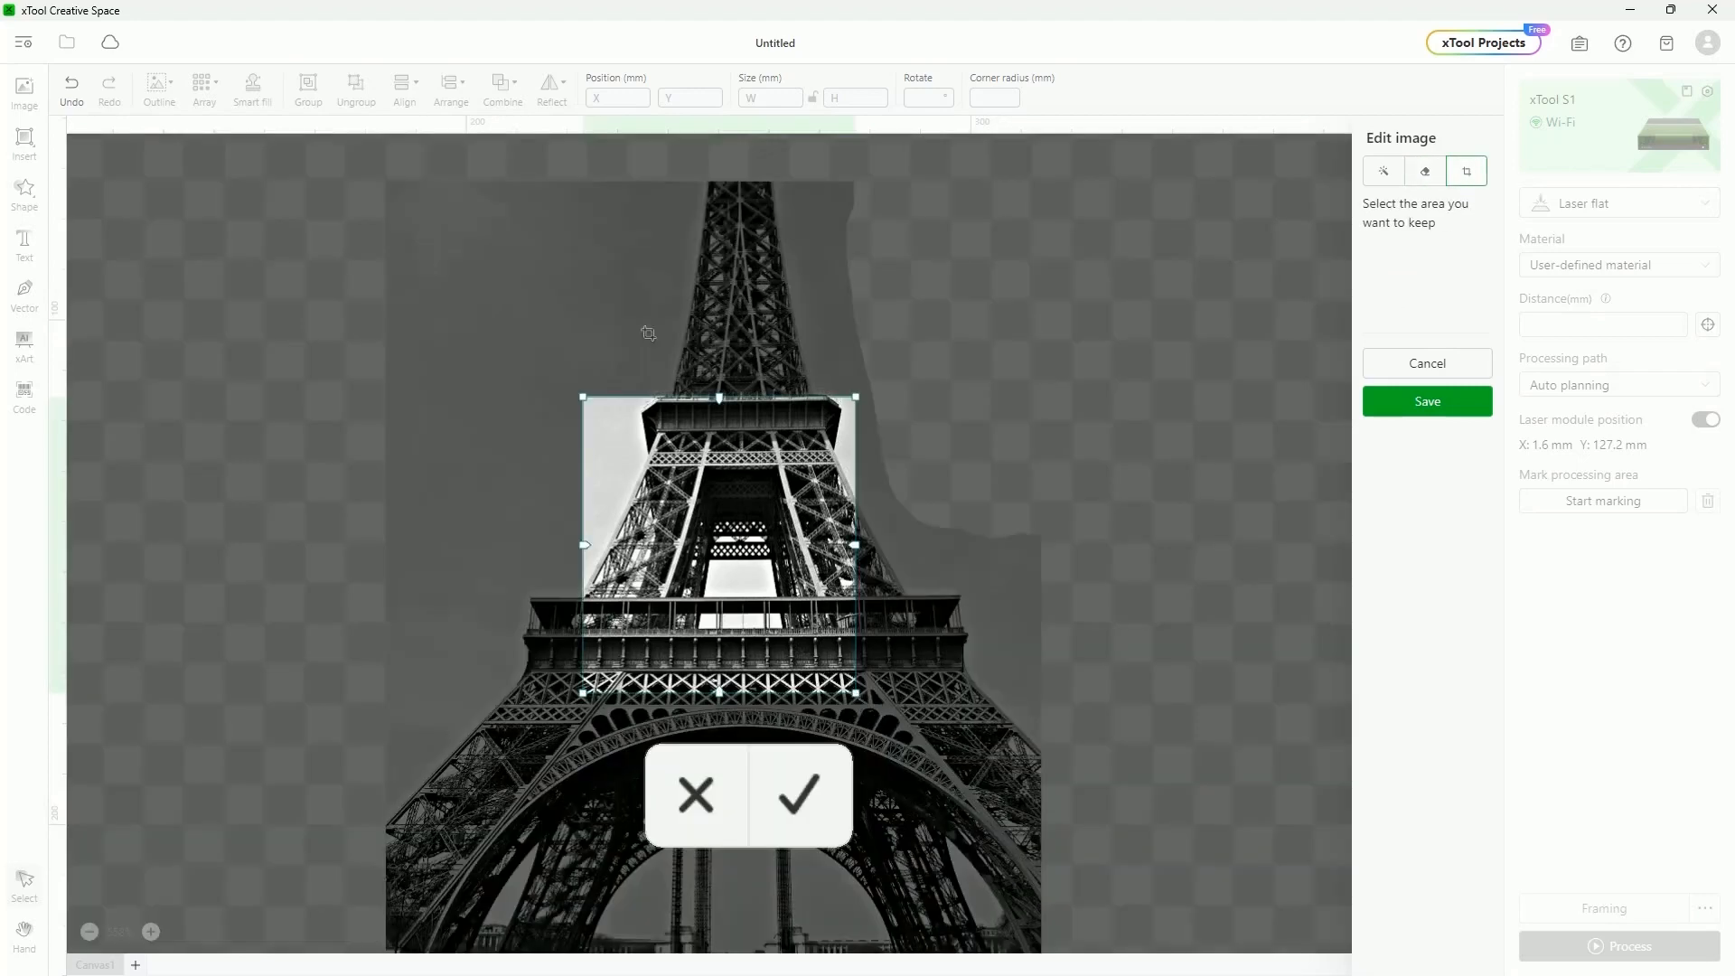
left_click(796, 791)
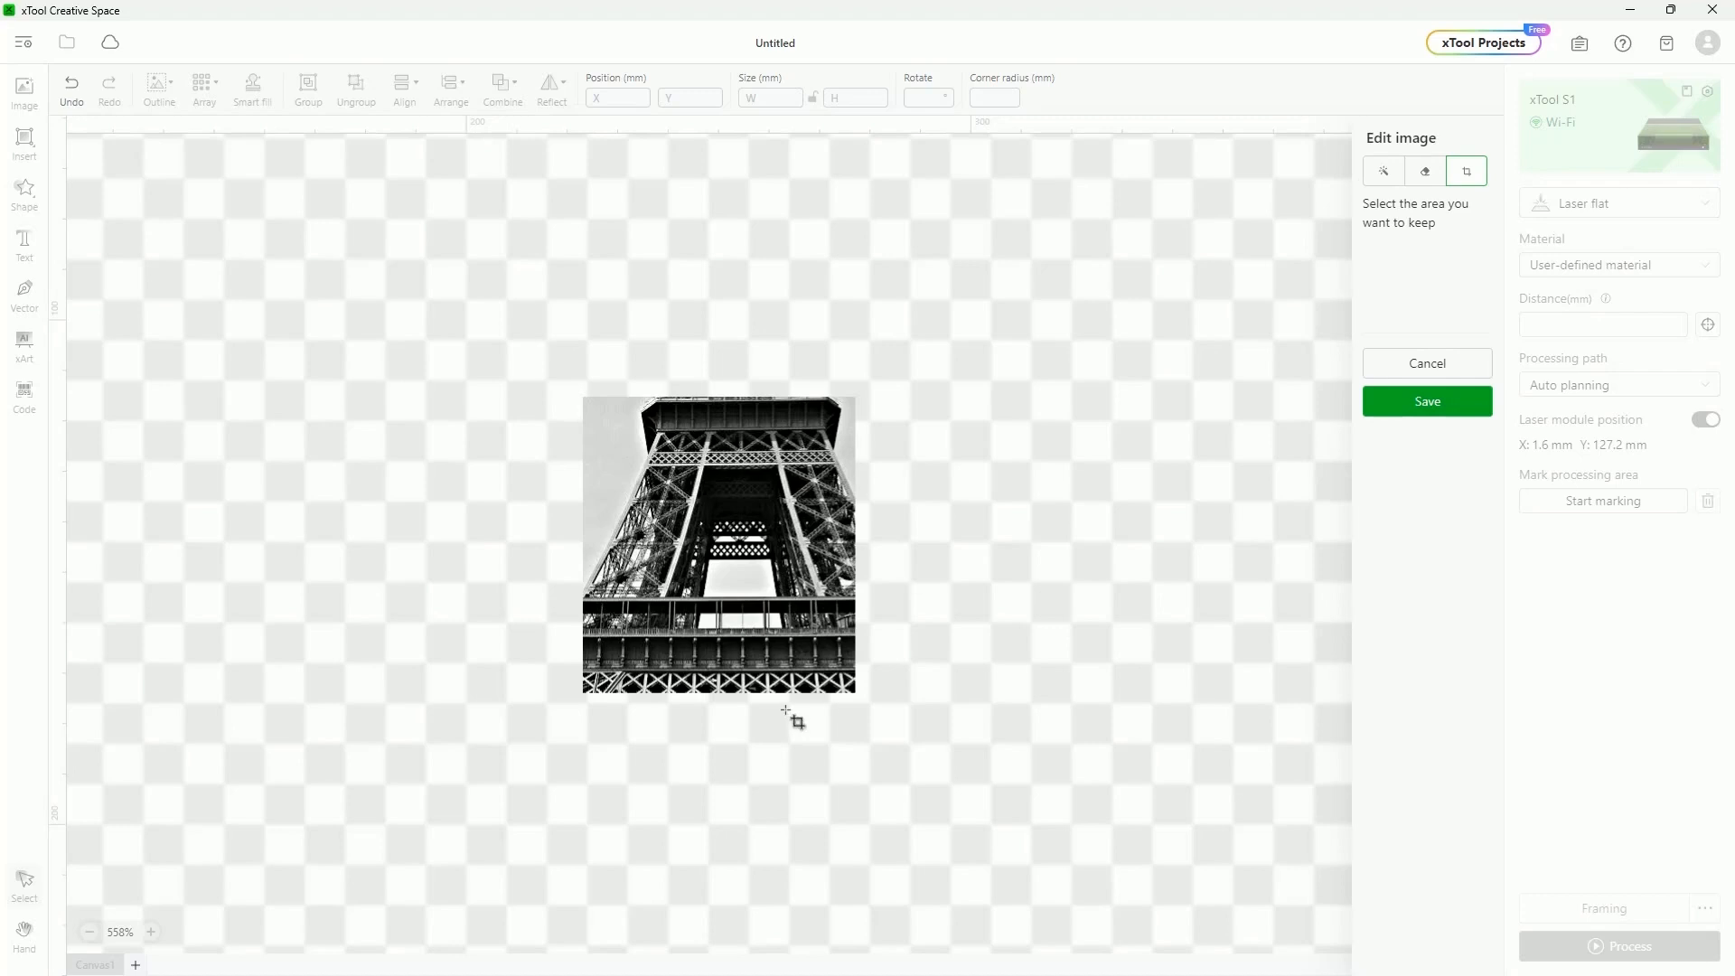
left_click(1428, 402)
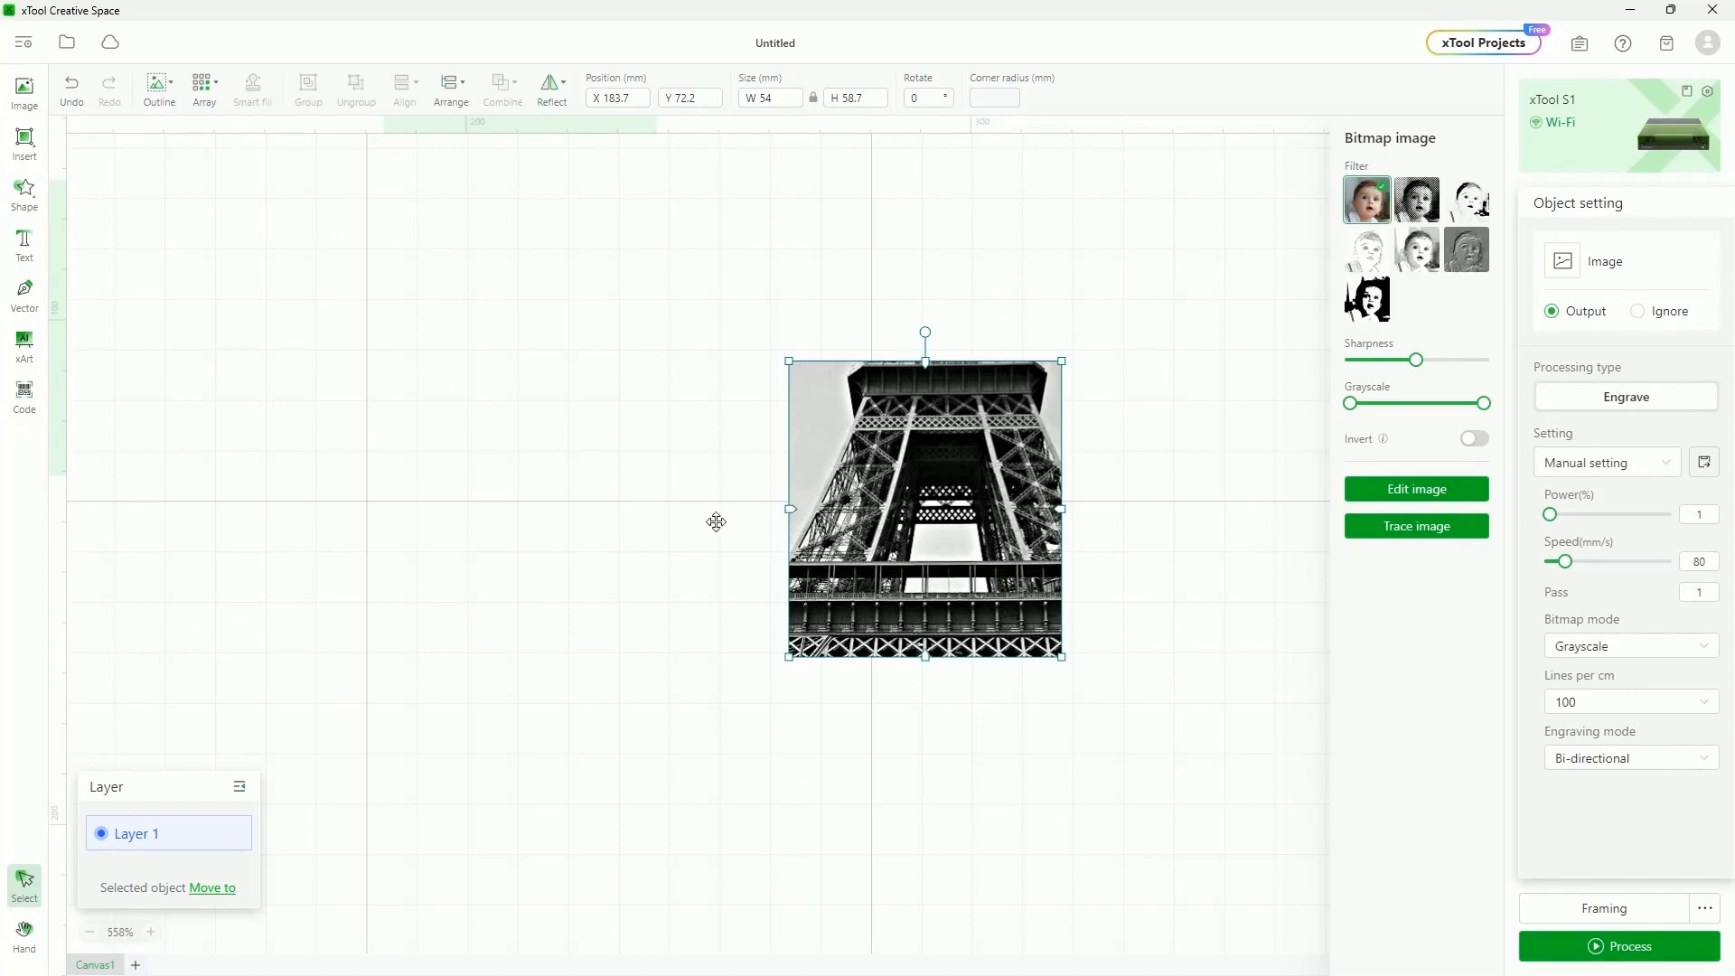
Cancel out of Edit image, reopen it, and nudge the colour tower photo slightly left
left_click(1423, 489)
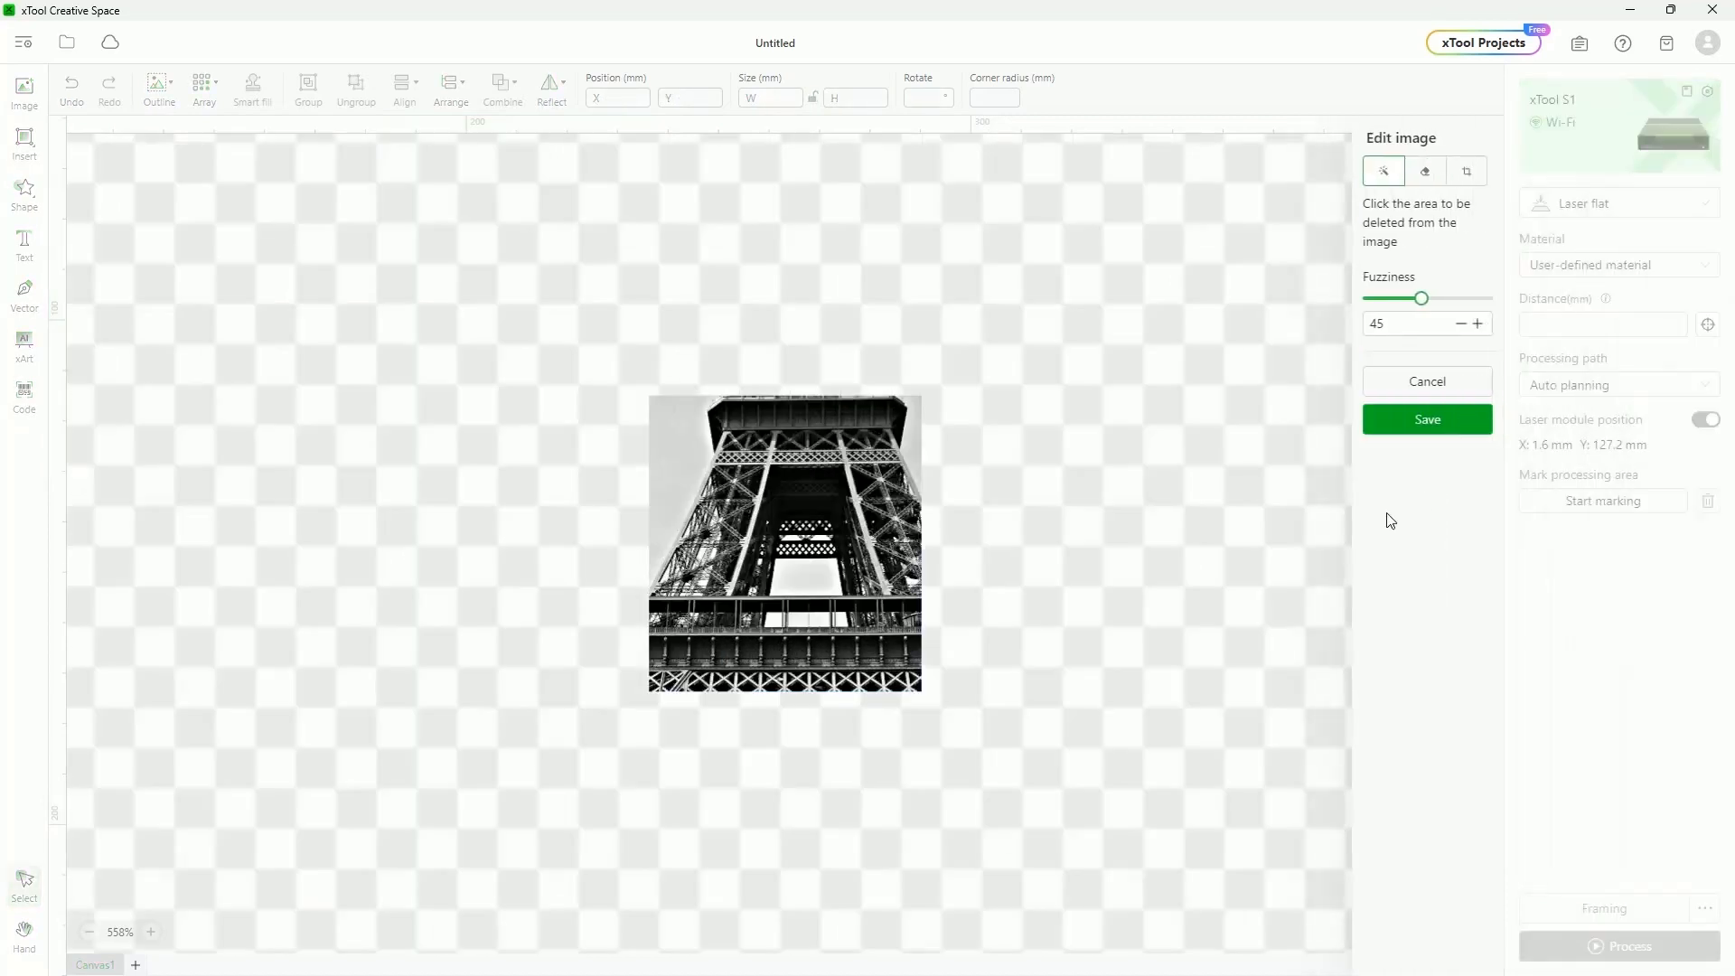
left_click(1478, 384)
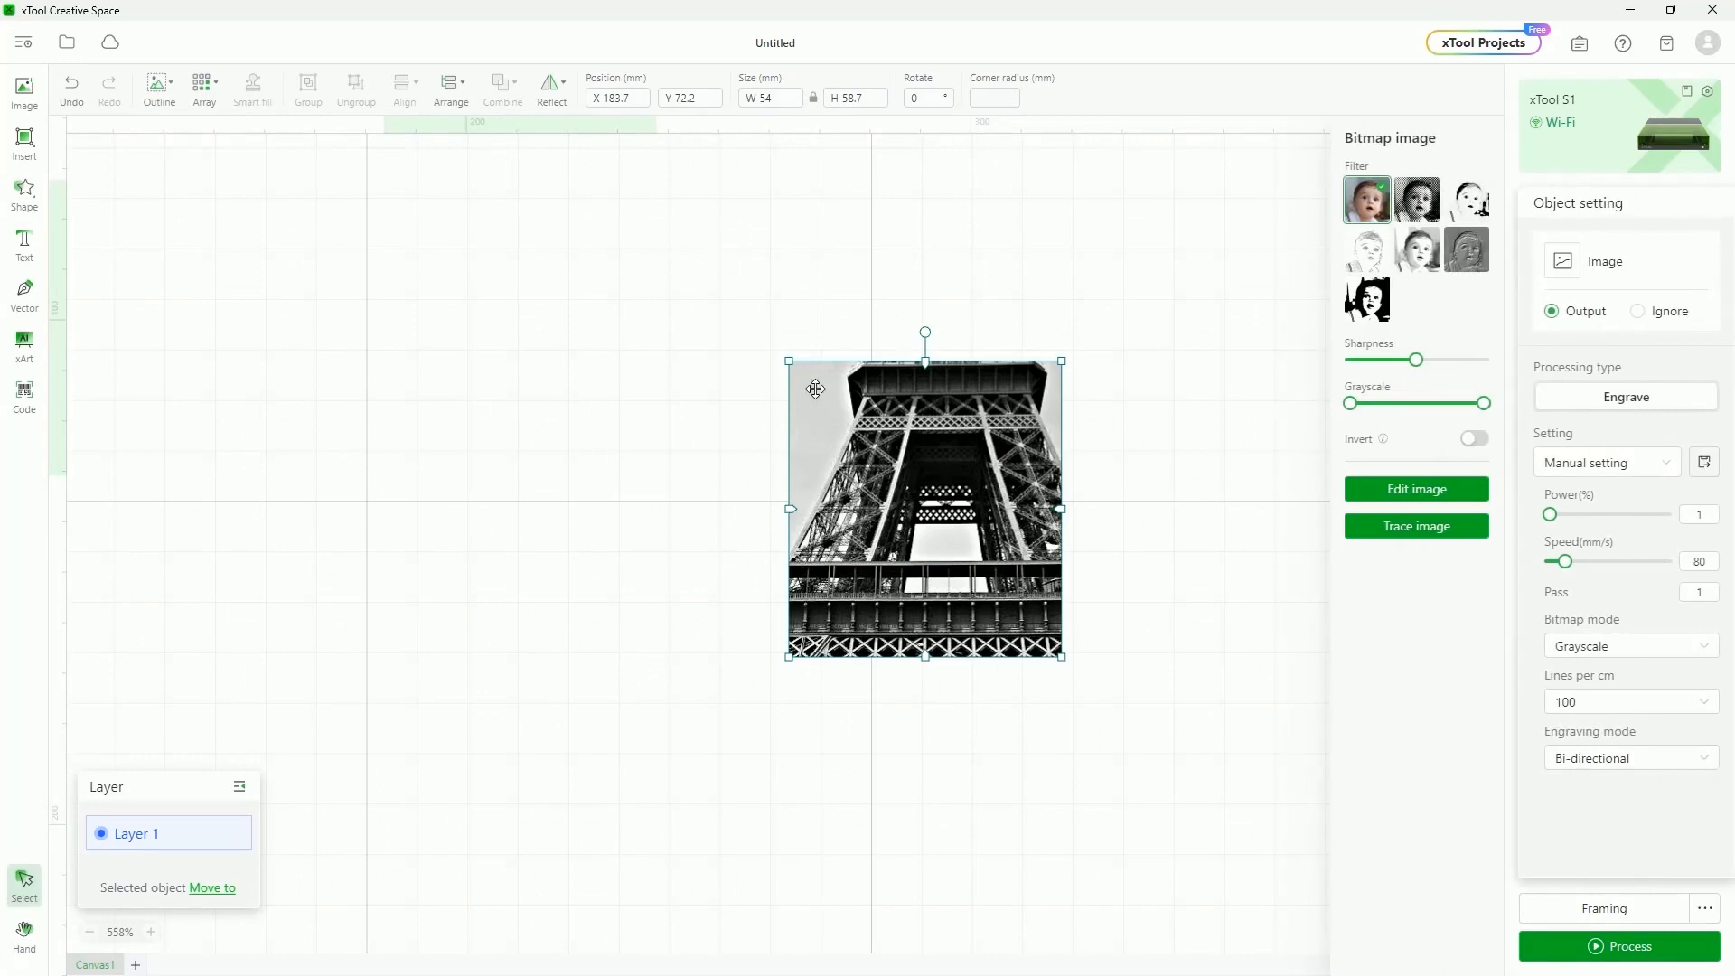
left_click(1396, 497)
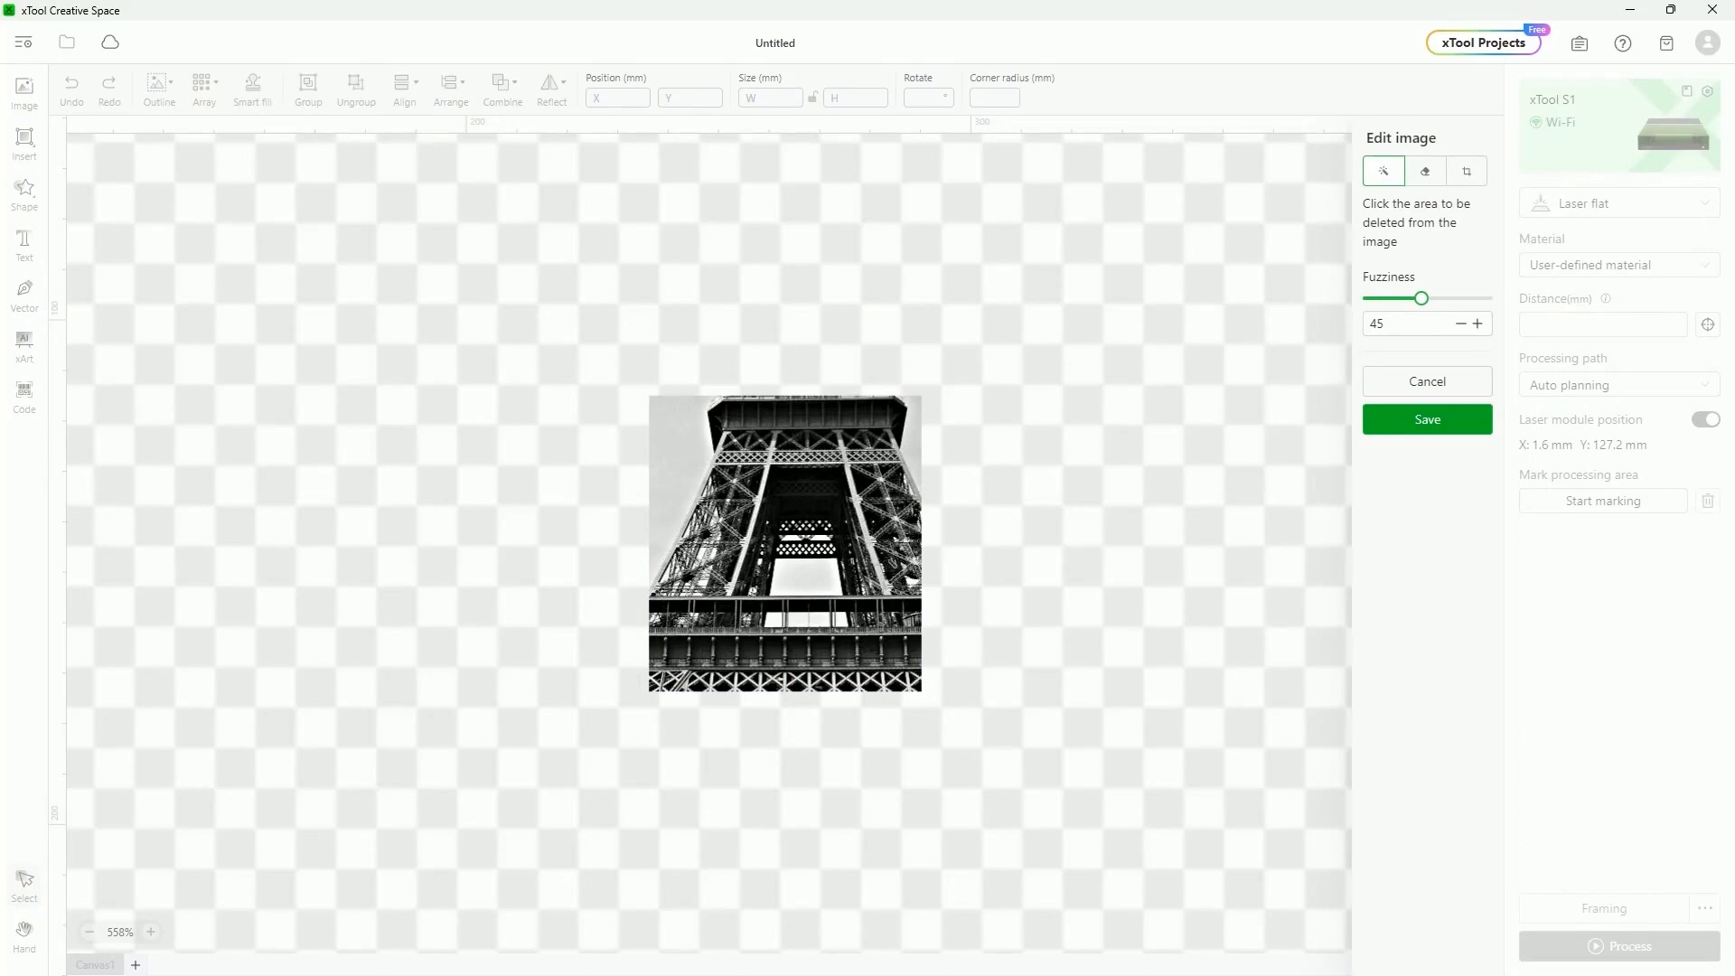
left_click_drag(837, 500, 797, 507)
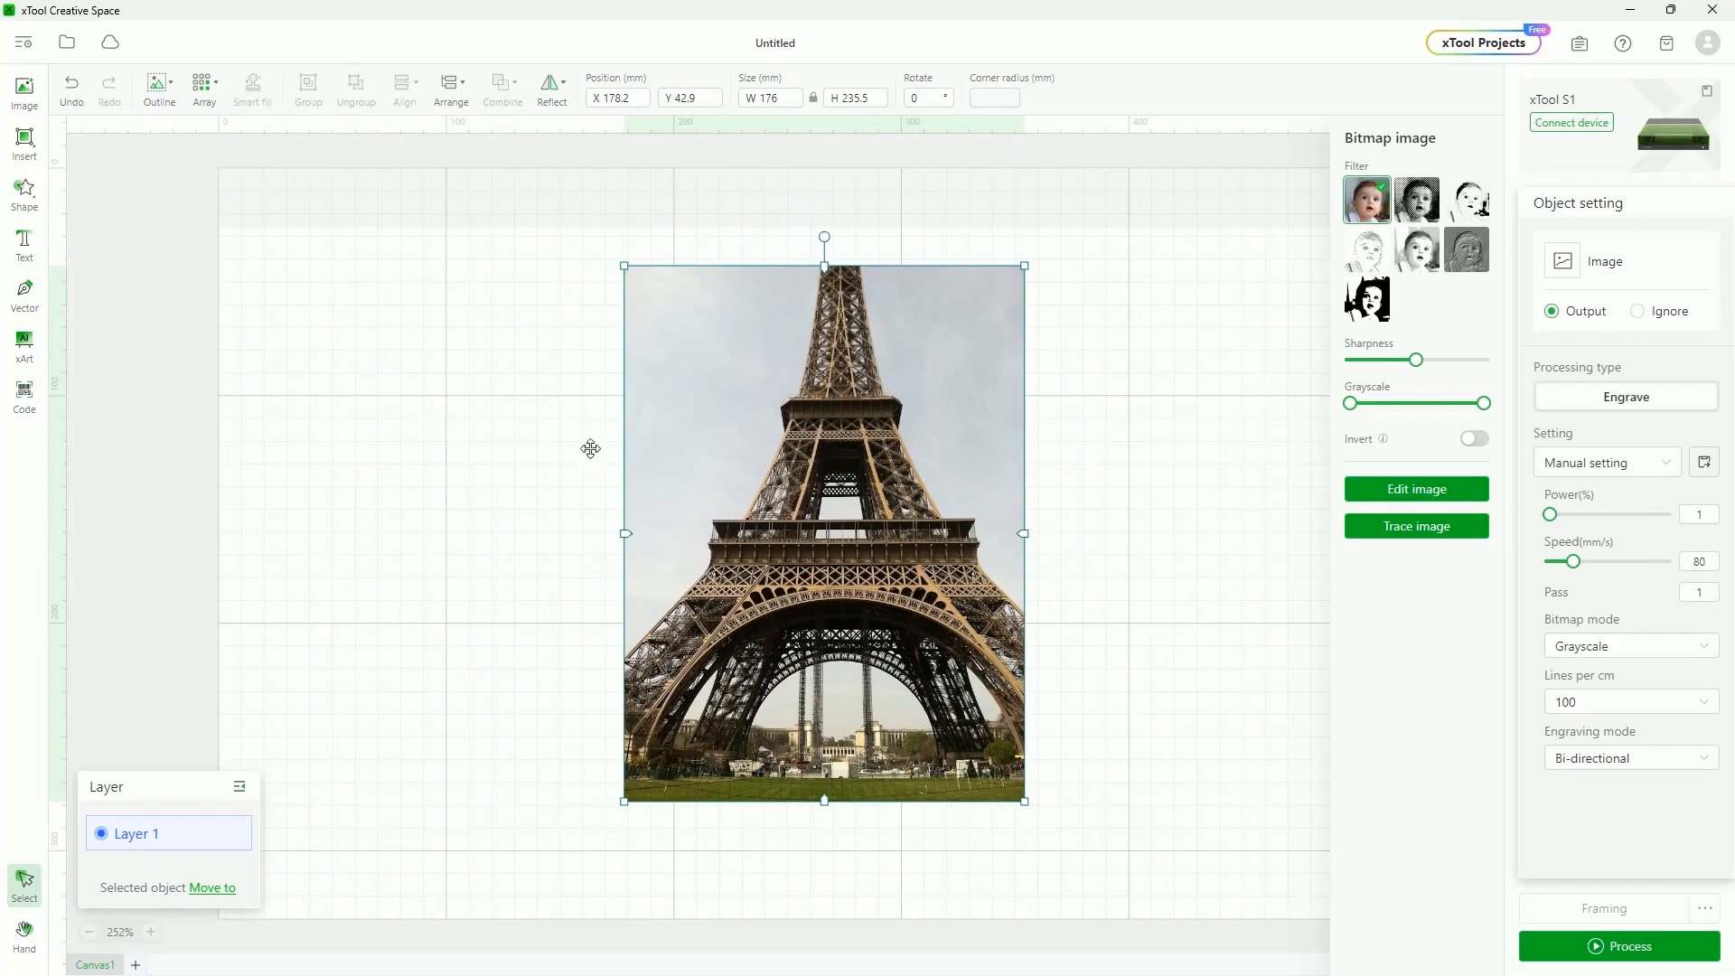
Add a heart shape about 175 mm wide over the tower photo and select both together
left_click(25, 192)
left_click(125, 159)
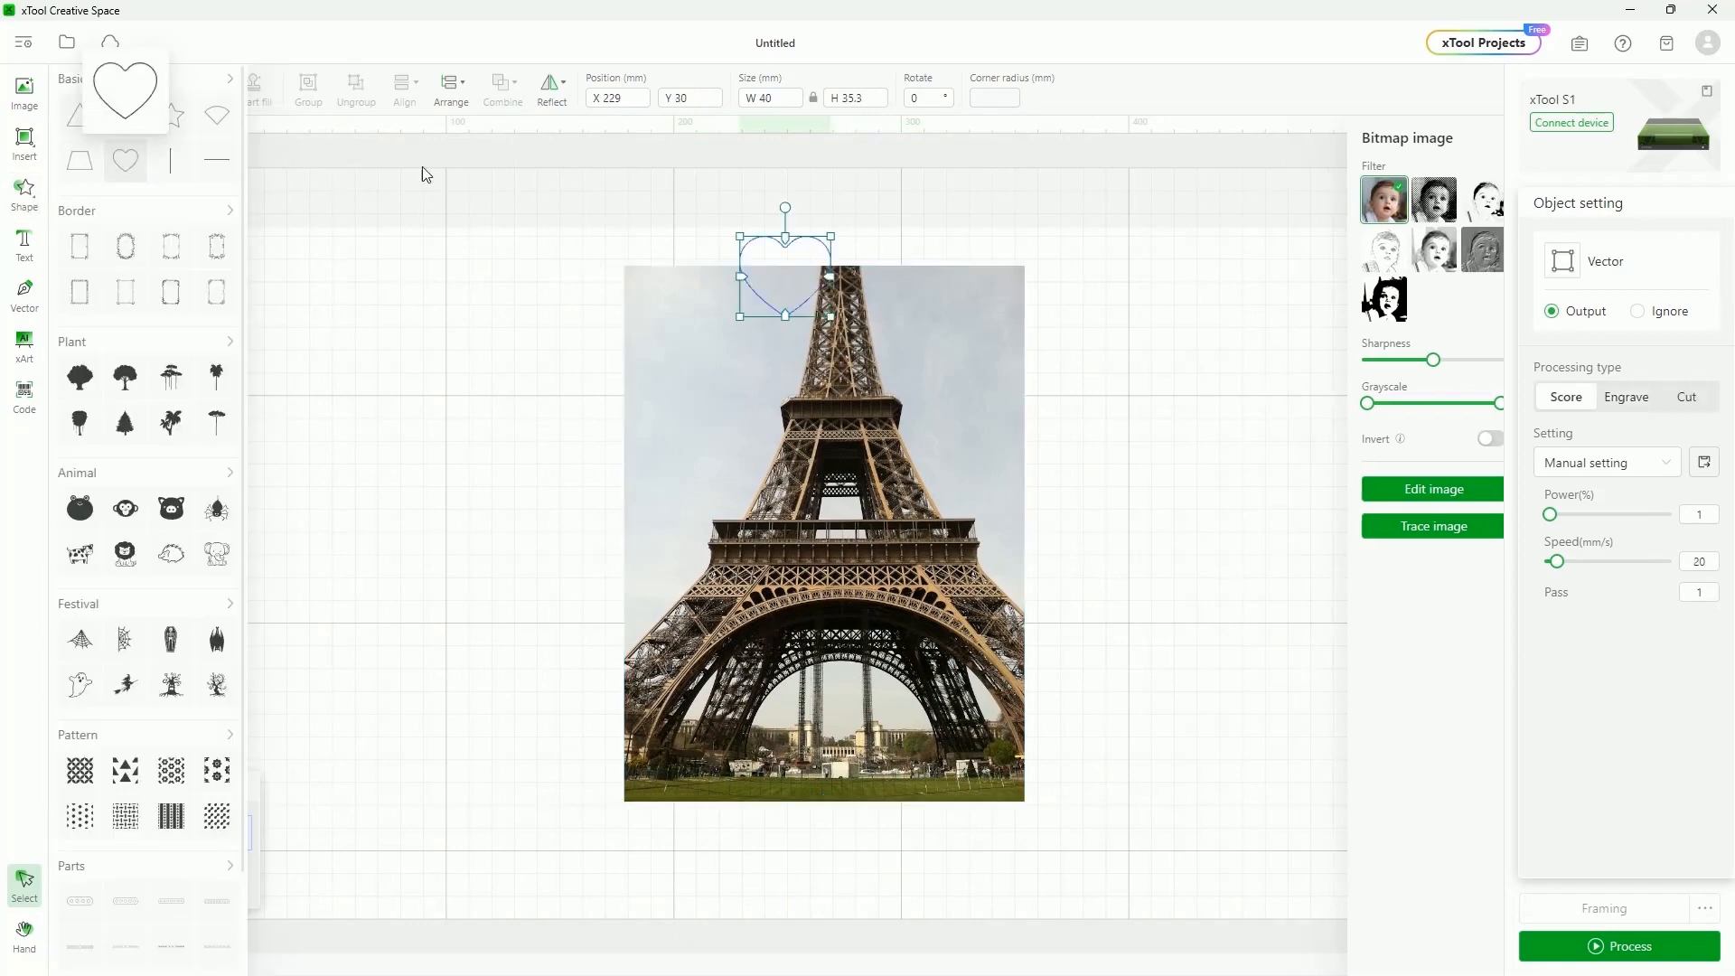
left_click(830, 318)
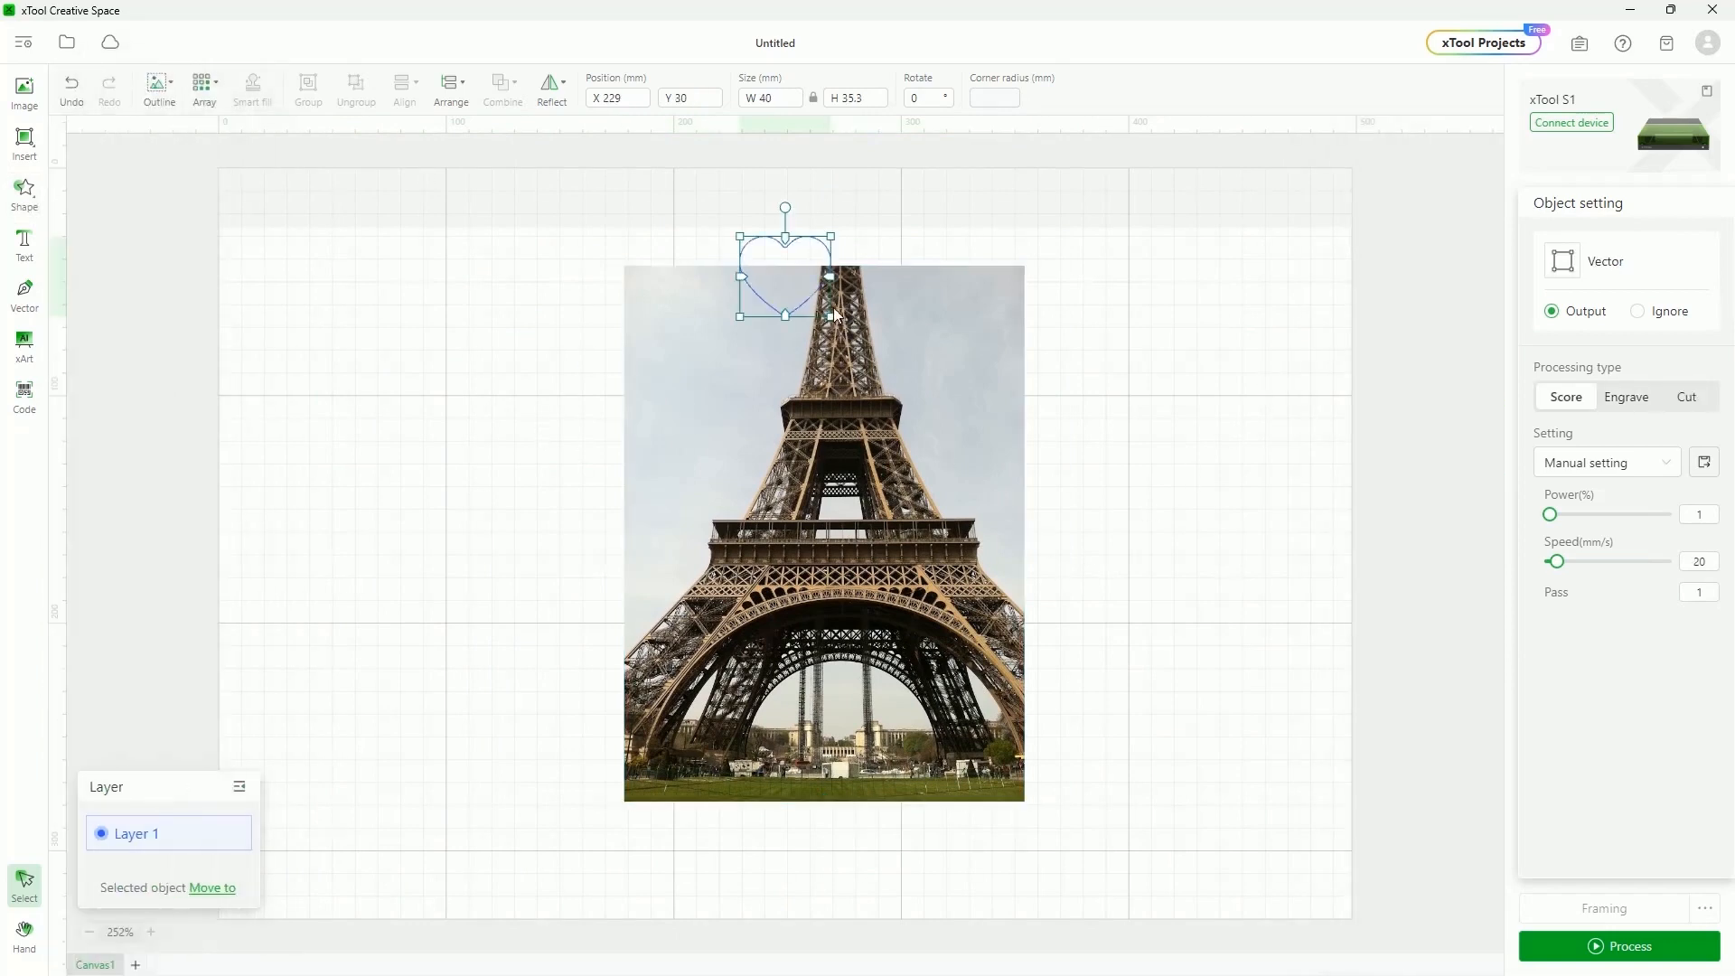
left_click_drag(848, 341, 1108, 593)
left_click_drag(998, 321, 893, 390)
left_click_drag(768, 389, 759, 442)
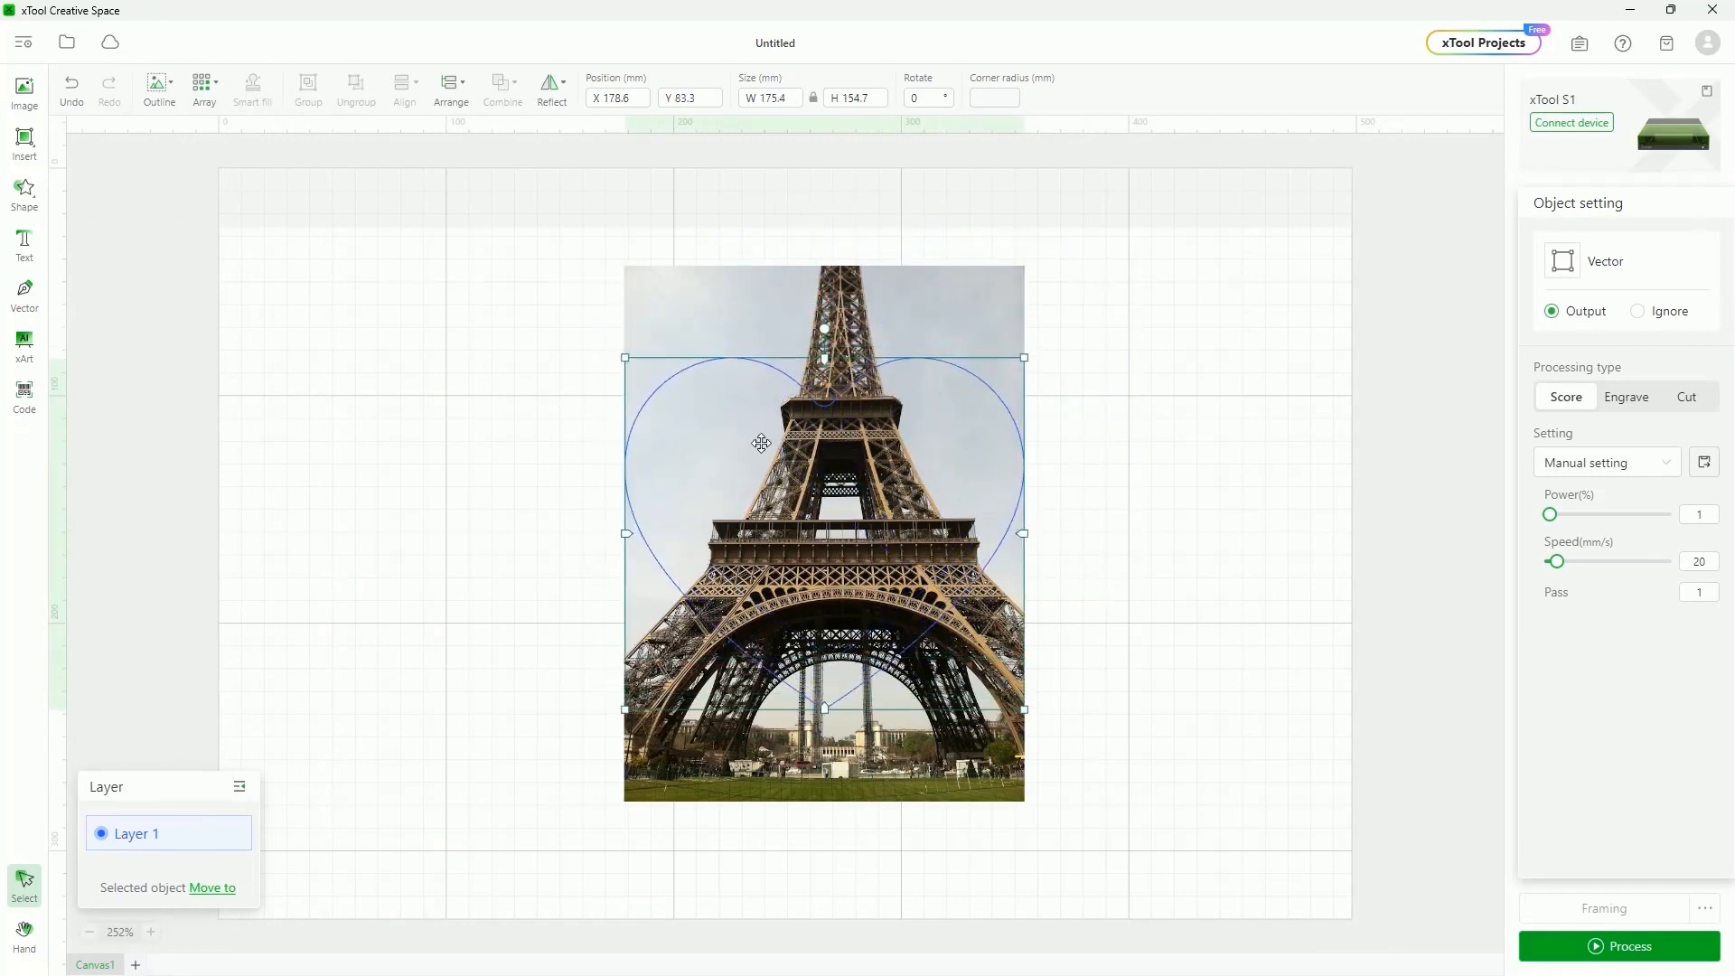
left_click(691, 287, "shift")
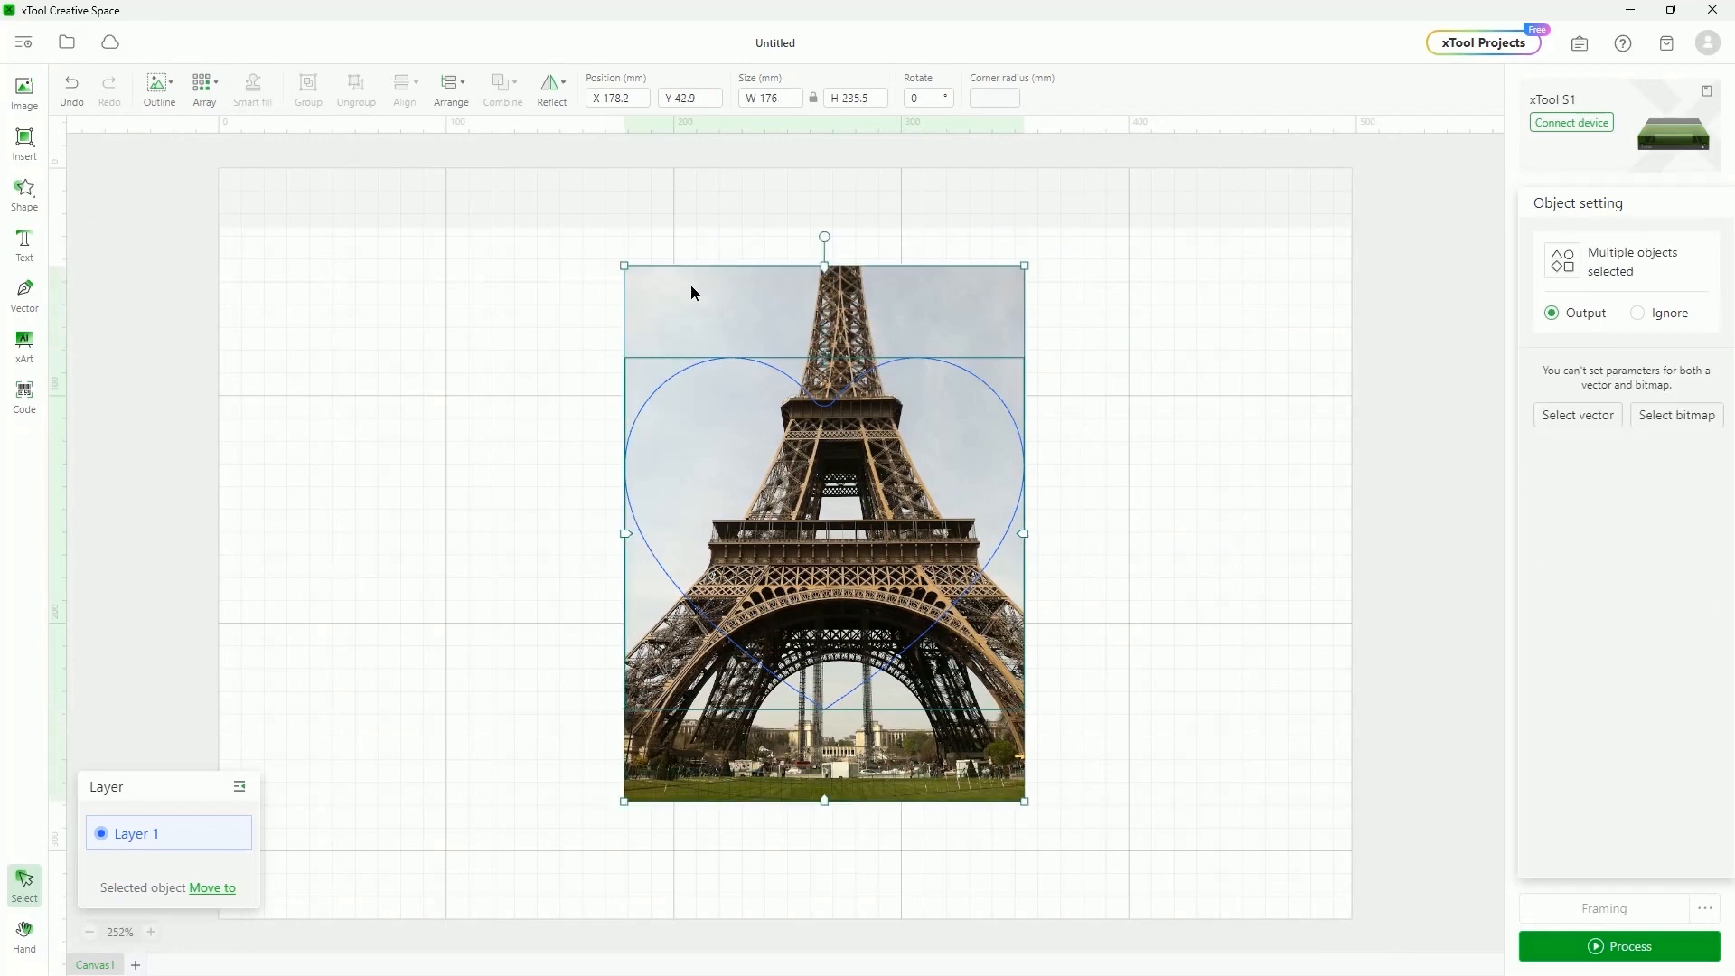
right_click(755, 329)
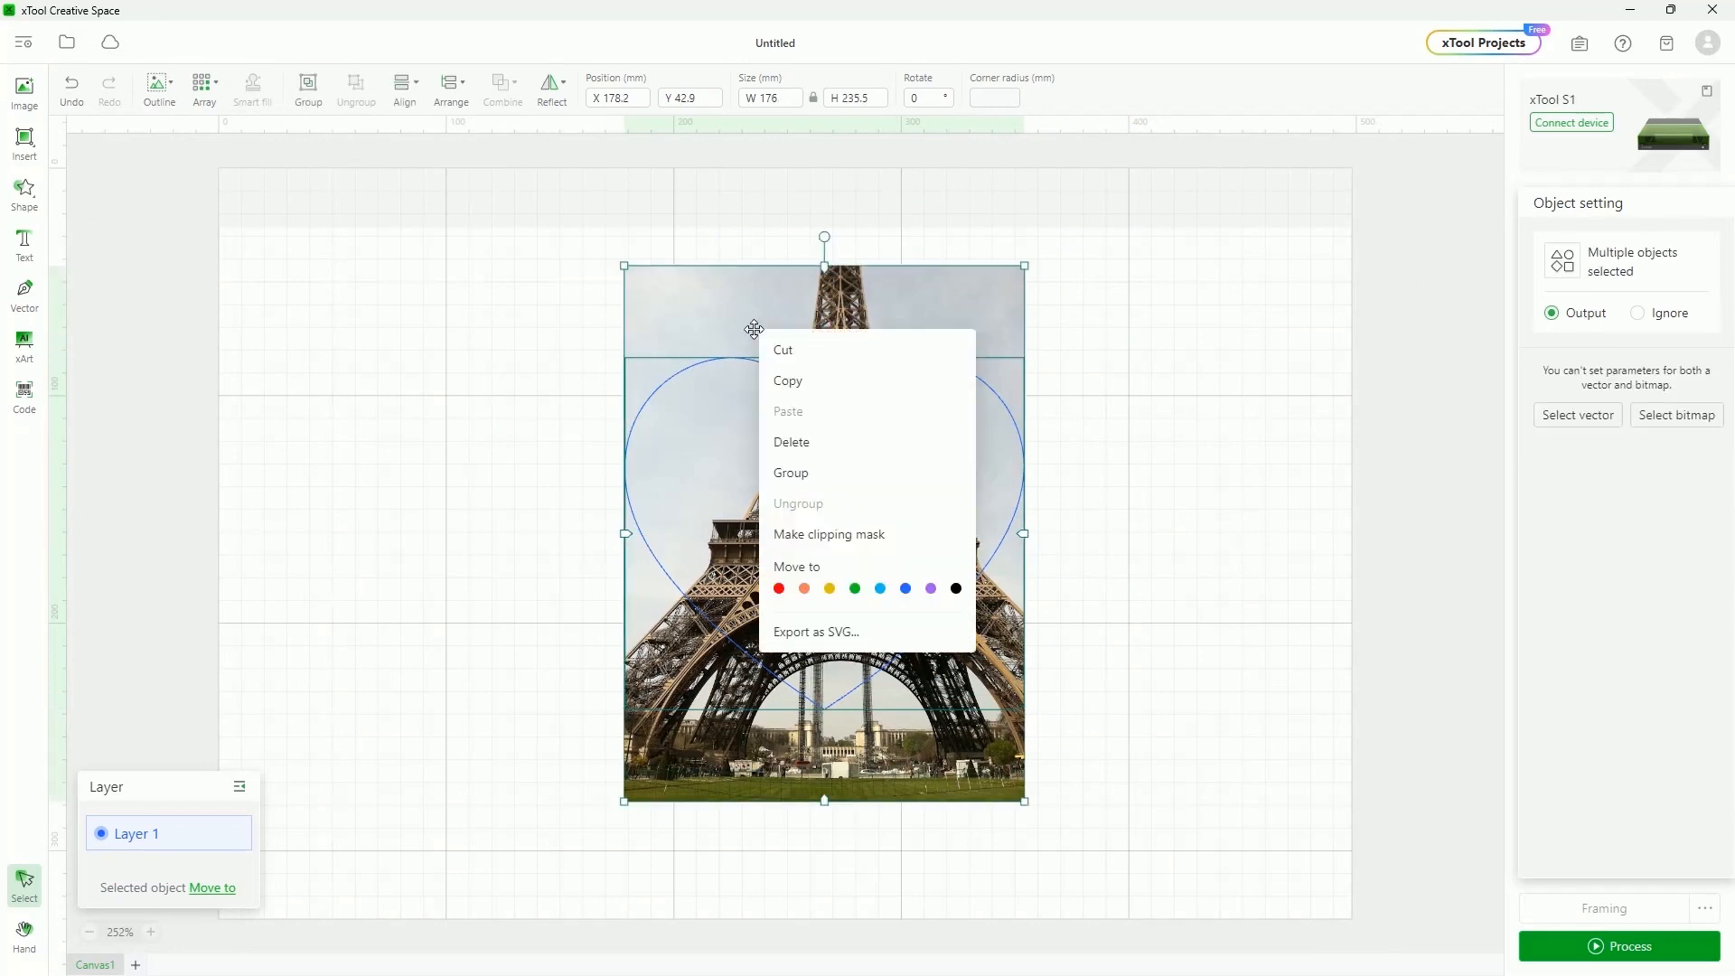
Clip the photo to the heart, position it inside the mask, and move the result left and up
left_click(923, 549)
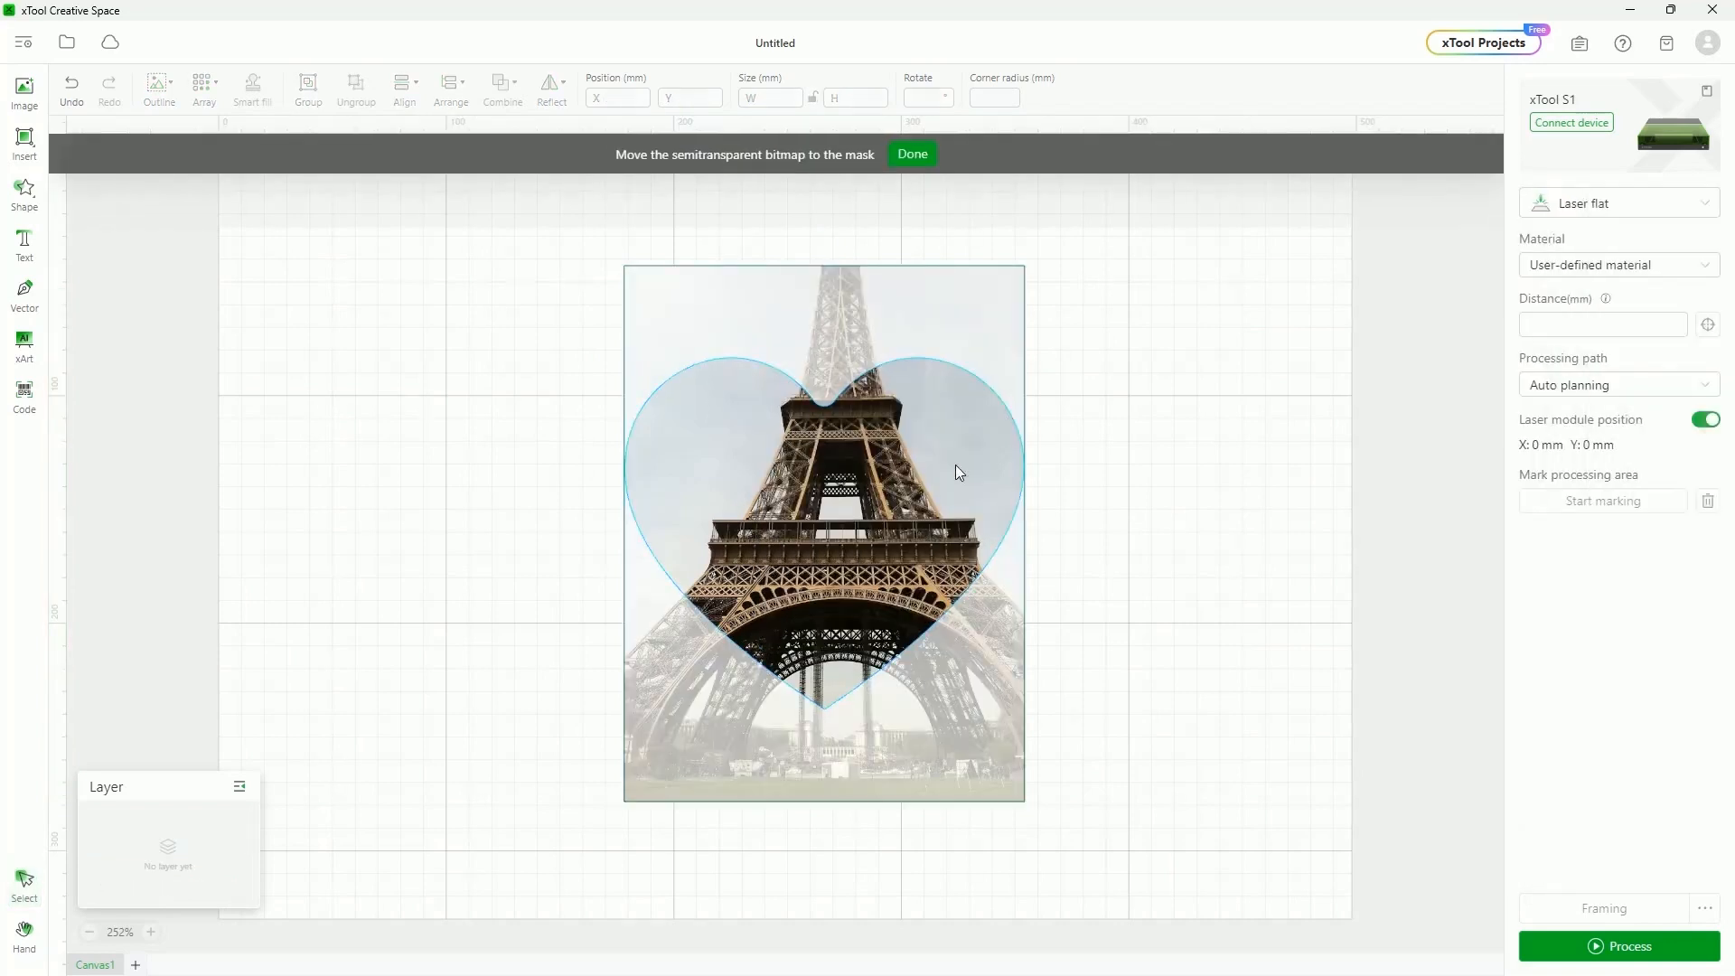
left_click_drag(974, 754, 1023, 769)
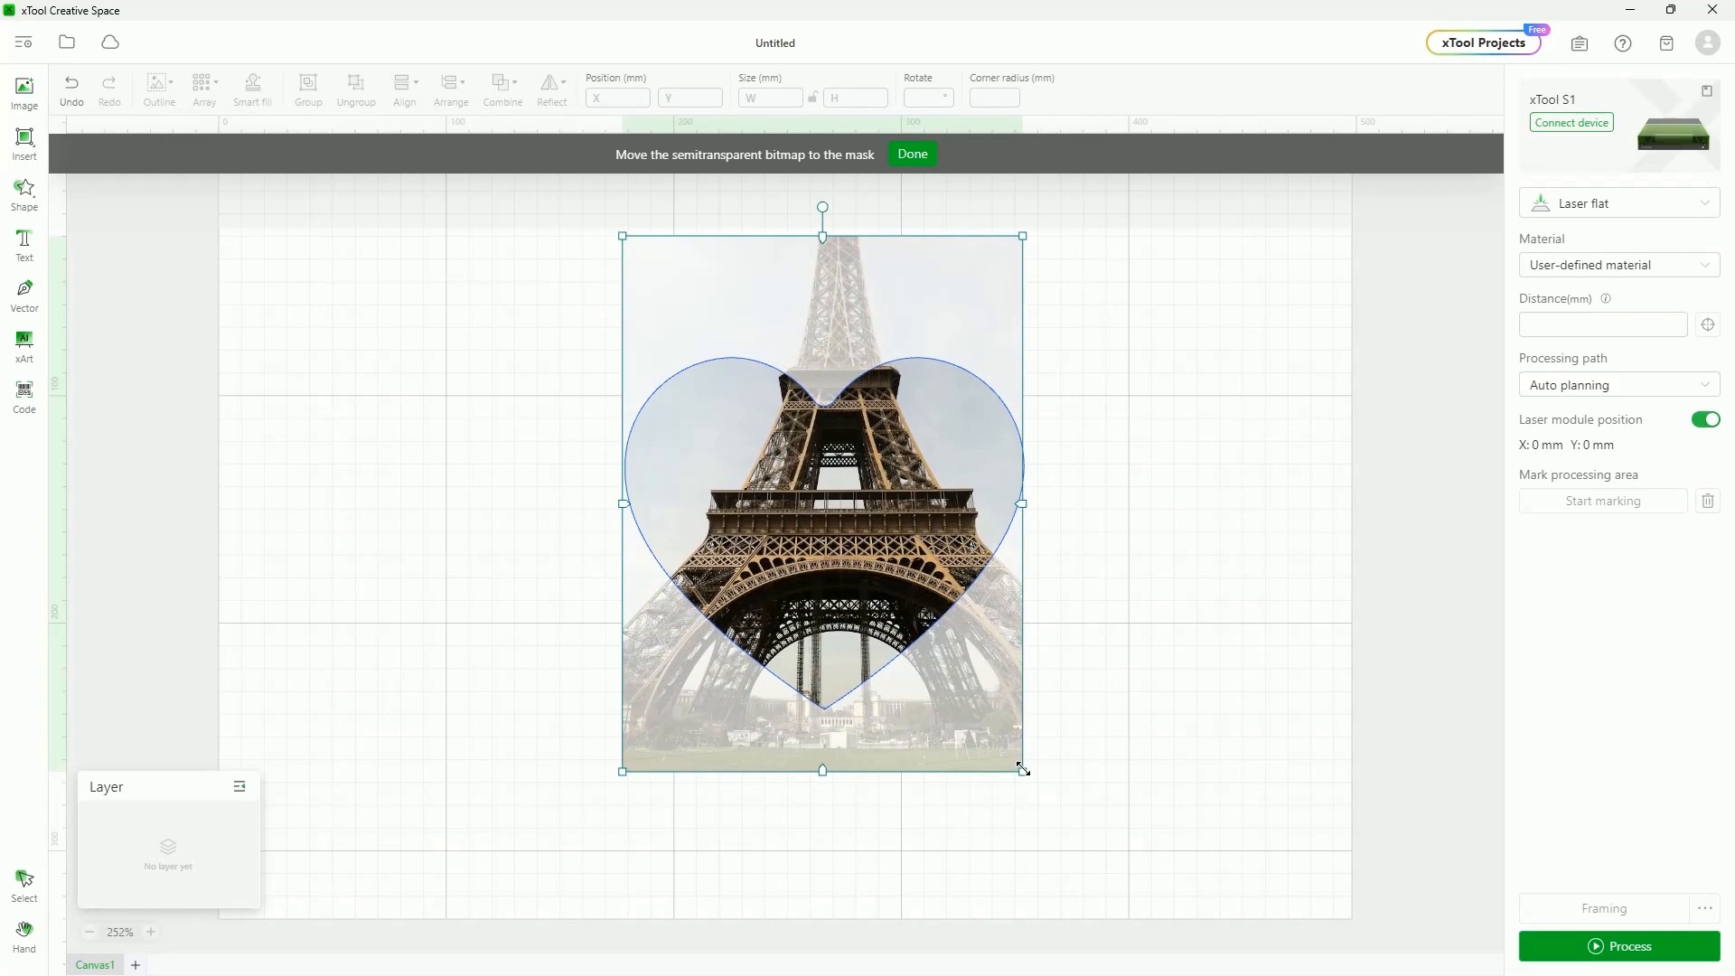
left_click(916, 159)
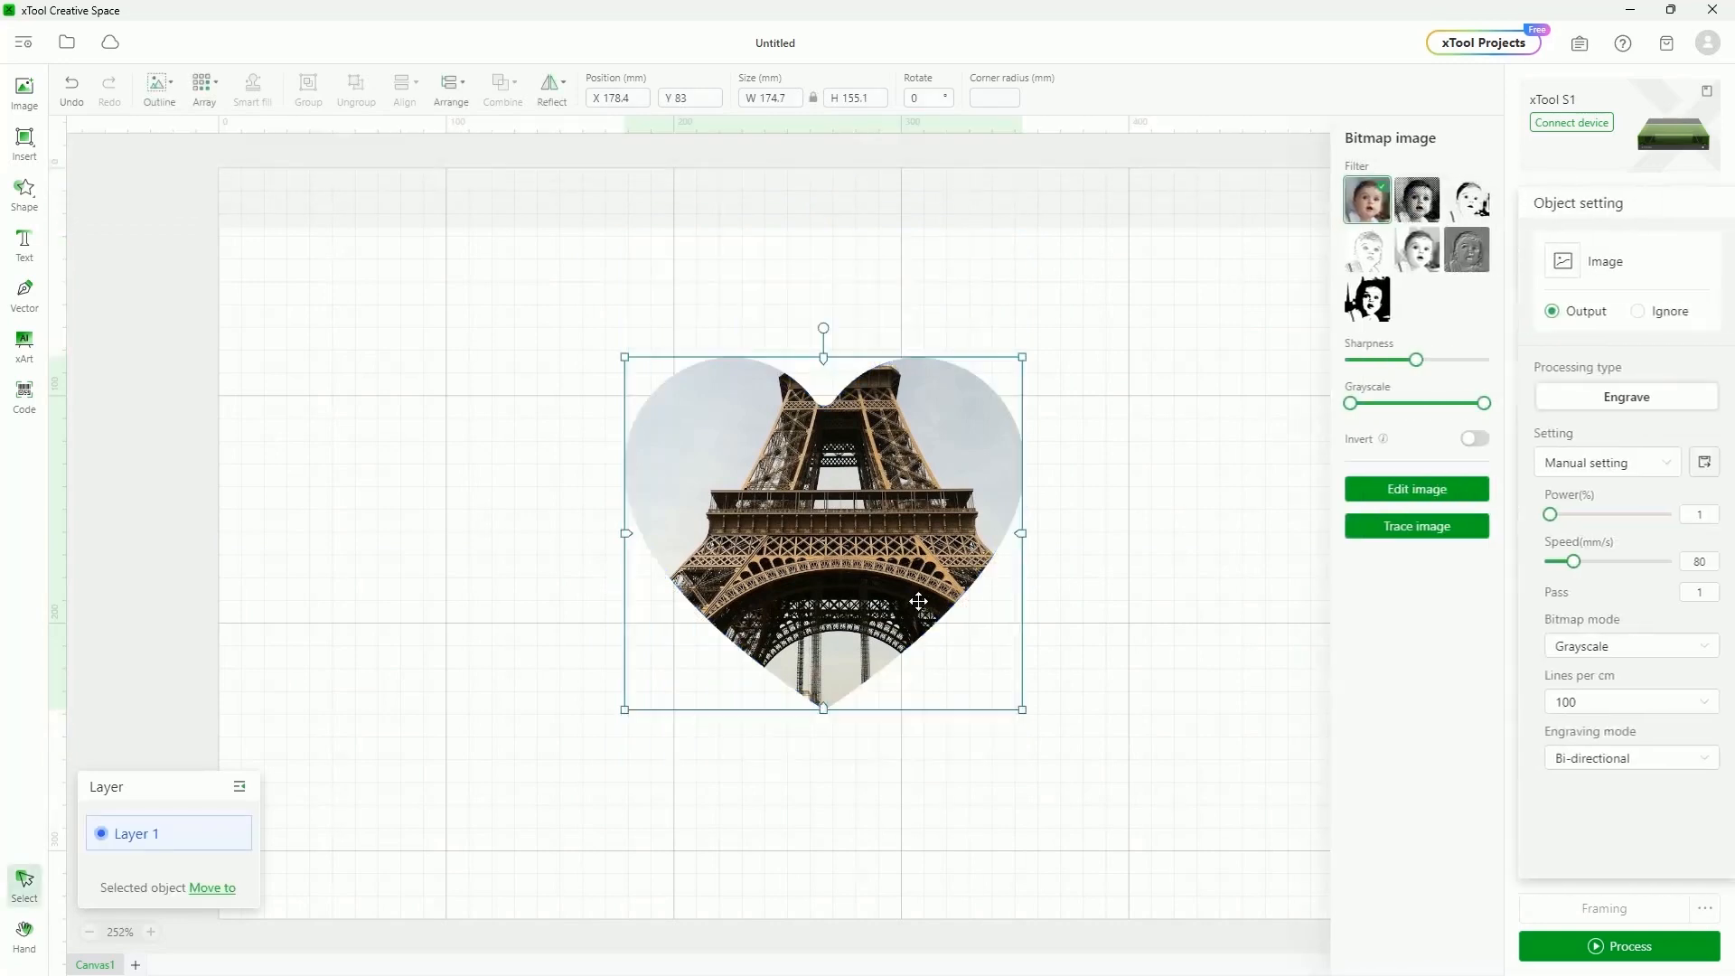
left_click(1211, 735)
left_click_drag(849, 601, 749, 569)
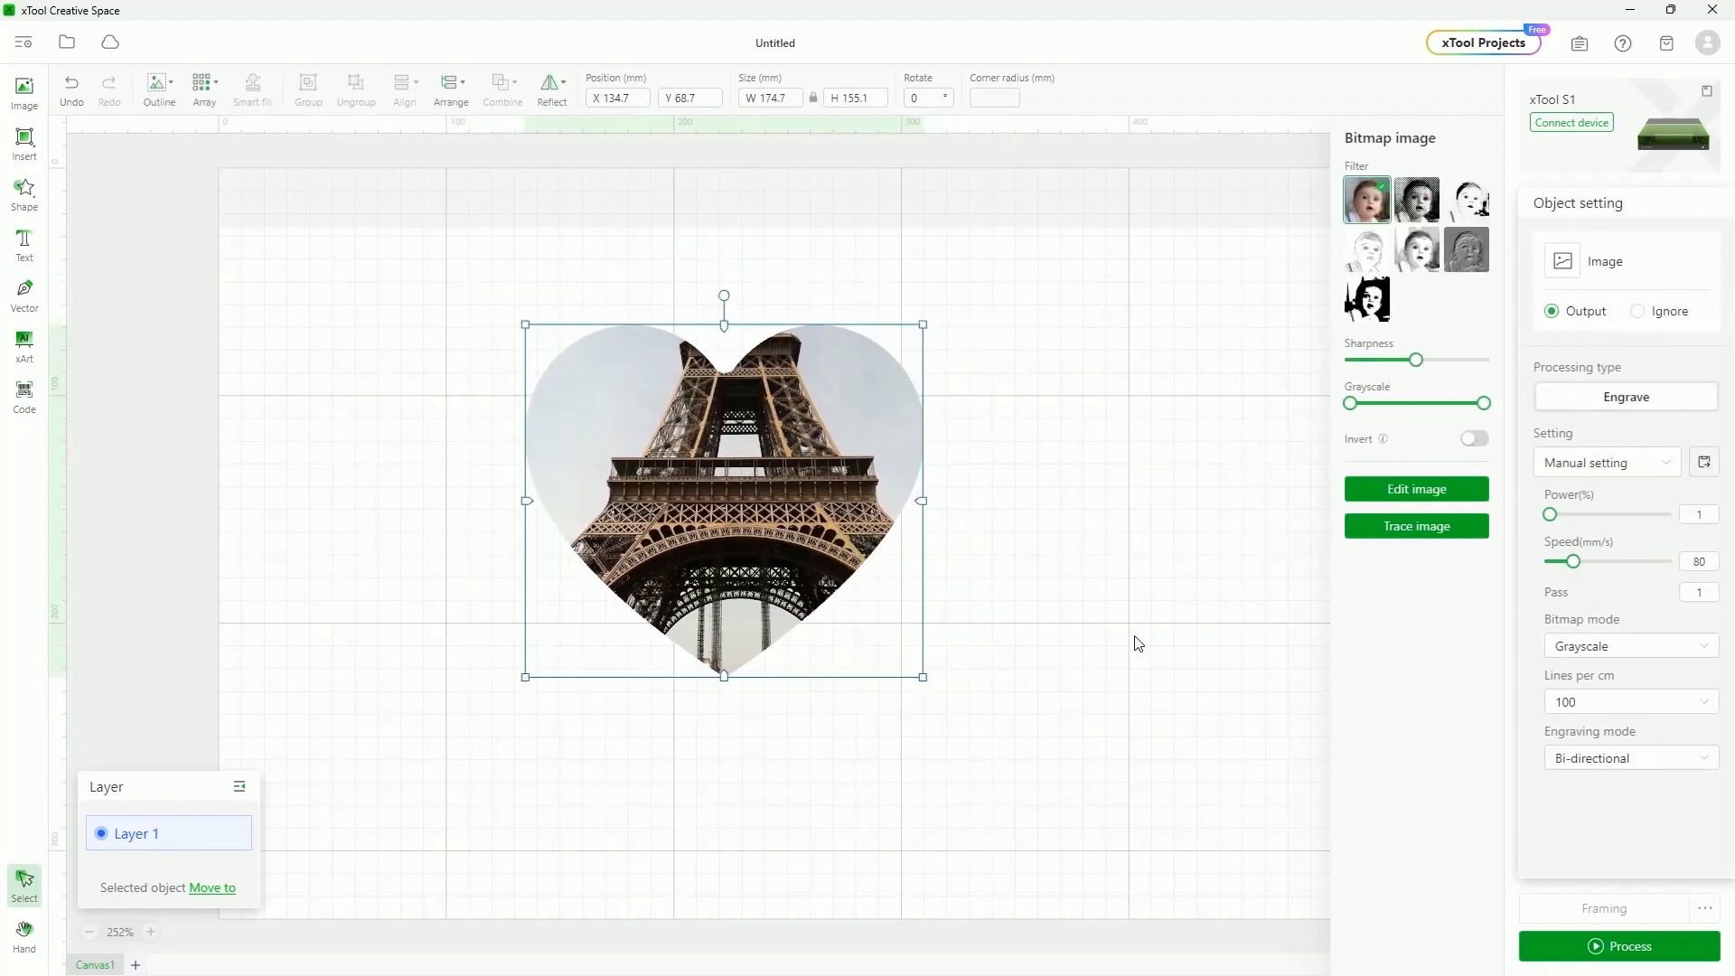
Move the heart mask higher and shift the tower photo beneath it, then confirm the mask
left_click(1111, 592)
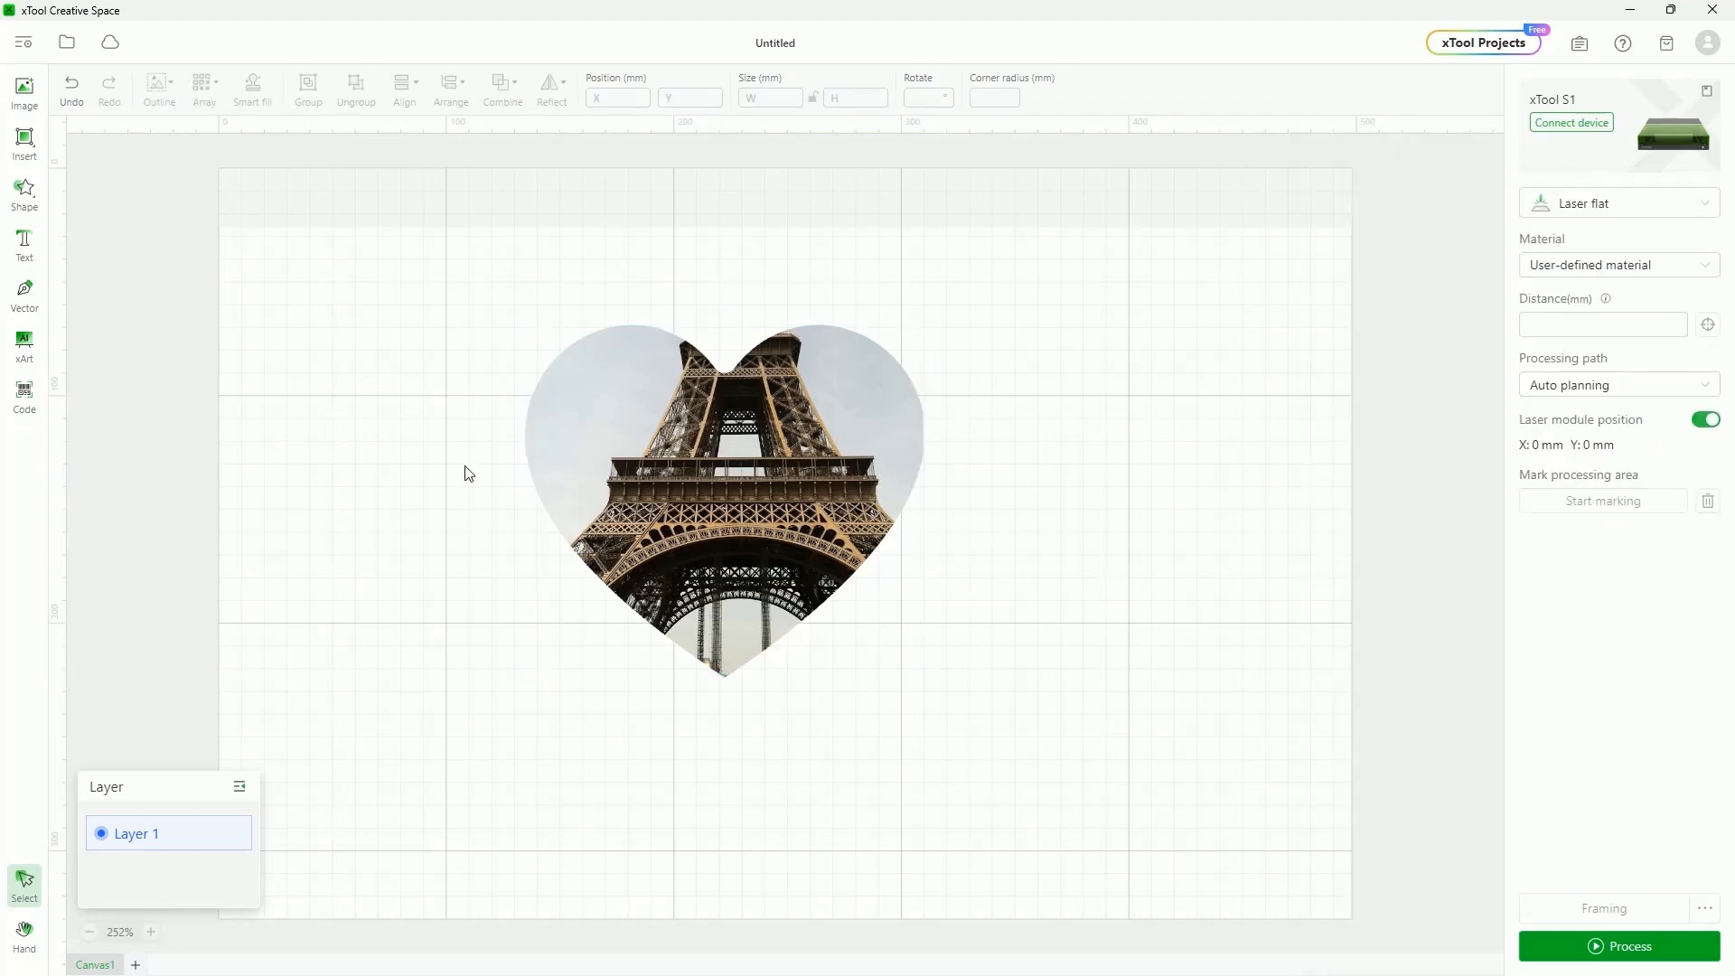
double_click(824, 412)
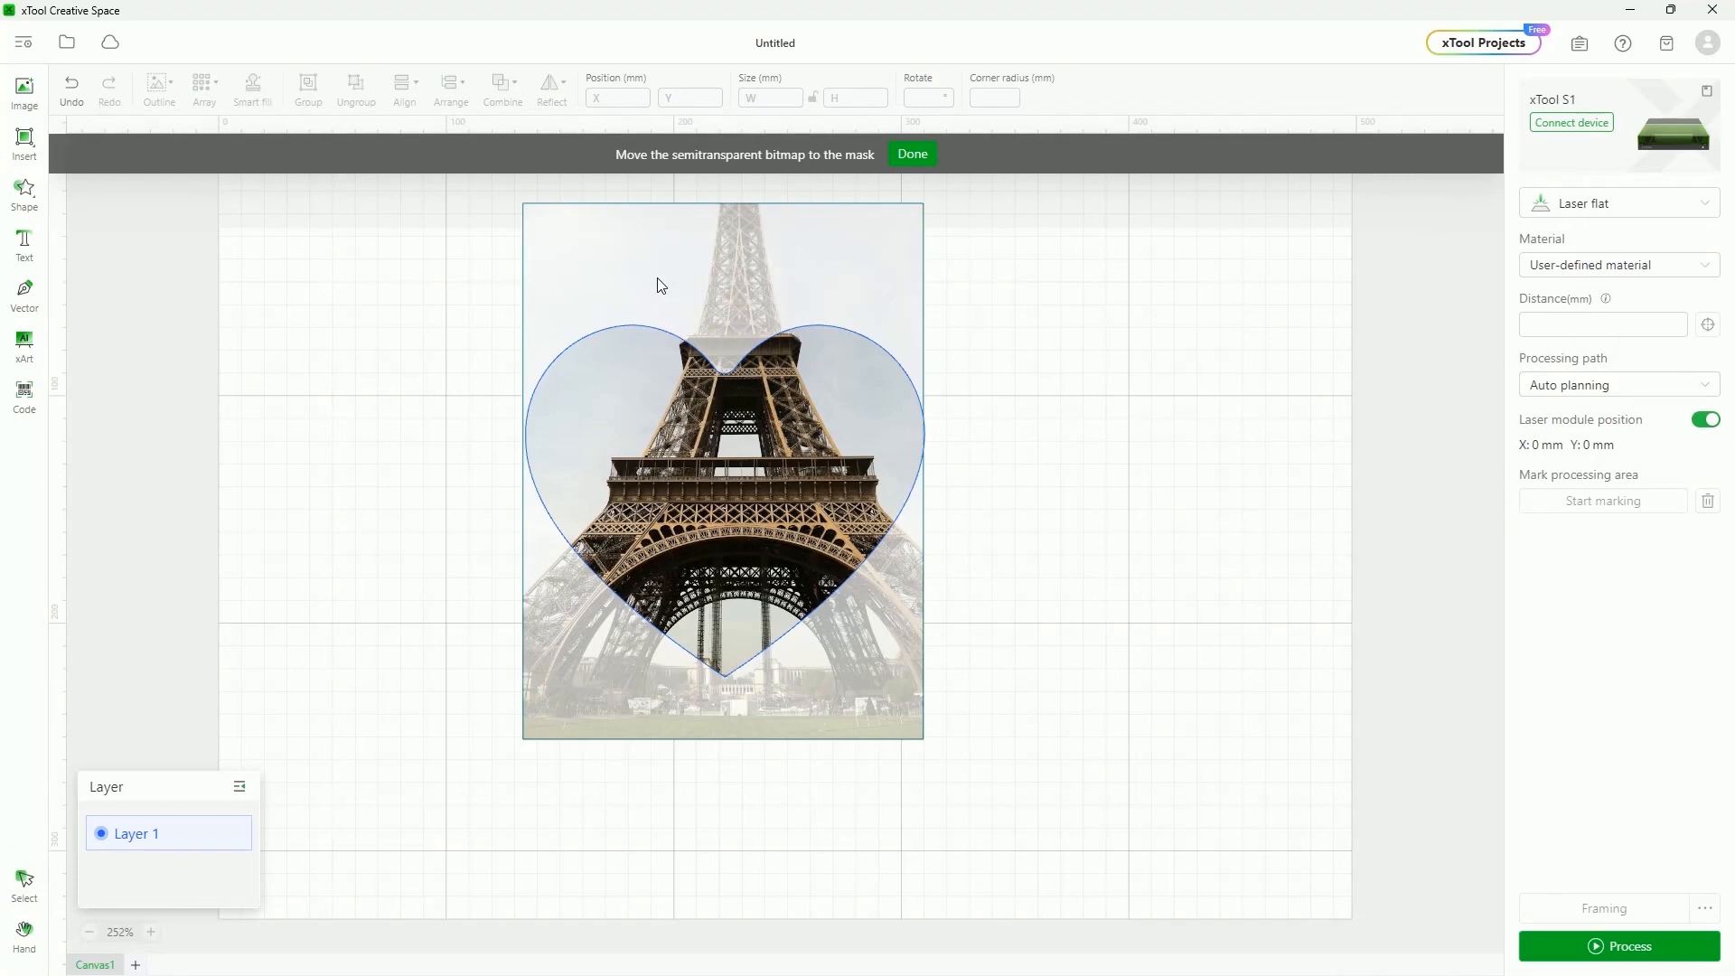
left_click(733, 368)
left_click_drag(732, 370, 731, 318)
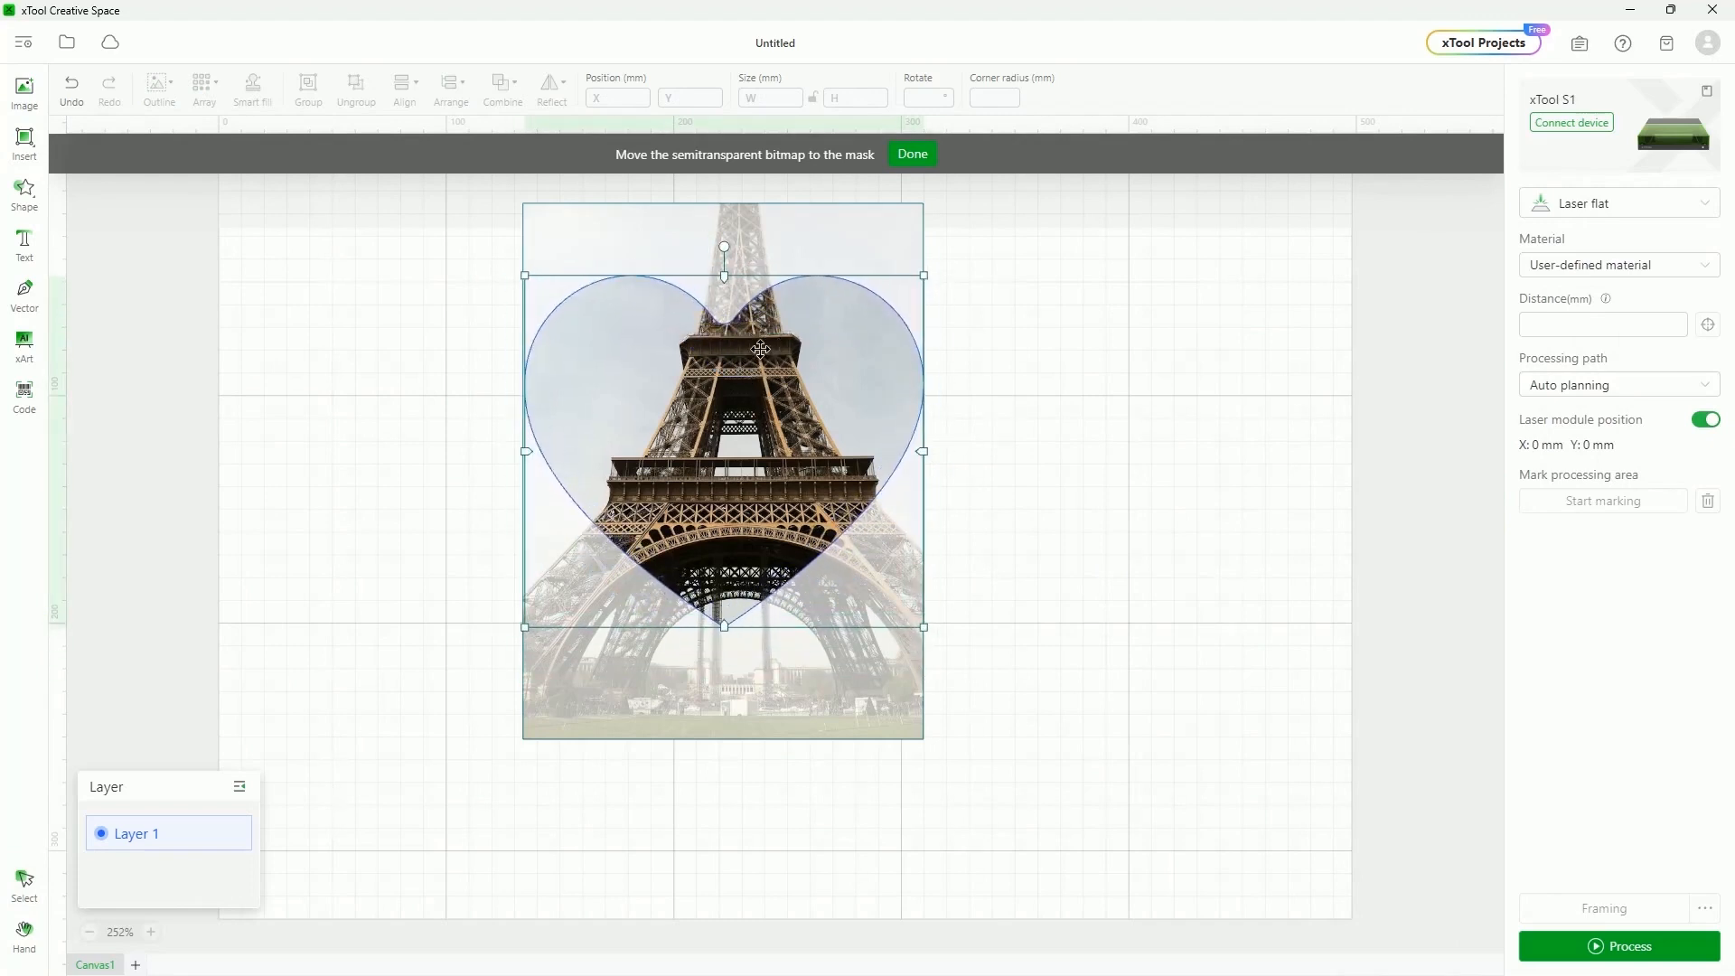
left_click(825, 732)
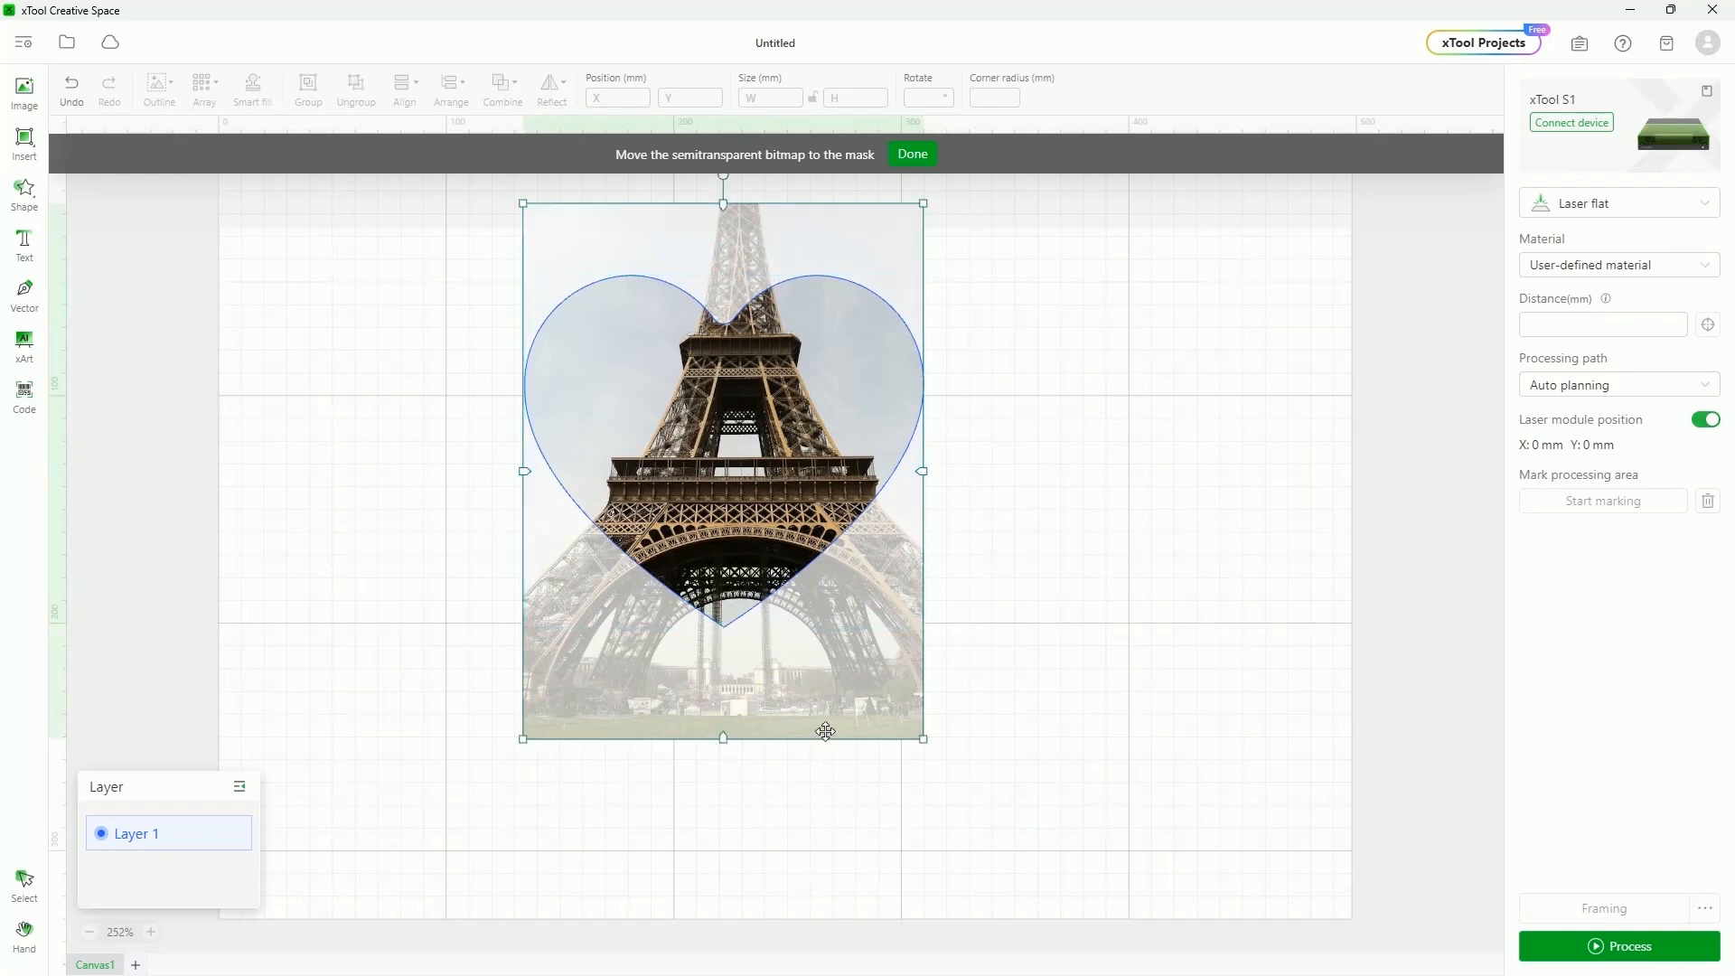
mouse_move(832, 698)
left_mouse_down()
mouse_move(837, 662)
mouse_move(765, 705)
mouse_move(844, 705)
mouse_move(830, 698)
left_mouse_up()
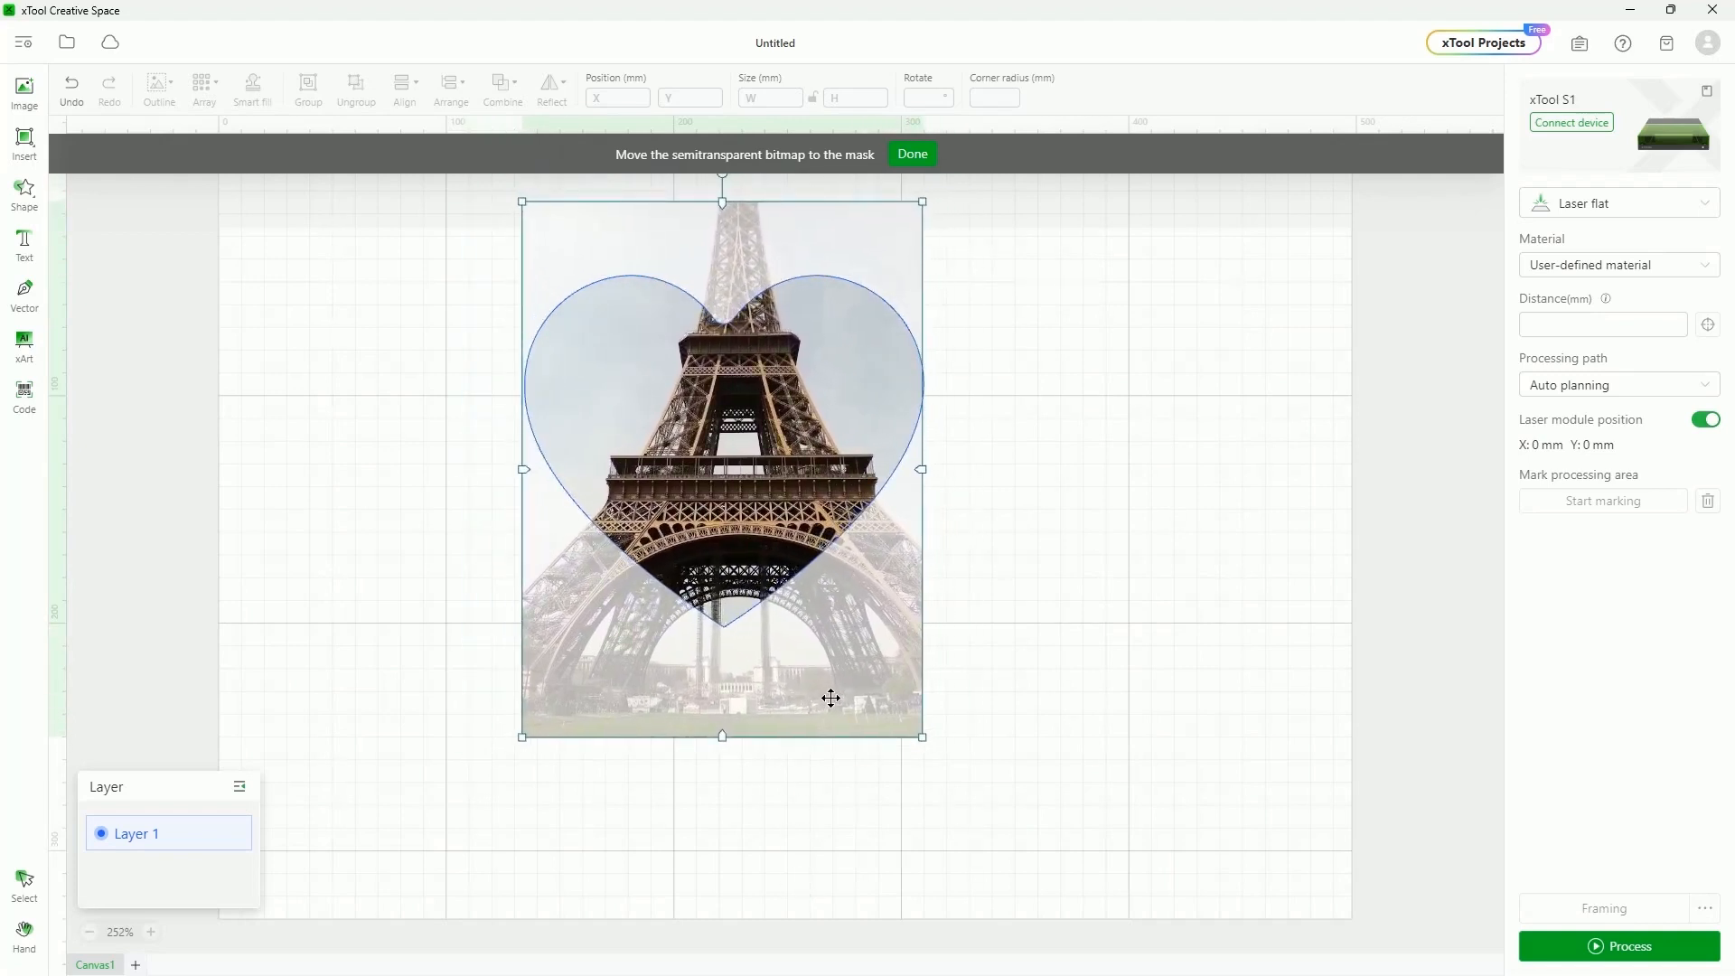
left_click(913, 154)
left_click(1273, 534)
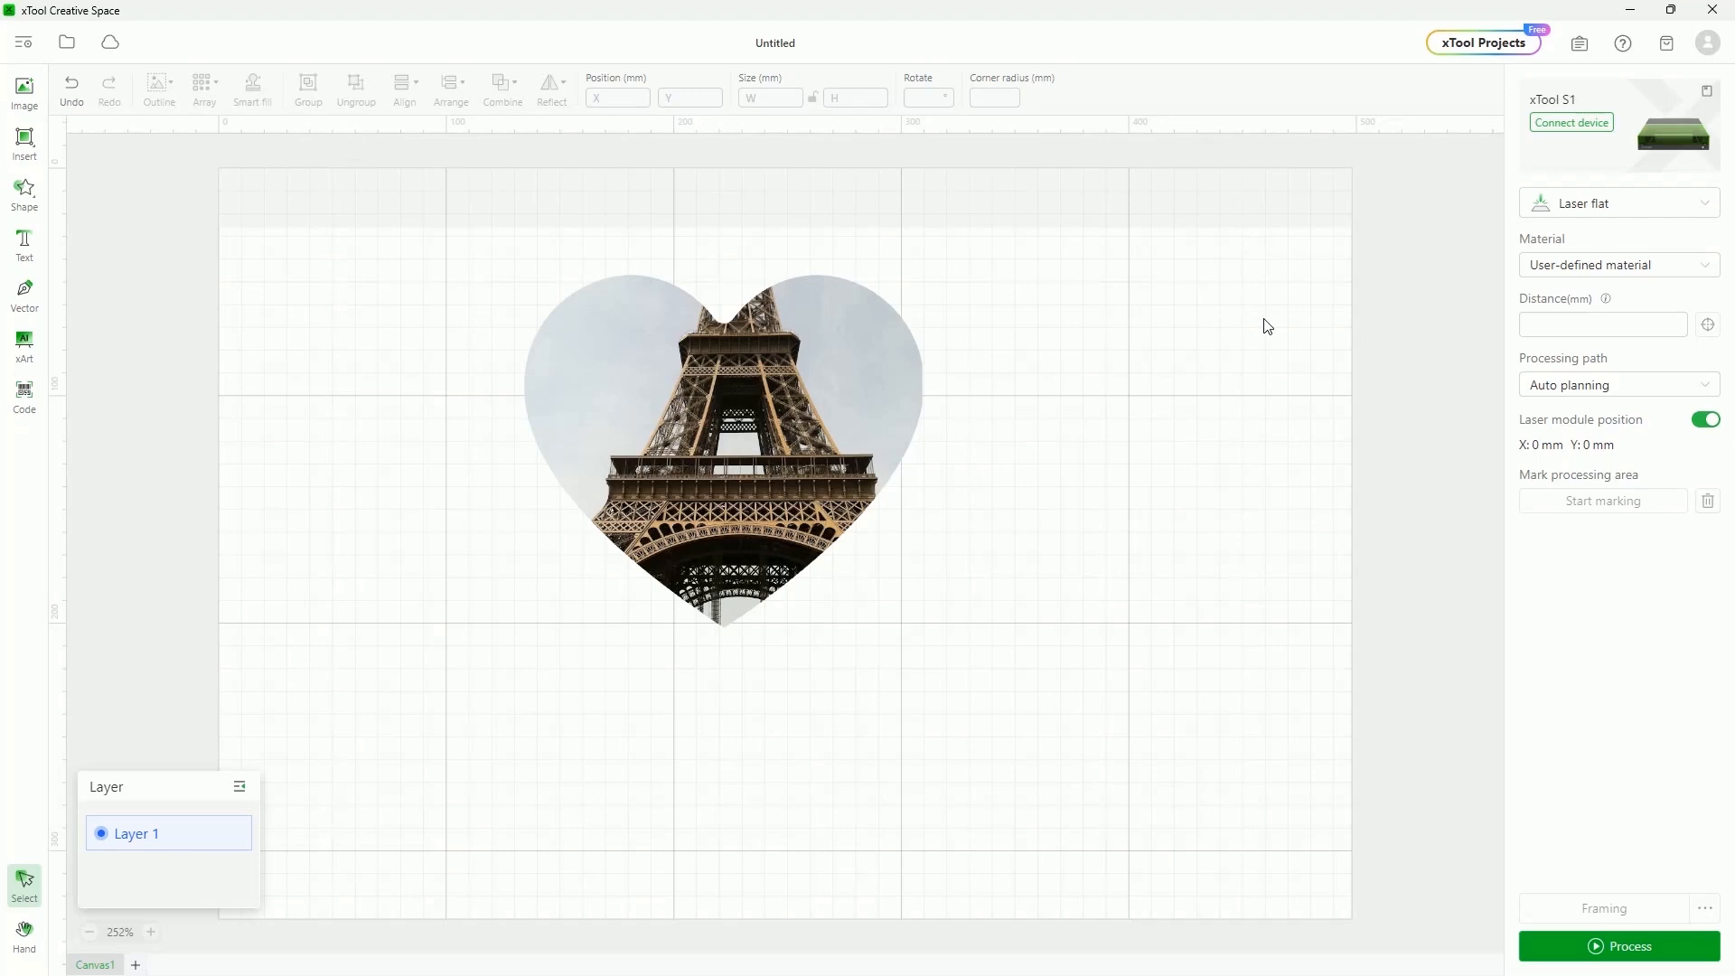
left_click(25, 145)
Draw a rectangle over the middle of the tower
left_click(120, 176)
mouse_move(645, 366)
left_mouse_down()
mouse_move(685, 453)
mouse_move(833, 542)
left_mouse_up()
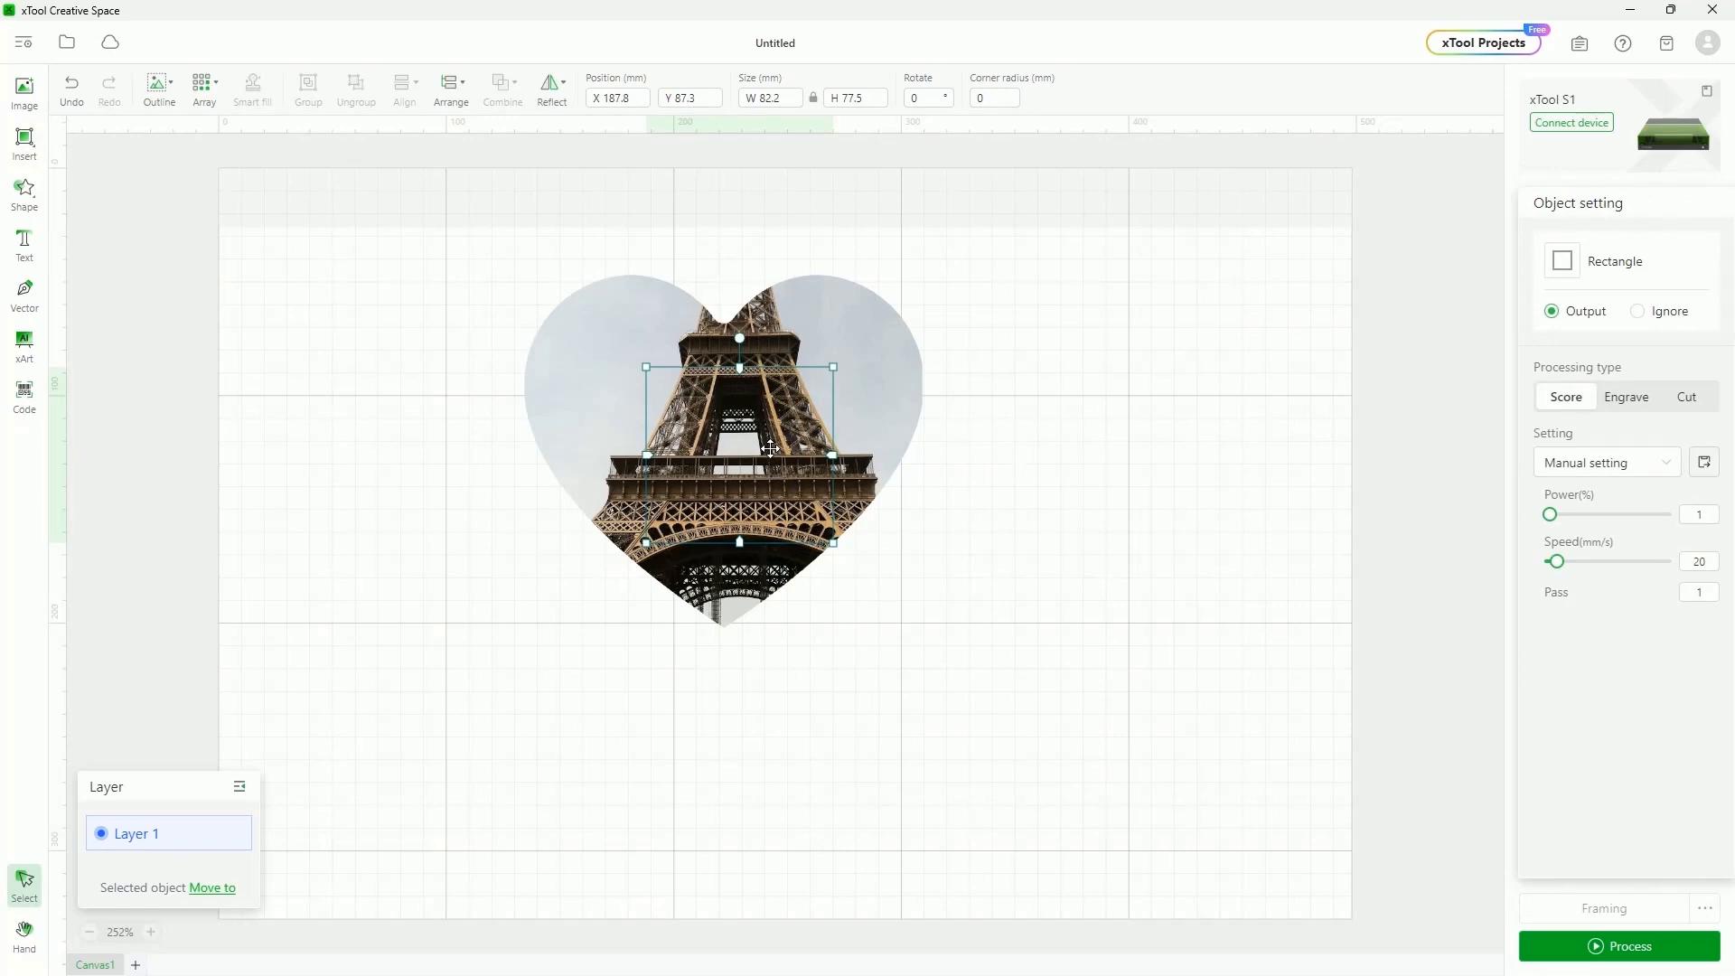
left_click(1189, 391)
Open and close the heart photo's Edit image crop tab, then move the tower image left and delete it
left_click(885, 356)
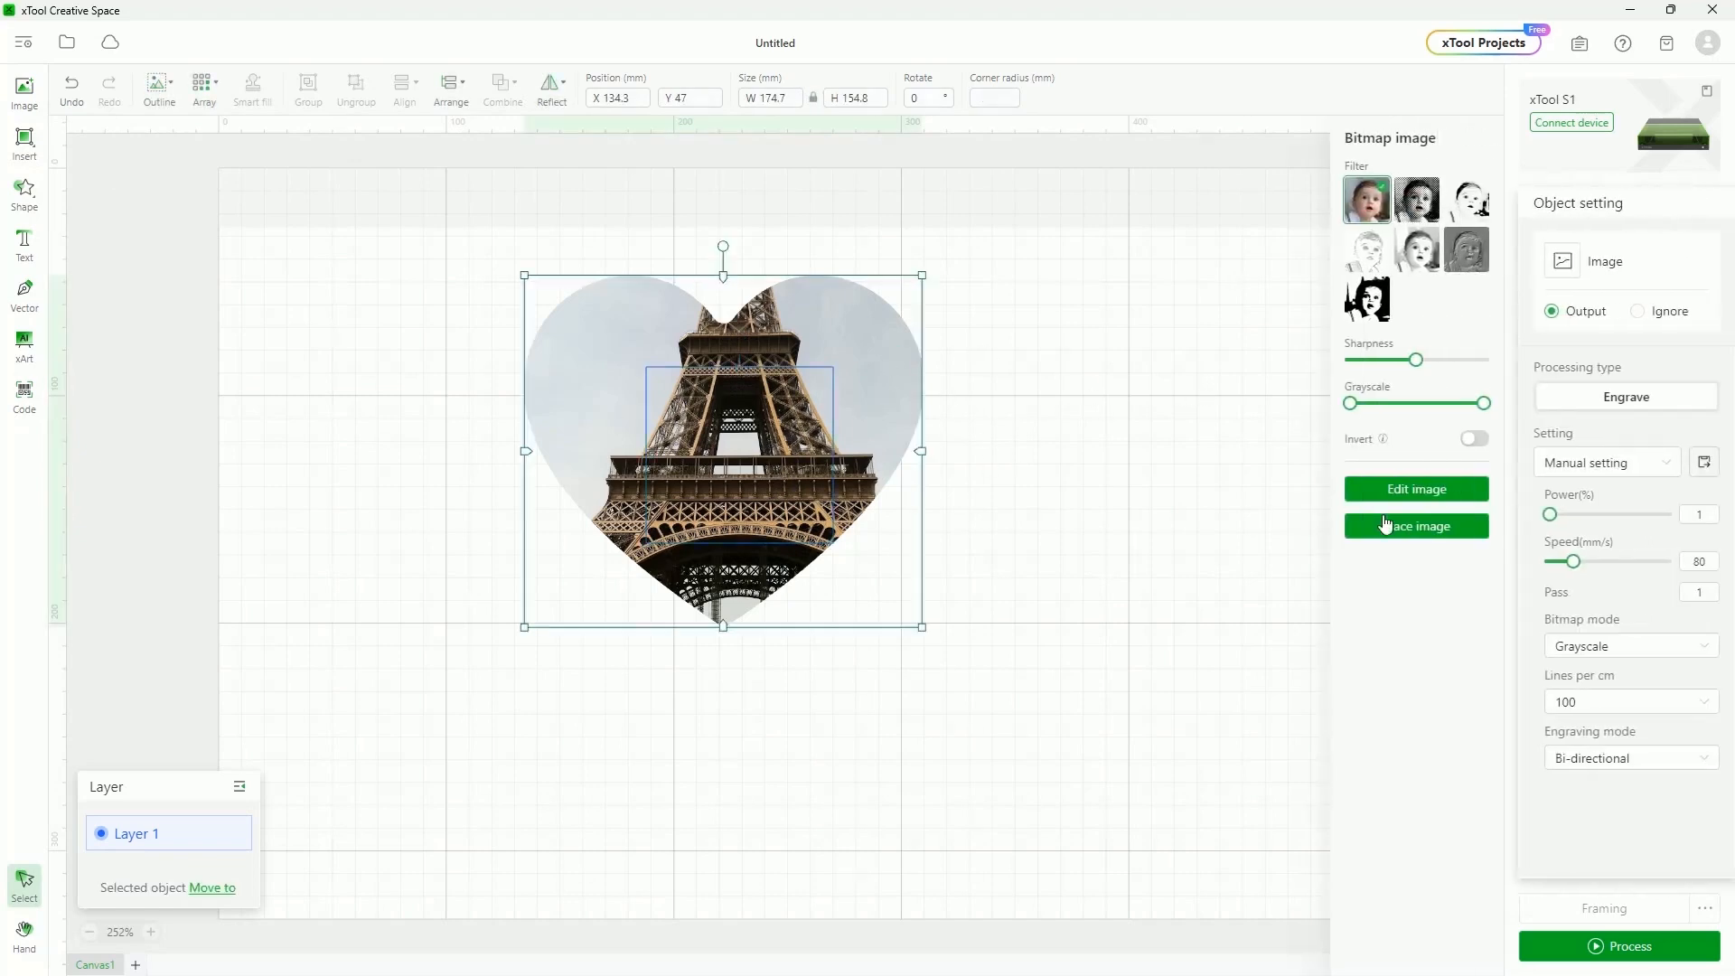
left_click(1414, 497)
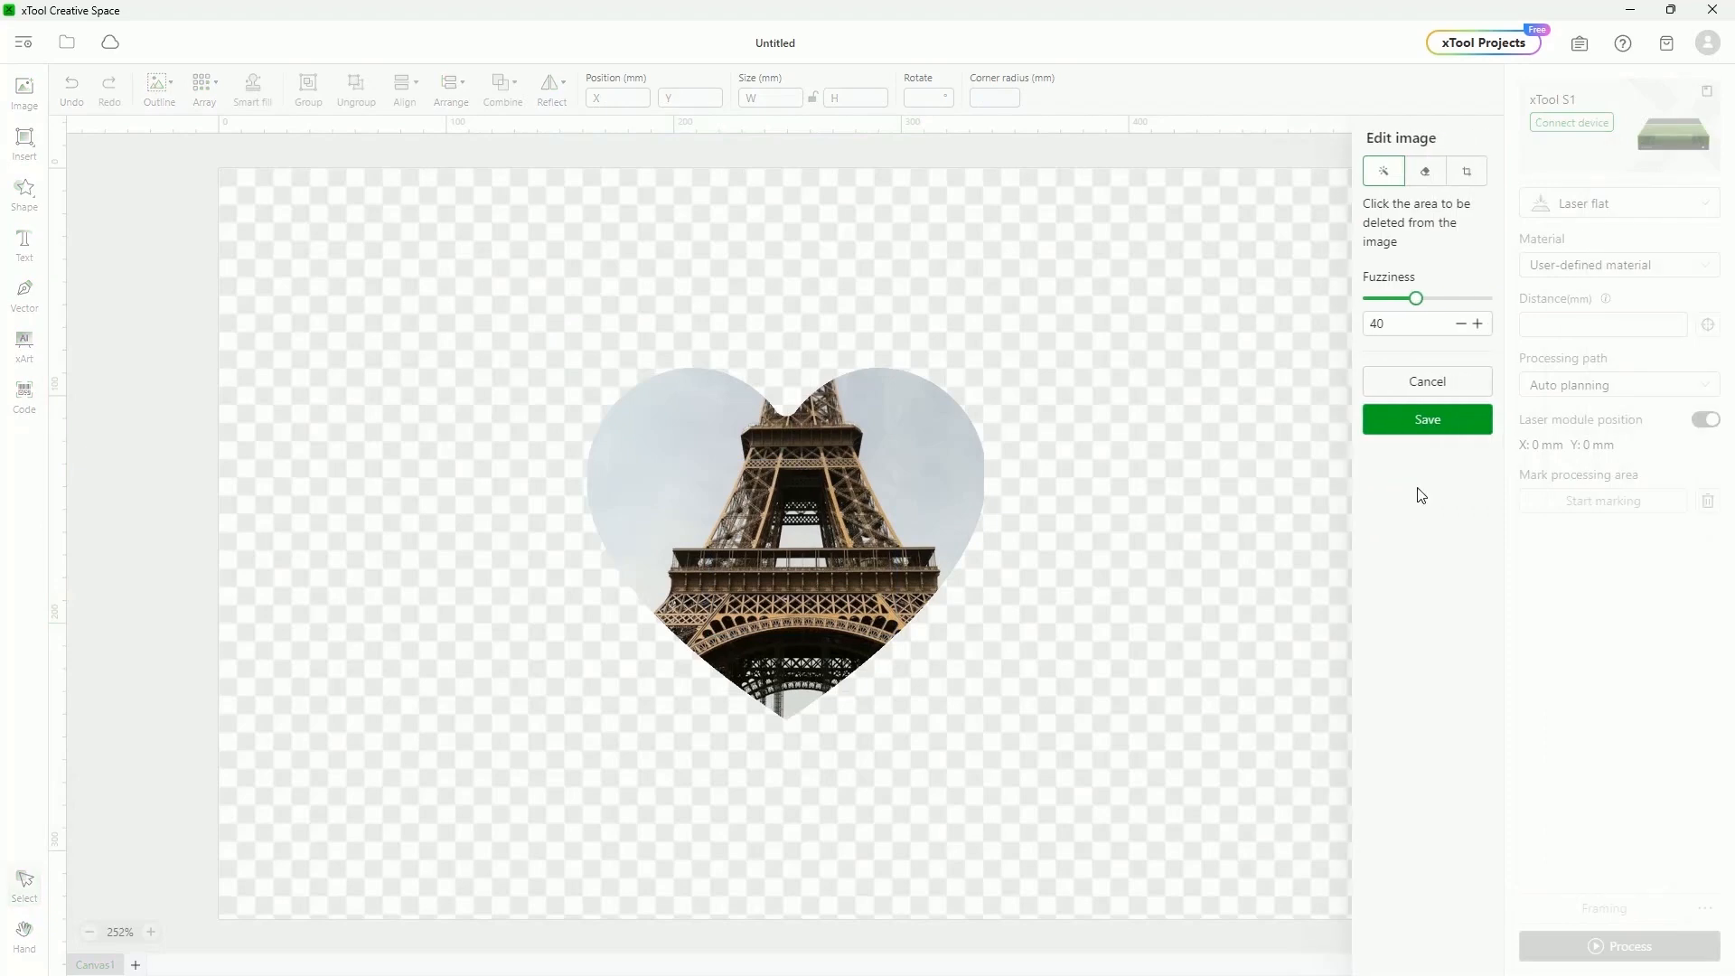
left_click(1466, 178)
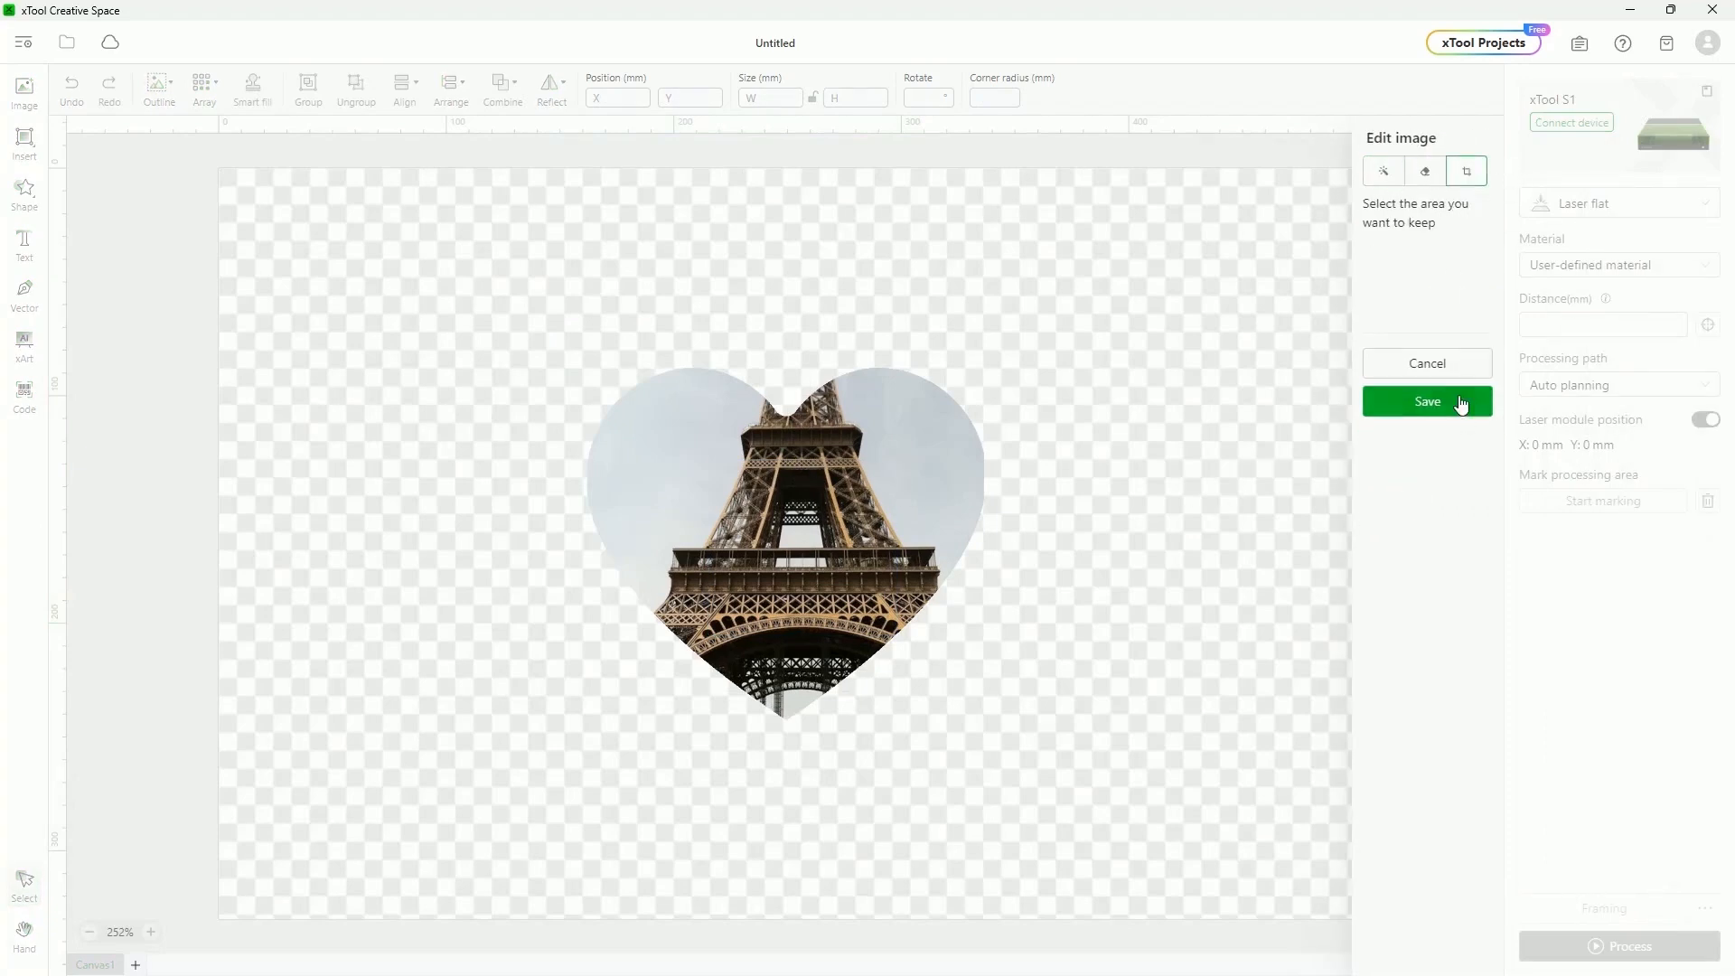
left_click(1463, 361)
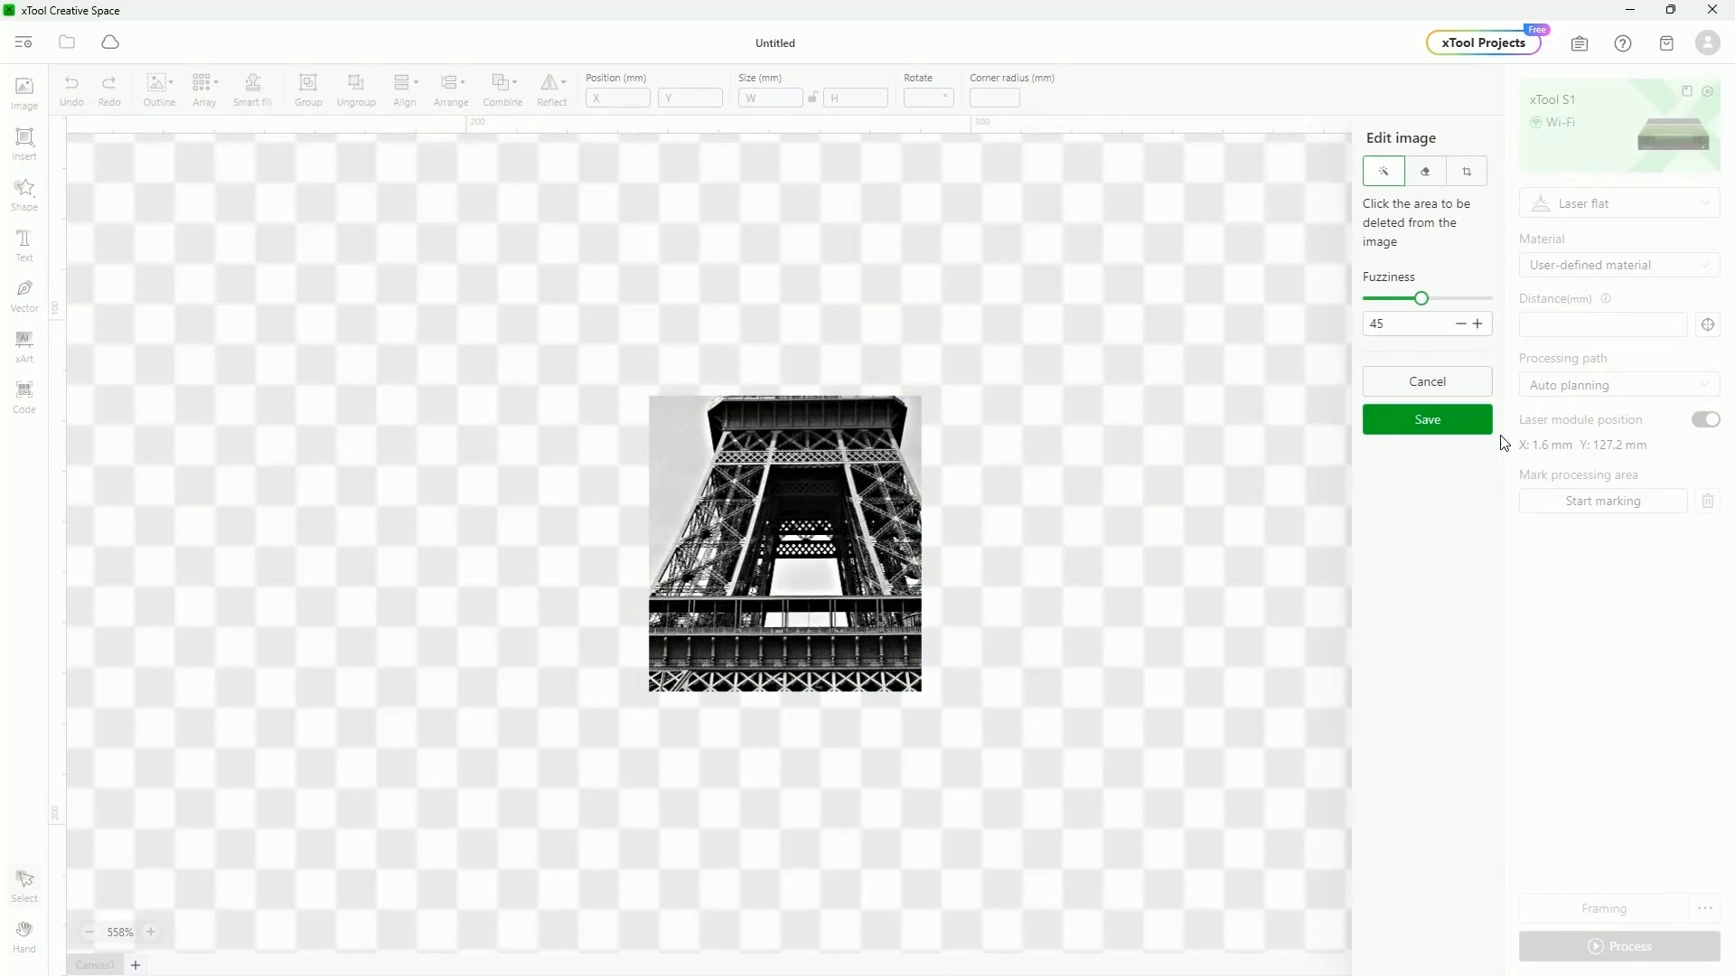
left_click(1430, 422)
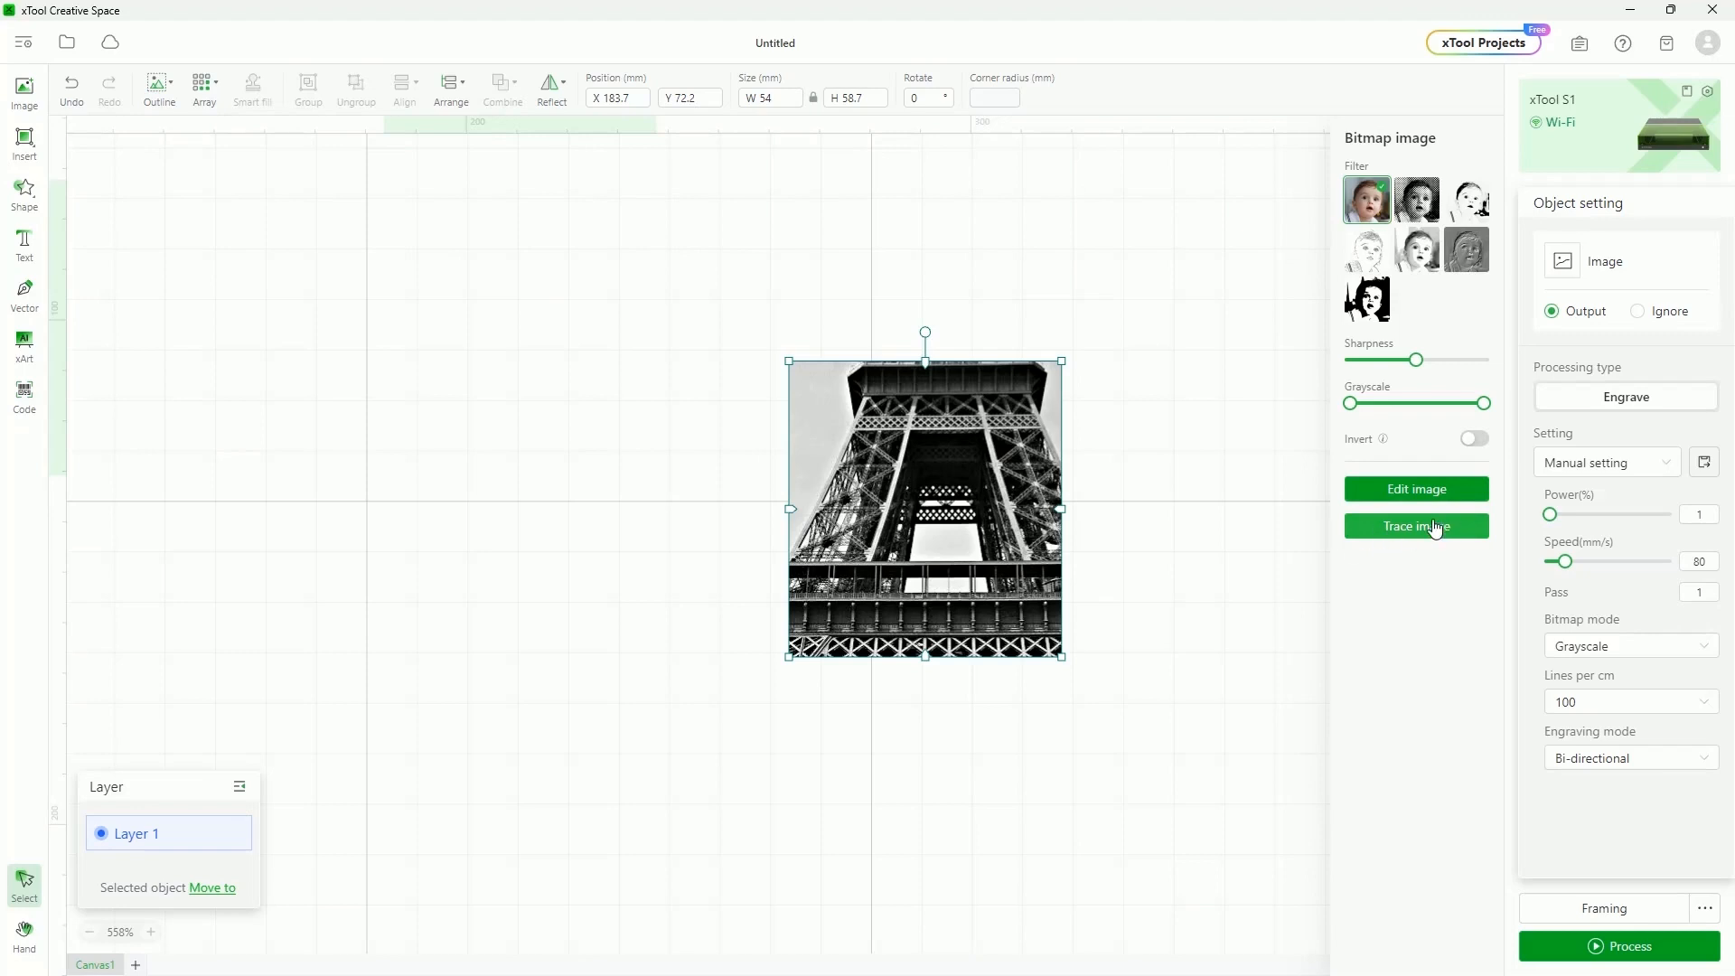
left_click_drag(911, 454, 797, 450)
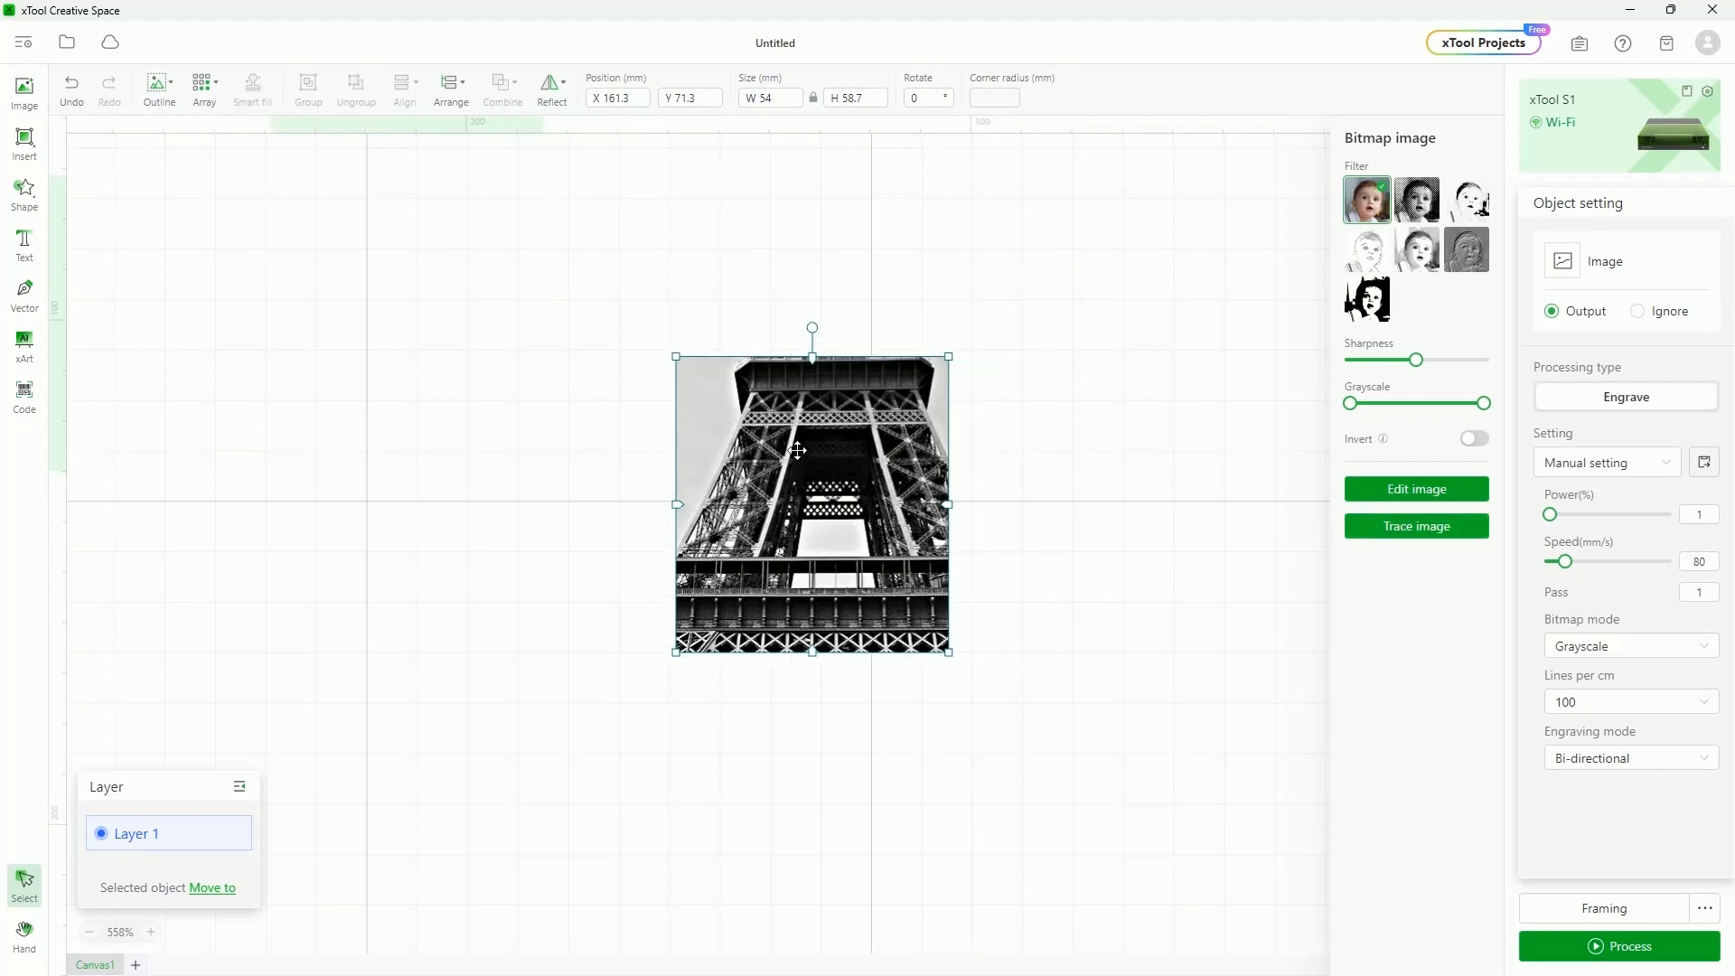
key("Delete")
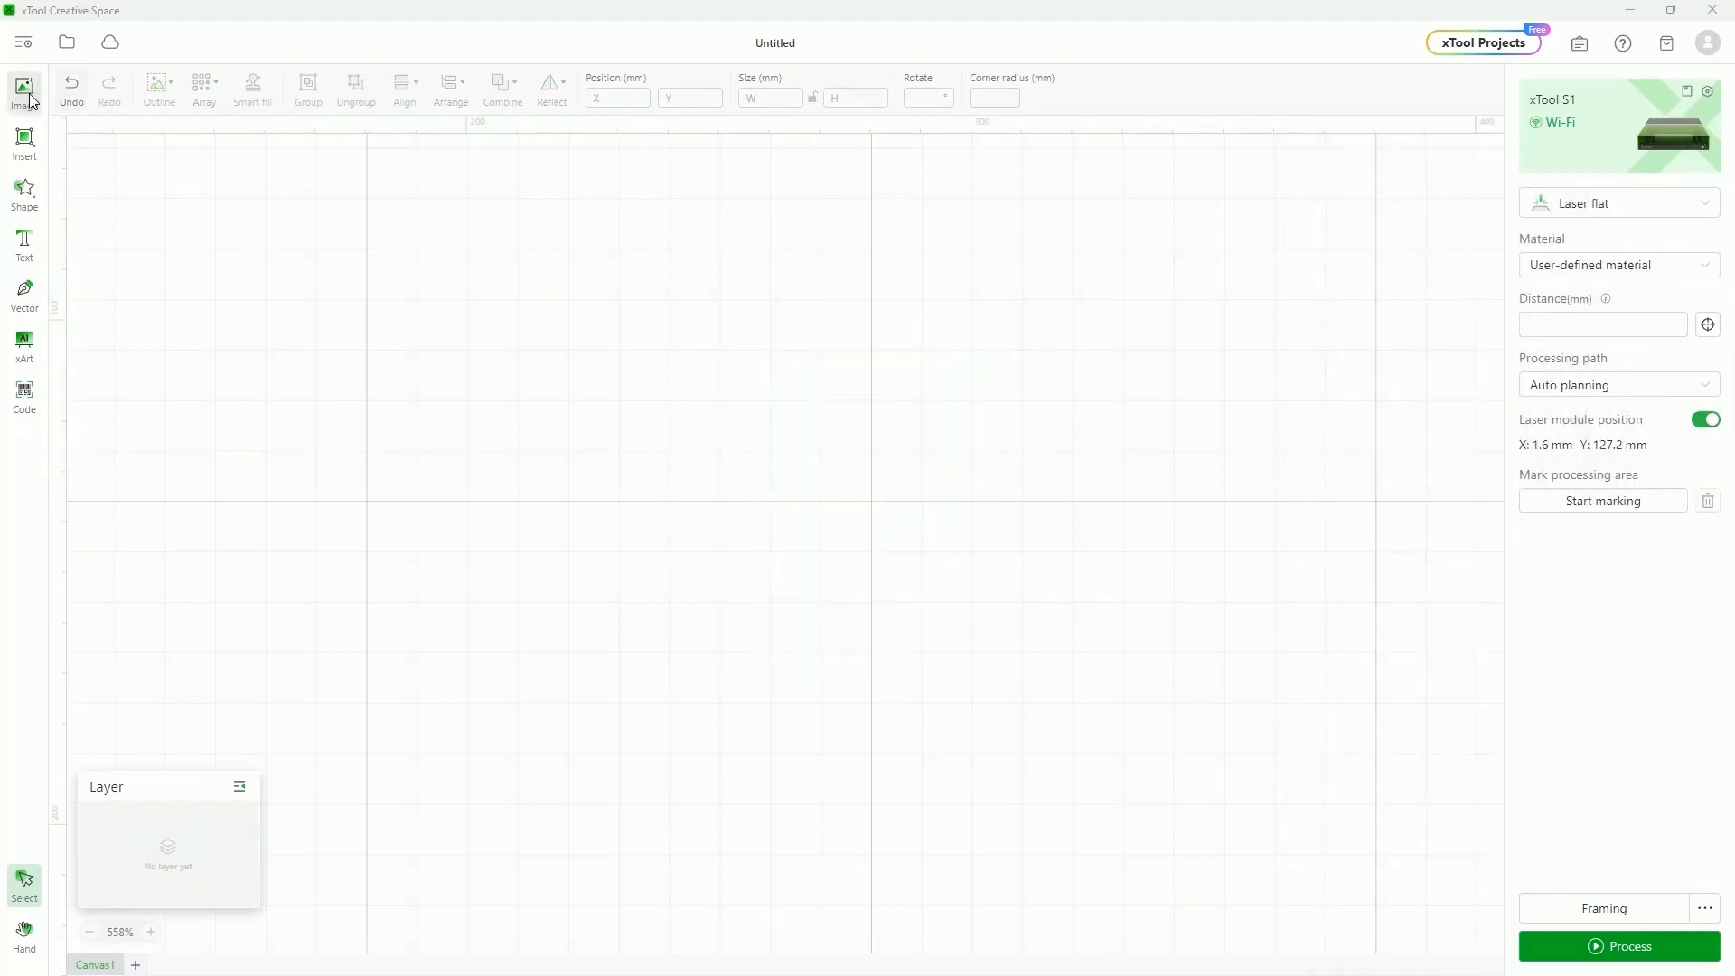
Import the dog-in-circle image, shrink it to 144.1 mm square, and preview its trace outline
left_click(24, 90)
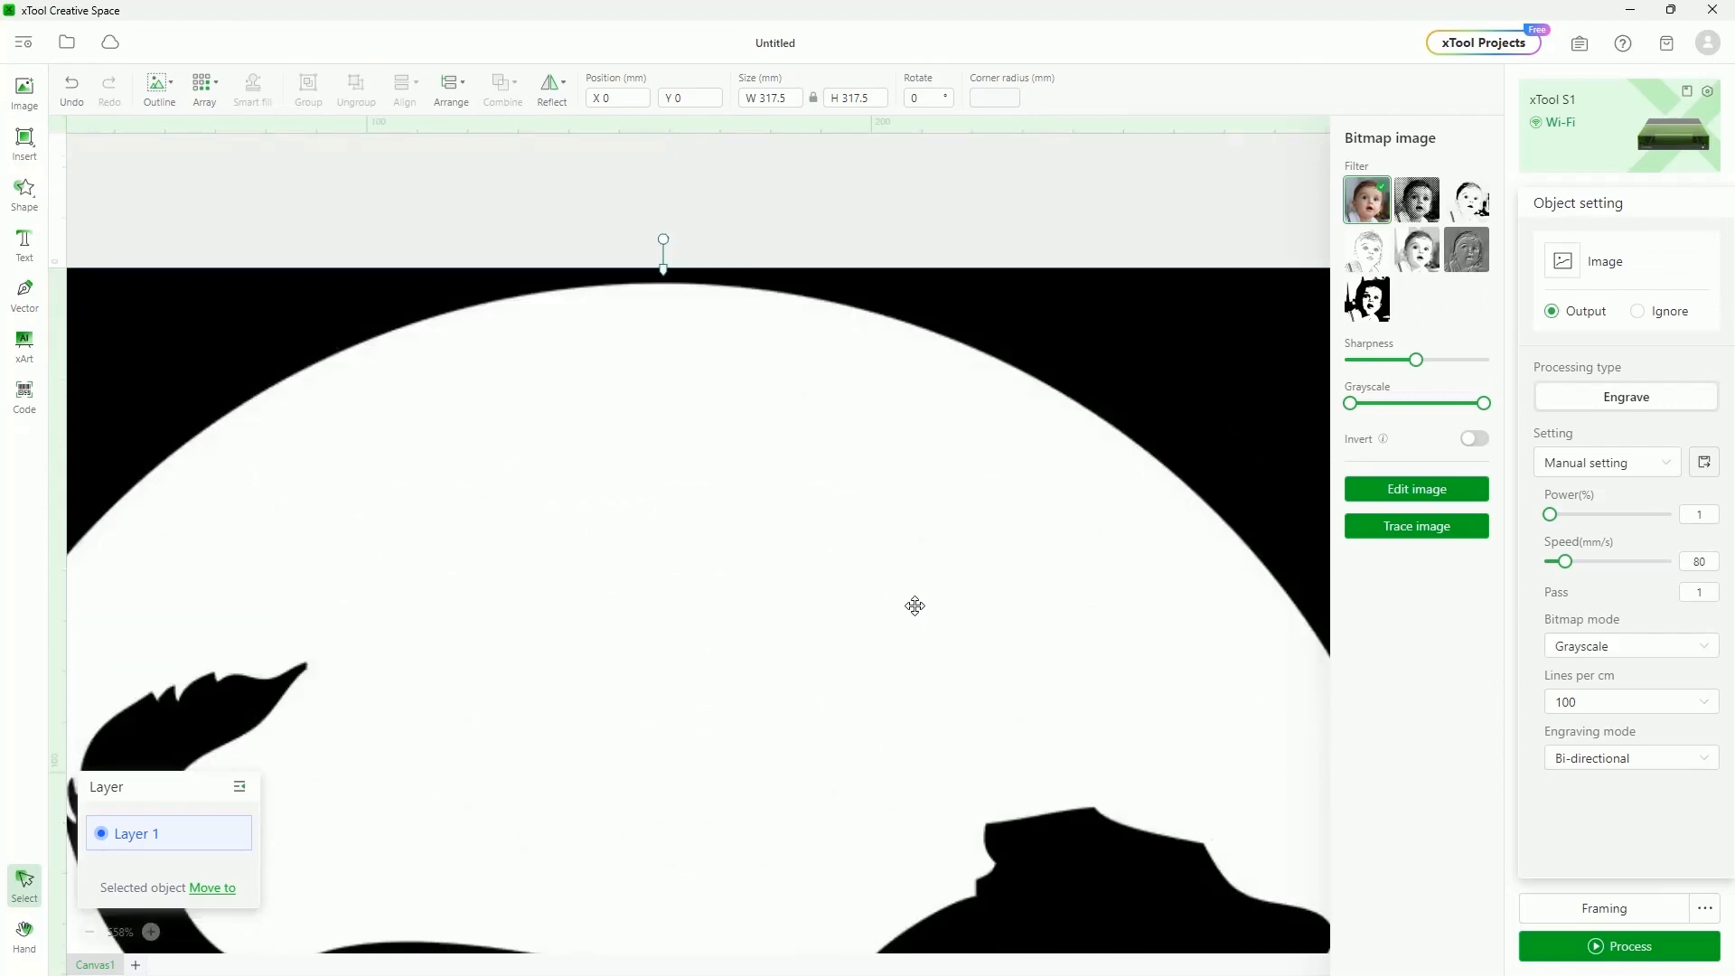
scroll(915, 606, "down", 2)
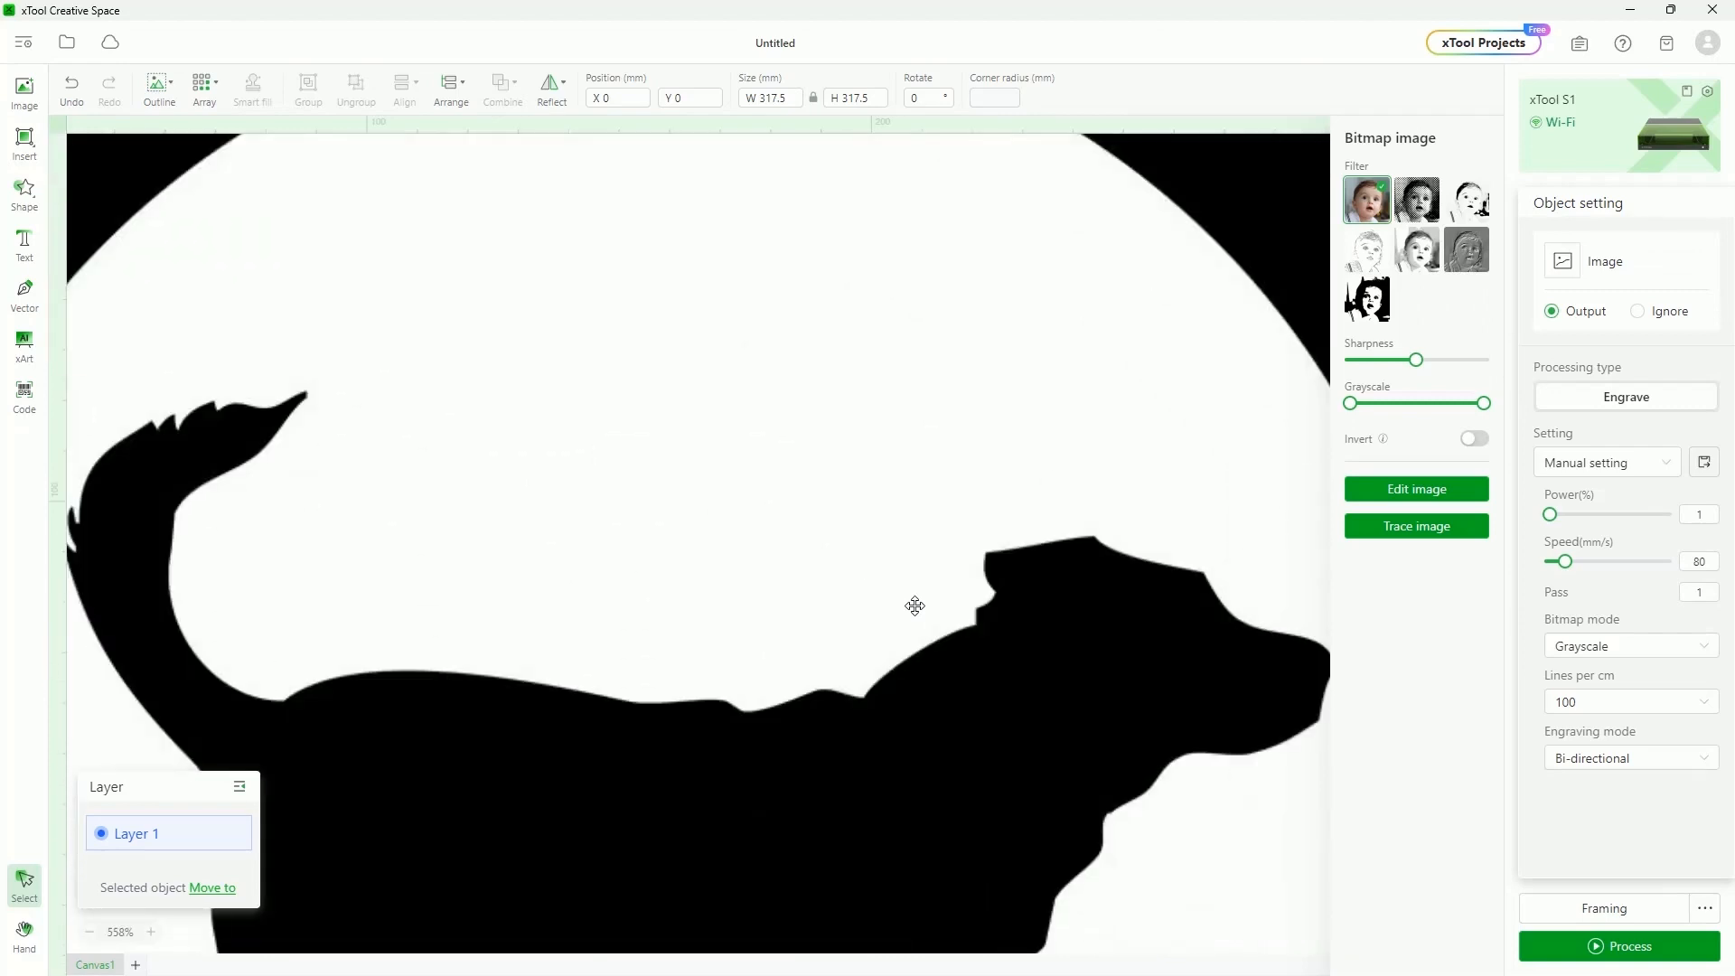
scroll(825, 523, "down", 3)
scroll(829, 525, "down", 3)
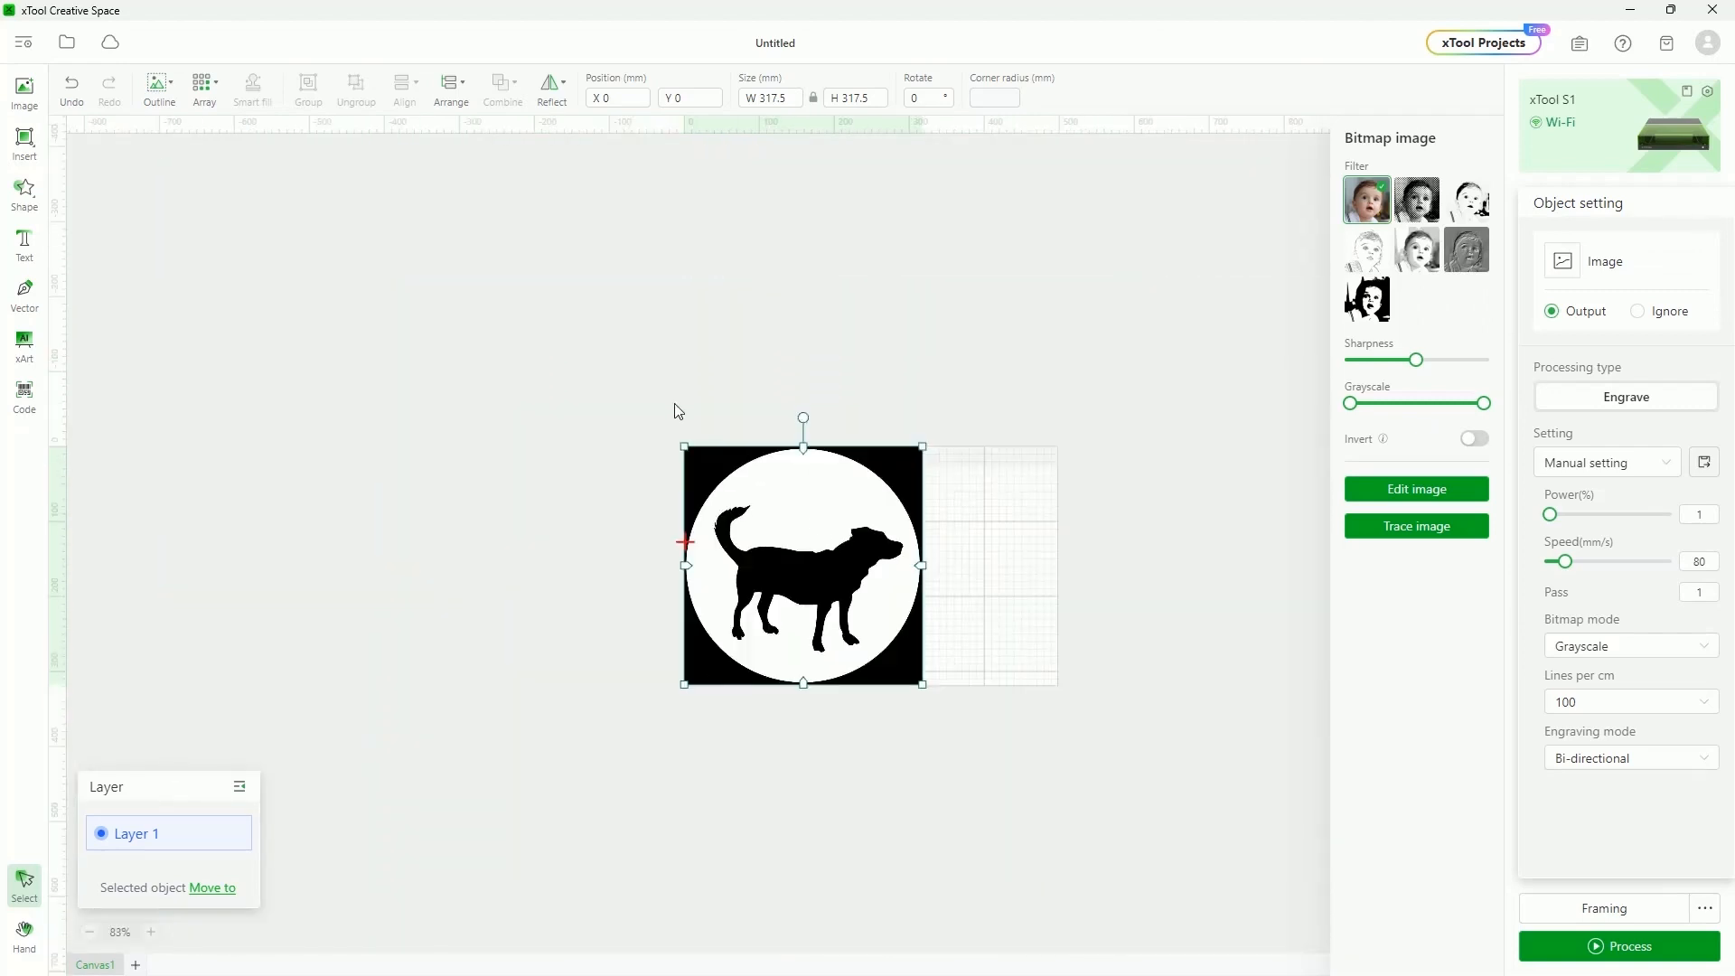
left_click_drag(684, 447, 799, 560)
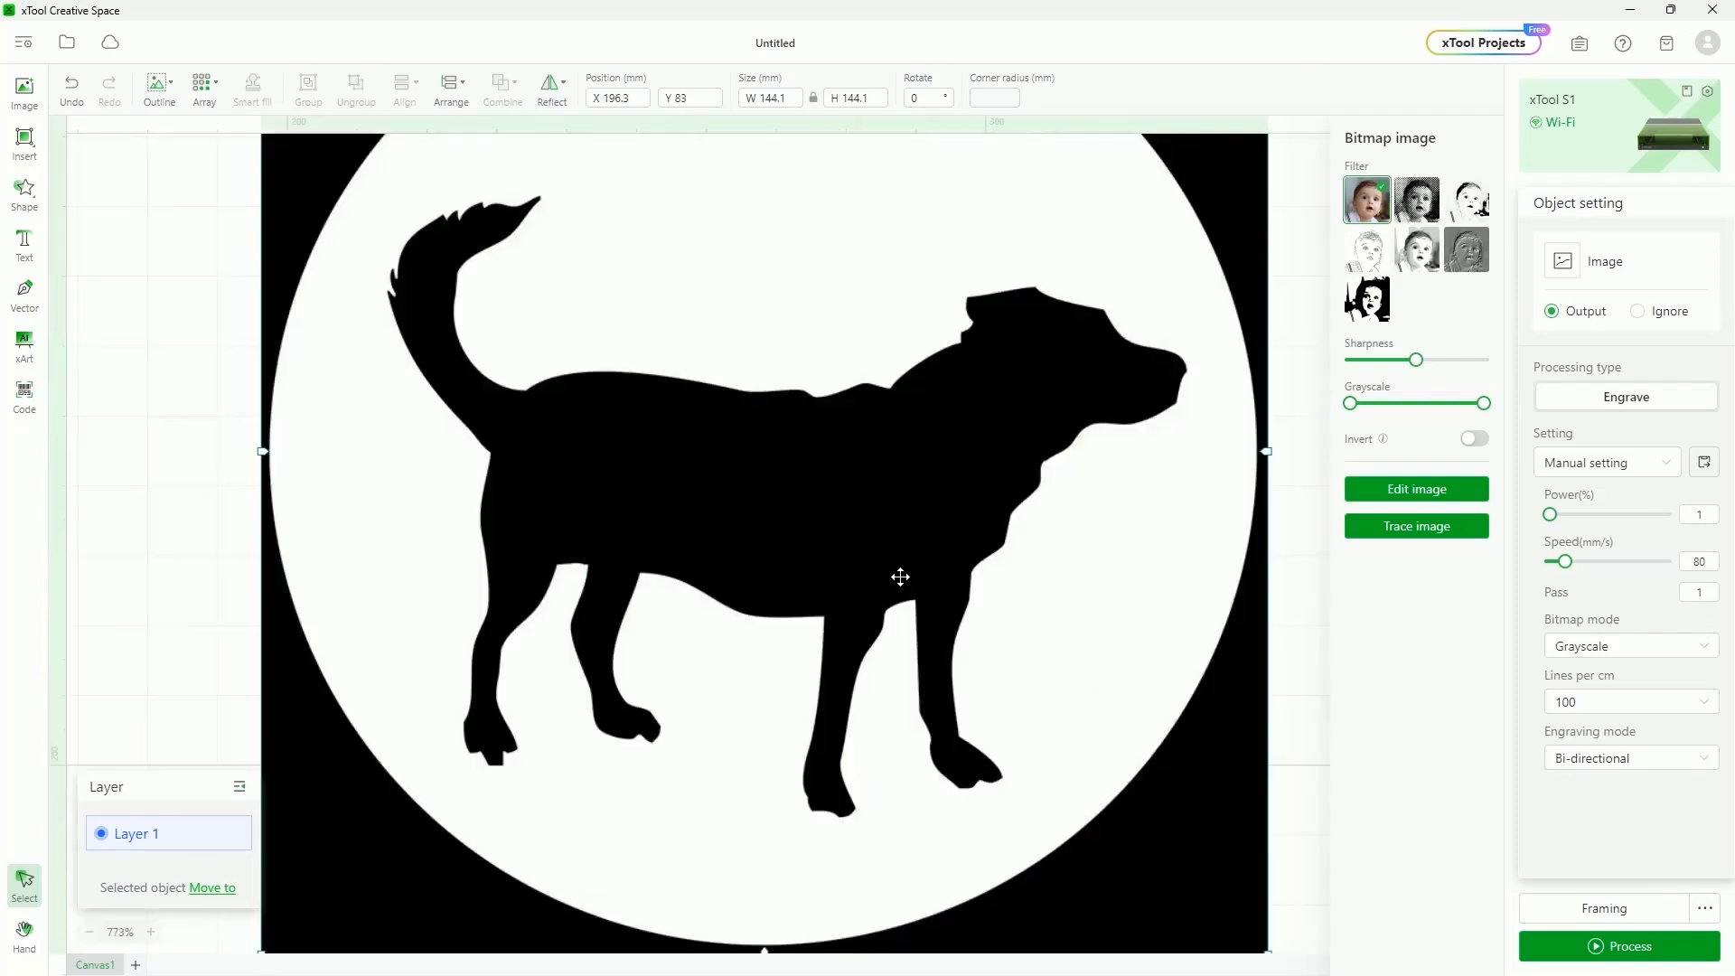
scroll(900, 576, "down", 3)
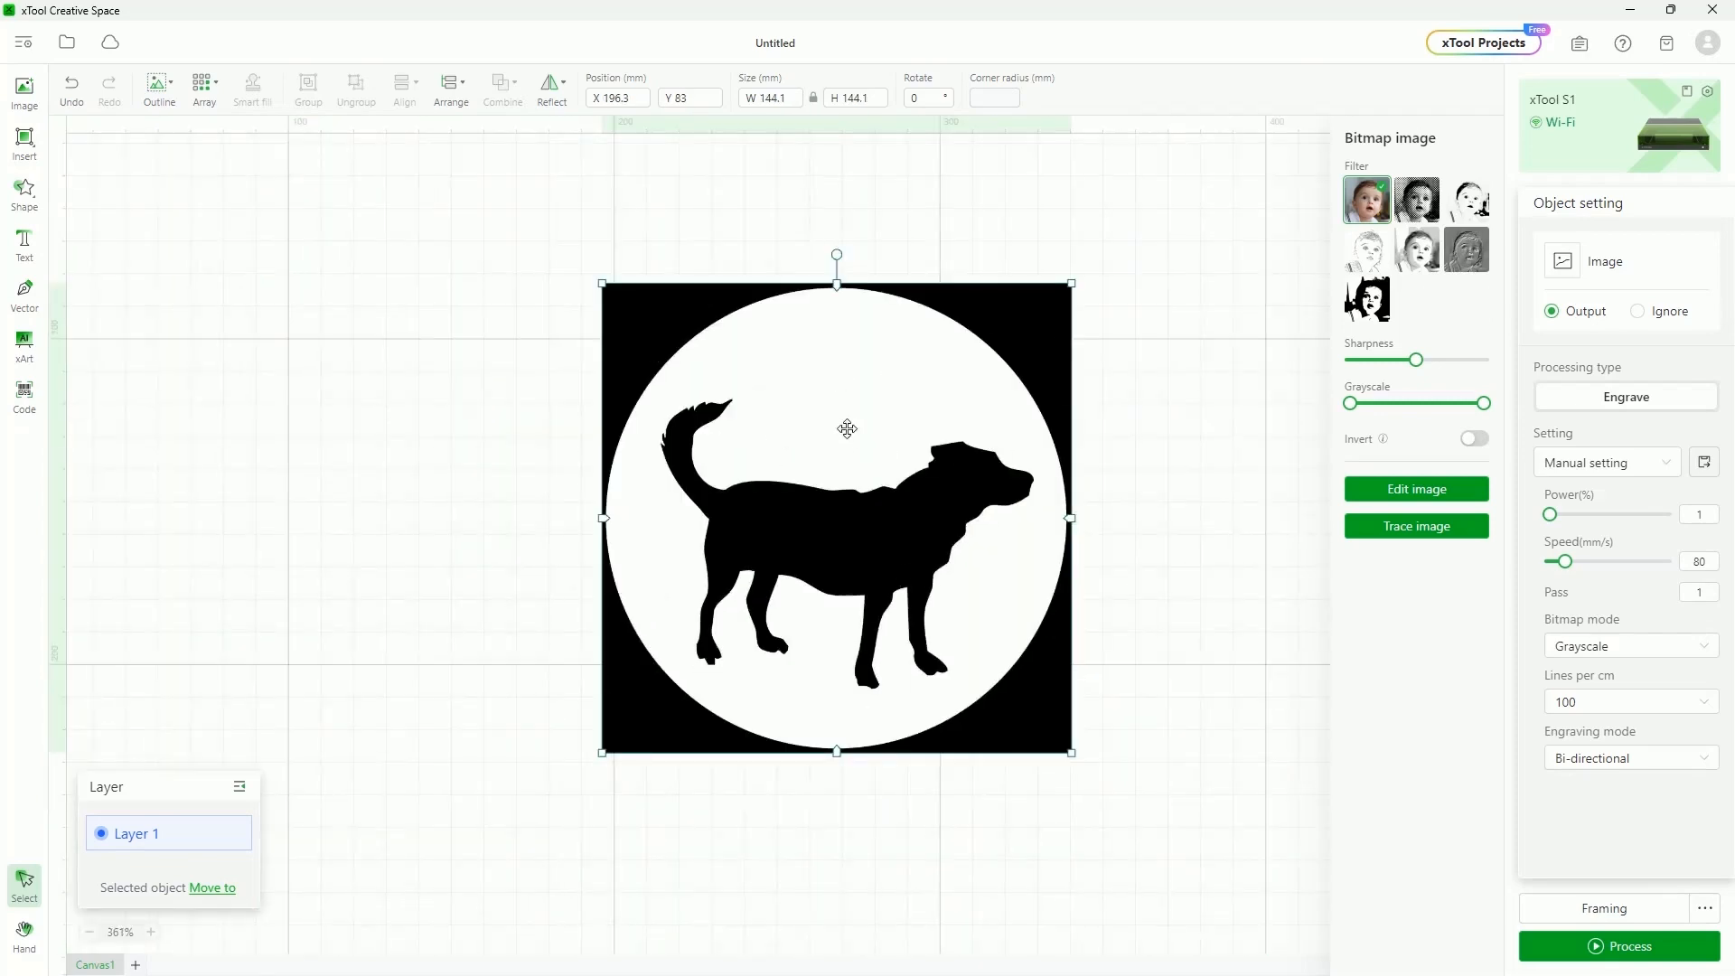
left_click(1418, 531)
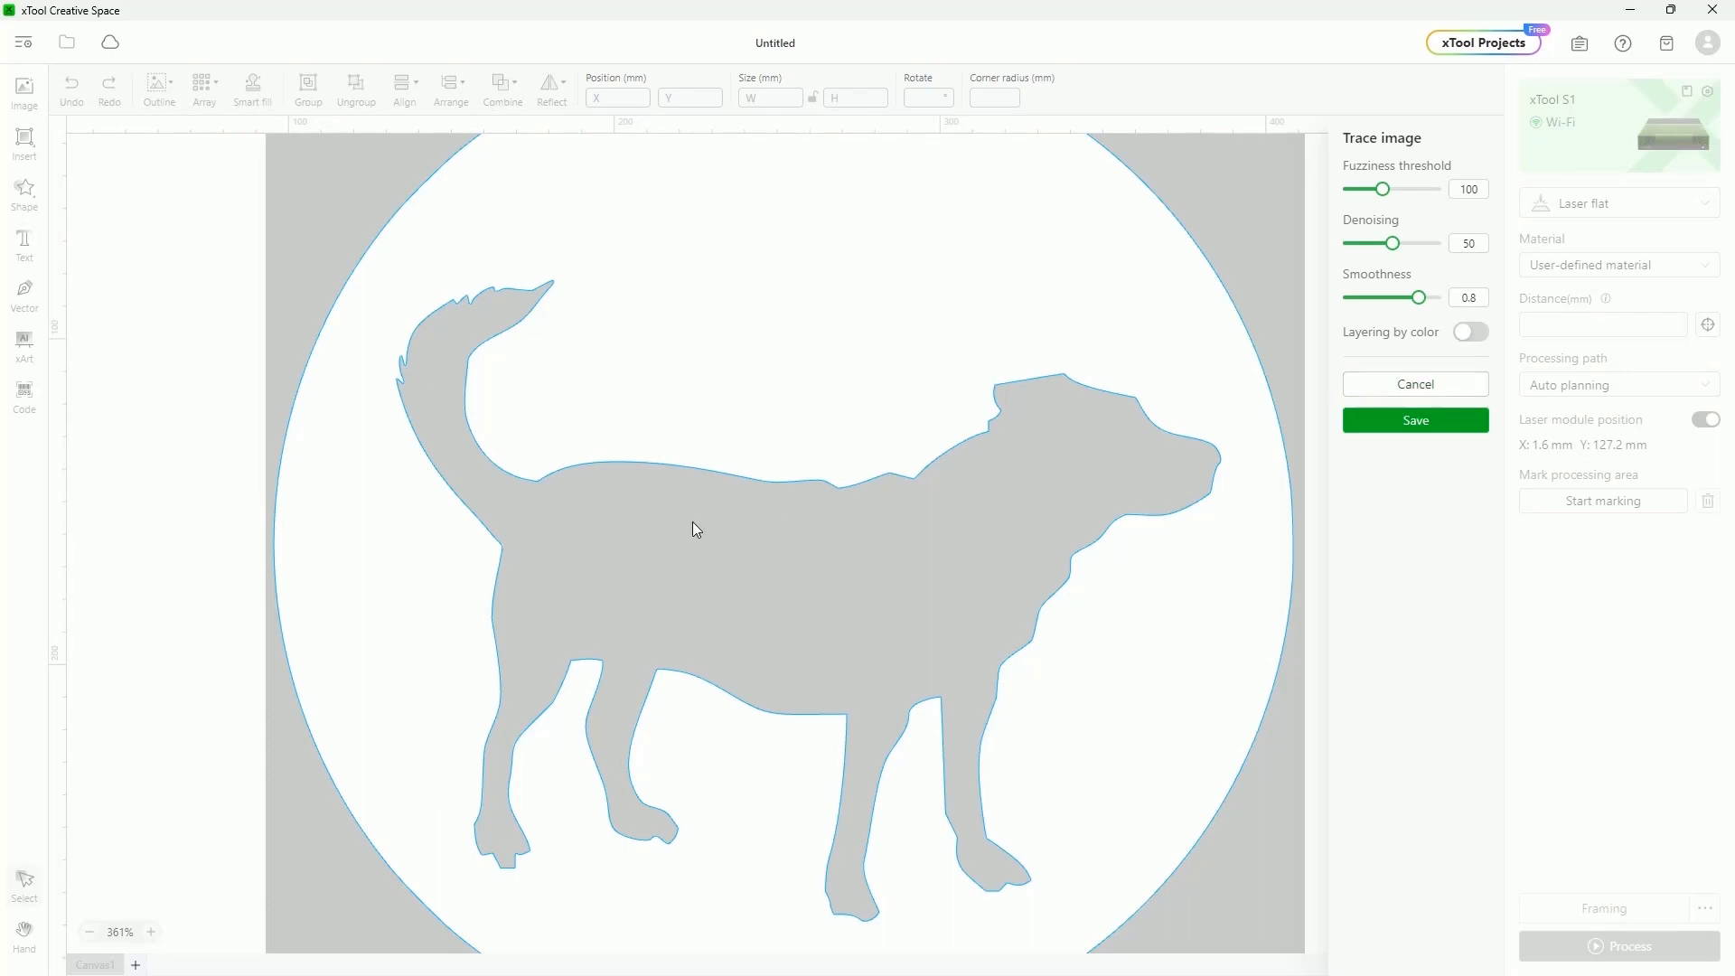
Save the traced dog outline as a vector and move it left of the original
scroll(723, 568, "up", 2)
scroll(723, 567, "down", 2)
scroll(723, 568, "down", 2)
scroll(665, 512, "up", 2)
left_click(1406, 428)
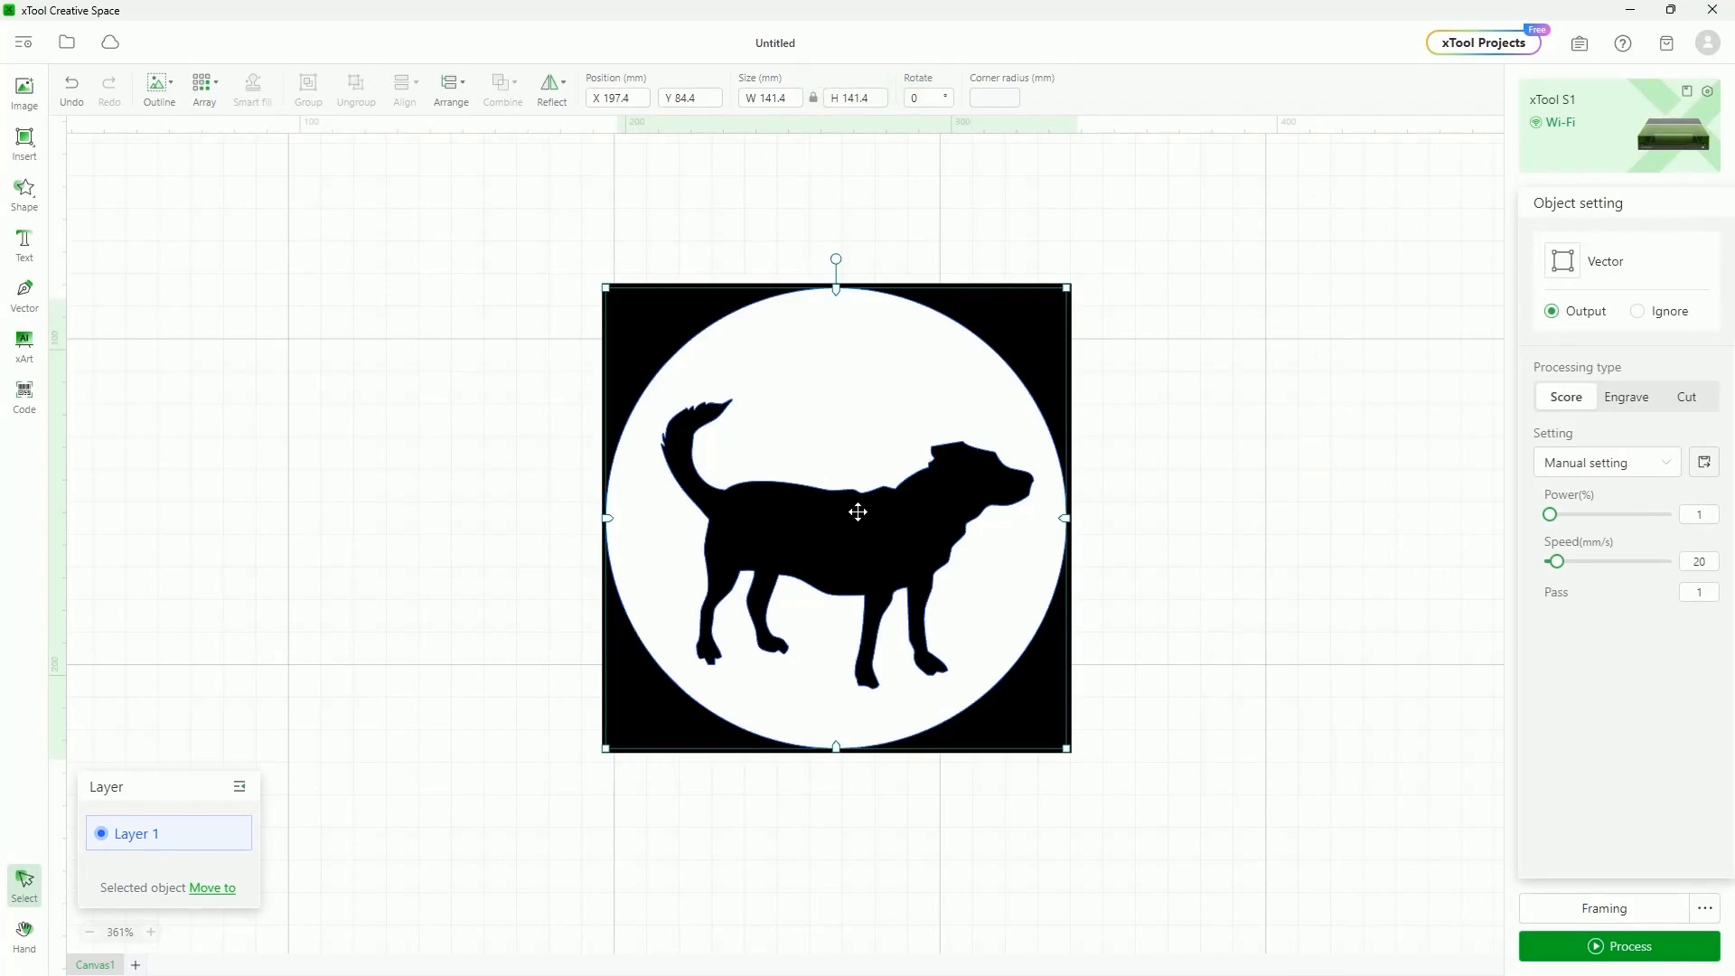
mouse_move(856, 507)
left_mouse_down()
mouse_move(441, 620)
mouse_move(353, 508)
left_mouse_up()
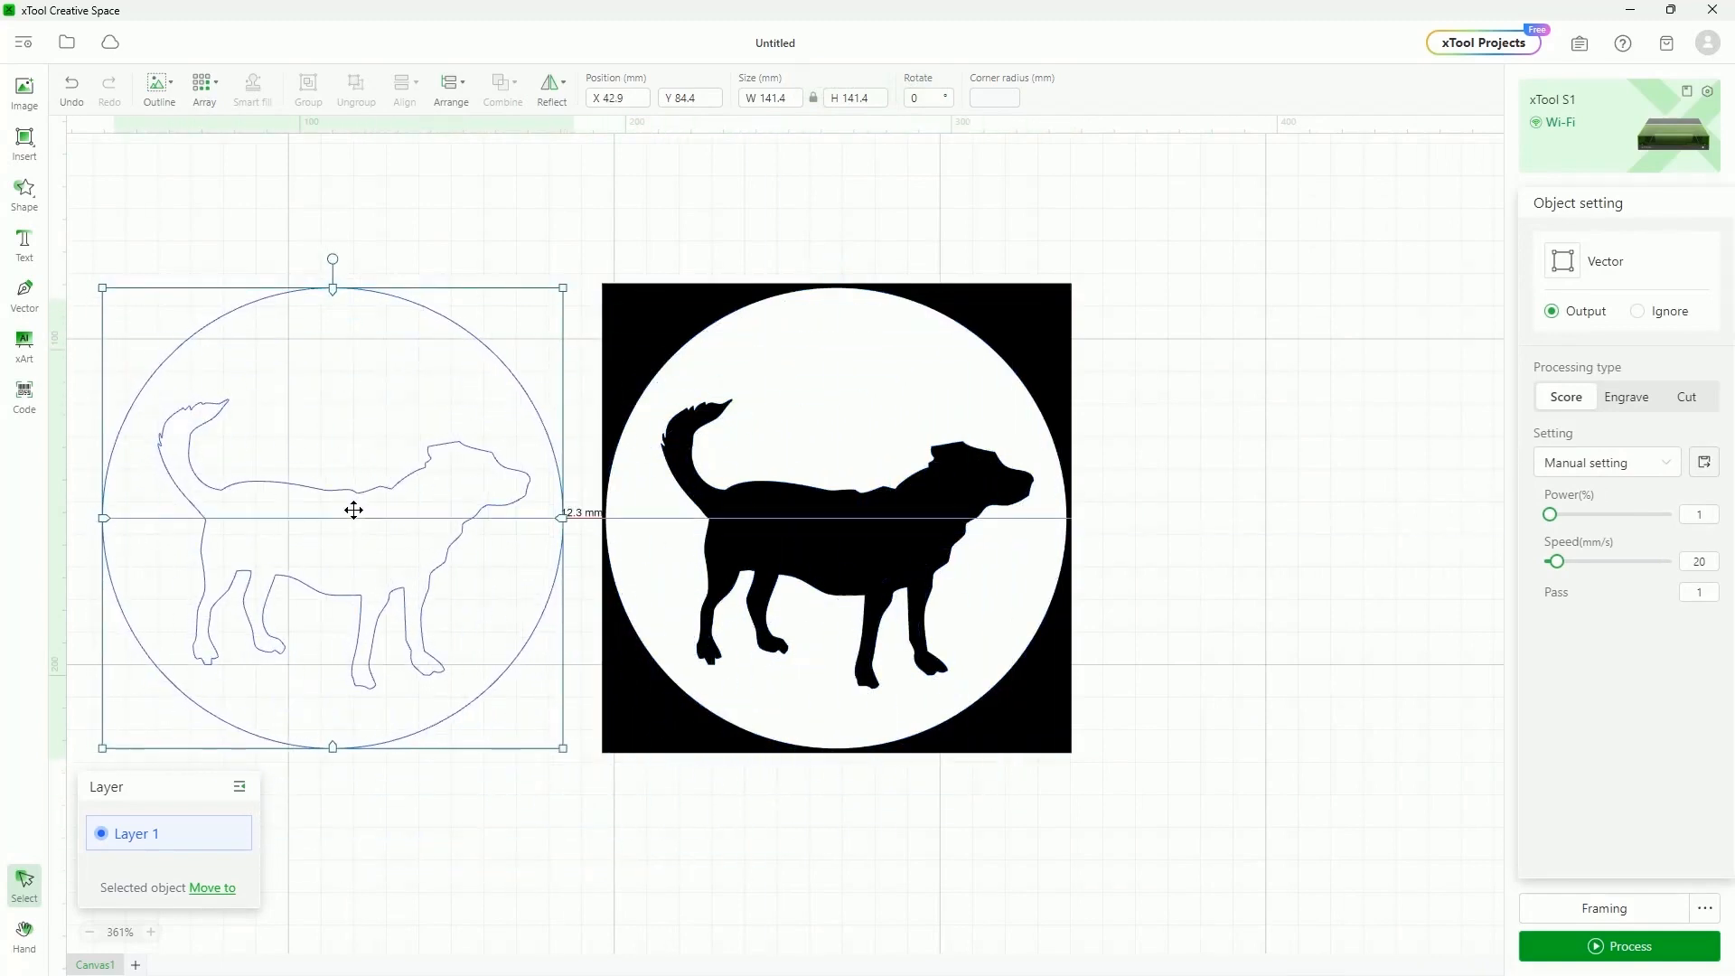
Set the traced dog outline to Engrave, making a blue disc with a white dog
left_click(852, 361)
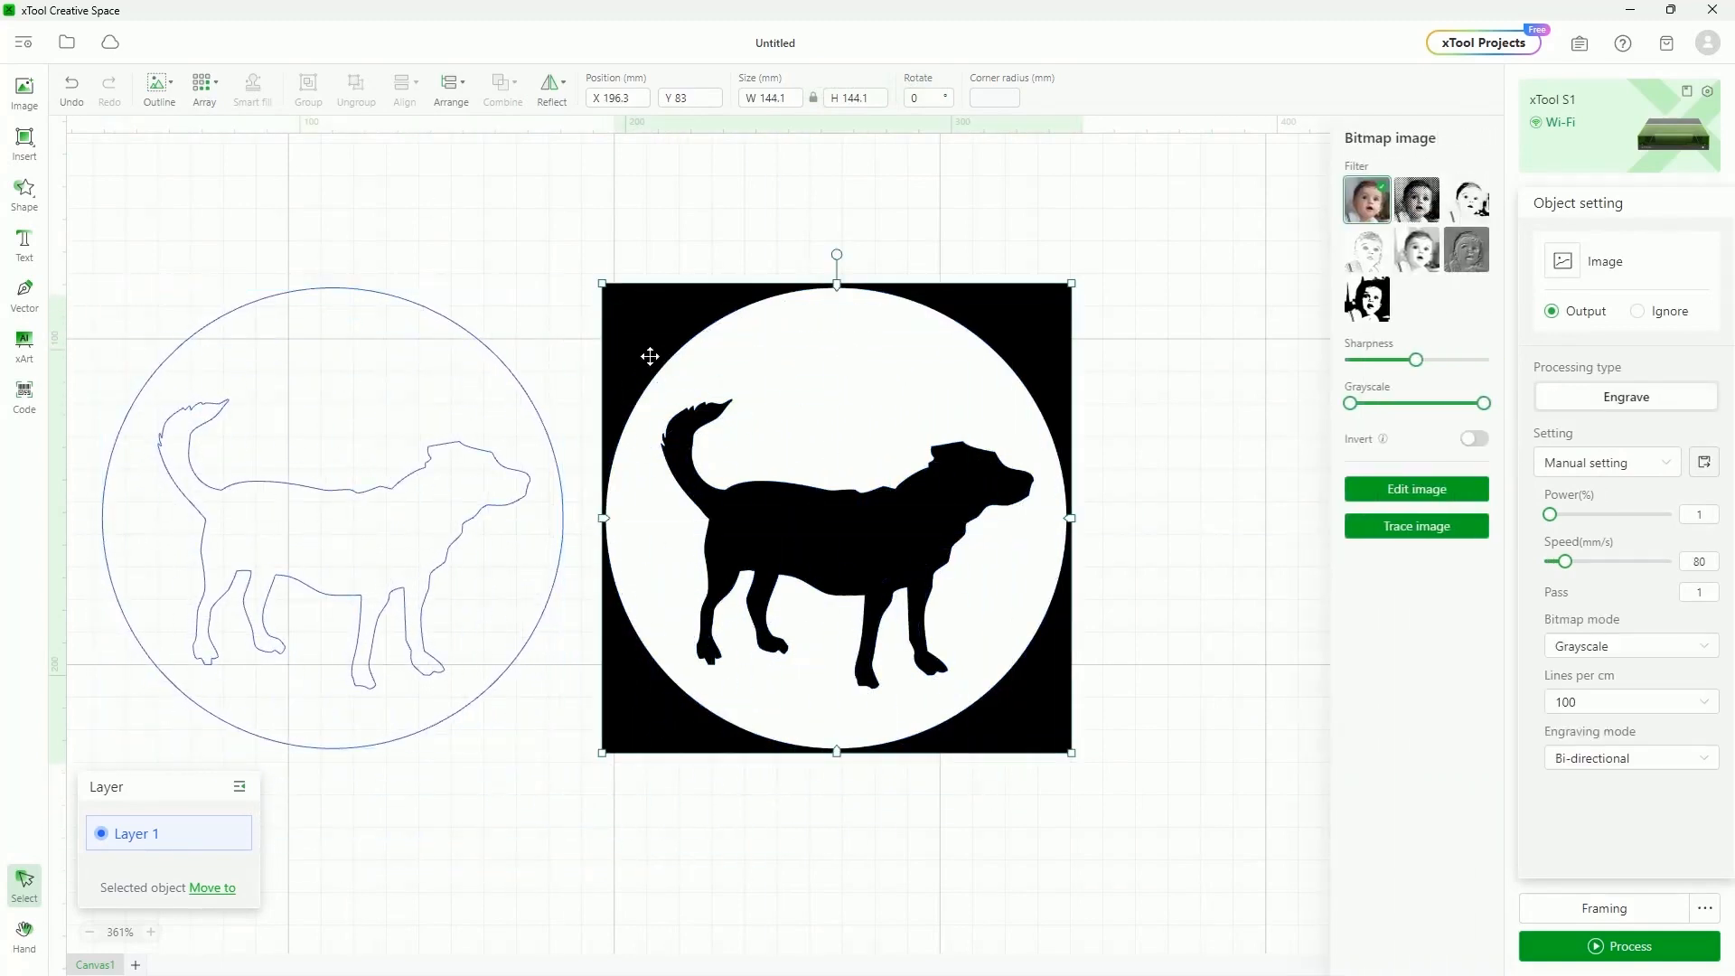
mouse_move(154, 271)
left_mouse_down()
mouse_move(408, 759)
mouse_move(437, 739)
left_mouse_up()
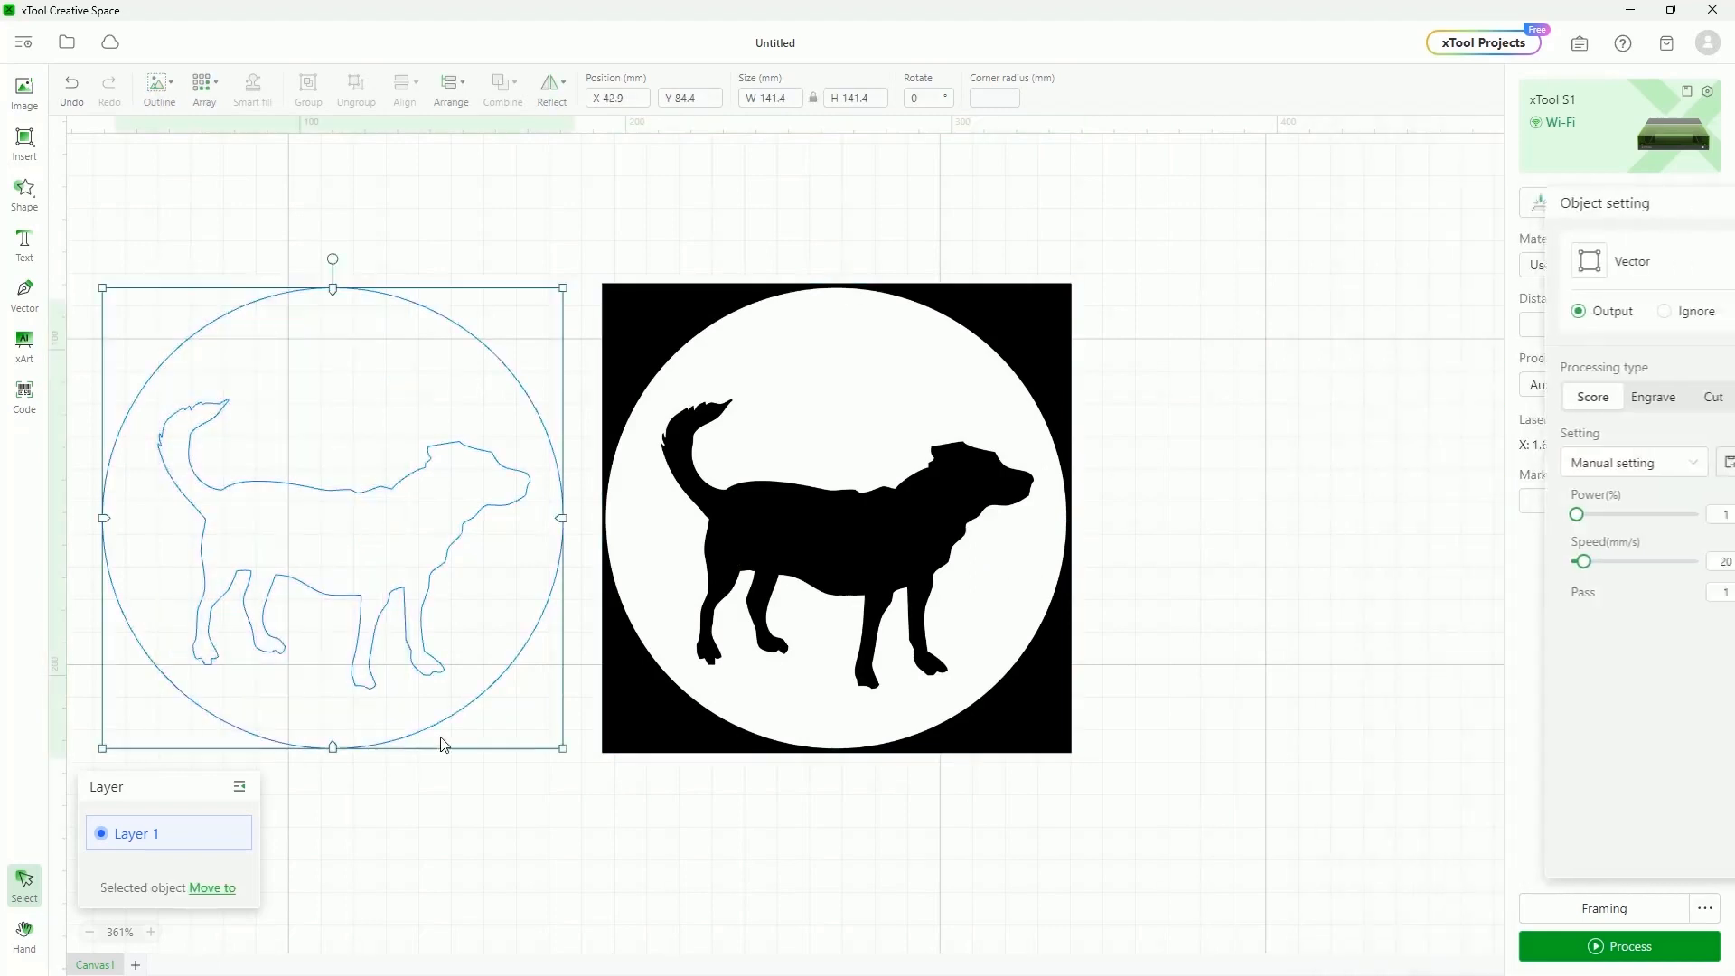
left_click(891, 461)
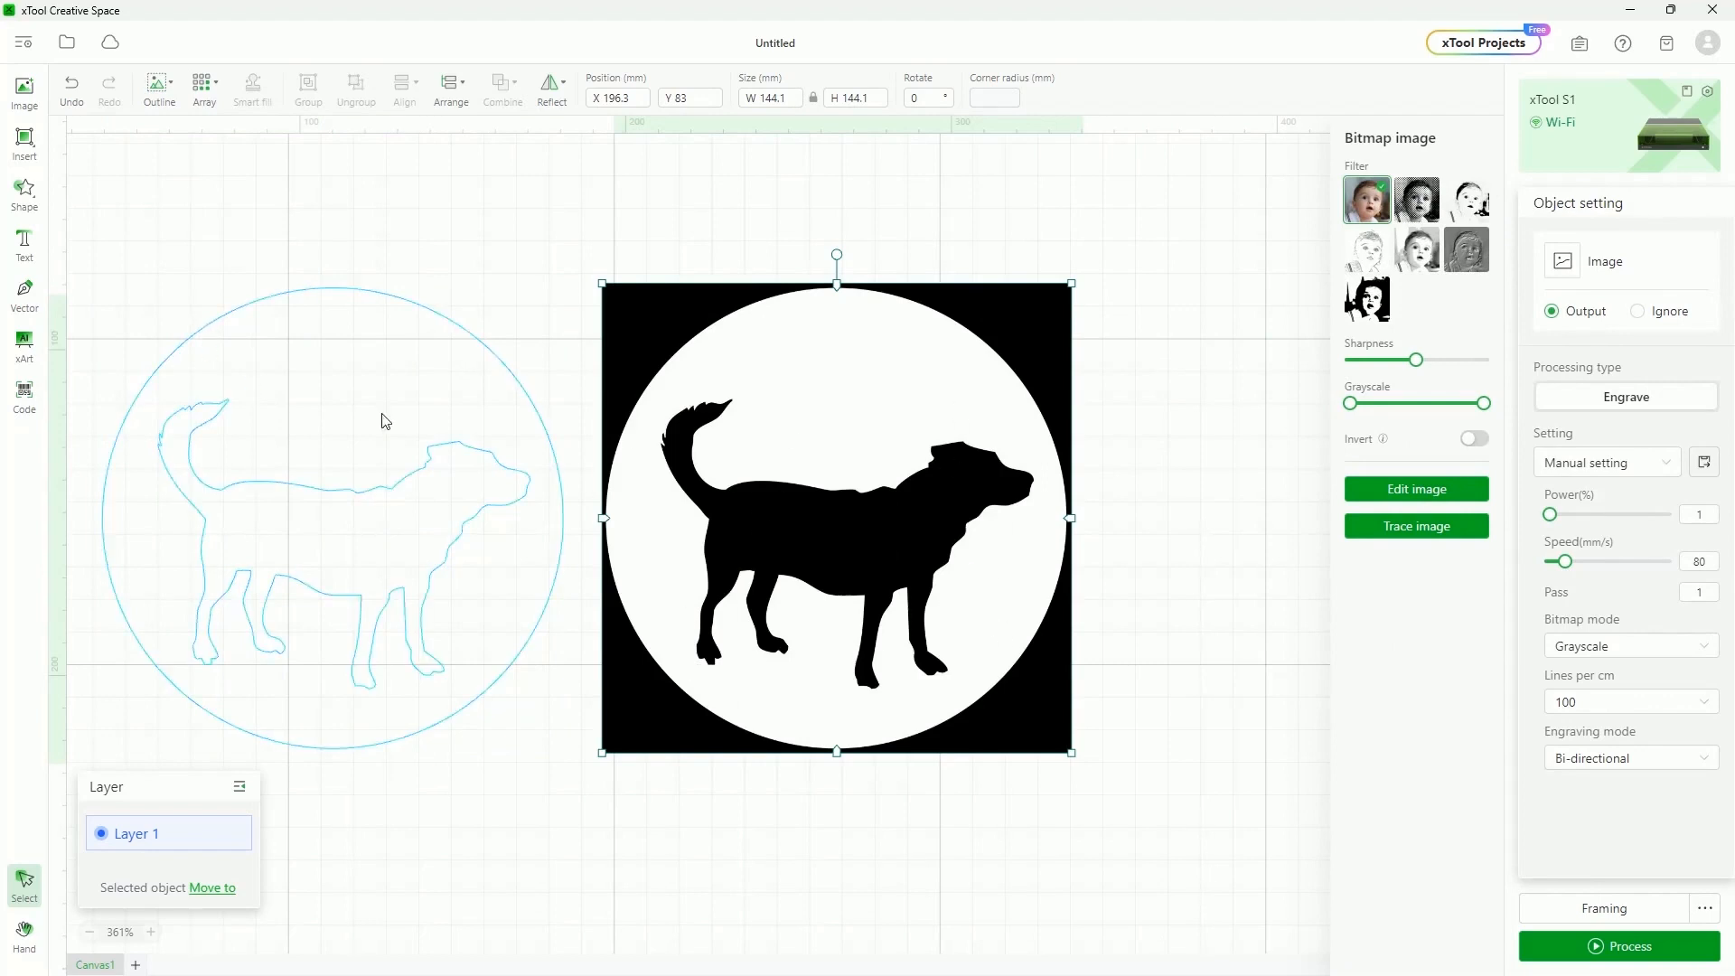
left_click(472, 344)
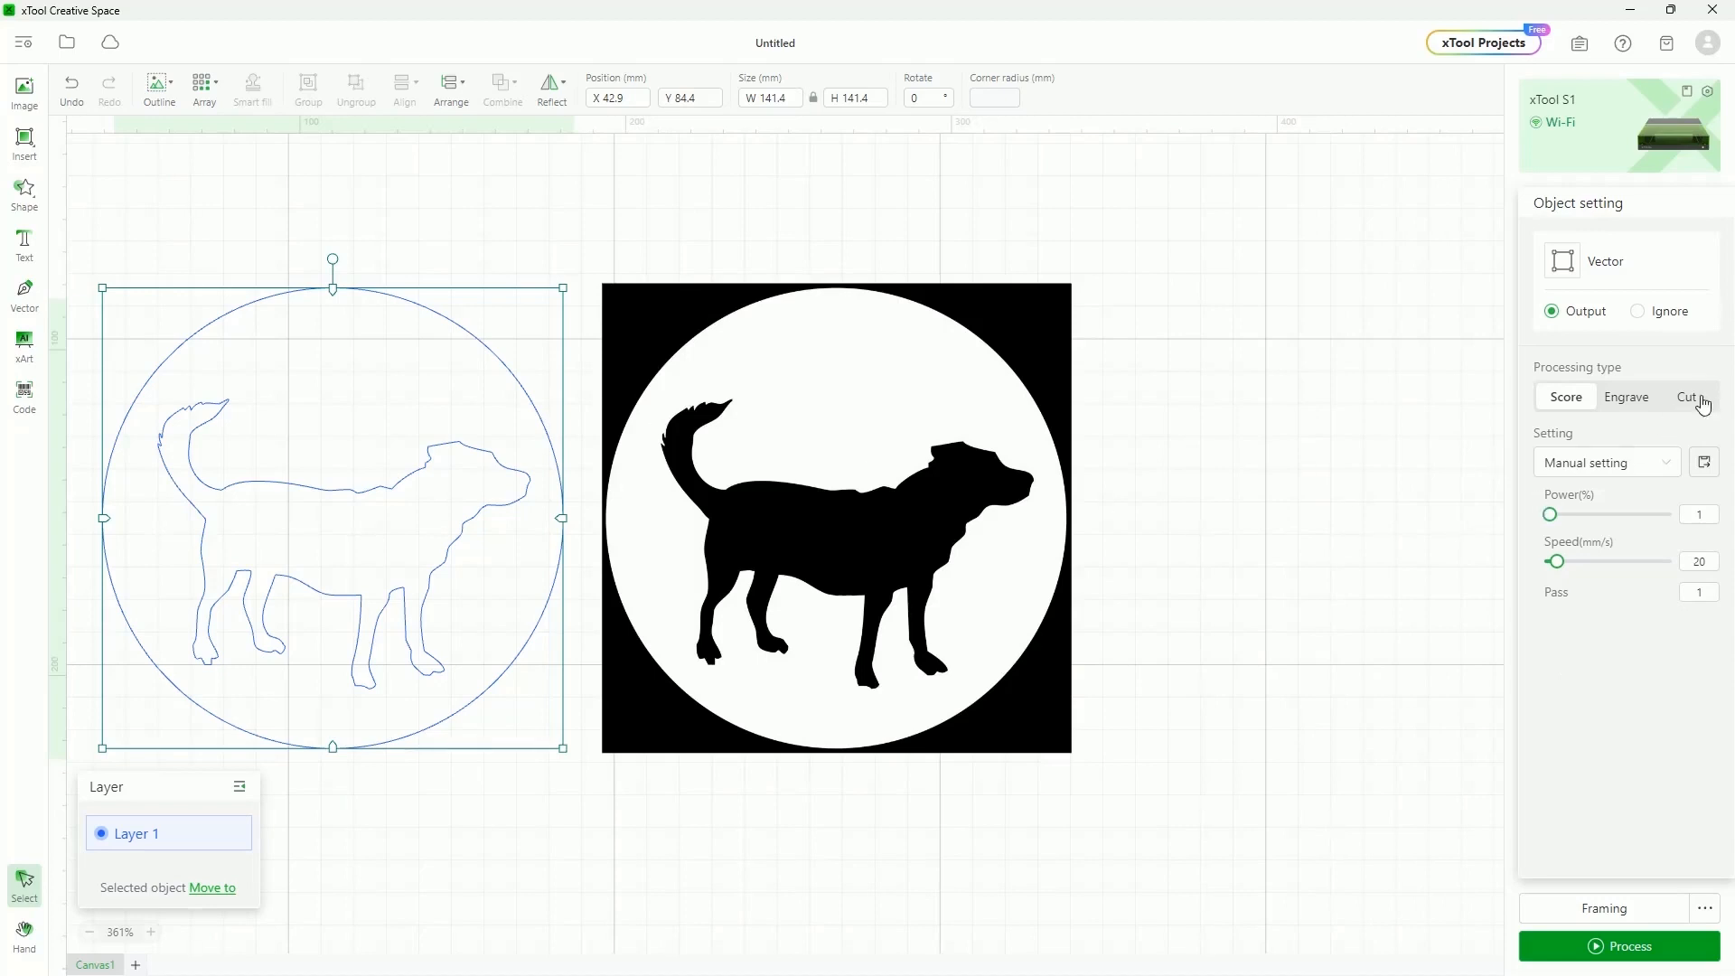
left_click(1623, 396)
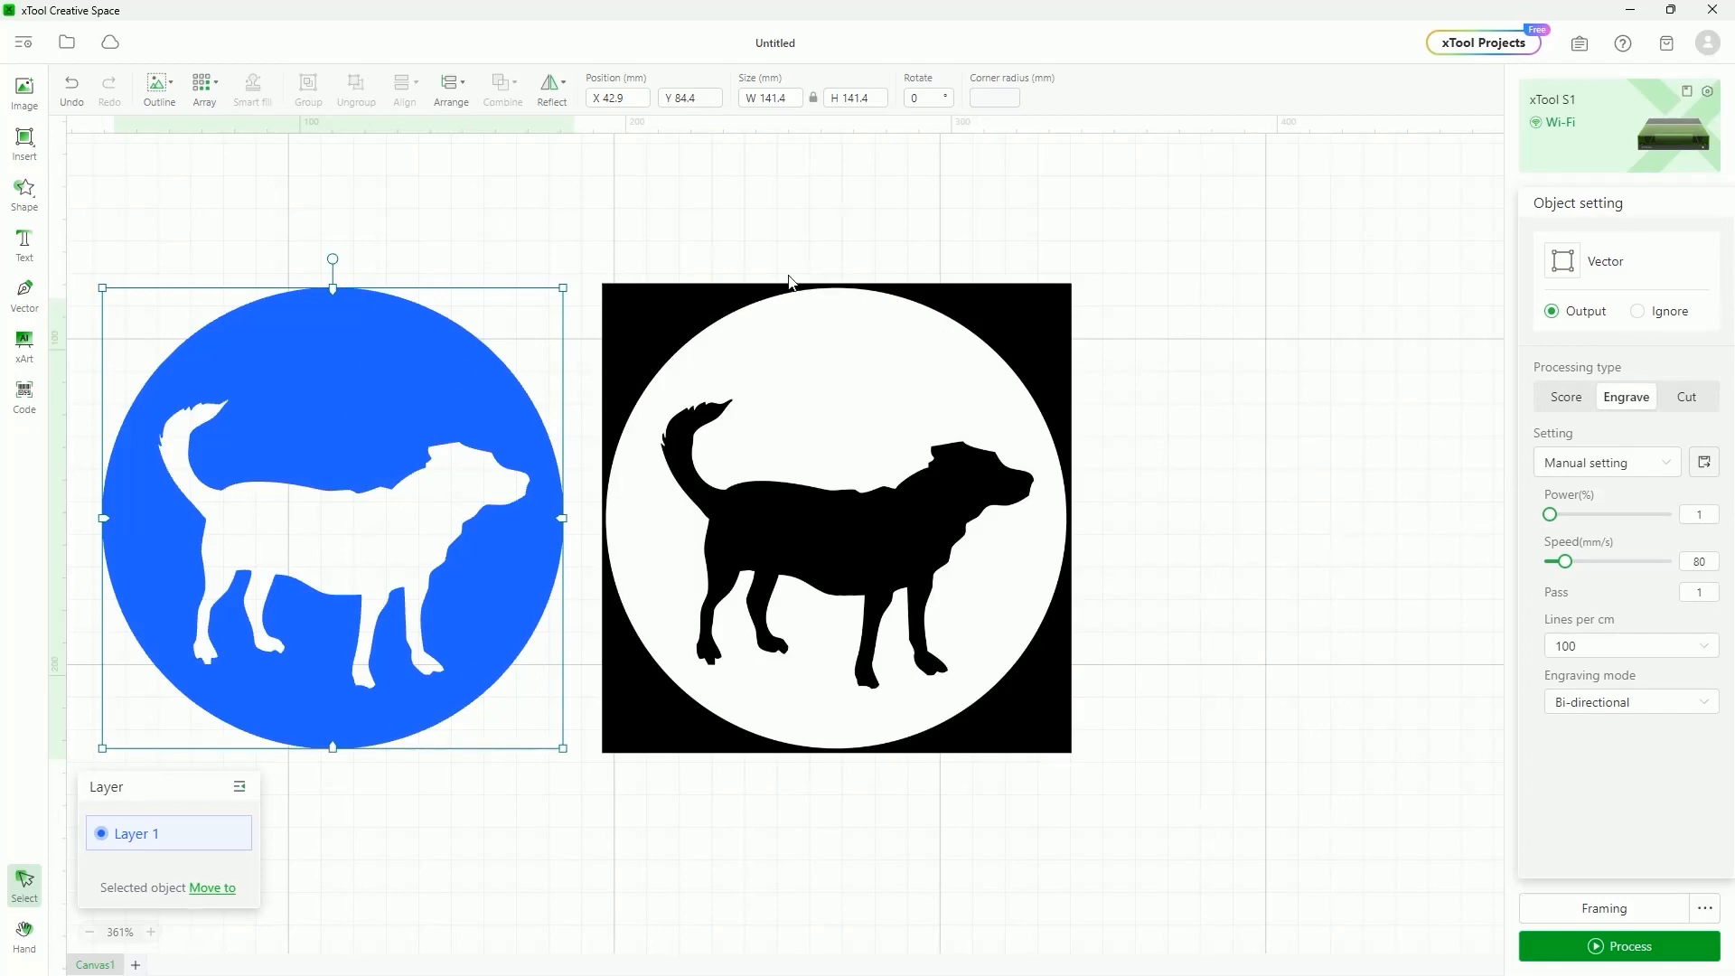
Reposition the black dog image and the blue disc, then marquee-select both
left_click_drag(796, 369, 606, 462)
left_click_drag(387, 376, 419, 341)
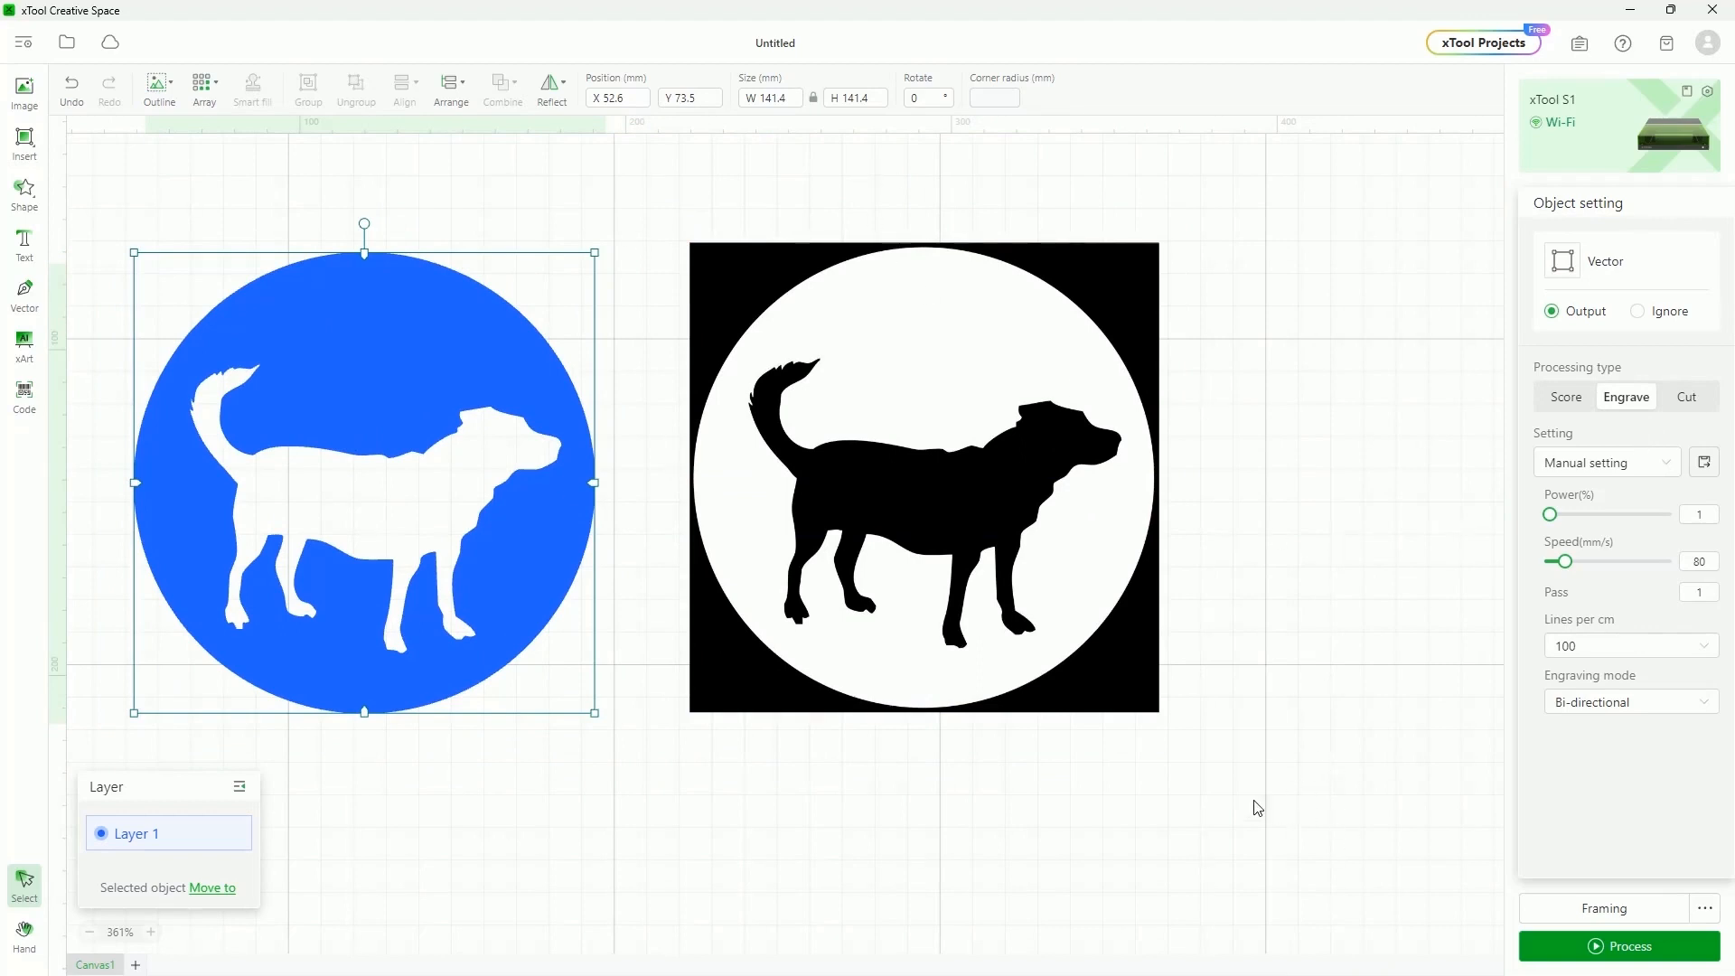
left_click_drag(1272, 795, 392, 279)
Delete both dog images and import CuttingBoard.svg, the Christmas family sign design
key("Delete")
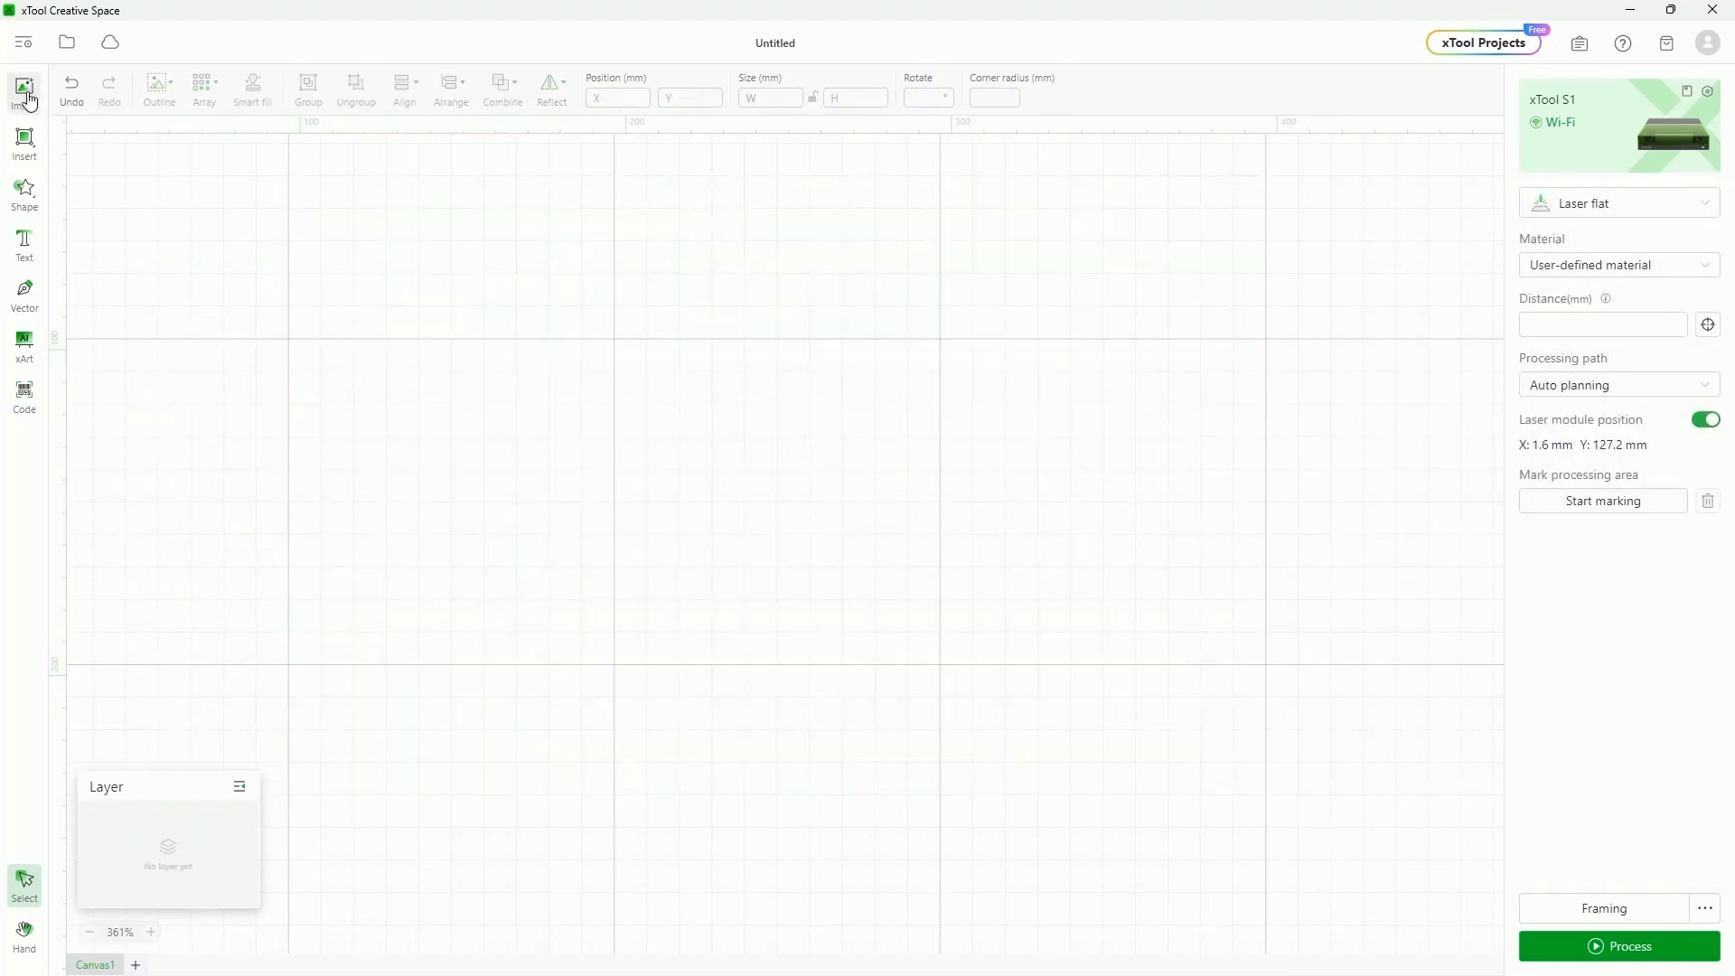
left_click(27, 99)
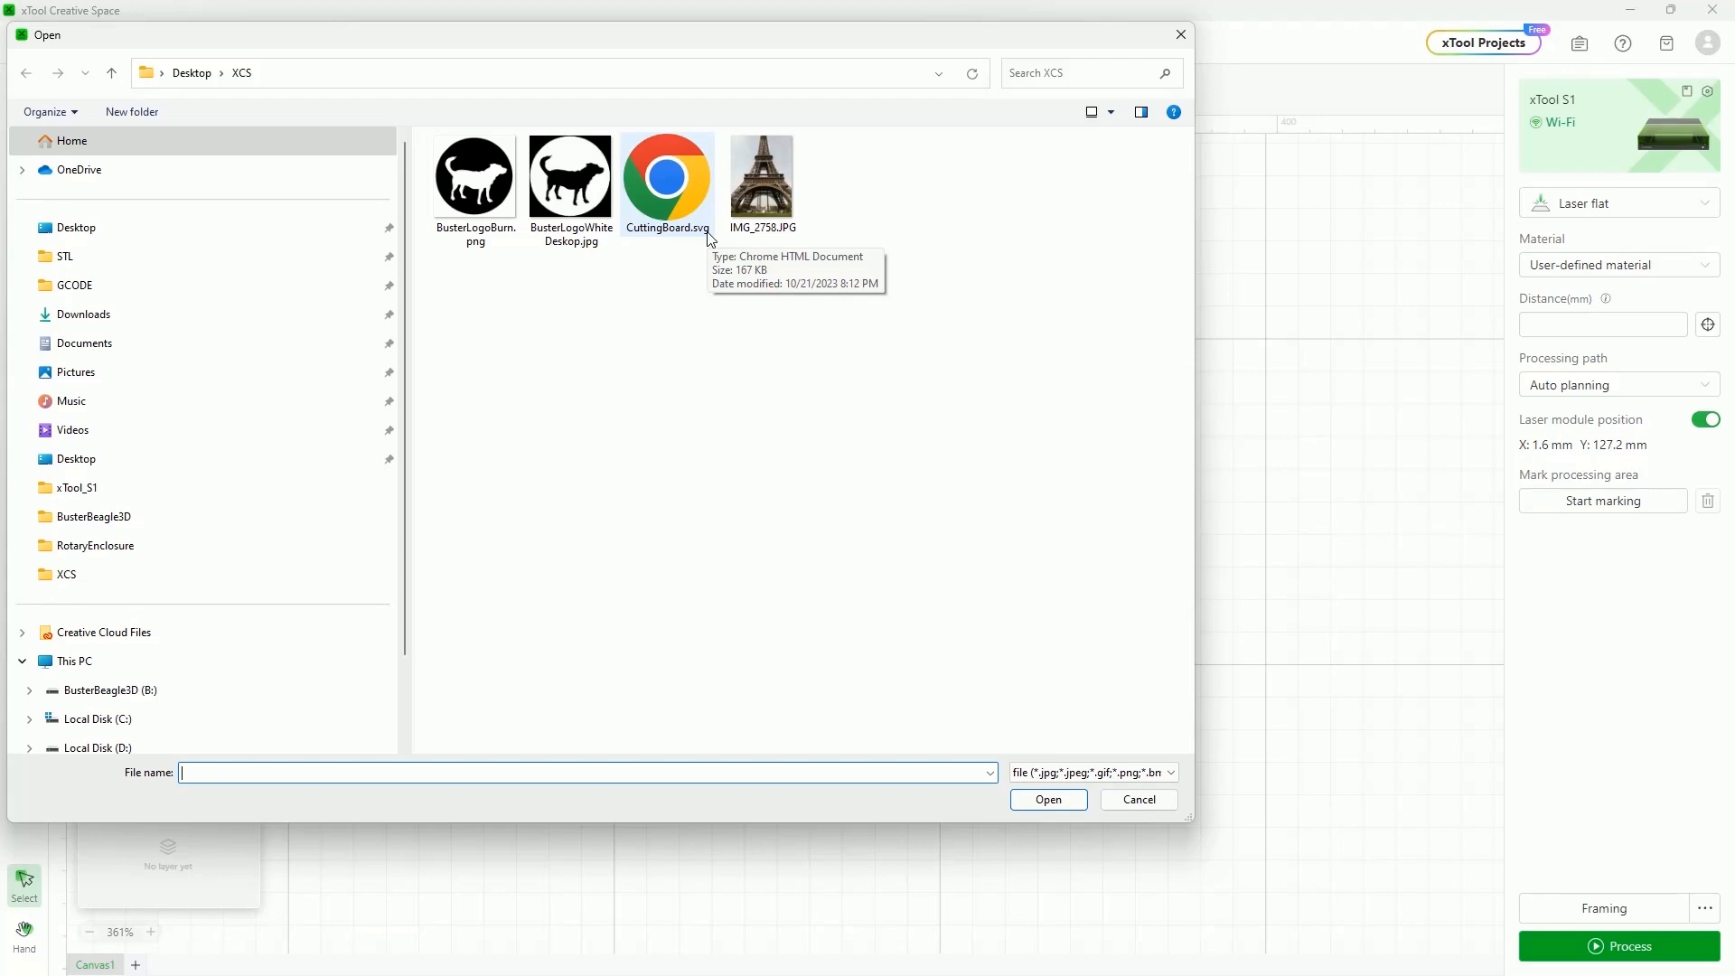
left_click(680, 195)
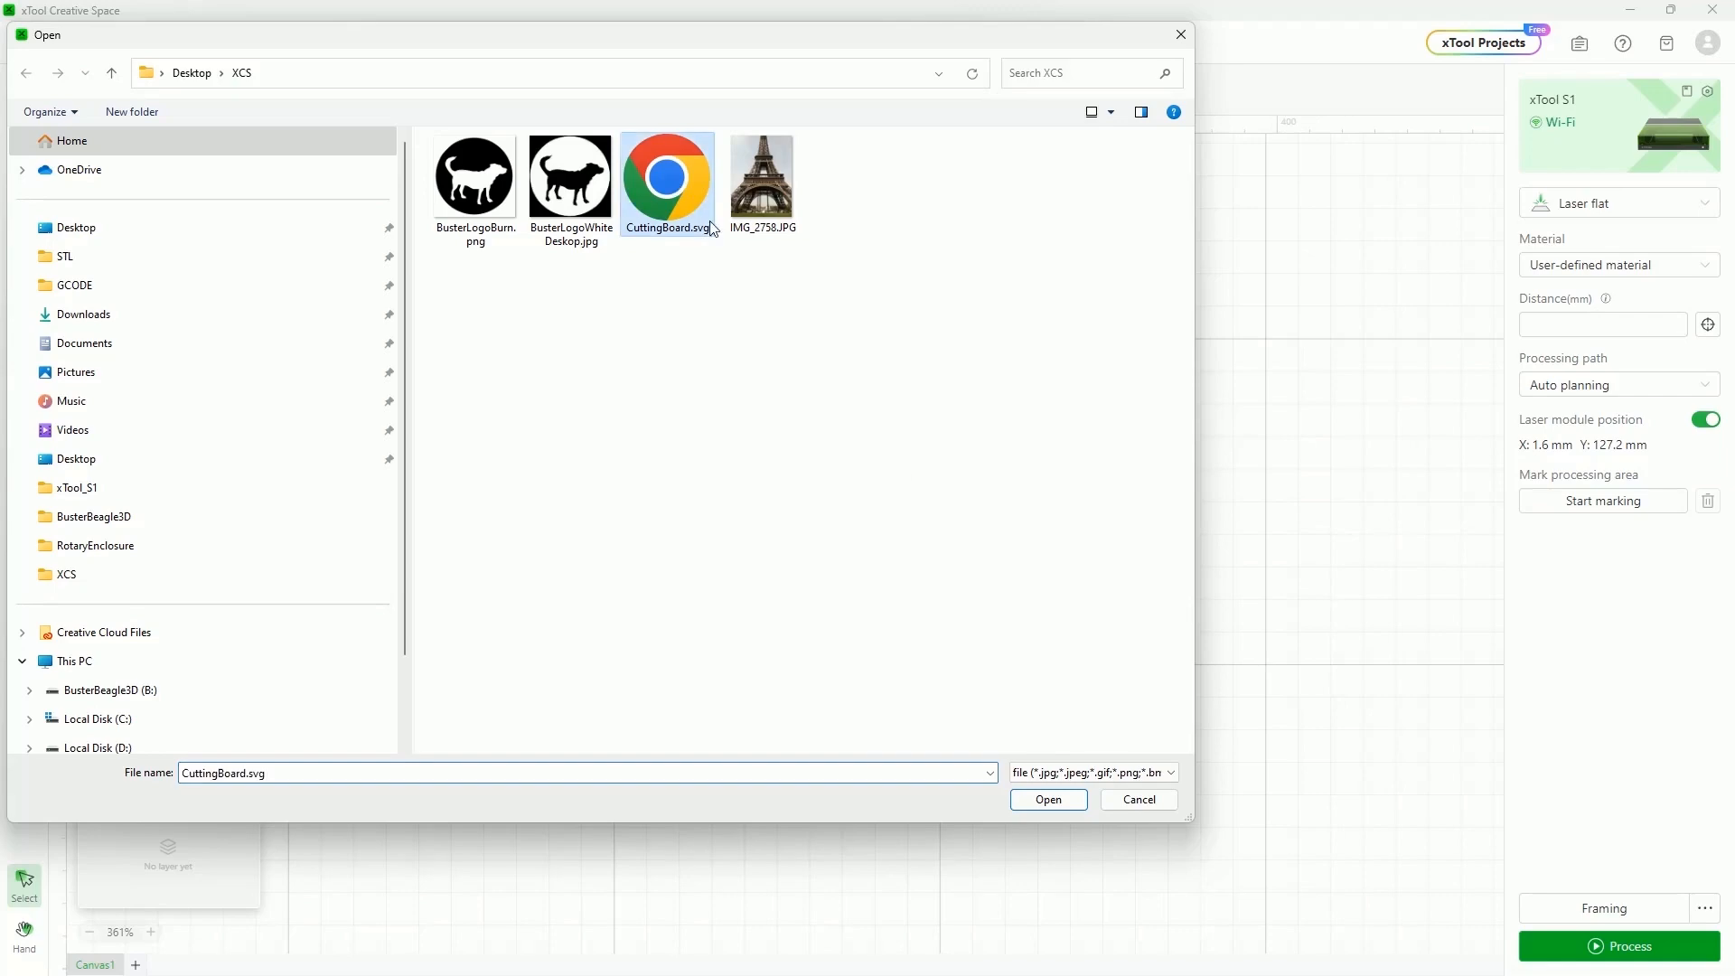
left_click(1046, 800)
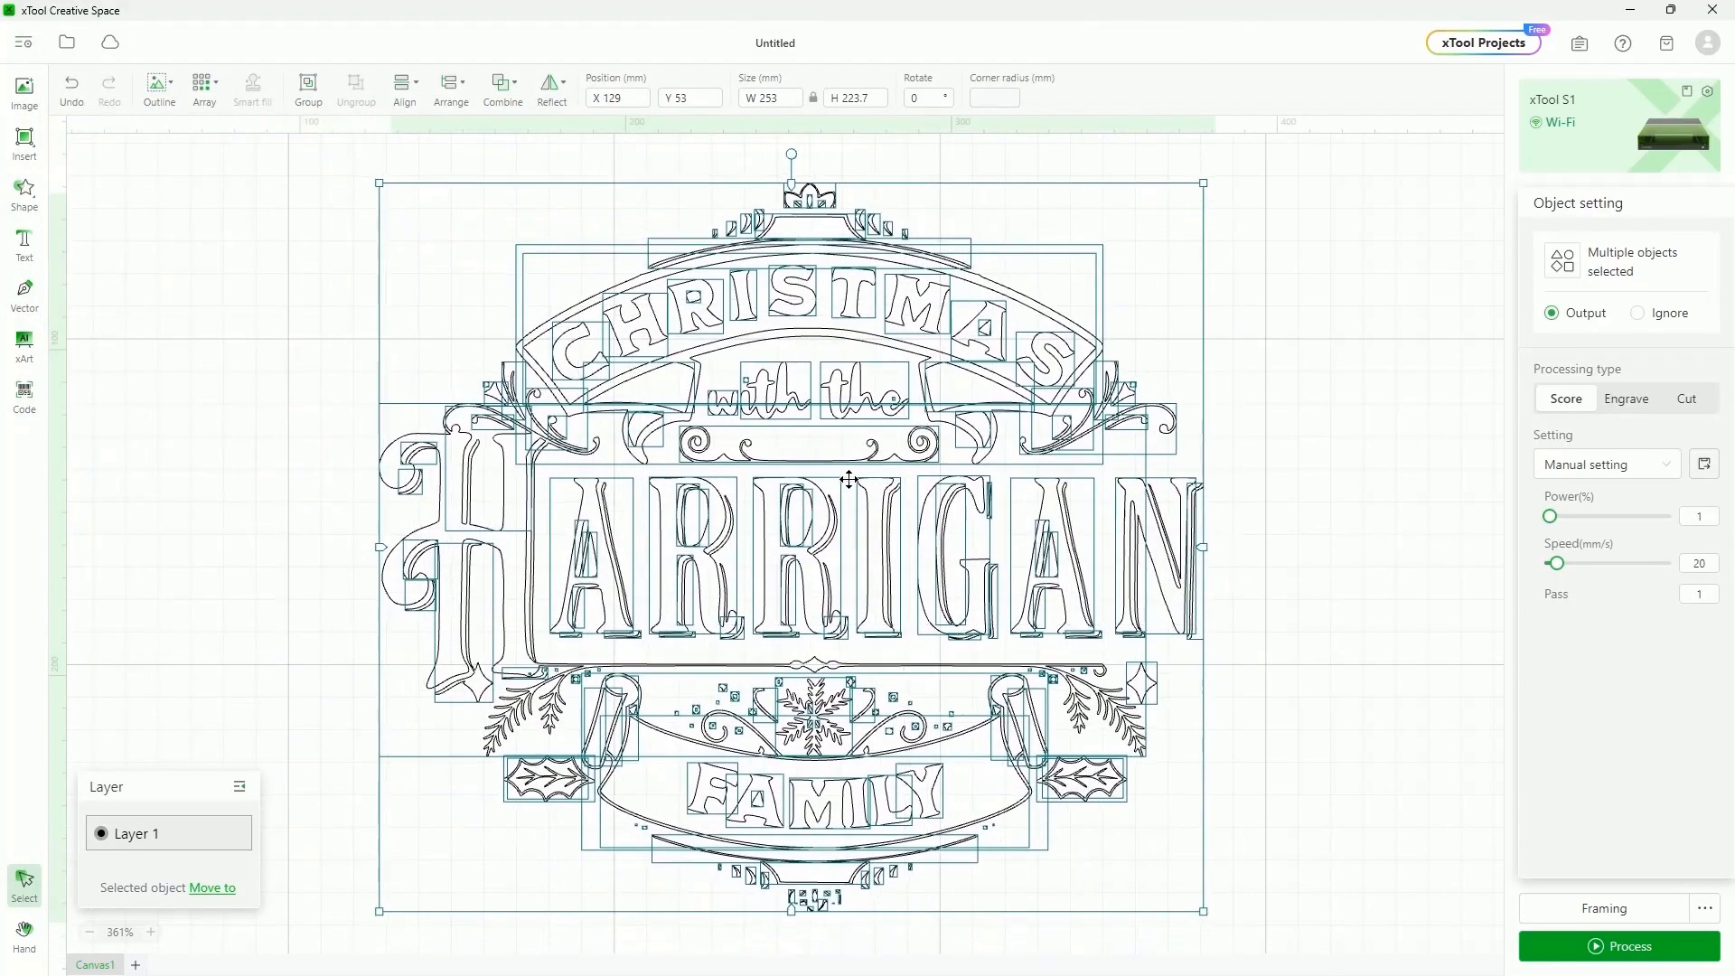
left_click(190, 480)
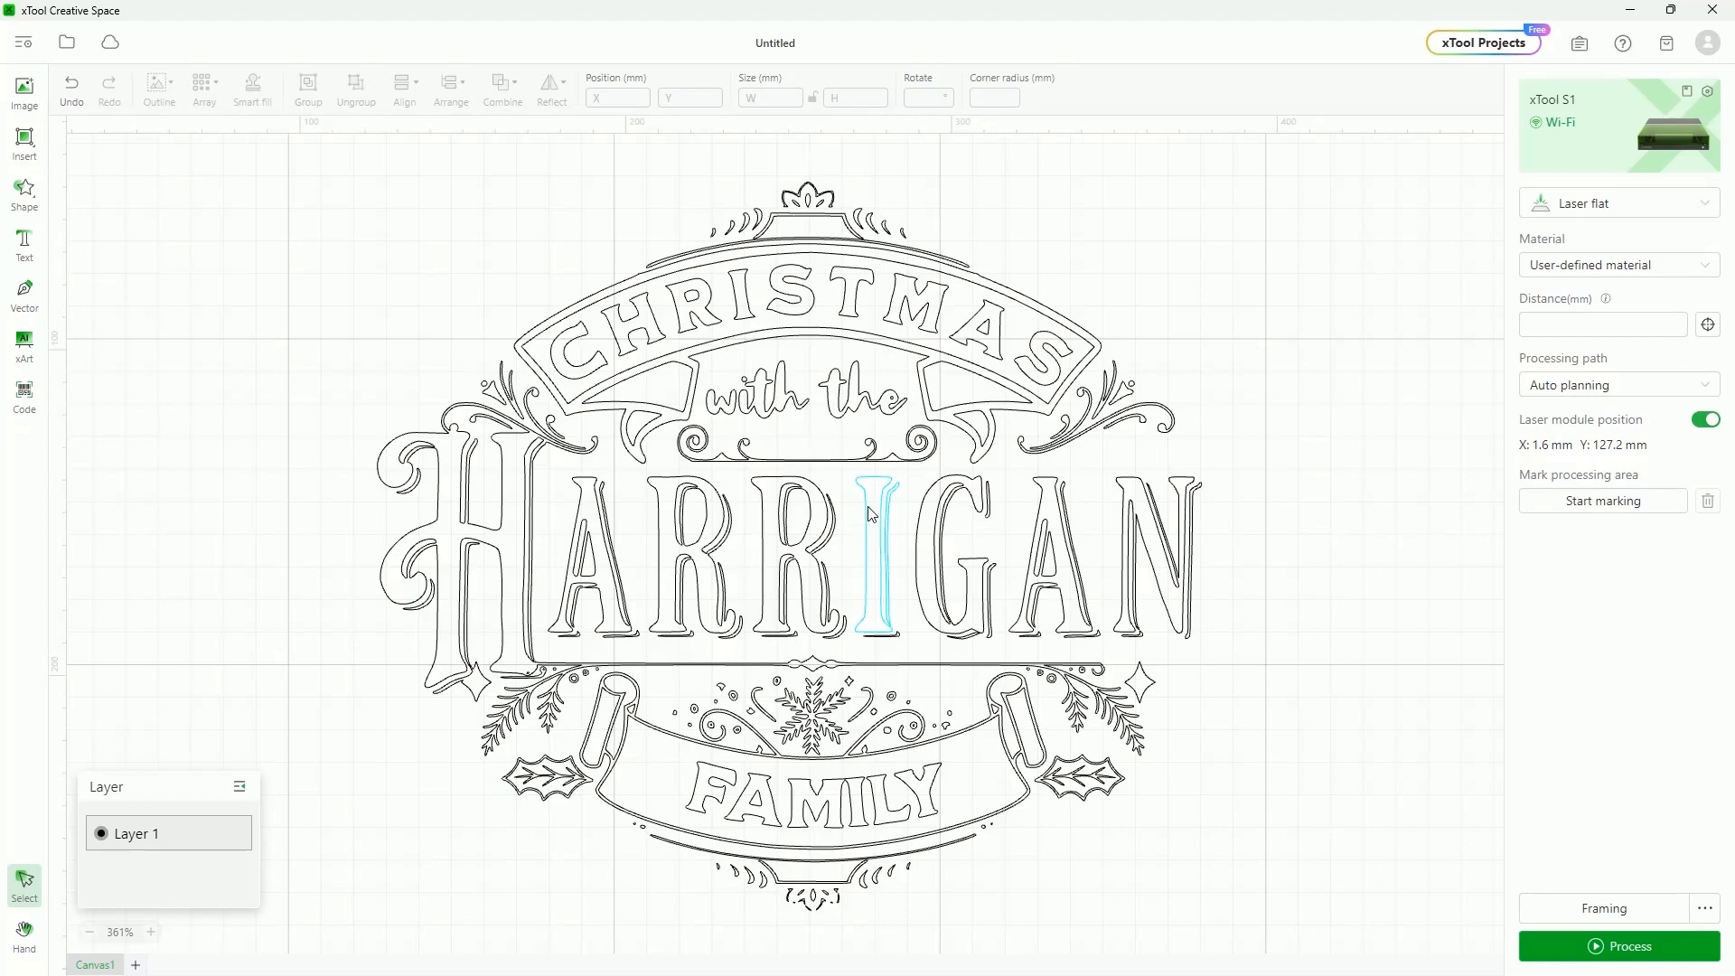
Move the second R of the large word, then undo the move
left_click(800, 490)
mouse_move(800, 538)
left_mouse_down()
mouse_move(733, 534)
mouse_move(801, 538)
left_mouse_up()
key("ctrl+z")
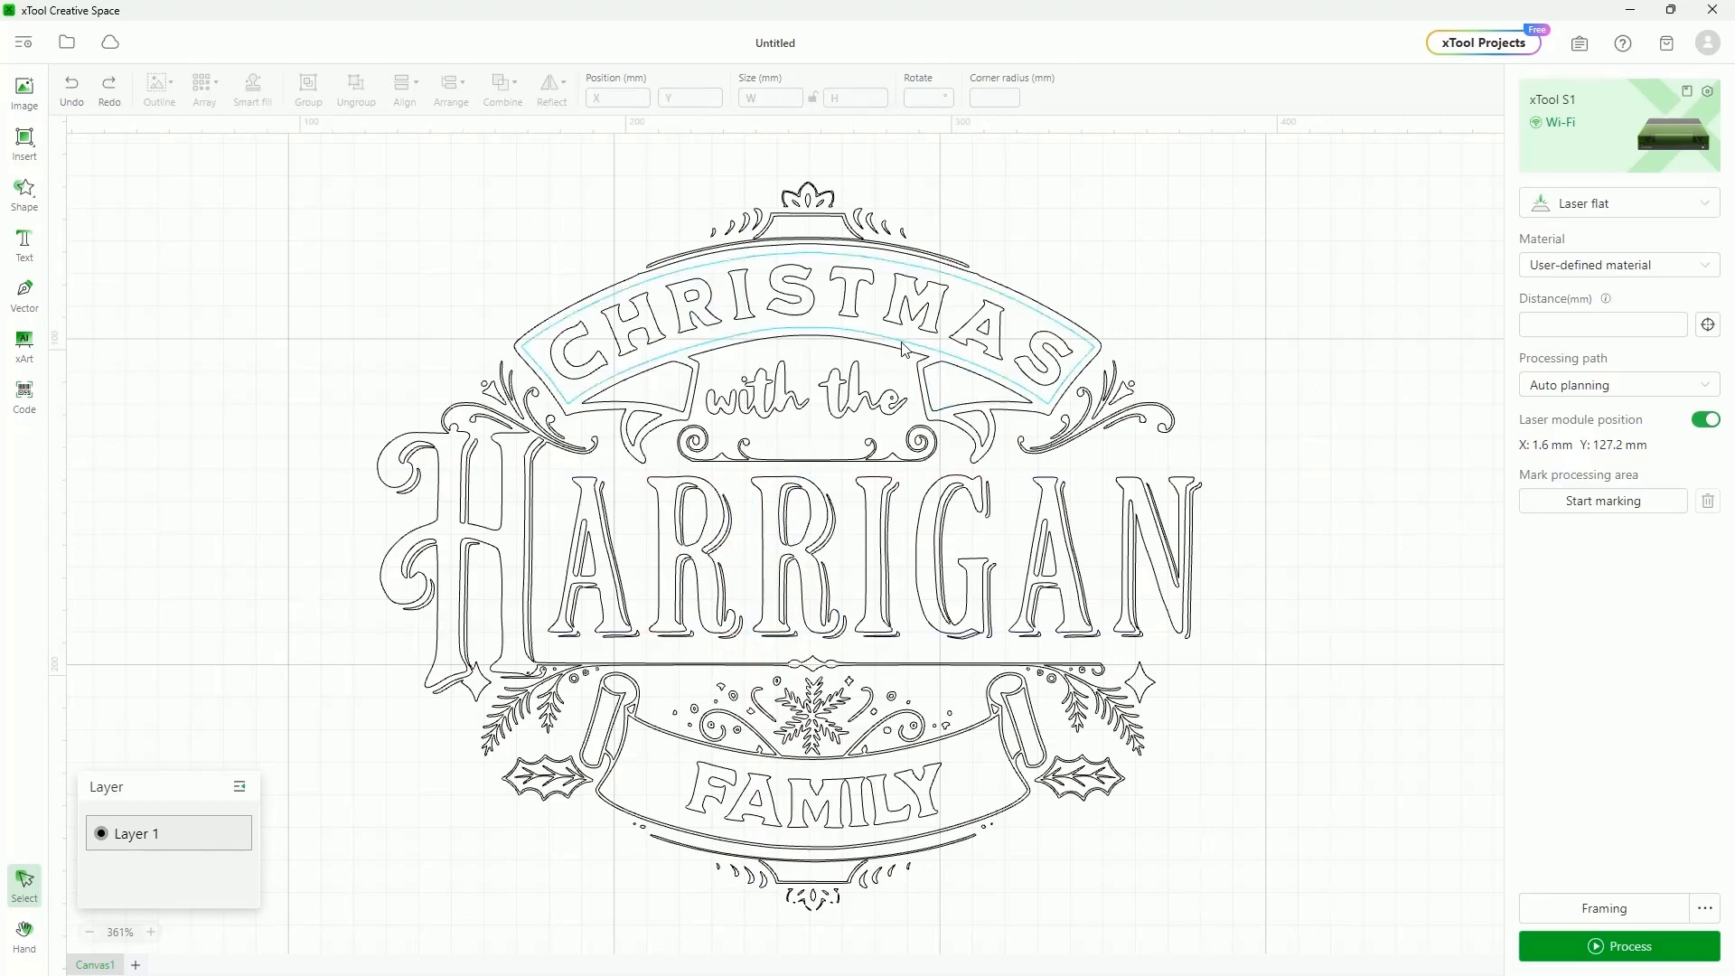
Switch the word 'the' to Engrave and back to Score, then delete the whole Christmas design
left_click(840, 395)
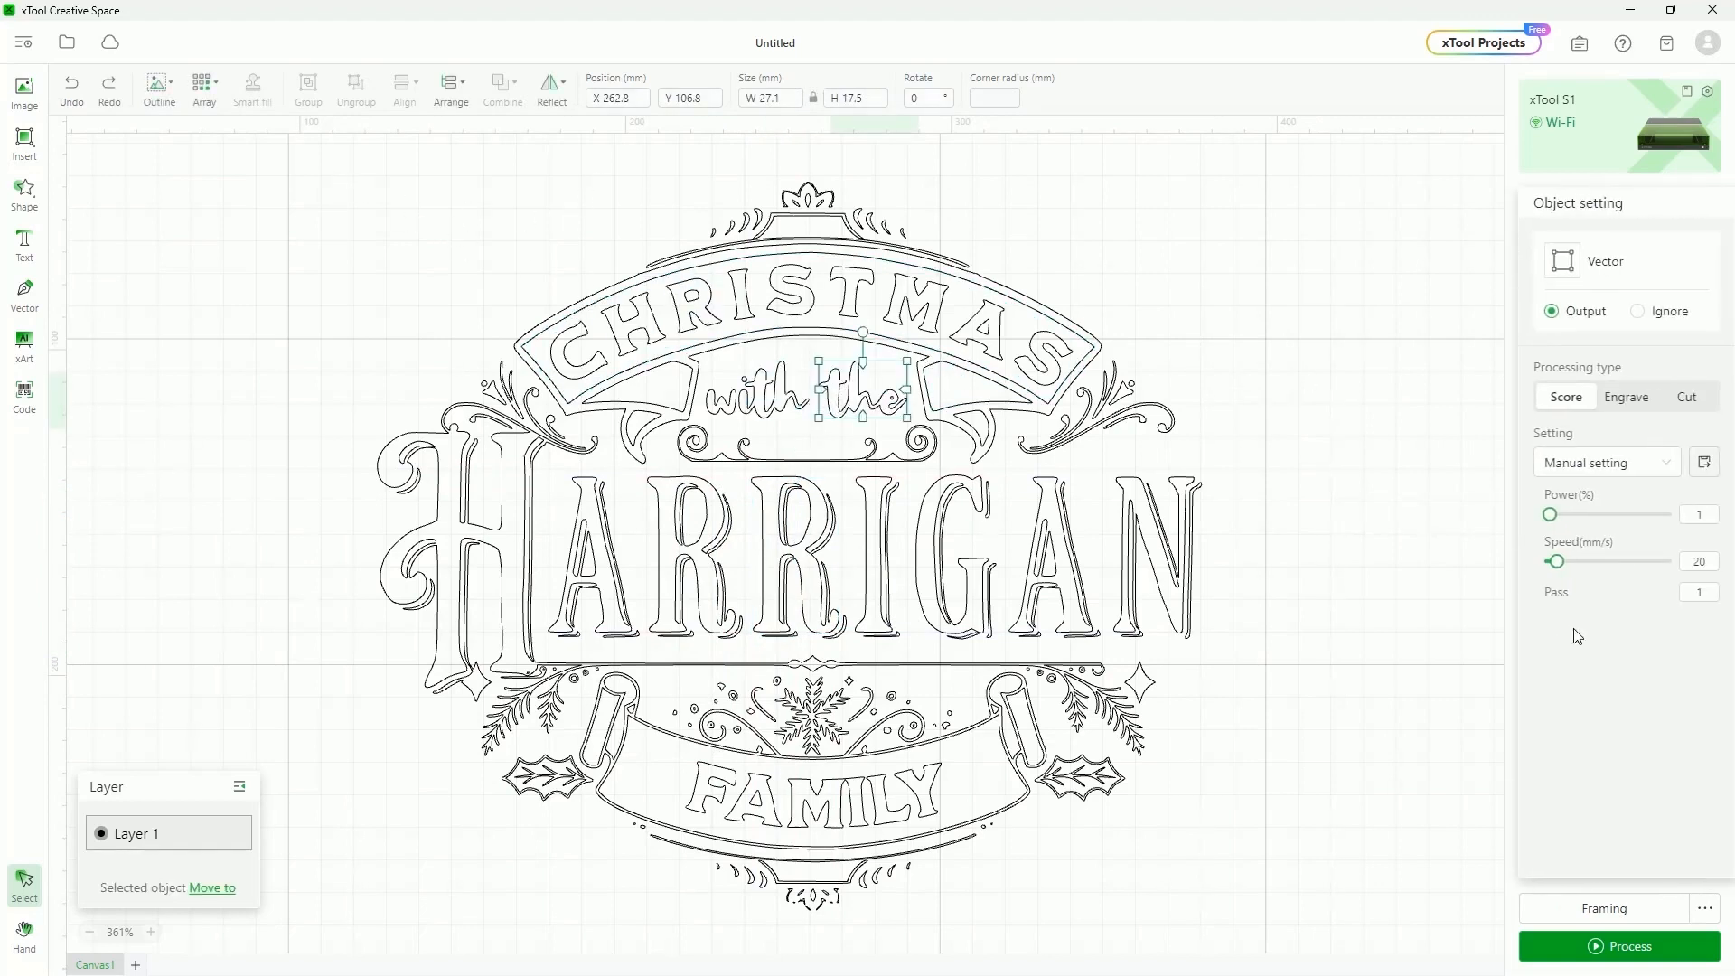
left_click(1631, 397)
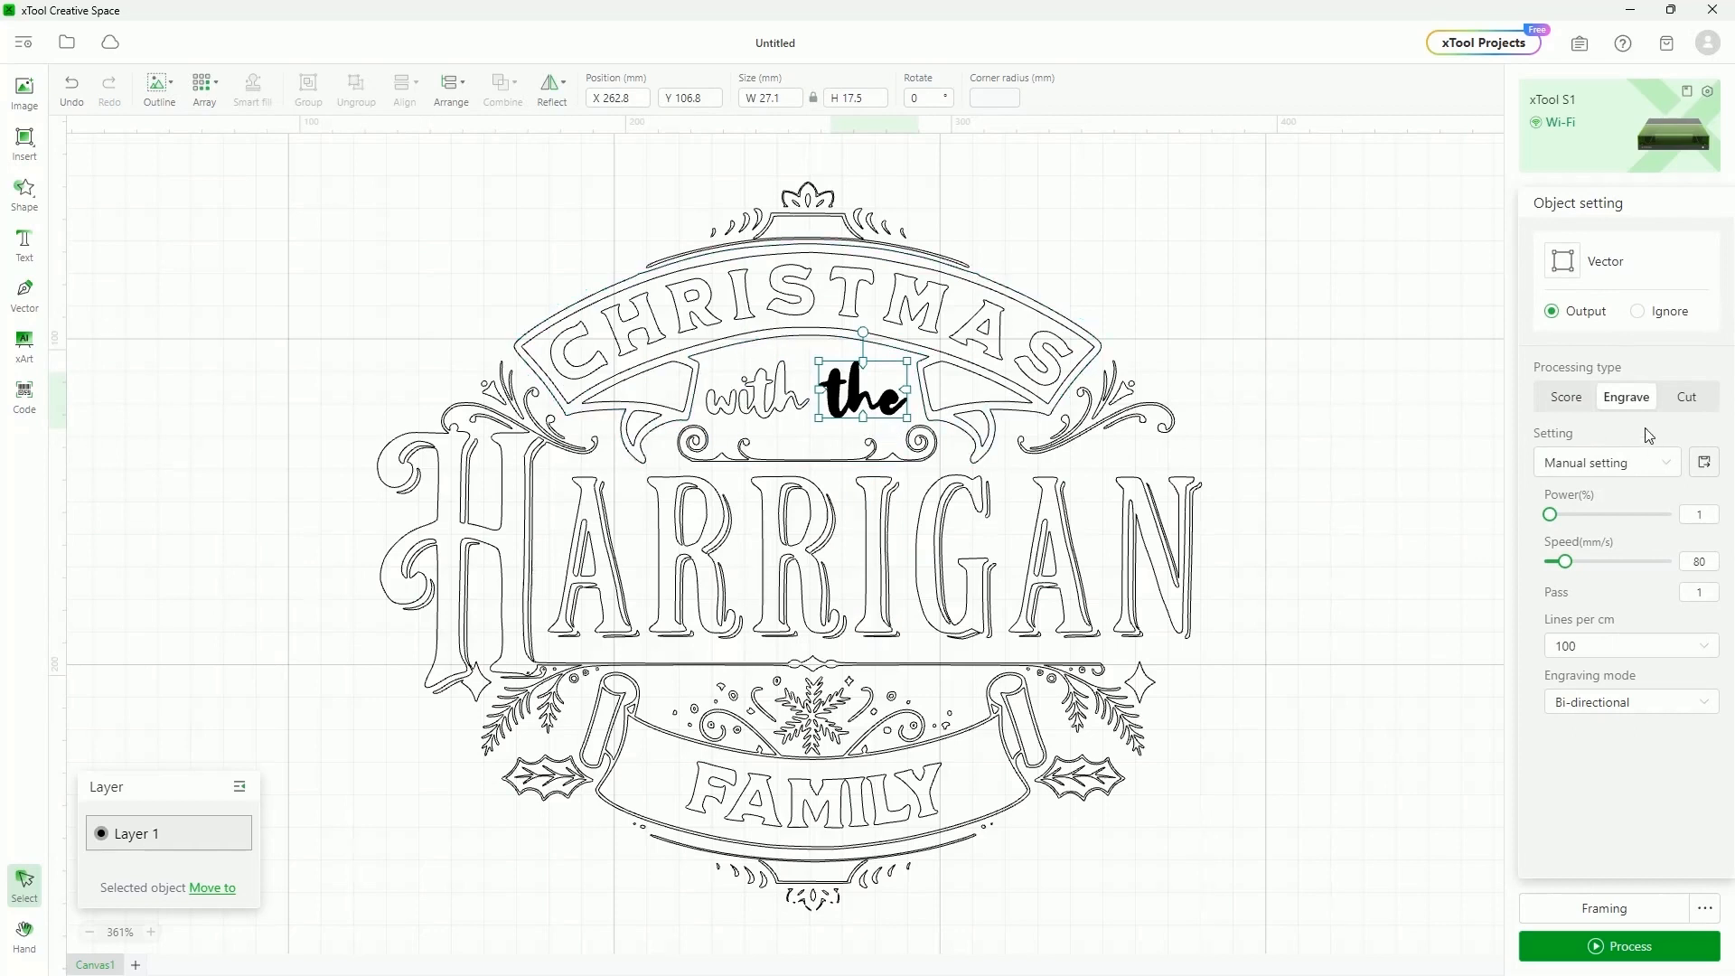
left_click(1559, 399)
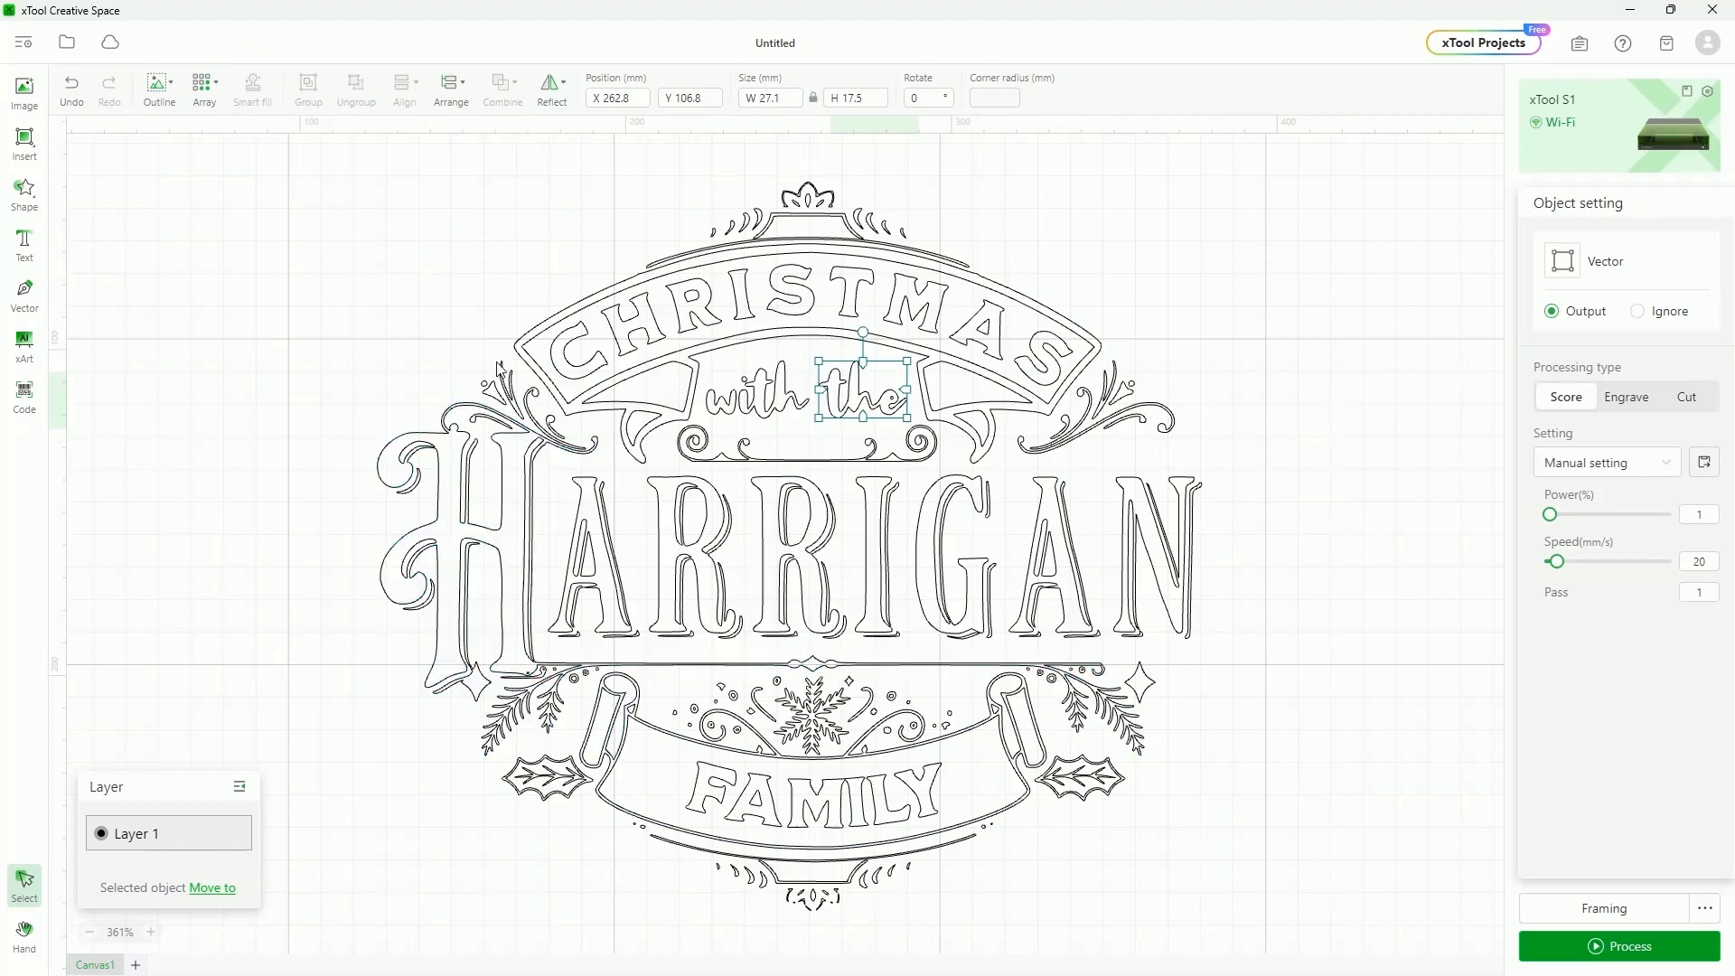
left_click_drag(358, 138, 1325, 938)
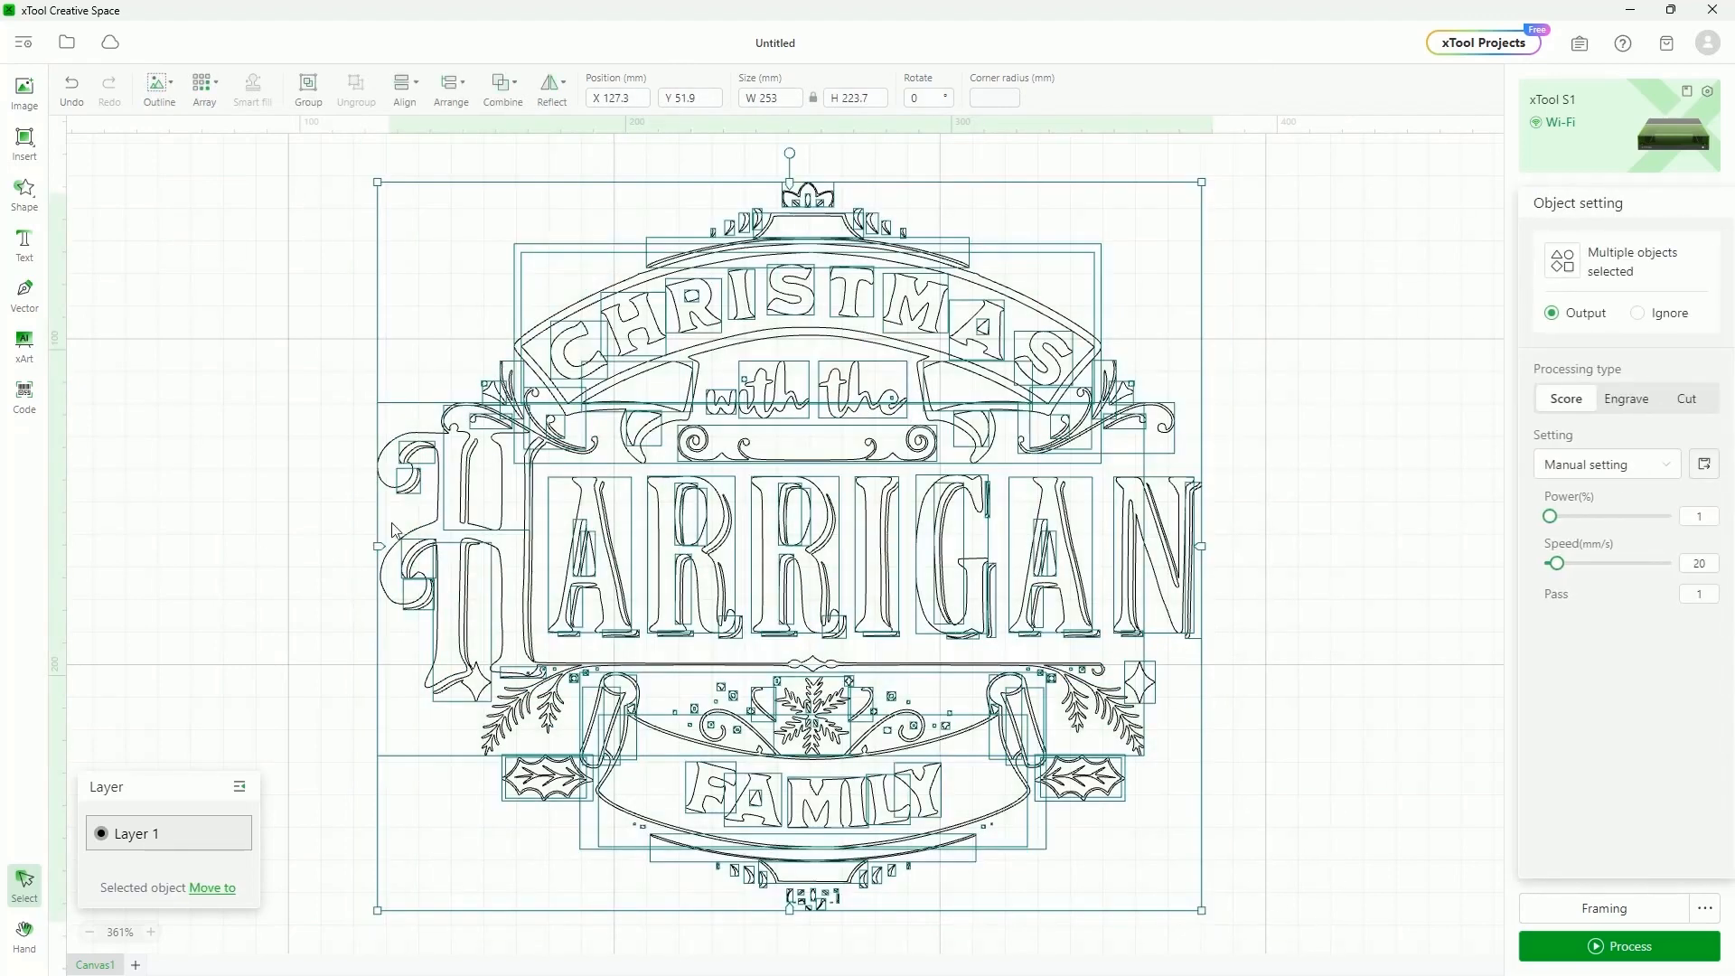
key("Delete")
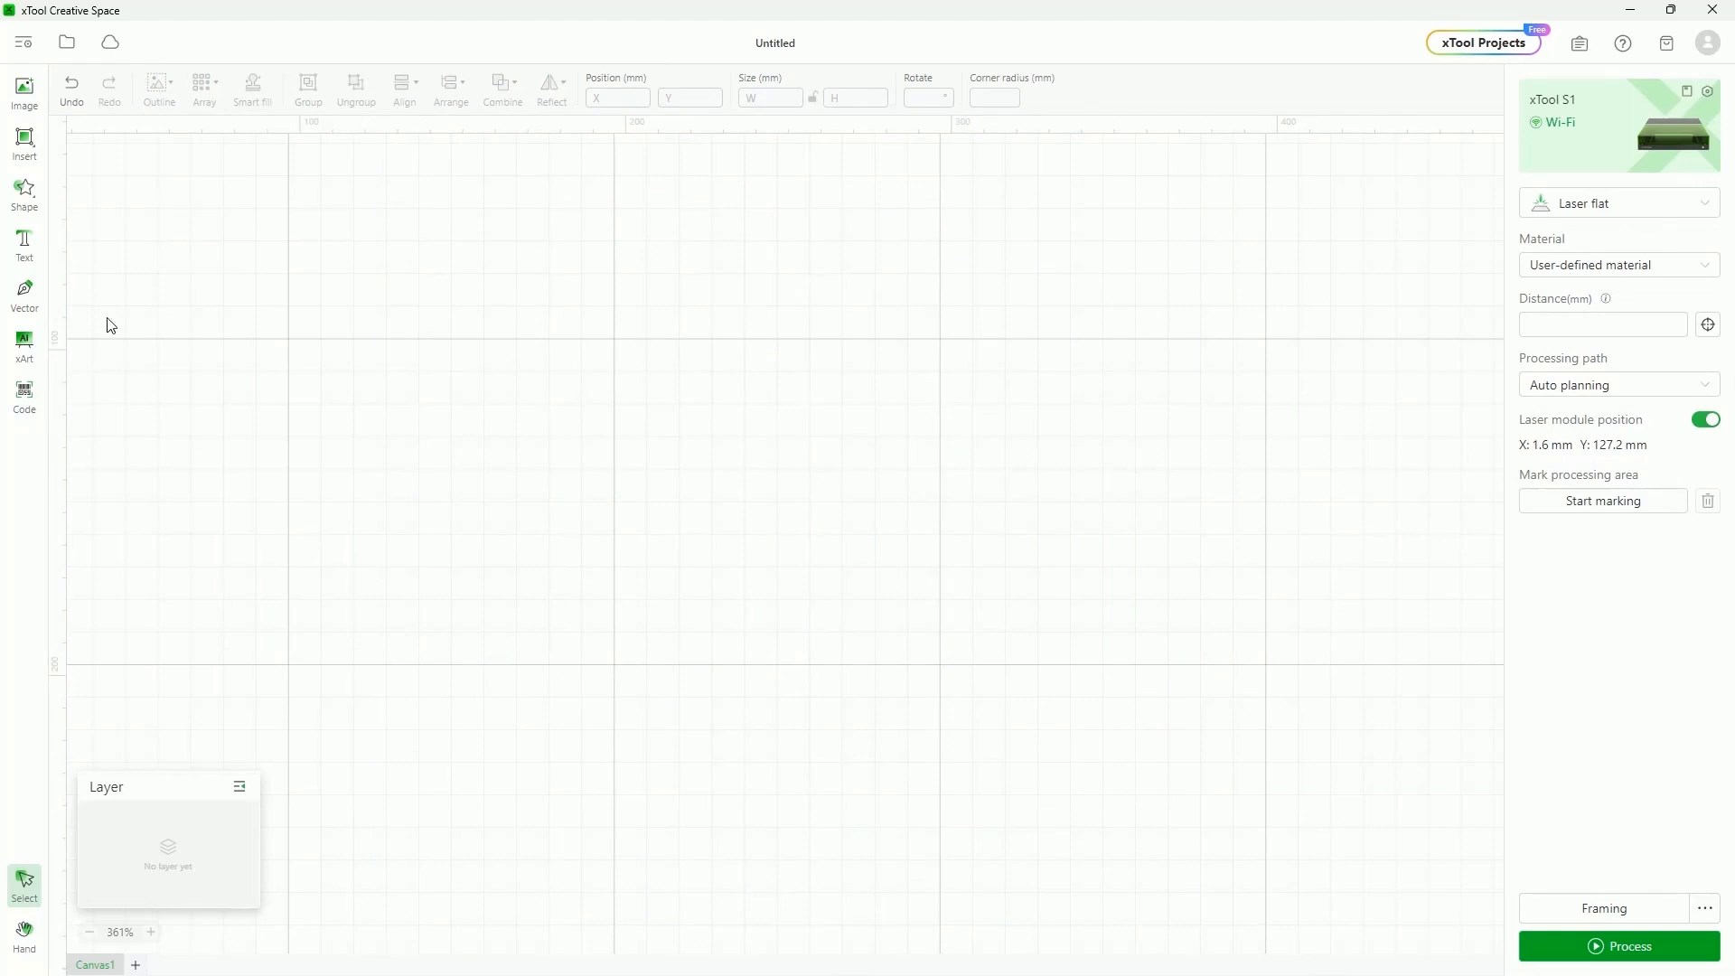
left_click(27, 137)
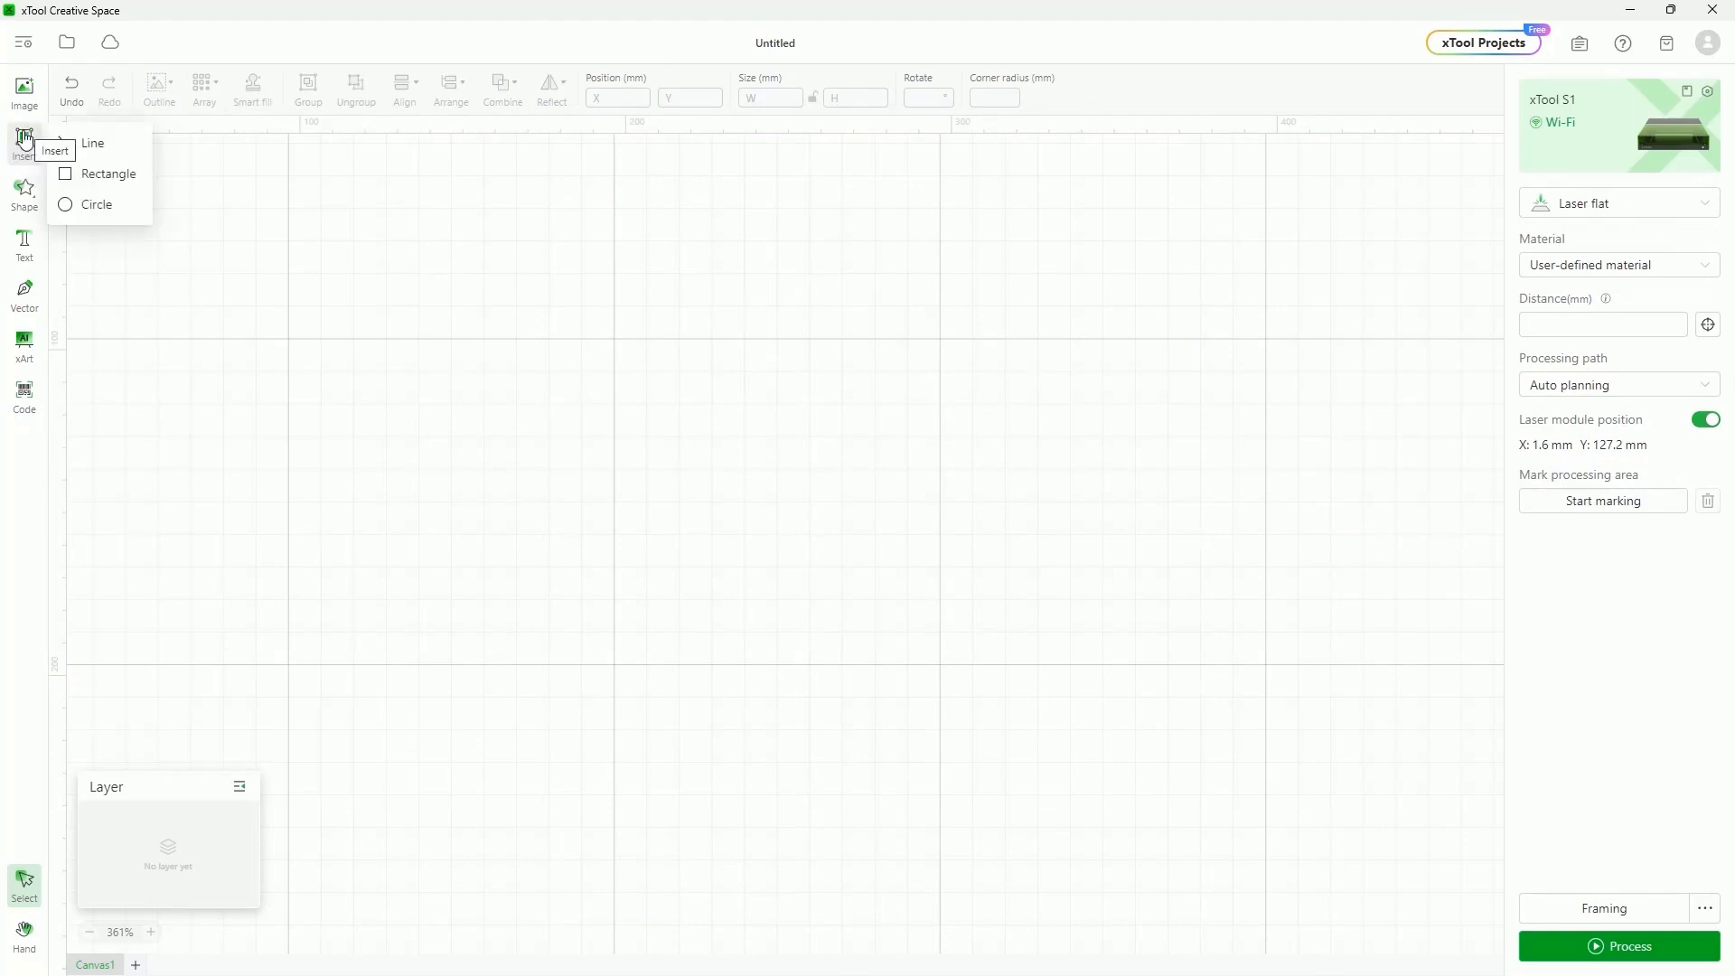
left_click(99, 181)
left_click_drag(565, 331, 878, 646)
key("Delete")
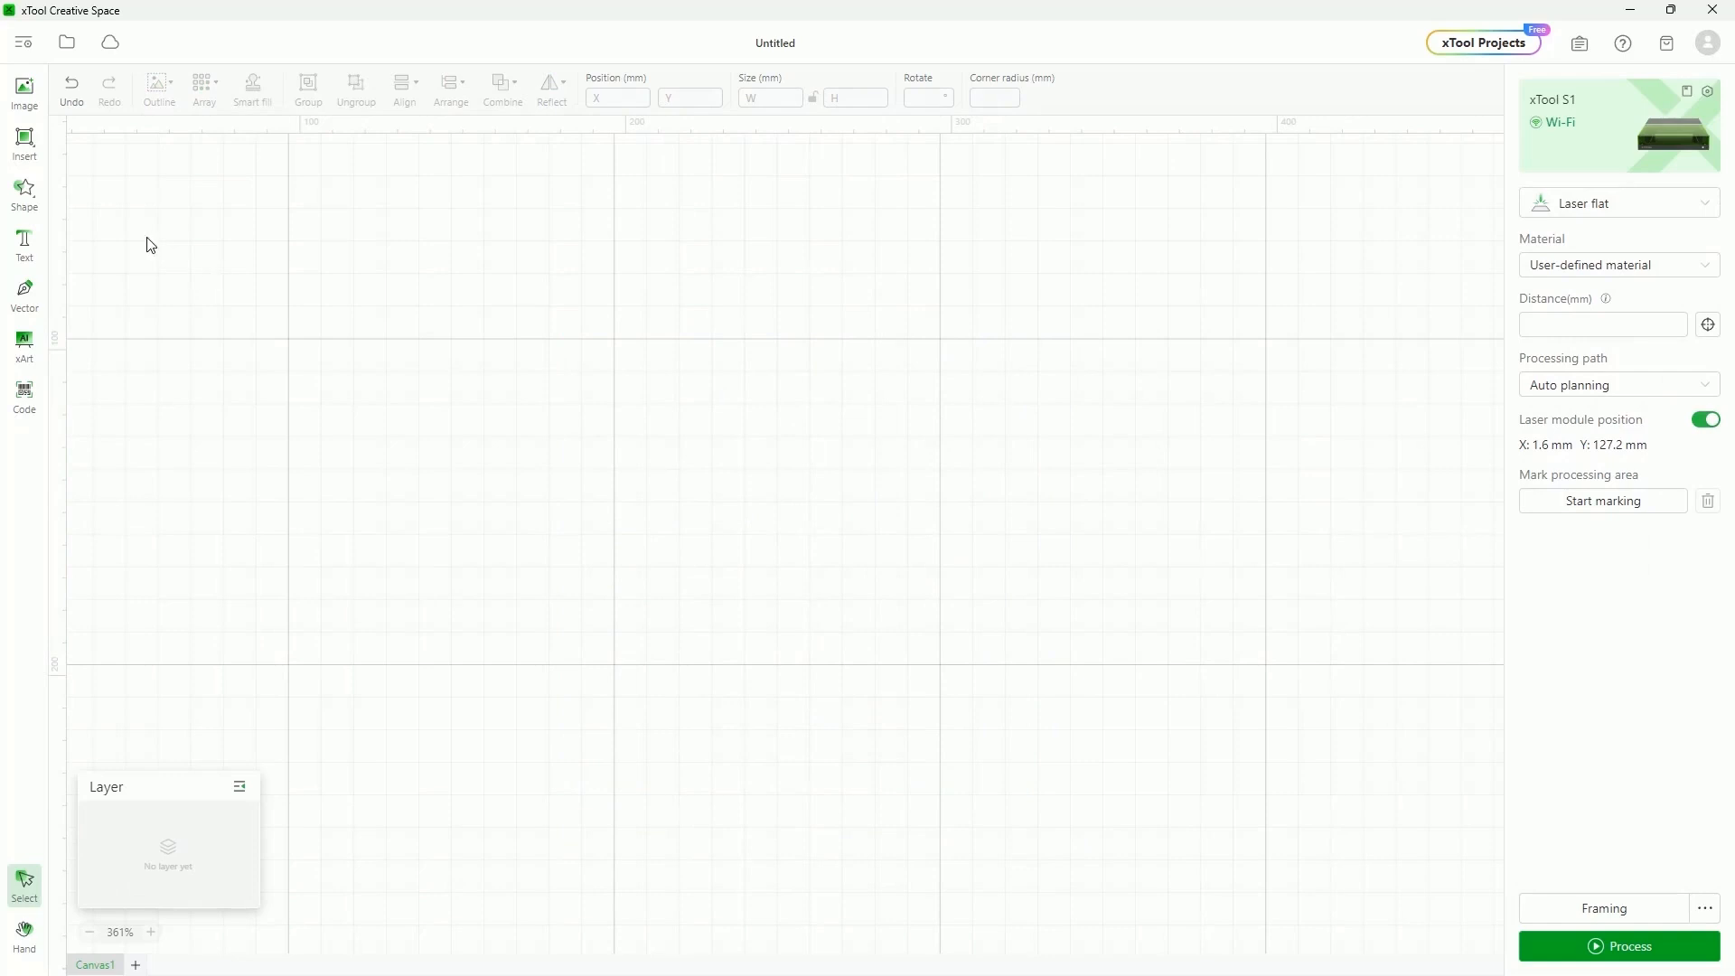
left_click(24, 145)
left_click(77, 206)
left_click_drag(722, 328, 1141, 744)
key("Delete")
left_click(26, 139)
mouse_move(18, 147)
left_click(86, 147)
mouse_move(514, 461)
left_mouse_down()
mouse_move(539, 578)
mouse_move(619, 496)
mouse_move(569, 209)
mouse_move(658, 290)
mouse_move(671, 454)
mouse_move(716, 399)
mouse_move(821, 453)
mouse_move(471, 404)
mouse_move(1073, 454)
mouse_move(471, 423)
mouse_move(360, 454)
mouse_move(569, 453)
mouse_move(470, 163)
mouse_move(479, 454)
mouse_move(470, 208)
mouse_move(1038, 453)
mouse_move(471, 263)
mouse_move(693, 452)
left_mouse_up()
key("Delete")
Add a heart from the shapes library, enlarge it to about 174.4 × 153.8 mm, and reposition it
left_click(24, 192)
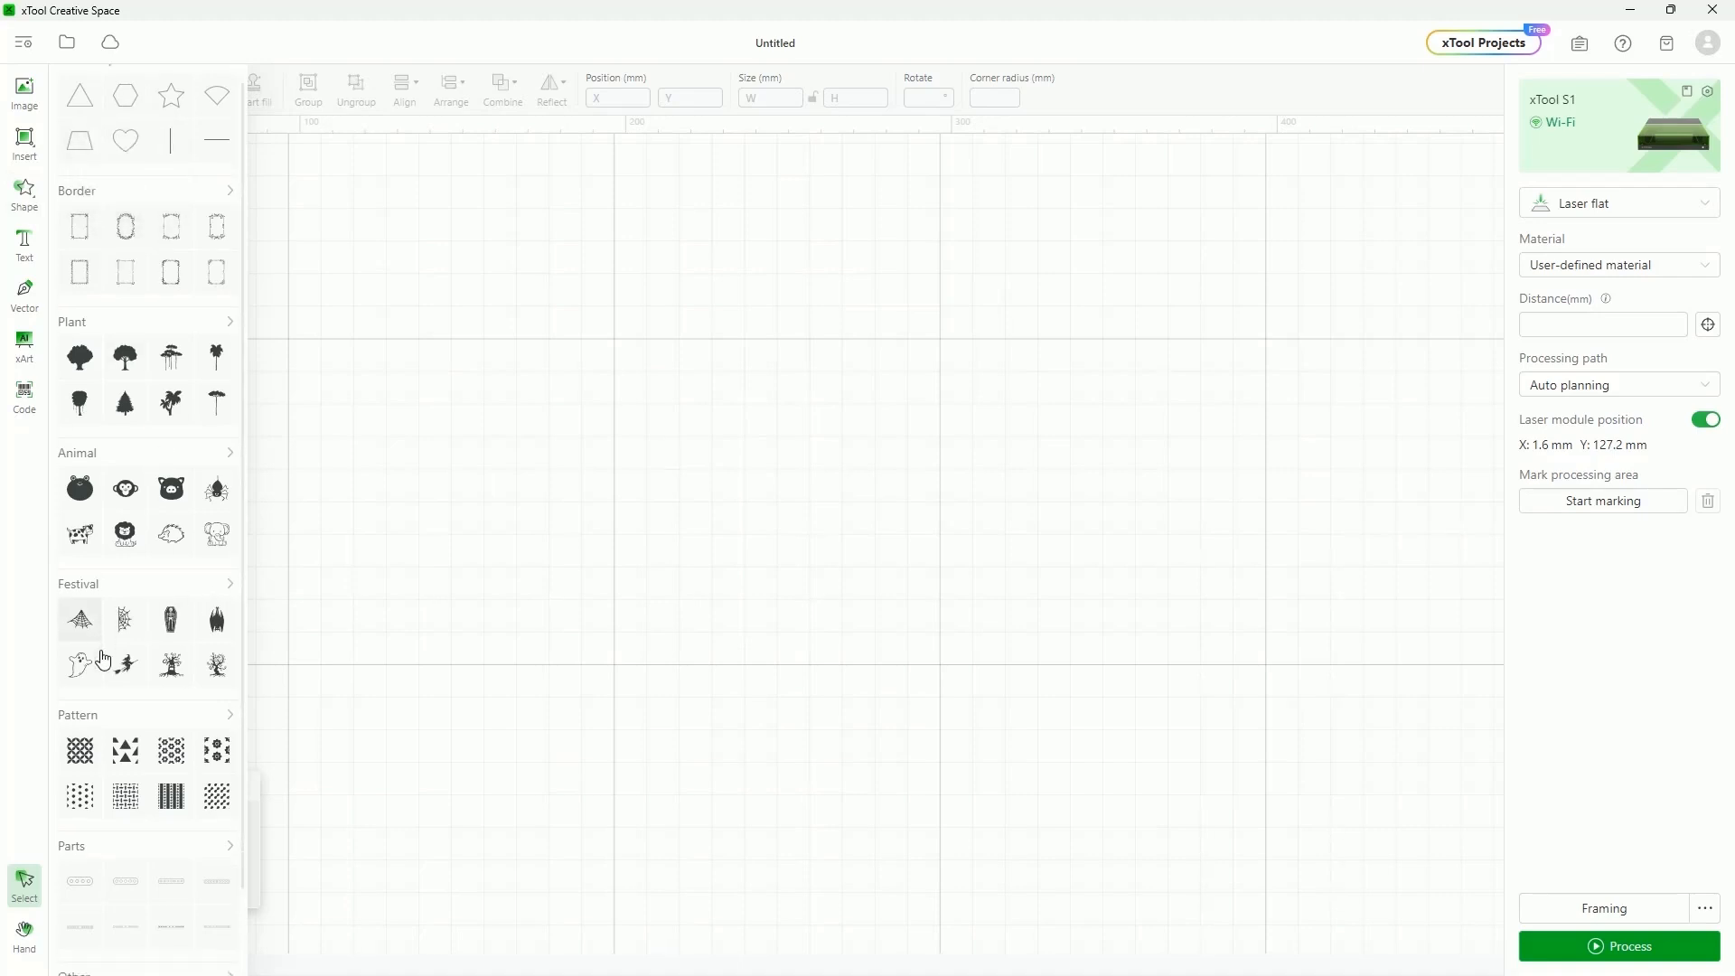
scroll(105, 647, "down", 2)
scroll(181, 615, "up", 2)
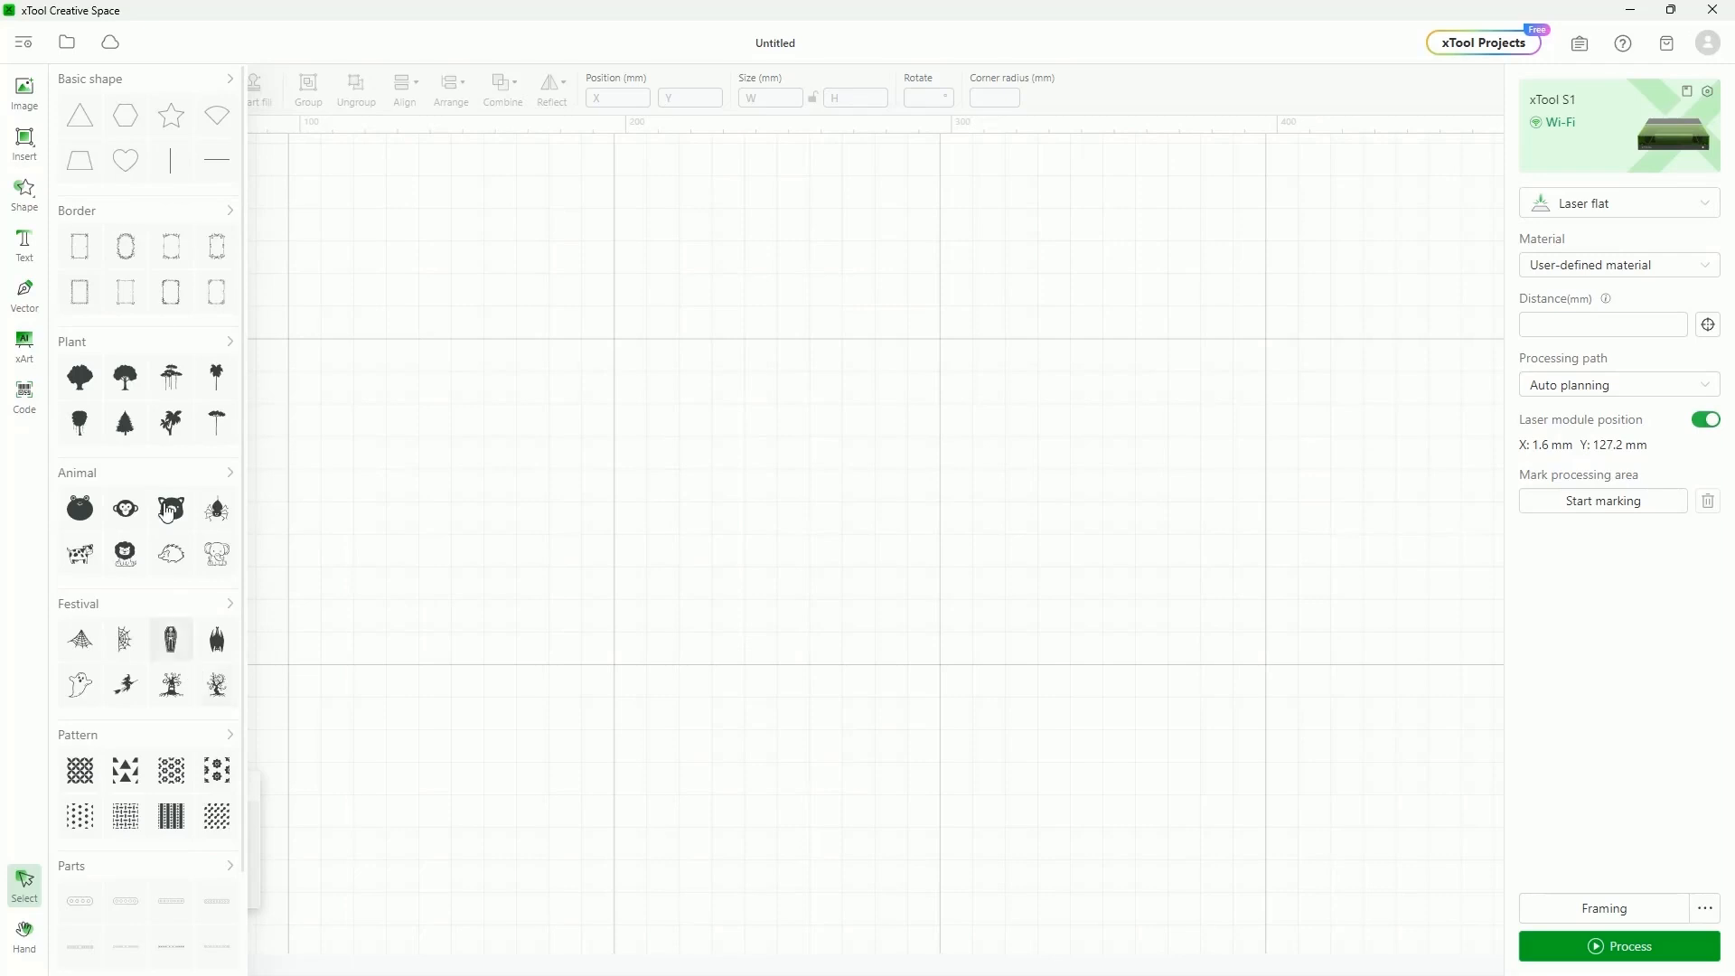
mouse_move(32, 161)
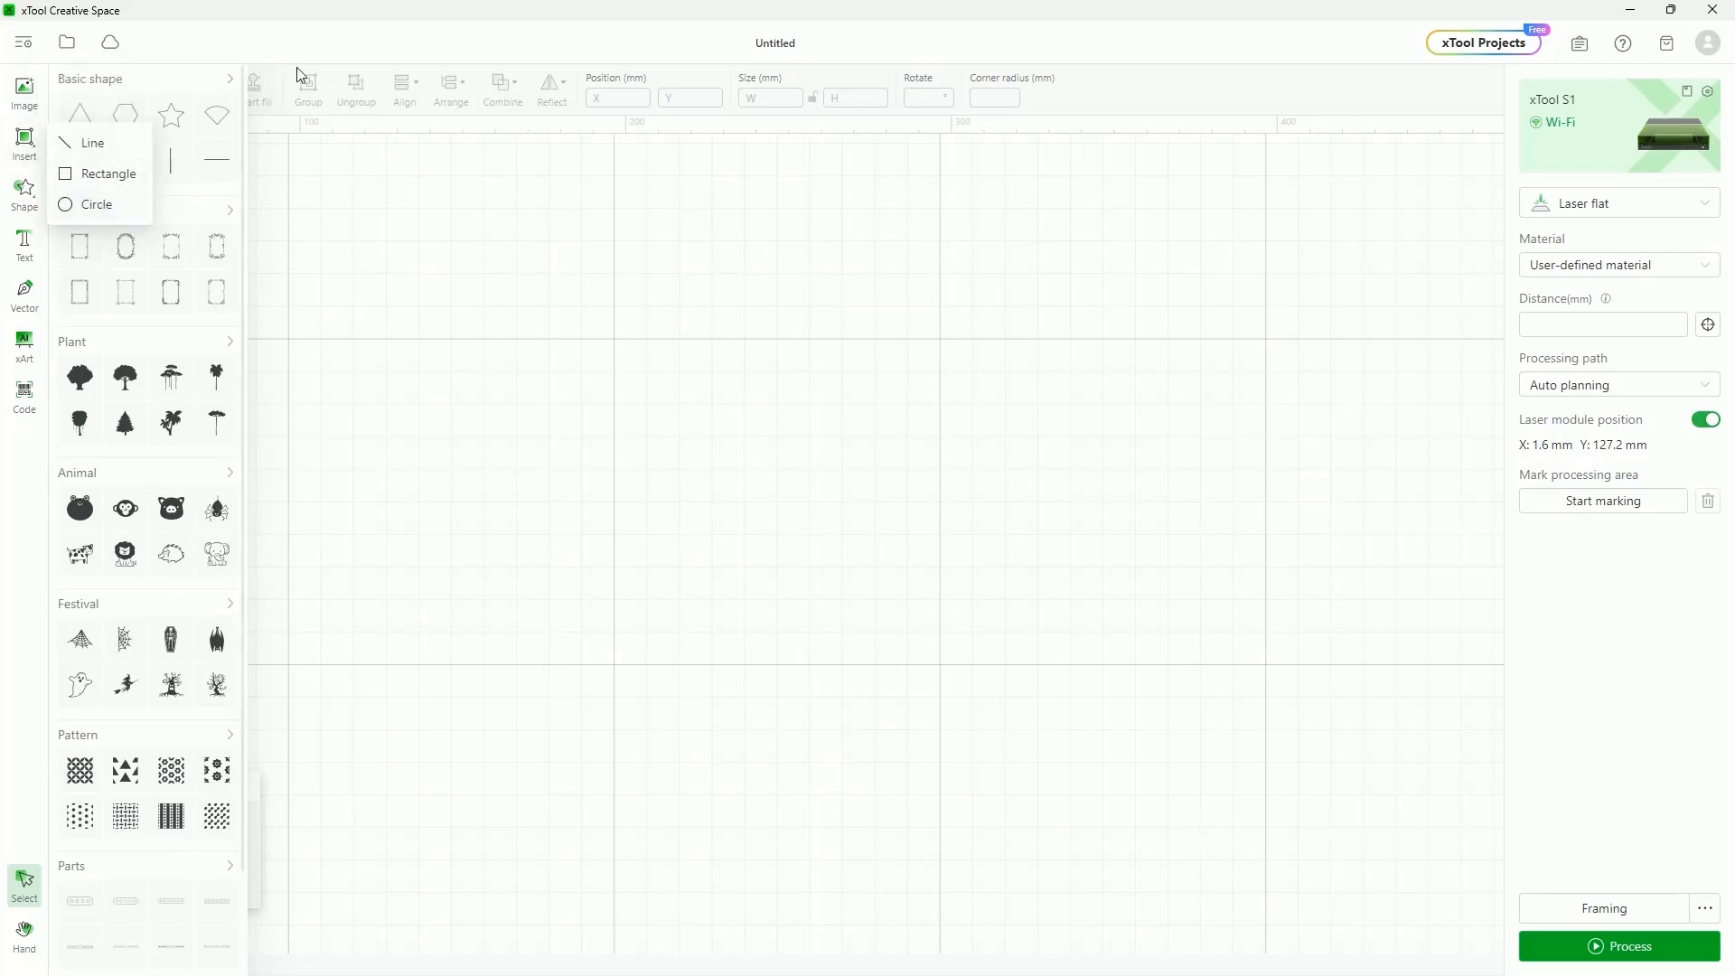
left_click_drag(126, 163, 839, 221)
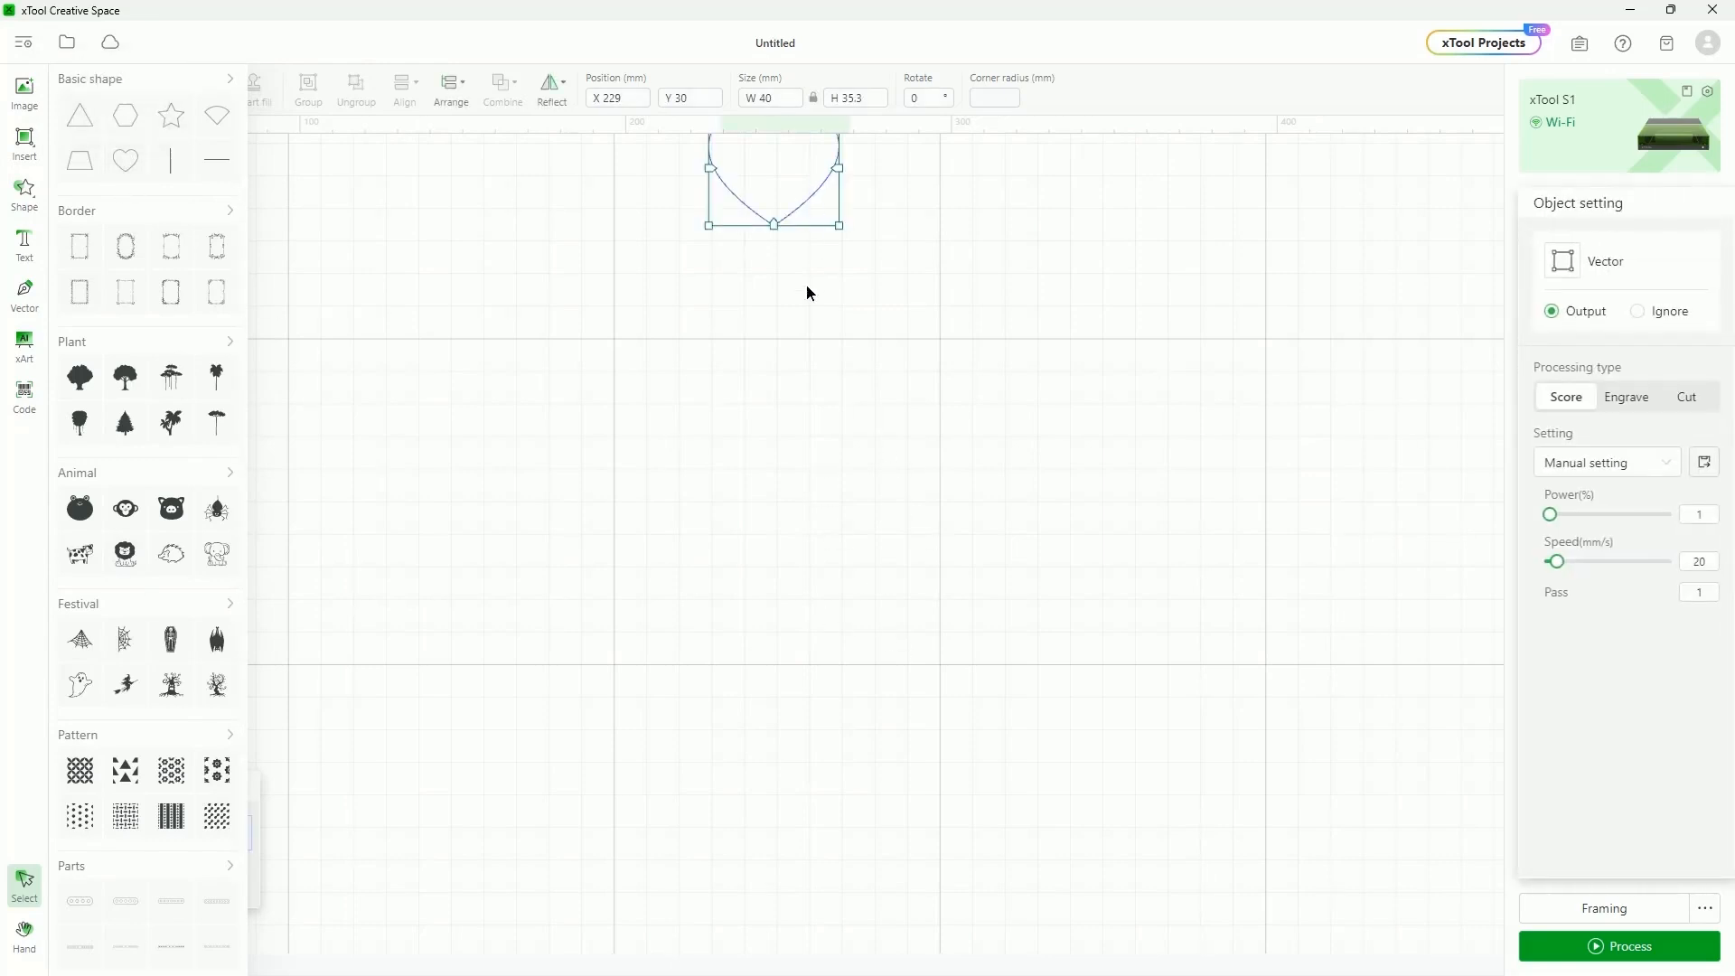
left_click_drag(839, 315, 1278, 701)
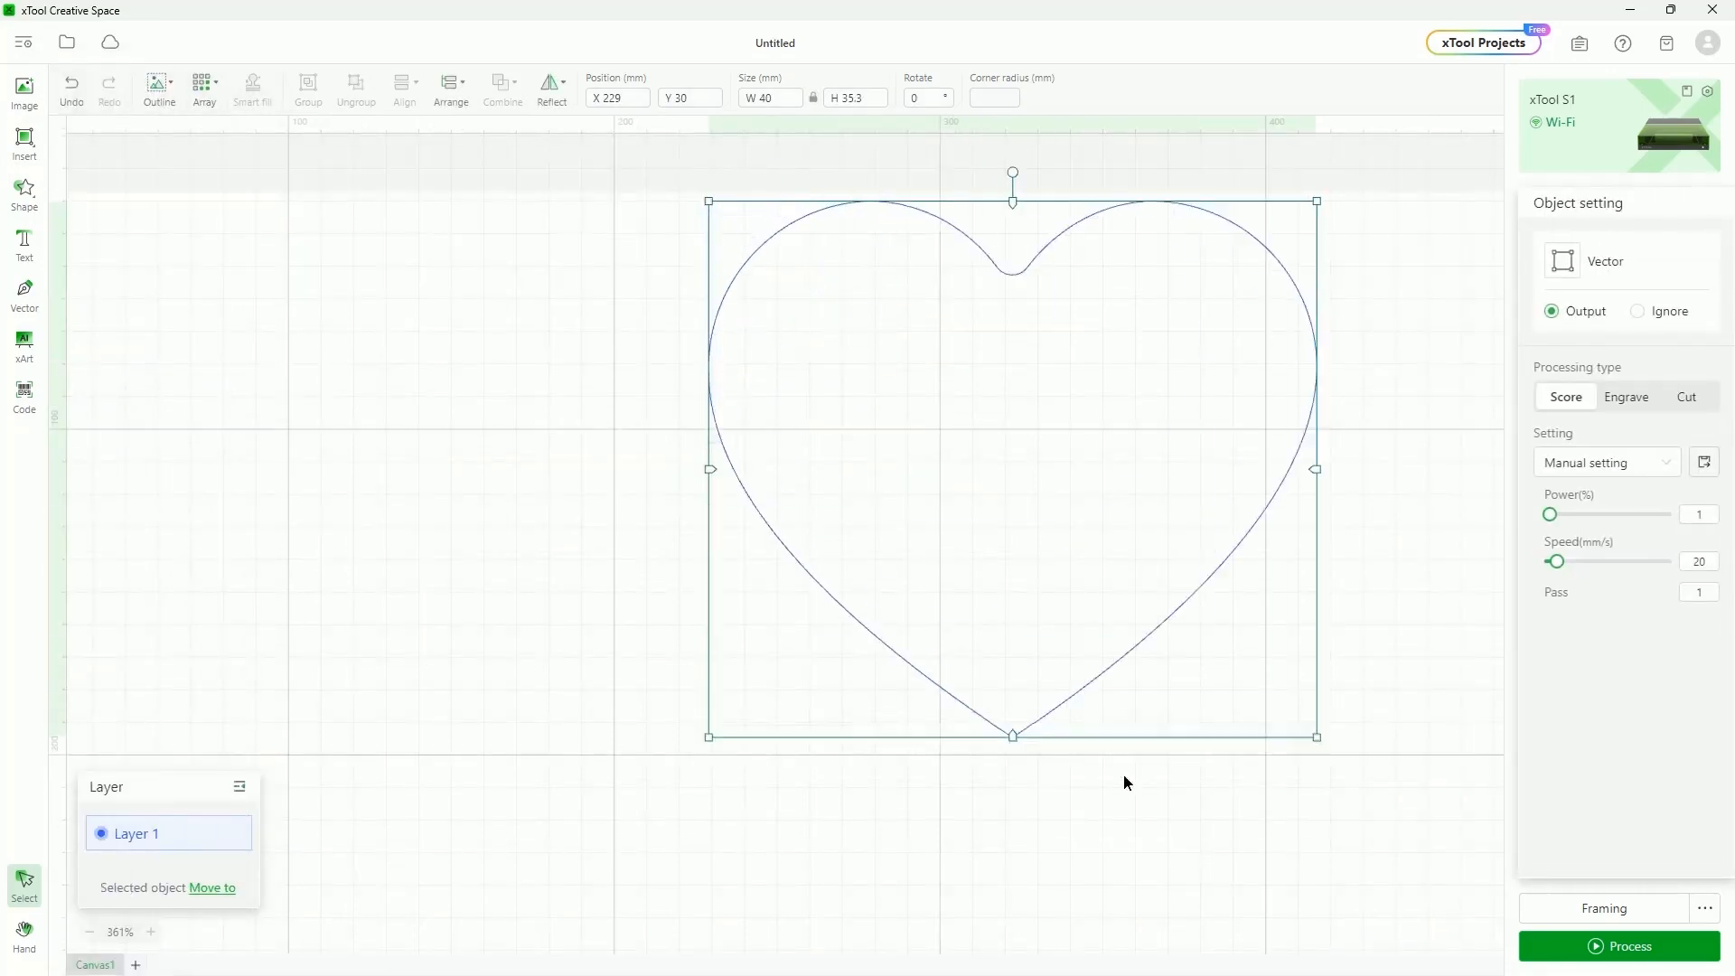
left_click_drag(1260, 248, 1067, 333)
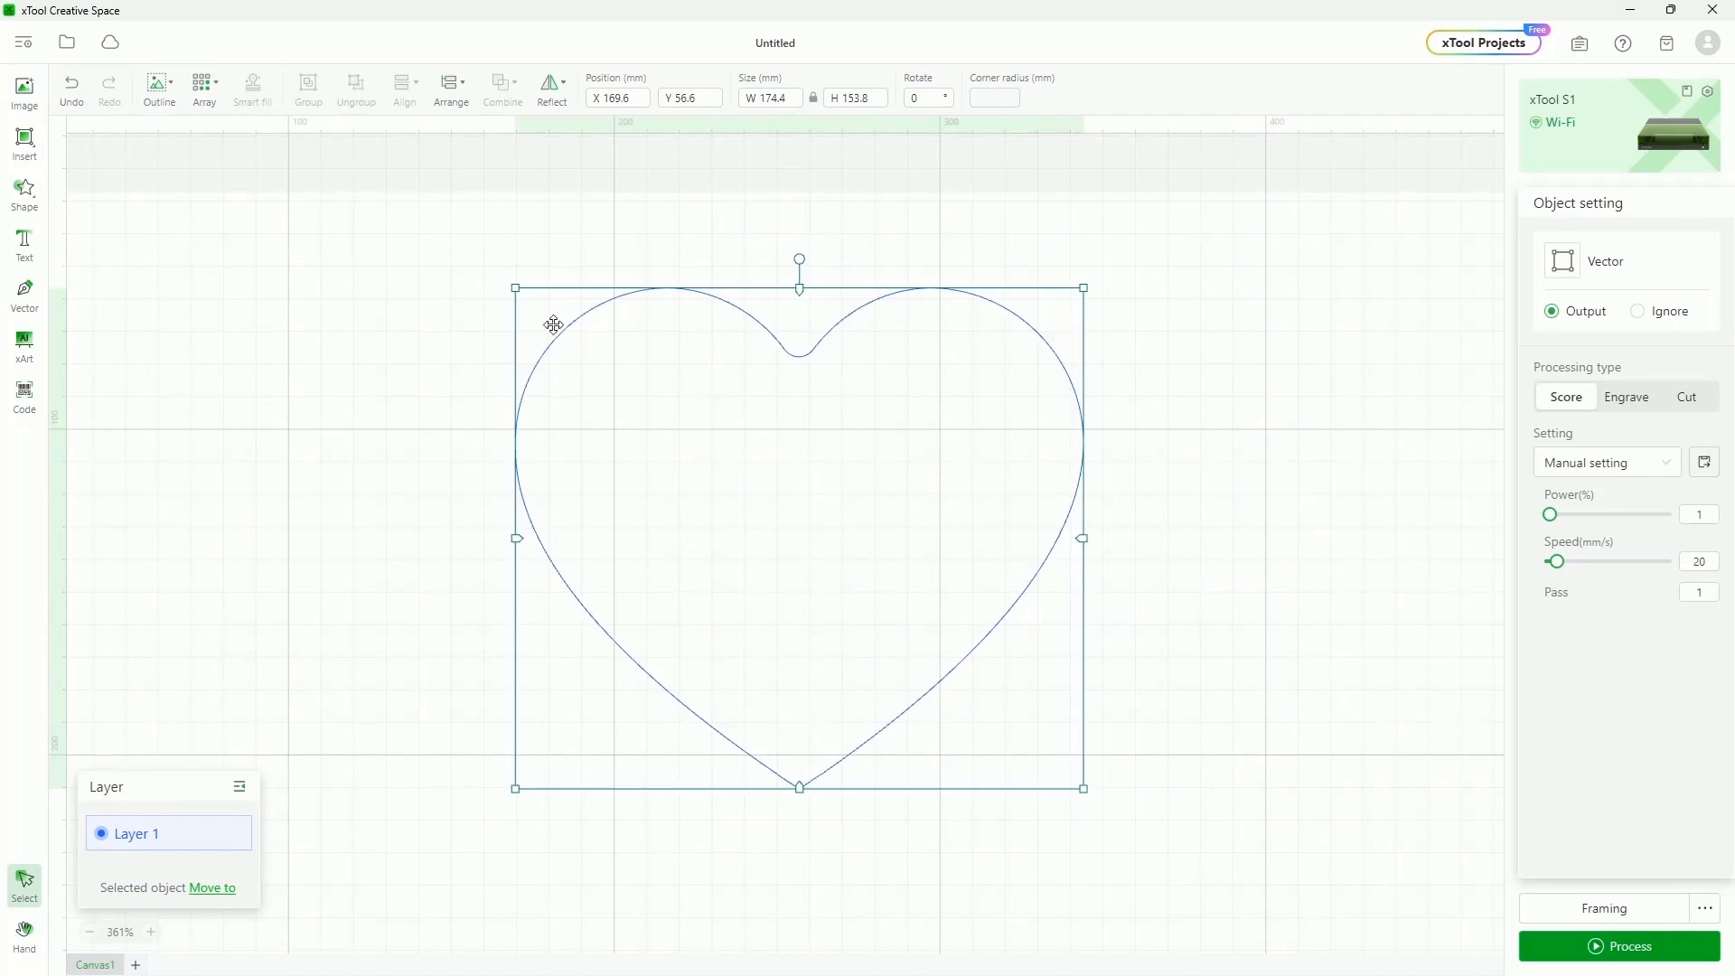
Try Engrave and Cut on the heart, return it to Score, then replace it with HELLO text
left_click(1637, 402)
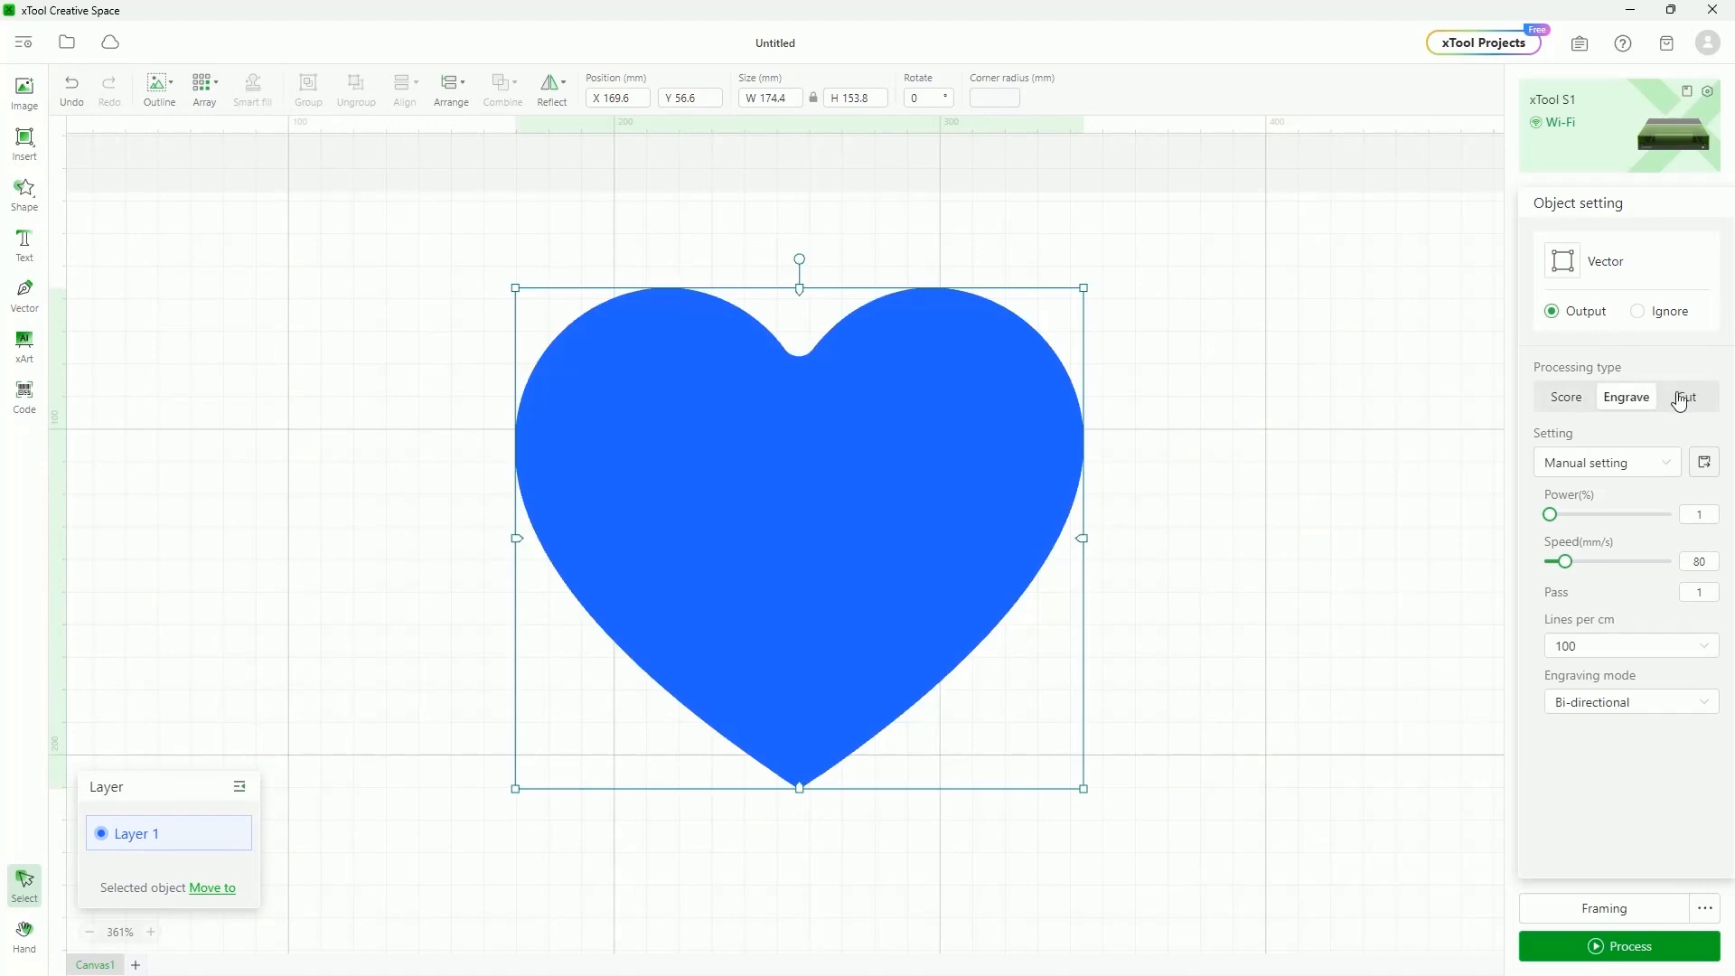
left_click(1687, 402)
left_click(1565, 397)
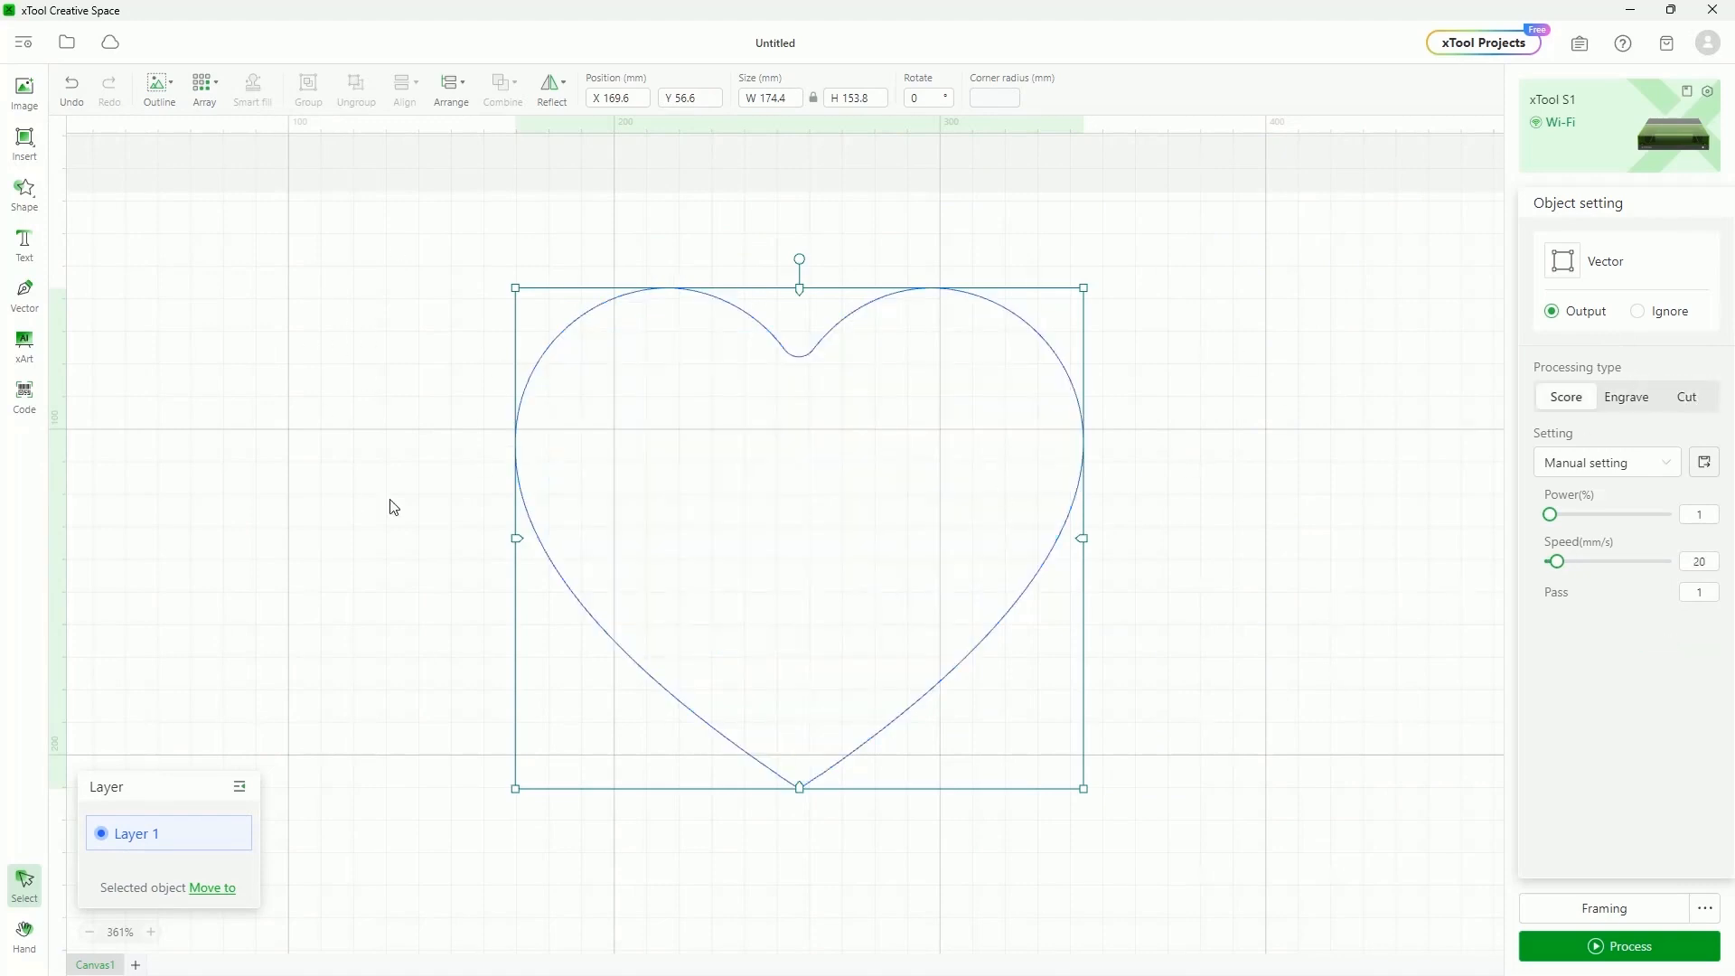
mouse_move(810, 442)
left_mouse_down()
mouse_move(763, 445)
mouse_move(797, 442)
left_mouse_up()
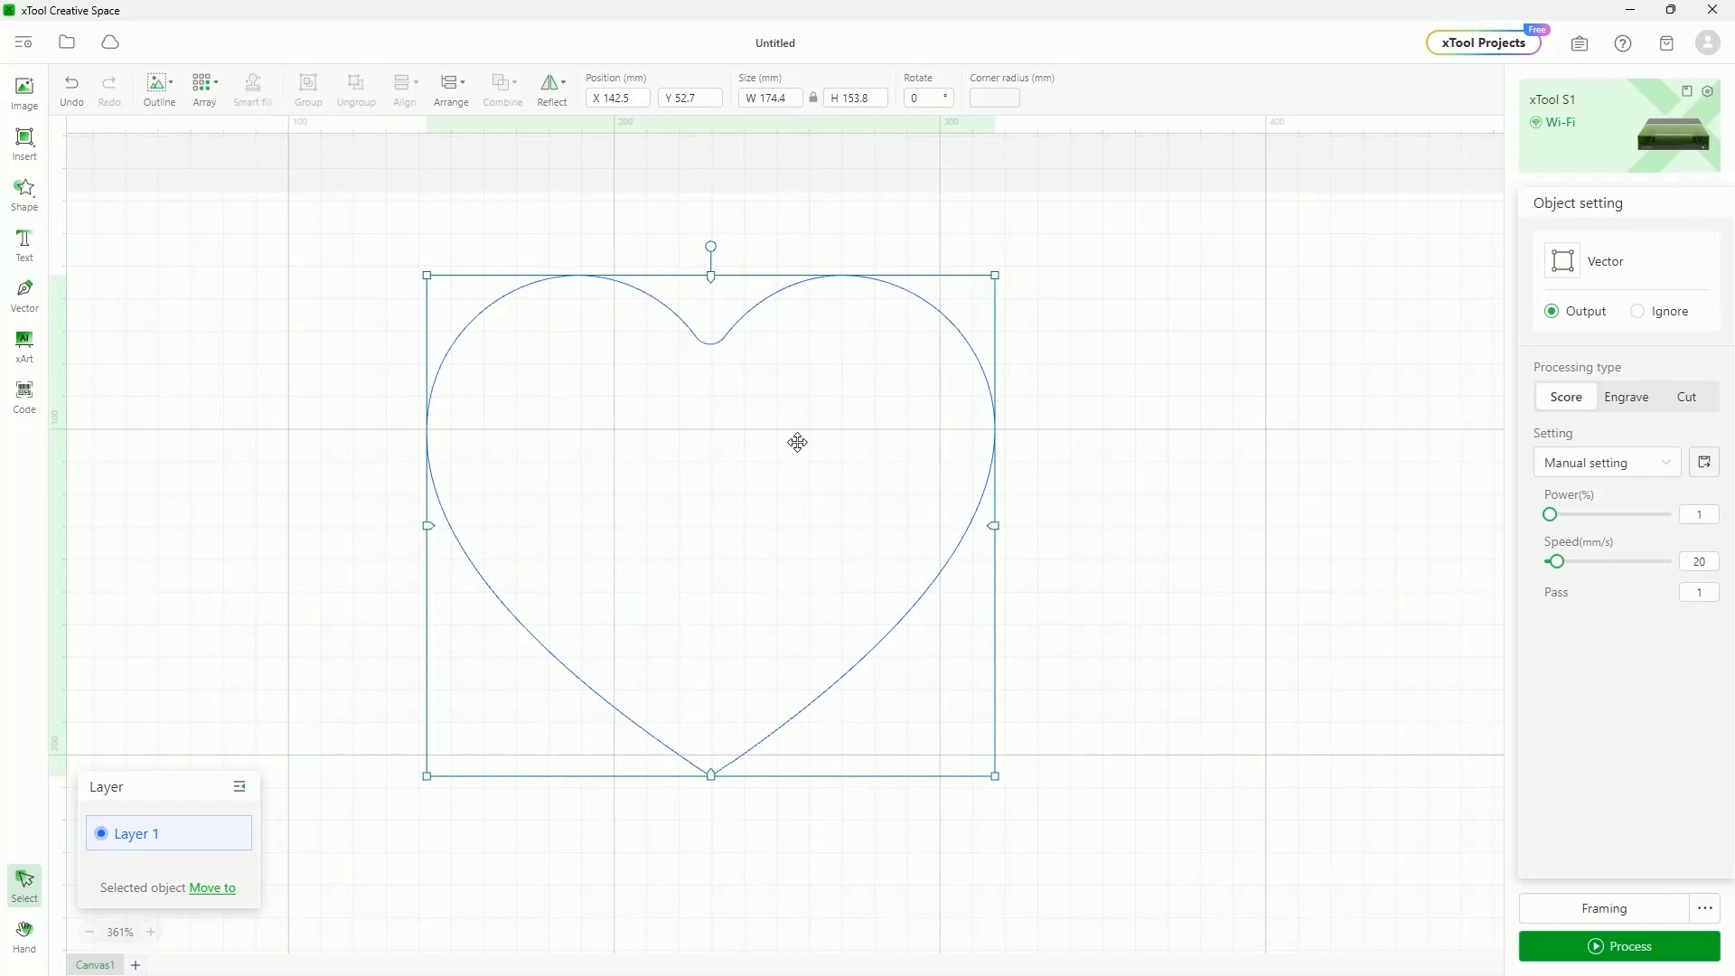
key("Delete")
left_click(24, 242)
Move the text, scale it to 114.39 pt, and change HELLO to Buster
left_click_drag(797, 222, 673, 429)
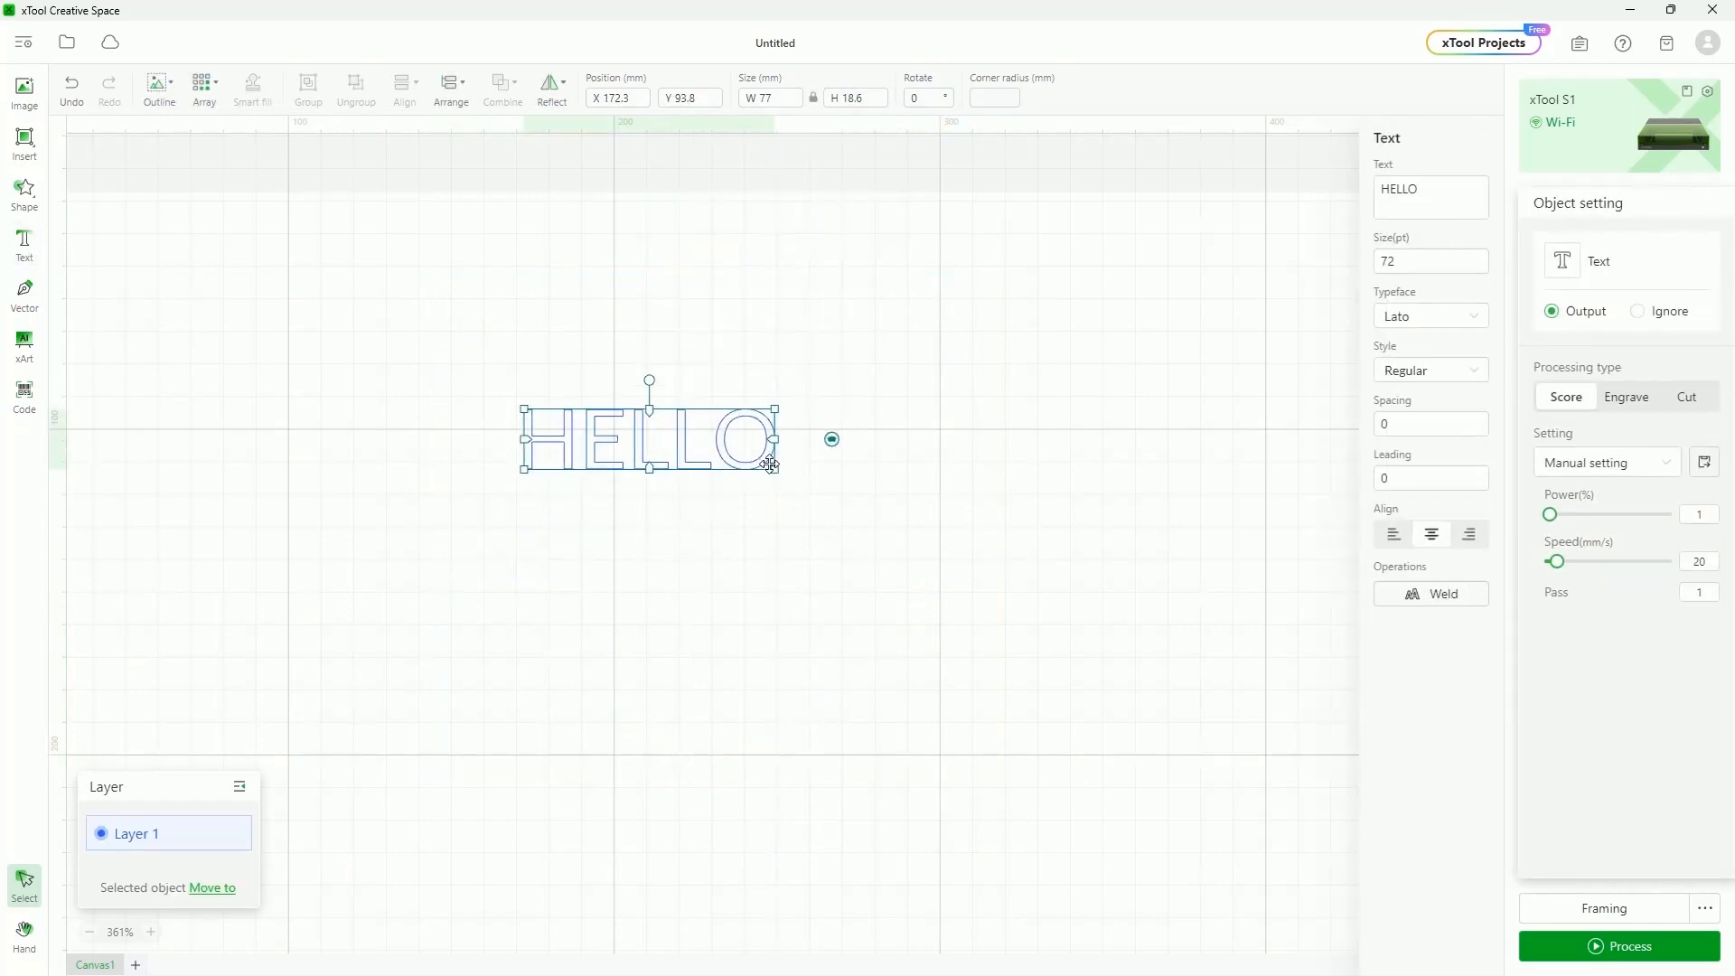
left_click_drag(776, 466, 850, 491)
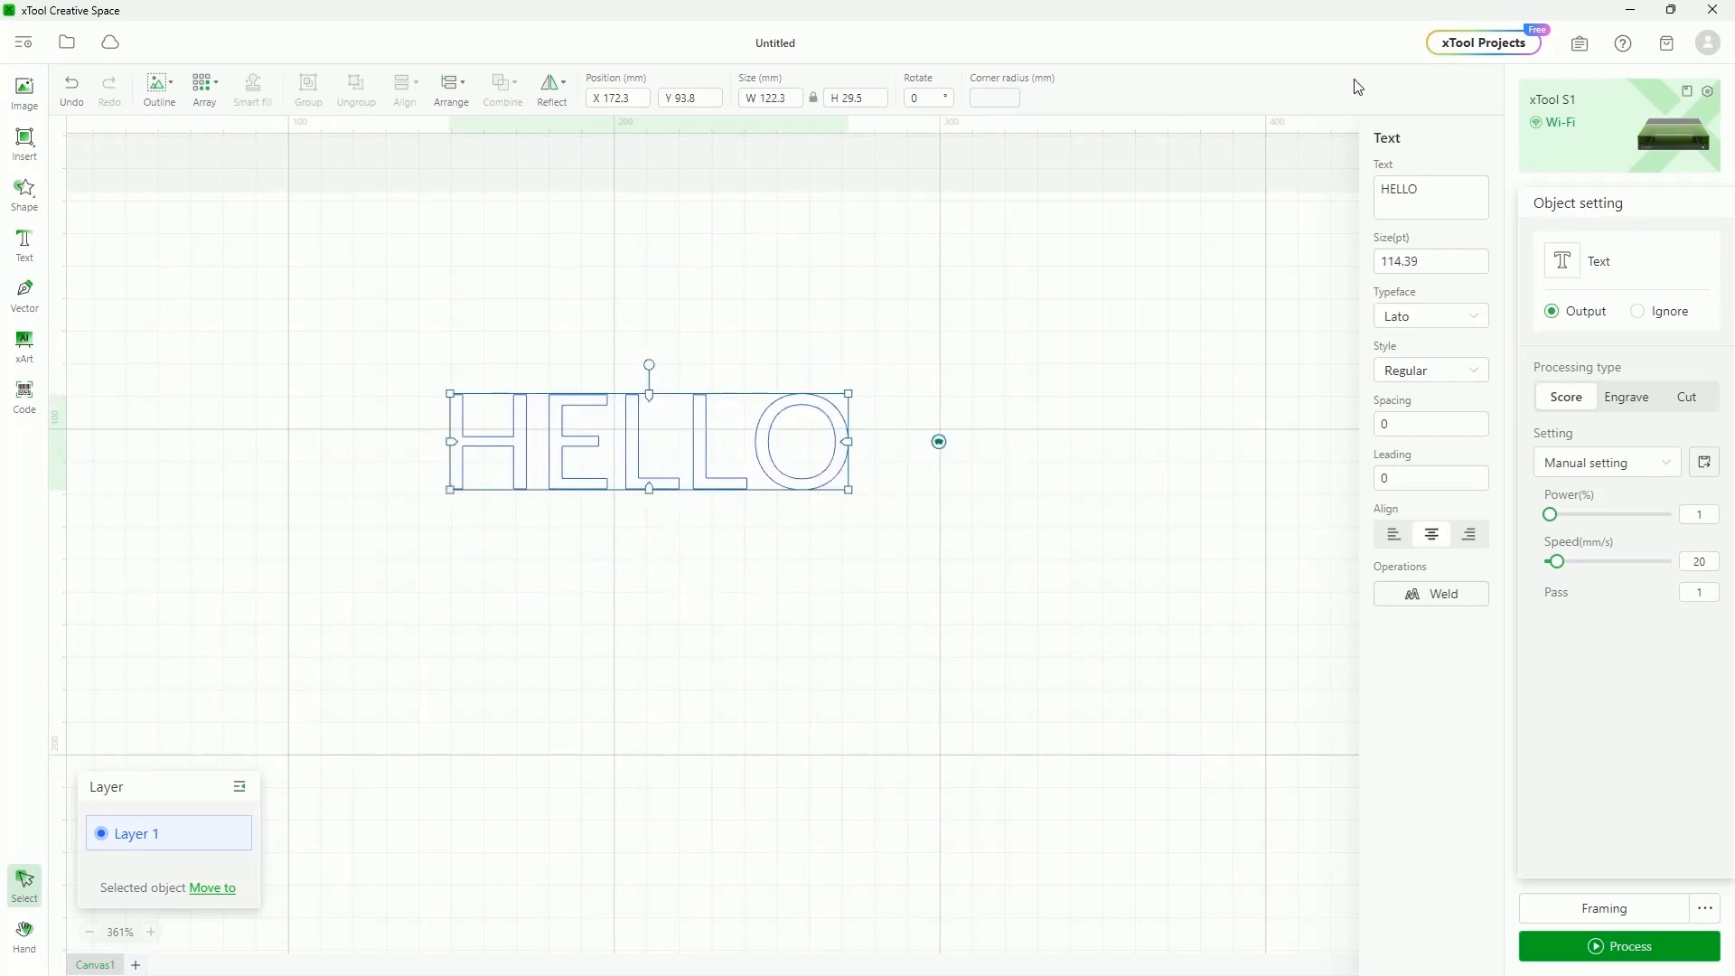
double_click(1428, 189)
type("Buster")
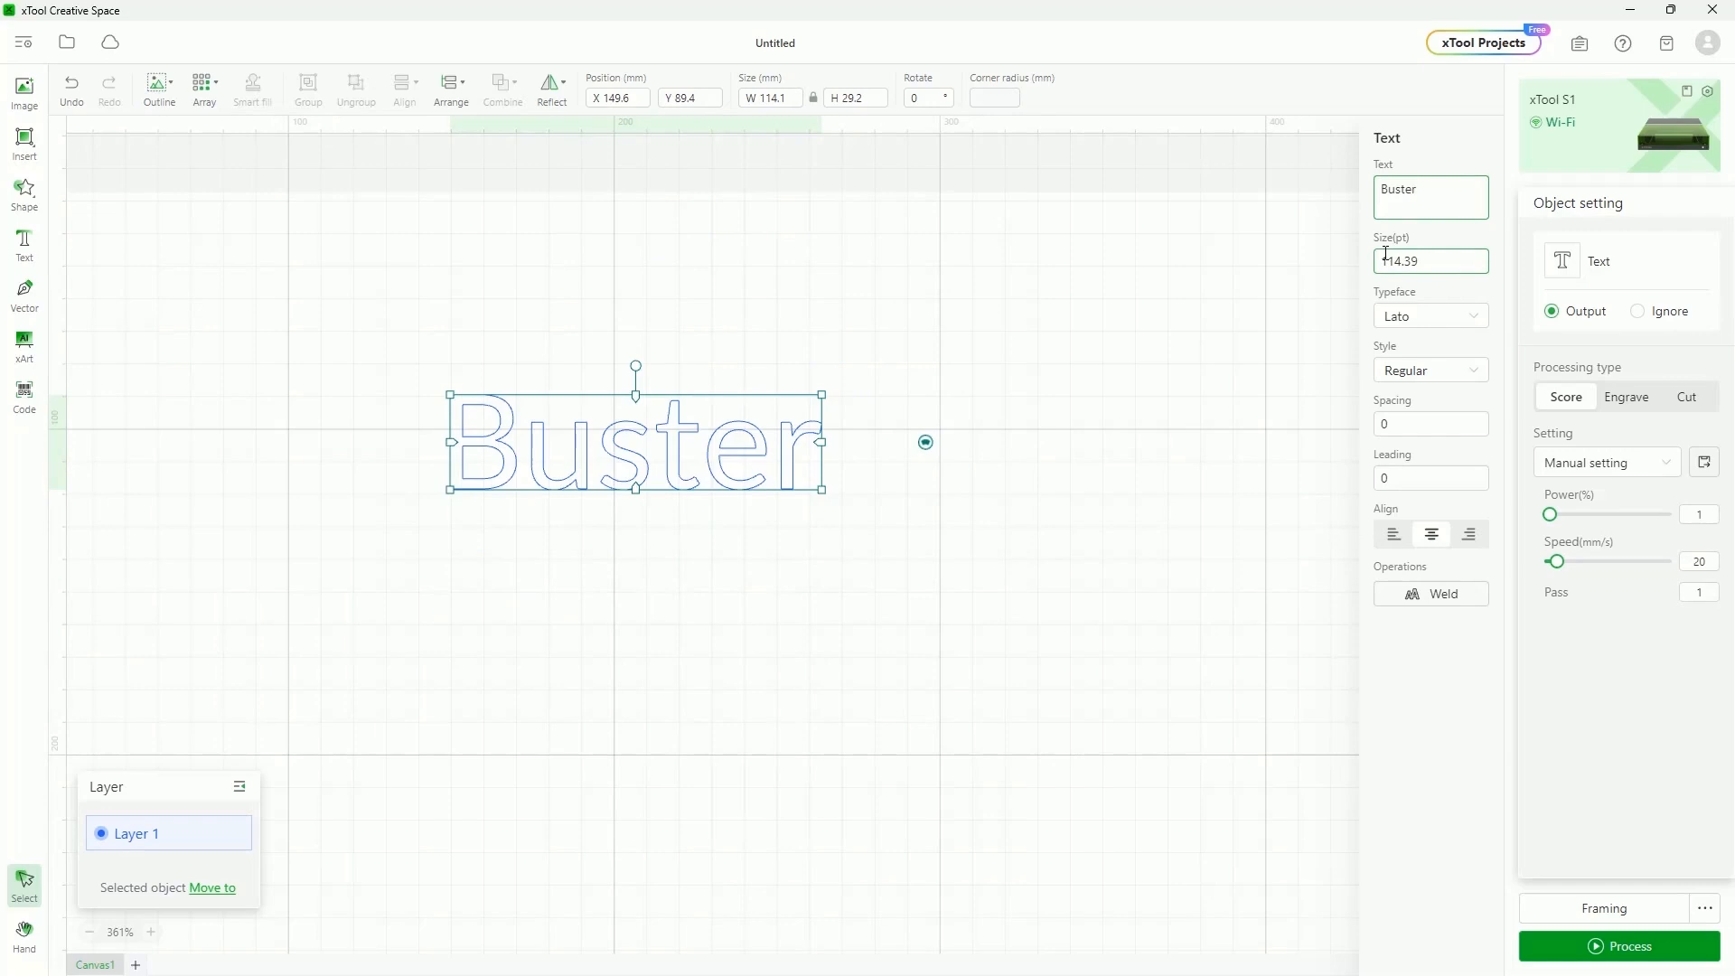
Browse the typeface and style lists, keeping the Regular style
left_click(1473, 316)
scroll(1394, 400, "up", 10)
scroll(1396, 425, "down", 5)
scroll(1396, 443, "up", 10)
scroll(1400, 434, "up", 10)
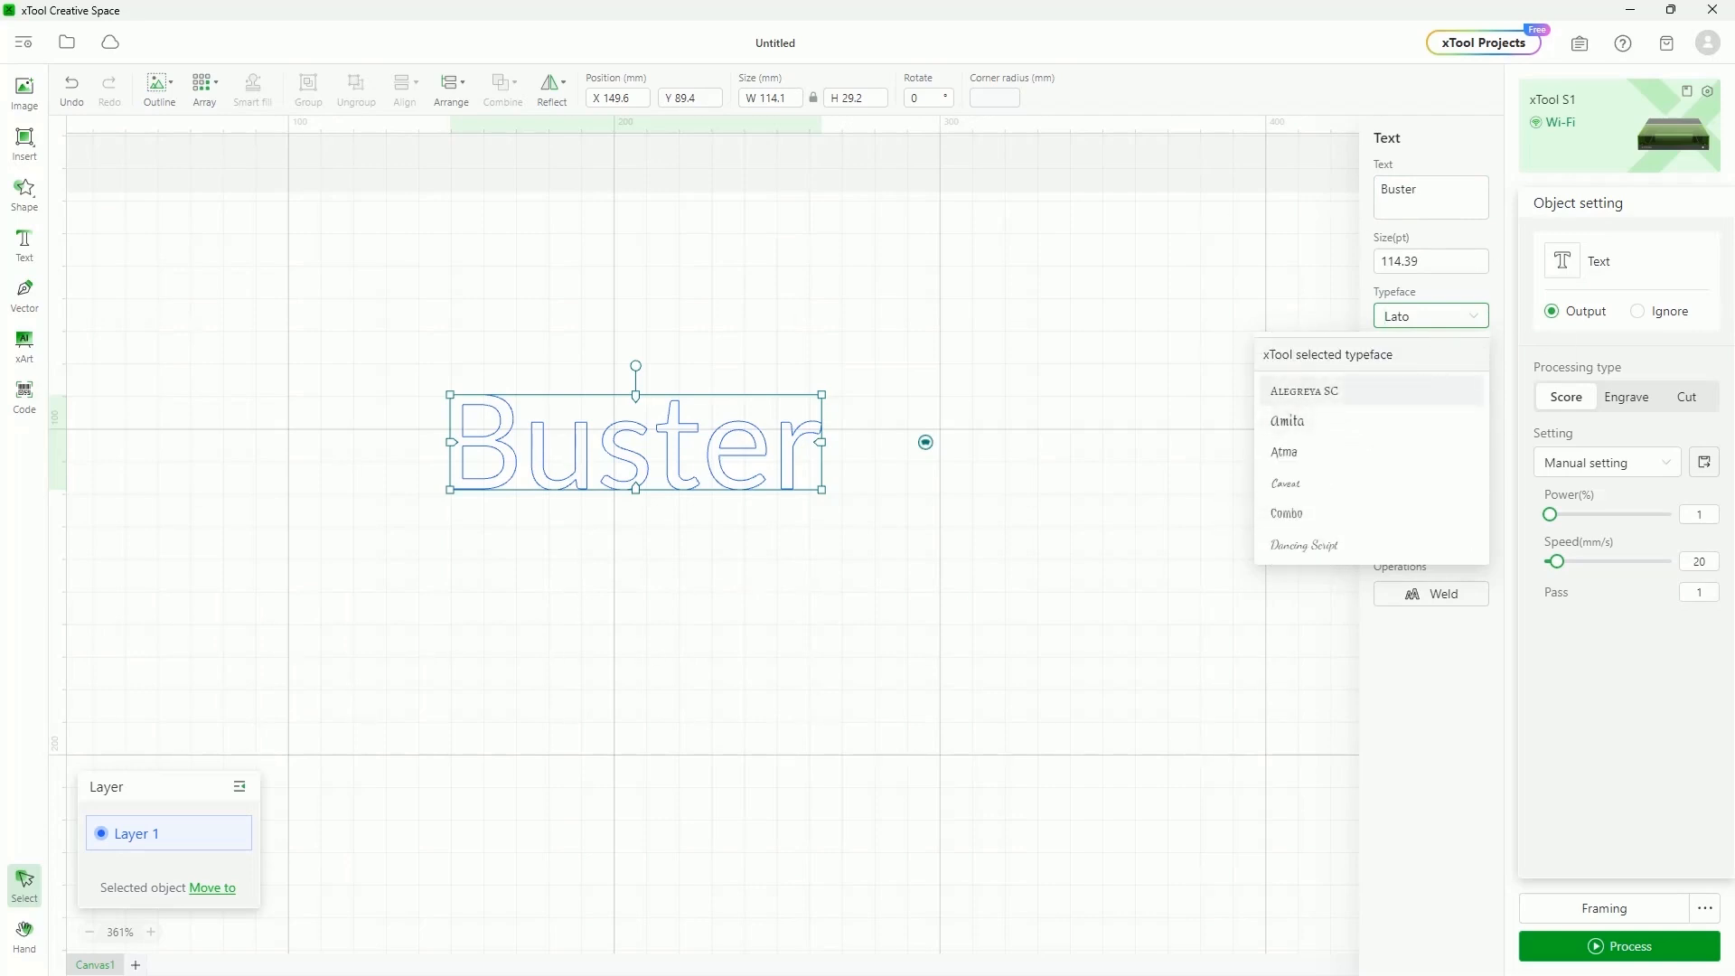
left_click(1457, 779)
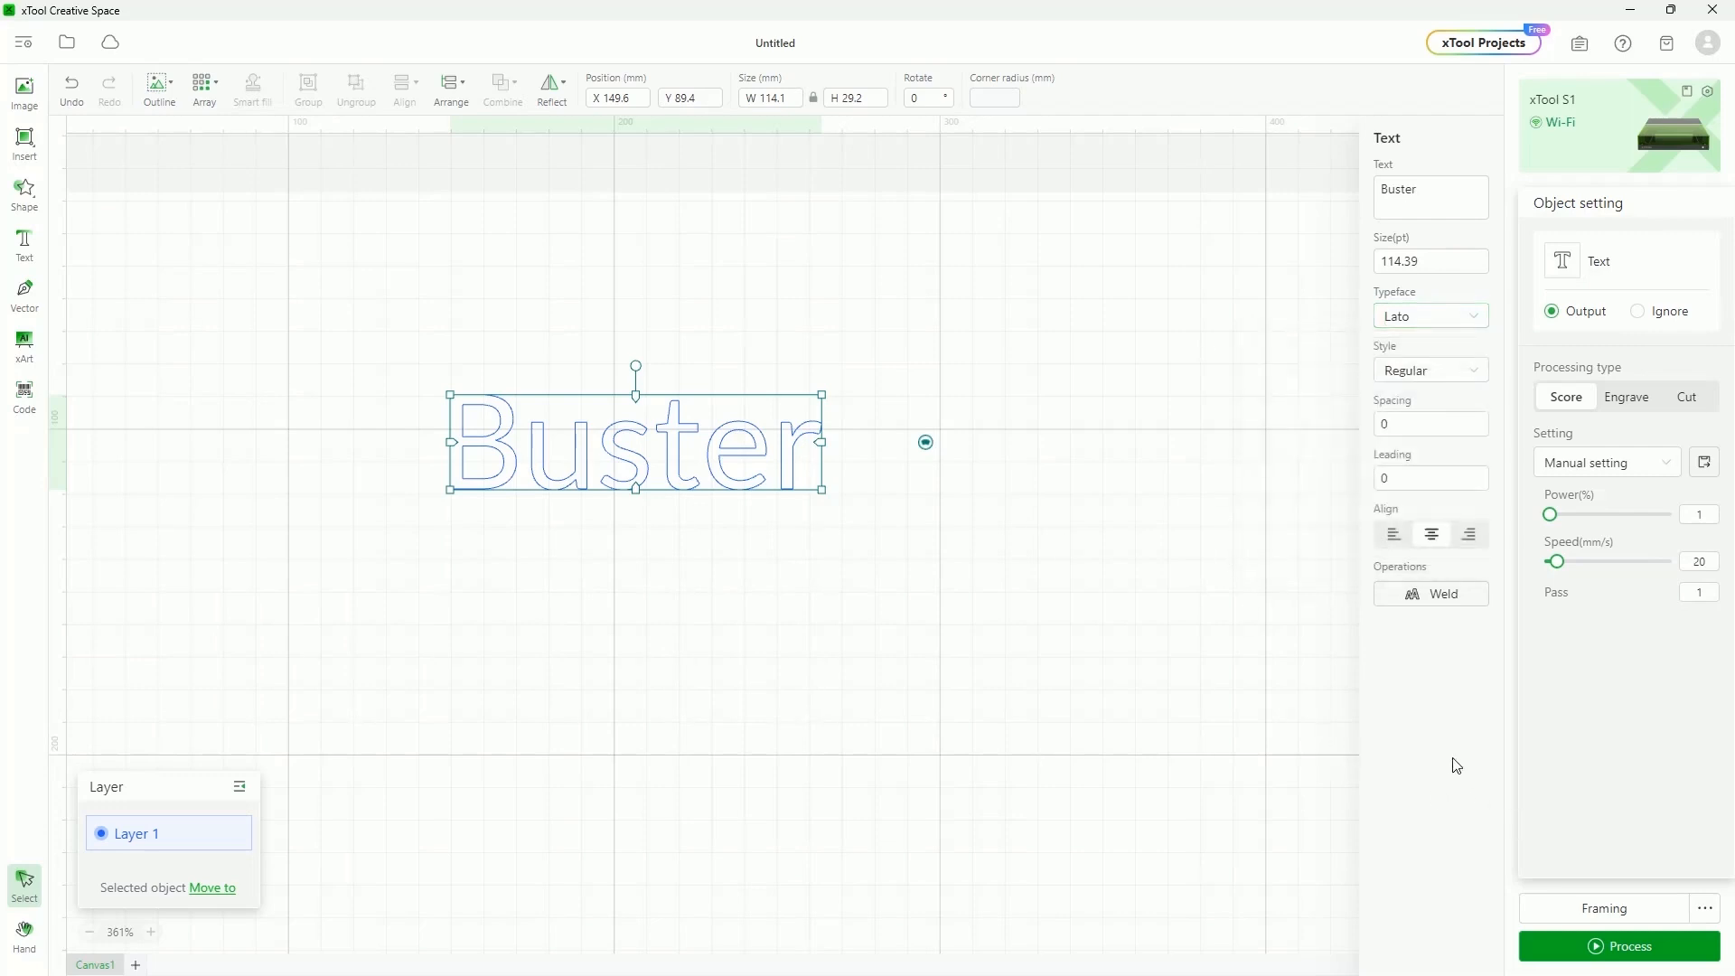
left_click(1463, 371)
left_click(1440, 739)
Set letter spacing to 10 and weld the Buster letters into one vector
left_click(1400, 423)
type("10")
key("Return")
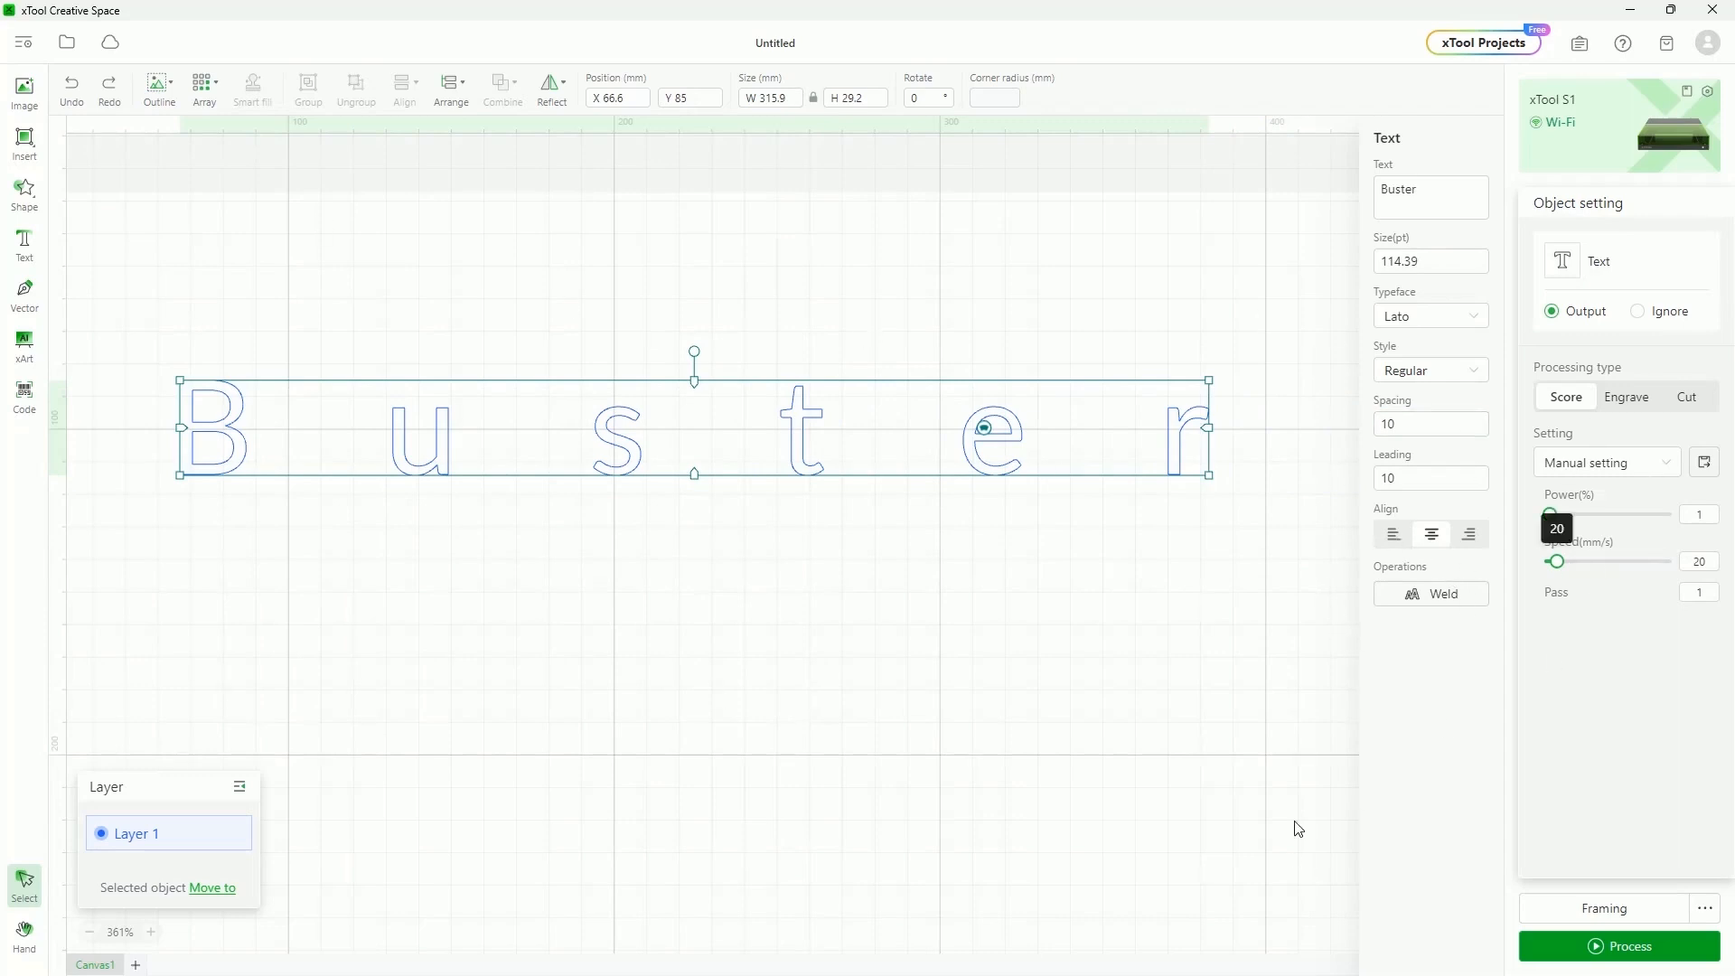
left_click(1429, 596)
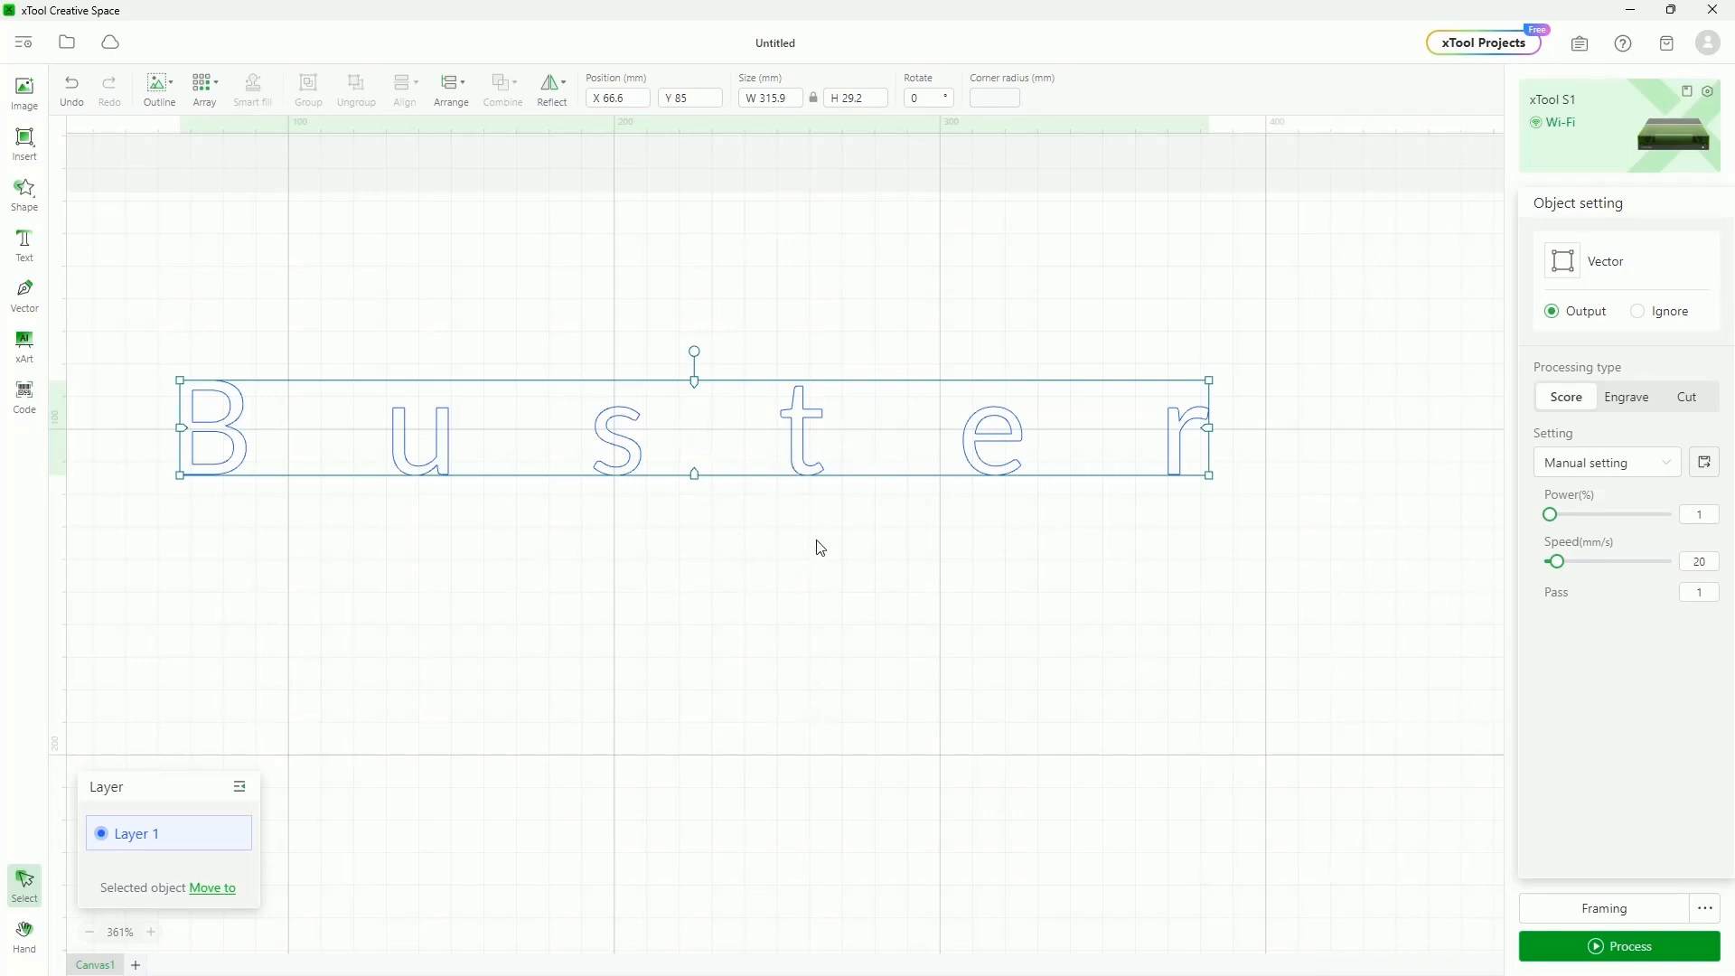
Bend the Buster text into a circular arc with its curve handle, then reselect it
left_click(388, 574)
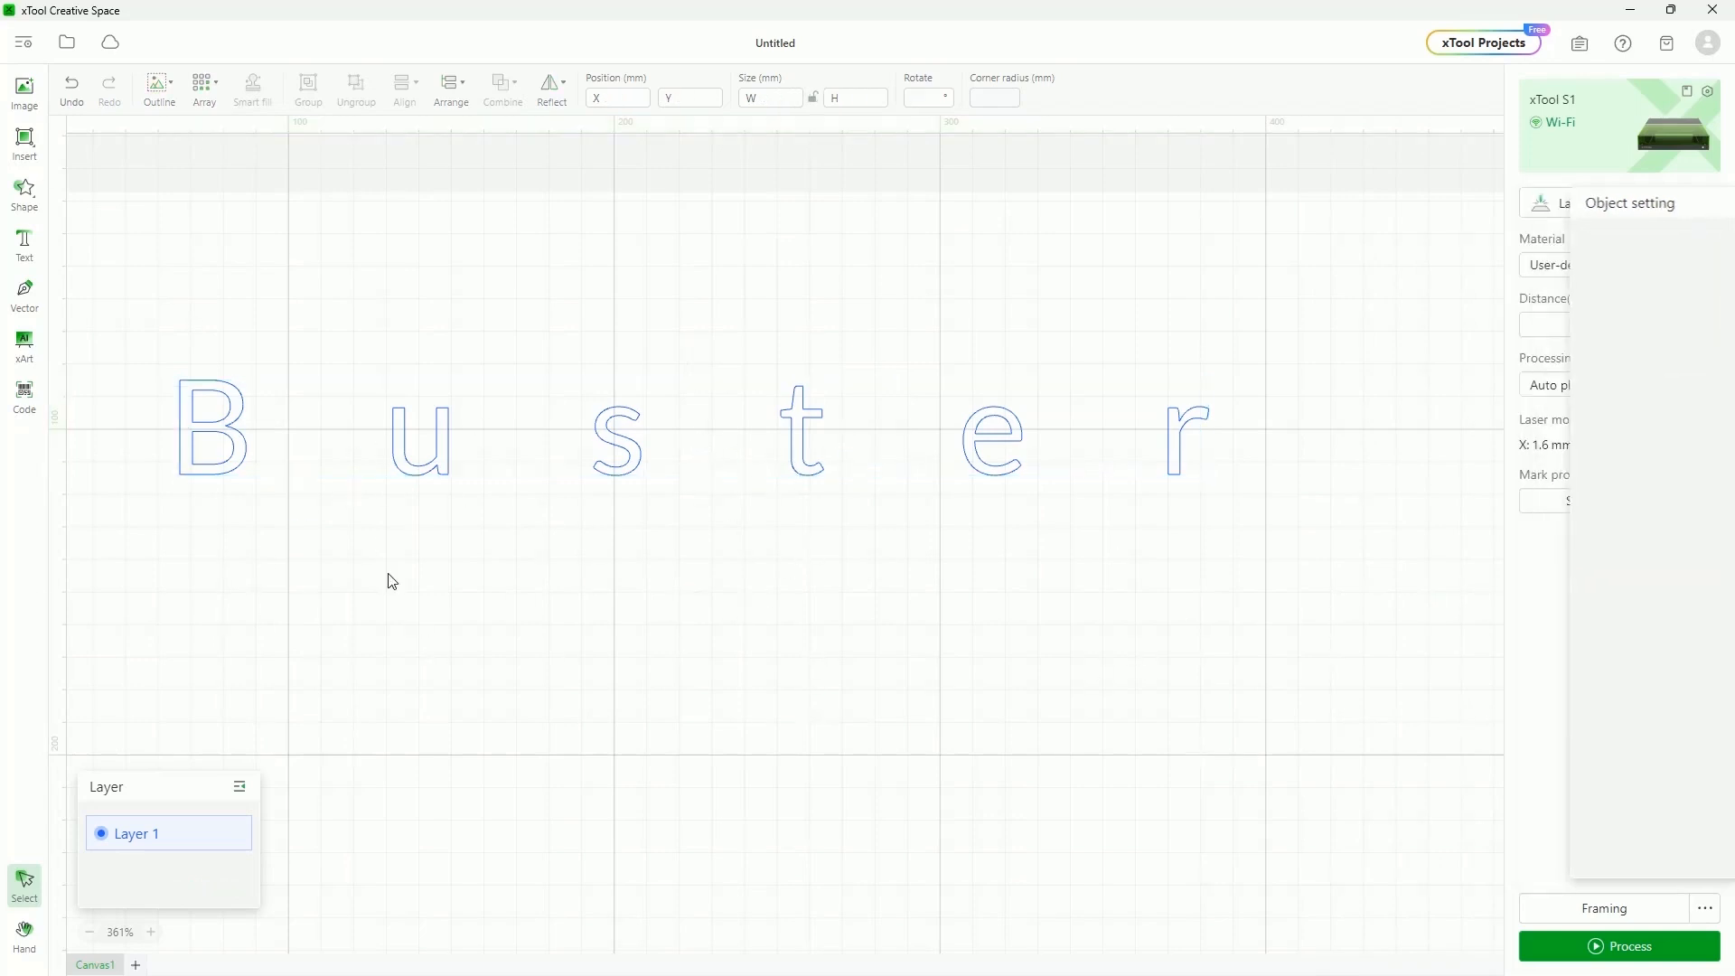
left_click(239, 439)
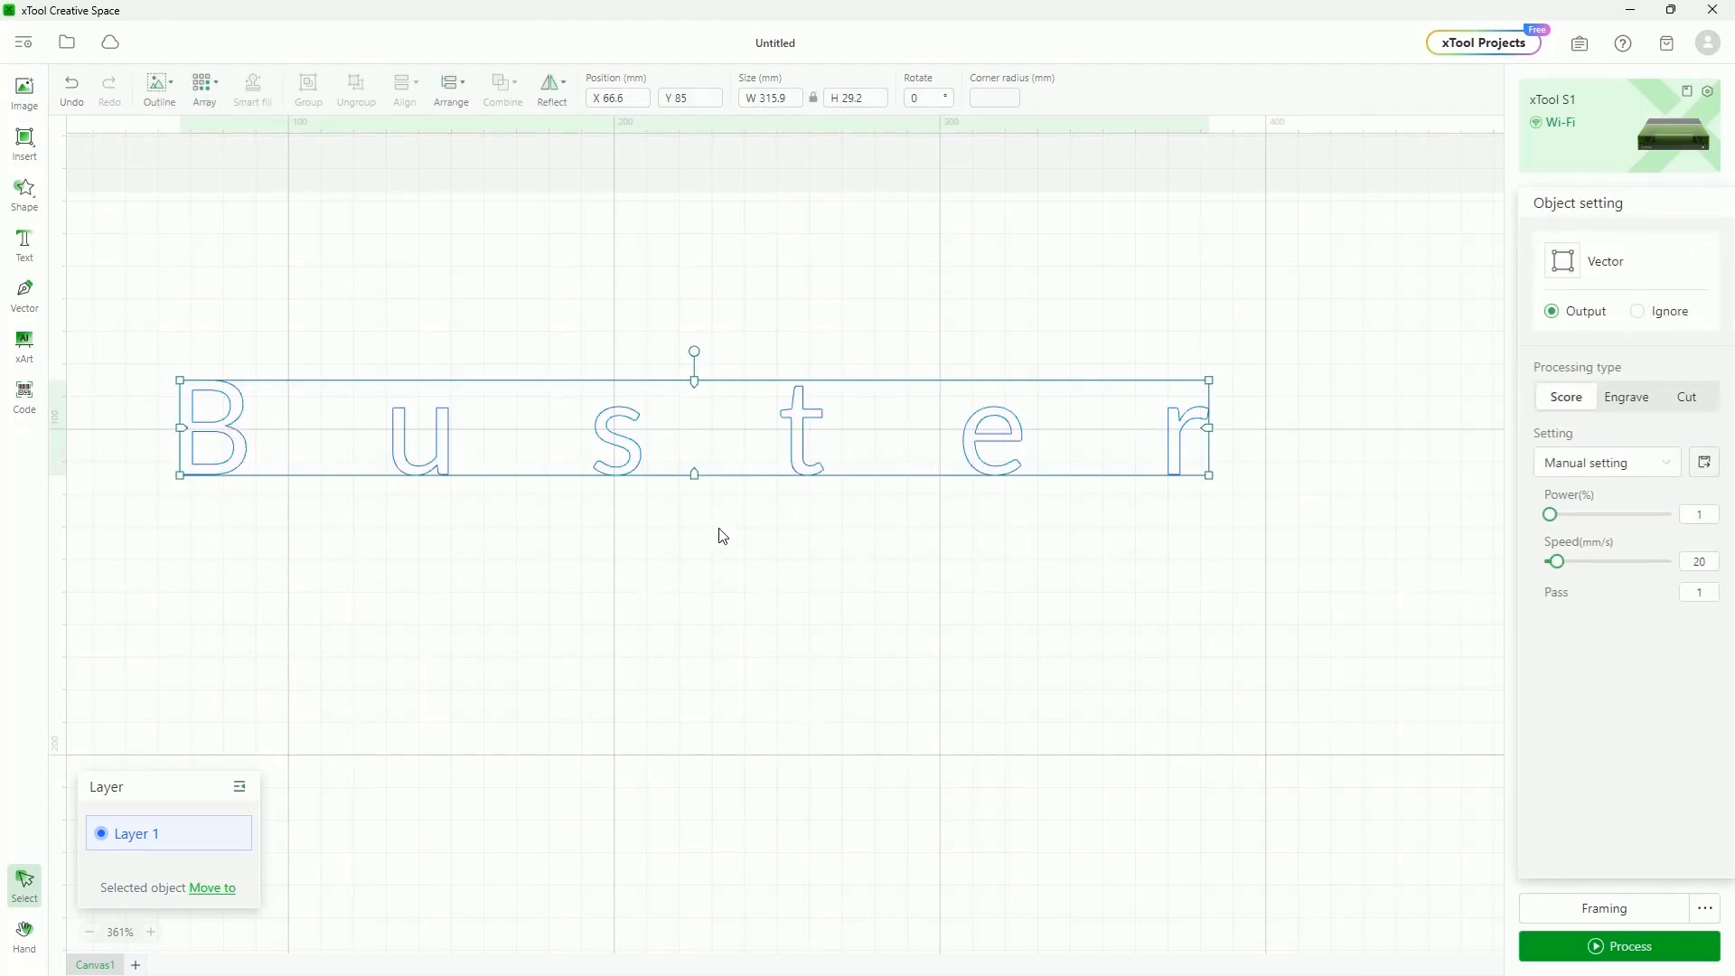
left_click(1220, 547)
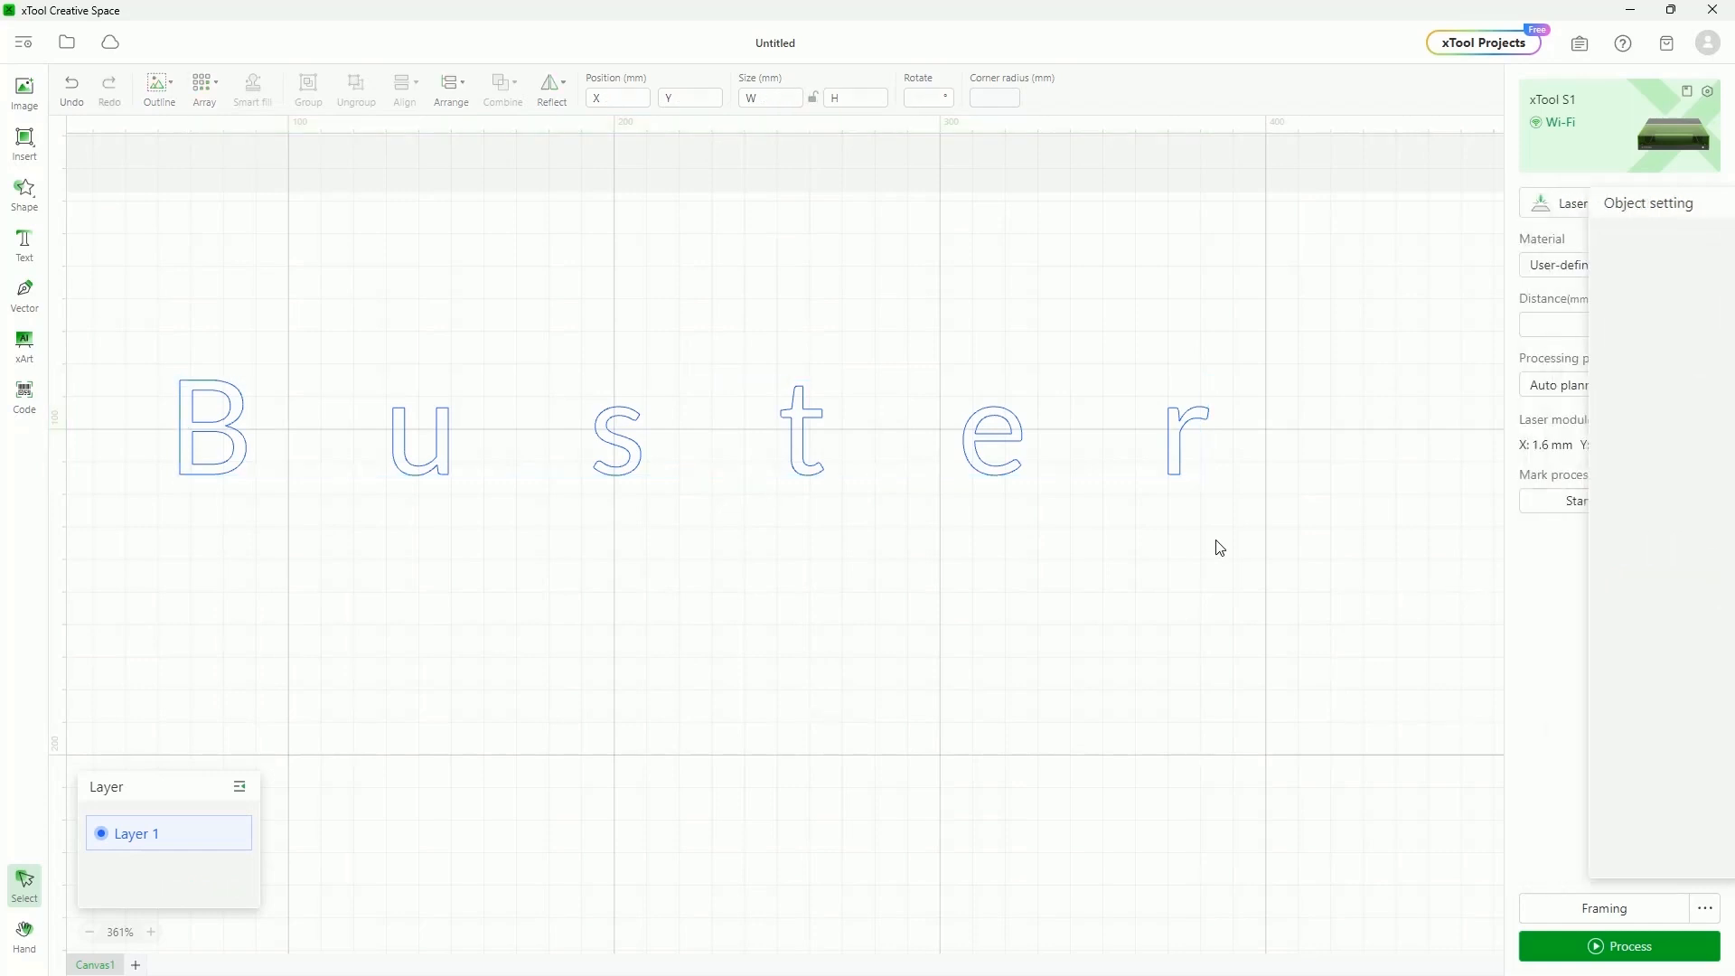
left_click(1021, 432)
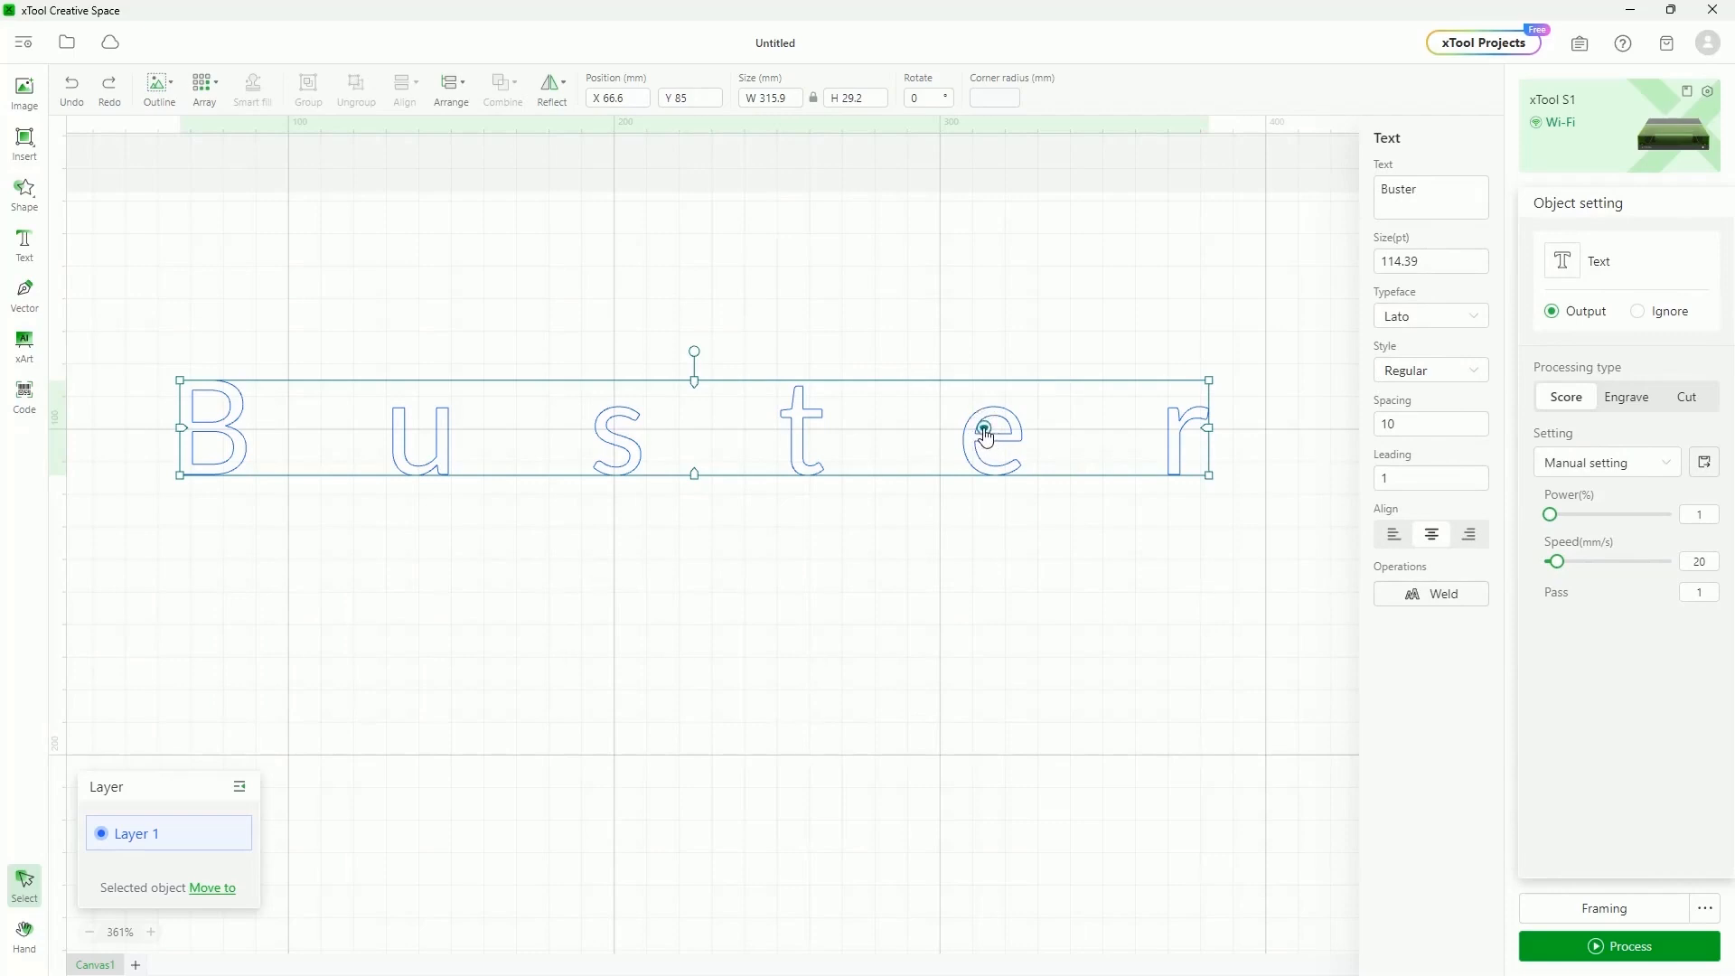
left_click(984, 429)
left_click_drag(983, 429, 724, 442)
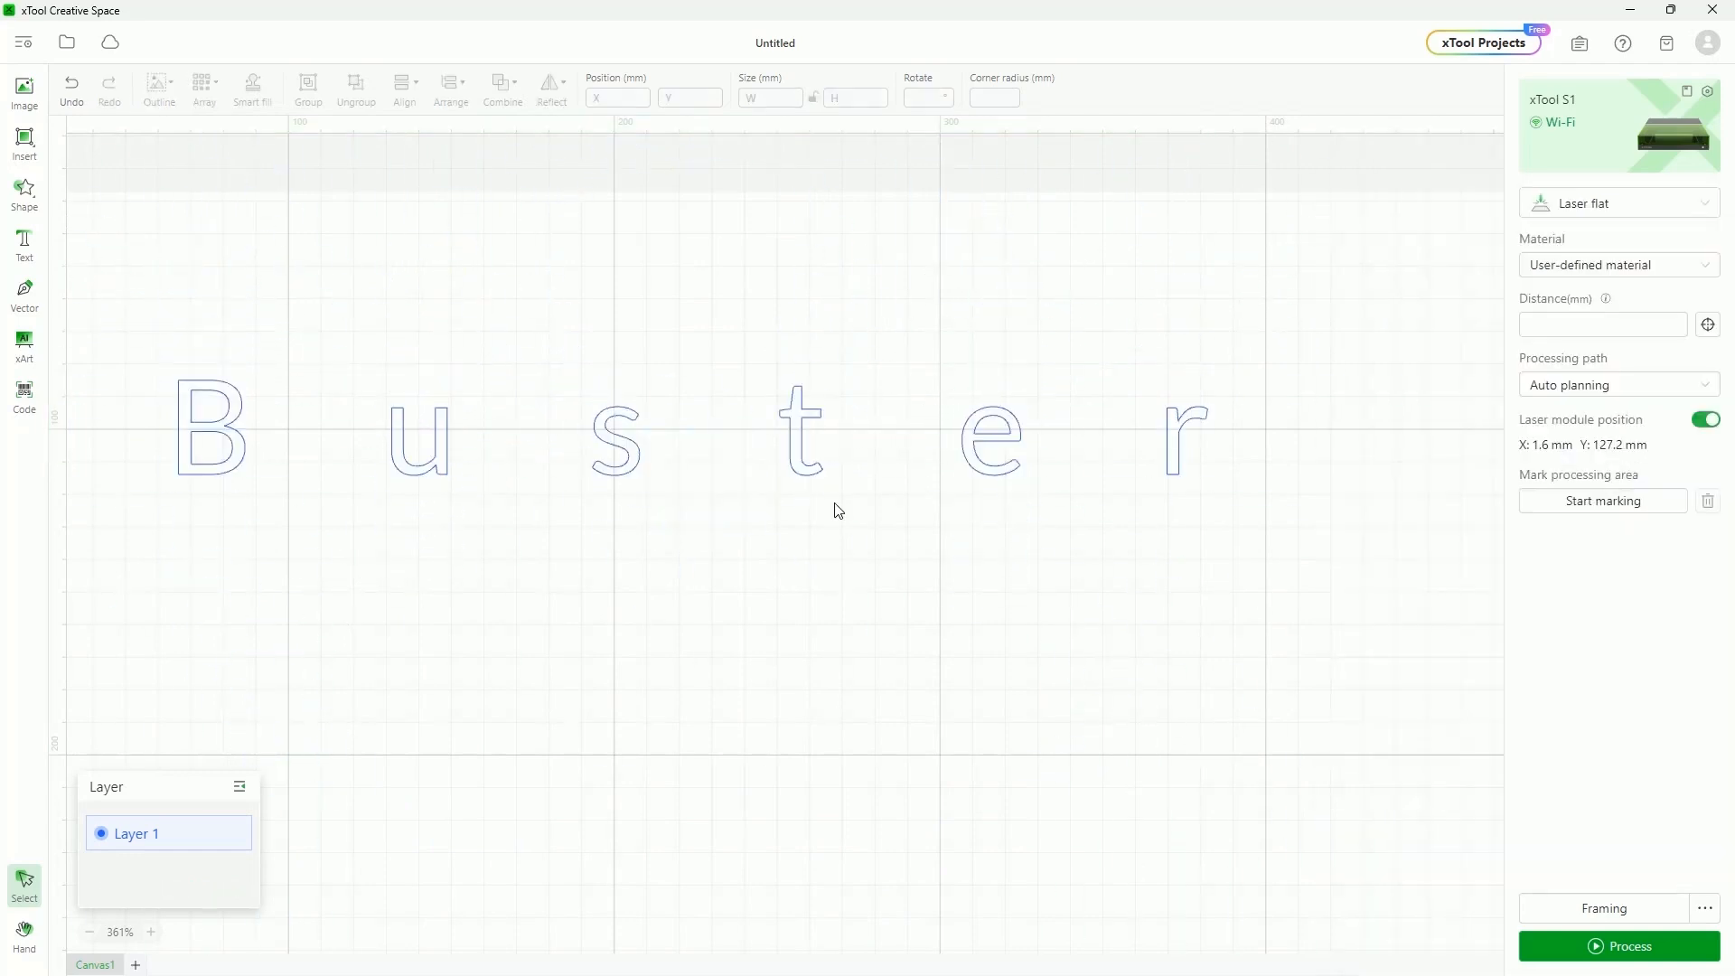
left_click(461, 440)
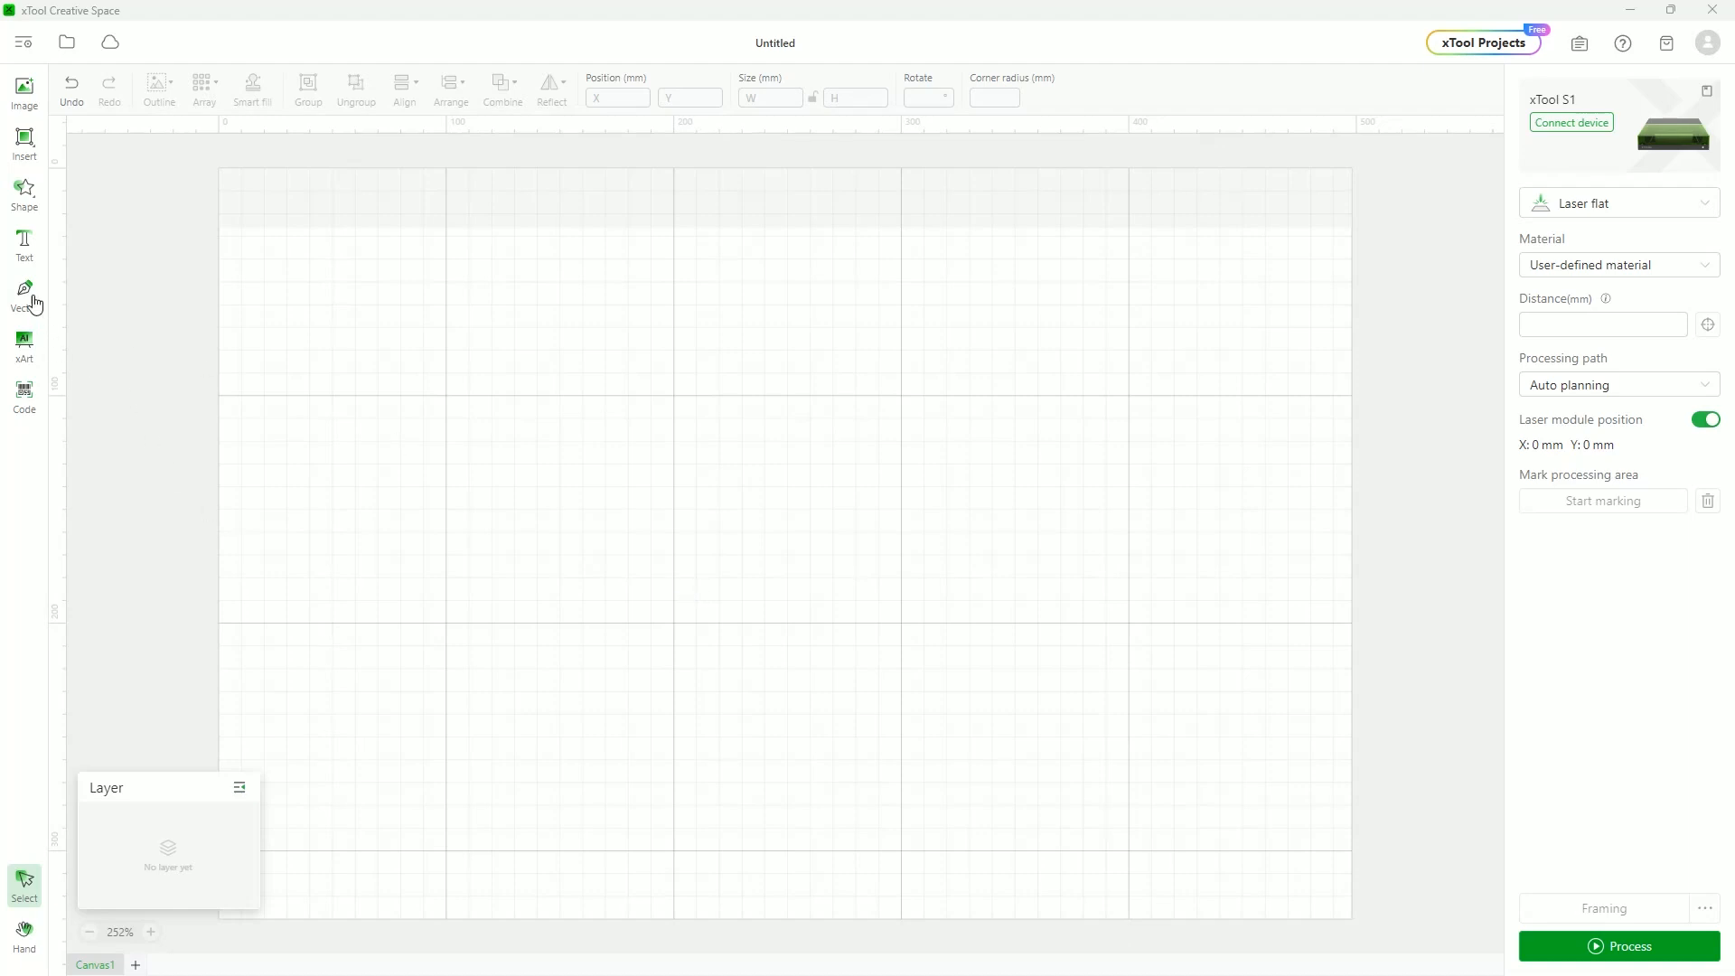
Draw a closed nine-point zigzag polygon with the Vector pen
left_click(34, 303)
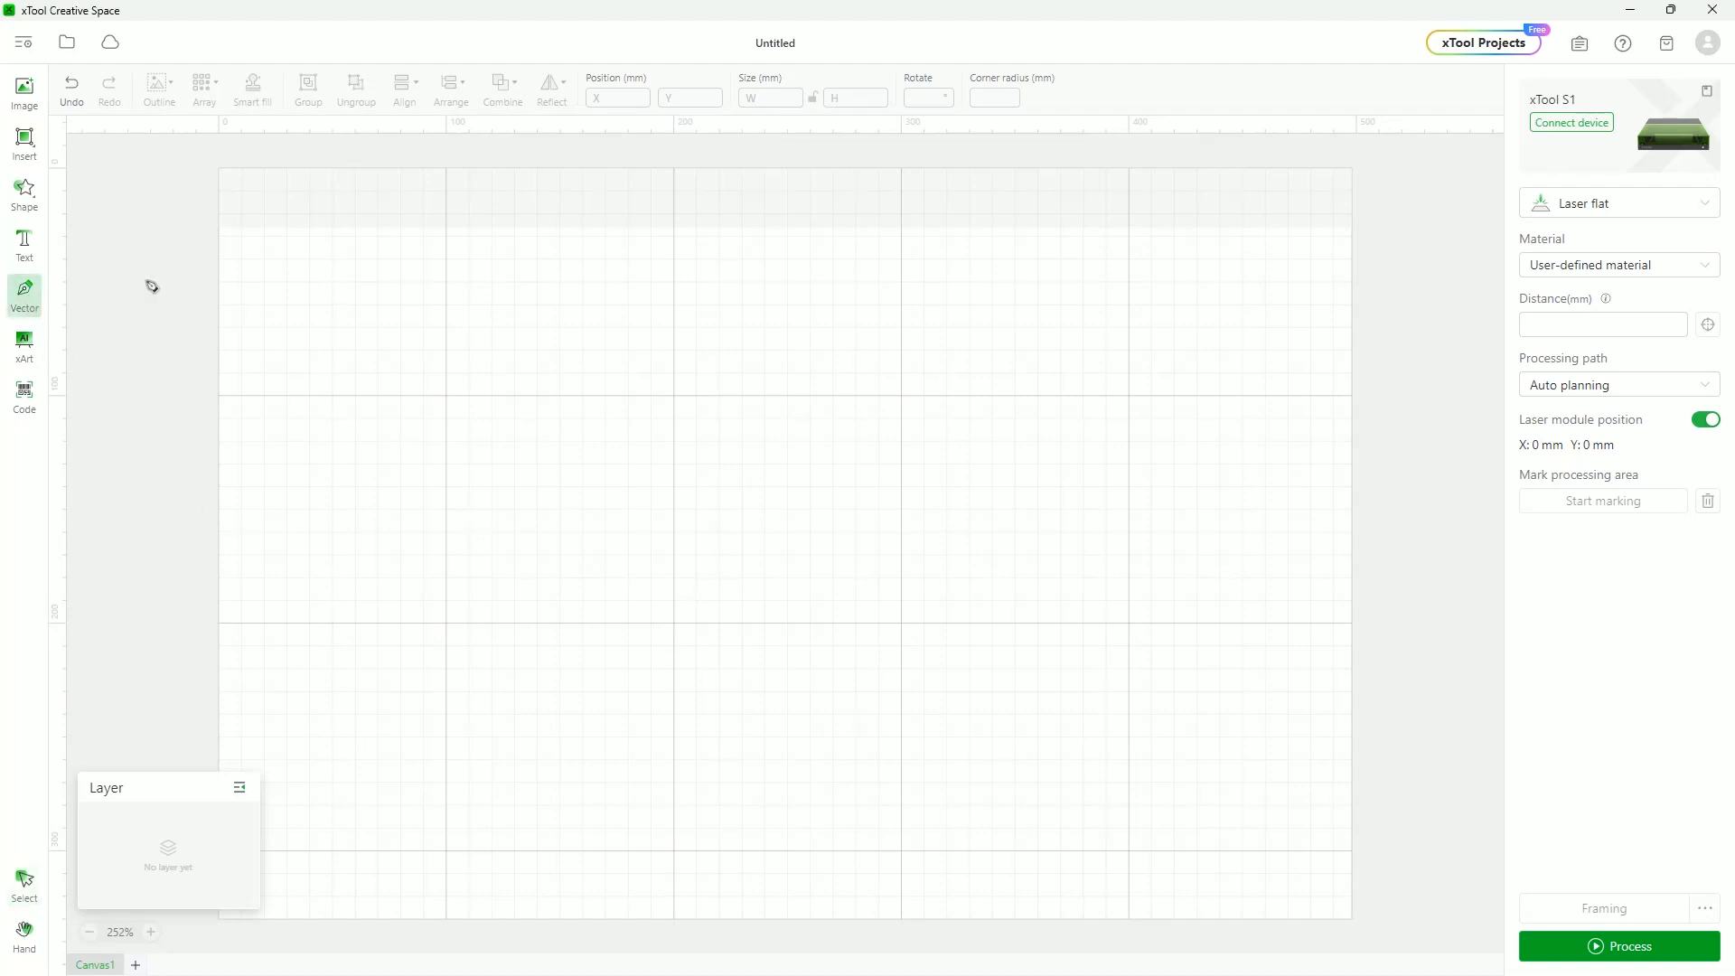
left_click(482, 495)
left_click(651, 385)
left_click(849, 548)
left_click(891, 440)
left_click(1036, 485)
left_click(1049, 648)
left_click(875, 722)
left_click(690, 553)
left_click(574, 648)
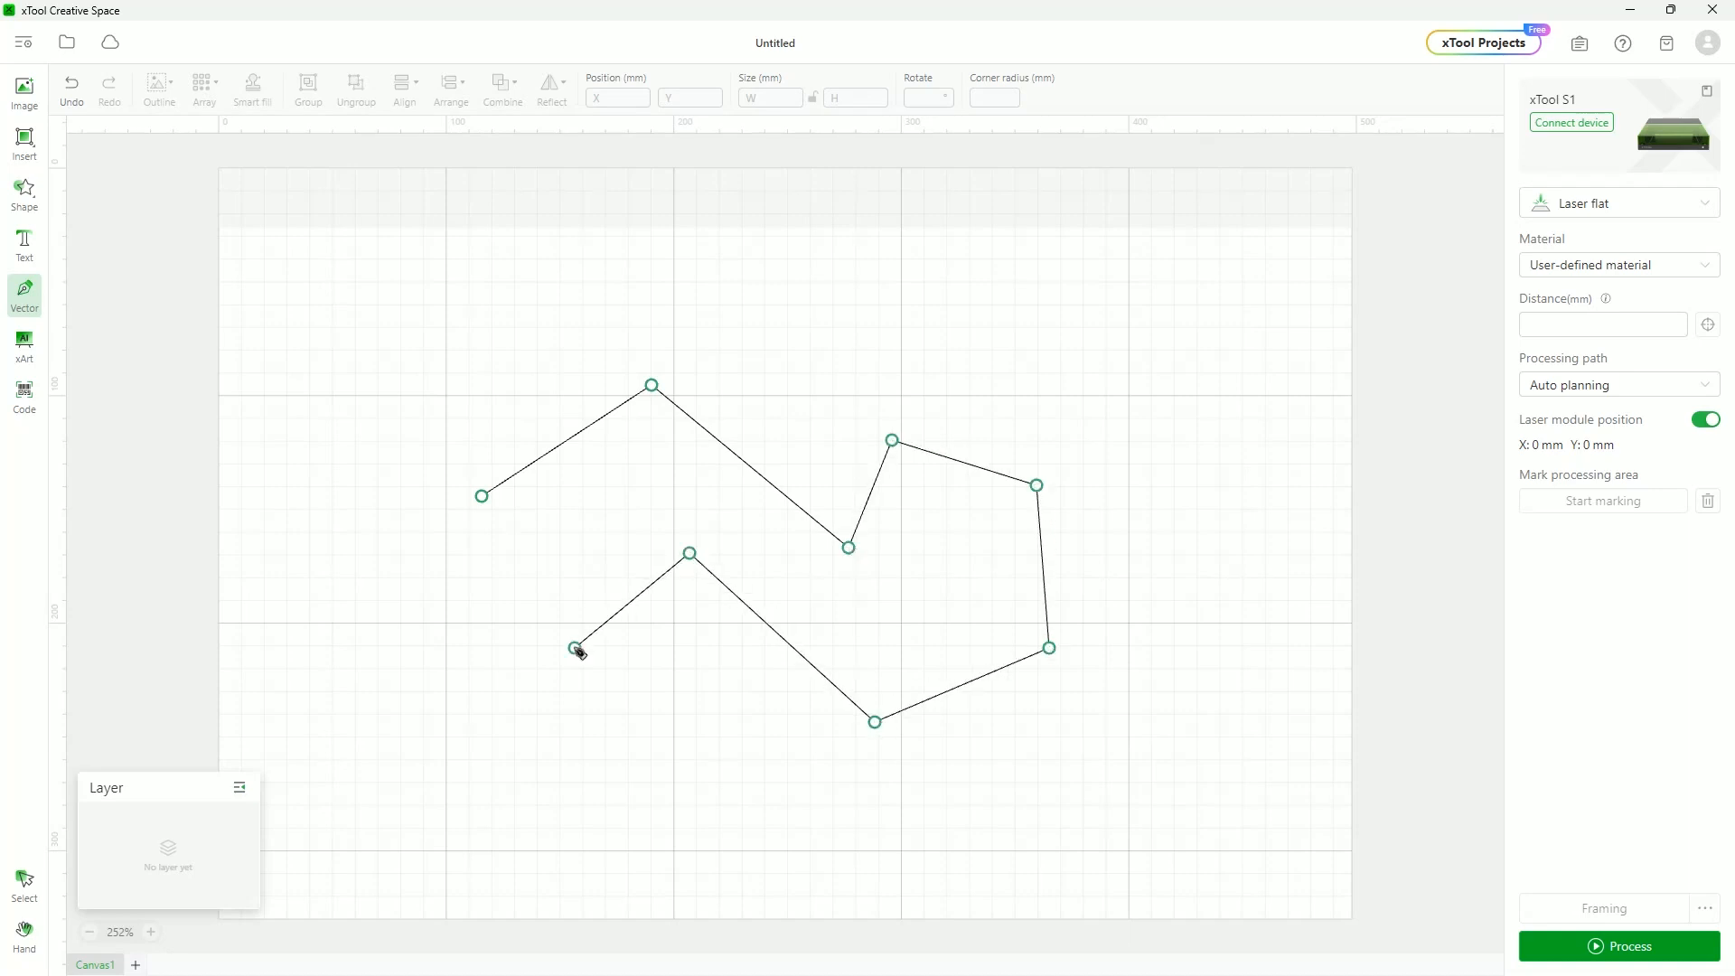
left_click(481, 495)
Nudge the polygon up and switch it to Engrave, then back to Score
mouse_move(816, 517)
left_mouse_down()
mouse_move(713, 439)
mouse_move(831, 487)
left_mouse_up()
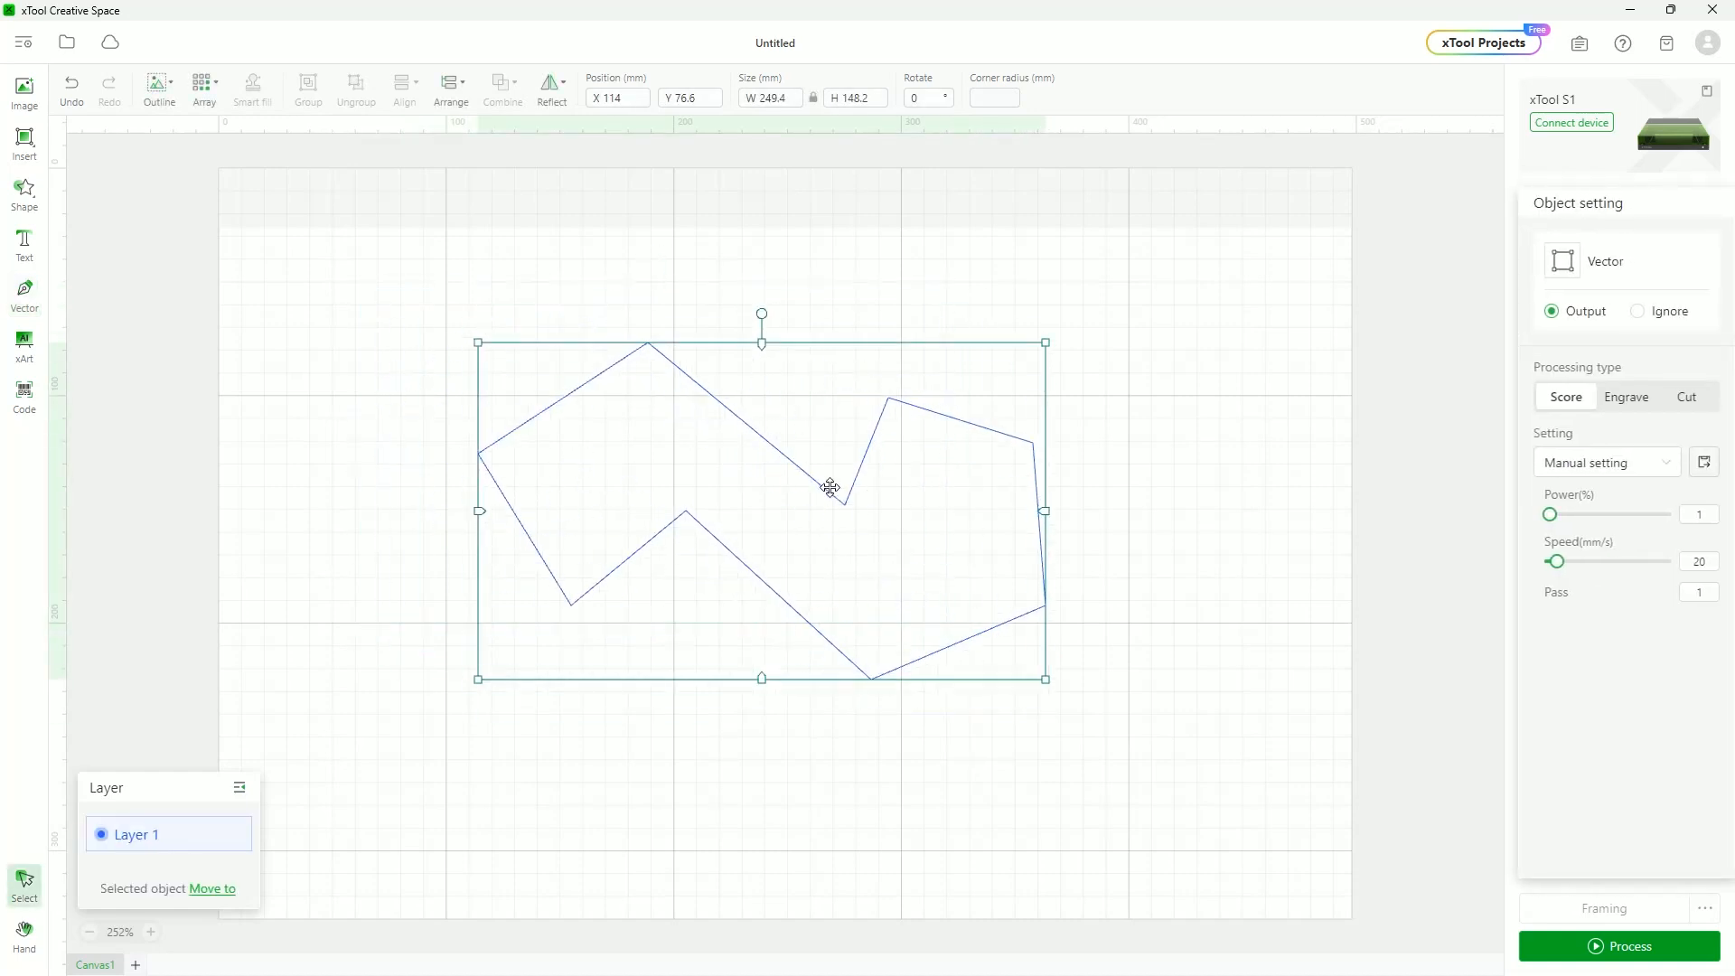
left_click(1624, 398)
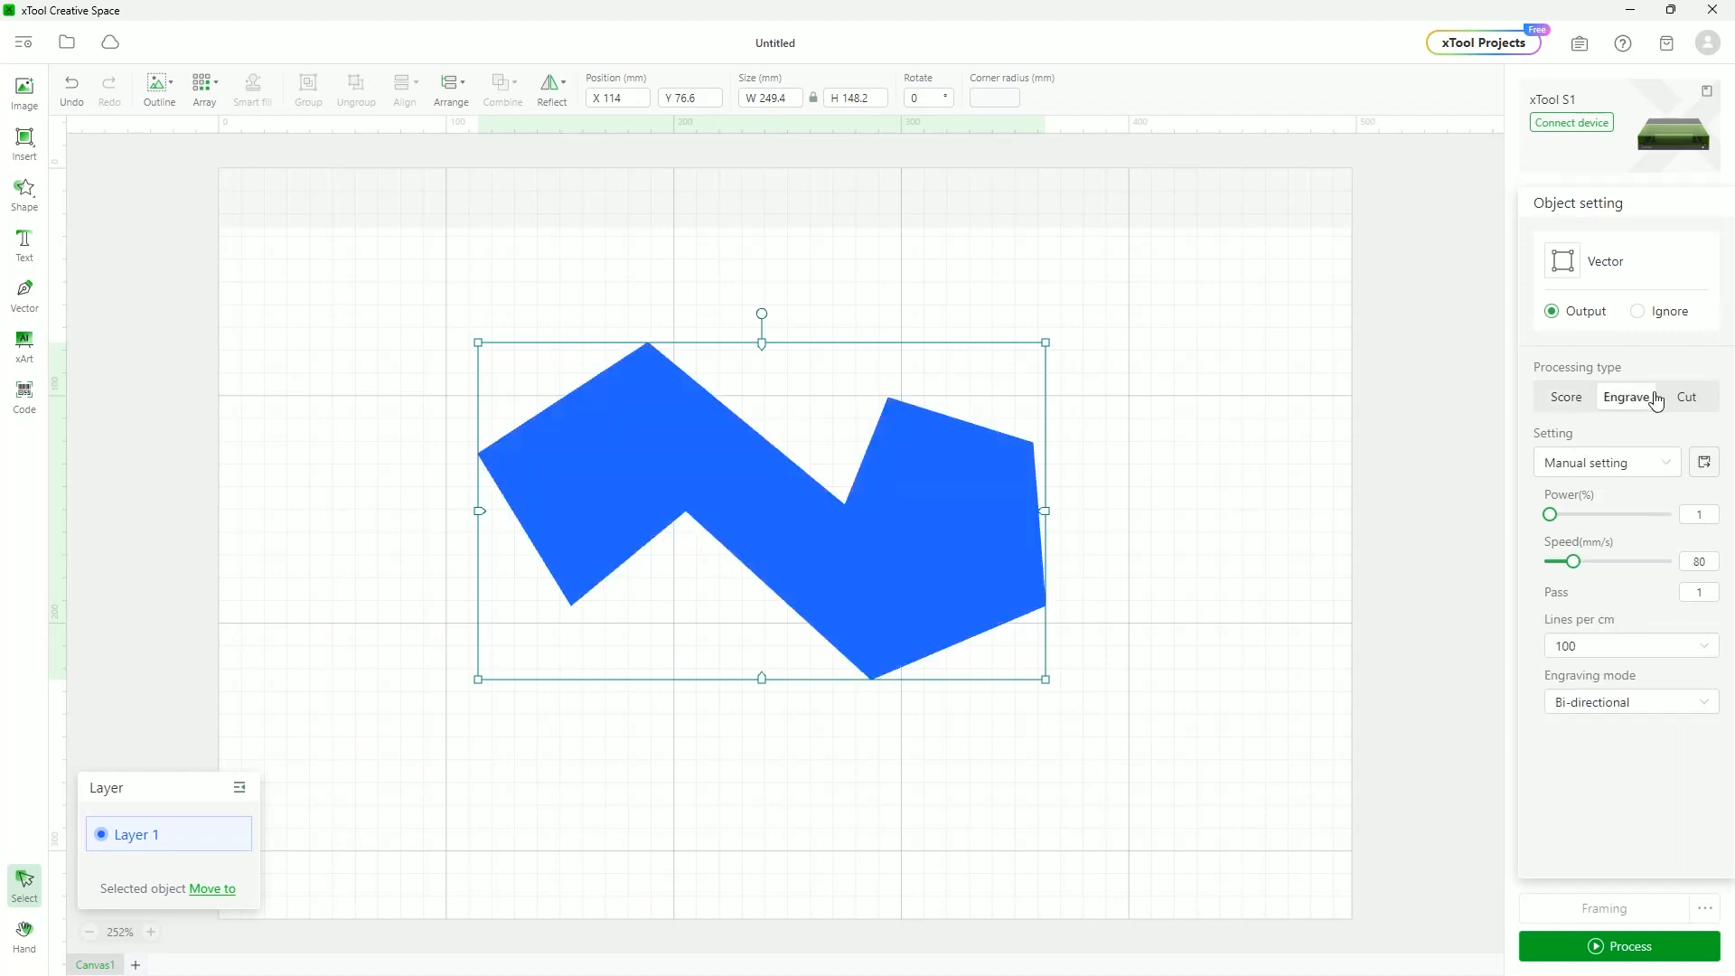
left_click(1569, 398)
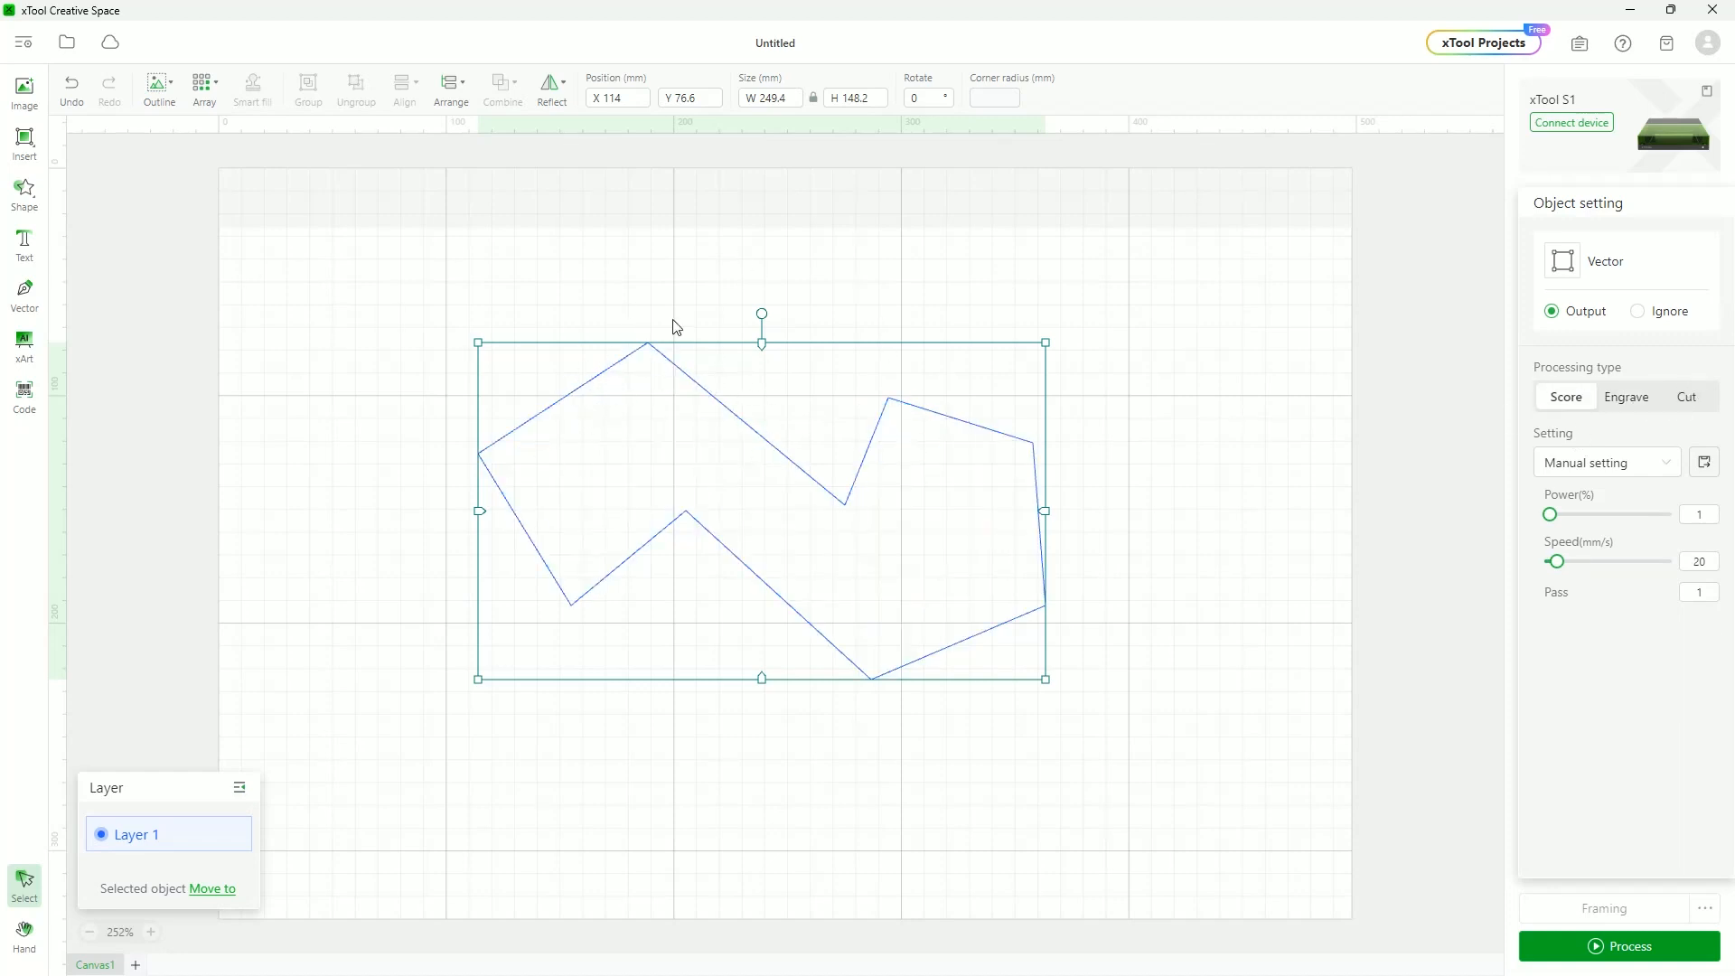
Edit the polygon's nodes, smoothing the top and notch vertices, leaving the upper-right vertex a corner
double_click(997, 428)
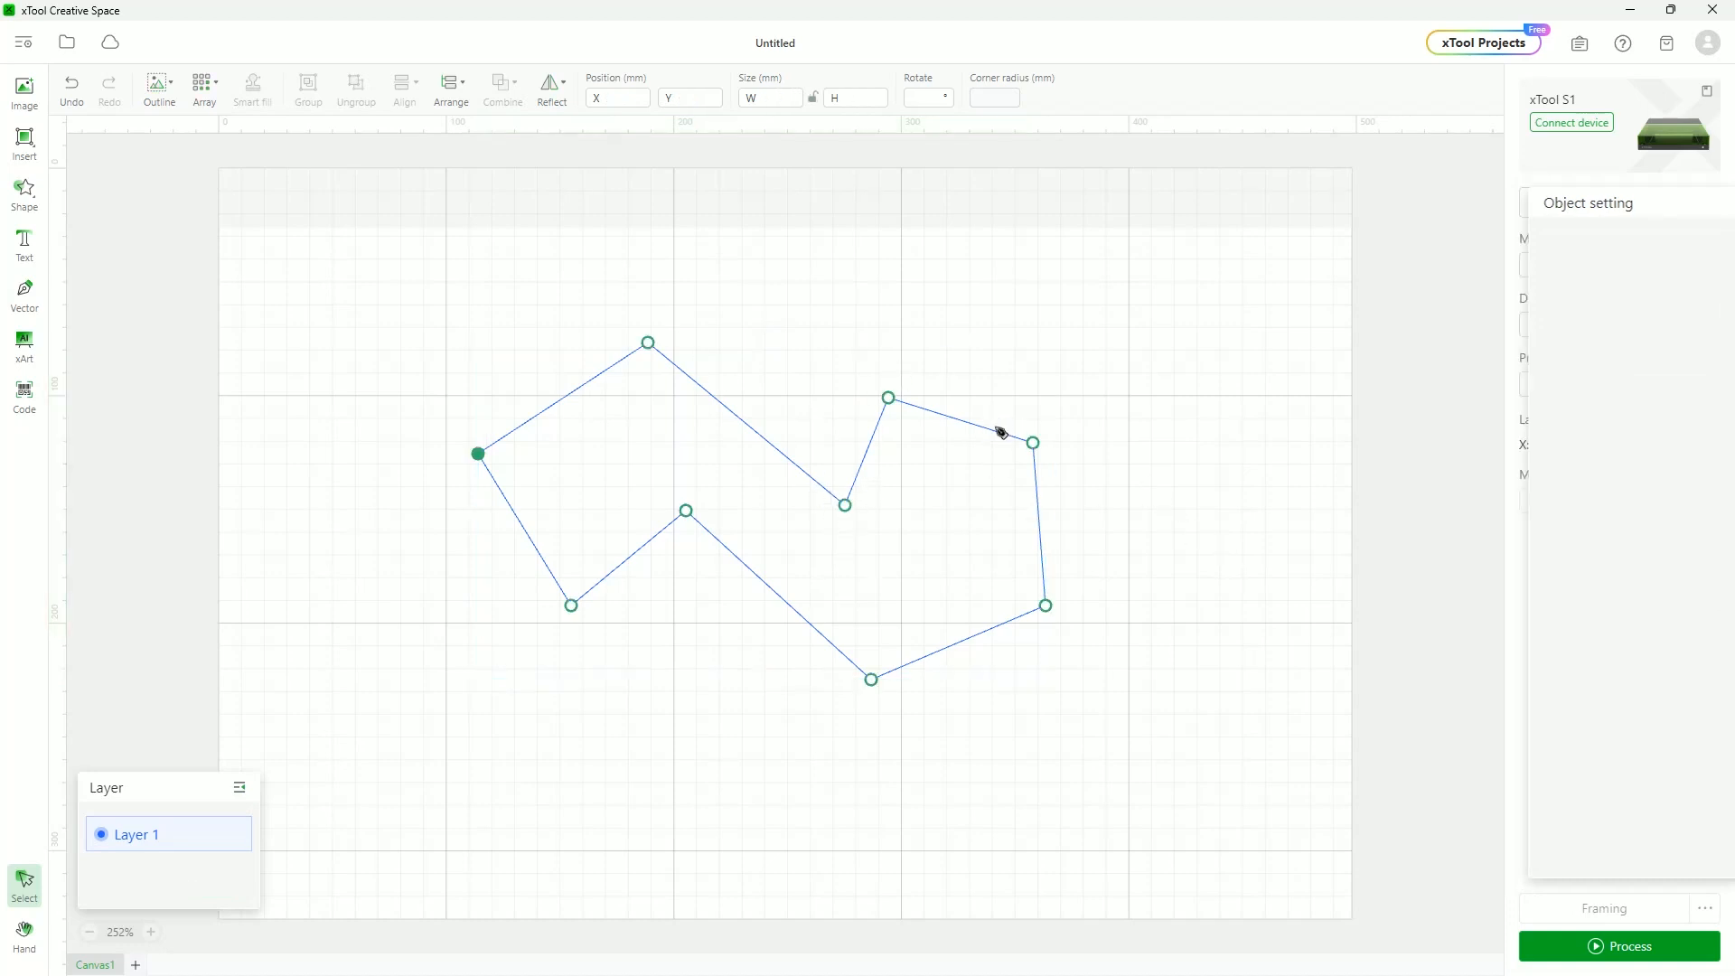
double_click(649, 344)
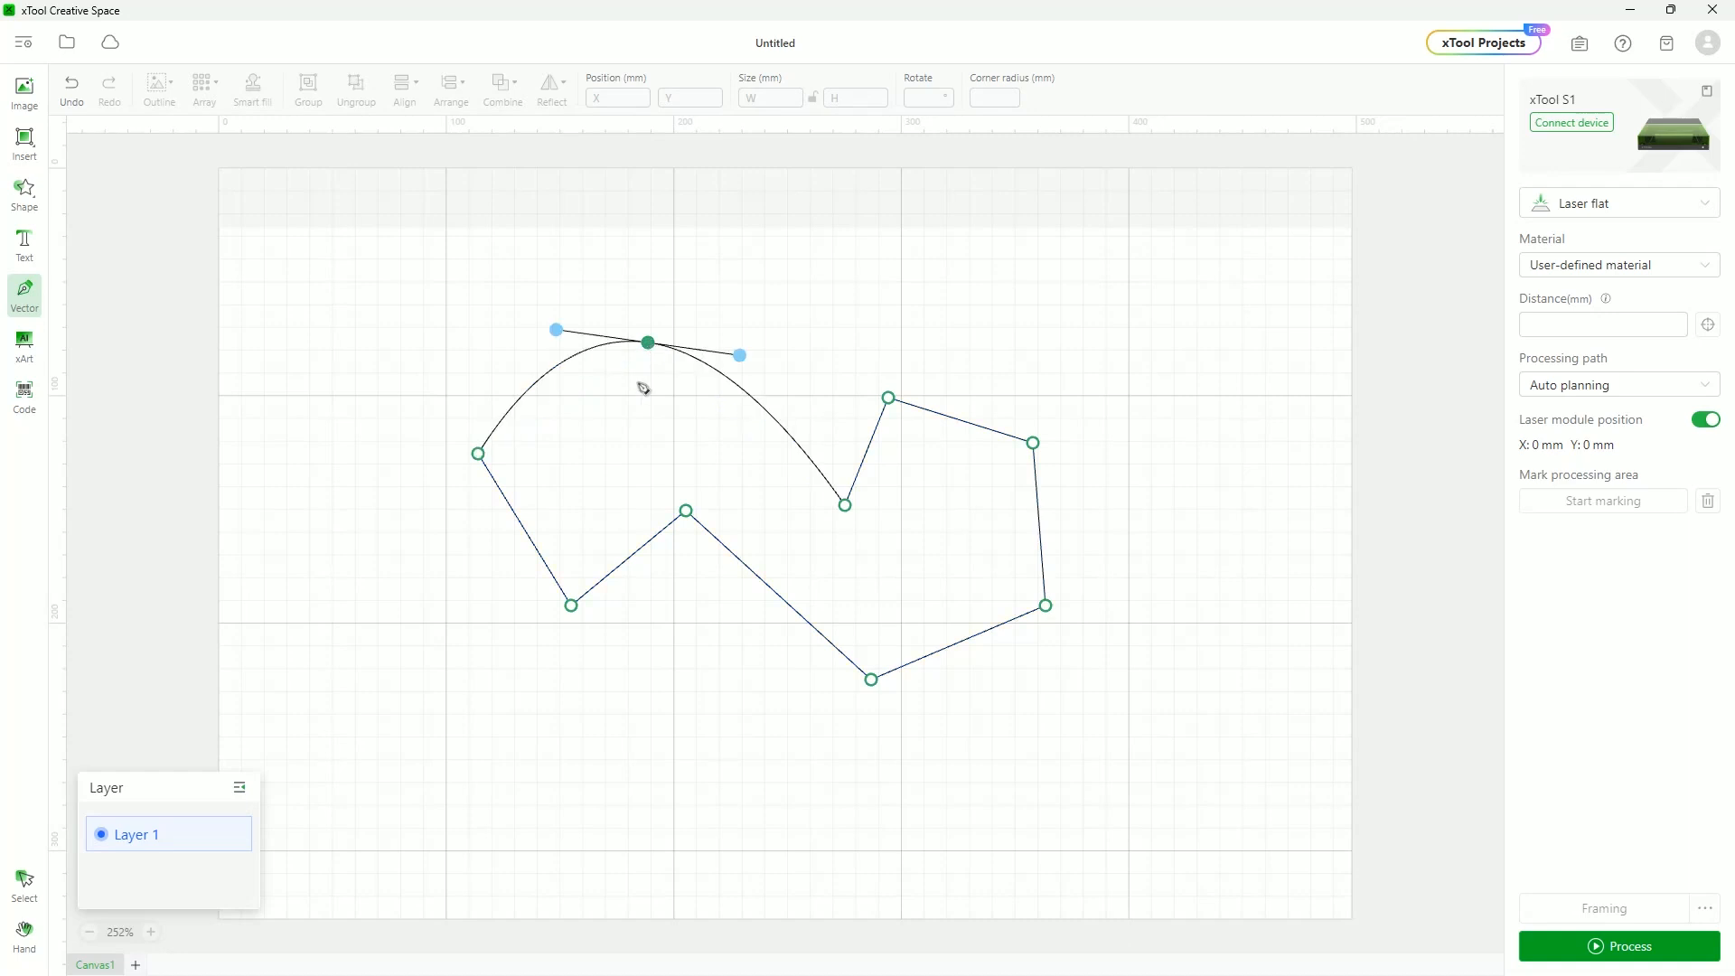
mouse_move(554, 330)
left_mouse_down()
mouse_move(529, 347)
mouse_move(527, 317)
mouse_move(527, 337)
left_mouse_up()
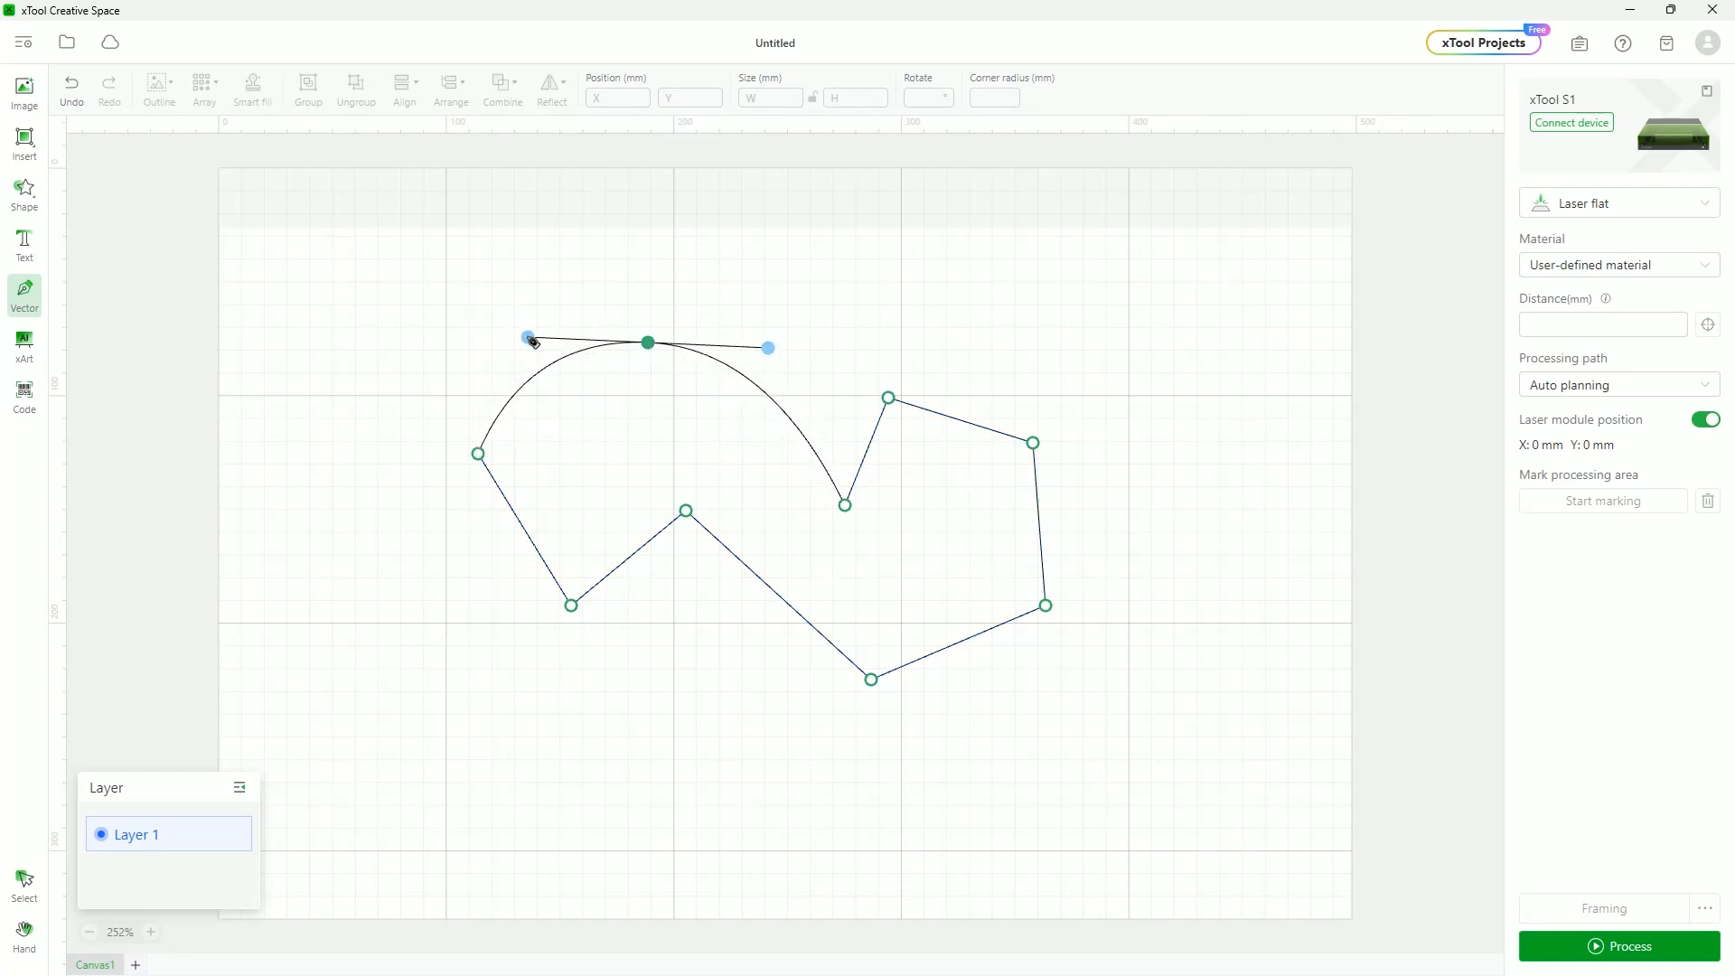
double_click(845, 505)
mouse_move(793, 492)
left_mouse_down()
mouse_move(768, 493)
mouse_move(786, 472)
mouse_move(828, 507)
mouse_move(778, 501)
left_mouse_up()
left_click(890, 399)
double_click(890, 399)
mouse_move(972, 385)
left_mouse_down()
mouse_move(937, 382)
mouse_move(955, 393)
mouse_move(961, 378)
left_mouse_up()
double_click(890, 398)
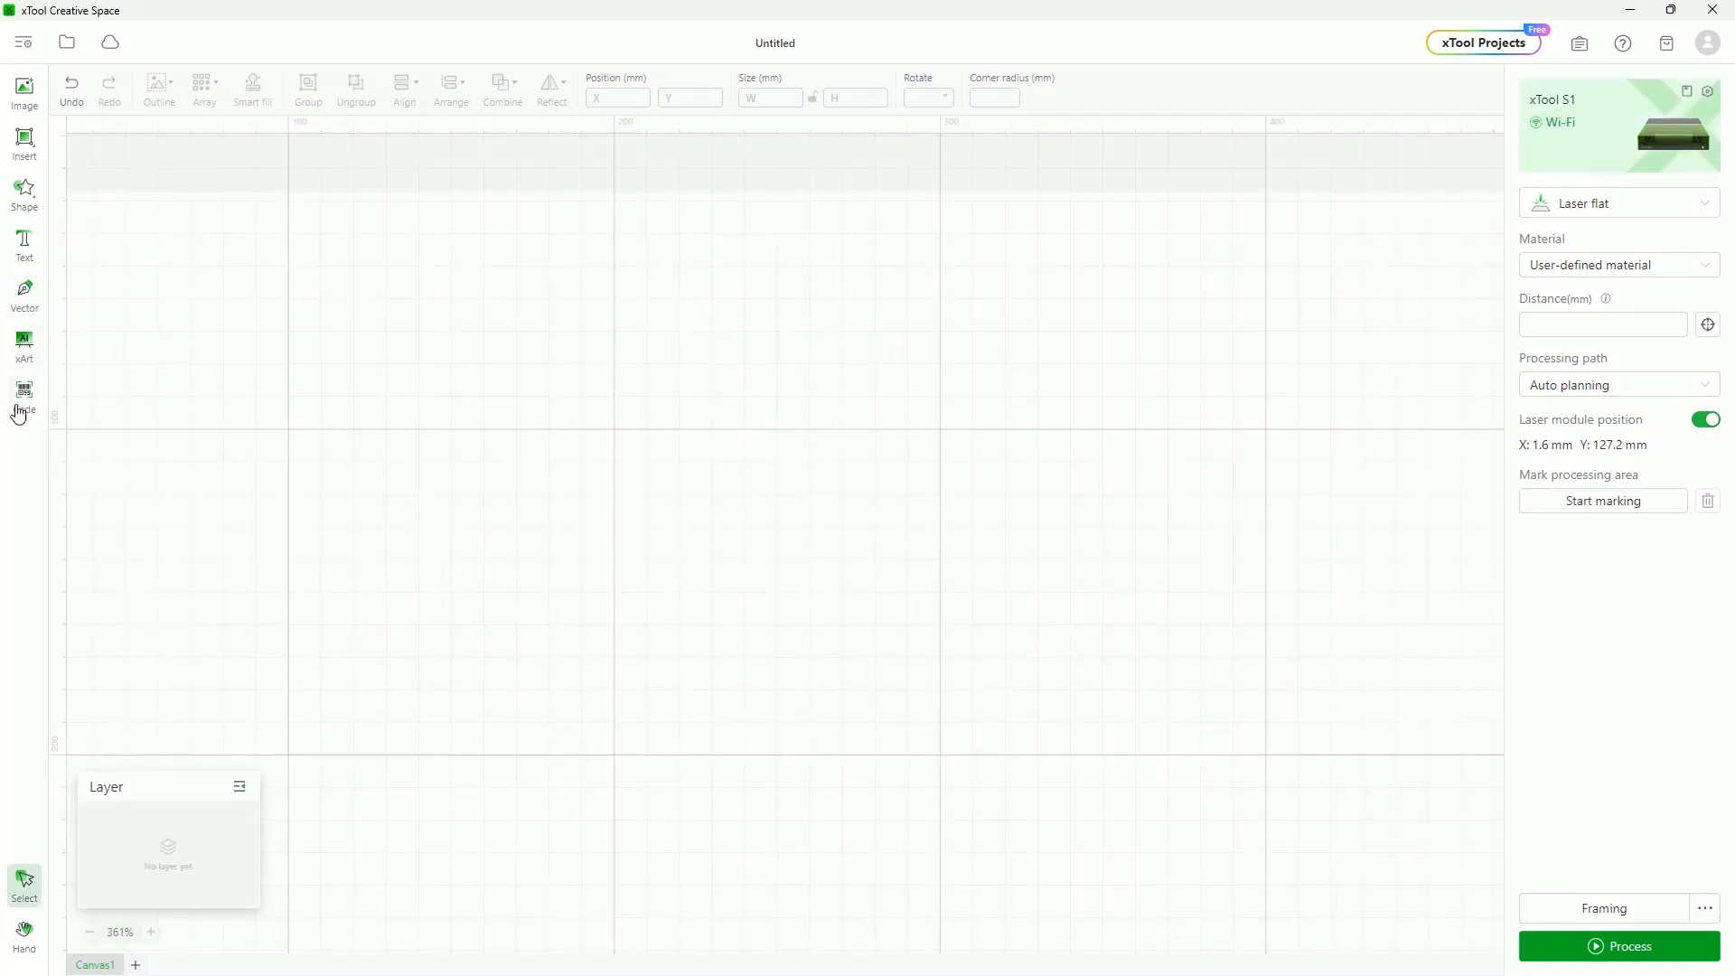
Visit the xArt AI image generator twice, dismissing its login prompt, and return to the editor
left_click(24, 345)
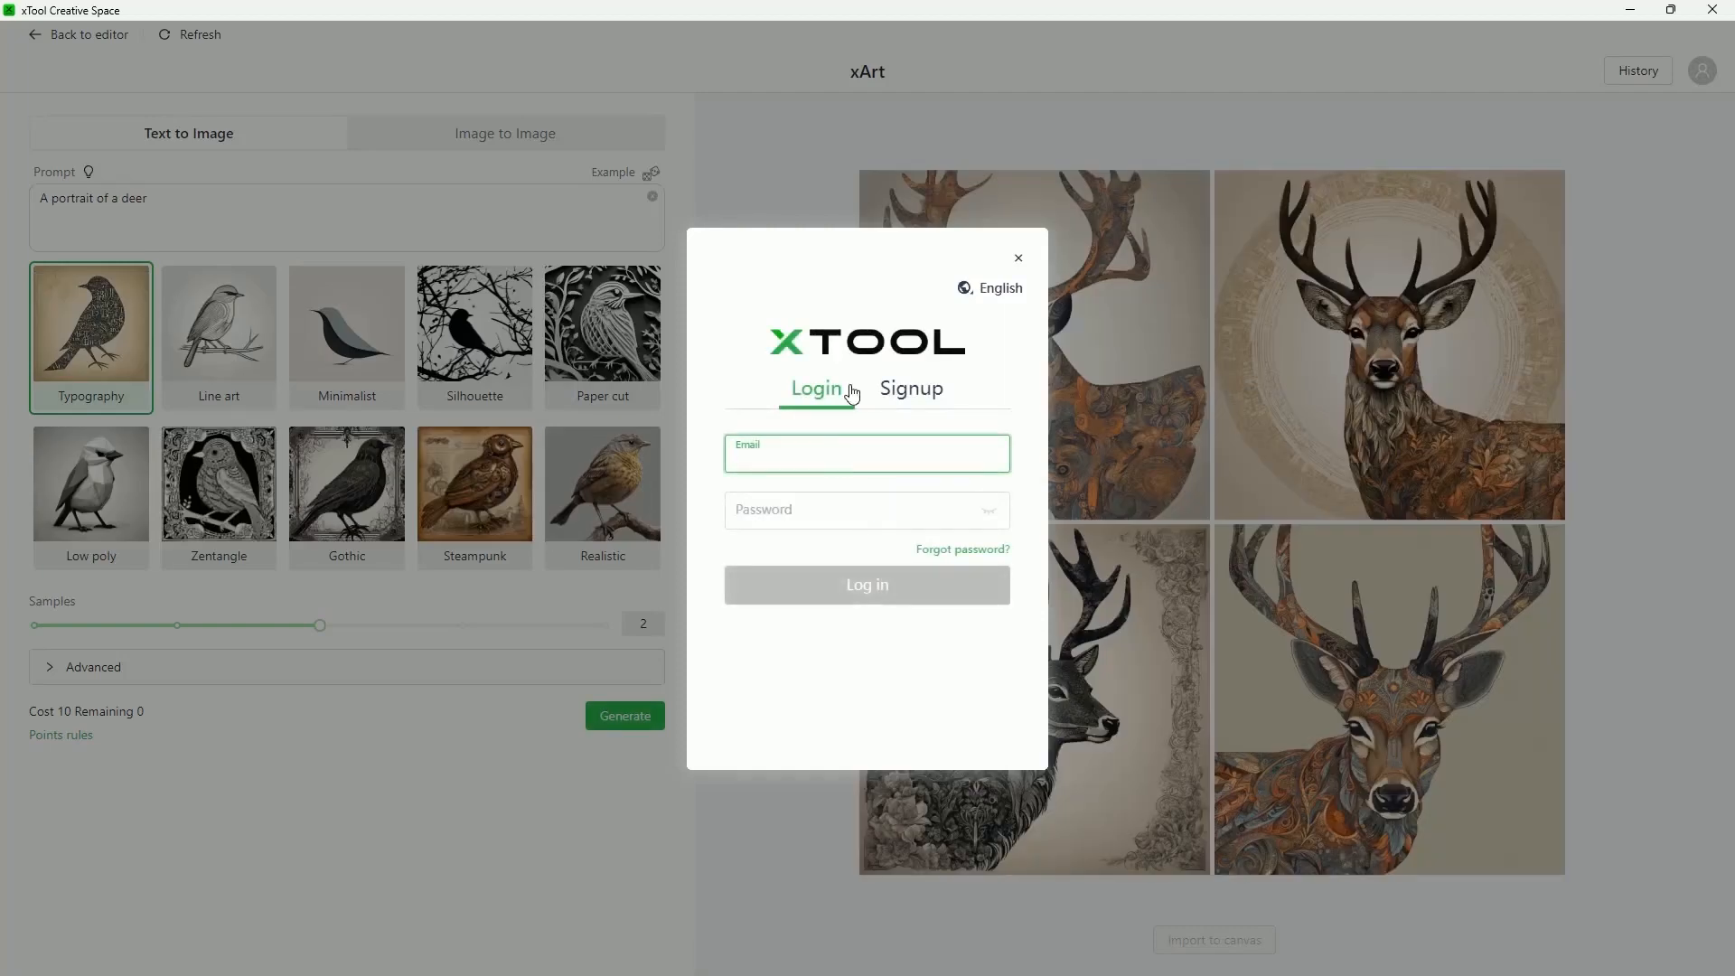
left_click(1017, 263)
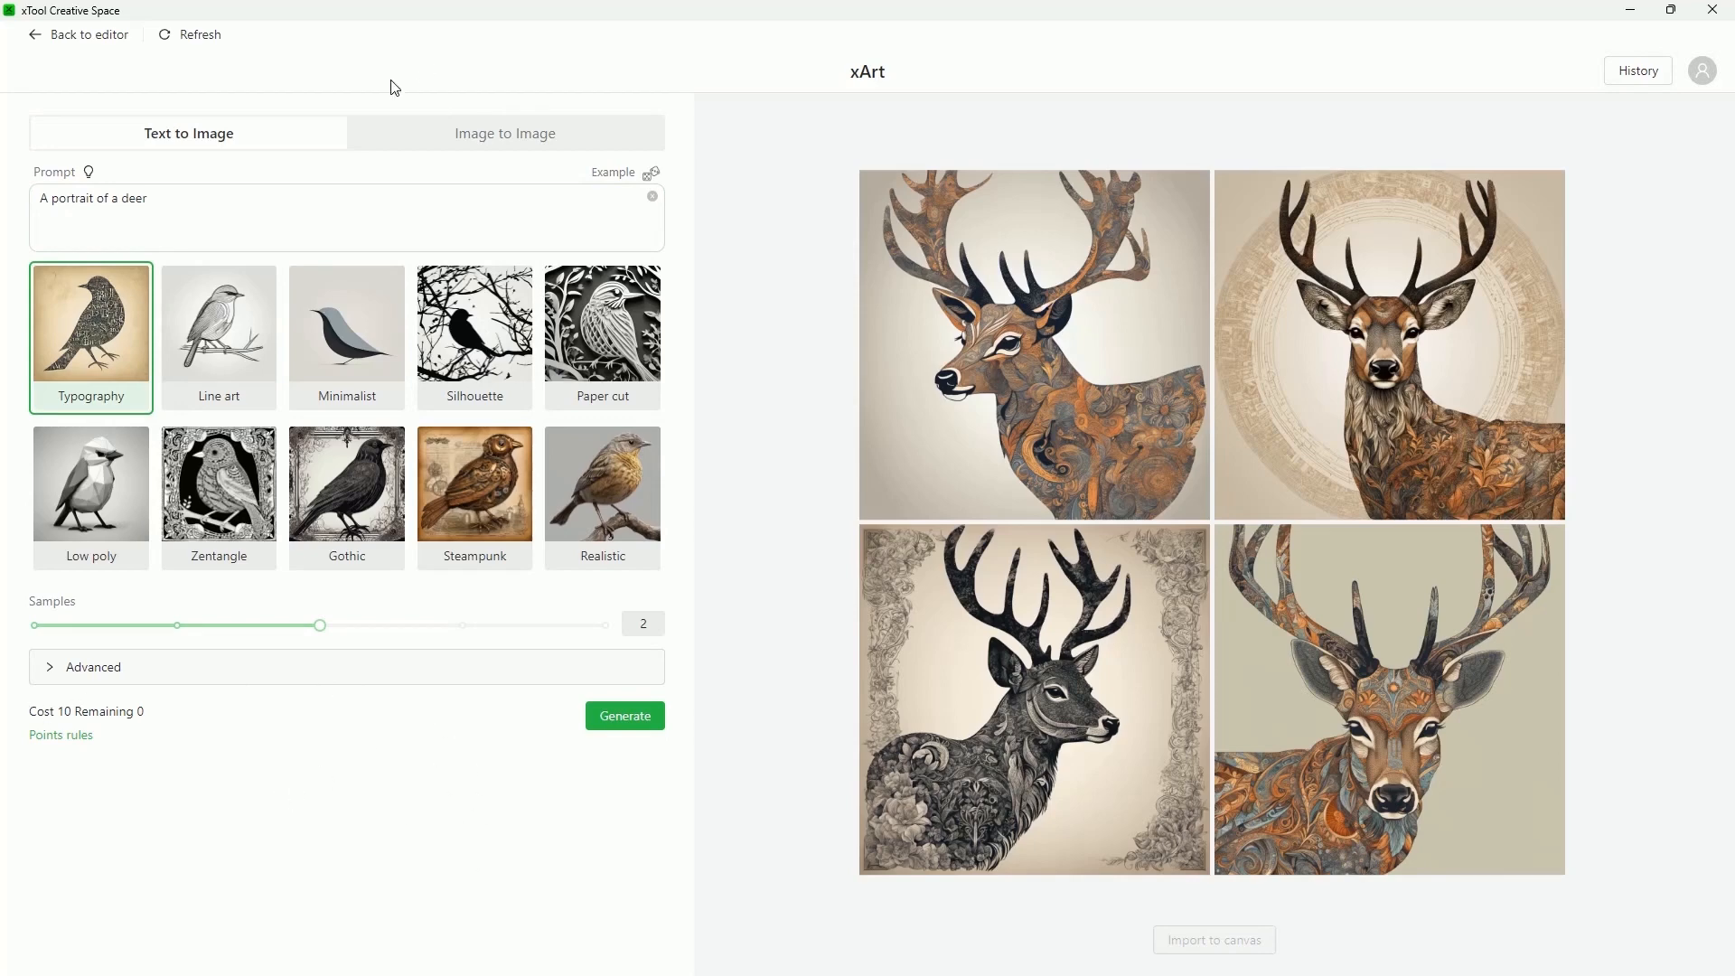
left_click(89, 34)
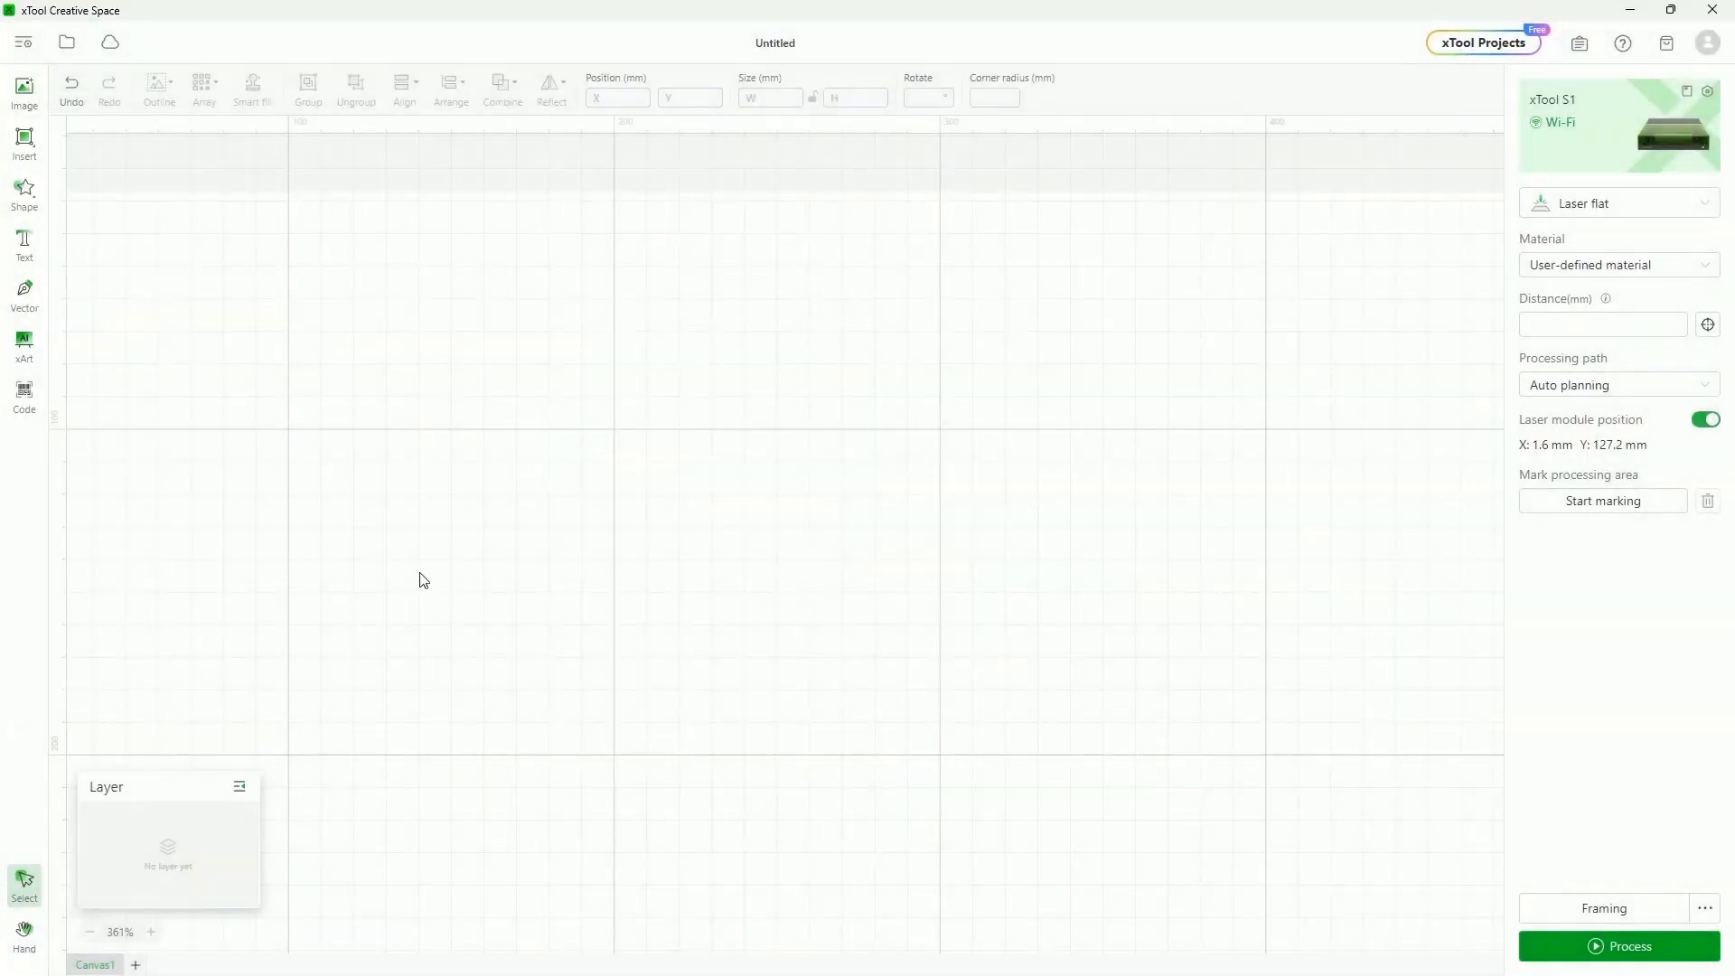
left_click(24, 341)
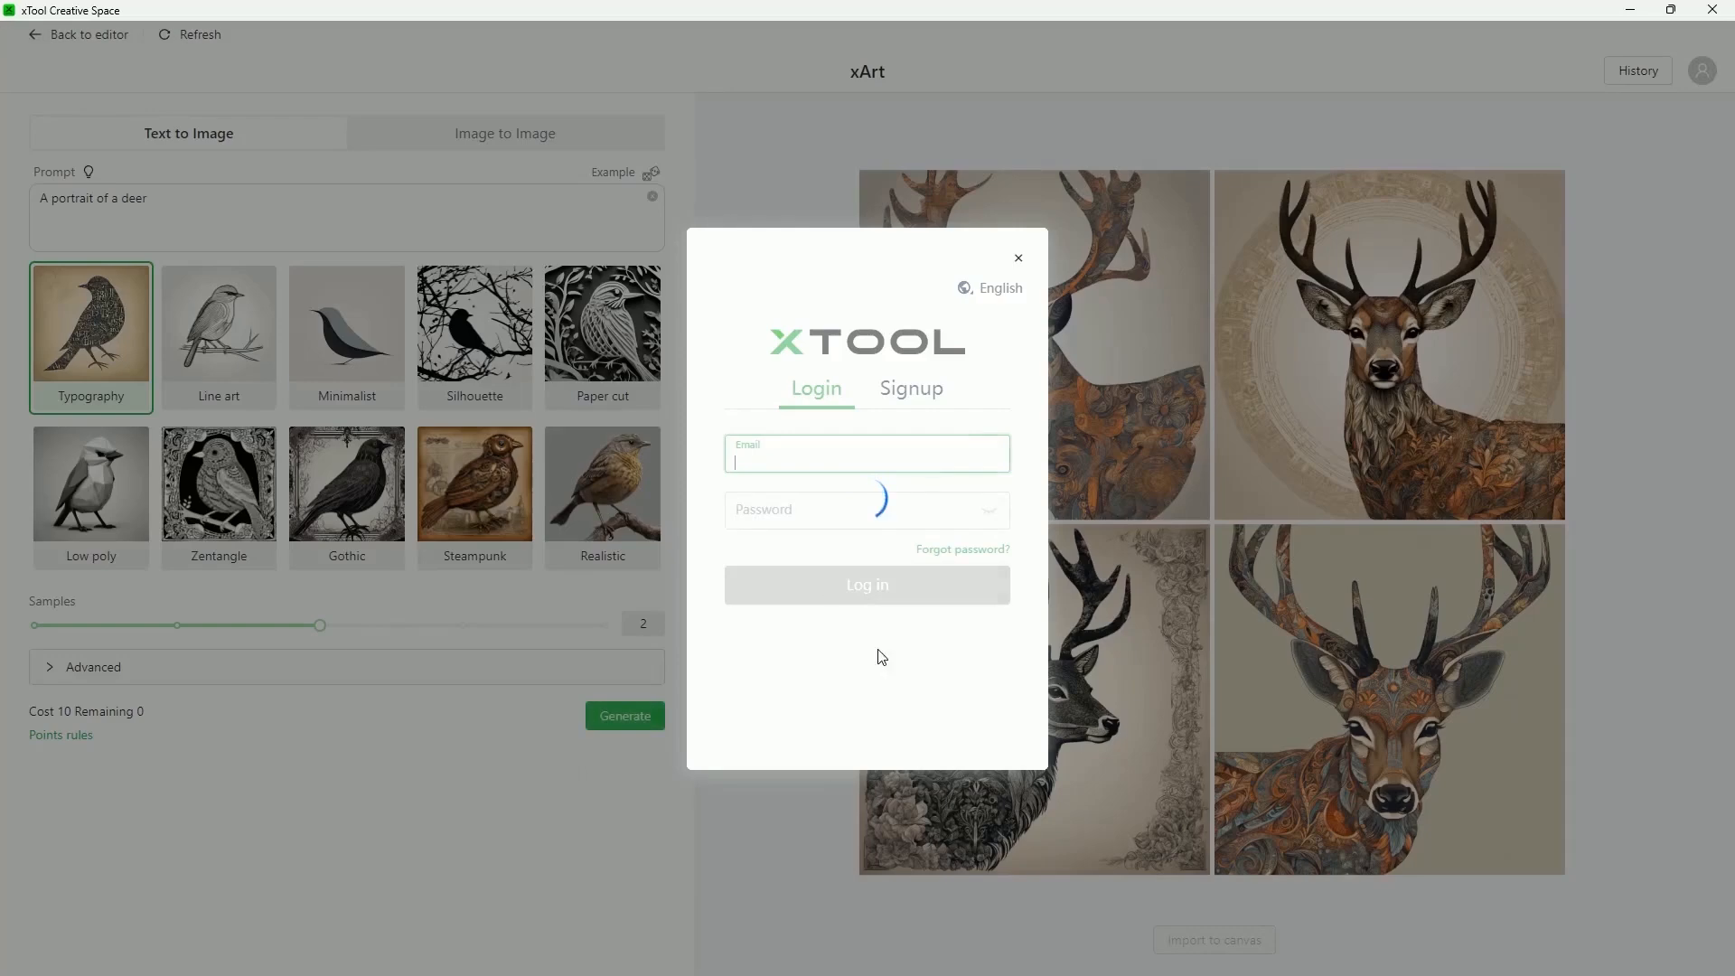
left_click(1019, 259)
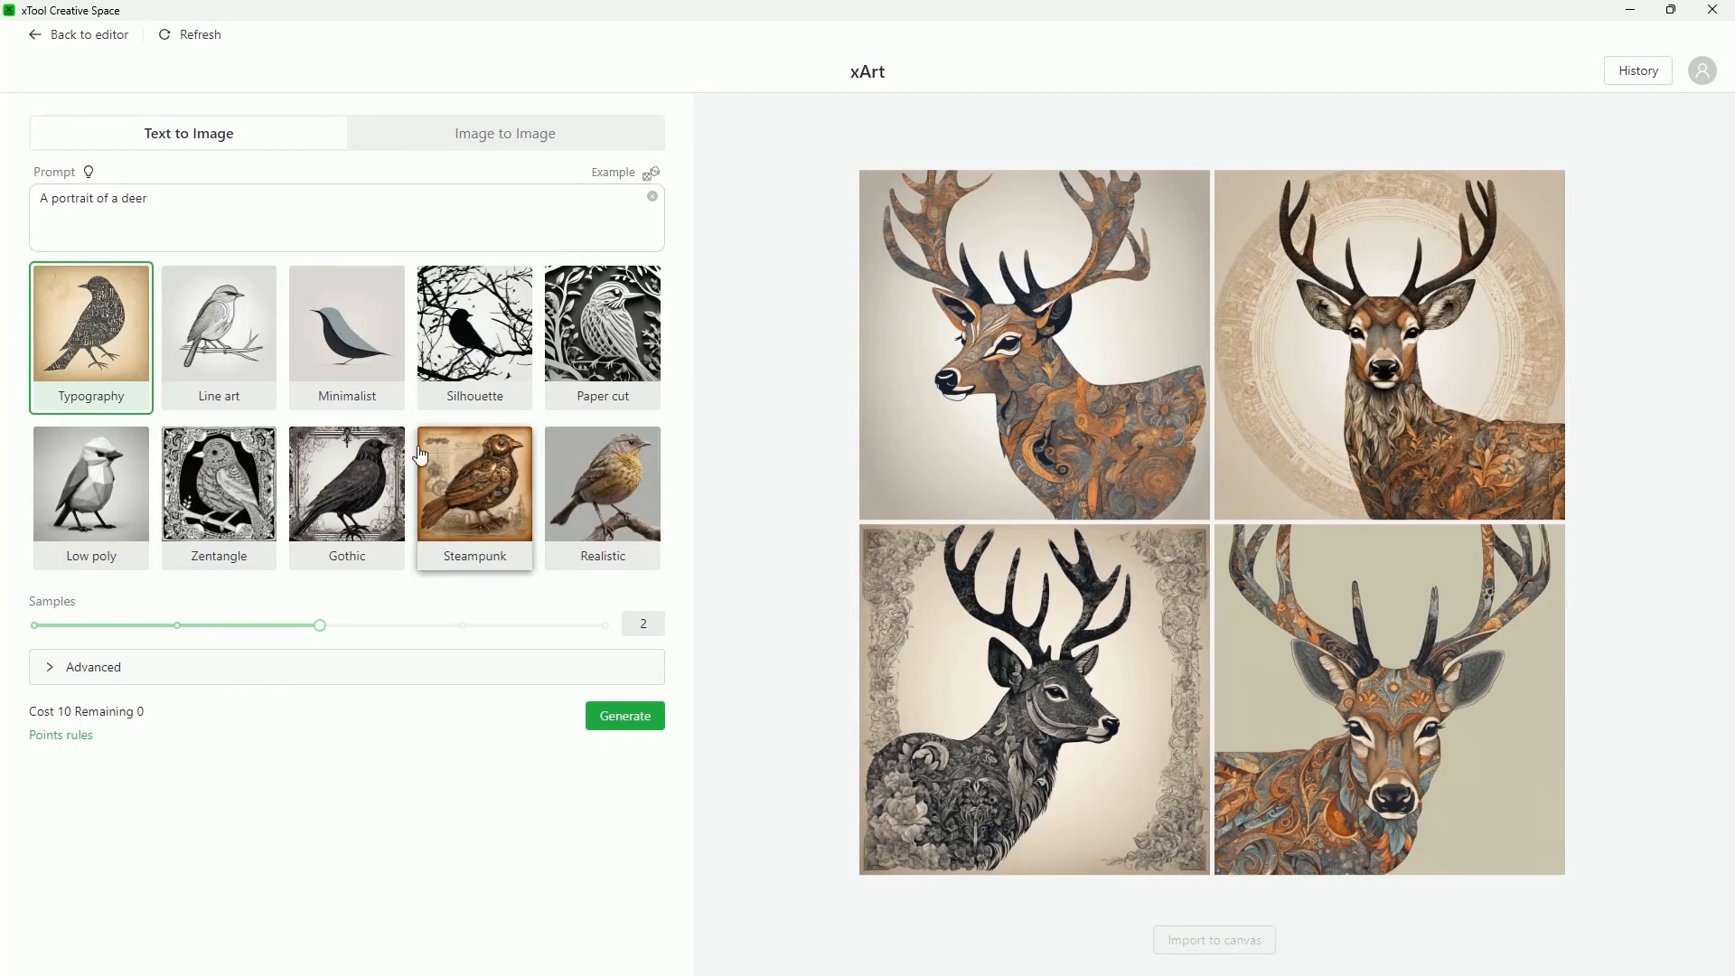
left_click(59, 43)
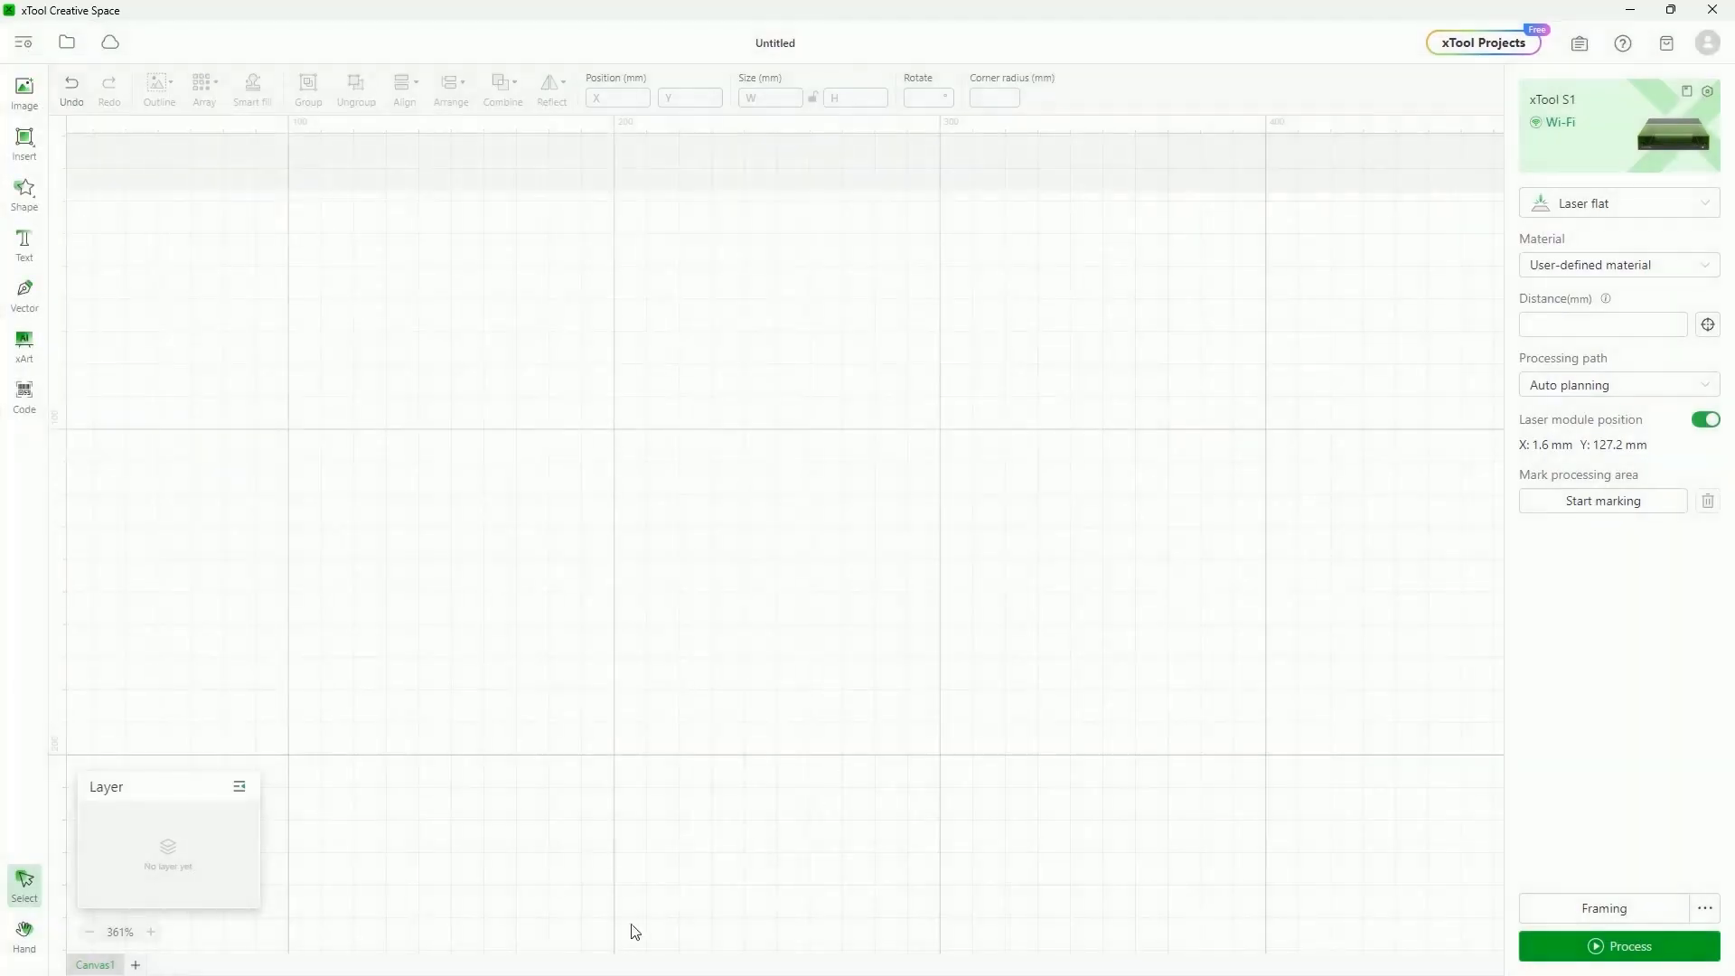
mouse_move(20, 394)
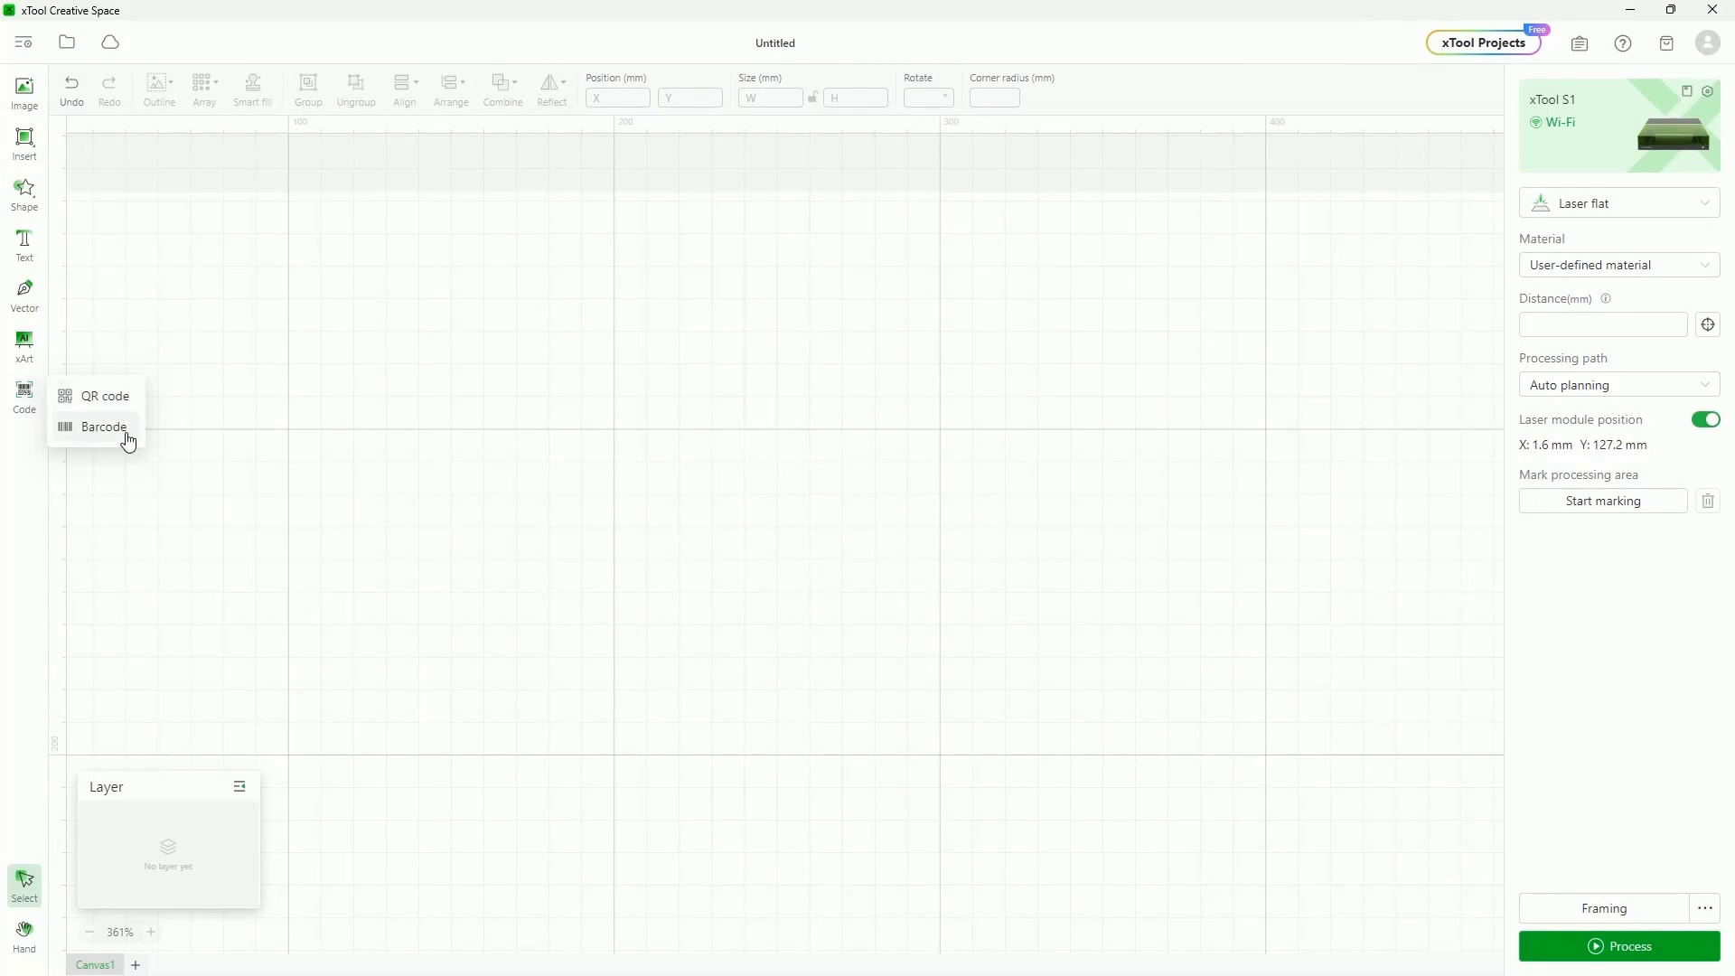
left_click(109, 401)
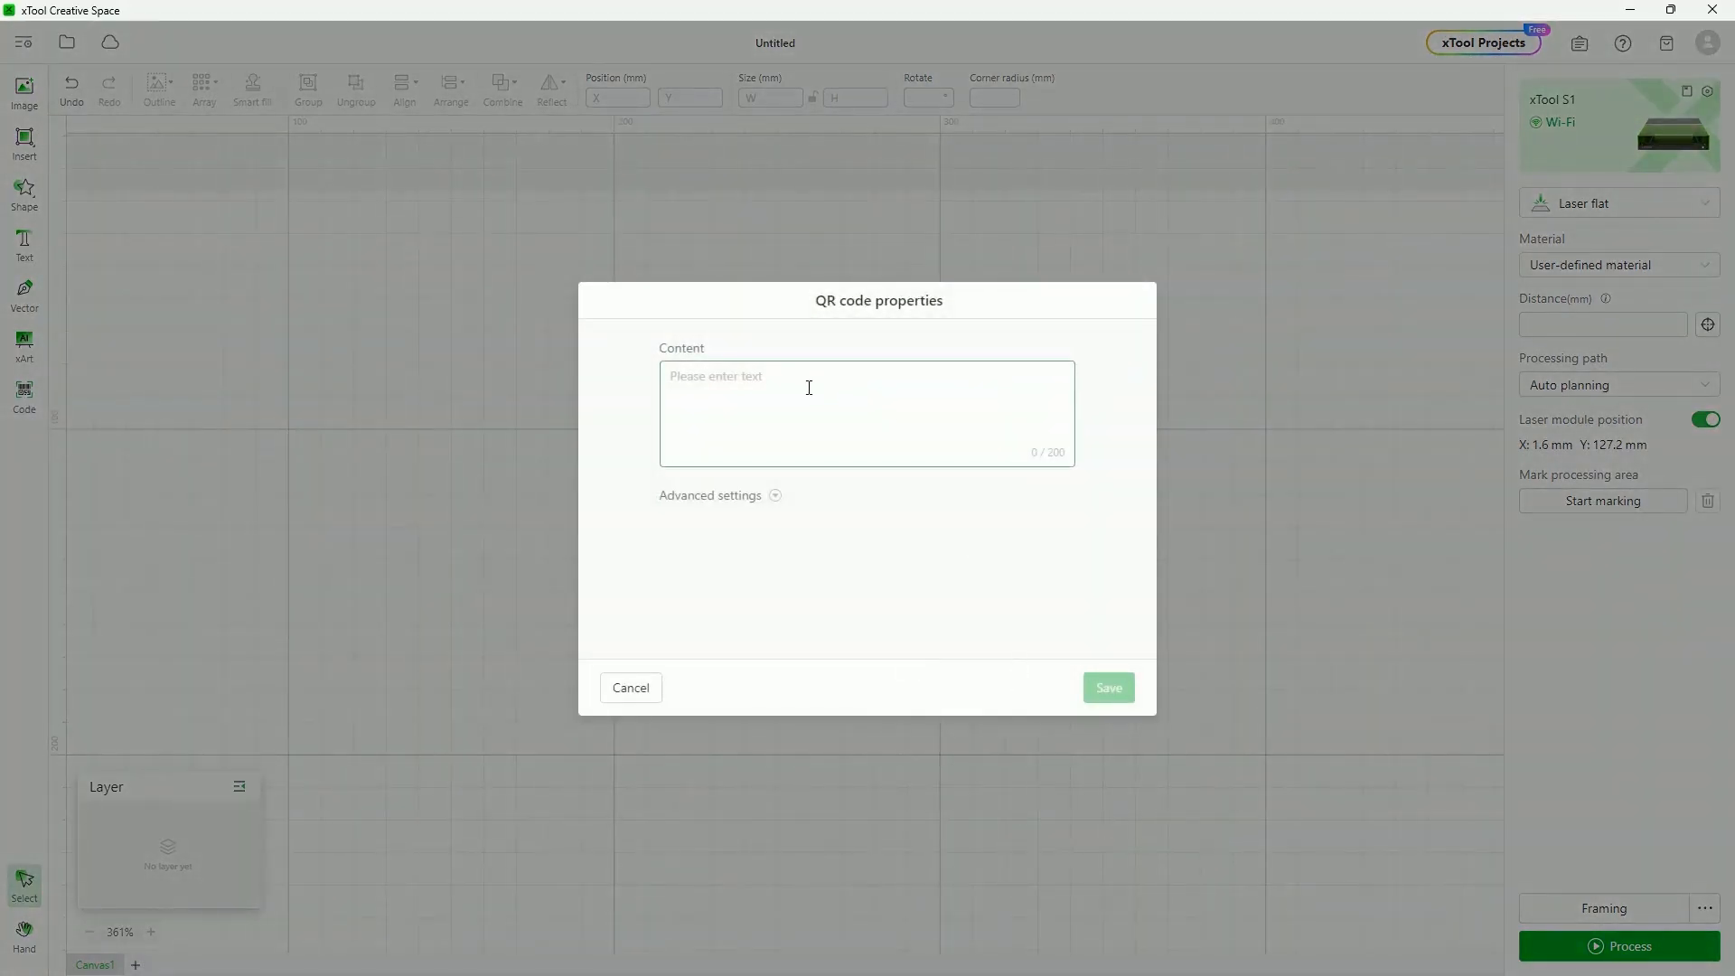
type("www")
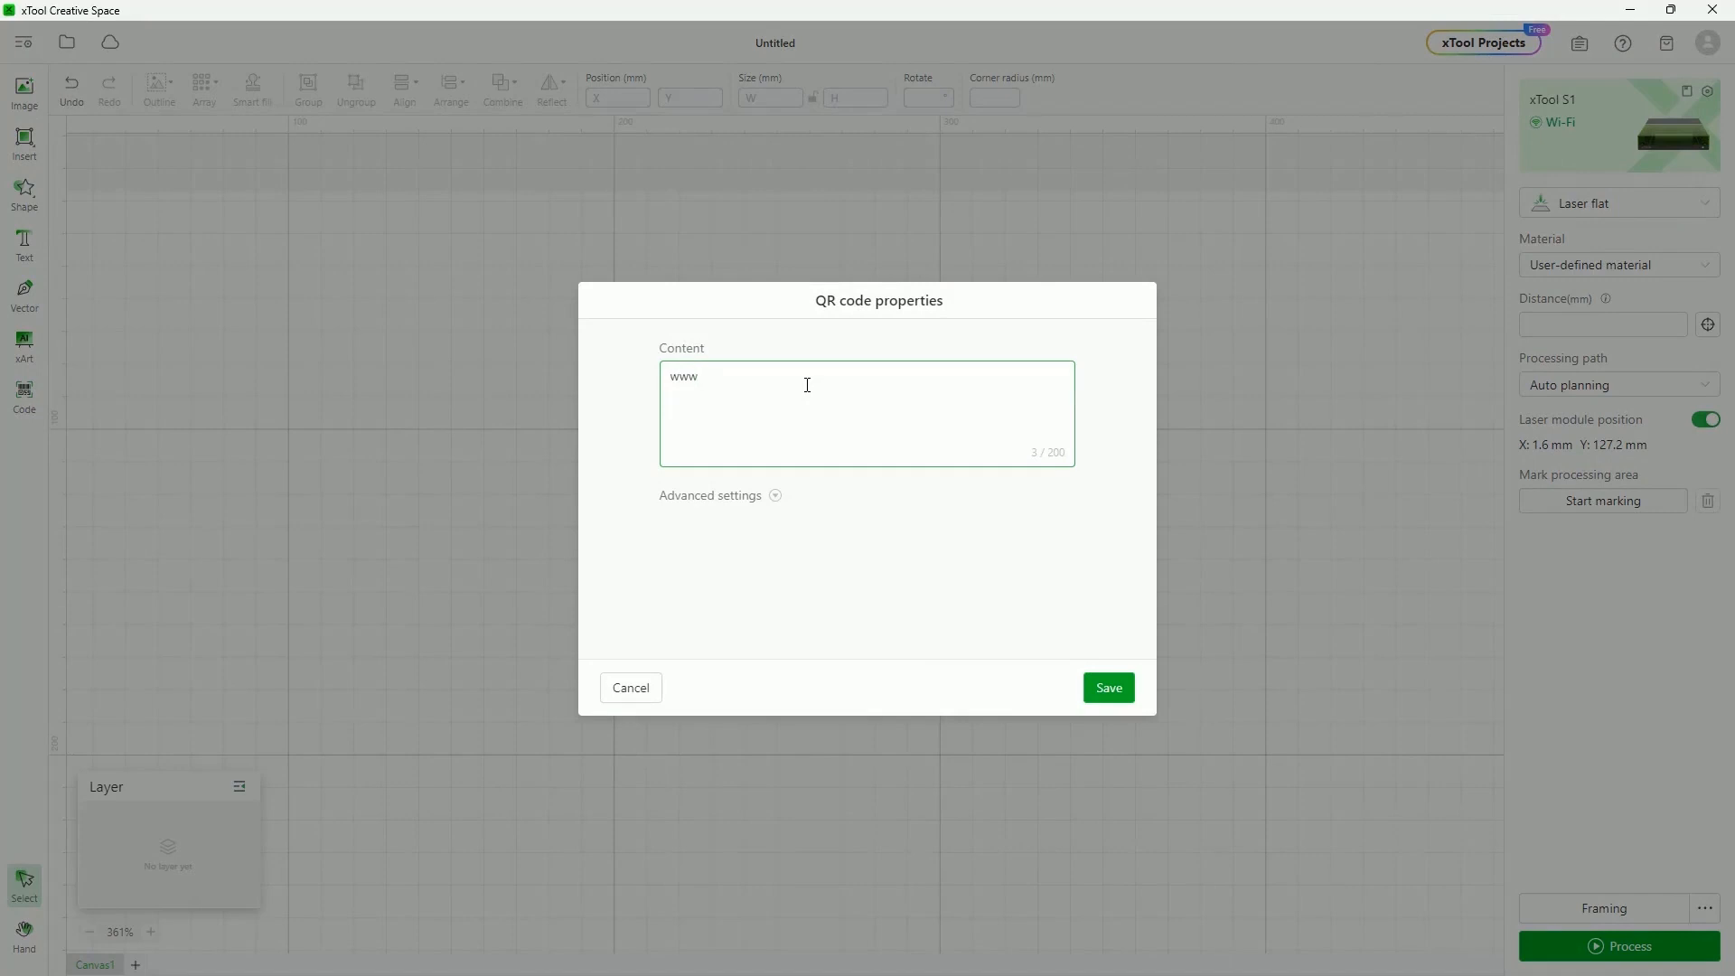
type(".busterbeagle")
left_click(1112, 694)
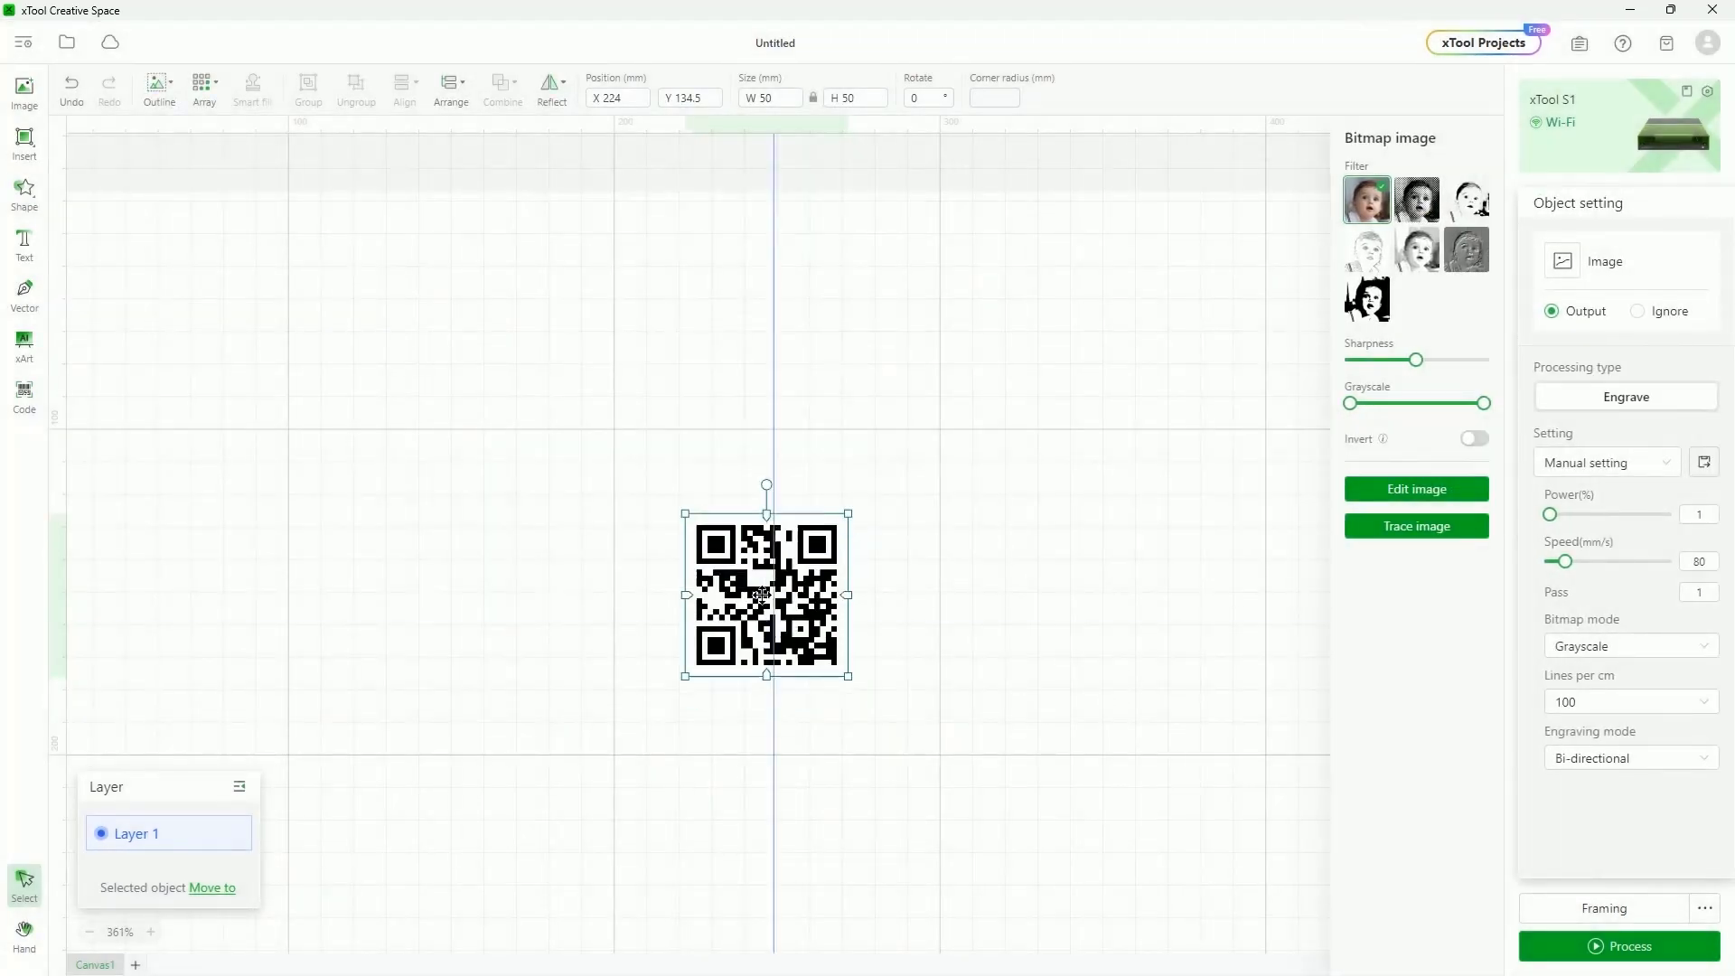
left_click_drag(761, 593, 649, 465)
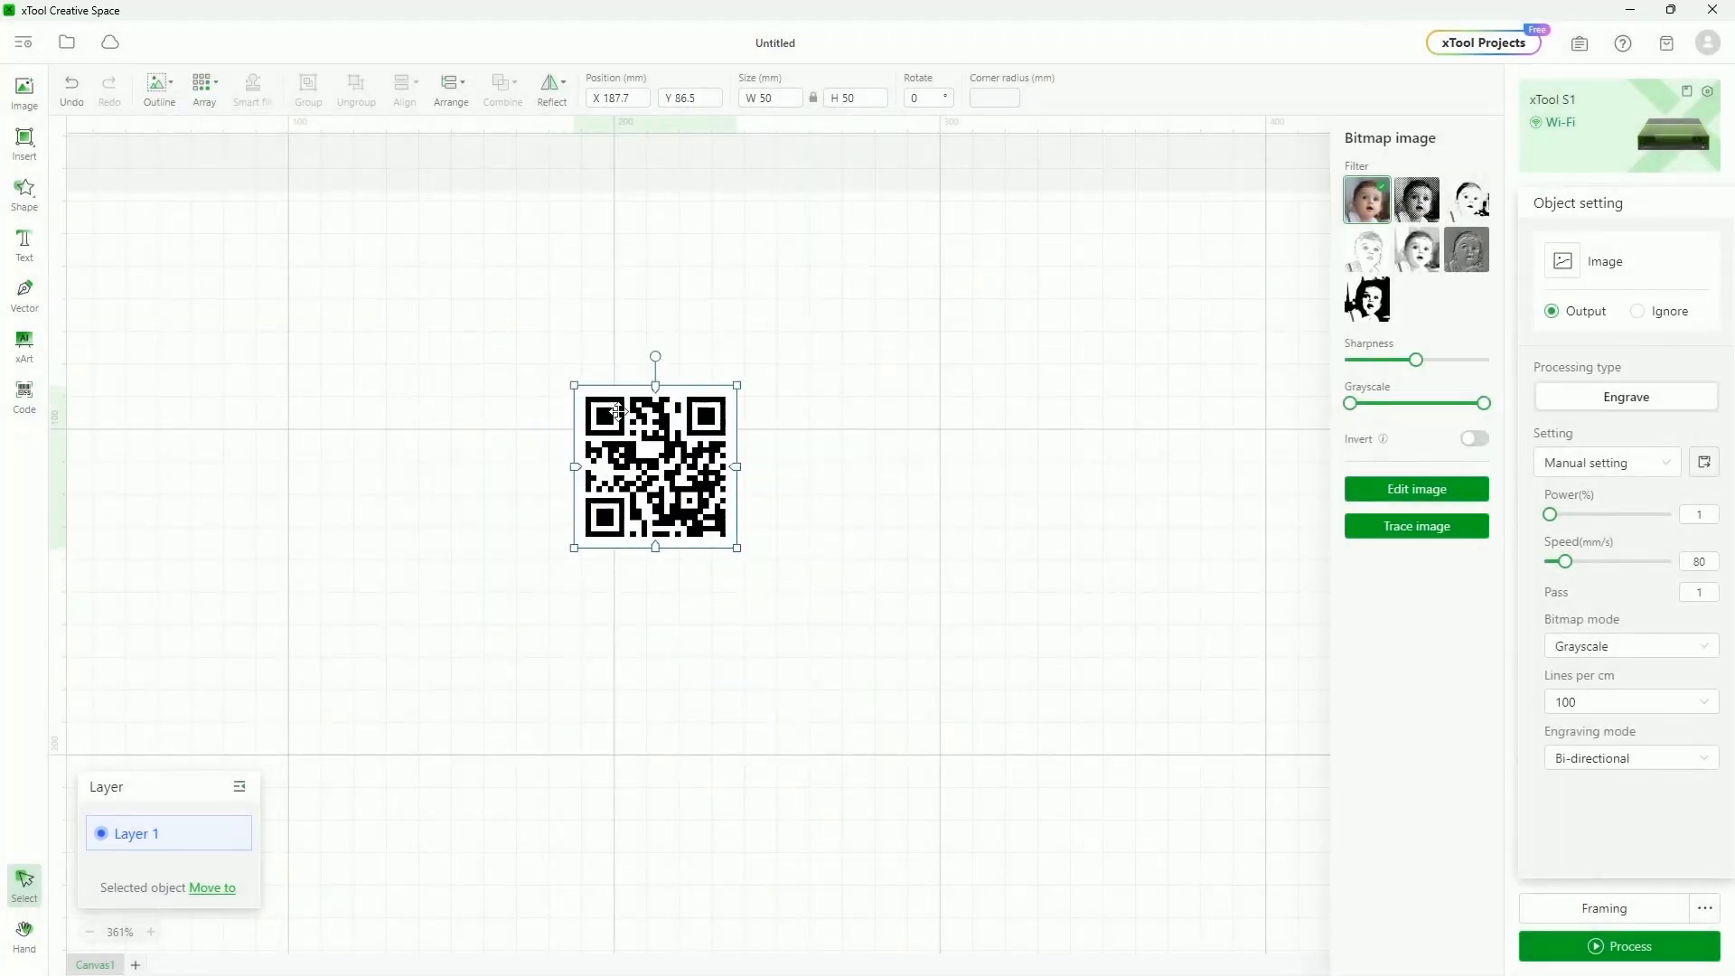
left_click(23, 395)
left_click(100, 429)
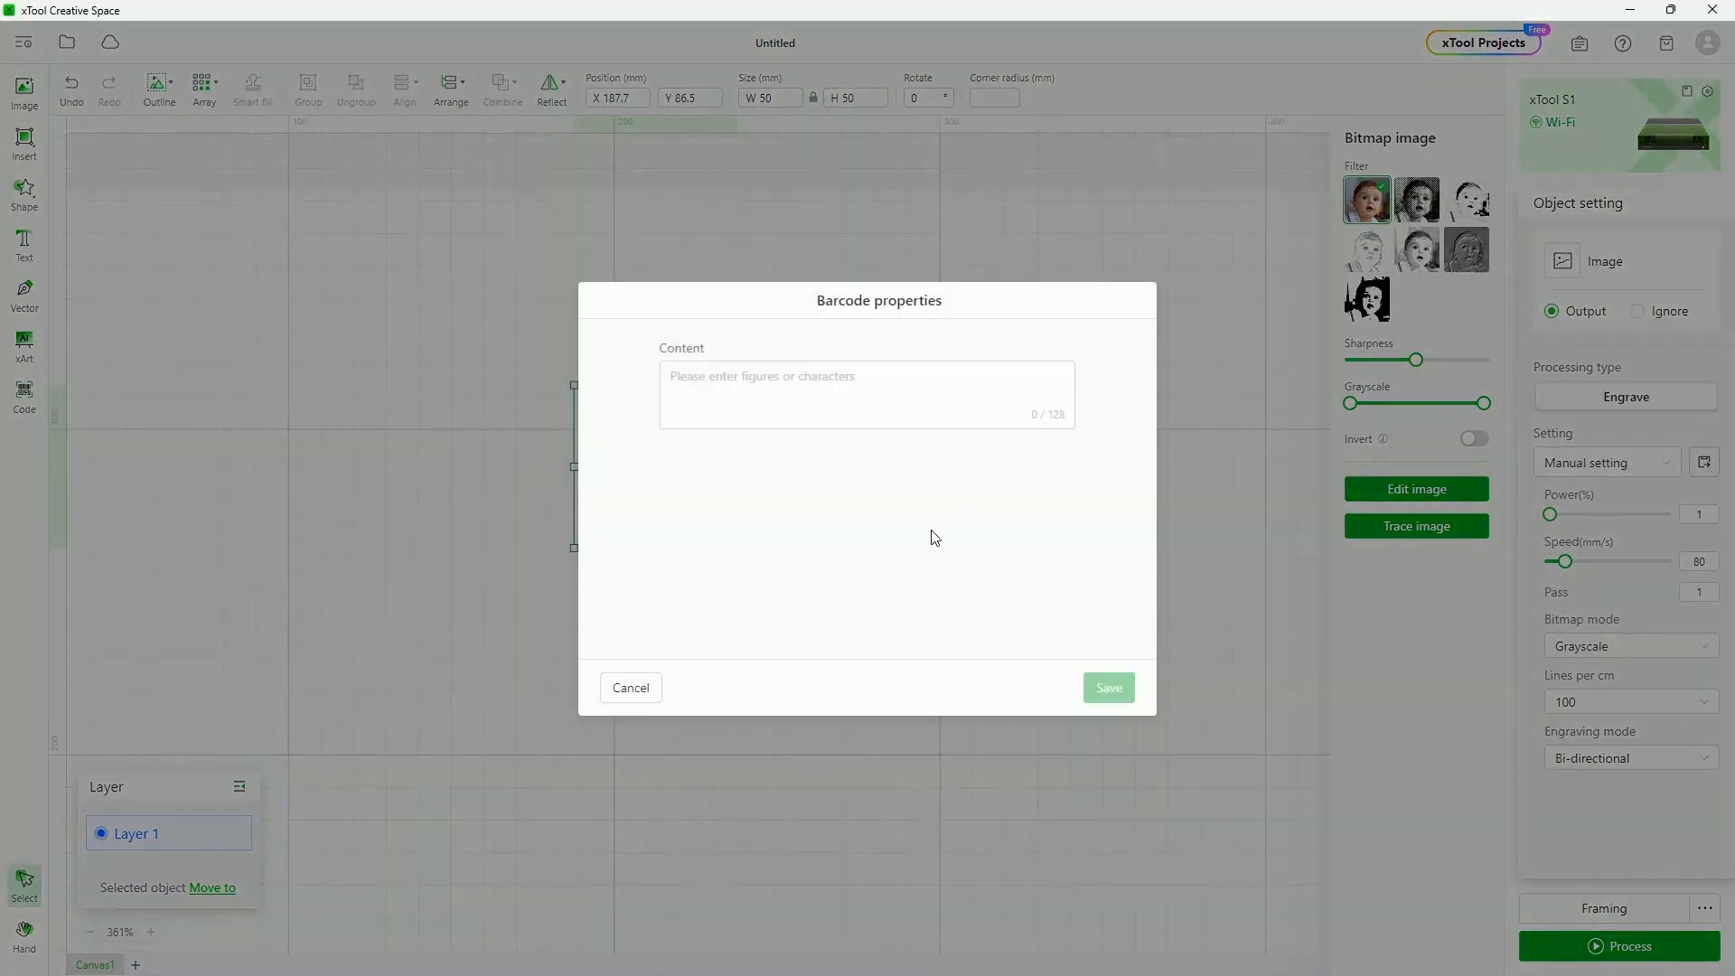
left_click(830, 415)
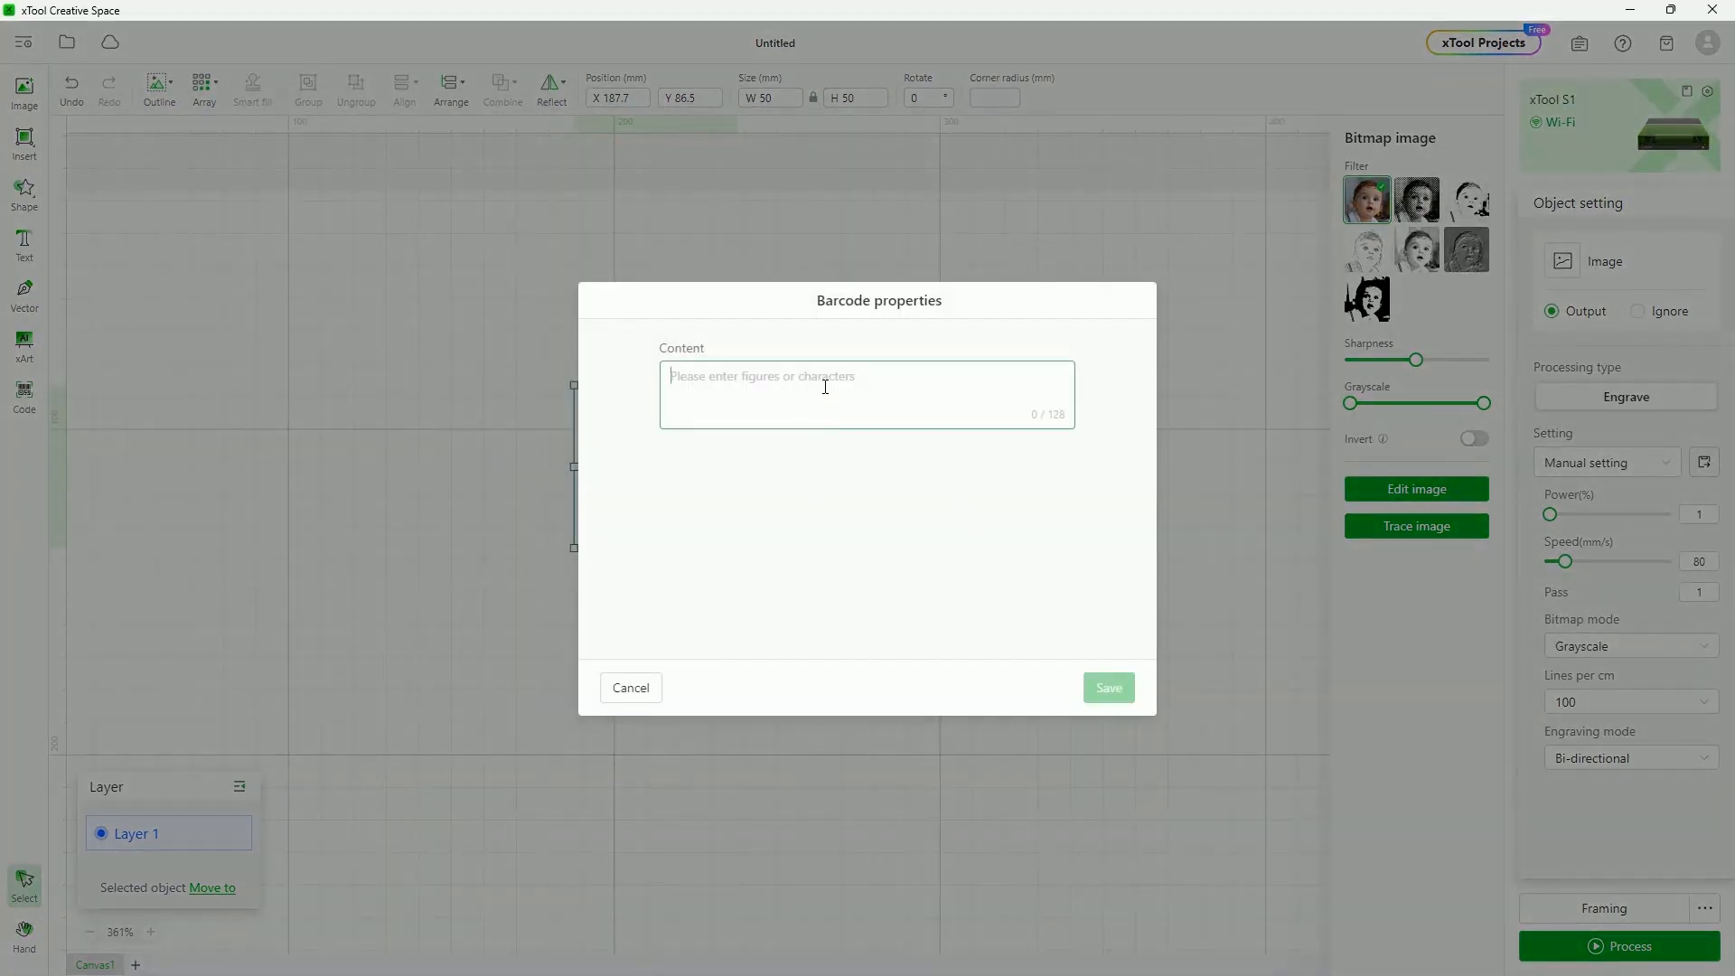
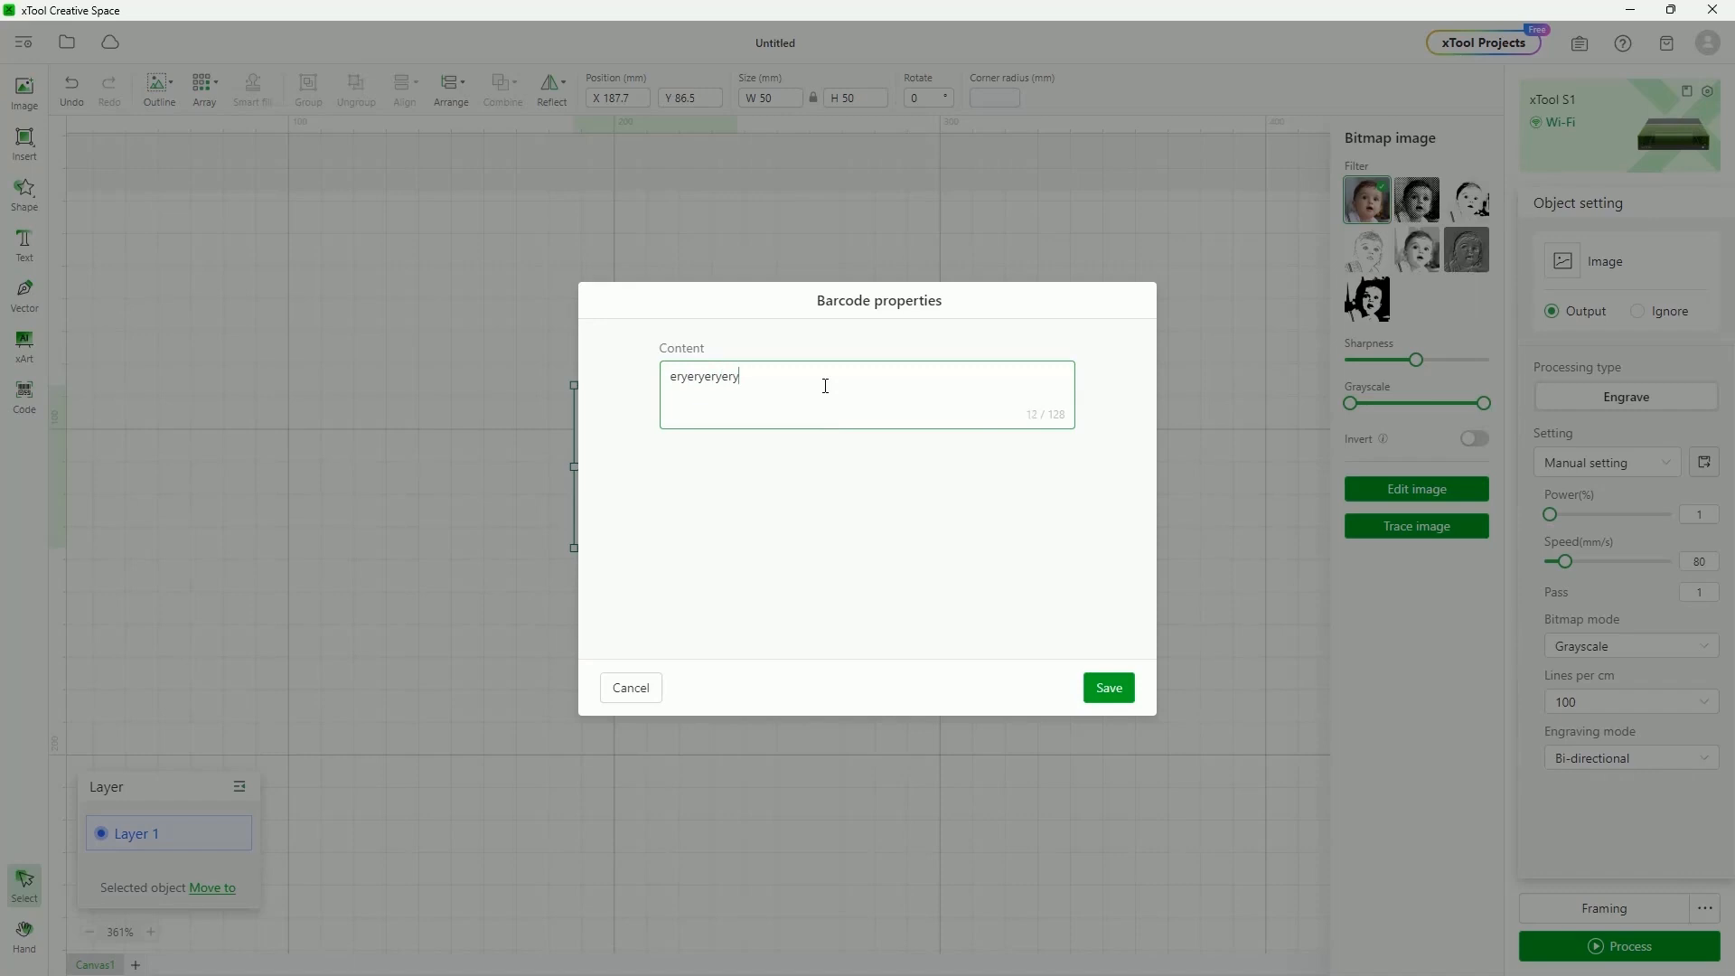
key("Return")
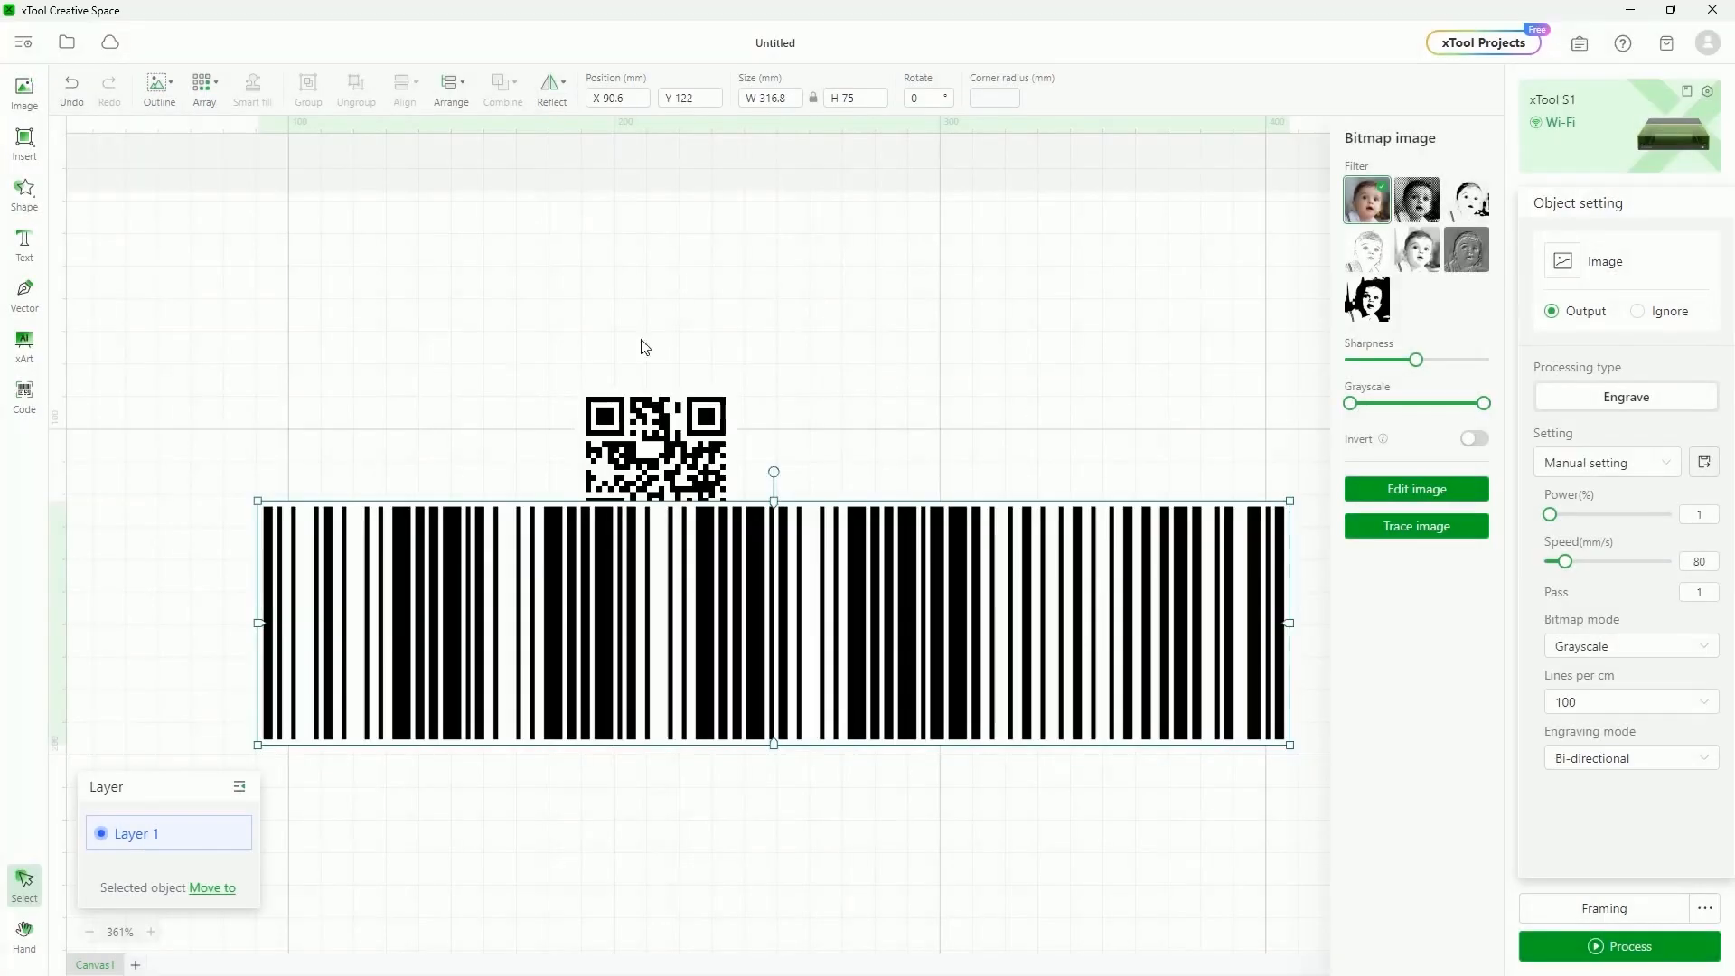
left_click_drag(886, 656, 817, 312)
scroll(761, 520, "up", 2)
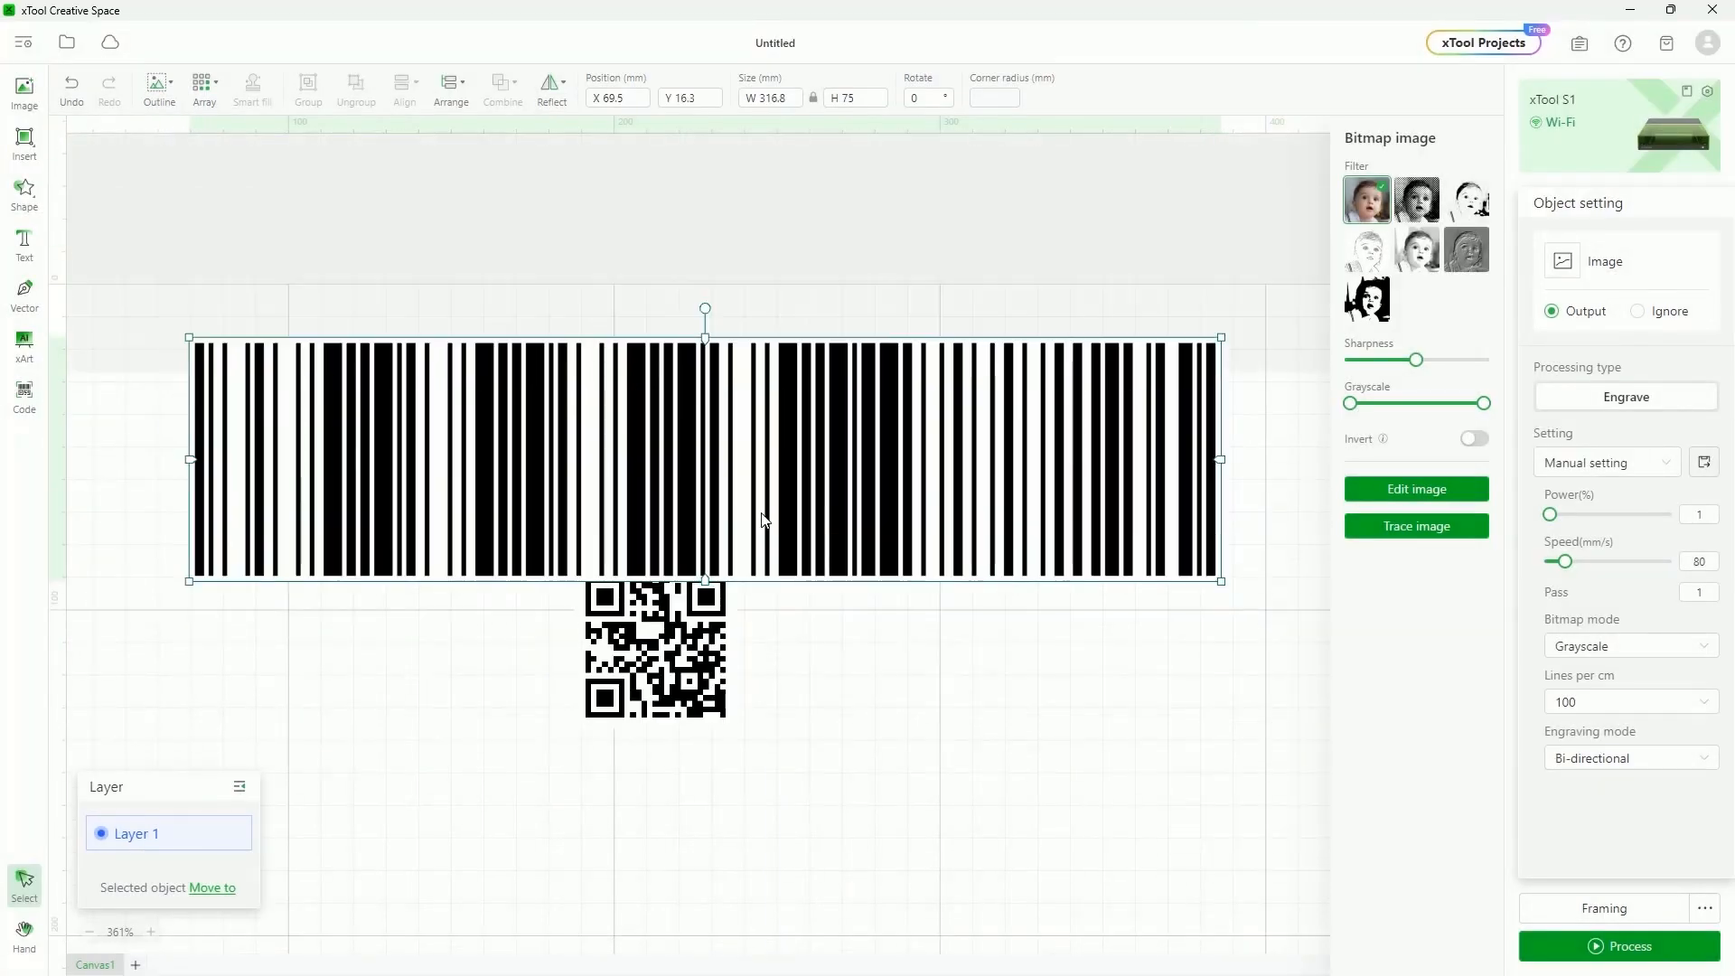
left_click_drag(676, 648, 700, 748)
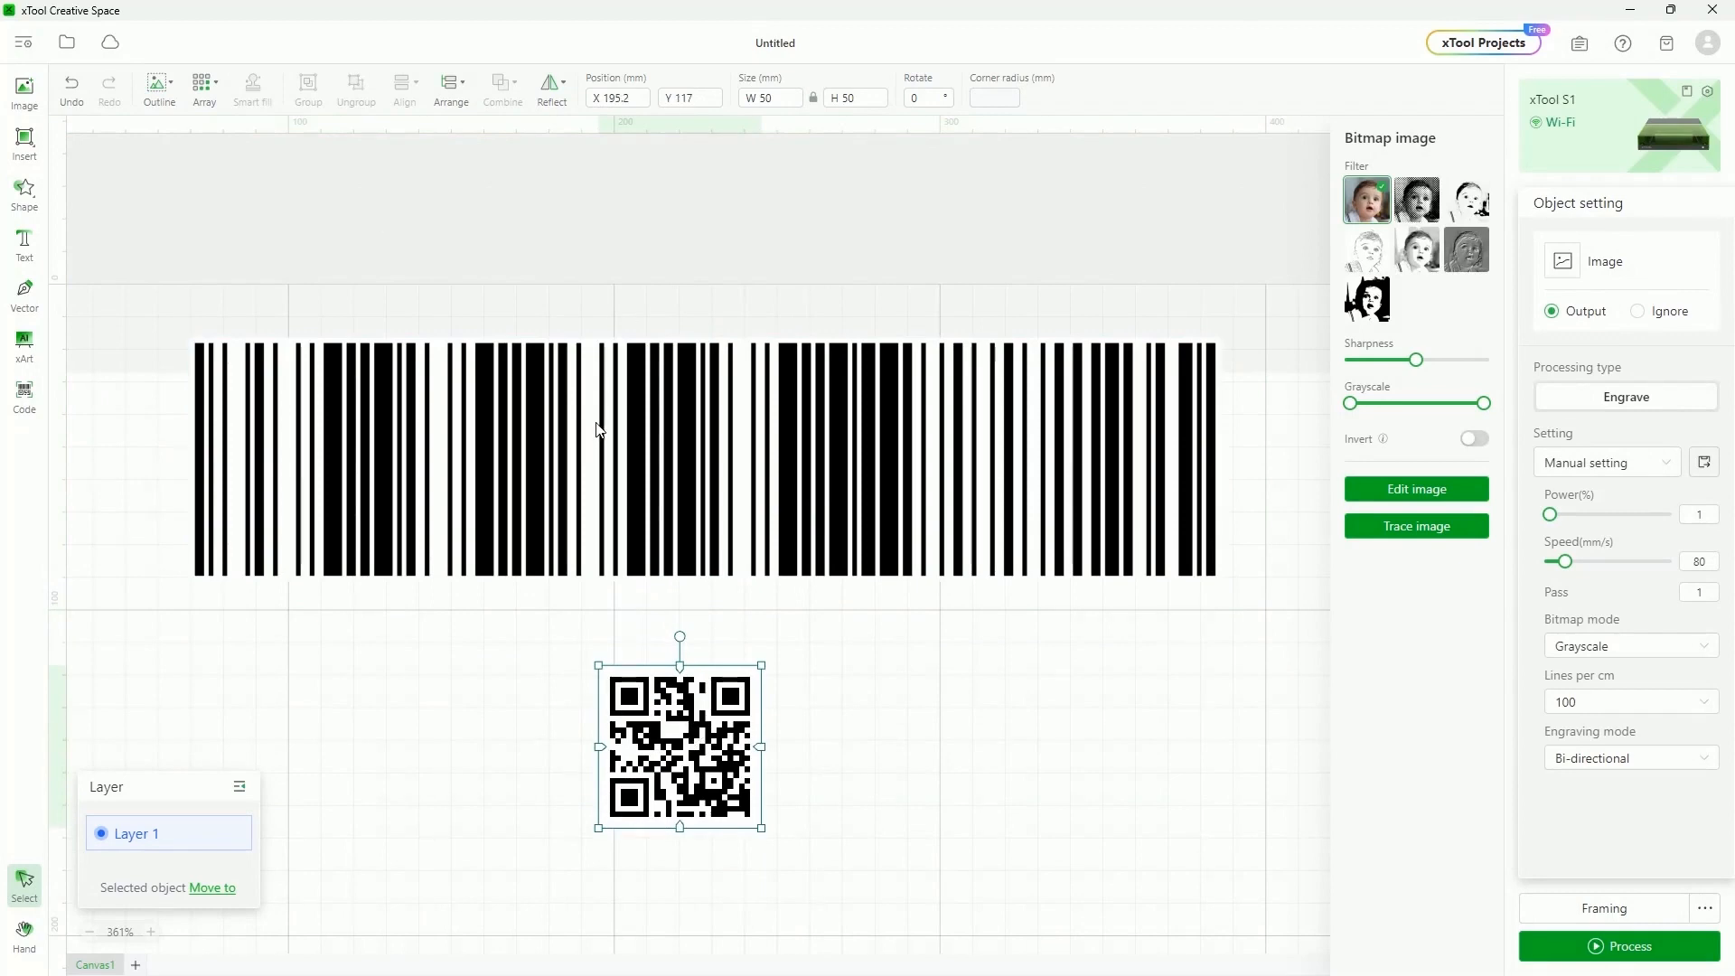
left_click(639, 423)
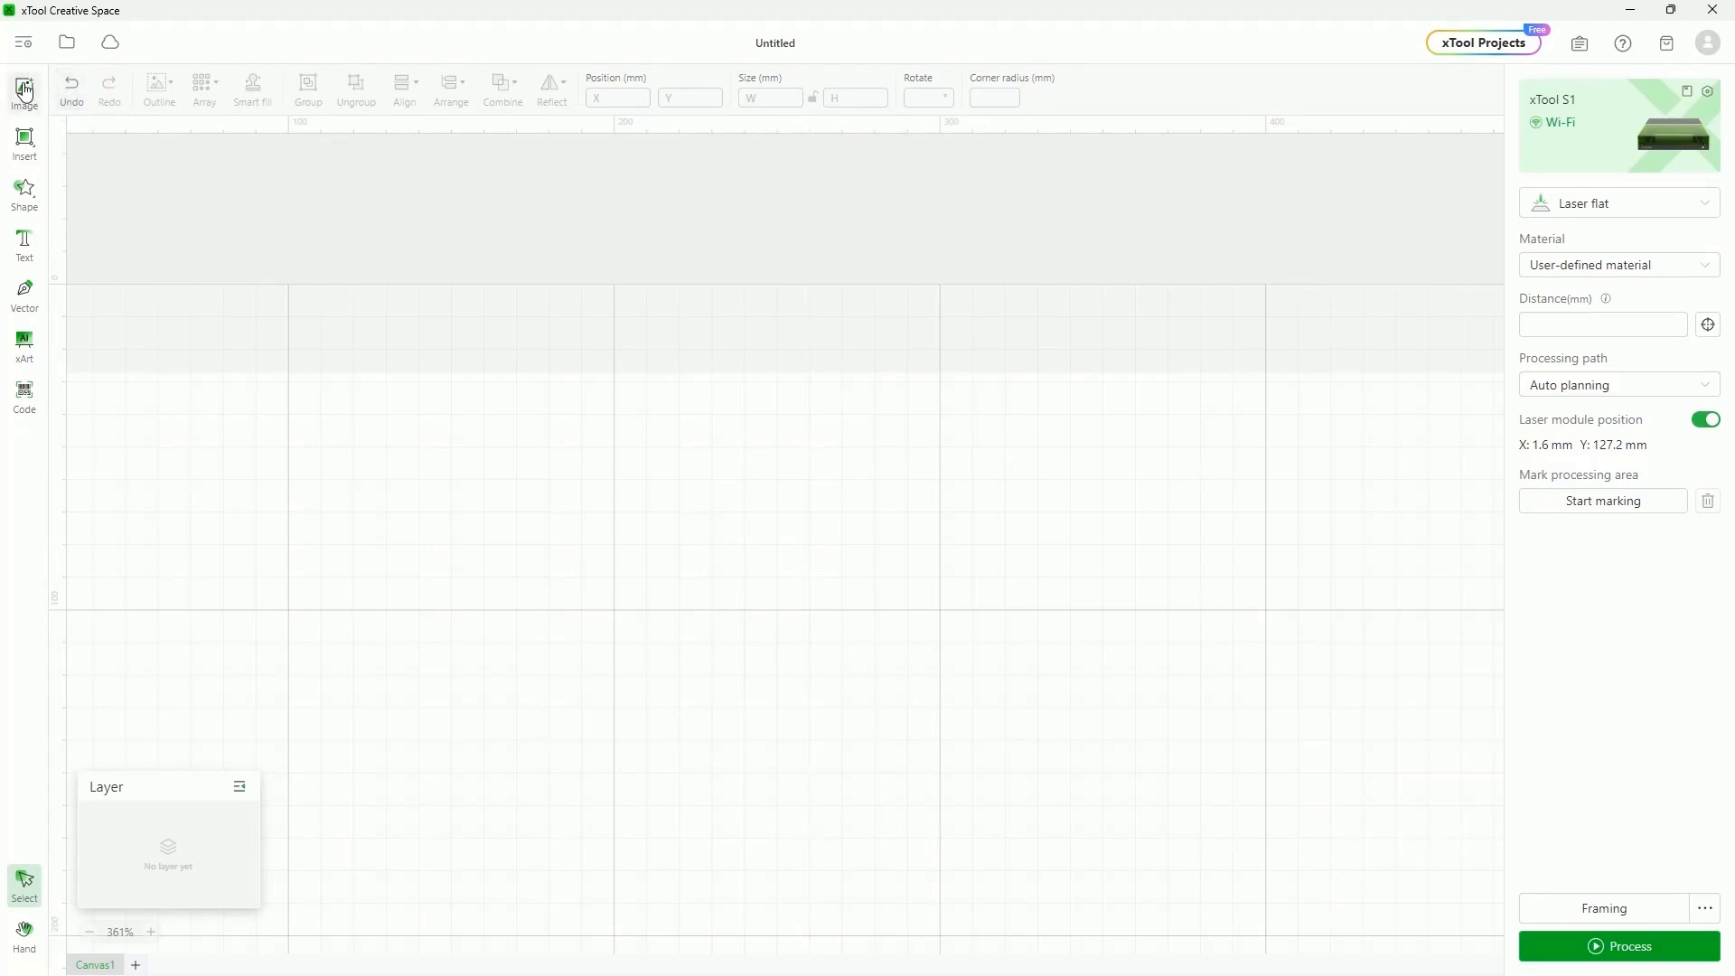
Place two triangles on the canvas, one moved to the right and the other nudged lower
left_click(27, 191)
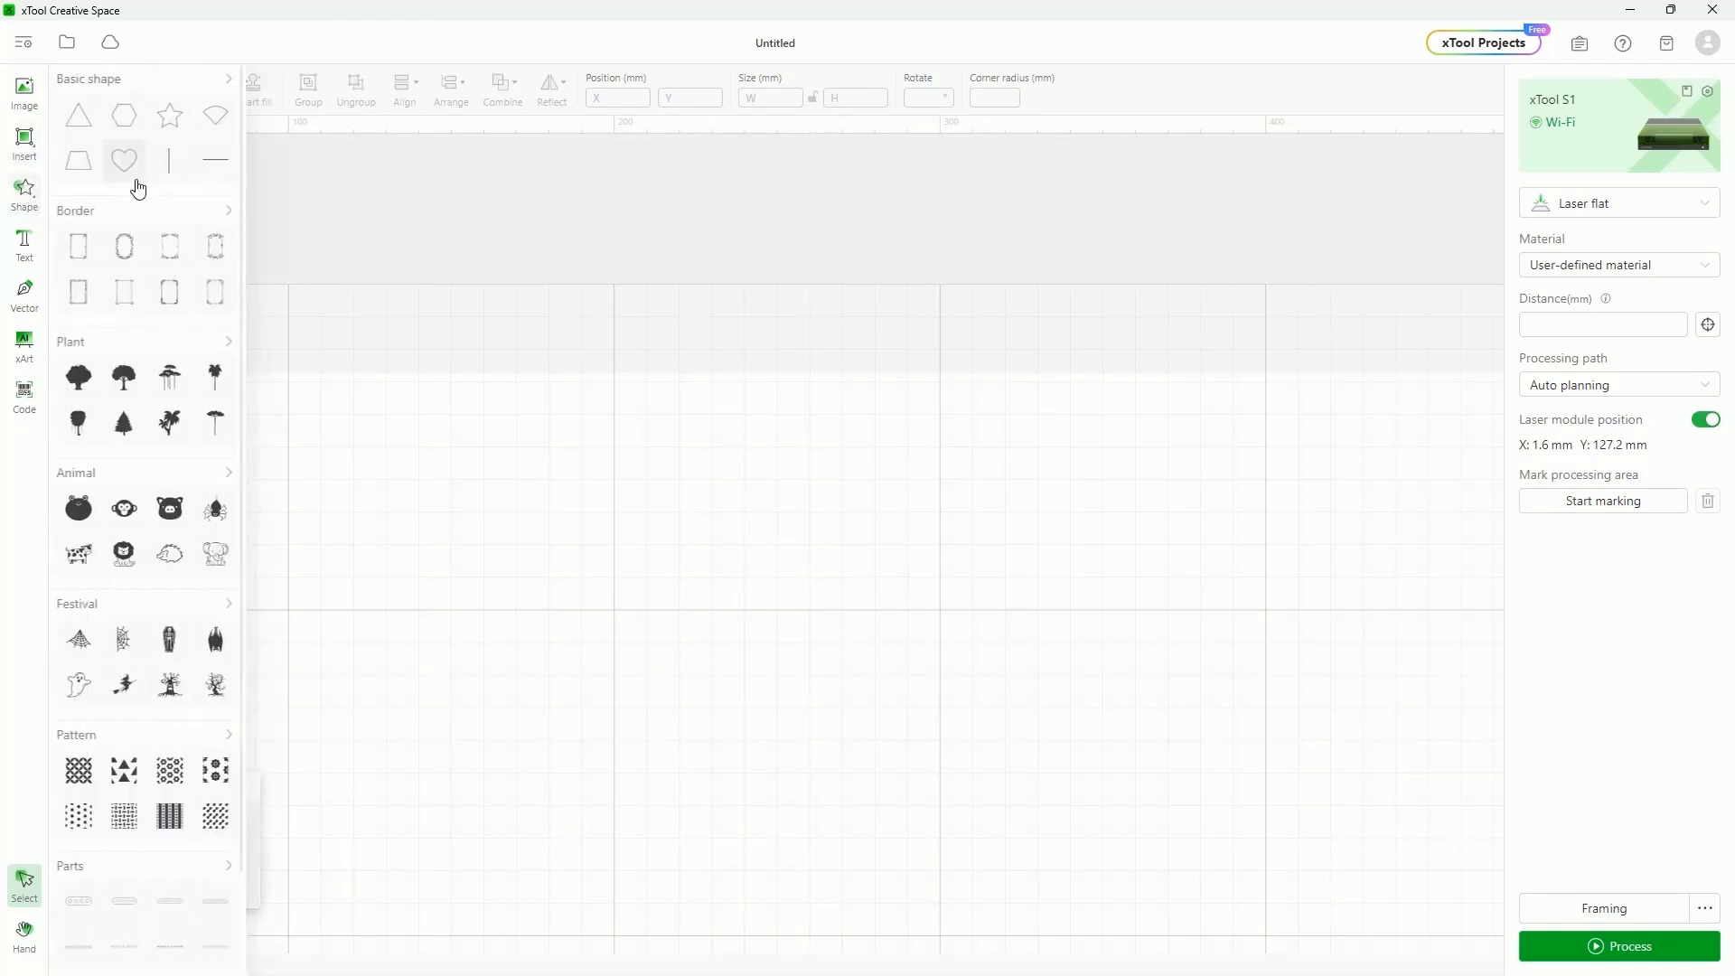
left_click(82, 116)
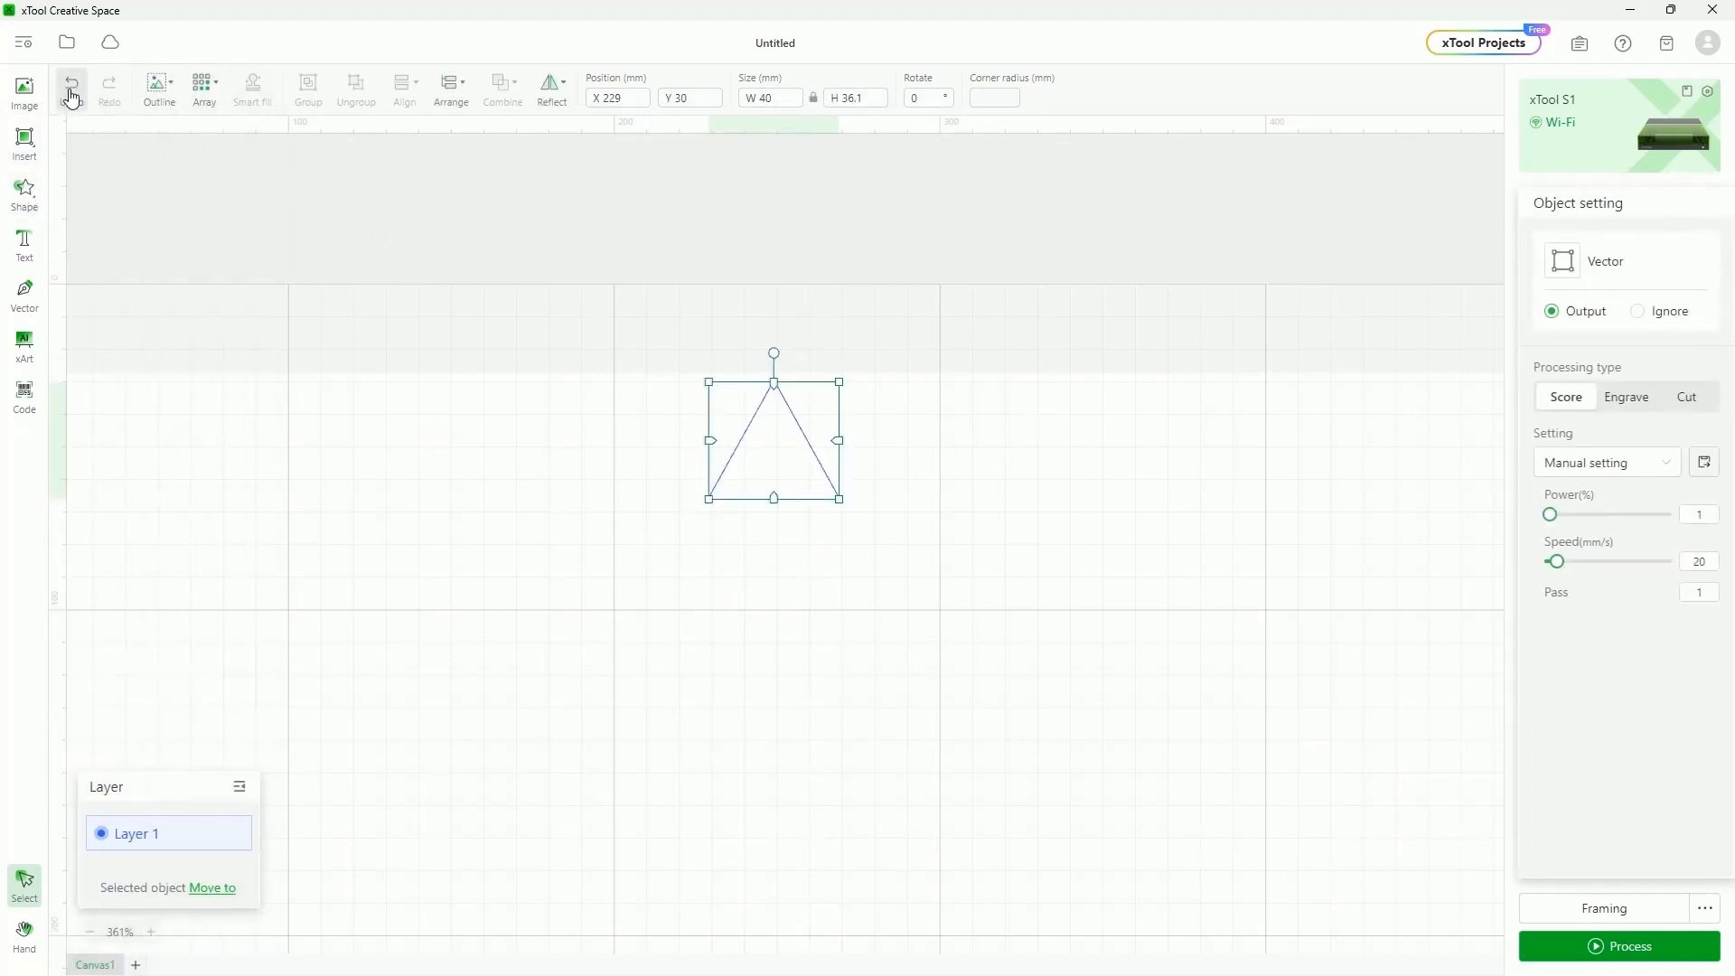
left_click_drag(796, 425, 1177, 480)
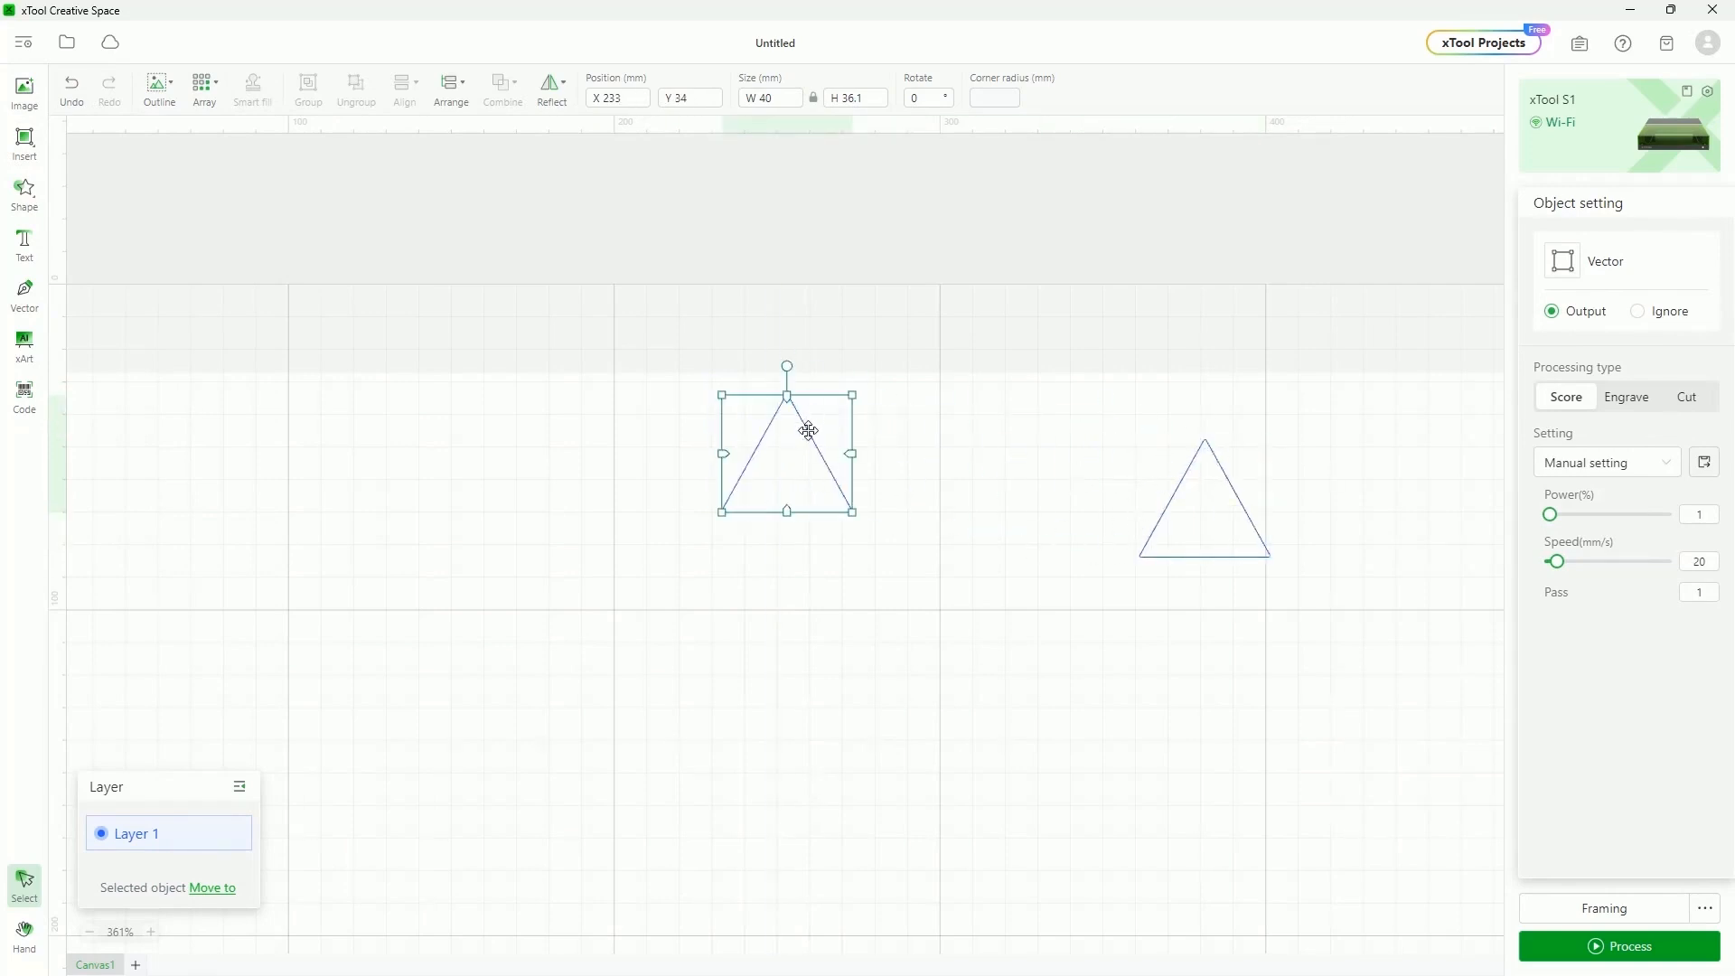
left_click_drag(799, 417, 810, 509)
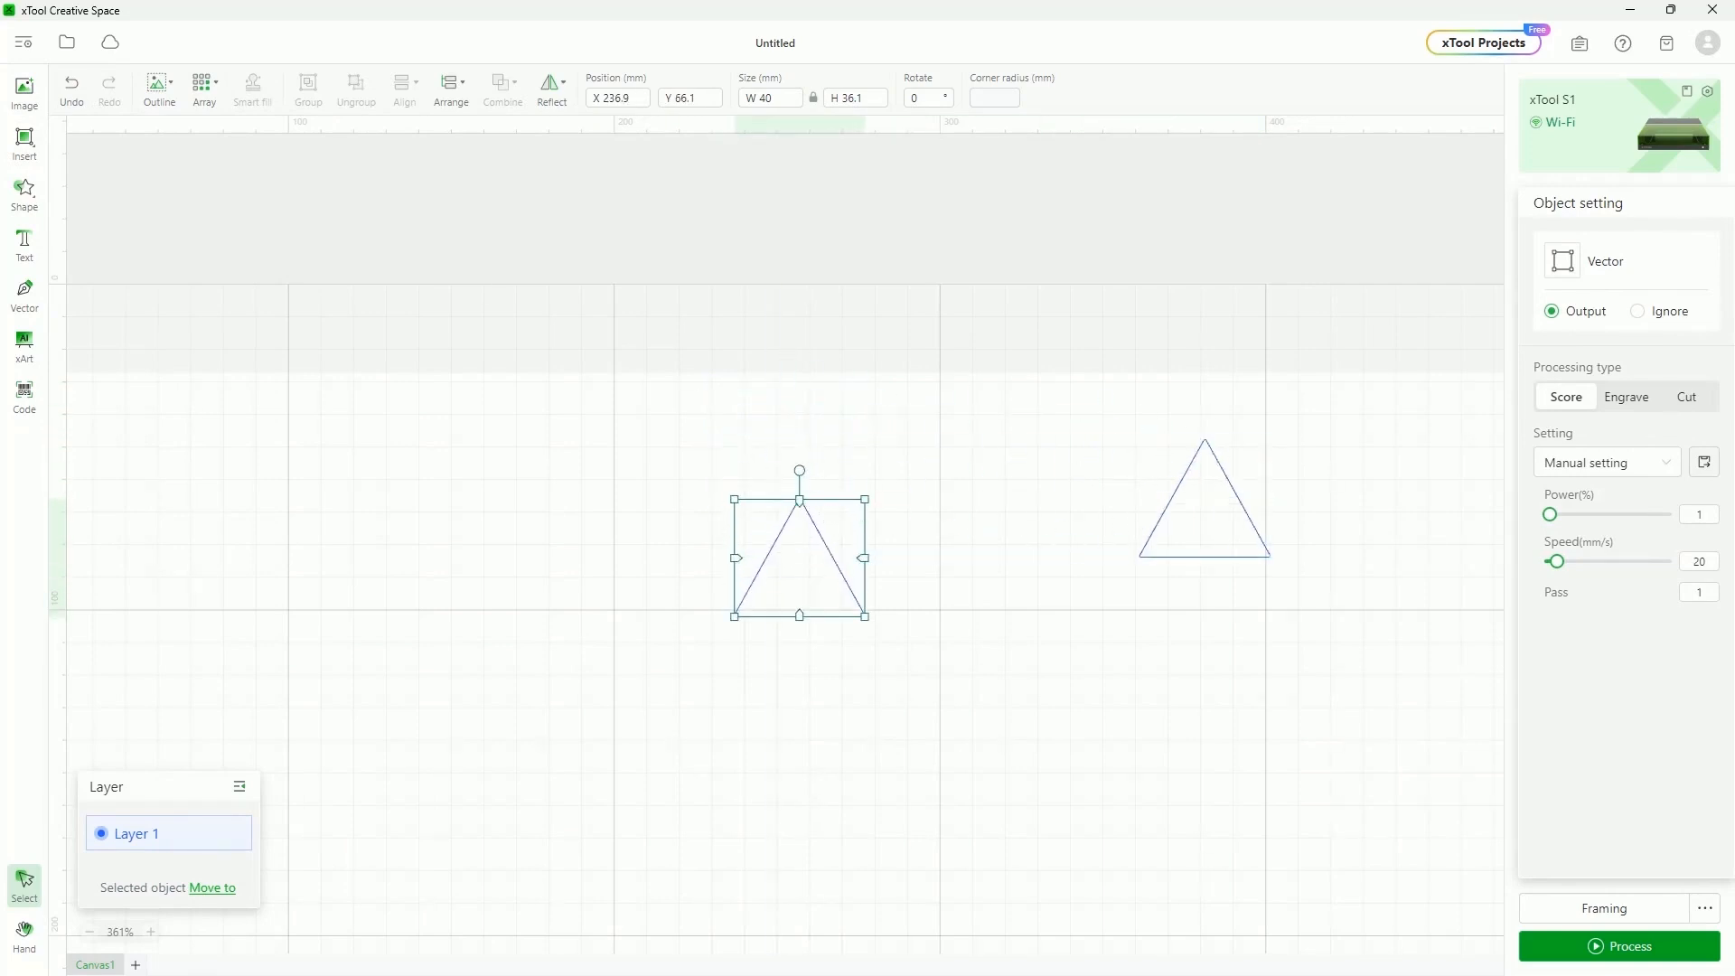
Surround the left triangle with a rounded outline offset 9.4 mm
left_click(72, 91)
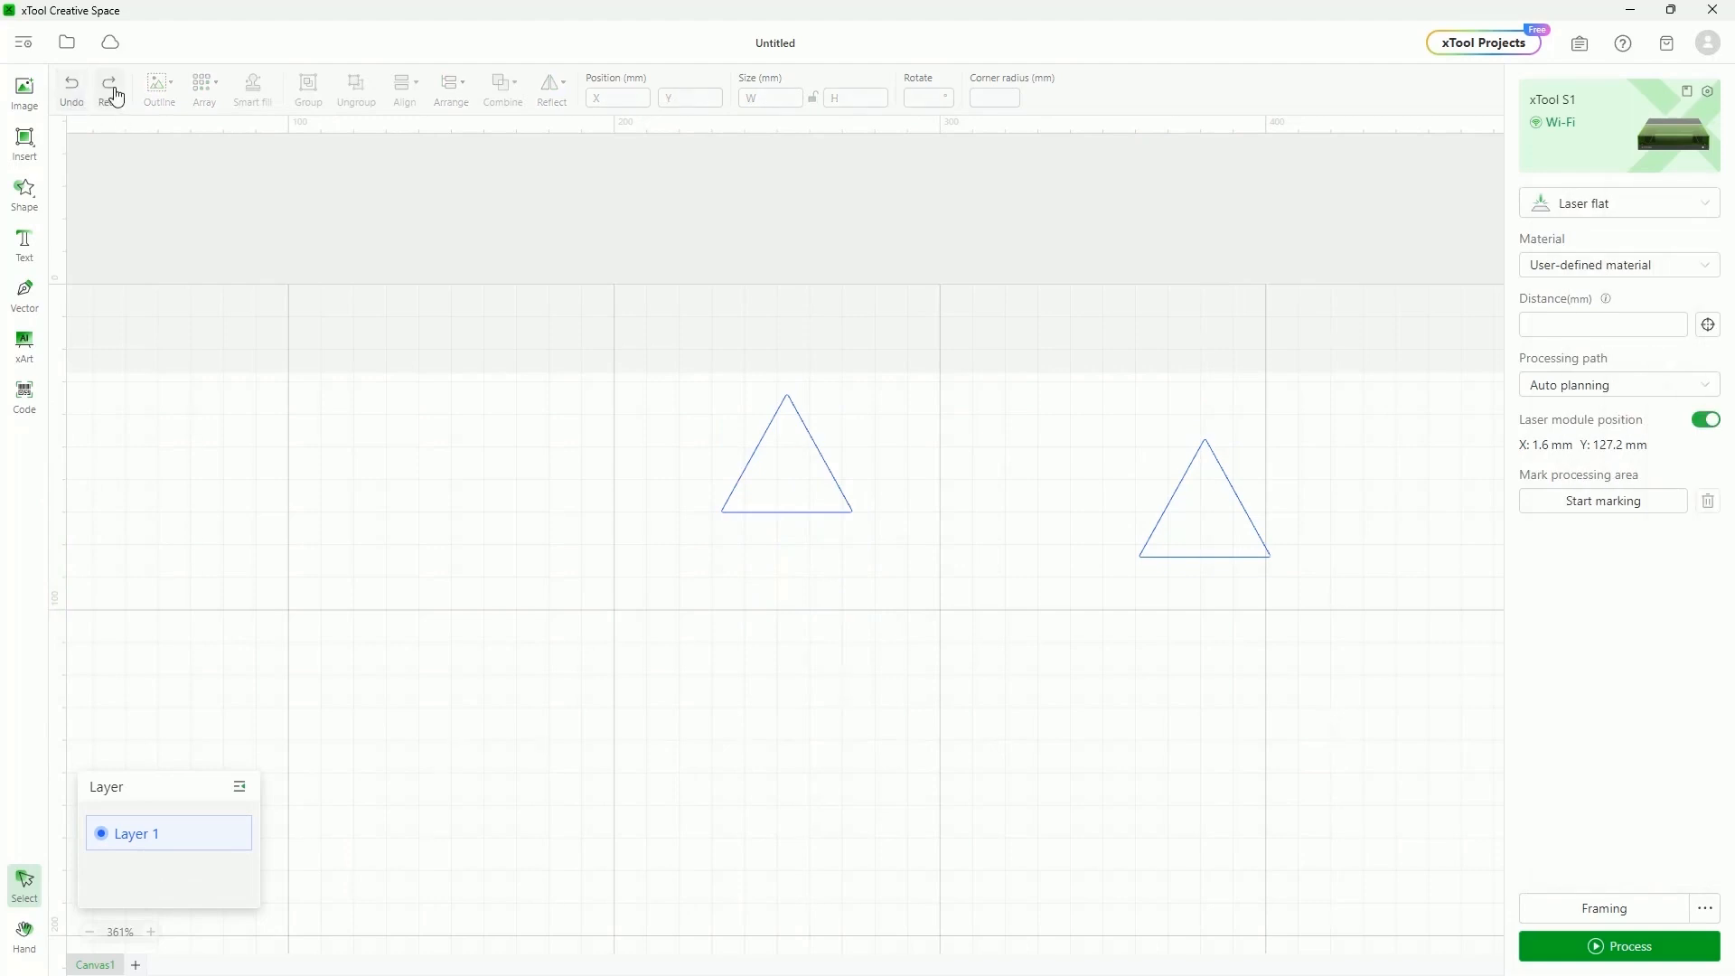
left_click(110, 90)
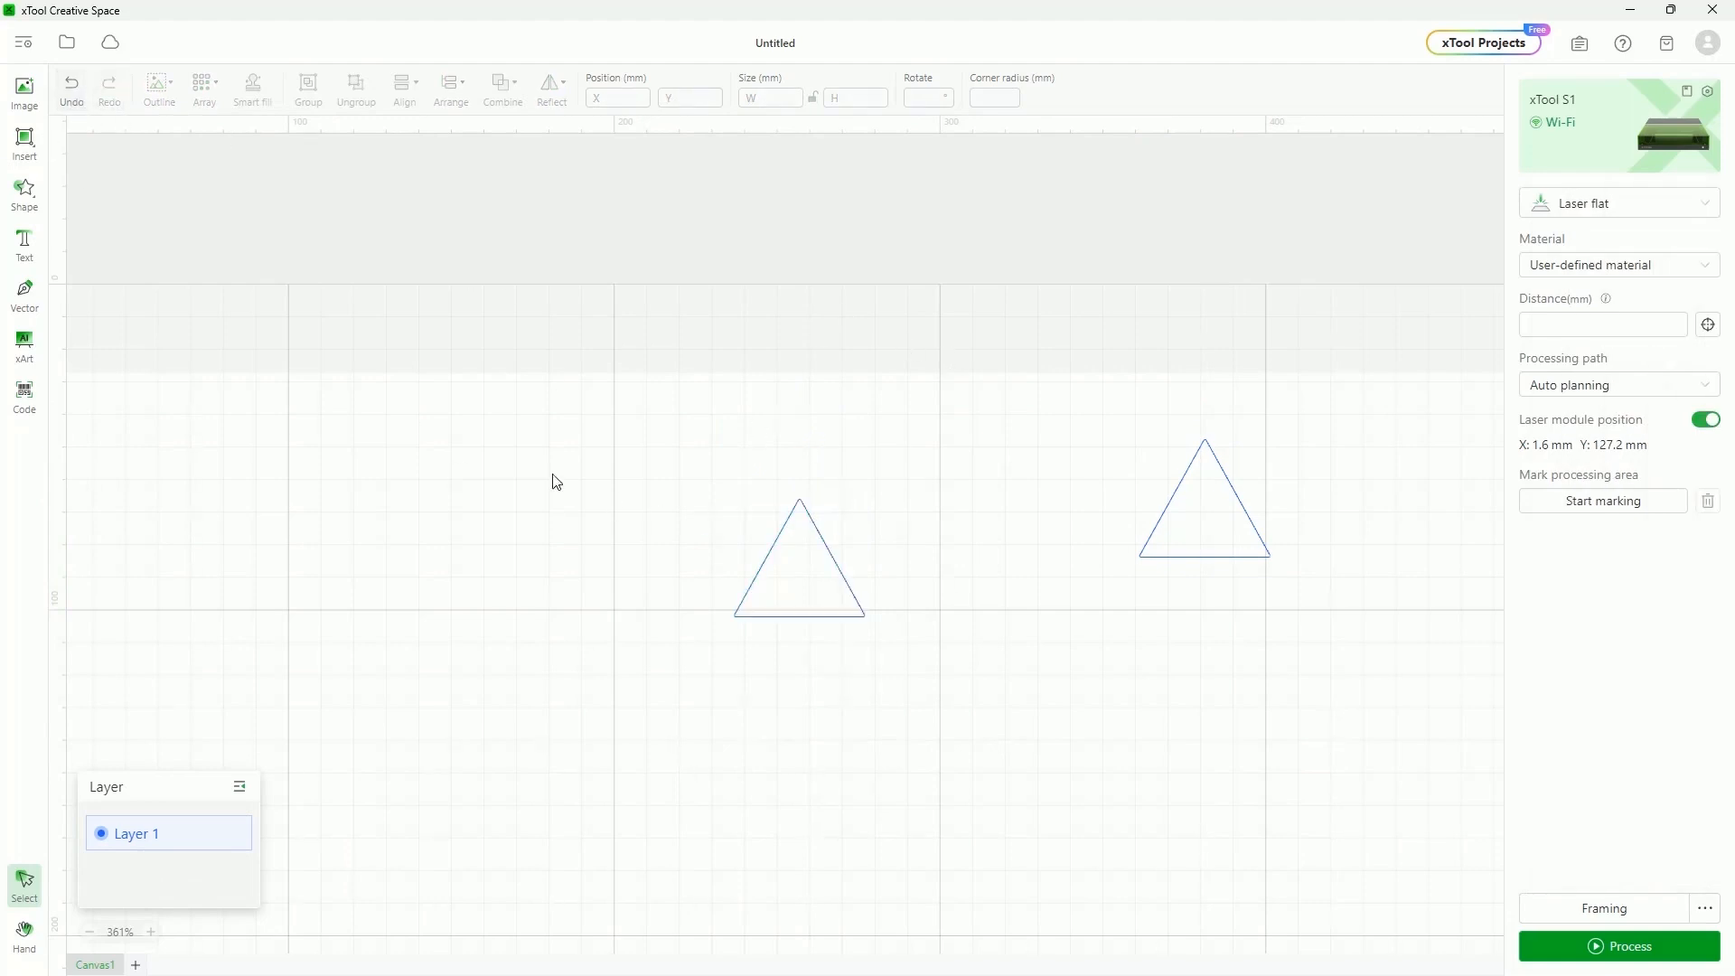
left_click(766, 552)
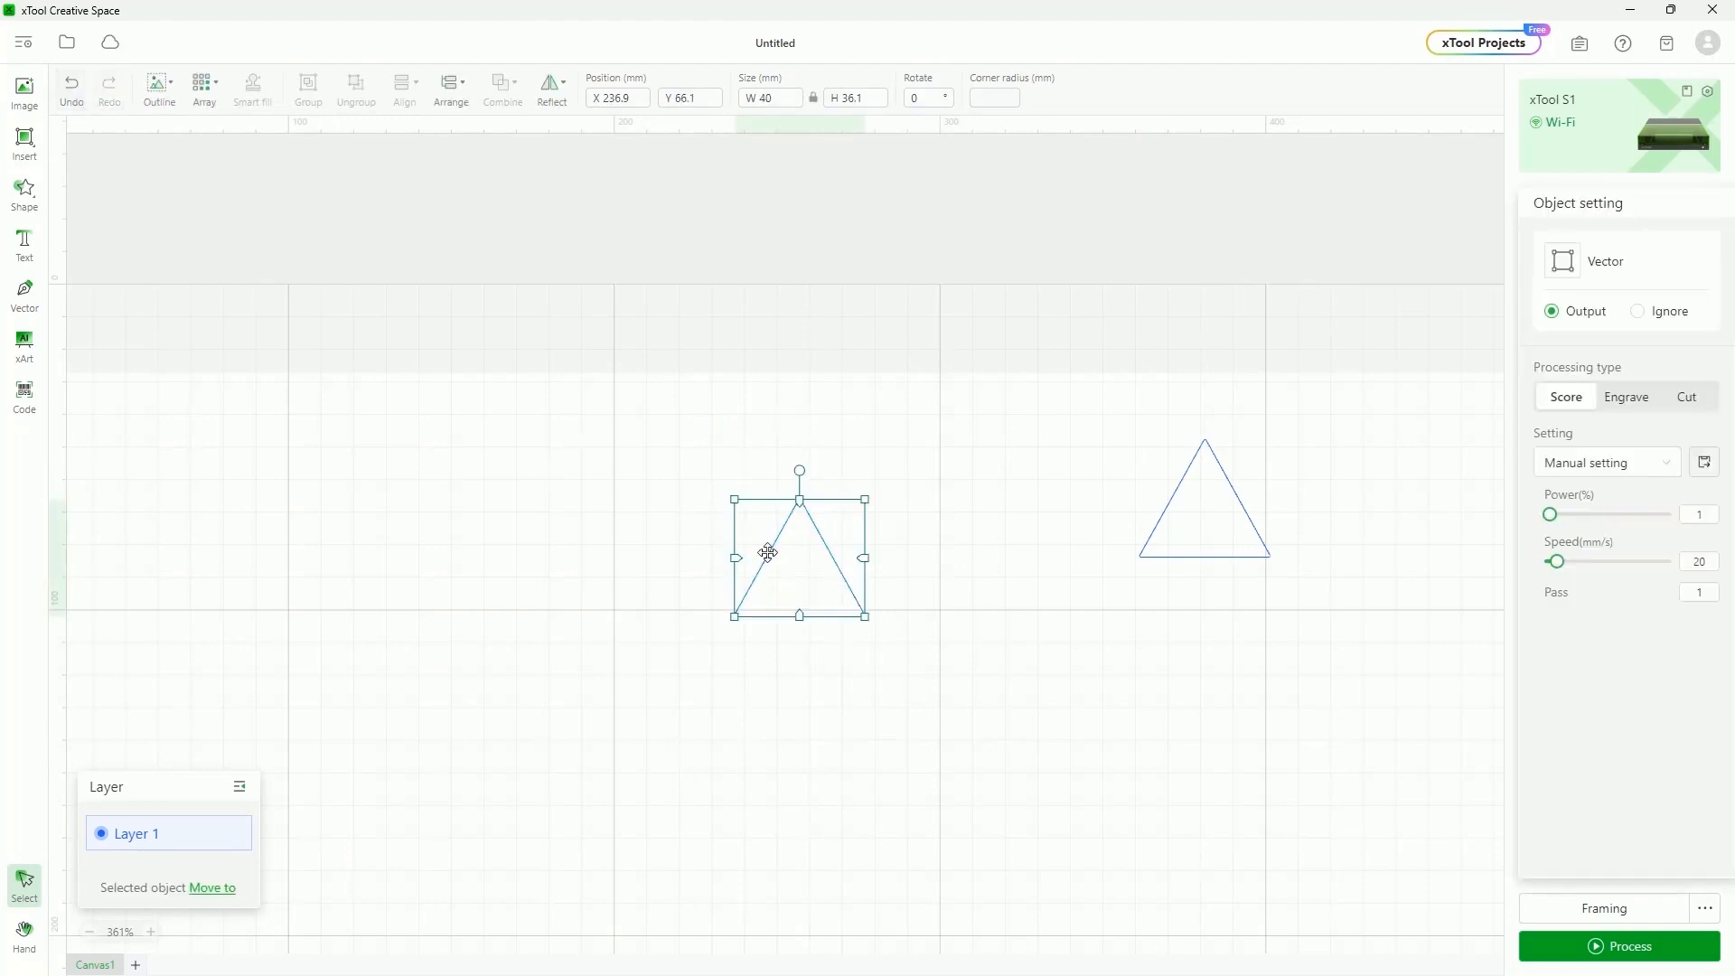
left_click(177, 90)
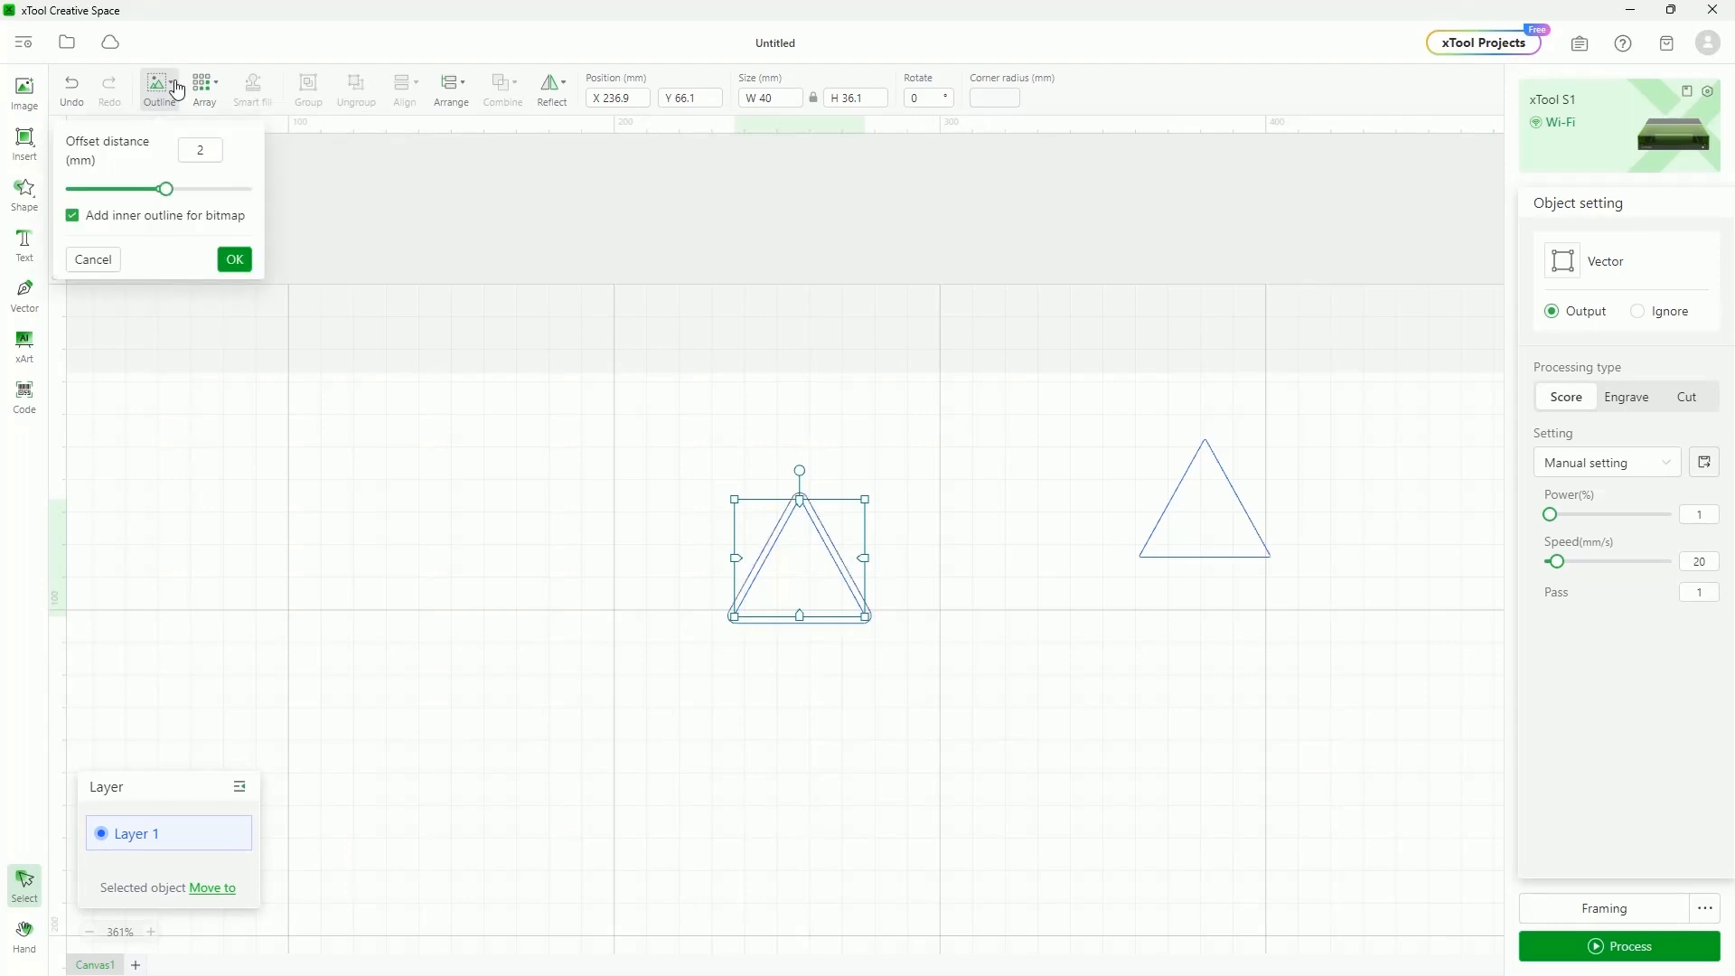
scroll(778, 615, "up", 1)
scroll(805, 642, "right", 1)
scroll(729, 654, "down", 3)
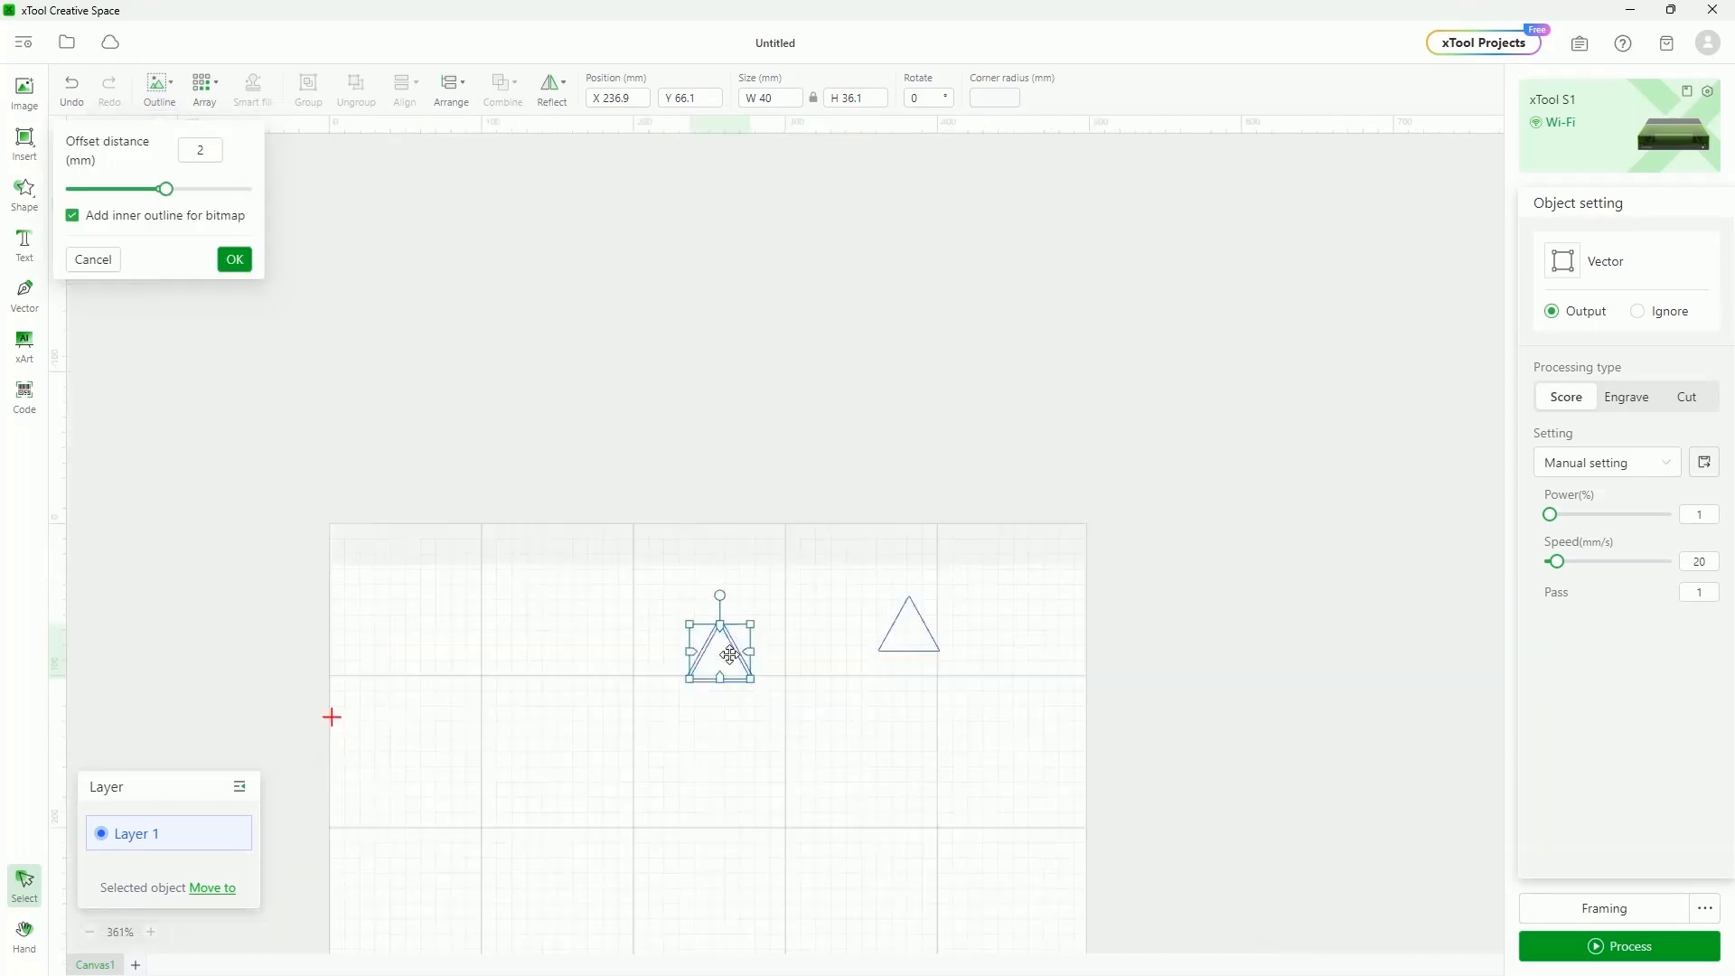
scroll(729, 654, "up", 5)
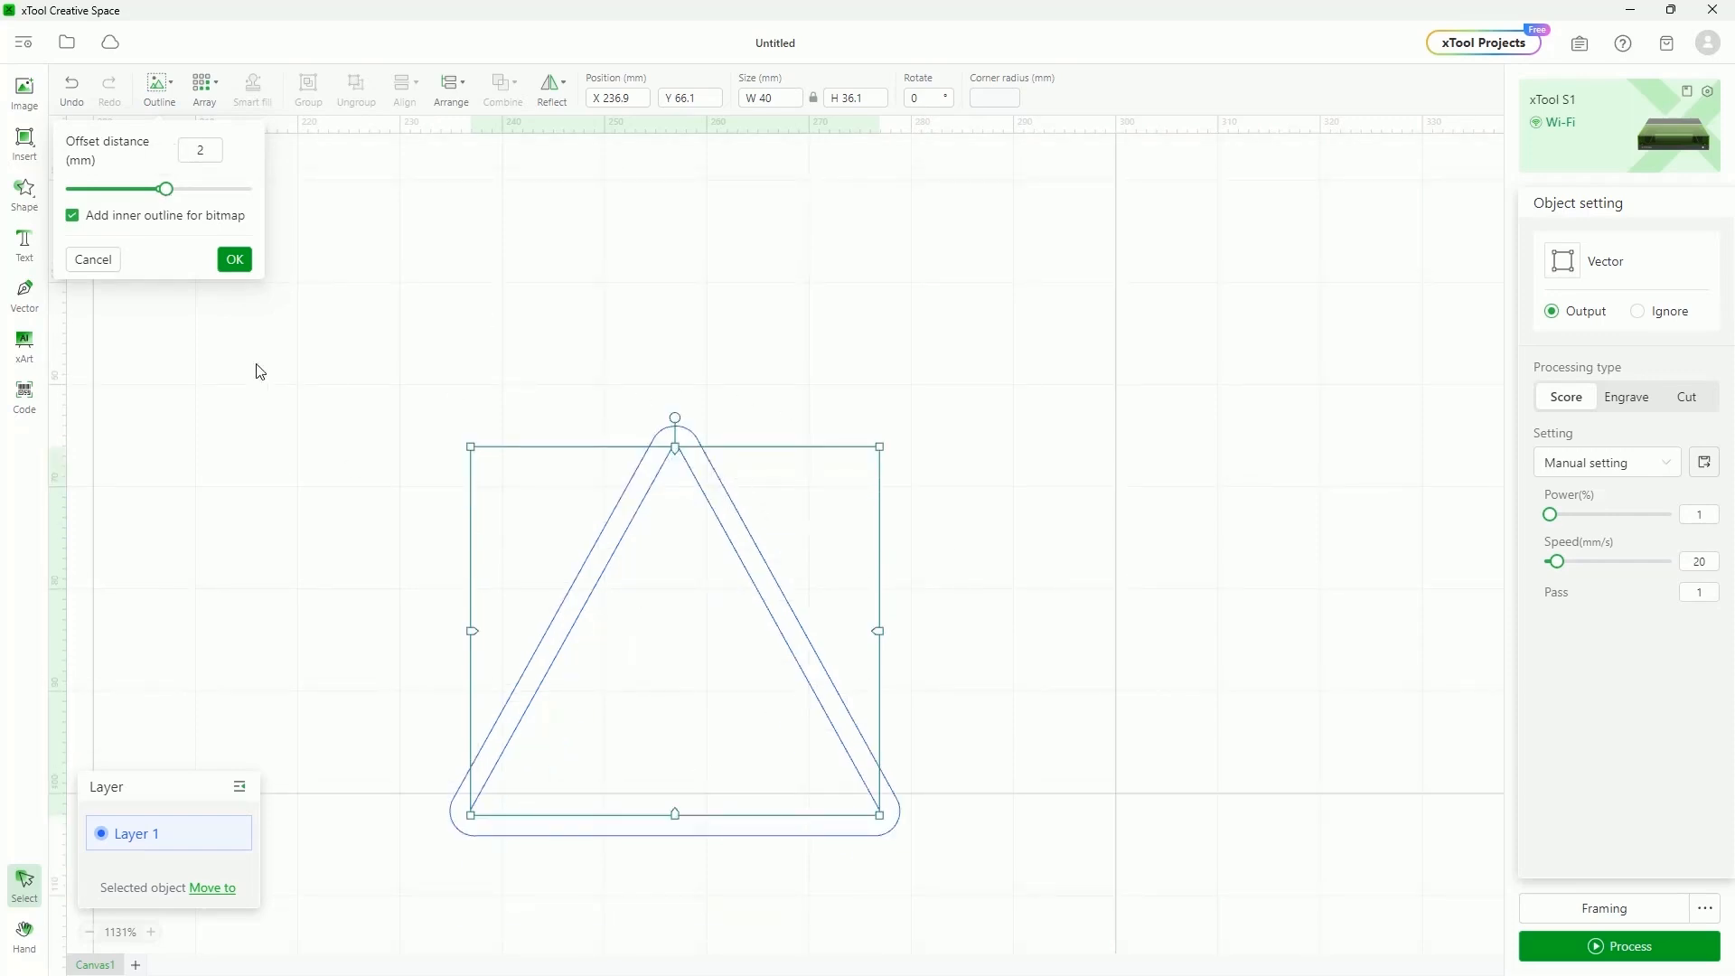
mouse_move(165, 189)
left_mouse_down()
mouse_move(128, 193)
mouse_move(193, 198)
left_mouse_up()
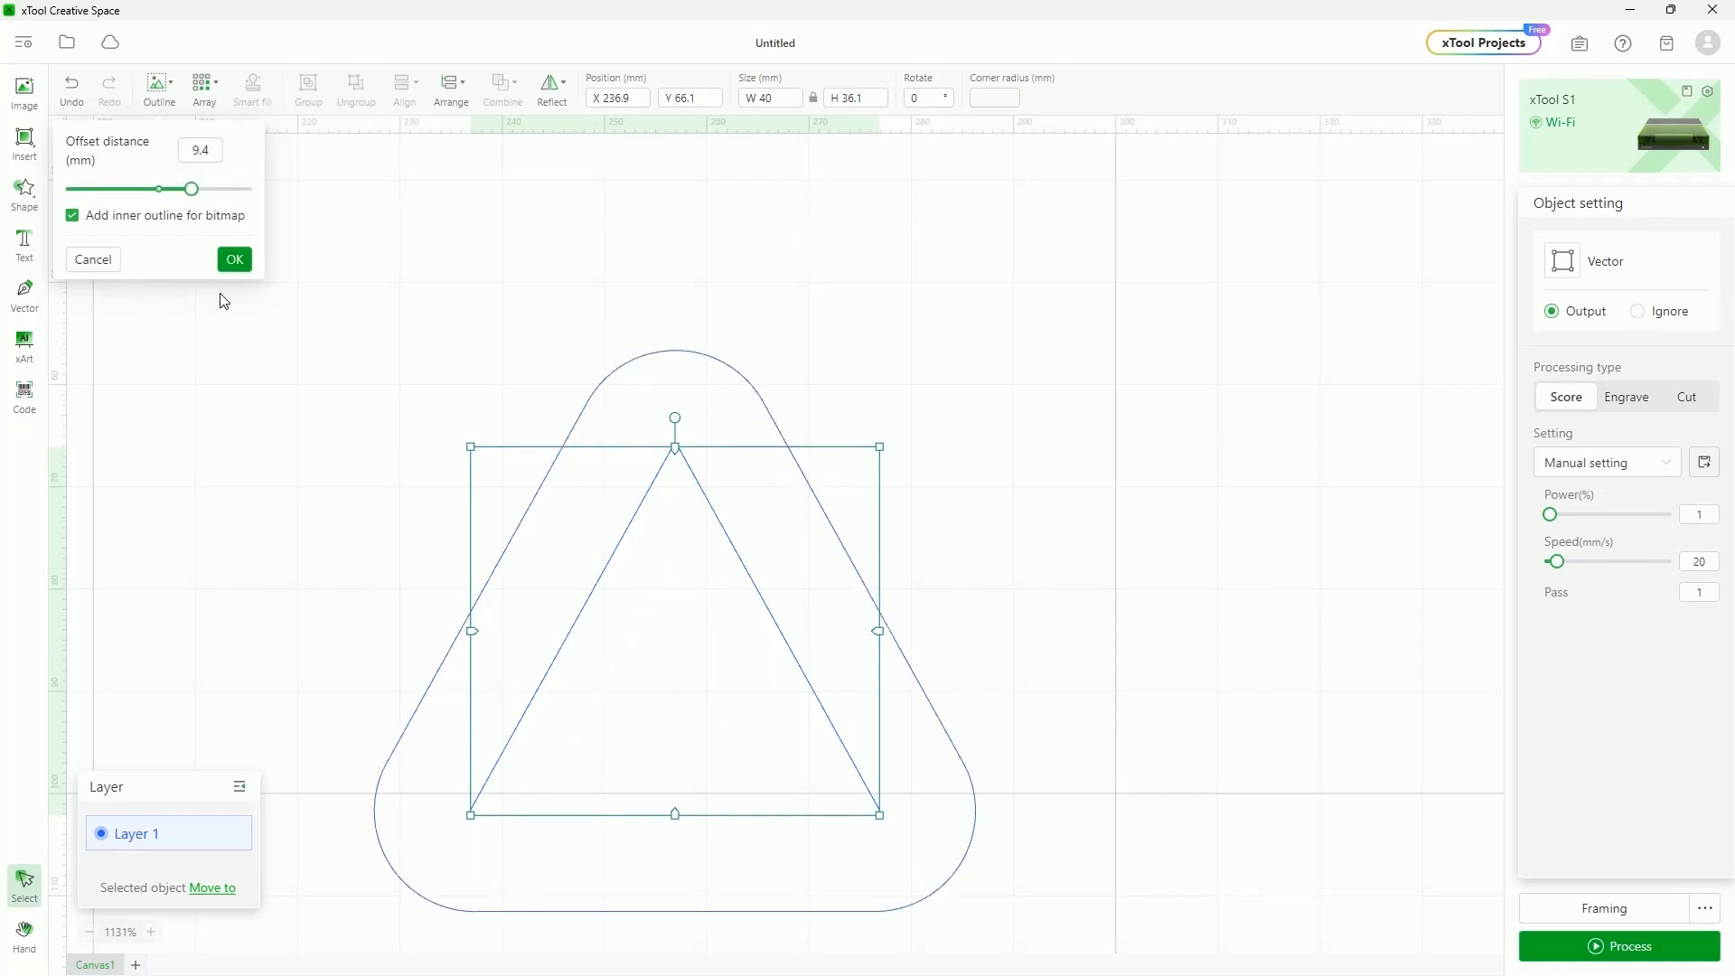
left_click(235, 261)
Import the white-background dog logo image, previewing and then cancelling an outline on it
left_click(25, 105)
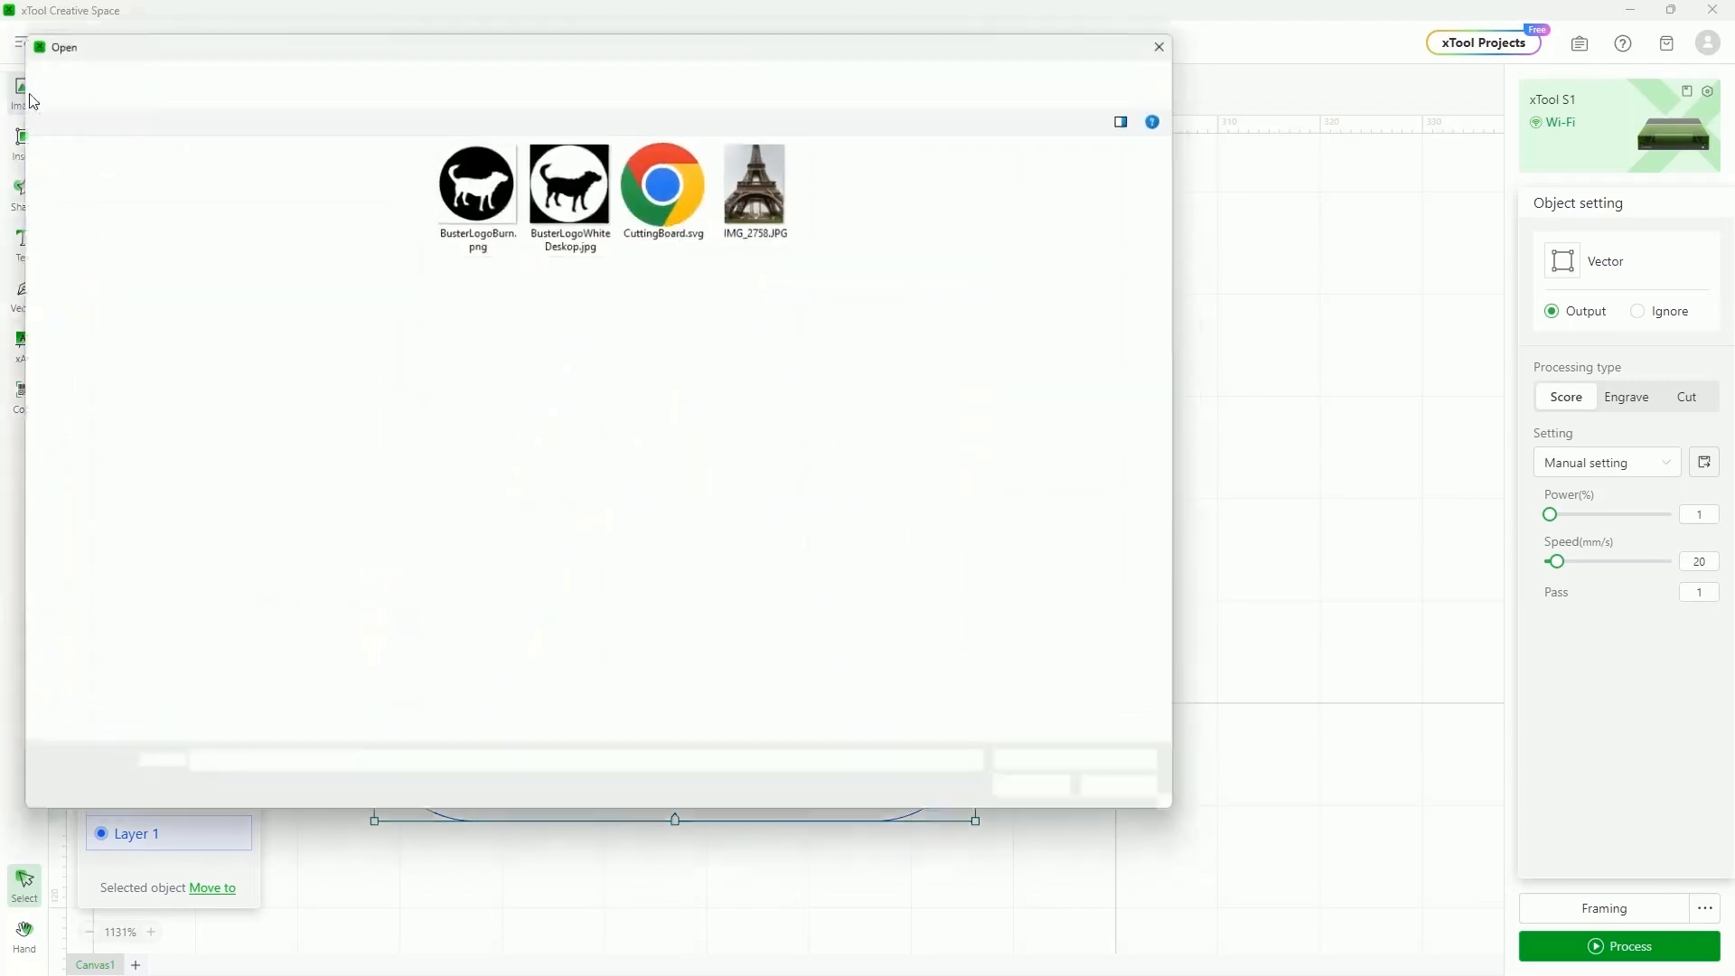
left_click(571, 180)
left_click(1046, 799)
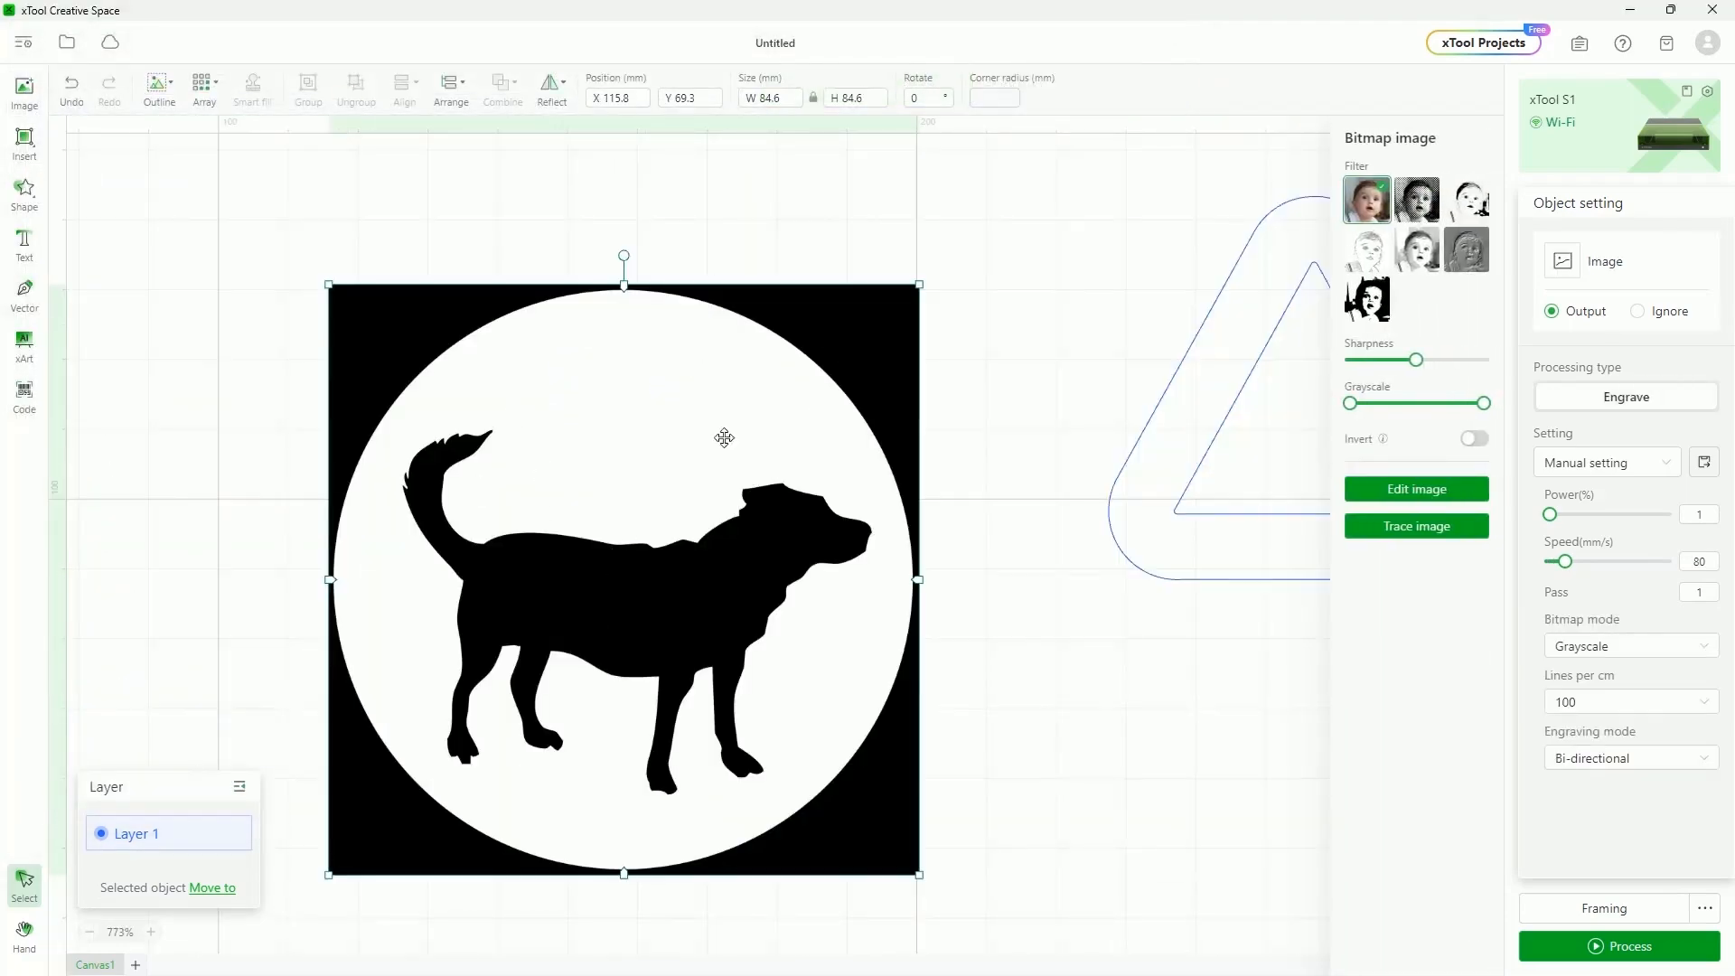
left_click(174, 104)
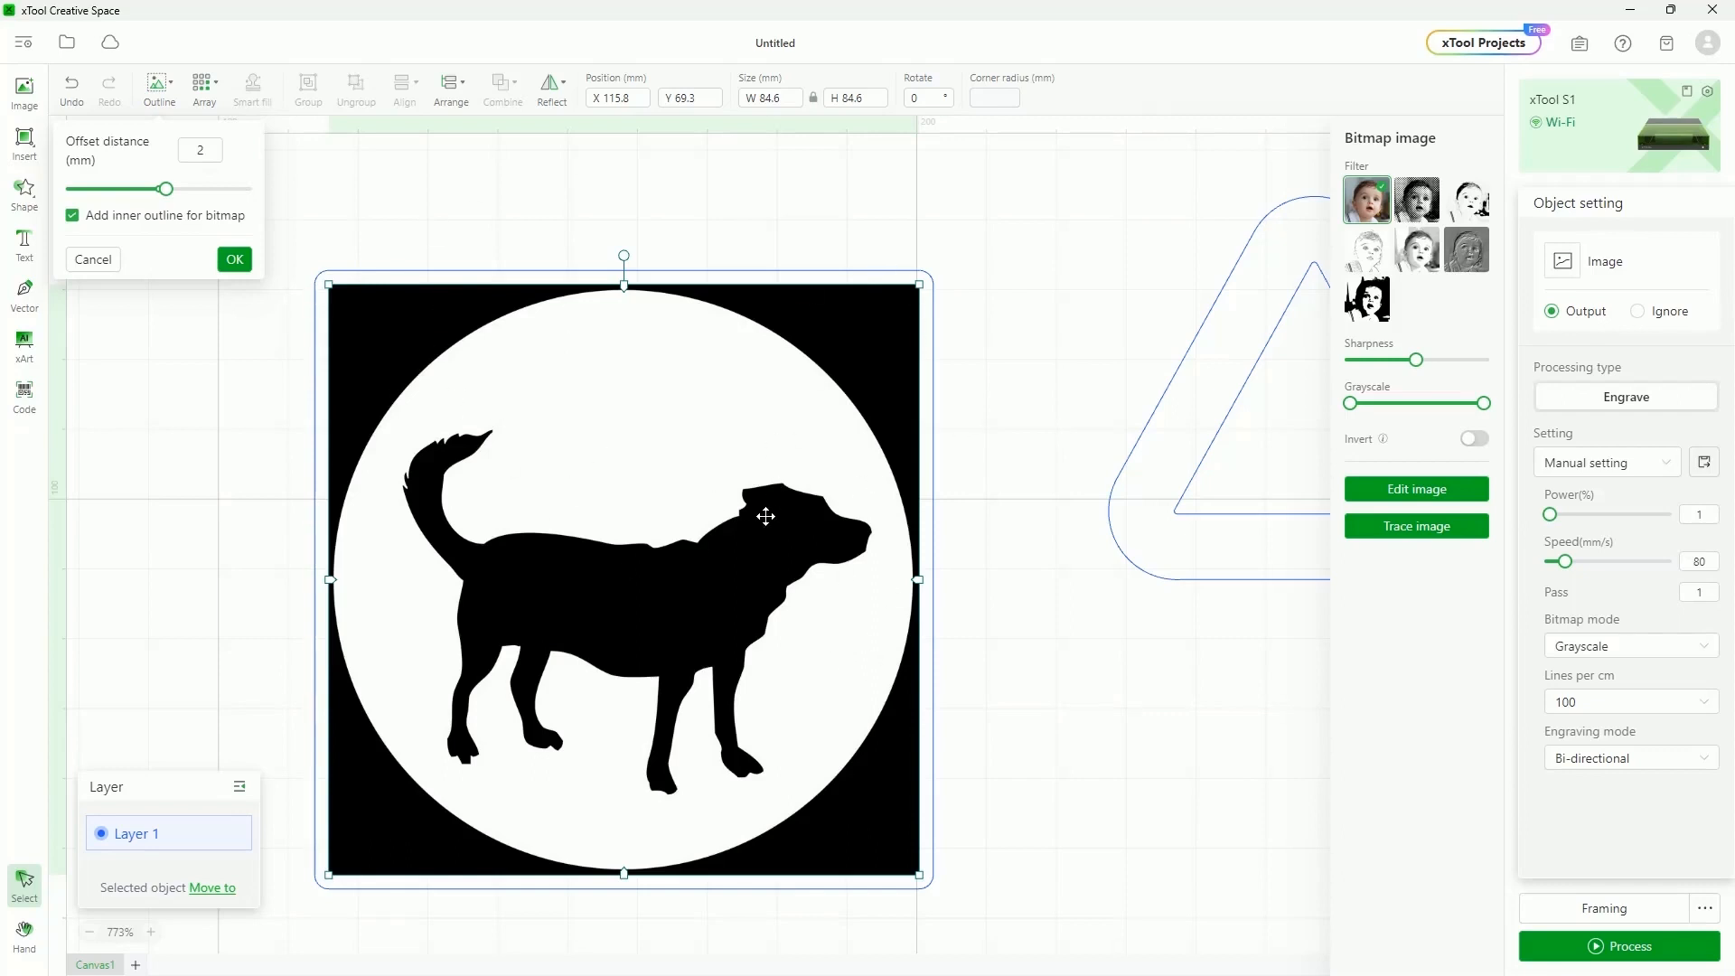
left_click(100, 258)
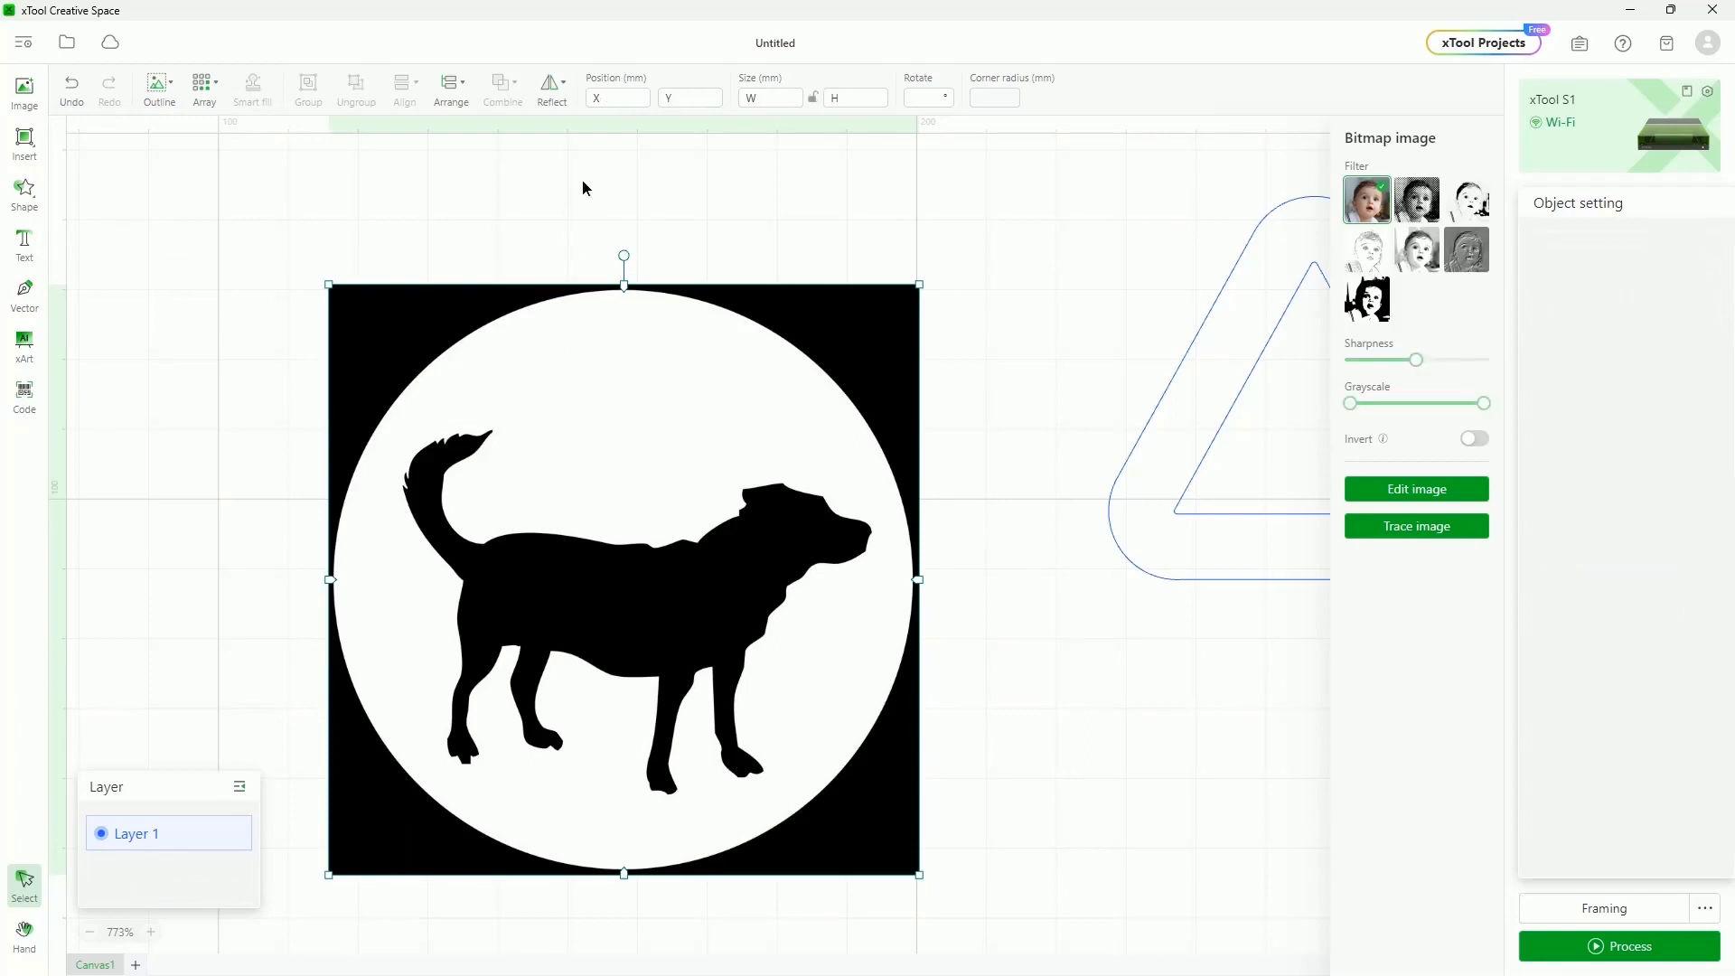
Erase the white circle around the dog in the image editor and save the edit
left_click(1414, 489)
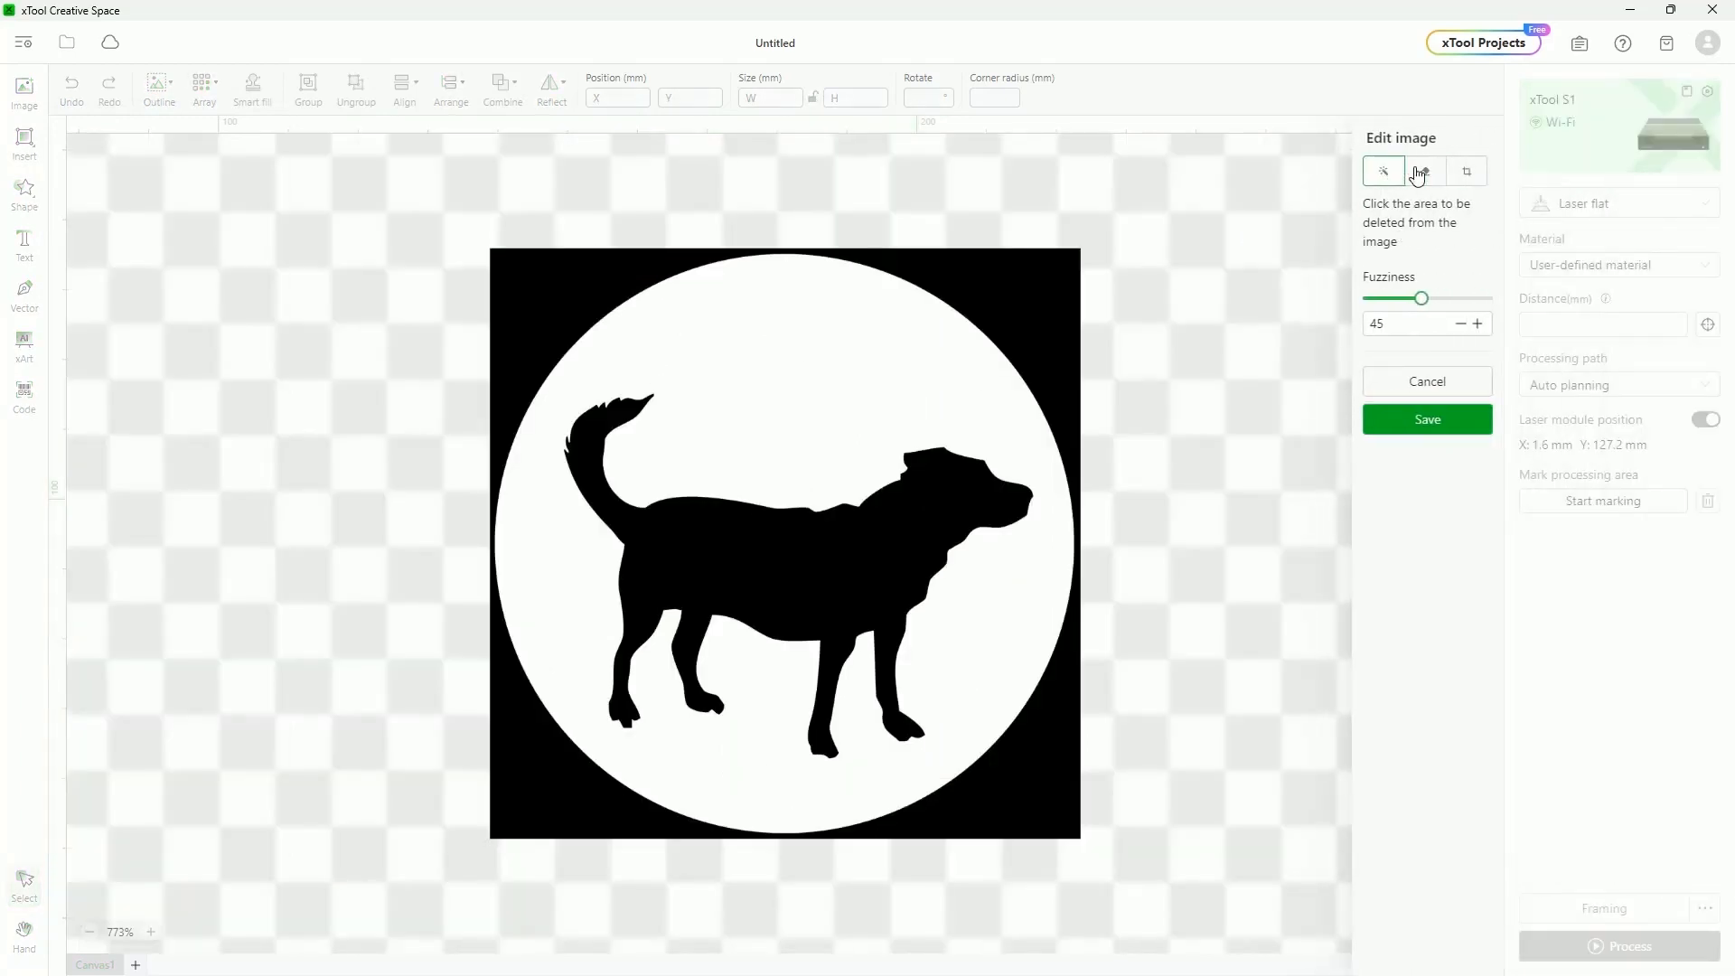
left_click(762, 366)
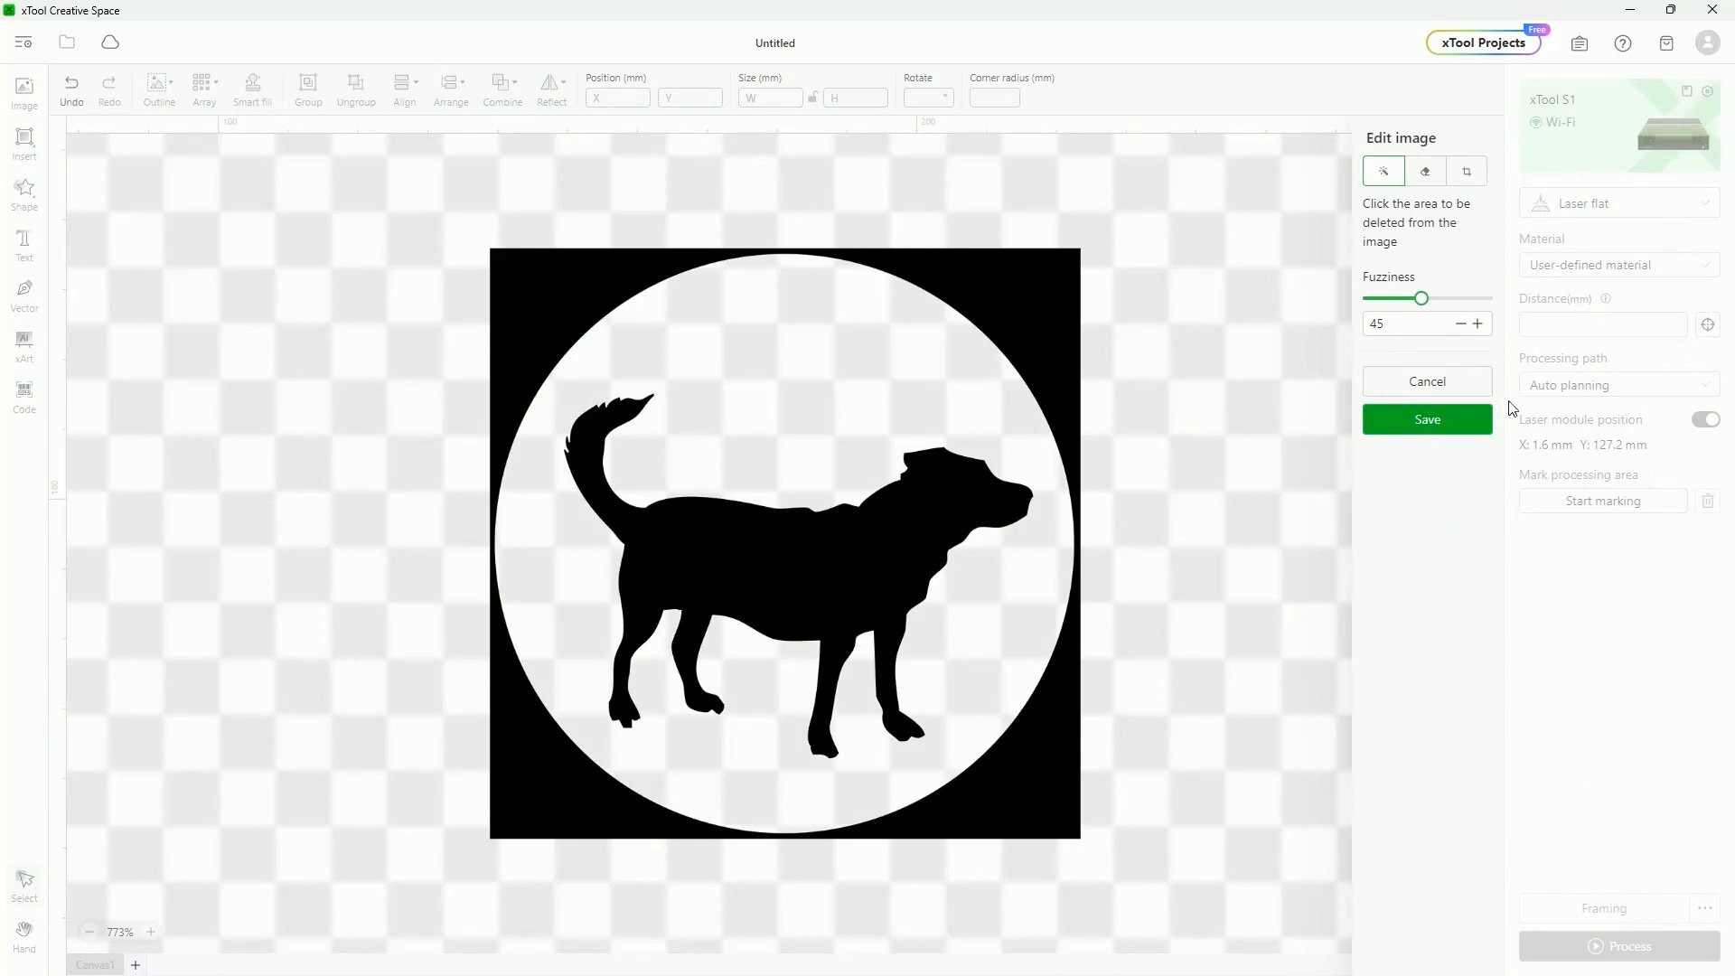
left_click(1427, 422)
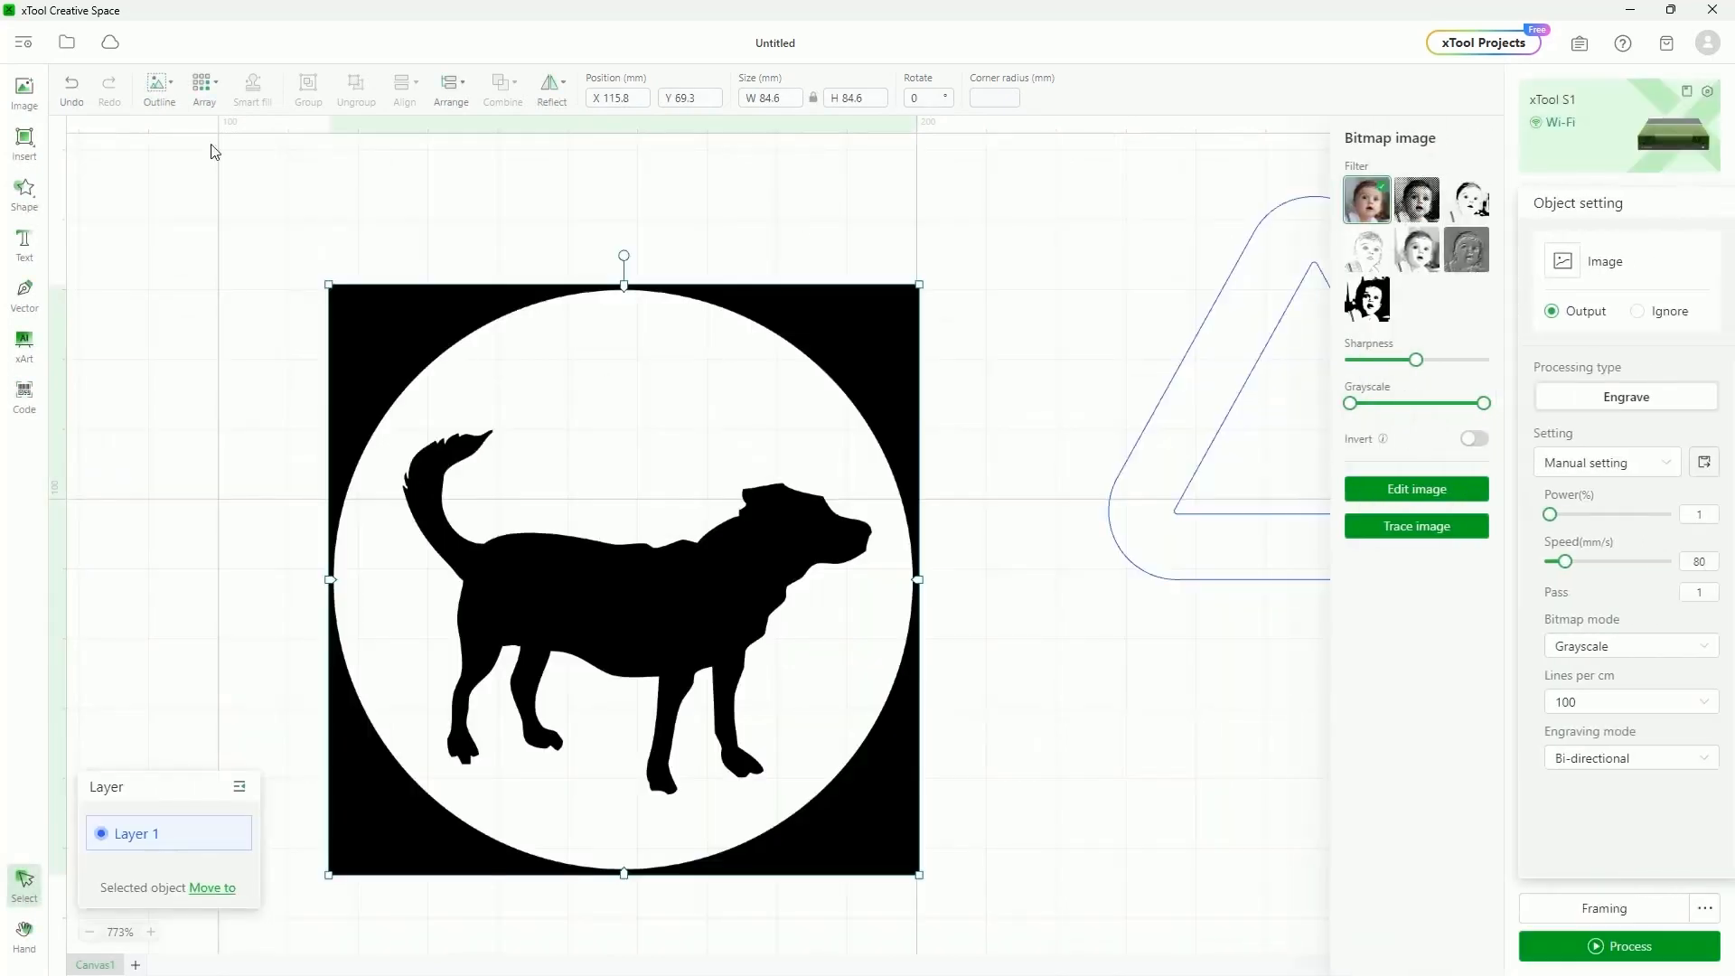
Add a 2 mm offset outline around the dog image, then reselect the image
left_click(165, 103)
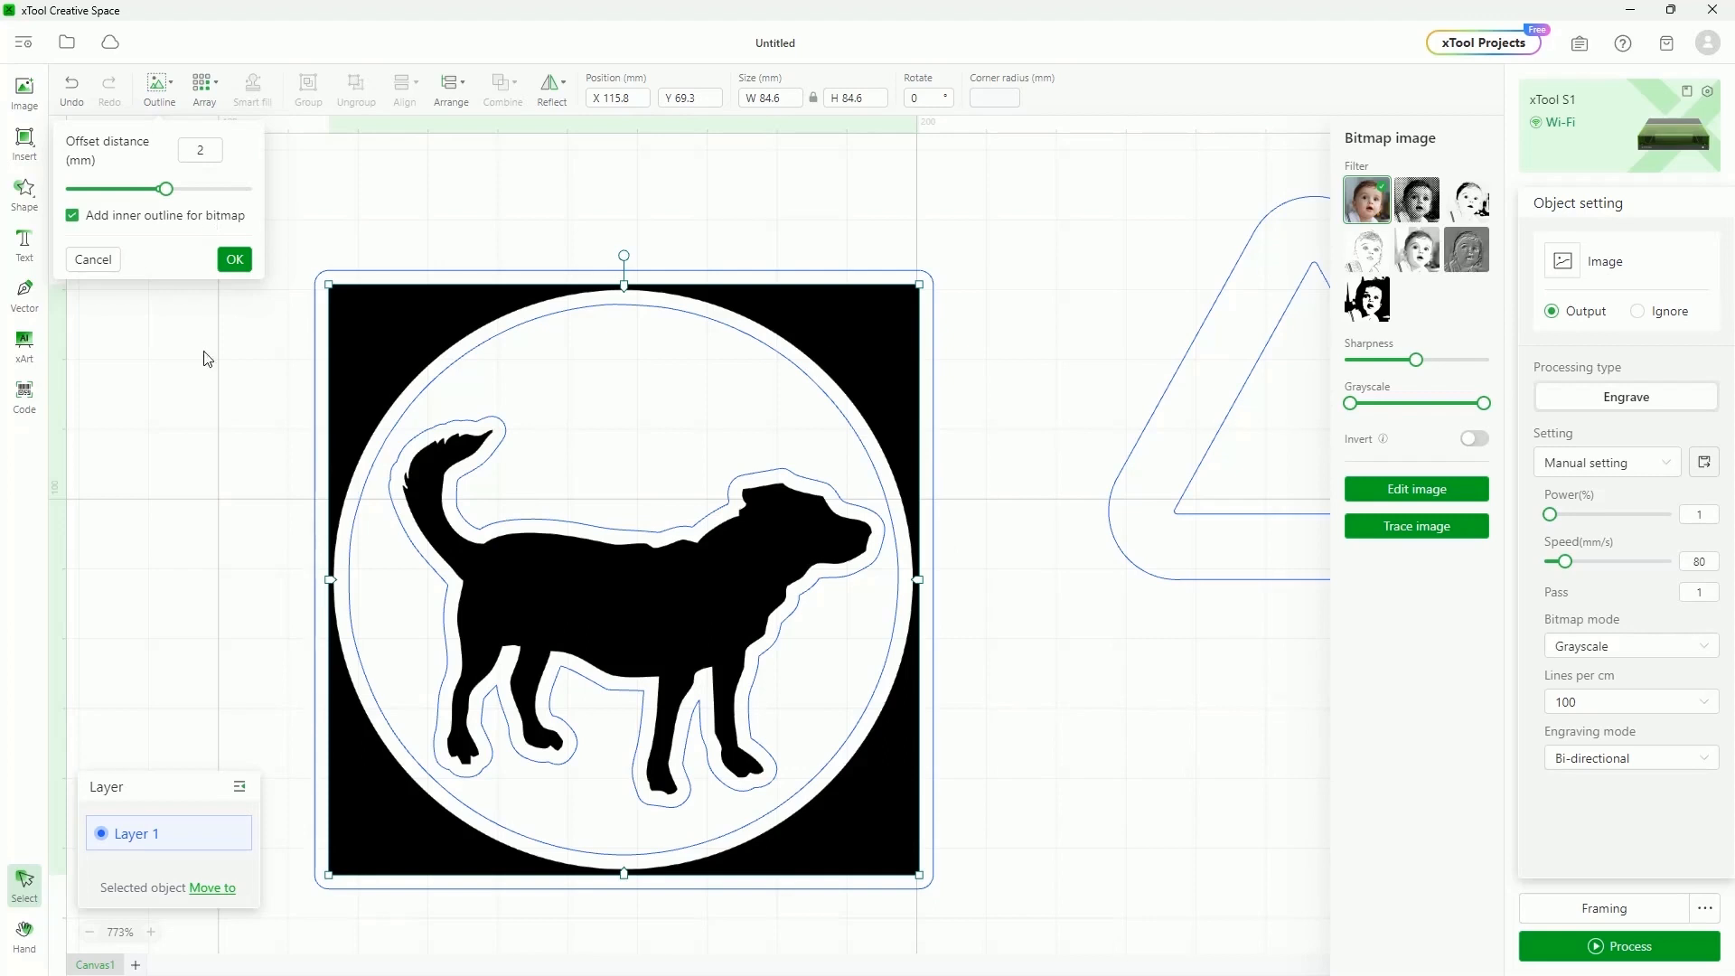
left_click(234, 259)
left_click(1081, 286)
left_click(665, 589)
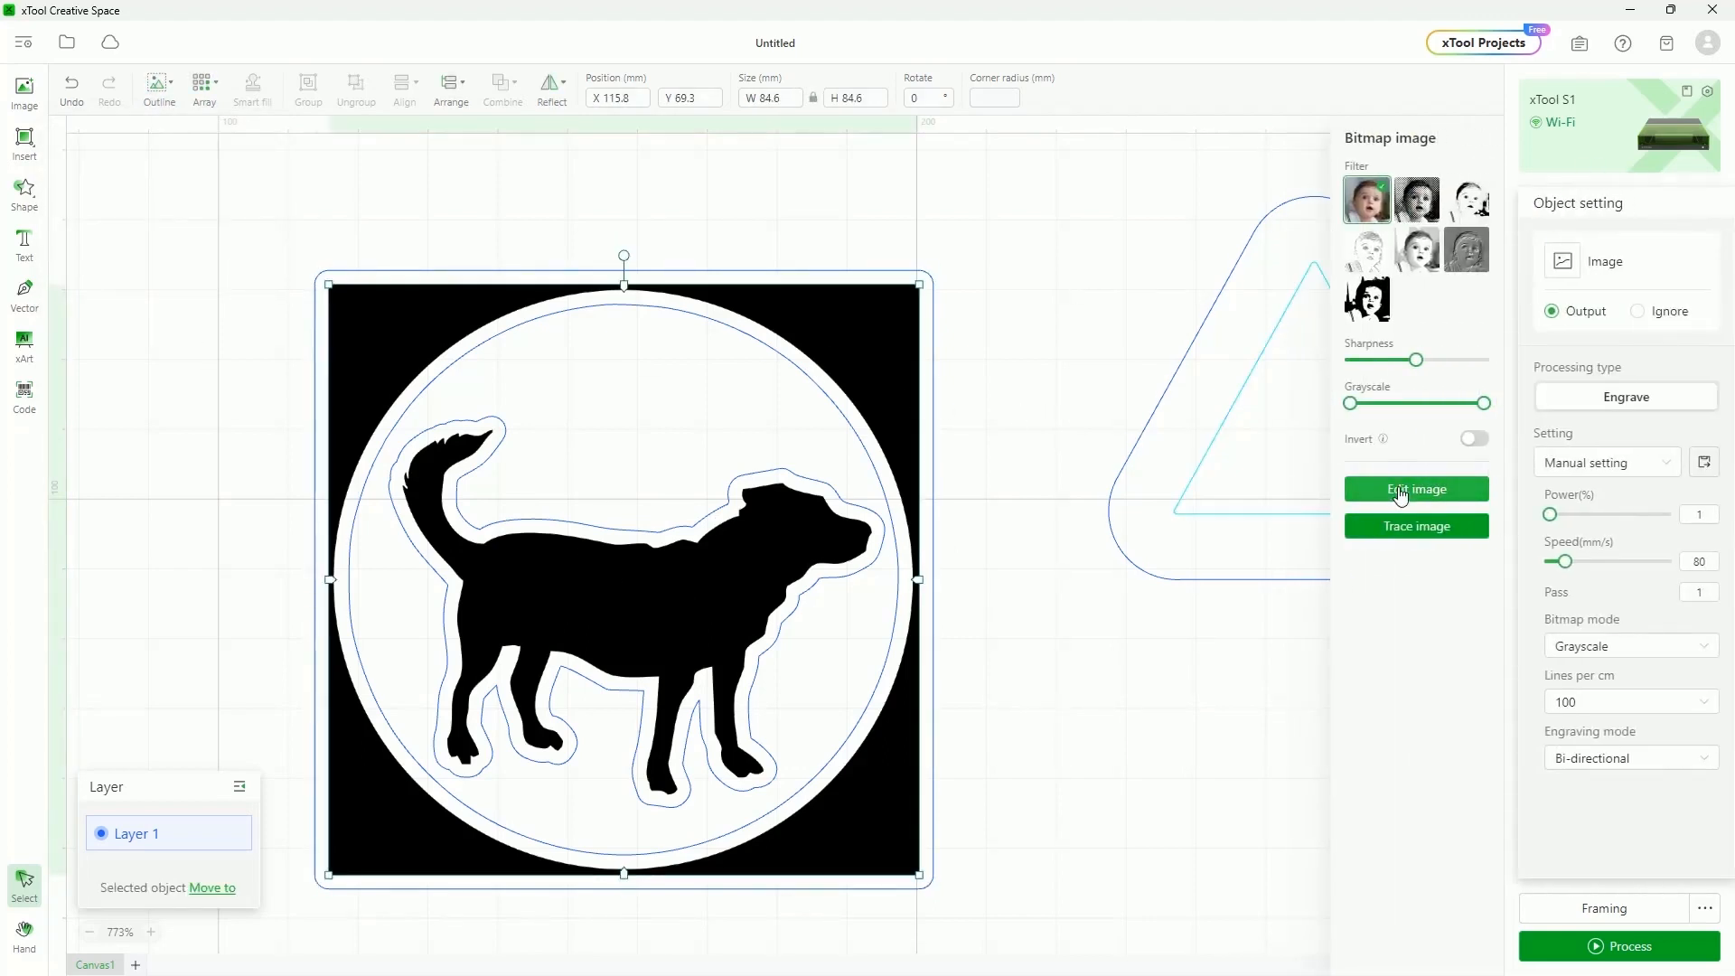
Undo the outline, remove the dog's black background and circle, then outline it at 2 mm
key("ctrl+z")
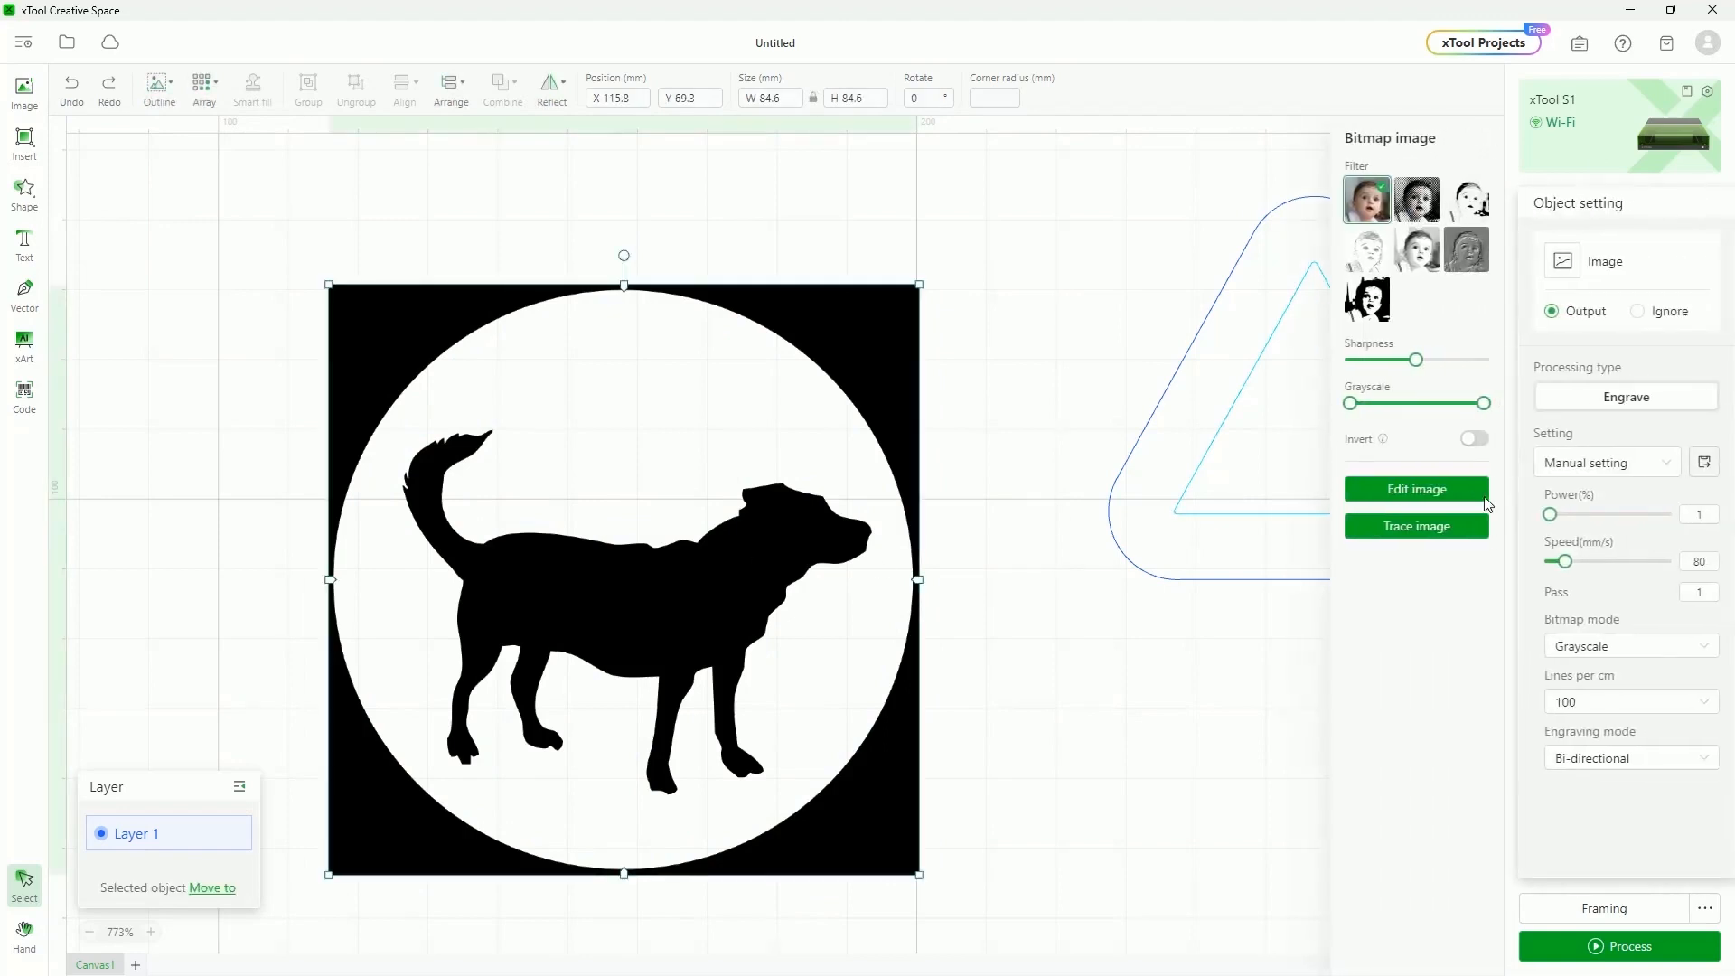
left_click(1433, 496)
left_click(1019, 303)
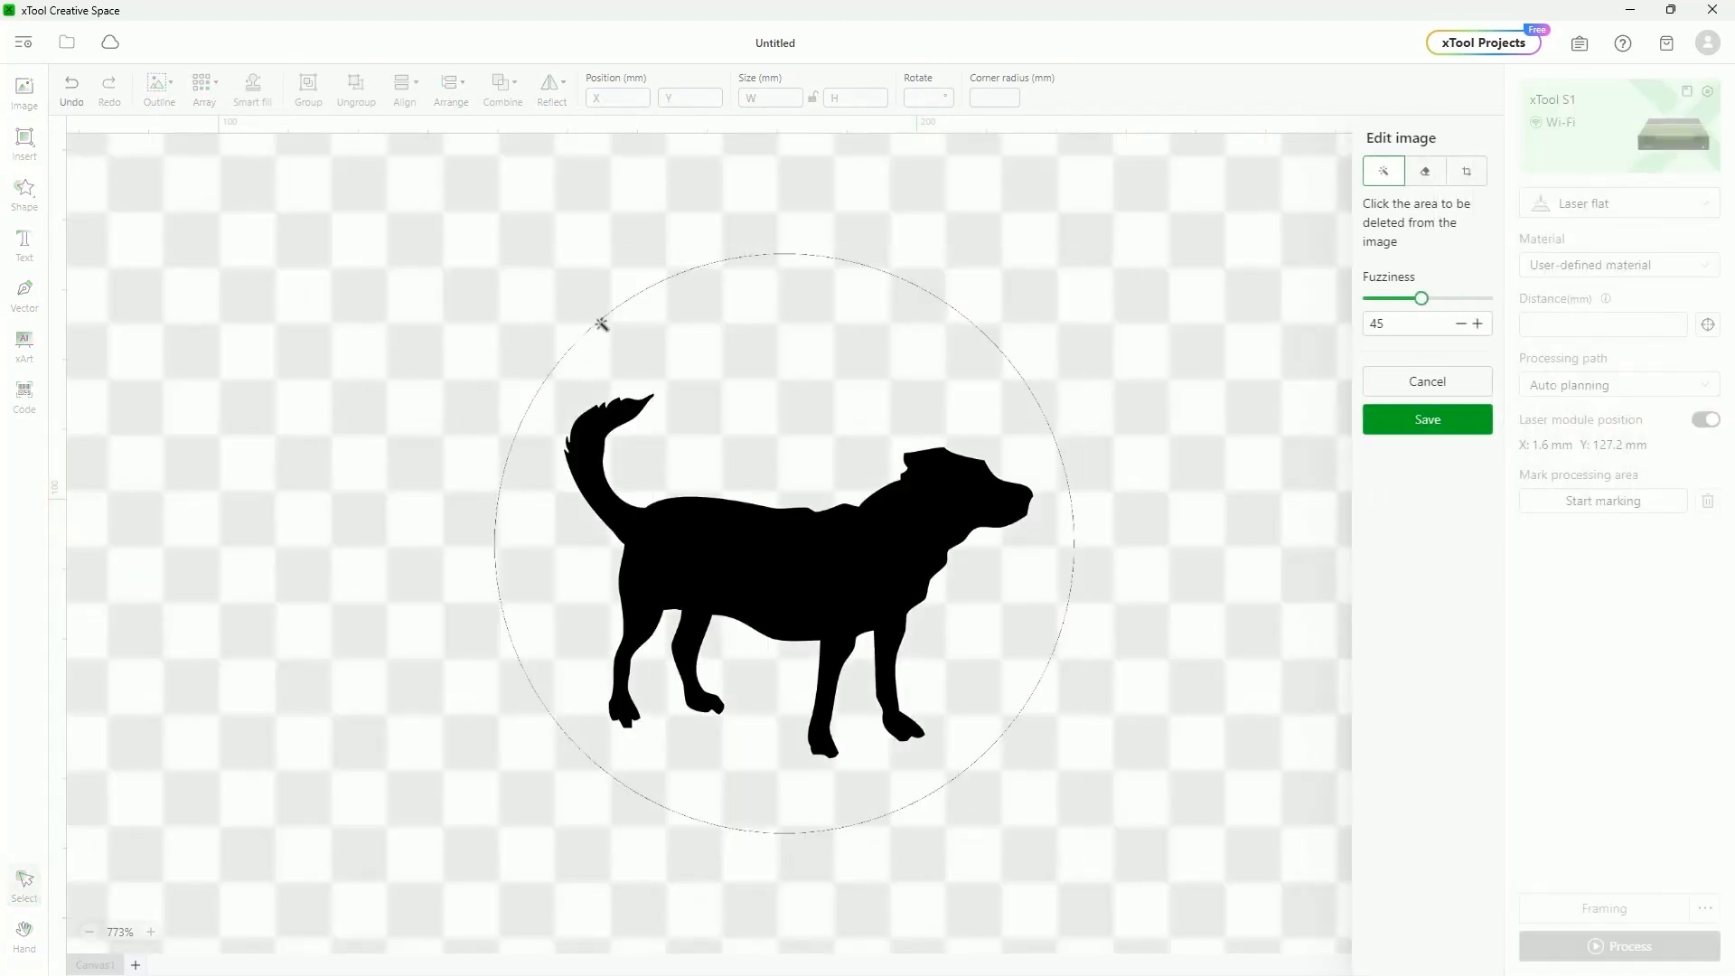
left_click(1429, 171)
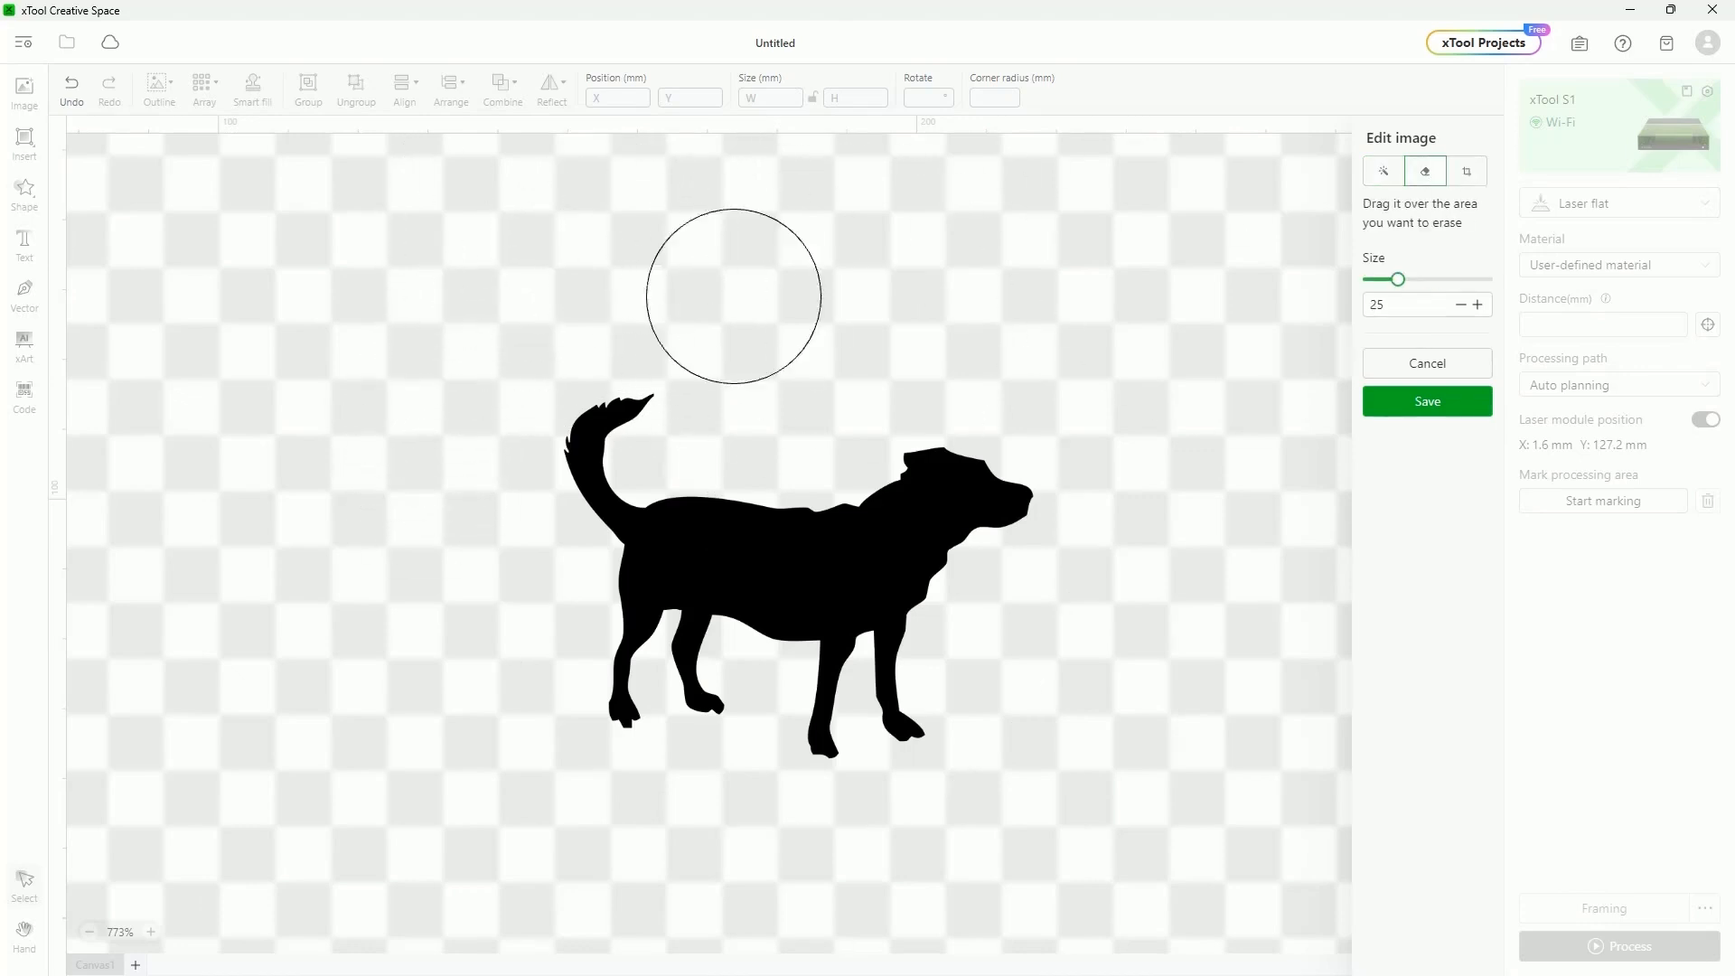
left_click(1429, 399)
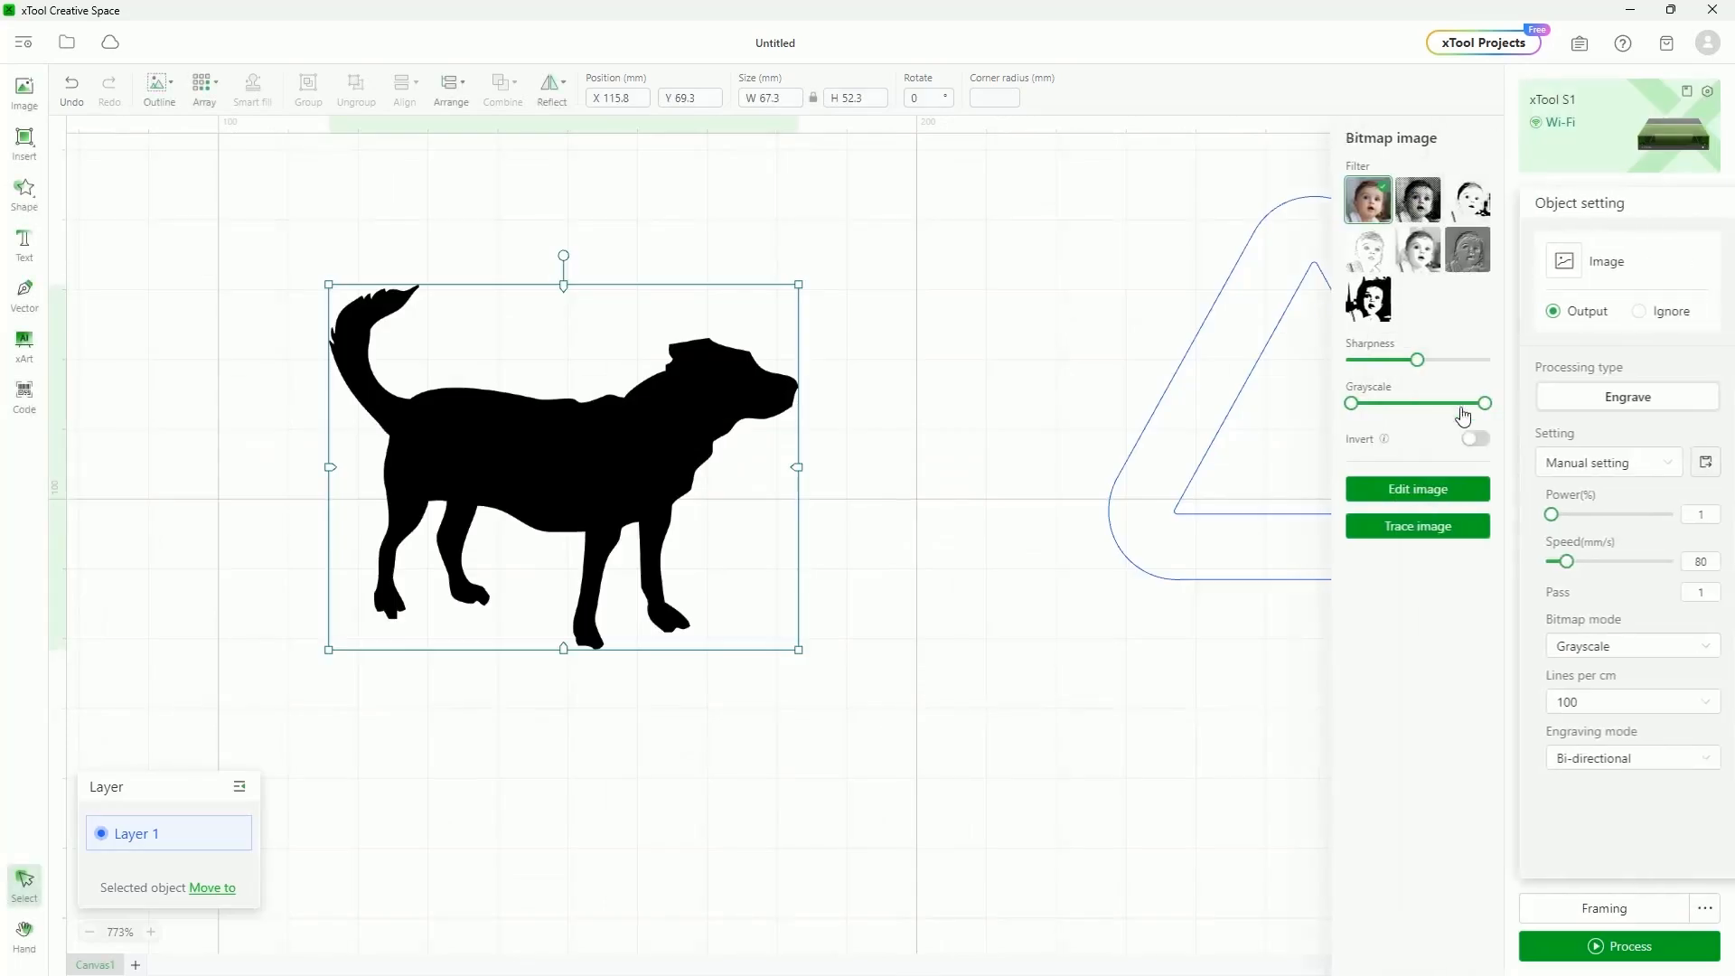
left_click(159, 87)
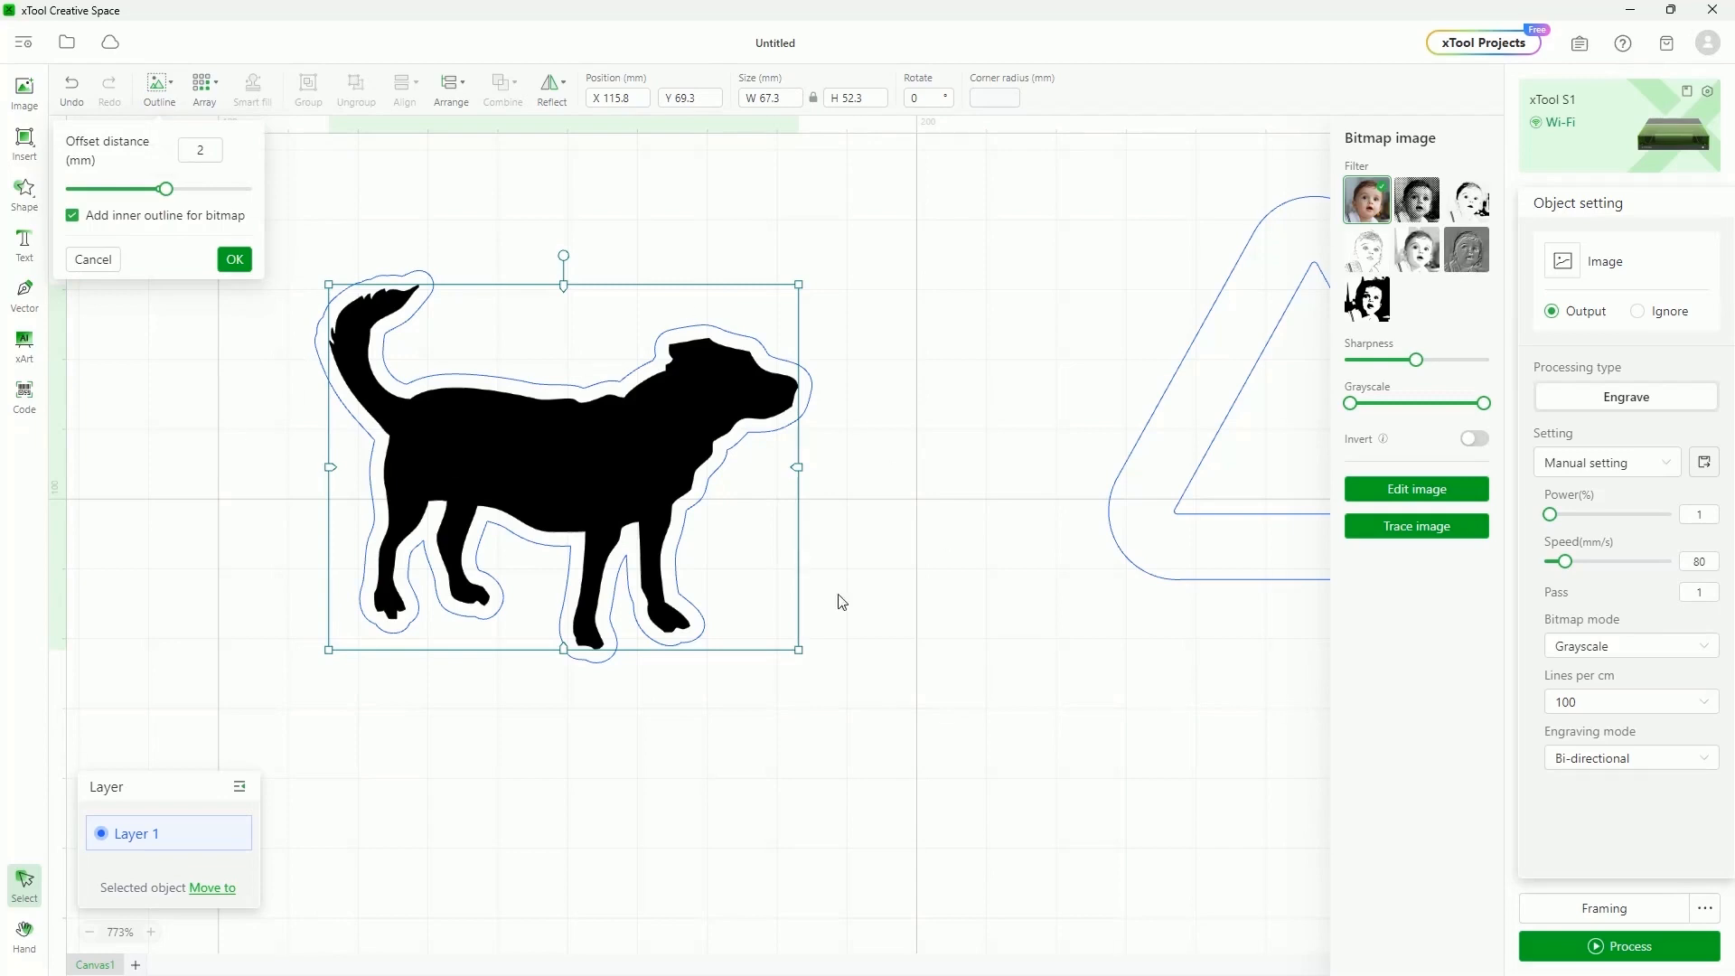
left_click(234, 259)
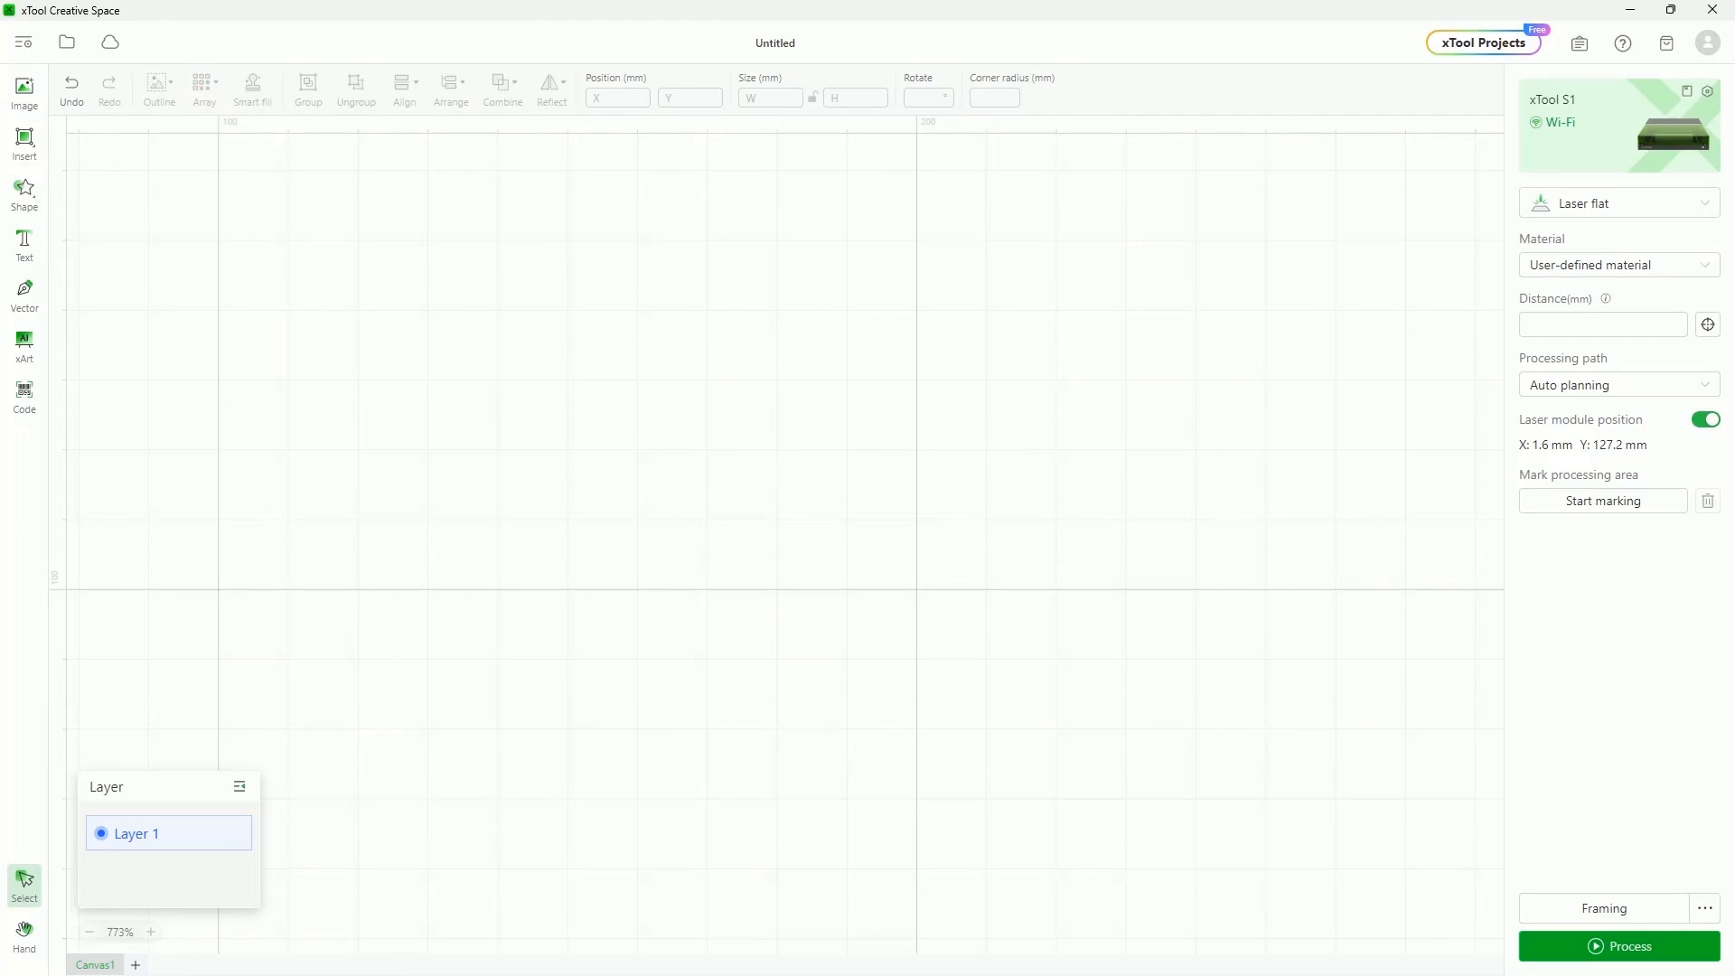
Draw a small square and shift the view so it sits at the top left
left_click(26, 144)
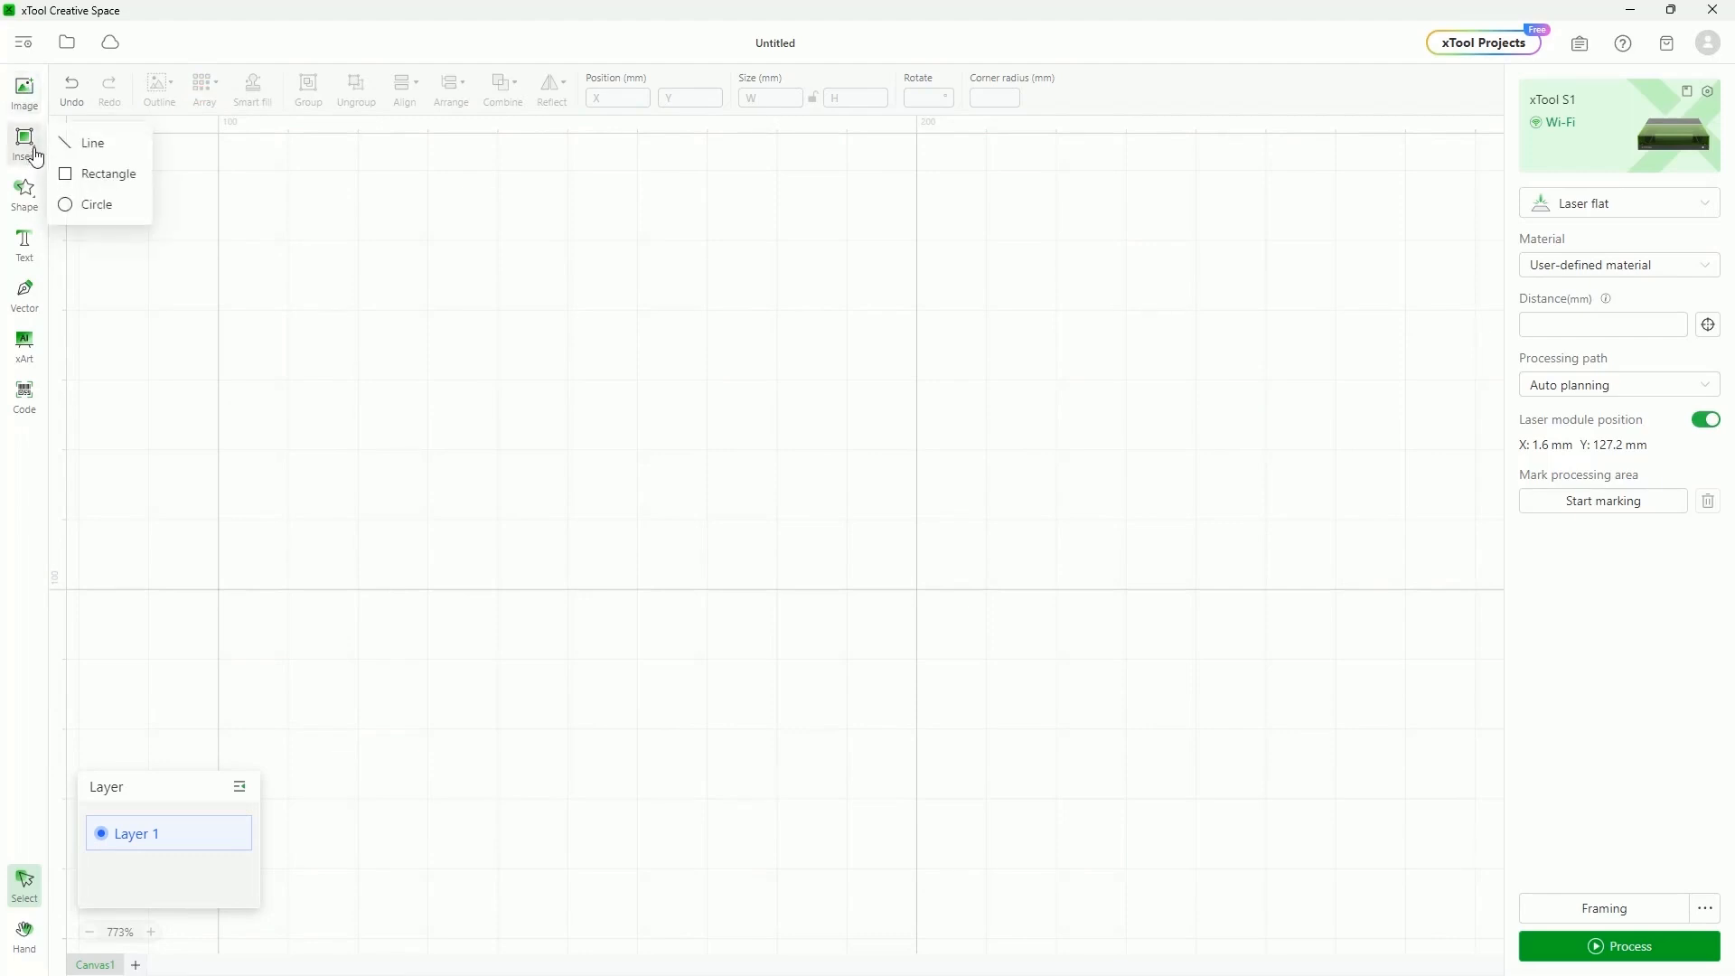
left_click(120, 186)
left_click_drag(720, 376, 770, 426)
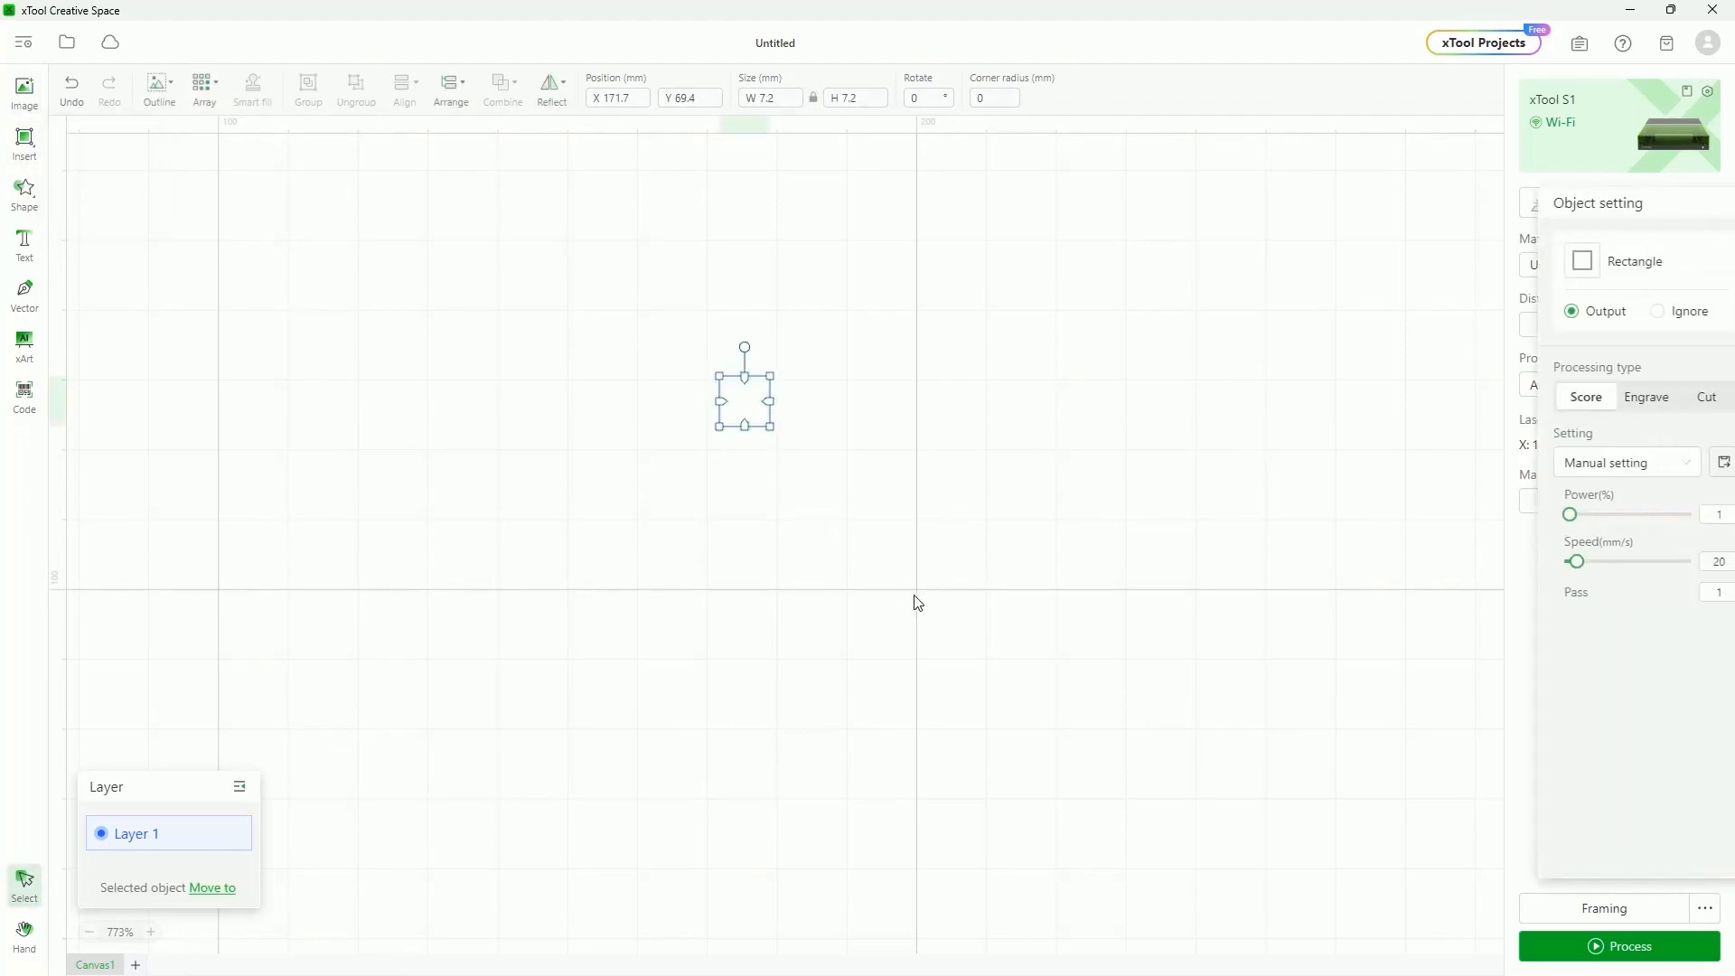
left_click(203, 88)
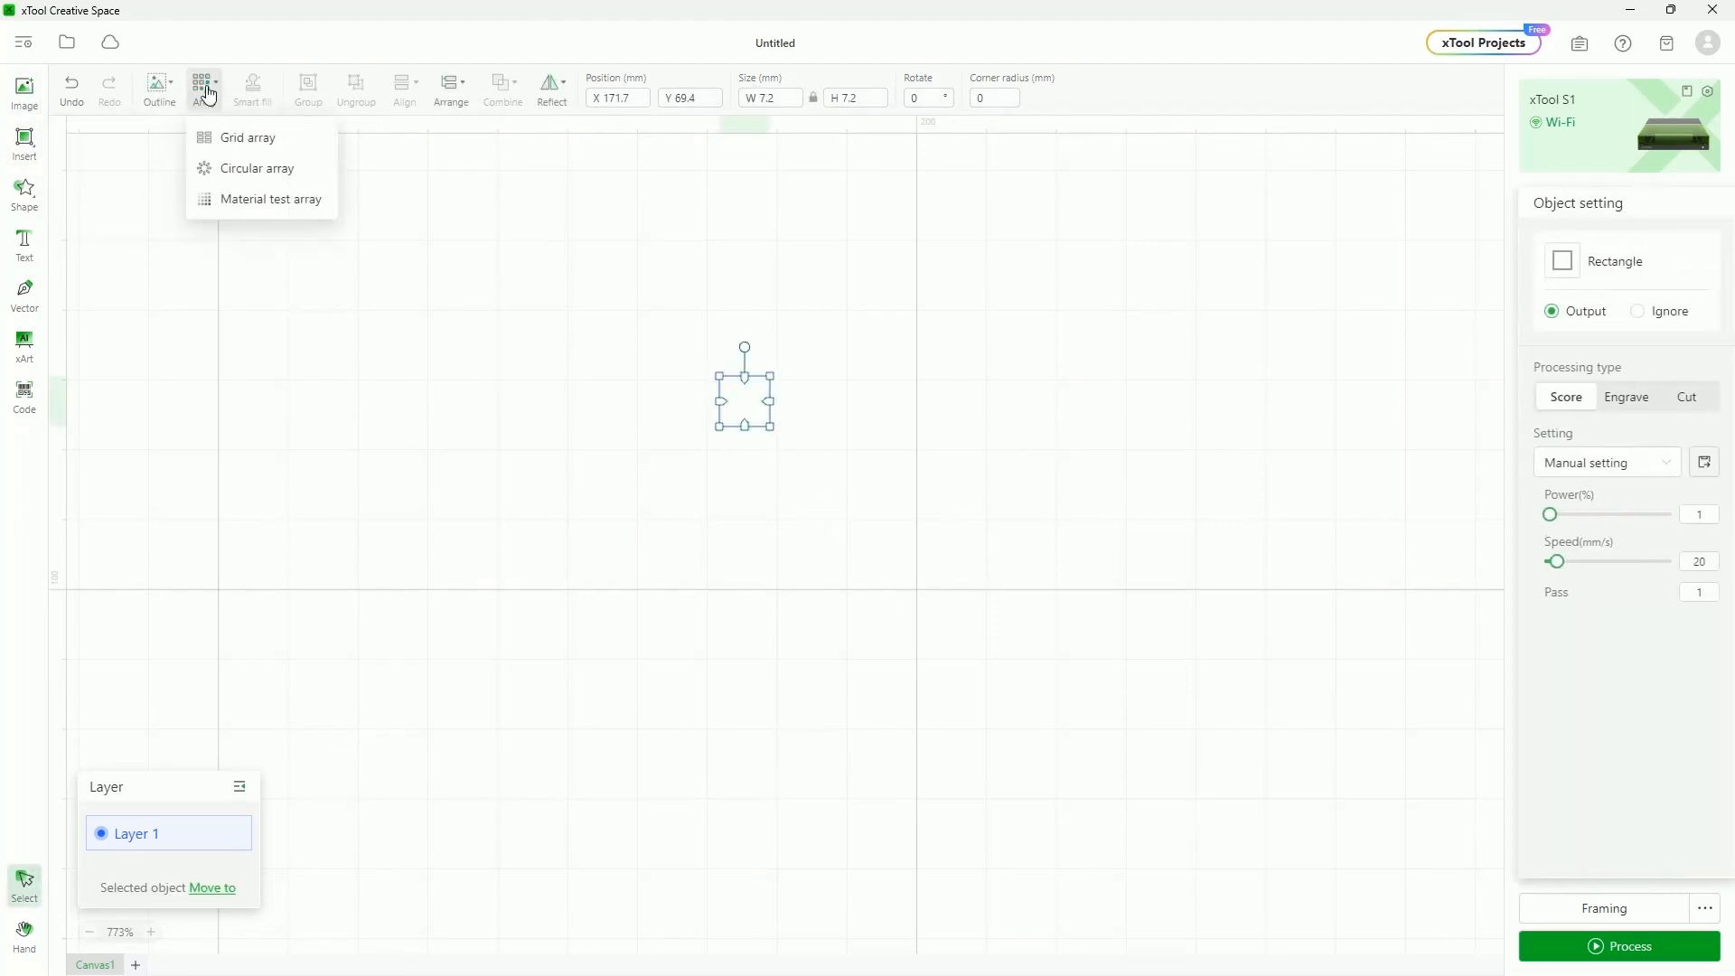
left_click(242, 143)
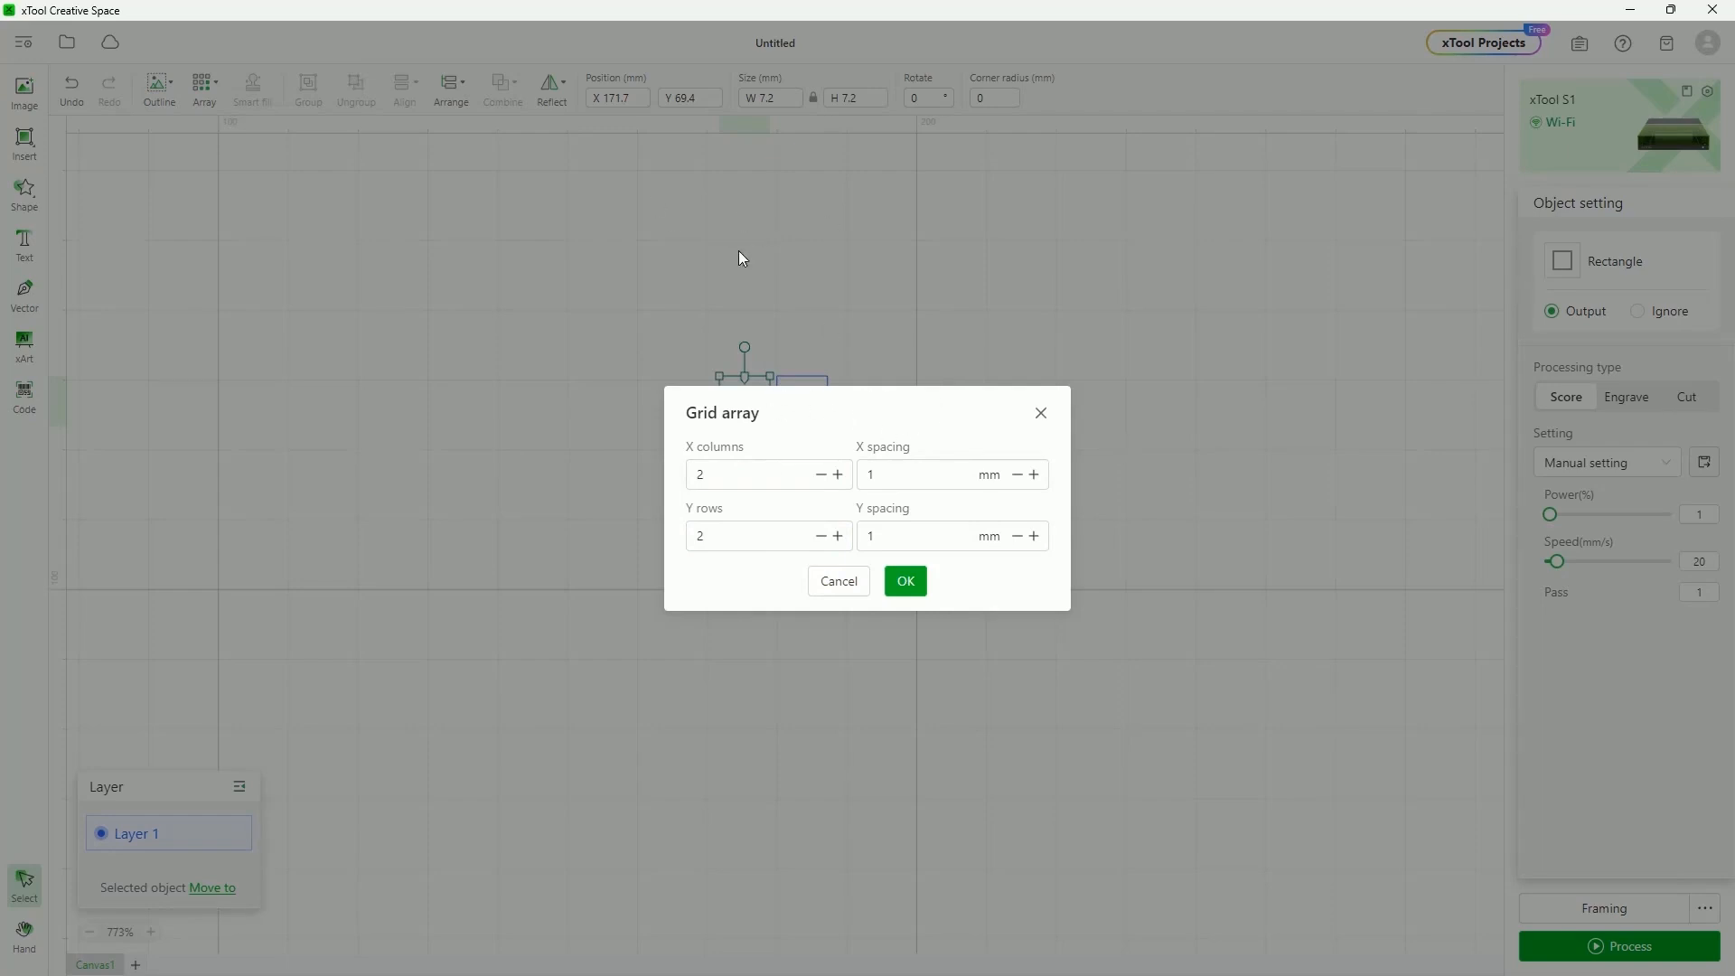
left_click(848, 591)
left_click(933, 491)
left_click_drag(1109, 473, 490, 338)
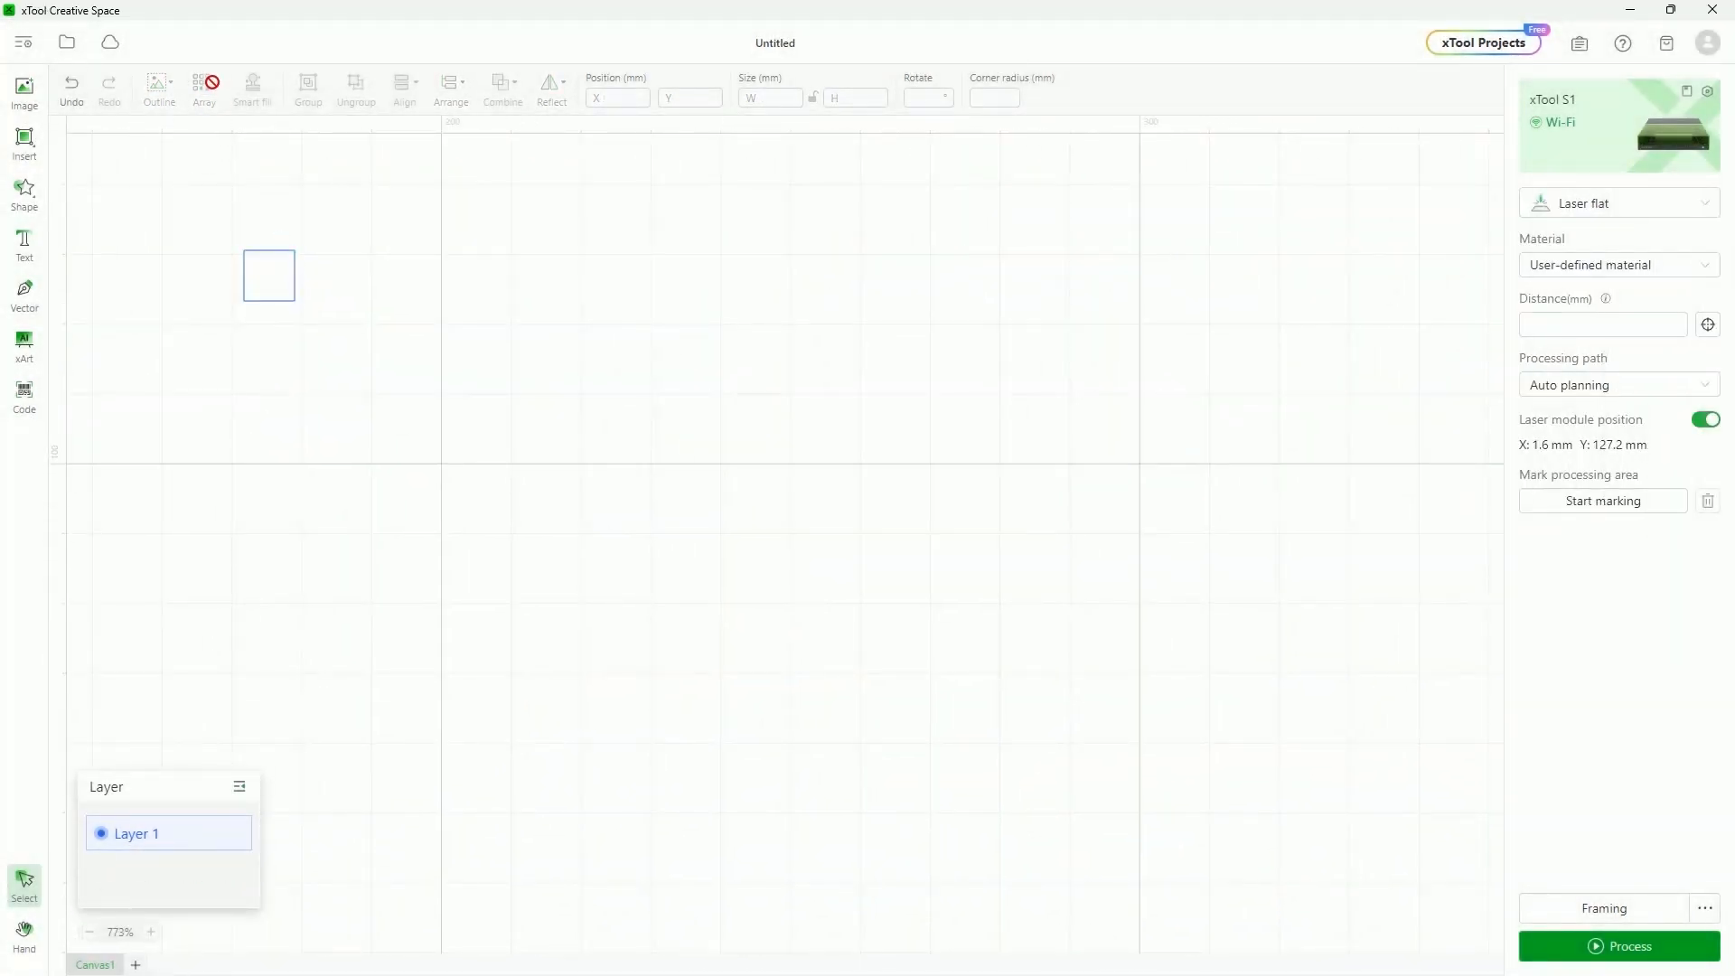
left_click(283, 299)
Make a 4×4 grid array of the square with widened column and row spacing
left_click(206, 90)
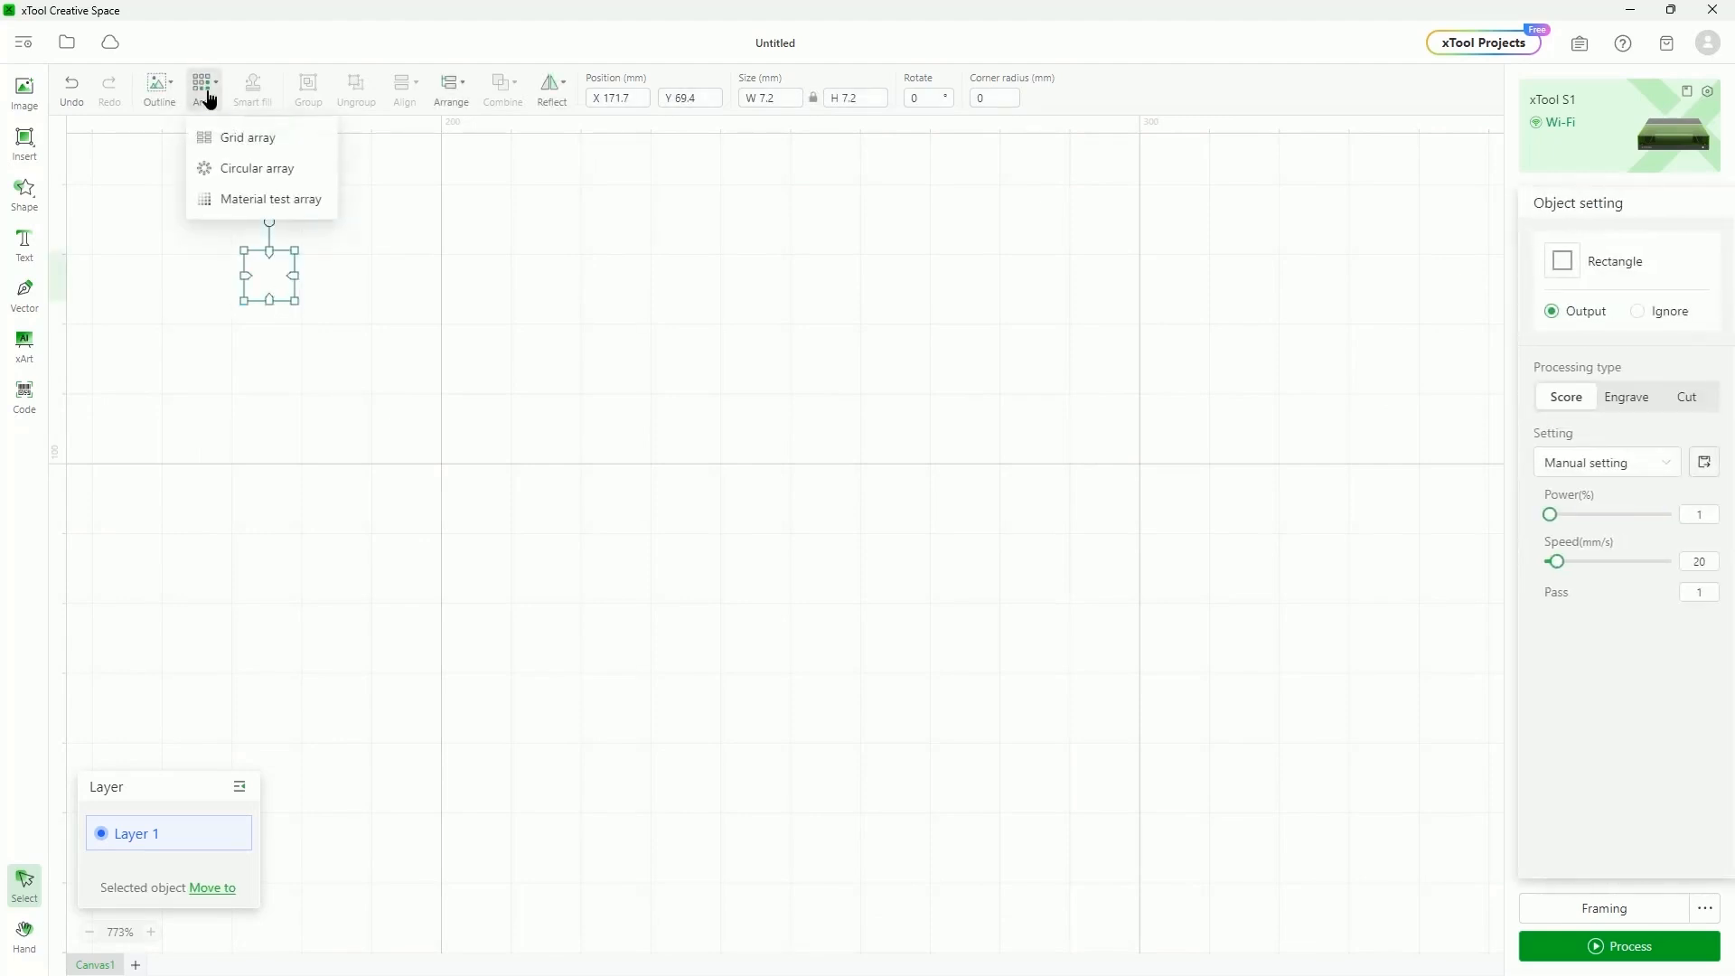
left_click(257, 137)
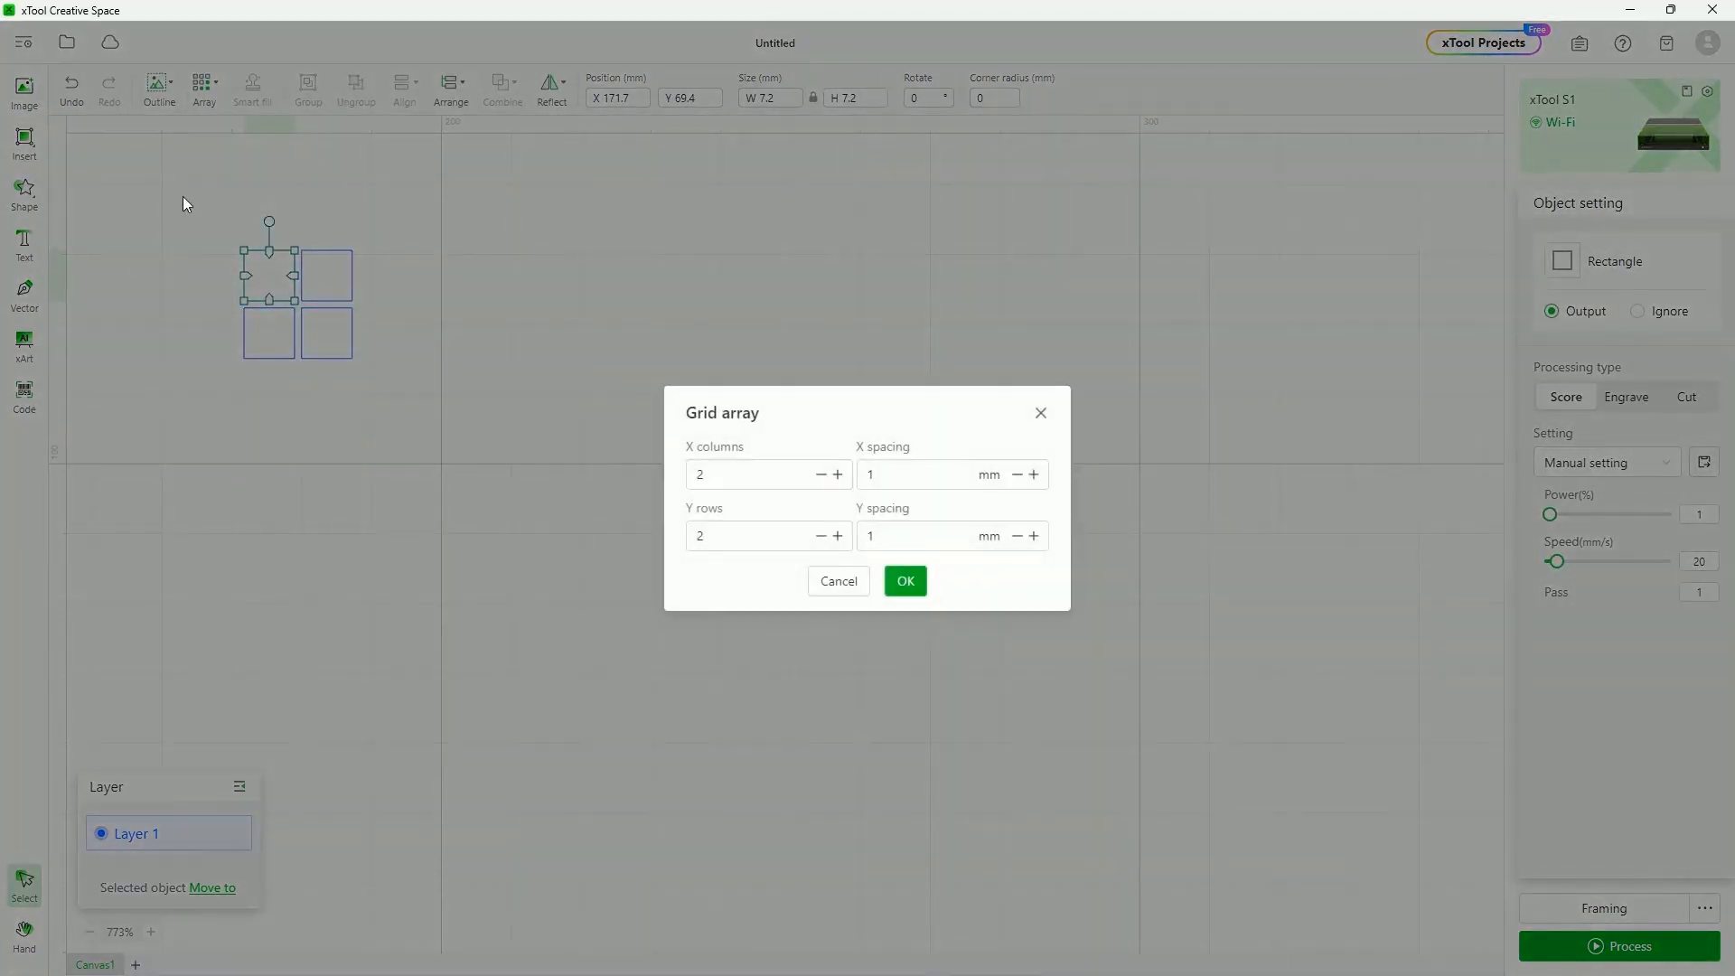
left_click_drag(714, 474, 653, 462)
type("4")
left_click_drag(723, 536, 644, 529)
type("4")
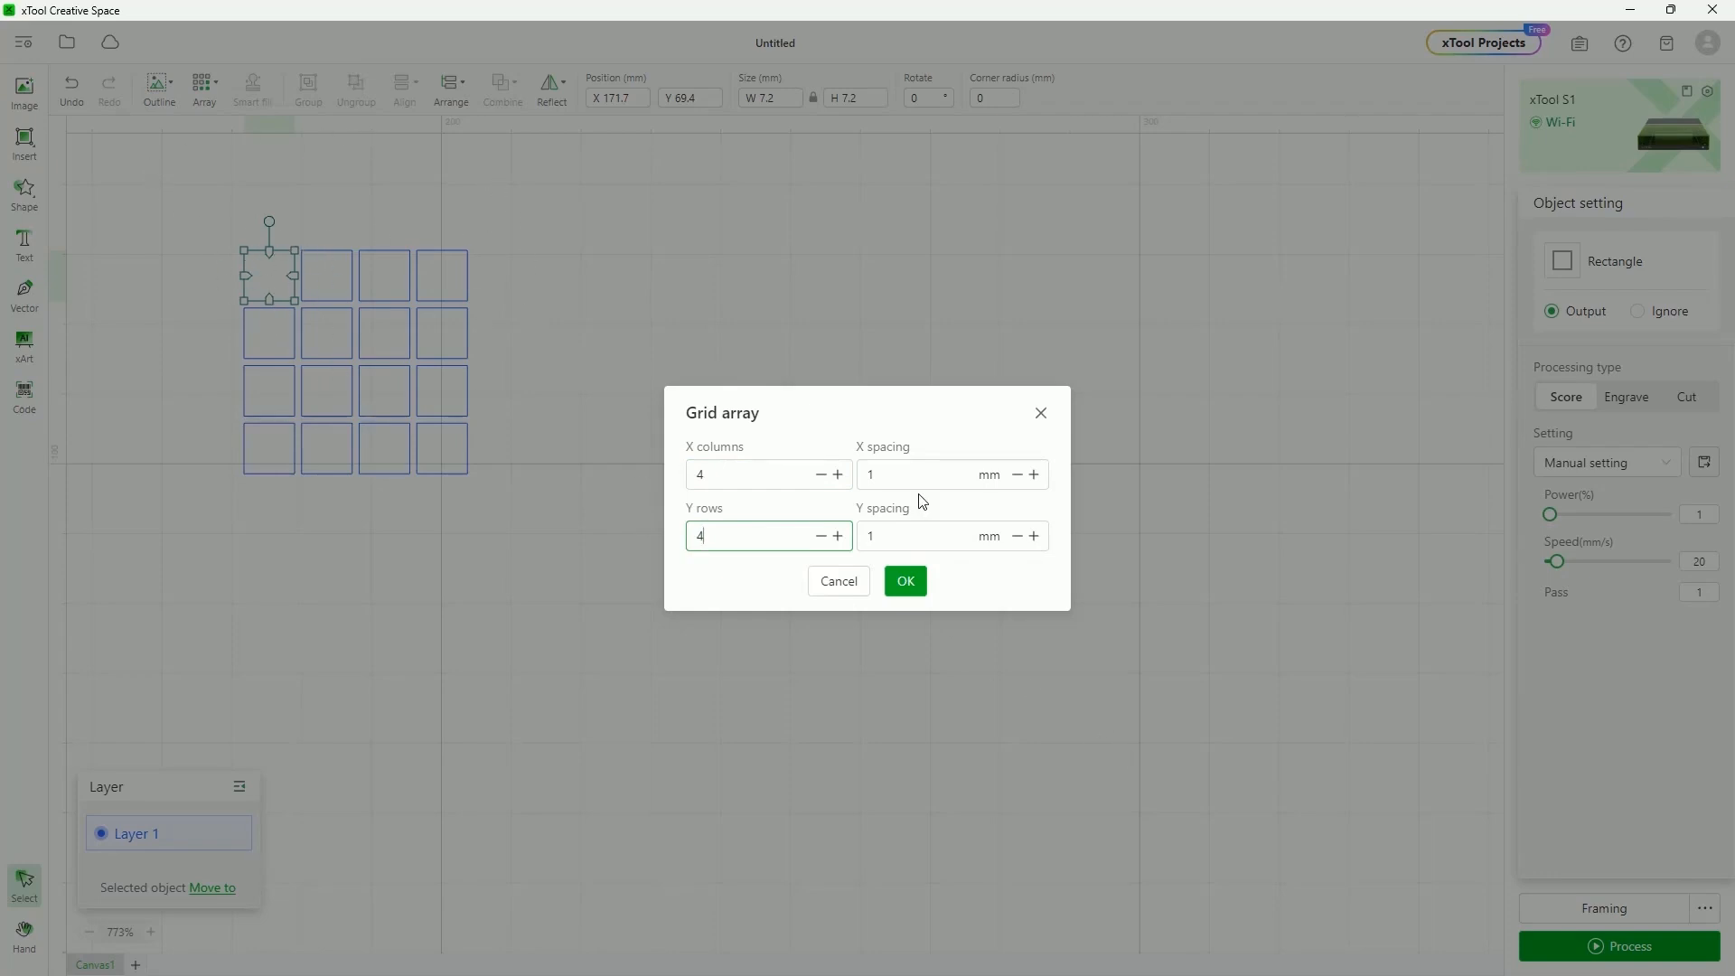
left_click(1034, 475)
left_click(1034, 474)
left_click(1034, 474)
left_click(1033, 474)
left_click(1033, 474)
left_click(1033, 474)
left_click(1033, 474)
left_click(1033, 536)
left_click(1034, 536)
left_click(1033, 536)
left_click(1034, 535)
double_click(1033, 536)
left_click(1033, 536)
left_click(1033, 535)
left_click(1034, 536)
left_click(1033, 536)
left_click(1034, 536)
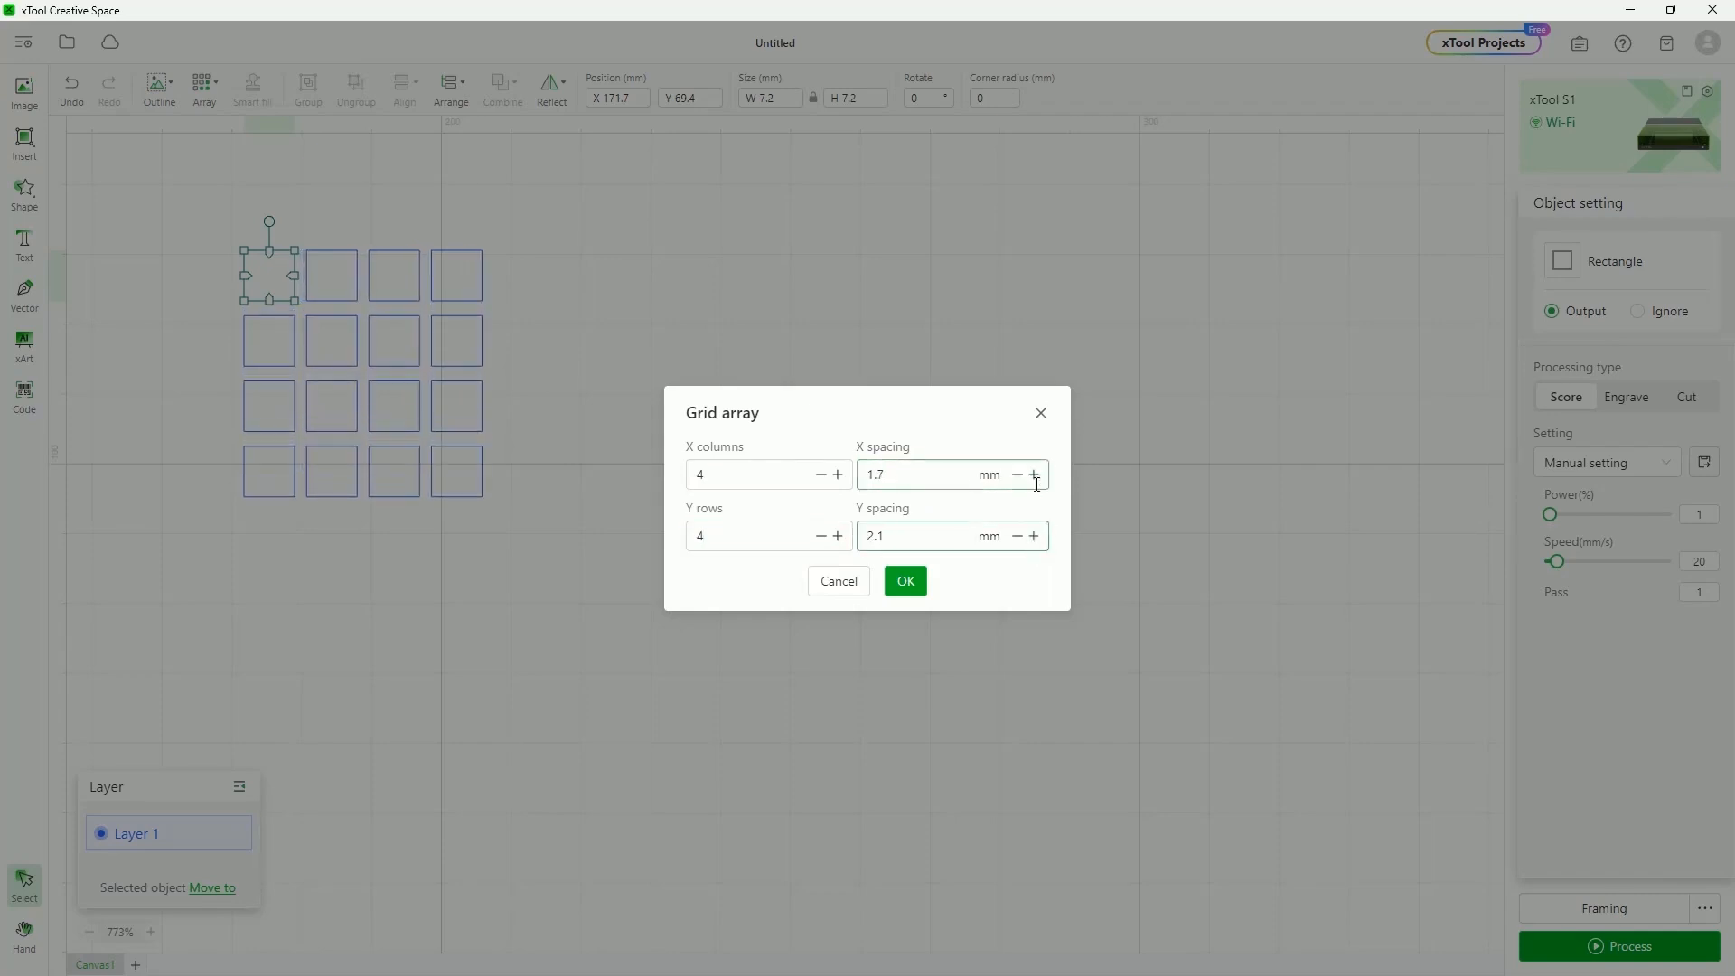
left_click(918, 583)
Delete all copies except one square and bring up the Circular array settings
left_click_drag(319, 228, 502, 516)
key("Delete")
left_click_drag(536, 587, 205, 329)
key("Delete")
left_click(270, 275)
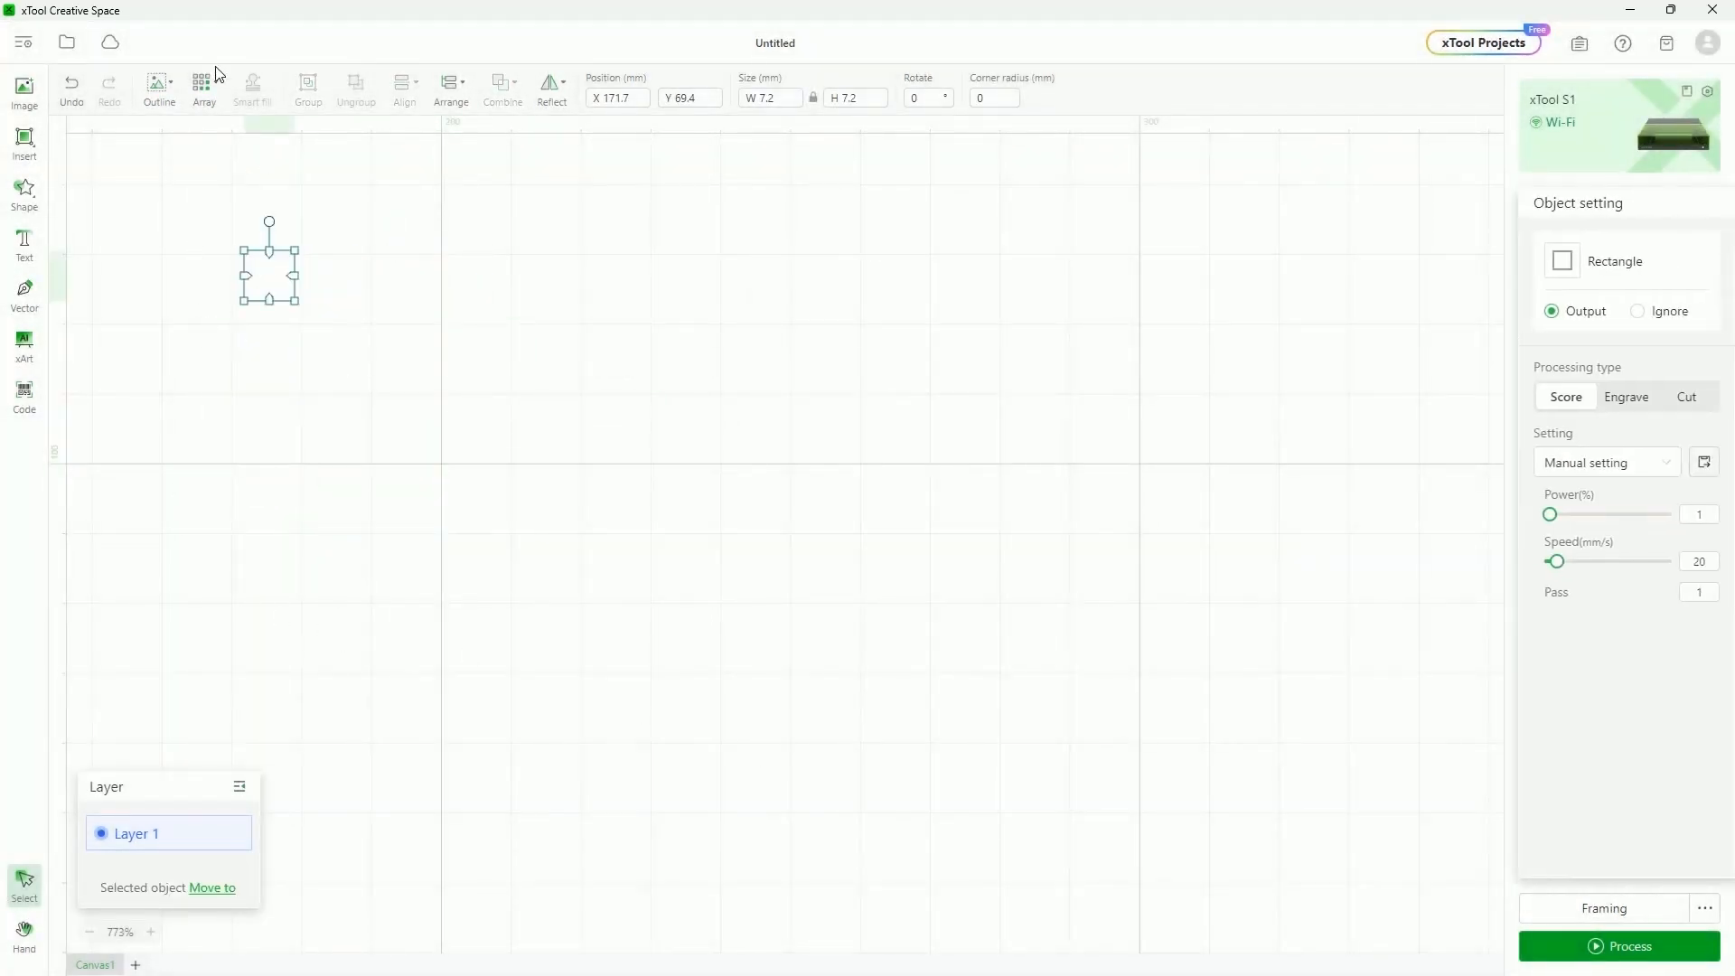
left_click(204, 86)
left_click(239, 177)
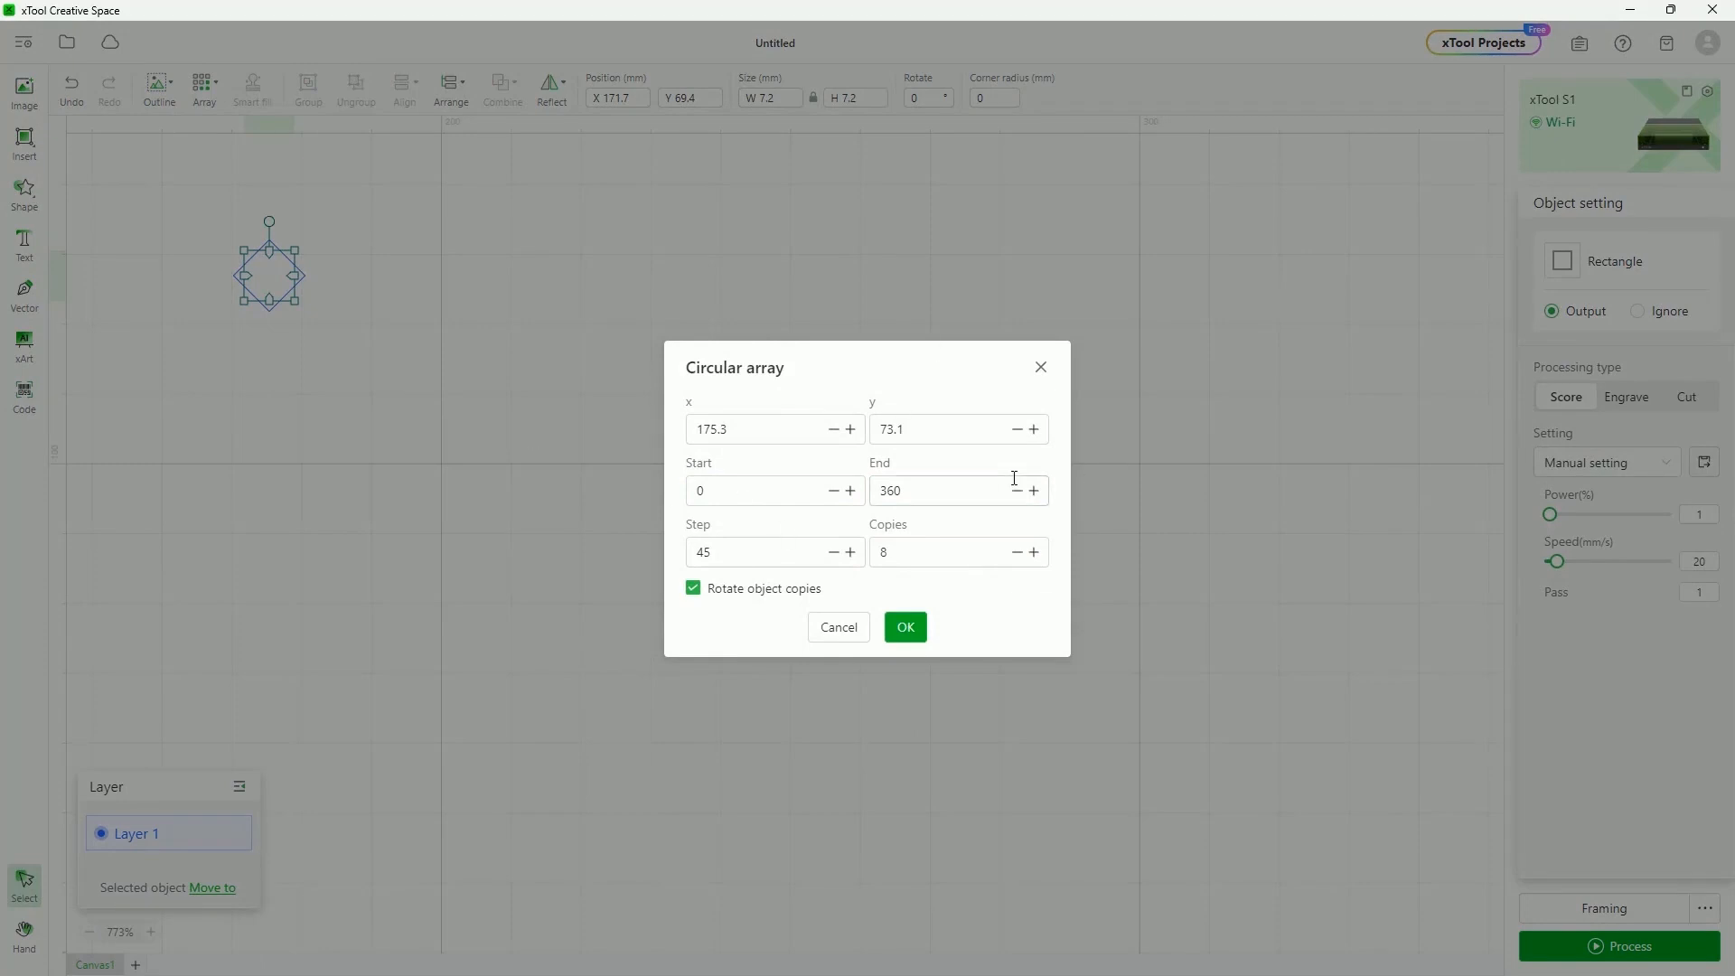
Set the circular array centre's y to 10 and apply the ring of copies
left_click(1034, 429)
left_click(1034, 429)
left_click(1035, 430)
left_click(1034, 429)
left_click(1034, 429)
left_click(1034, 429)
left_click(1035, 430)
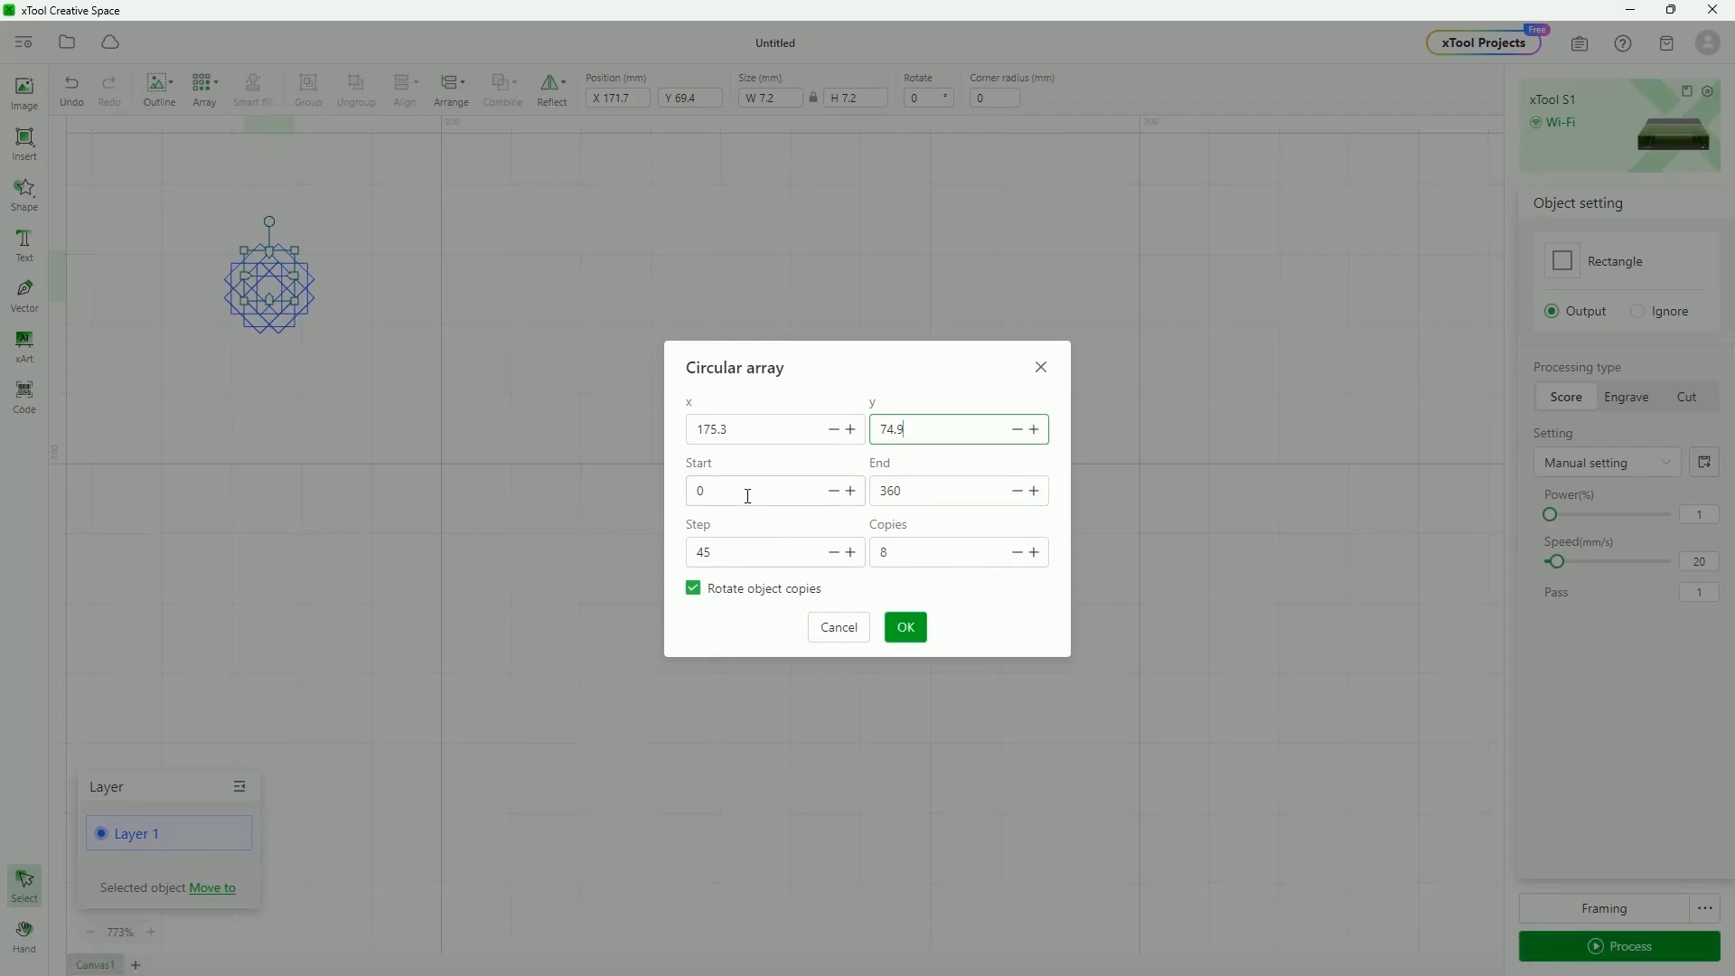
left_click_drag(929, 430, 873, 429)
type("10")
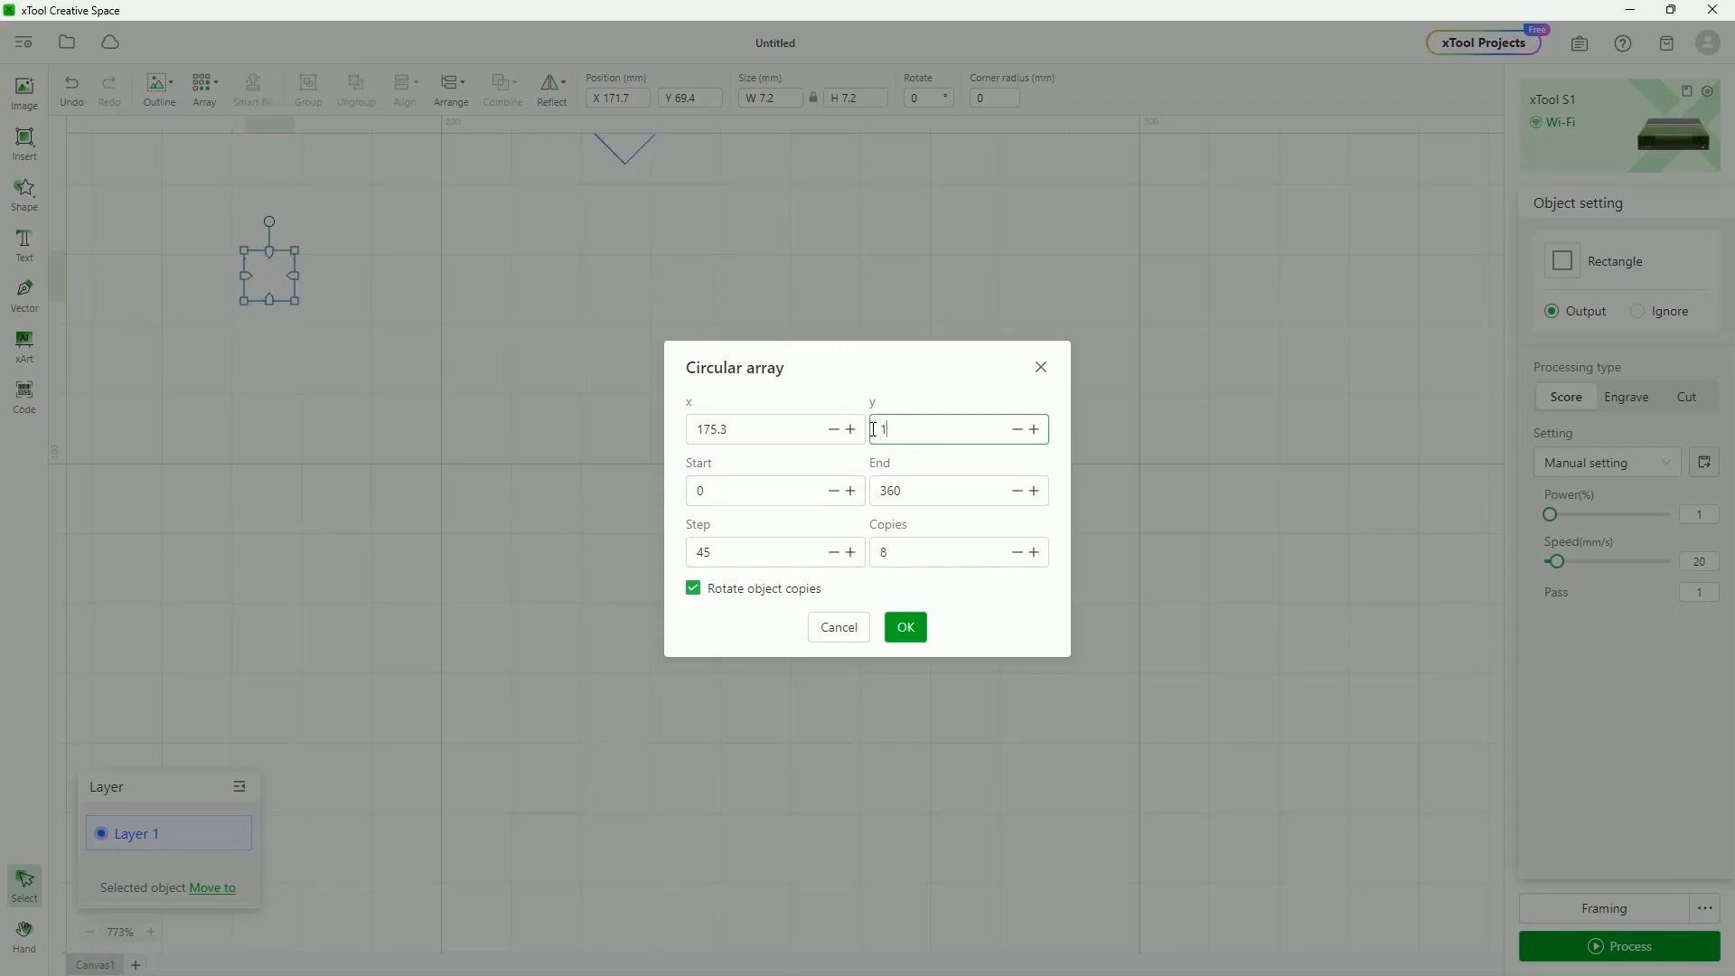
key("Return")
Move the ring of squares down beside the triangle, then select a single square
scroll(706, 584, "up", 3)
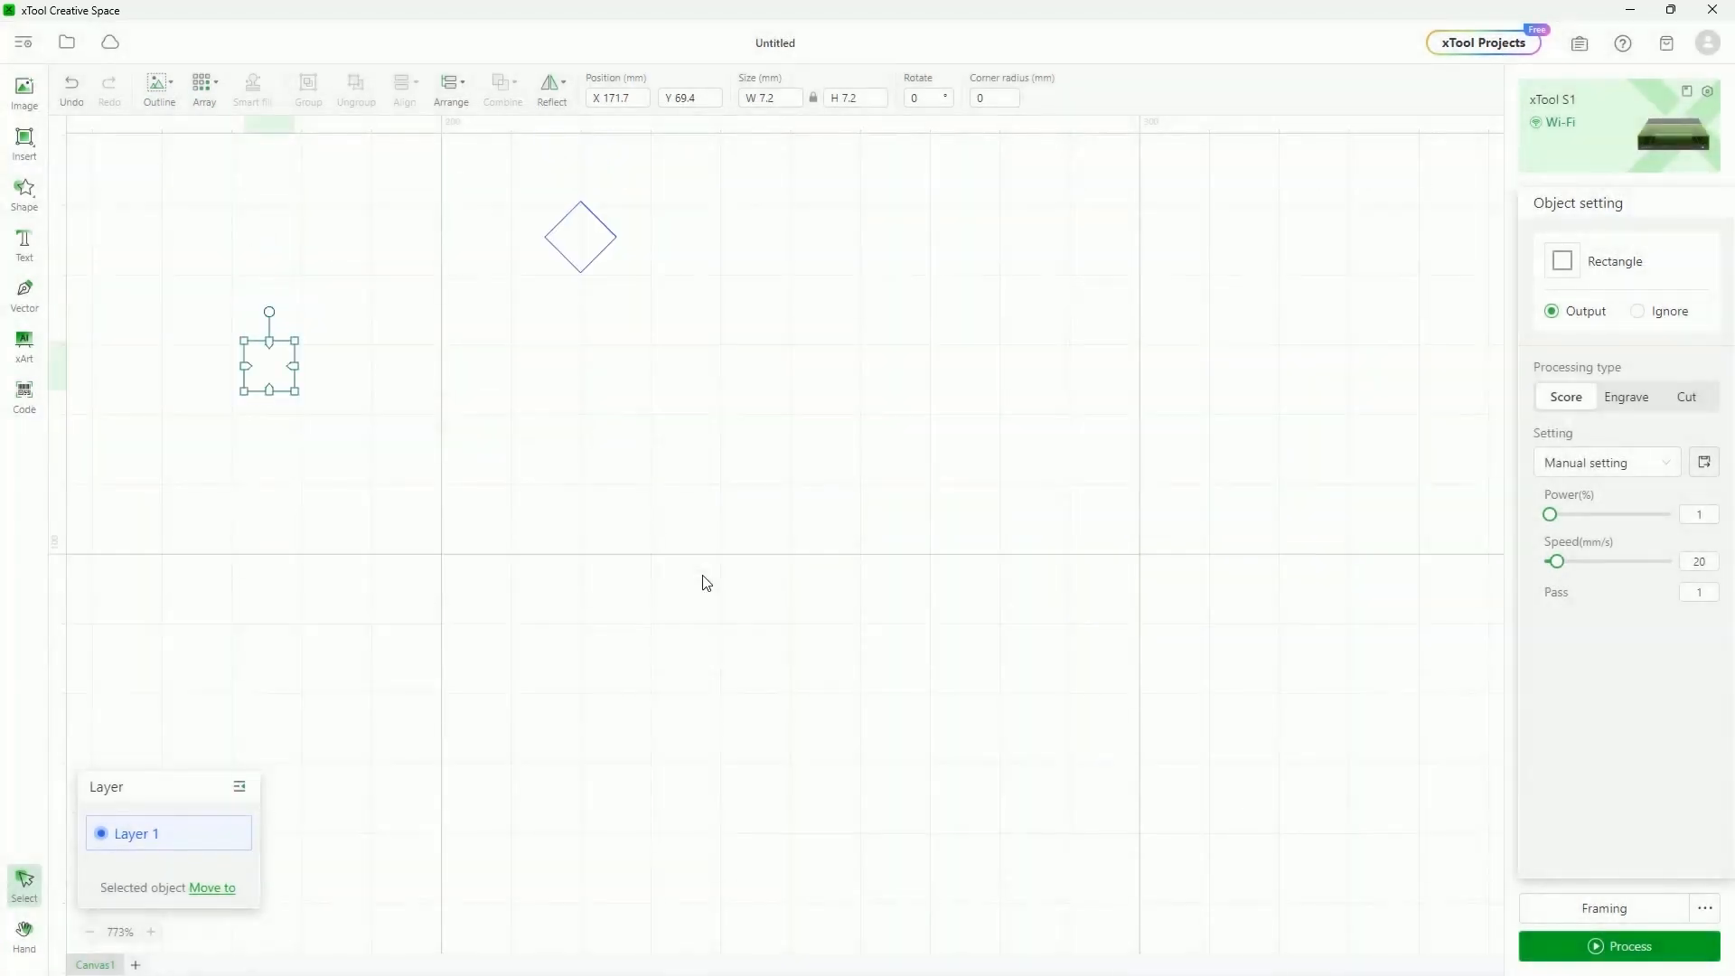
scroll(621, 569, "down", 6)
left_click_drag(339, 262, 710, 664)
left_click_drag(579, 411, 674, 574)
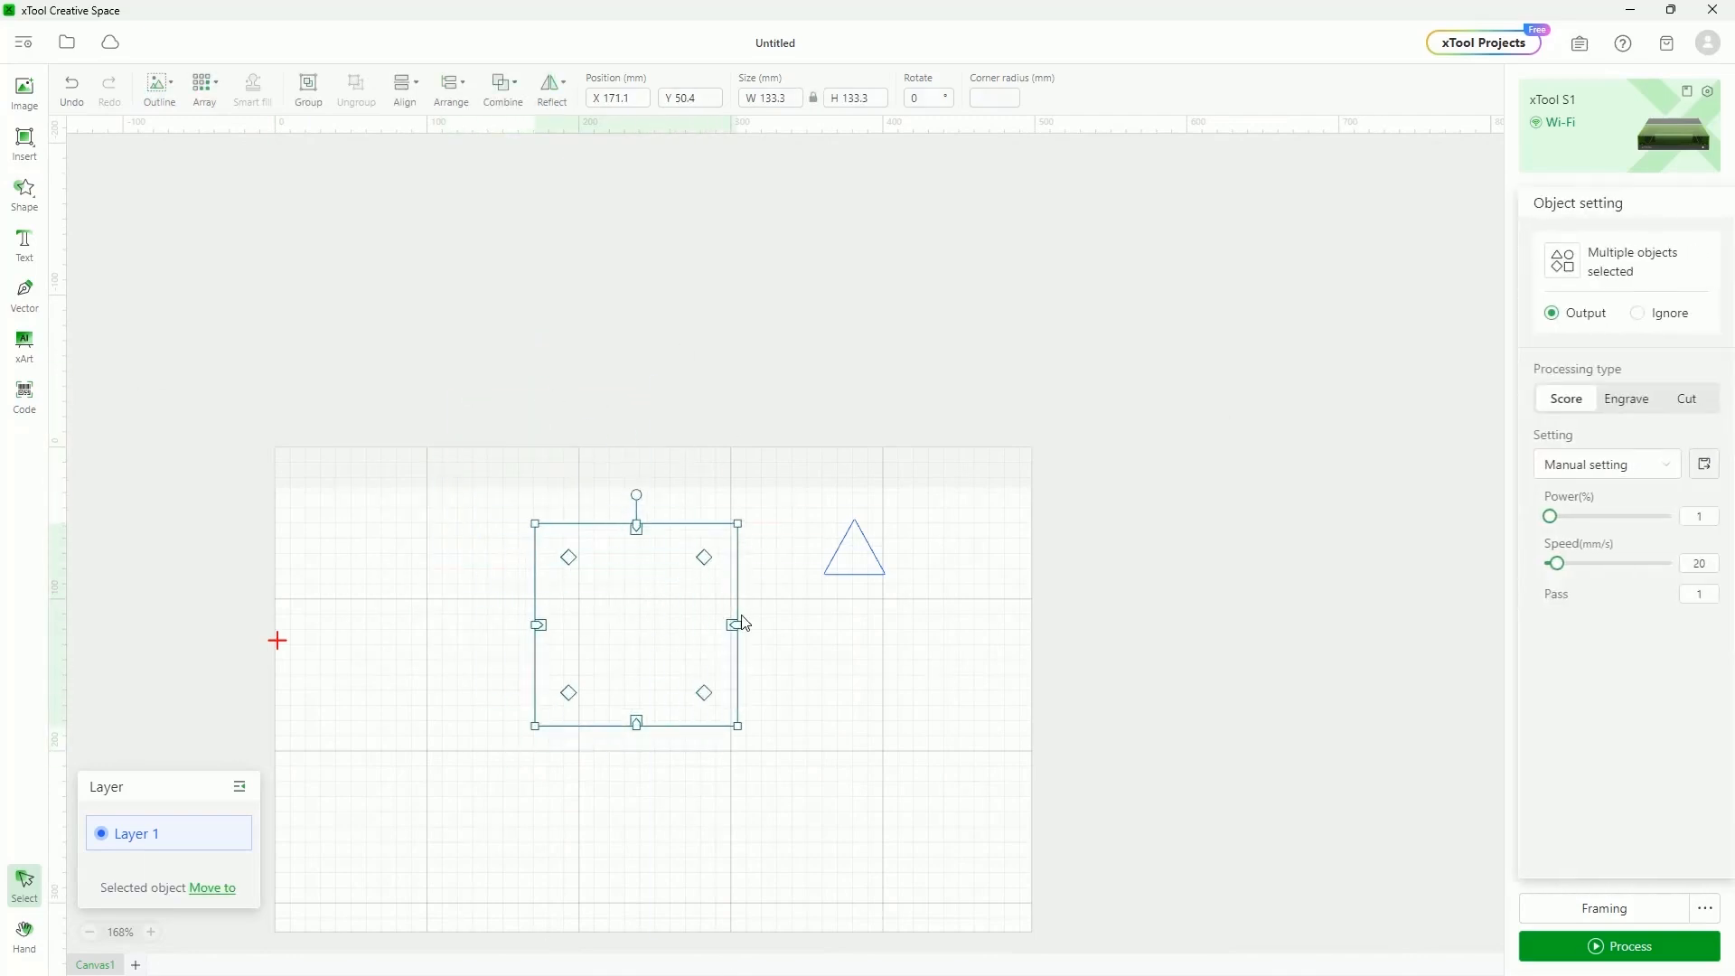
left_click(813, 759)
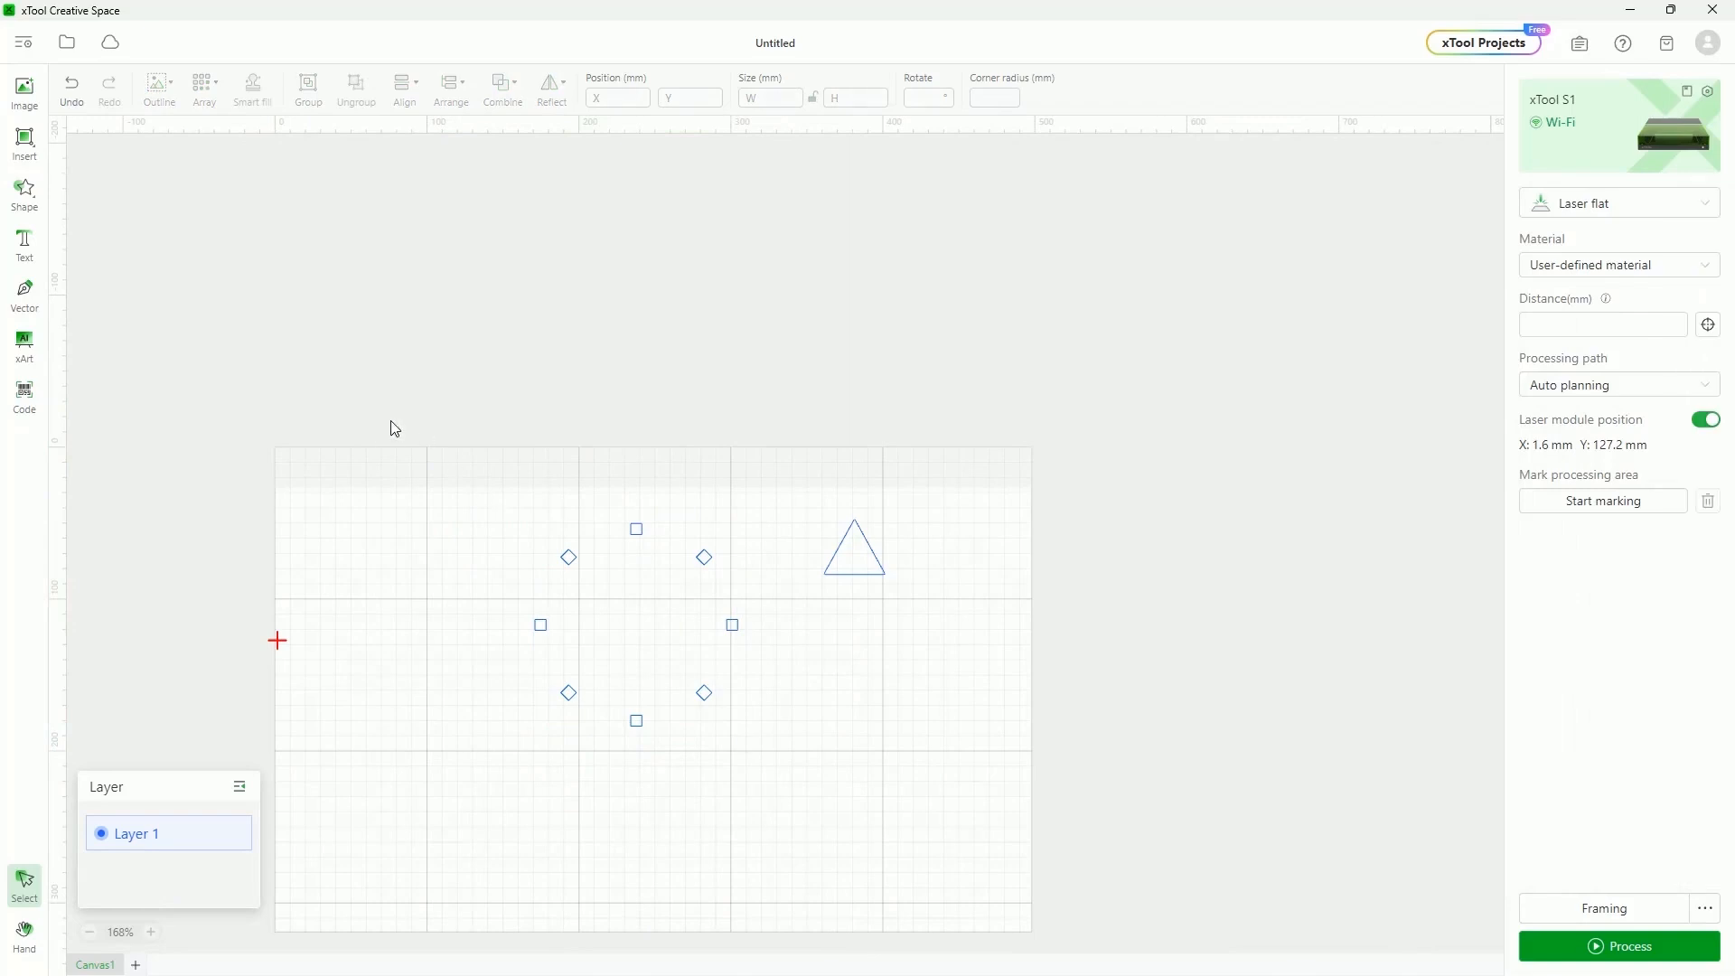
left_click_drag(391, 426, 933, 671)
left_click(523, 569)
scroll(524, 578, "up", 2)
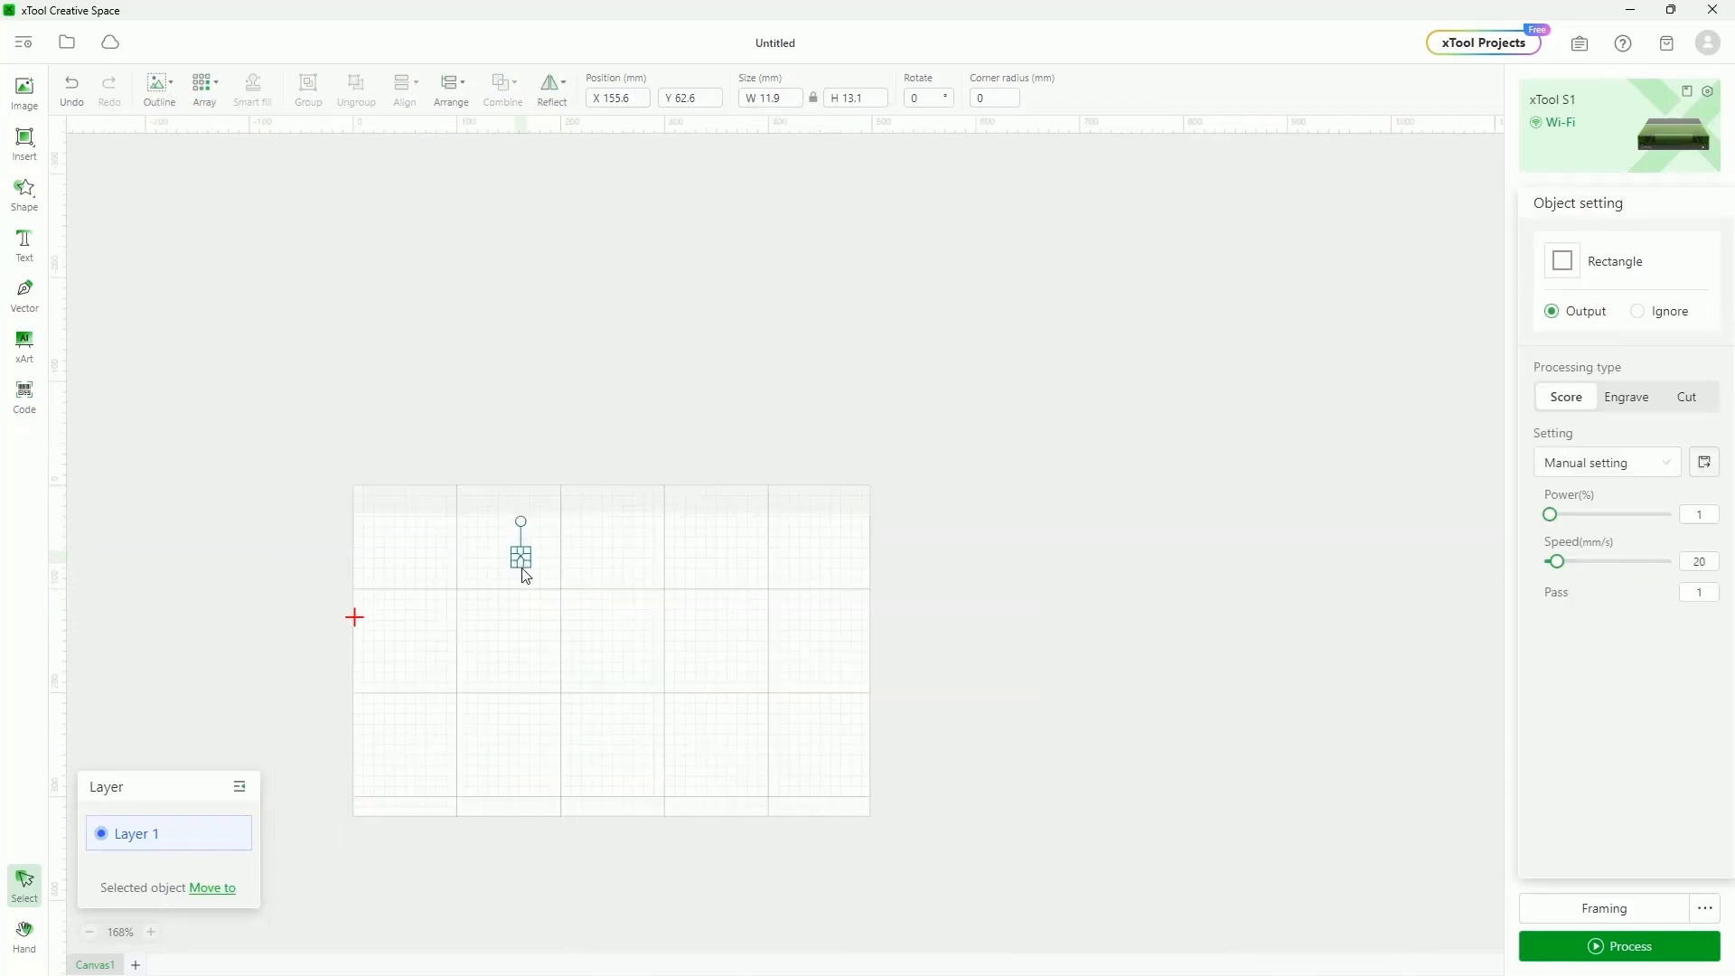
Reselect the small square and preview a 5×5 power-versus-speed Material test array
scroll(528, 575, "up", 6)
scroll(525, 570, "down", 4)
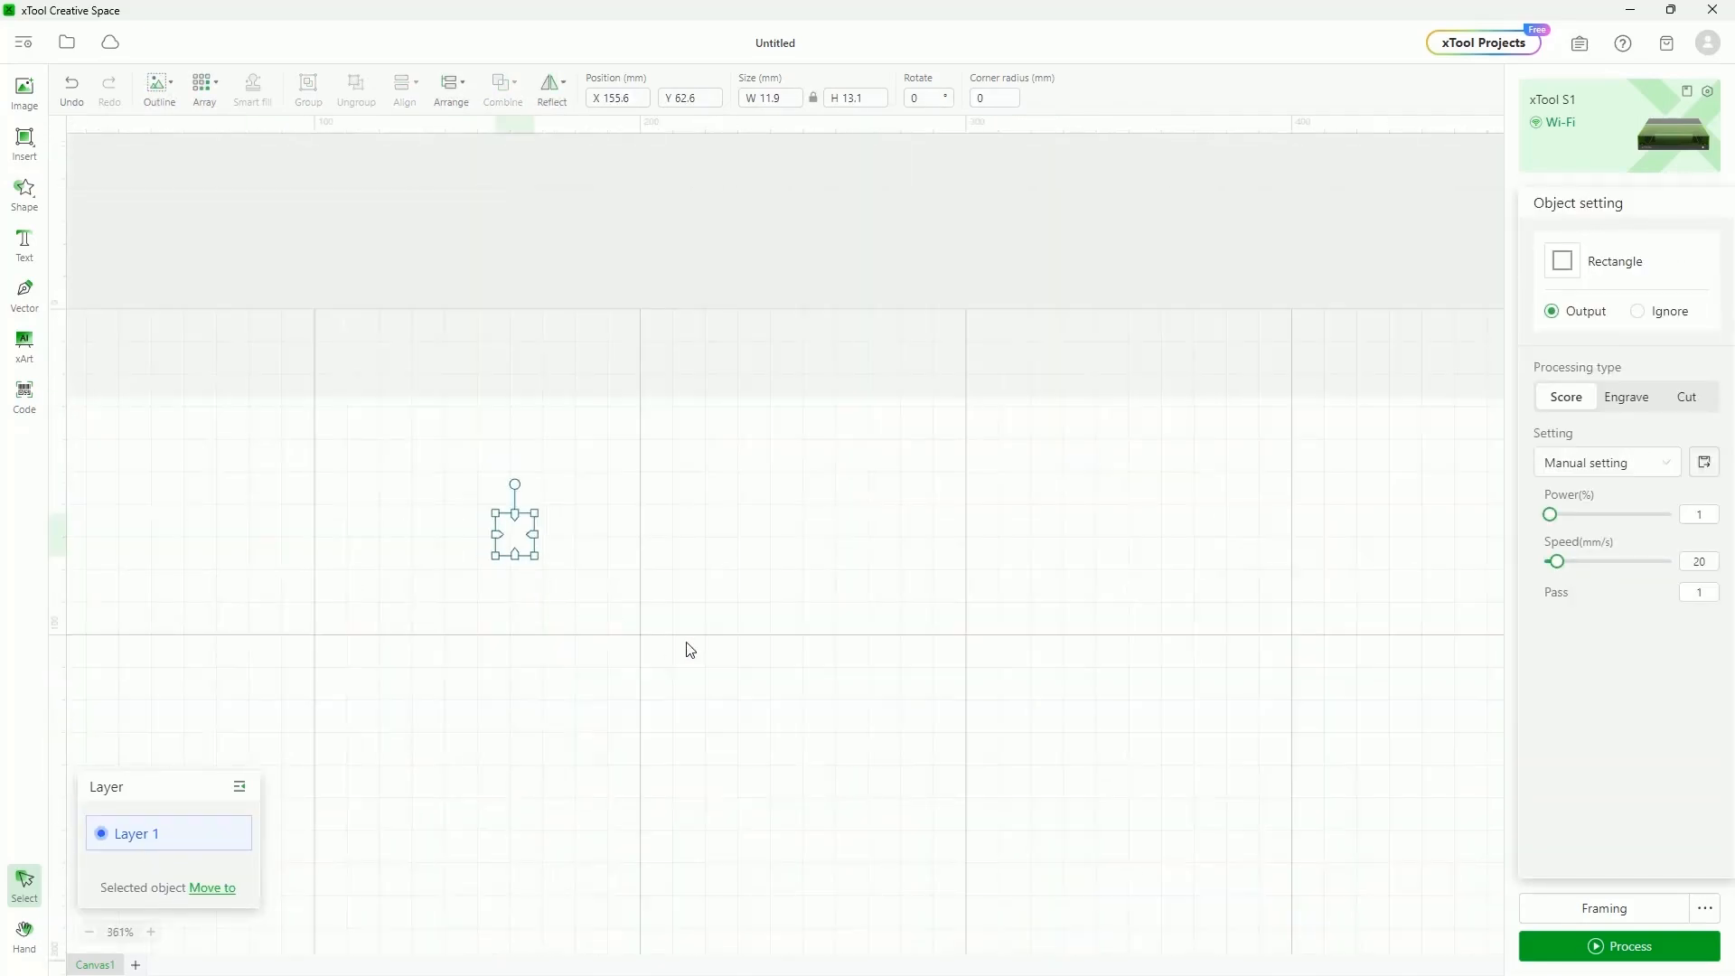
left_click_drag(691, 593, 639, 587)
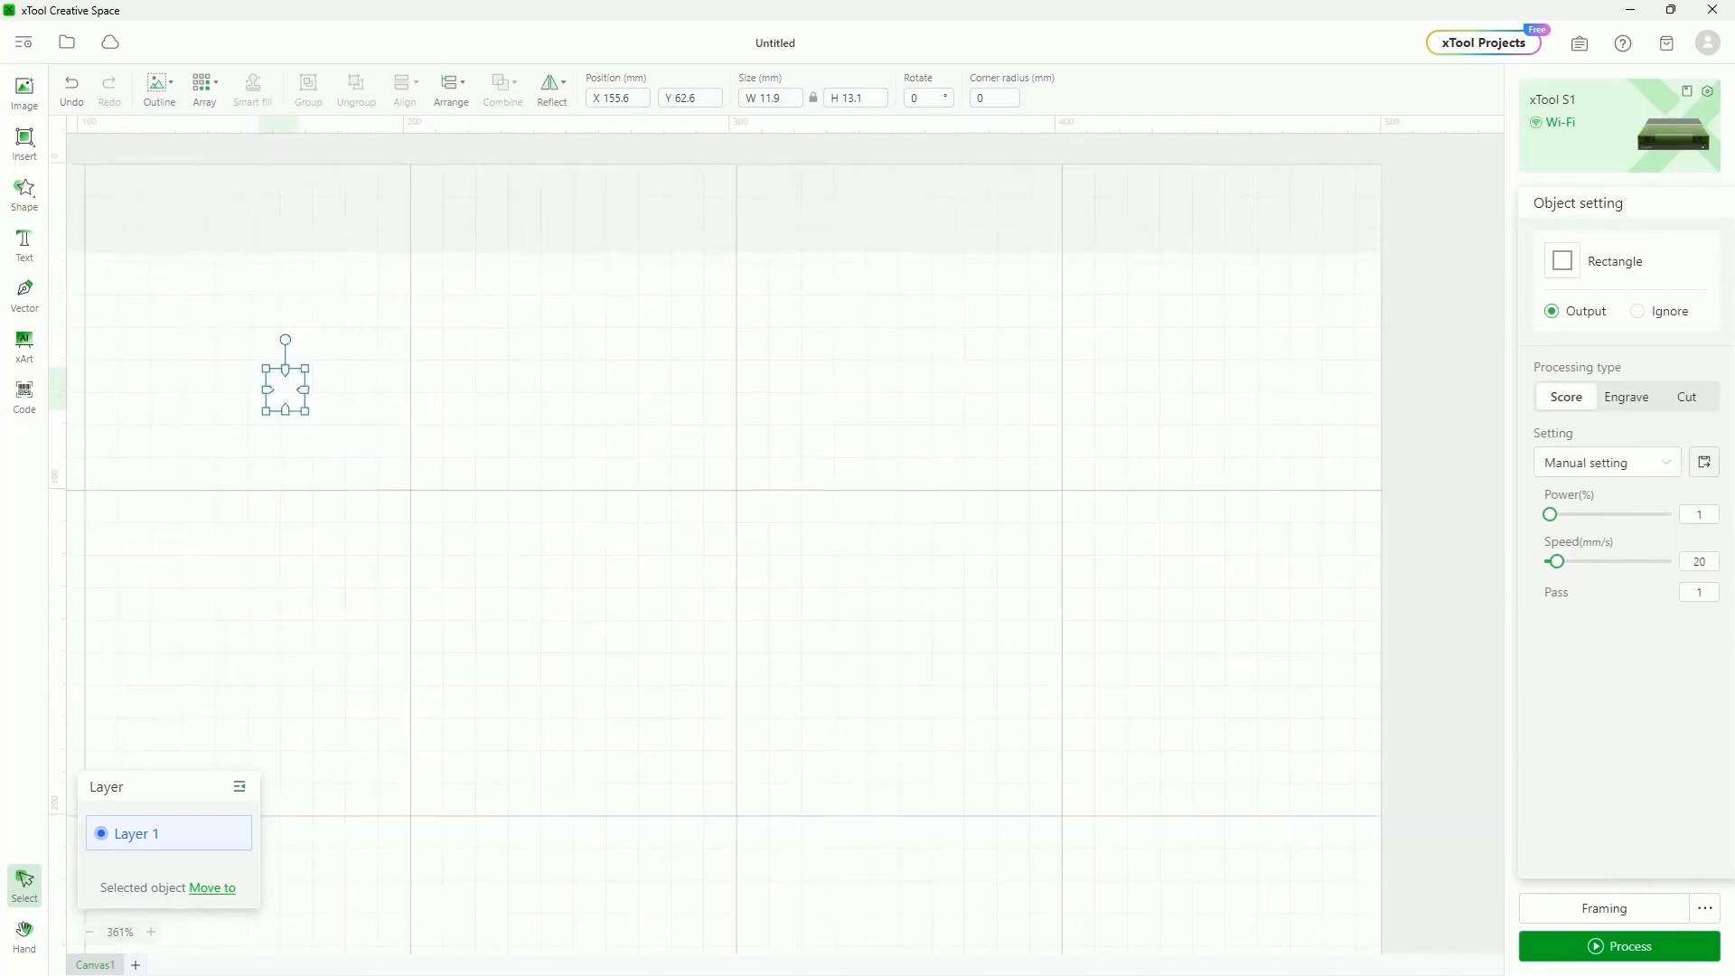
left_click(204, 86)
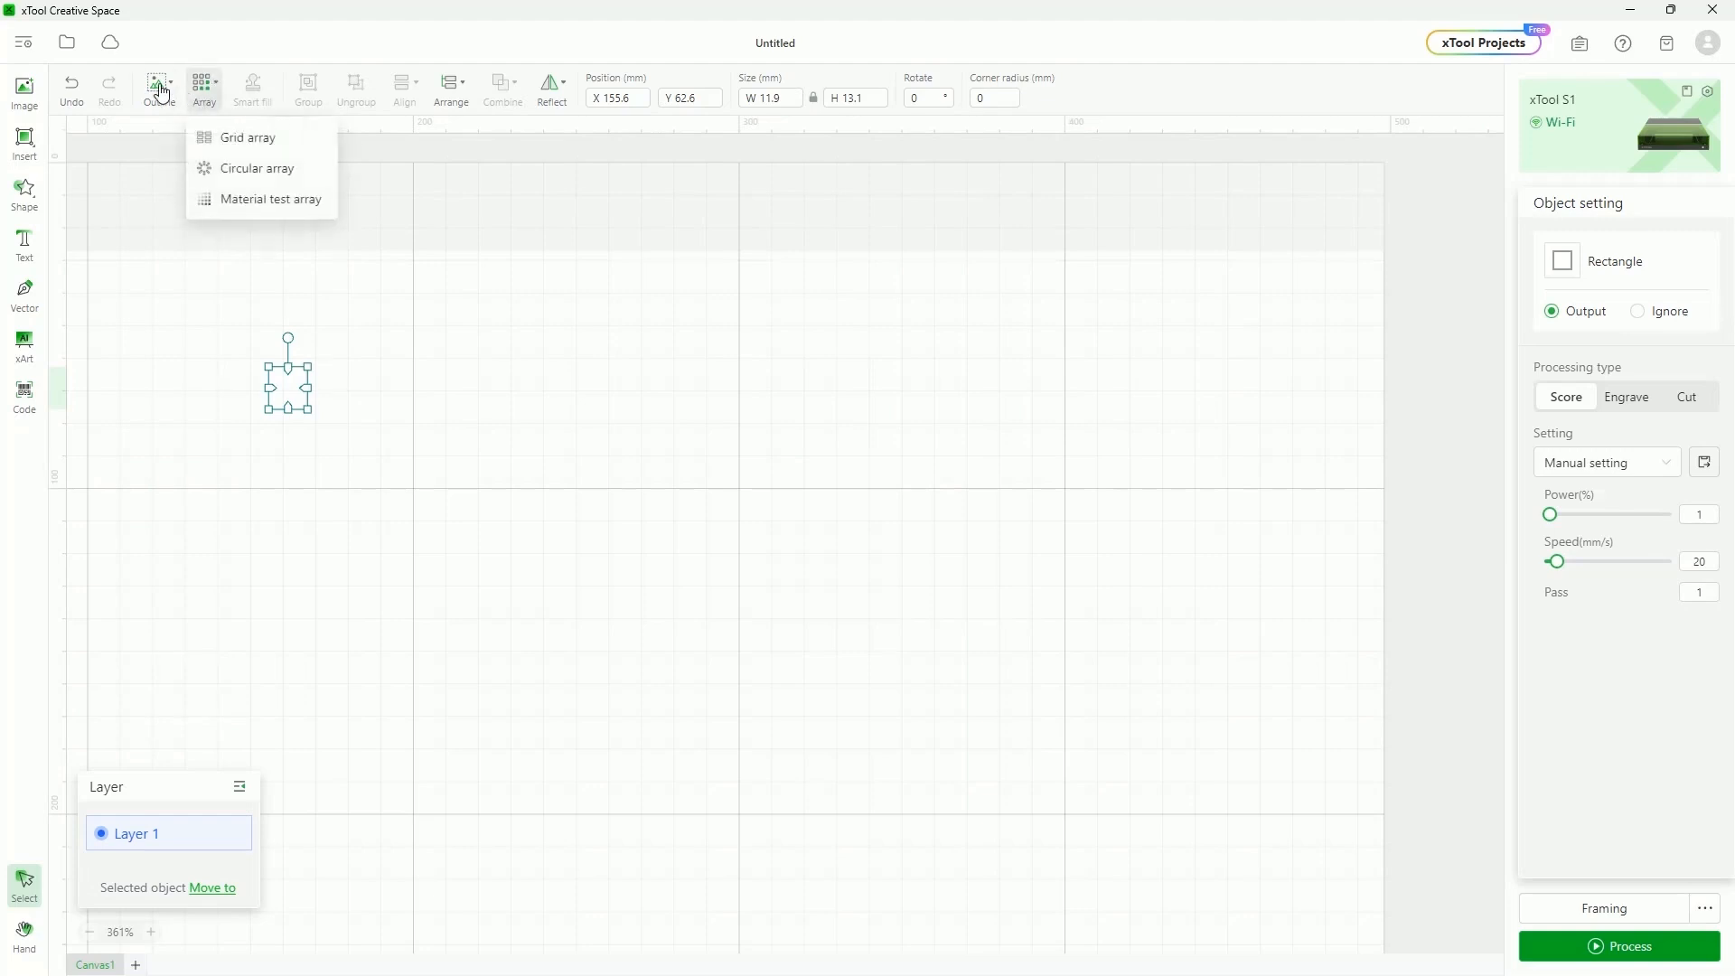
mouse_move(204, 93)
left_click(241, 200)
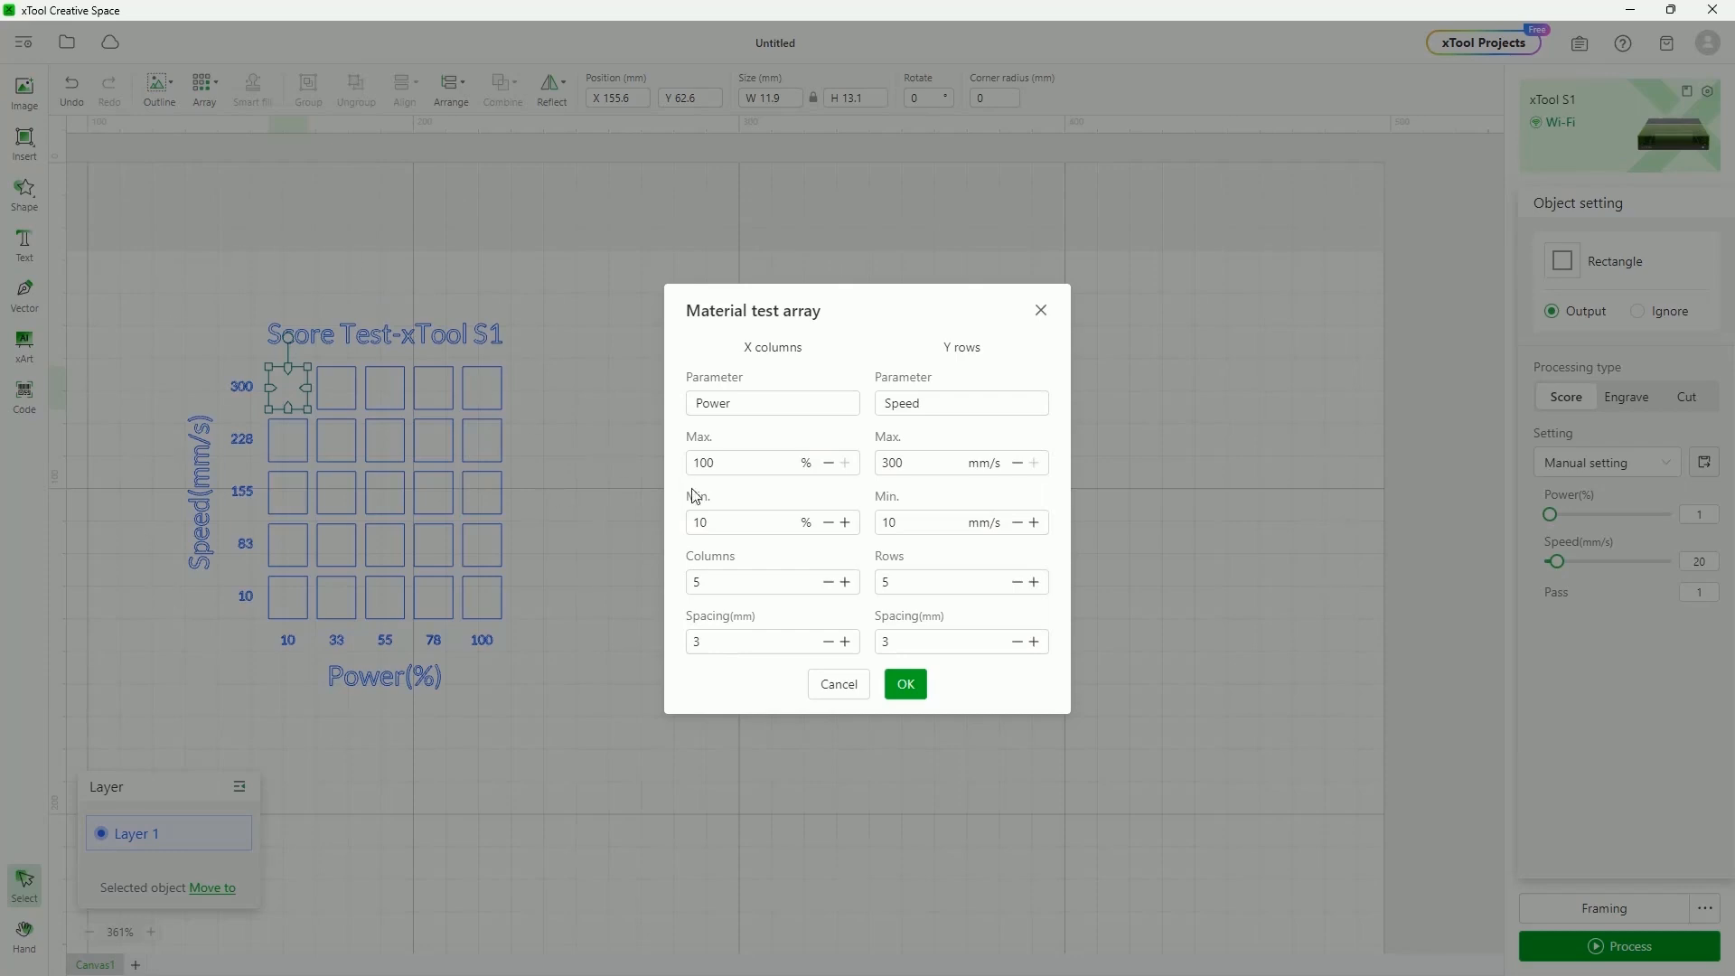
Build the 5×5 score test grid with max power 50% and max speed 200 mm/s, centred on the canvas
left_click(734, 470)
type("50")
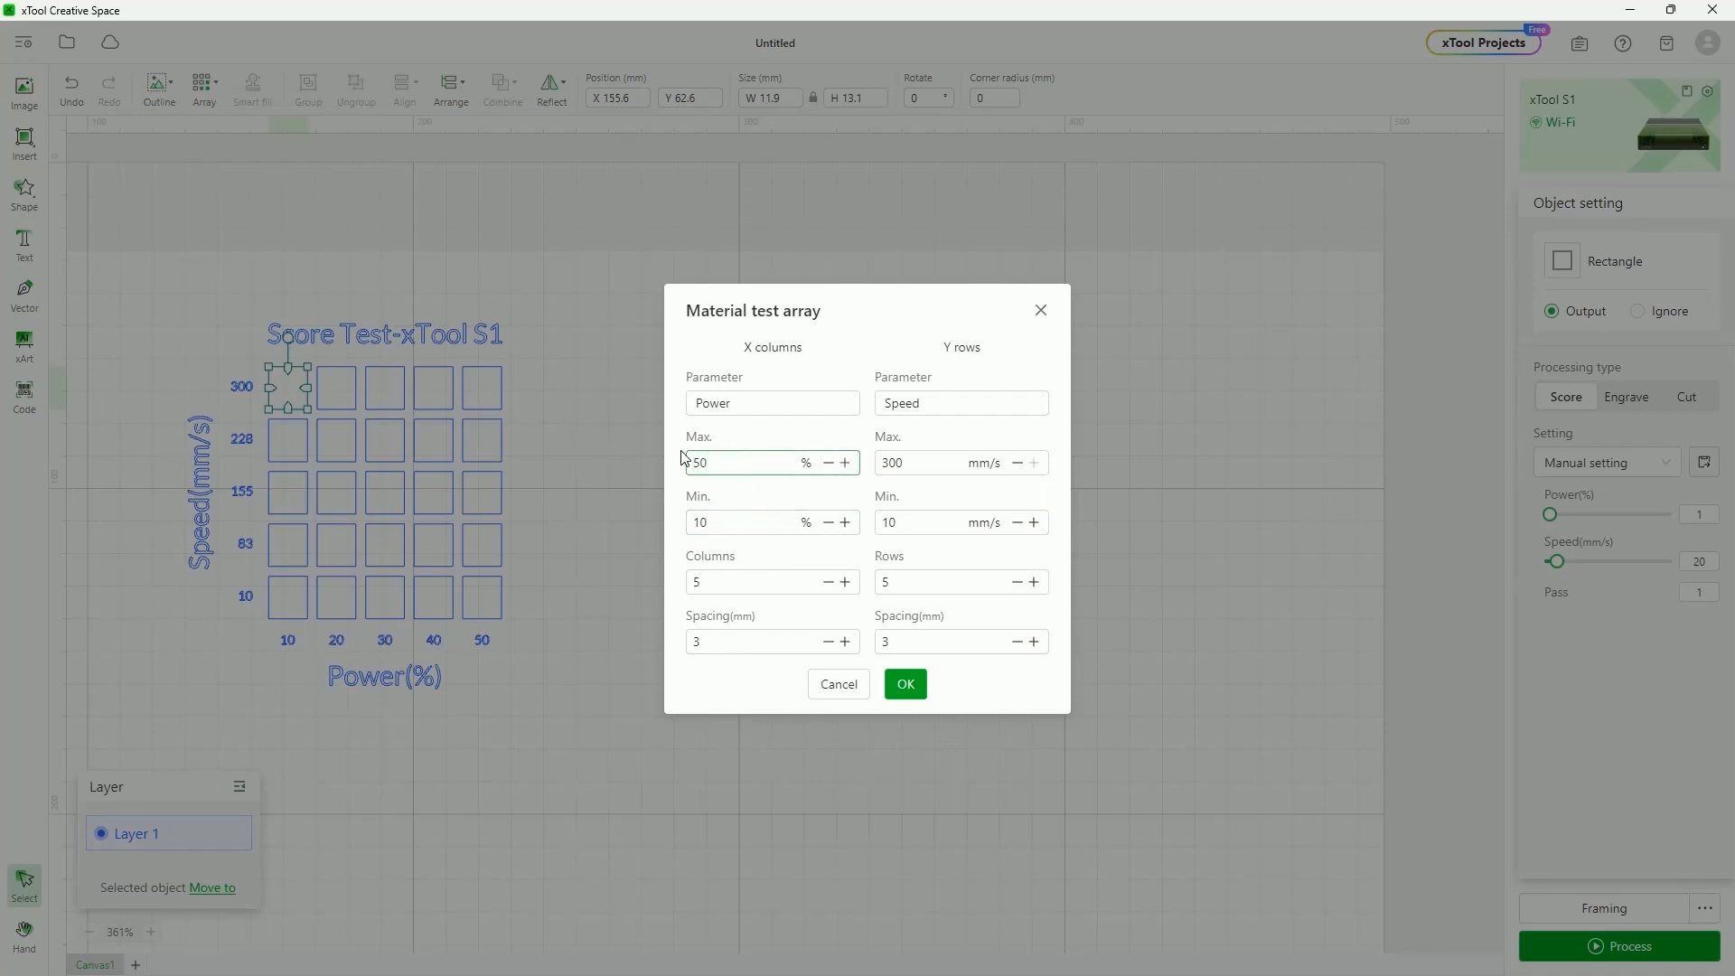
key("Tab")
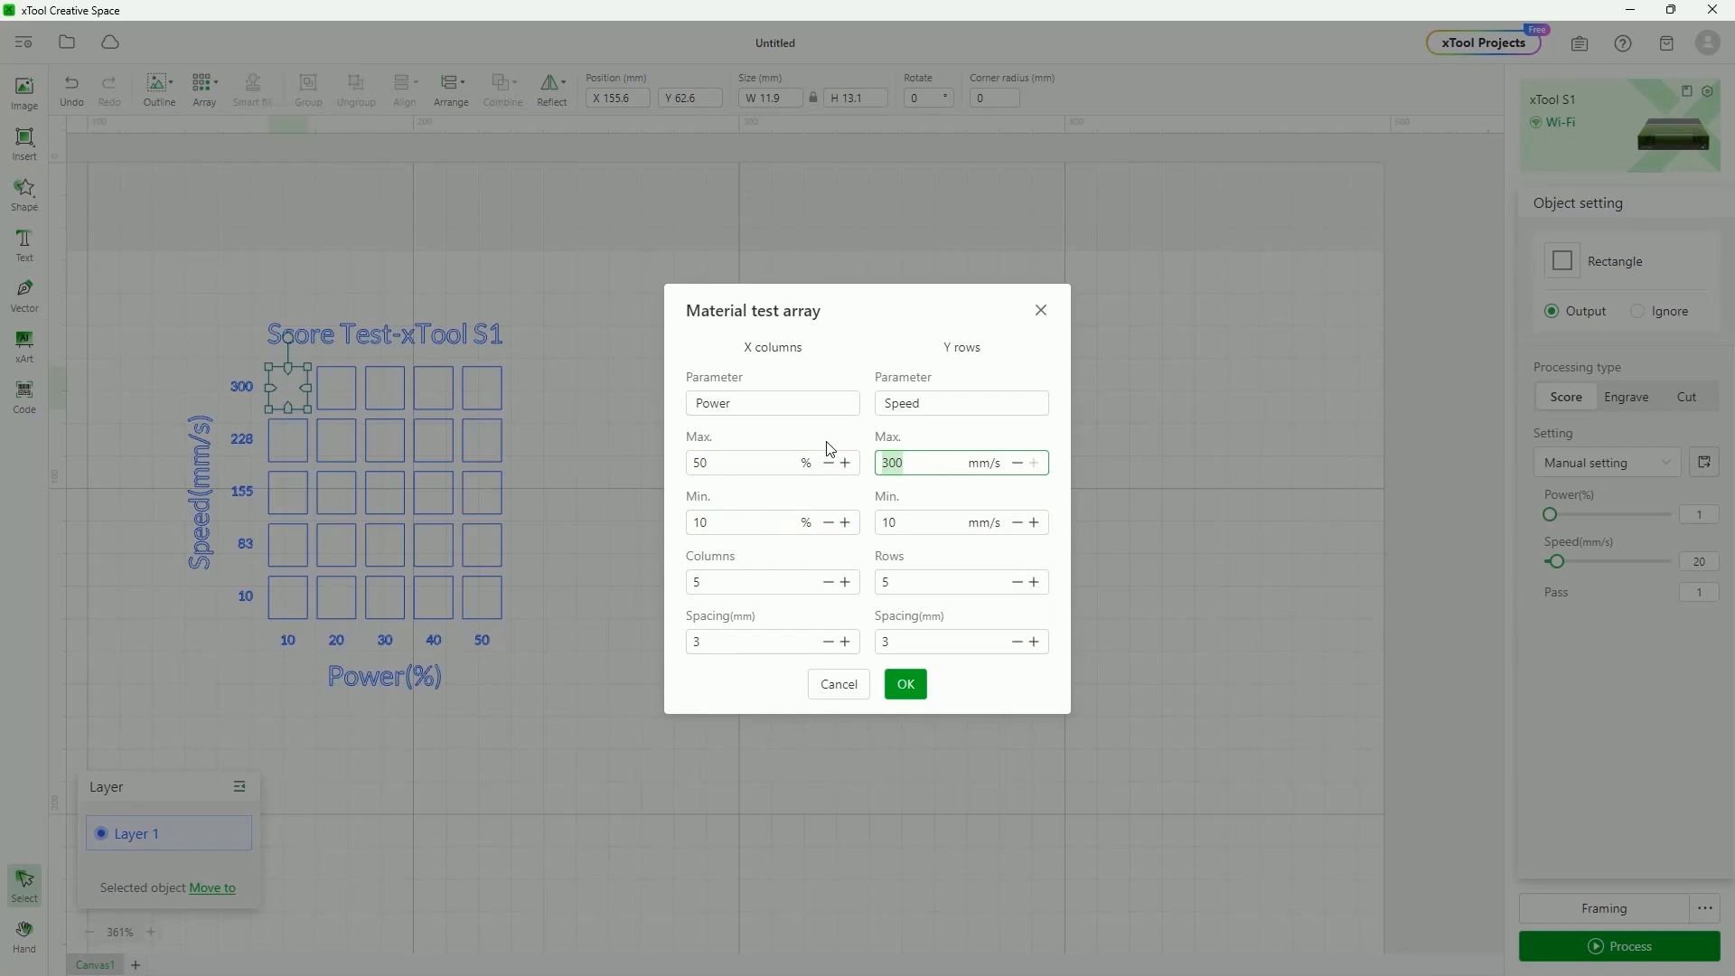
type("200")
left_click(919, 688)
left_click(365, 680)
left_click_drag(418, 419, 842, 426)
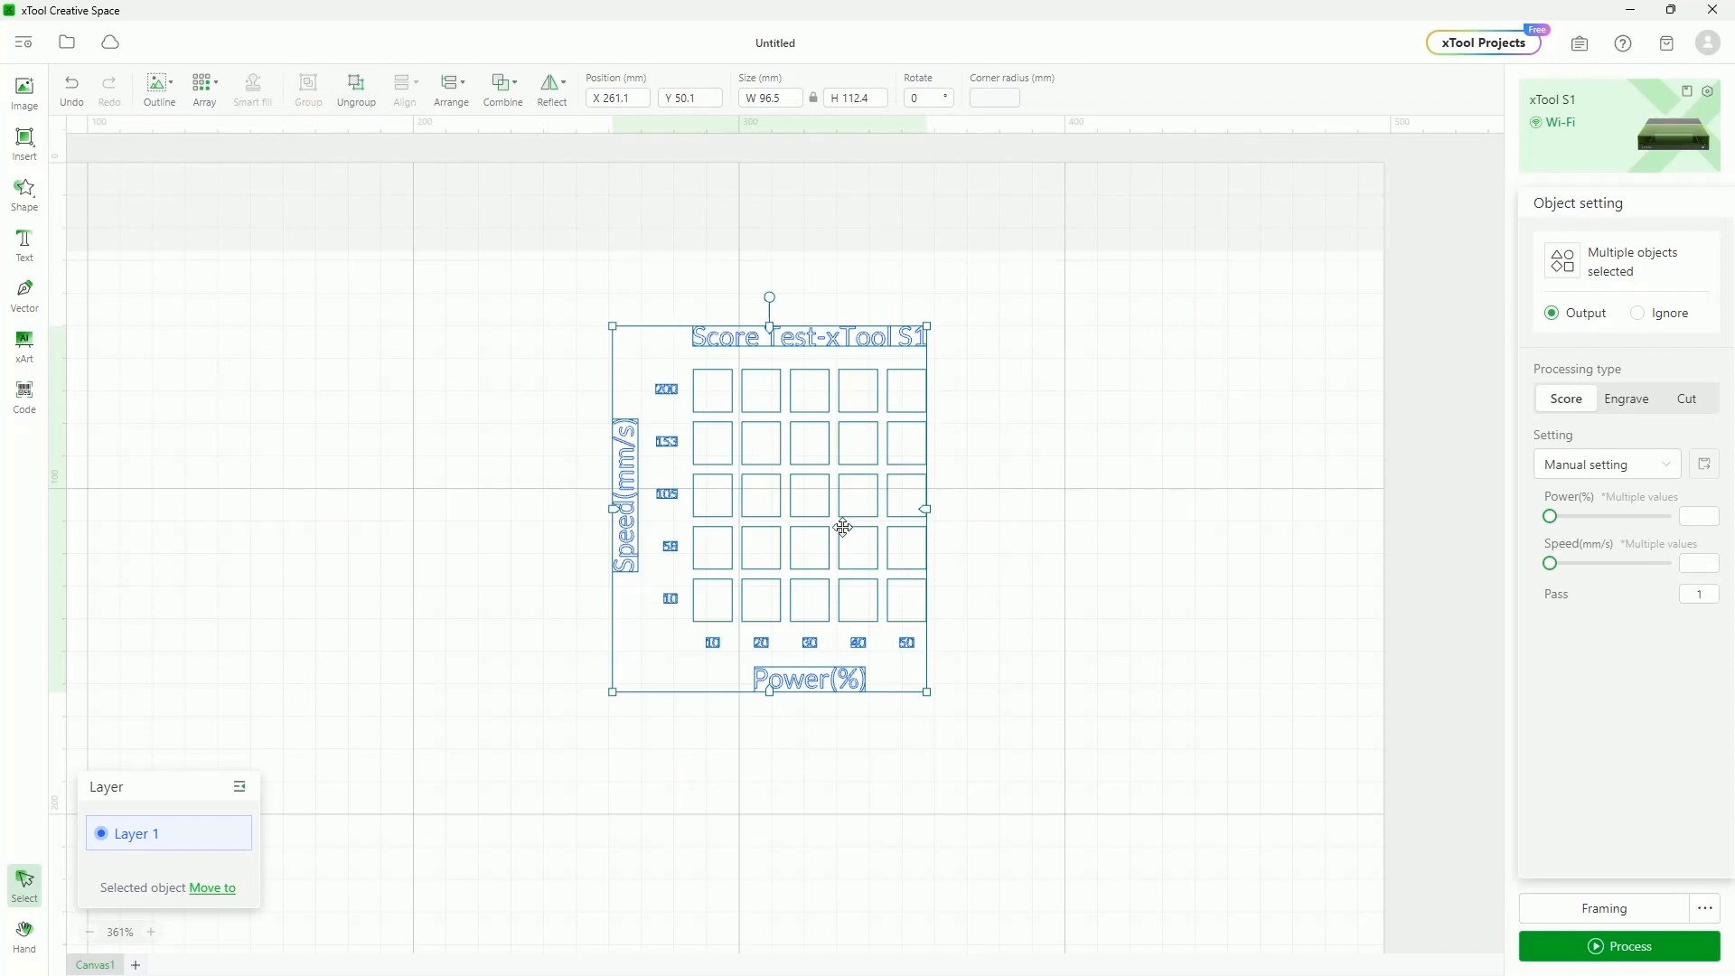
Ungroup the score test chart and inspect individual squares' power and speed and the title
left_click(1016, 490)
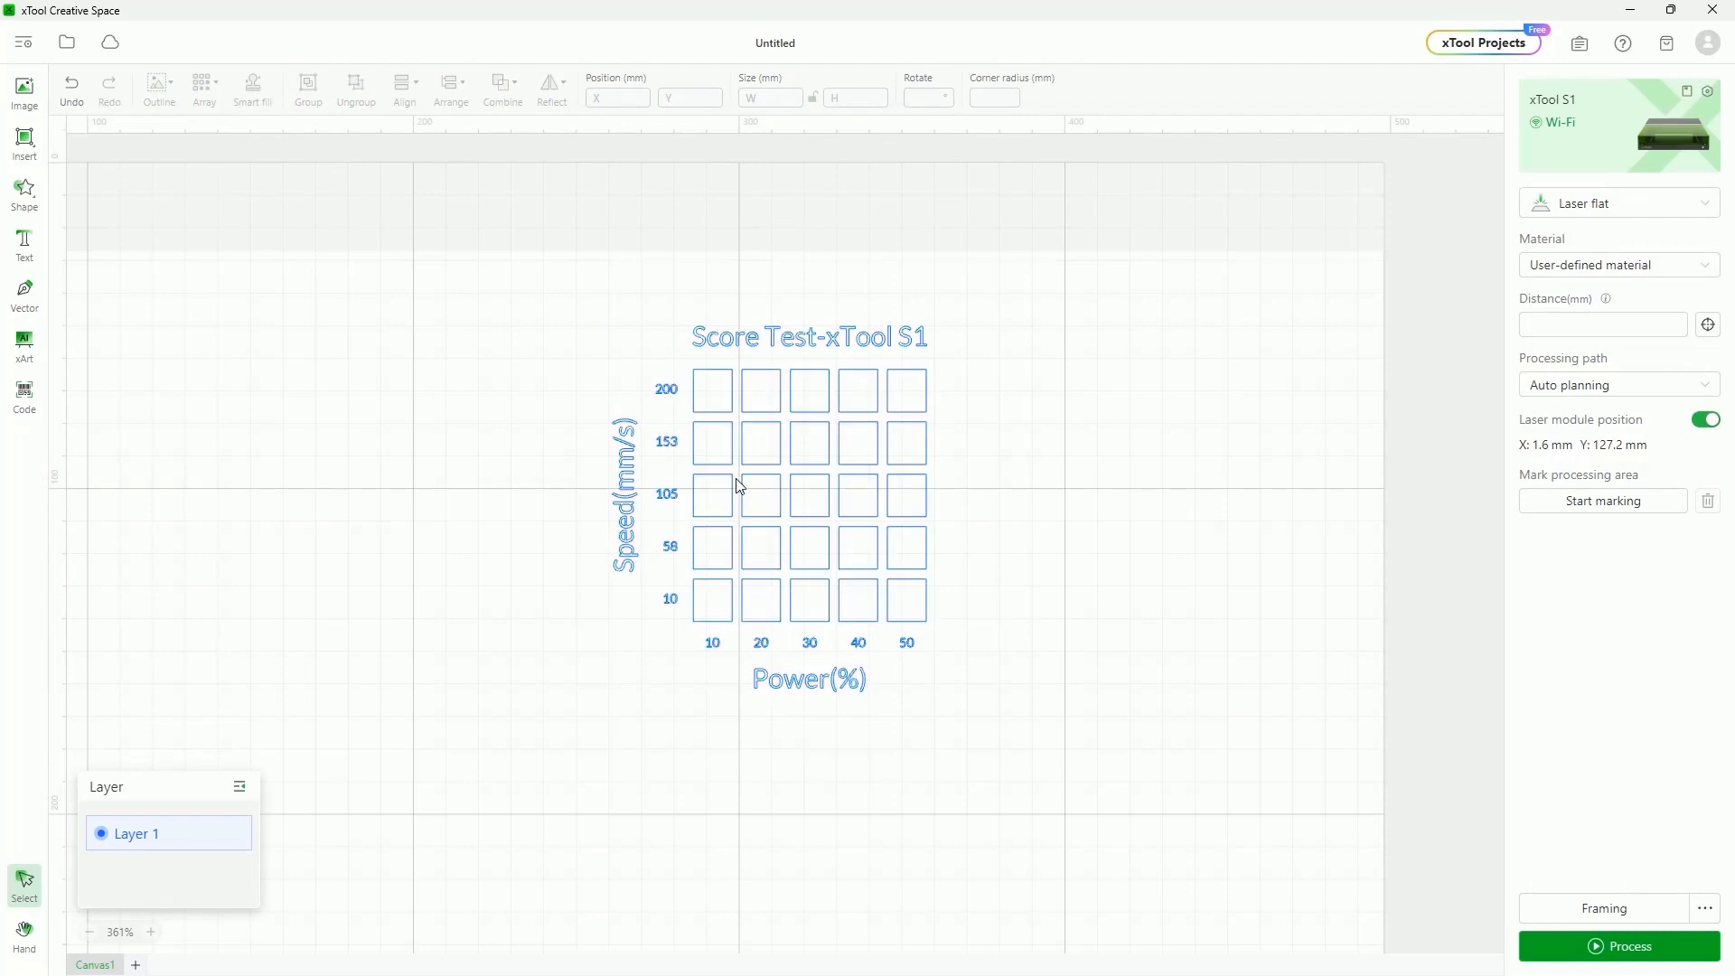
key("ctrl+a")
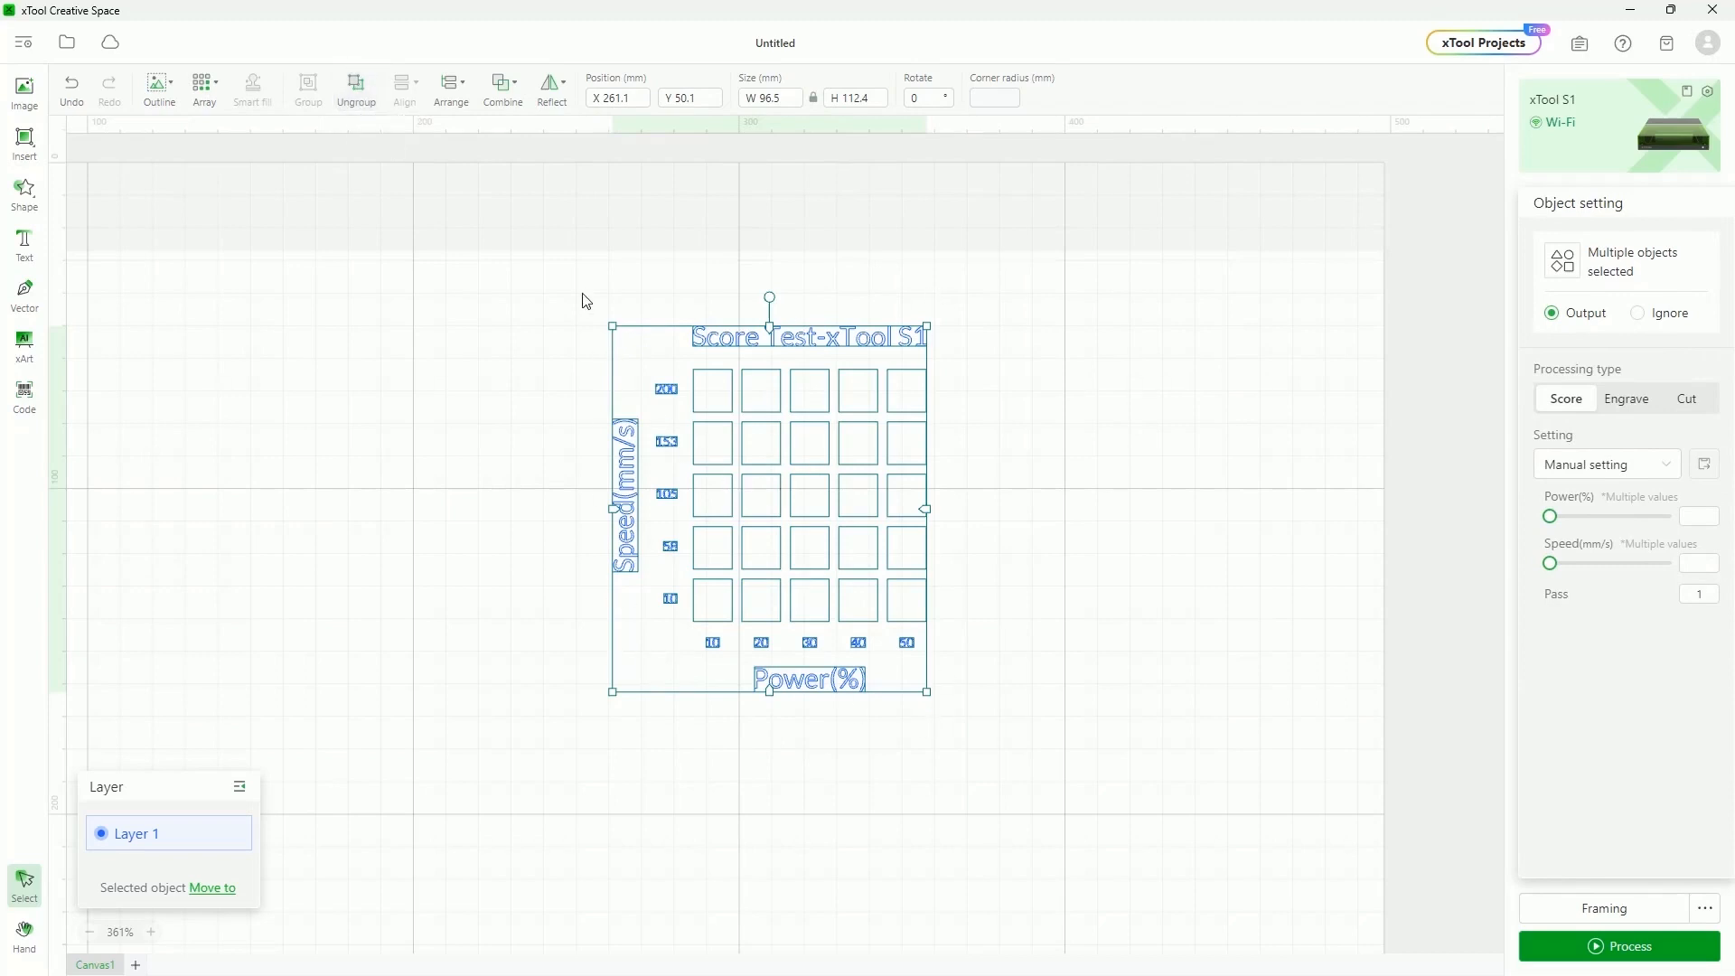
left_click(355, 86)
left_click(1110, 556)
left_click(713, 411)
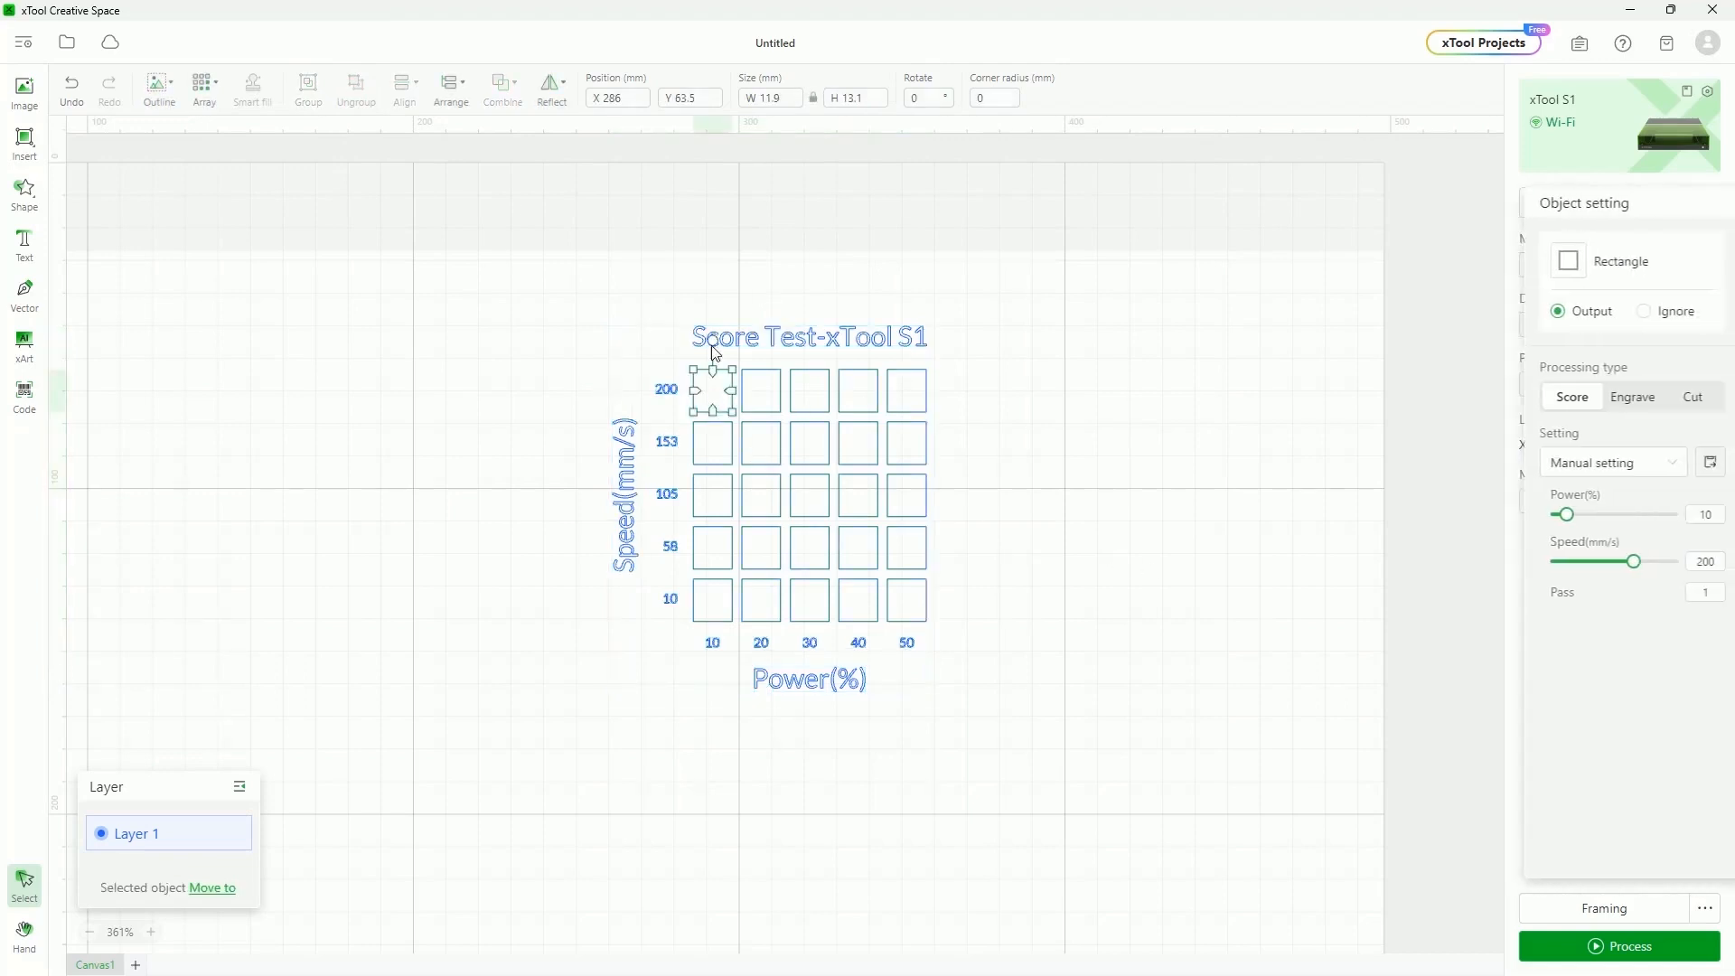
left_click(633, 452)
left_click(847, 344)
left_click(886, 399)
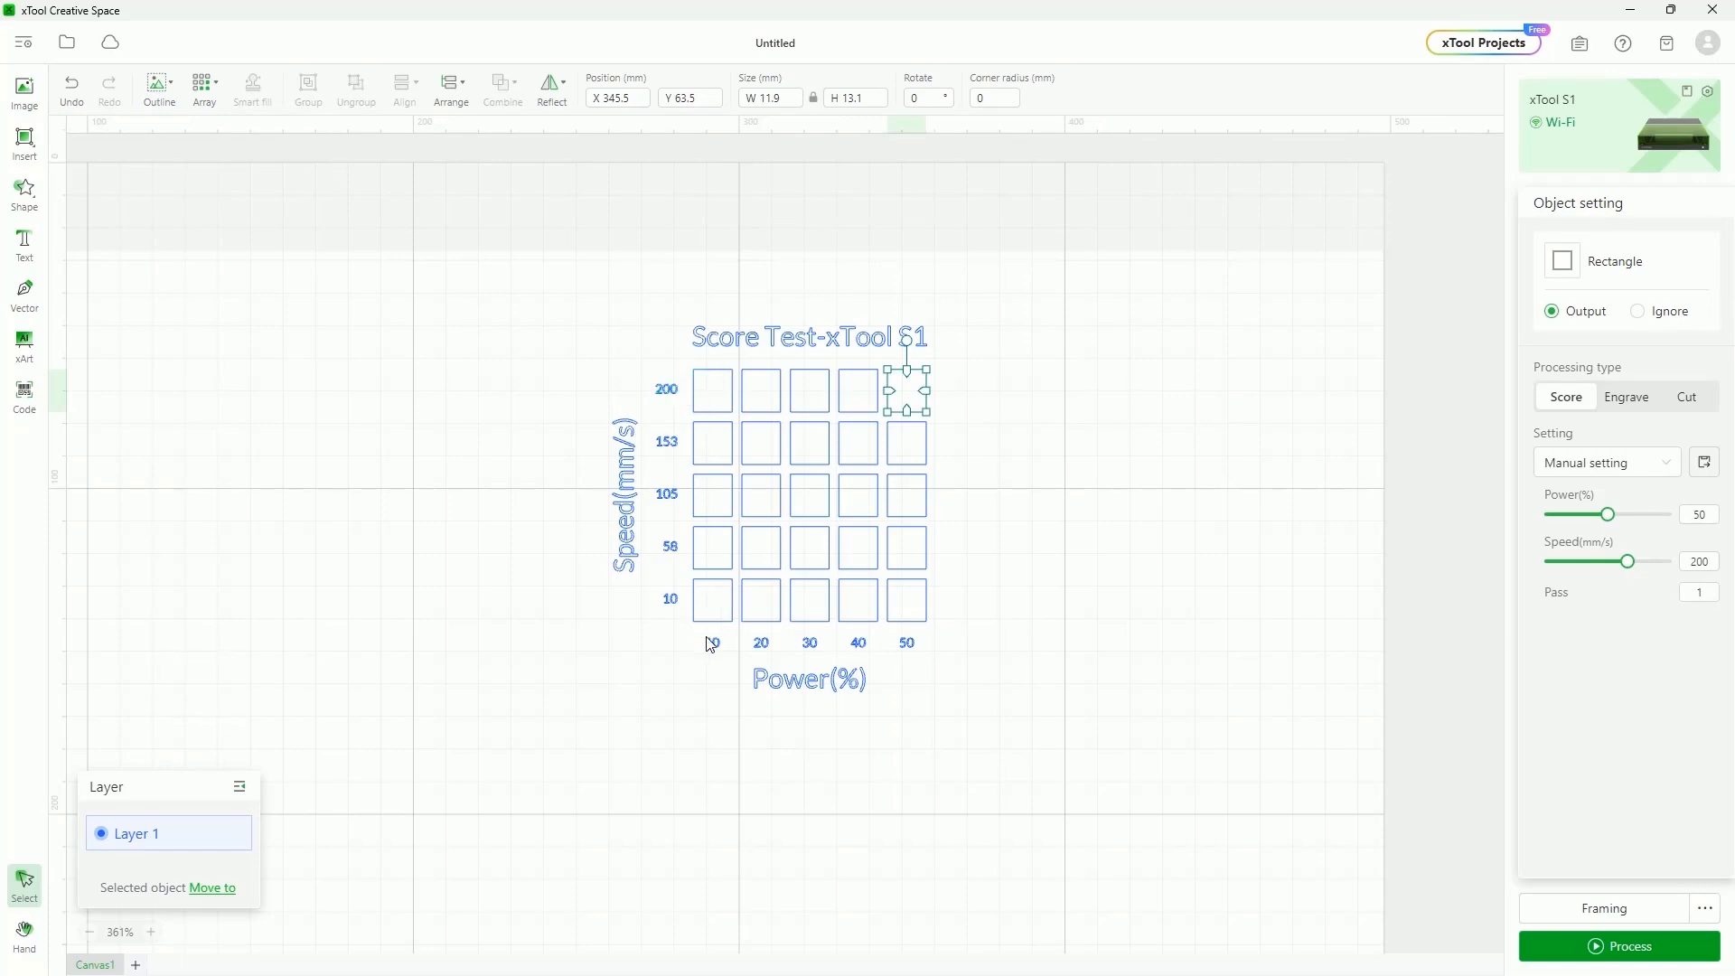
left_click(706, 407)
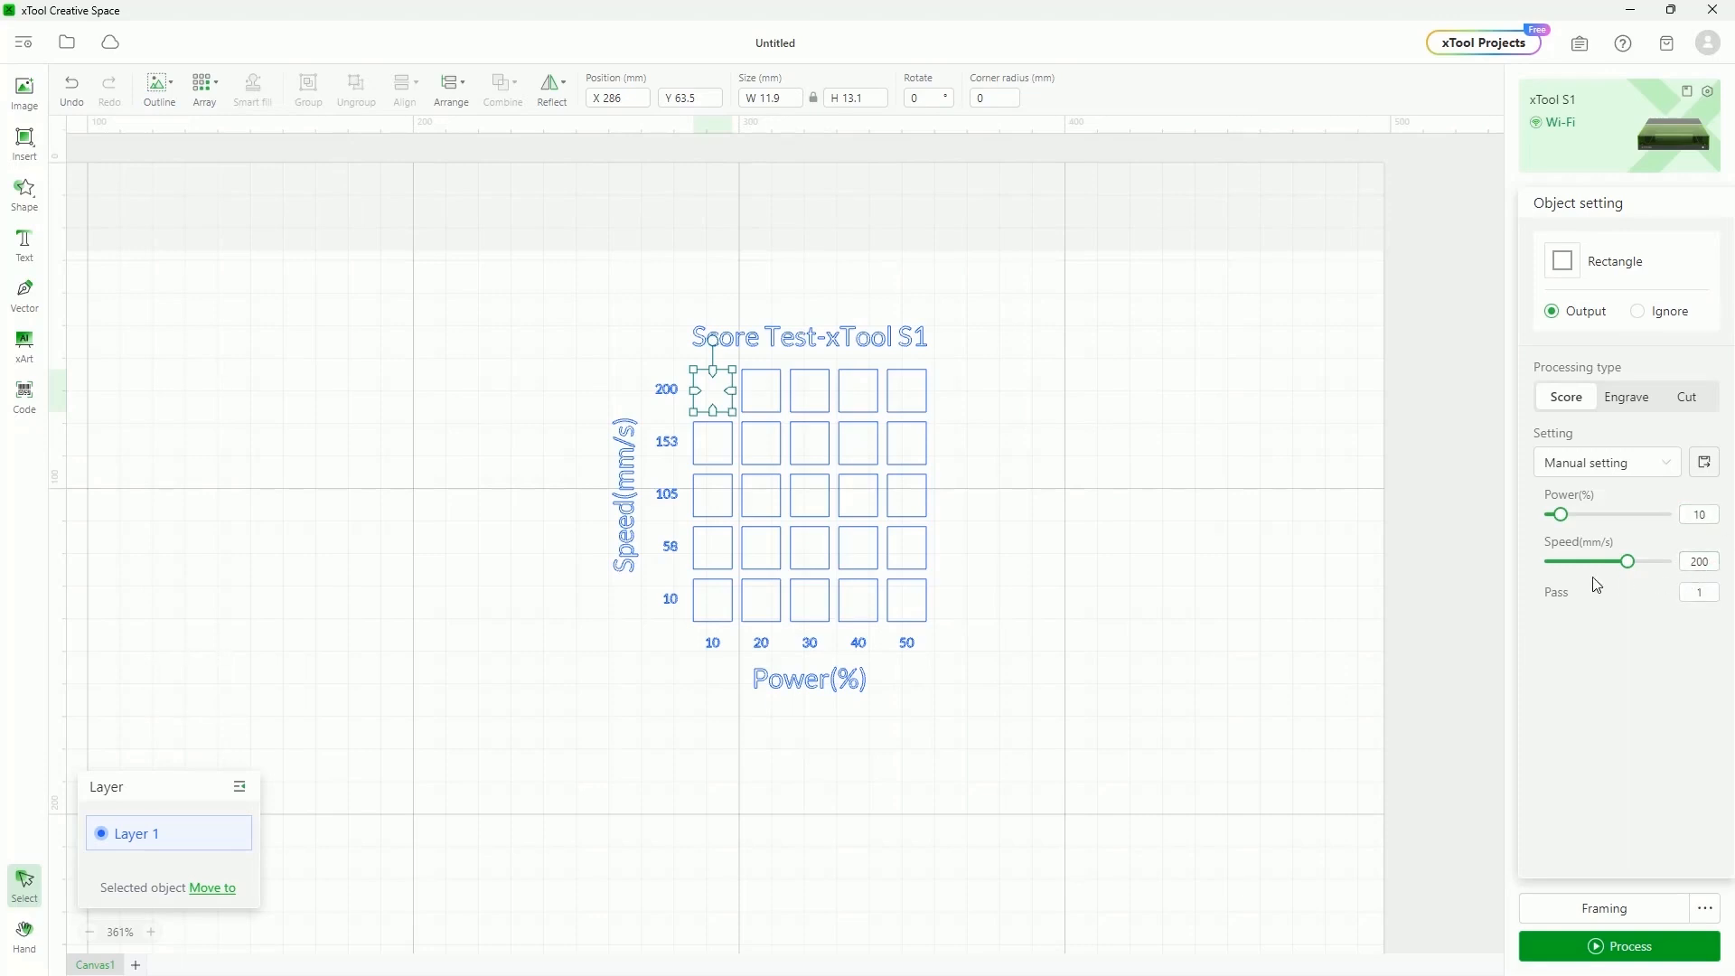
left_click(867, 337)
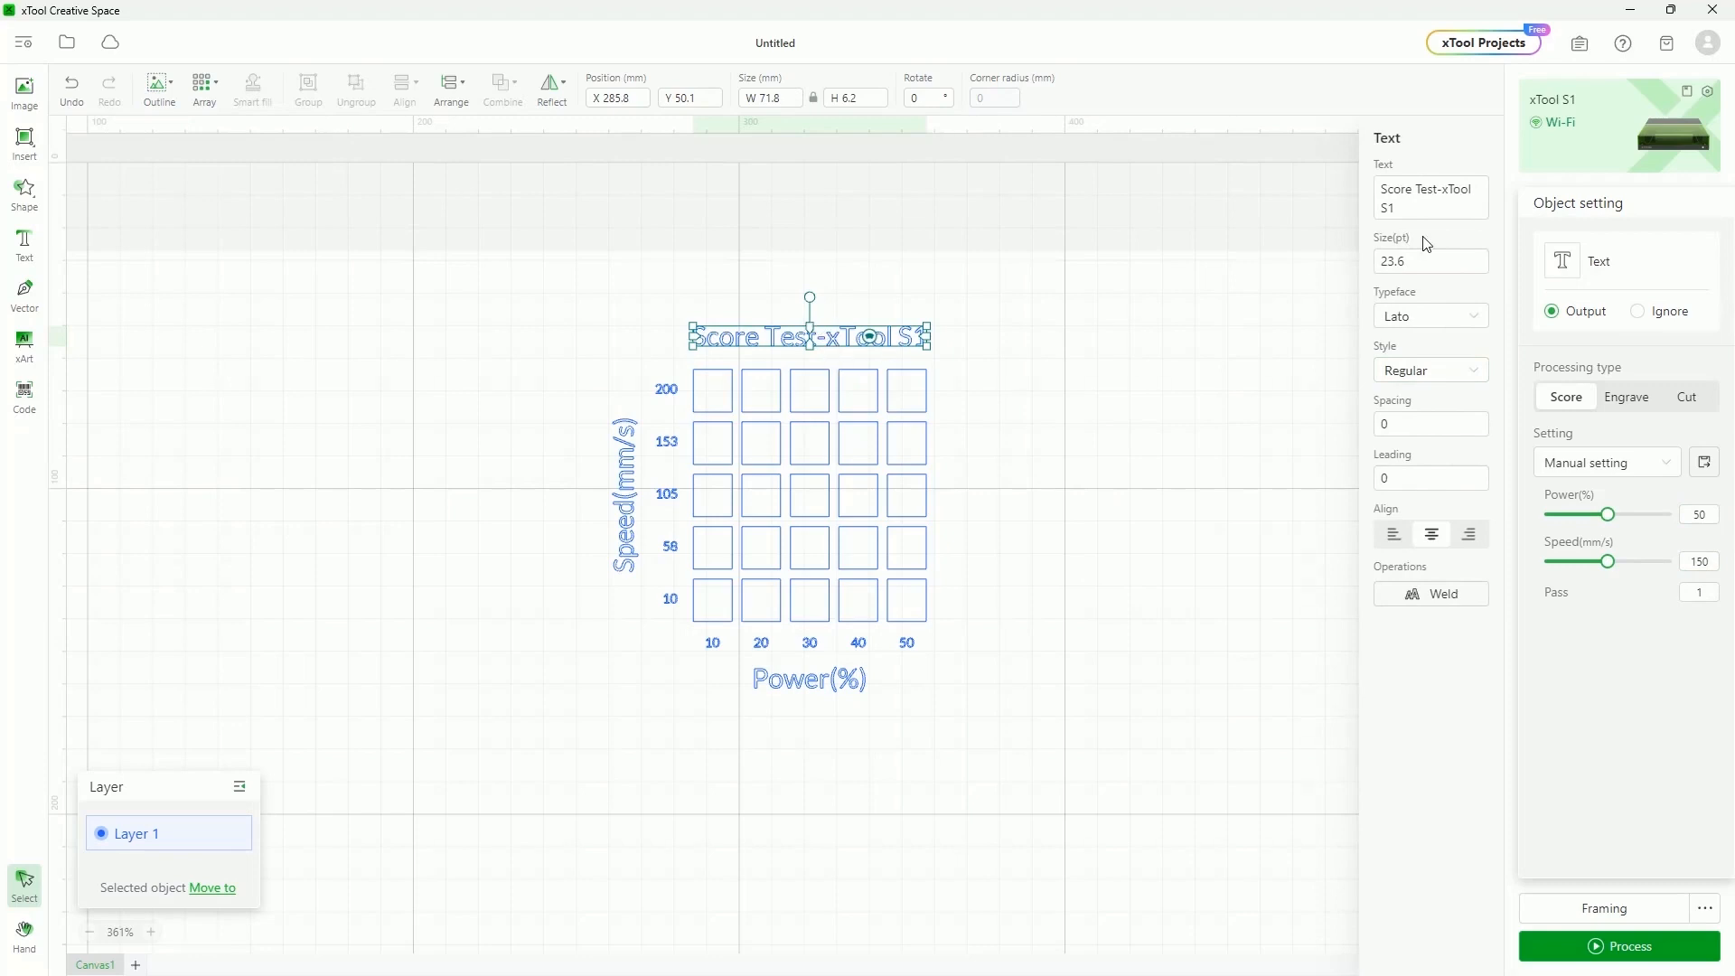
left_click(584, 301)
Regroup all chart objects and shift the chart slightly left
left_click_drag(554, 244, 1046, 768)
left_click(308, 90)
left_click(407, 248)
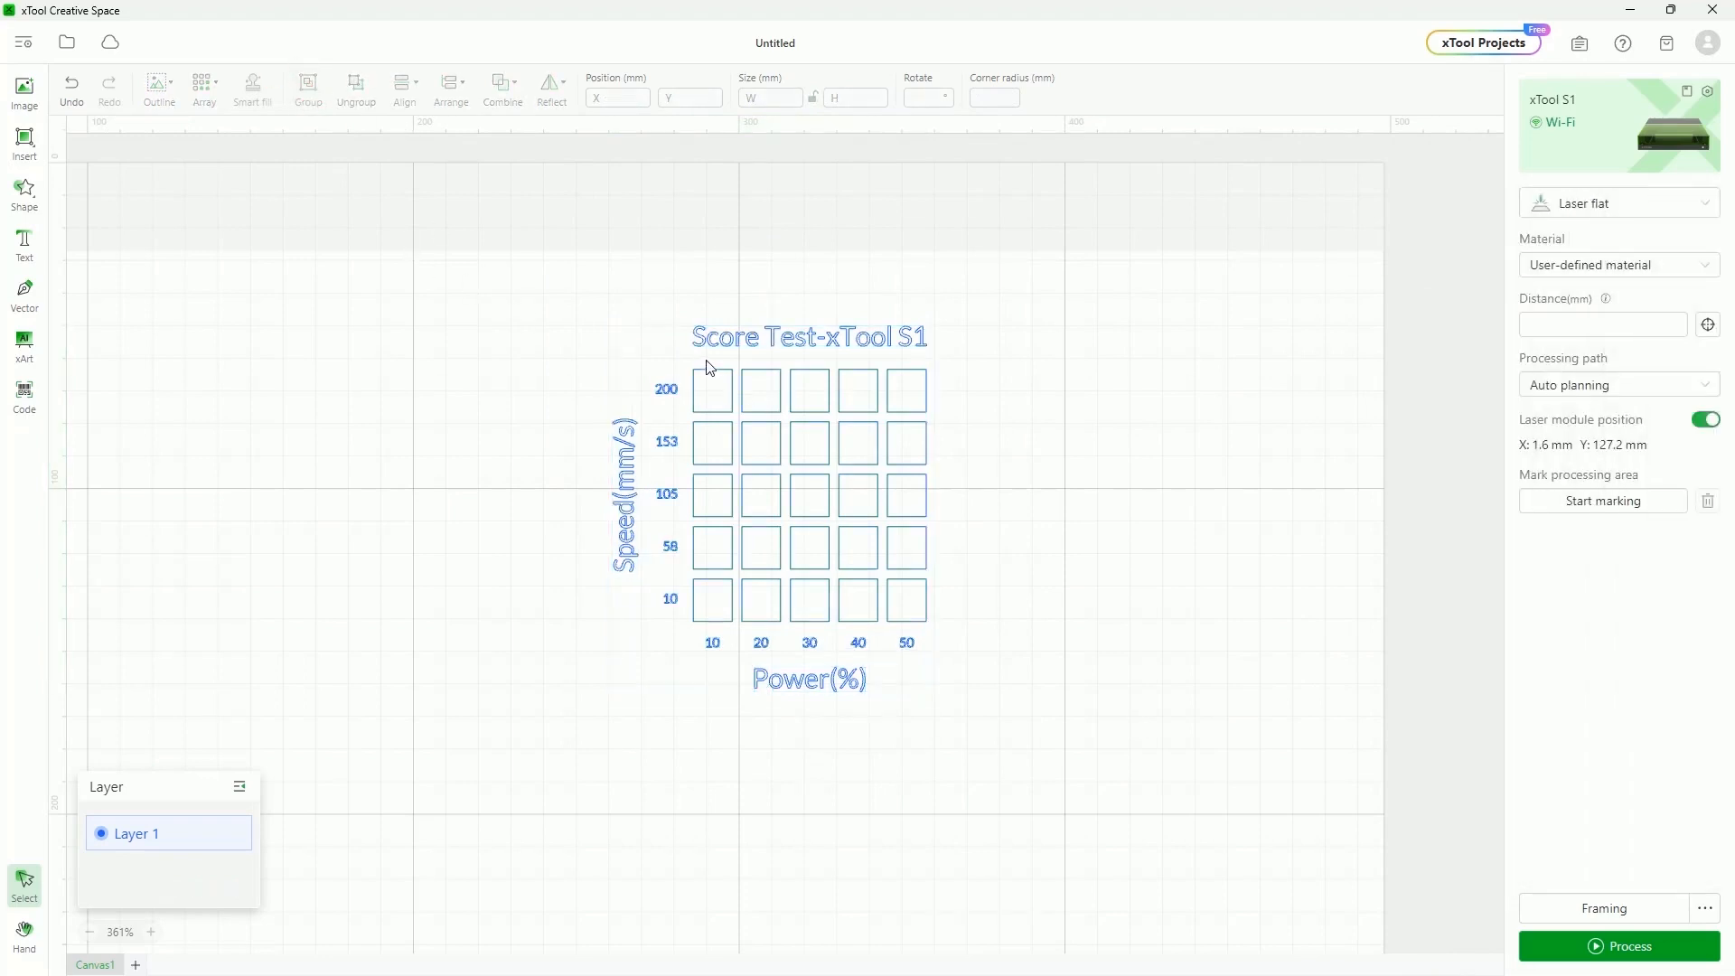
left_click(708, 374)
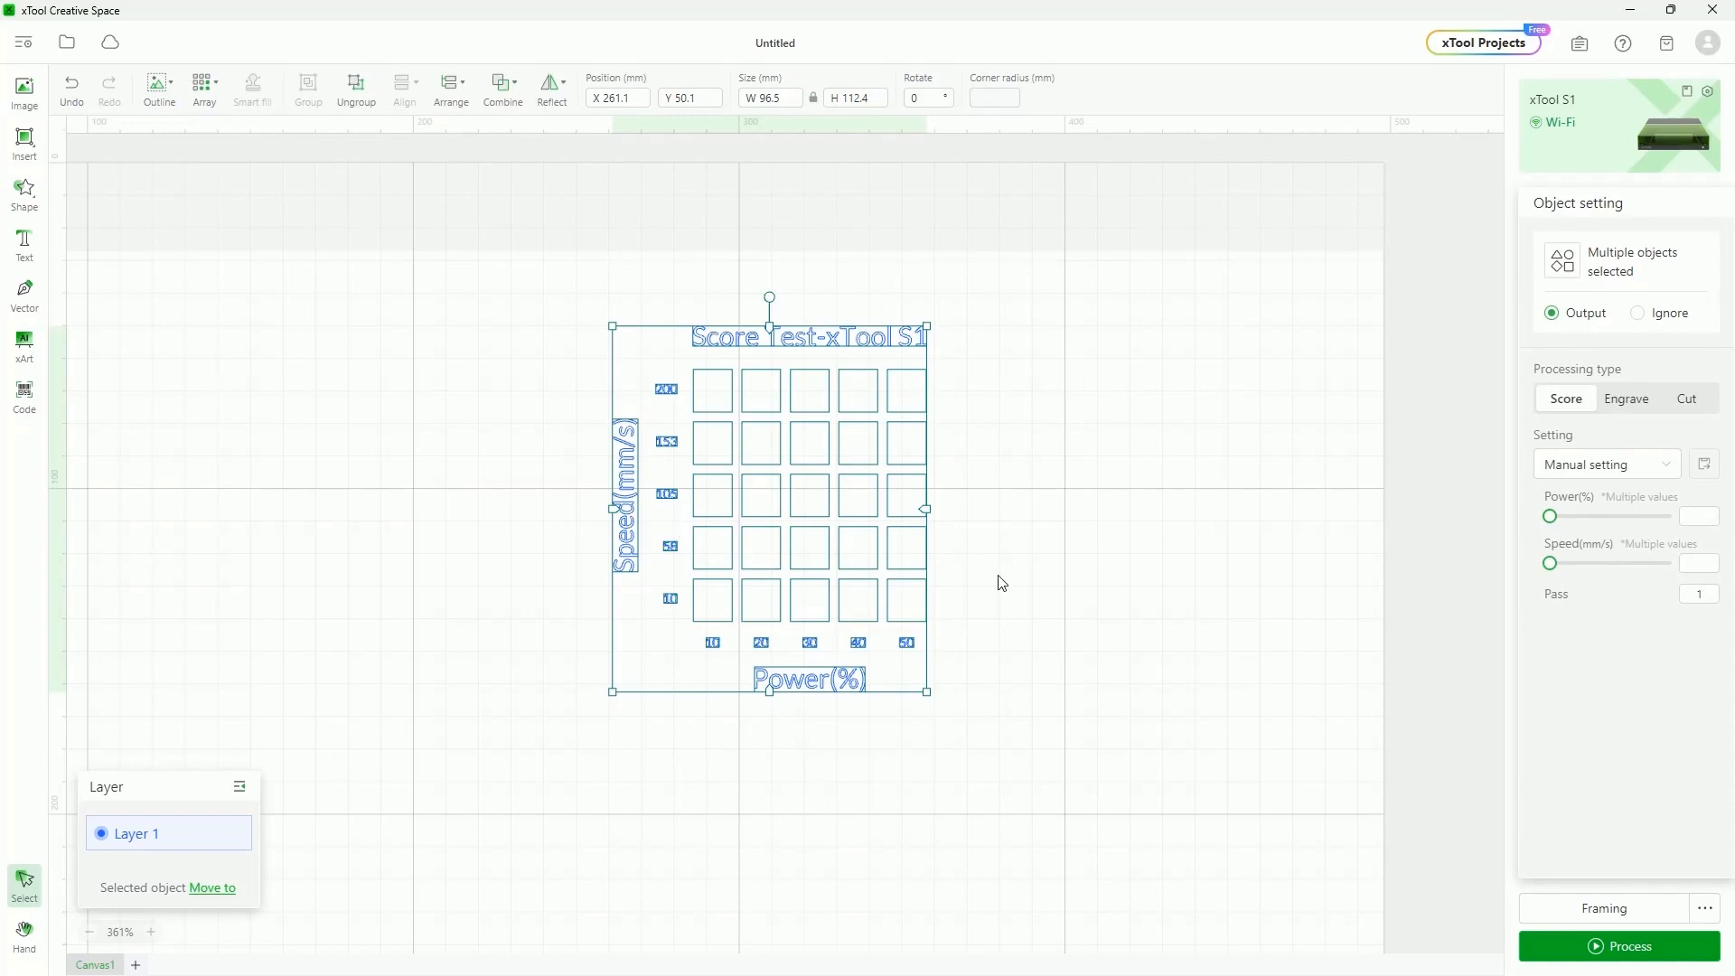
left_click_drag(751, 356, 660, 359)
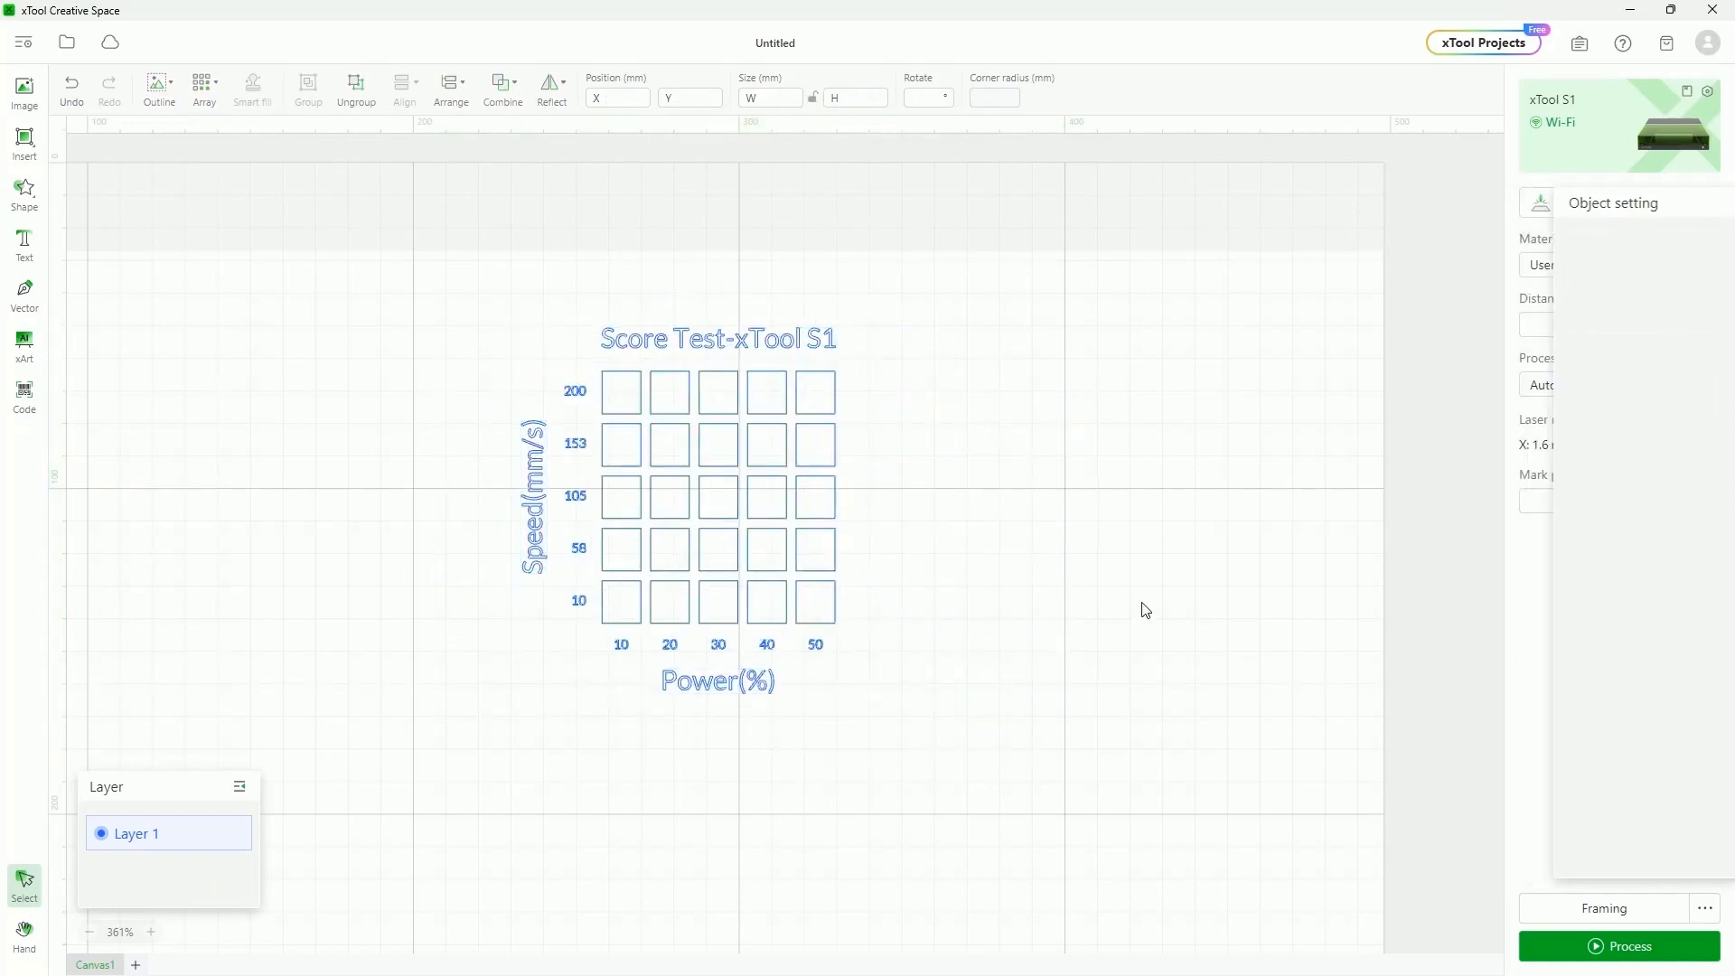
Delete the score chart and import IMG_2758.JPG, scaled to fit and shrunk small
key("Delete")
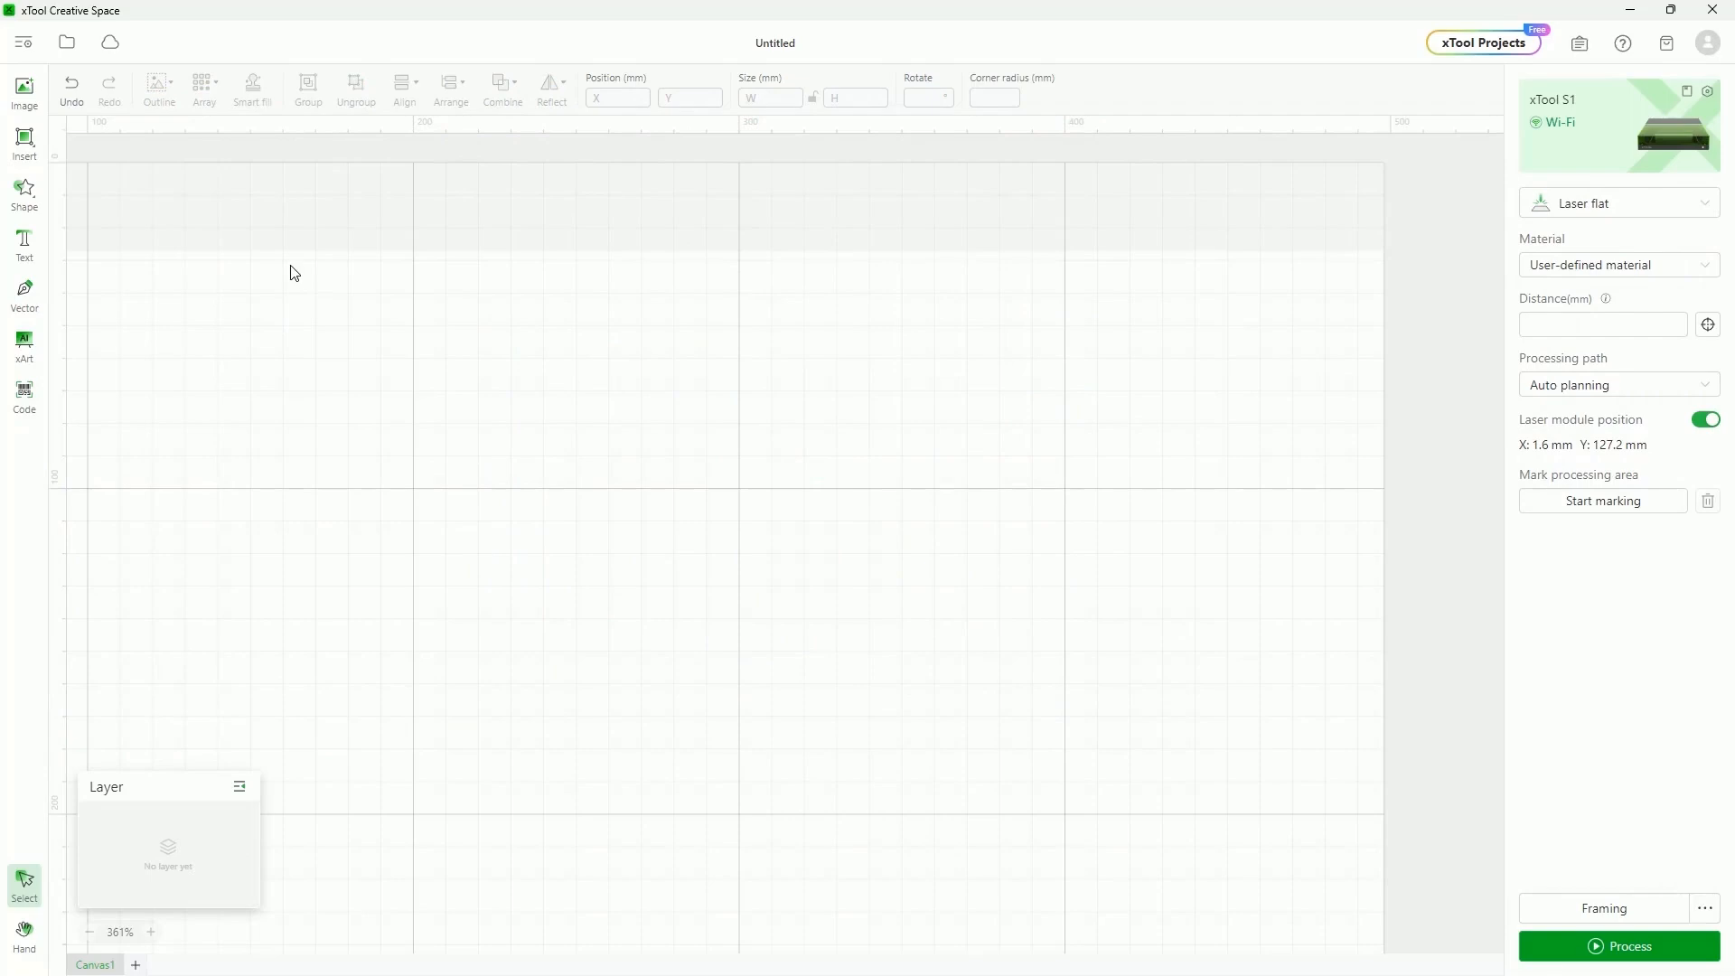
left_click(24, 91)
left_click(767, 185)
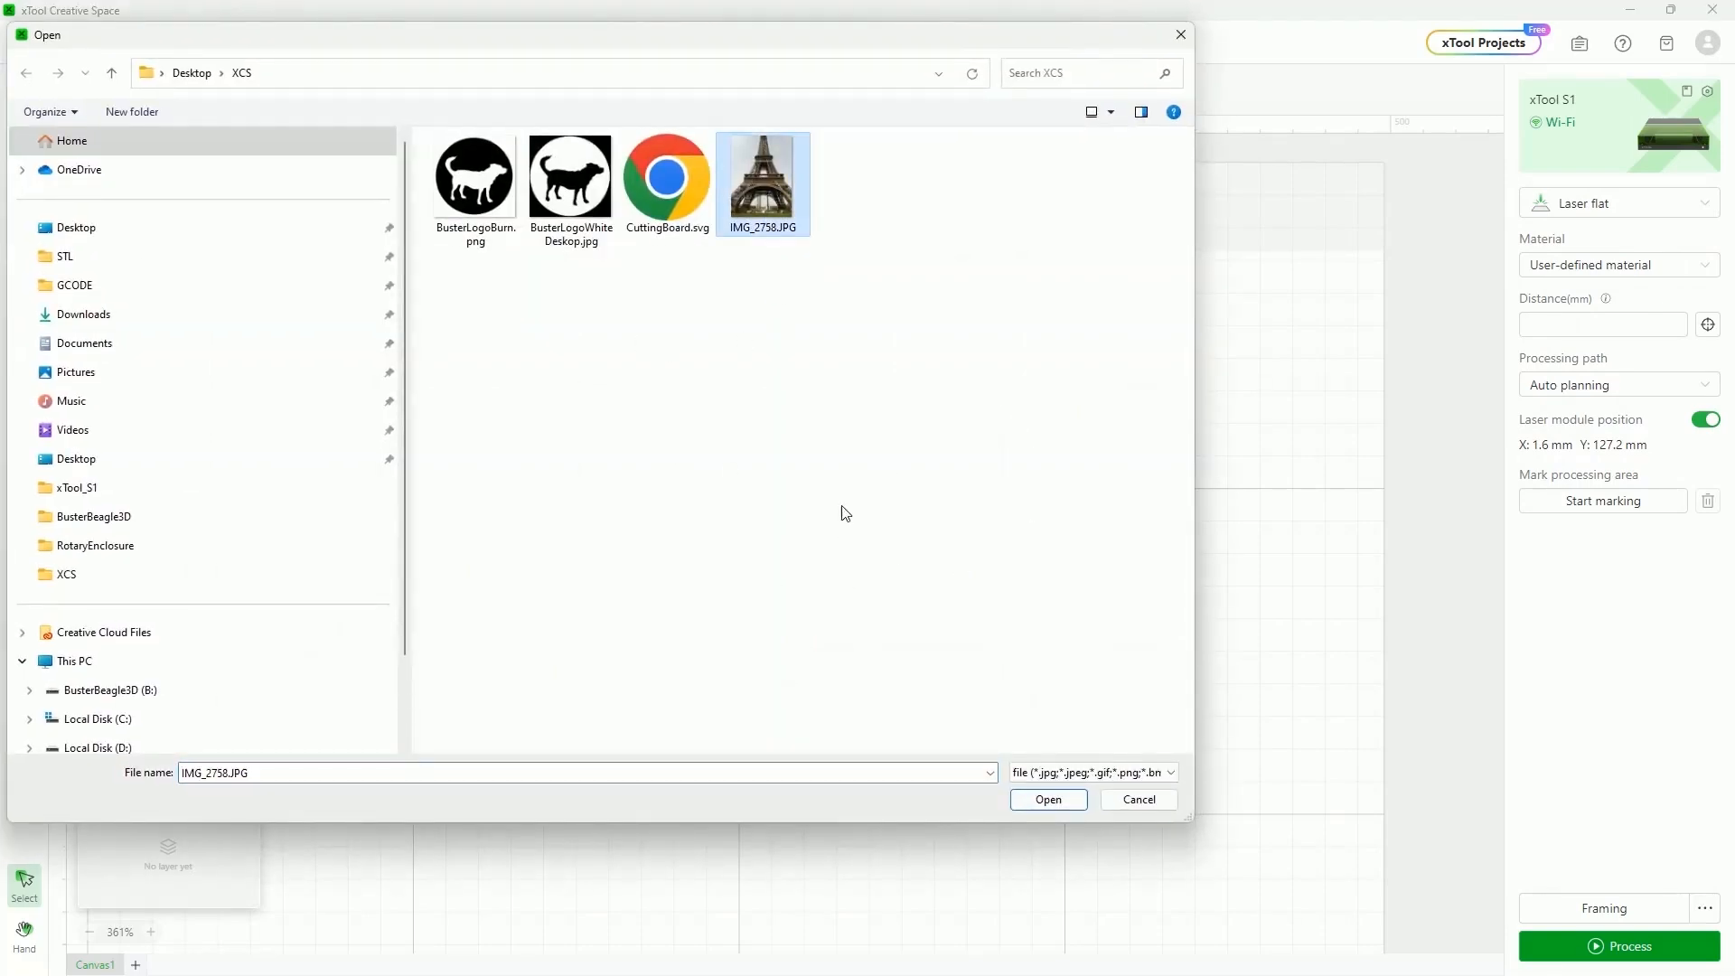
left_click(1048, 799)
left_click(867, 475)
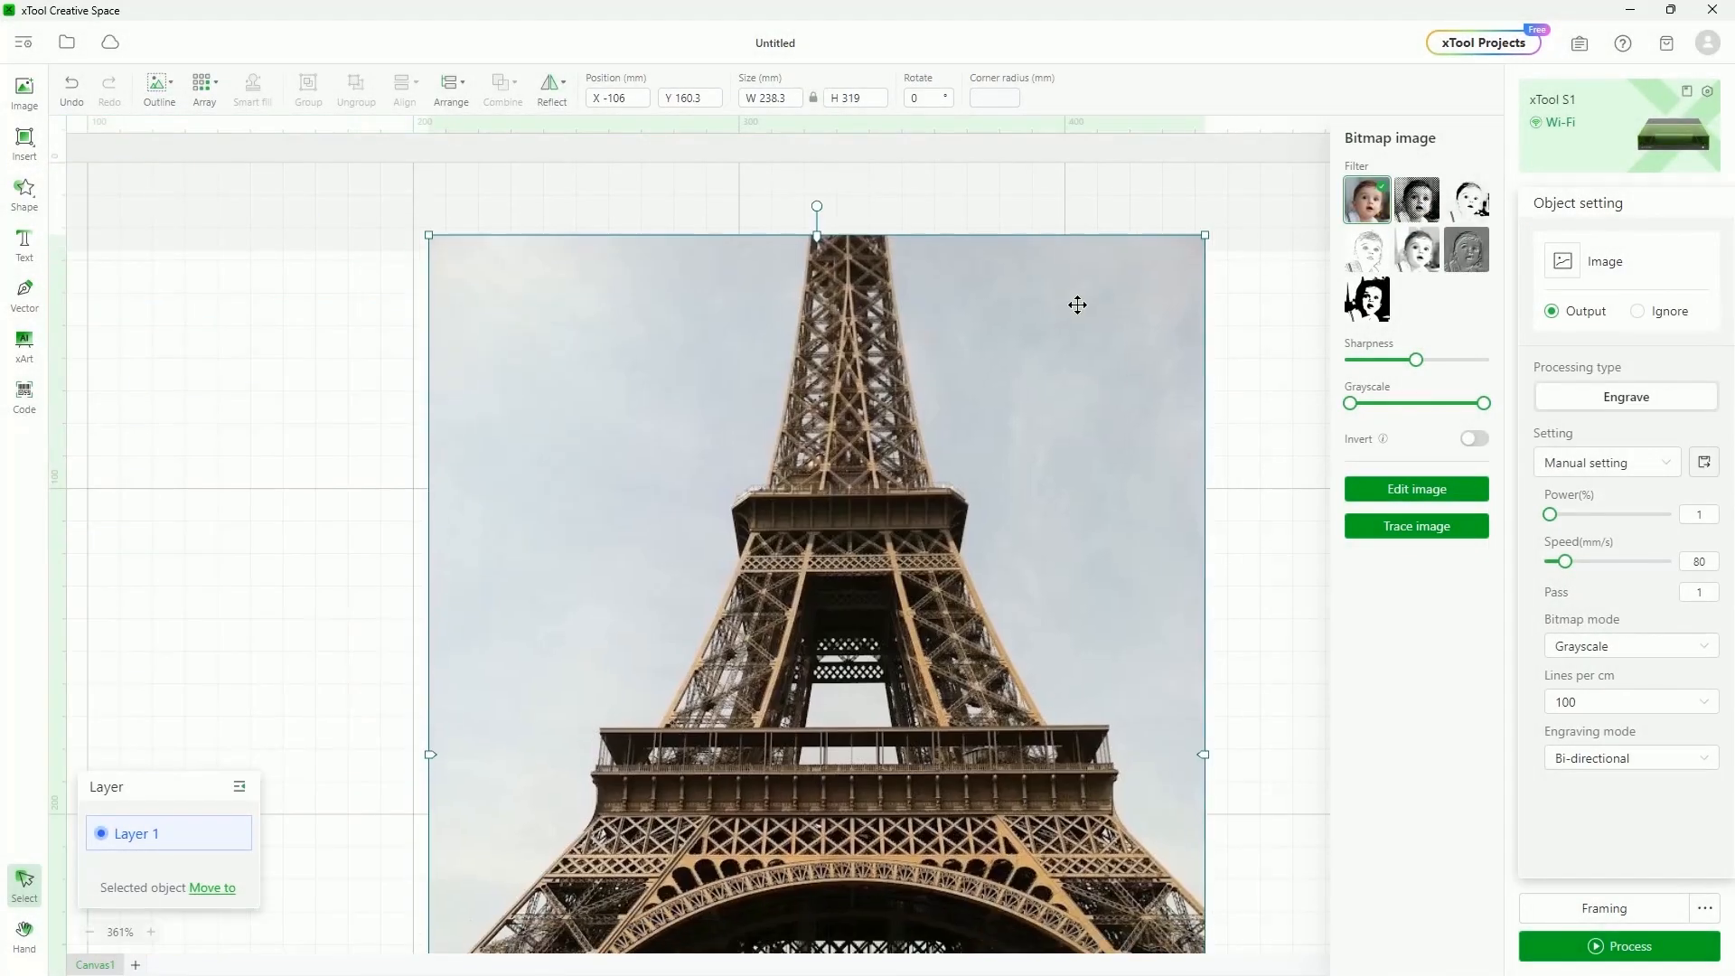
left_click_drag(1207, 235, 424, 312)
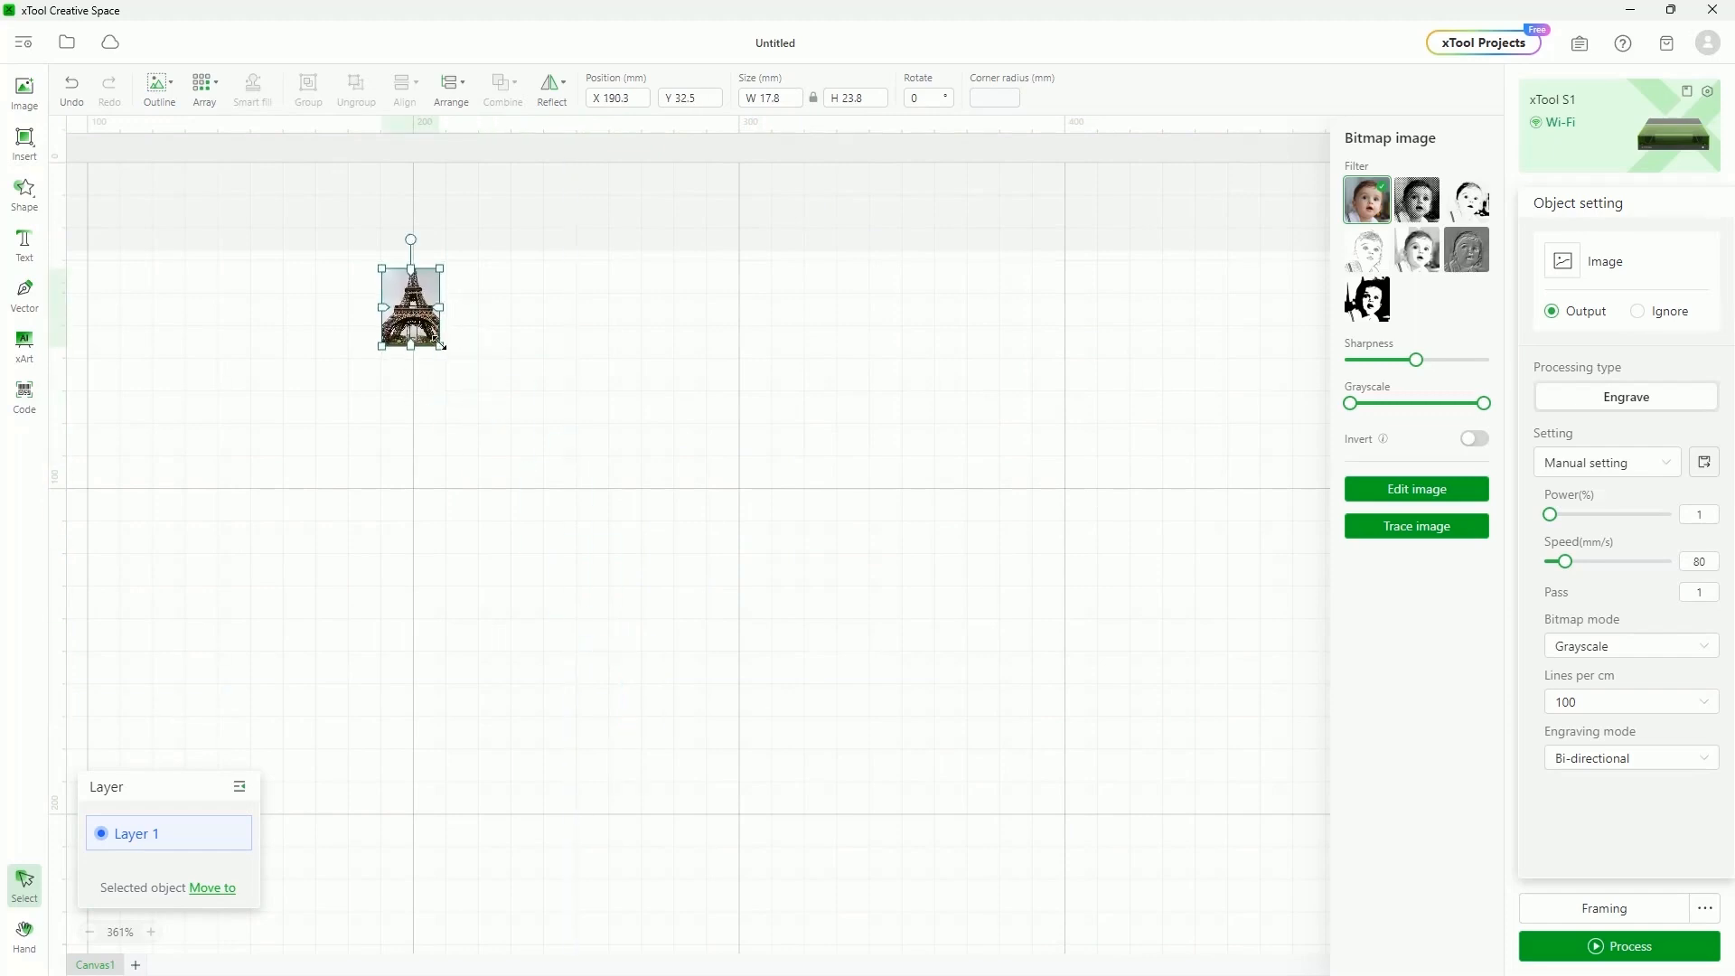
Start a Material test array from the selected Eiffel Tower photo
left_click(662, 387)
left_click(411, 307)
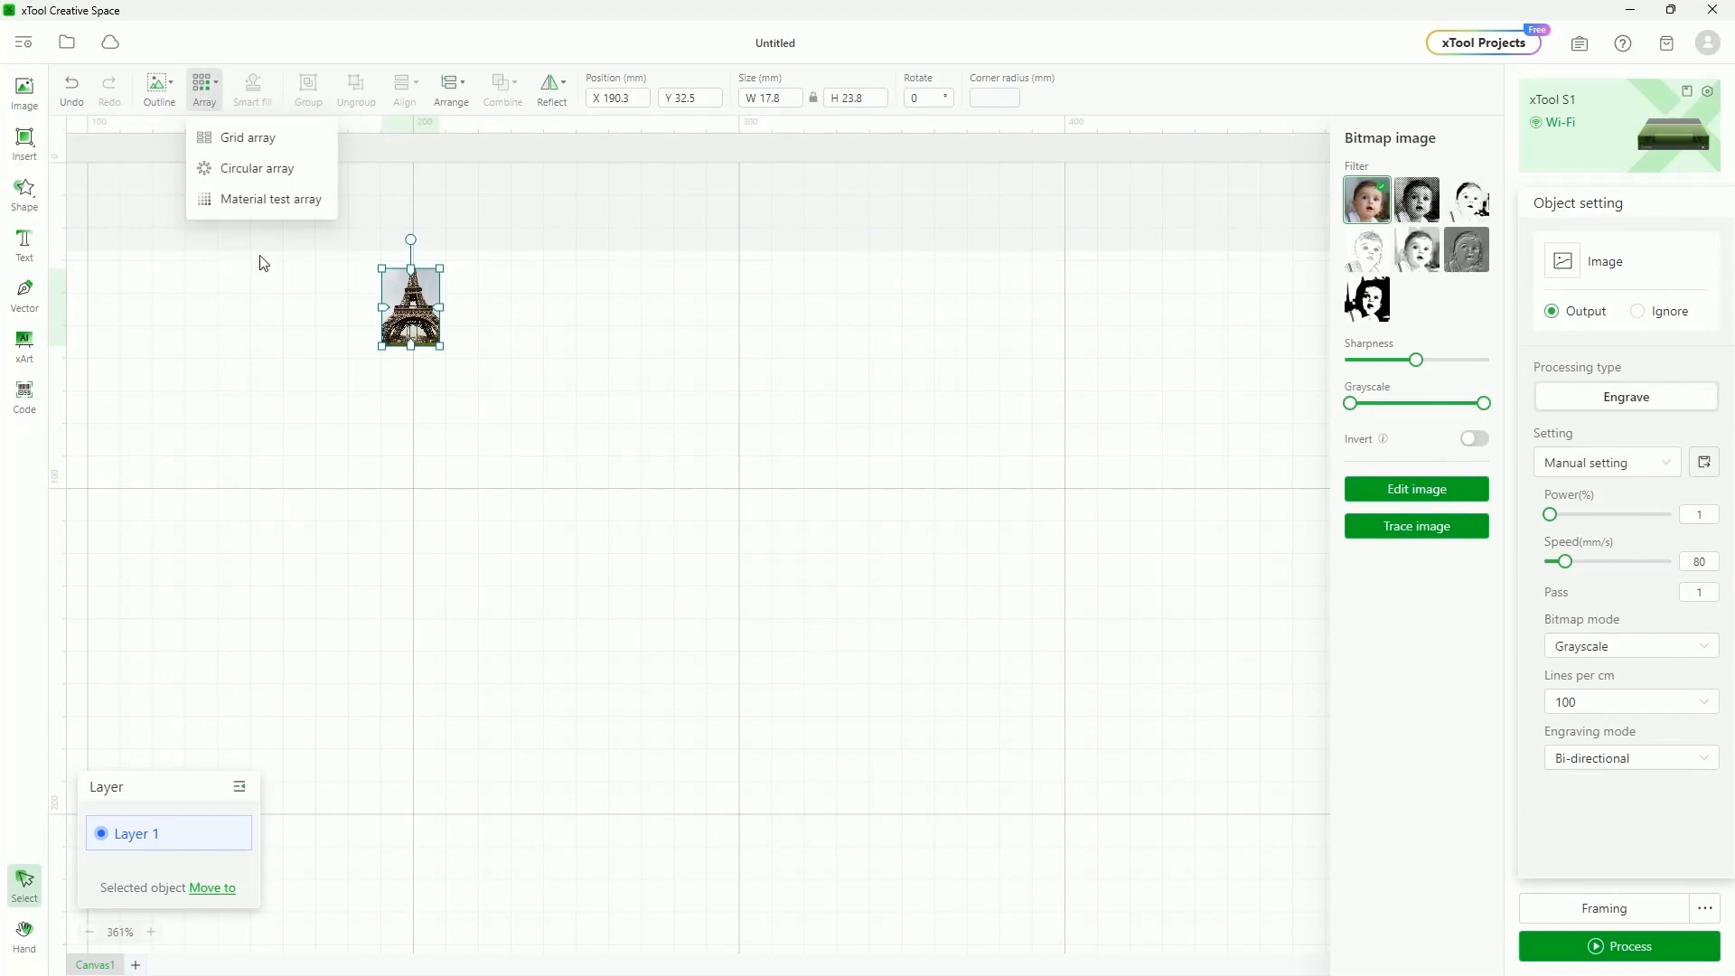
mouse_move(204, 90)
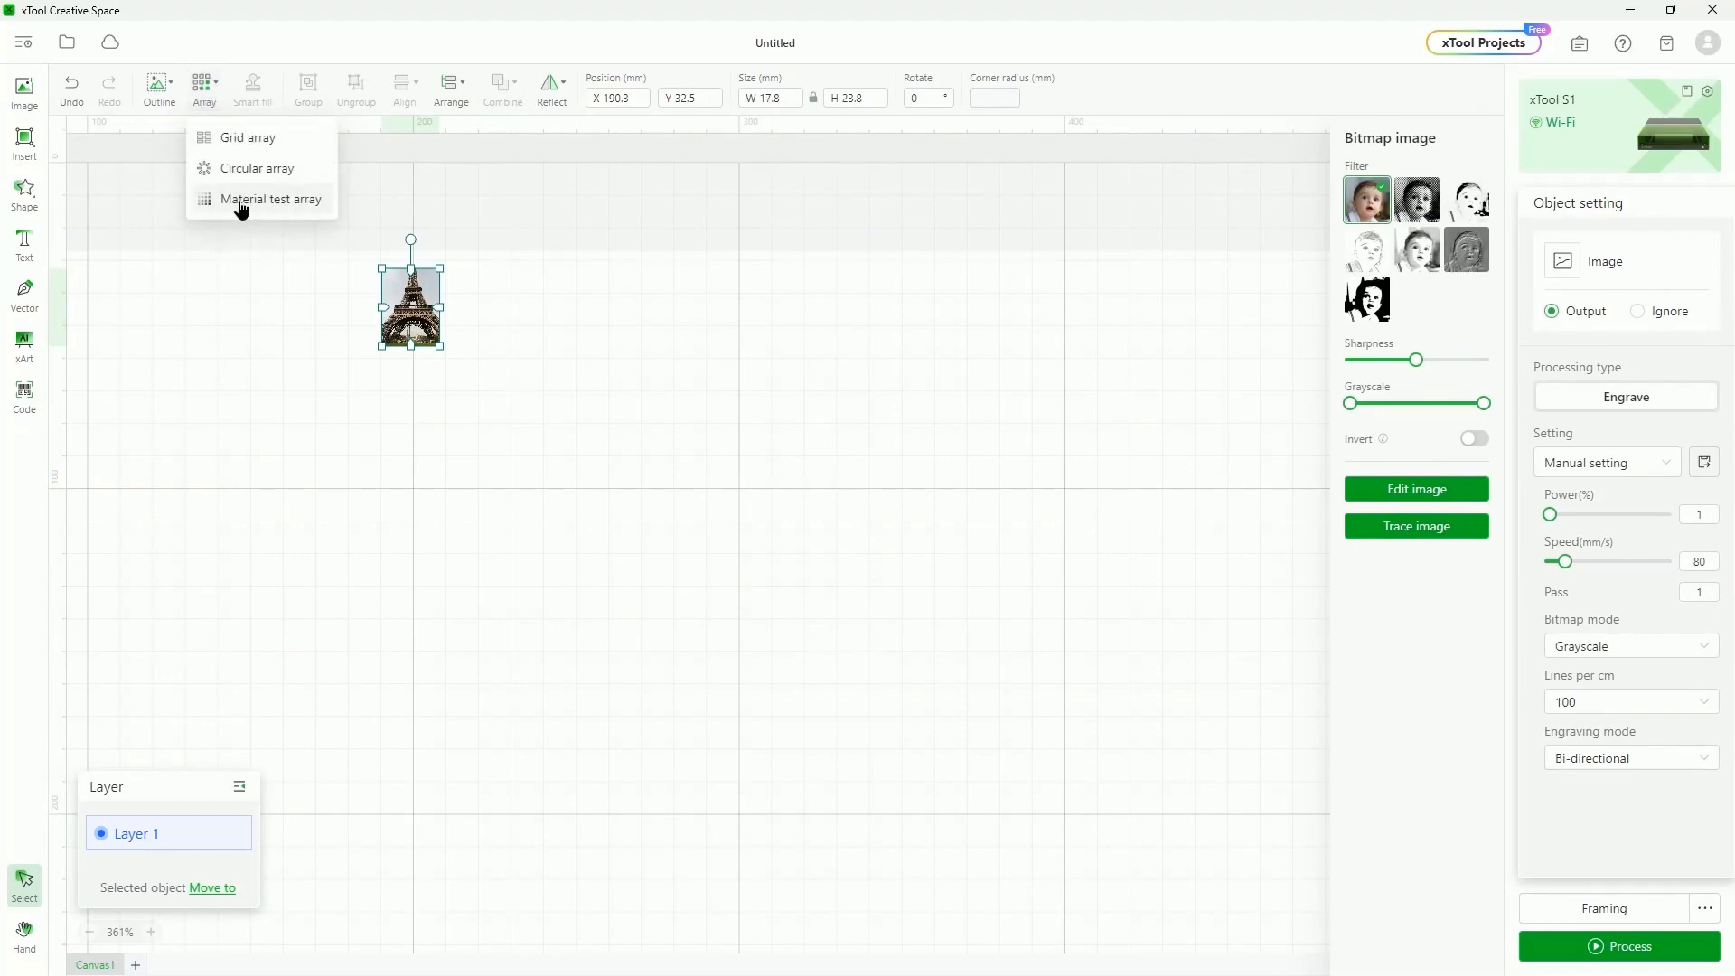
left_click(239, 199)
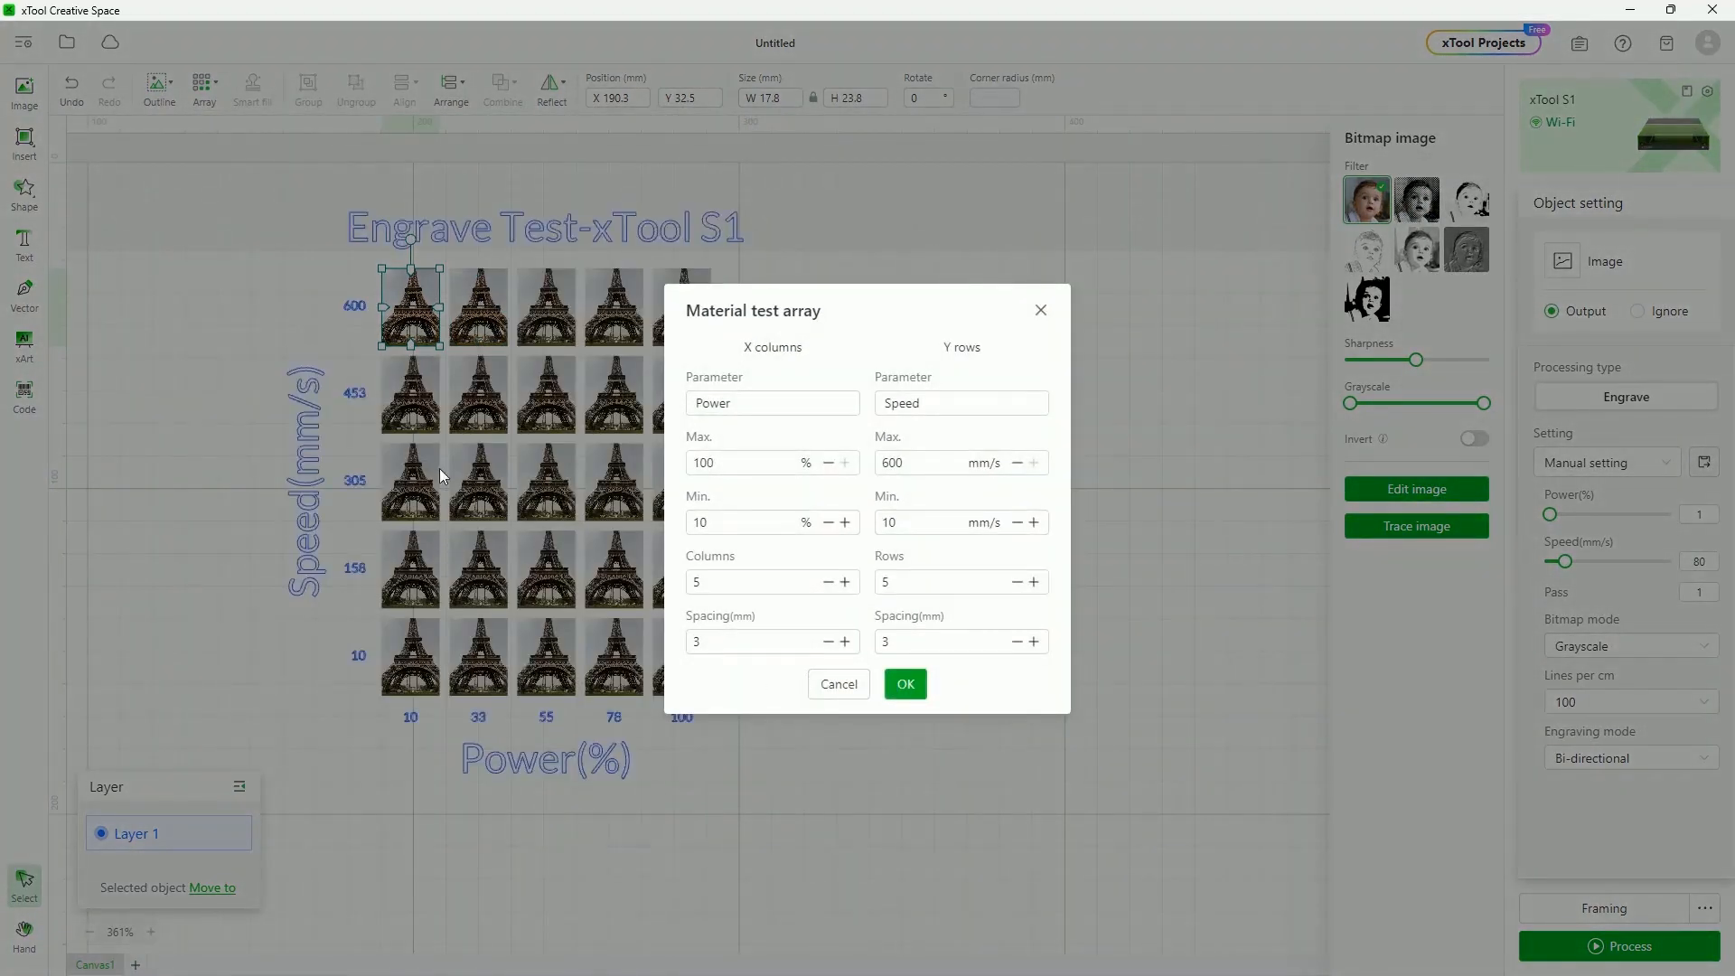
Generate the 5×5 Eiffel Tower engrave test array and ungroup it
left_click(726, 524)
left_click(906, 686)
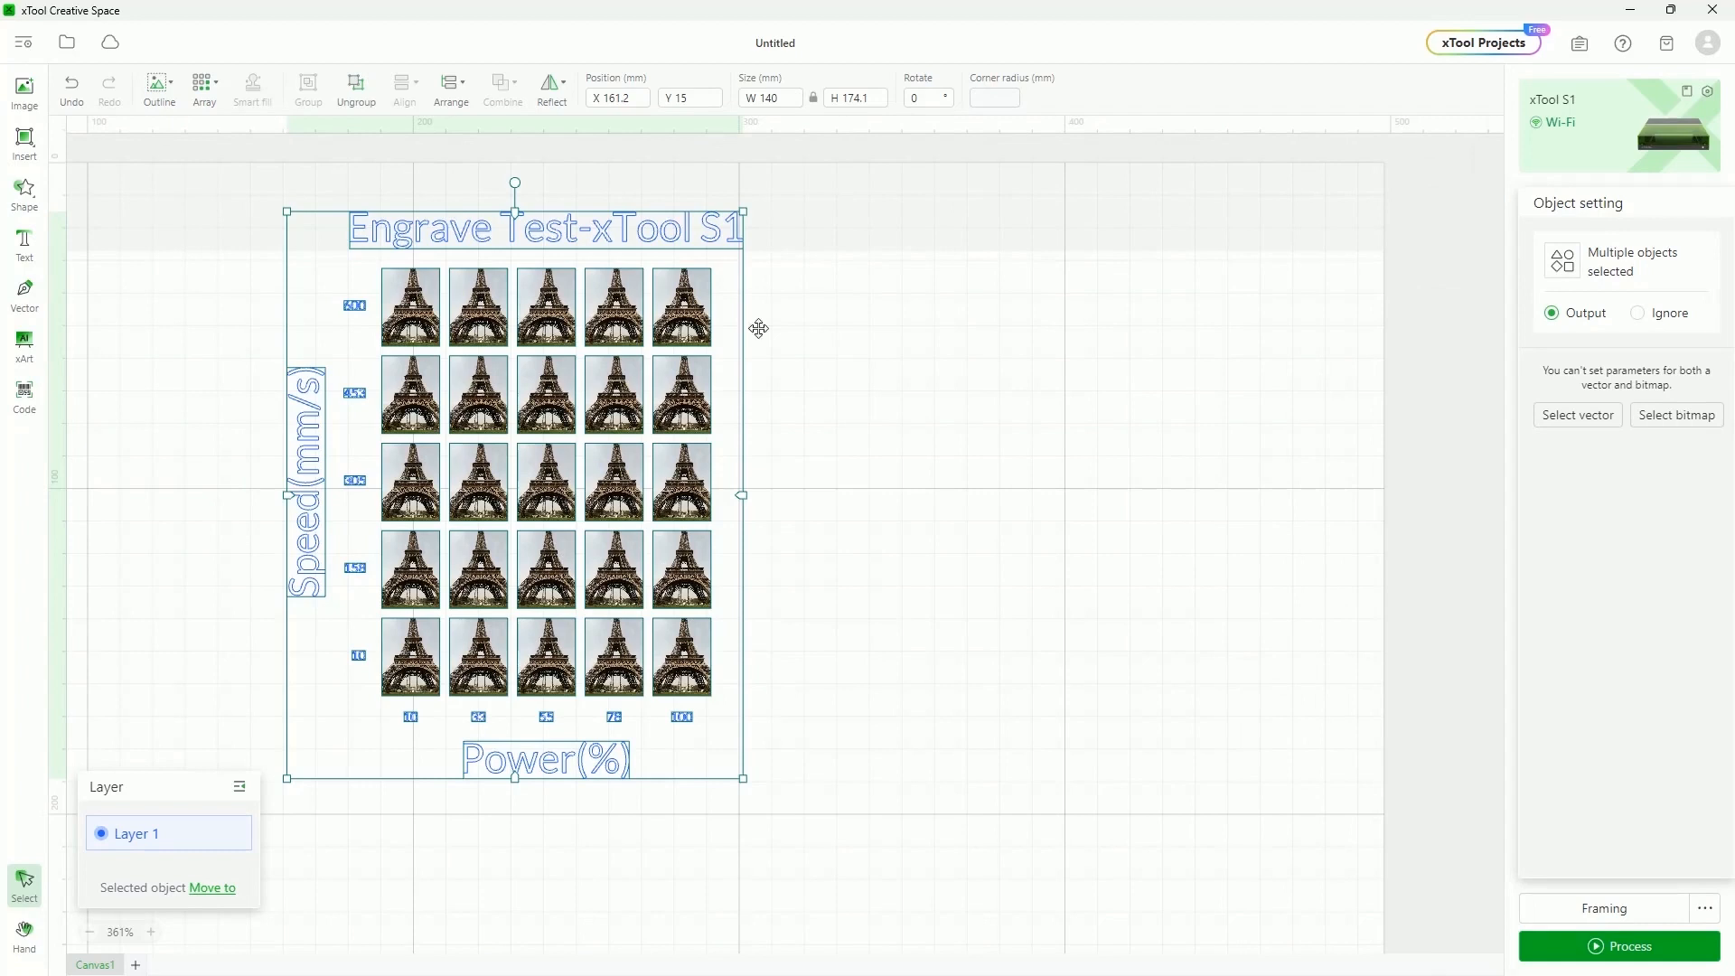
left_click(1135, 553)
left_click(435, 308)
left_click(356, 90)
Check several images' power settings and bitmap modes, then select the 600 mm/s row
left_click(935, 594)
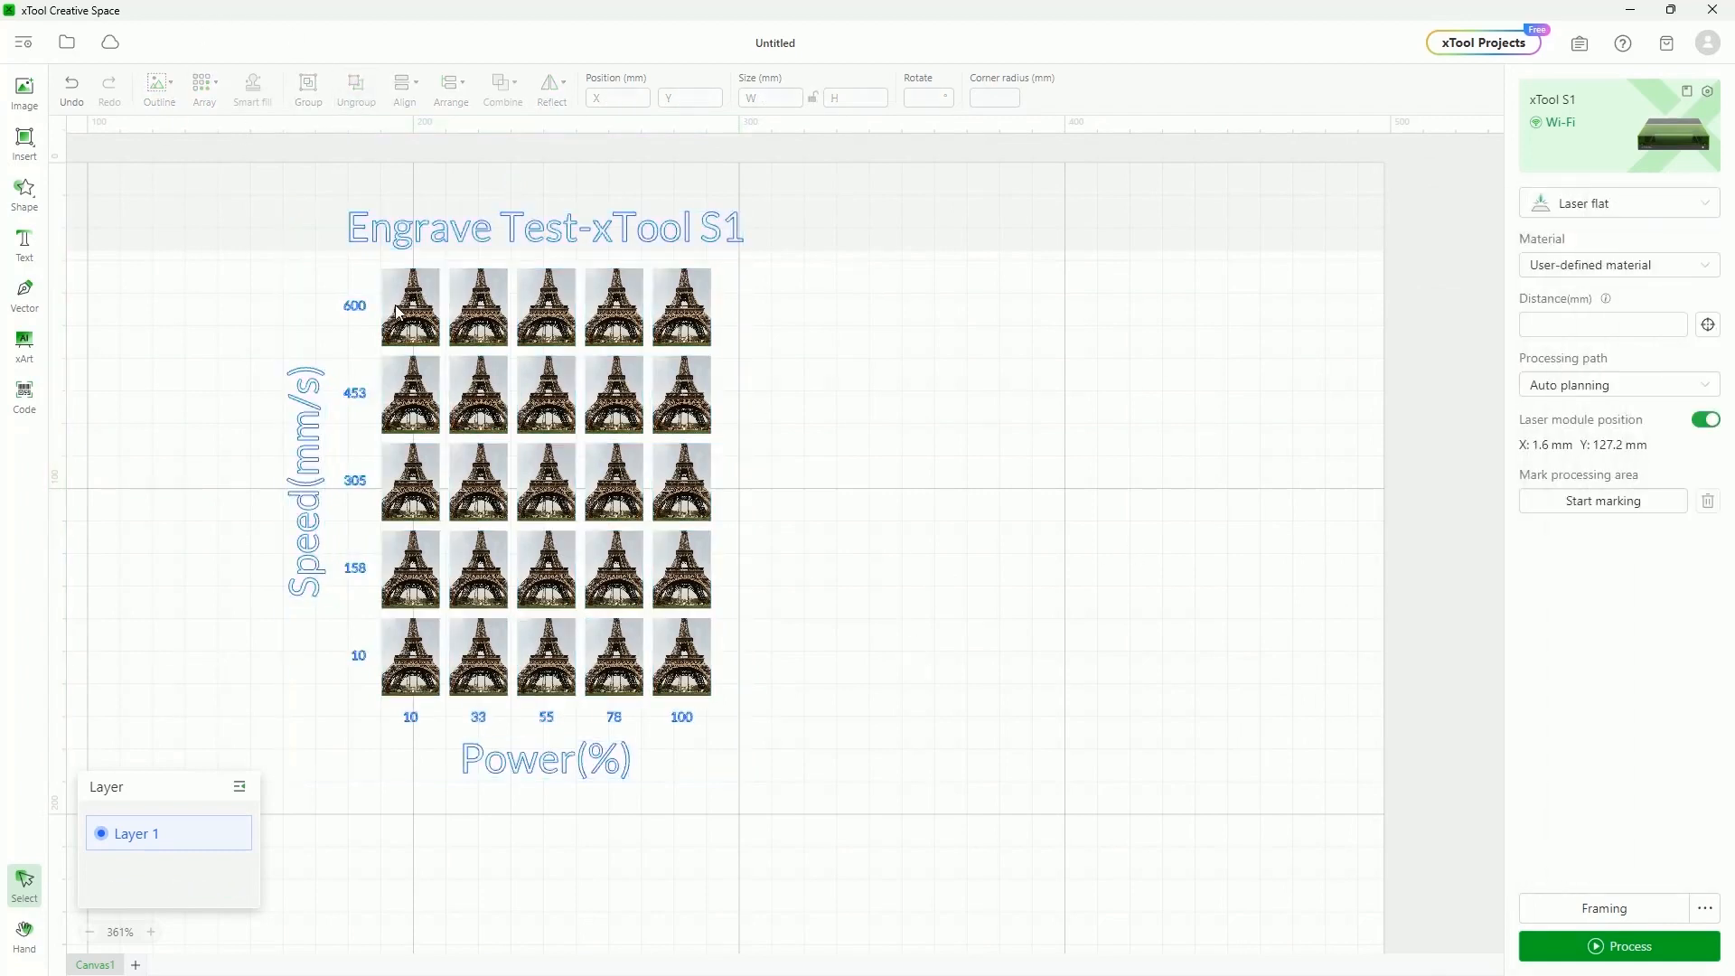
left_click(398, 307)
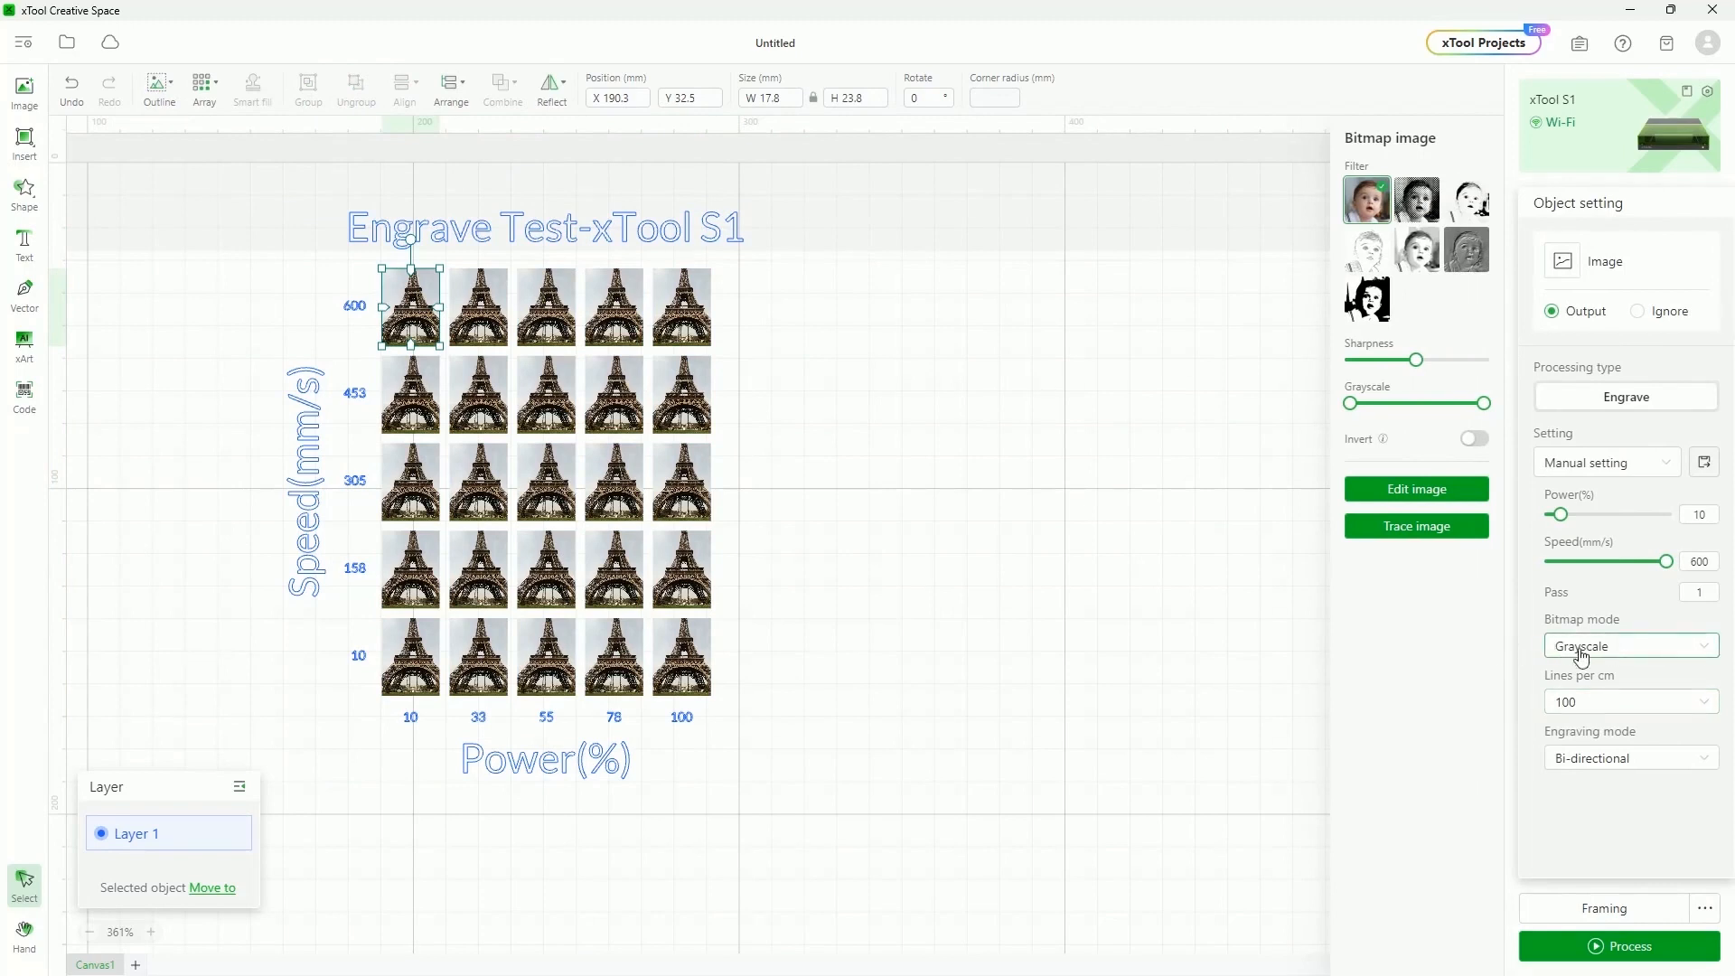
left_click(495, 313)
left_click(543, 334)
left_click(615, 316)
left_click(415, 317)
left_click(1690, 646)
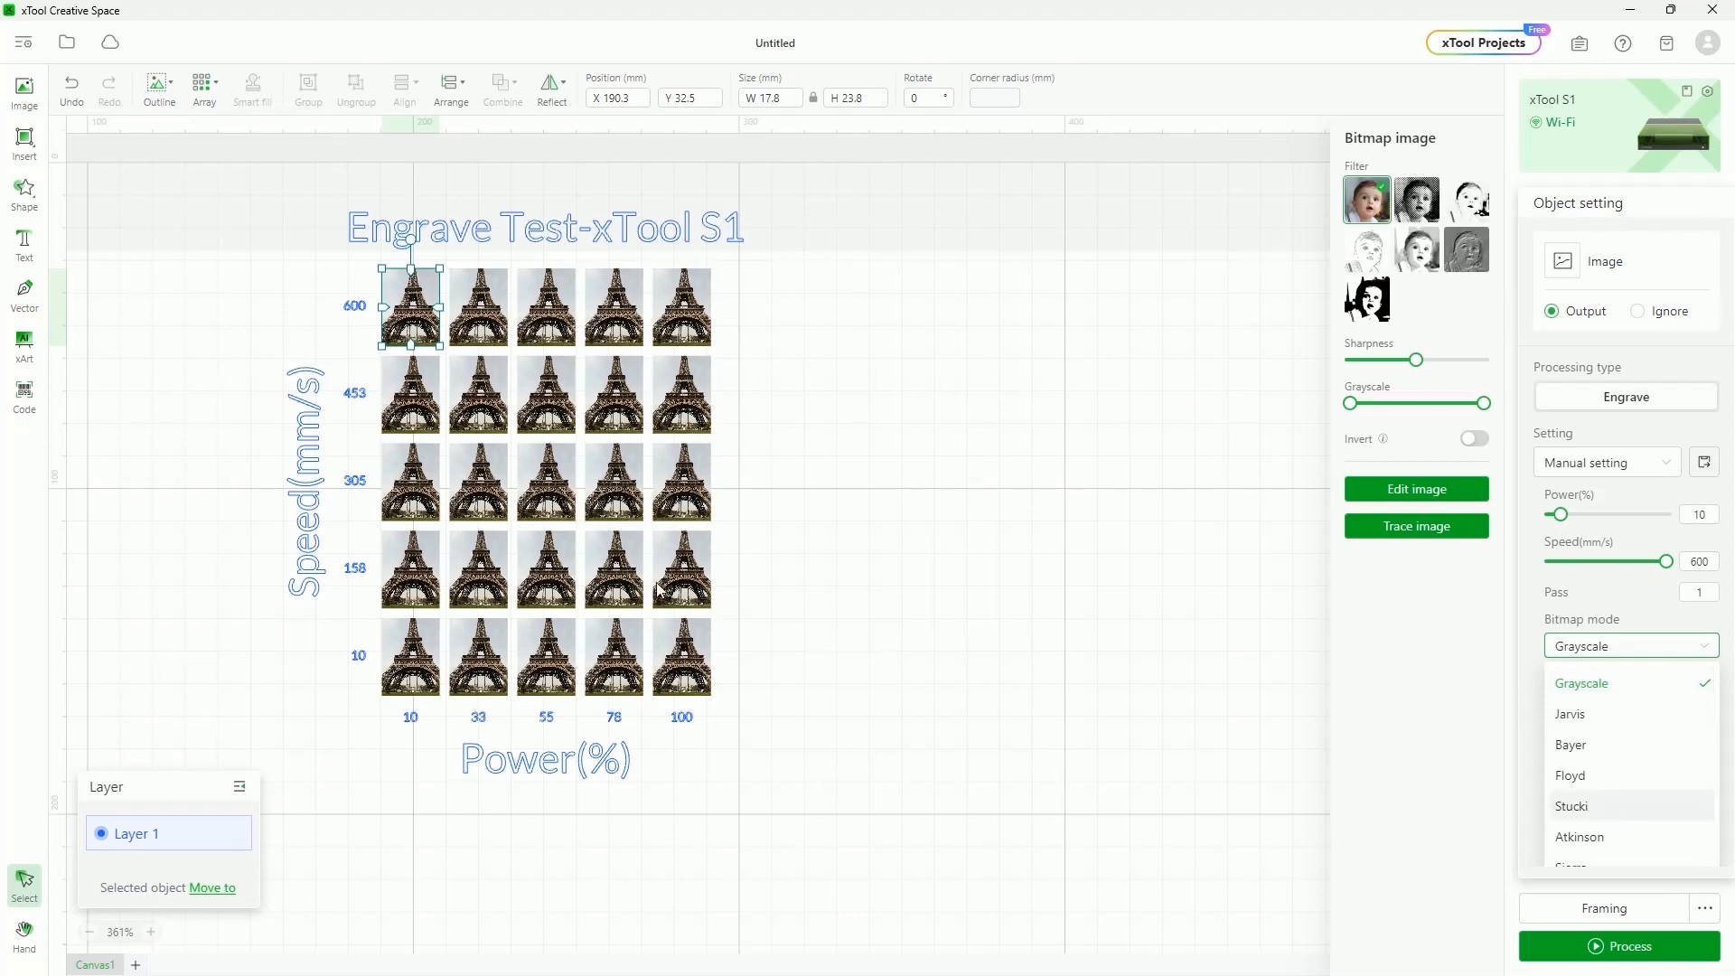
left_click(791, 444)
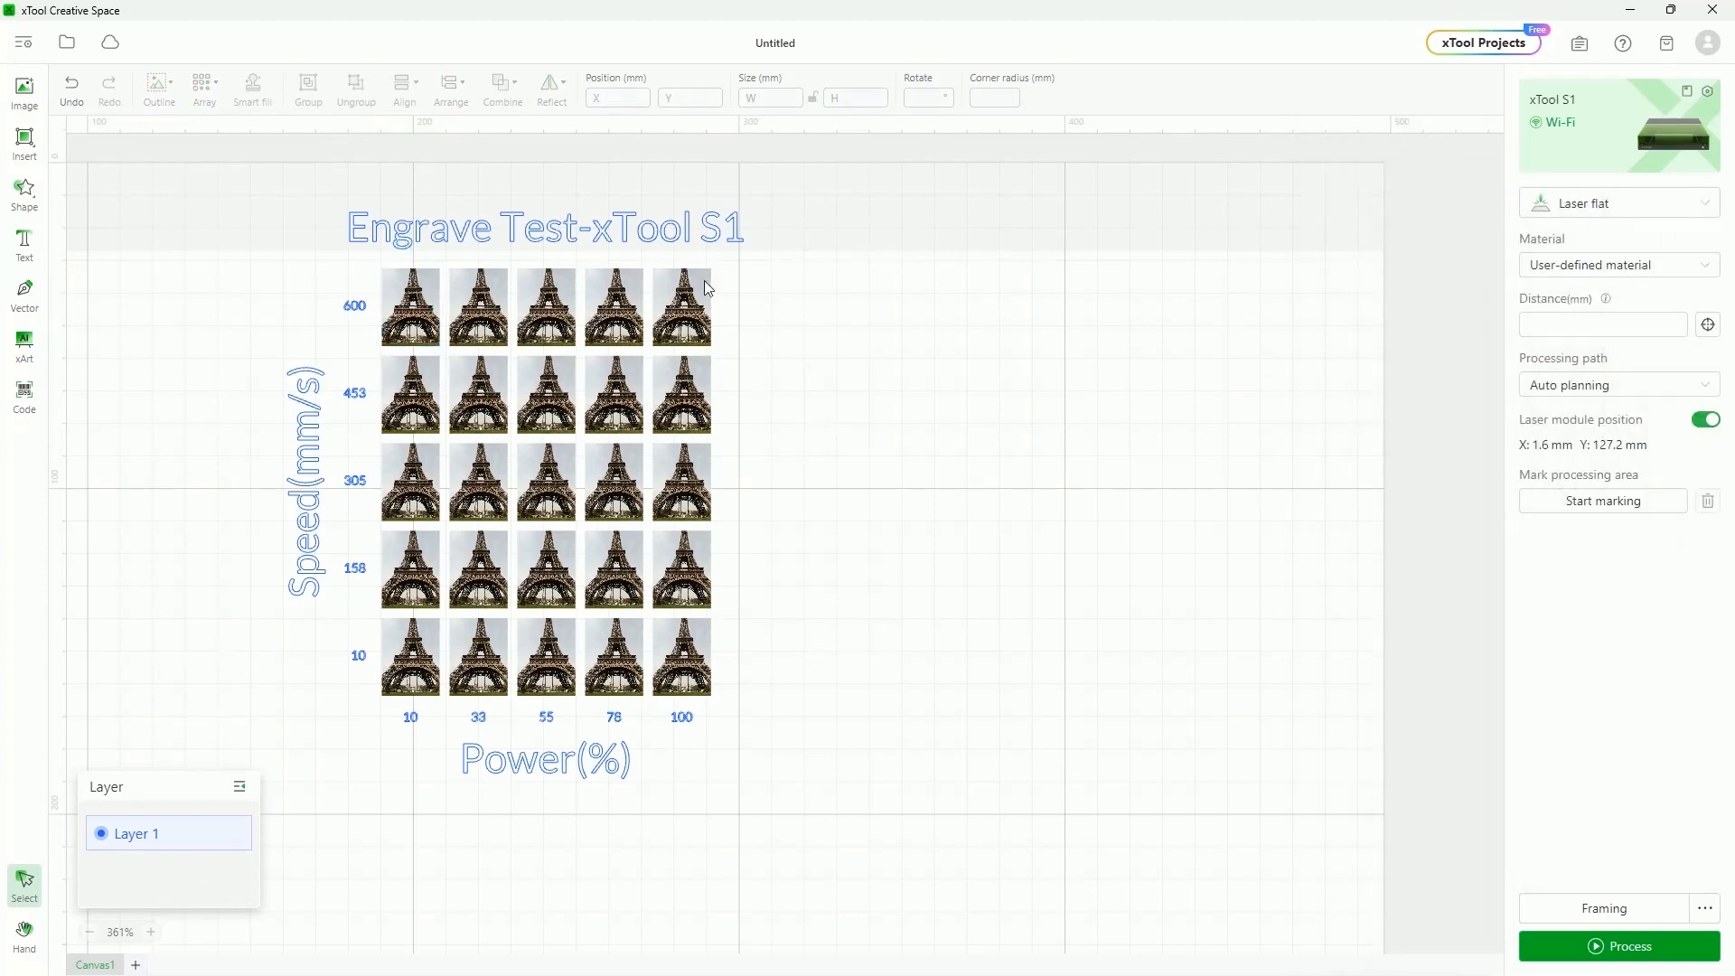
left_click(376, 350)
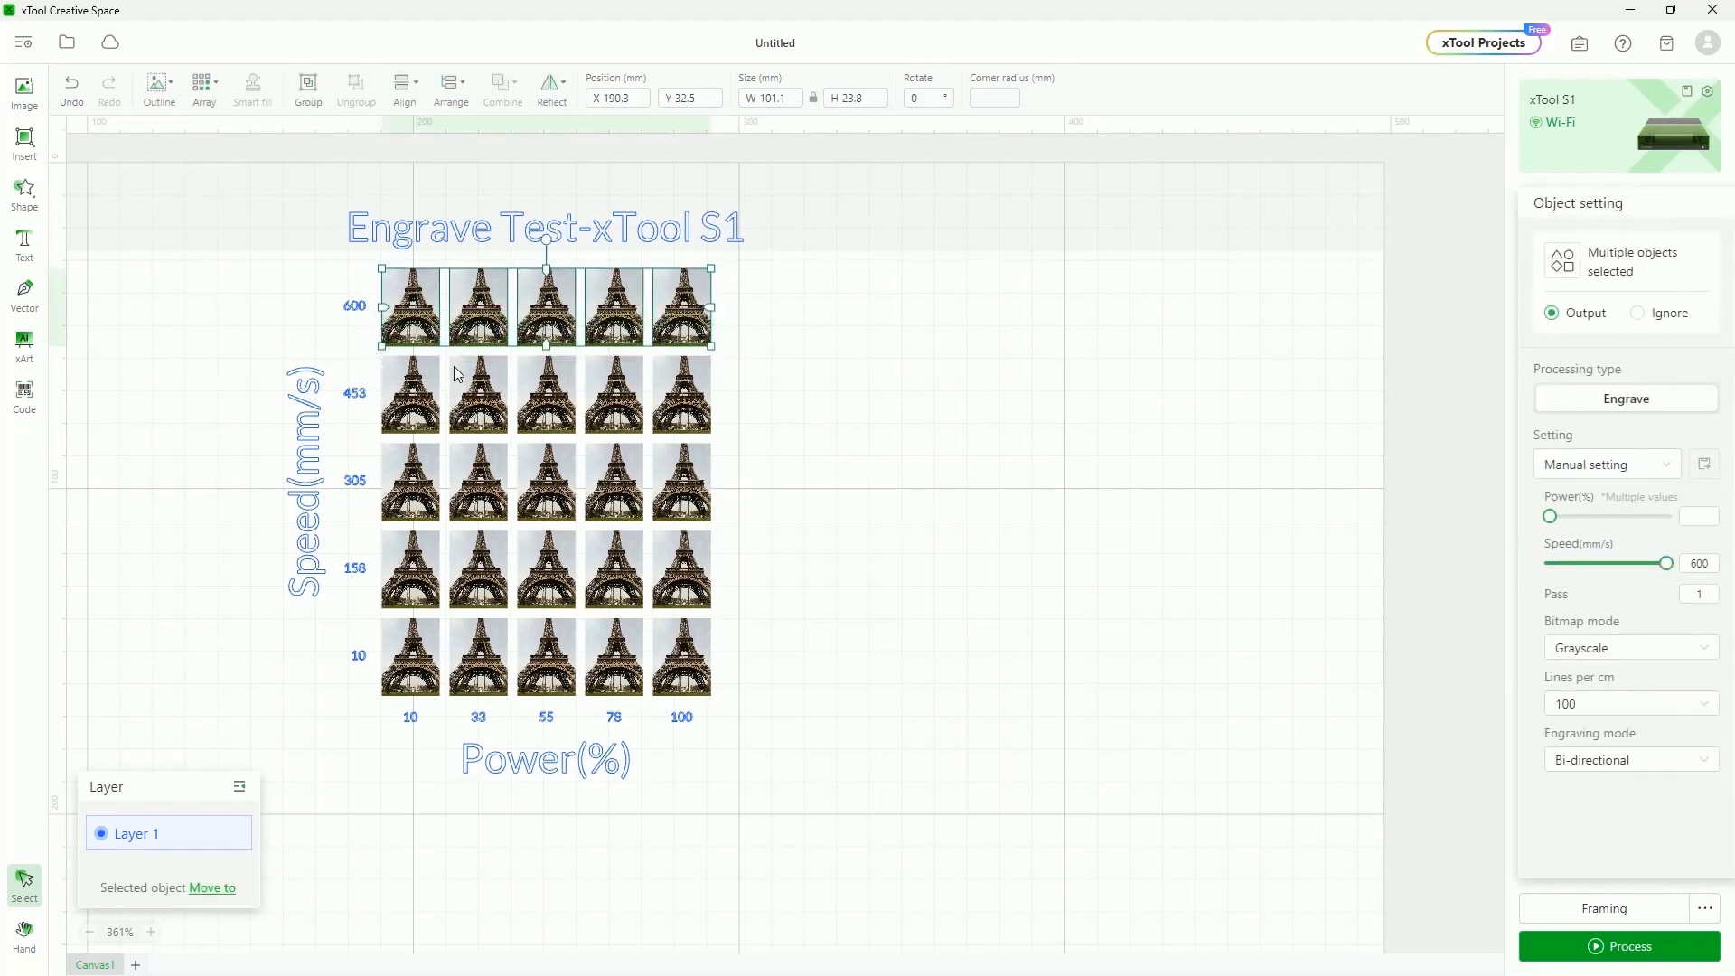
Switch the 600 mm/s row to Jarvis bitmap mode, then select the whole engrave test grid
left_click(1645, 650)
left_click(1617, 718)
left_click(979, 519)
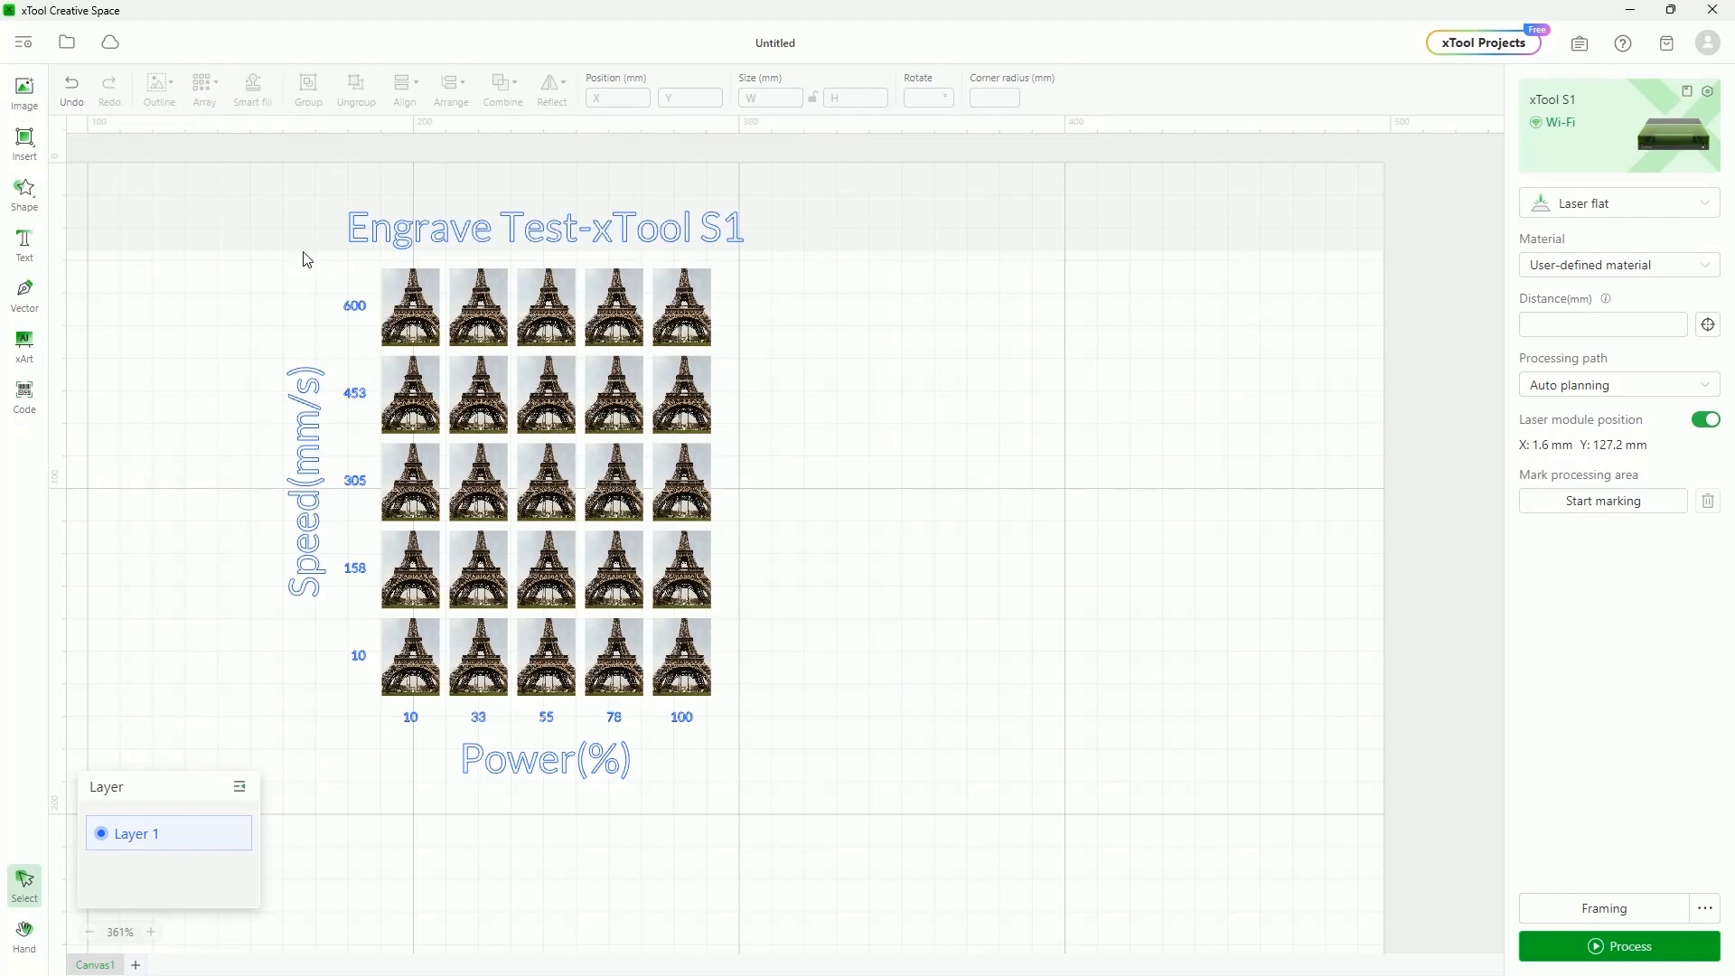
left_click_drag(244, 165, 994, 899)
Delete the test grid and draw three rectangles stacked top to bottom
key("Delete")
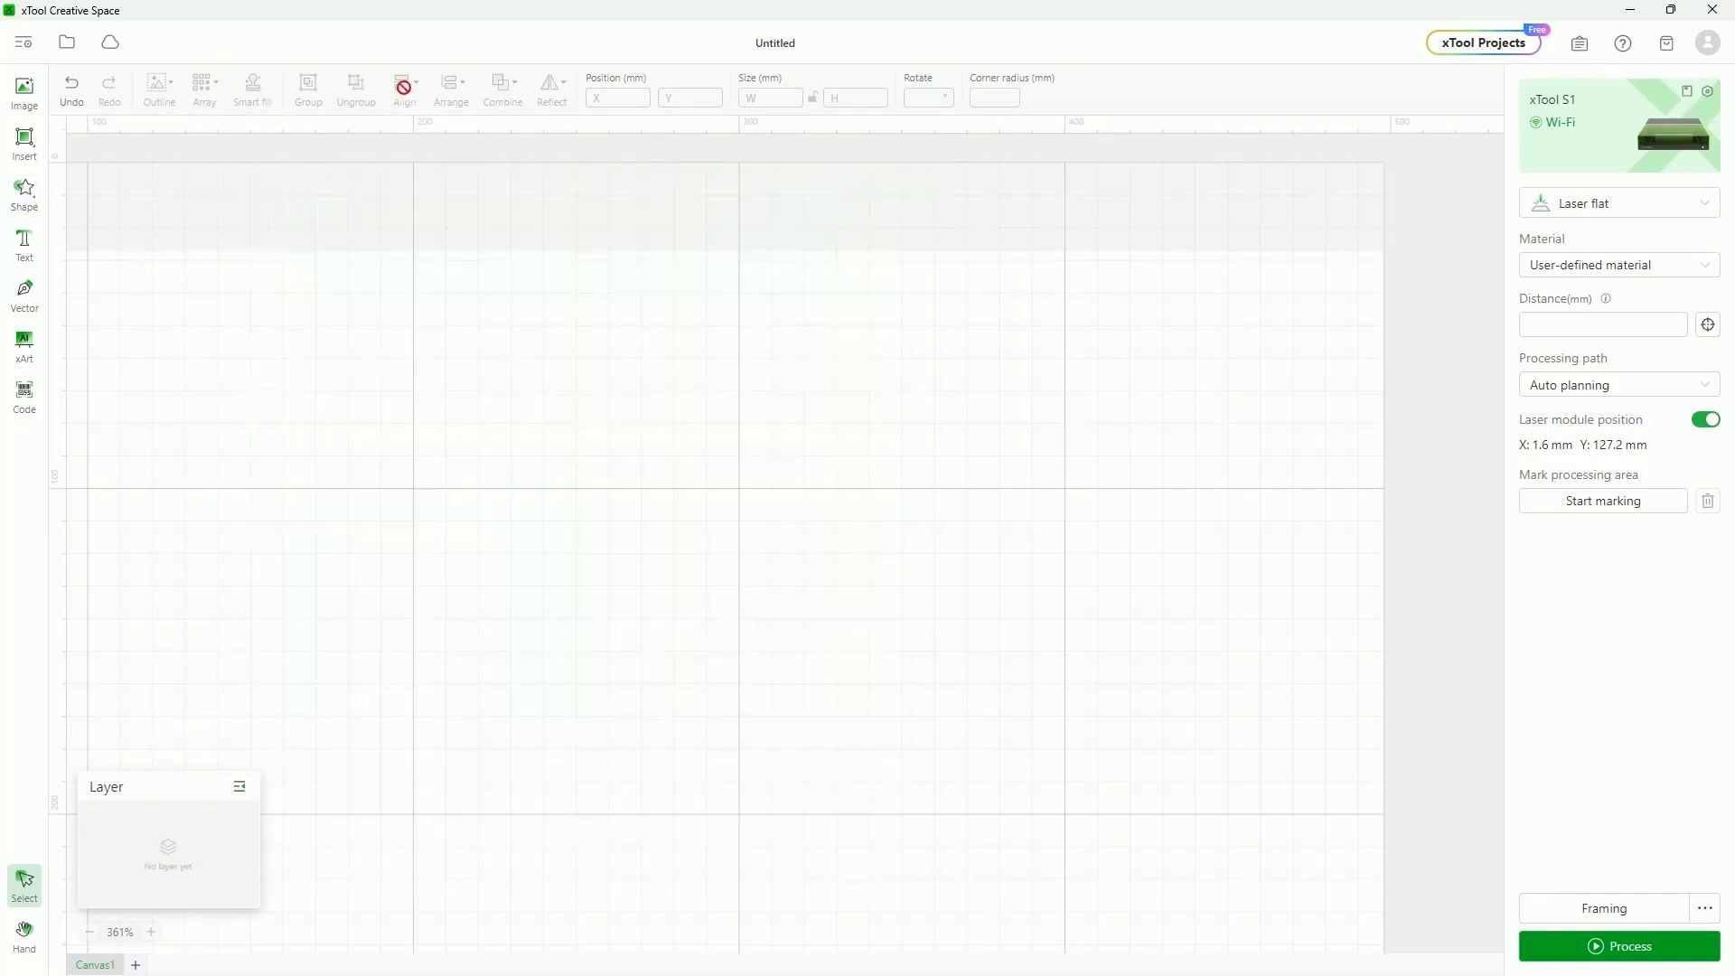
left_click(38, 143)
left_click(91, 171)
left_click_drag(536, 407, 640, 543)
left_click(27, 153)
left_click(85, 172)
mouse_move(702, 613)
left_mouse_down()
mouse_move(722, 676)
mouse_move(762, 698)
left_mouse_up()
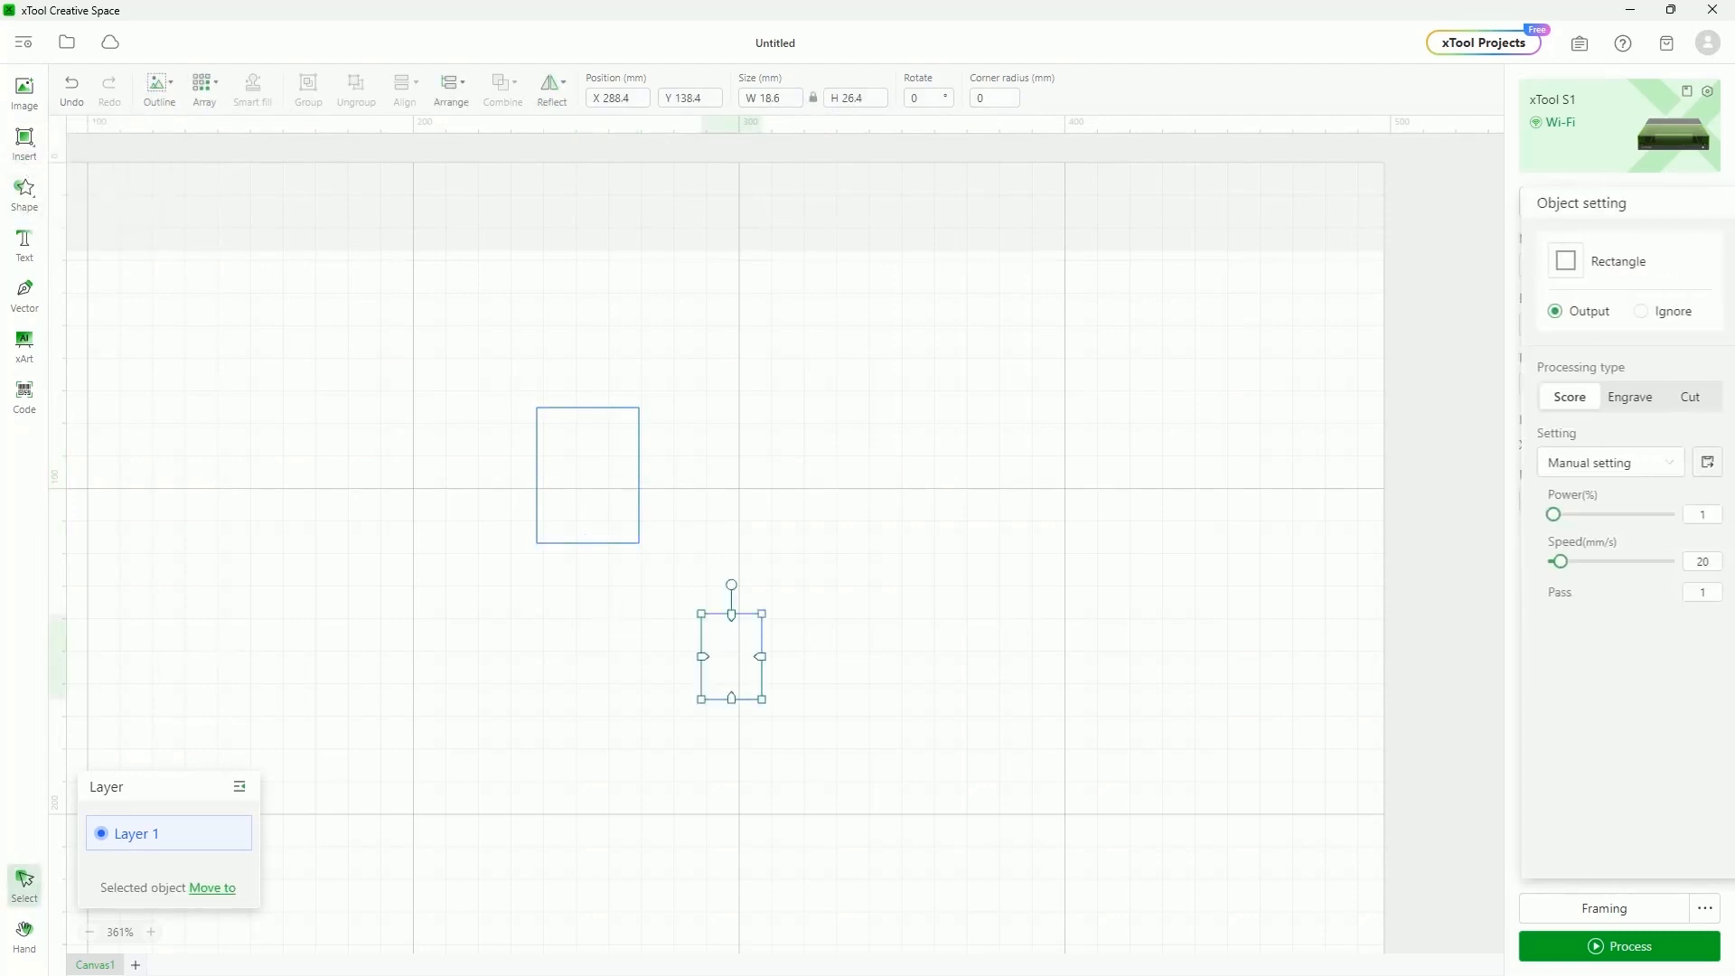
left_click(27, 144)
left_click(91, 173)
left_click_drag(719, 781, 805, 895)
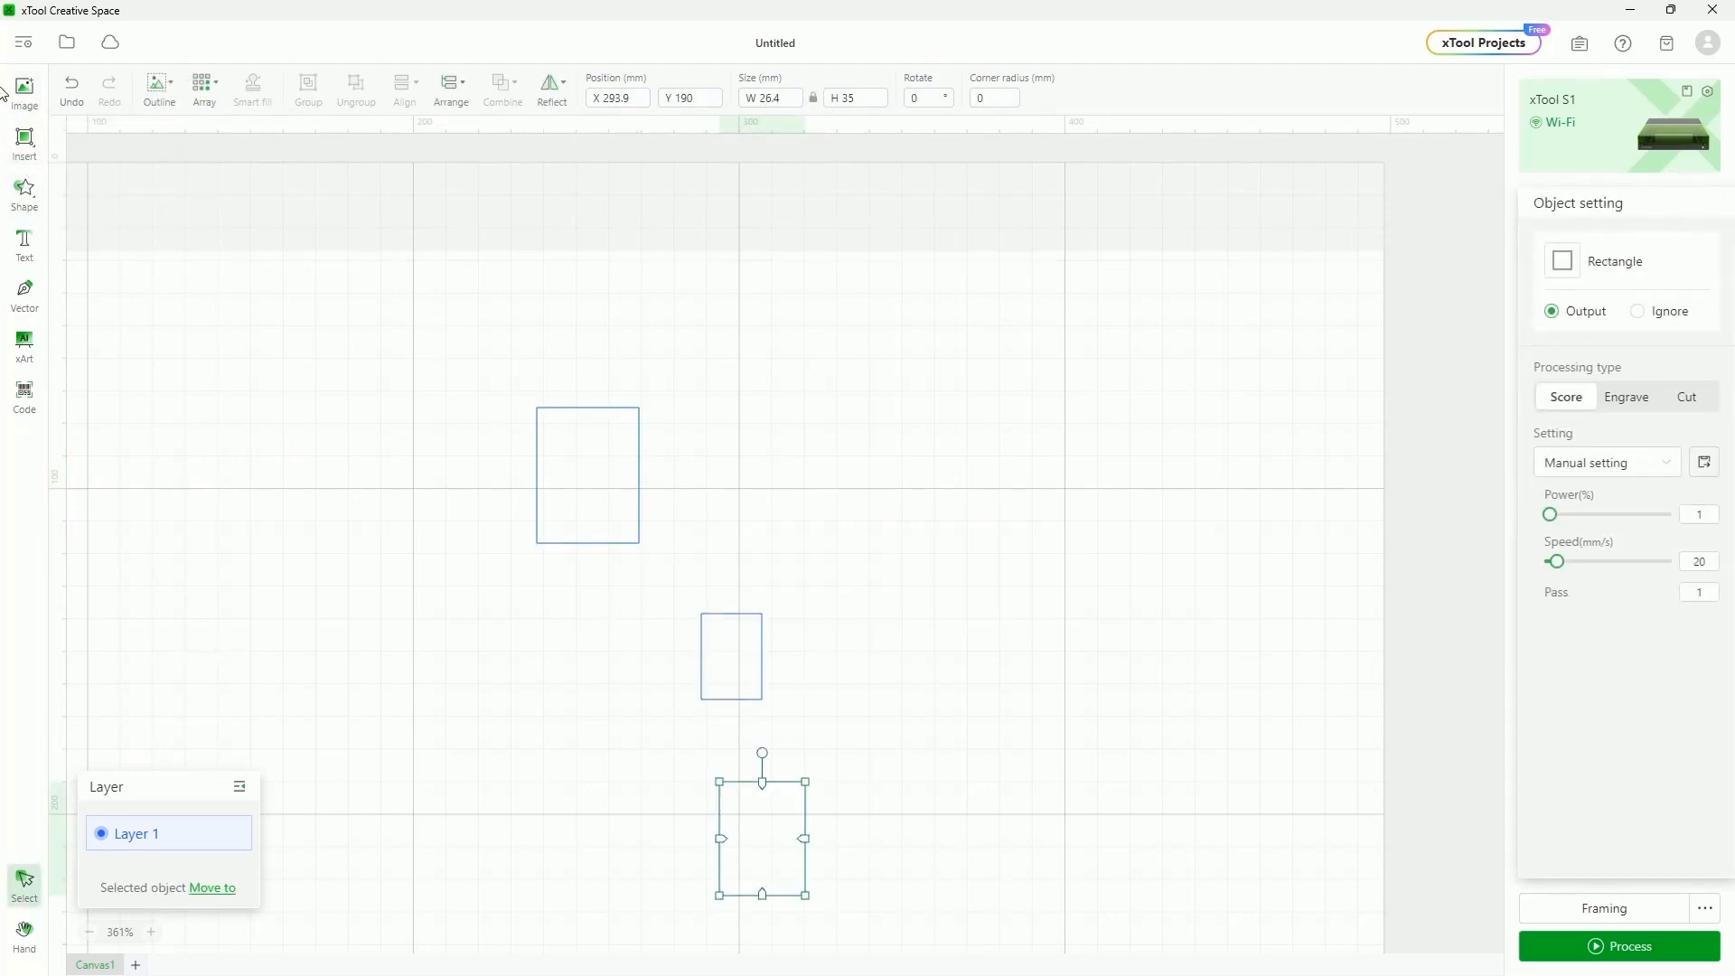
Align the three rectangles on their right edges and move the middle one up
left_click_drag(470, 321, 892, 930)
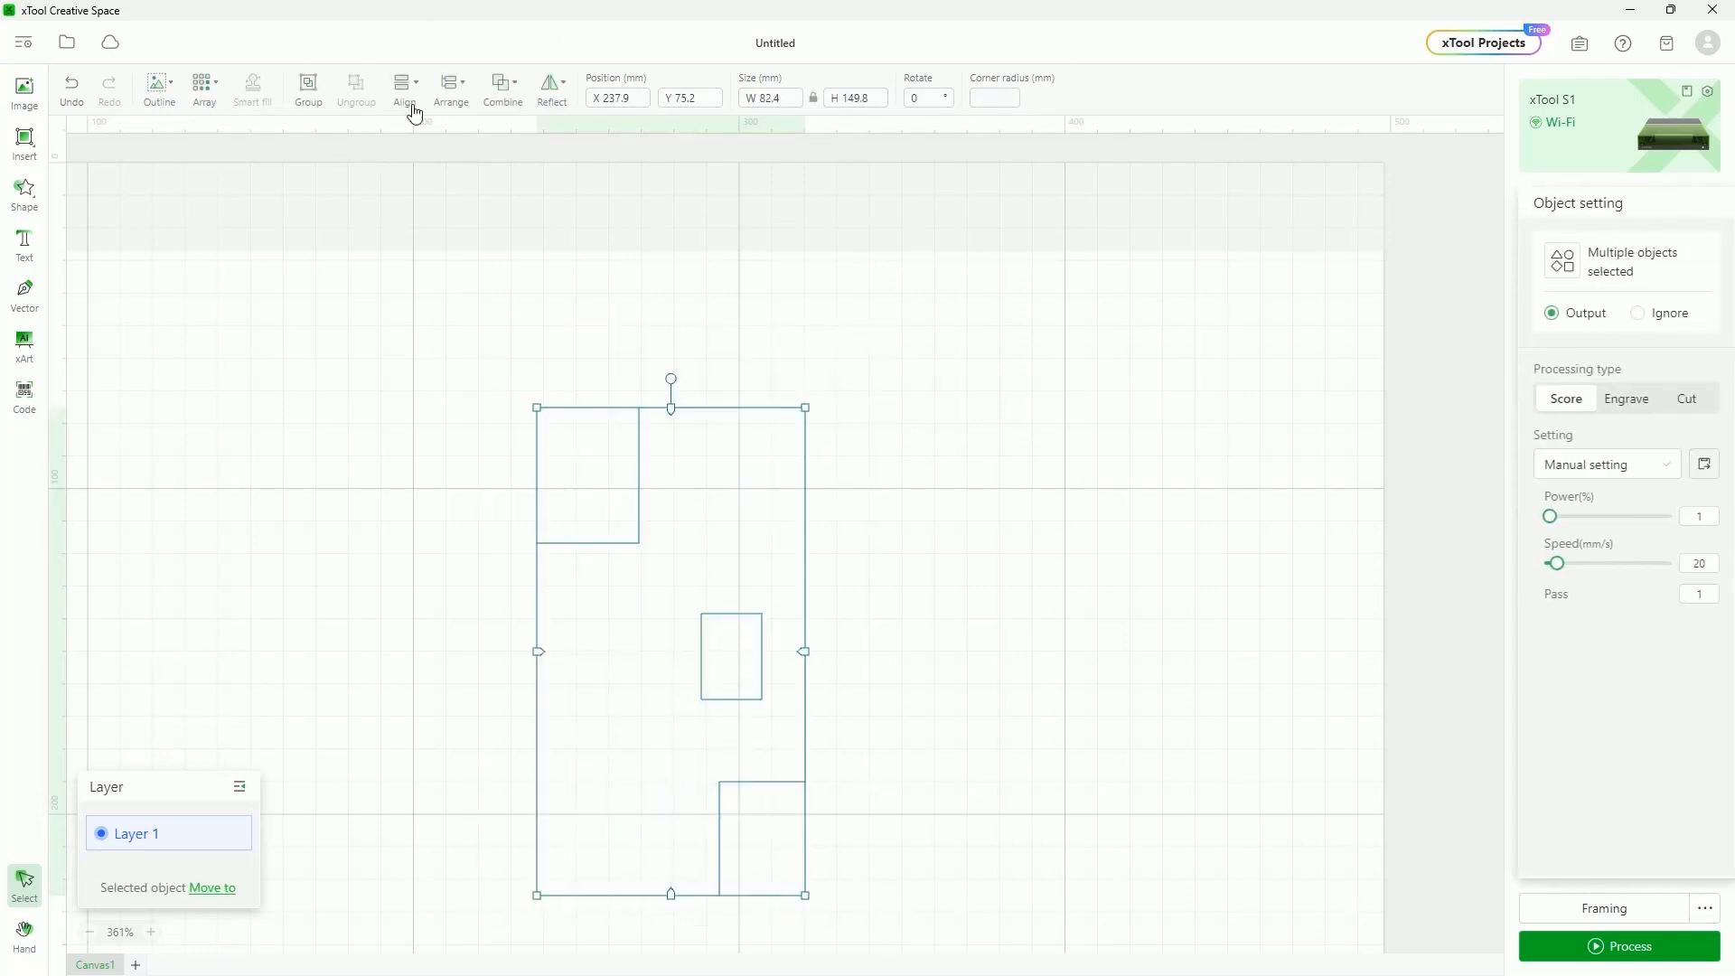
left_click(405, 89)
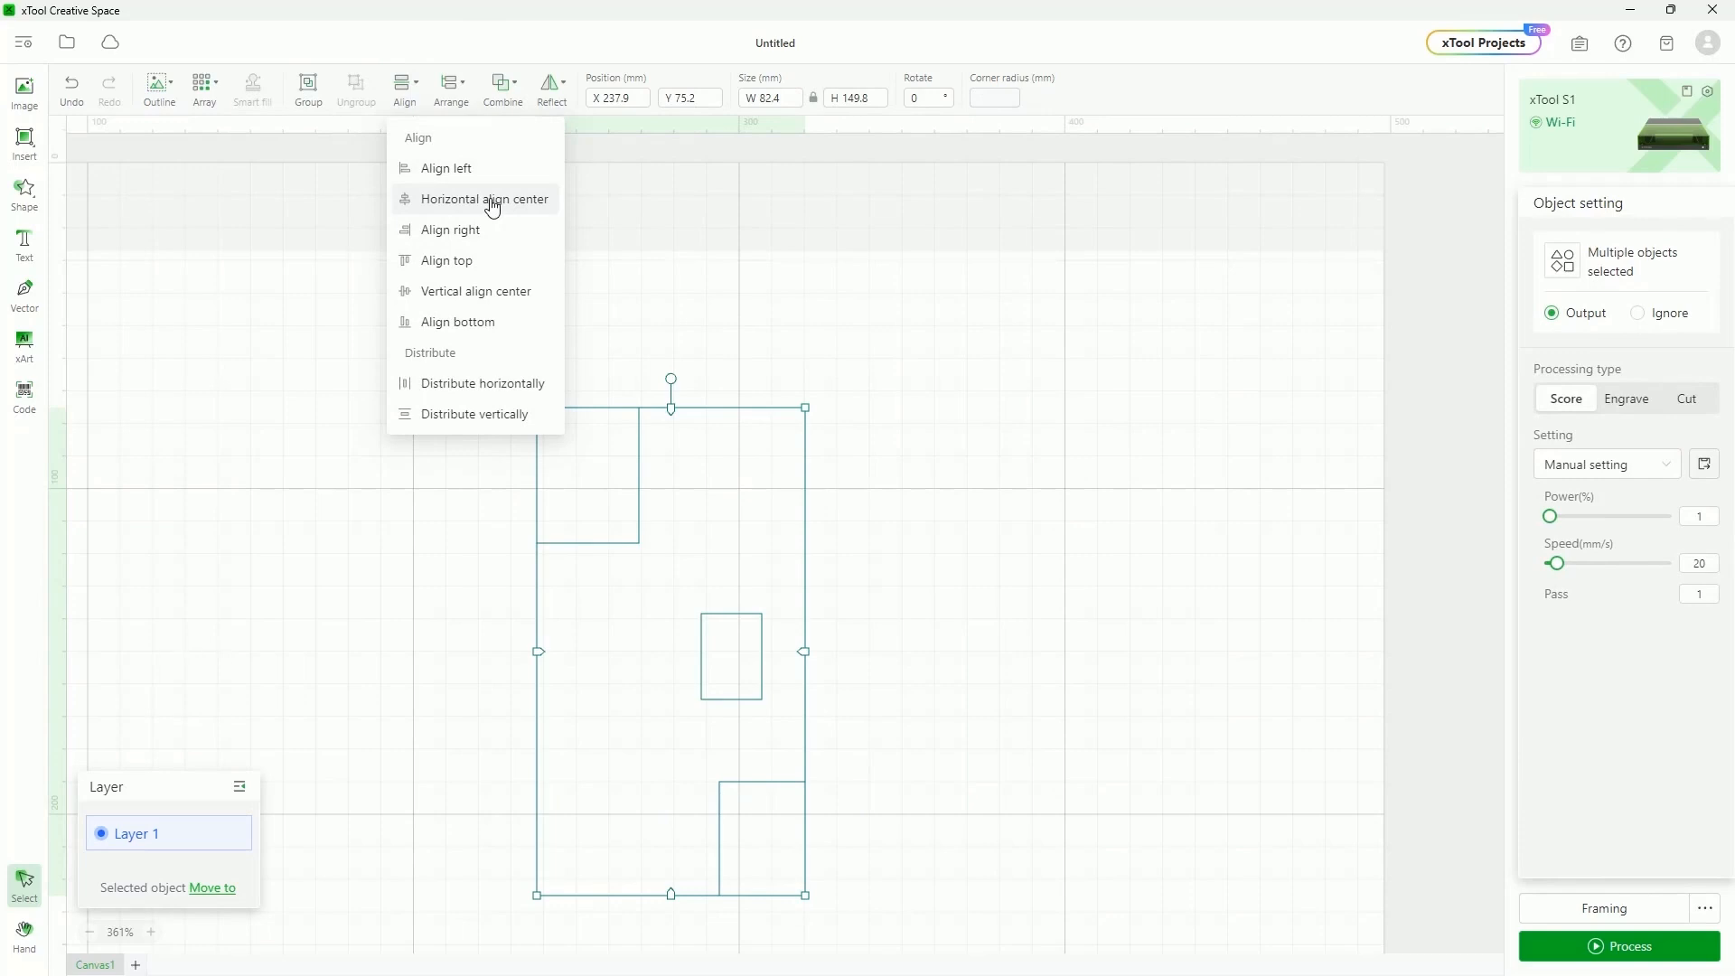
left_click(488, 232)
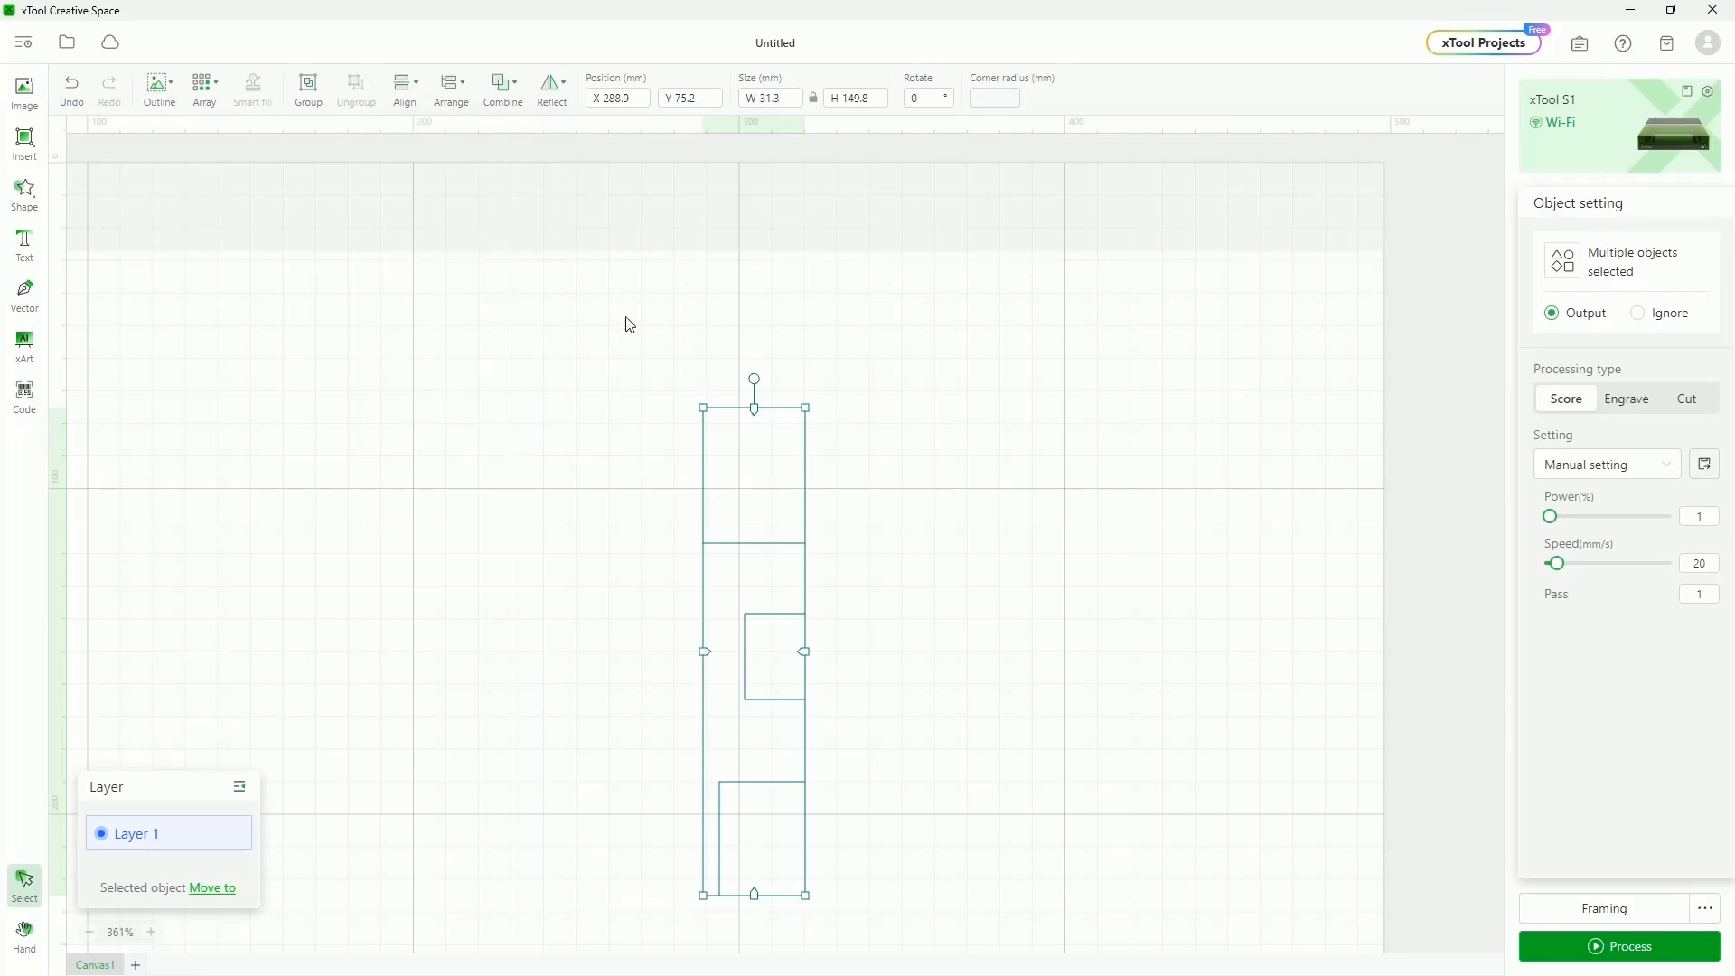
left_click(897, 687)
left_click_drag(792, 644, 749, 606)
left_click_drag(580, 240, 975, 974)
Distribute the three rectangles evenly in the vertical direction
left_click(503, 571)
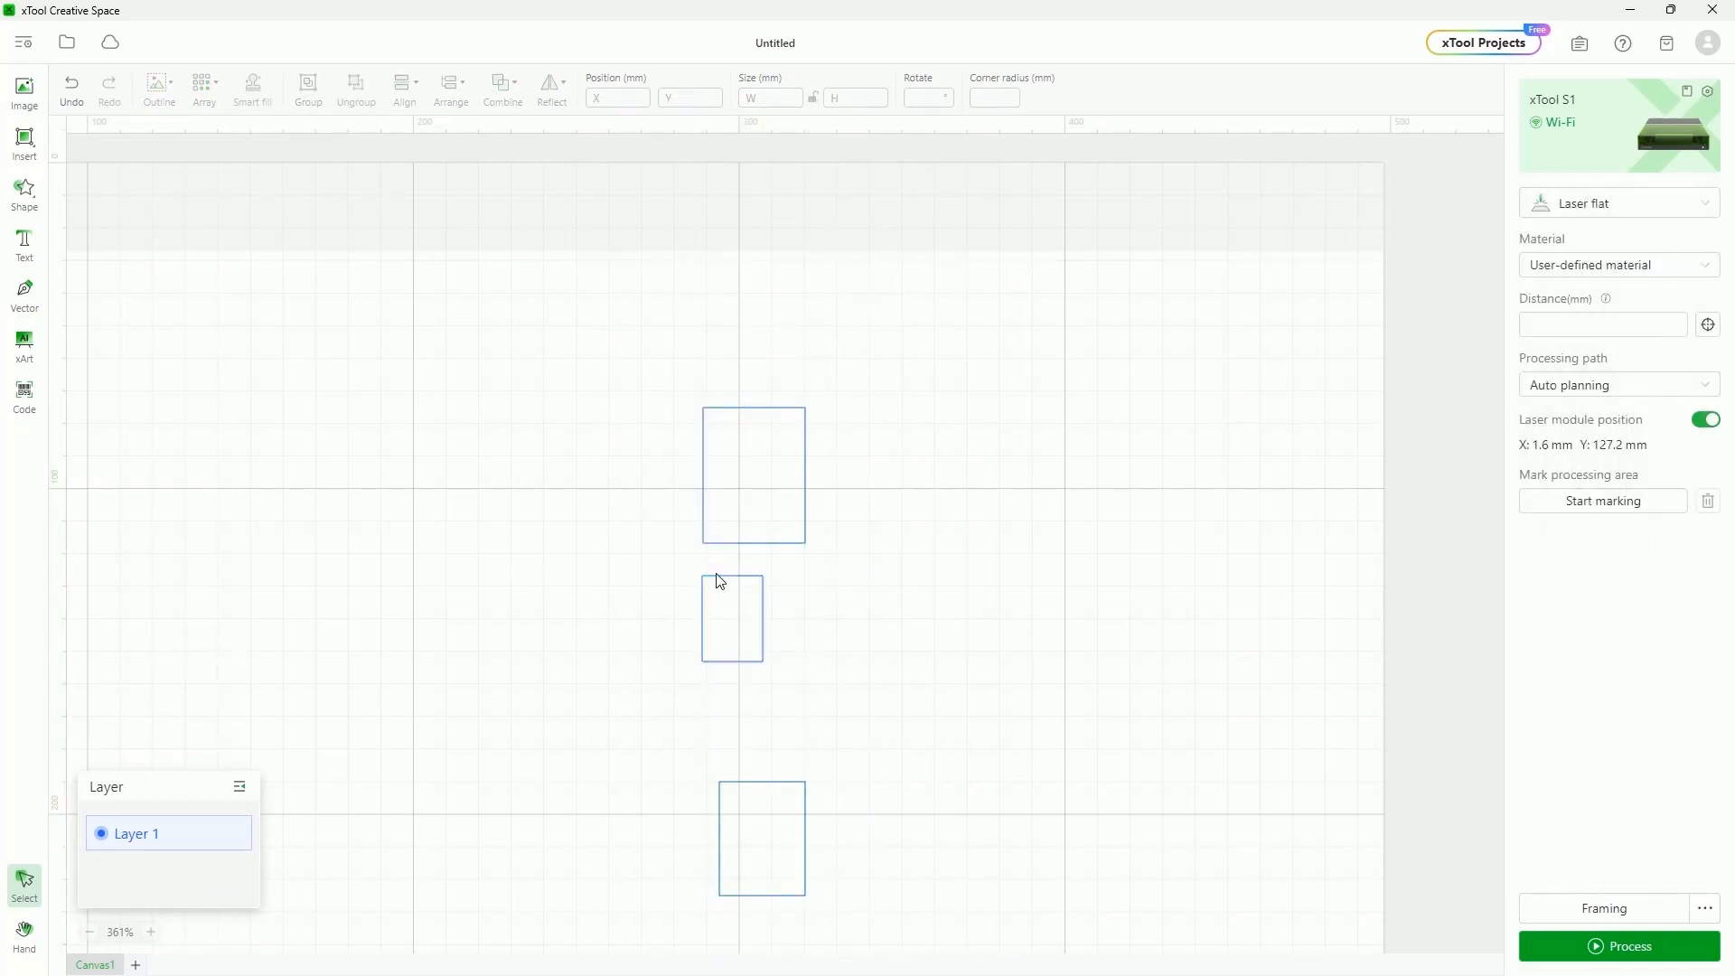
left_click_drag(633, 330, 905, 903)
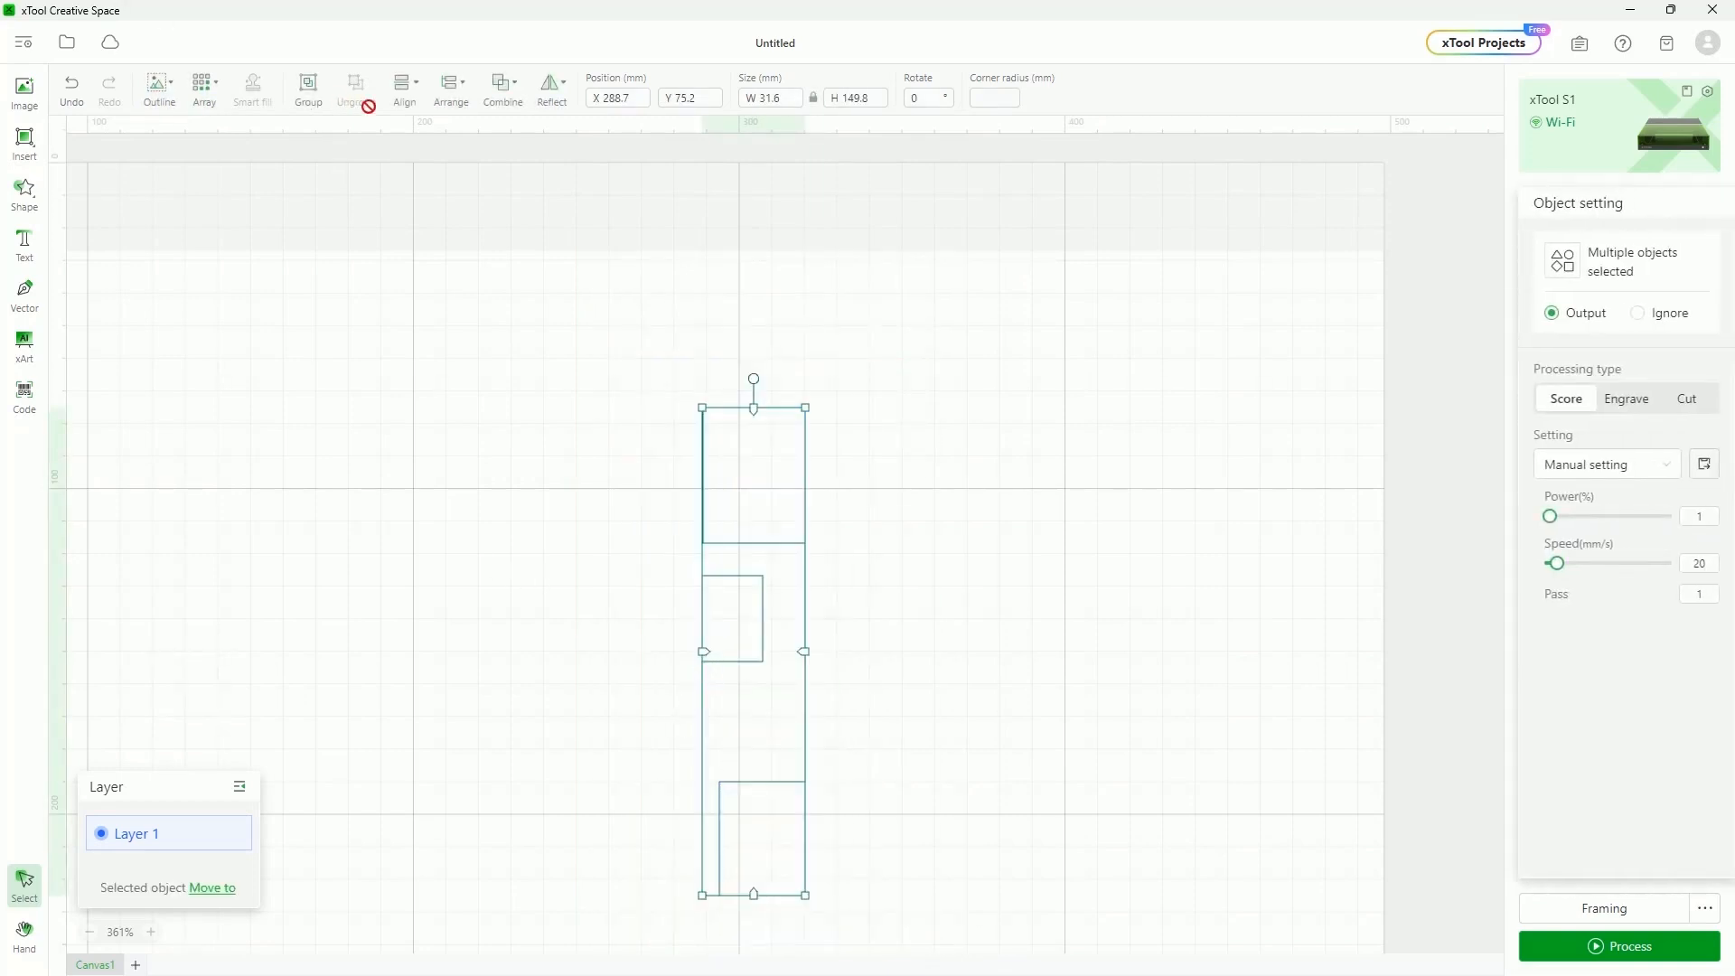
left_click(408, 104)
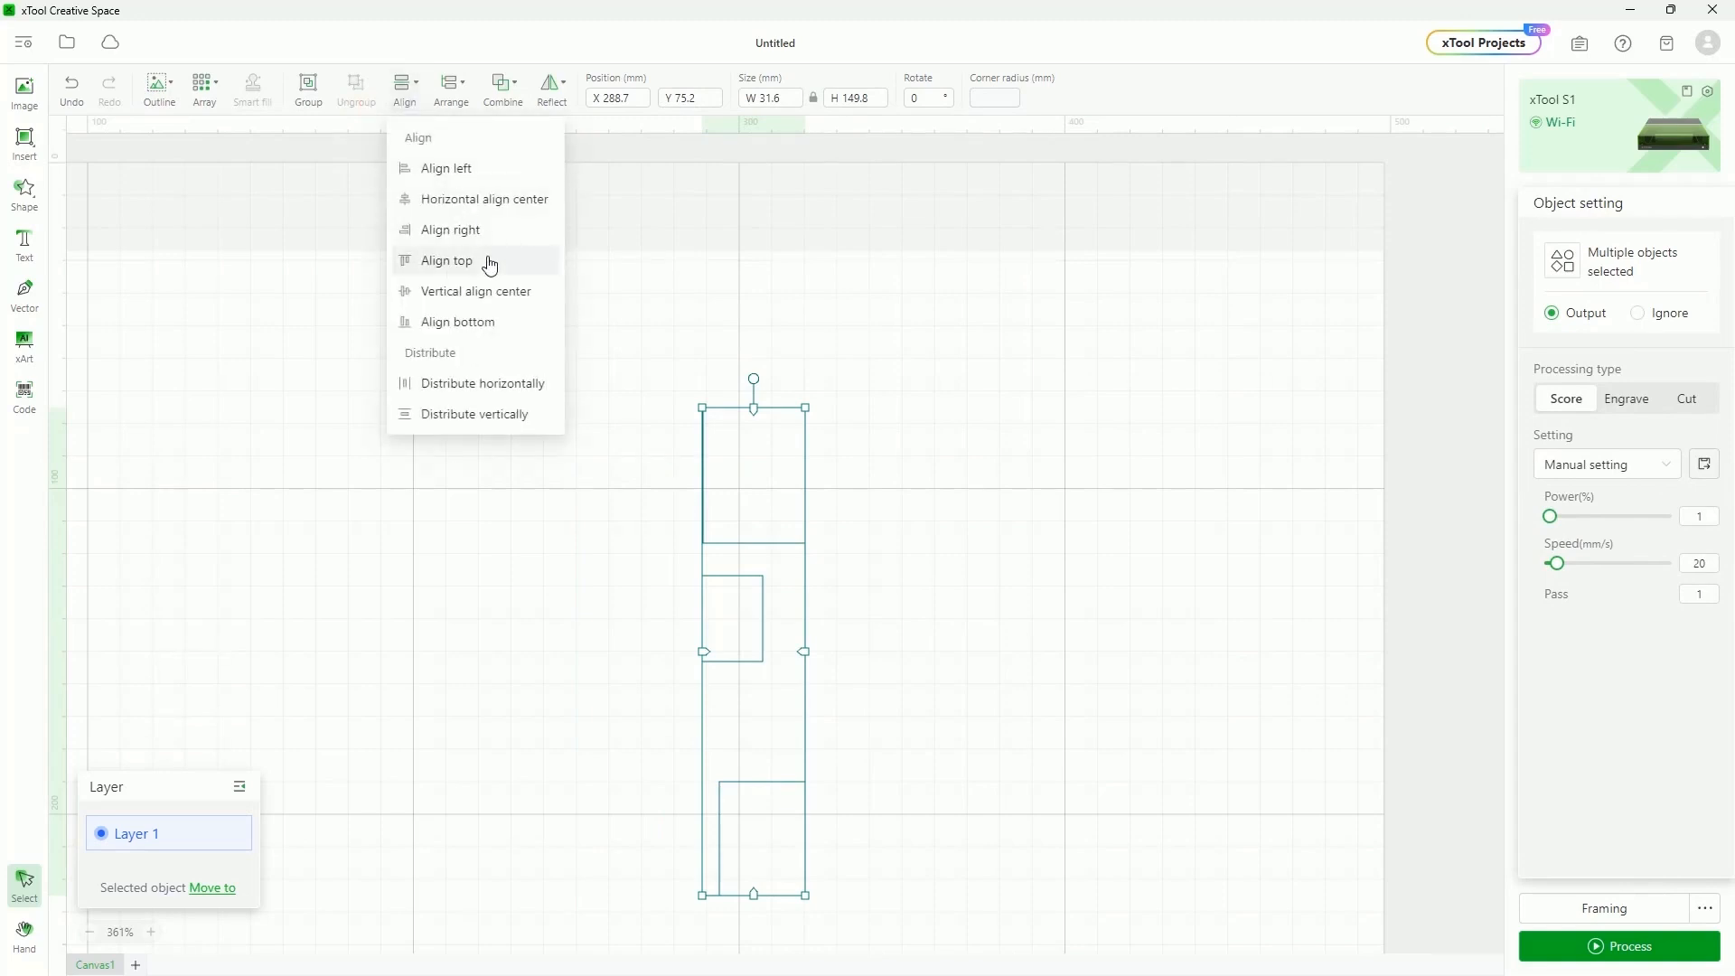
mouse_move(405, 85)
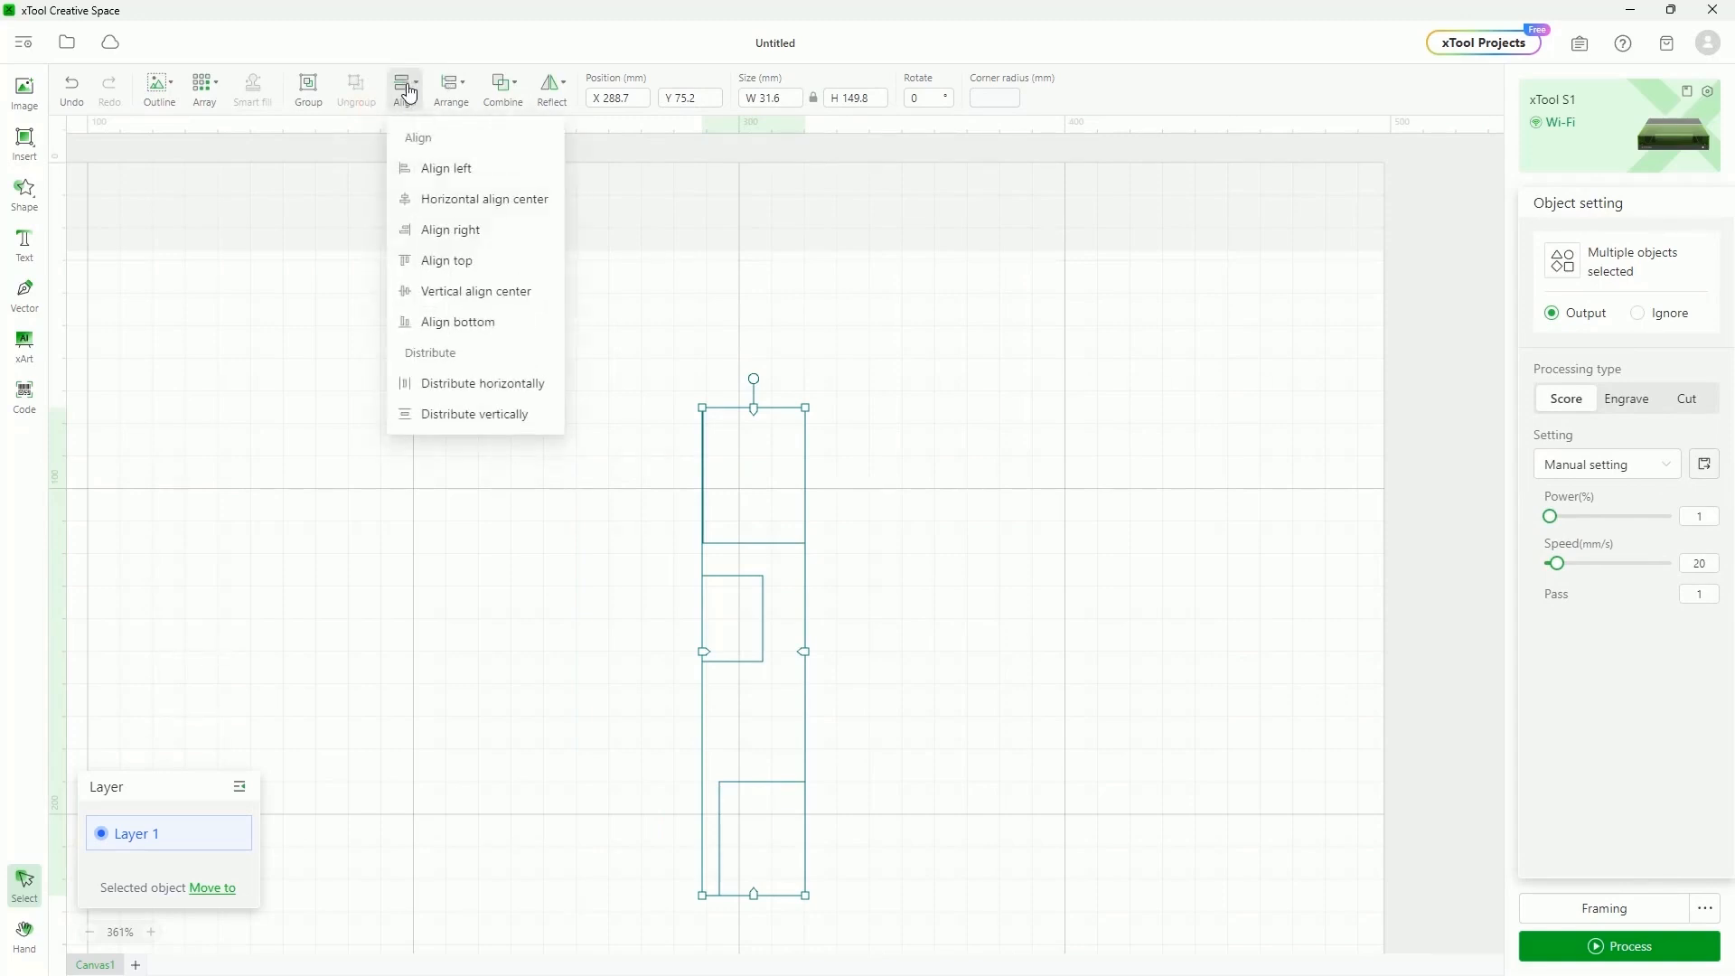
left_click(489, 414)
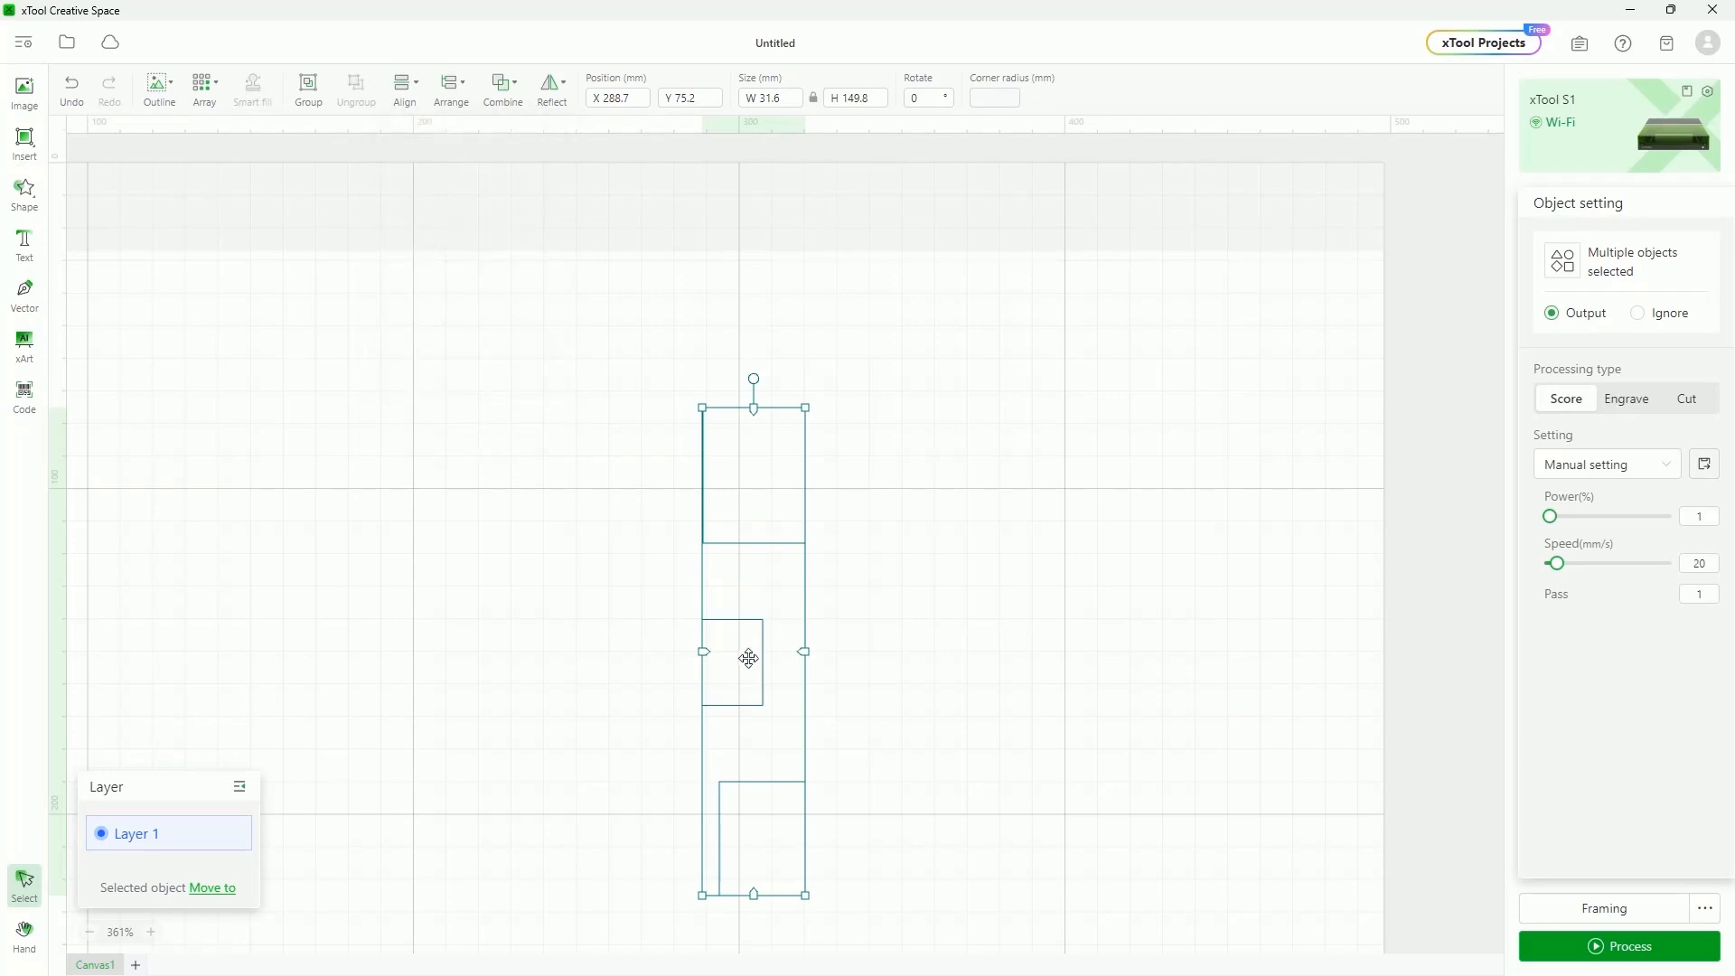
left_click(1119, 728)
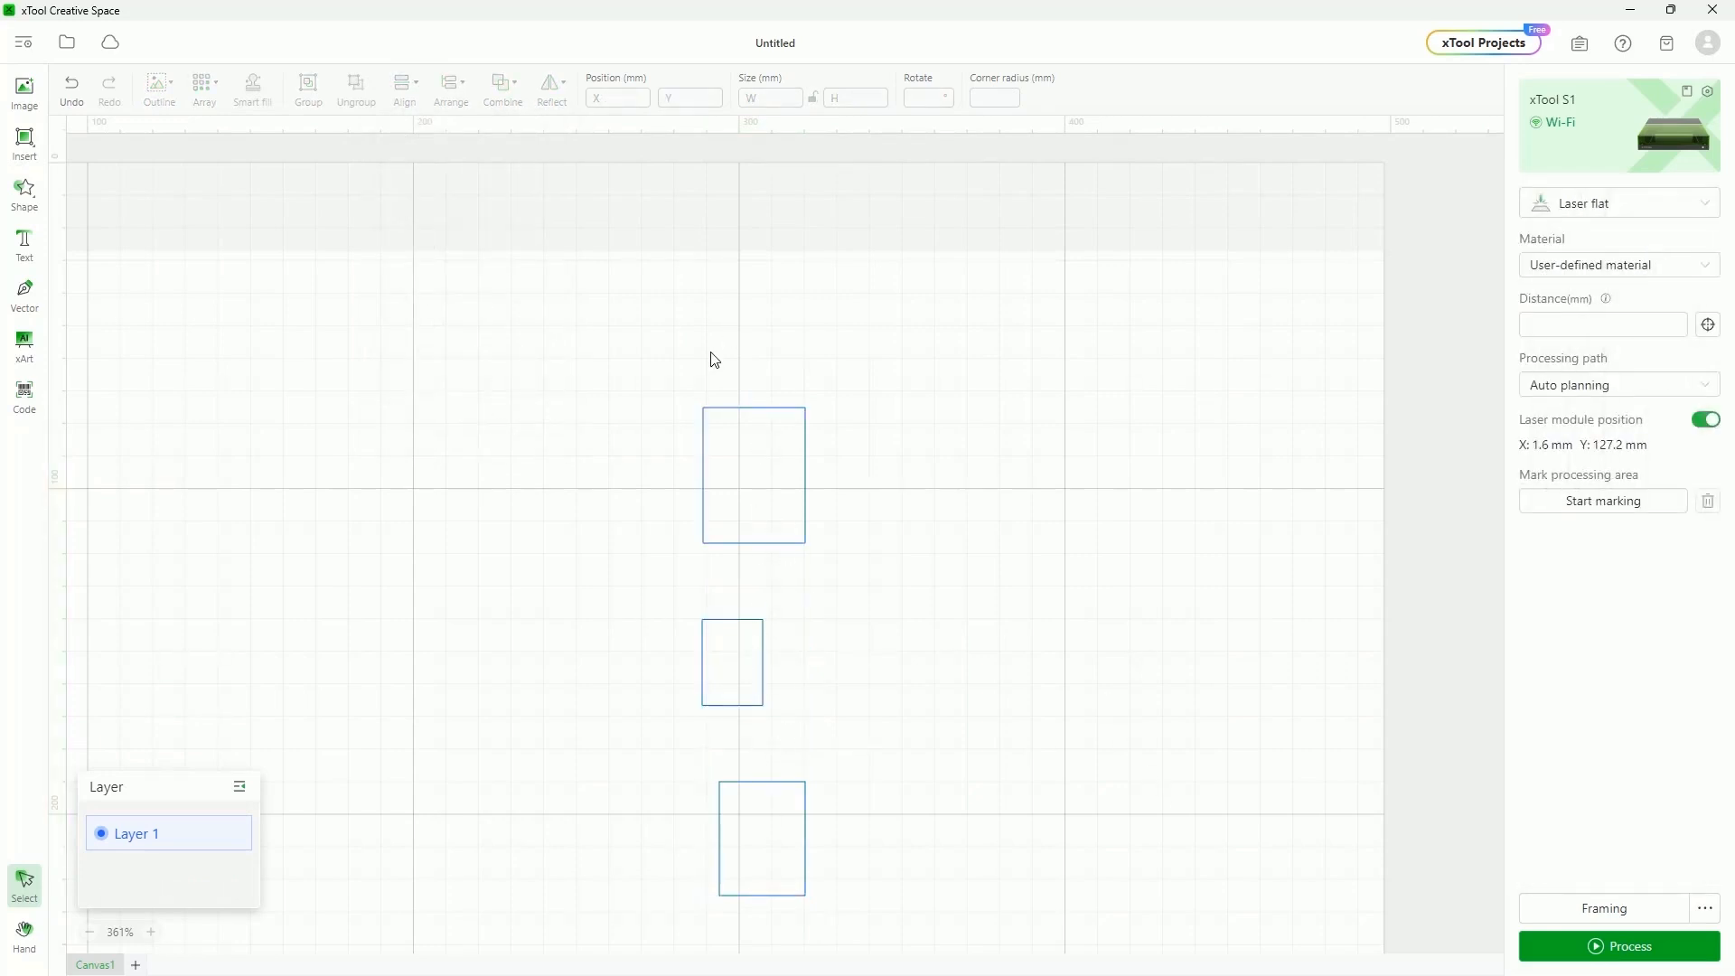
left_click_drag(603, 311, 931, 930)
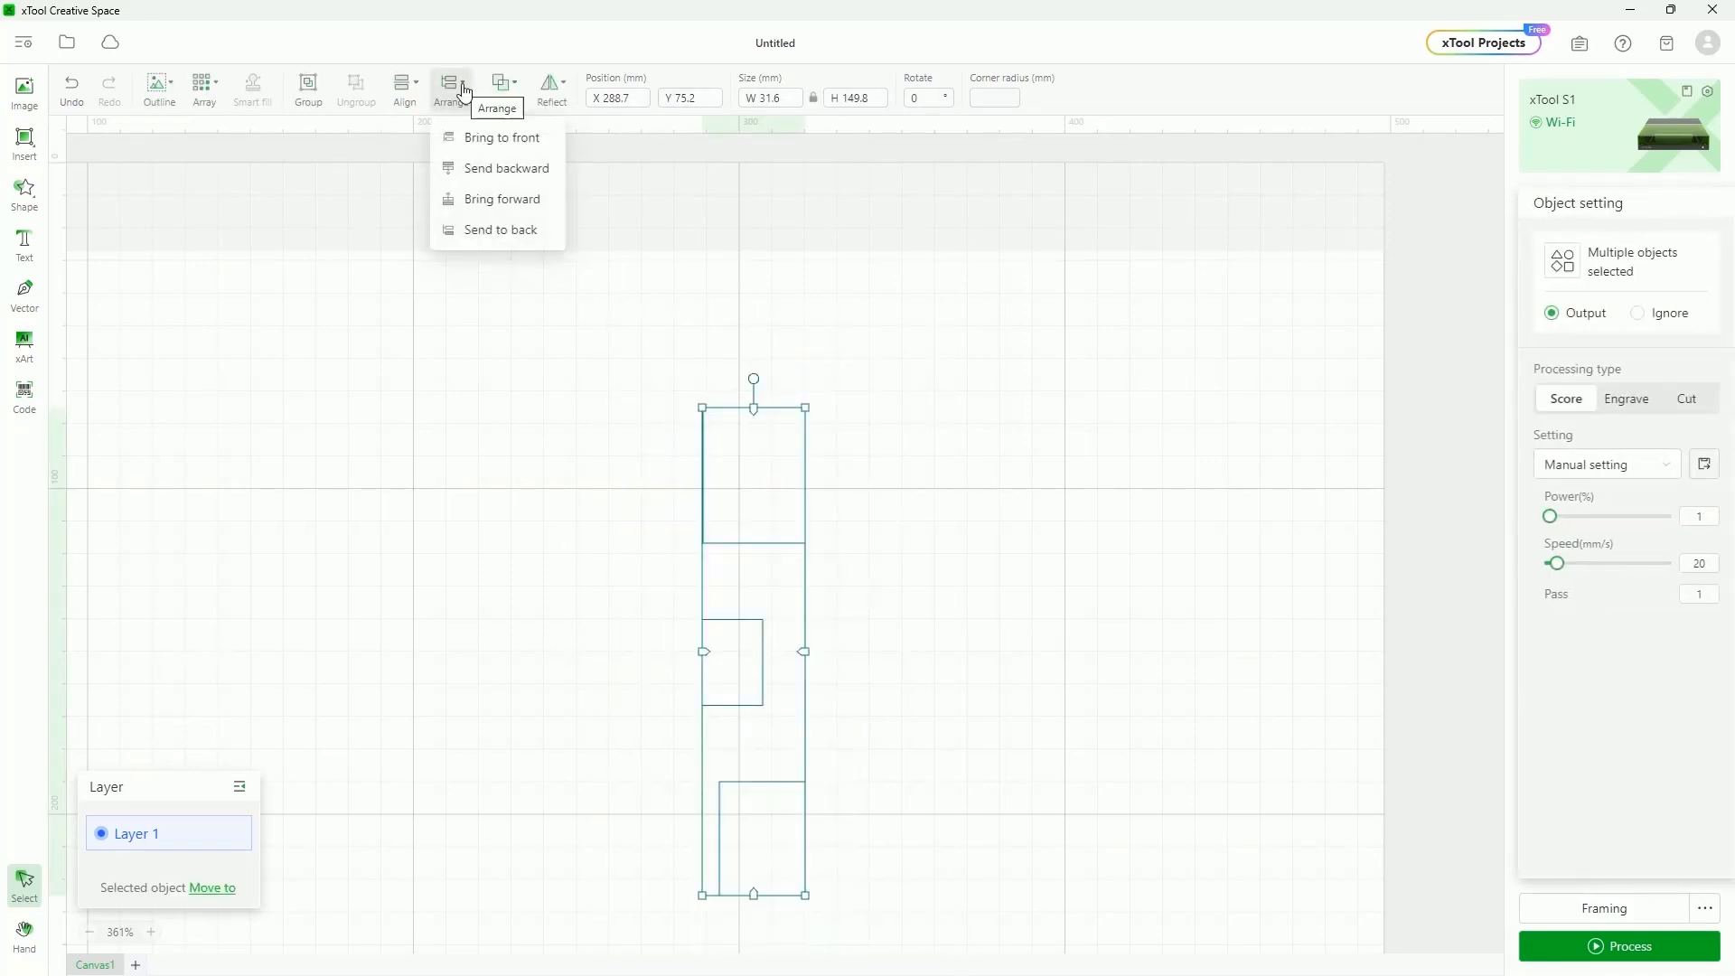
mouse_move(463, 97)
Import BusterLogoWhiteDeskop.jpg, erase its black background, and move it up-left
left_click(757, 401)
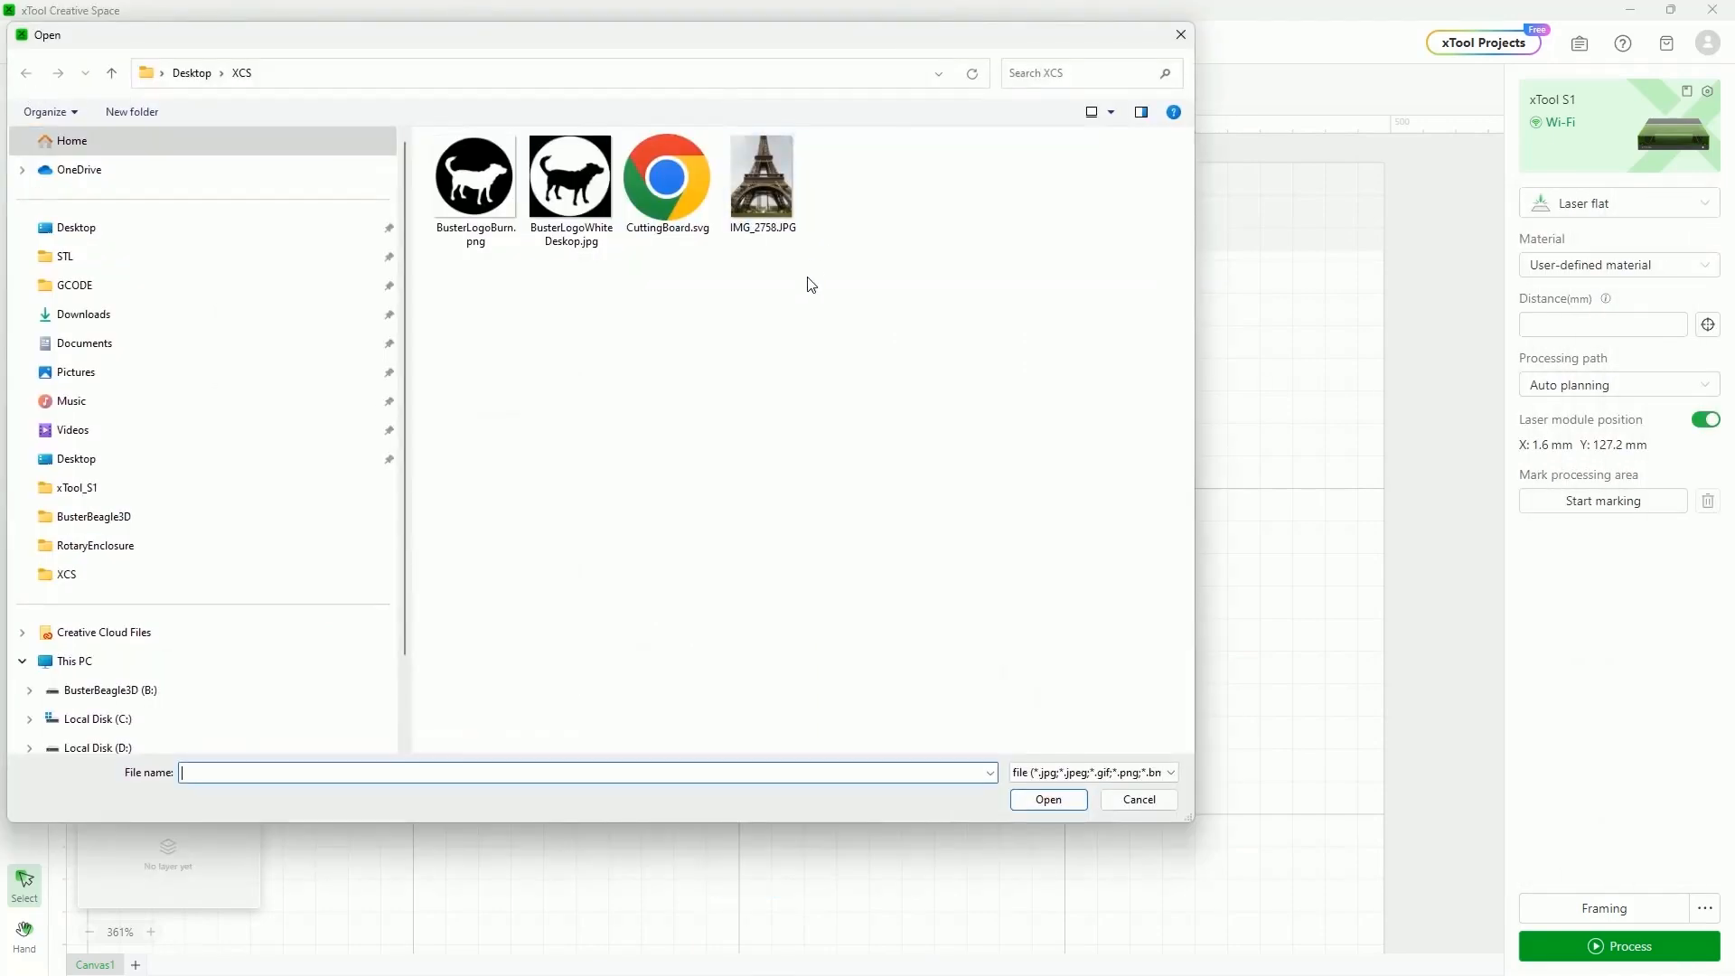
left_click(455, 184)
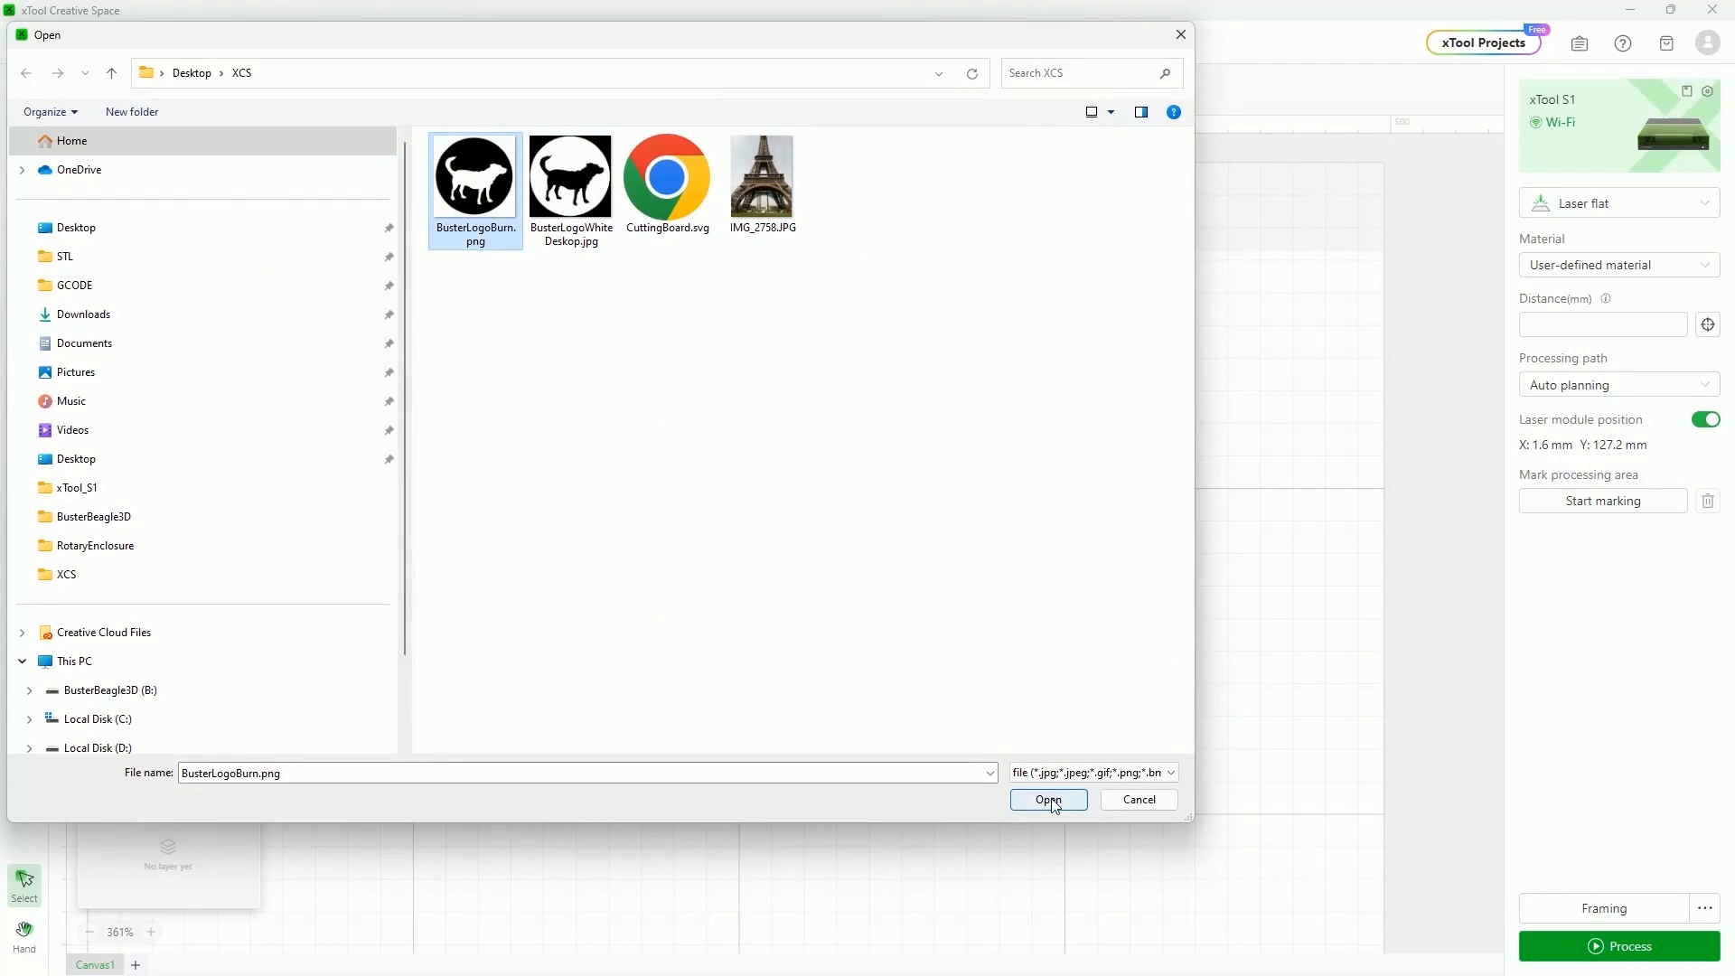
left_click(540, 181)
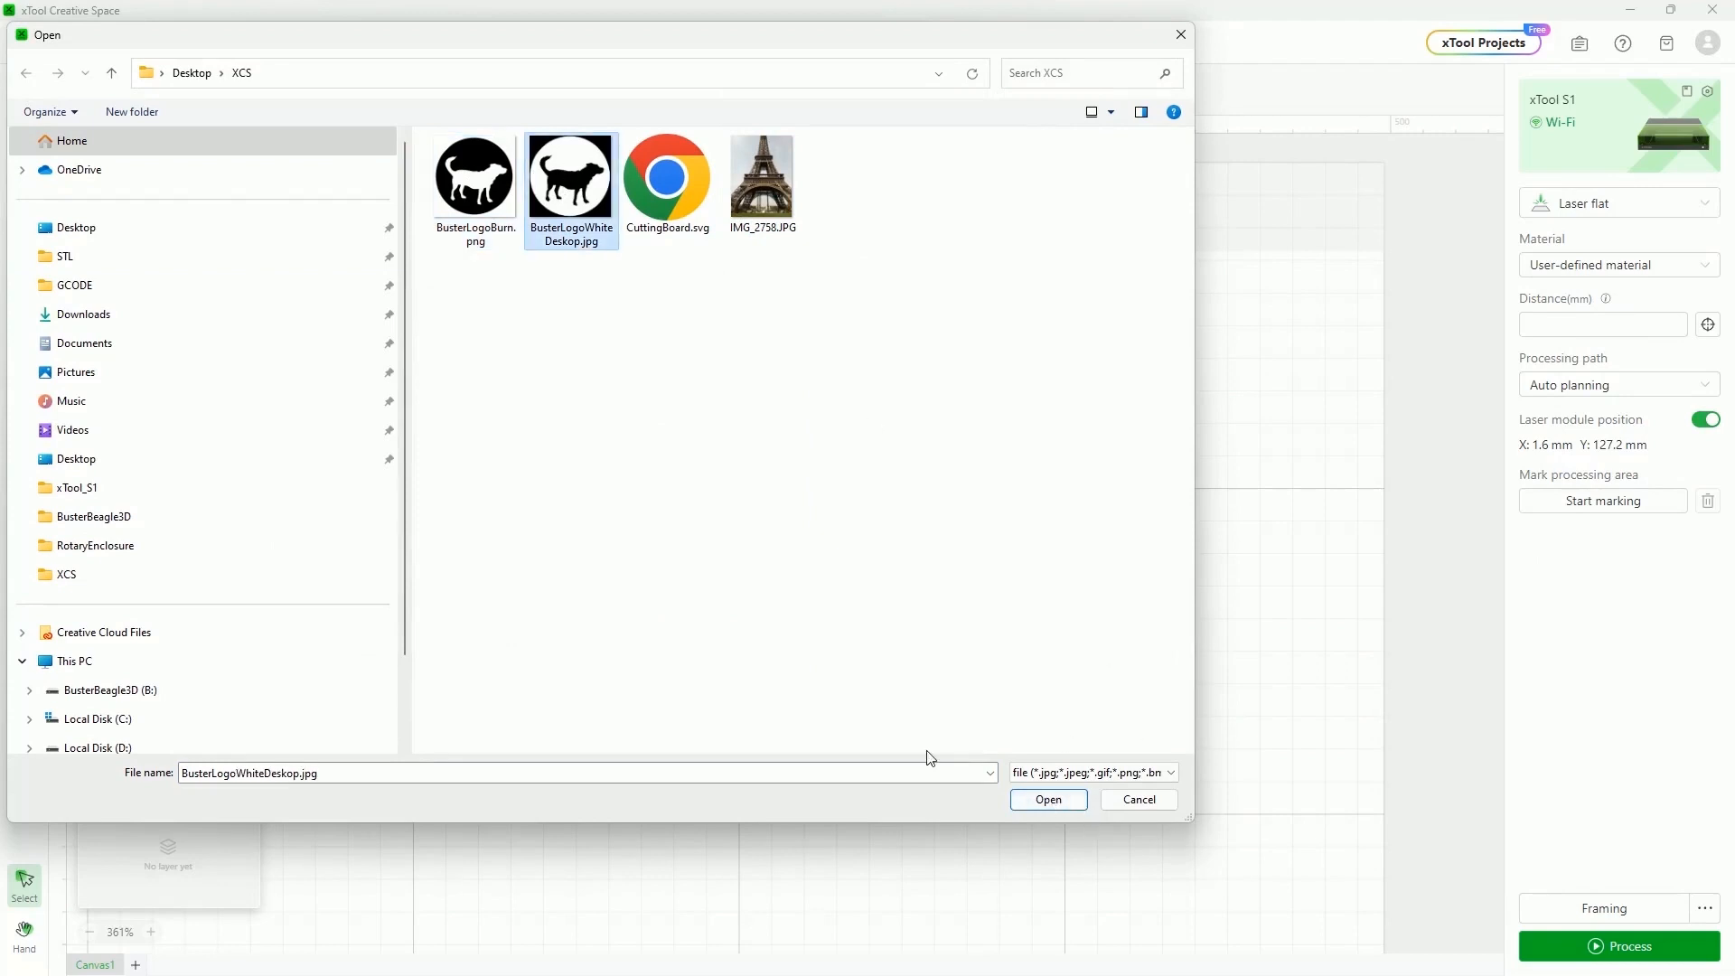
left_click(1048, 801)
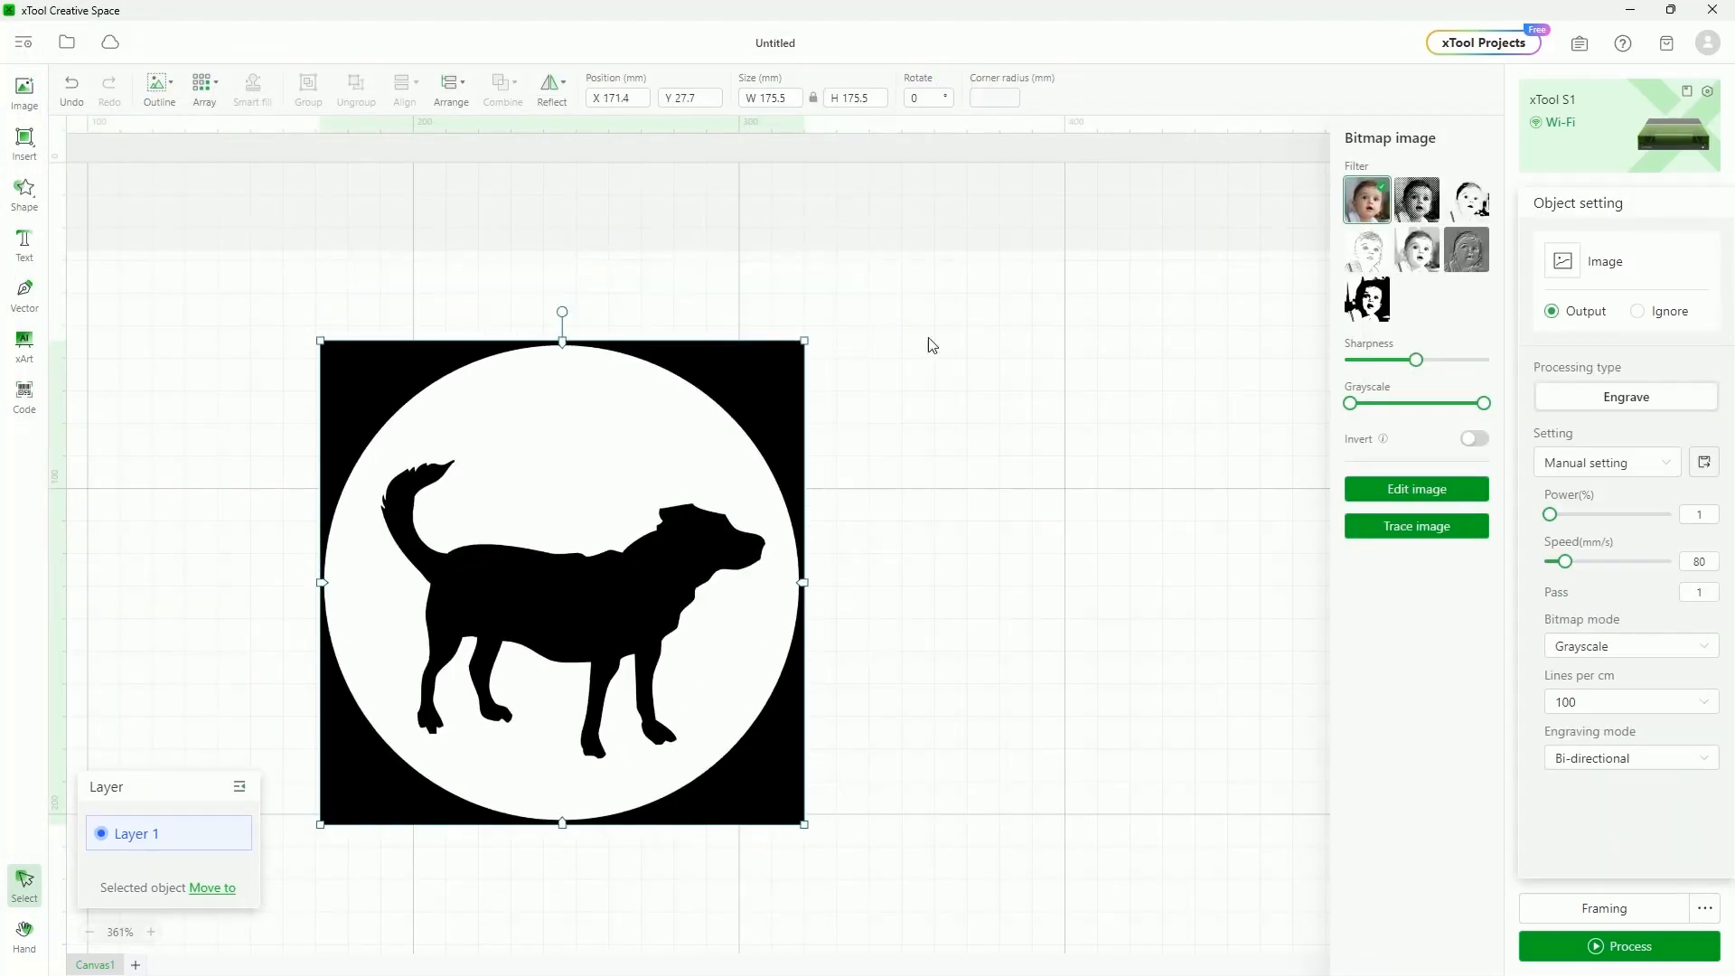
left_click(1415, 488)
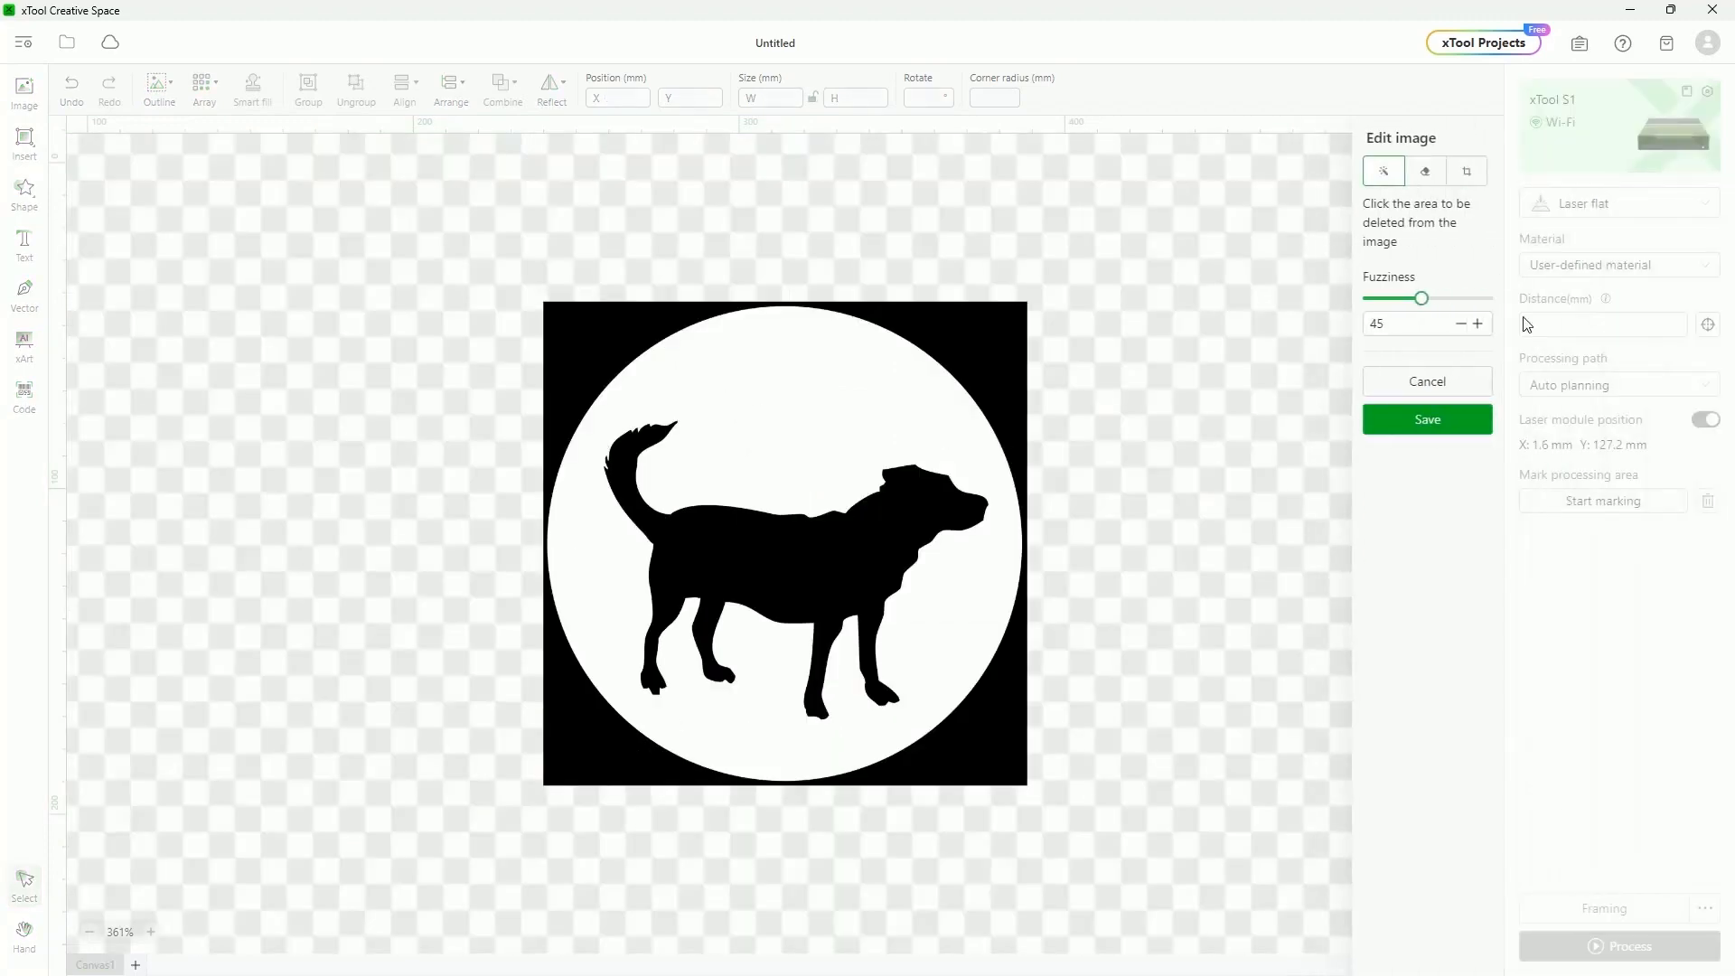
left_click(981, 355)
left_click(1443, 420)
left_click_drag(636, 482, 548, 463)
Import IMG_2758.JPG at original size, shrink it and move it up-left
left_click(43, 89)
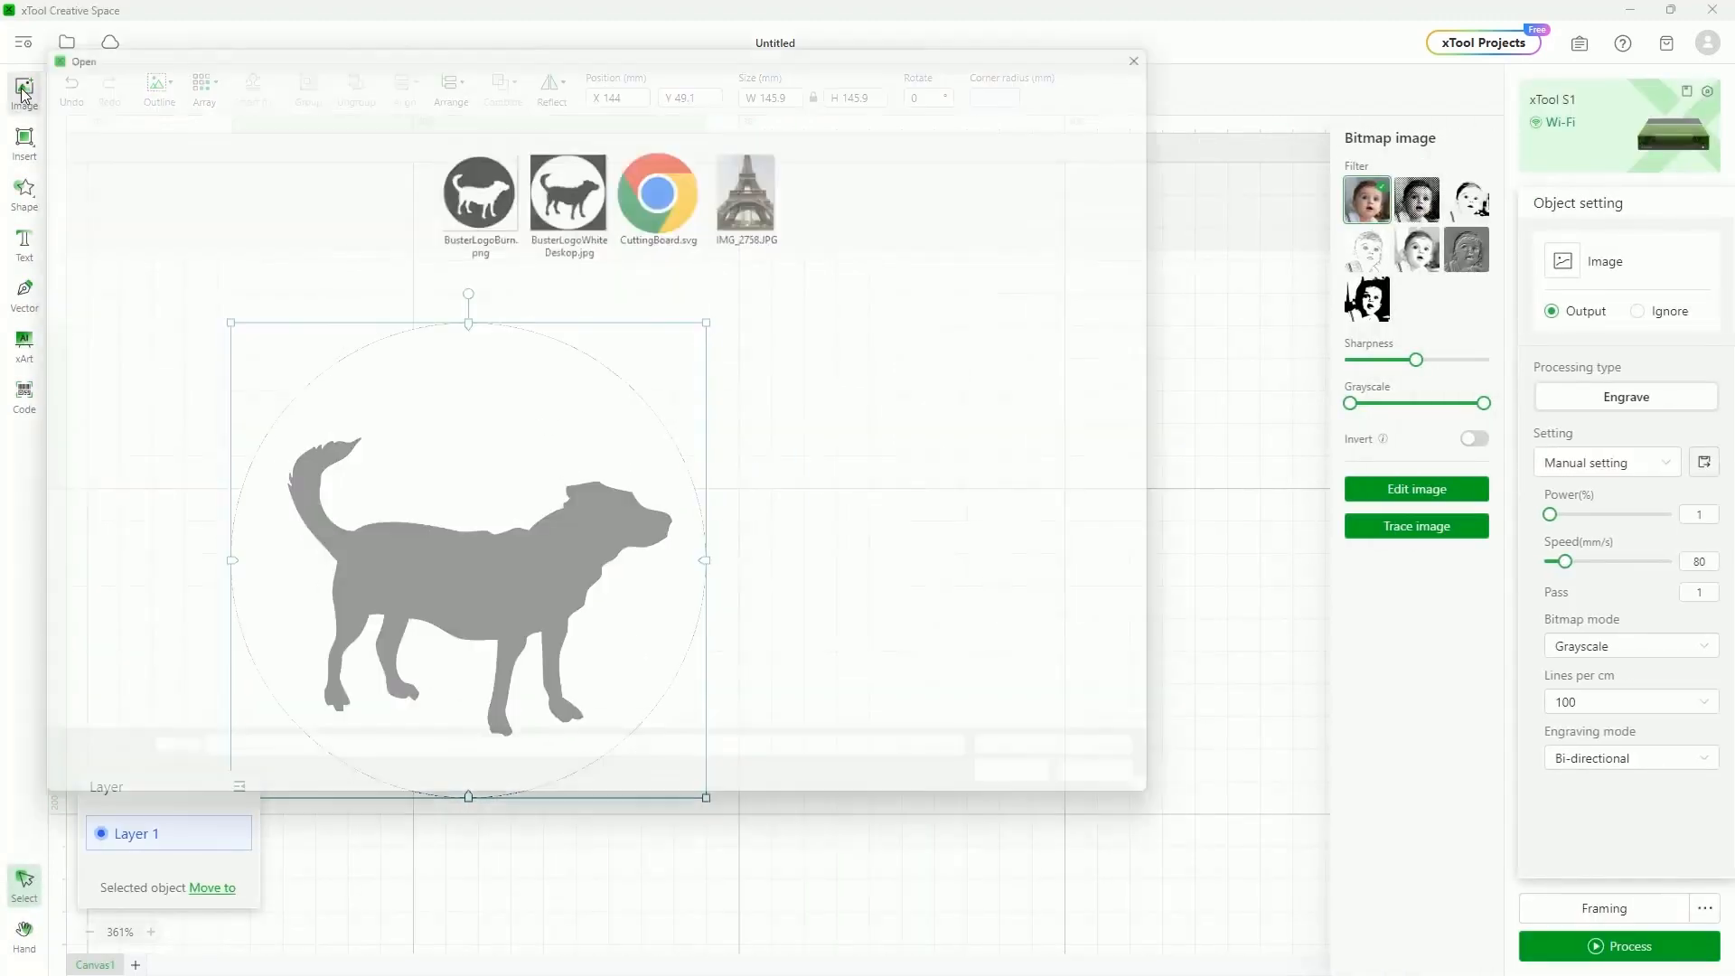
left_click(763, 181)
left_click(1071, 798)
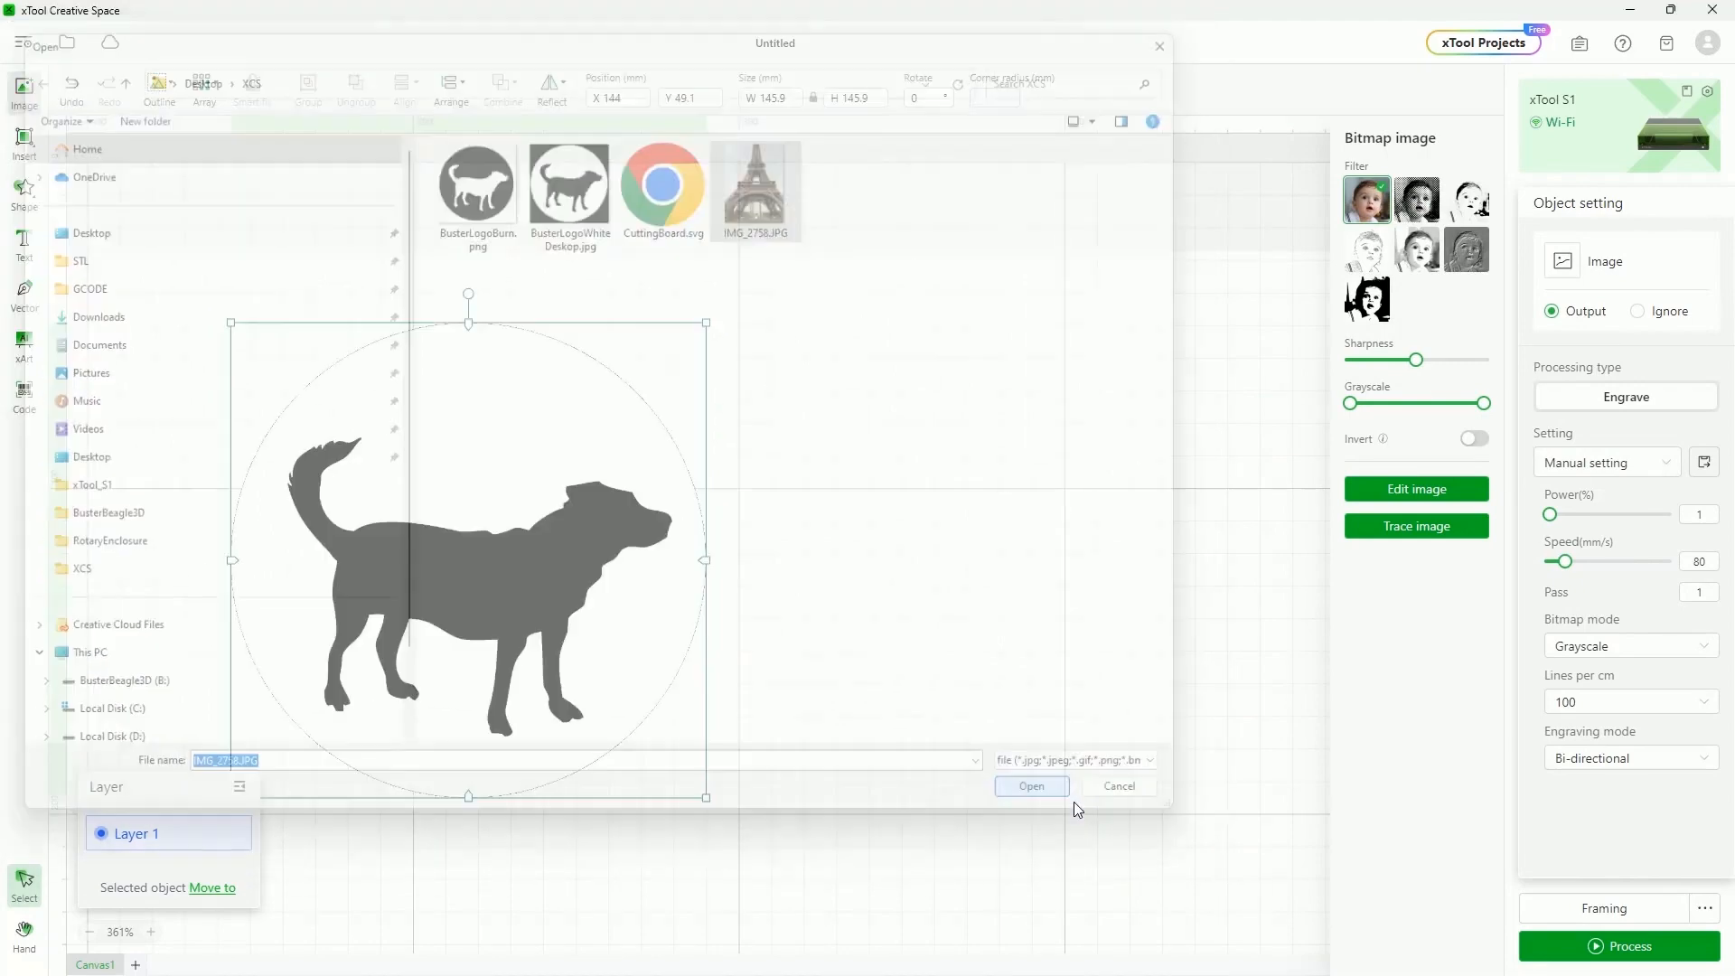
left_click(890, 519)
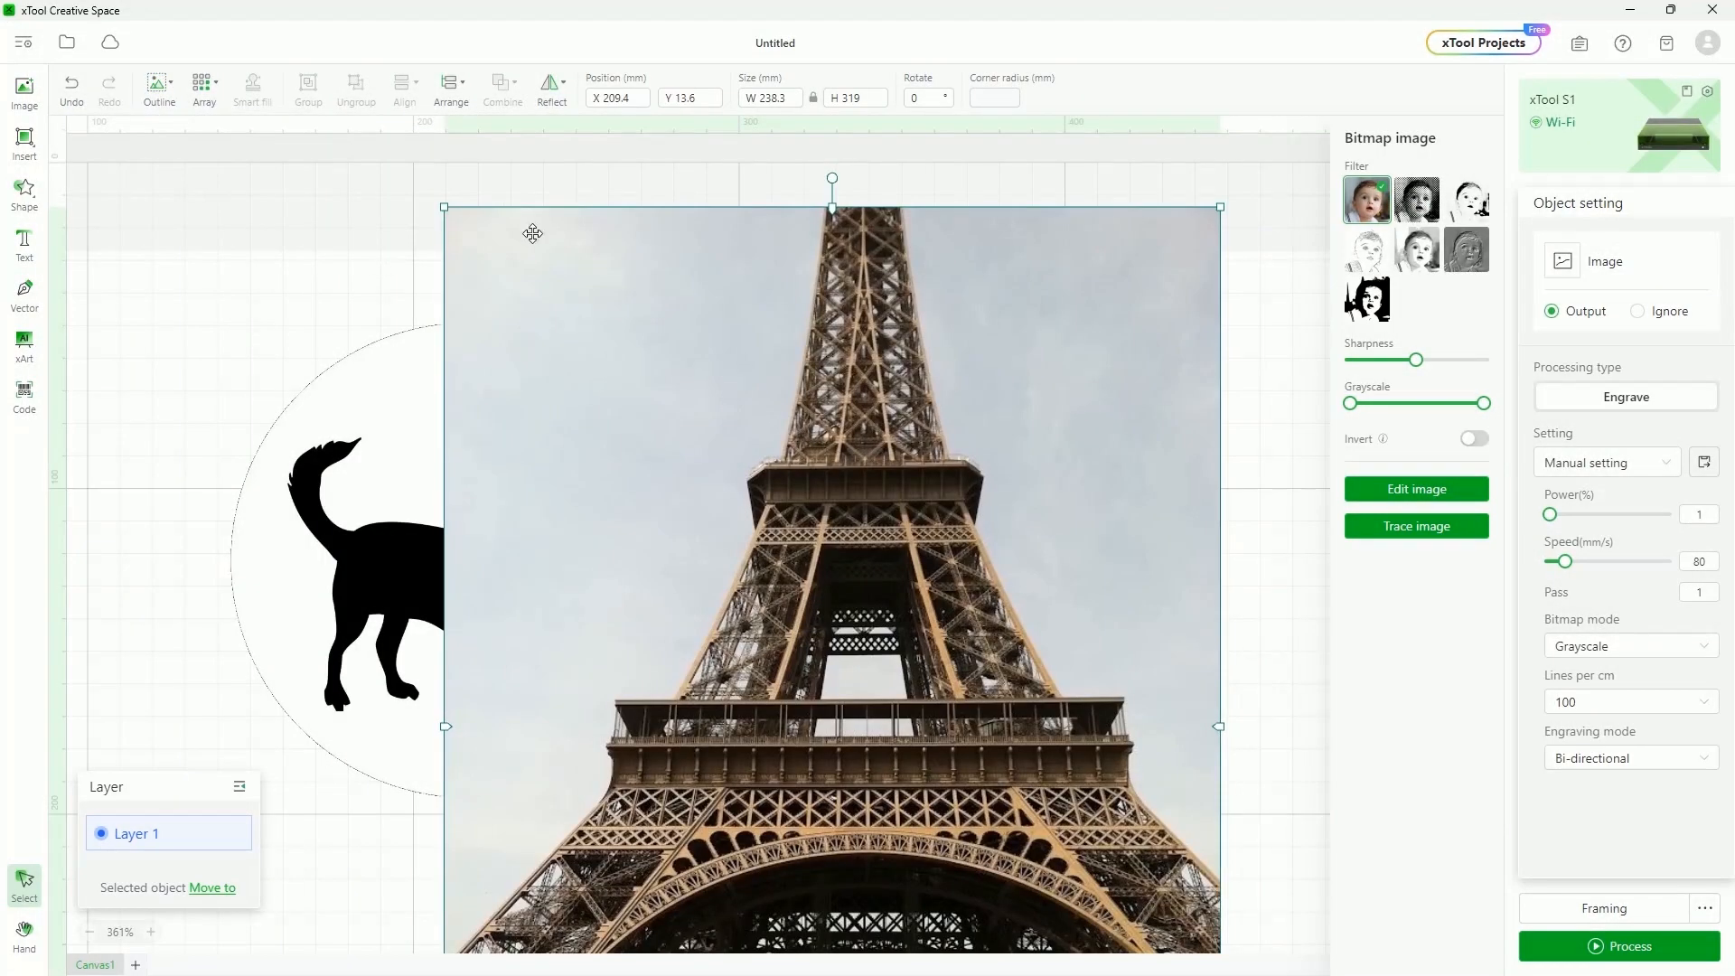
left_click_drag(440, 204, 738, 583)
left_click_drag(1049, 748, 976, 454)
Scale down the dog logo, bring it in front, and overlap it on the photo
left_click(440, 623)
left_click_drag(707, 327, 507, 521)
left_click_drag(421, 594, 451, 379)
left_click(455, 90)
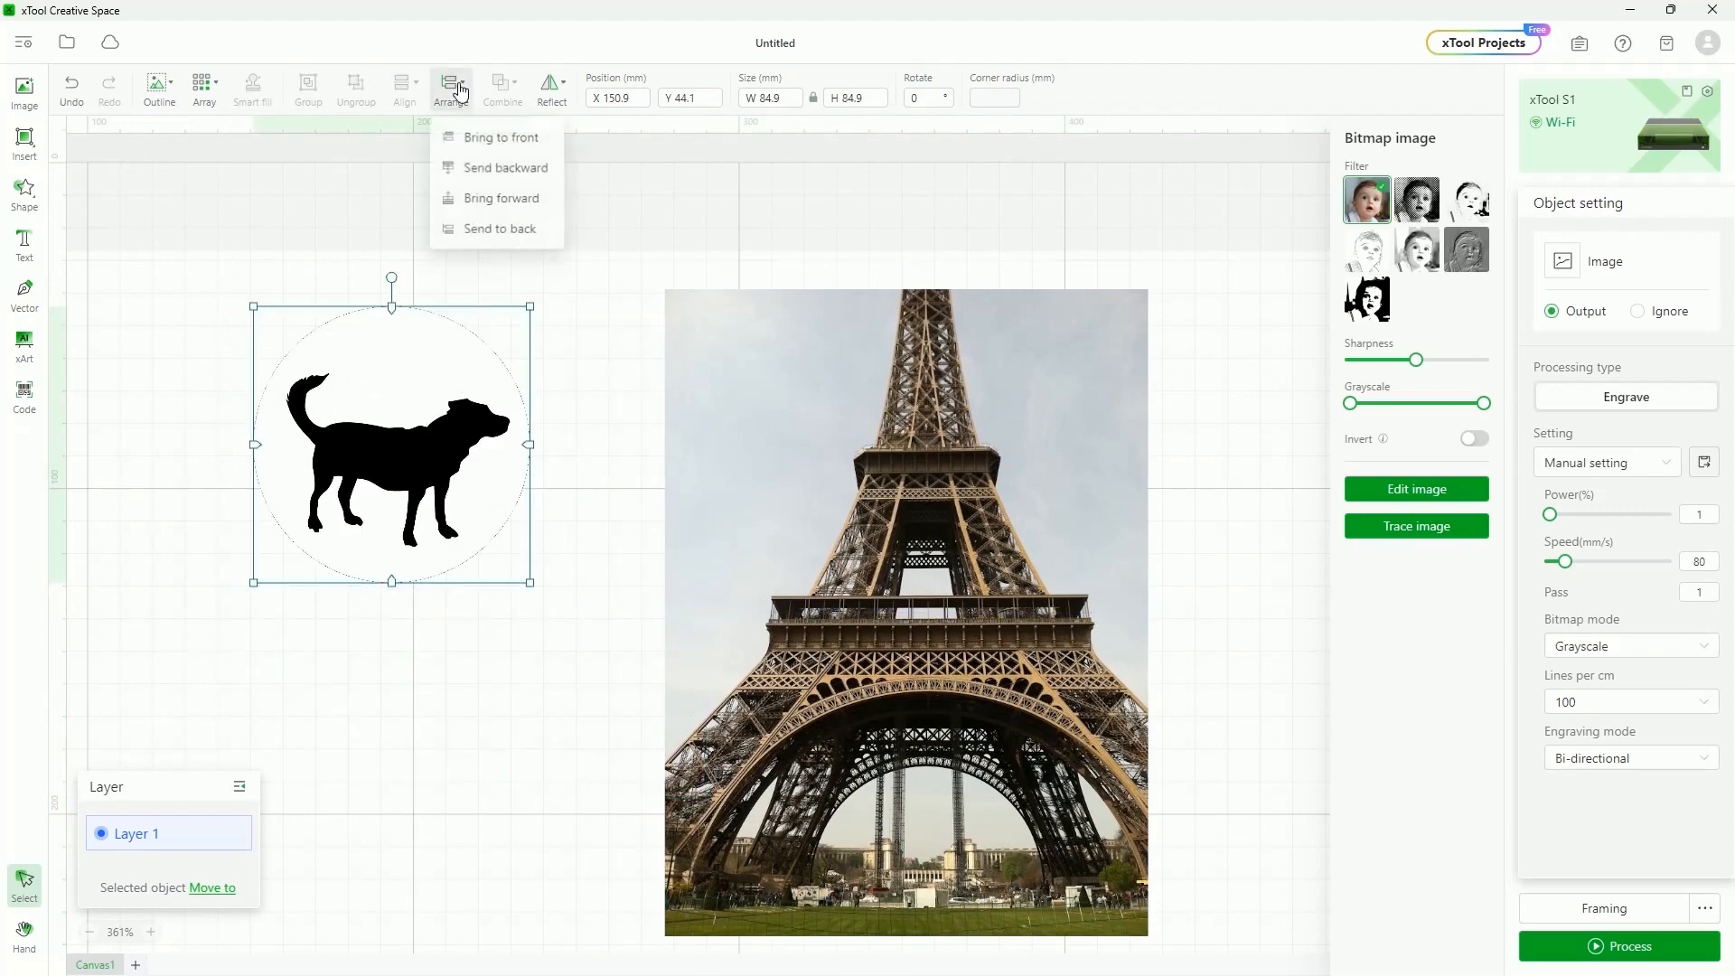
left_click(502, 136)
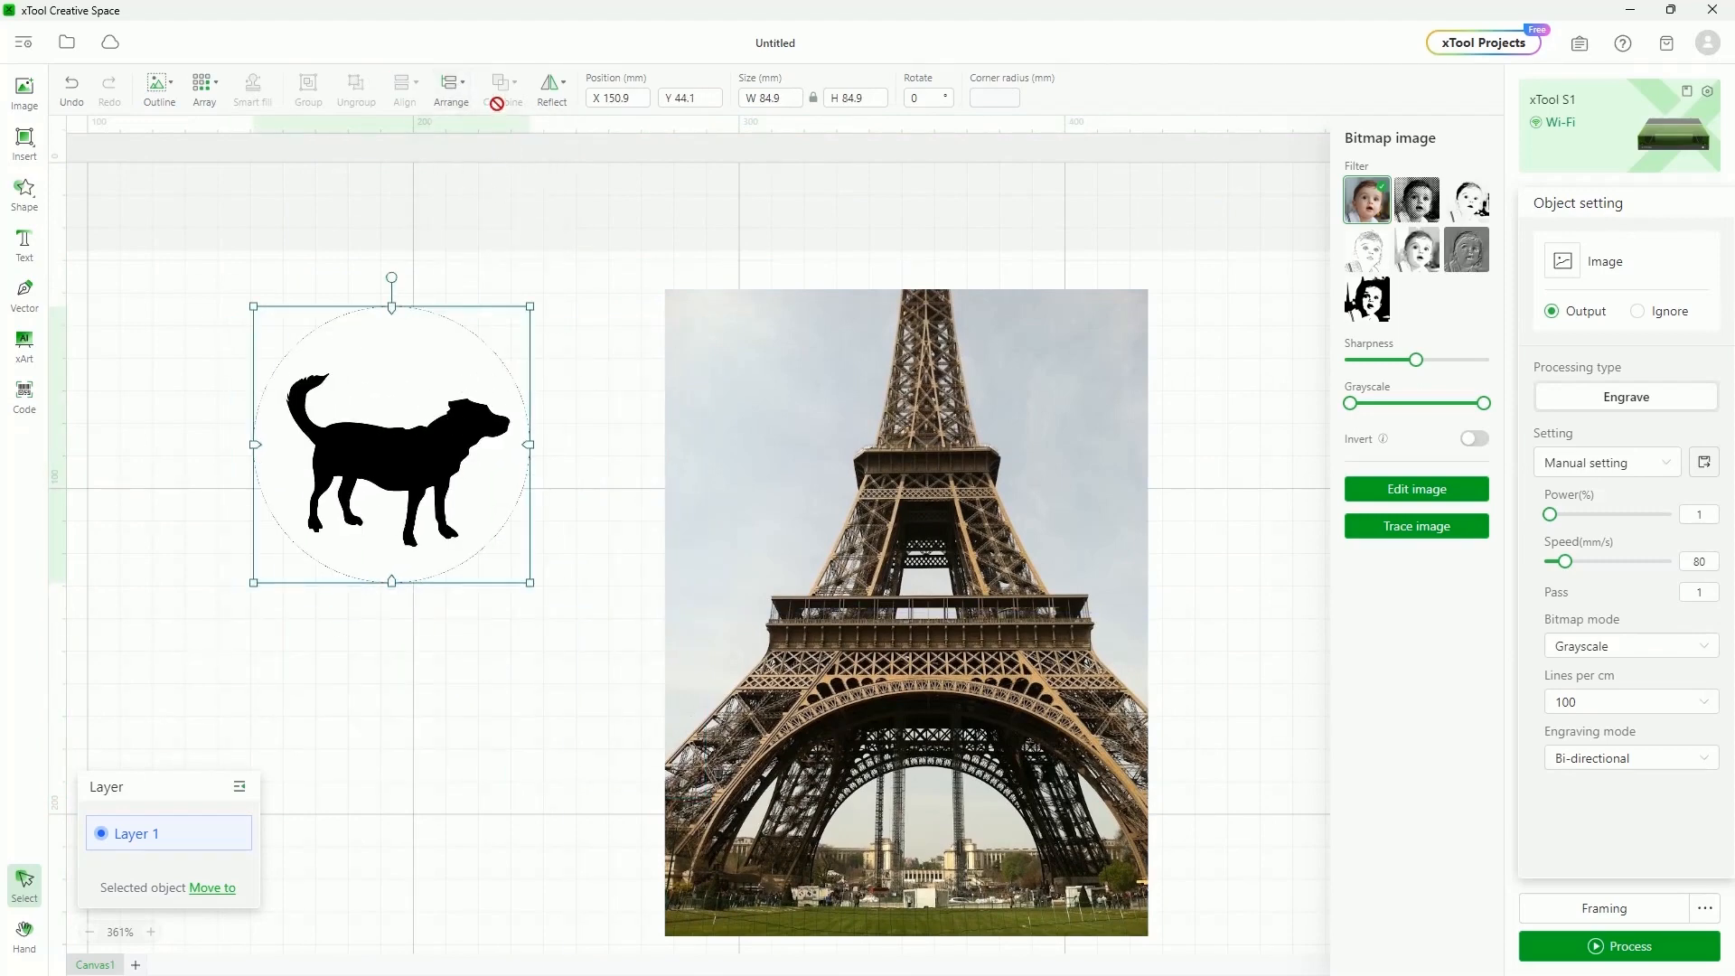
left_click(451, 90)
left_click(468, 139)
left_click_drag(460, 441, 618, 459)
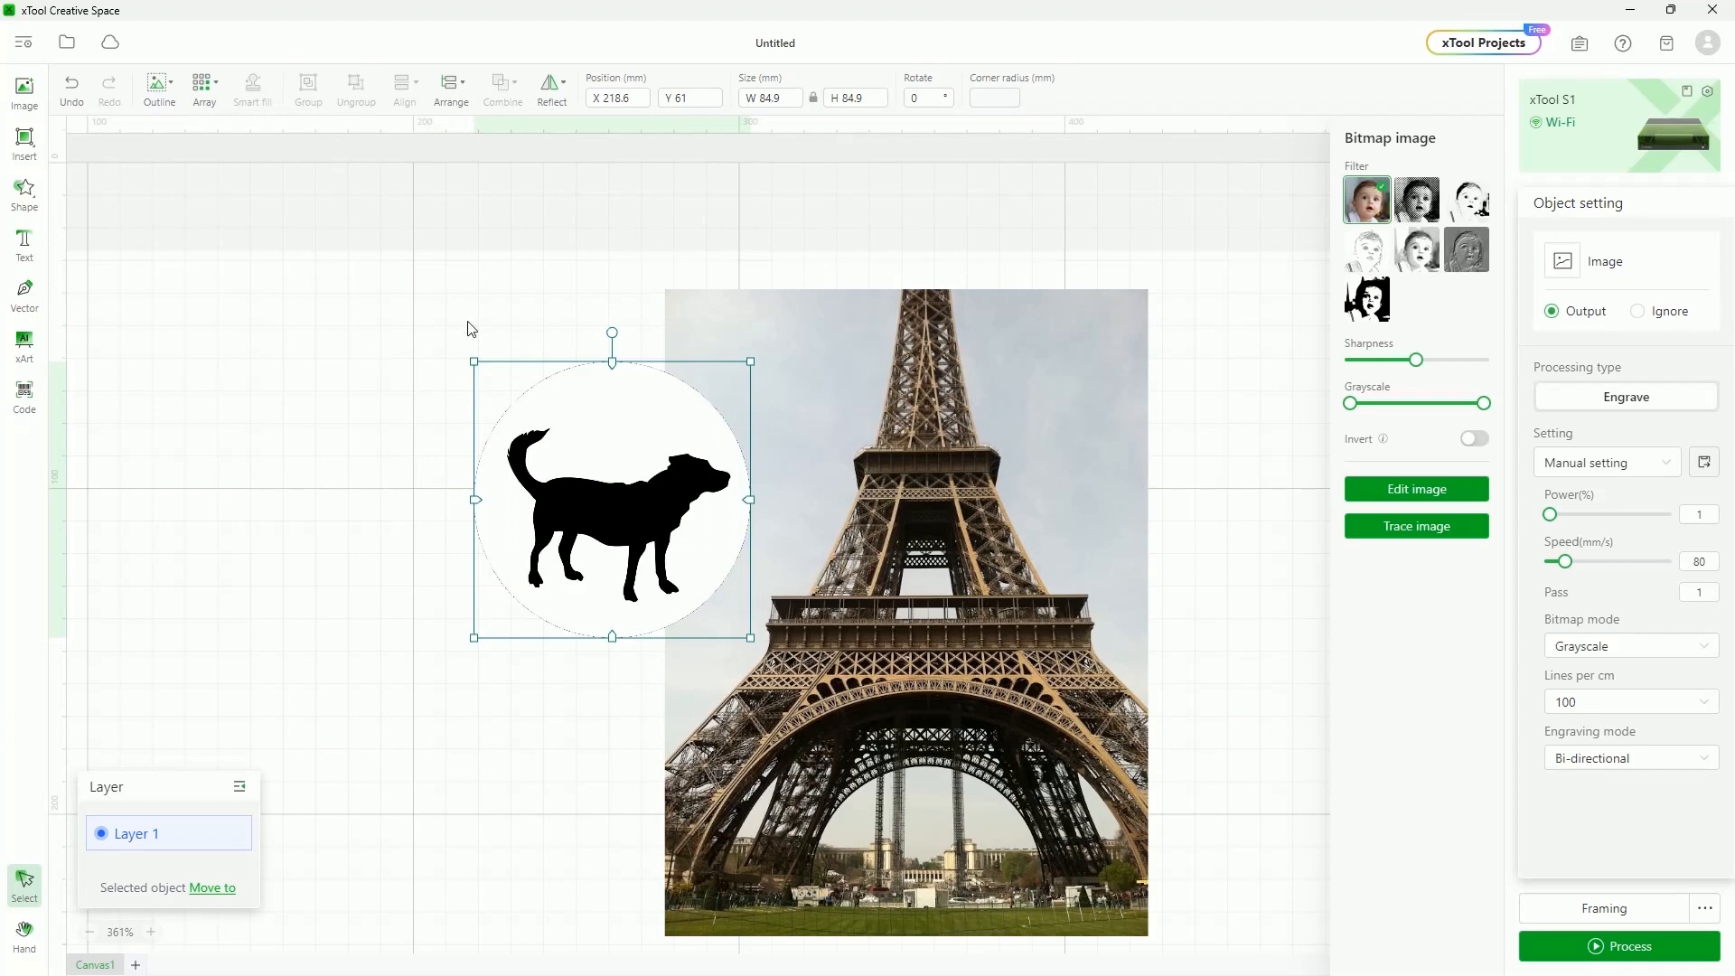
left_click_drag(617, 380, 669, 290)
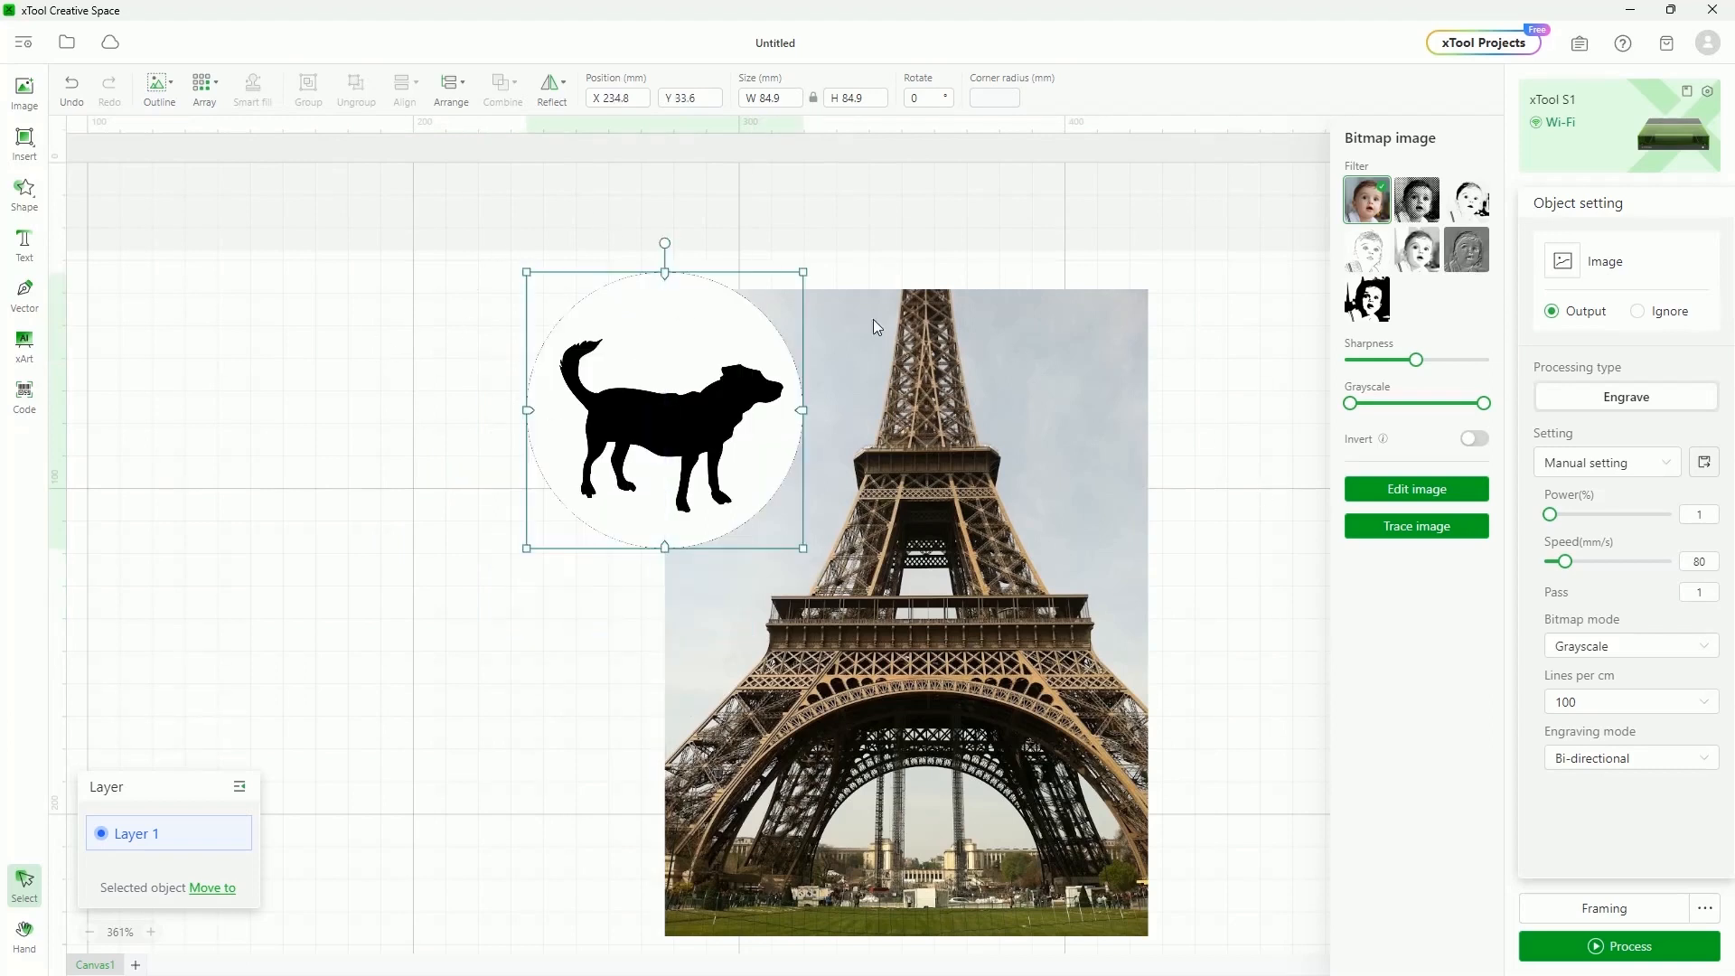
Select both images and delete them
left_click_drag(494, 183, 673, 344)
key("Delete")
mouse_move(15, 150)
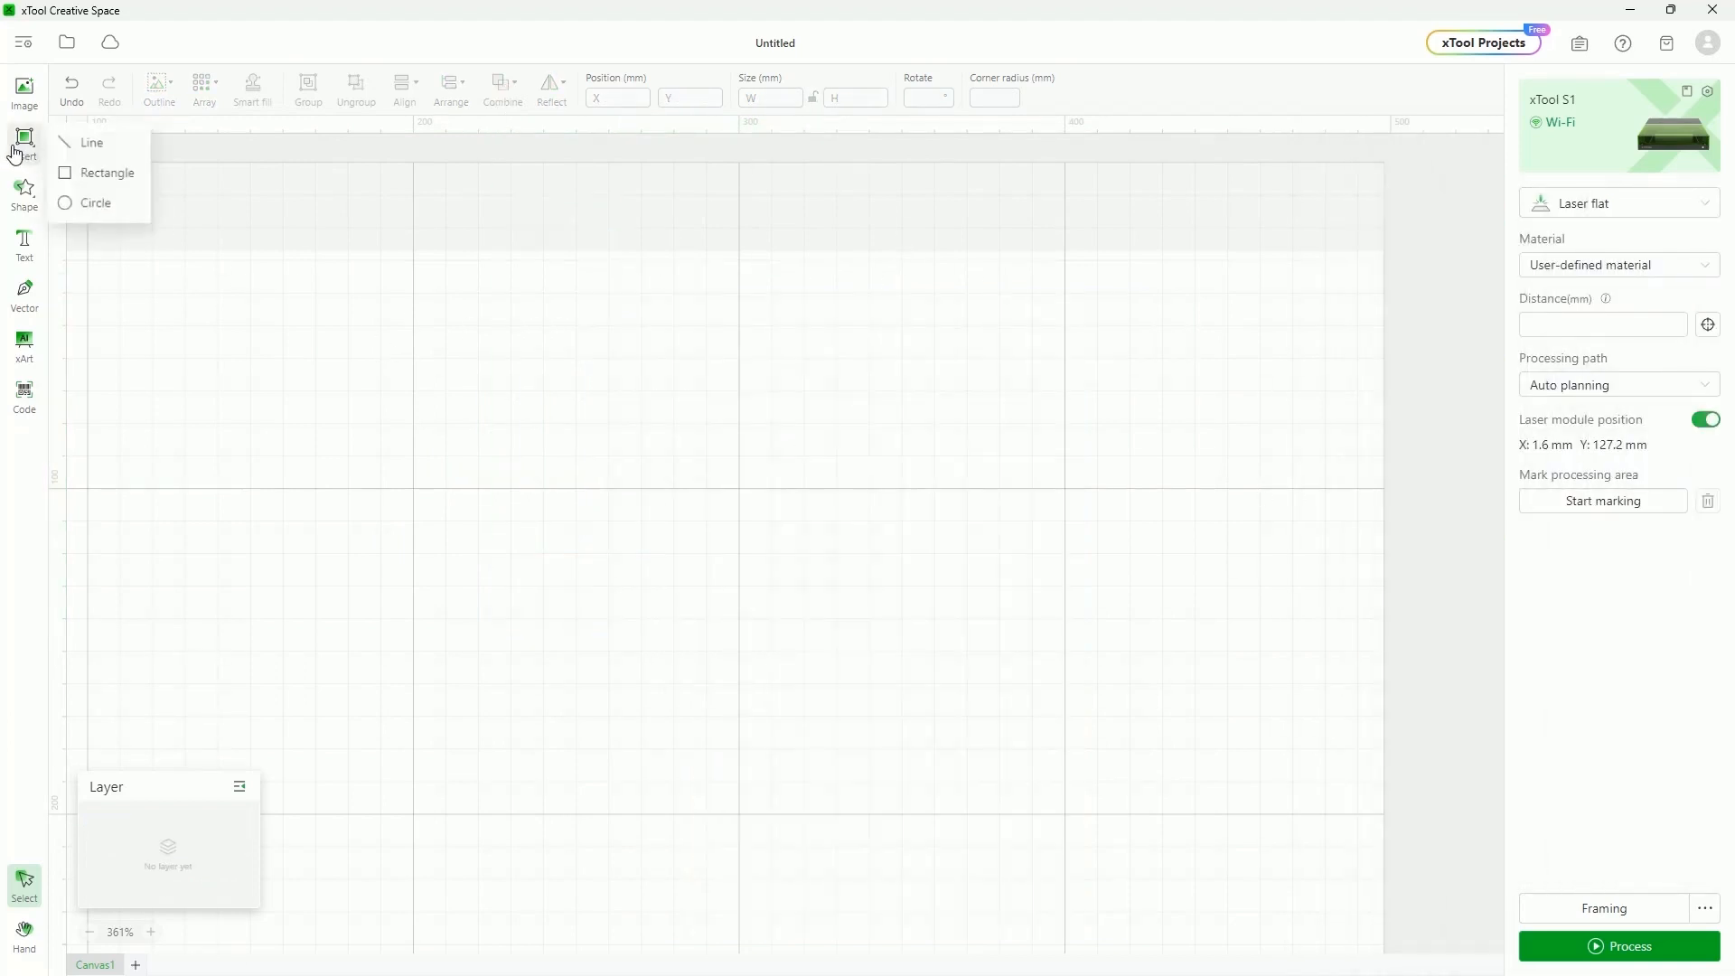
Draw two overlapping squares near the canvas centre
left_click(96, 174)
left_click_drag(645, 419, 872, 646)
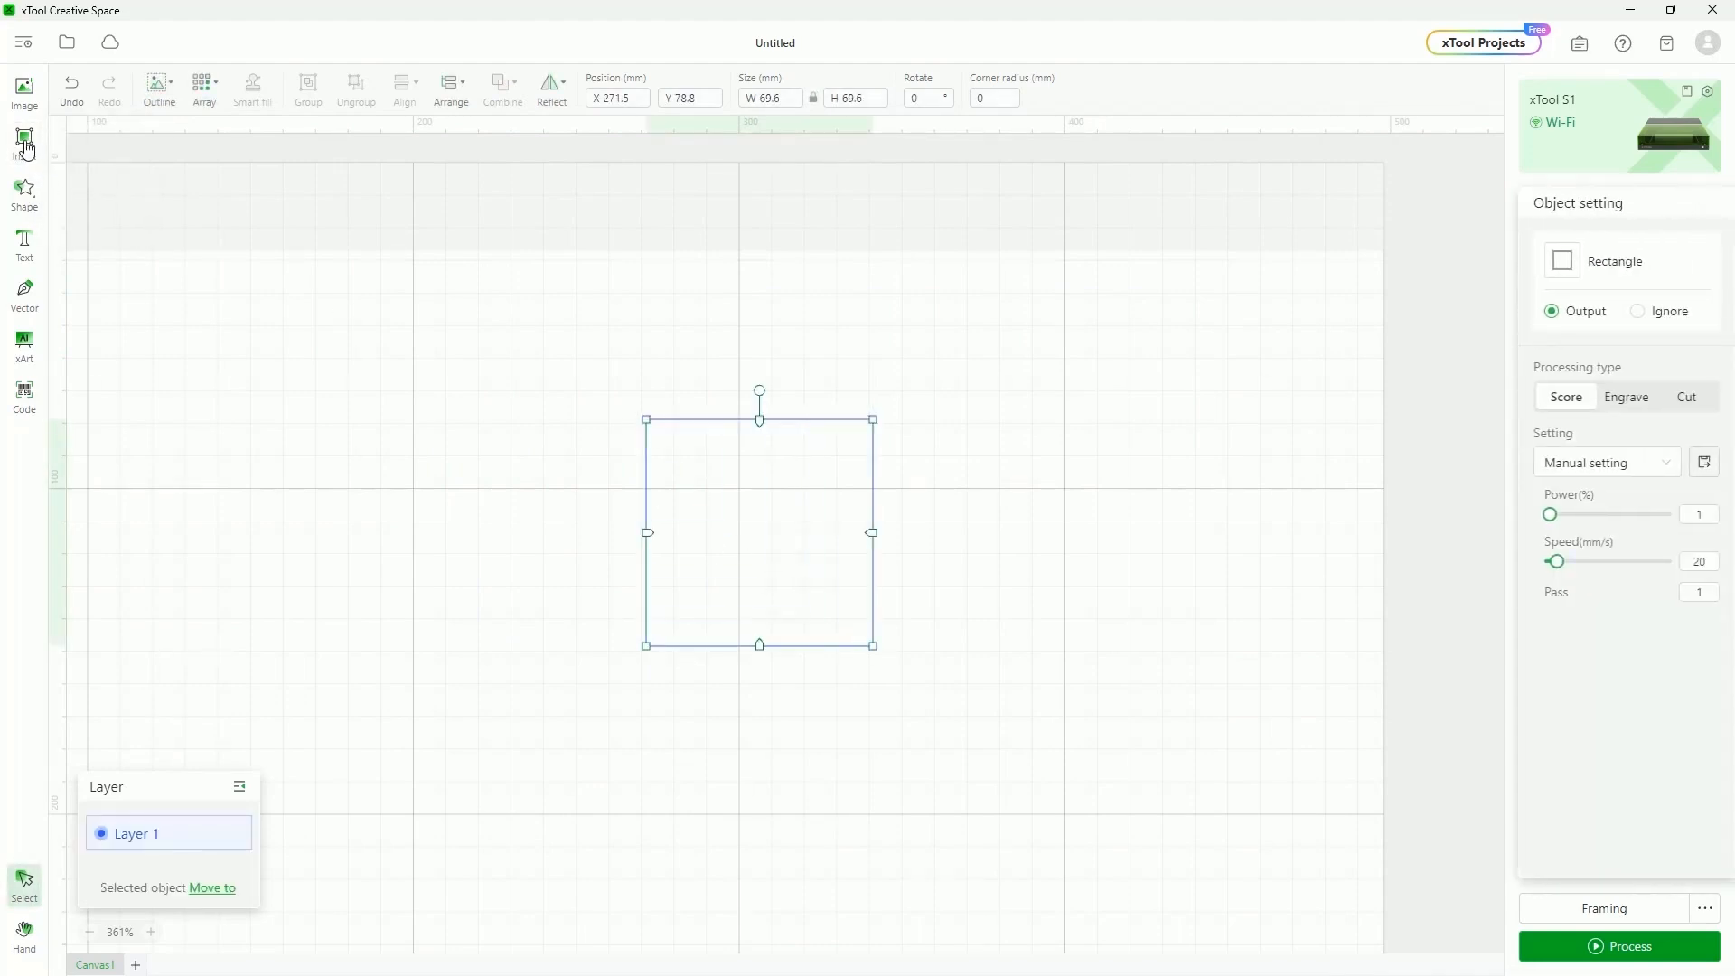
mouse_move(25, 140)
left_click(78, 185)
left_click_drag(803, 594, 1026, 842)
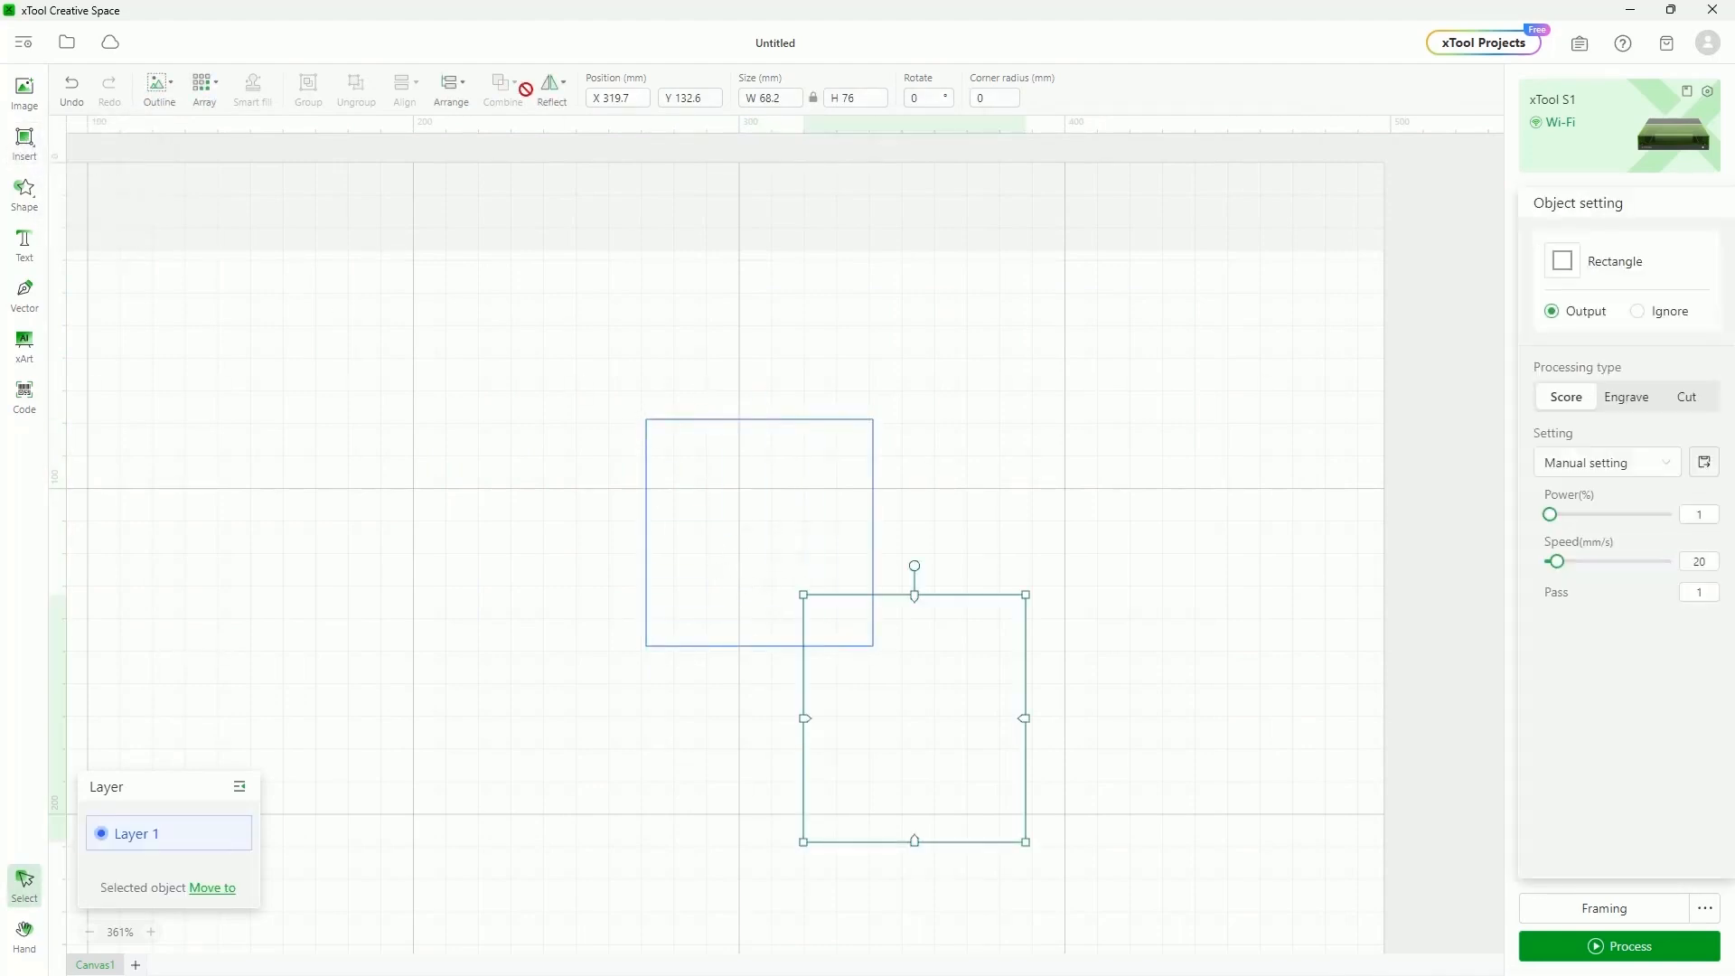
Try uniting the two squares into one outline, then undo it
left_click(772, 440)
left_click(1007, 598, "shift")
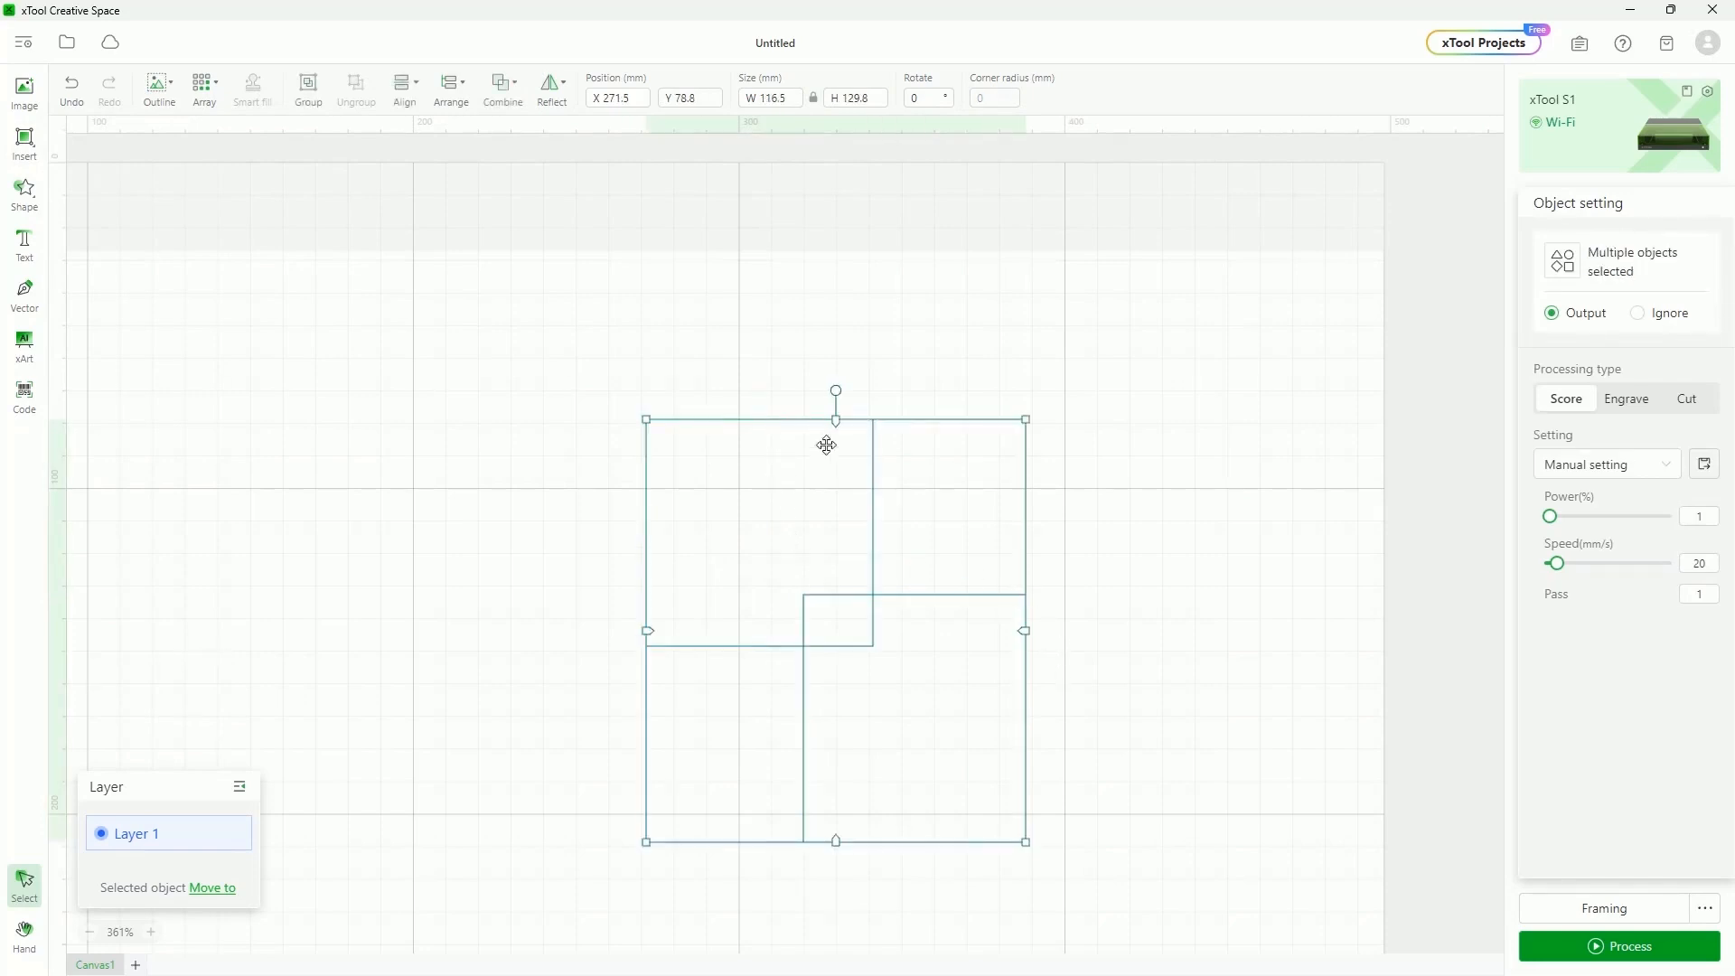
left_click(503, 90)
left_click(538, 143)
left_click(1263, 628)
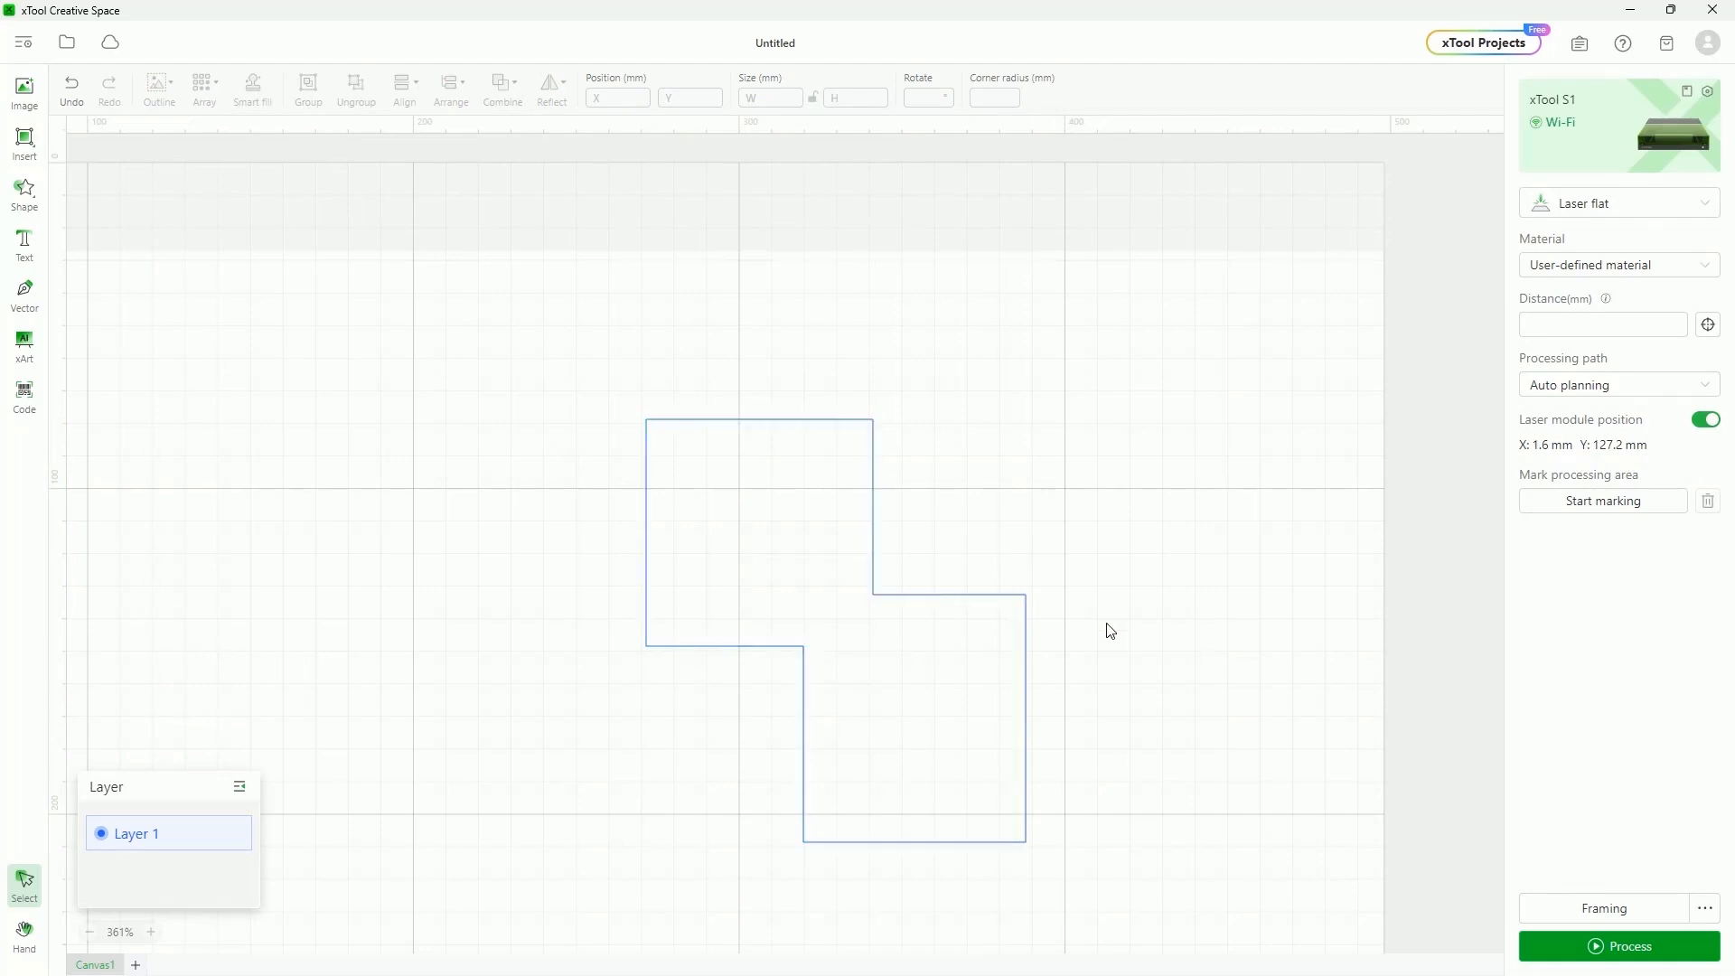
key("ctrl+z")
Try subtracting the second square from the first twice, undoing each time
left_click_drag(597, 335, 1182, 965)
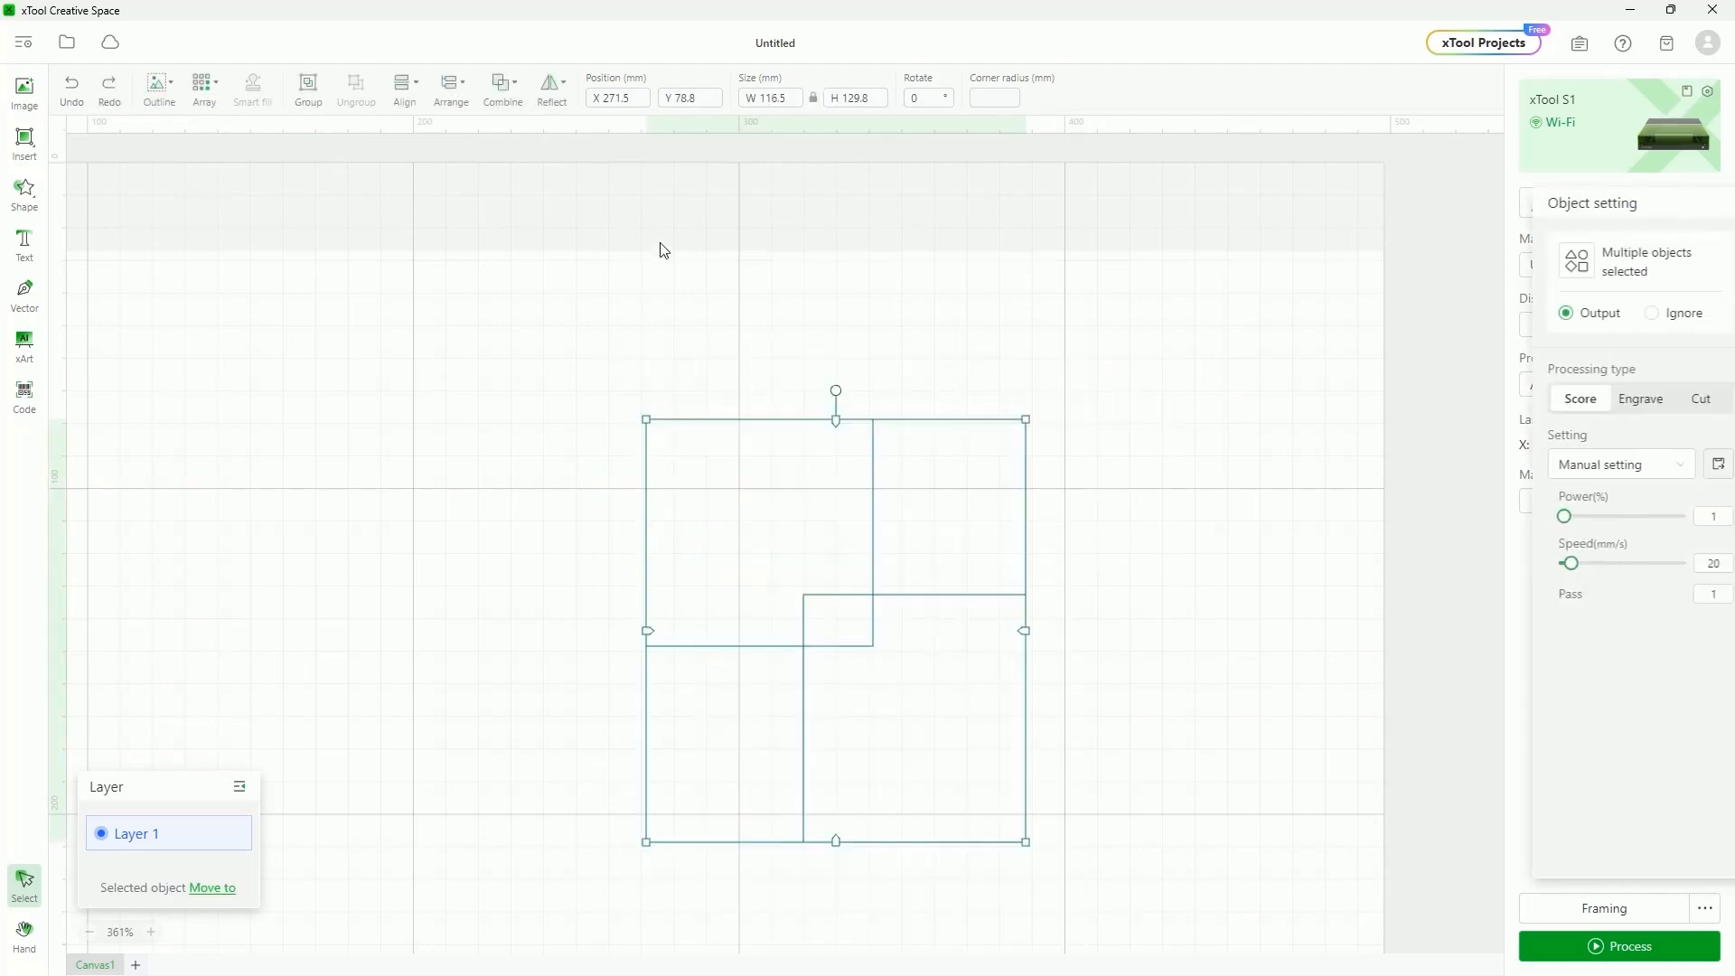
left_click(529, 105)
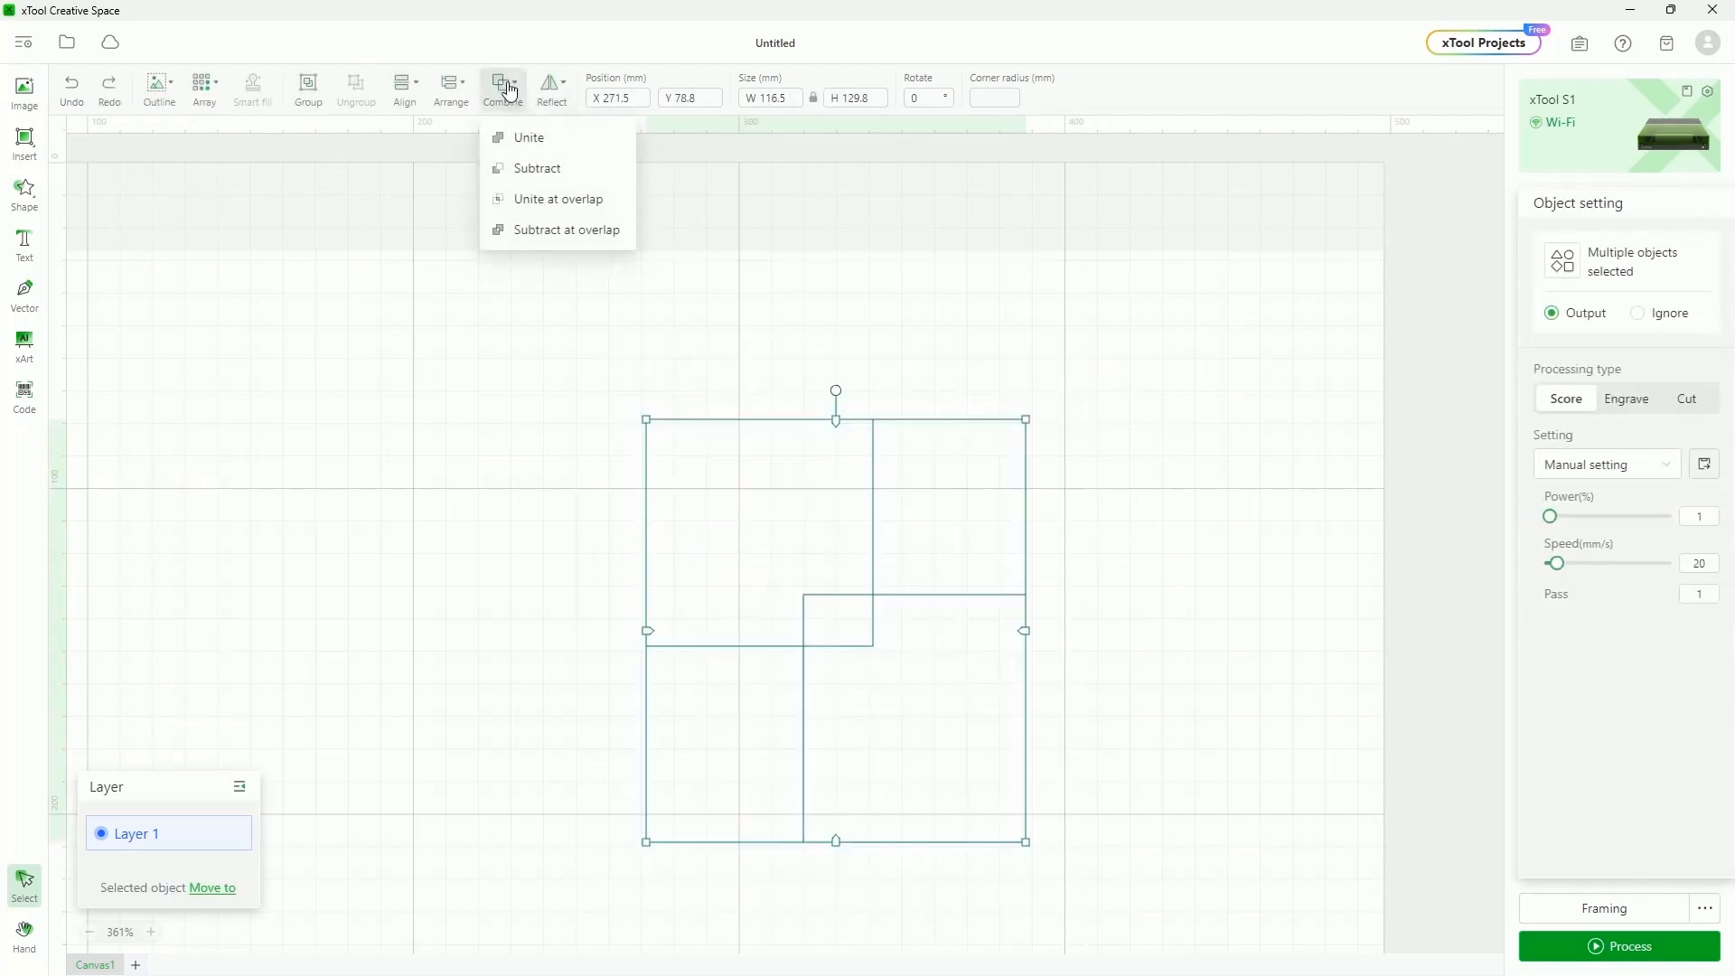
left_click(534, 171)
left_click(1039, 657)
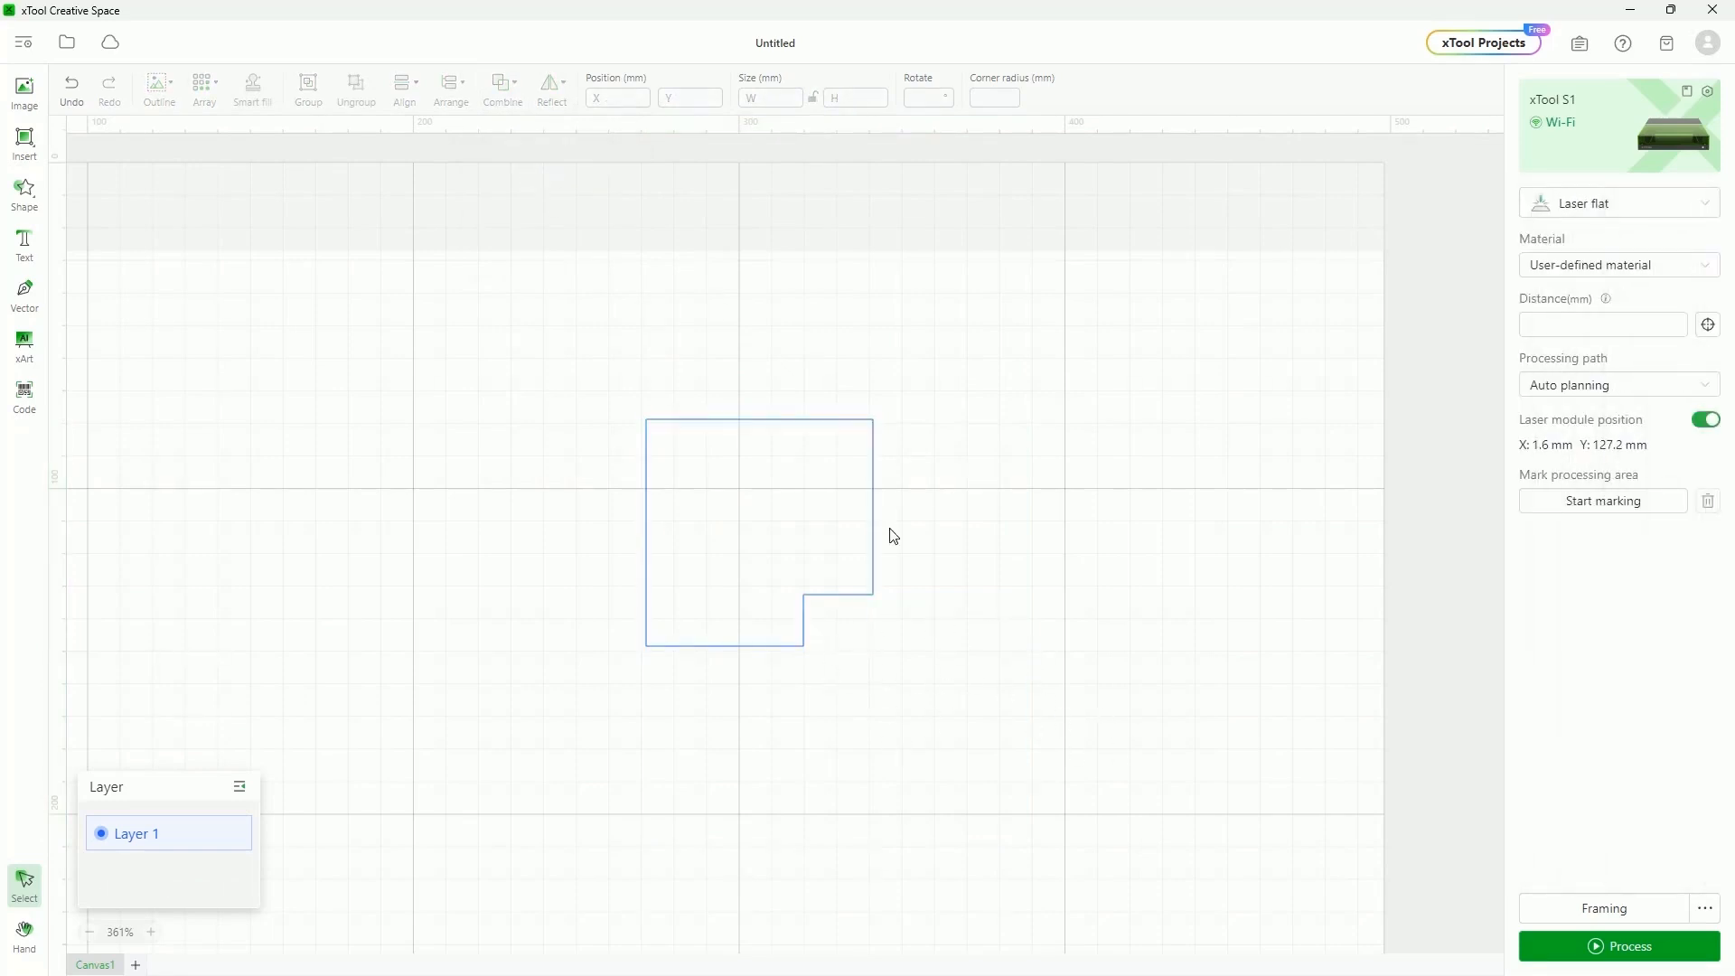
key("ctrl+z")
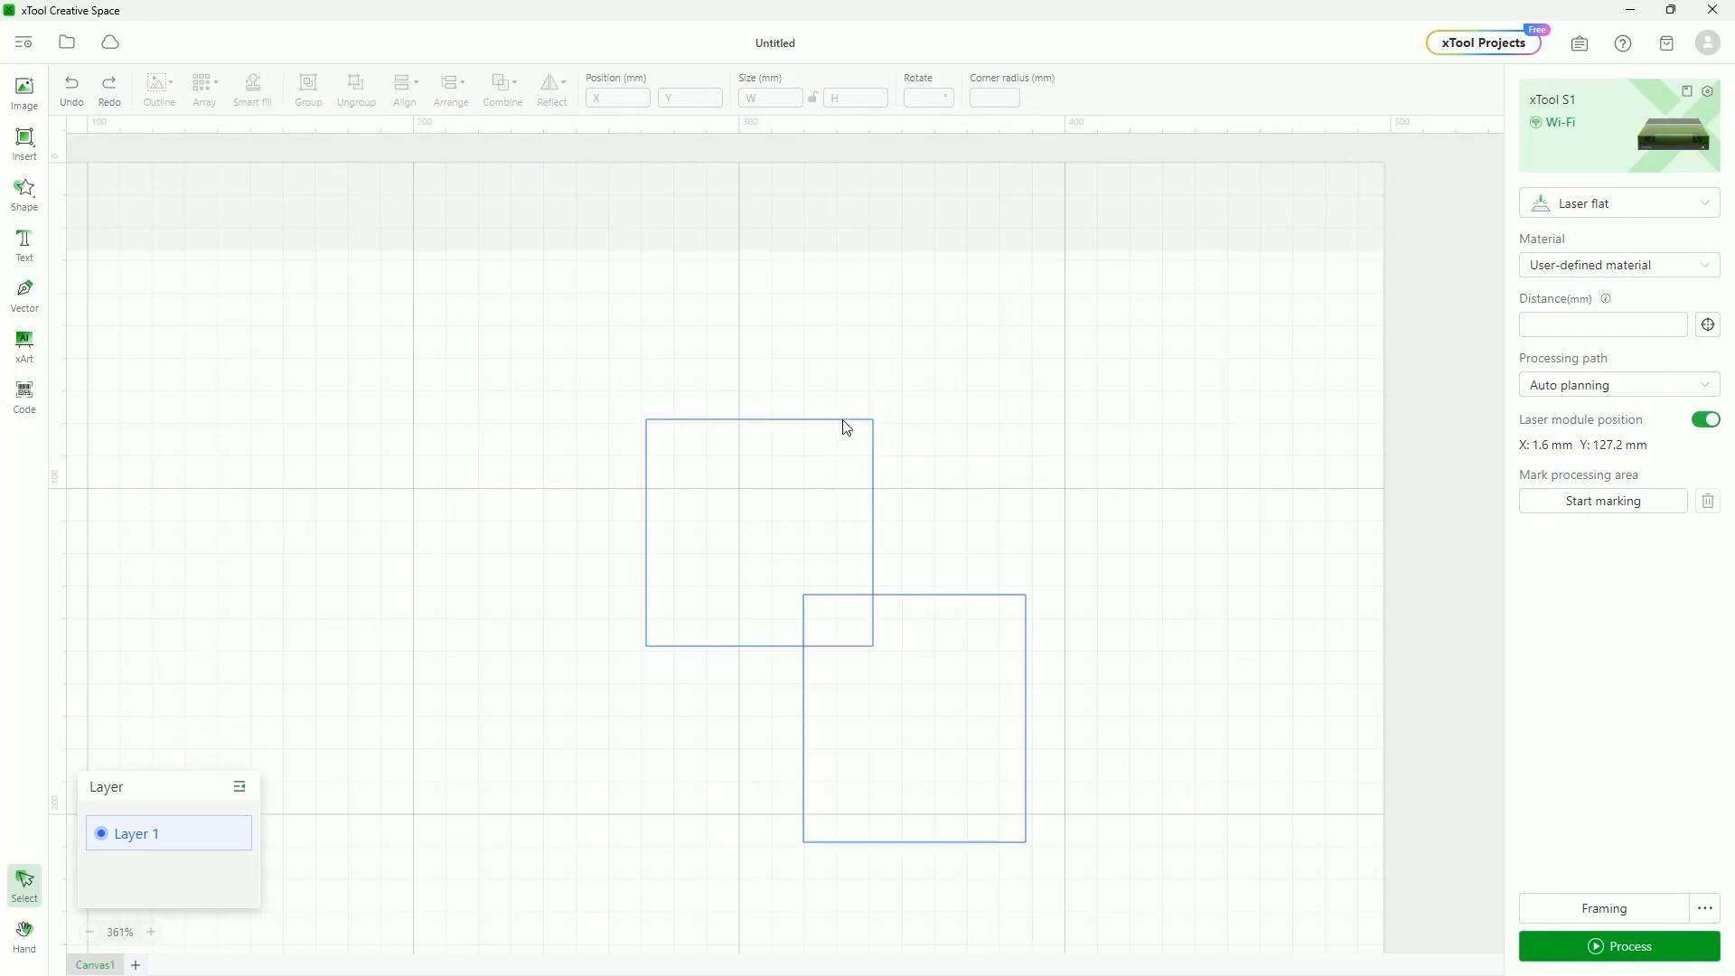
left_click(838, 420)
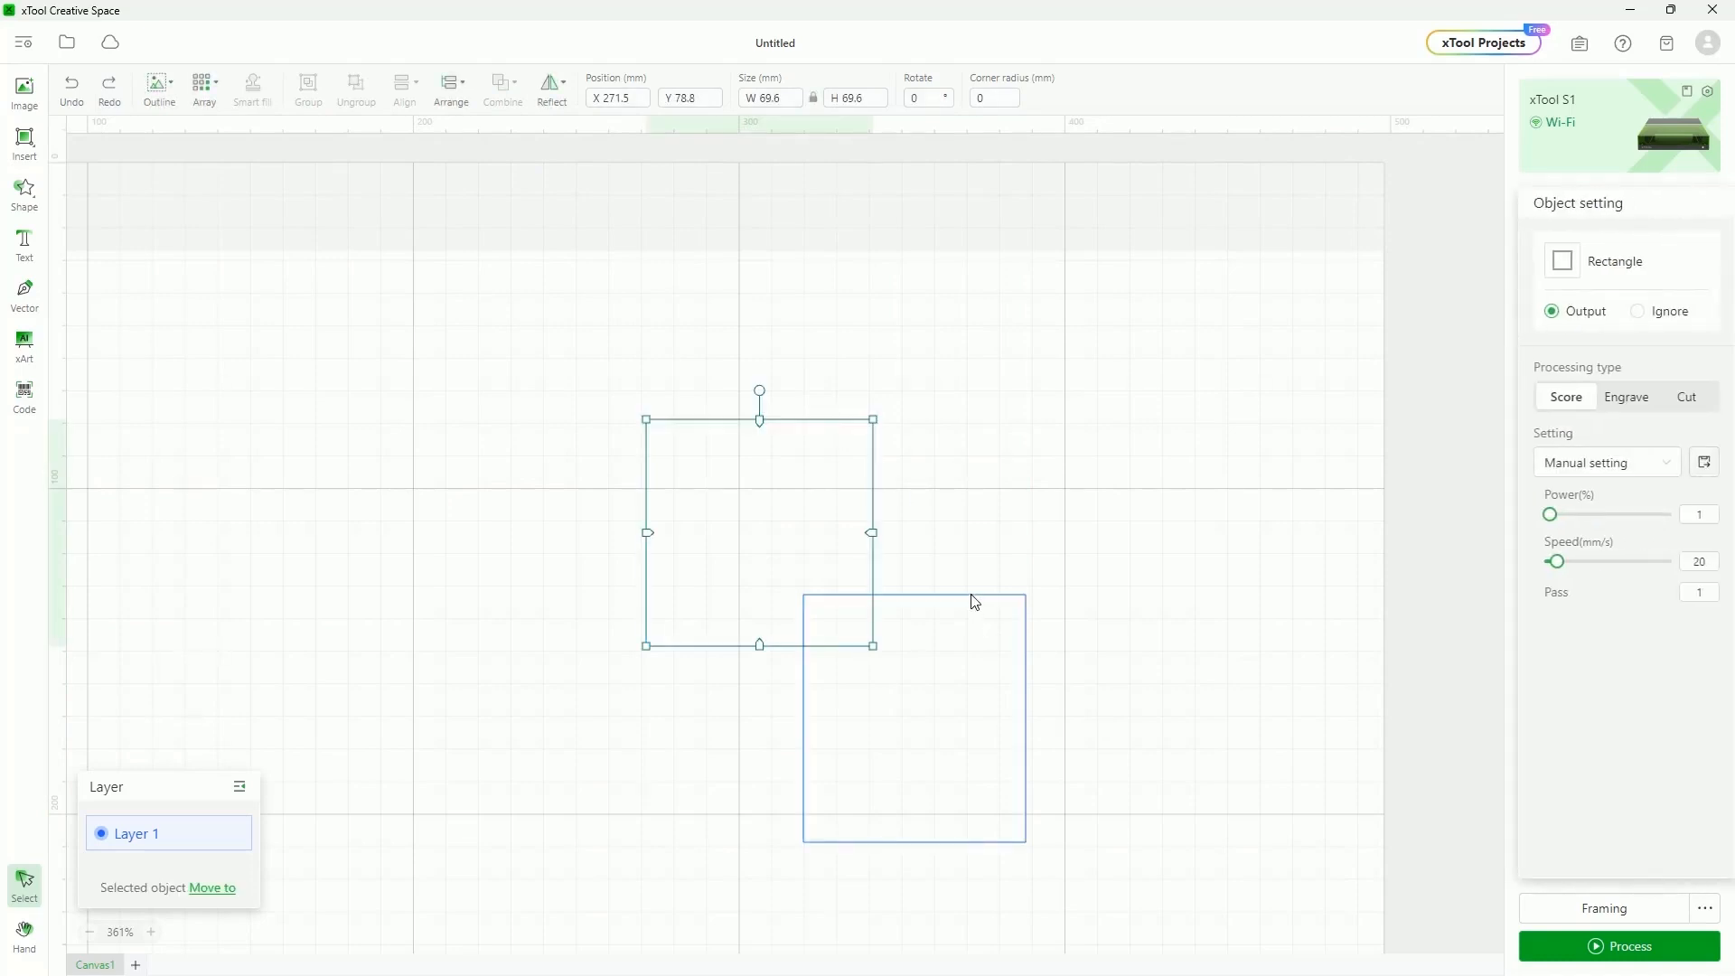
left_click(974, 600, "shift")
left_click(510, 89)
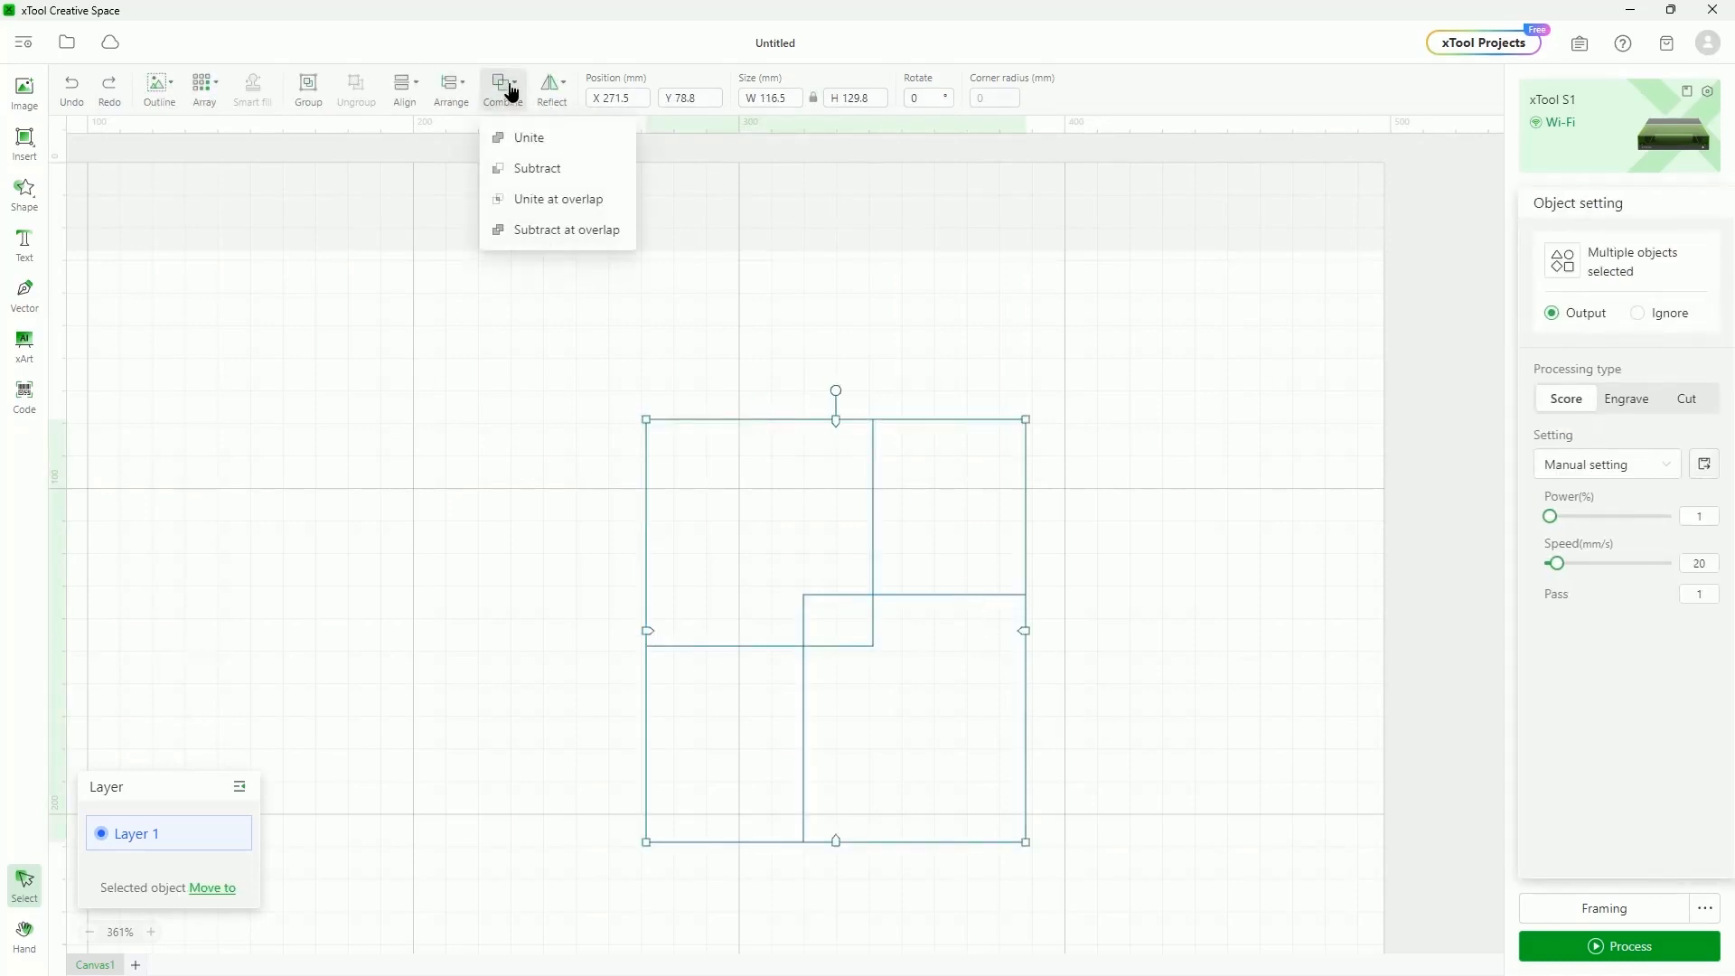
left_click(535, 169)
left_click(911, 635)
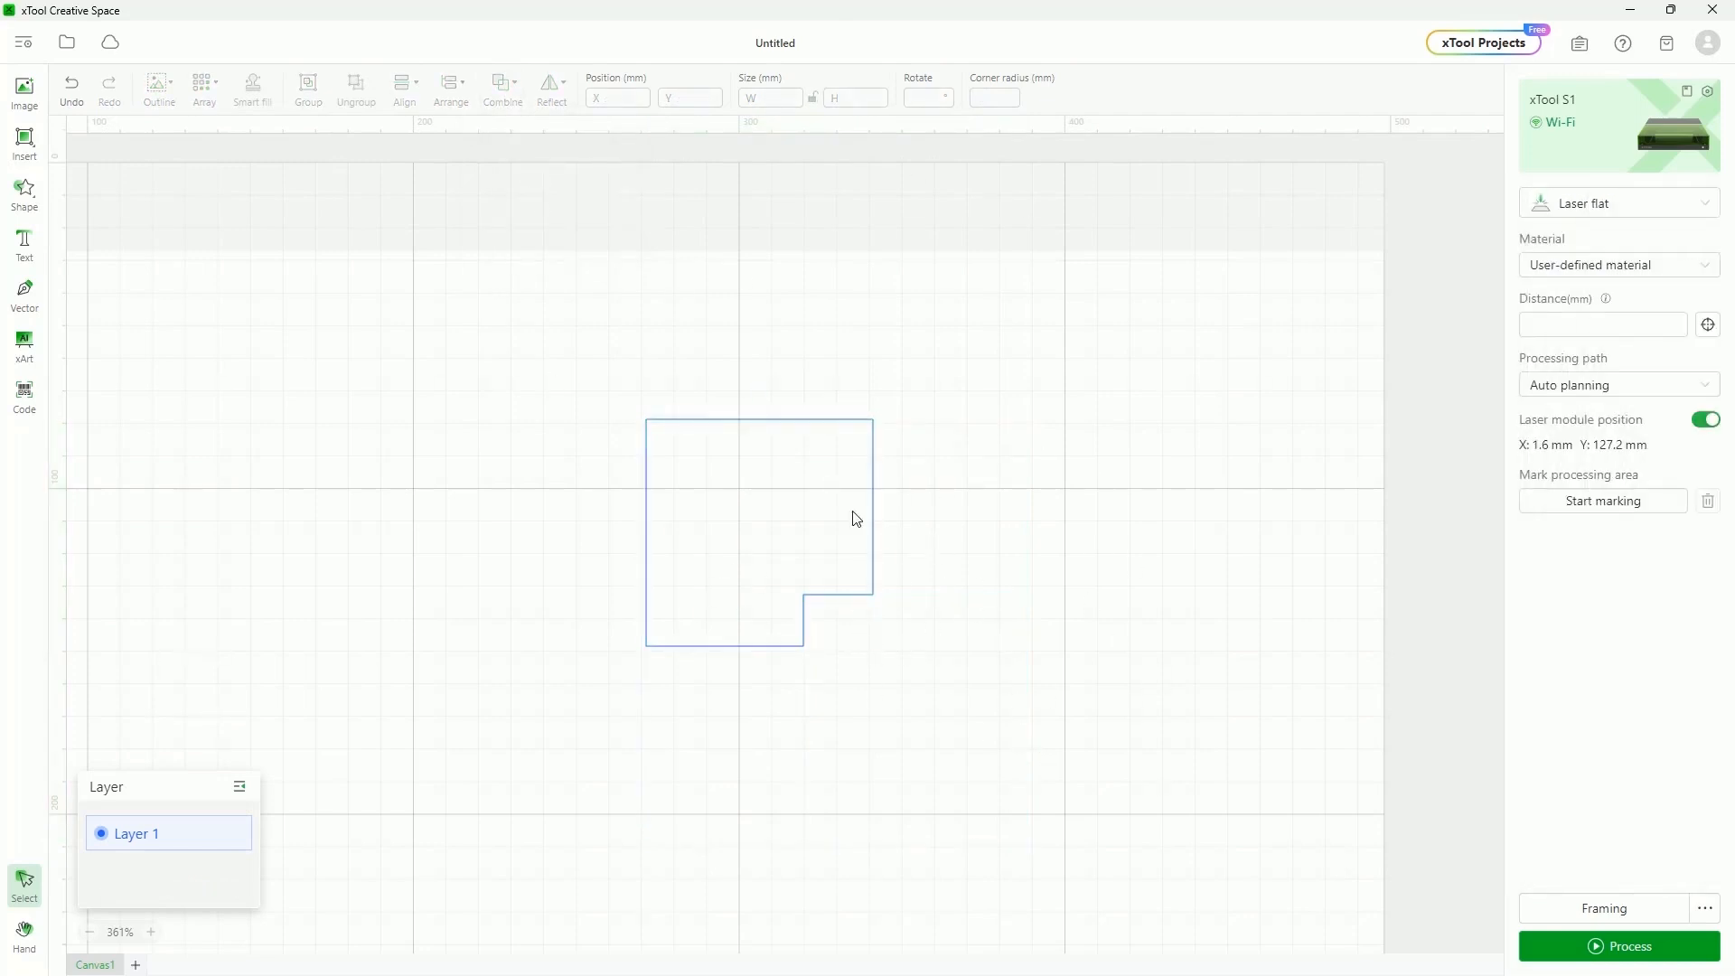
key("ctrl+z")
Try intersecting the squares to keep only their overlap, then undo
key("ctrl+a")
left_click(503, 86)
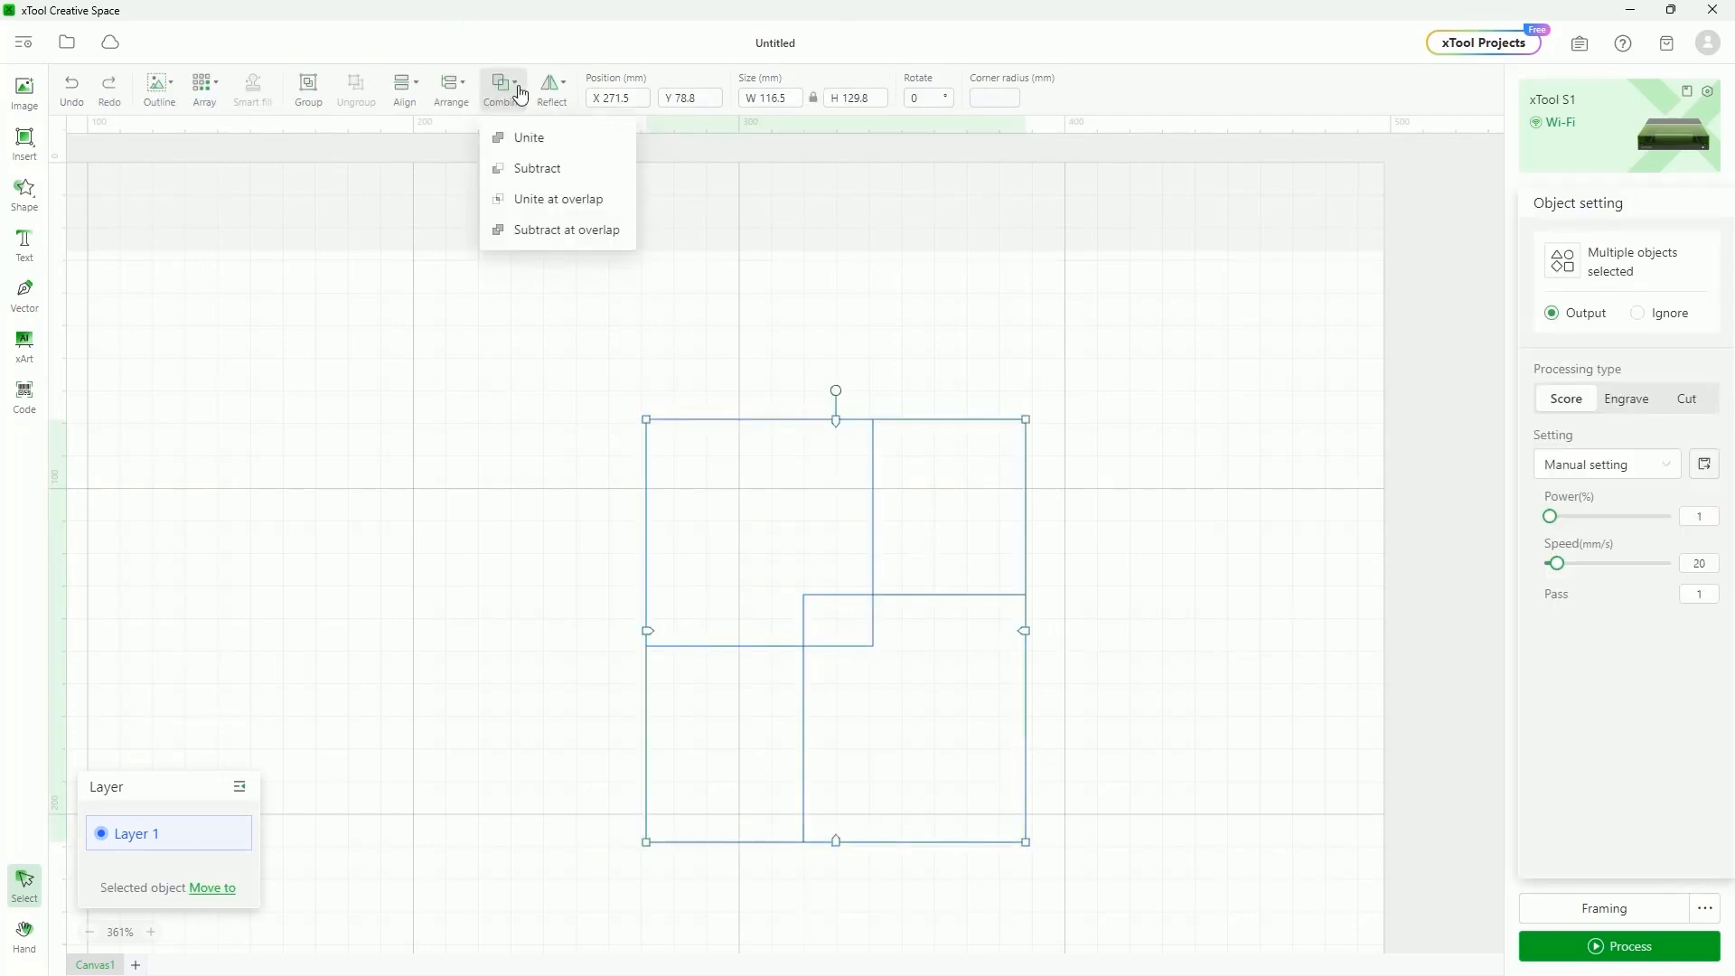
left_click(580, 210)
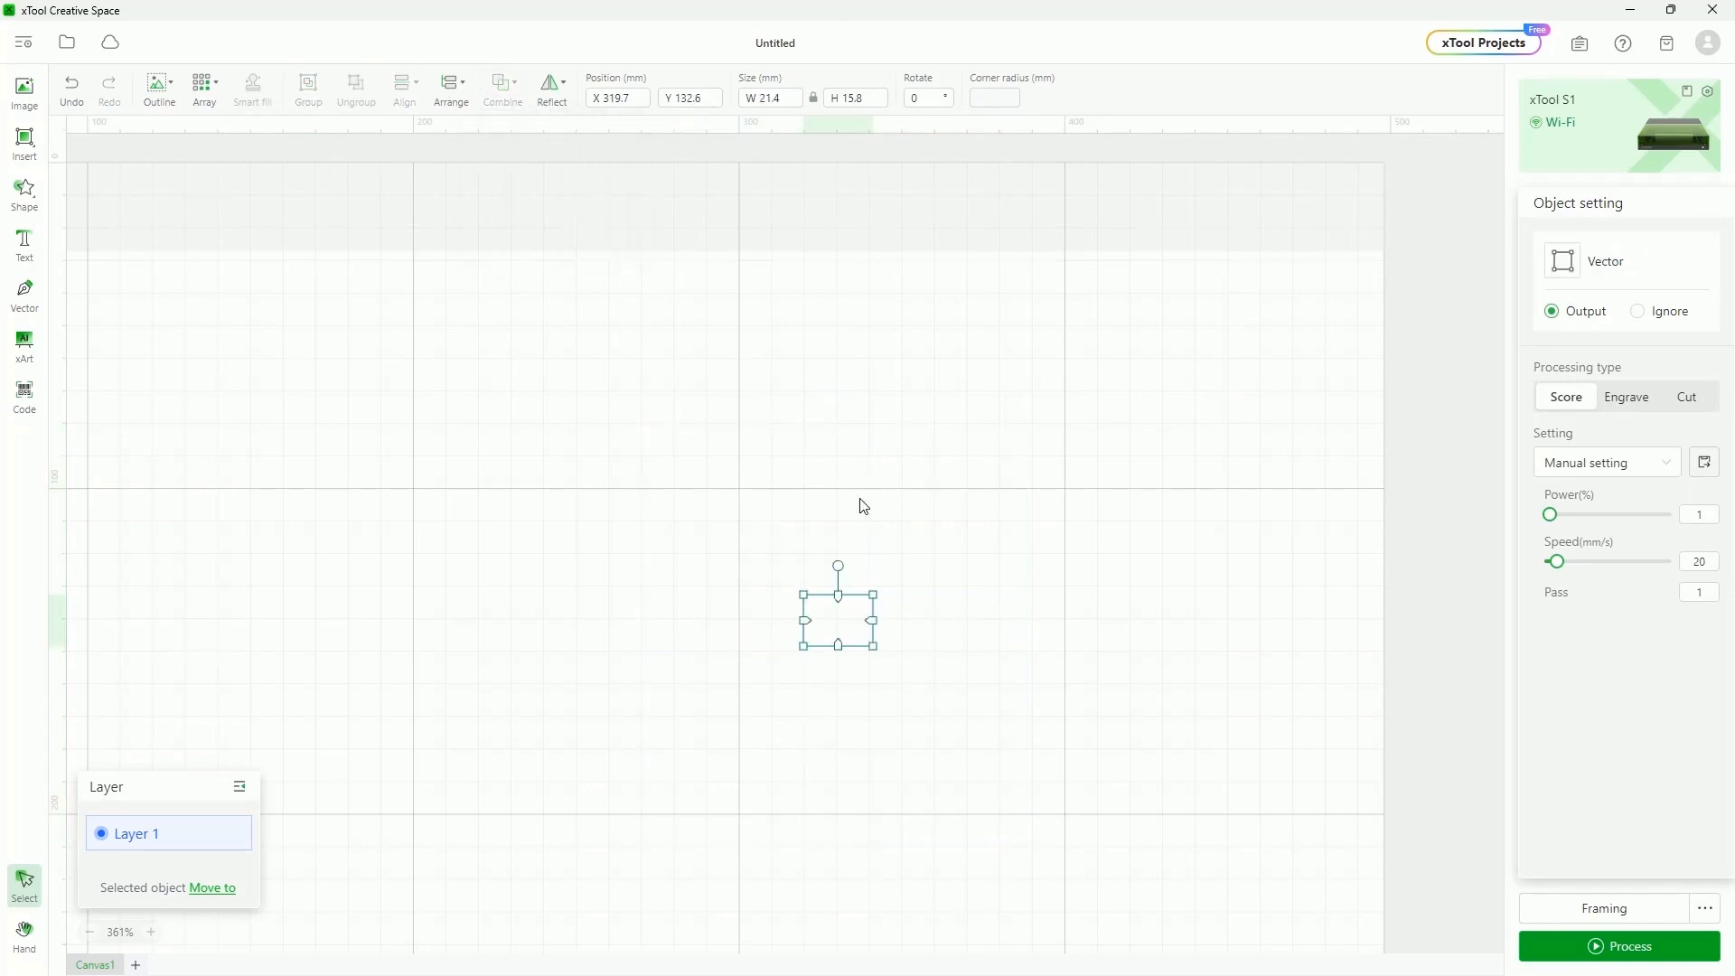
left_click(1001, 728)
key("ctrl+z")
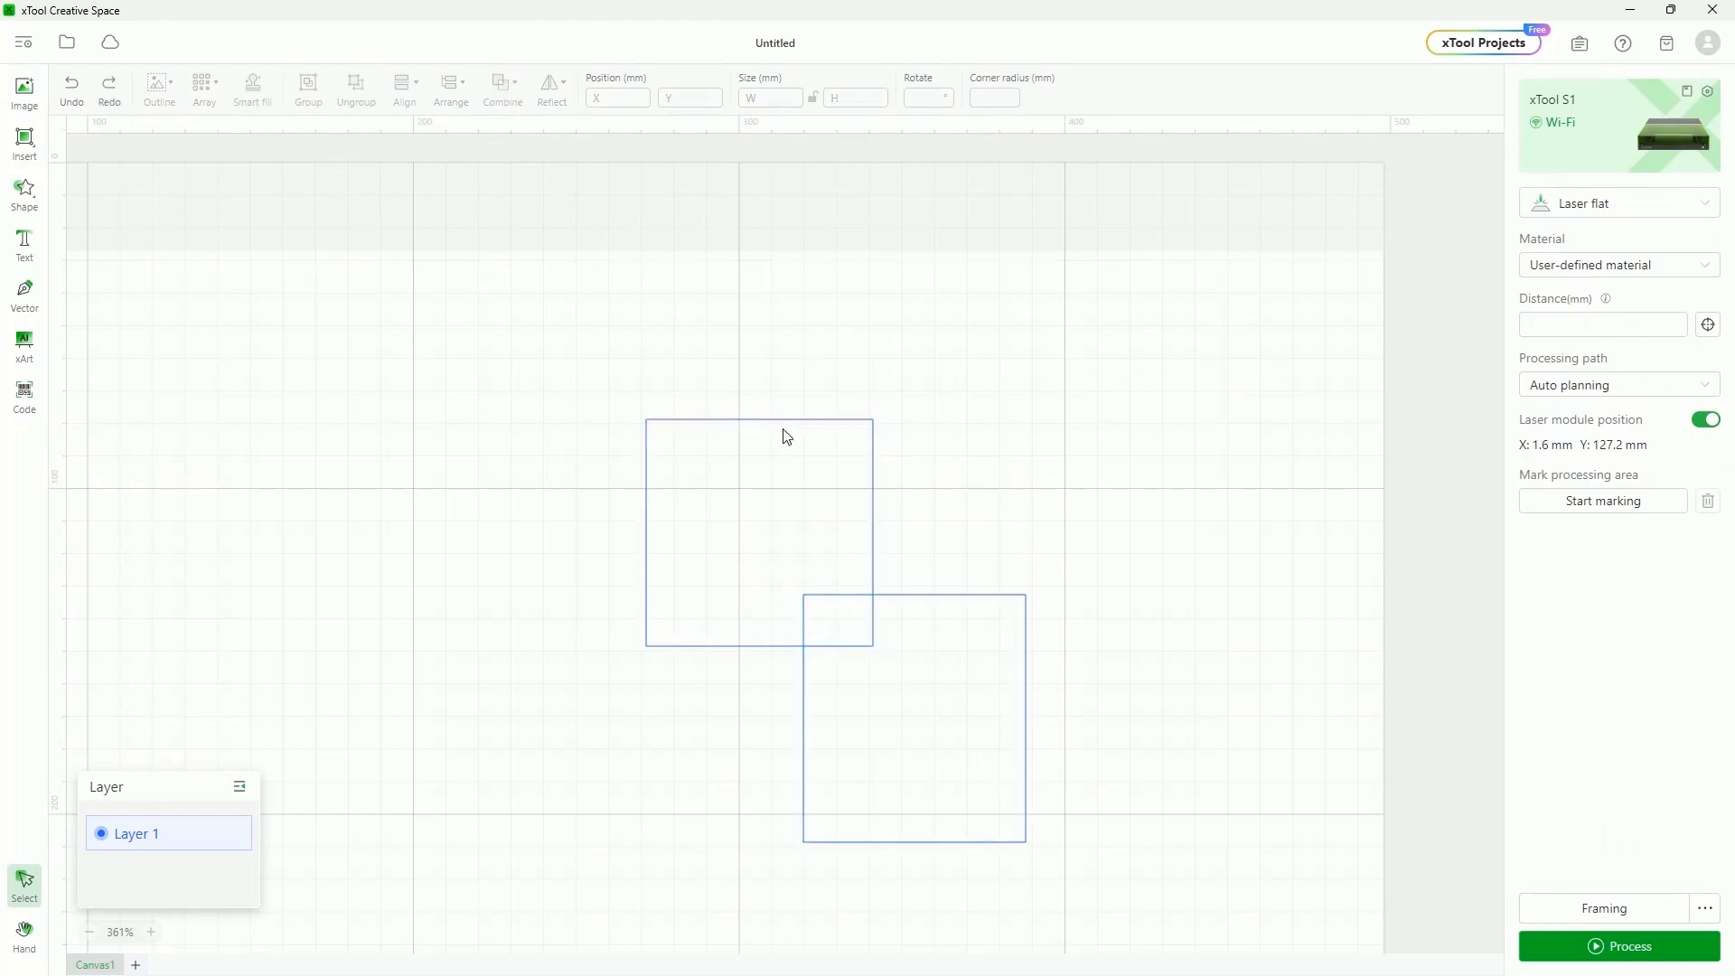
Combine the squares with their overlap cut out
left_click_drag(593, 372, 1066, 887)
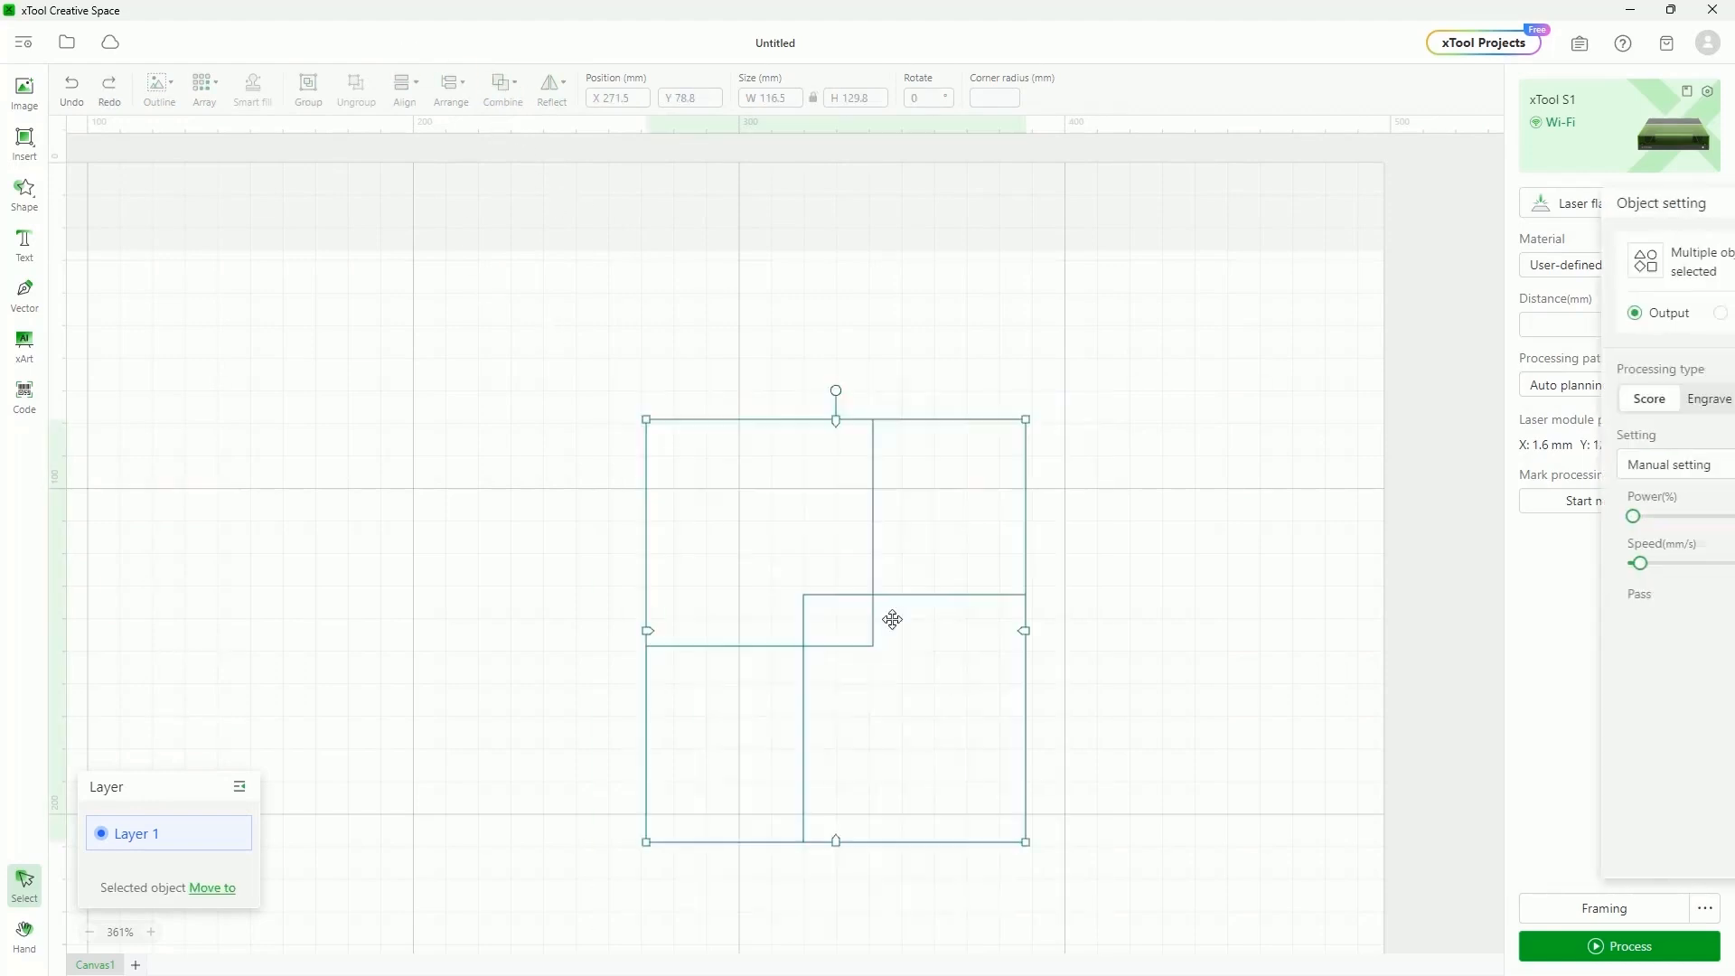
mouse_move(513, 99)
left_click(562, 237)
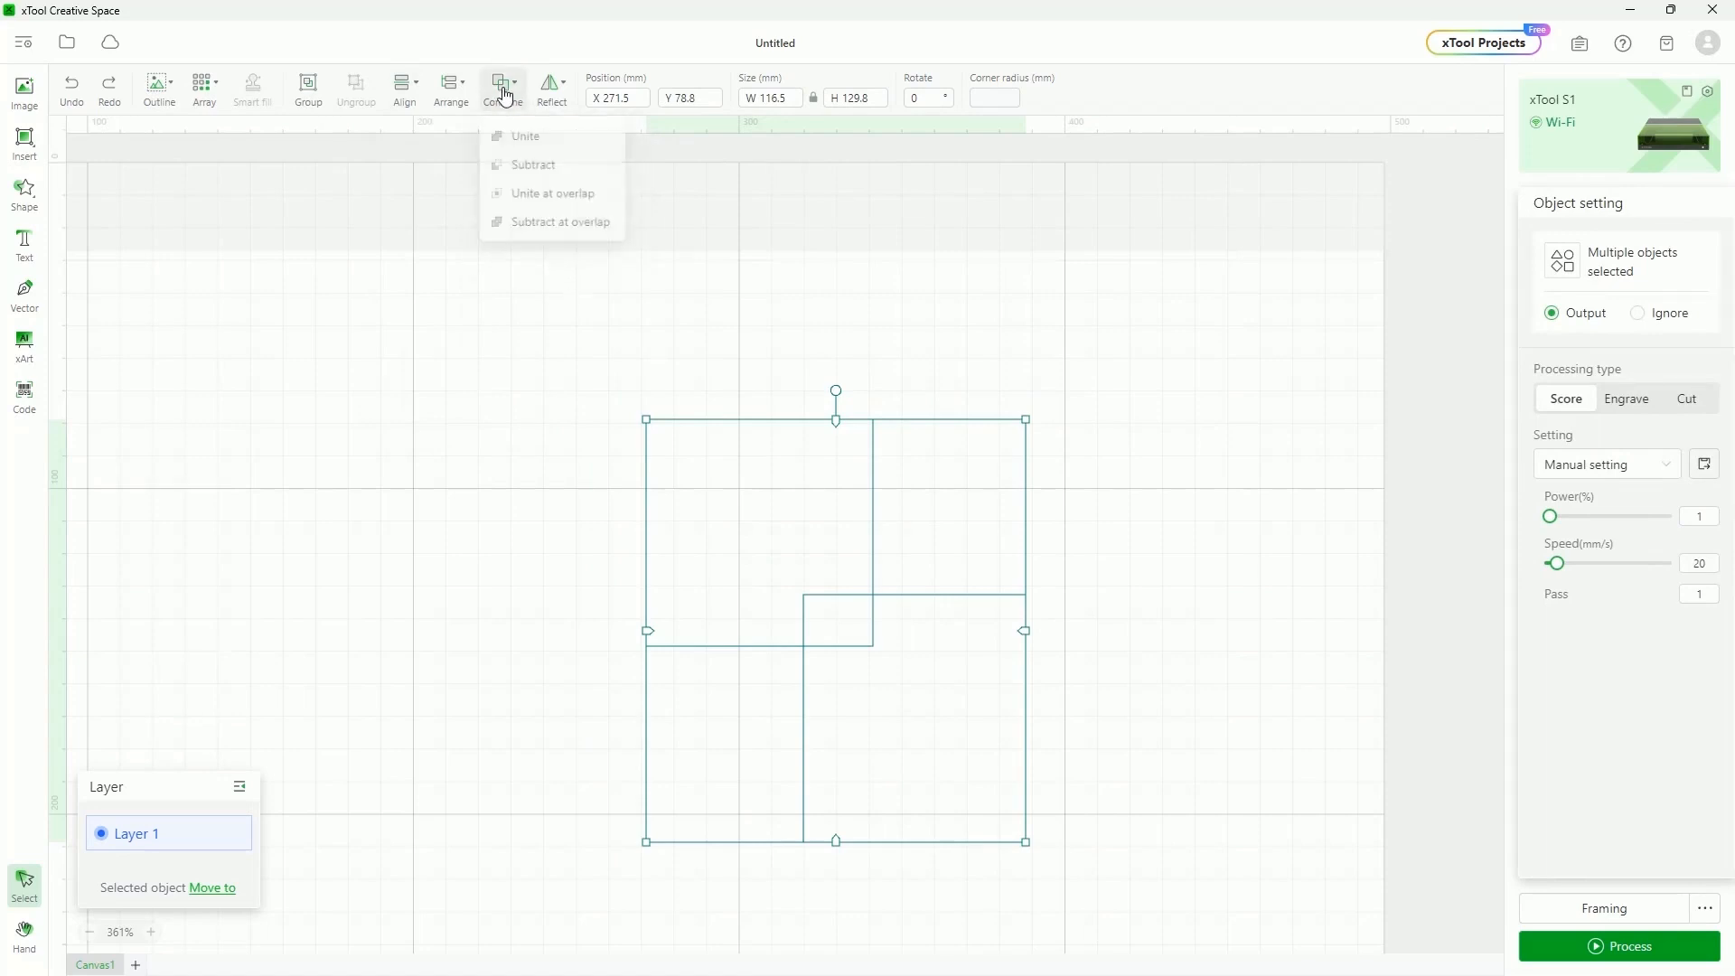
left_click(553, 233)
left_click(1171, 570)
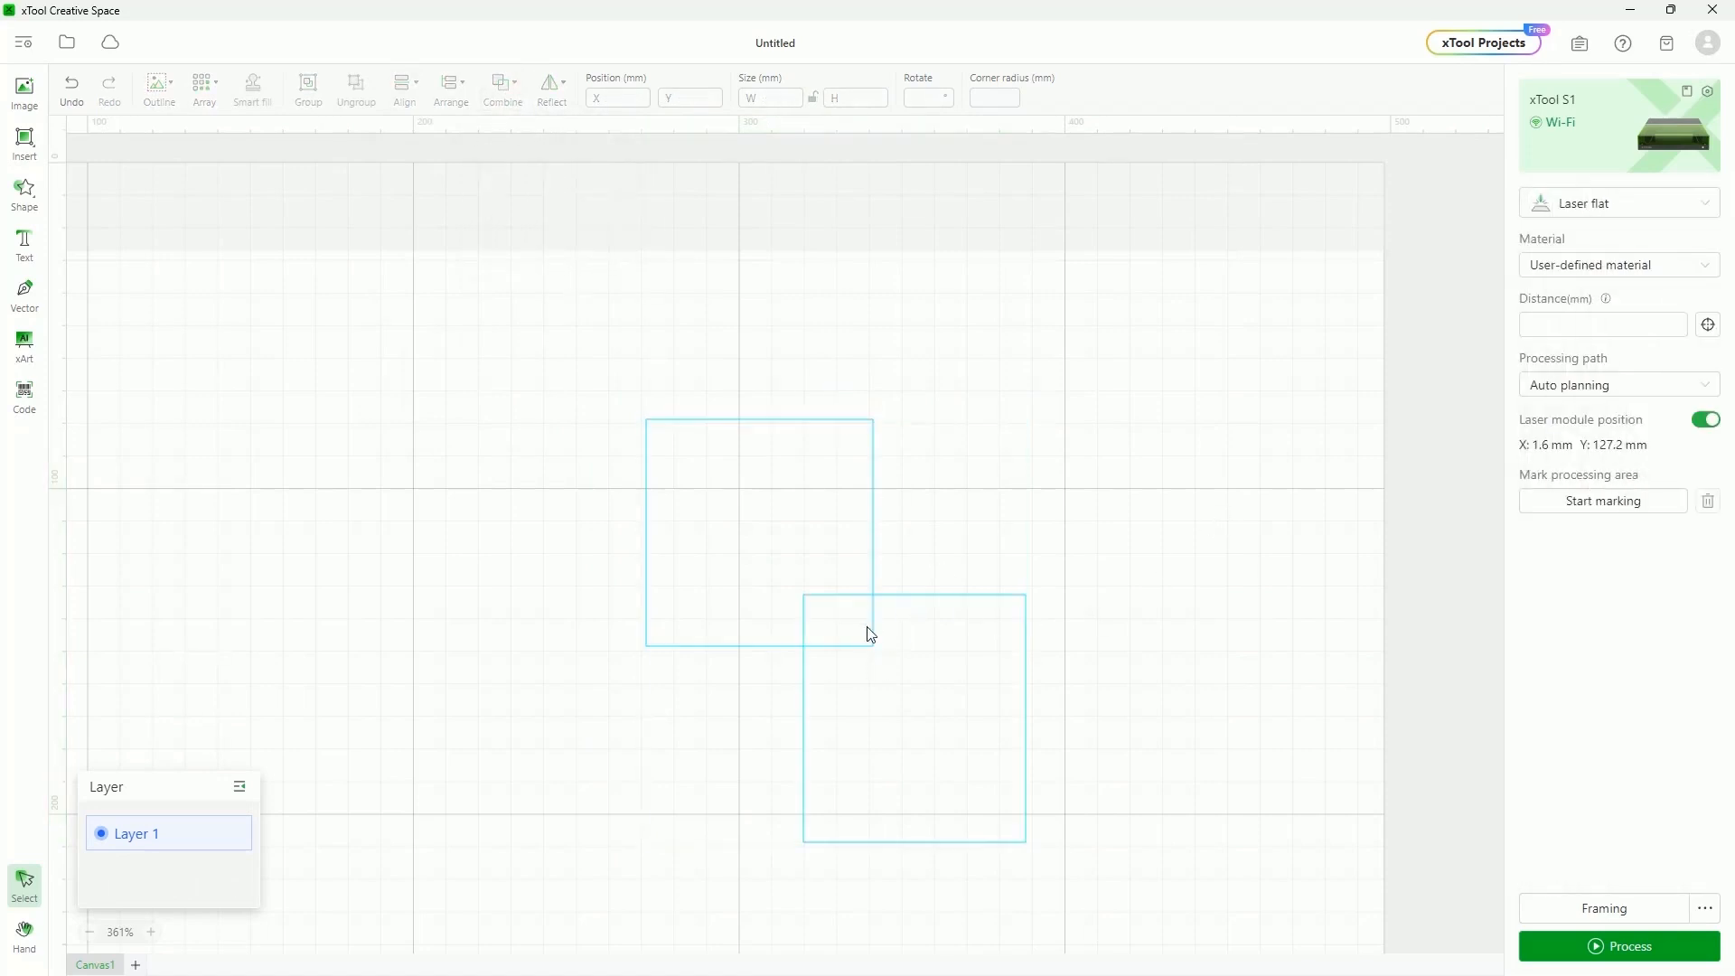
Set the combined shape to Engrave, then delete it
left_click_drag(542, 329, 1191, 939)
left_click(1642, 398)
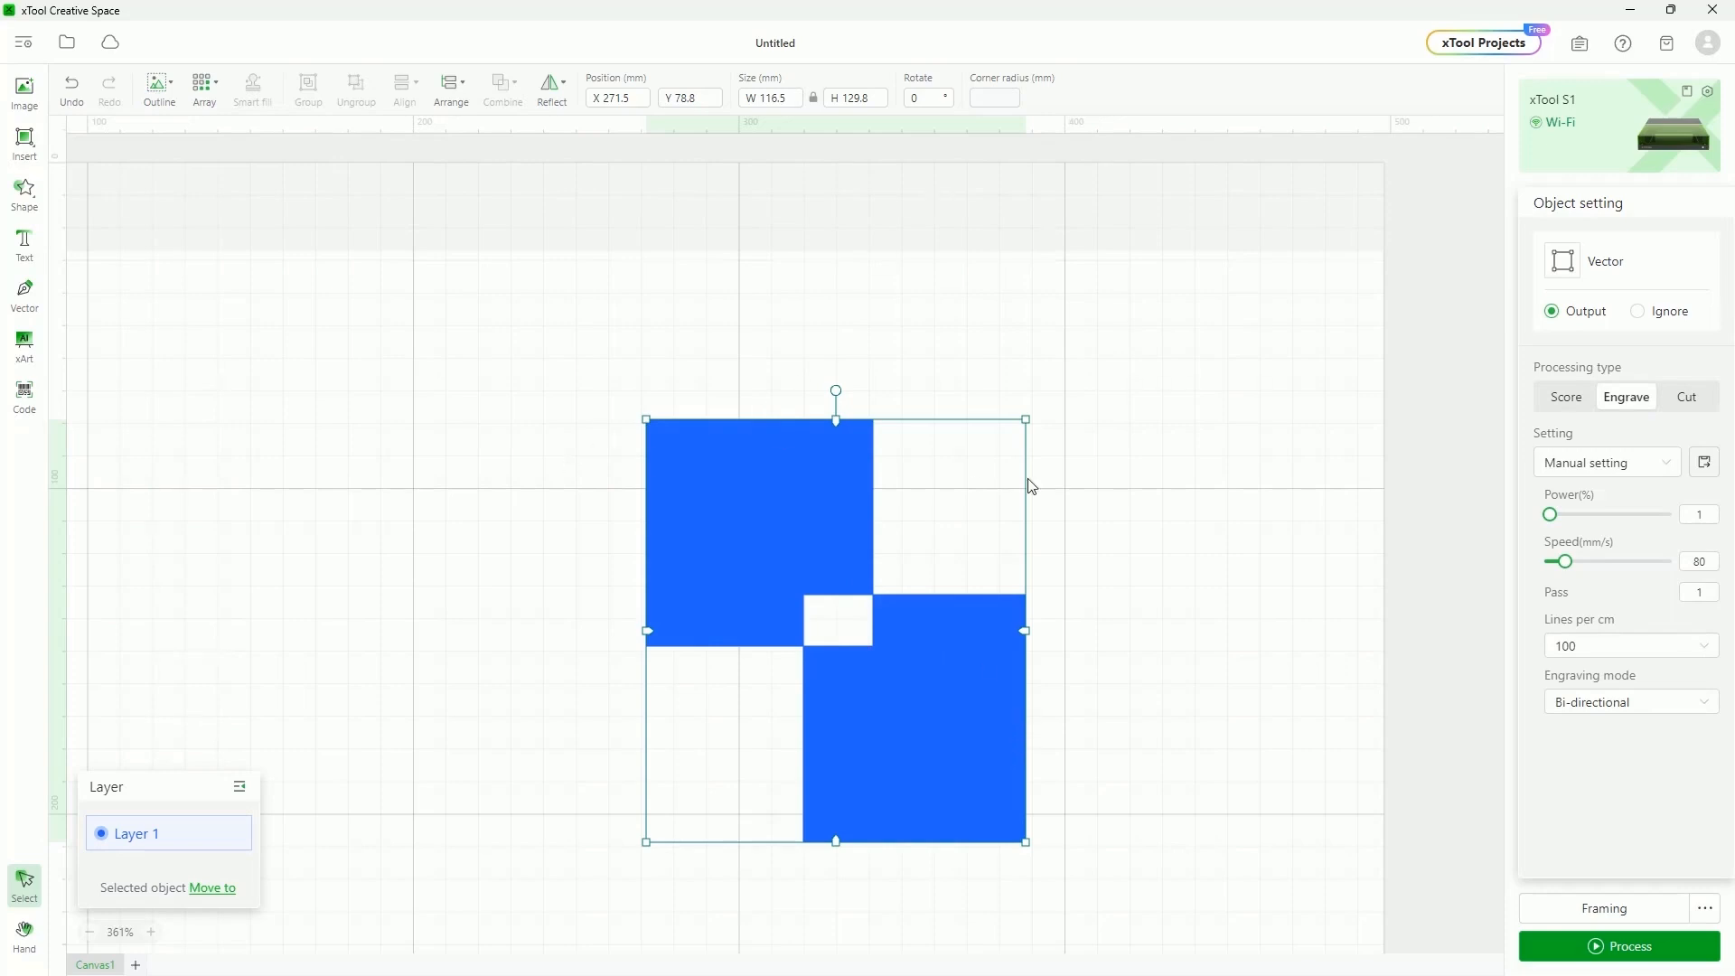
left_click(1233, 709)
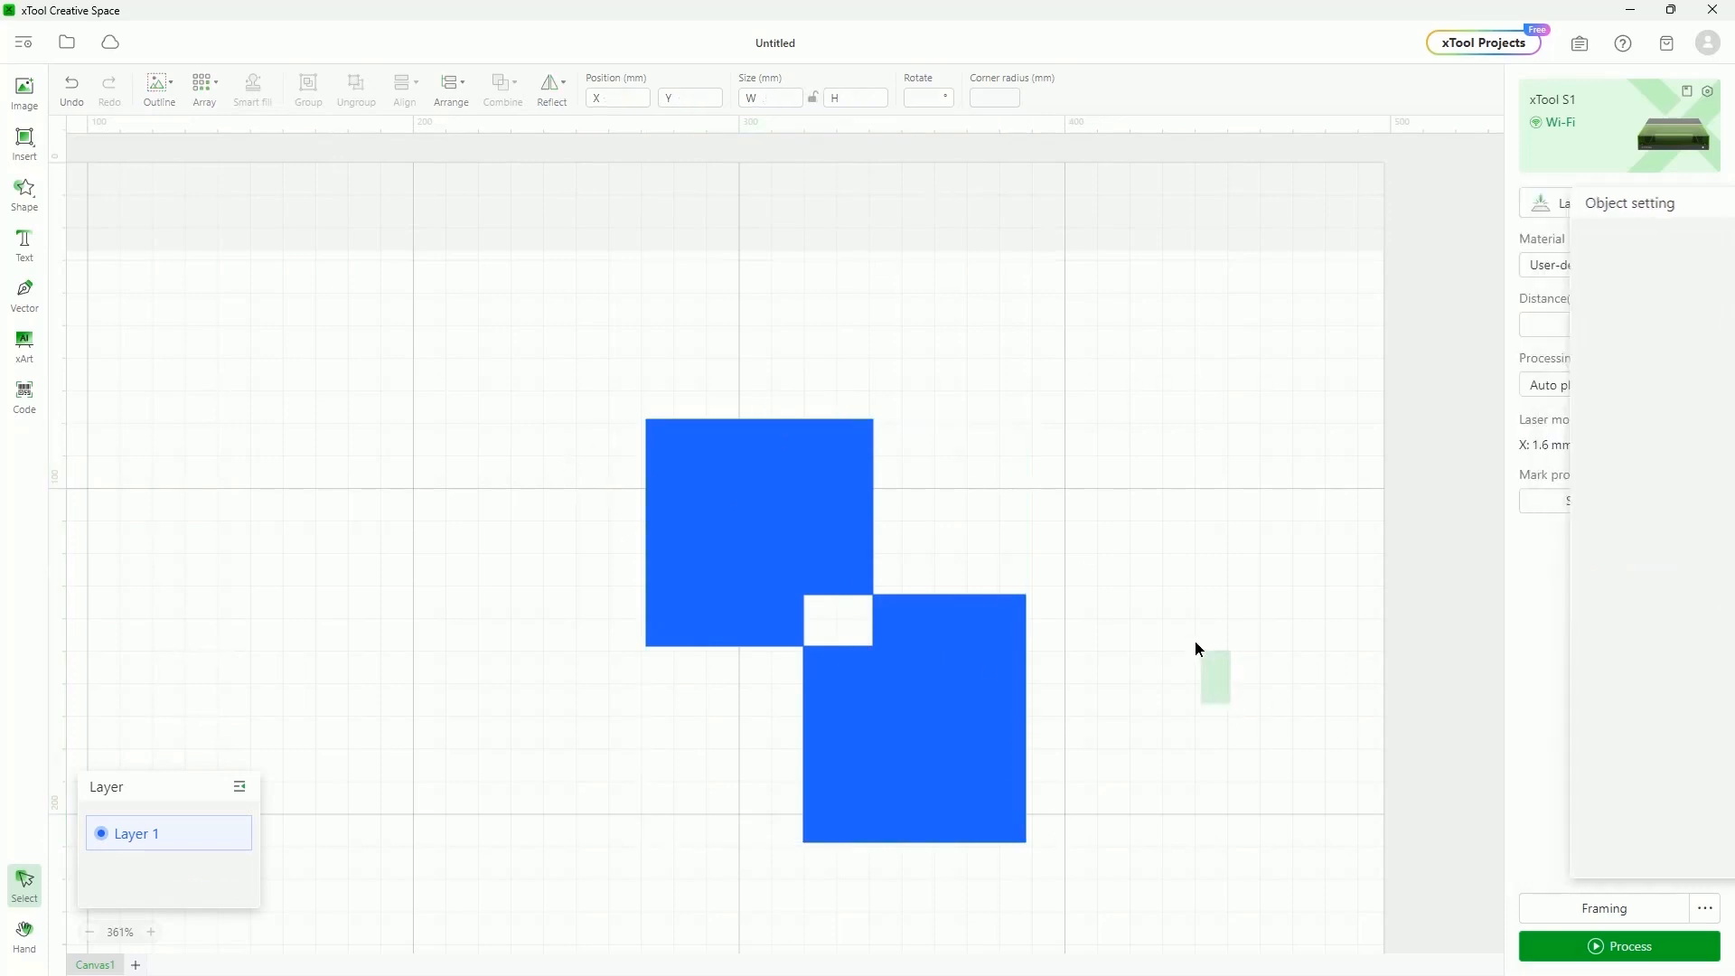
left_click(803, 521)
key("Delete")
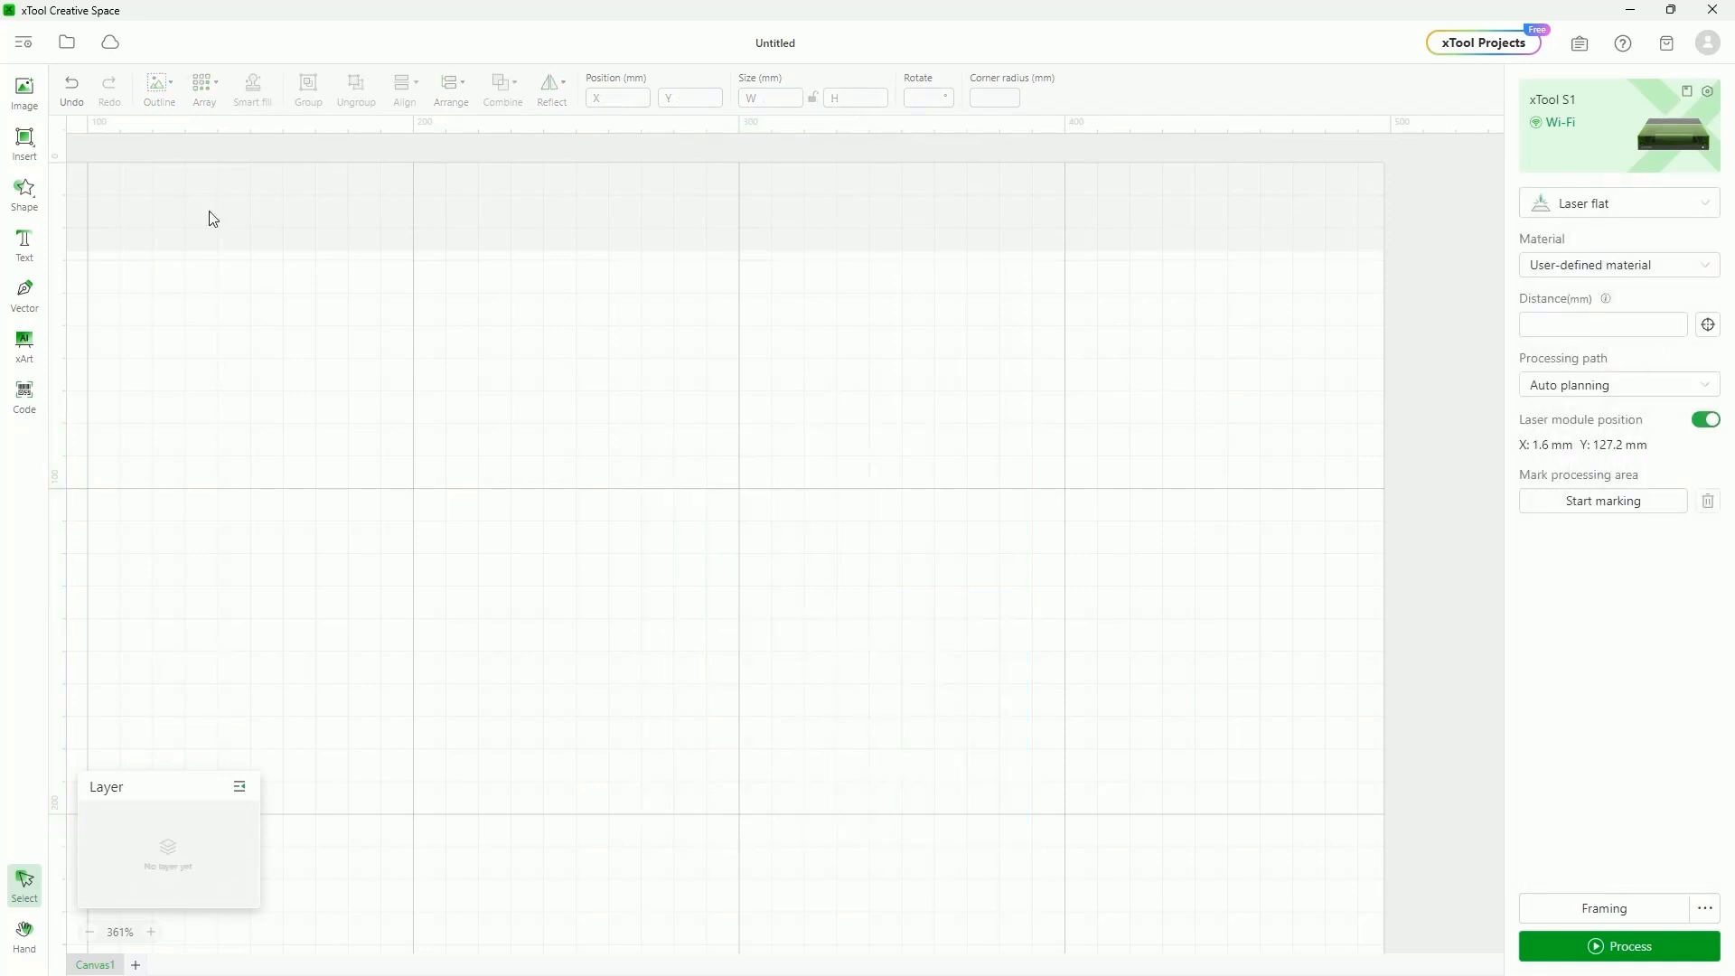
Import CuttingBoard.svg, the CHRISTMAS Harrigan family design, onto the canvas
left_click(22, 91)
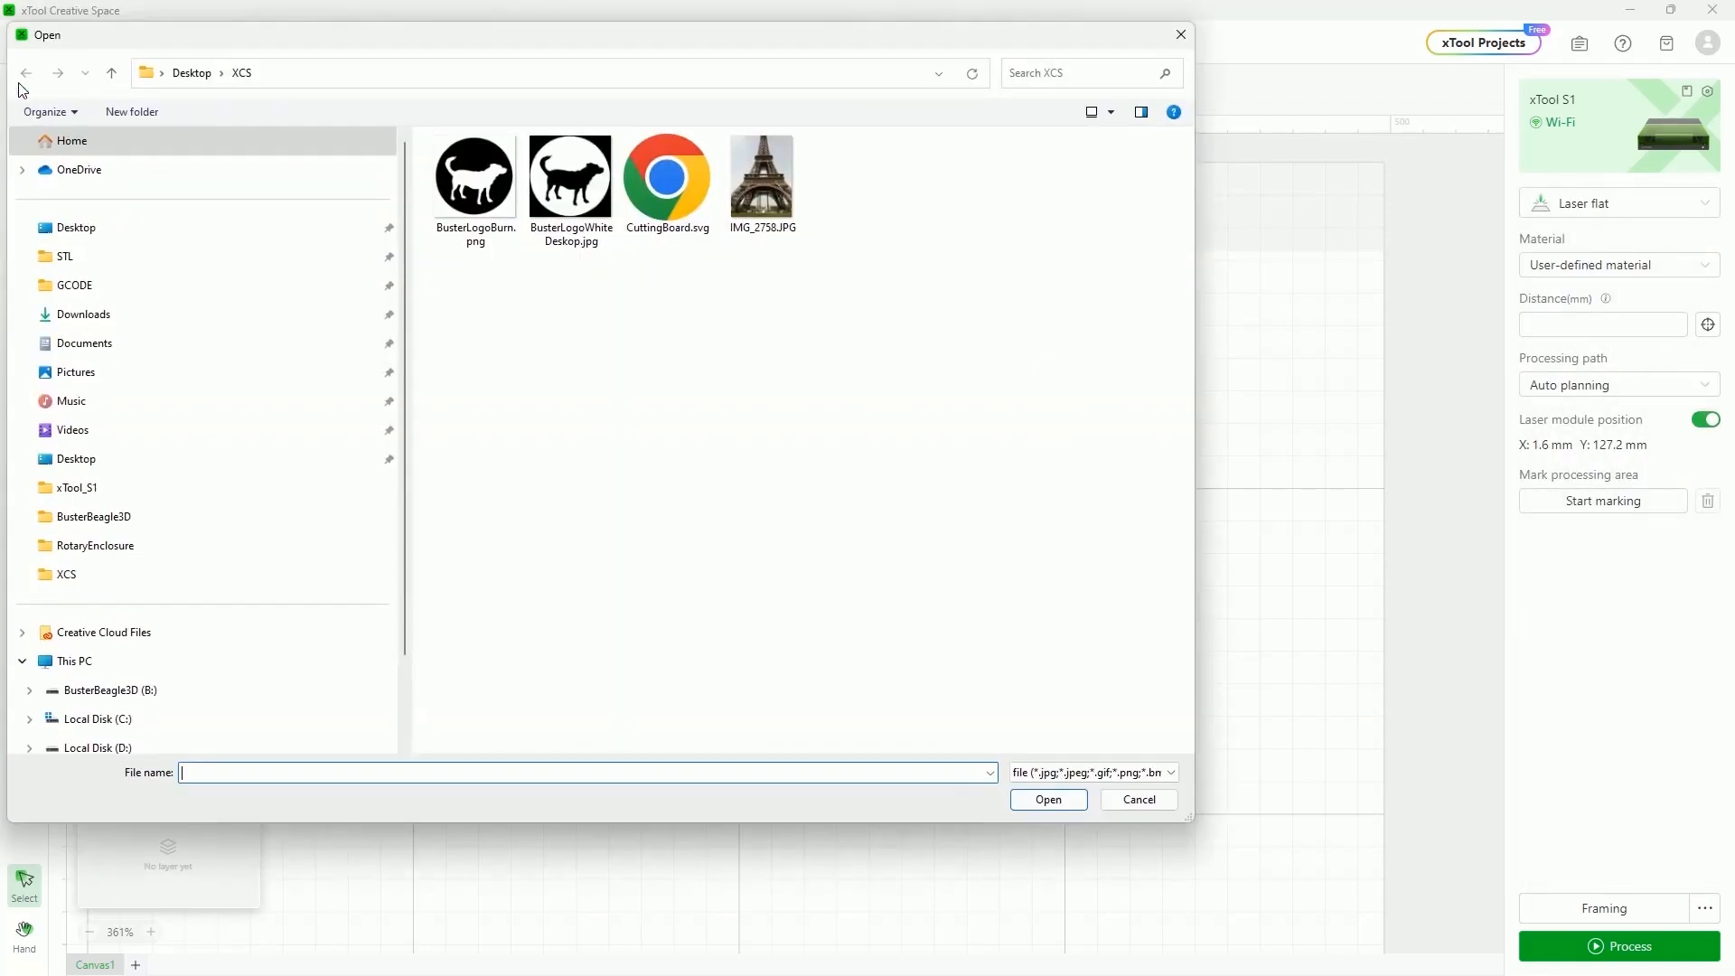
left_click(667, 181)
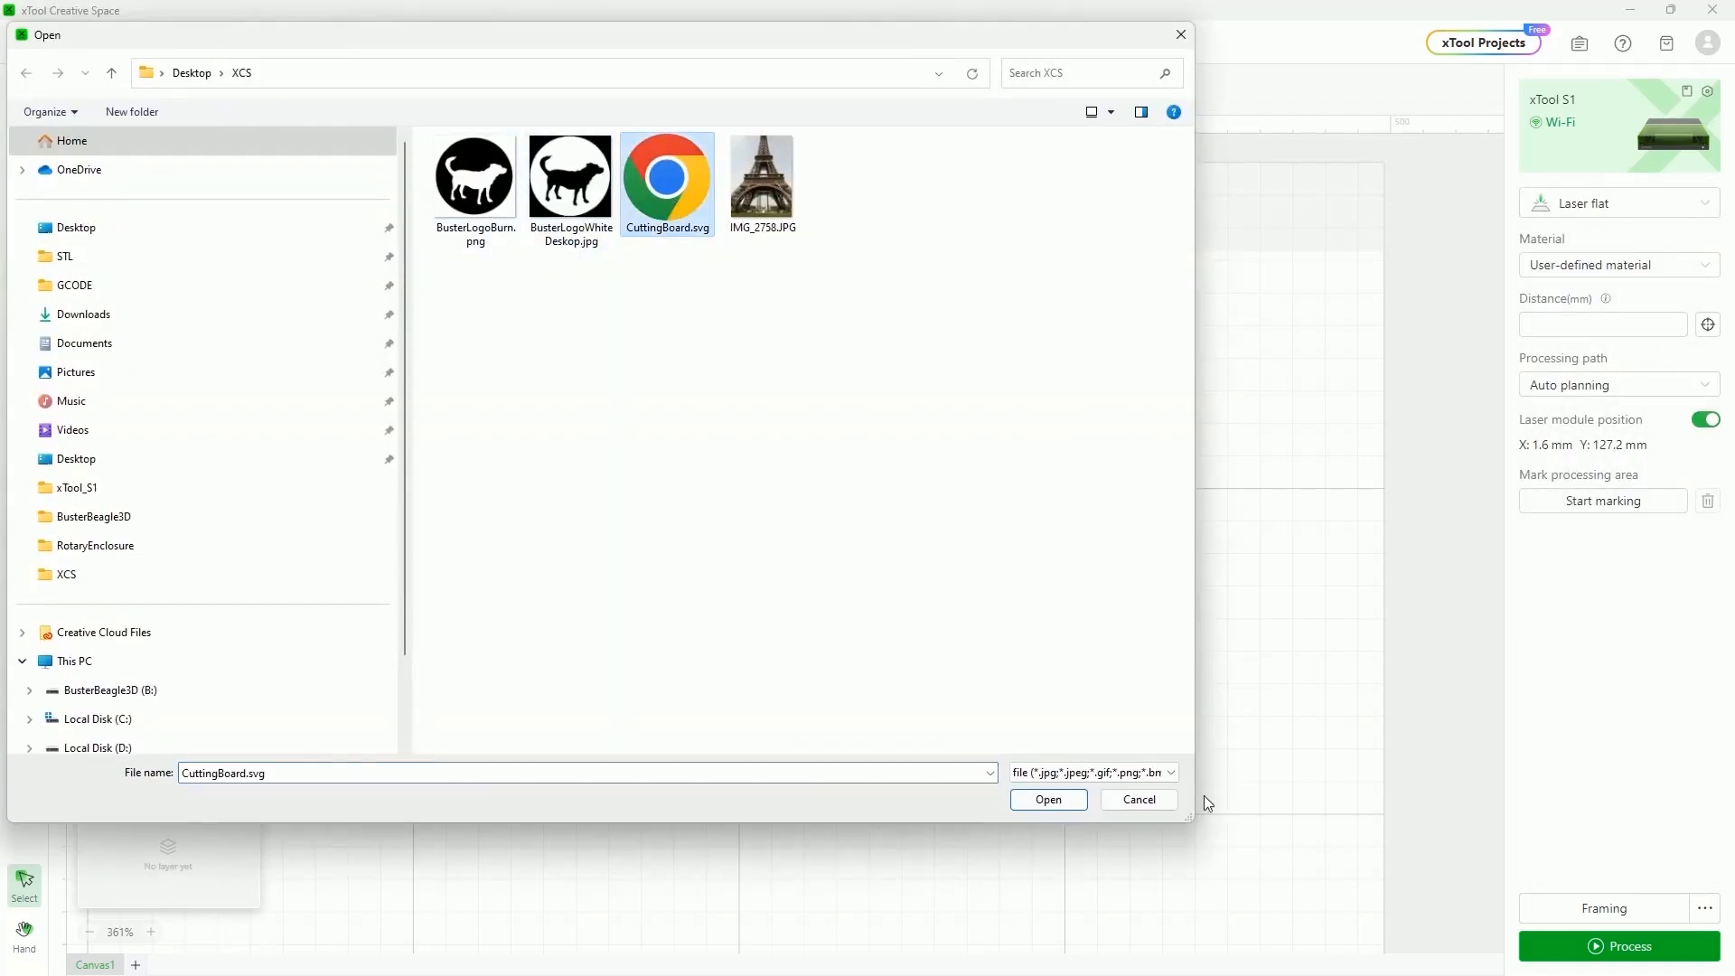
left_click(1048, 800)
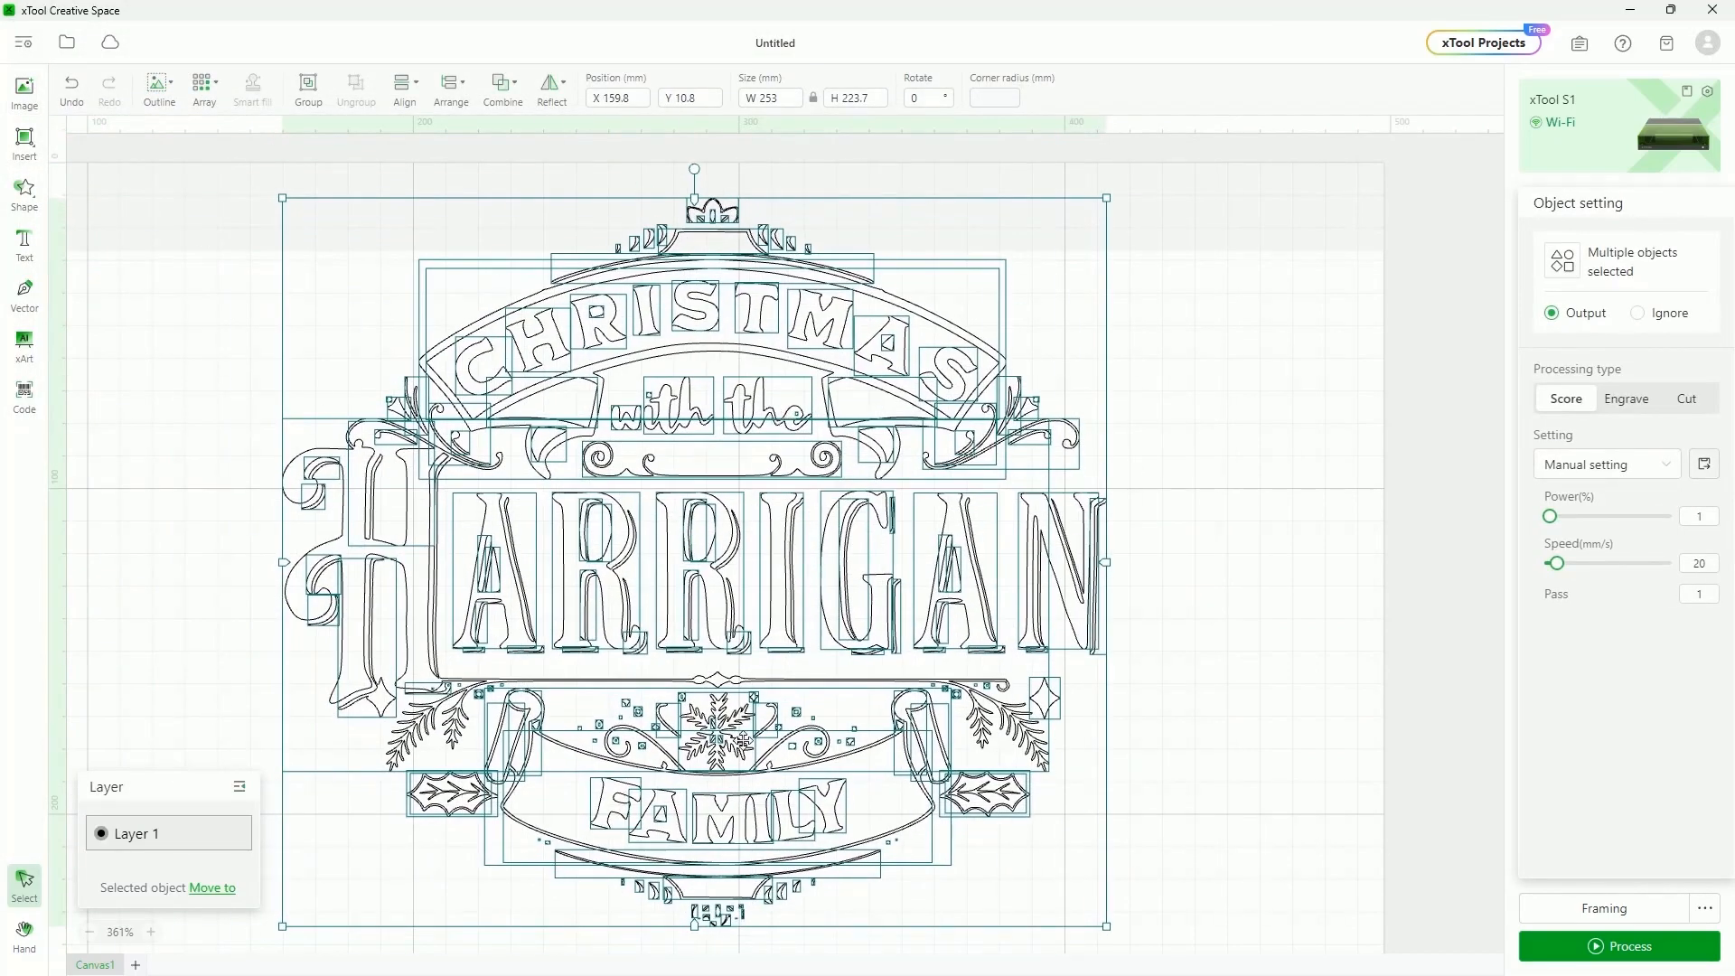
Select every object of the Harrigan design and set it all to Engrave
left_click(168, 458)
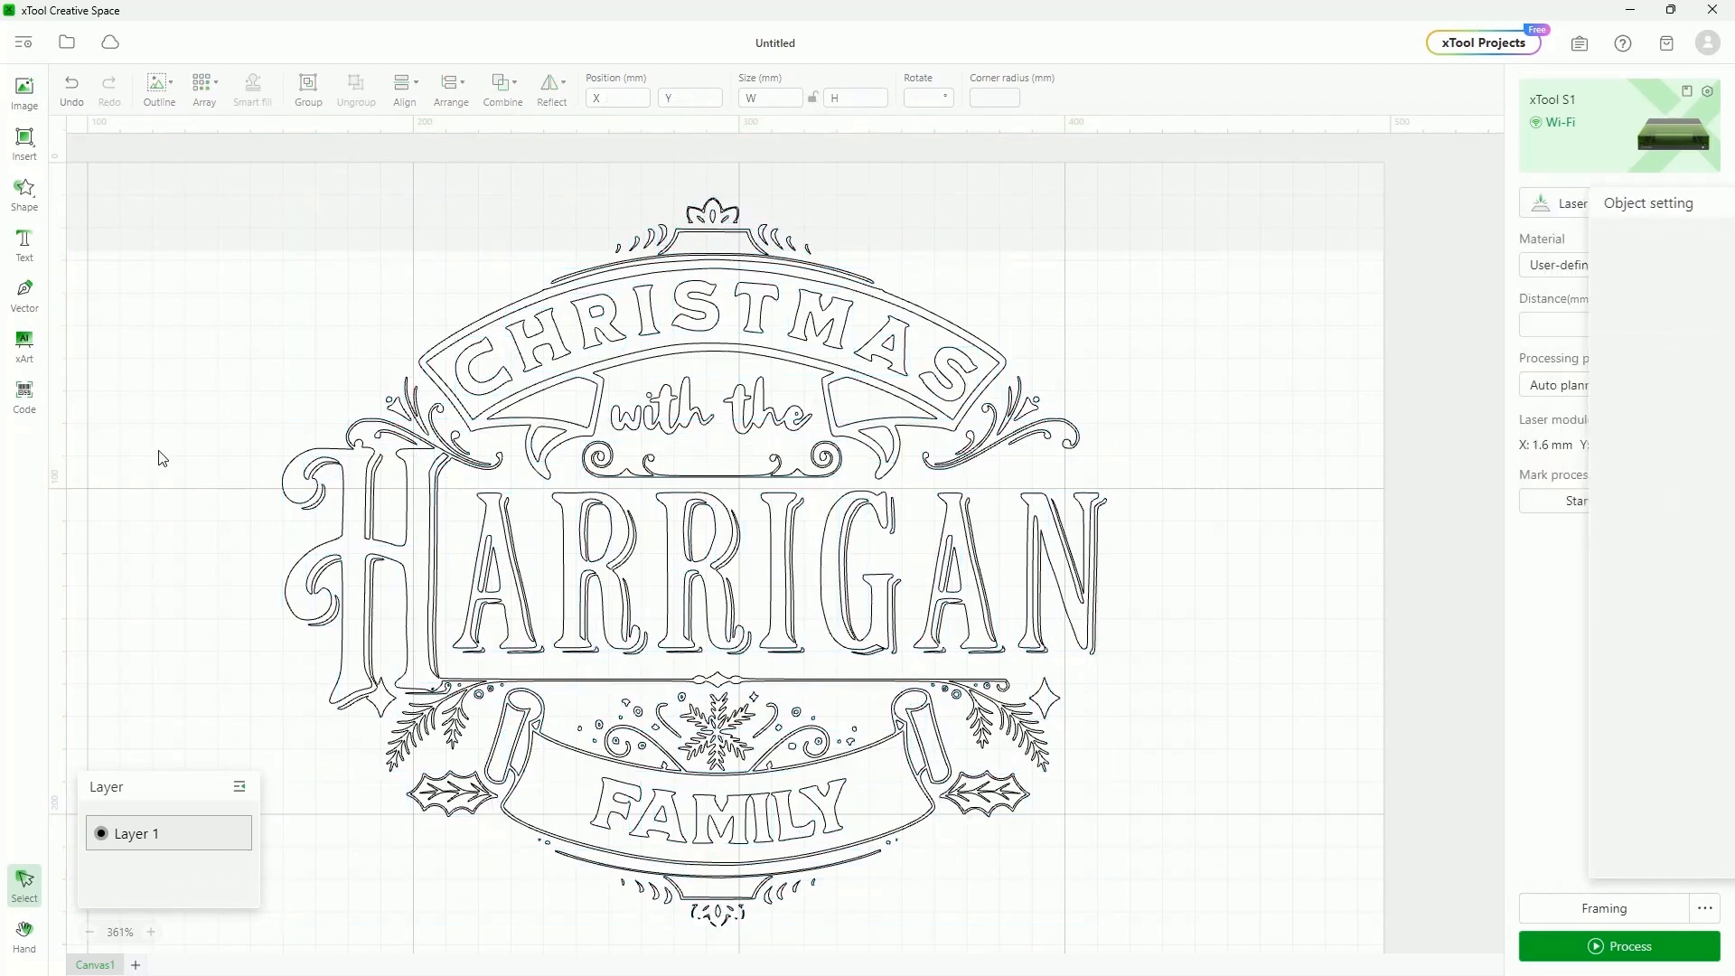
left_click(315, 601)
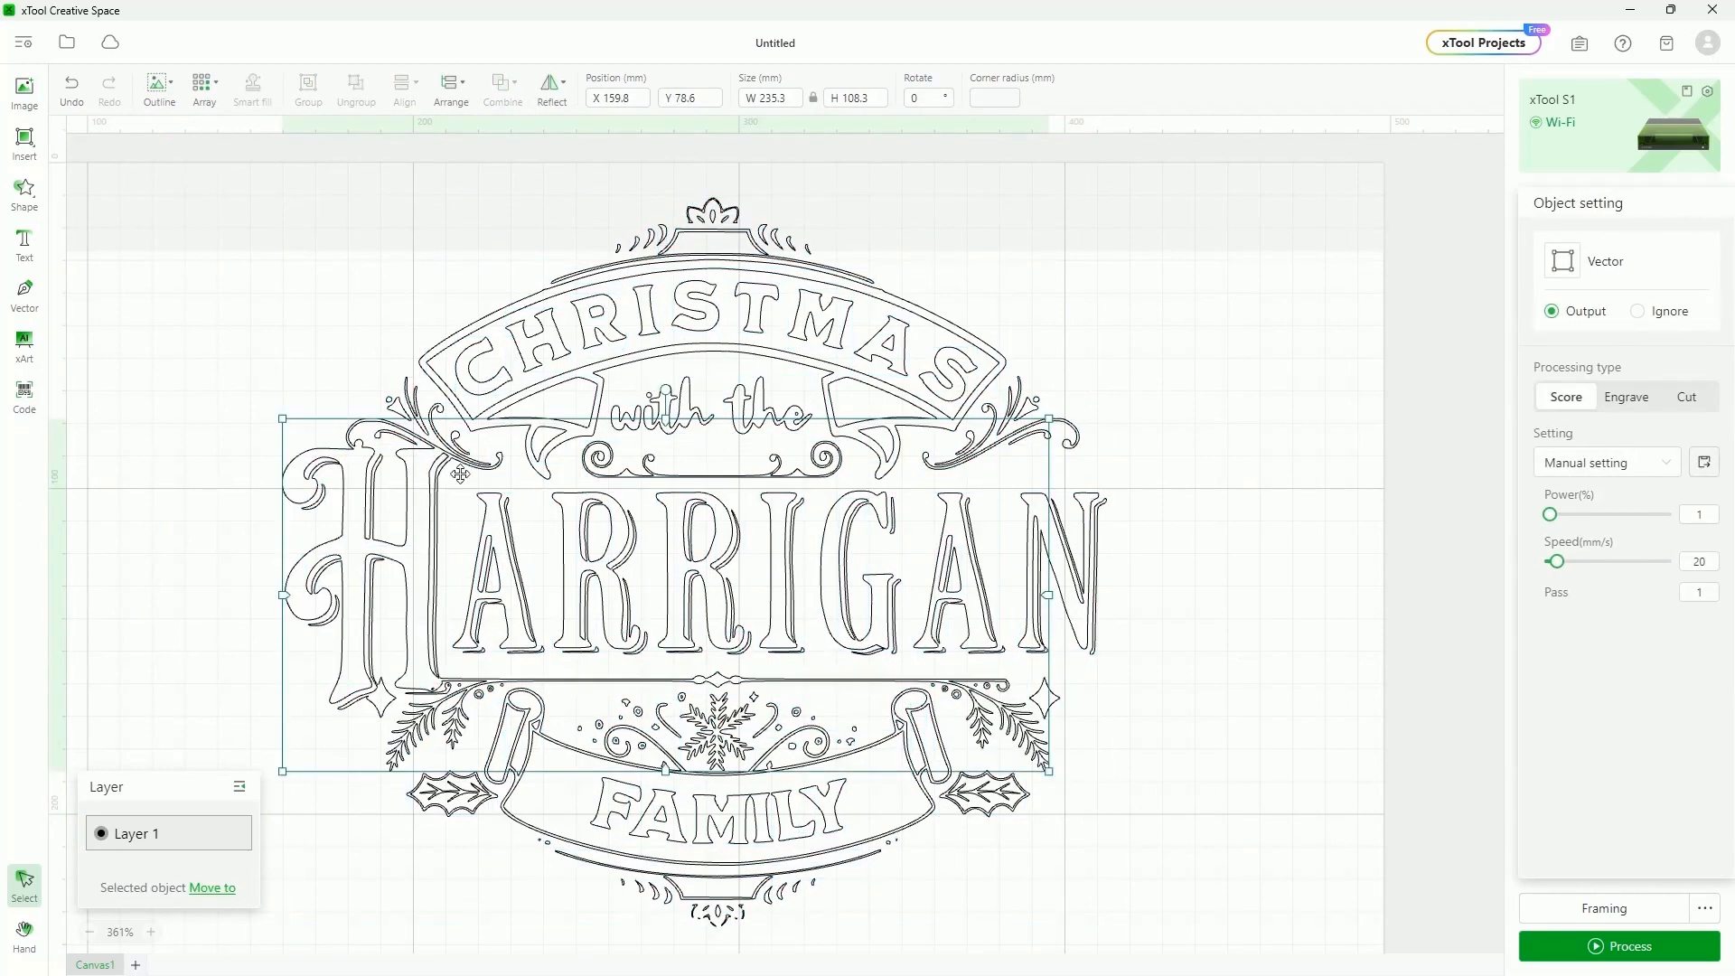
left_click(452, 390)
left_click(1092, 506)
left_click(1276, 720)
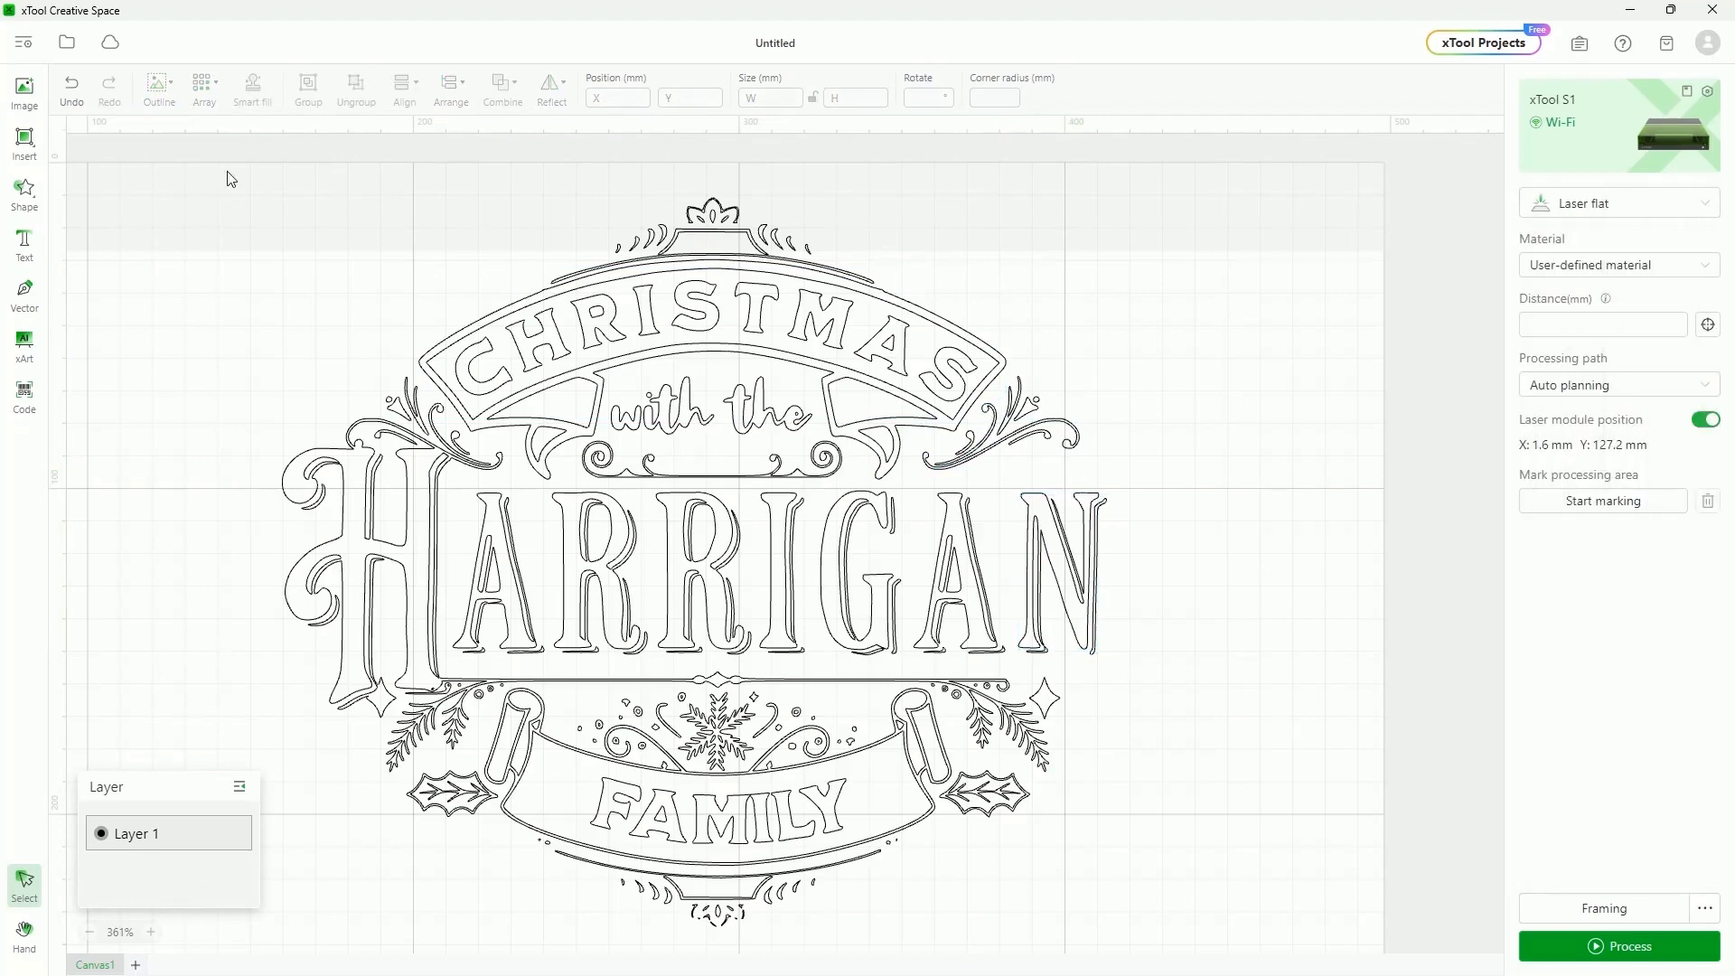
key("ctrl+a")
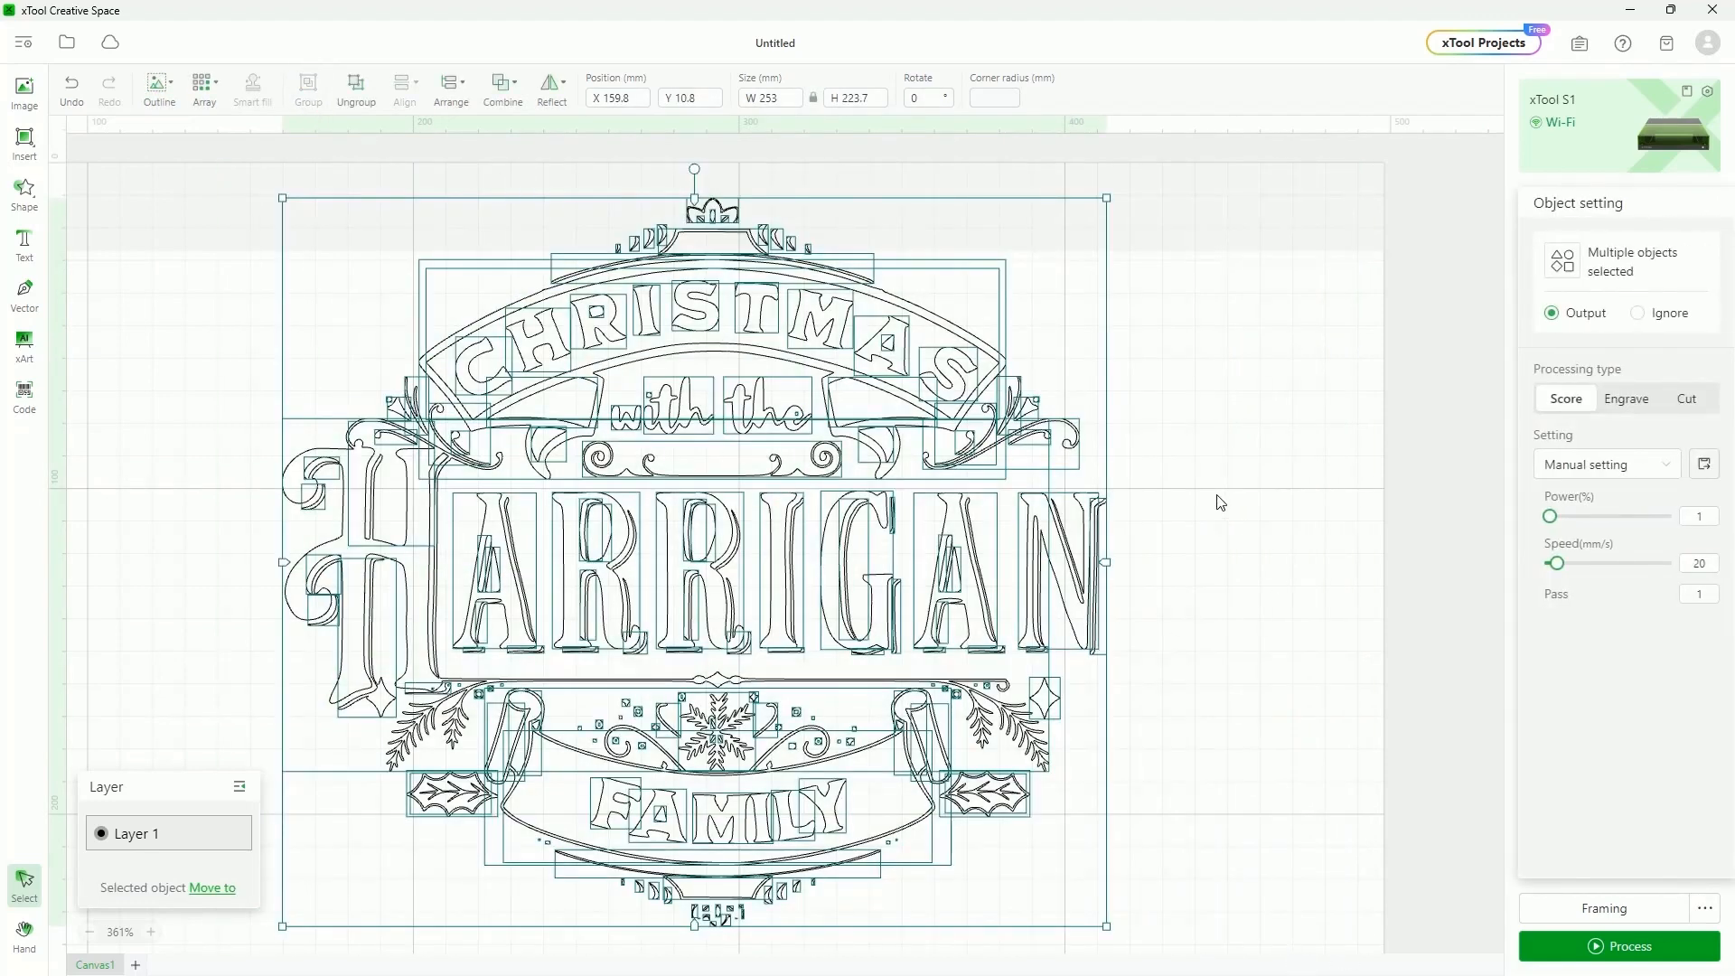
left_click(1640, 402)
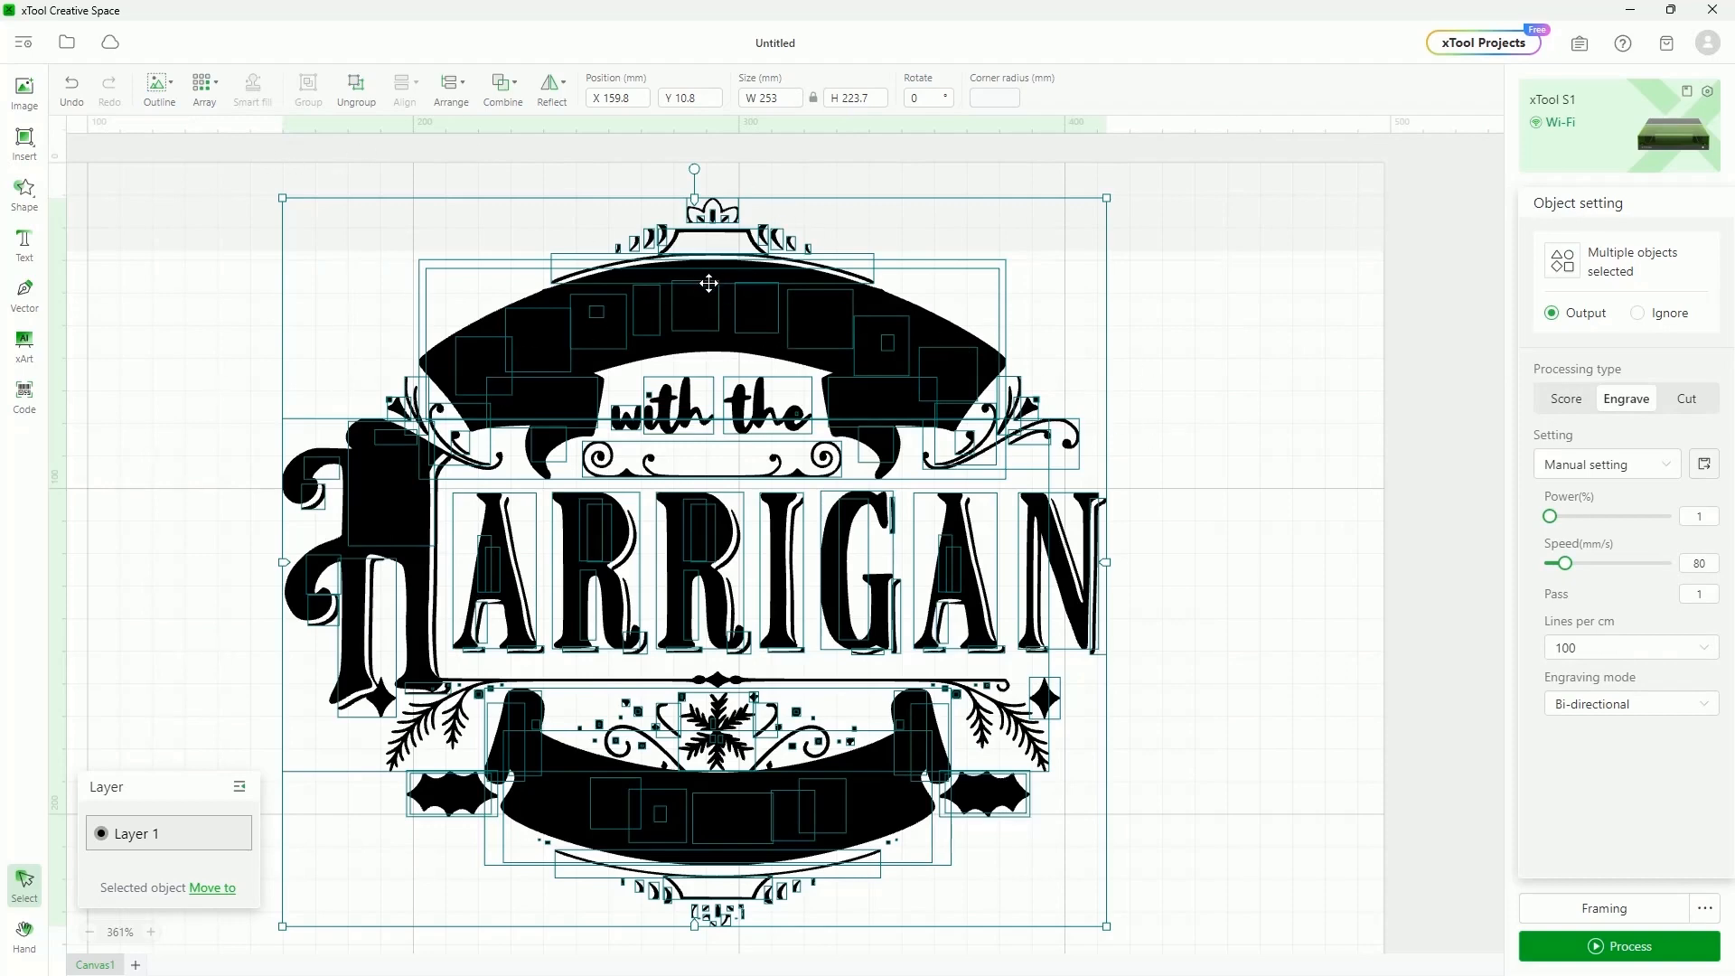
Ungroup the design and combine all its pieces with Subtract at overlap into one vector
left_click(1166, 420)
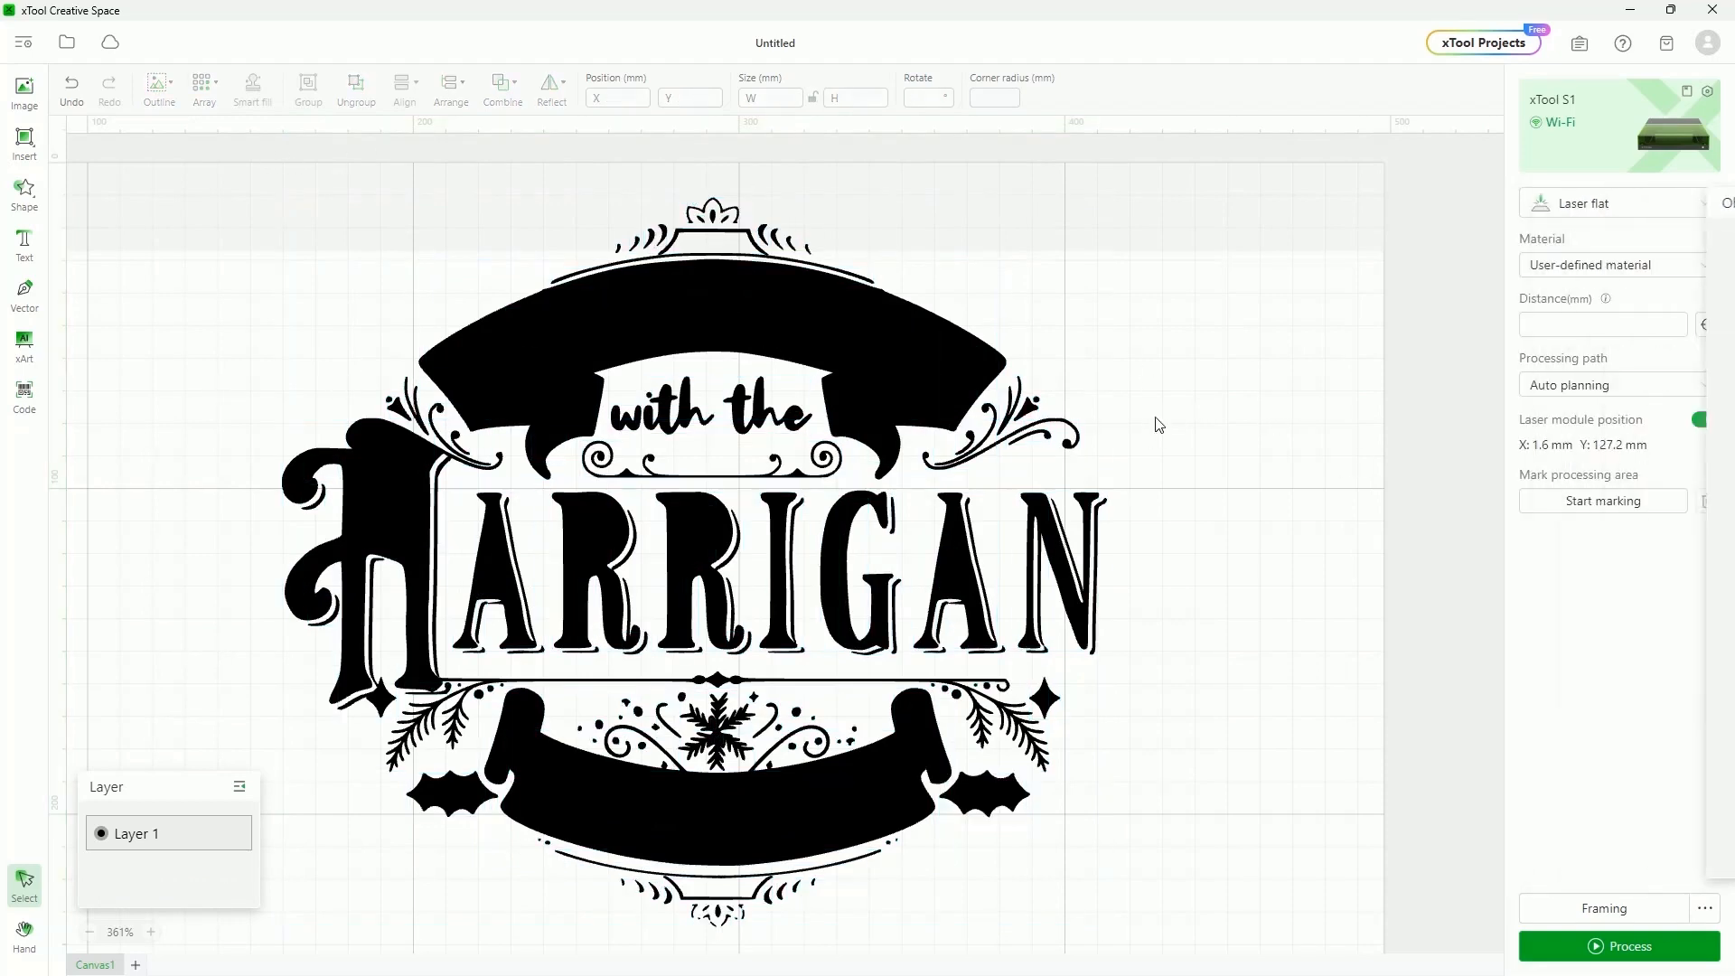
left_click(714, 470)
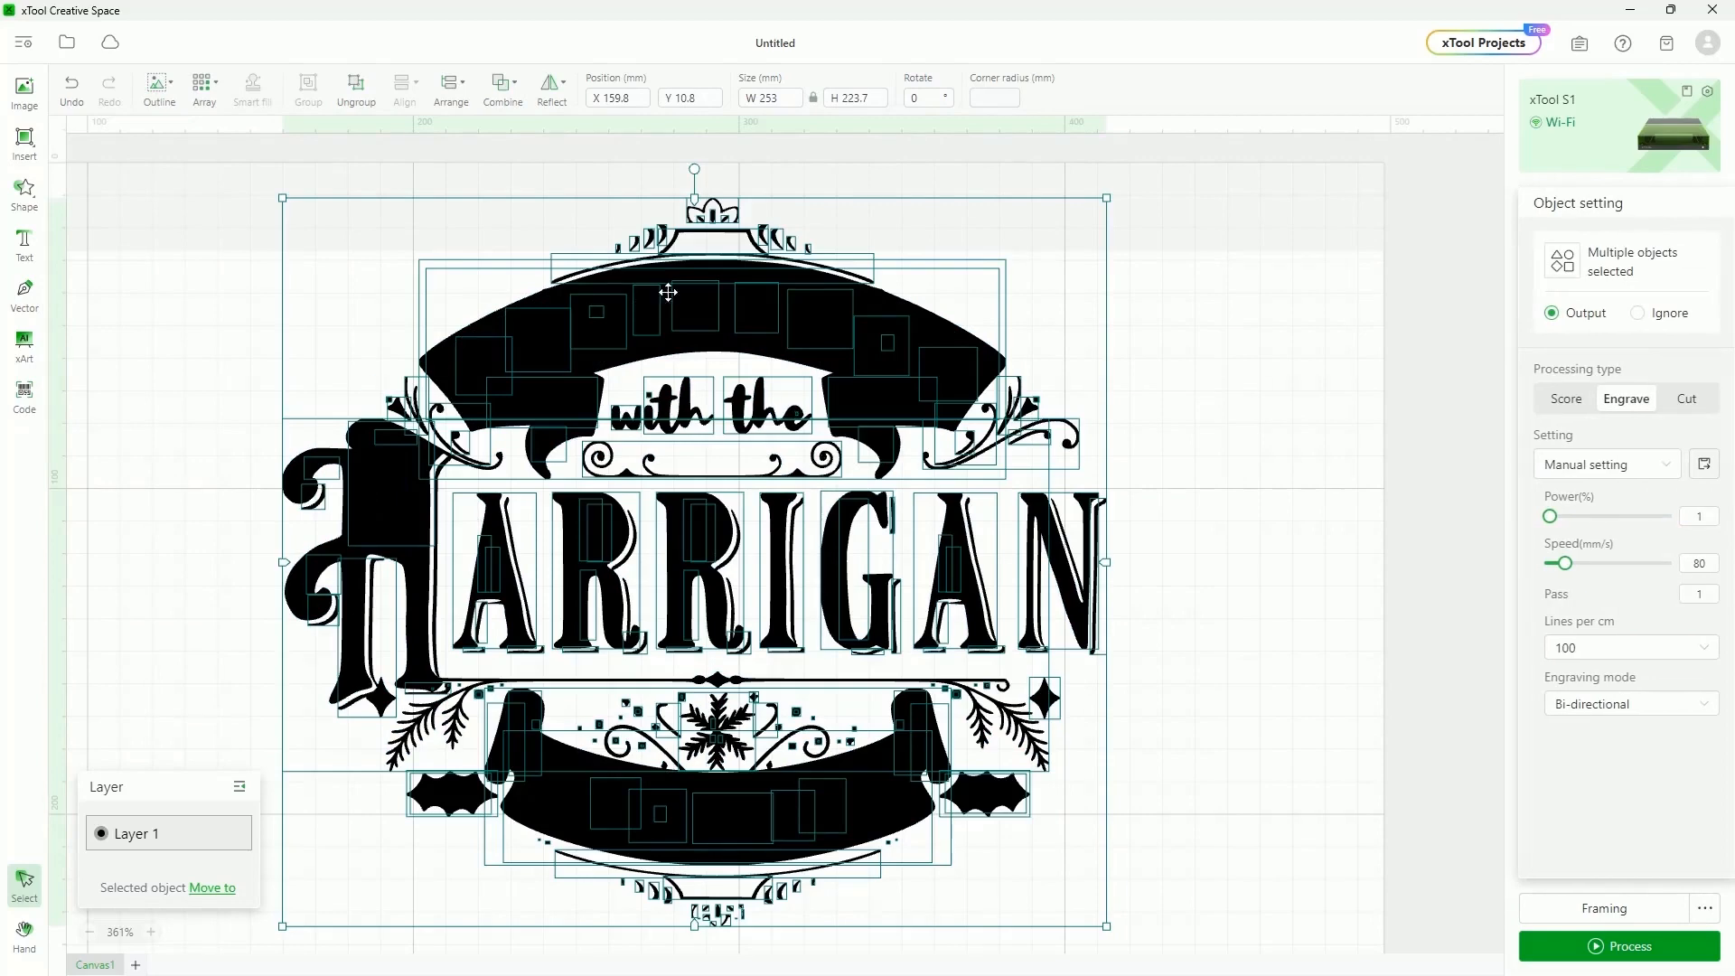
left_click(363, 91)
left_click(161, 395)
left_click_drag(227, 159, 1216, 949)
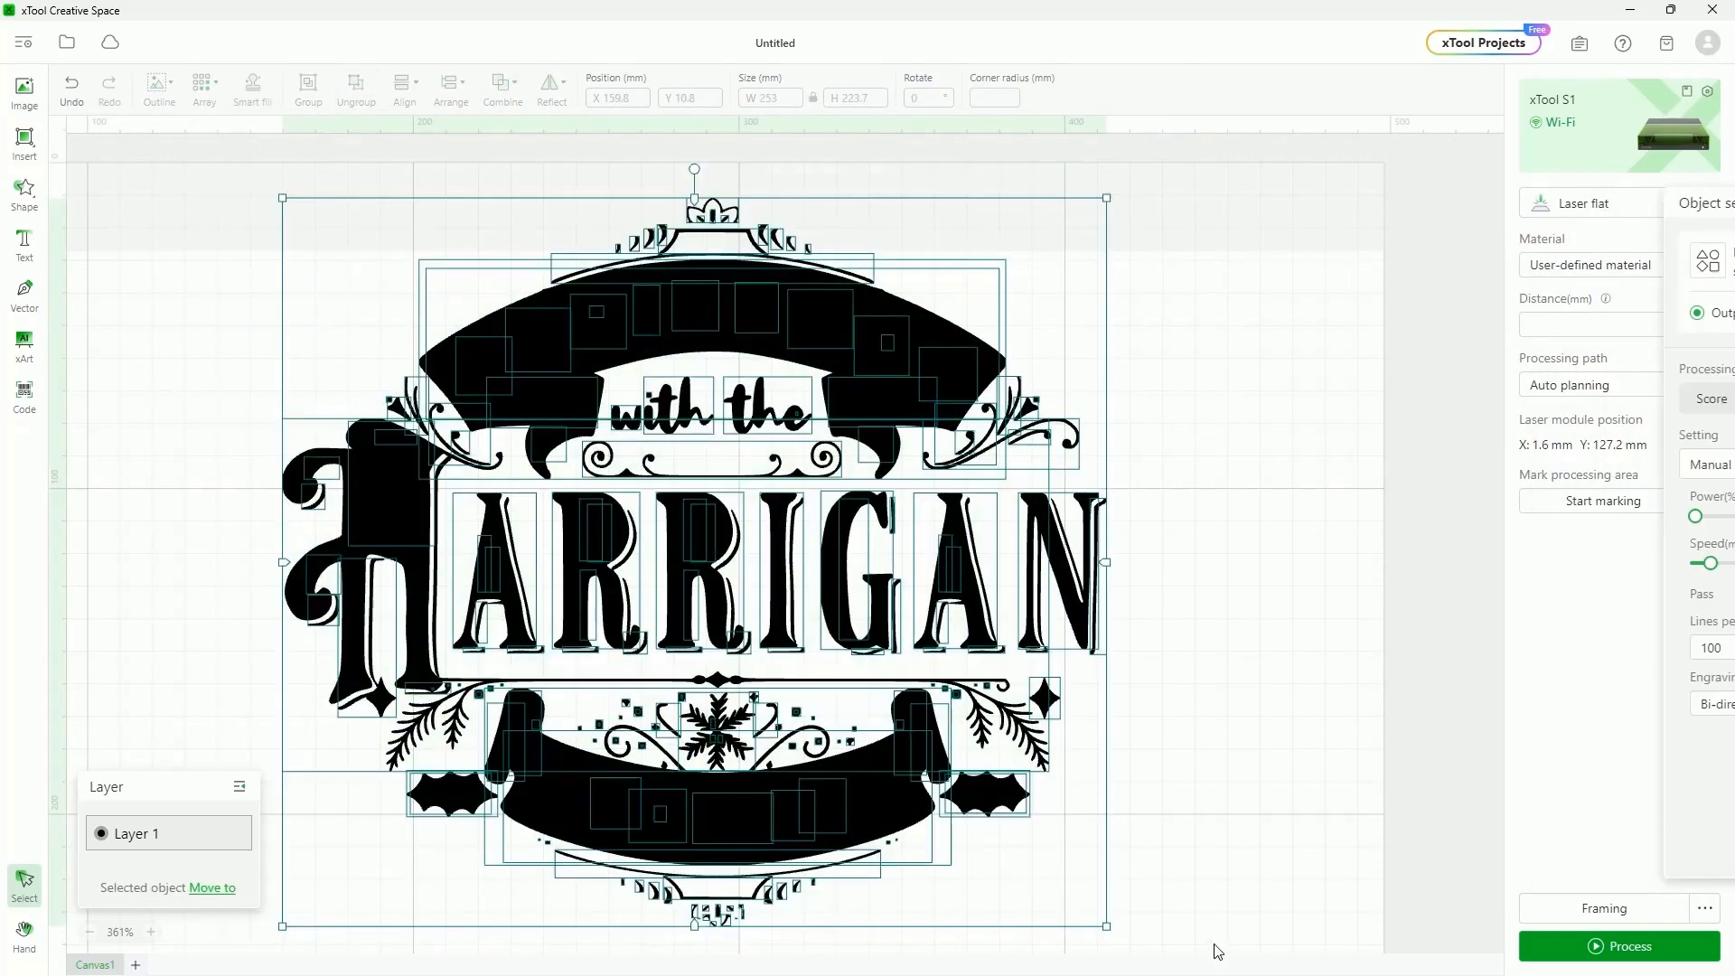
left_click(504, 90)
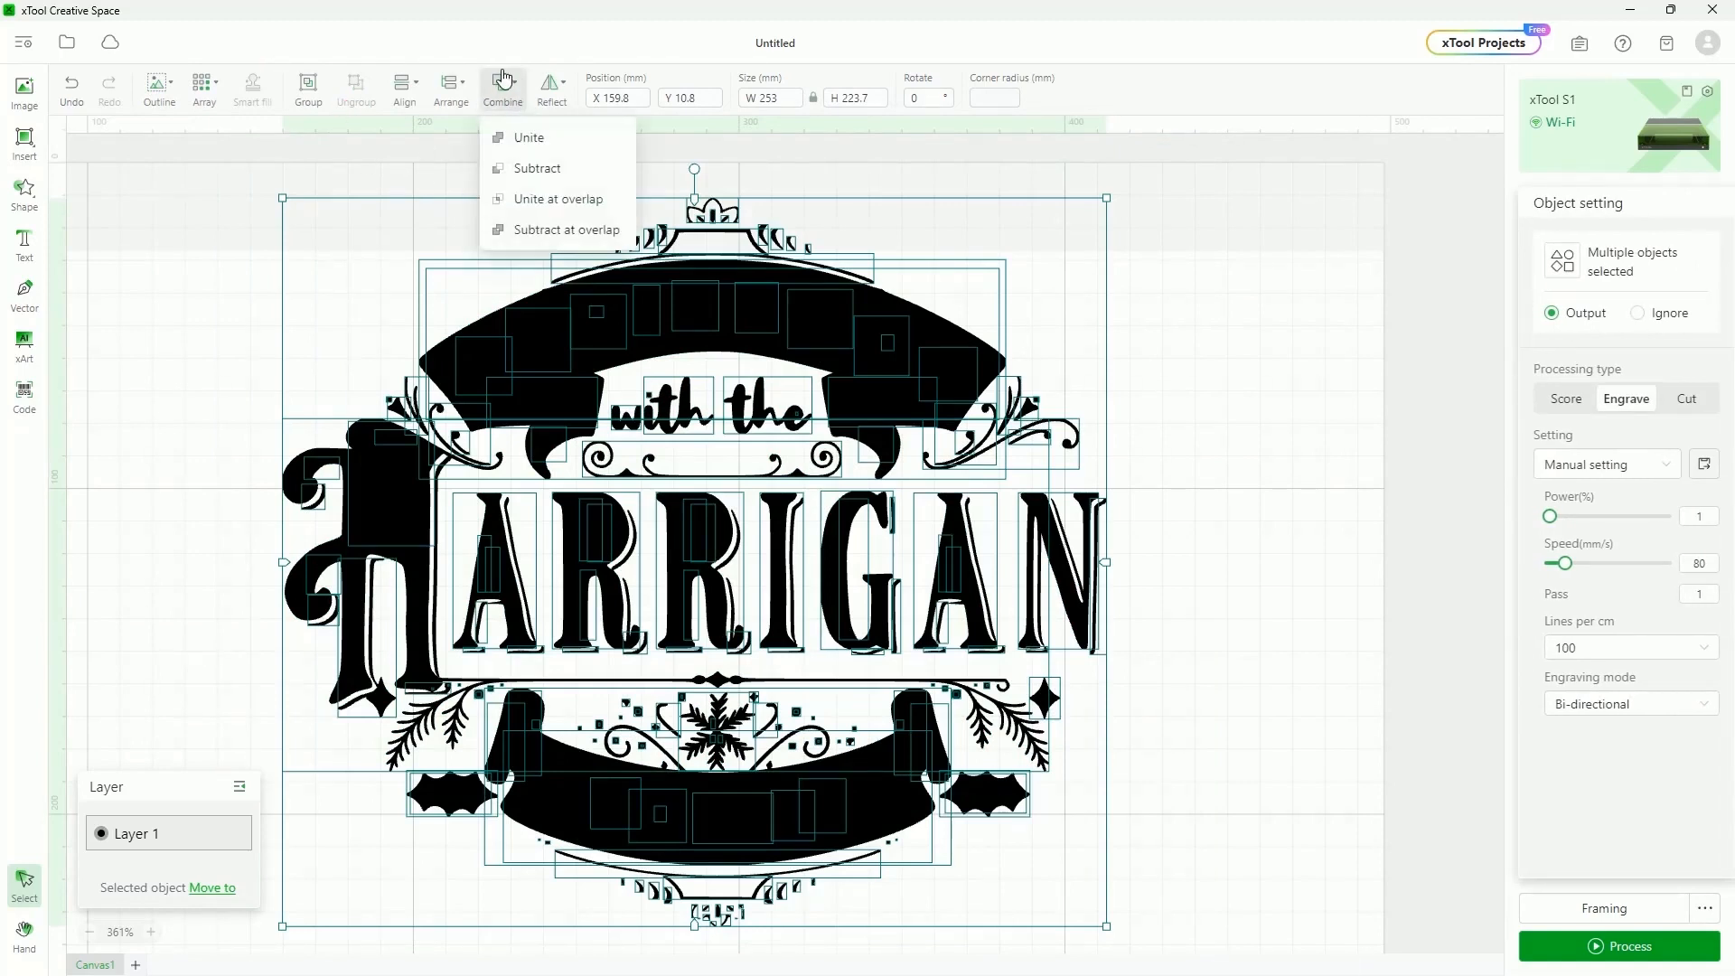
left_click(600, 232)
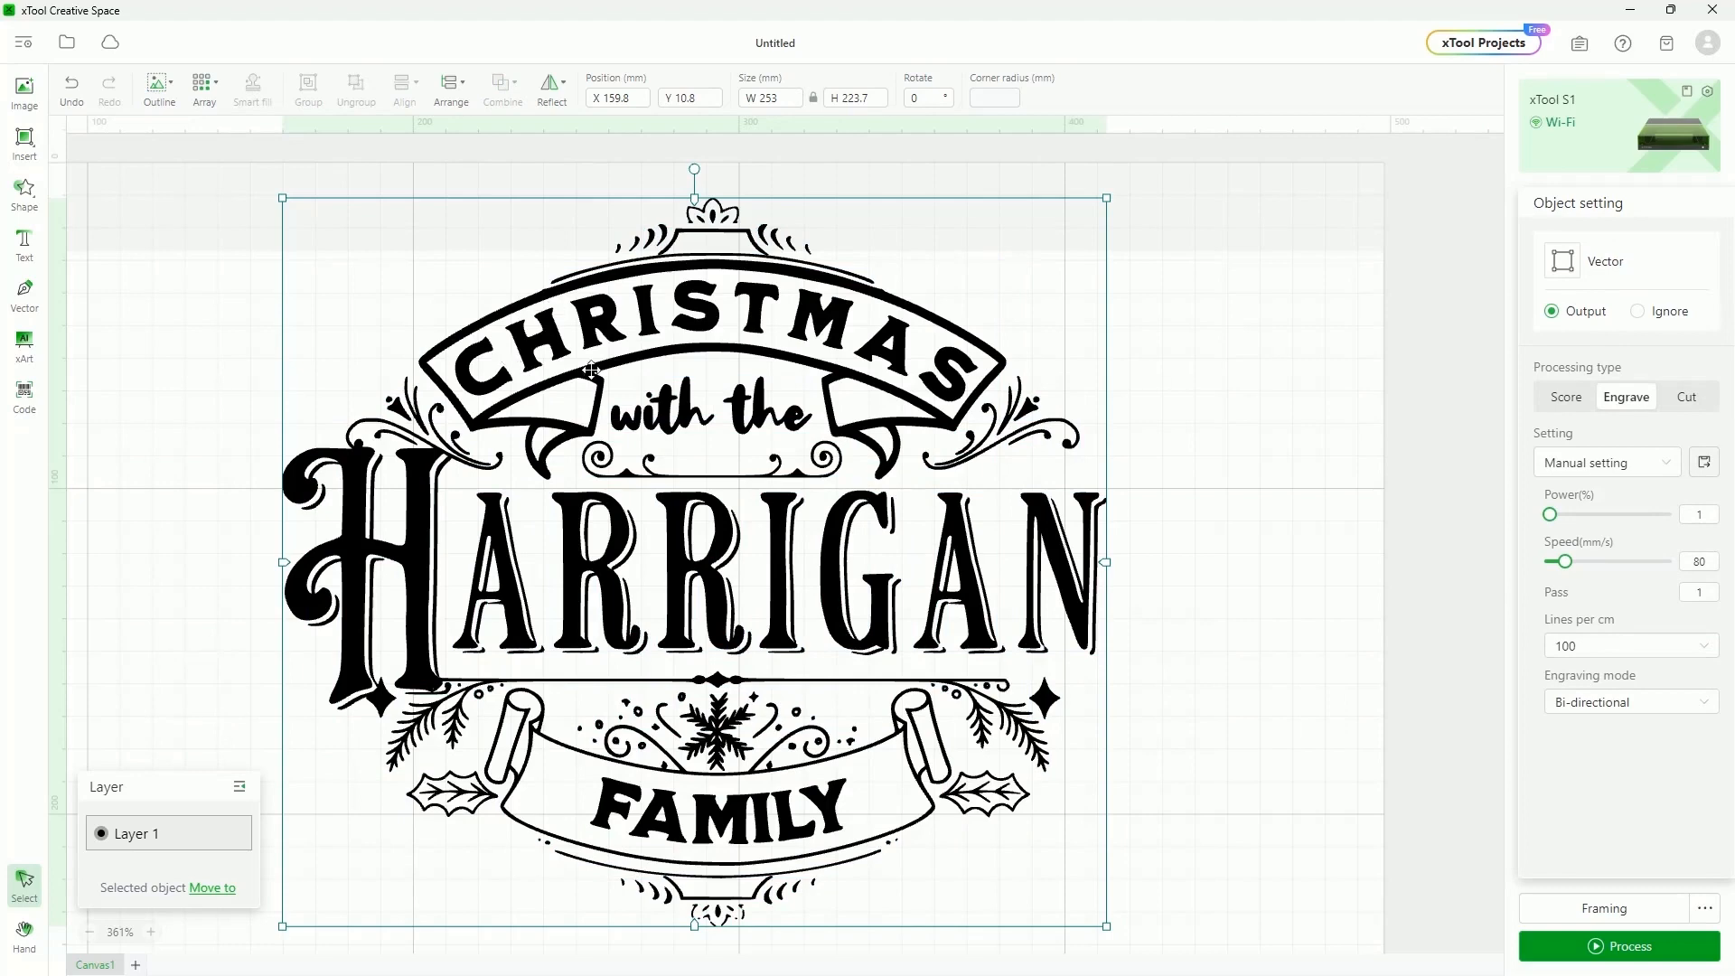
left_click(1244, 459)
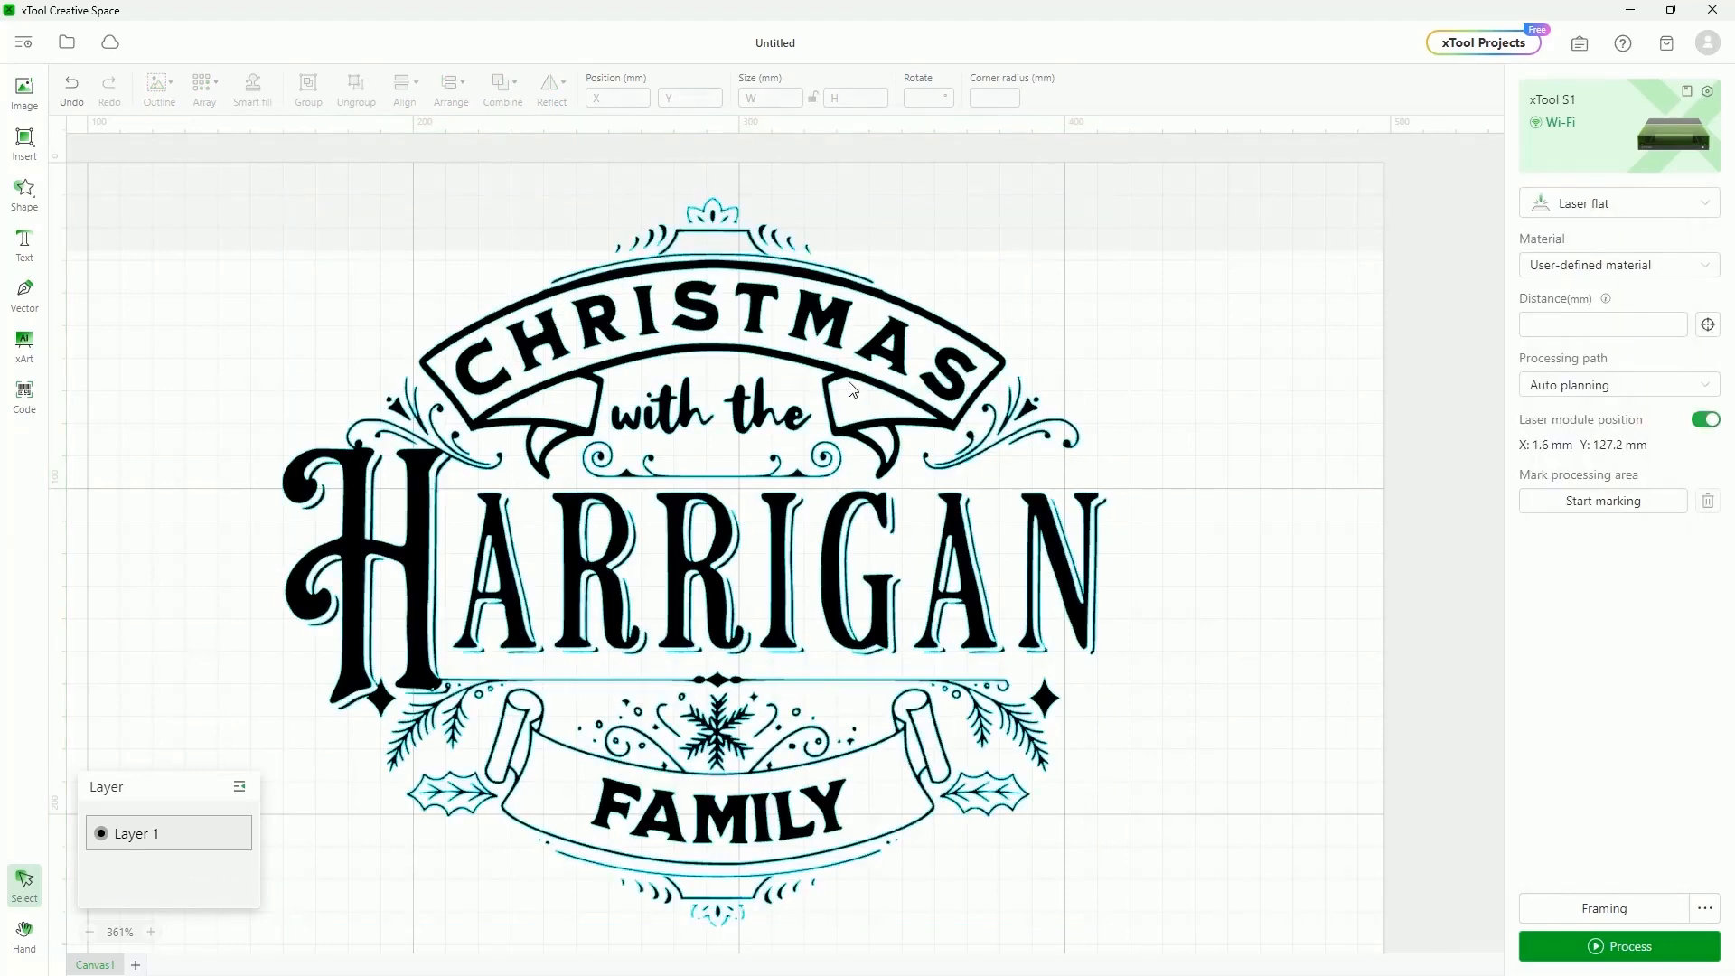
left_click(851, 388)
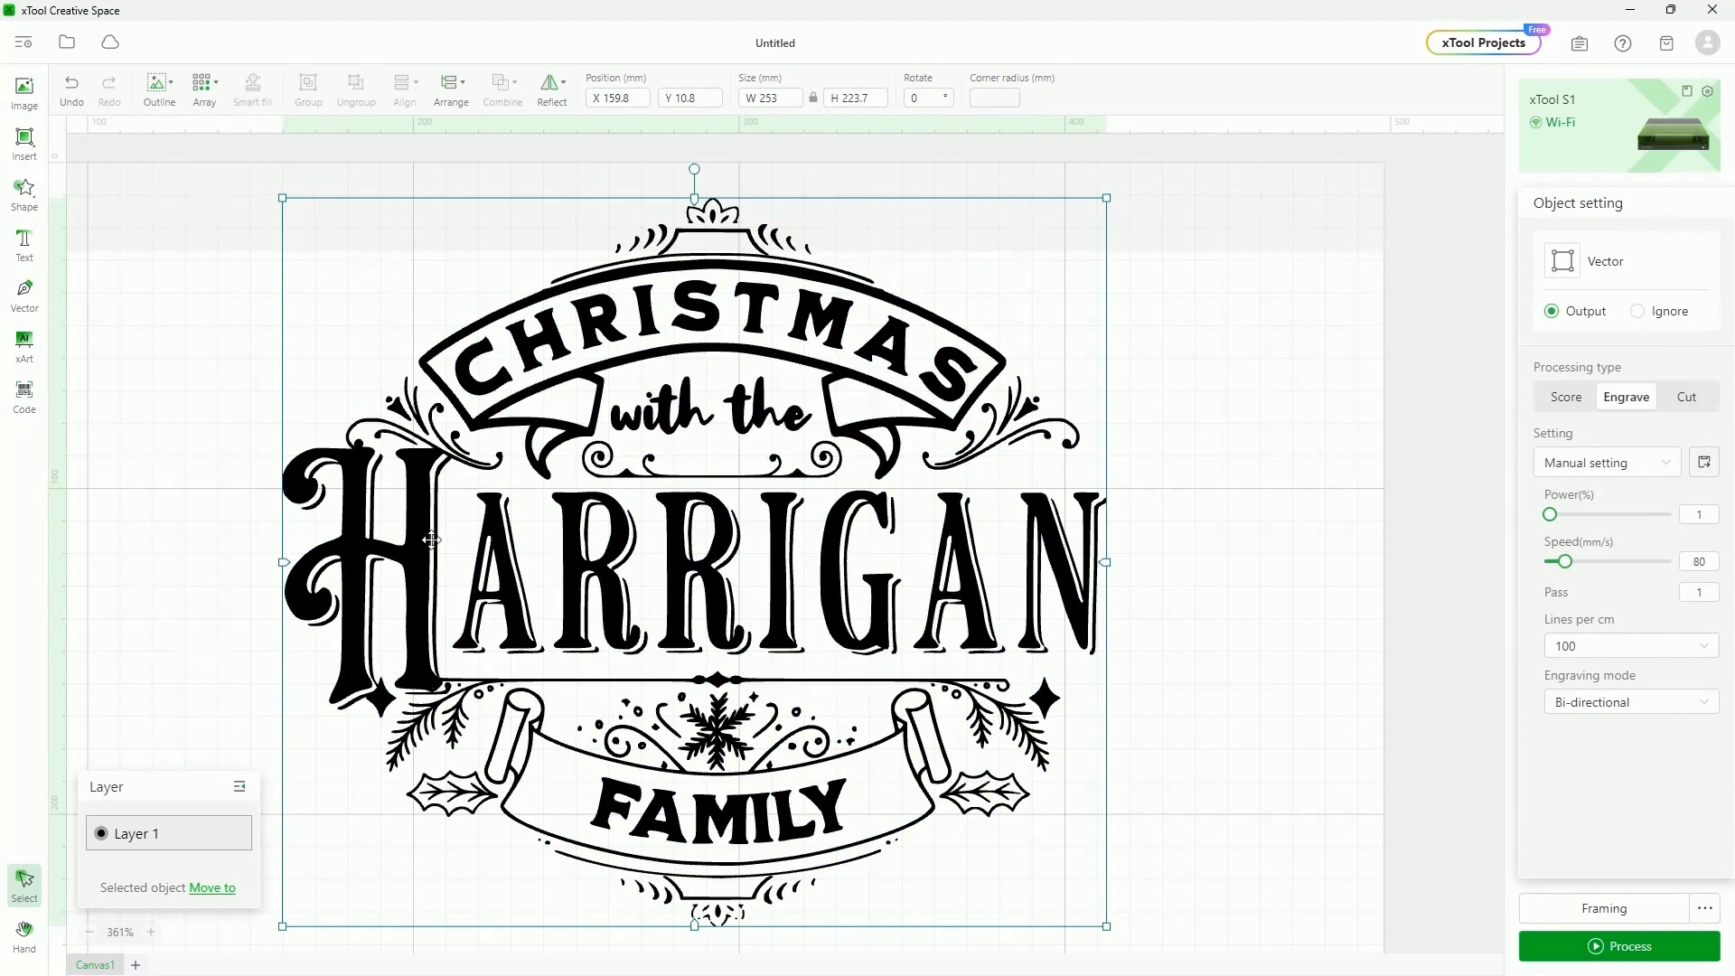
left_click(1549, 395)
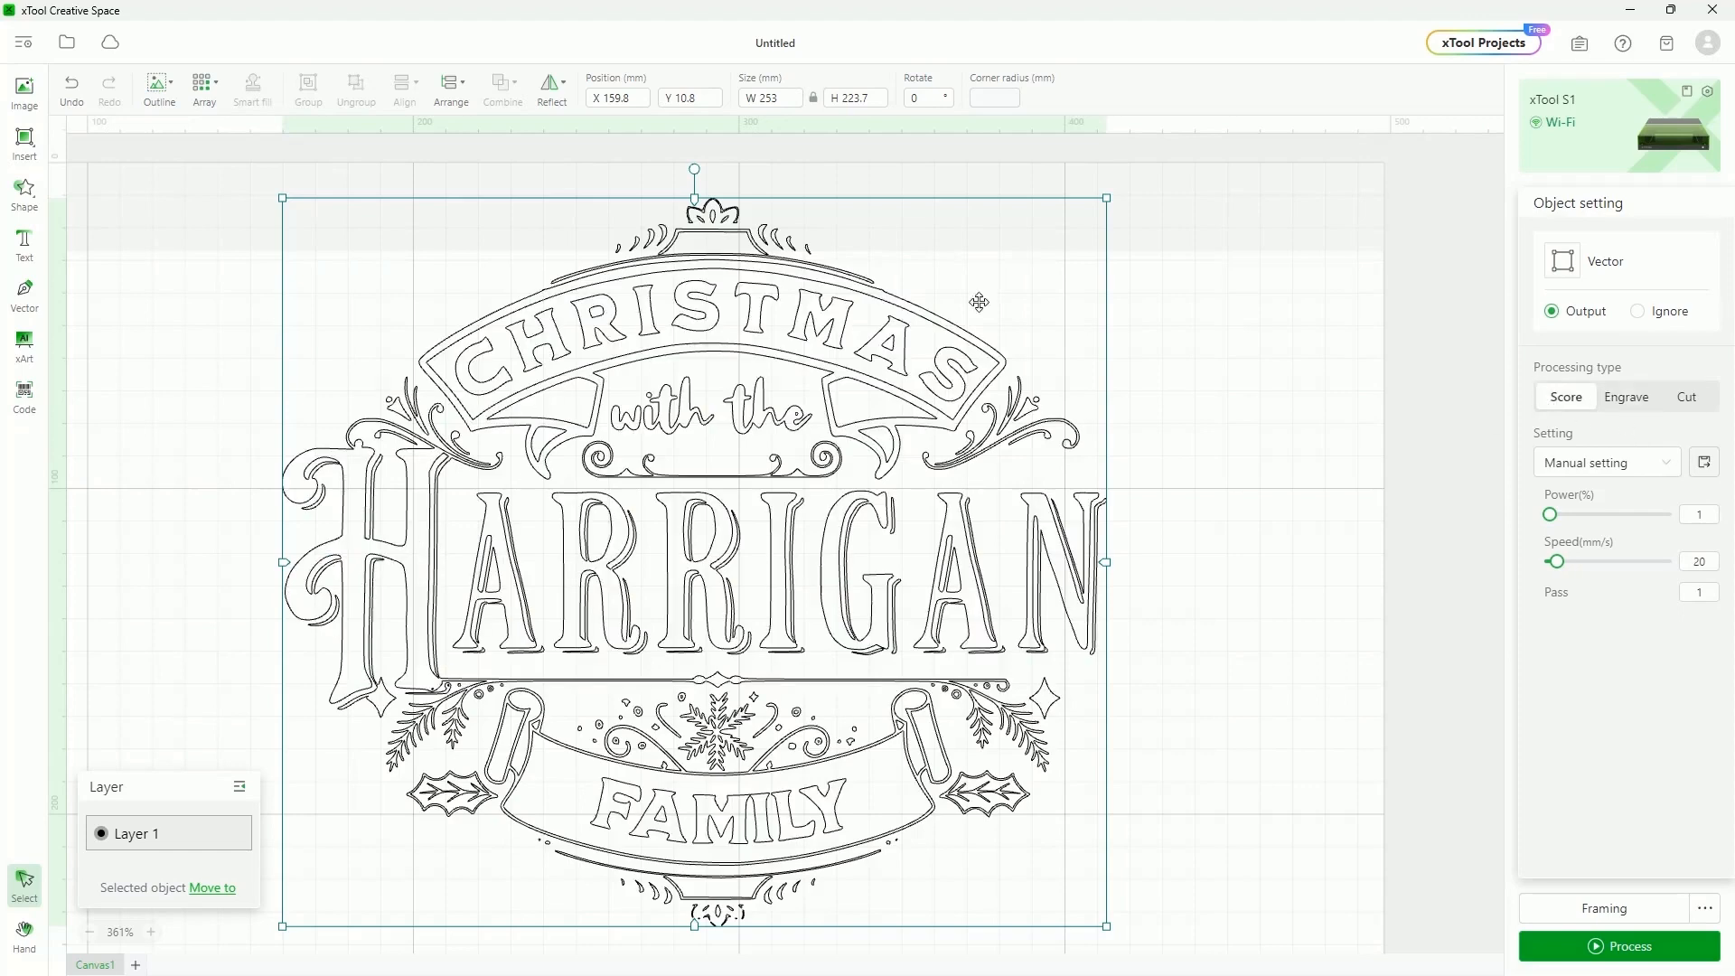
left_click(1632, 397)
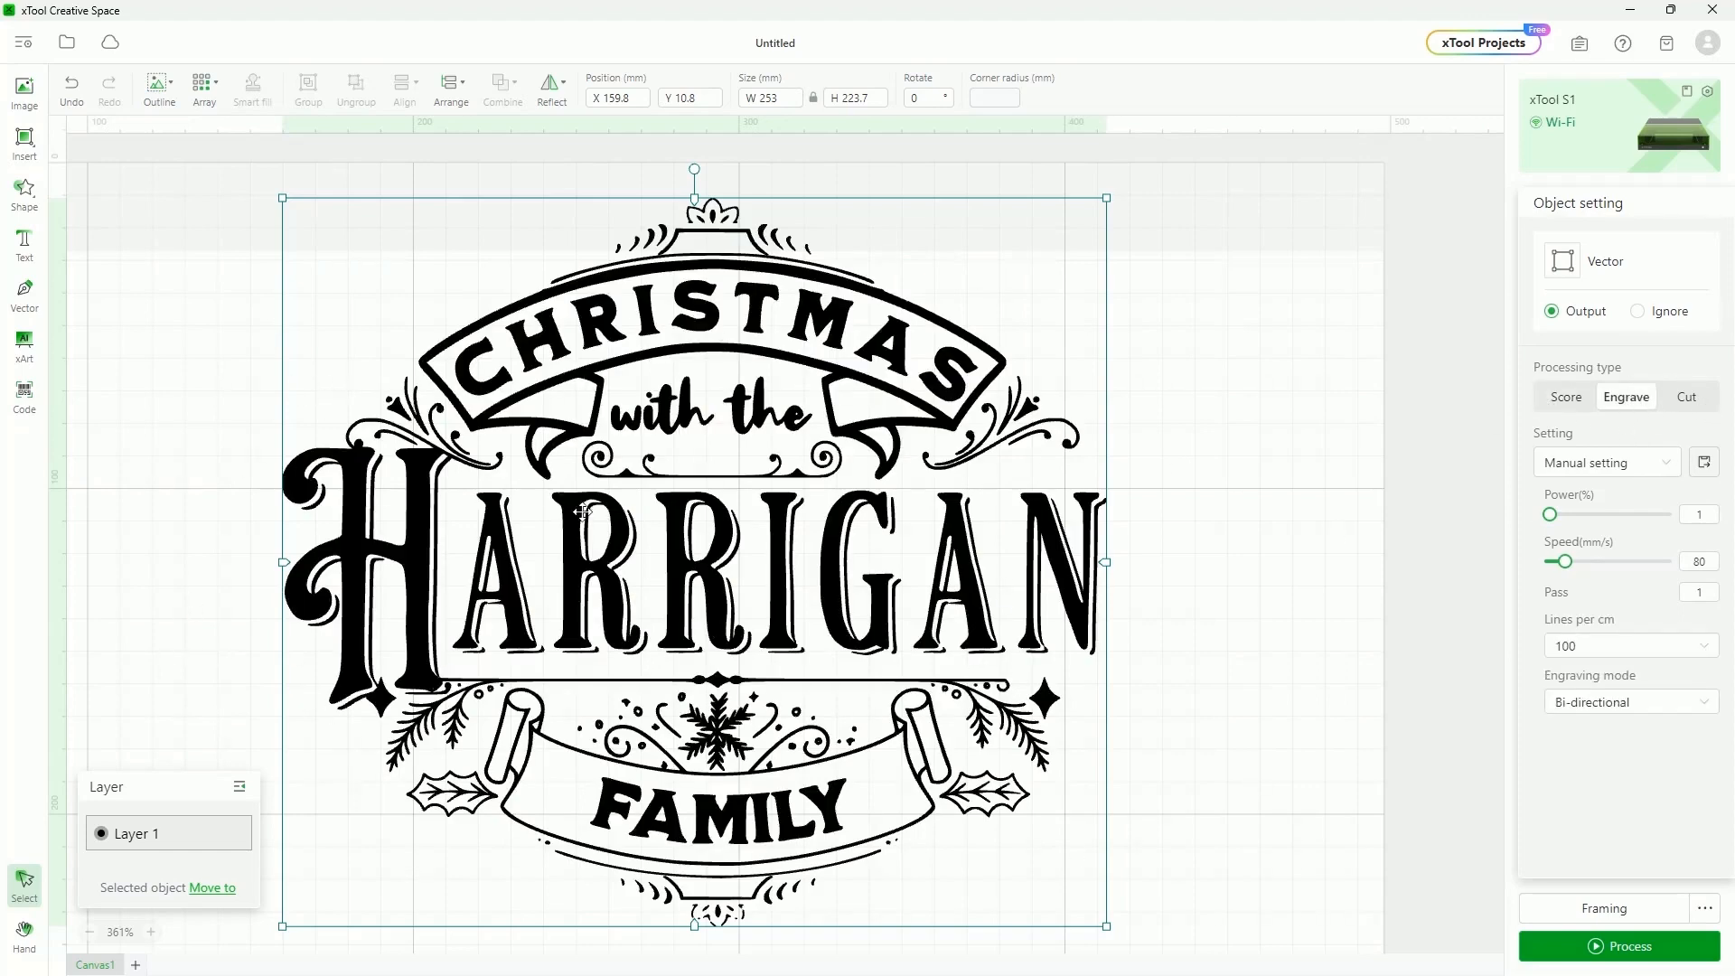
left_click(1682, 396)
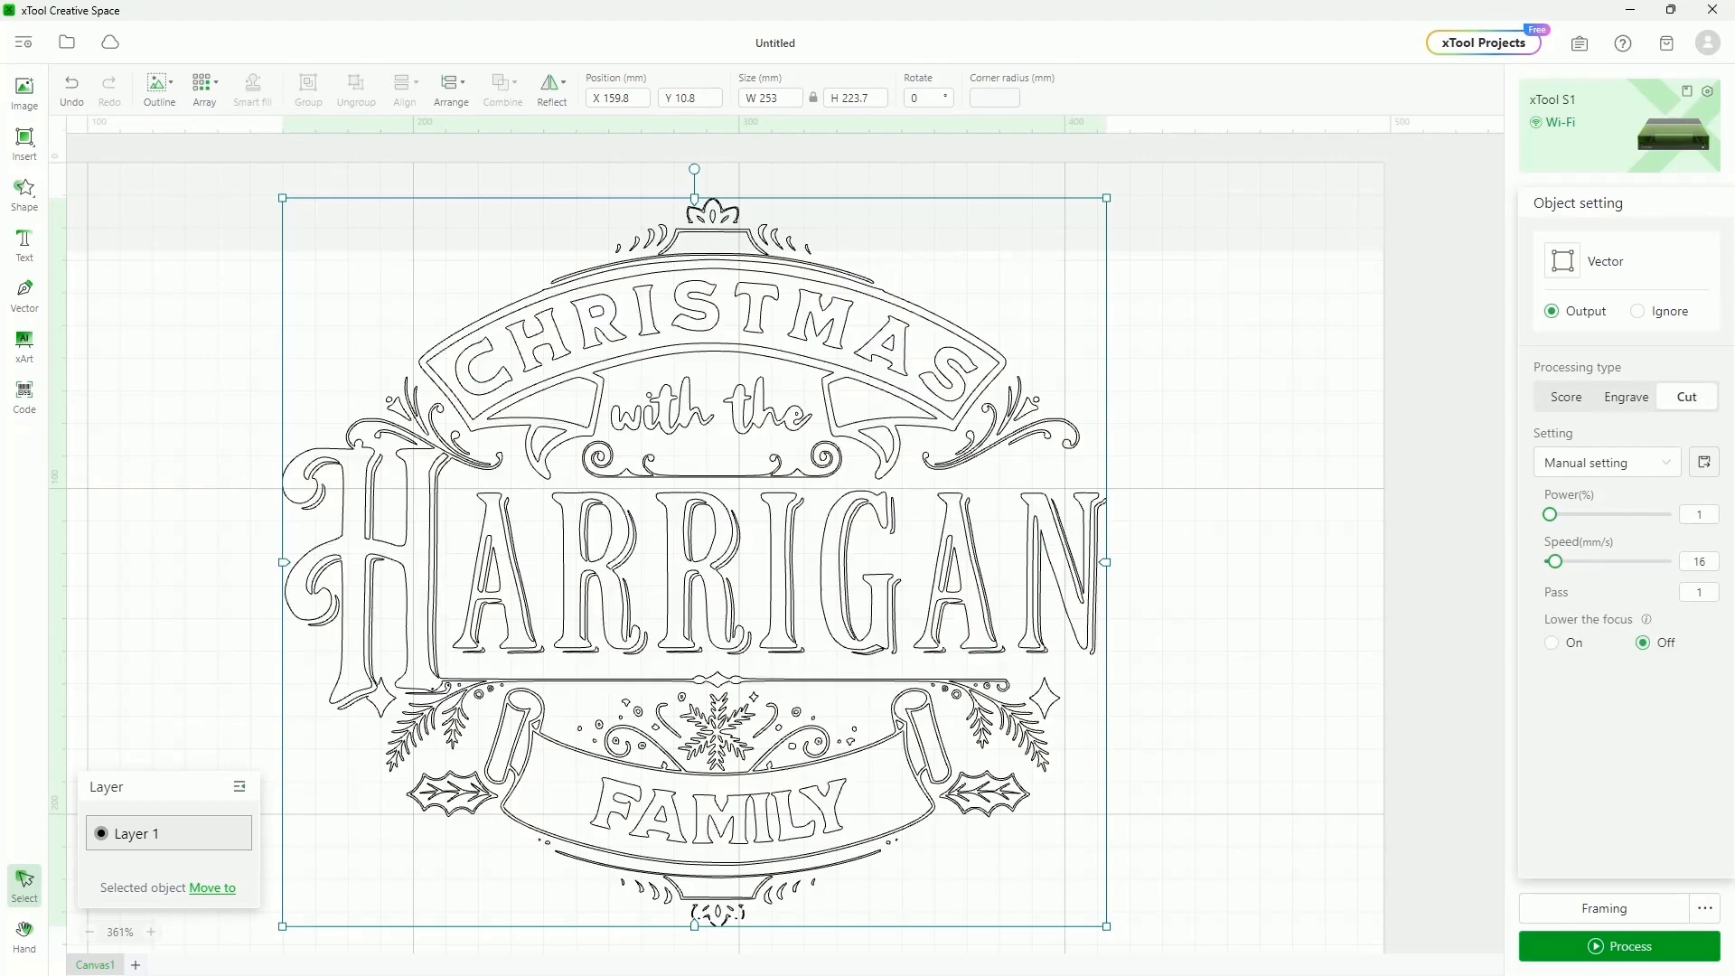
left_click(1640, 398)
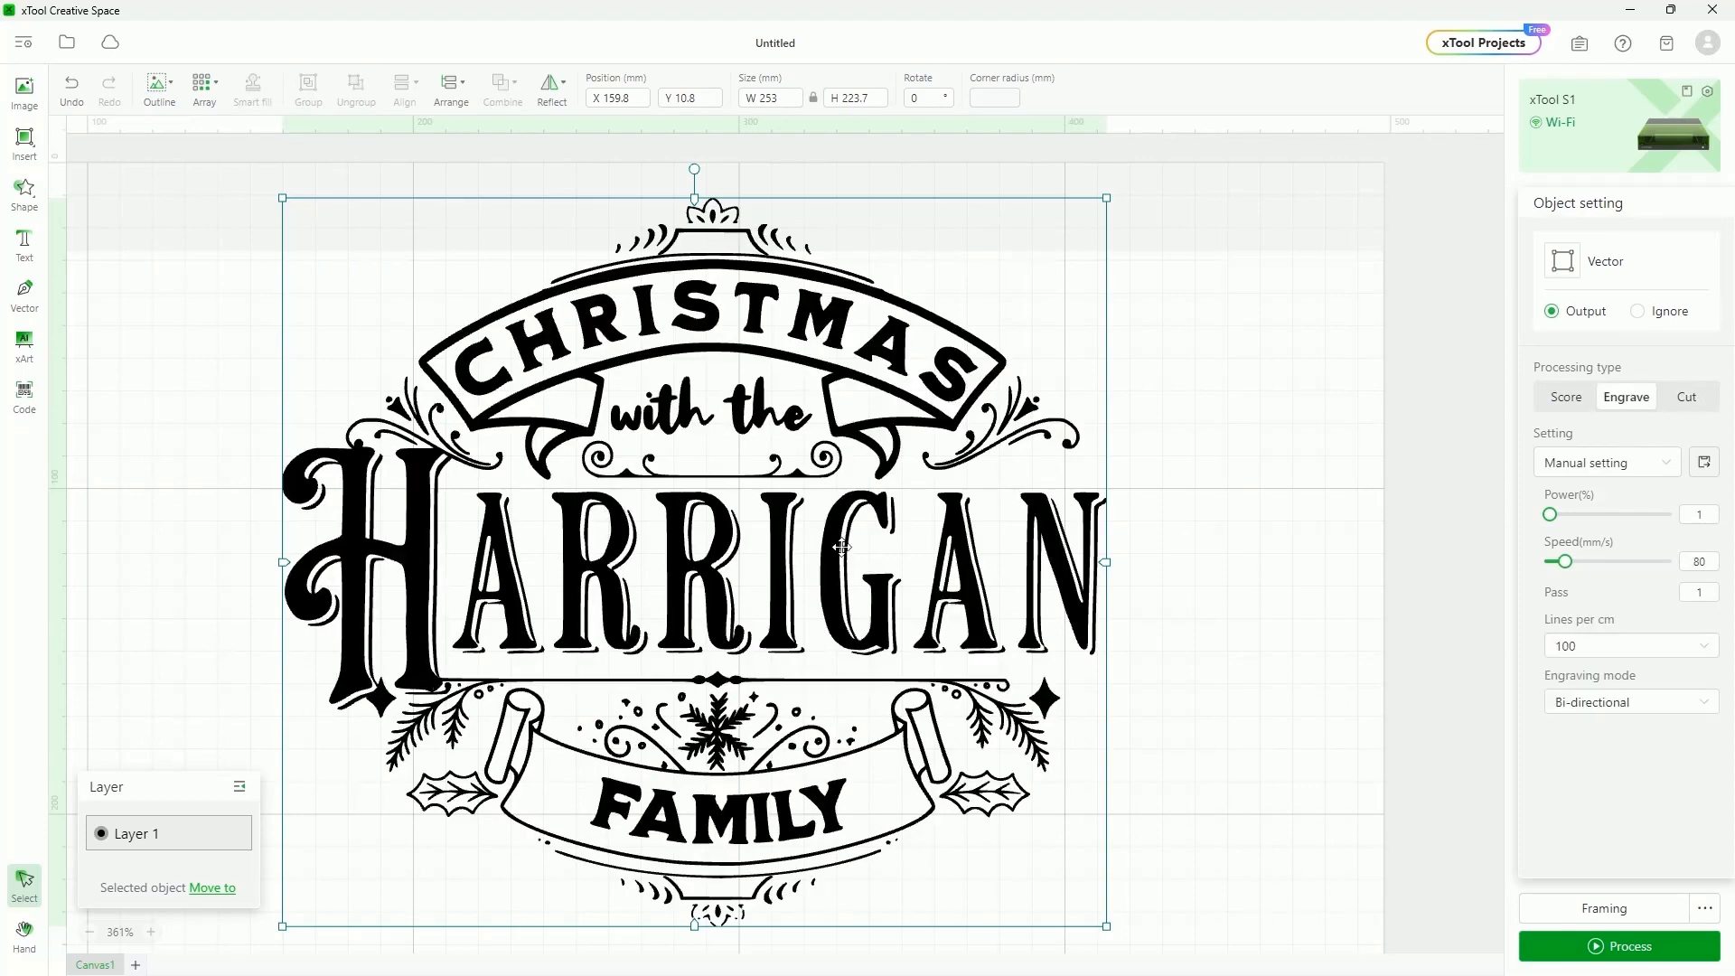
left_click(926, 568)
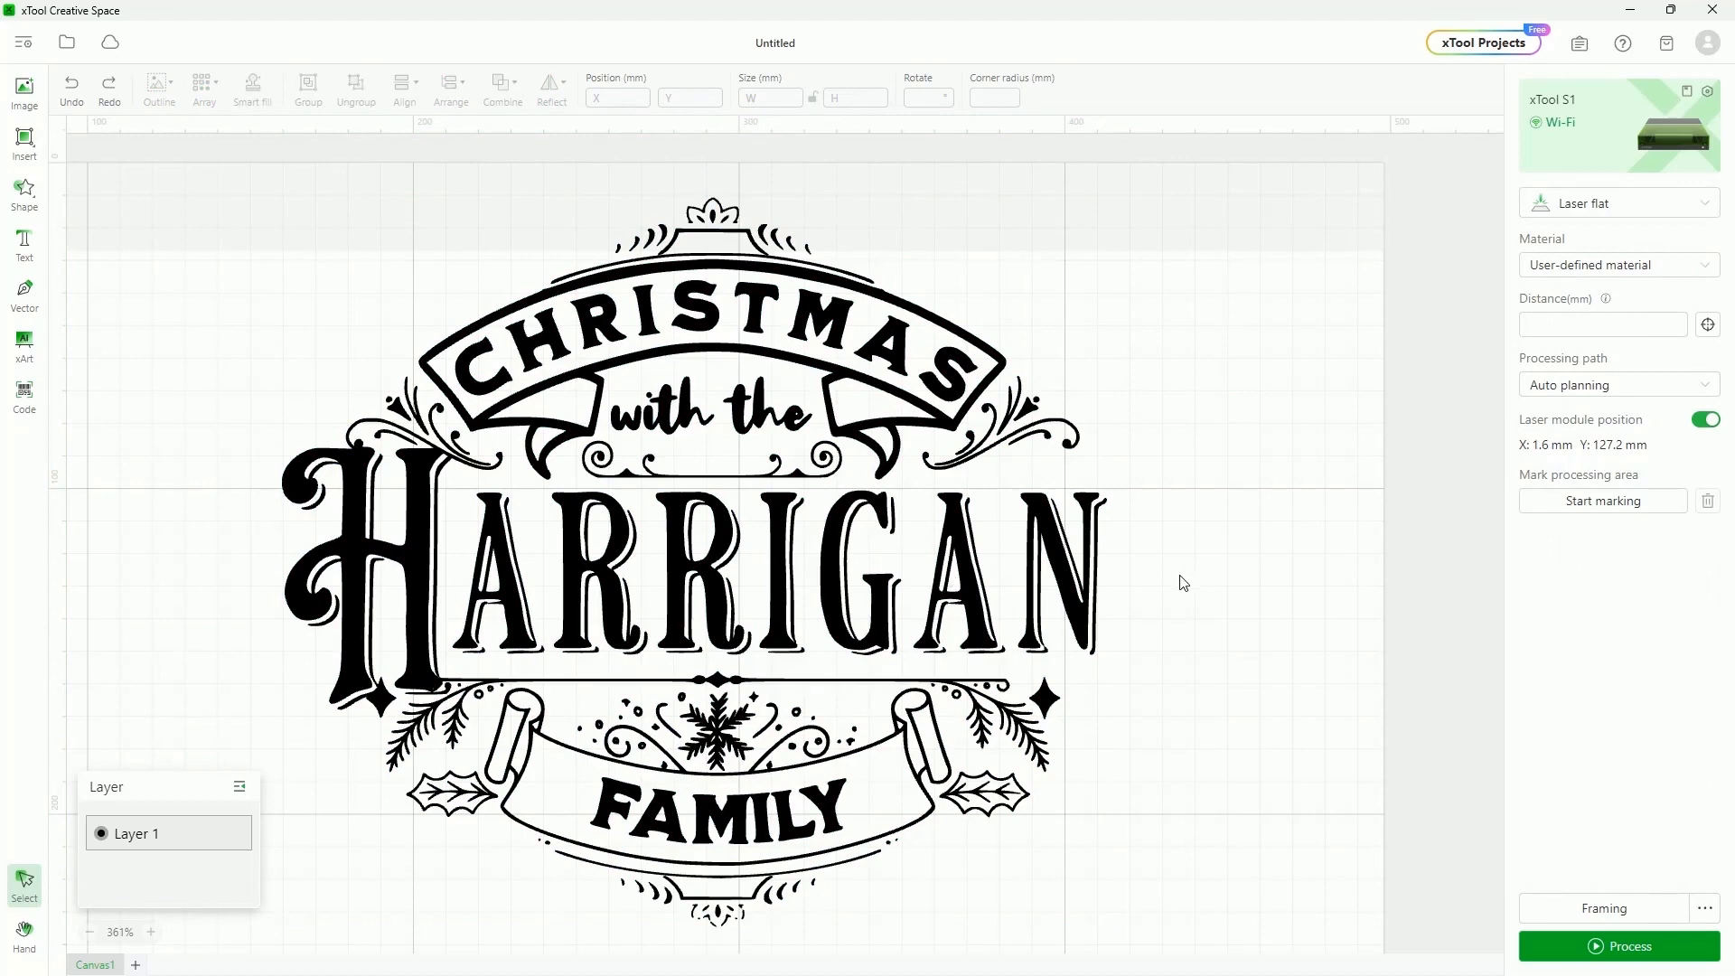
Select all the artwork and reflect it horizontally so the lettering reads backwards
scroll(1166, 545, "down", 2)
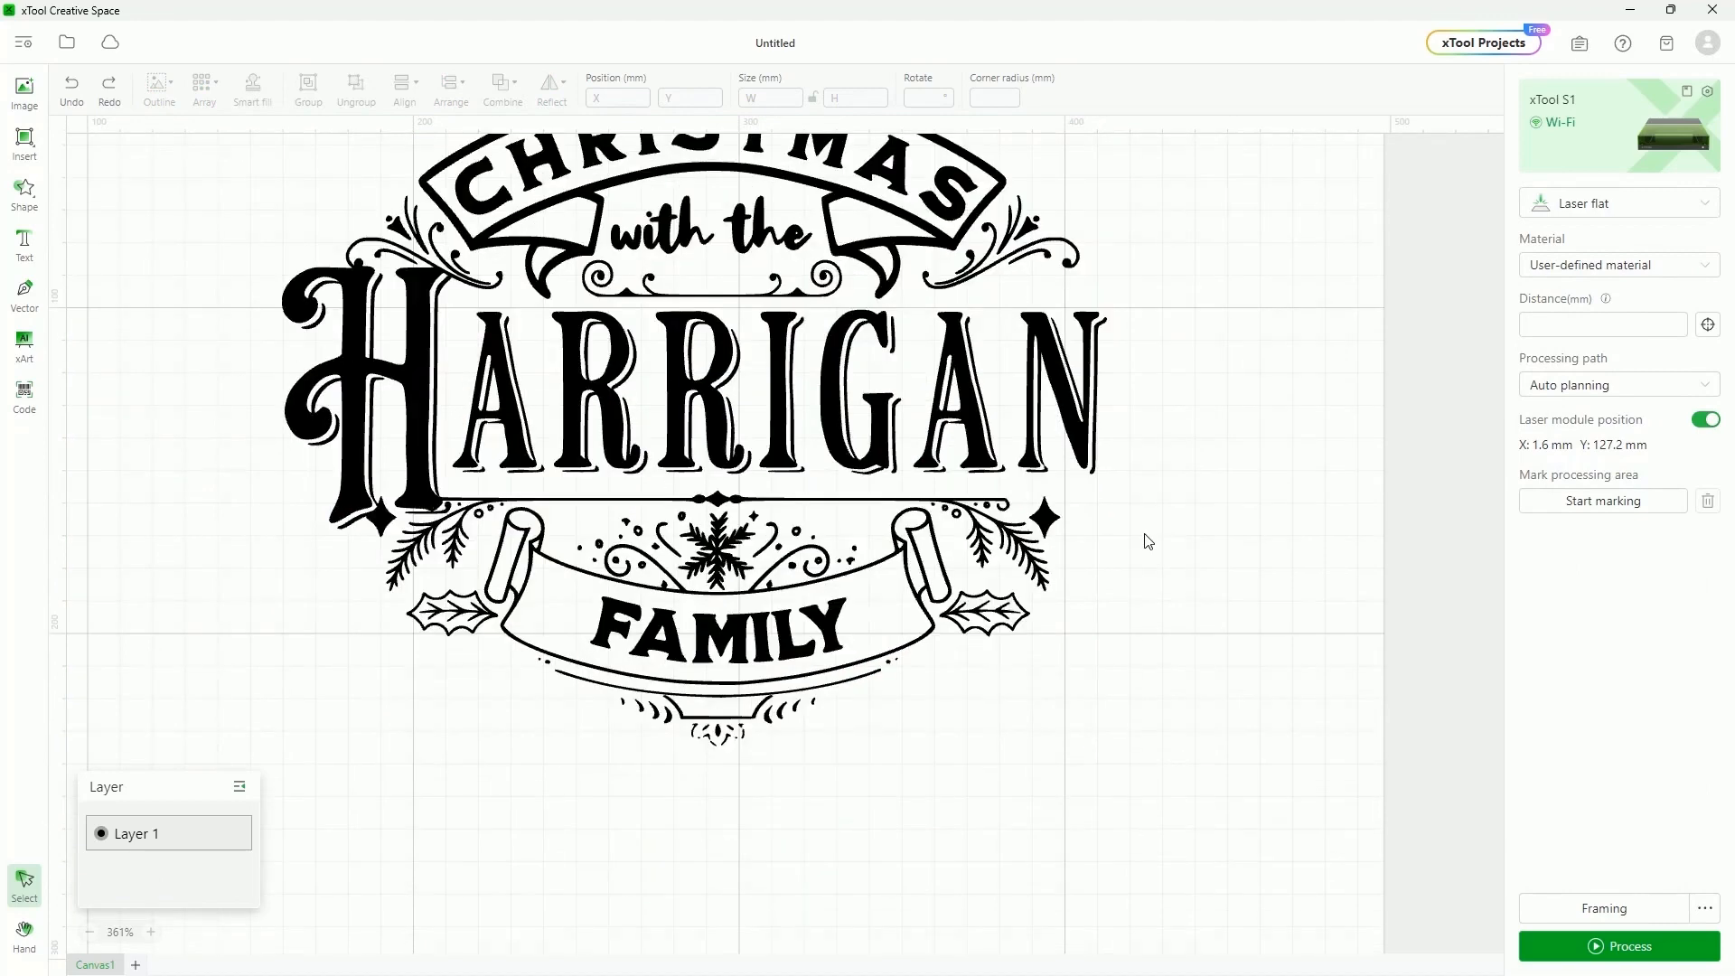
scroll(865, 483, "up", 1)
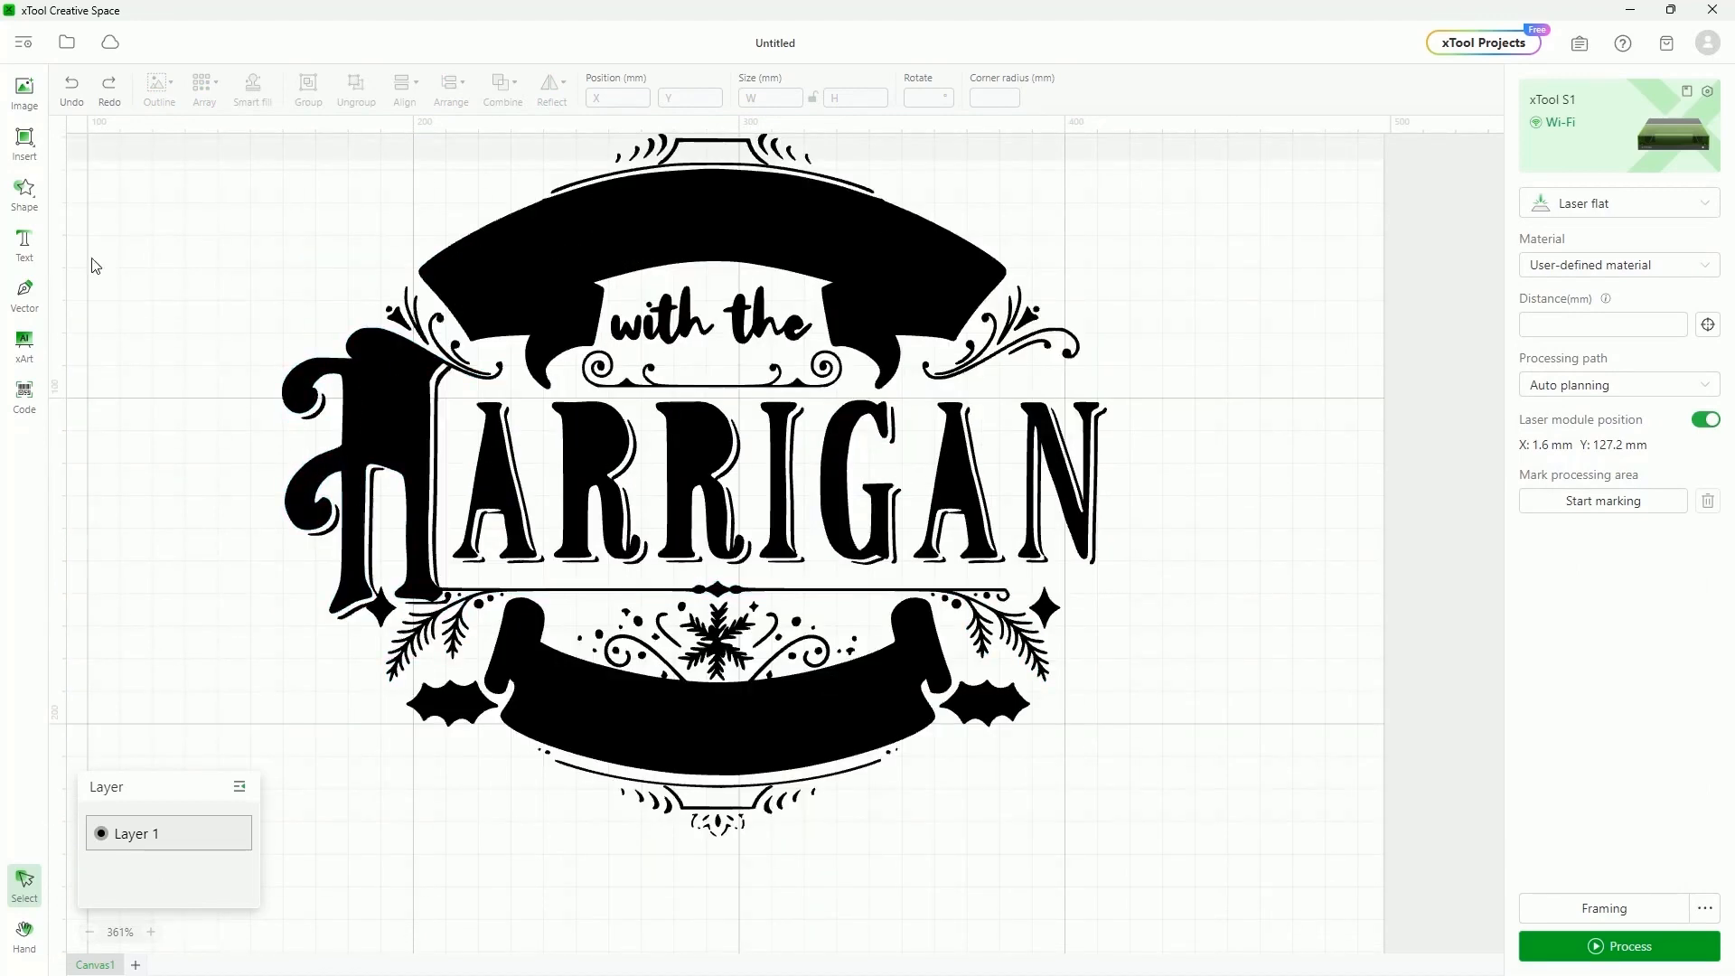
key("ctrl+z")
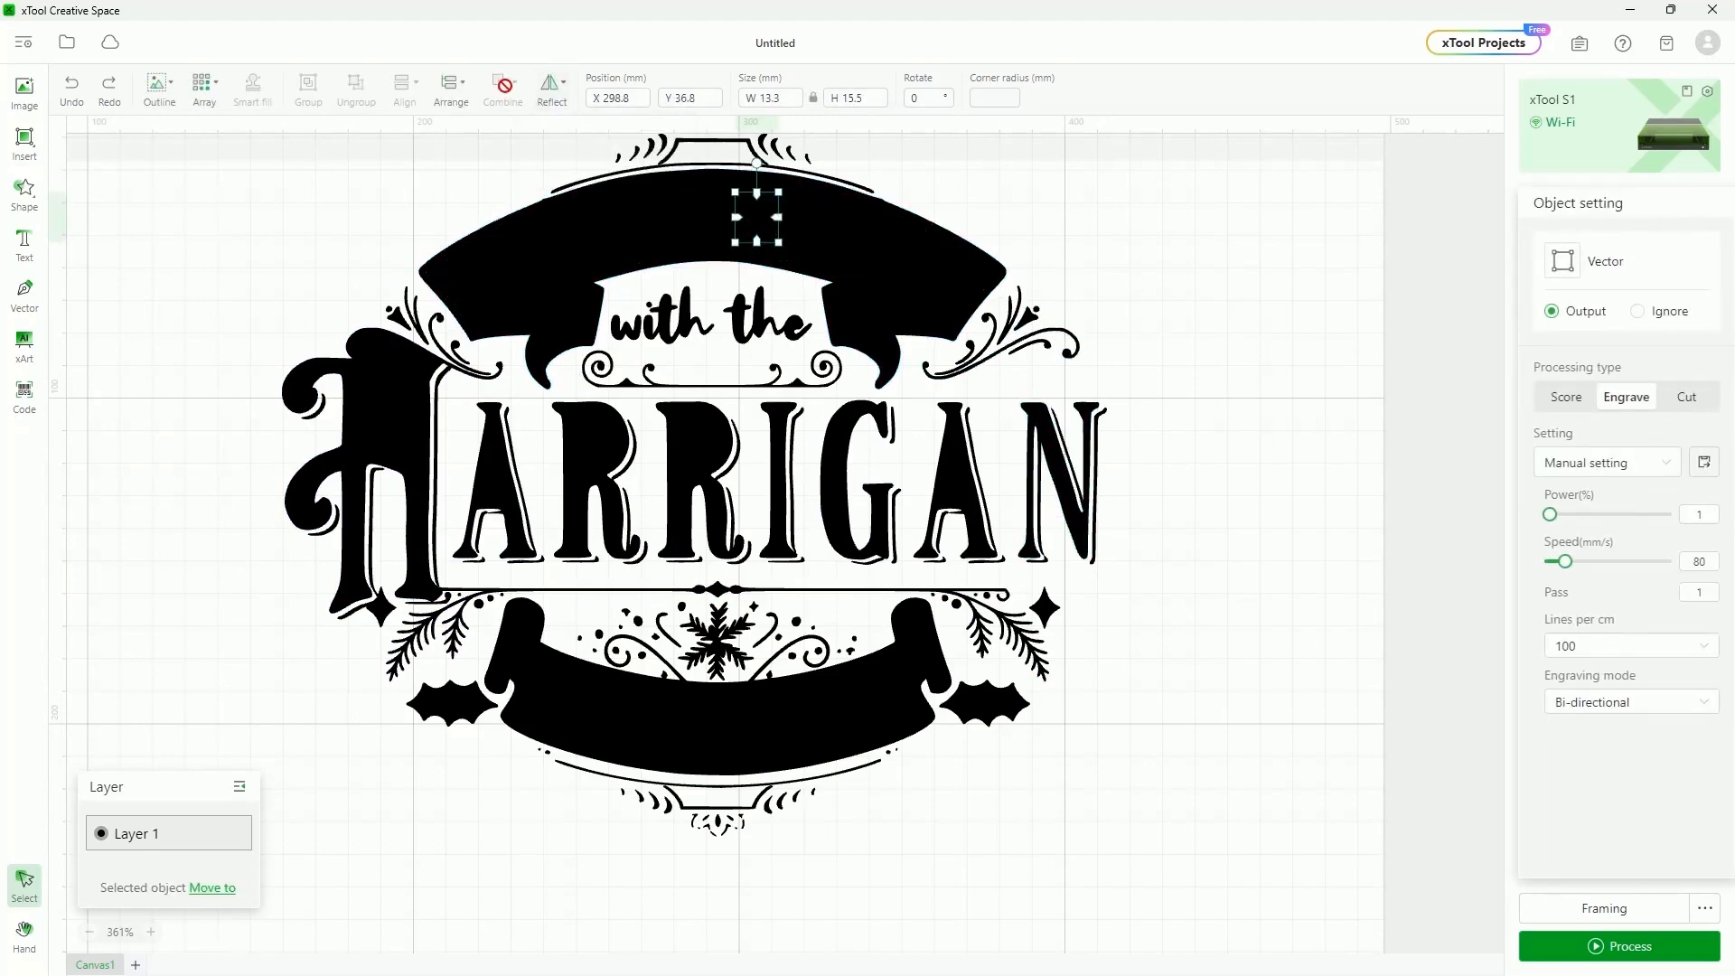
key("ctrl+a")
mouse_move(503, 86)
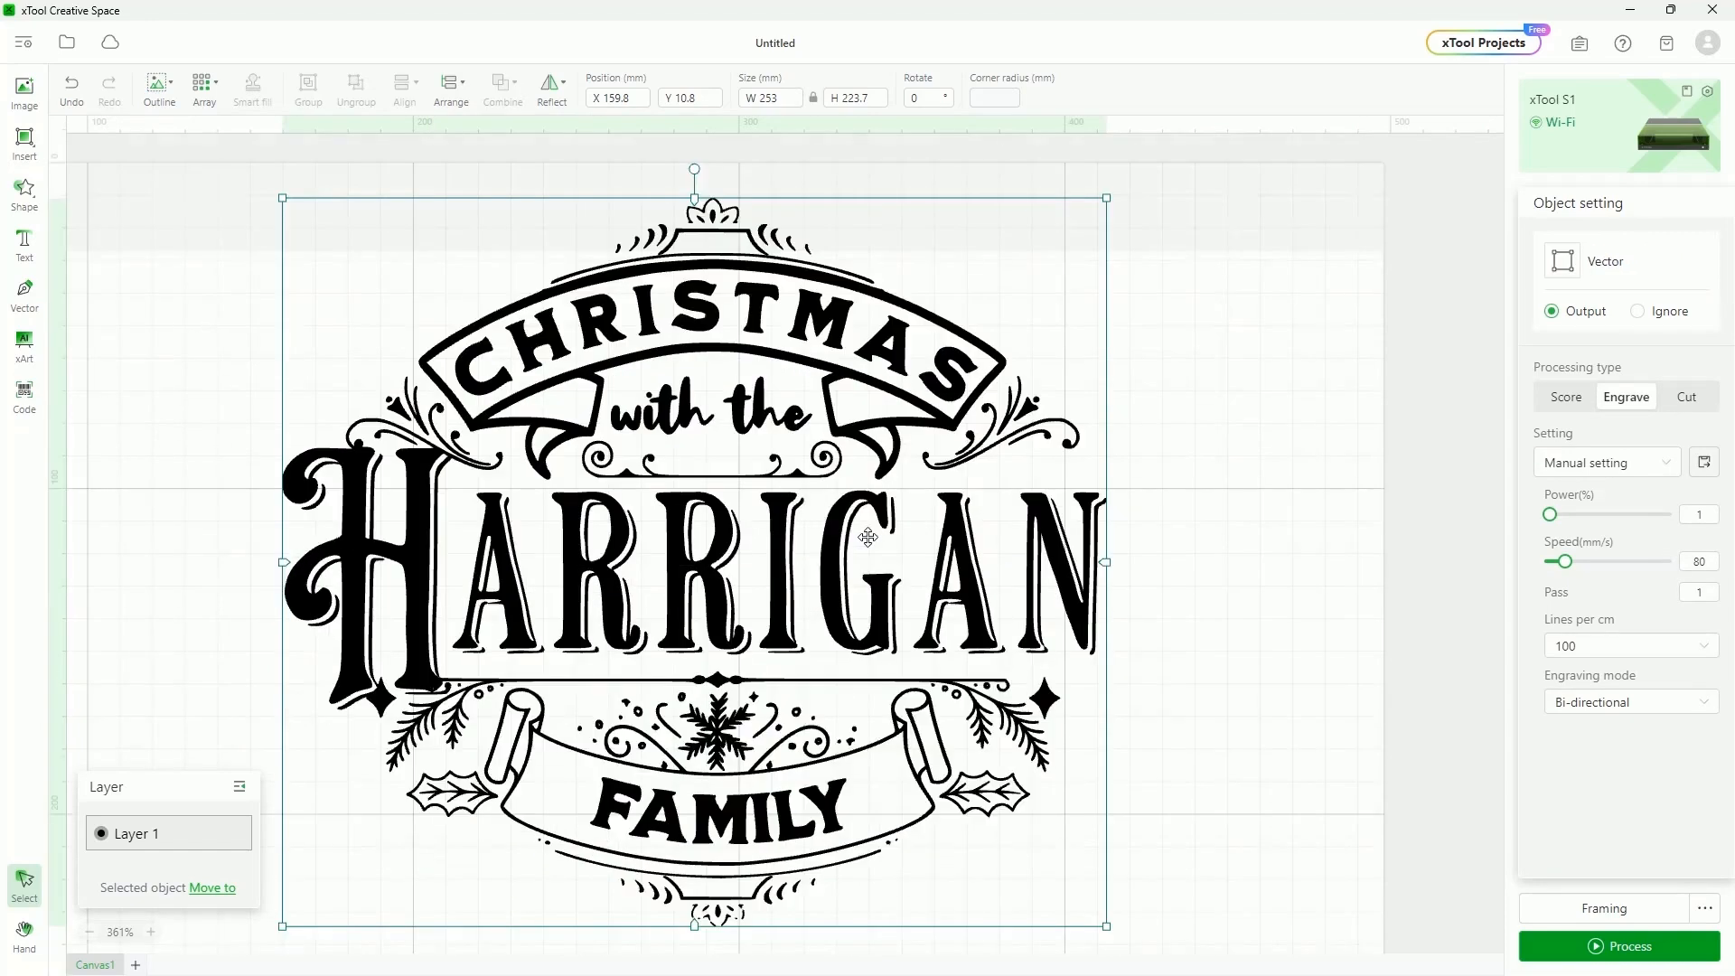
mouse_move(570, 103)
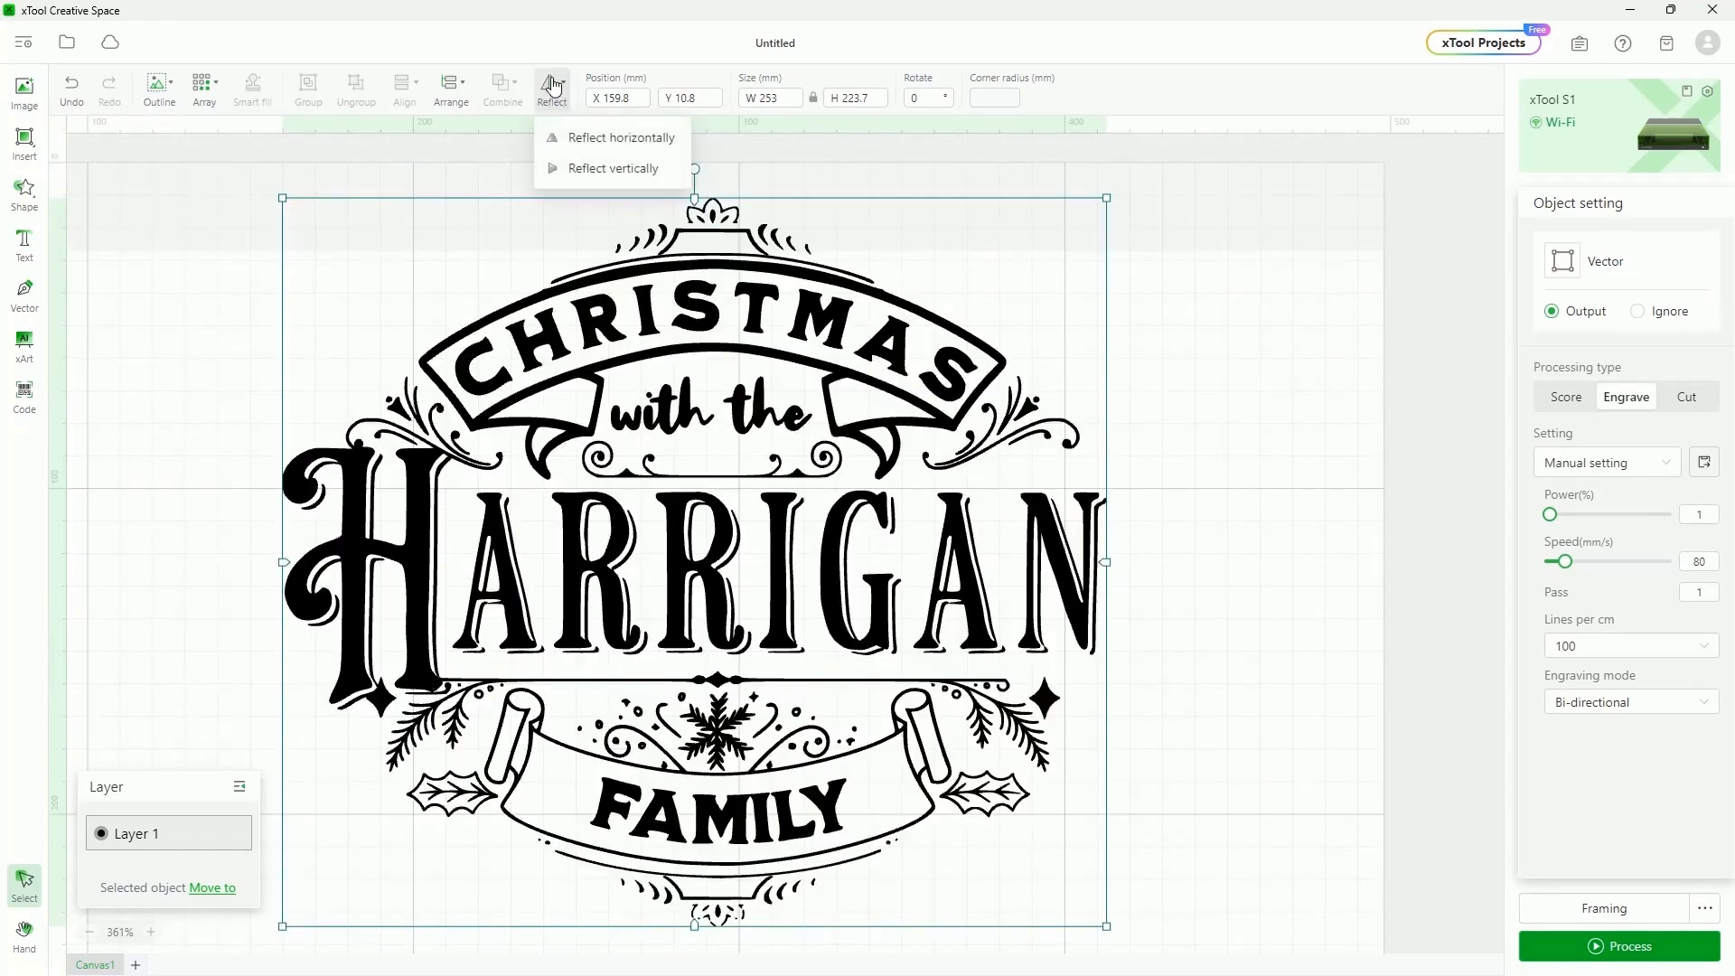
left_click(585, 144)
Reflect the design horizontally again to restore it, then move it left toward X 148.6, Y 68 mm
mouse_move(553, 92)
left_click(591, 169)
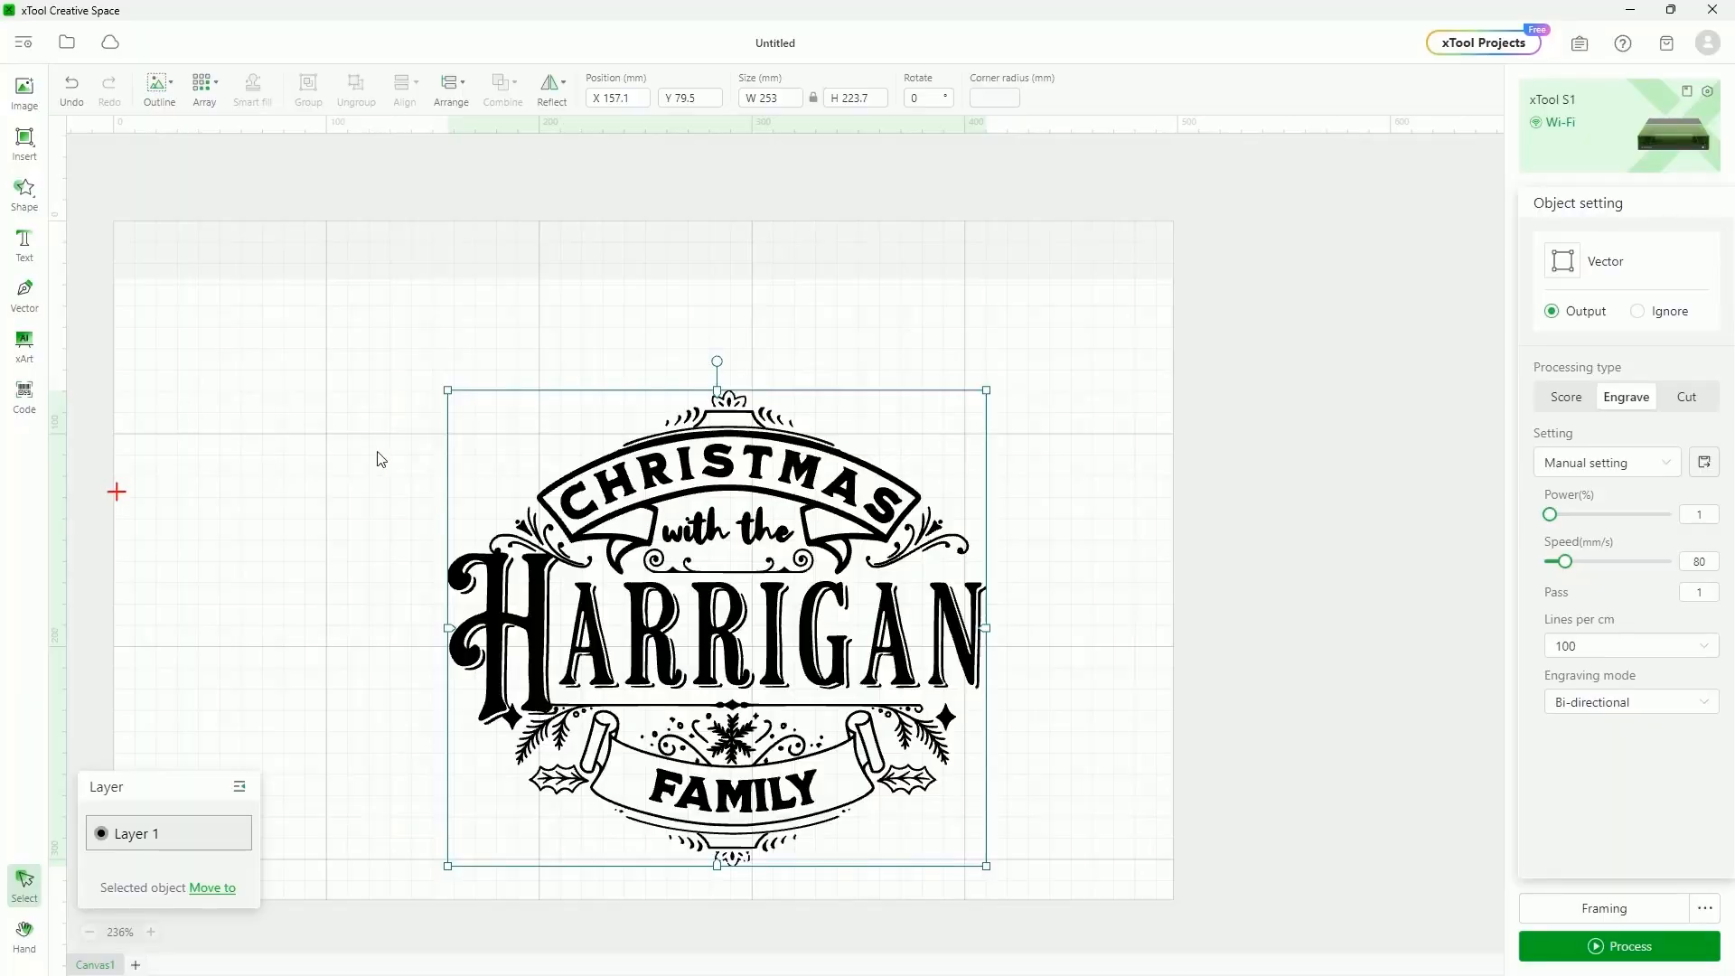
left_click_drag(748, 565, 705, 553)
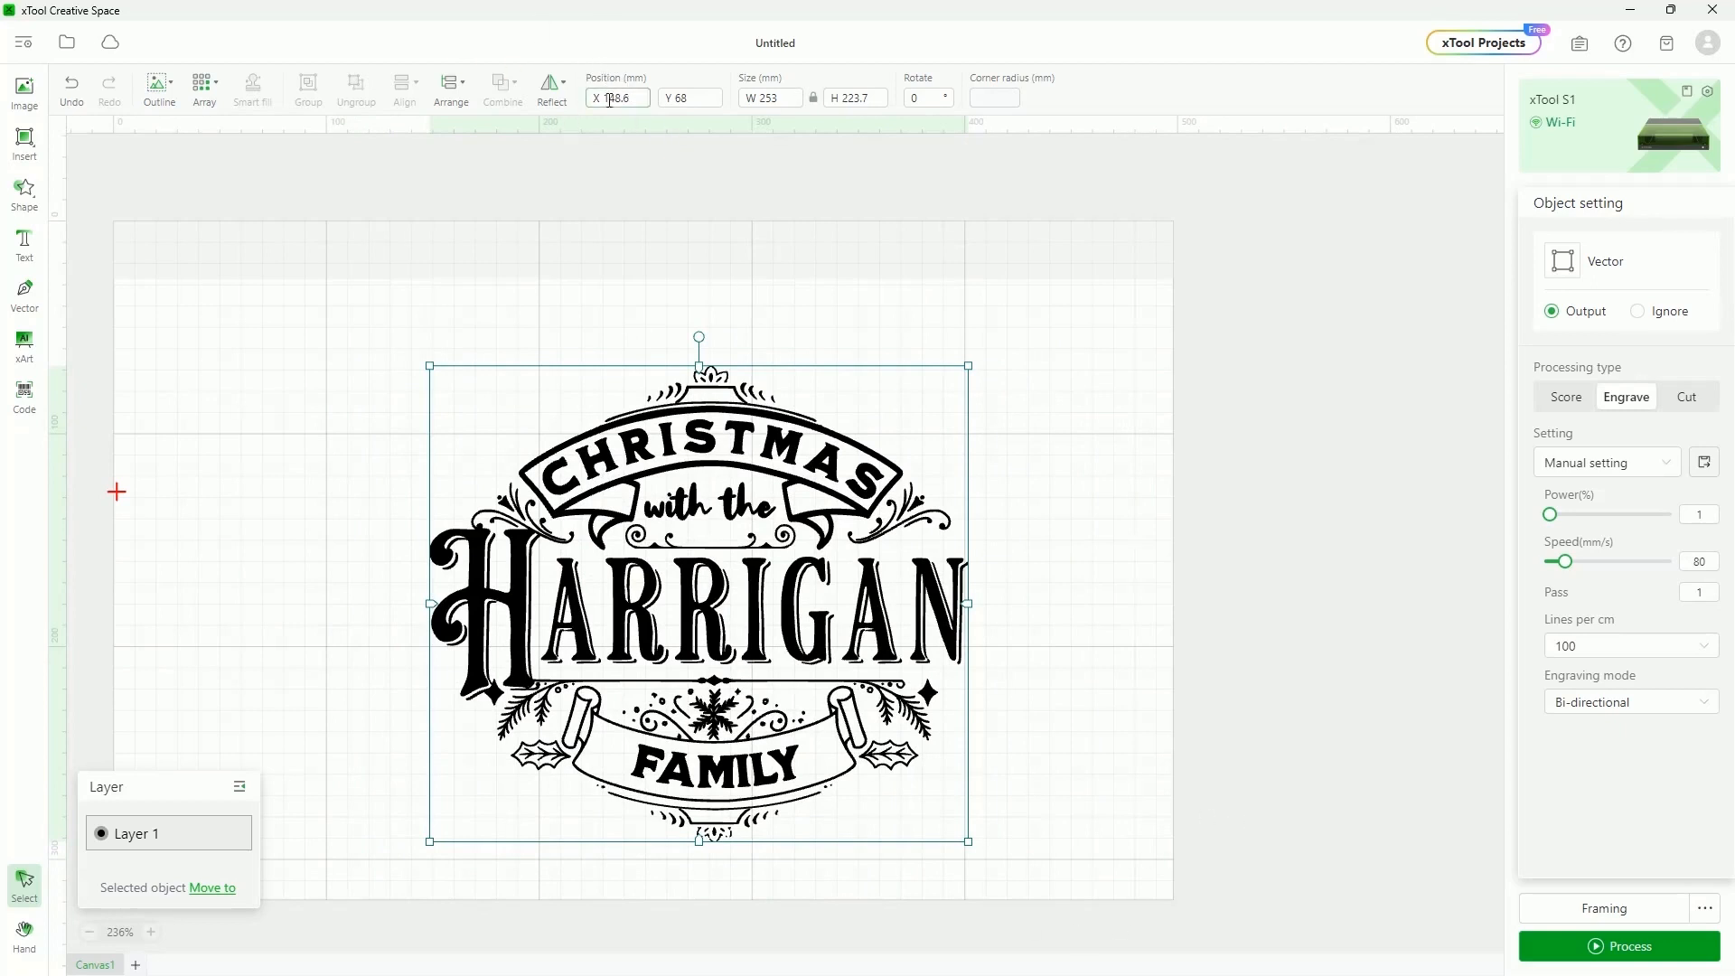
Shrink the design to 170.7 × 150.9 mm, placed at X 238.5, Y 108.1
left_click_drag(428, 362, 682, 454)
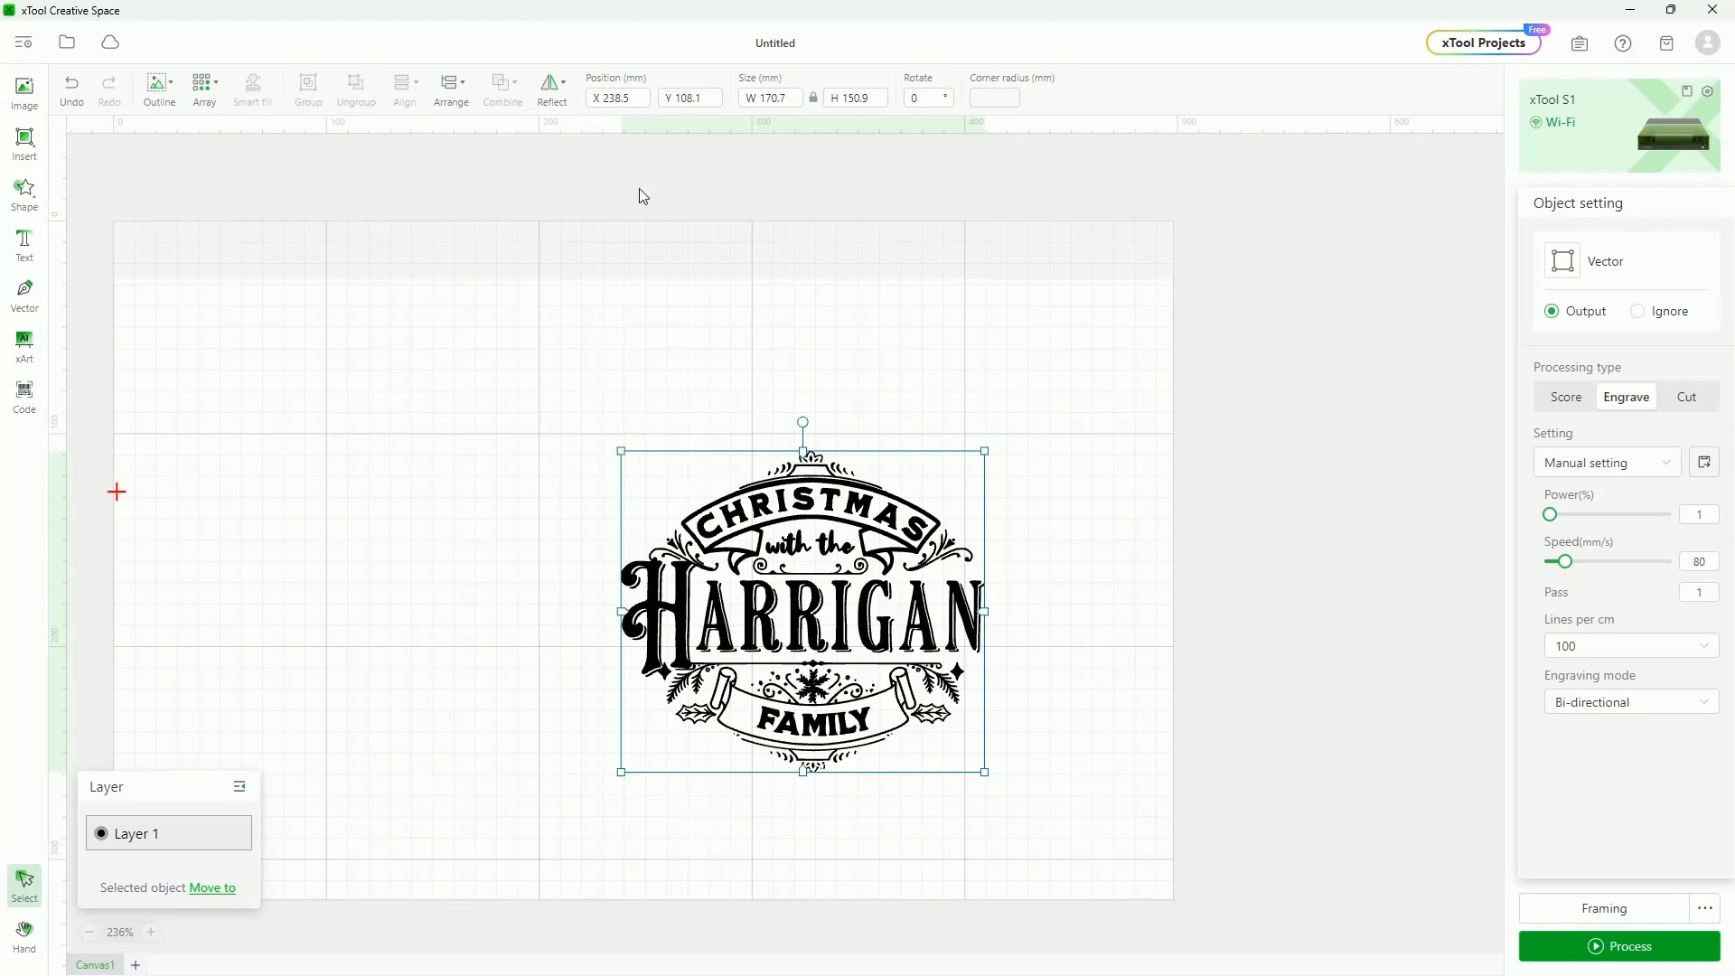
left_click(601, 97)
Enter X 200 and Y 100 for the design's position and zoom in to check the corner
left_click(633, 99)
key("ctrl+a")
type("200")
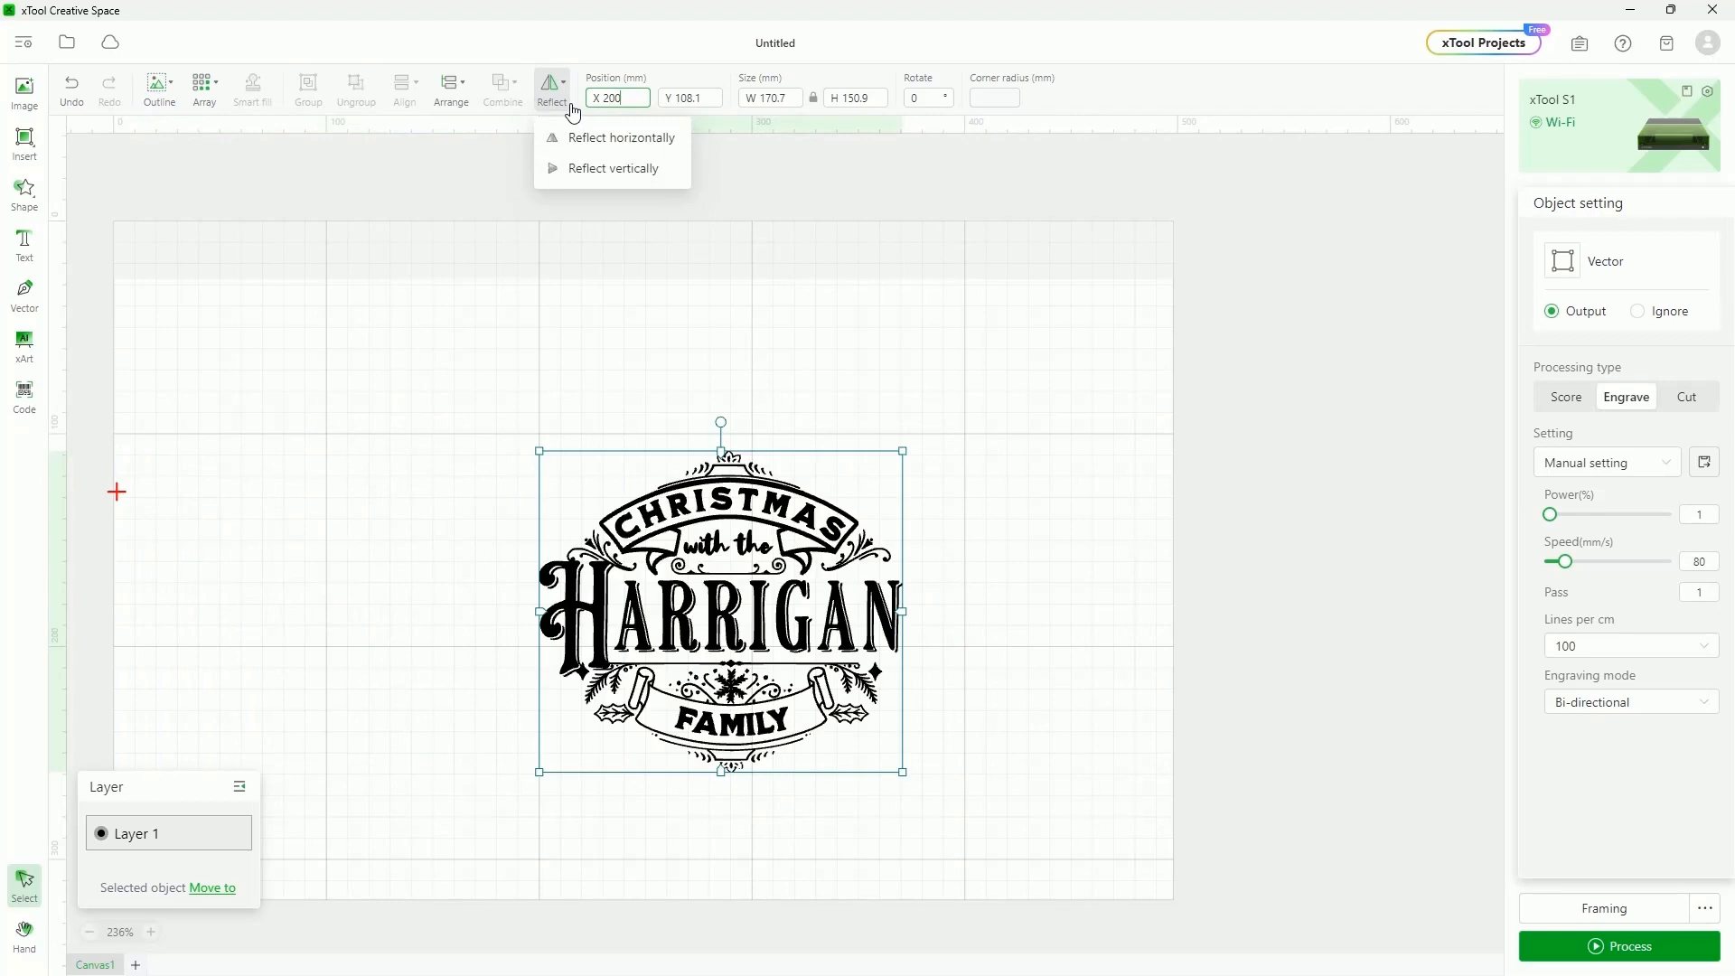
left_click(671, 97)
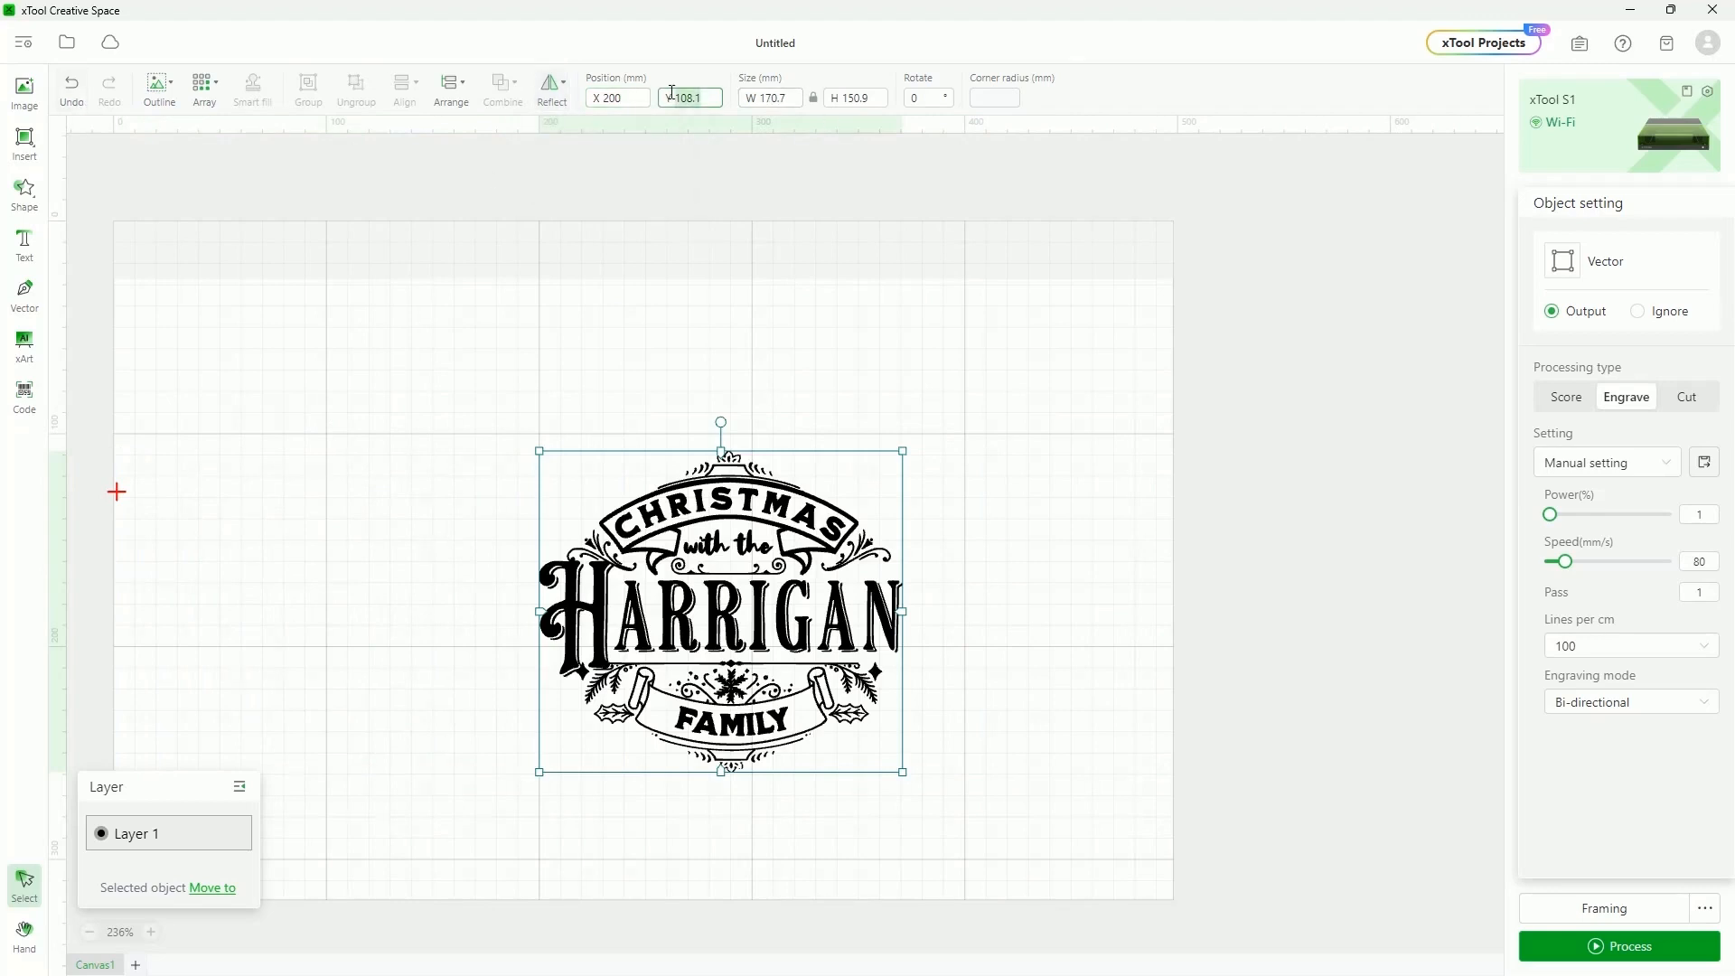
type("100")
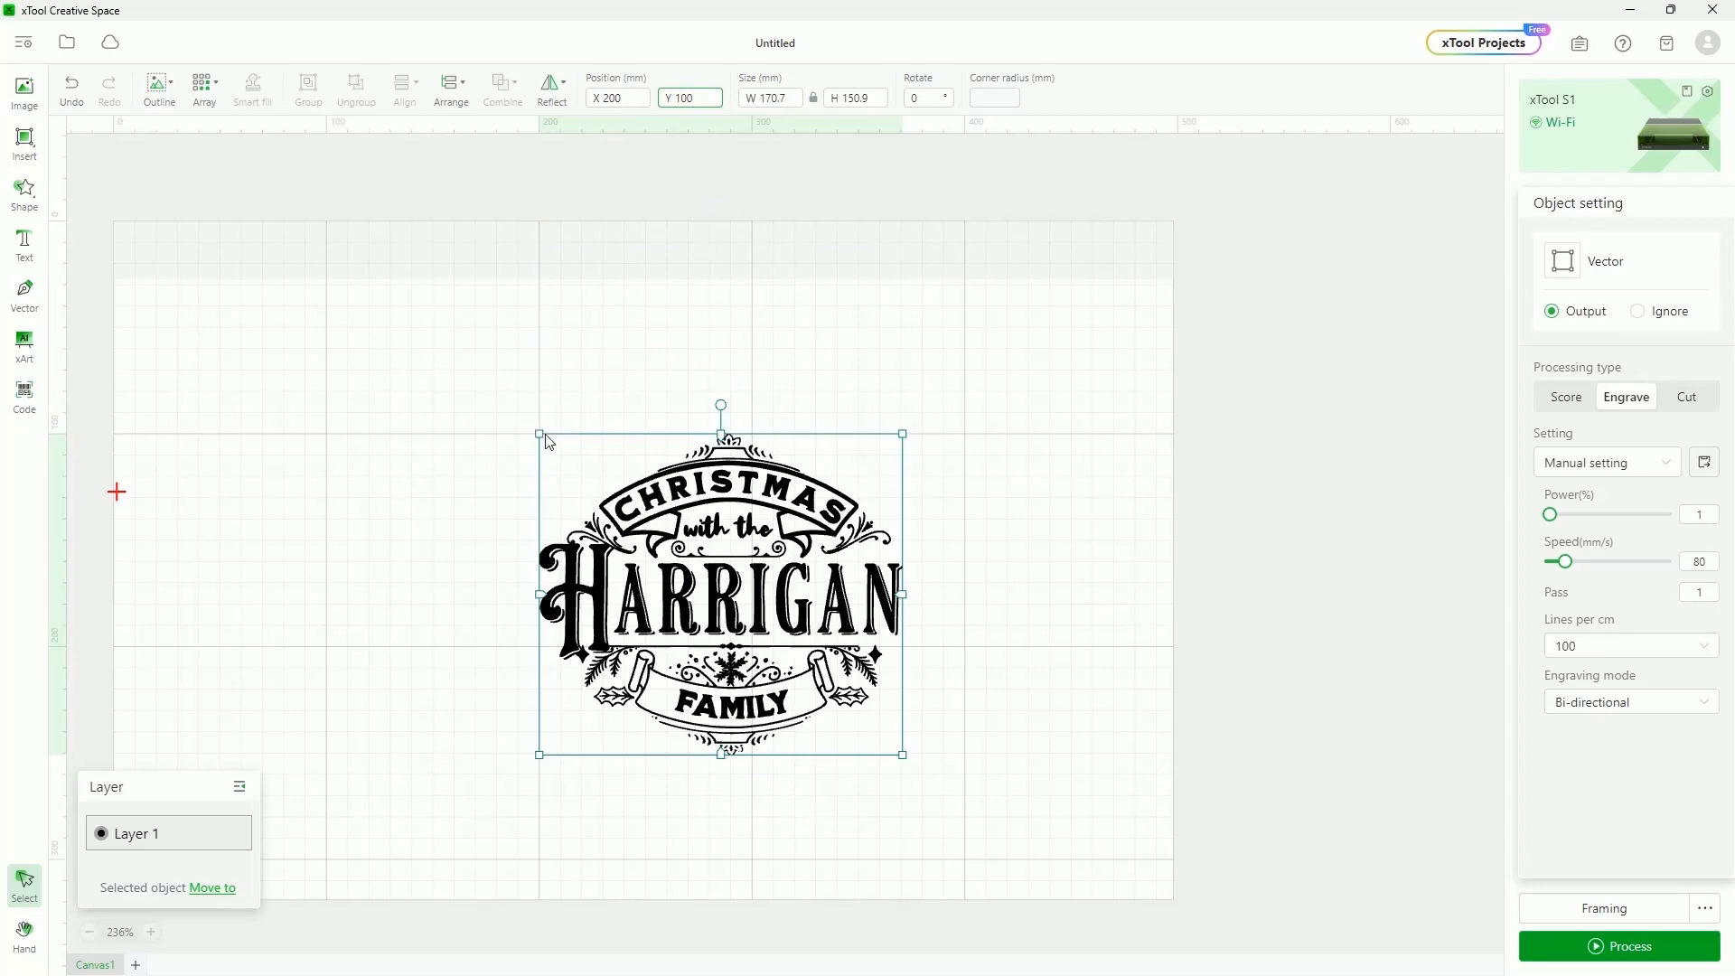
scroll(540, 436, "up", 10)
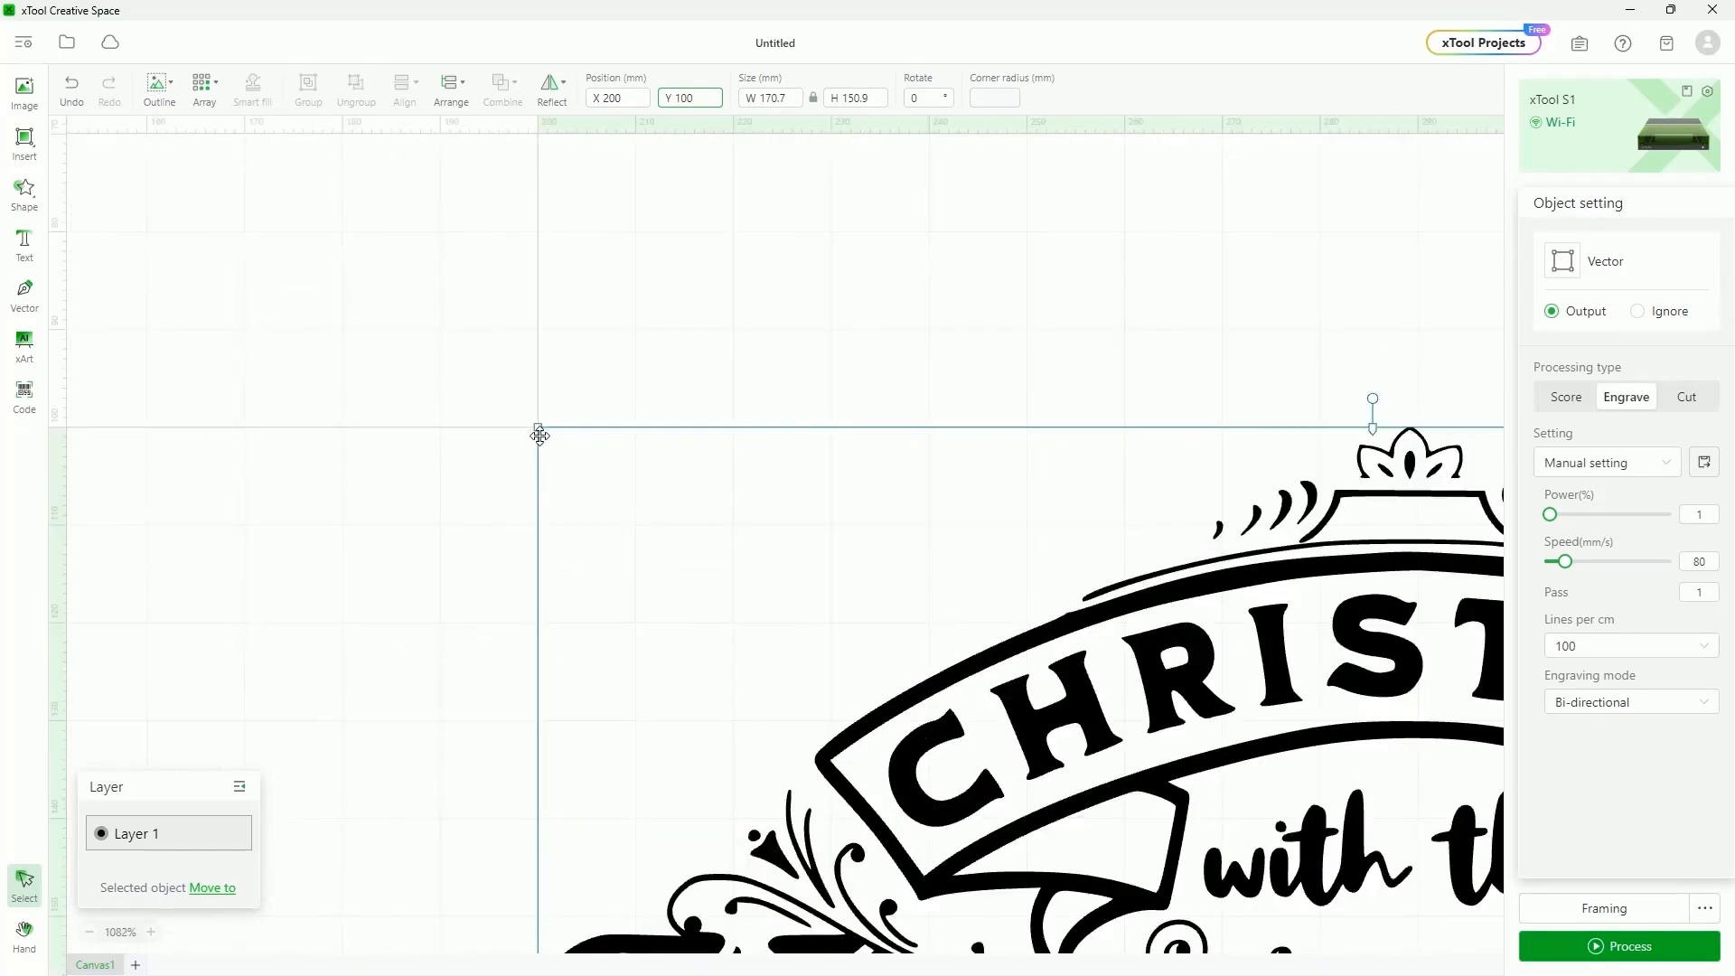
scroll(540, 437, "up", 4)
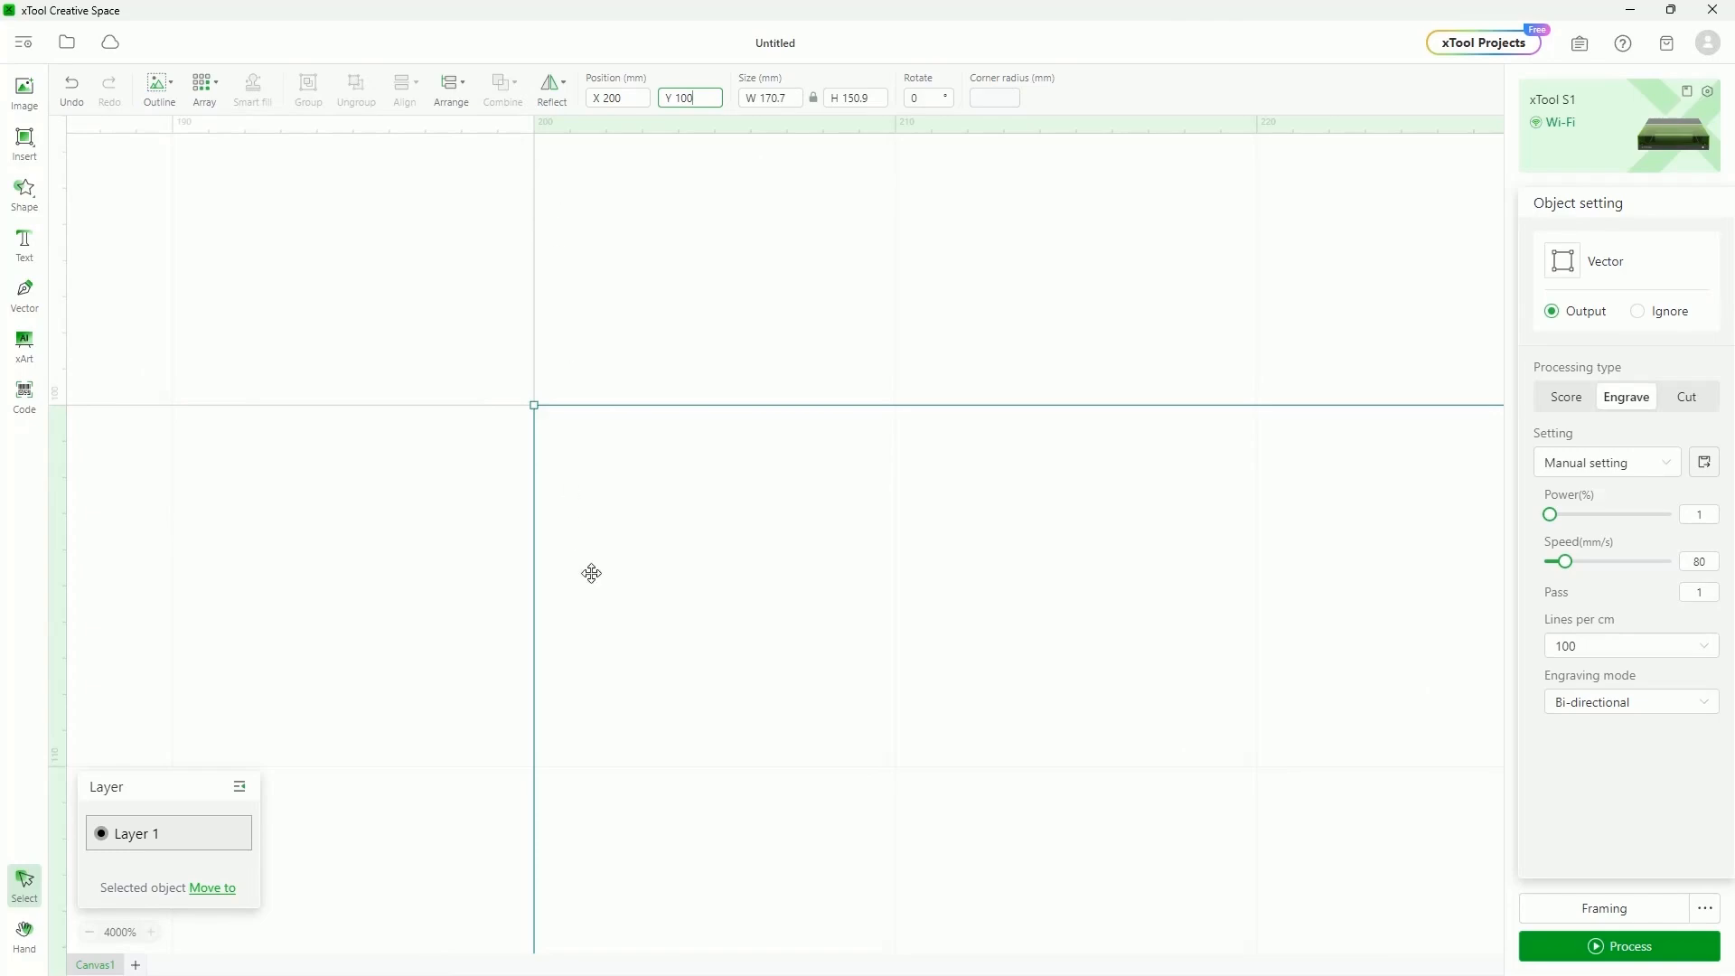
scroll(611, 624, "down", 7)
scroll(611, 624, "down", 2)
scroll(677, 744, "down", 2)
scroll(736, 531, "up", 2)
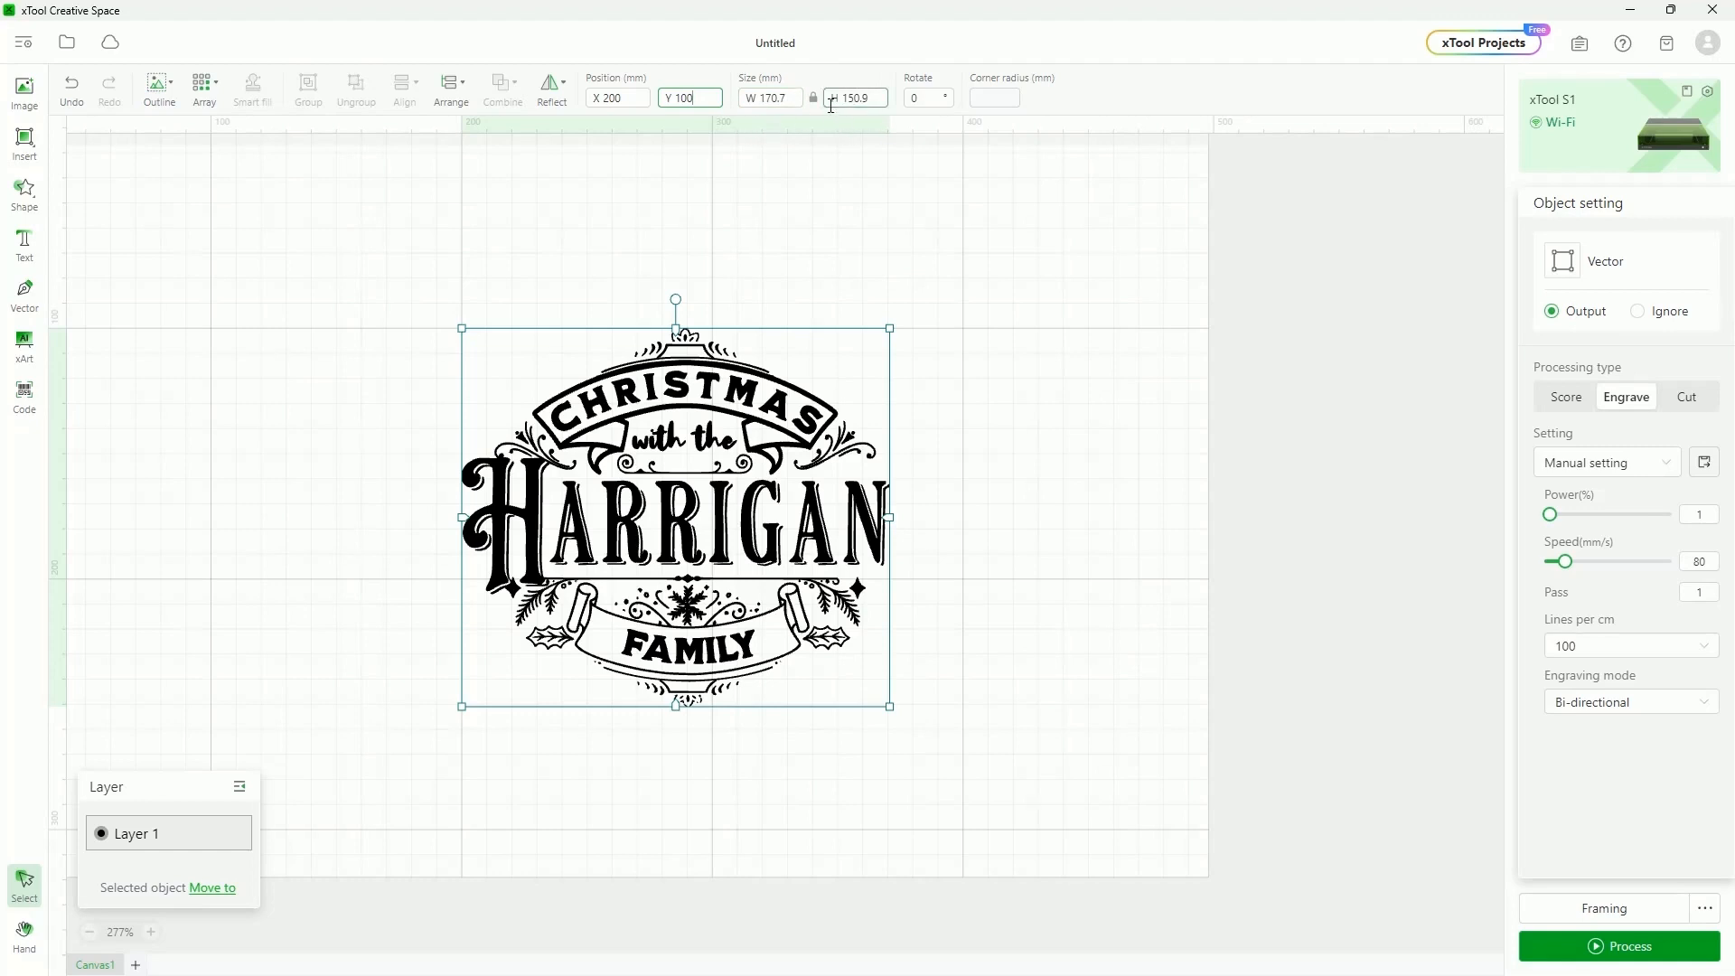
Set the design's width to 100 mm, scaling it to 100 × 88.4 mm
left_click(770, 97)
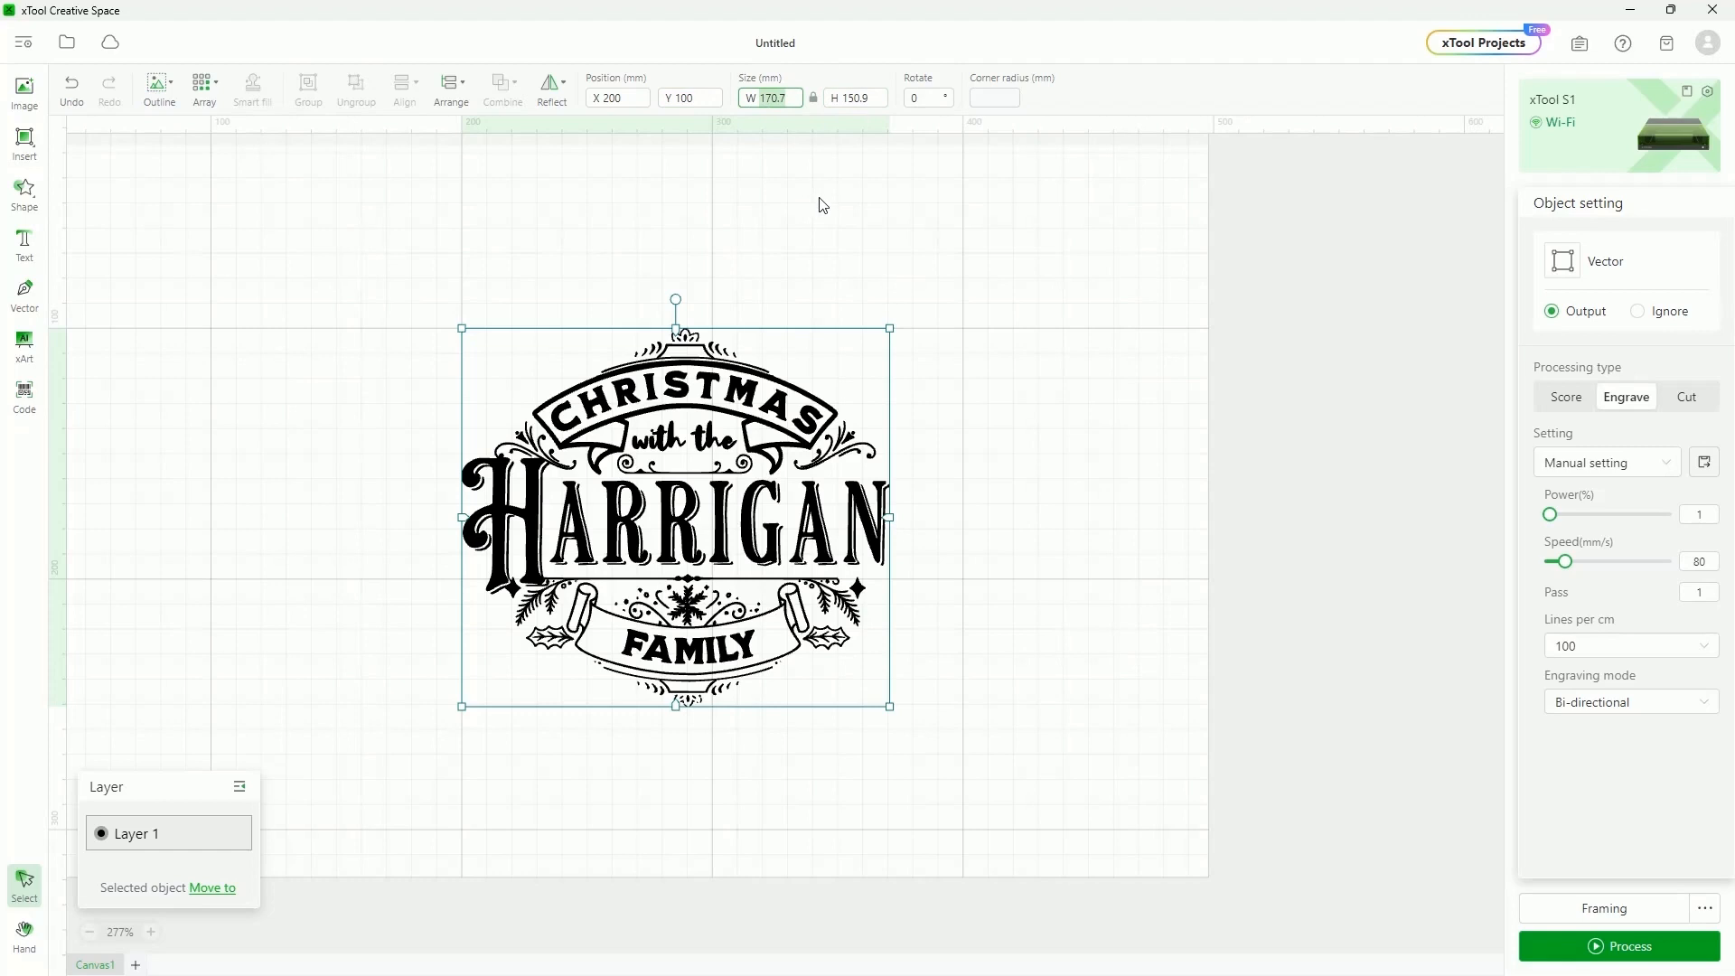
type("100")
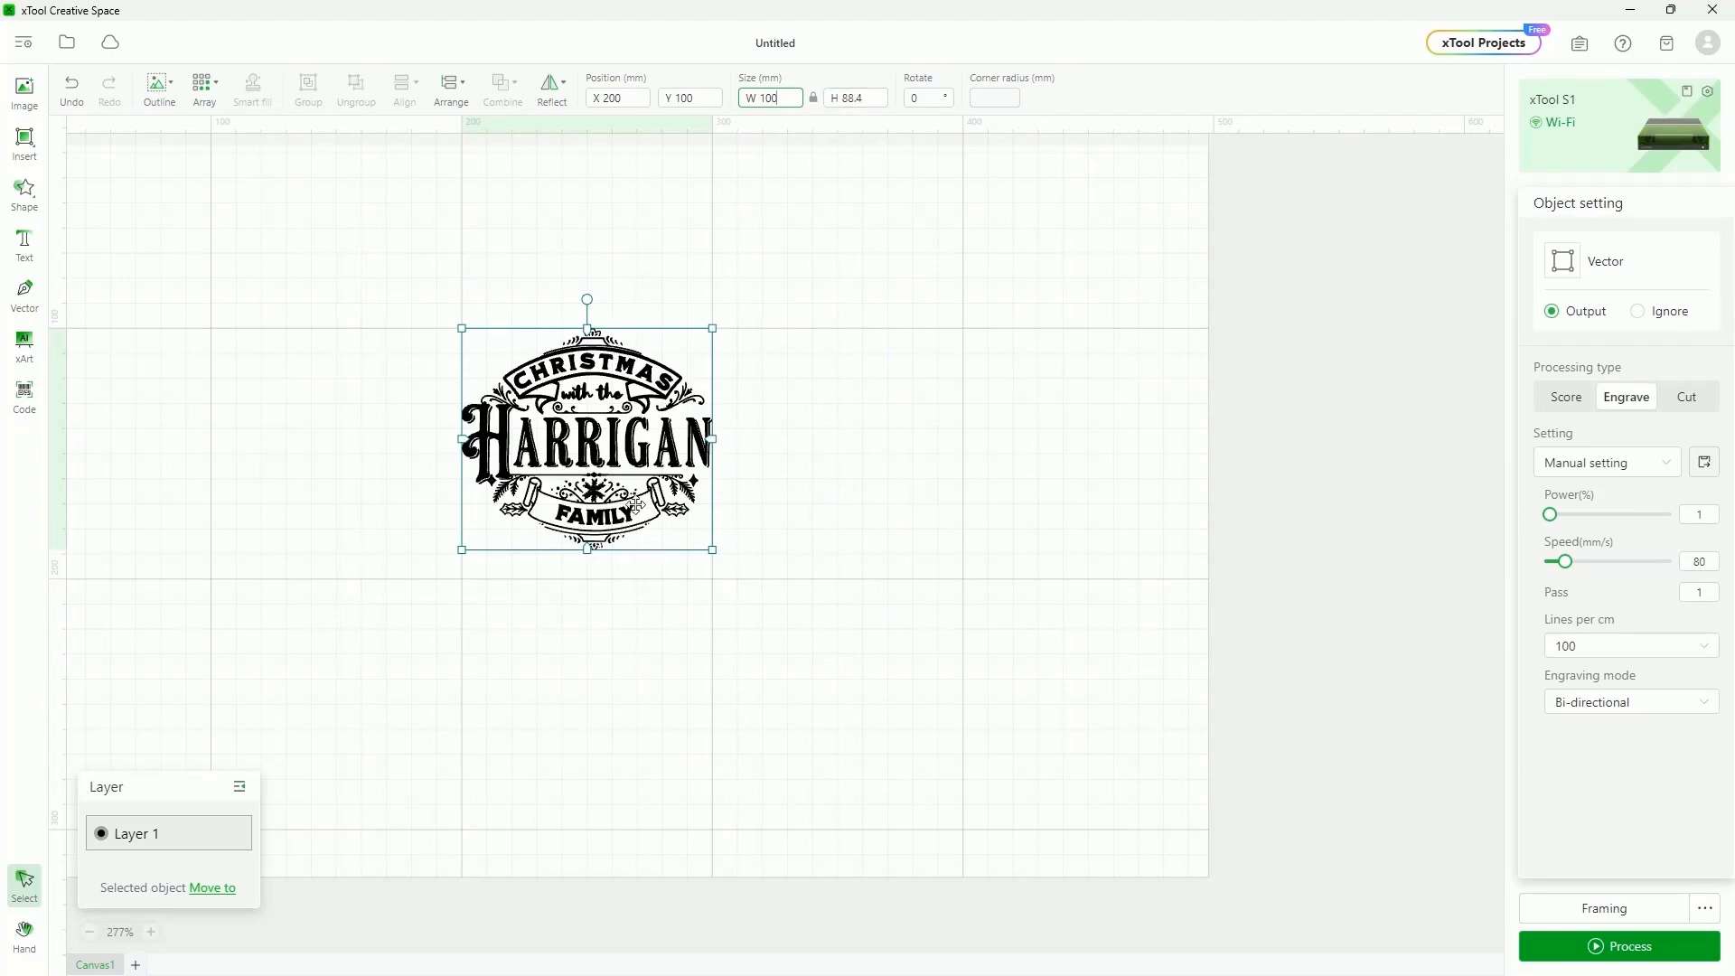
scroll(636, 507, "up", 5)
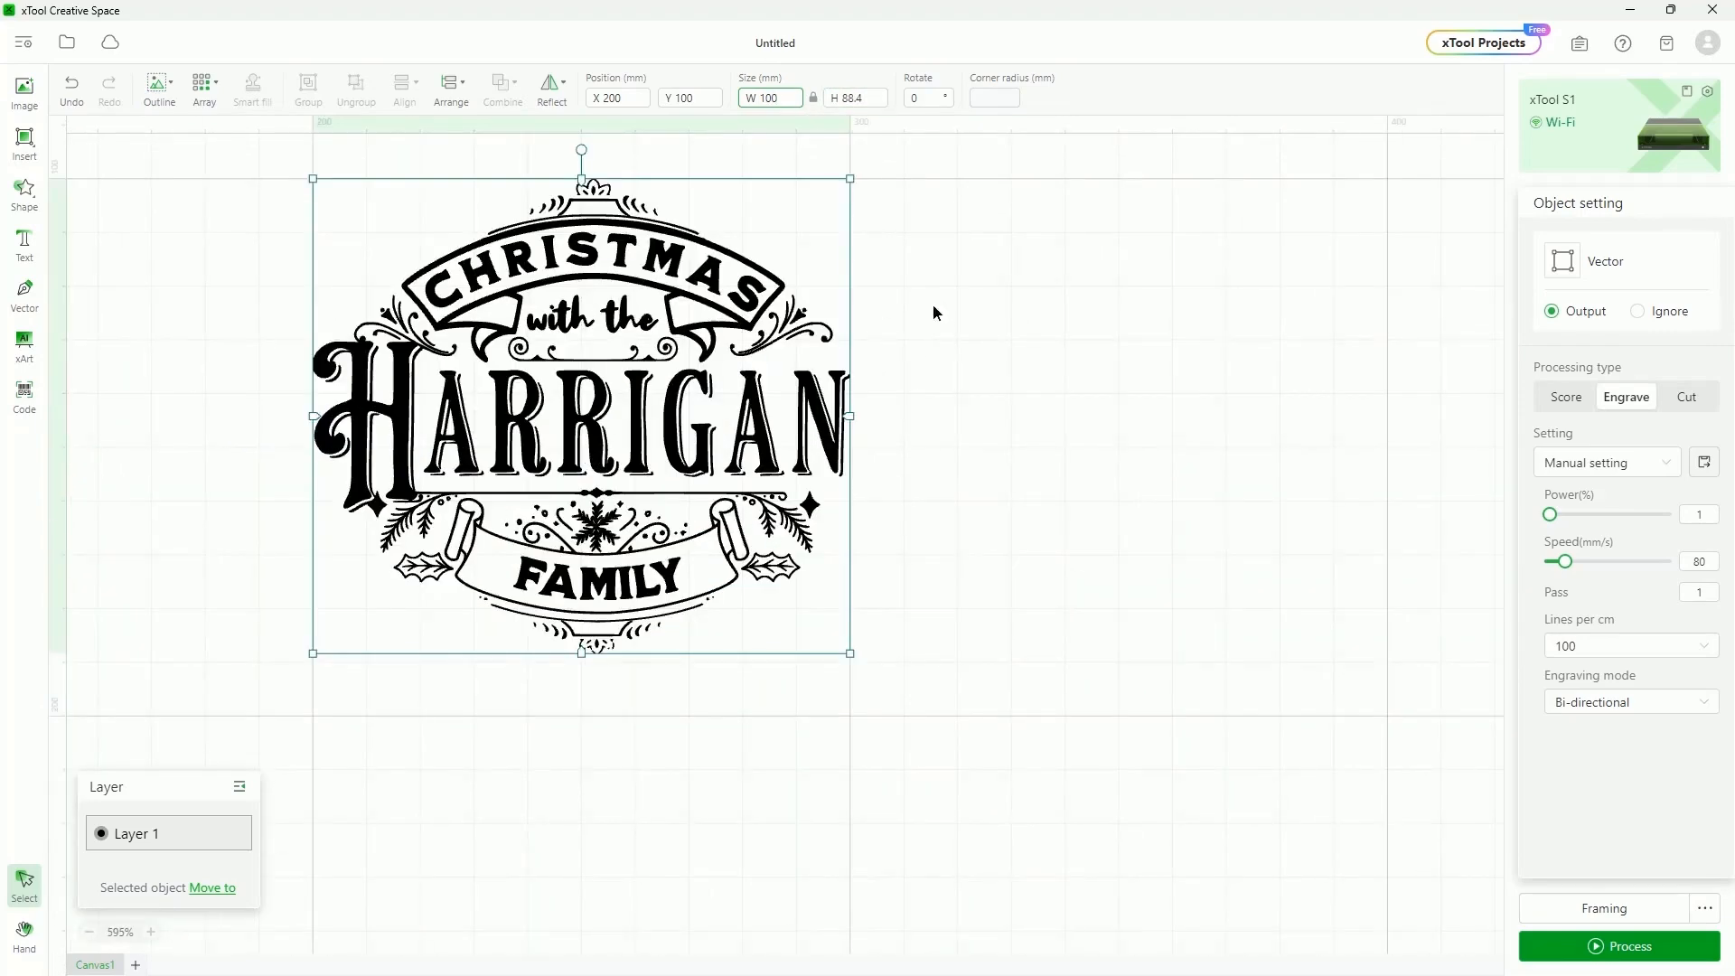
Unlock the size ratio, try distorting the design, undo it, then enter a 90° rotation
left_click(935, 310)
left_click(818, 422)
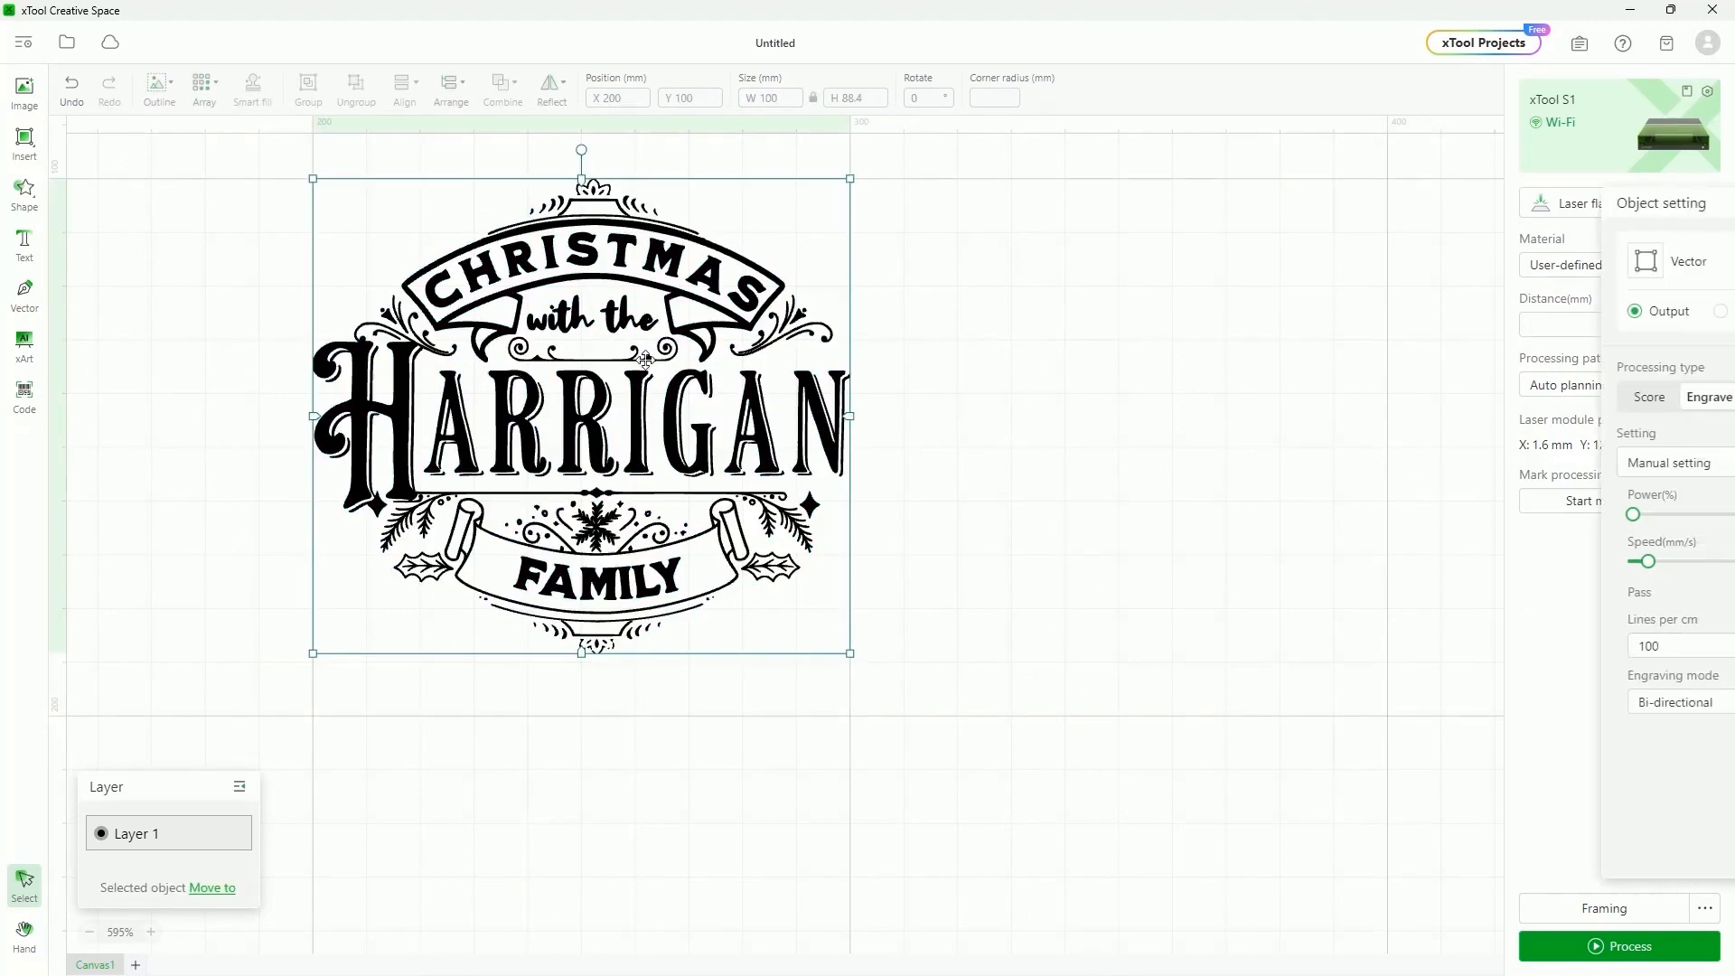
left_click(813, 98)
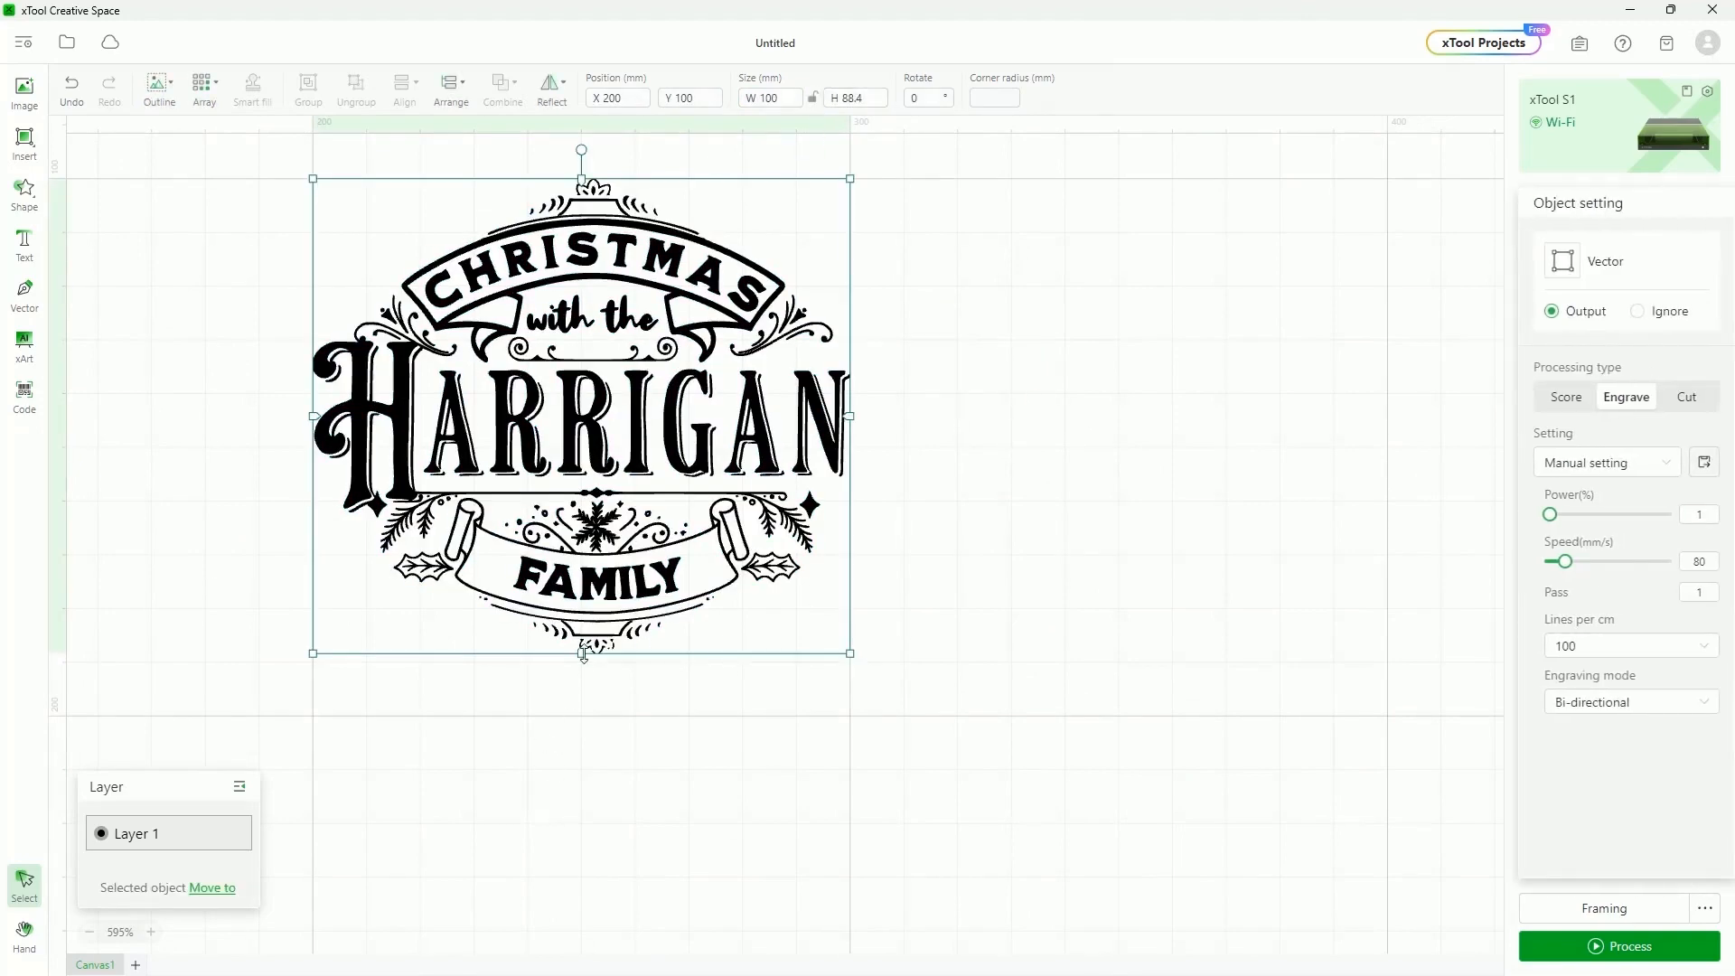
left_click_drag(583, 651, 582, 816)
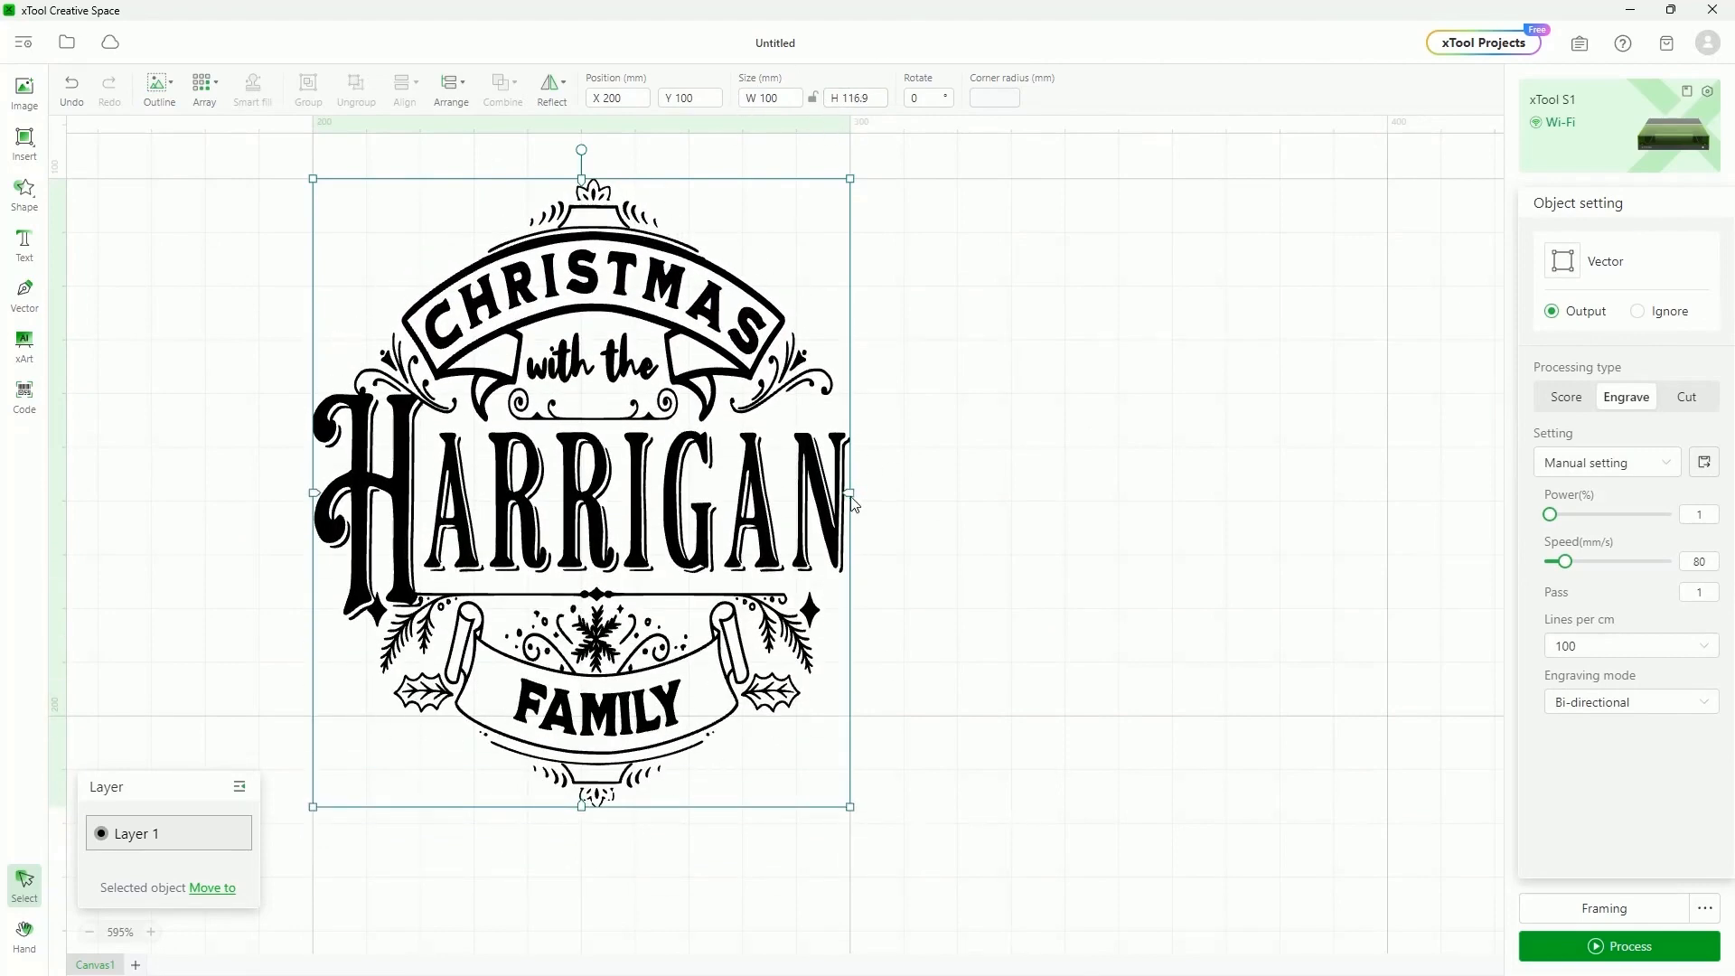
left_click_drag(829, 495, 566, 495)
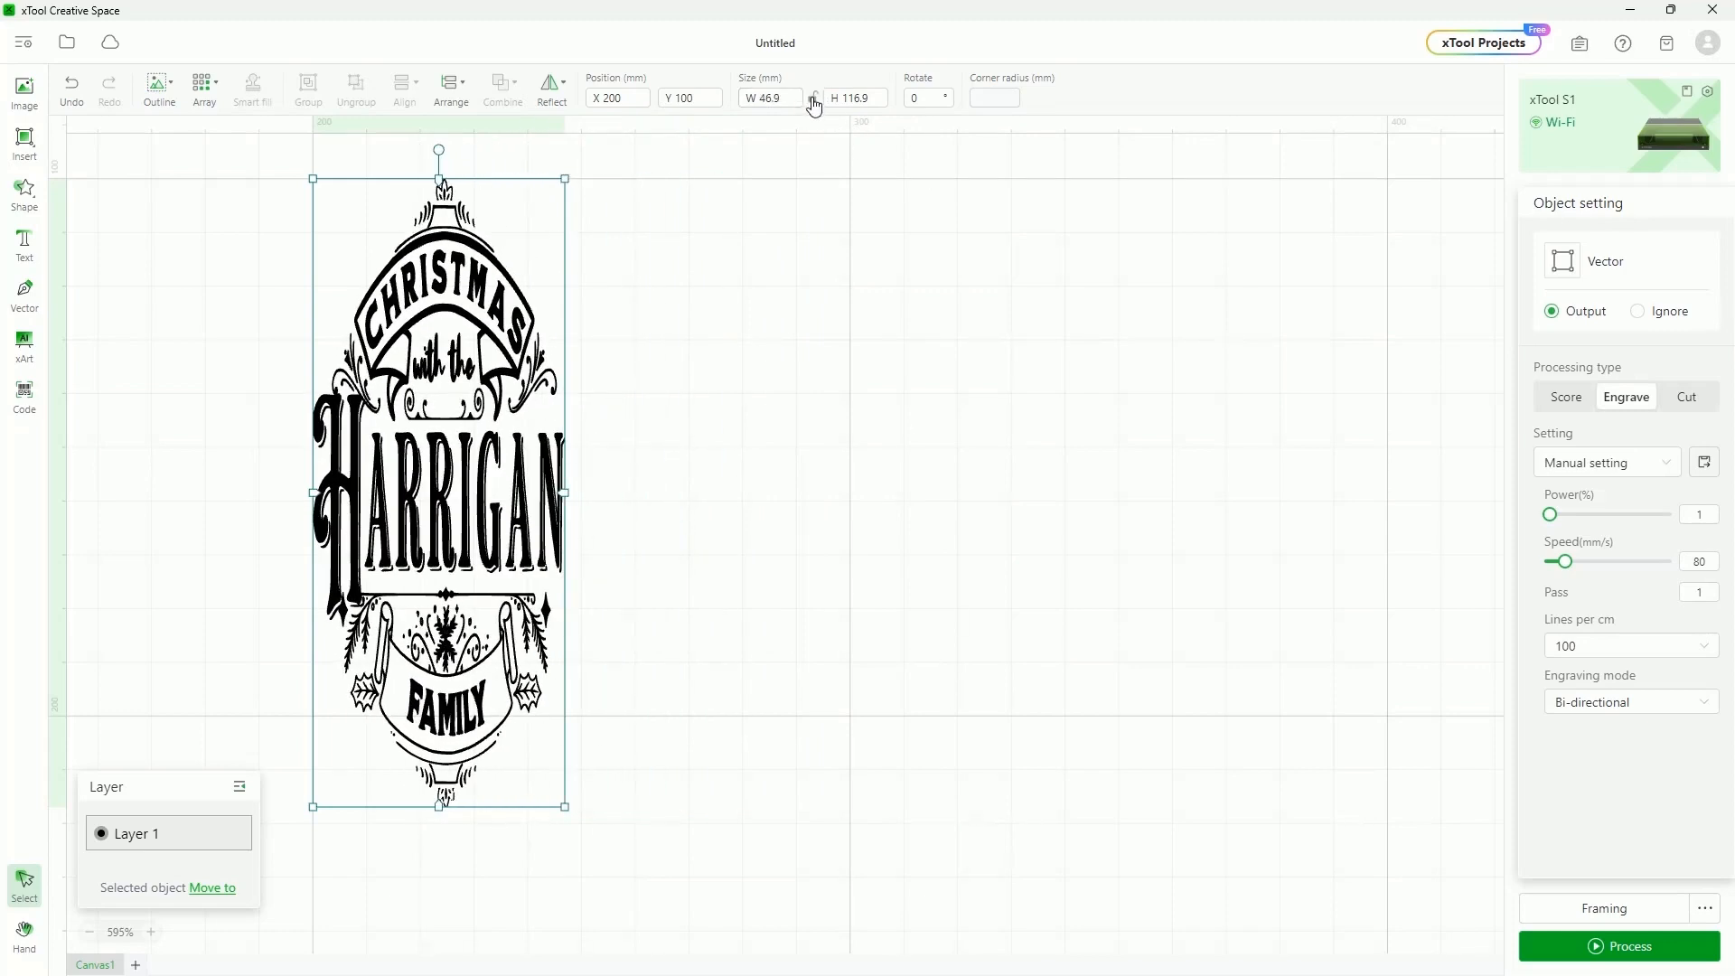
key("ctrl+z")
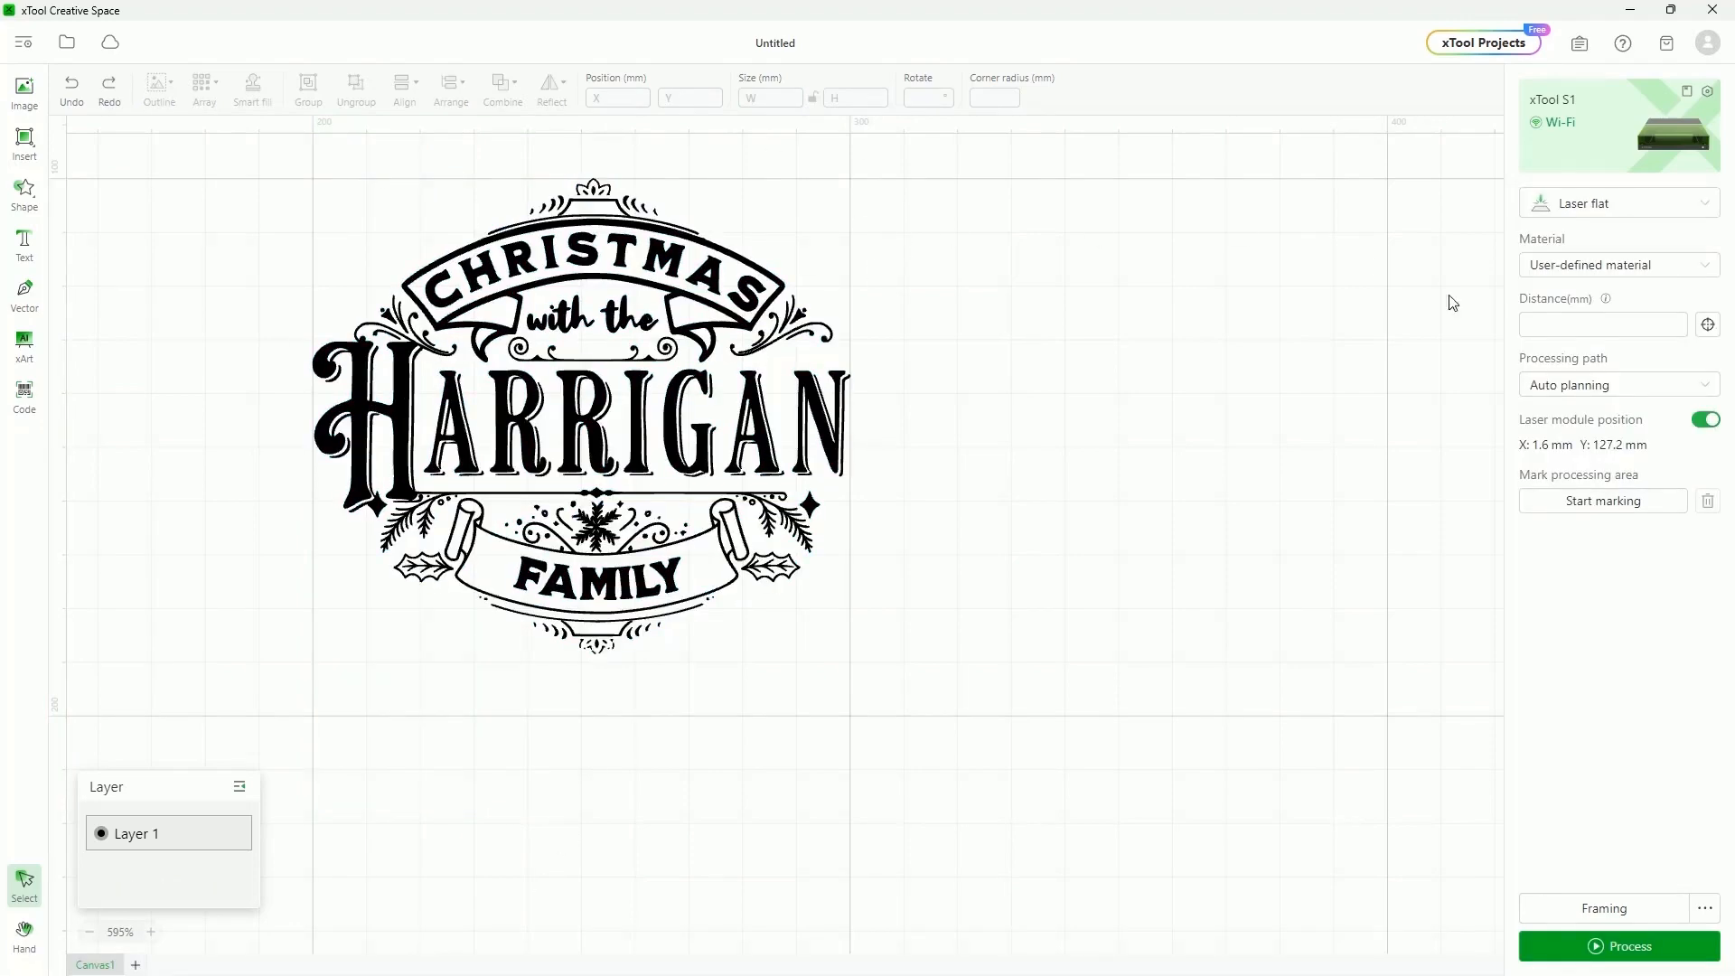
left_click(540, 262)
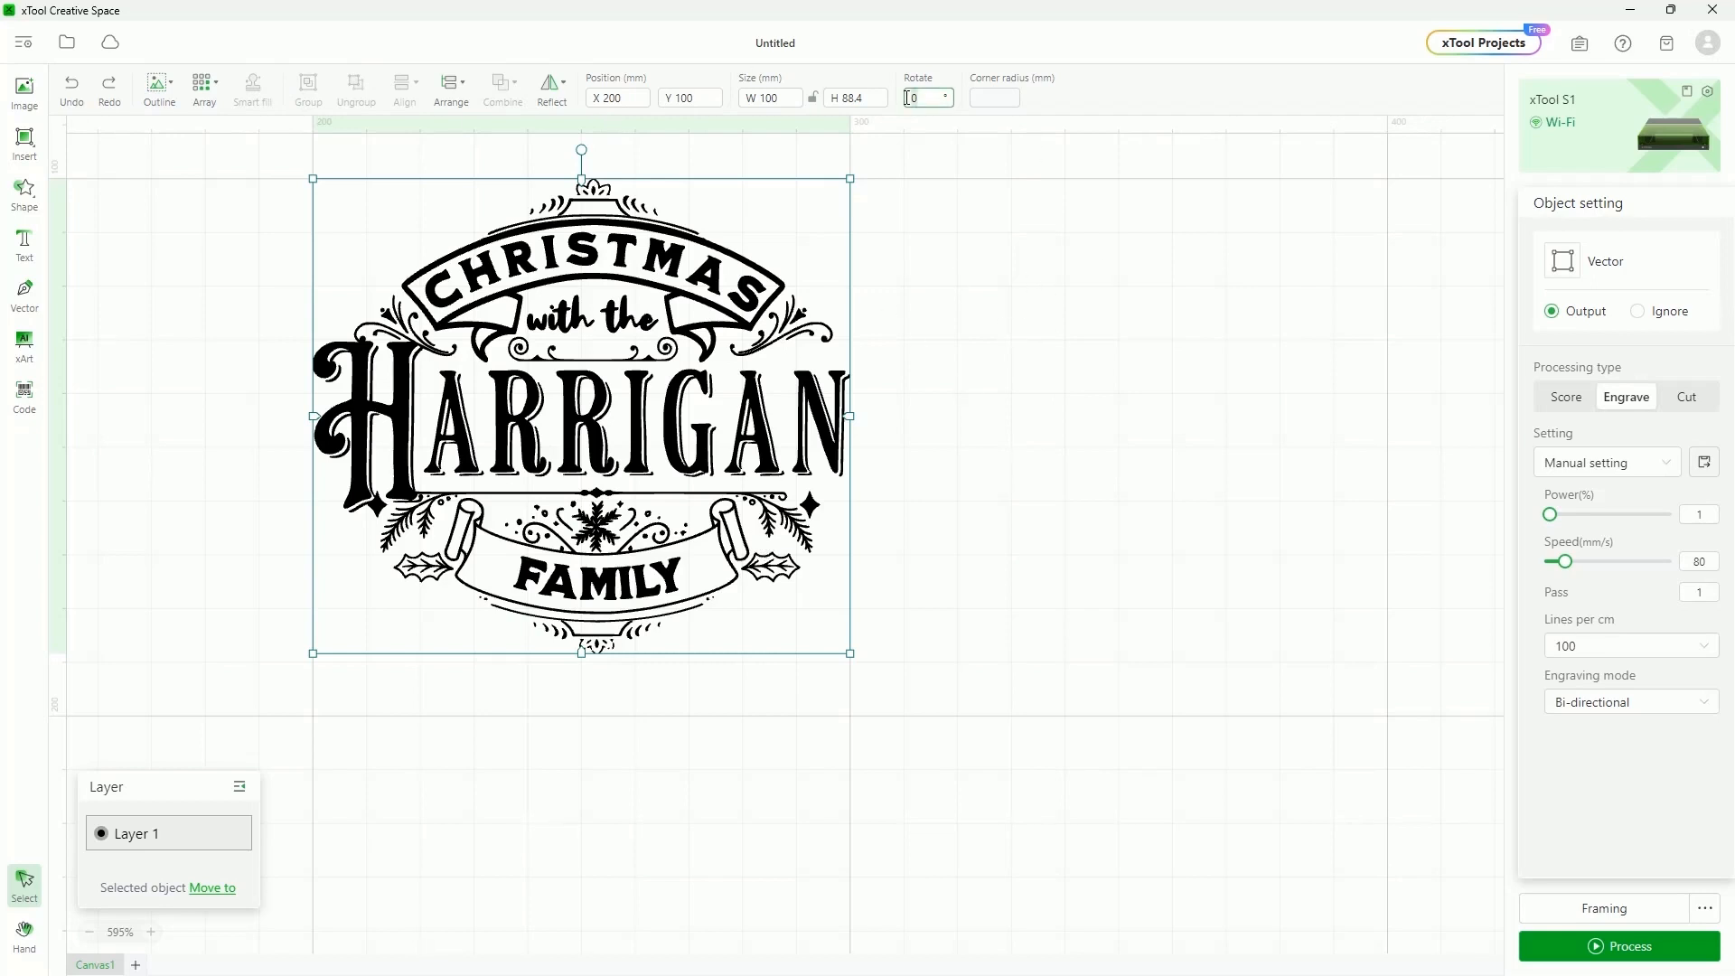
type("90")
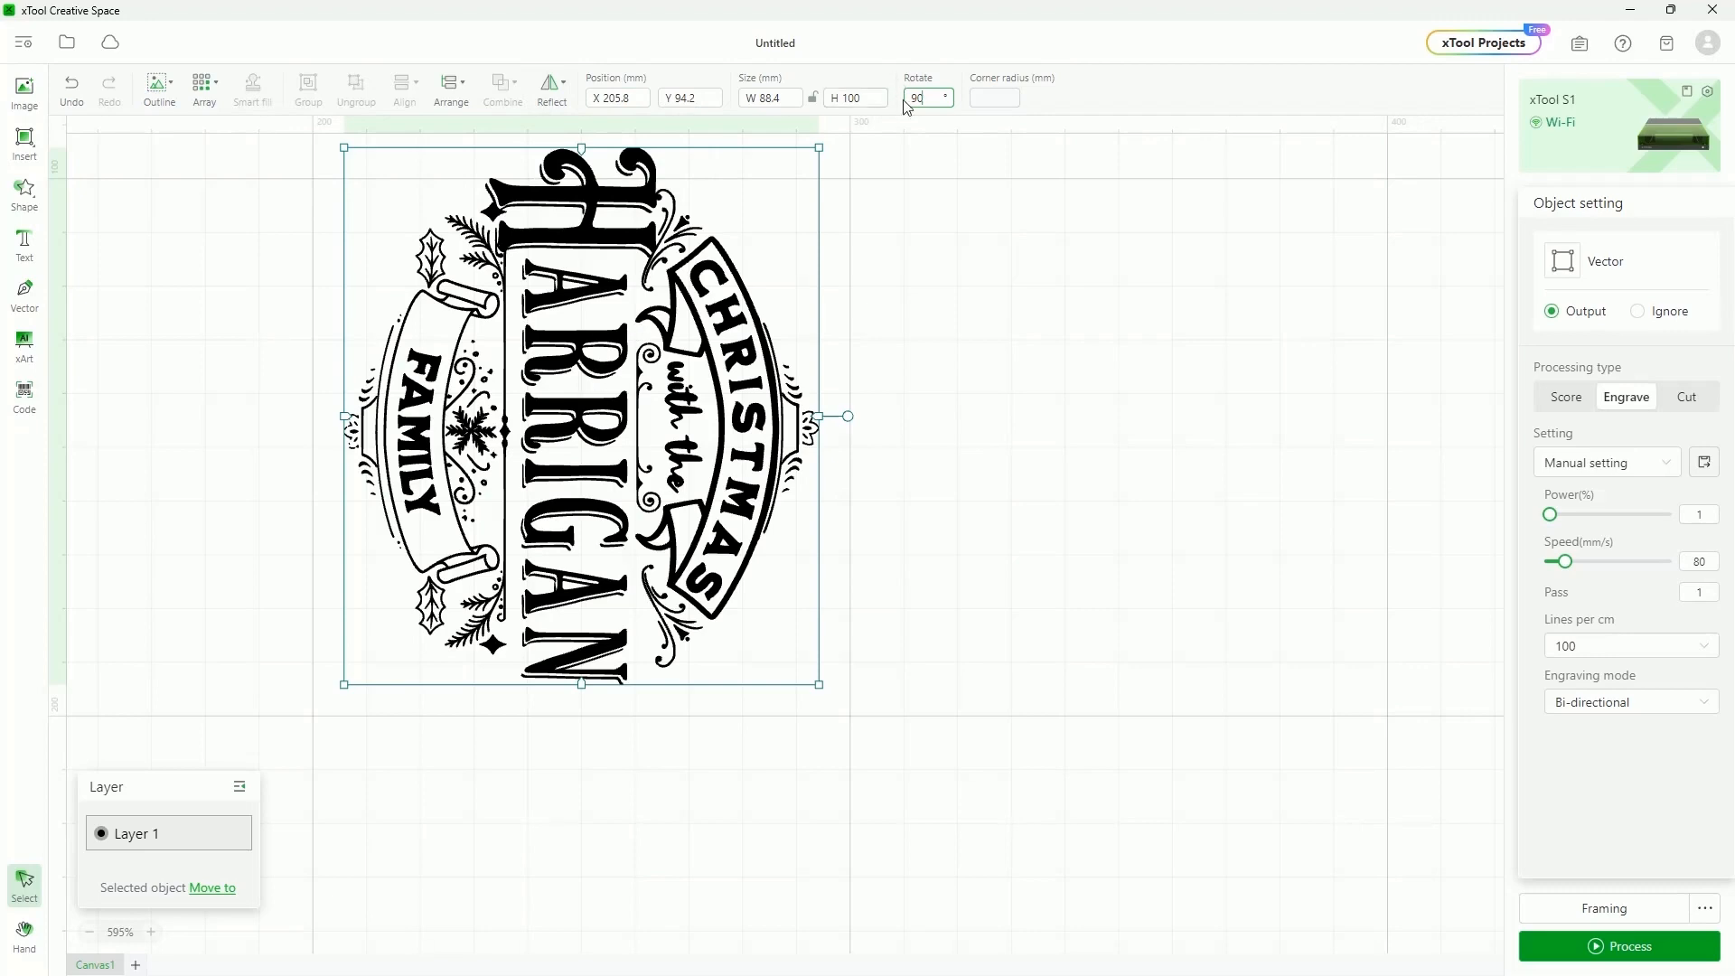
Set the design's rotation back to 0°
left_click(934, 97)
type("0")
key("Return")
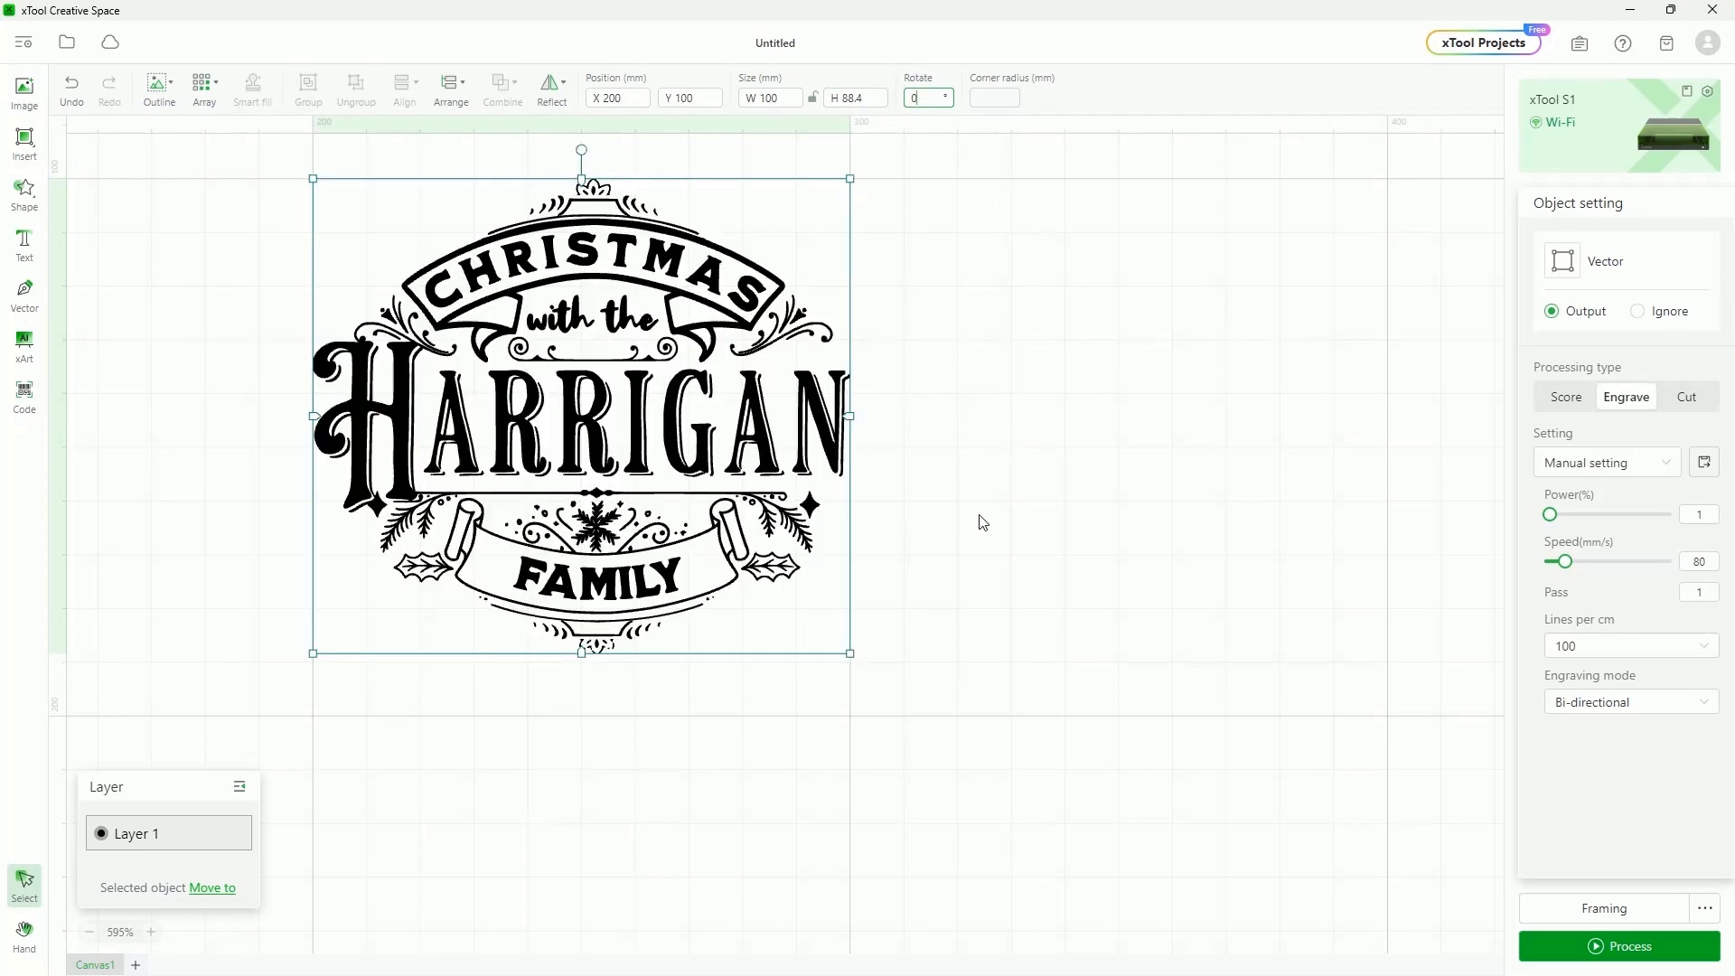
scroll(980, 520, "down", 2)
scroll(951, 433, "up", 3)
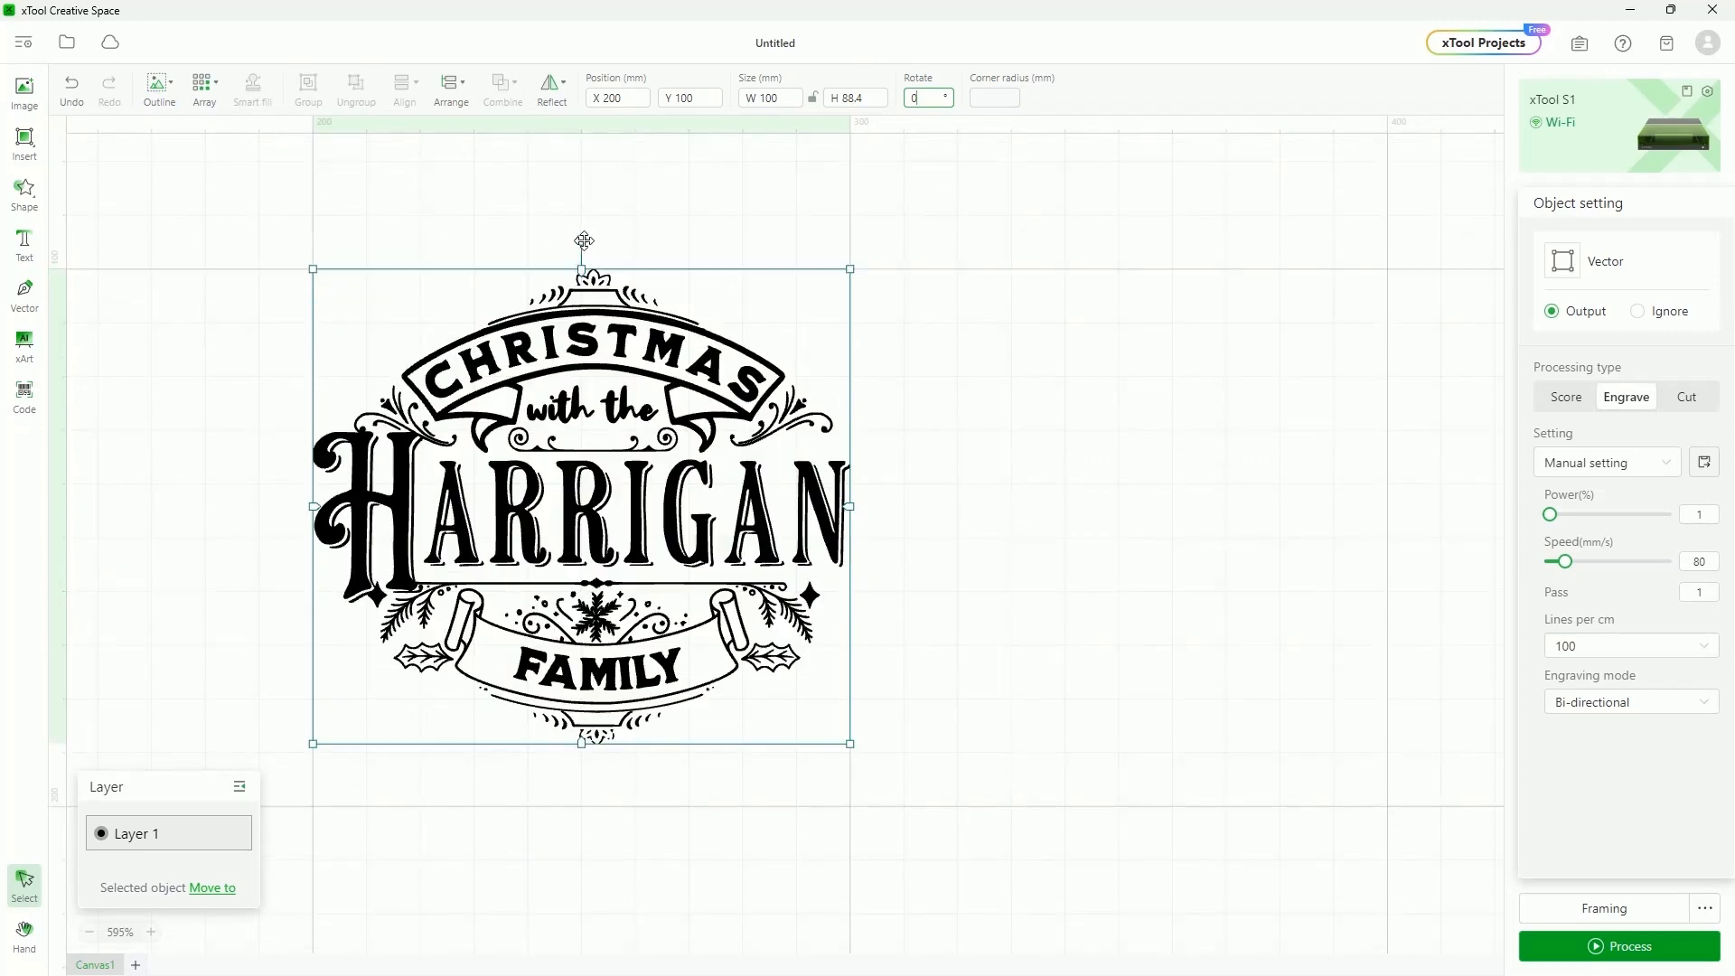
Tilt the design slightly with the rotation handle, then undo the tilt
left_click(583, 240)
left_click_drag(581, 237, 746, 393)
key("ctrl+z")
Move the design left and down, and draw a square beside it with corner radius 10
left_click_drag(673, 452, 554, 500)
left_click(24, 137)
left_click(97, 172)
left_click_drag(870, 374, 1108, 612)
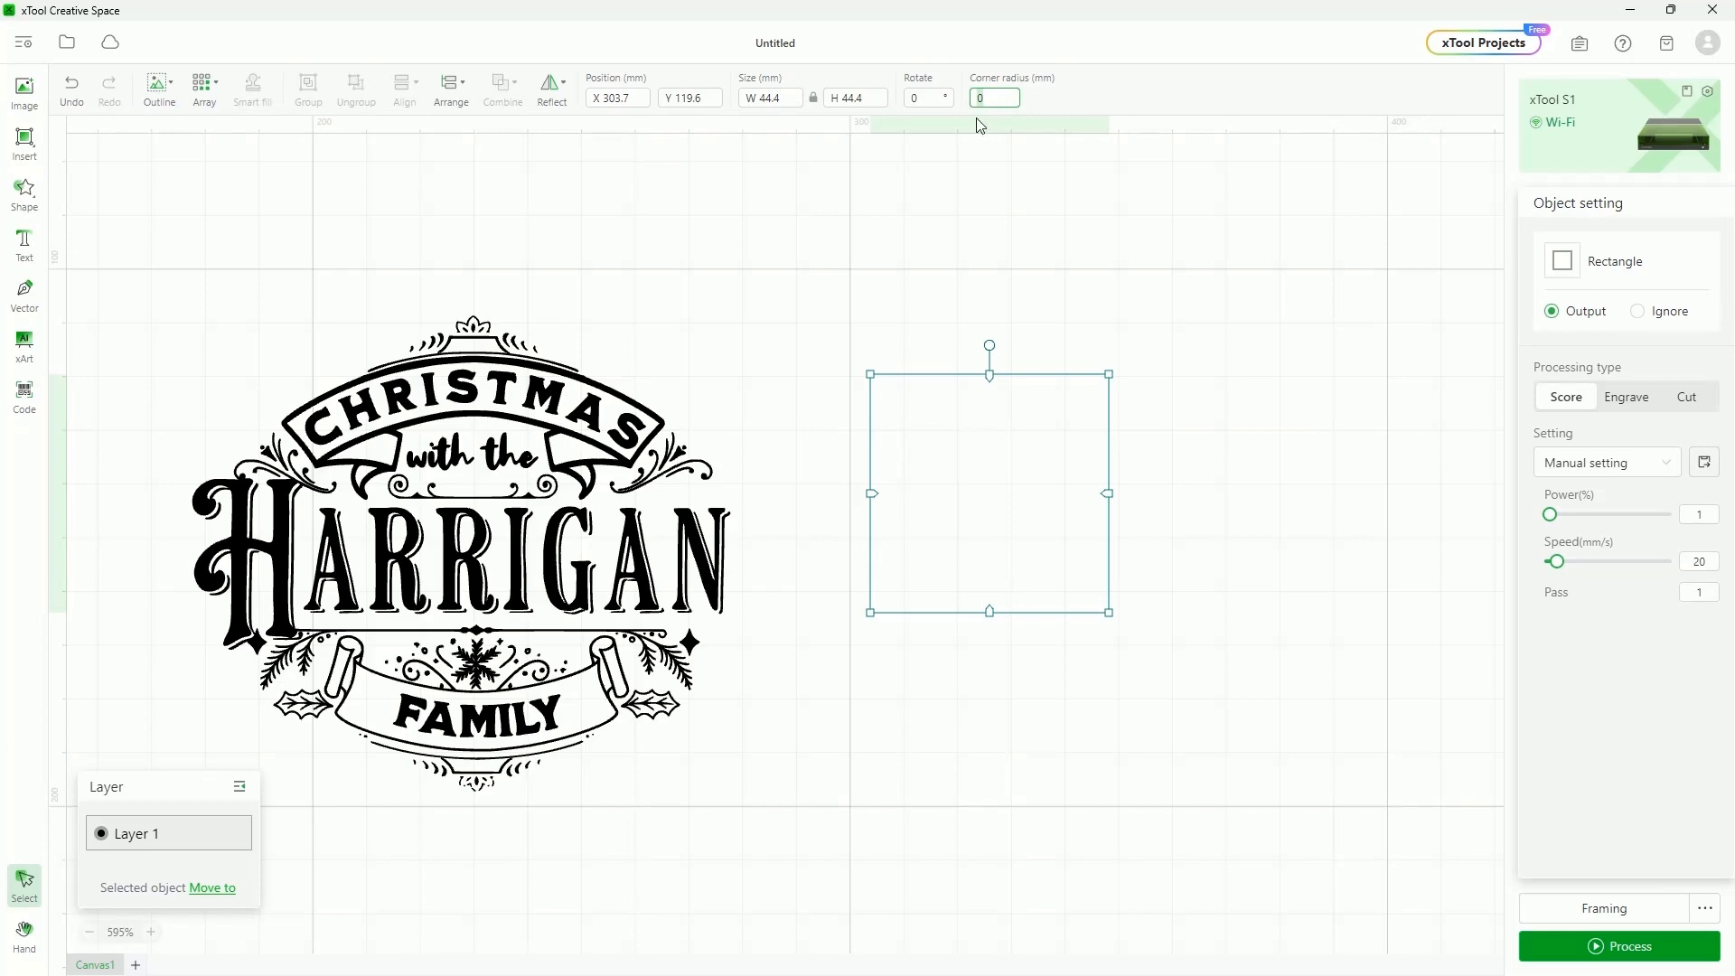
type("20")
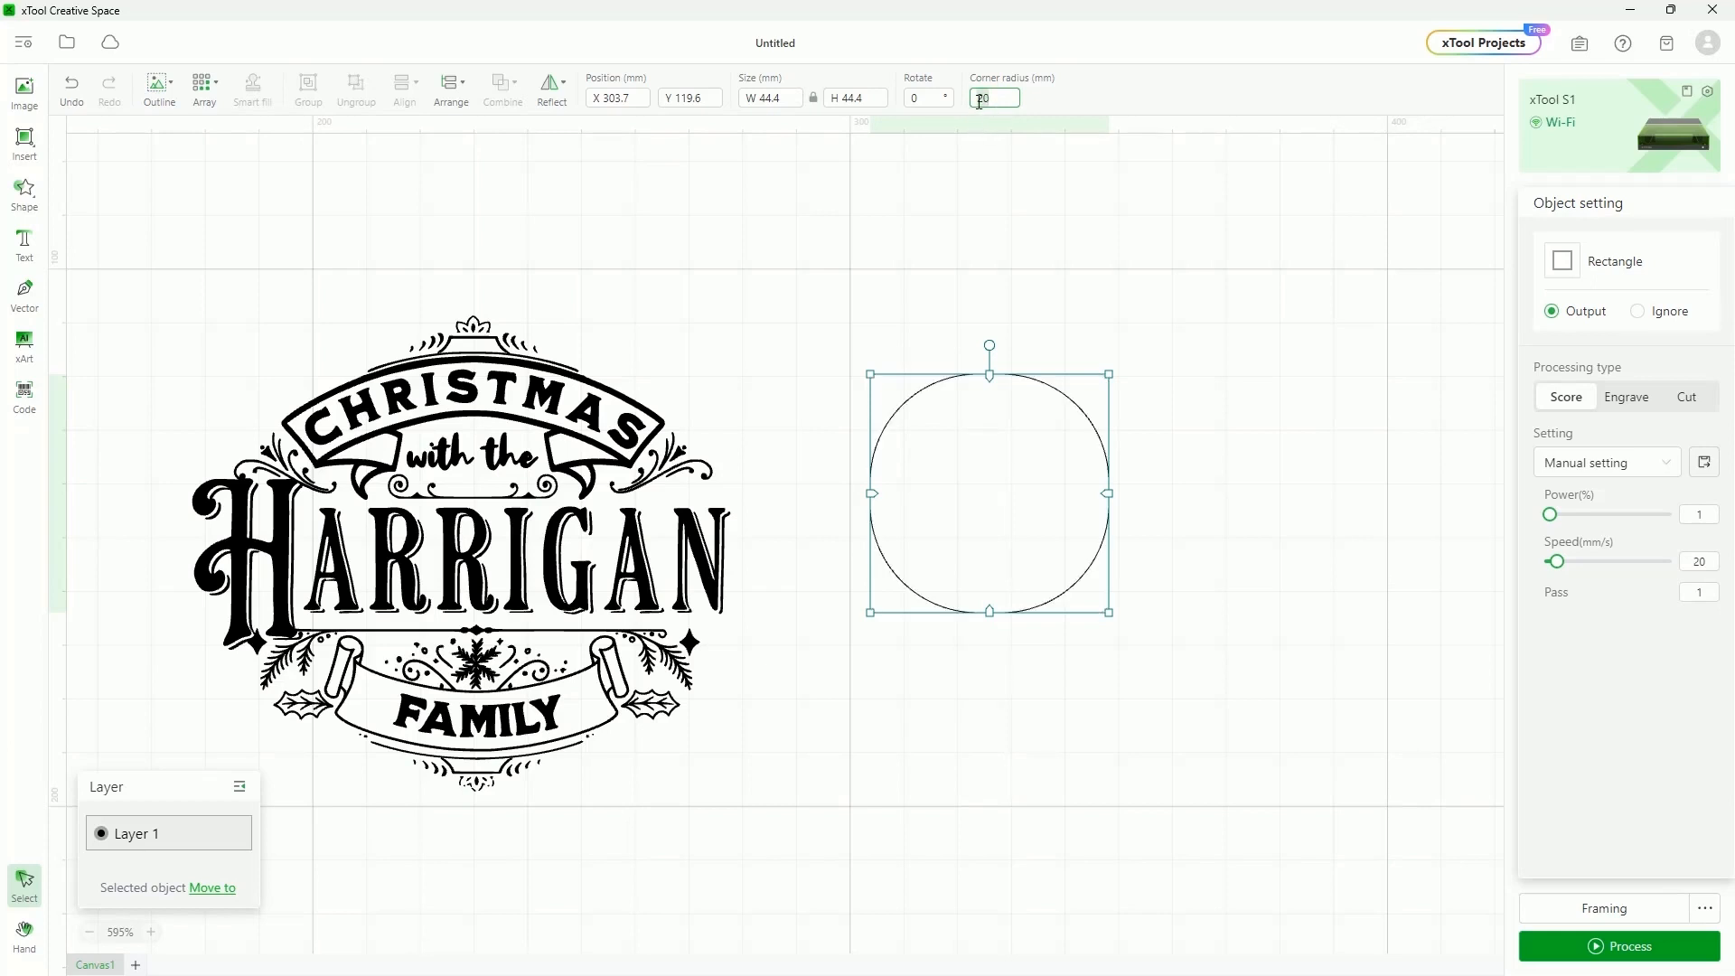
type("10")
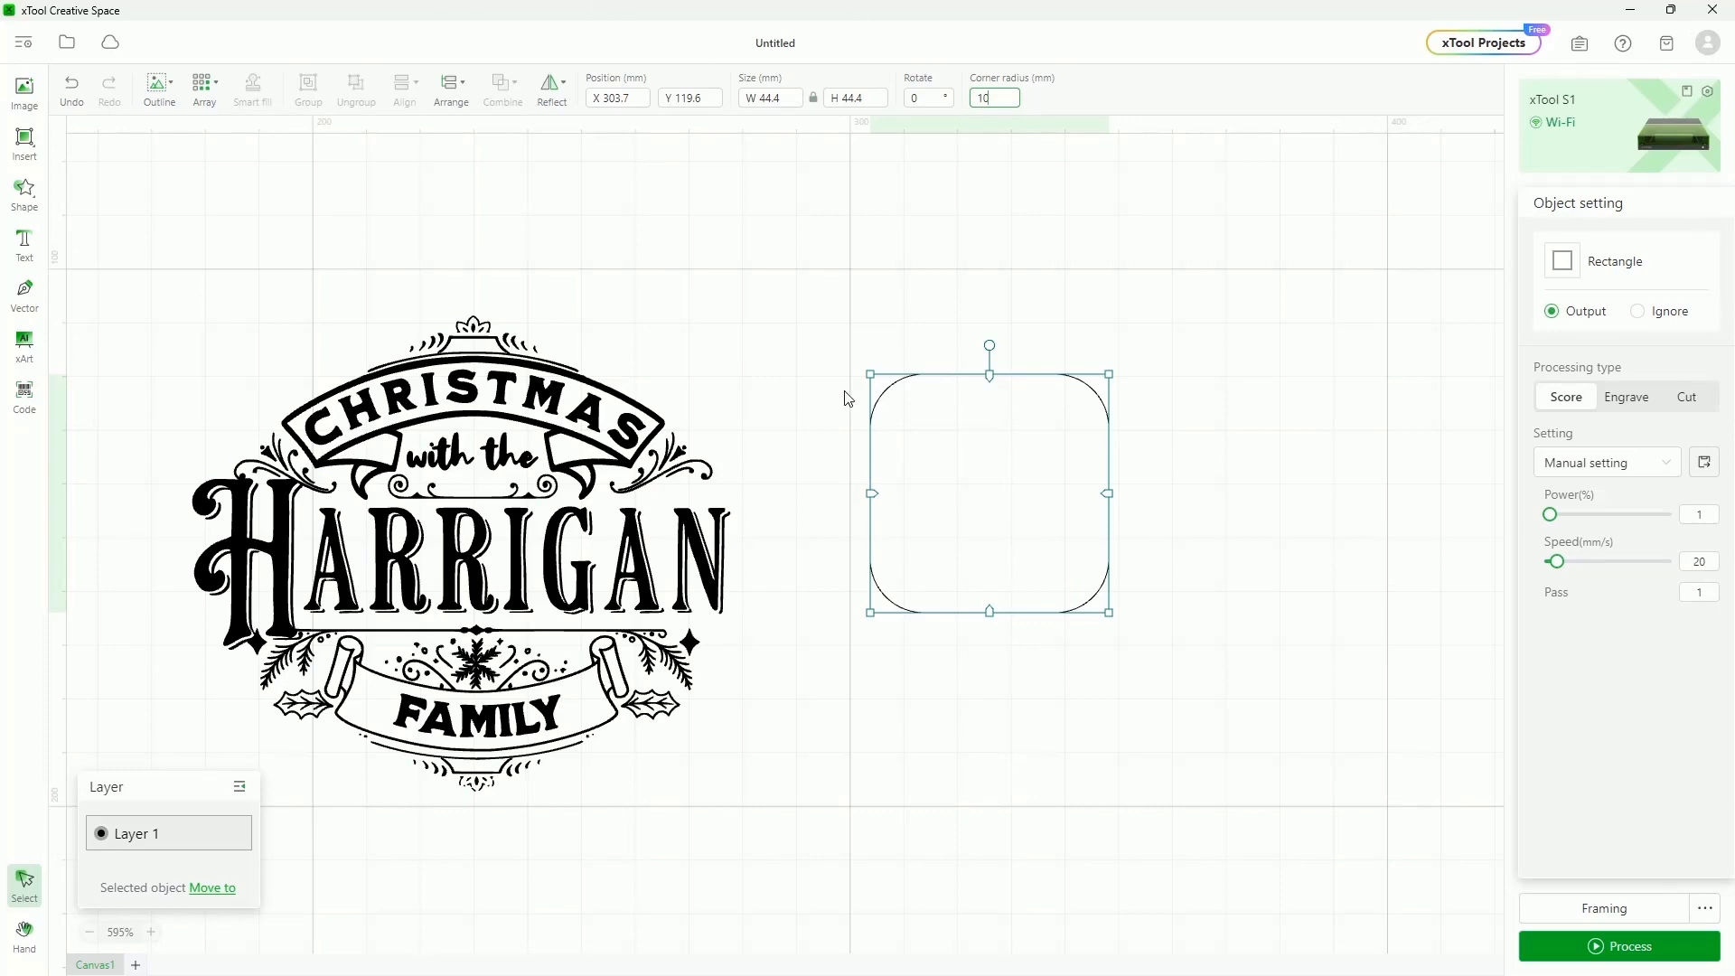
Inspect the rounded square's corners, then delete the square
left_click(931, 364)
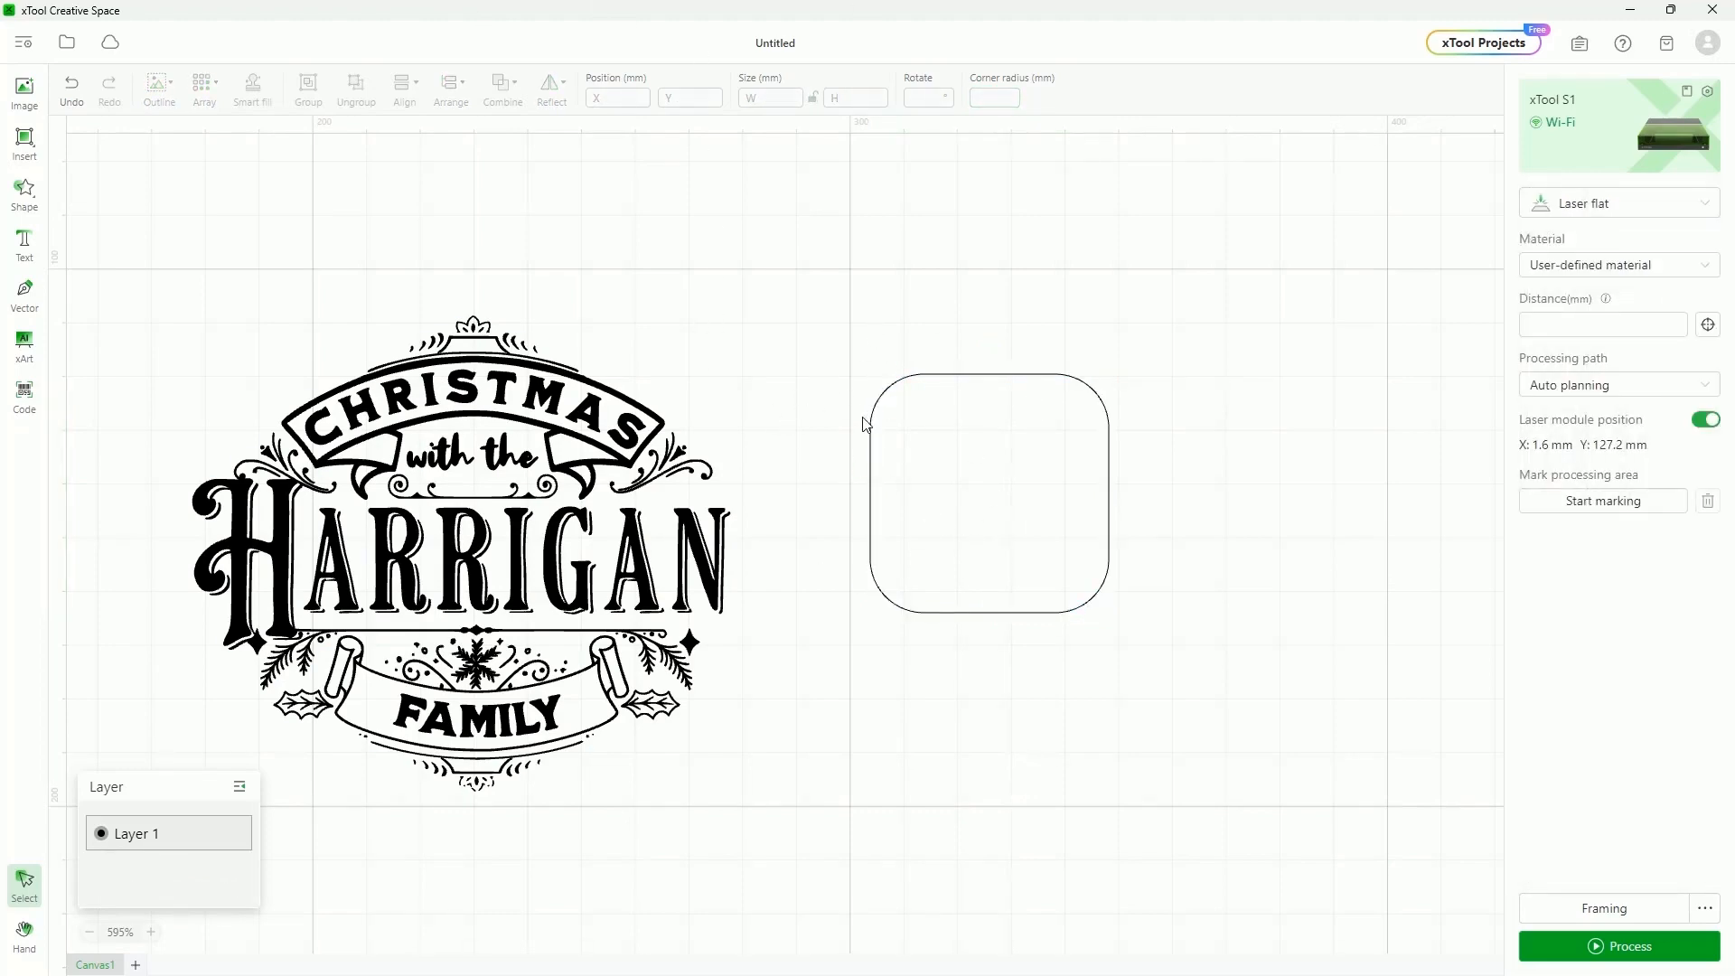
left_click(955, 375)
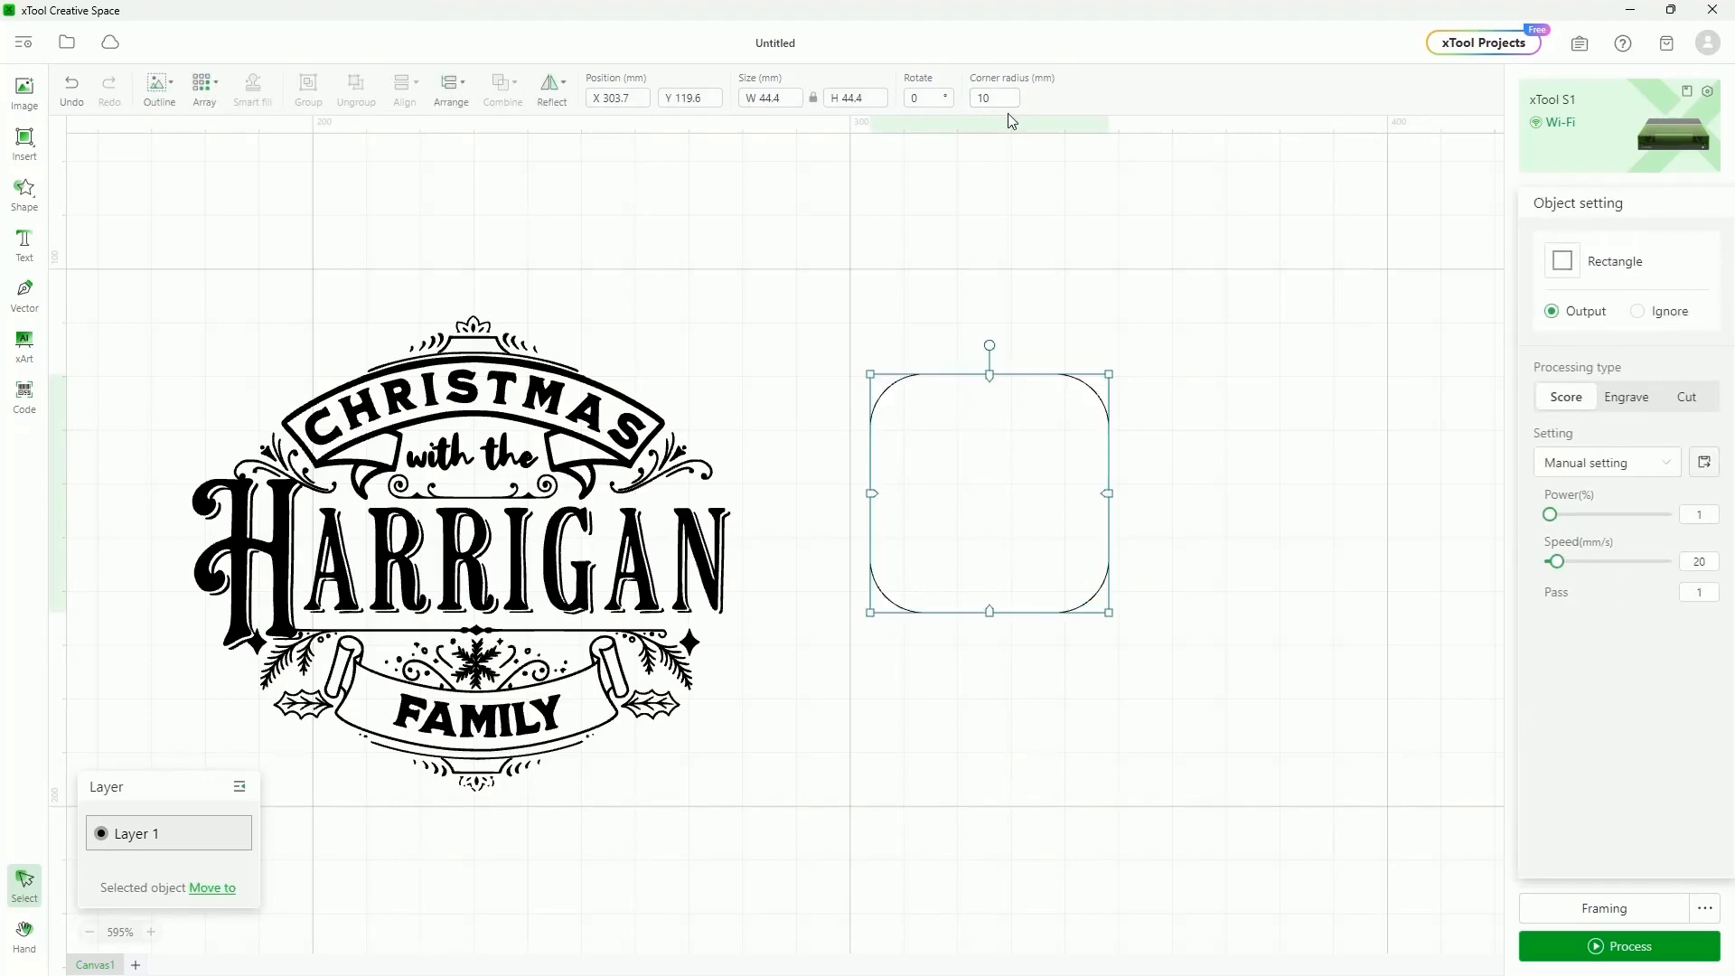
left_click(898, 608)
left_click(895, 600)
key("Delete")
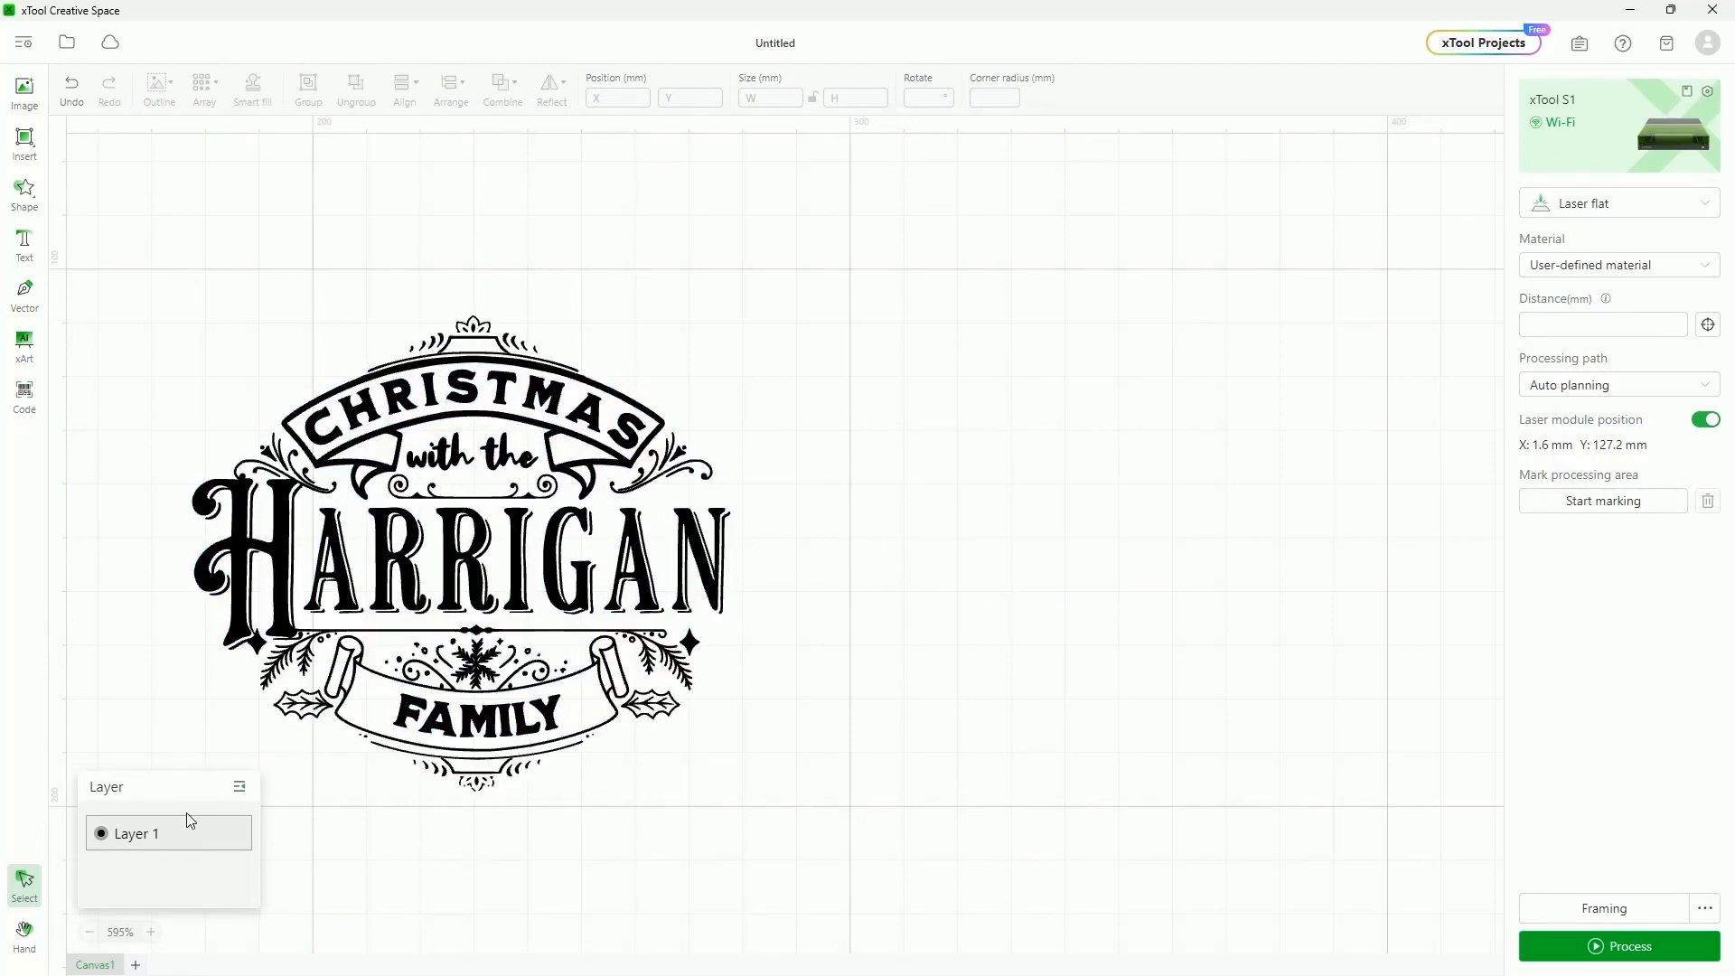
Centre the Harrigan design and frame it with a 111.5 × 92 mm Score rectangle
left_click_drag(458, 571, 841, 517)
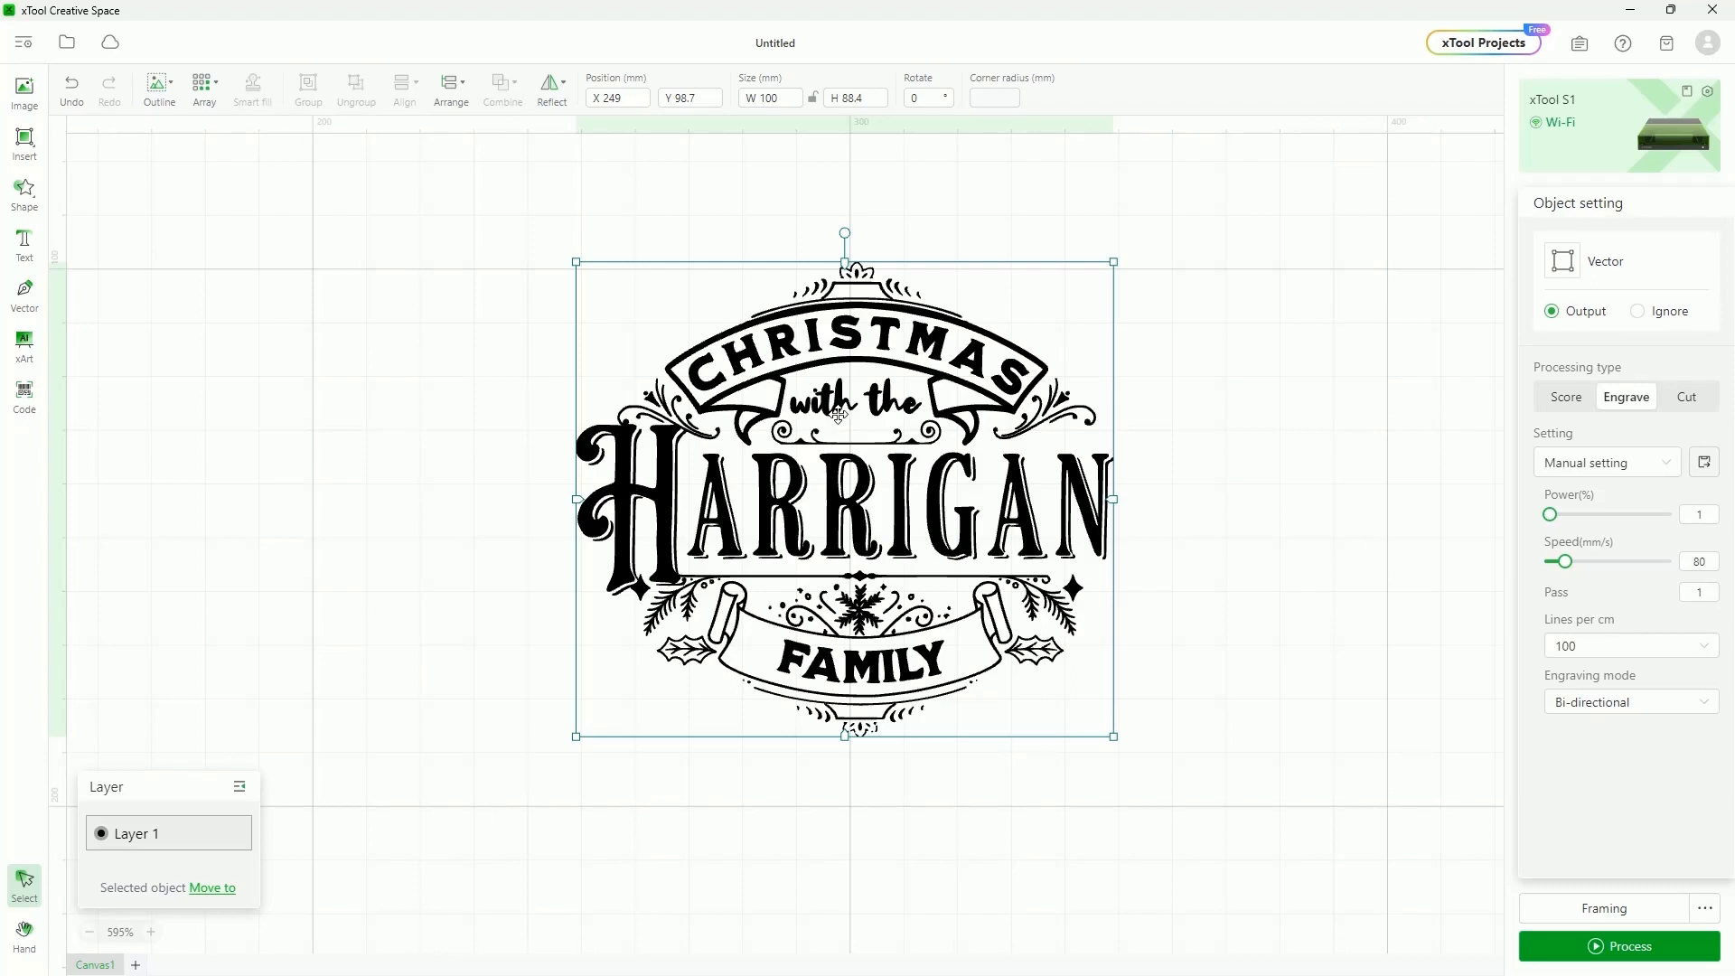
left_click_drag(840, 356, 803, 362)
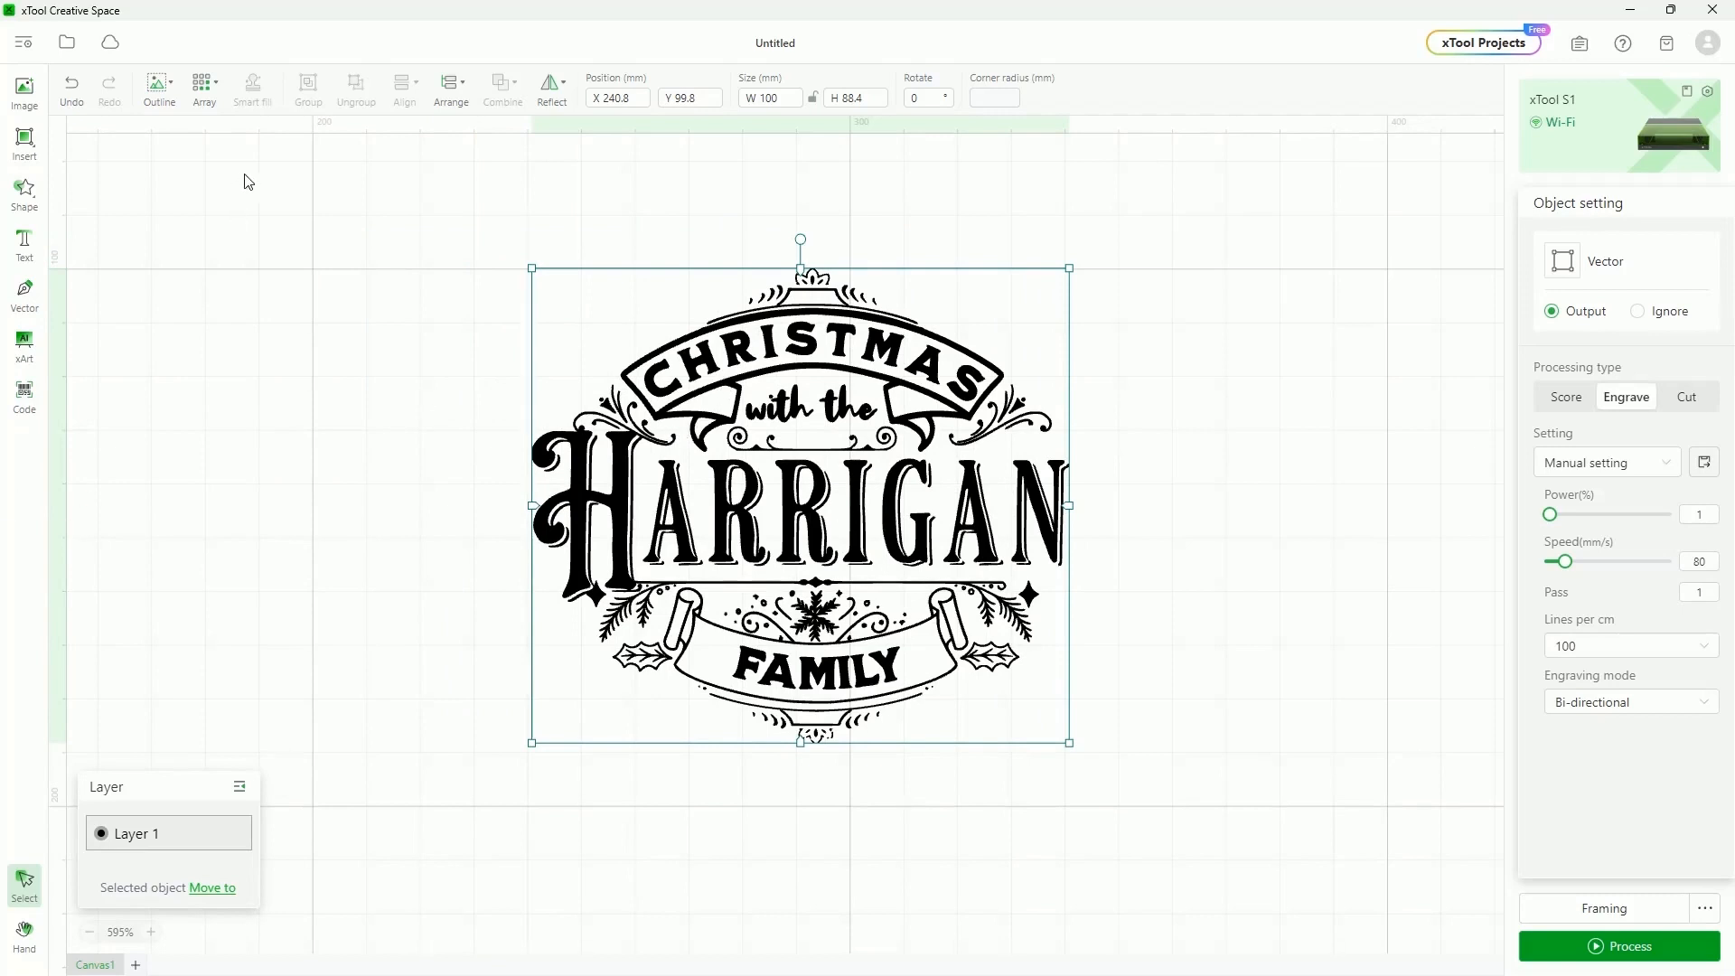
mouse_move(27, 142)
left_click(72, 172)
left_click_drag(499, 258, 1098, 751)
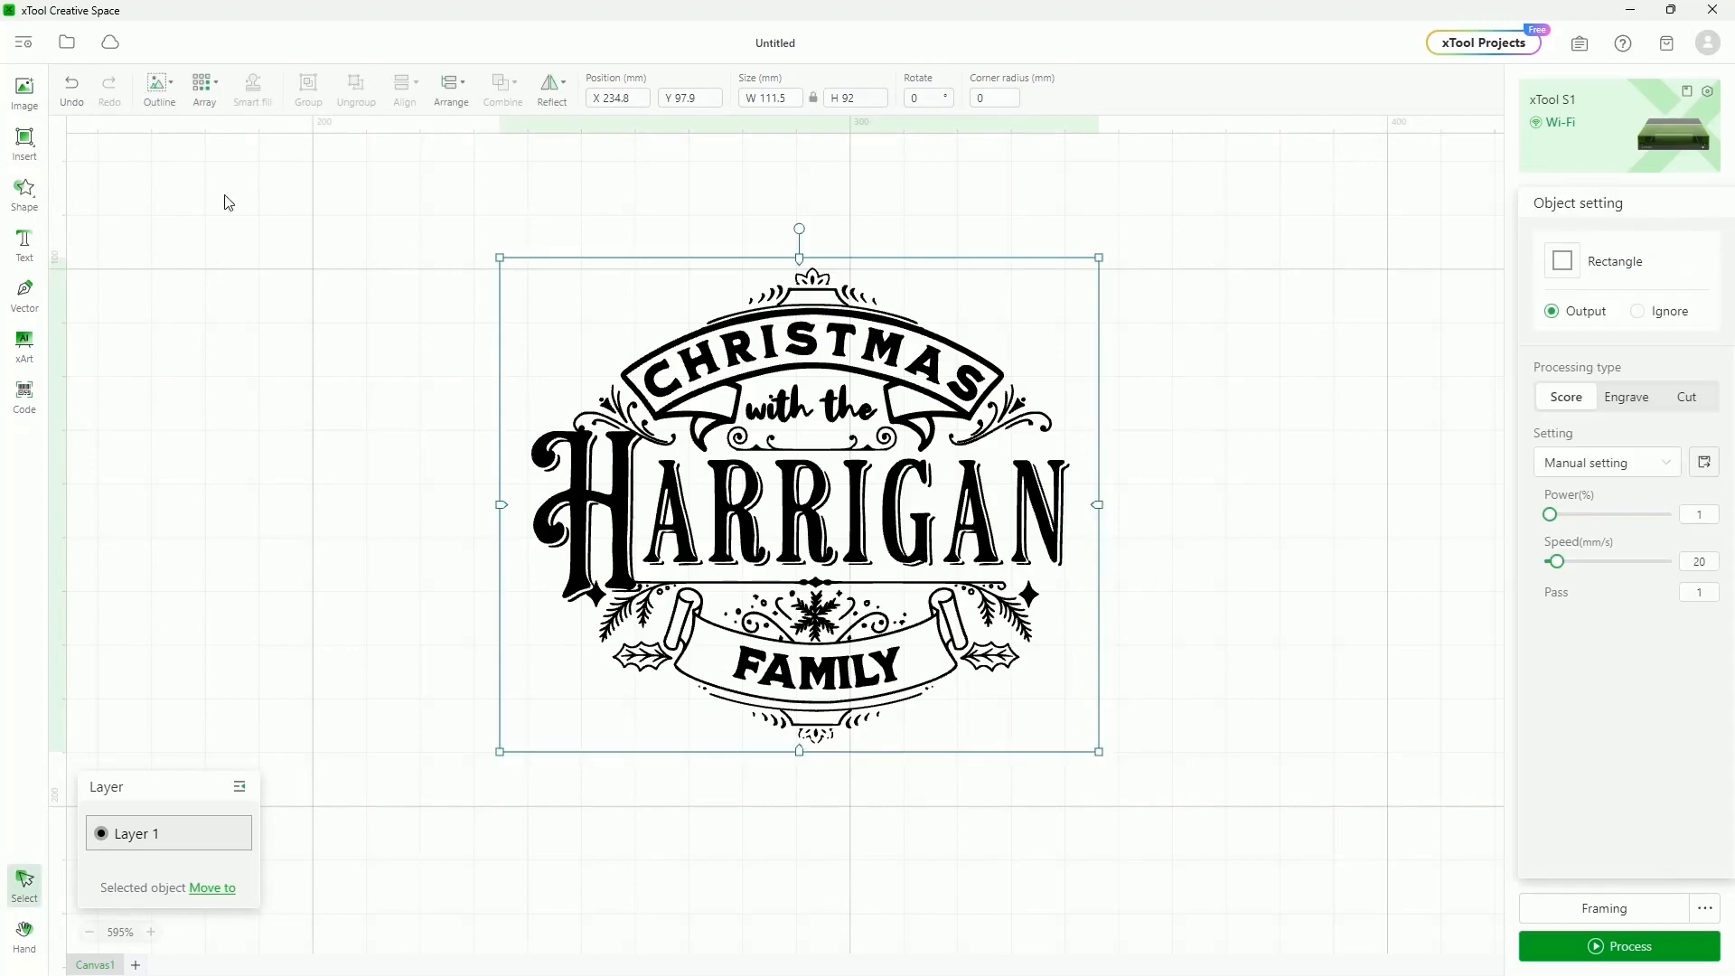
Import the BusterLogoWhiteDeskop.jpg dog logo and nudge it slightly upward
left_click(25, 90)
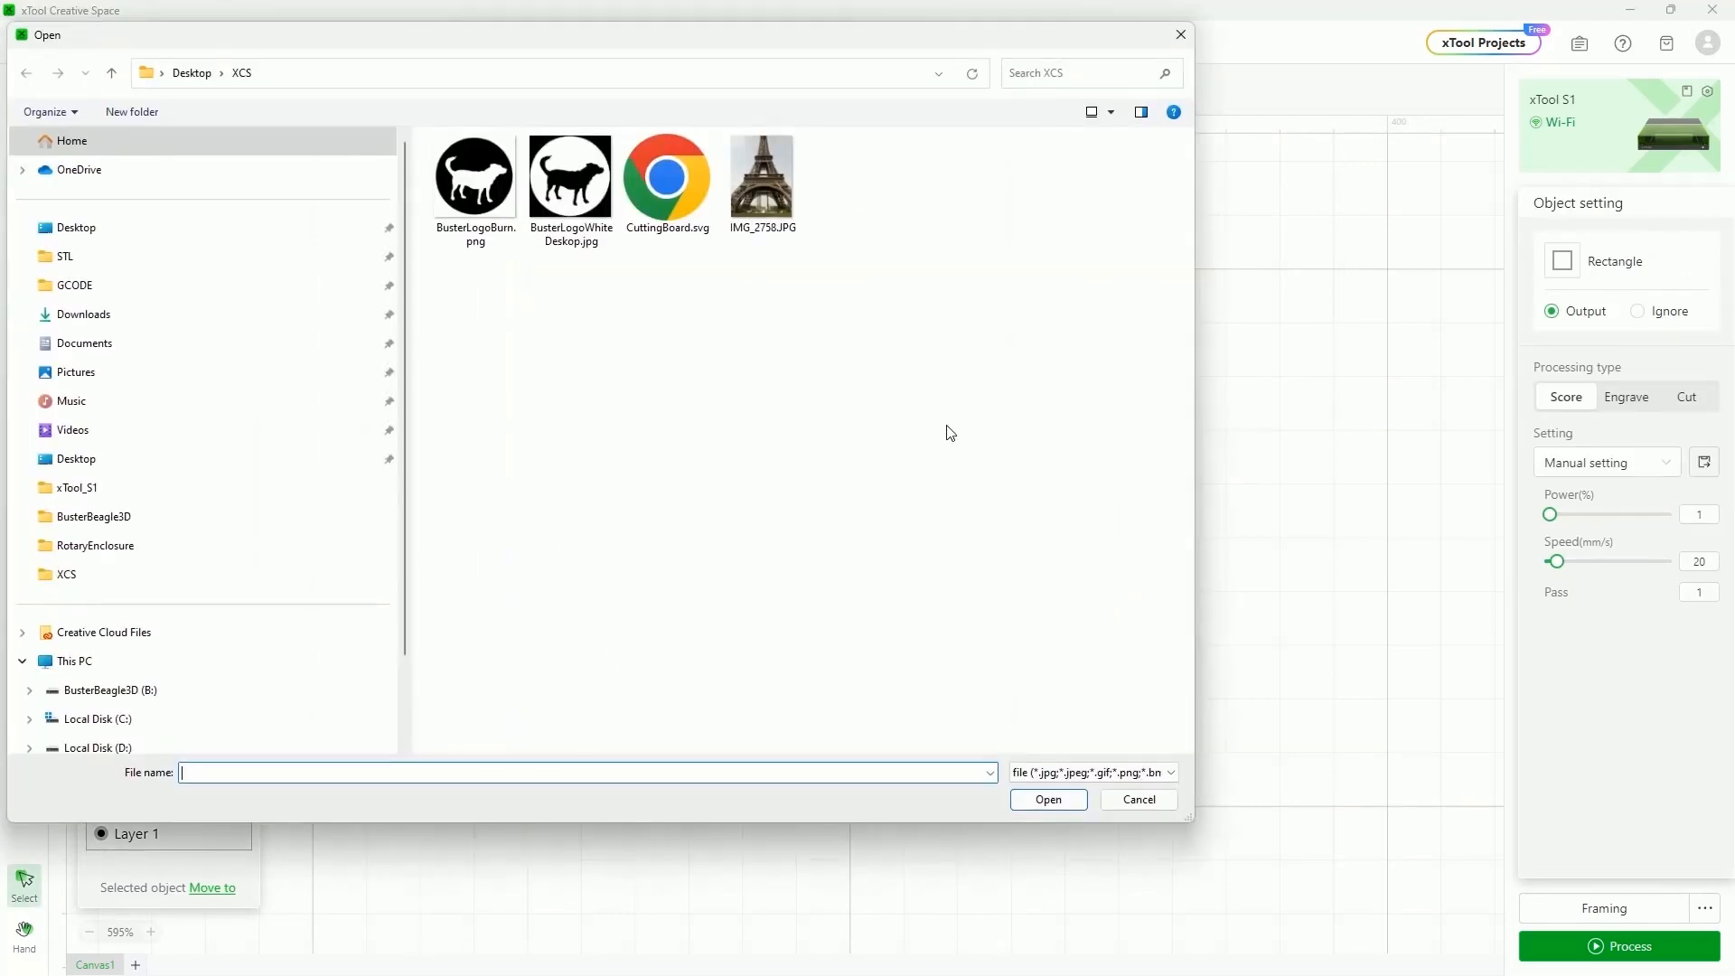
double_click(570, 176)
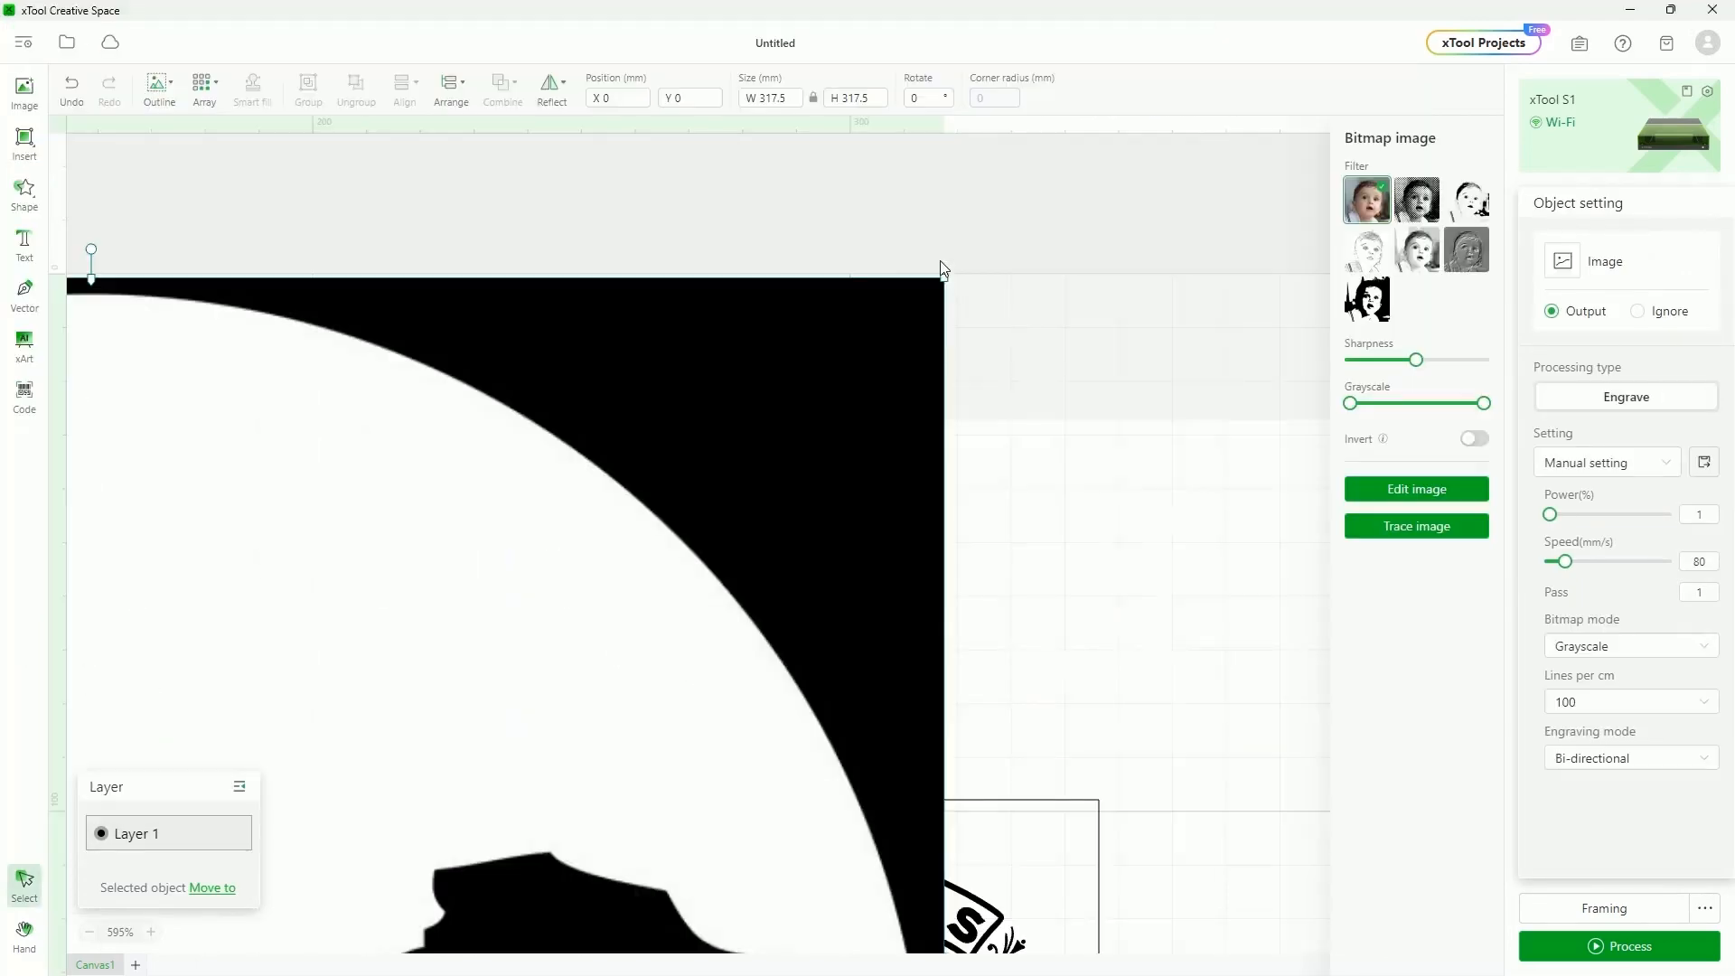
left_click_drag(942, 274, 306, 887)
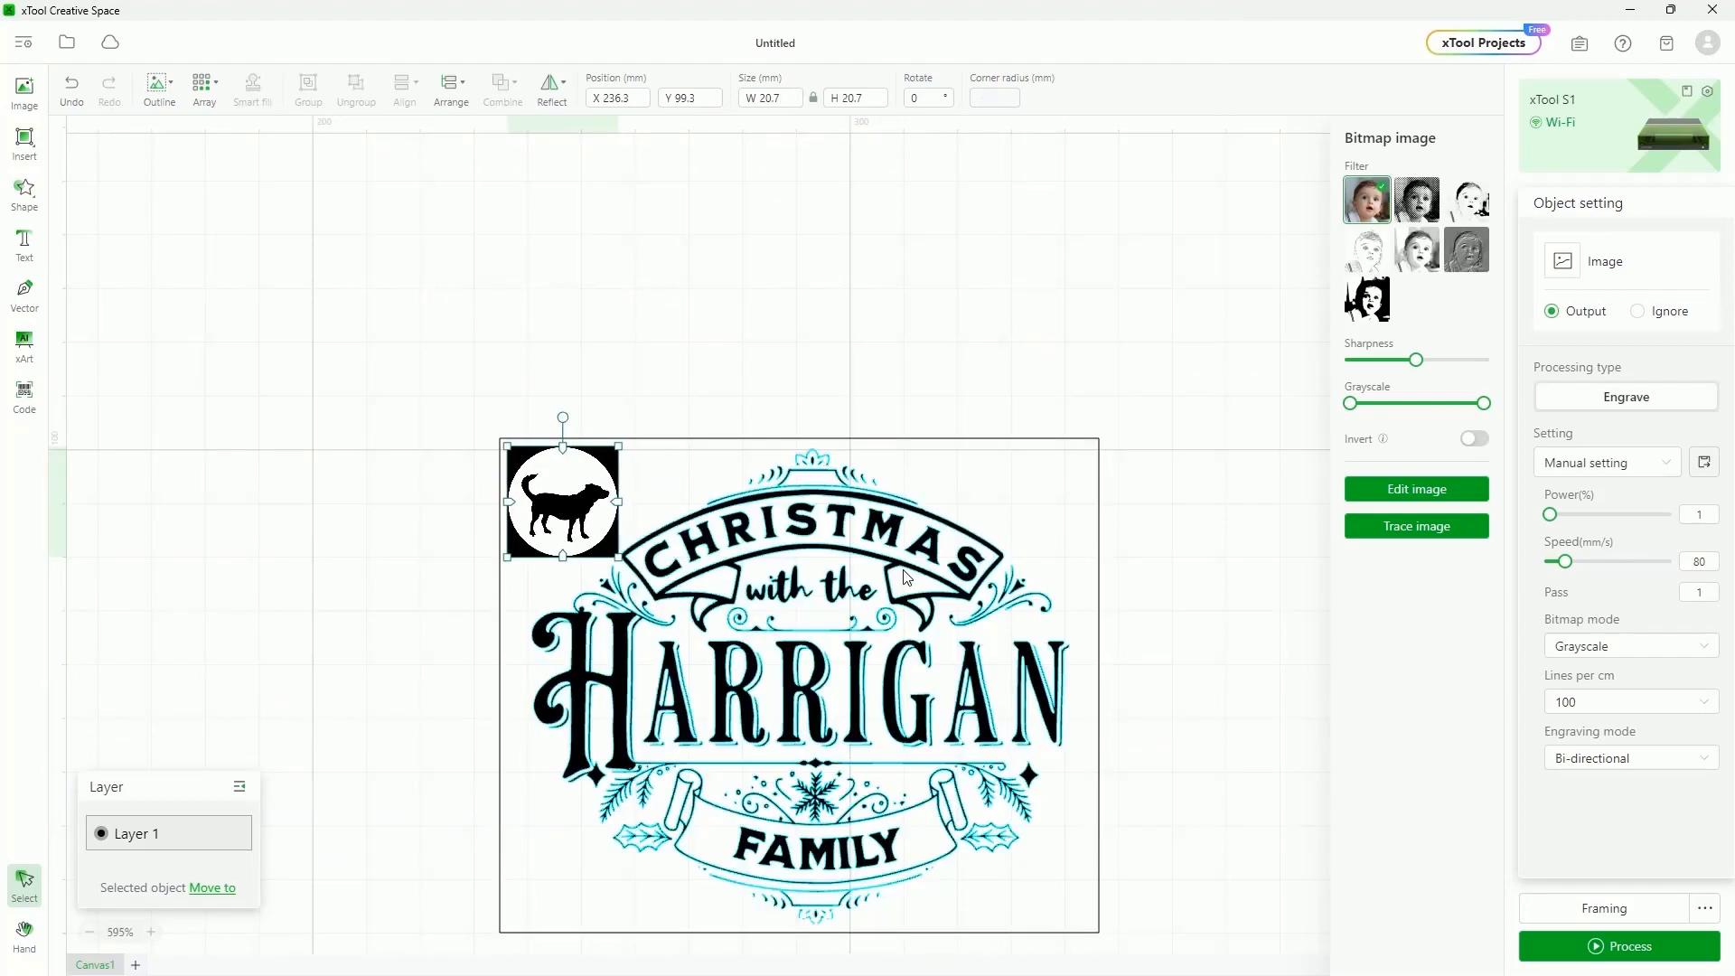
key("Up")
key("Up")
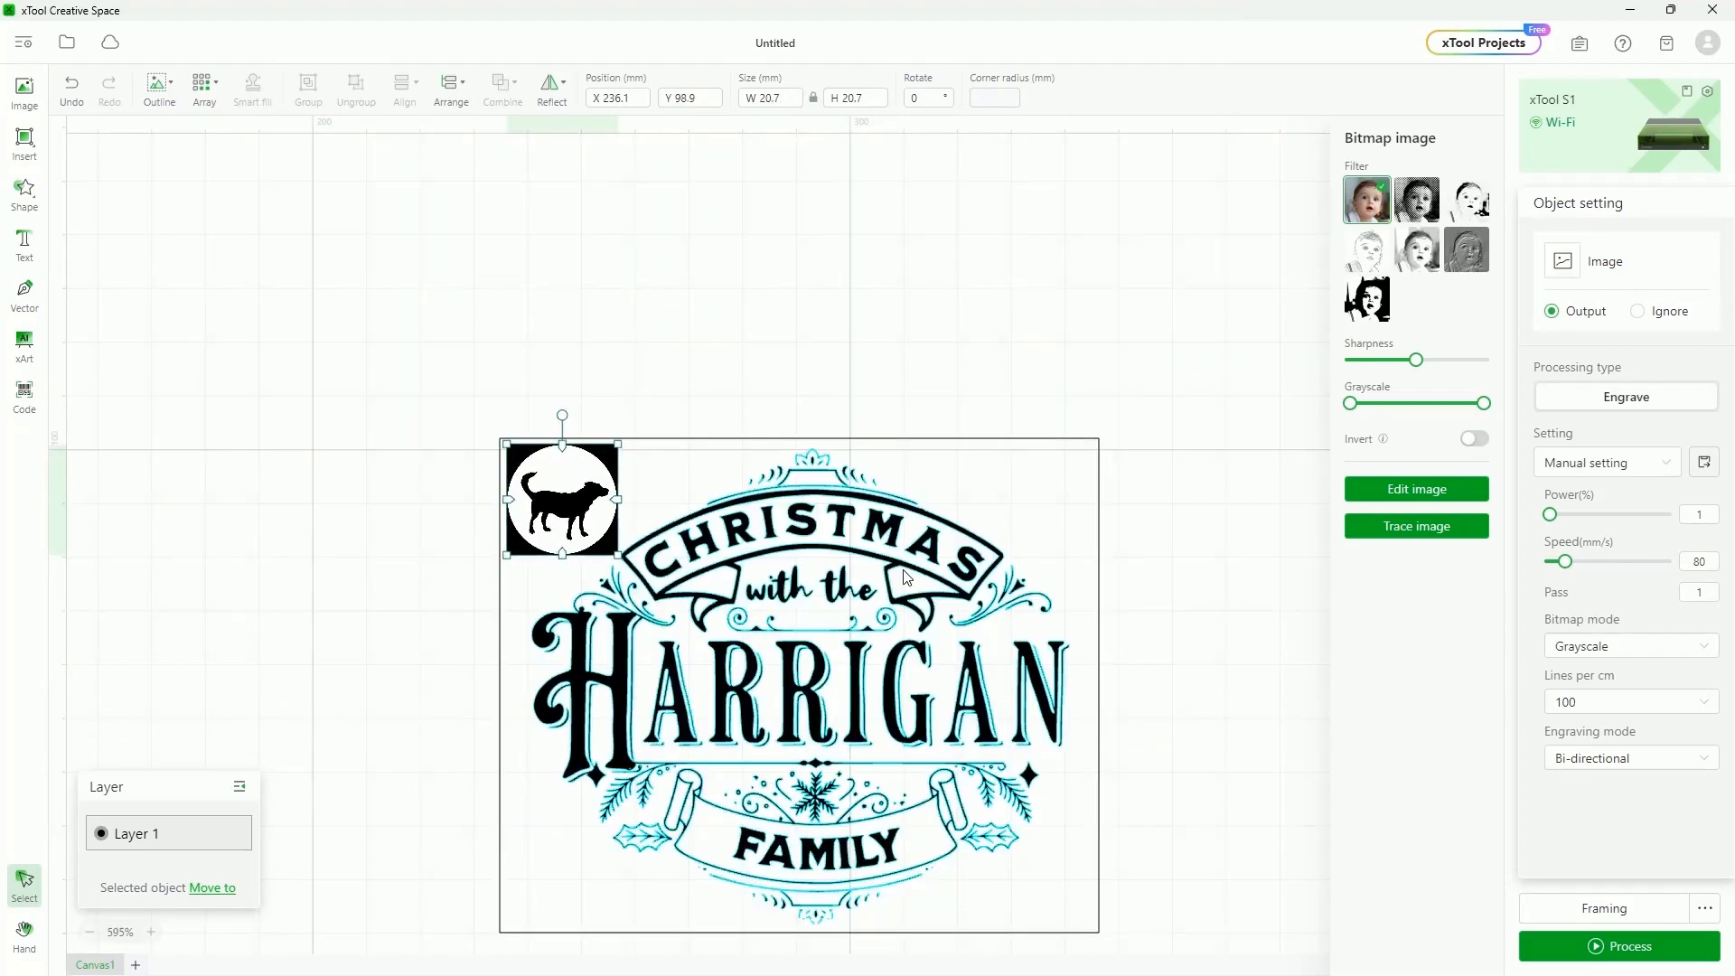
left_click(910, 263)
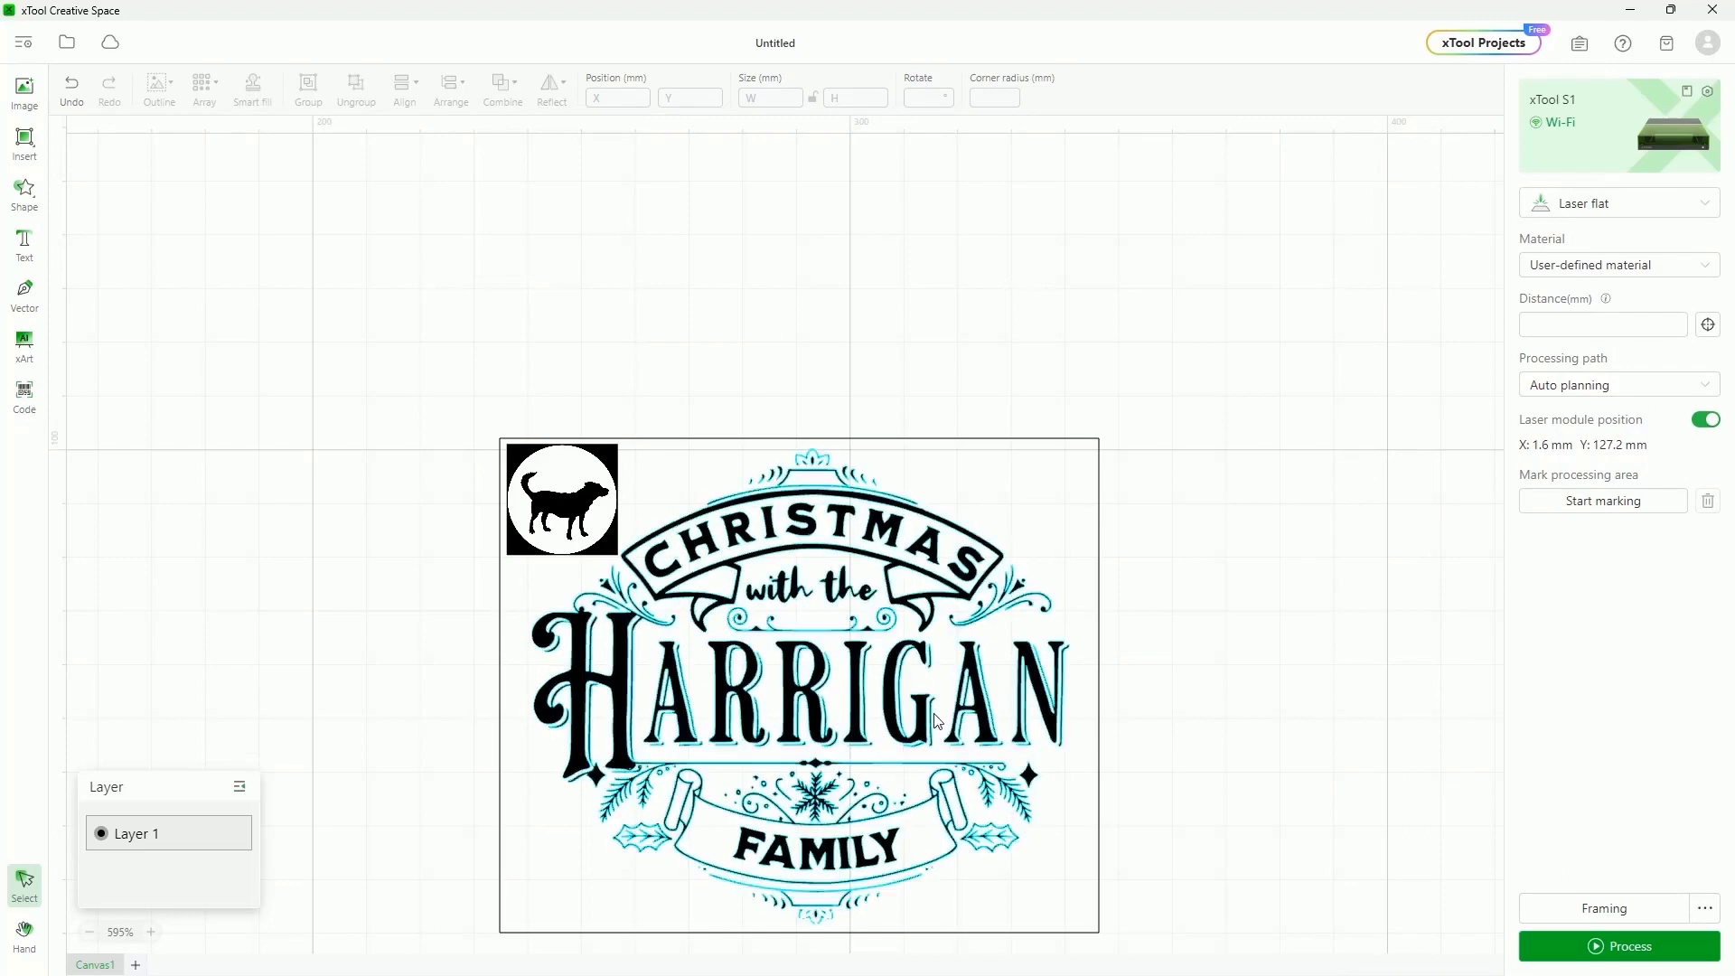
Select the Harrigan design, then the dog logo image
left_click(824, 649)
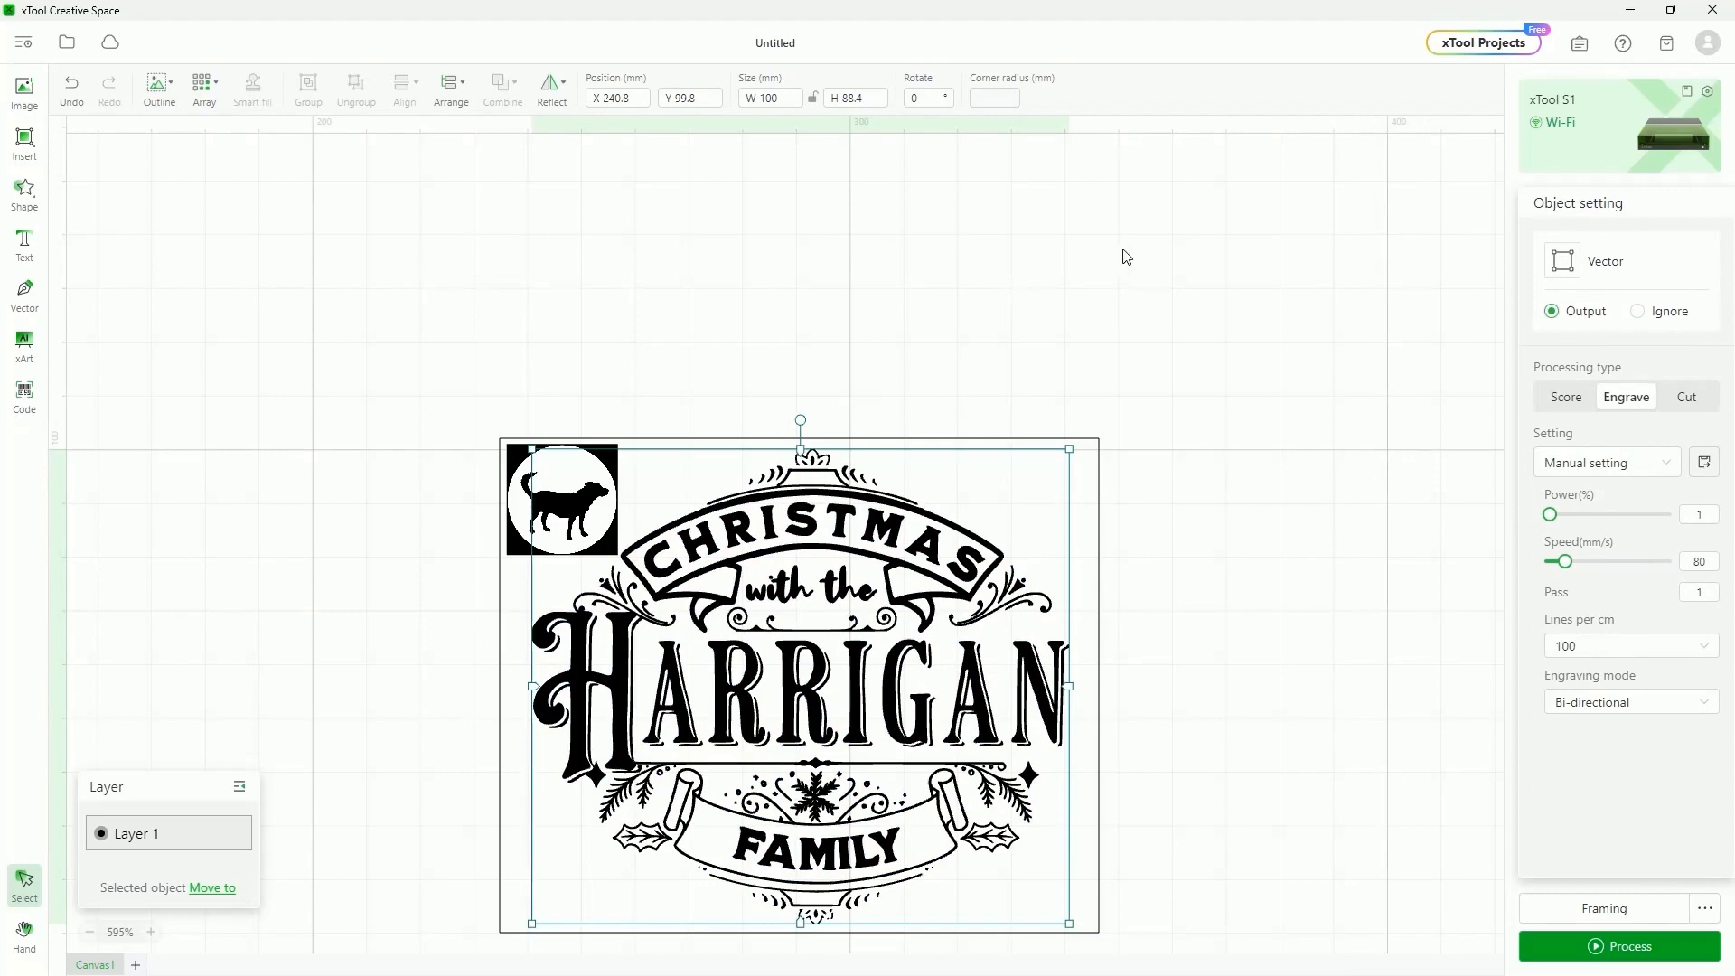
left_click(519, 458)
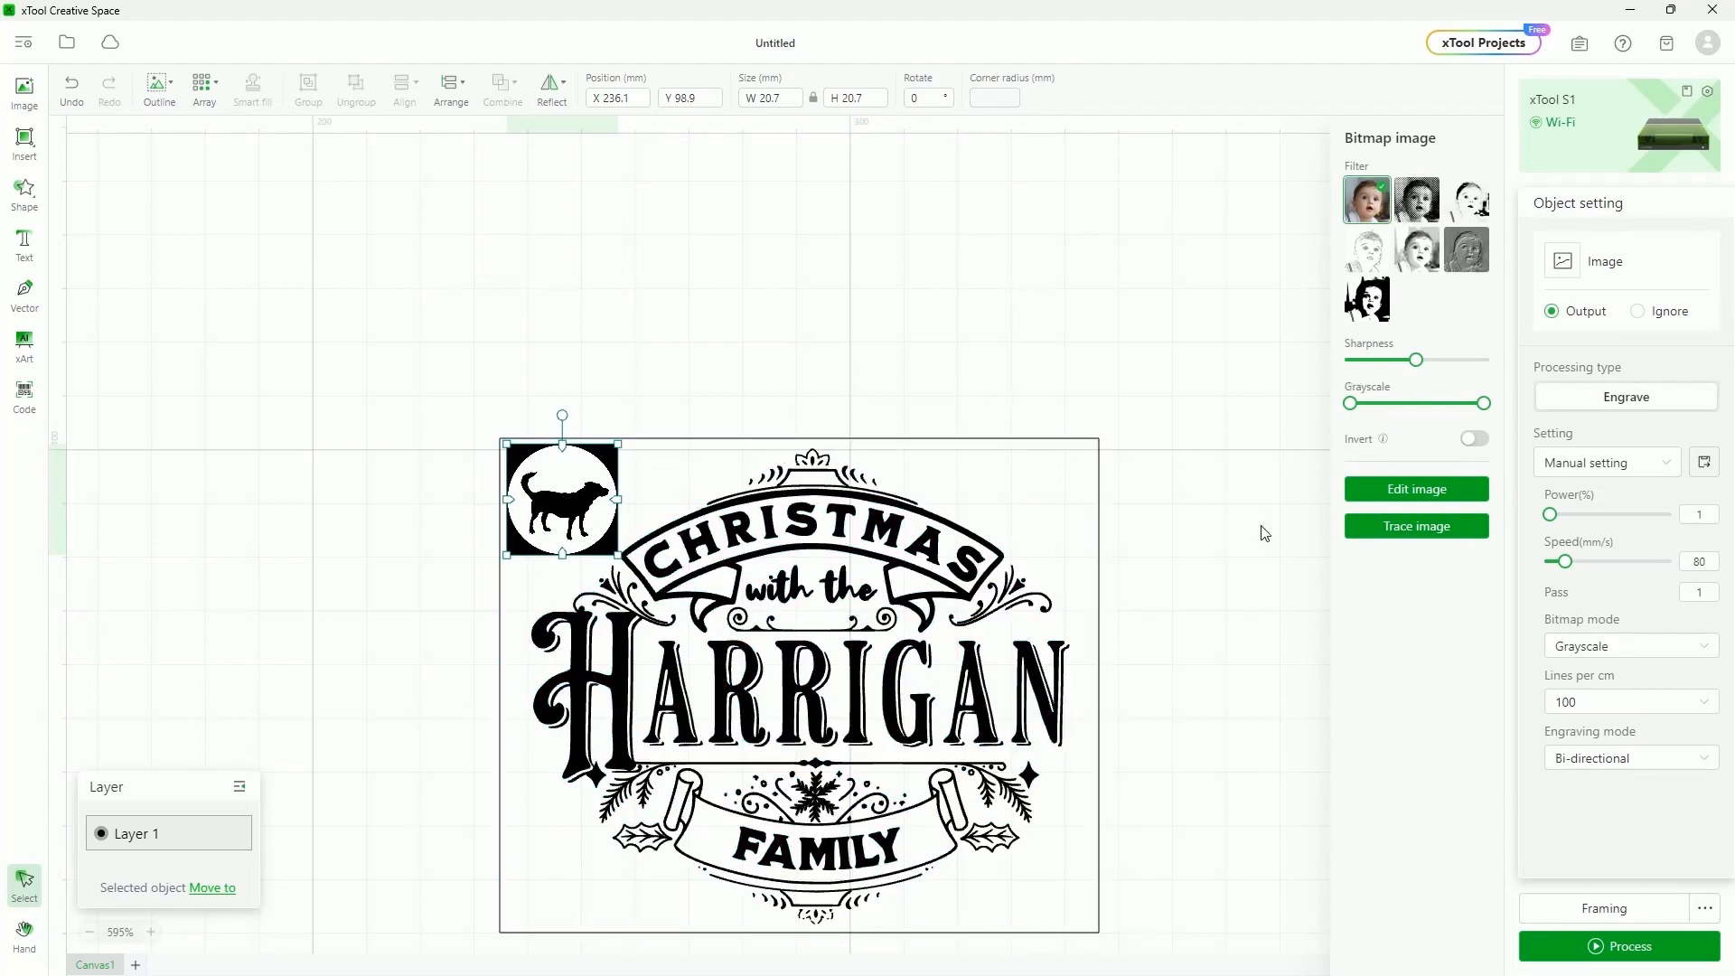
scroll(1258, 530, "down", 2)
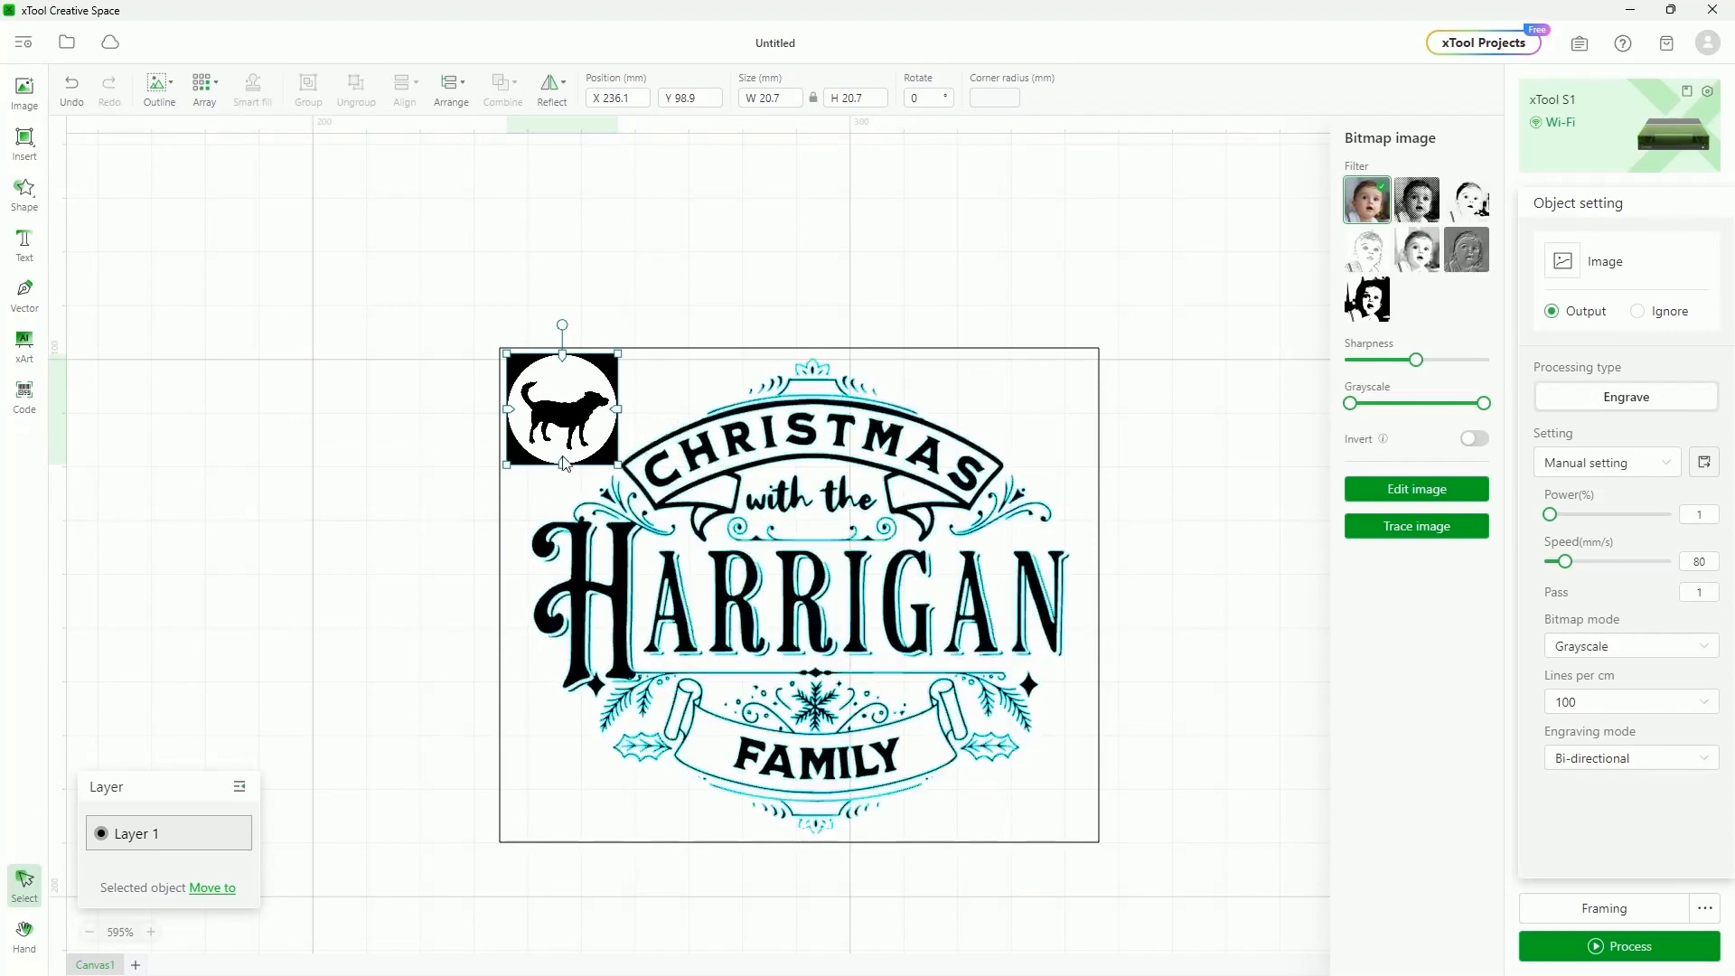
left_click(360, 358)
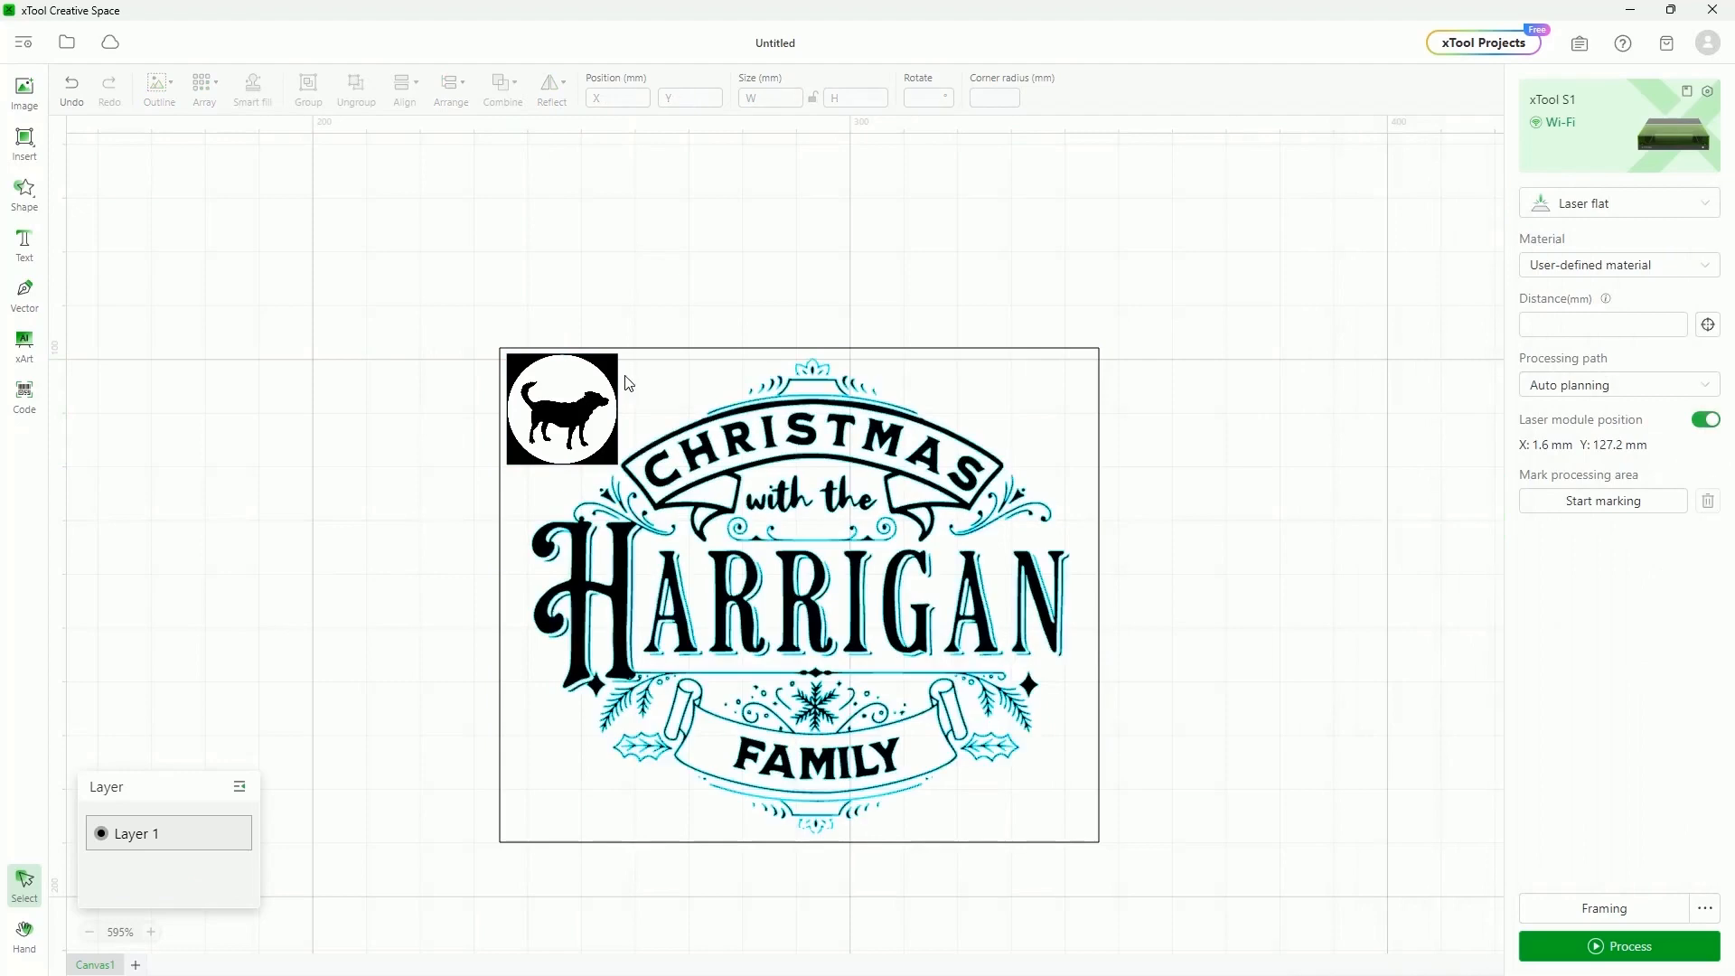
left_click(597, 357)
Move the dog logo to a new red Layer 2 and check it by hiding and showing Layer 2
right_click(596, 357)
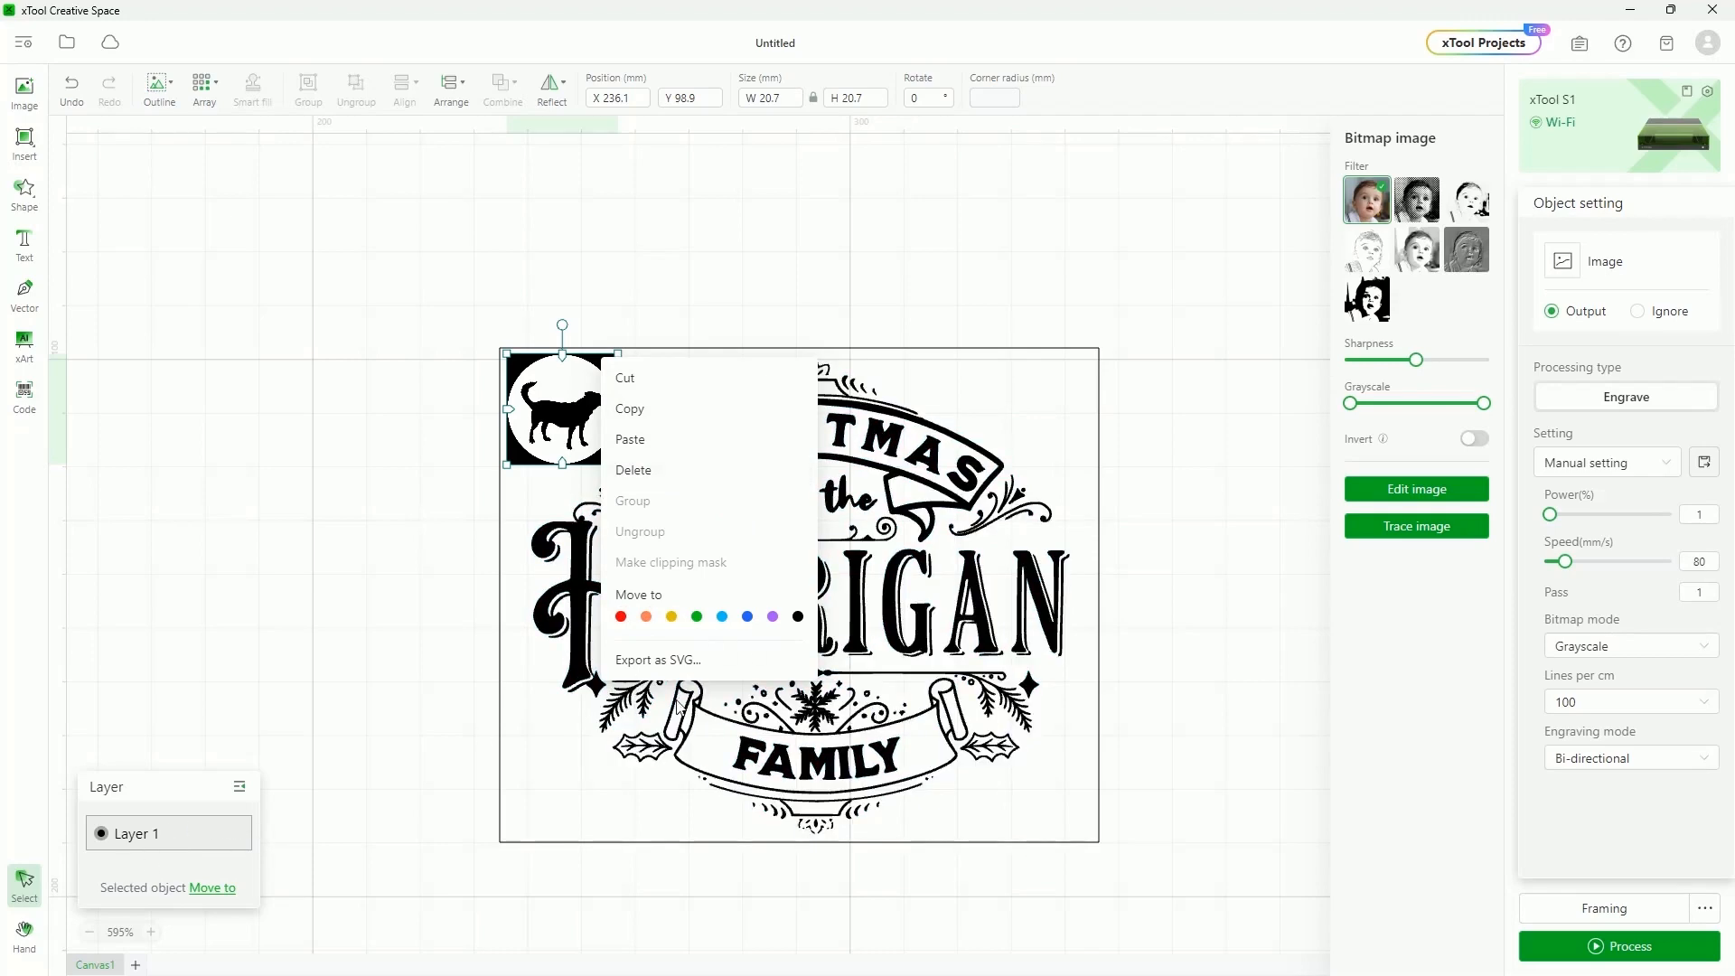
left_click(622, 617)
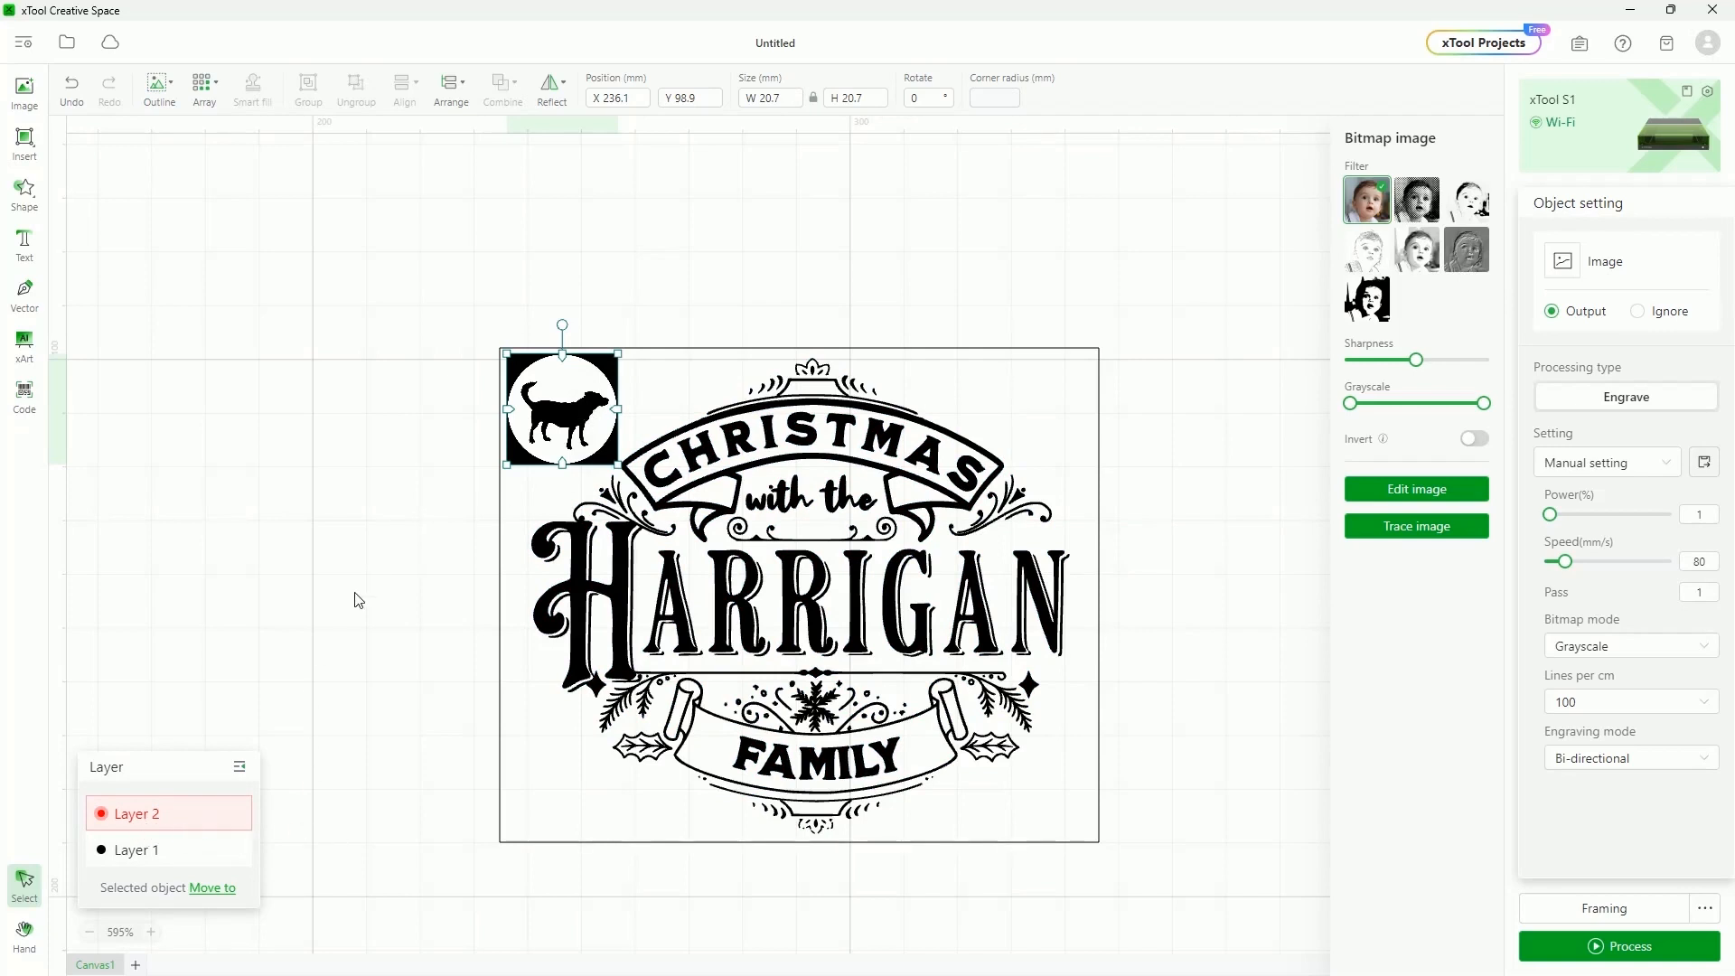
left_click(238, 819)
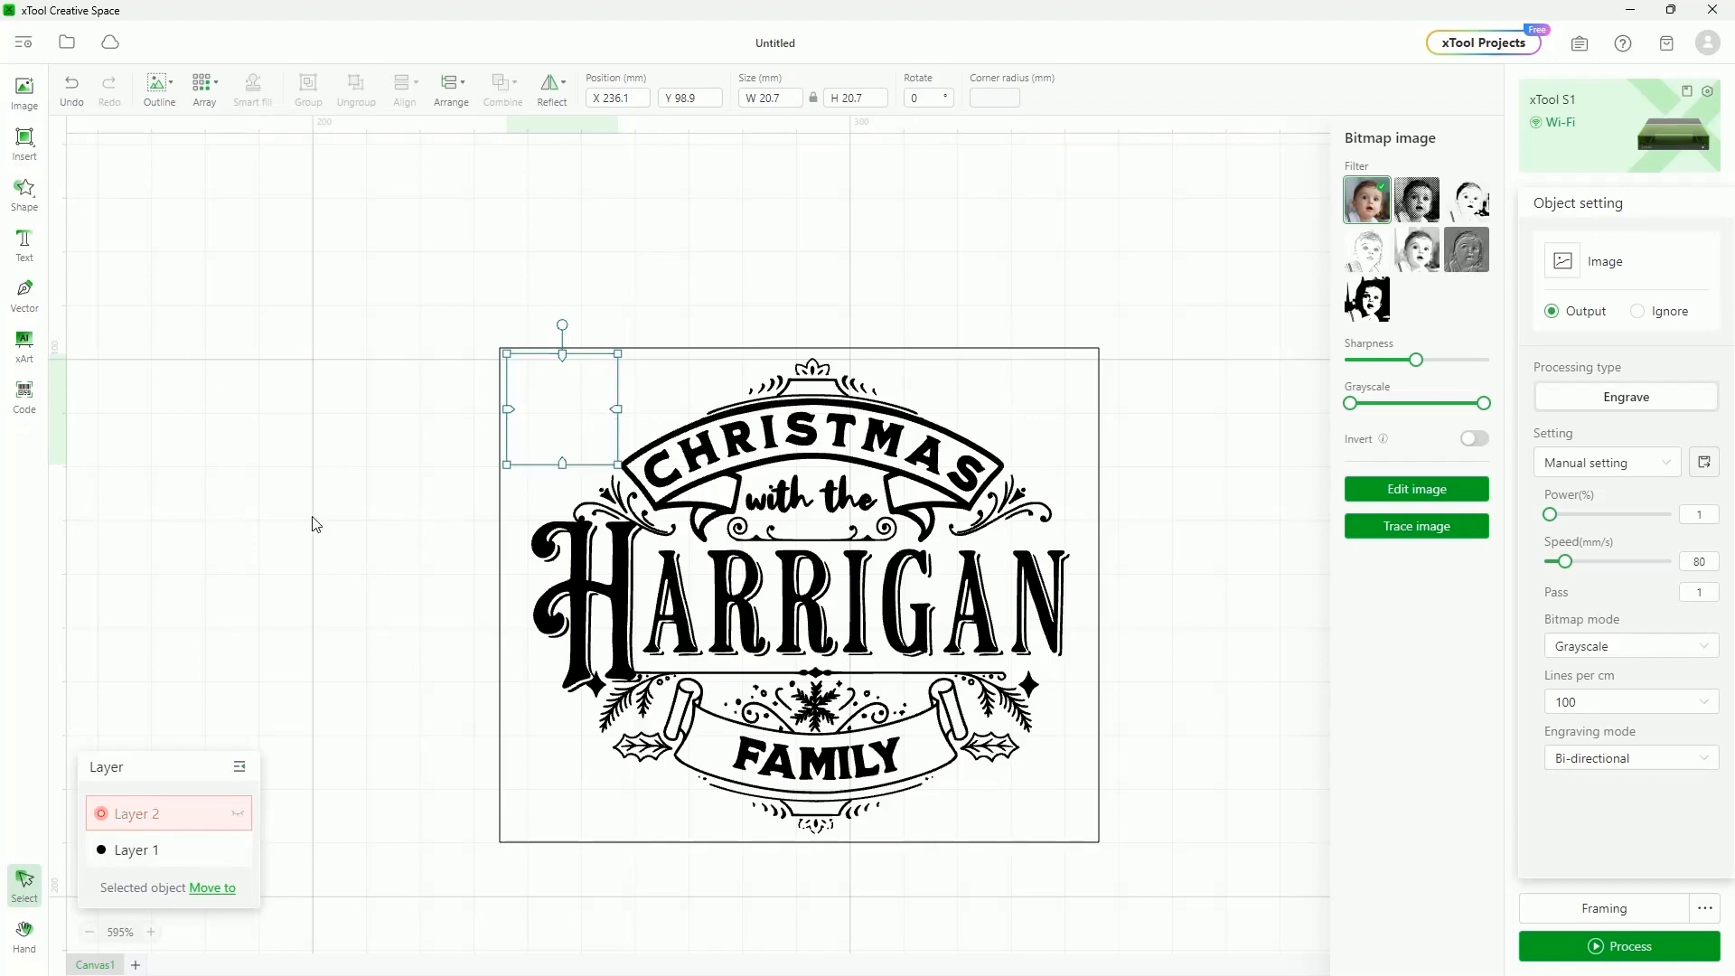
left_click(239, 818)
left_click(262, 398)
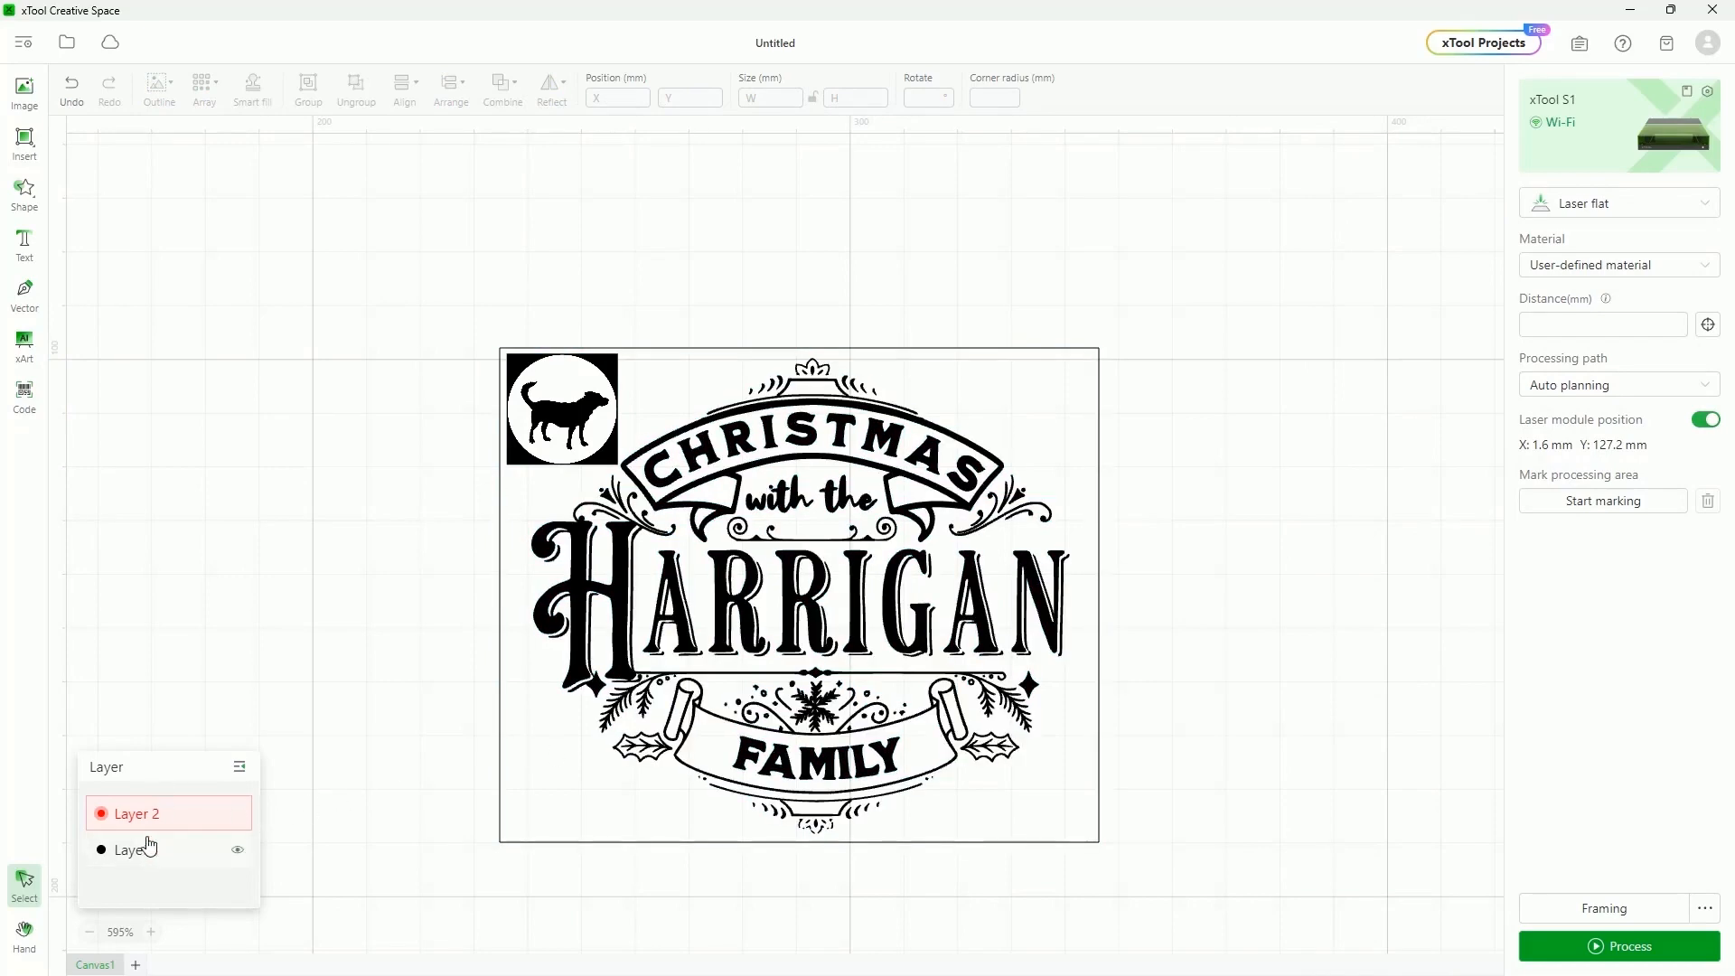
Alternate selecting the dog logo and the Christmas design to compare their layers
left_click(171, 817)
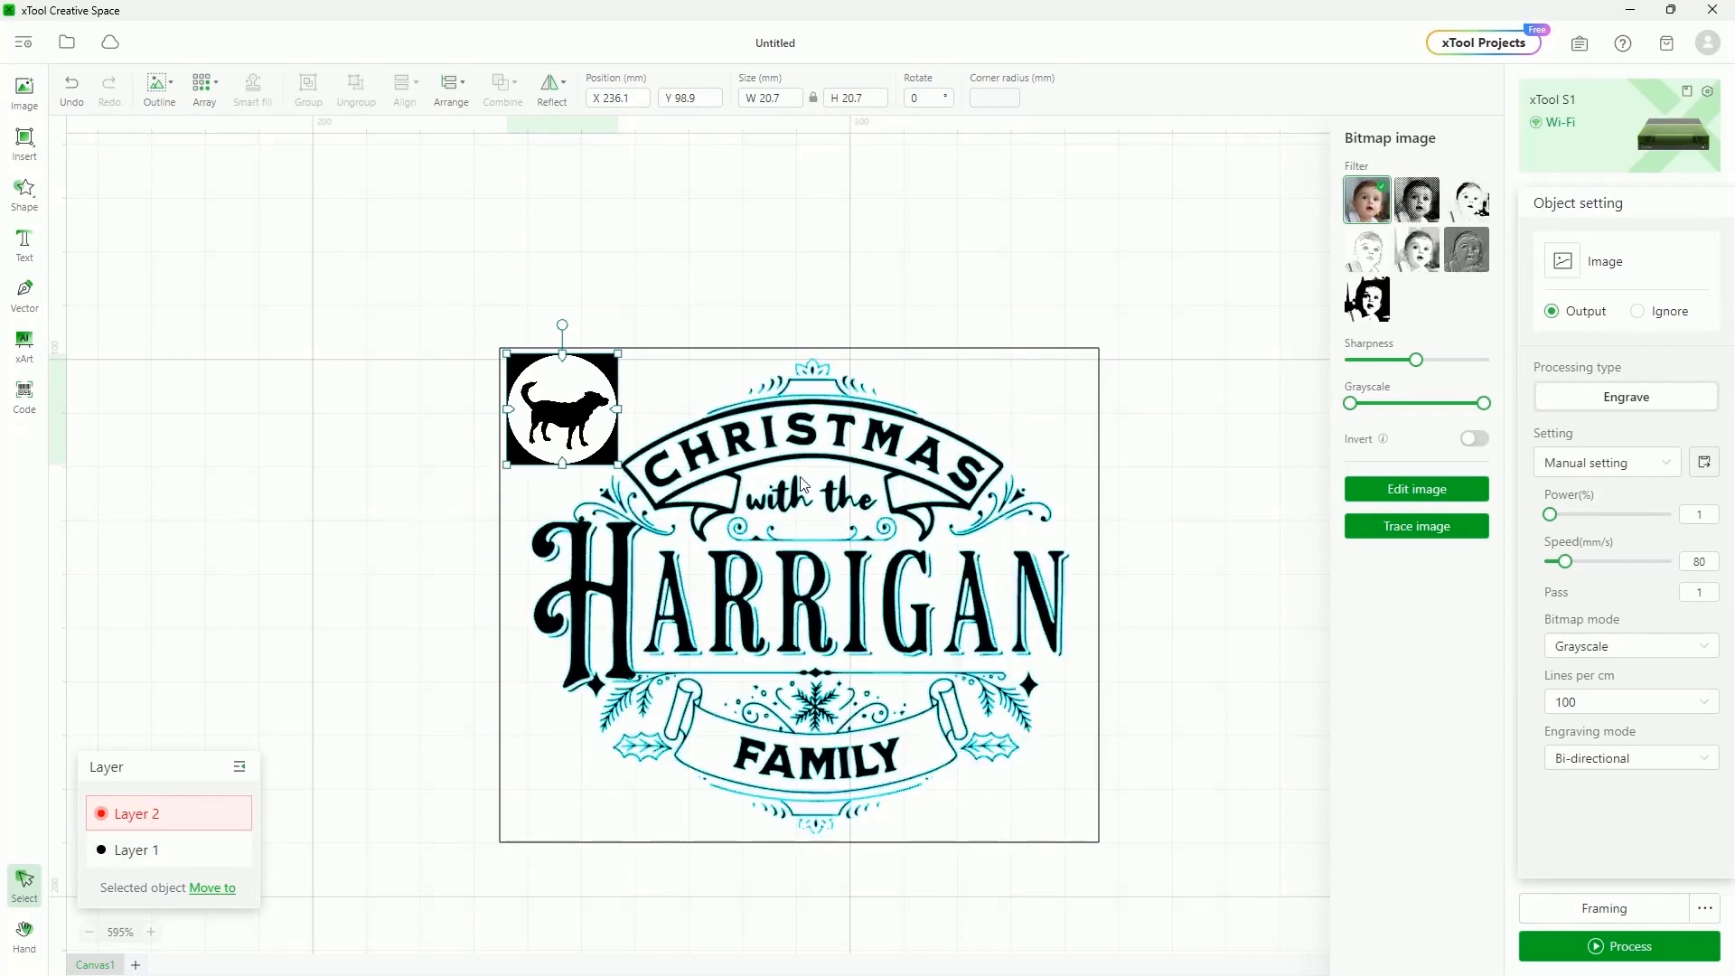
left_click(791, 548)
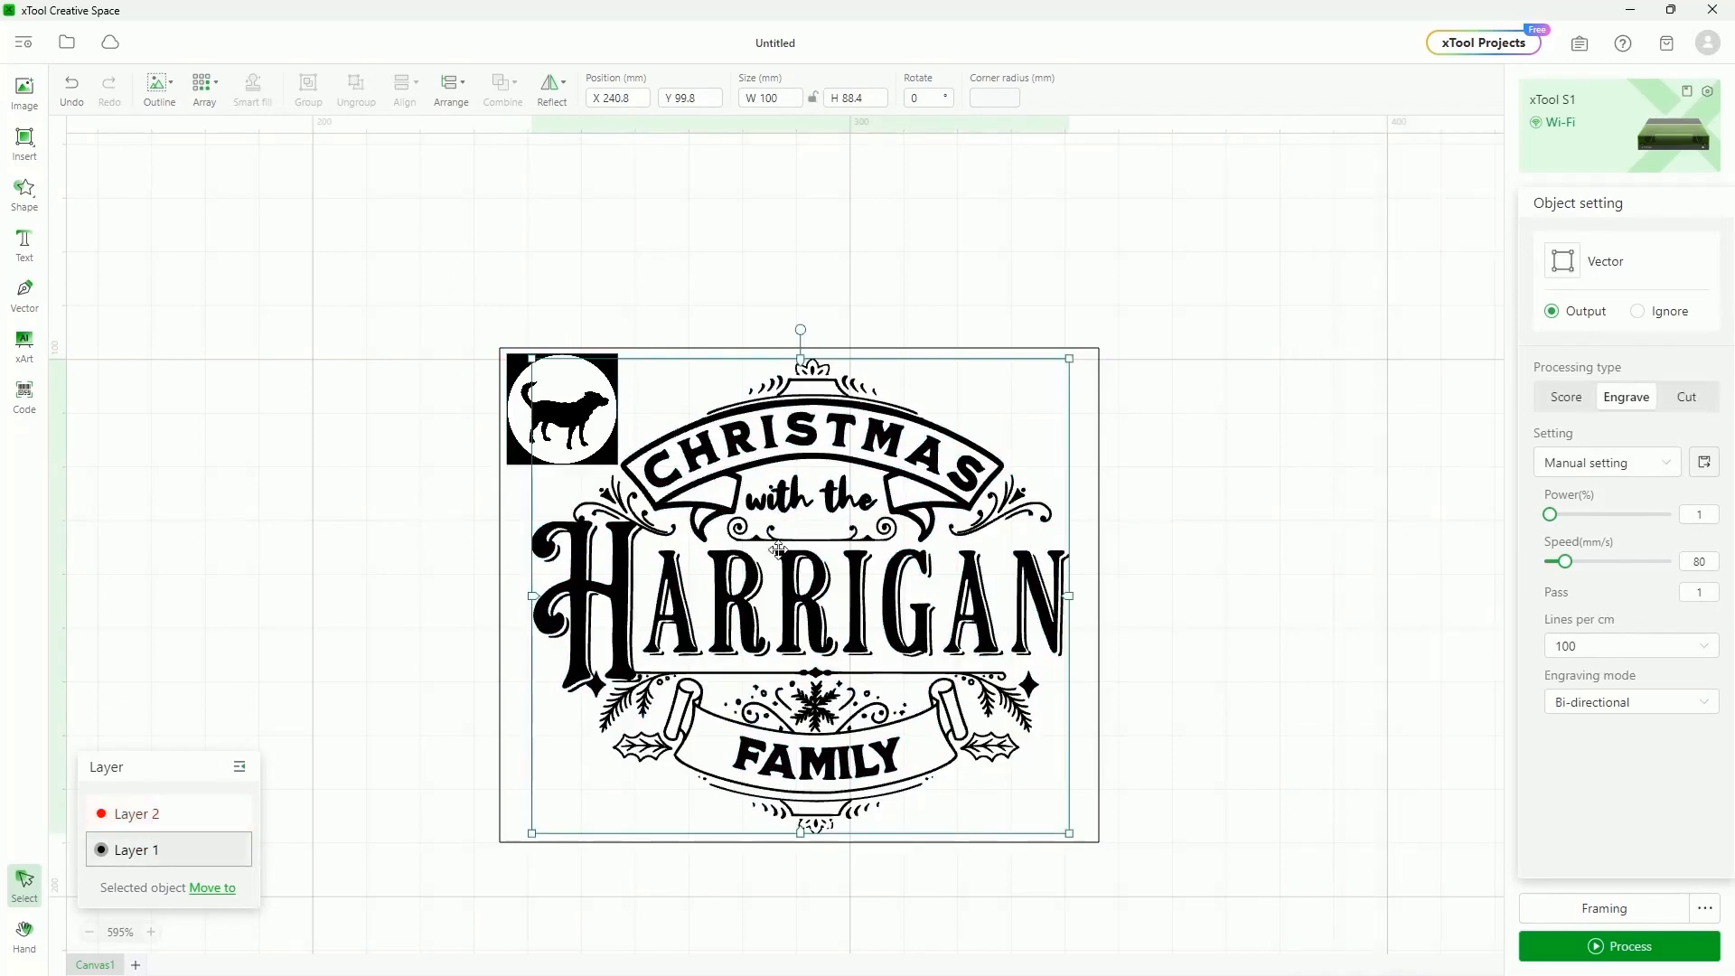
left_click(513, 357)
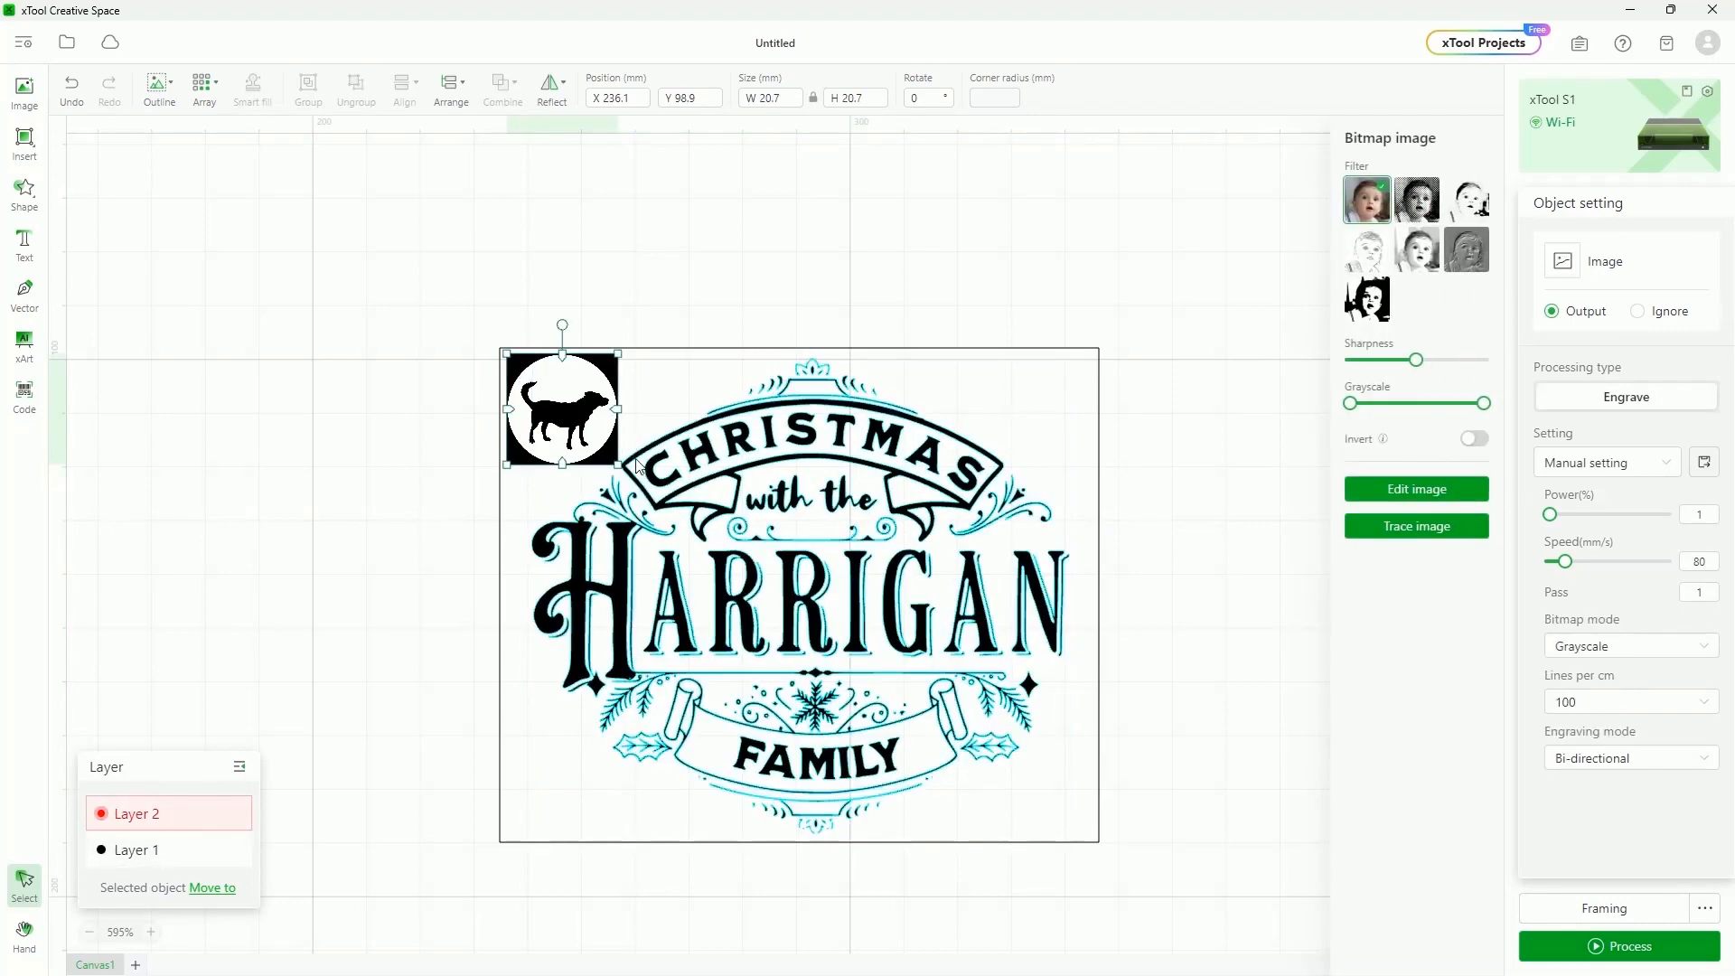
left_click(667, 483)
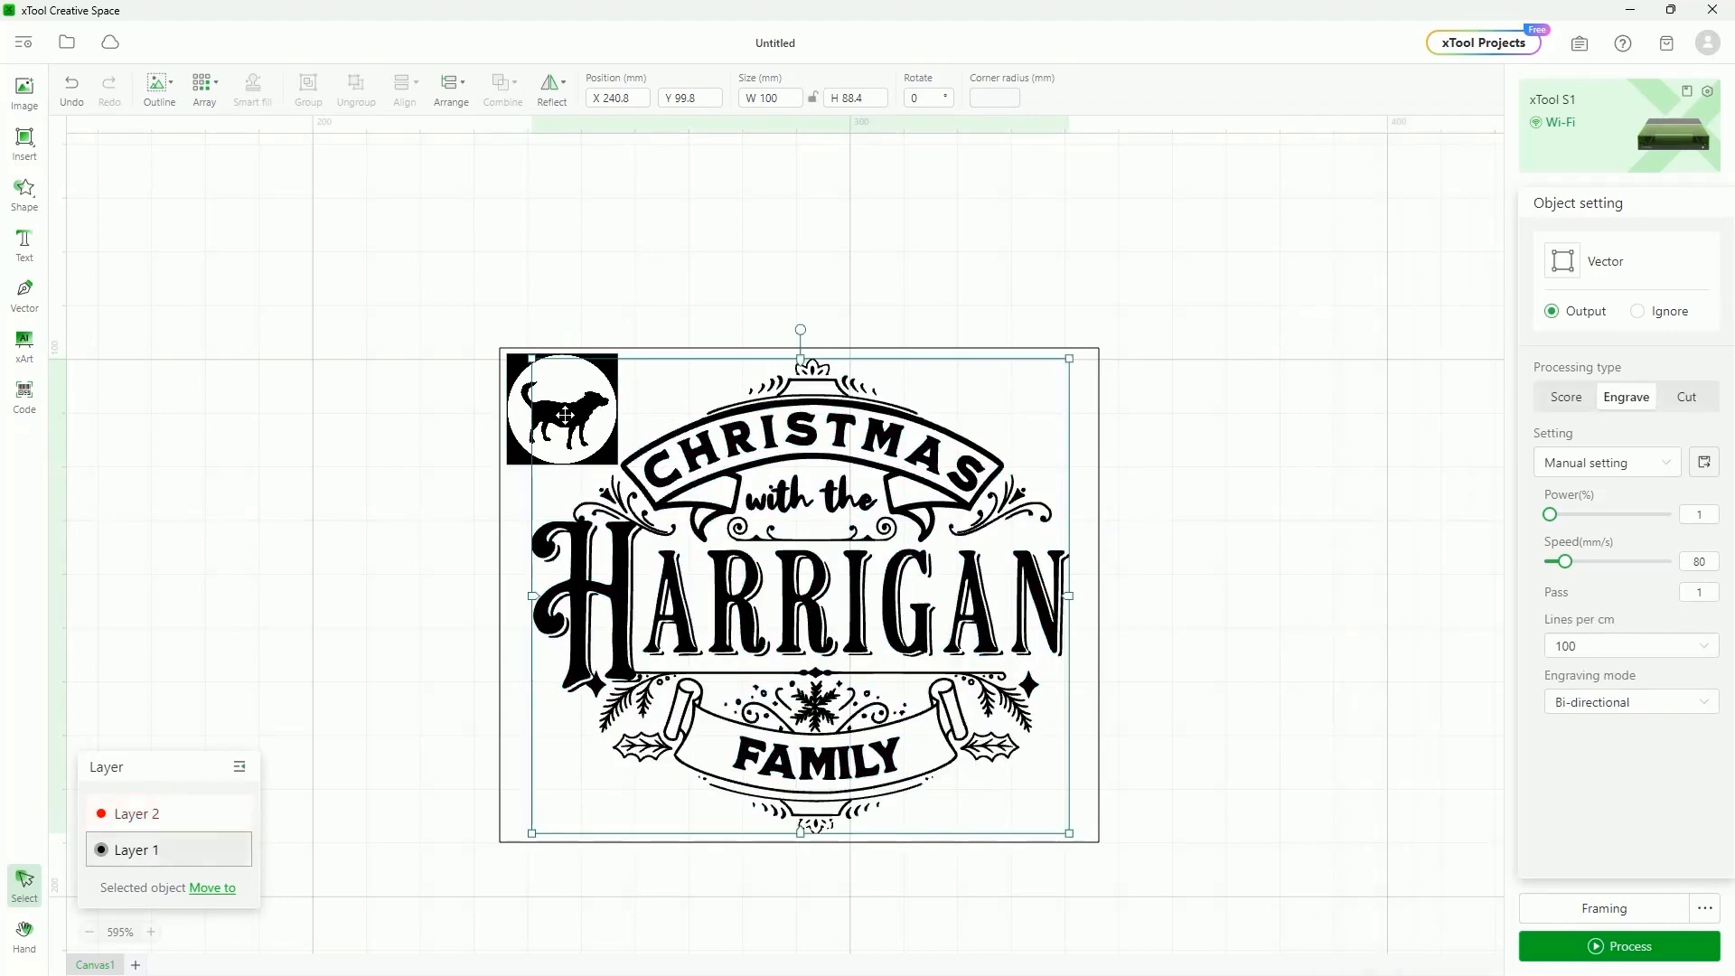
left_click(525, 366)
left_click(757, 463)
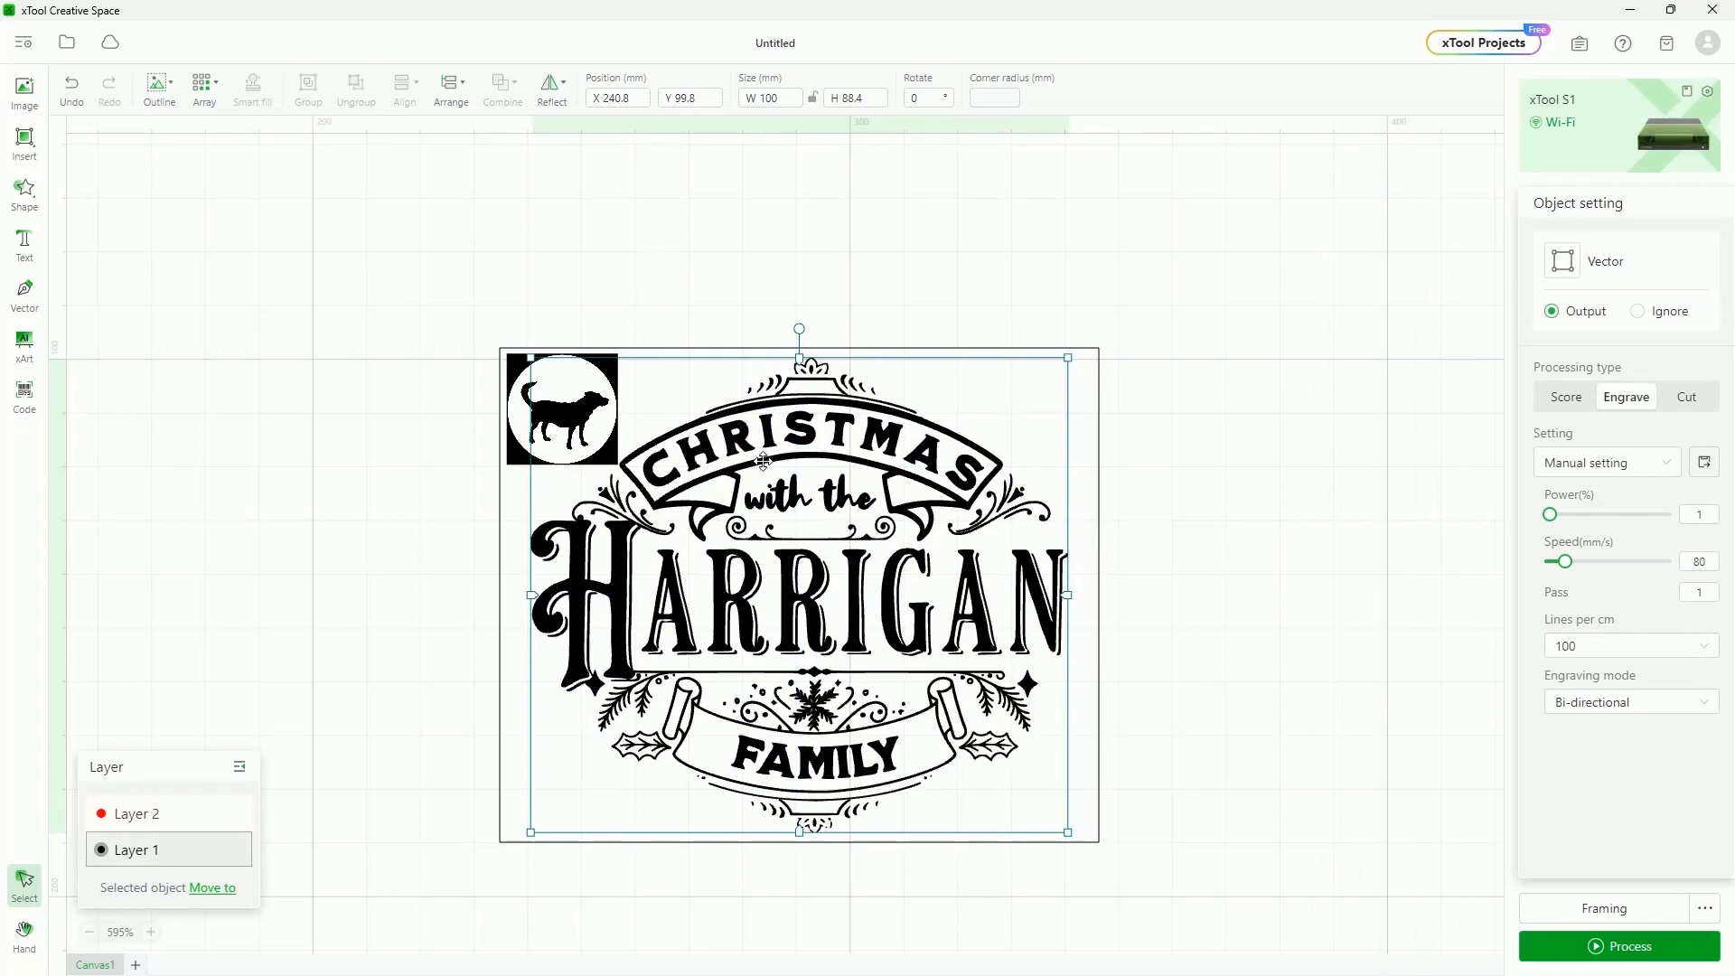
left_click(518, 432)
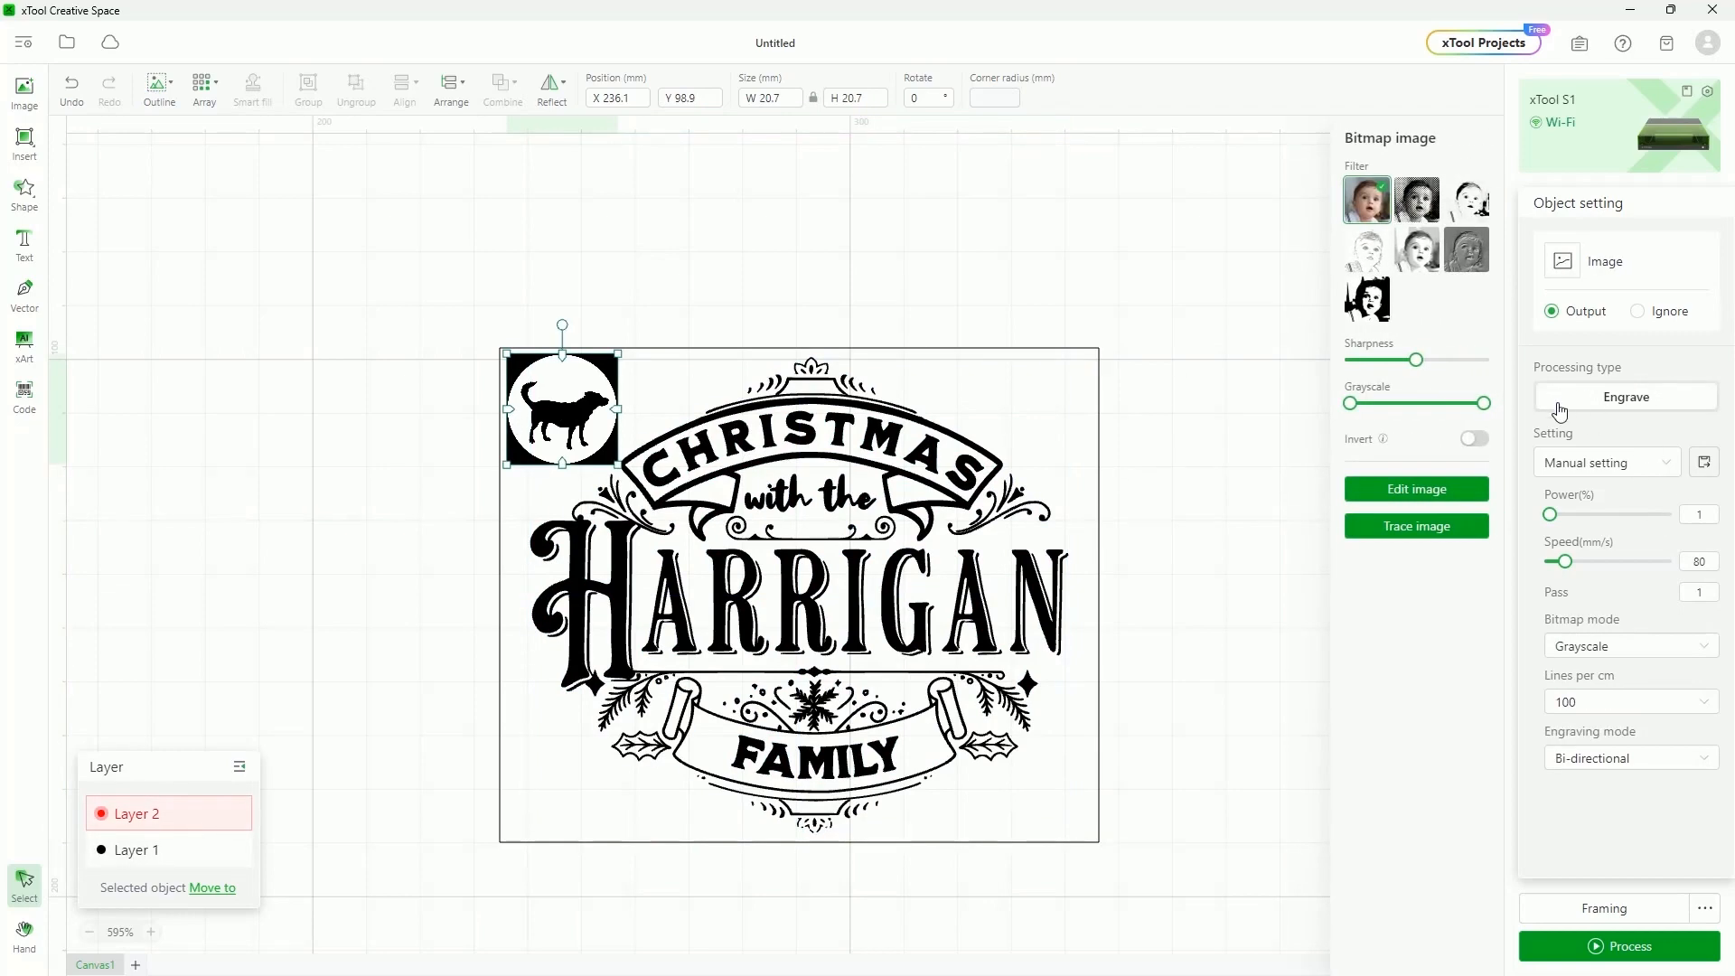
Select Layer 1's objects, nudge the dog logo slightly, and hide Layer 2
left_click(154, 849)
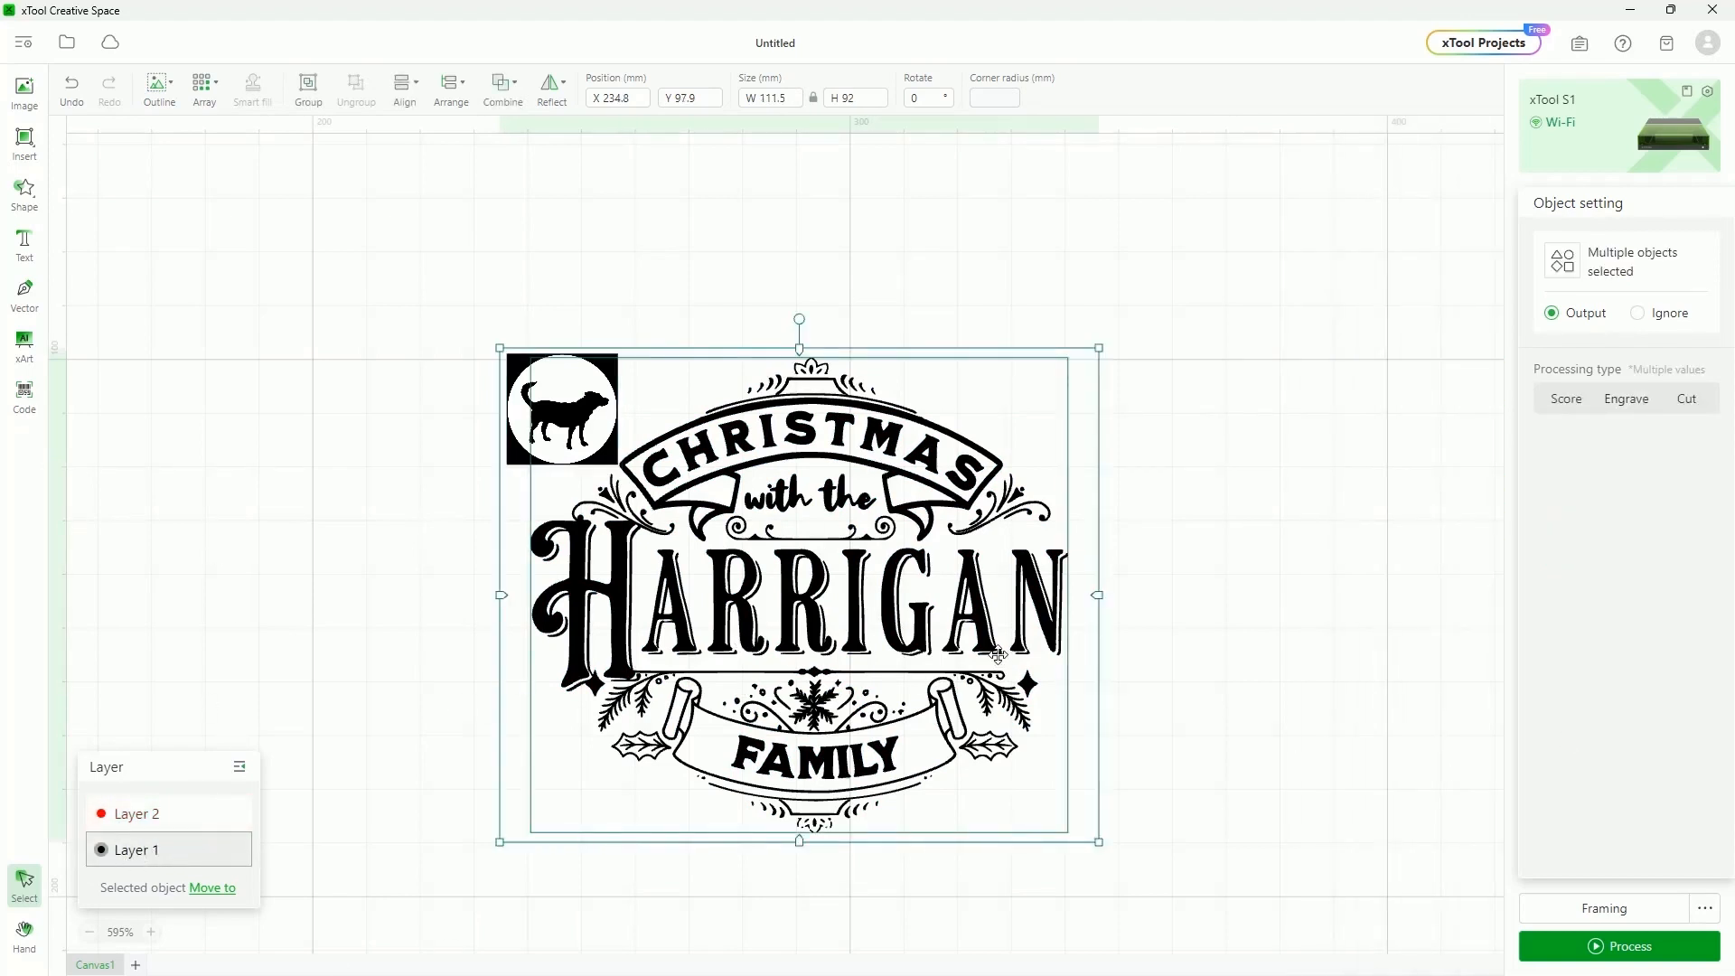
left_click(1342, 714)
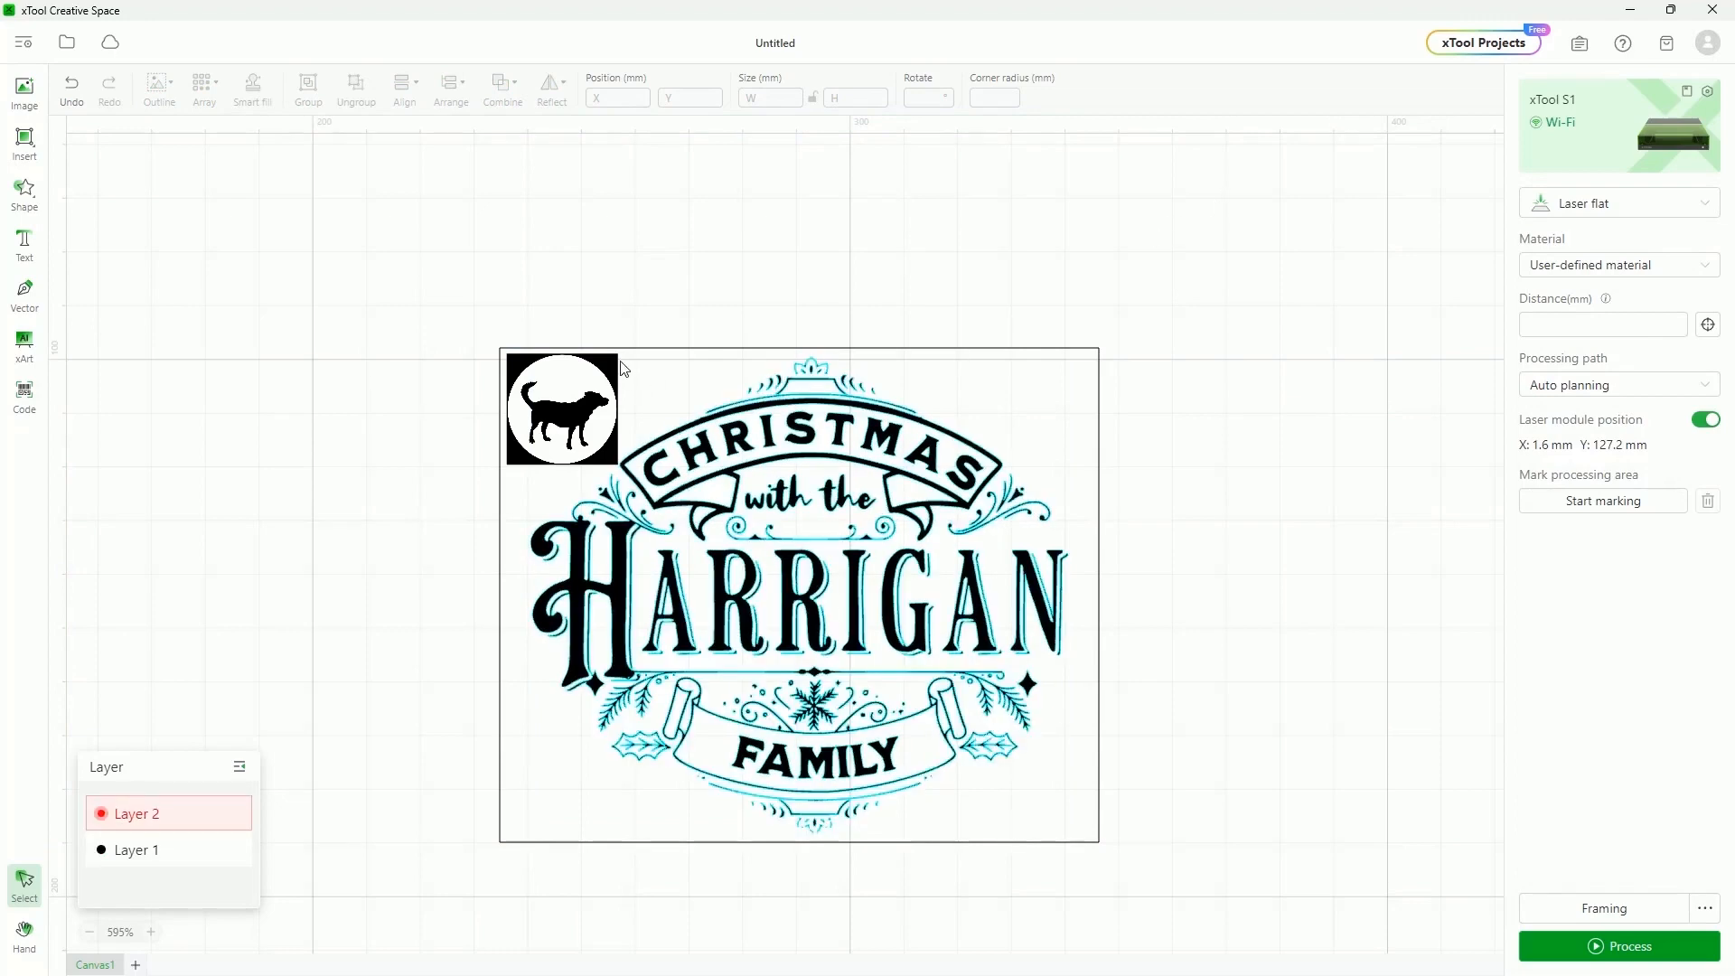
left_click_drag(601, 380, 597, 389)
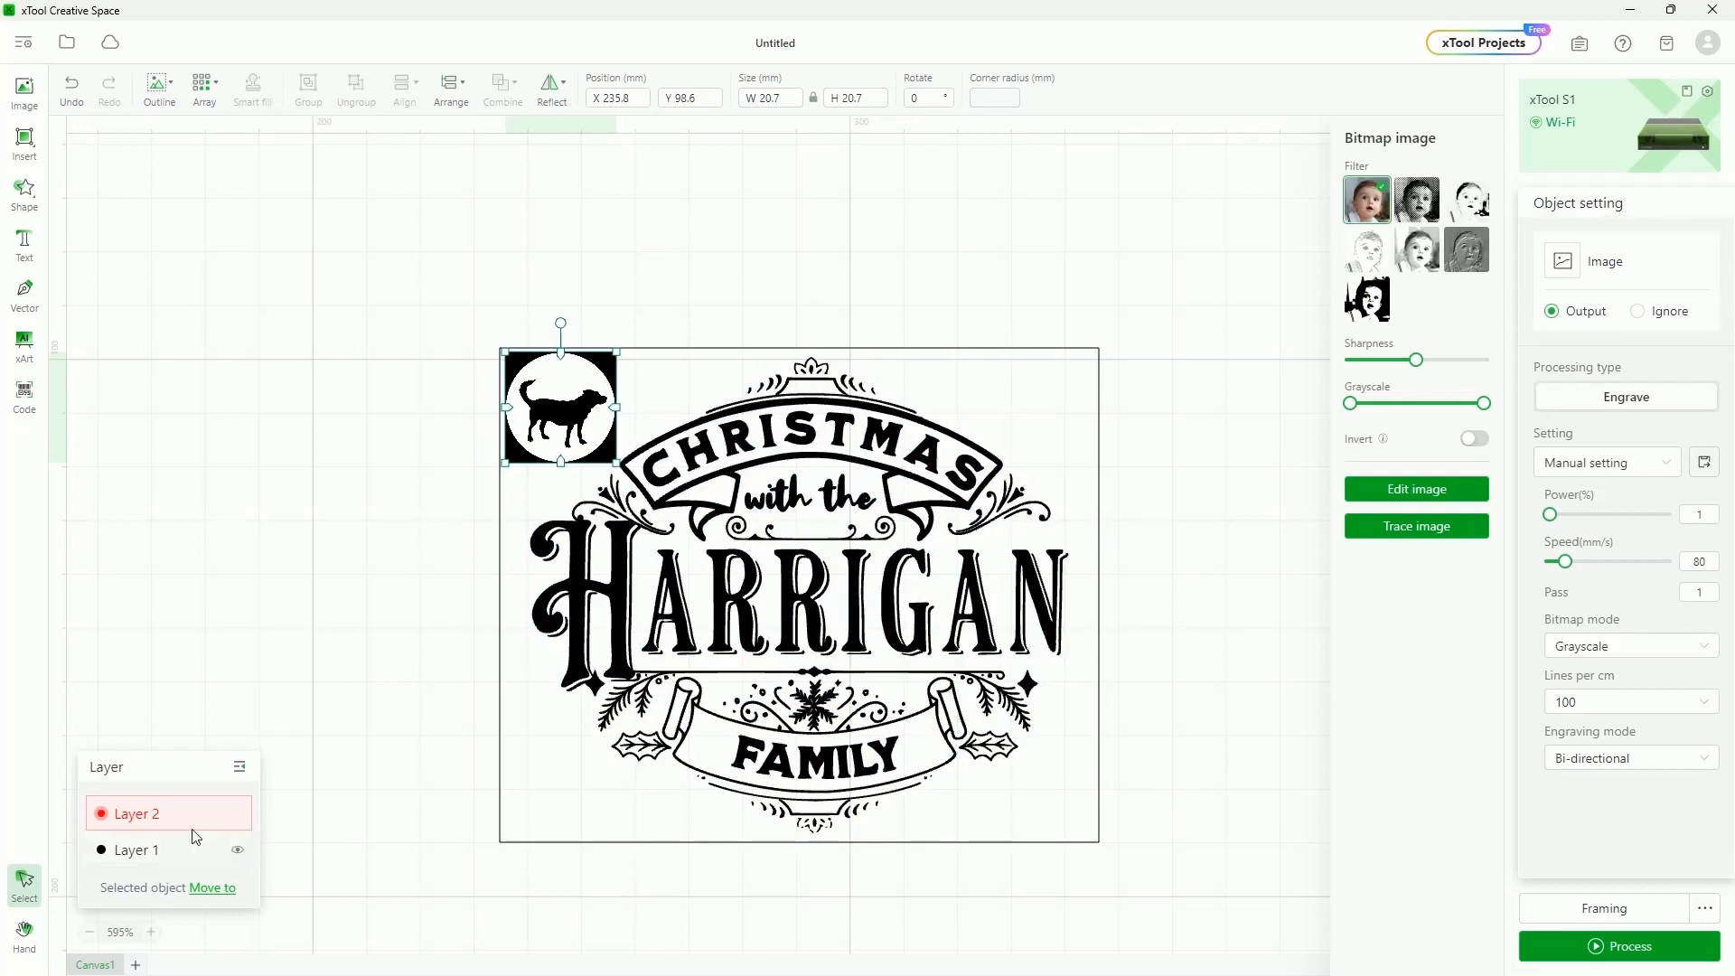
left_click(240, 818)
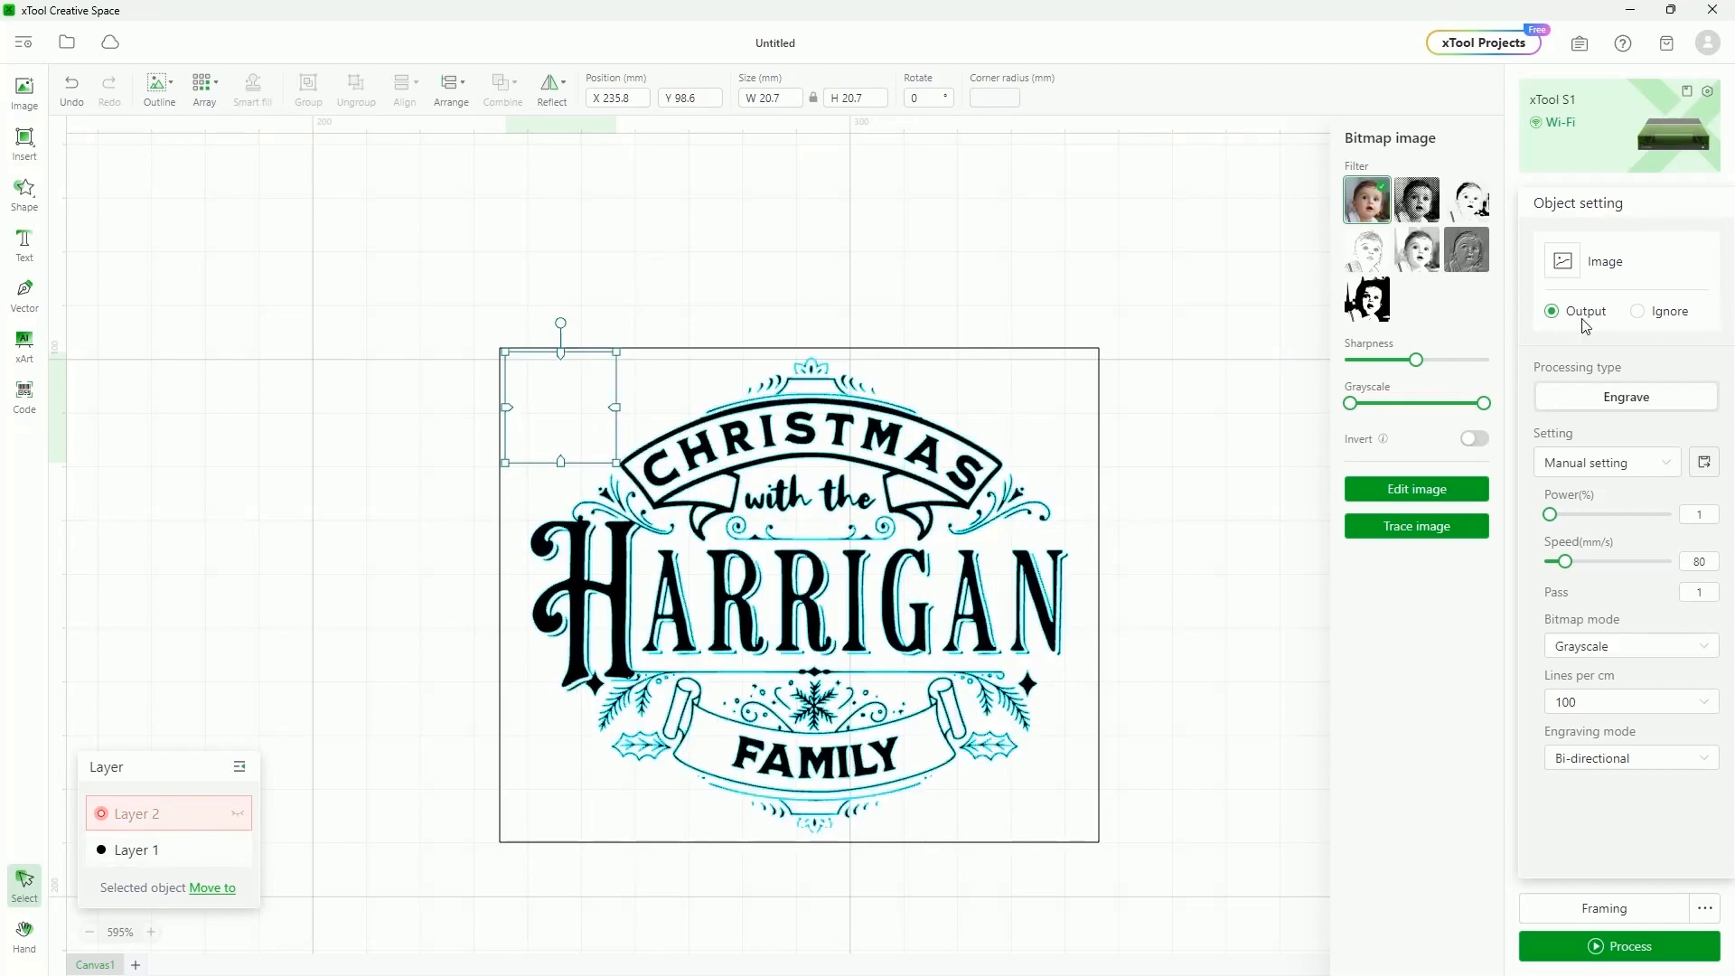
left_click(1304, 583)
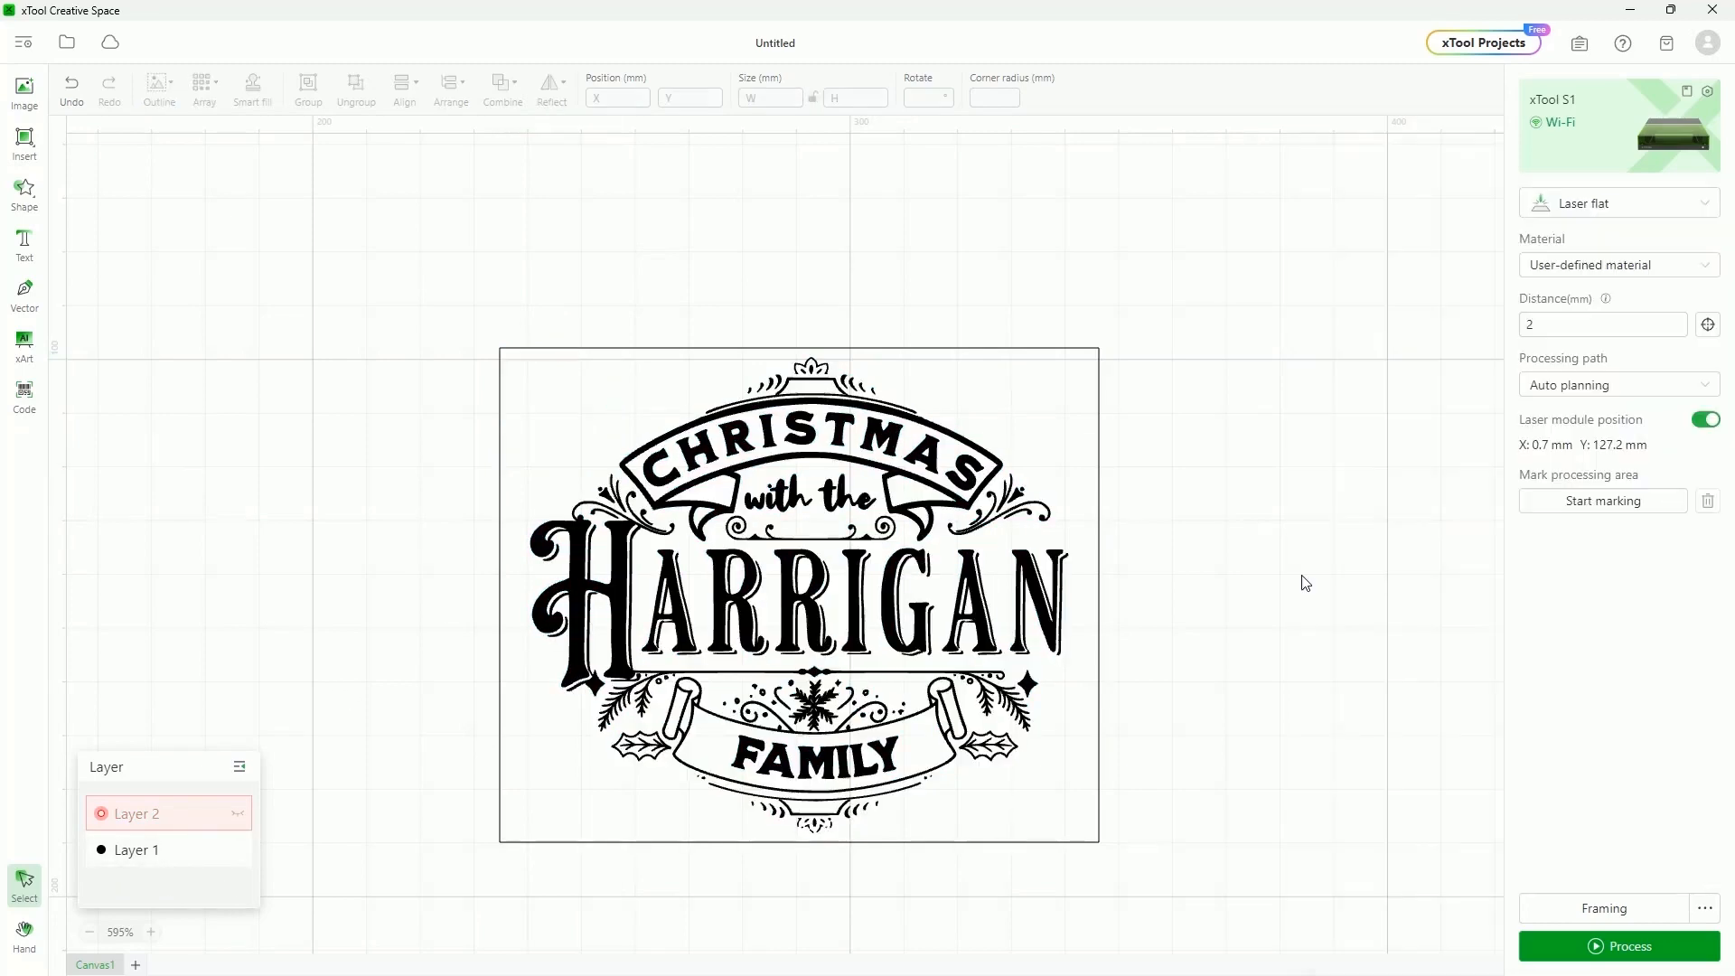
Preview the job (15 min with the dog logo), return, and show Layer 2 again
left_click(1623, 947)
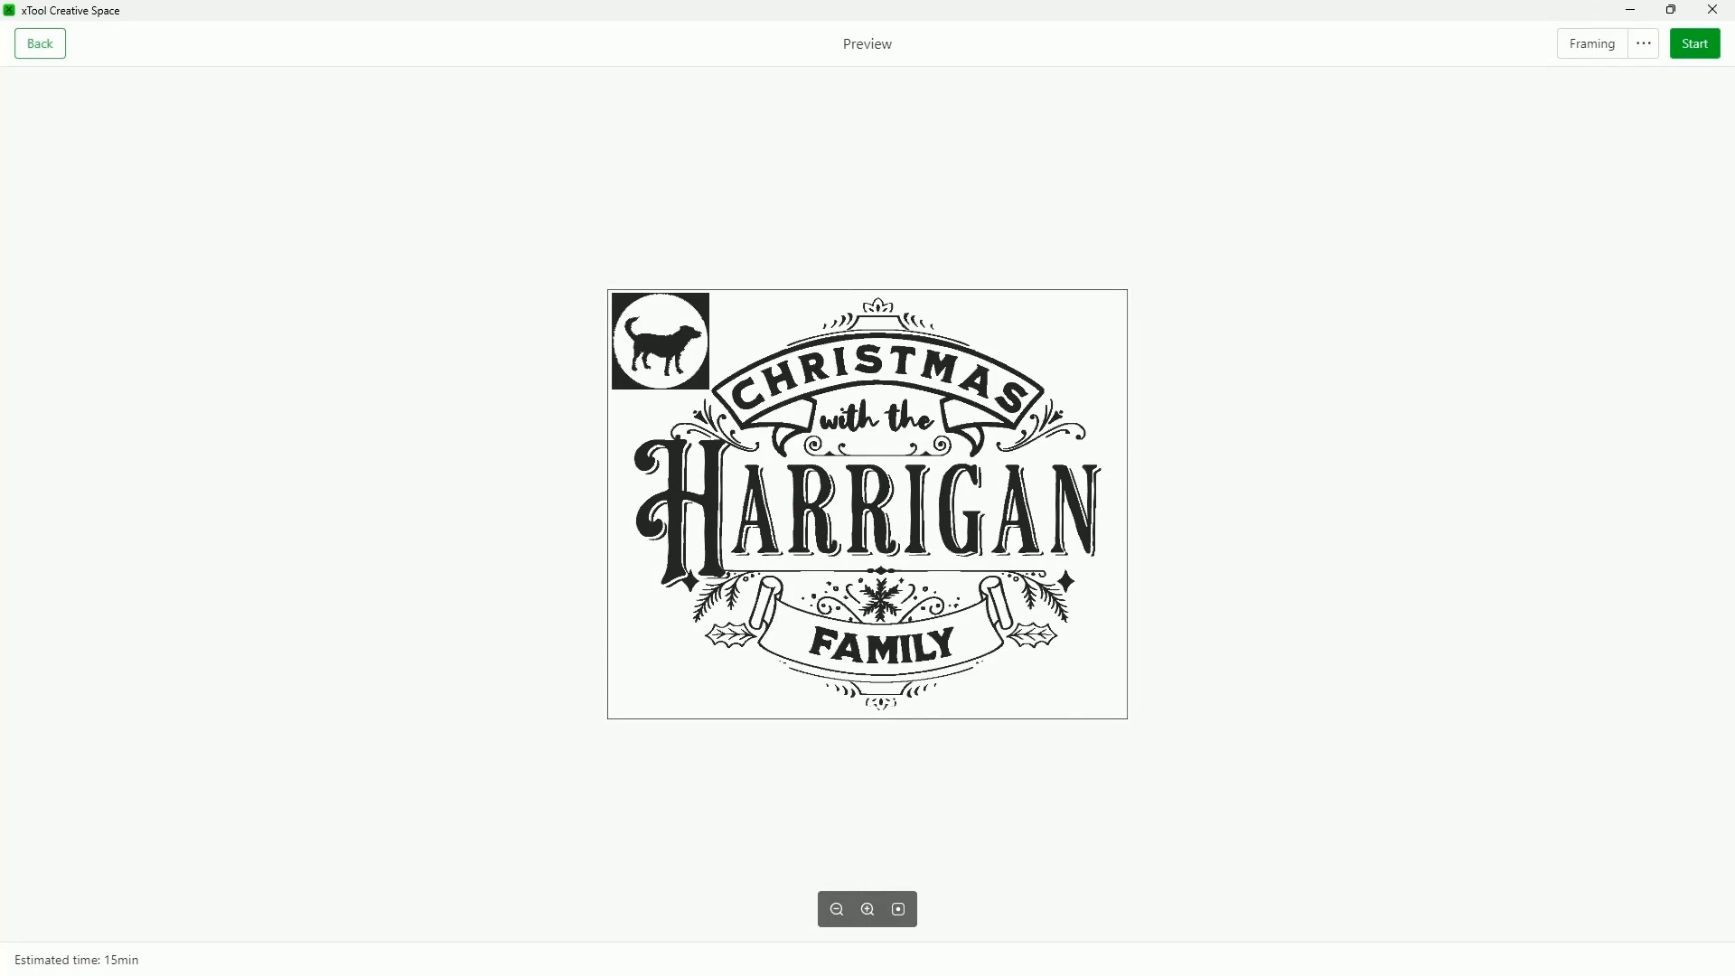
left_click(38, 45)
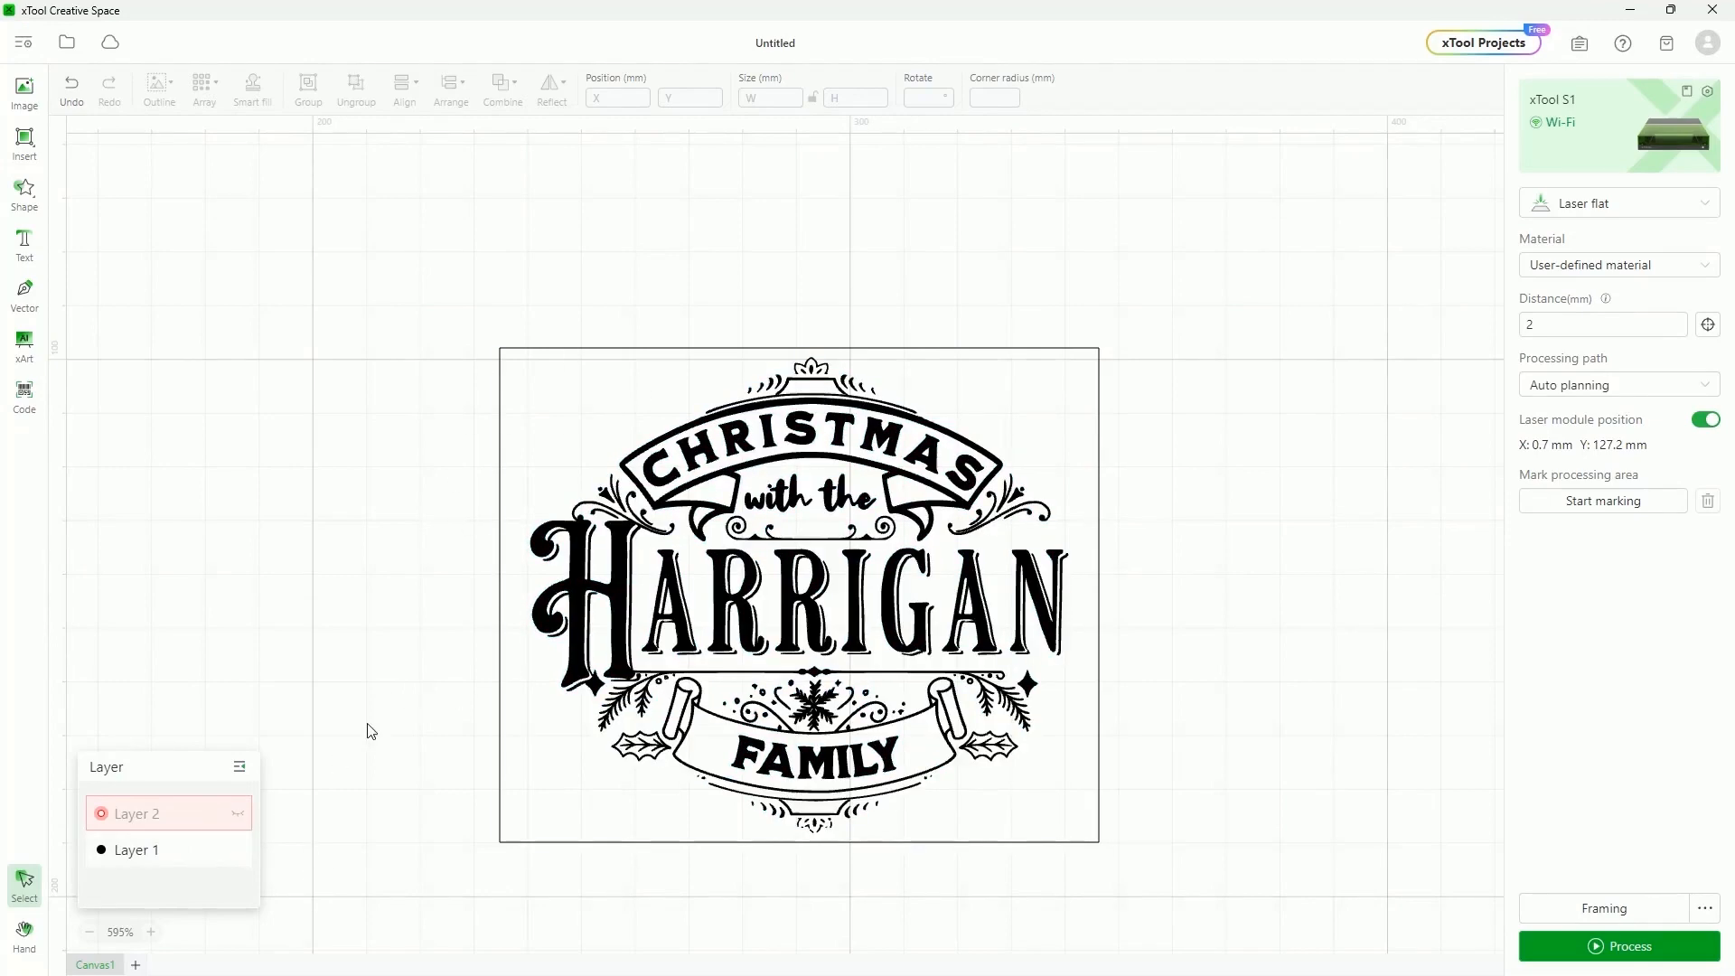
left_click(236, 819)
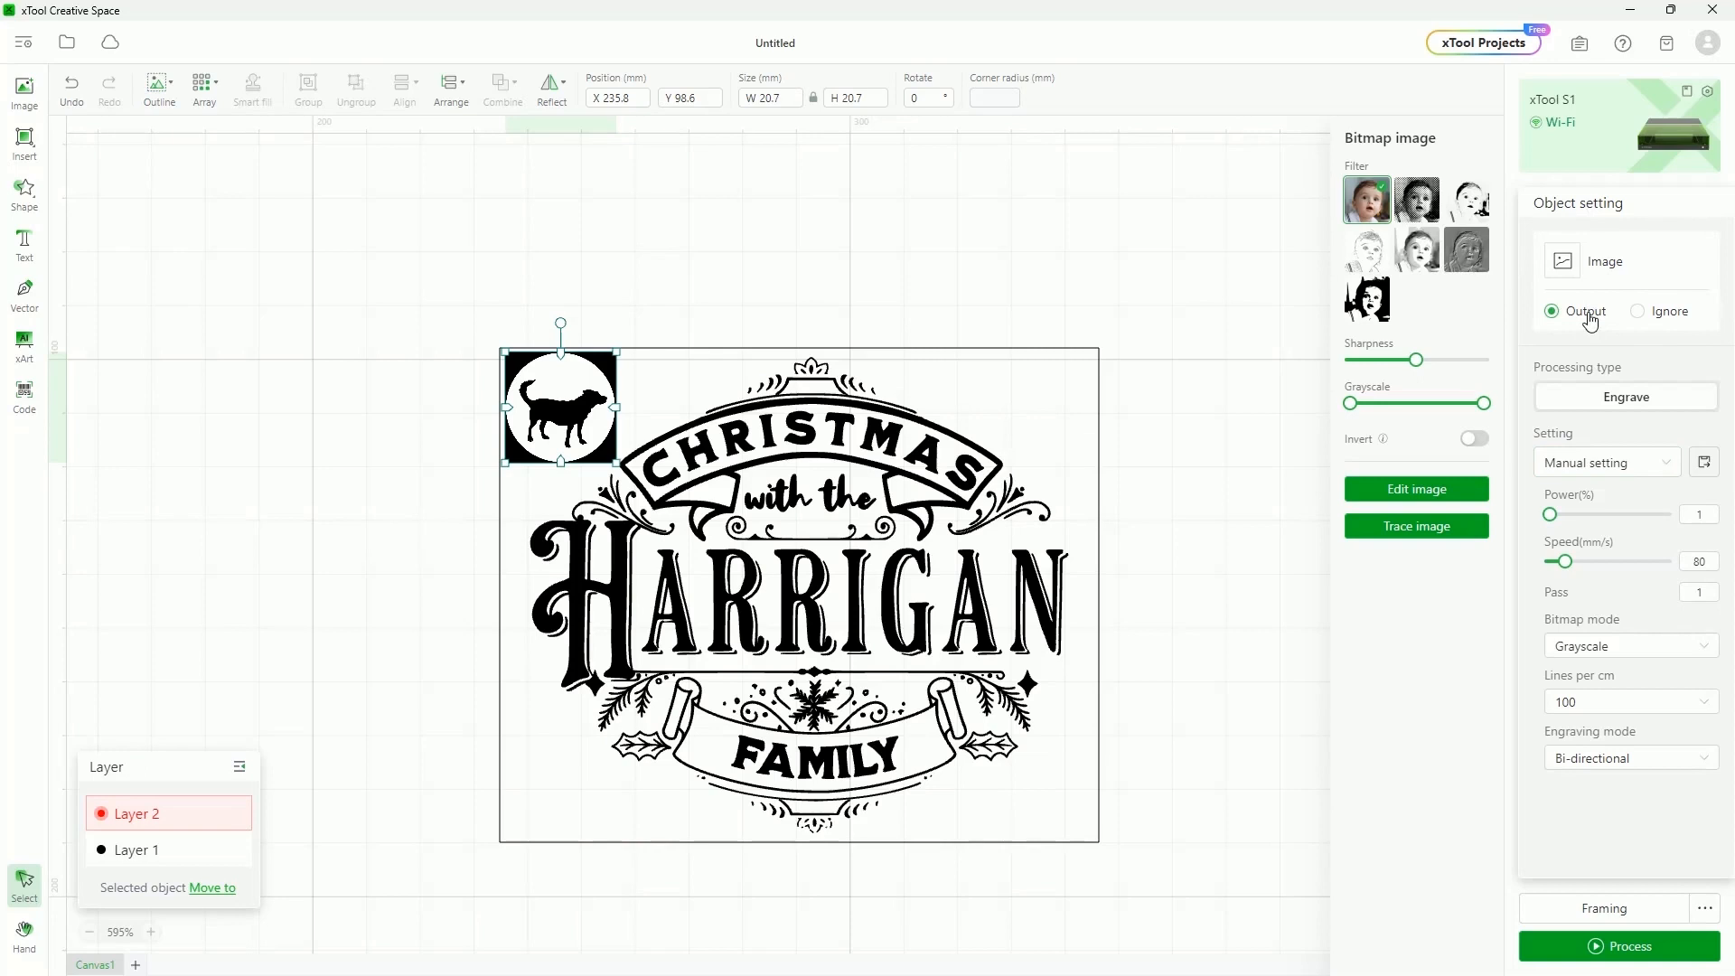
Set the dog logo to Ignore and preview the job, now 14 min without it
left_click(1637, 312)
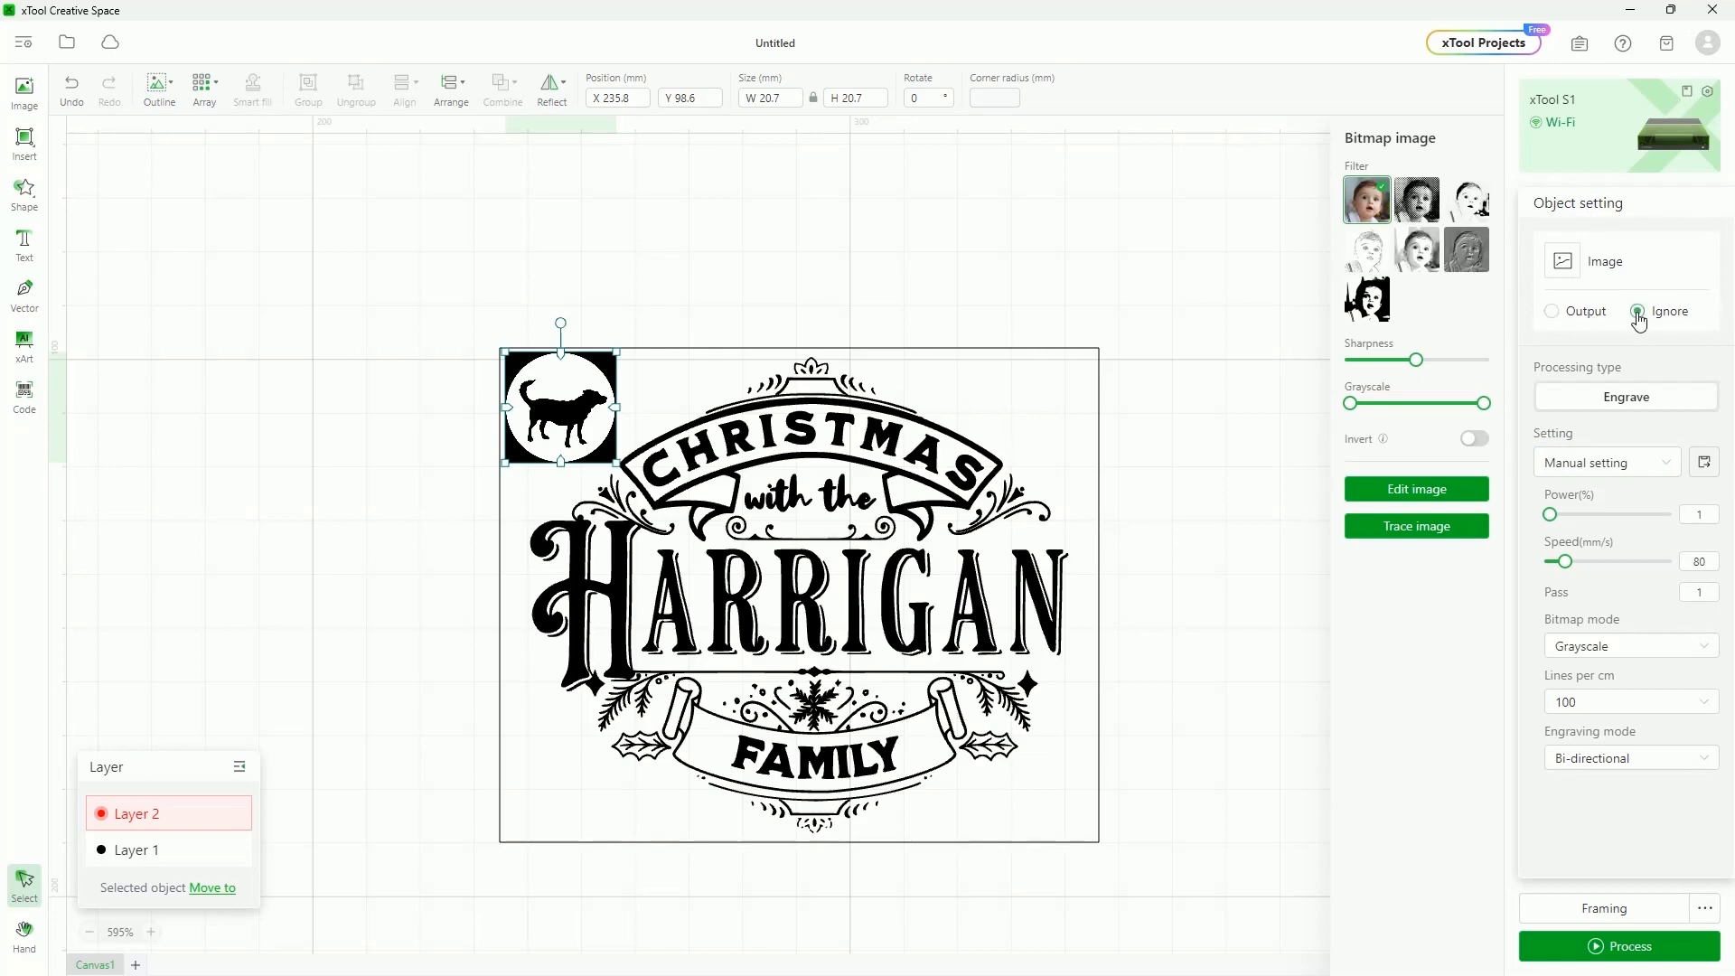
left_click(1596, 943)
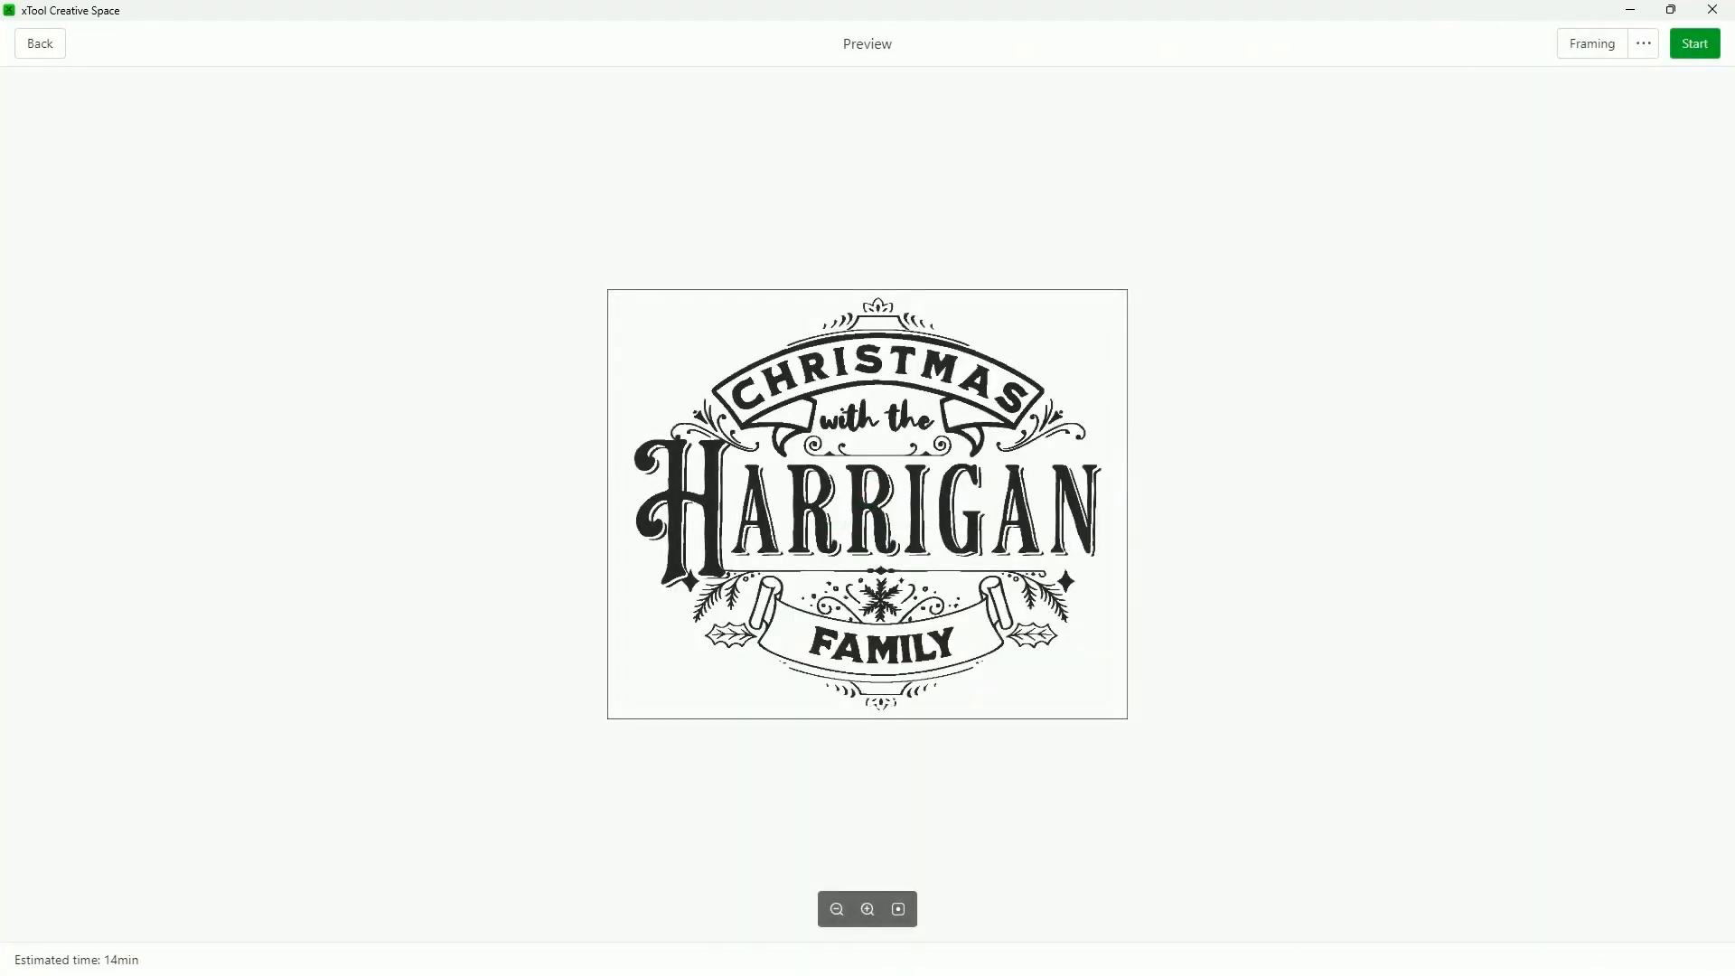
left_click(40, 43)
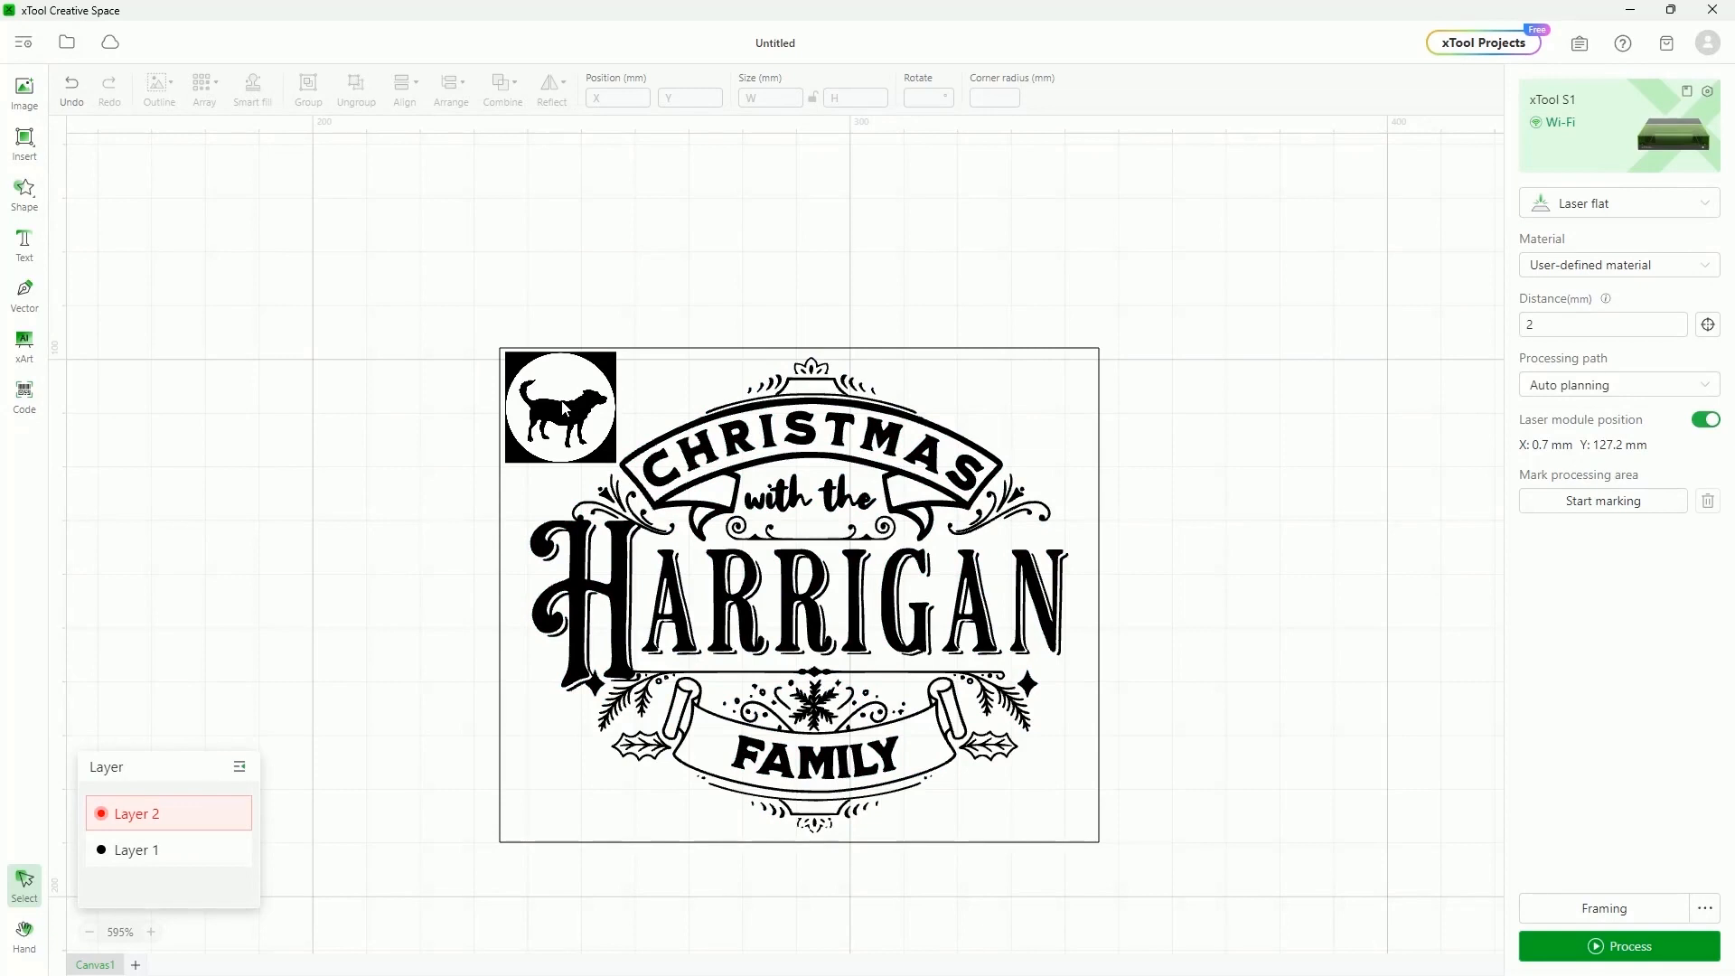
left_click(973, 748)
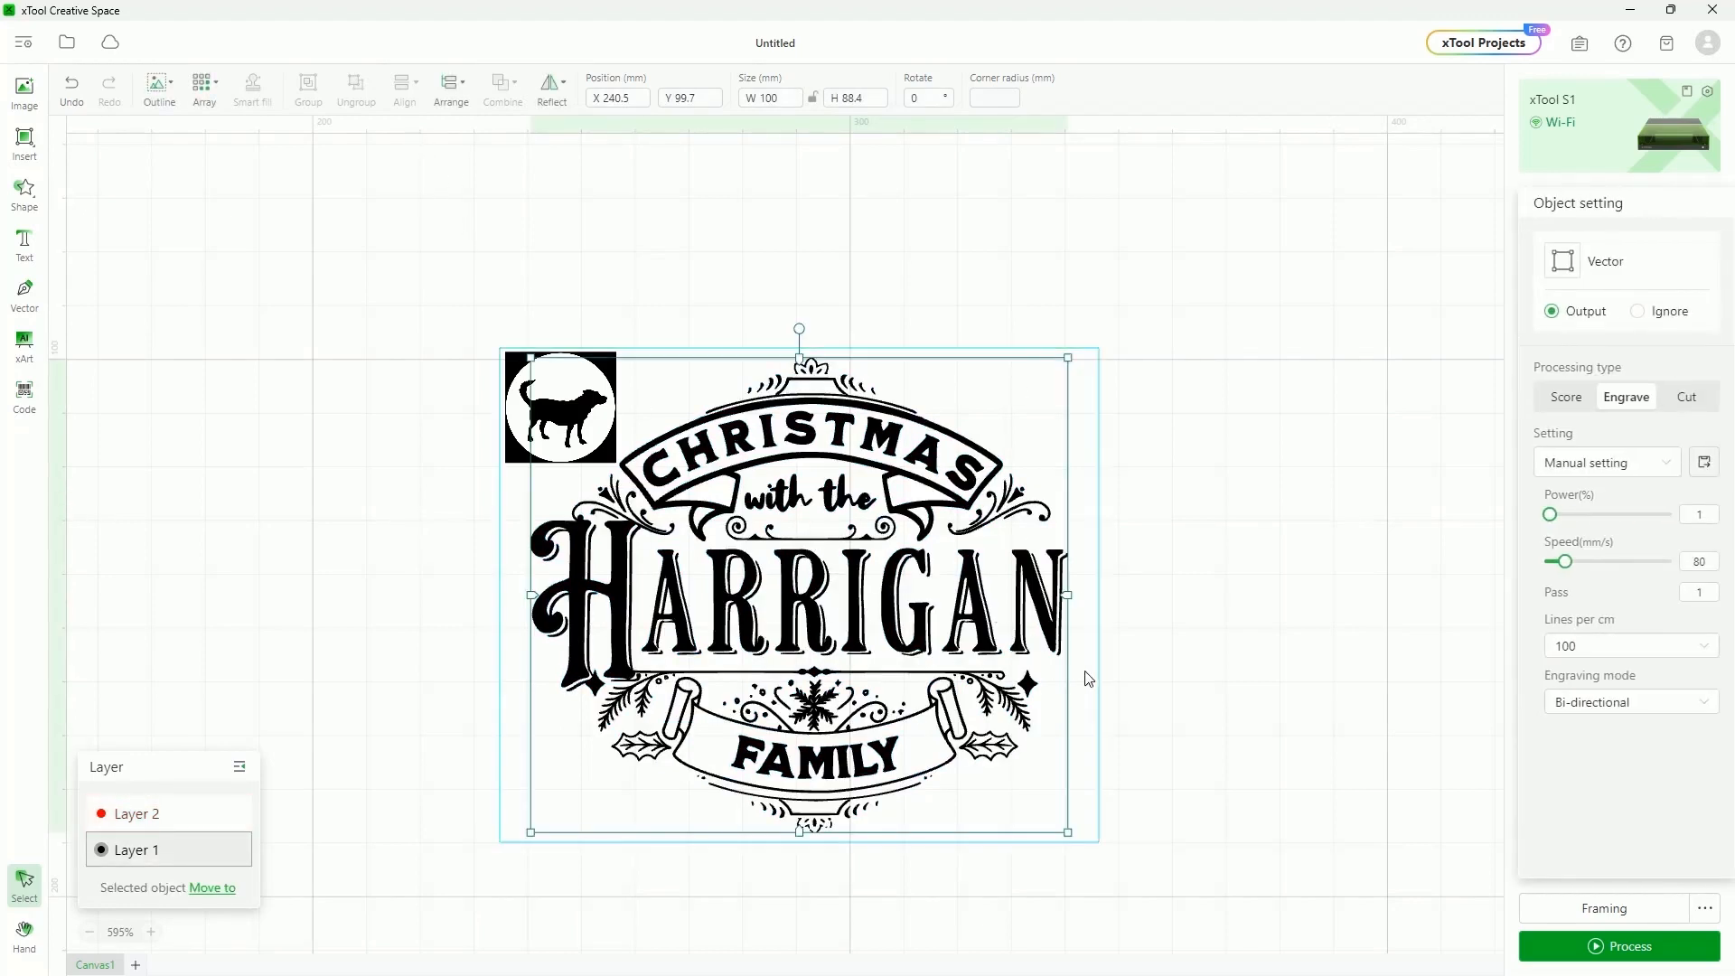
left_click(507, 487)
left_click(506, 487)
left_click(516, 461)
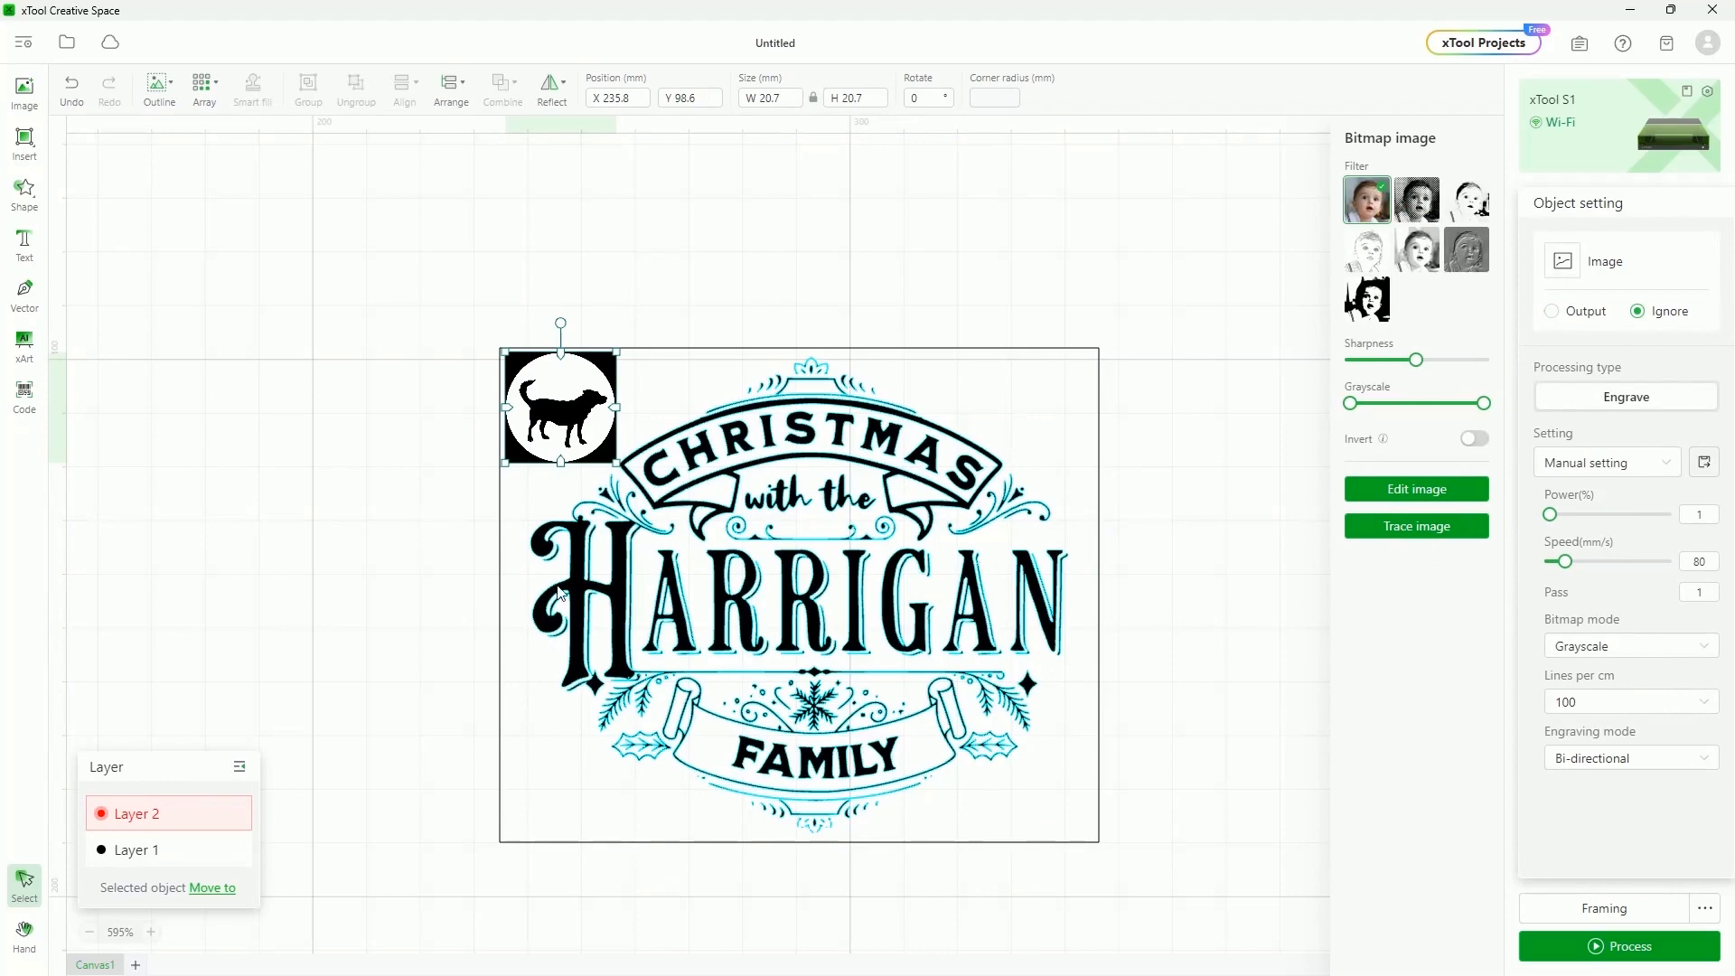
left_click(433, 500)
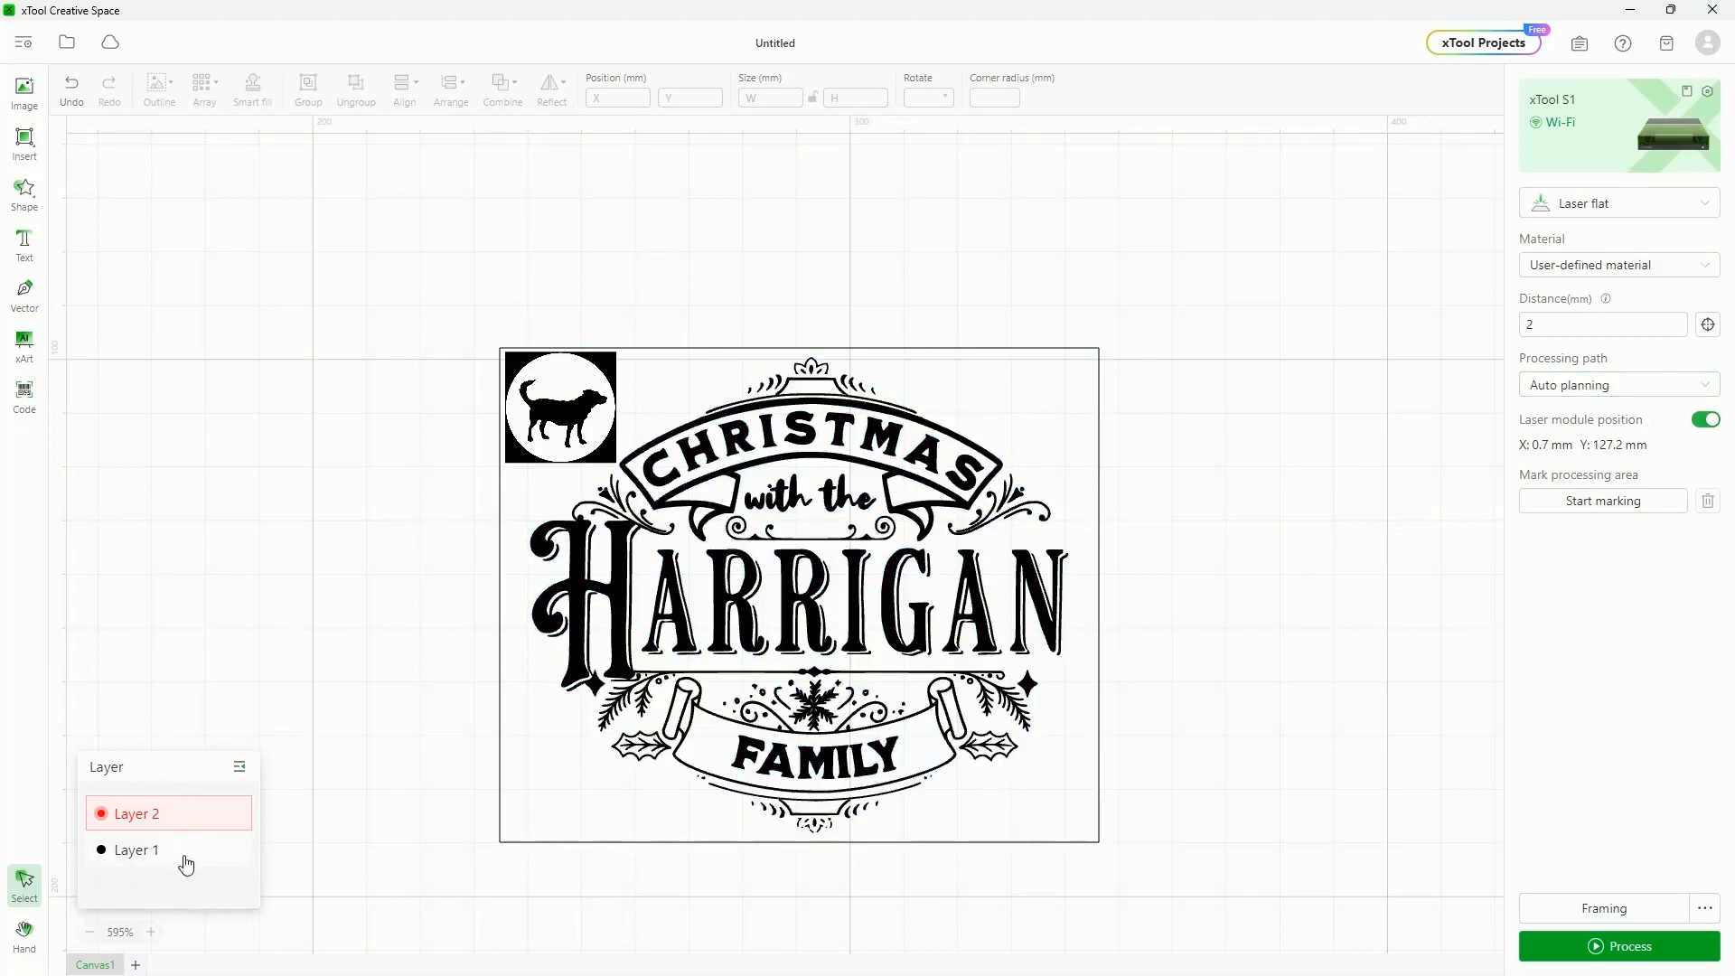
left_click(502, 495)
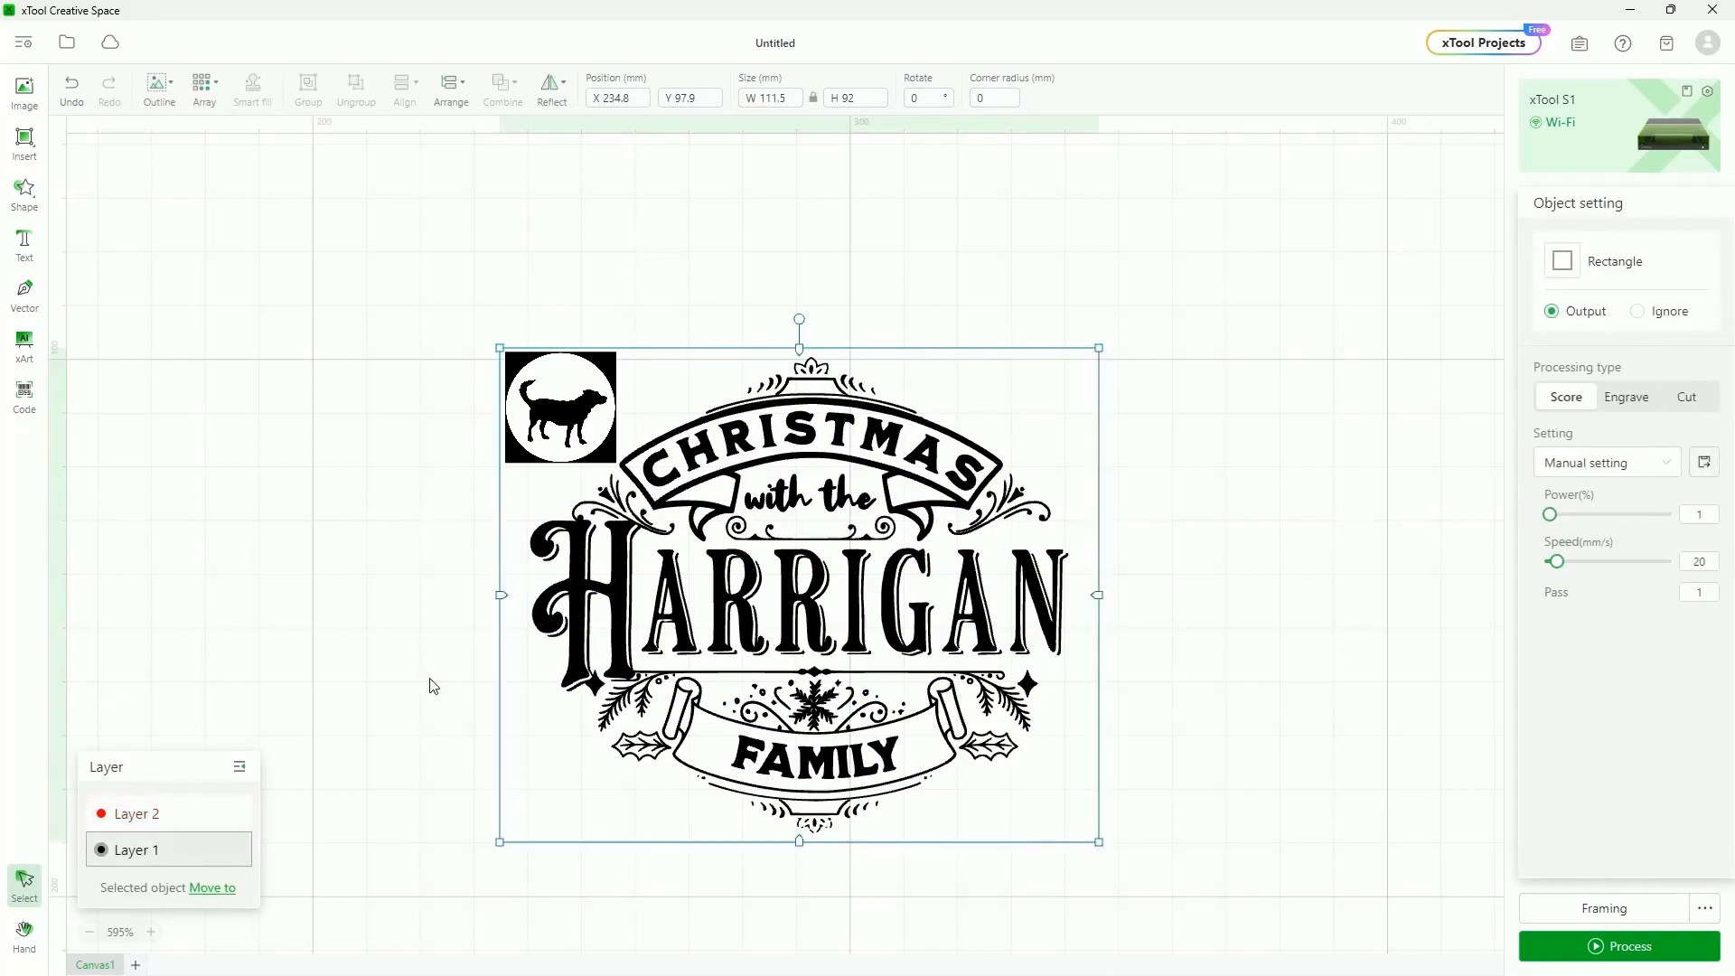
Move the rectangle outline to a new orange Layer 3, order it last, and check each layer
right_click(1030, 350)
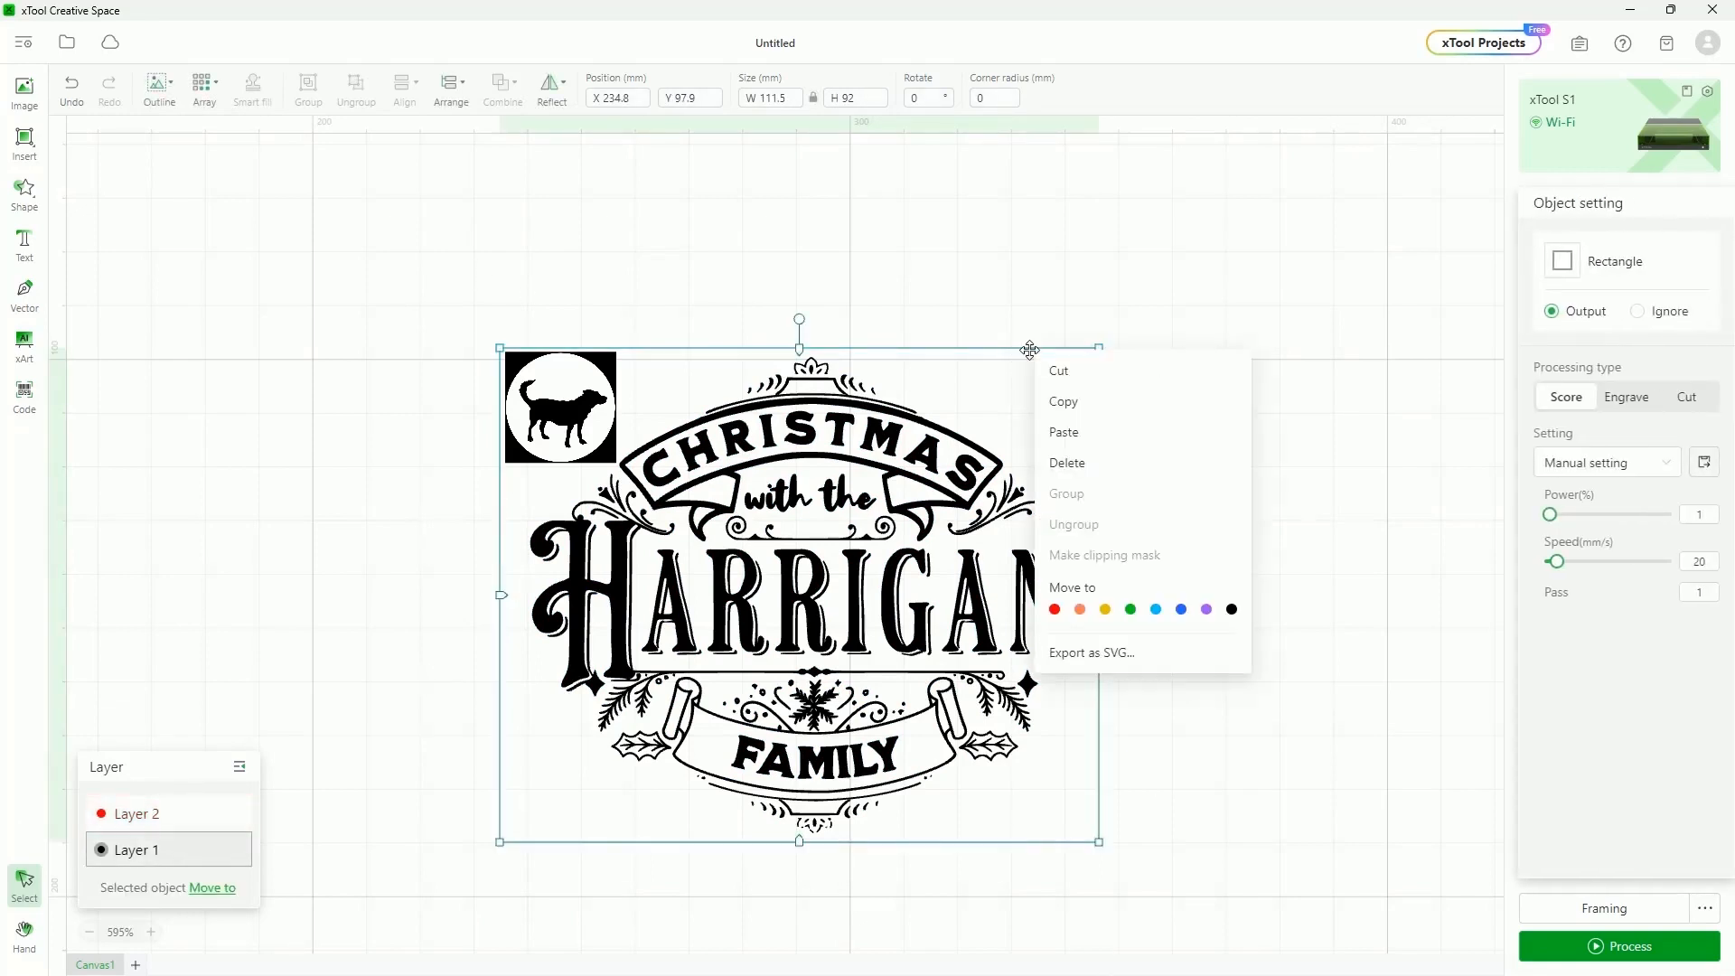
left_click(1080, 609)
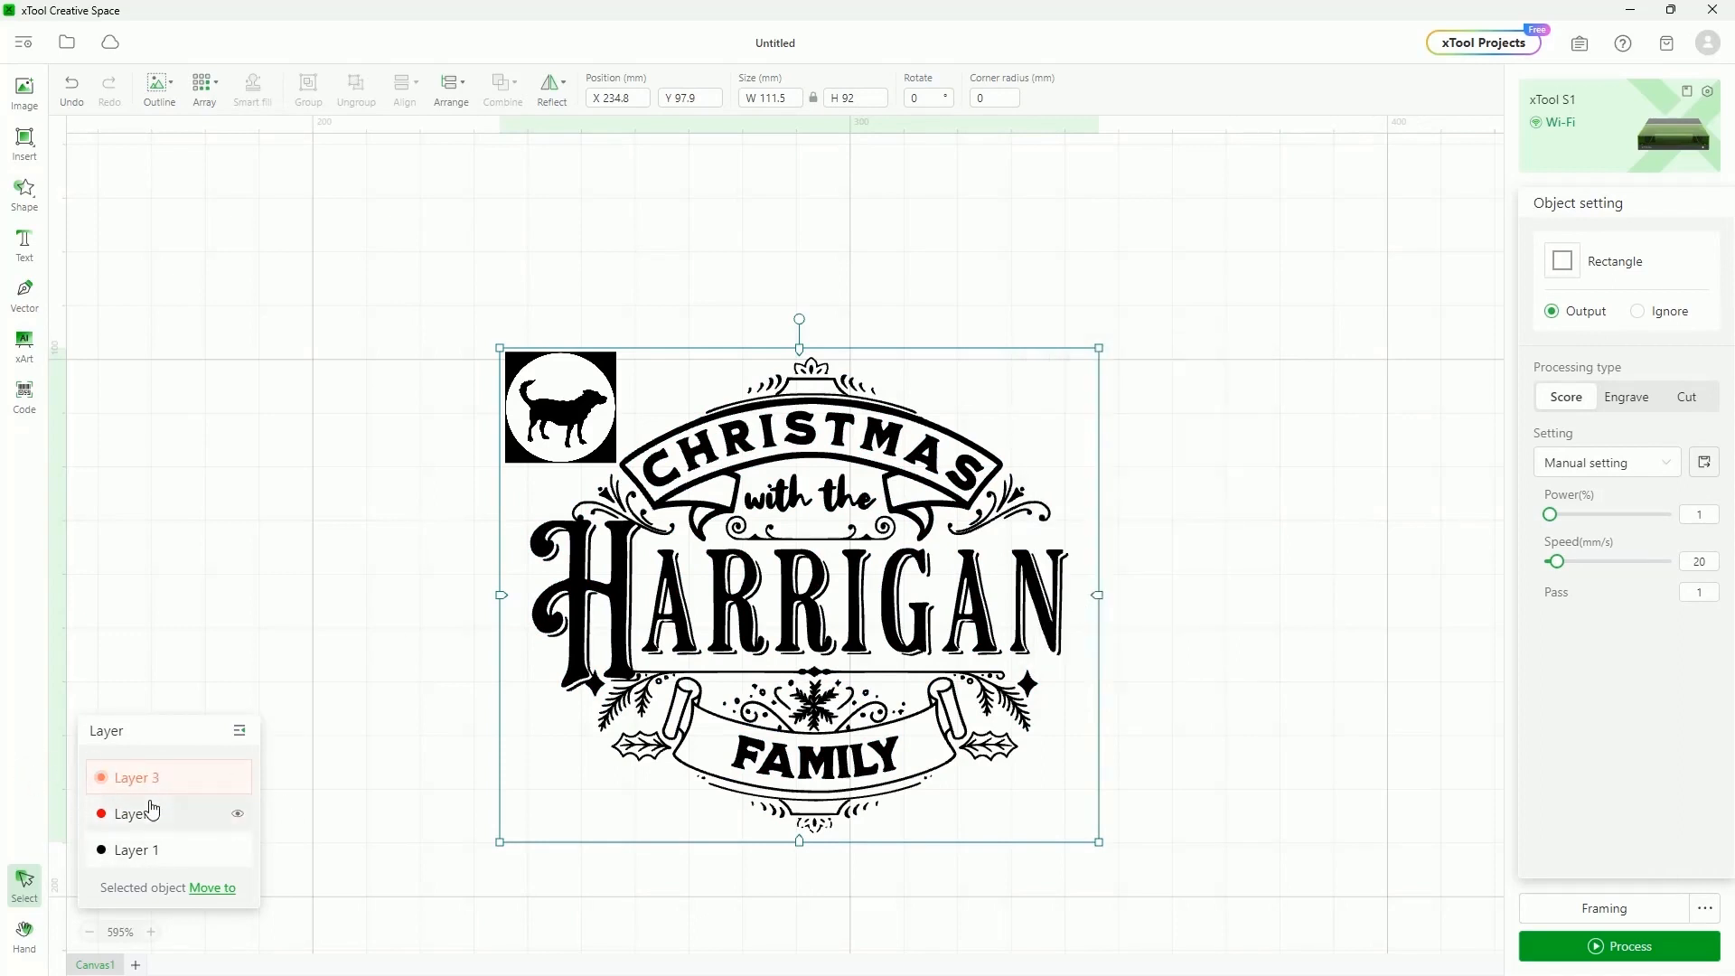
left_click_drag(161, 783, 167, 869)
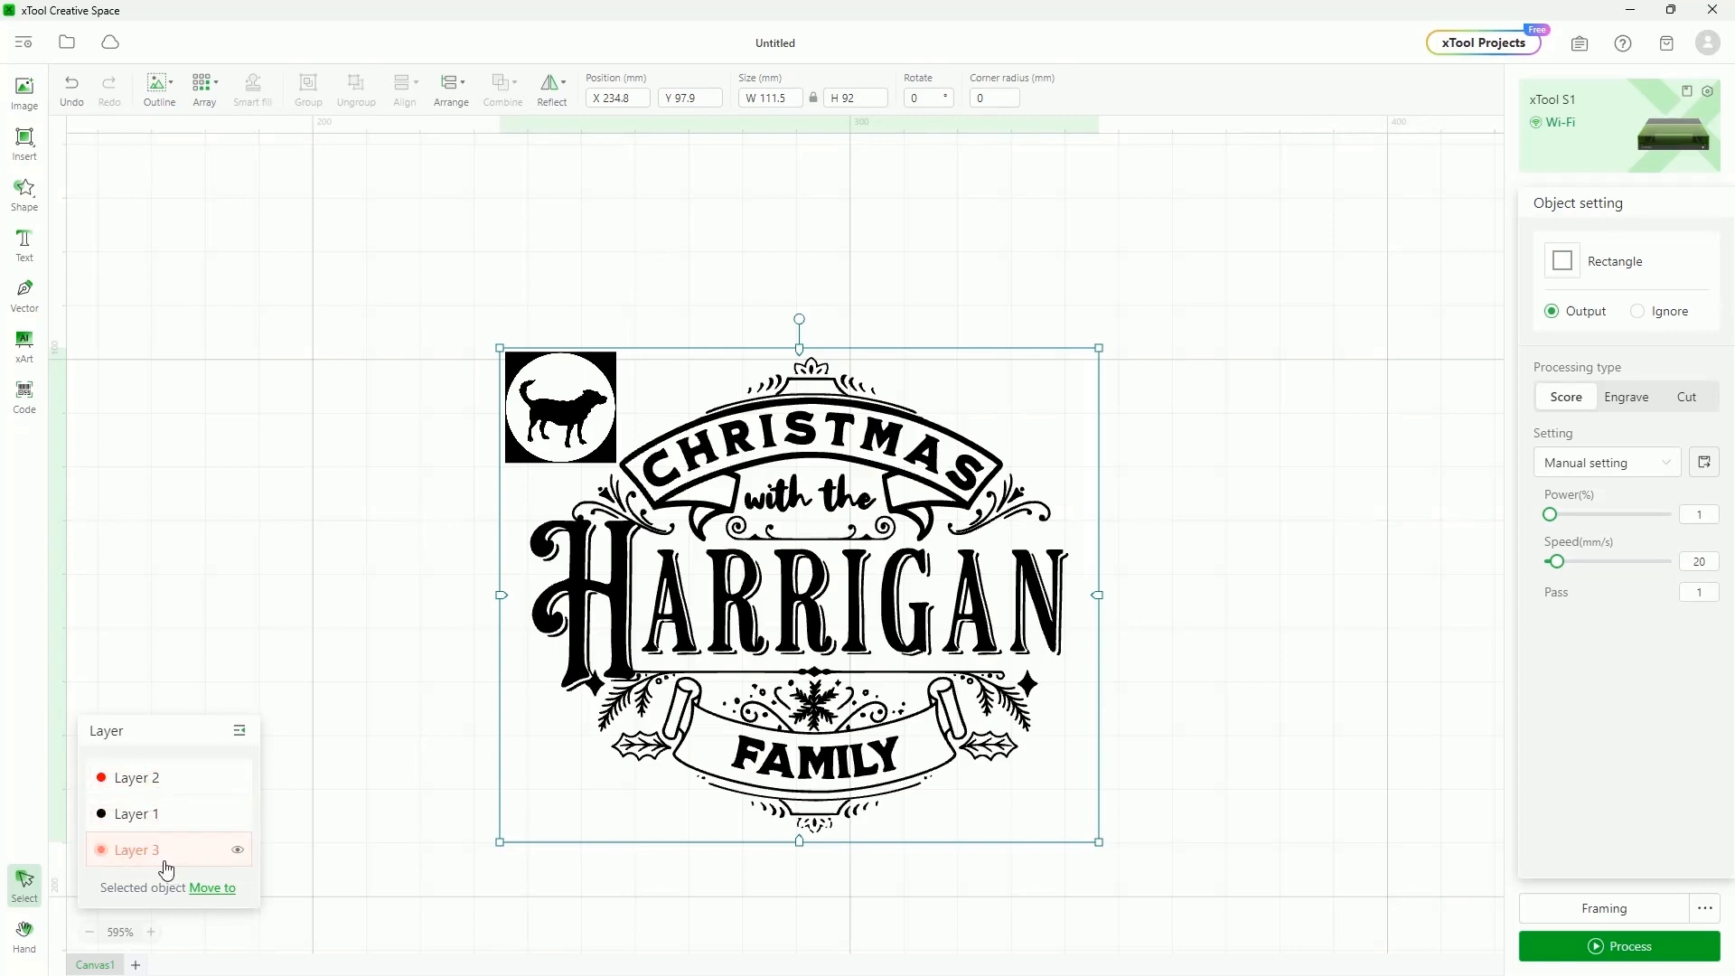
left_click(154, 777)
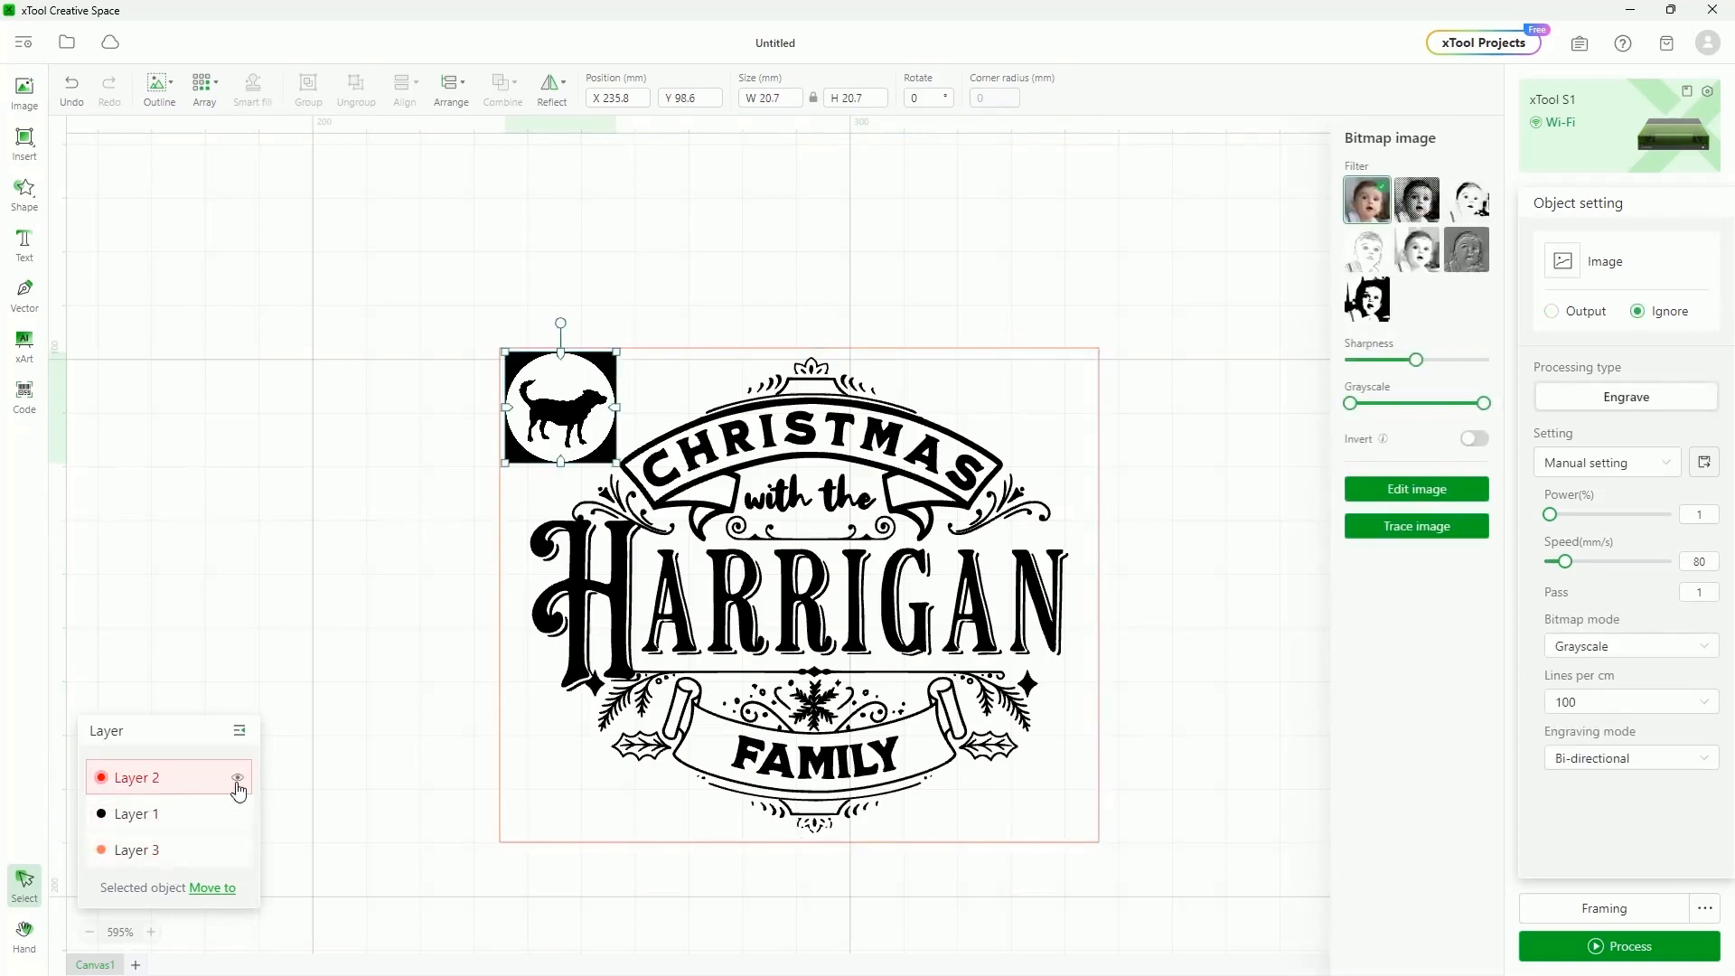
left_click(141, 823)
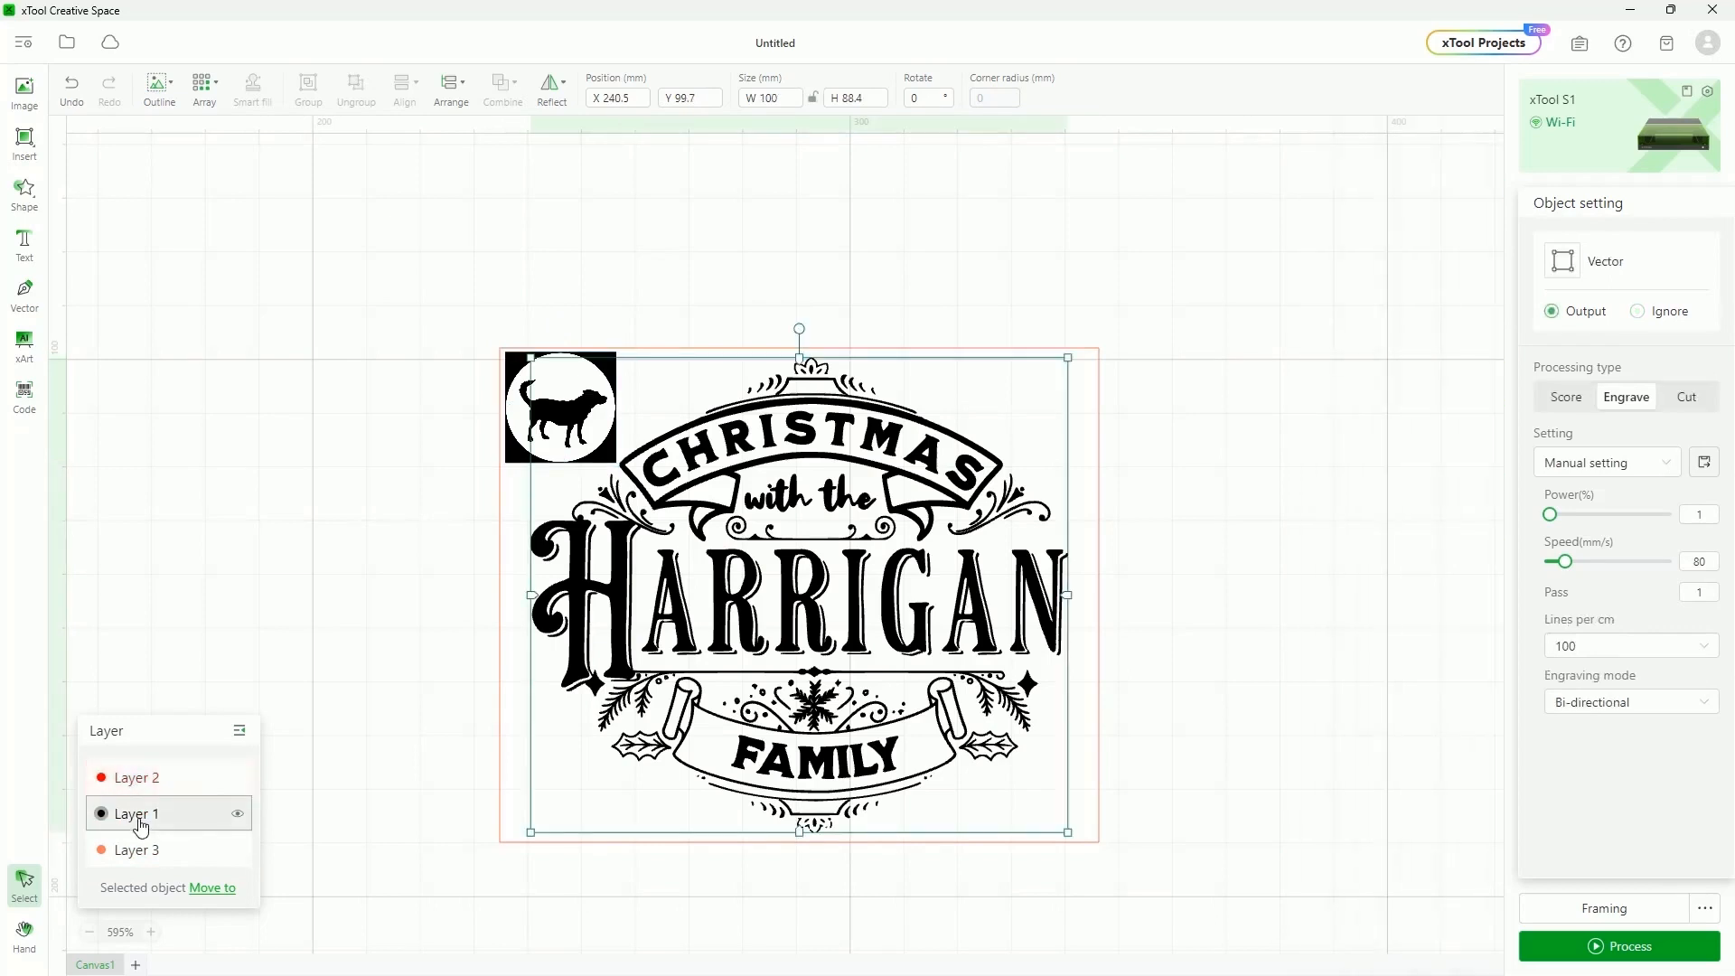
left_click(160, 849)
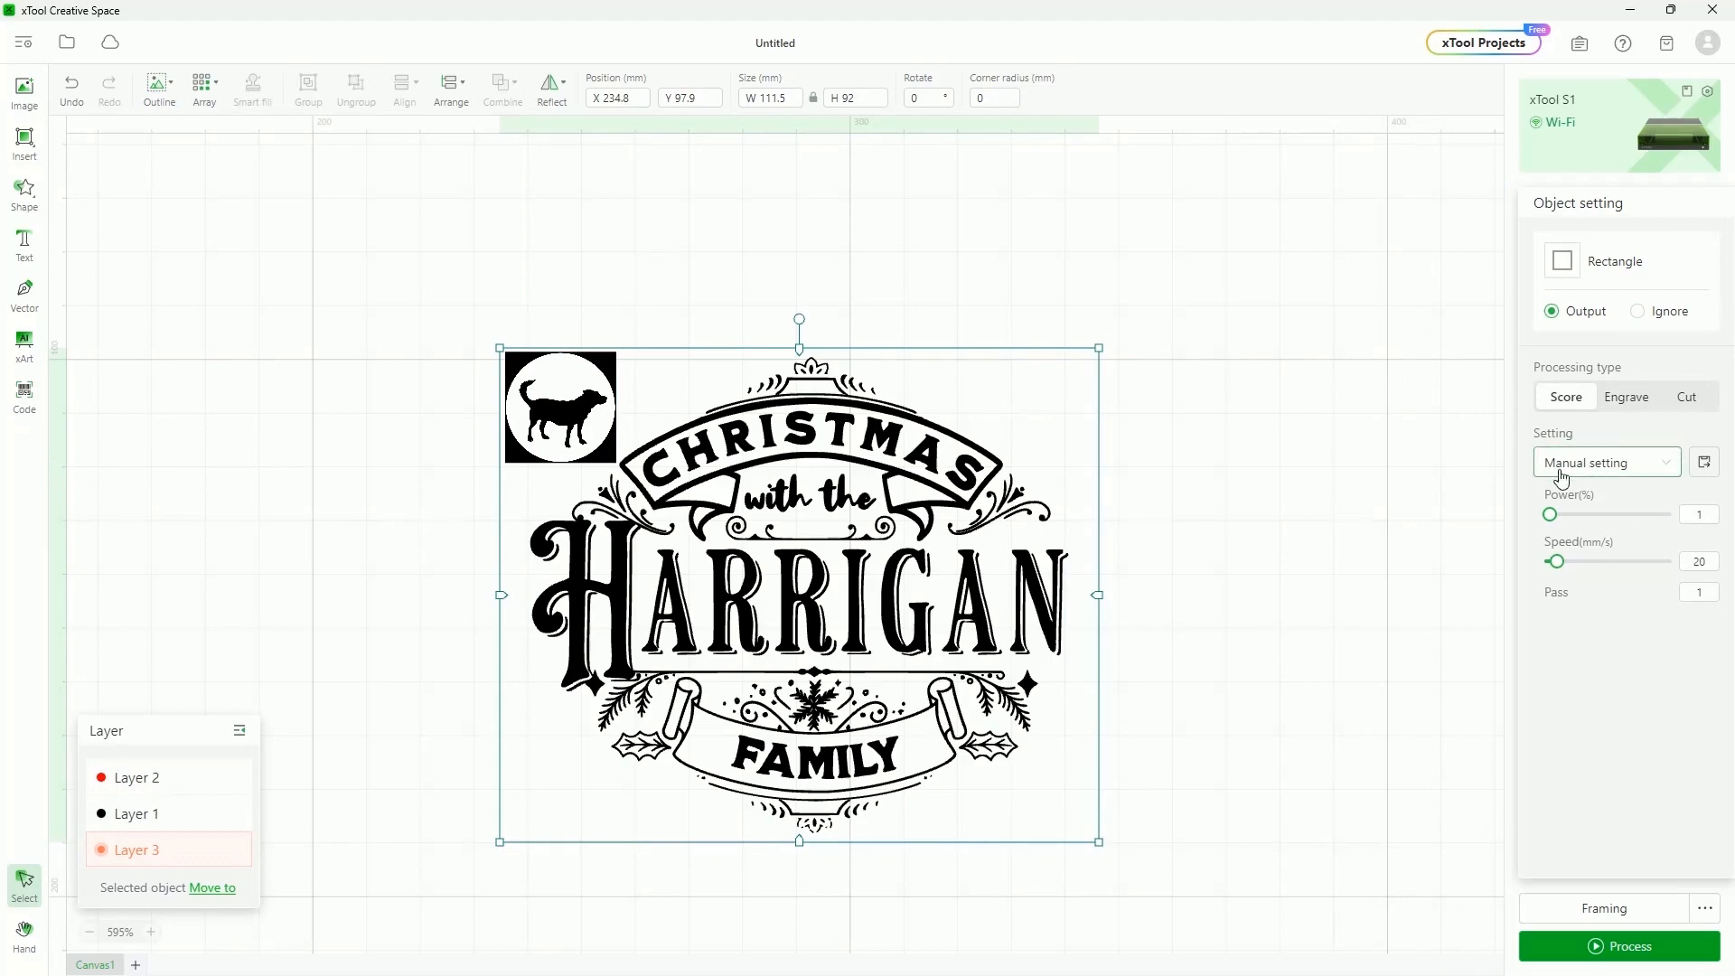
Set the processing path to By layer and review Layers 2, 1 and 3
left_click(418, 500)
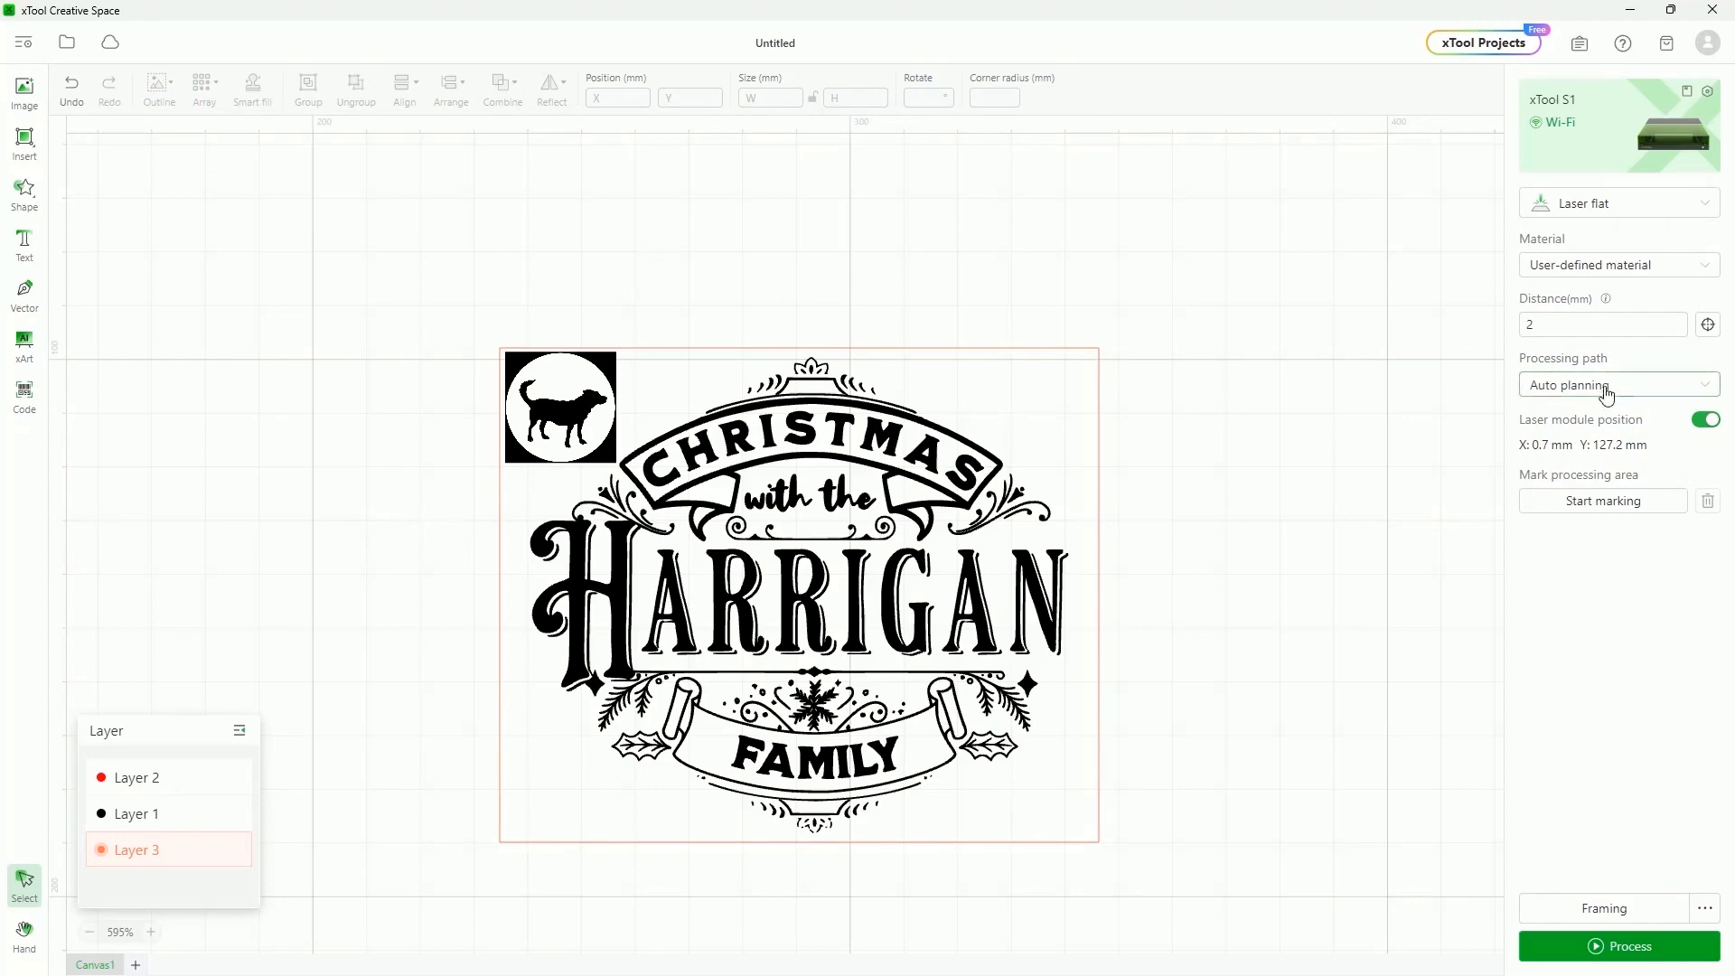
left_click(1700, 386)
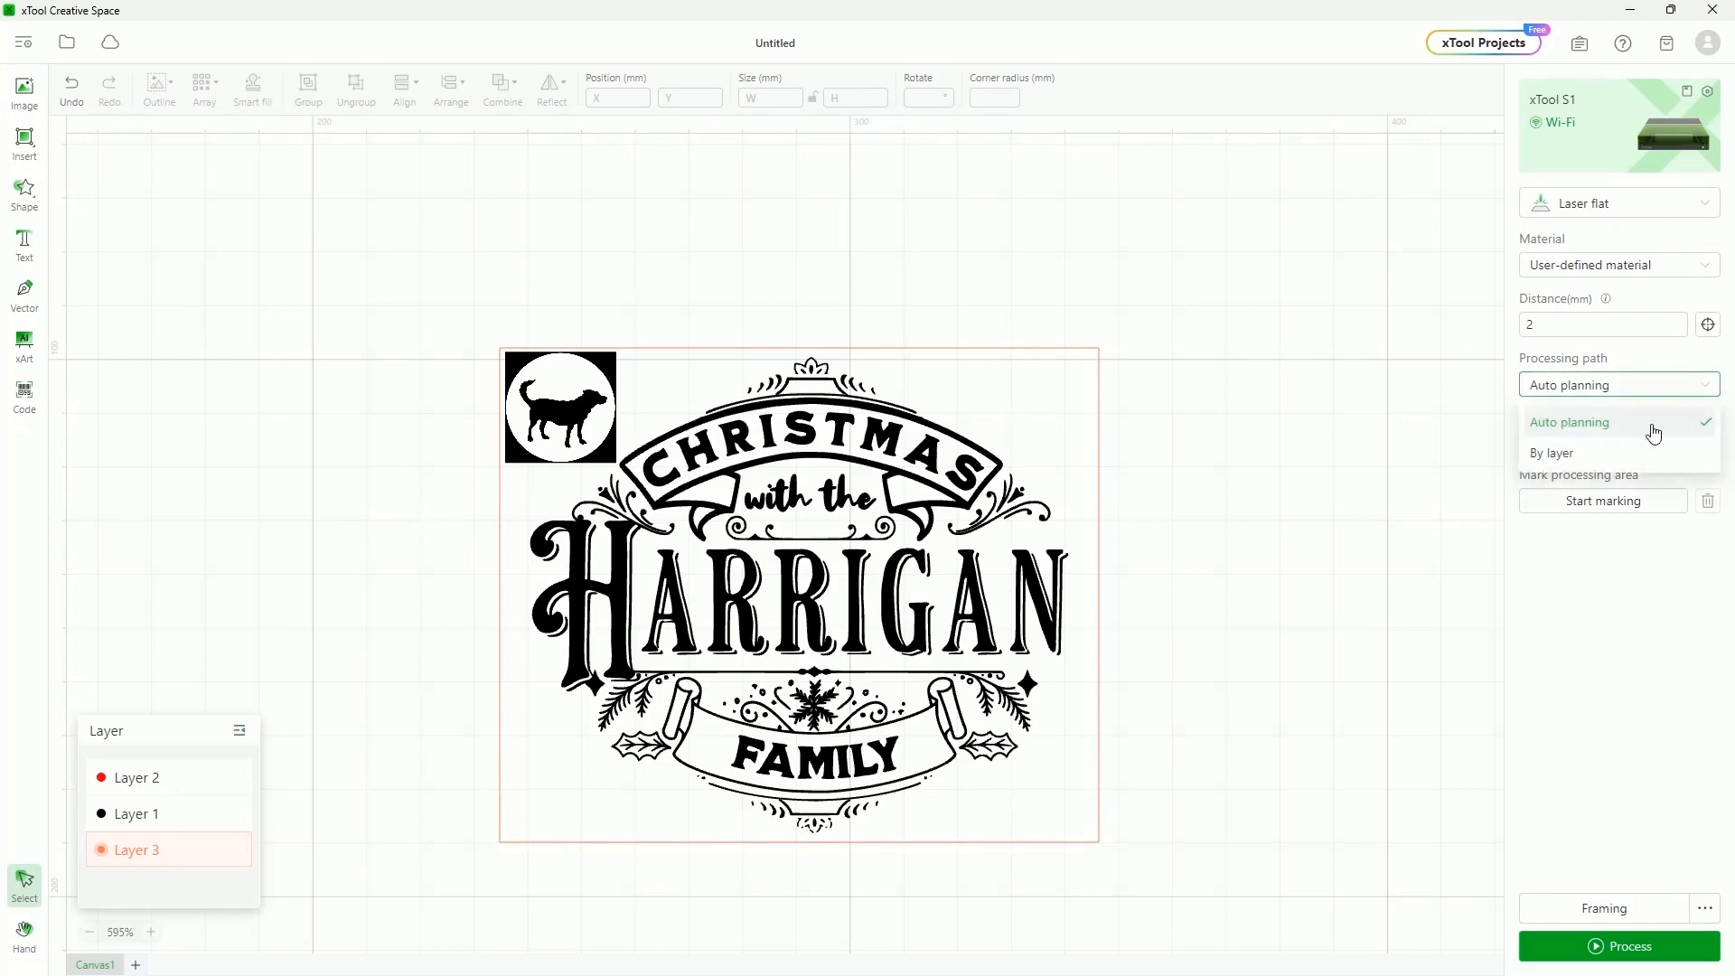
left_click(1571, 453)
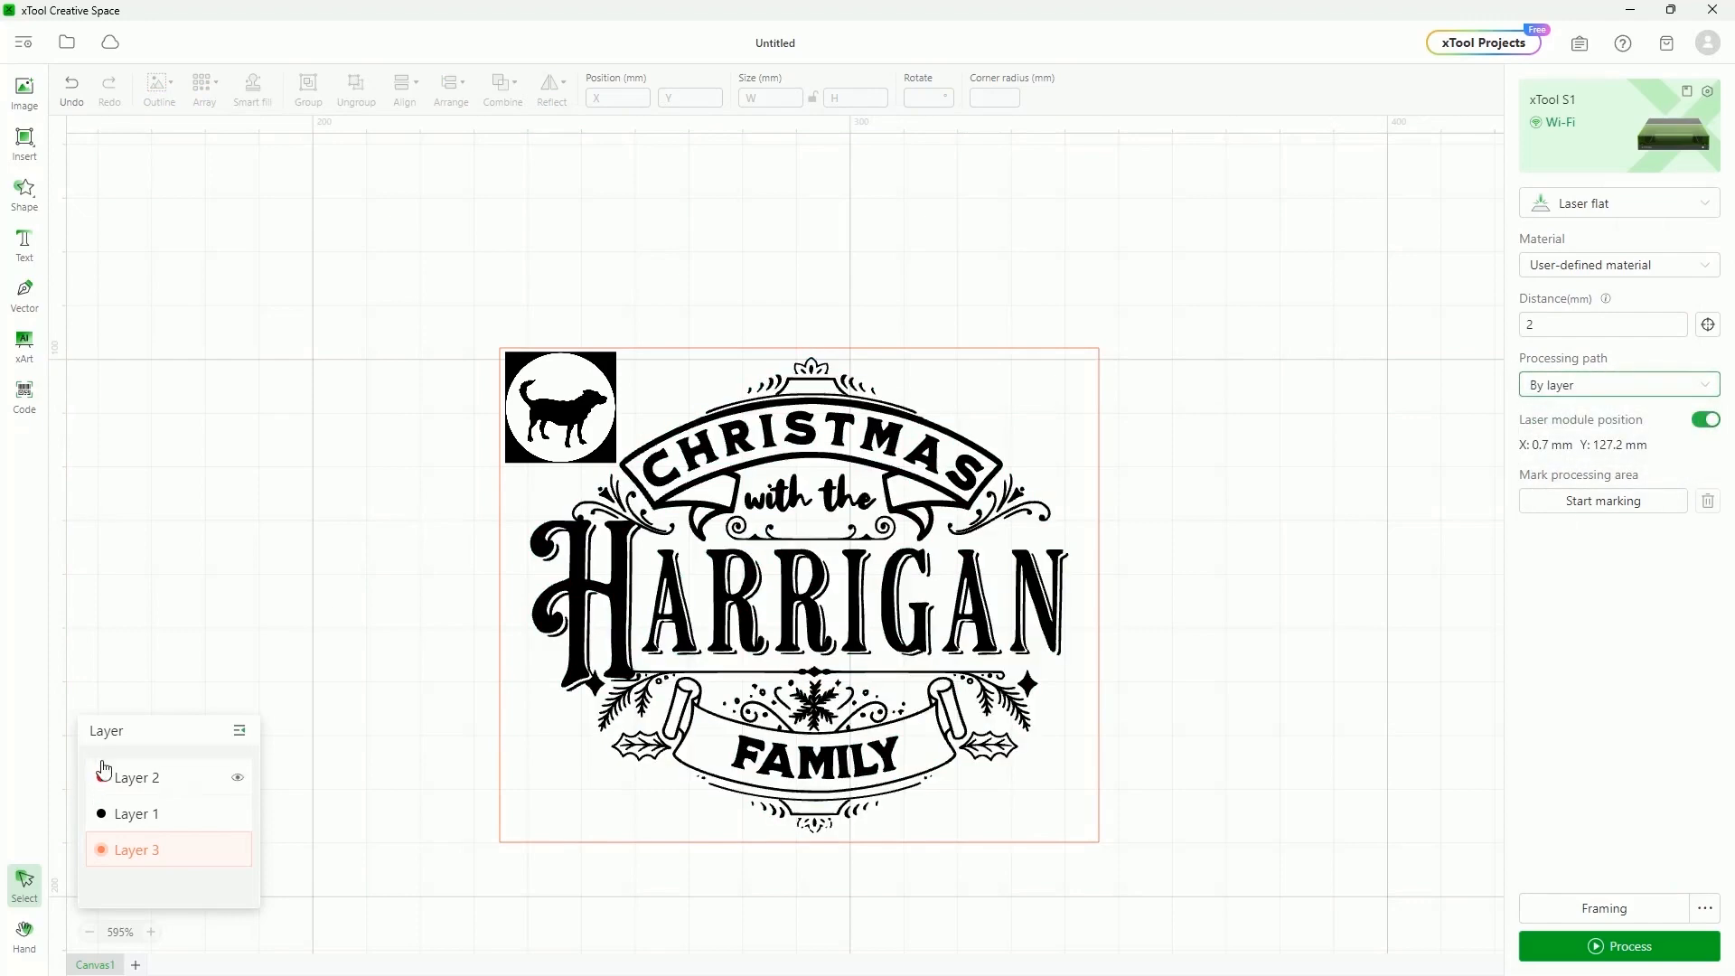
left_click(145, 783)
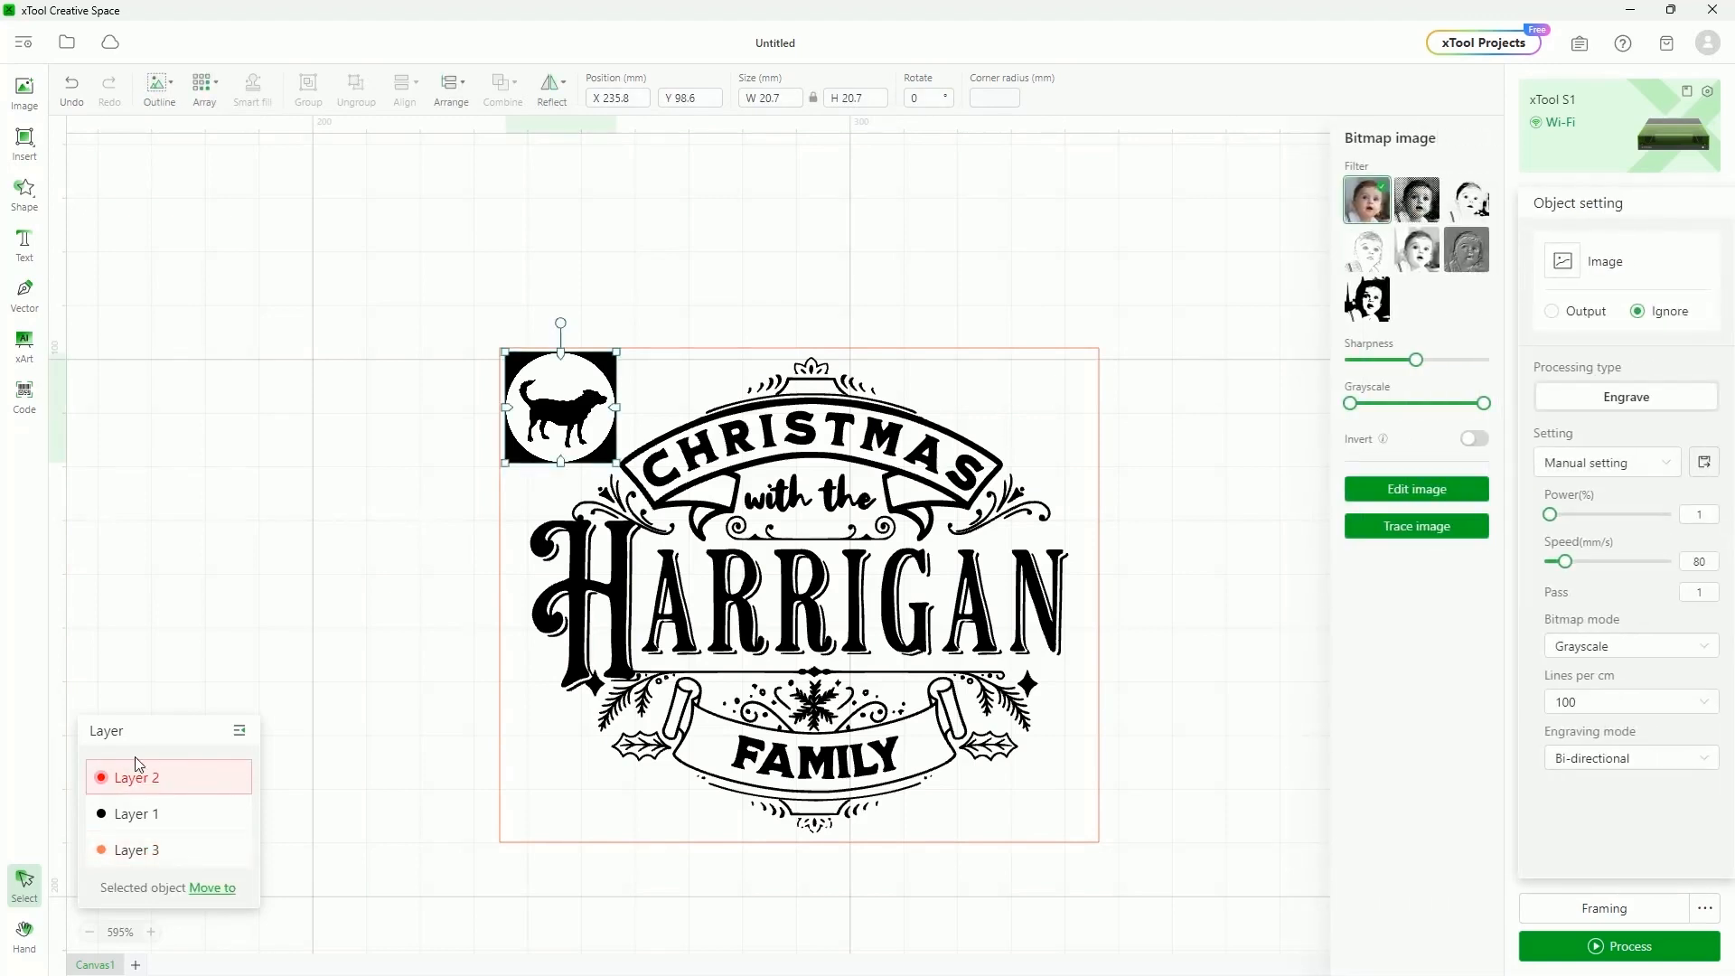
left_click(140, 816)
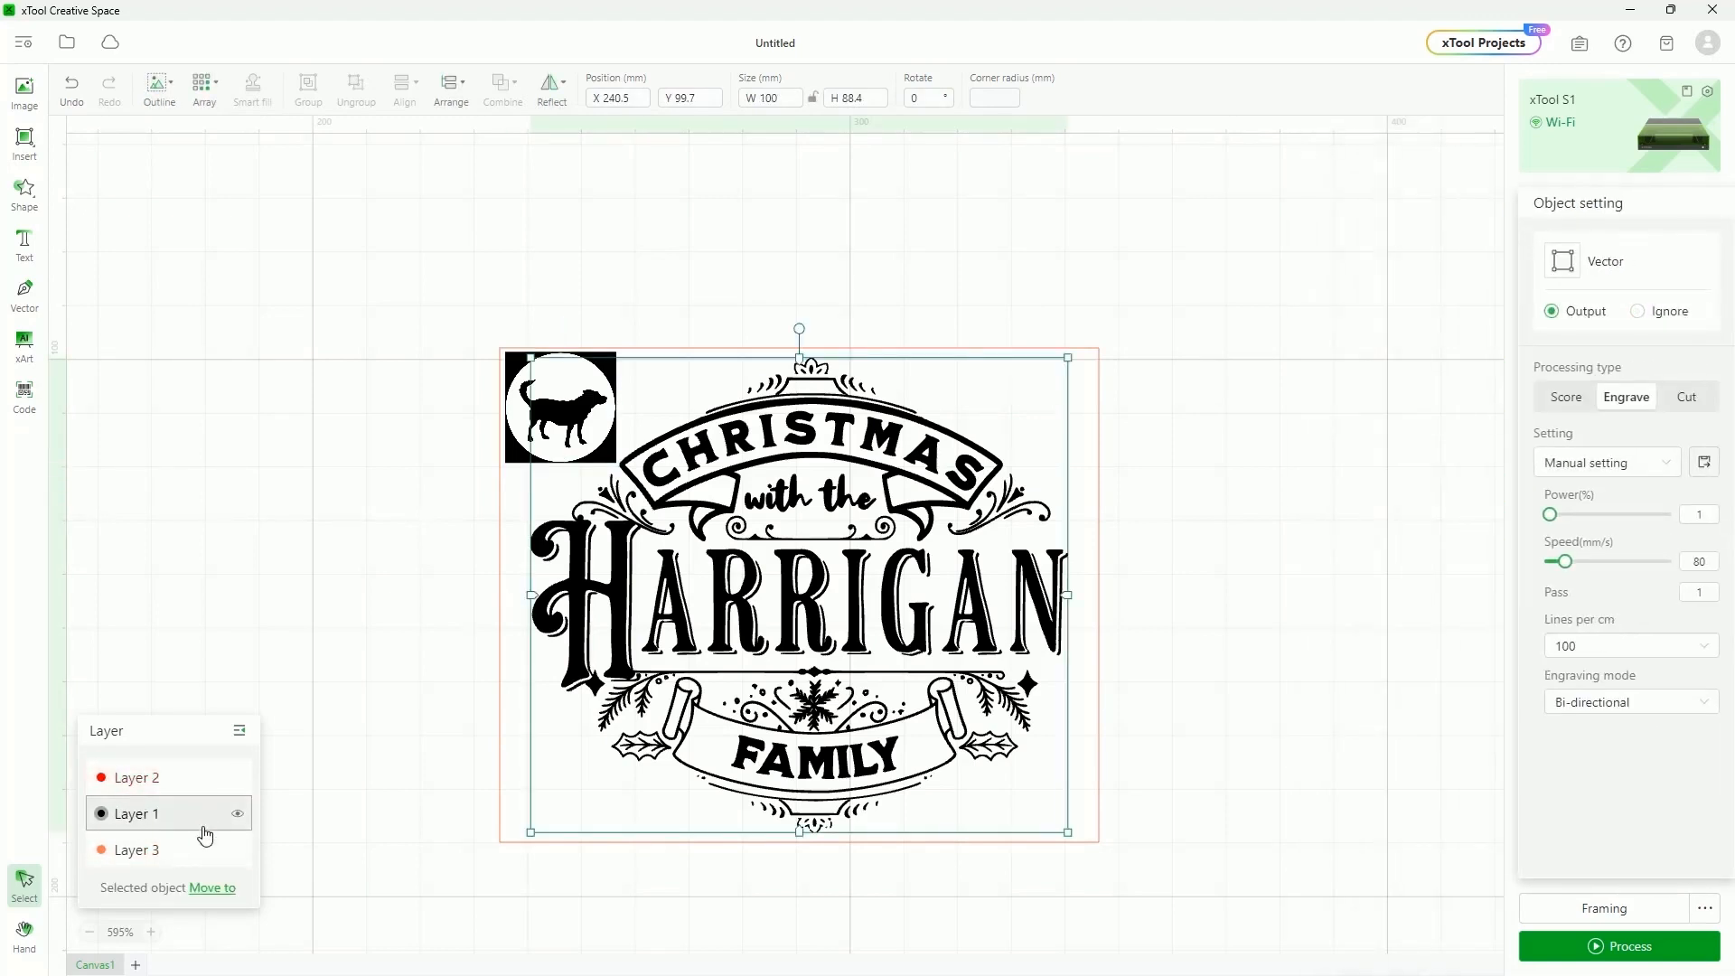
left_click(139, 854)
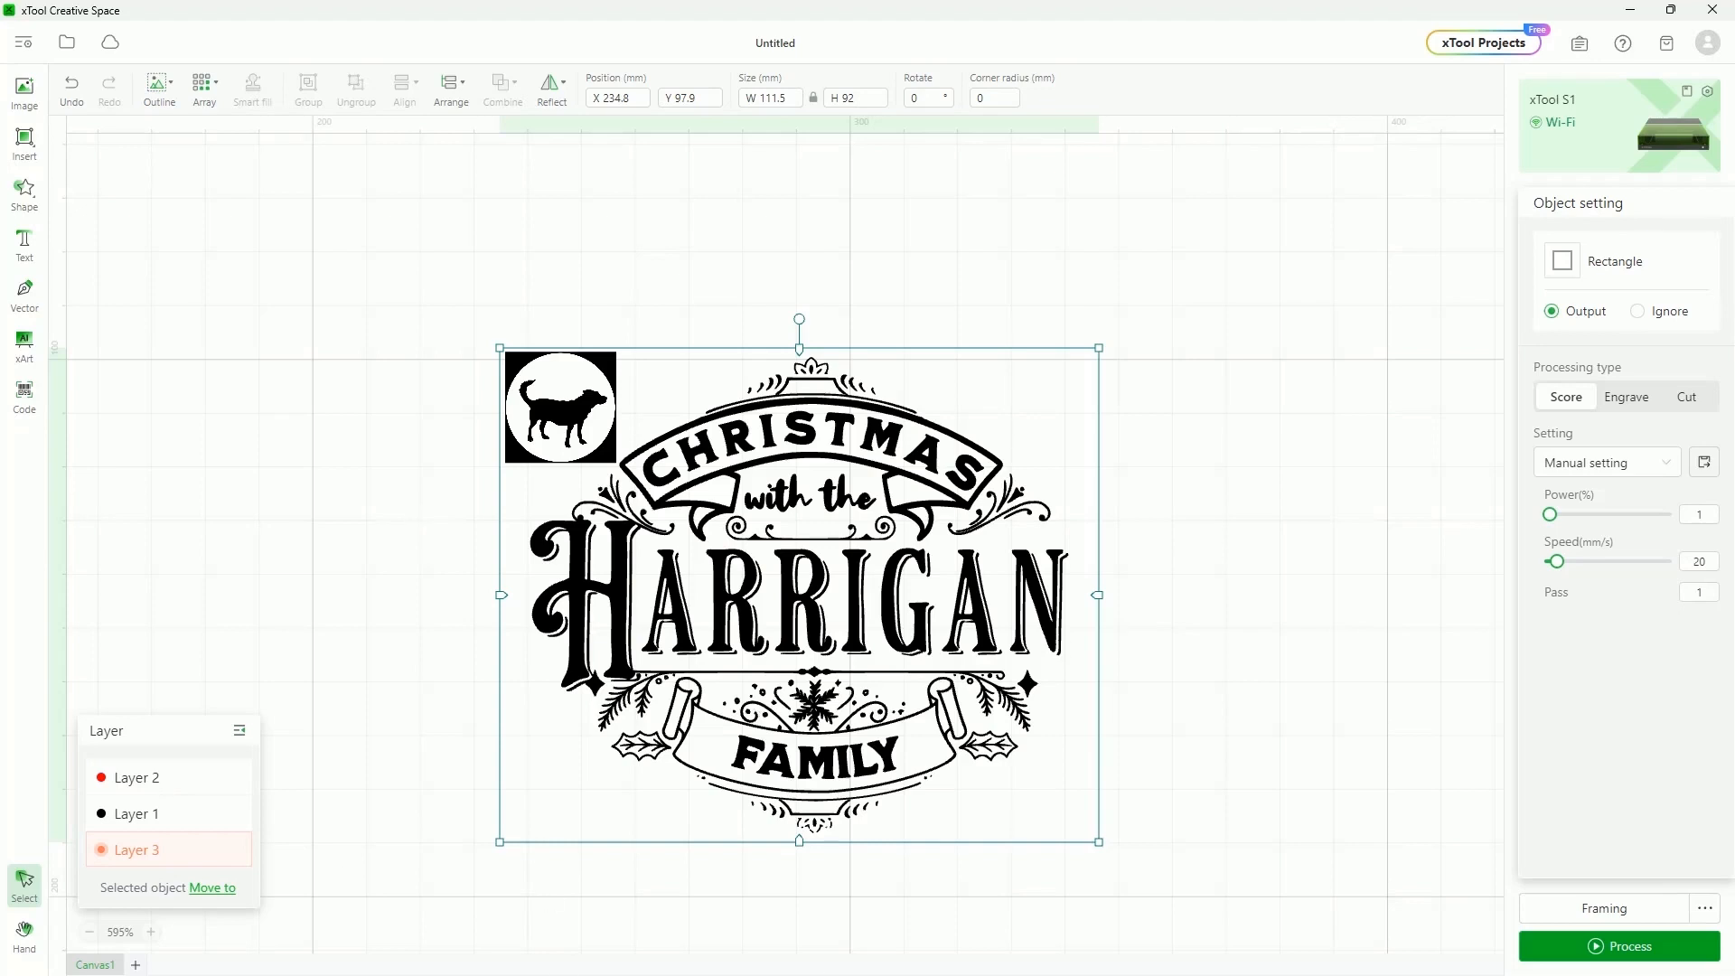
Switch the processing path back to Auto planning
left_click(1665, 472)
left_click(1287, 526)
left_click(1615, 384)
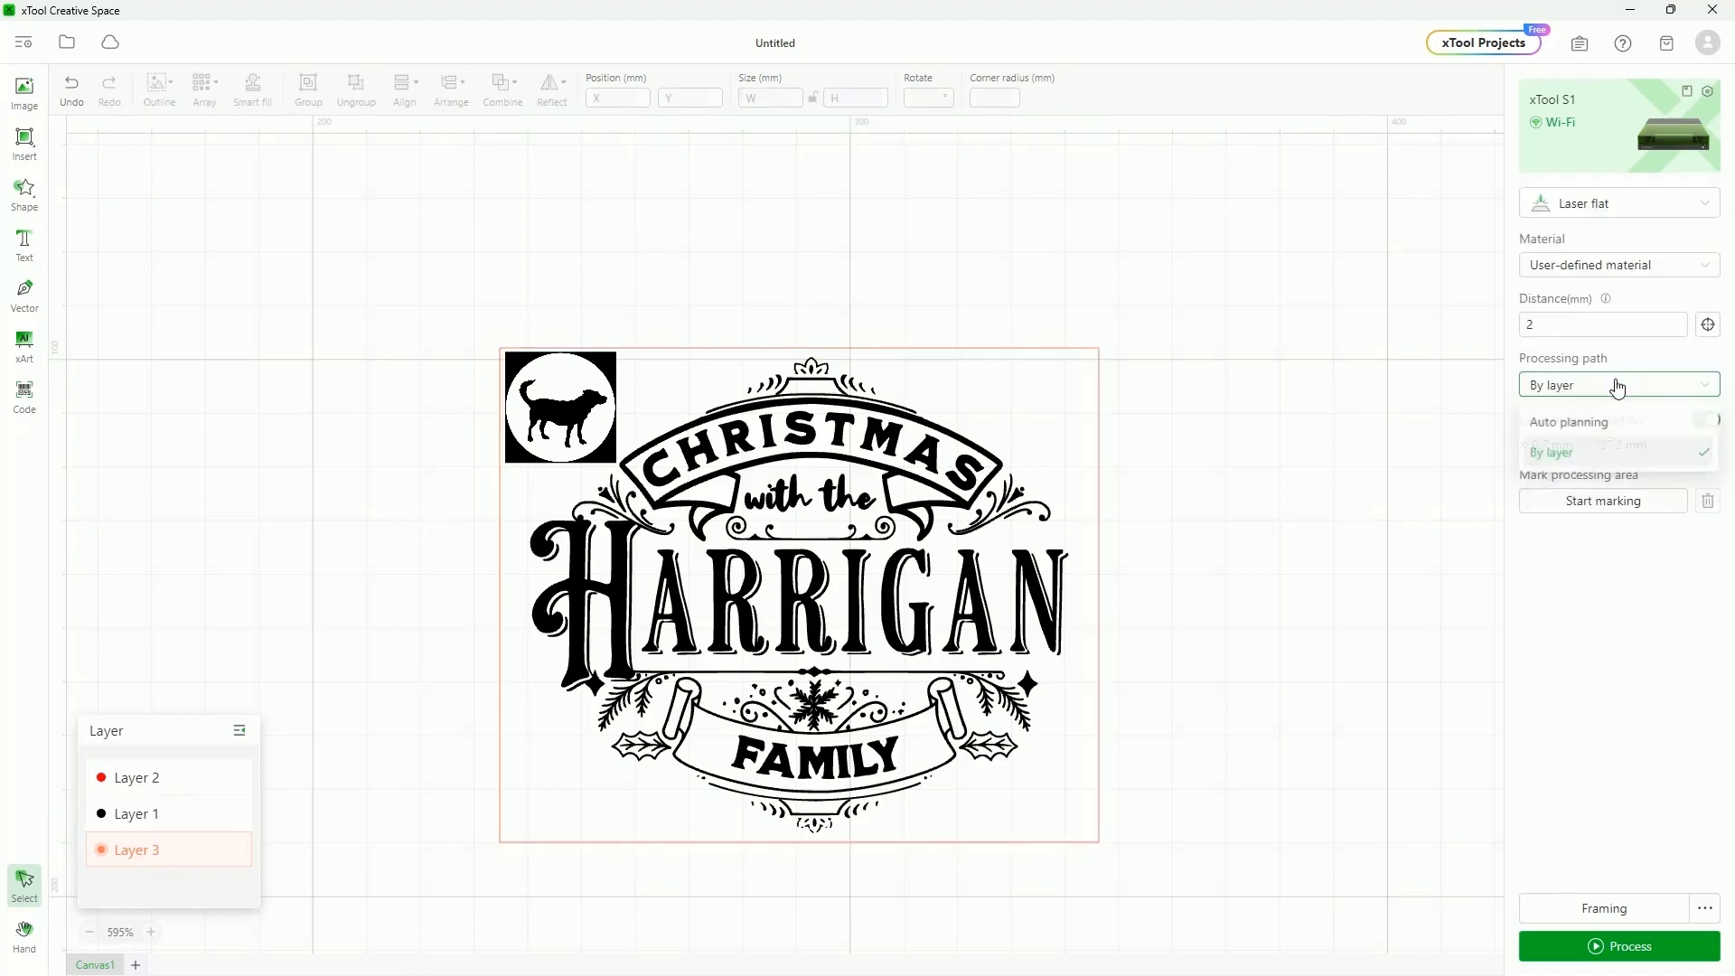
left_click(1574, 435)
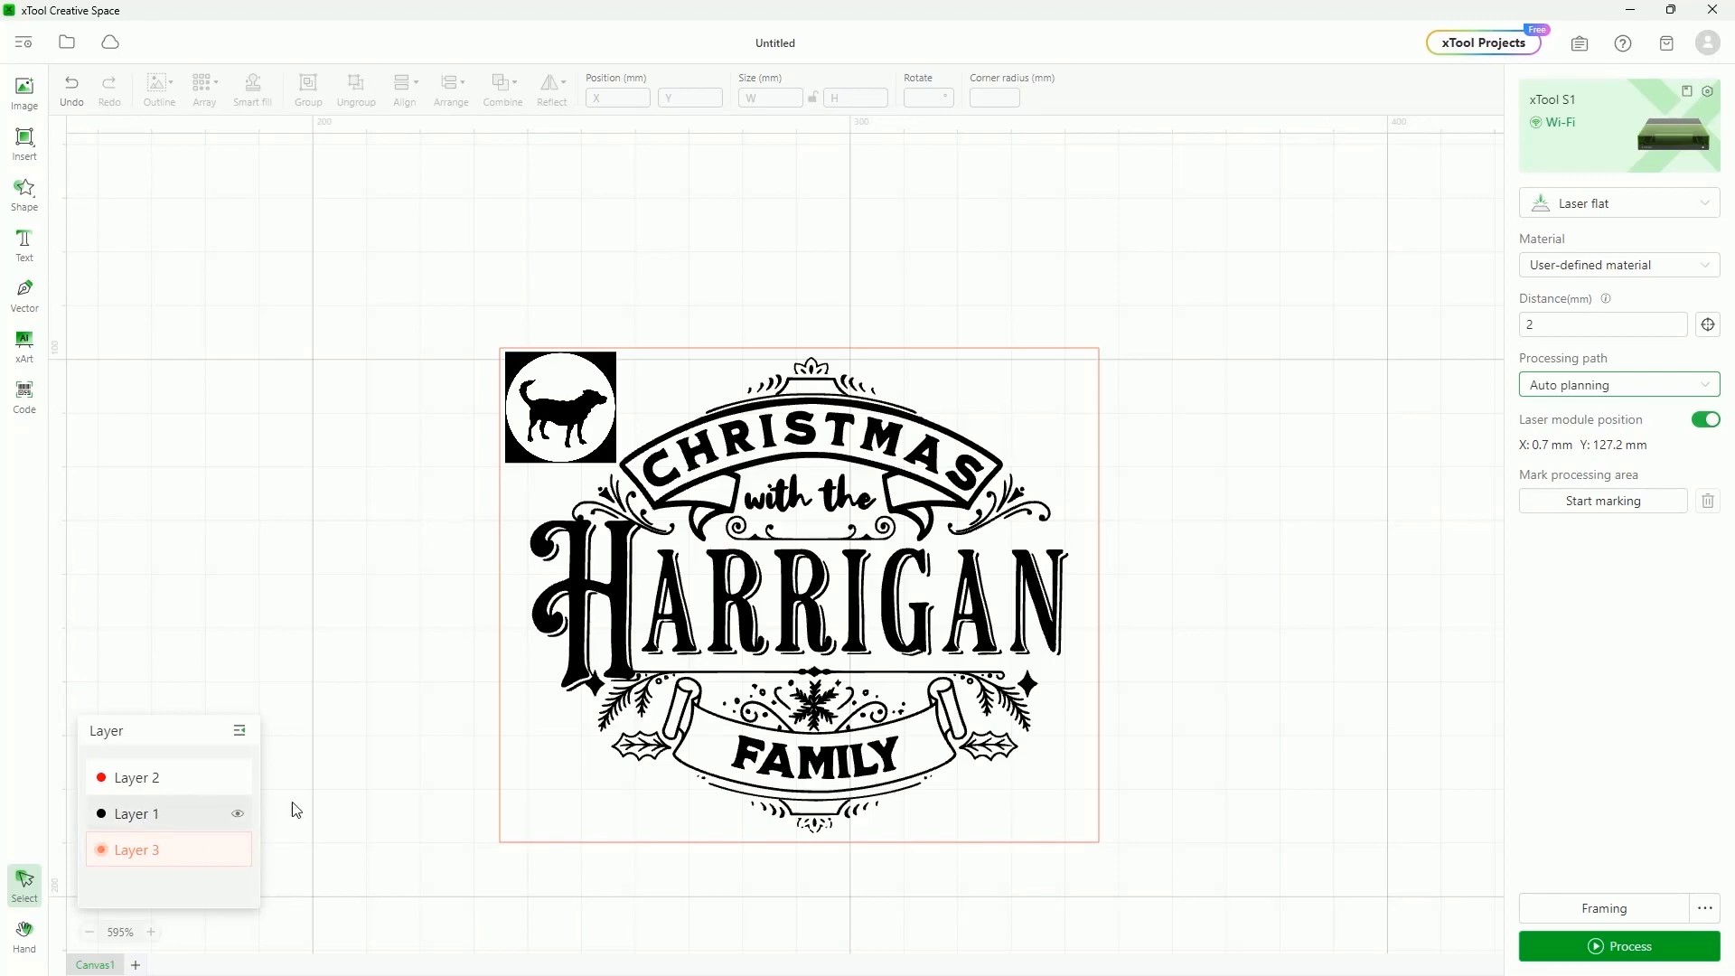
Rename the dog logo's Layer 2 to Buster
left_click(168, 815)
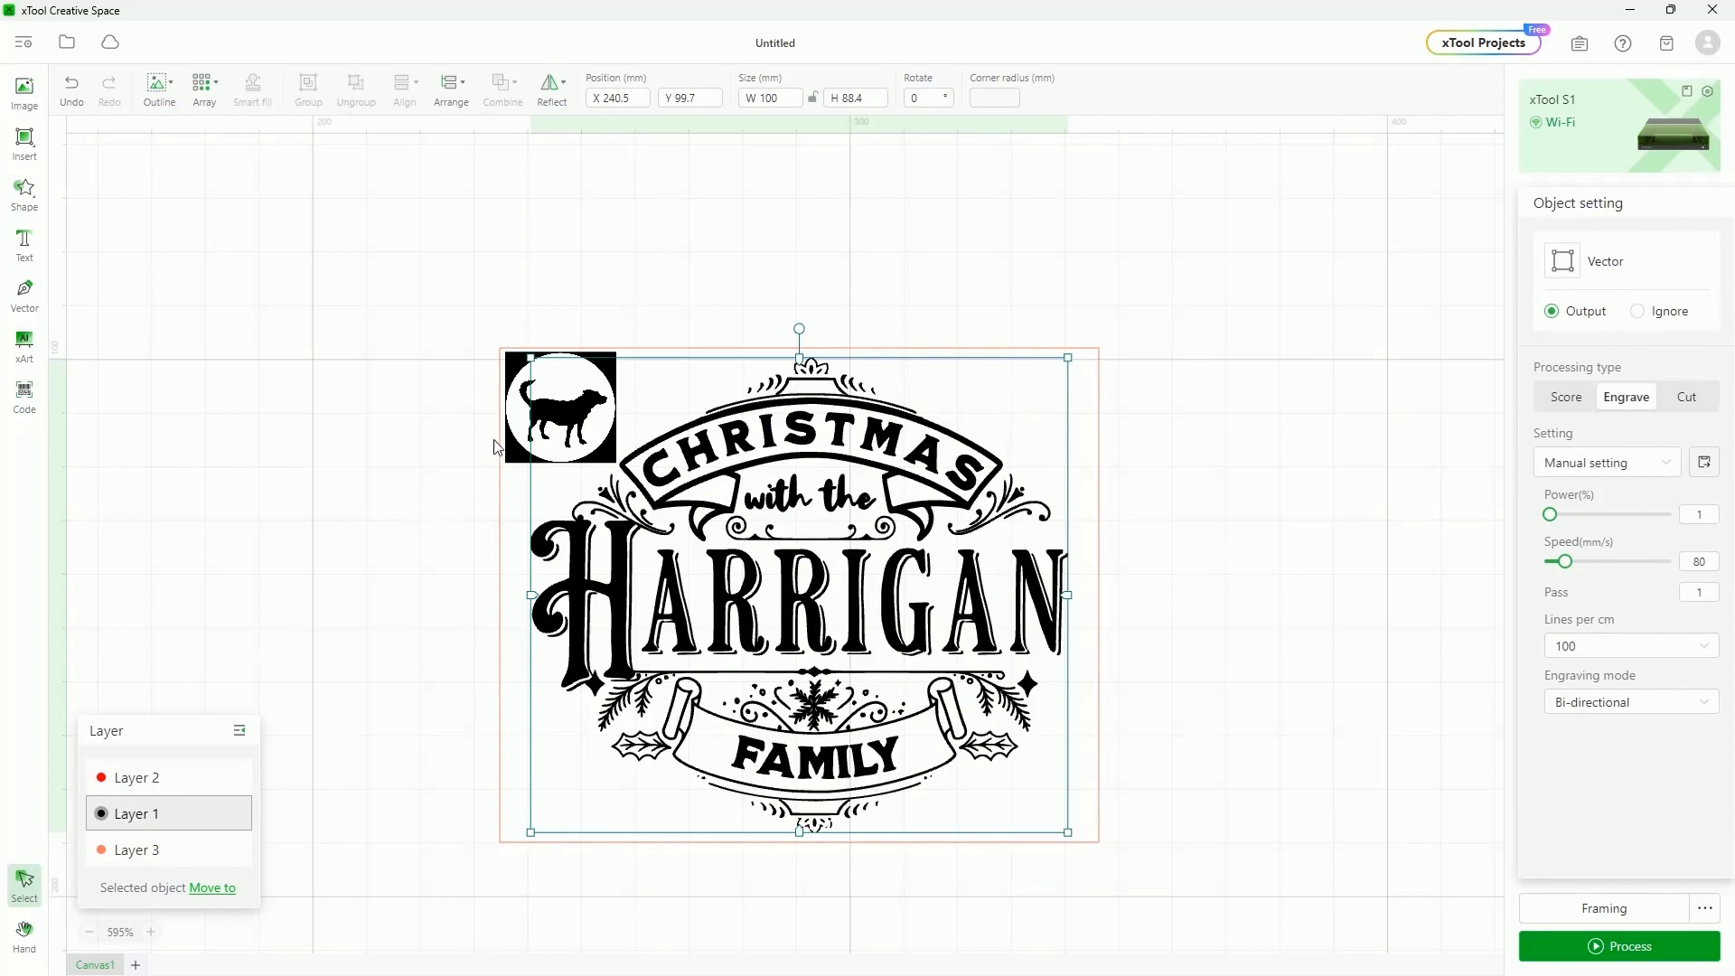
left_click(516, 458)
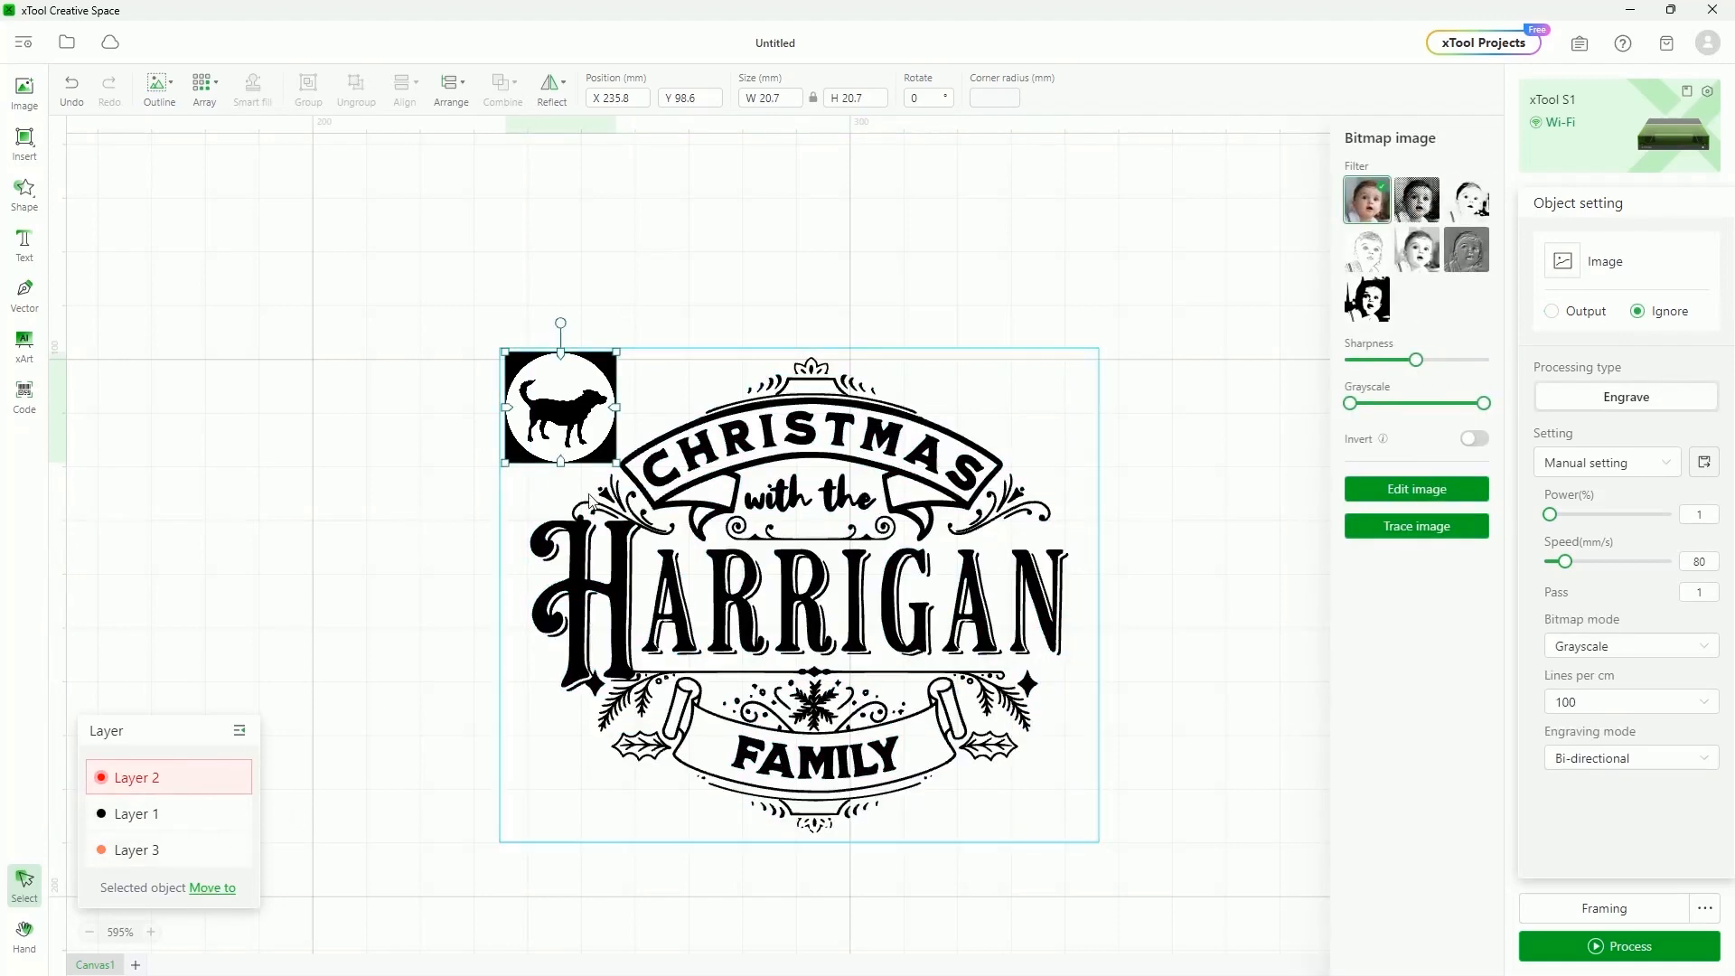
left_click(238, 779)
left_click(237, 779)
double_click(134, 778)
type("bUSTER")
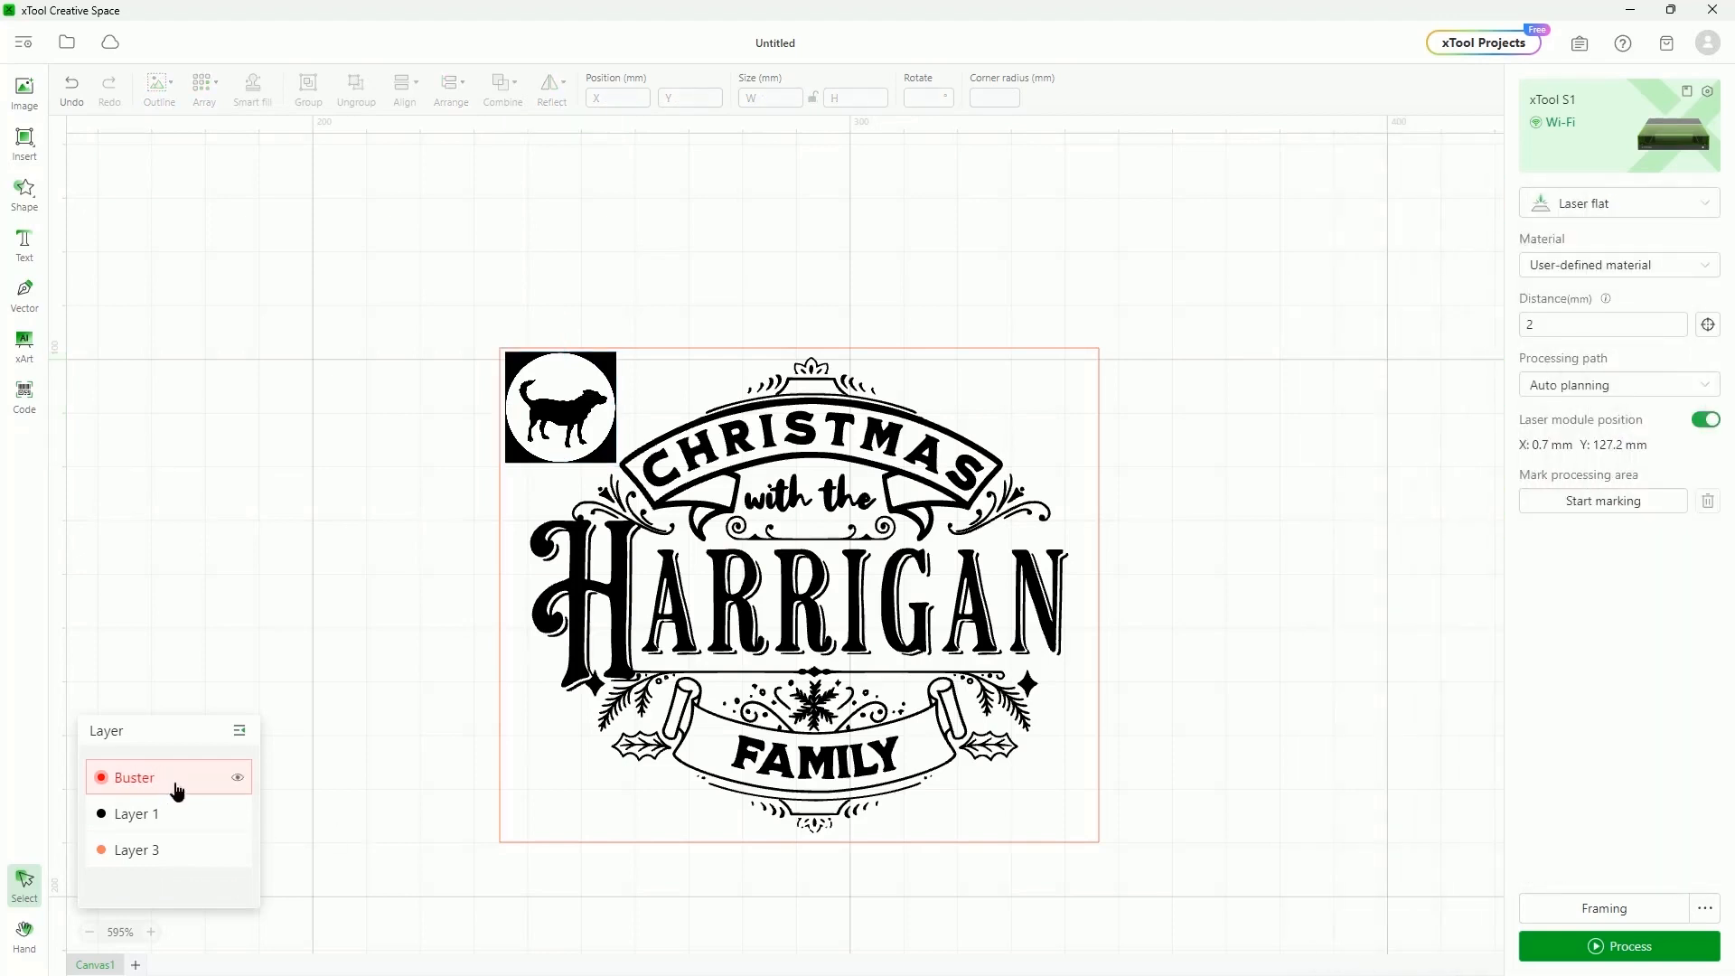
left_click(176, 788)
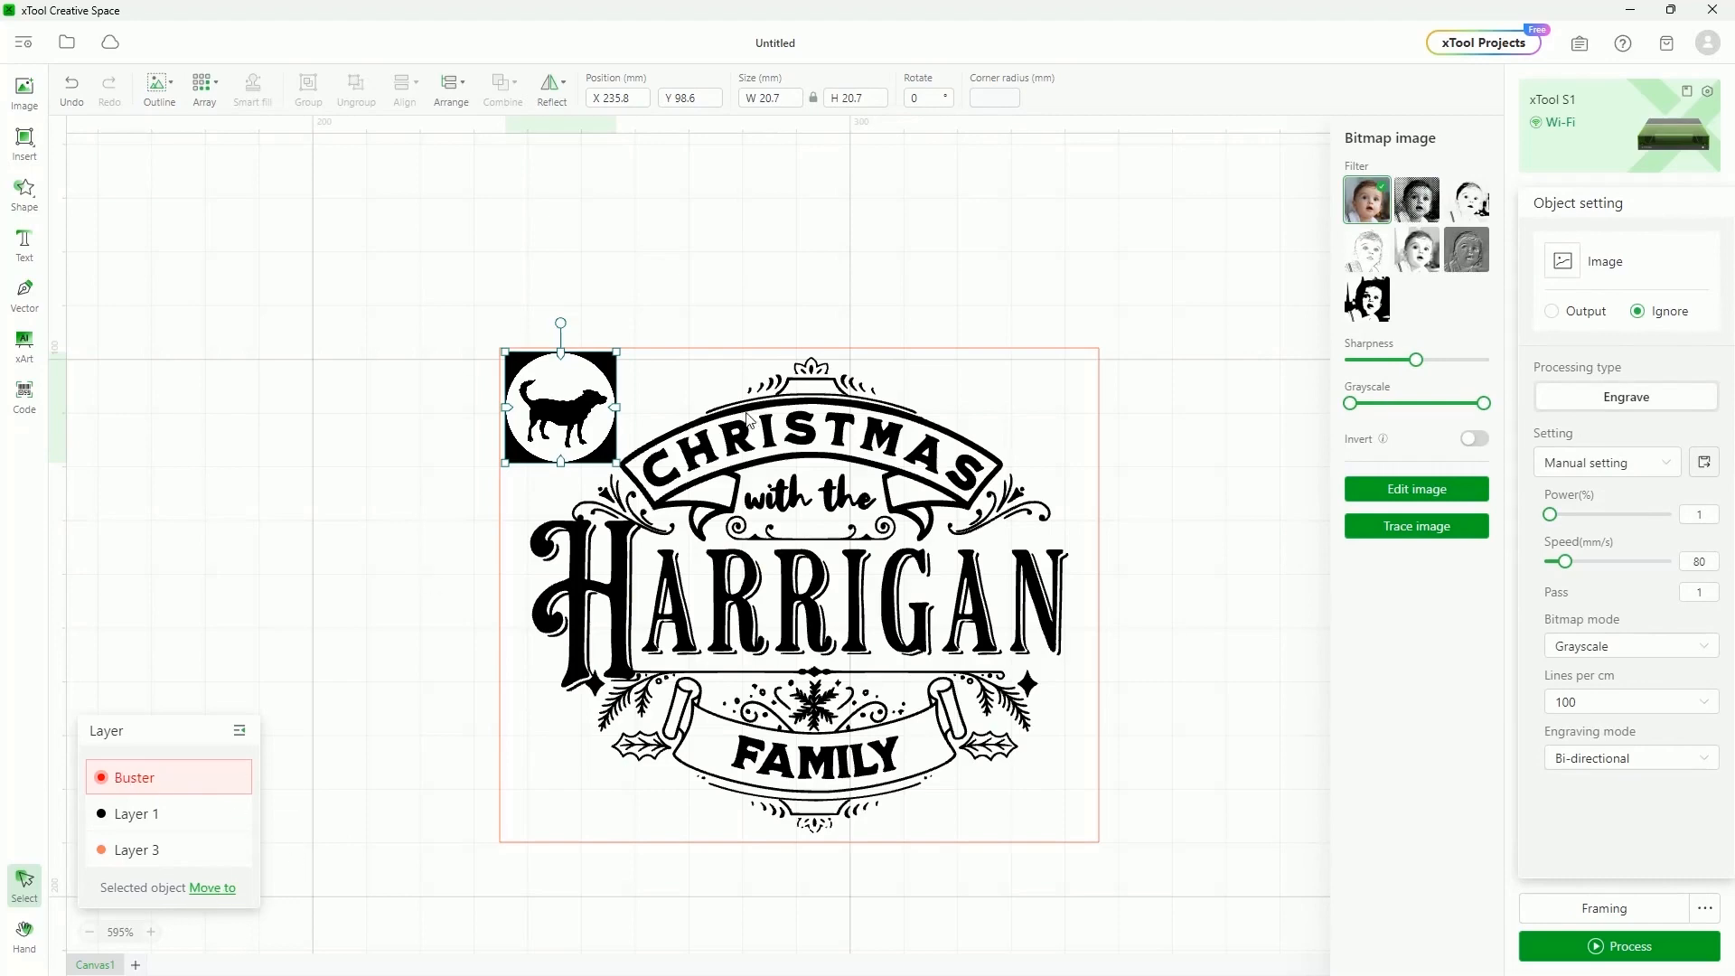
Move the dog logo onto another existing layer, toggle Layer 1's visibility, and collapse the layer list
left_click(226, 891)
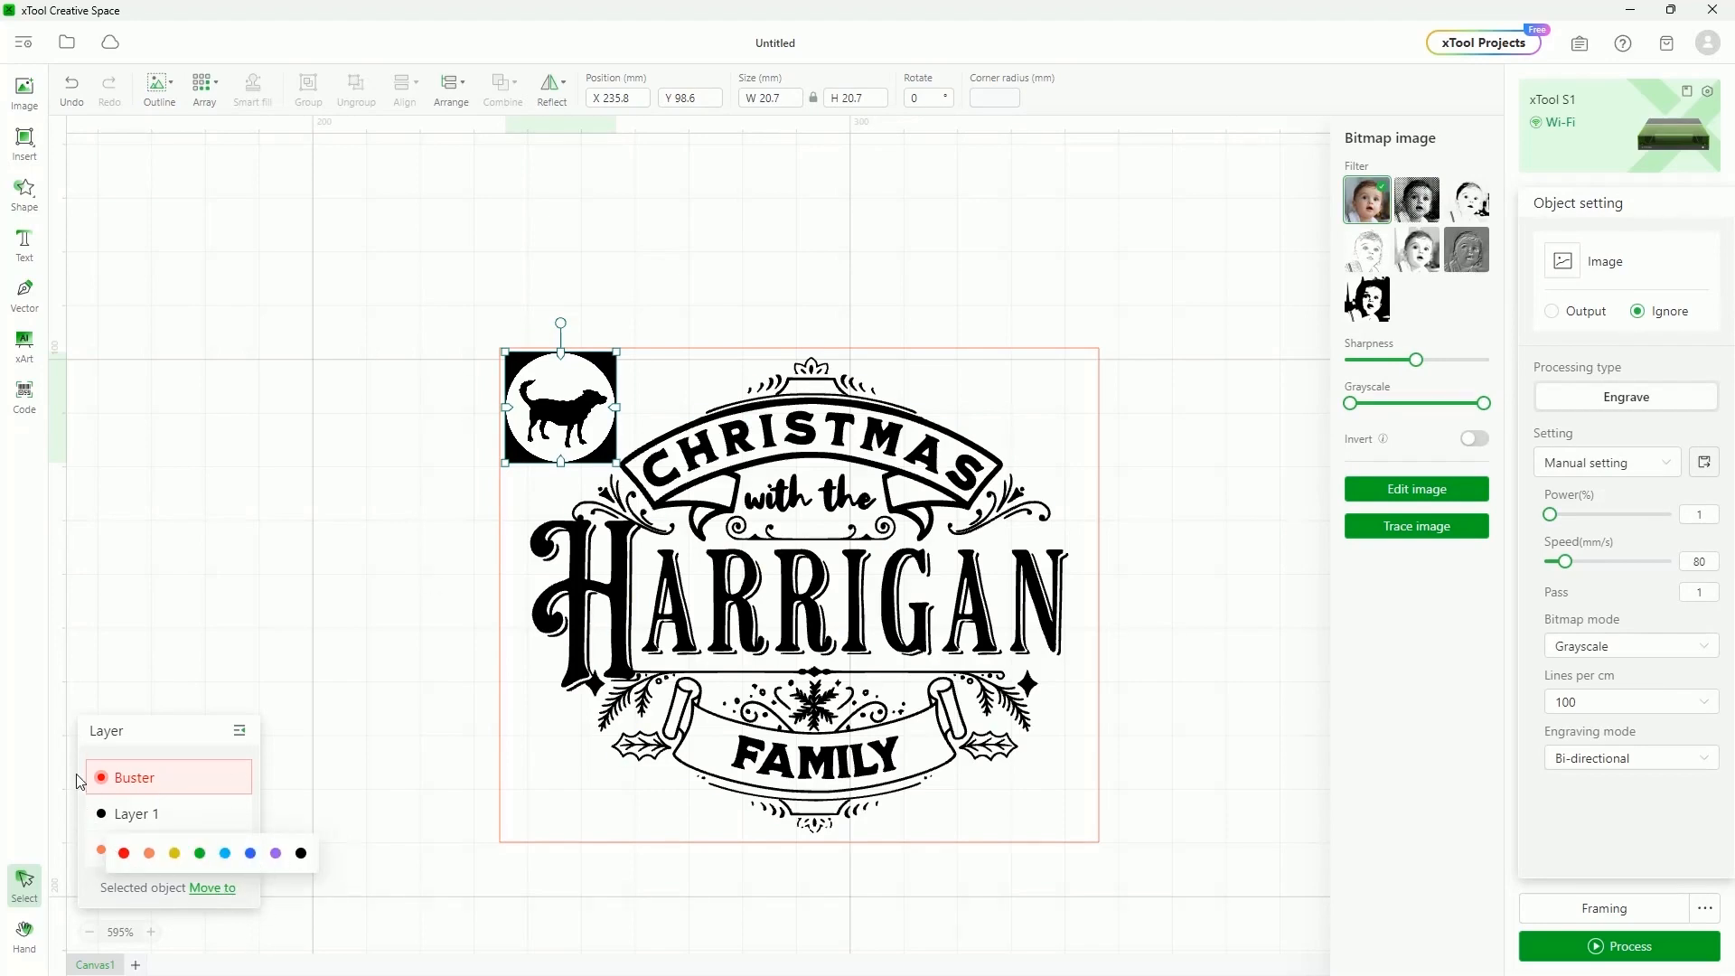
left_click(302, 858)
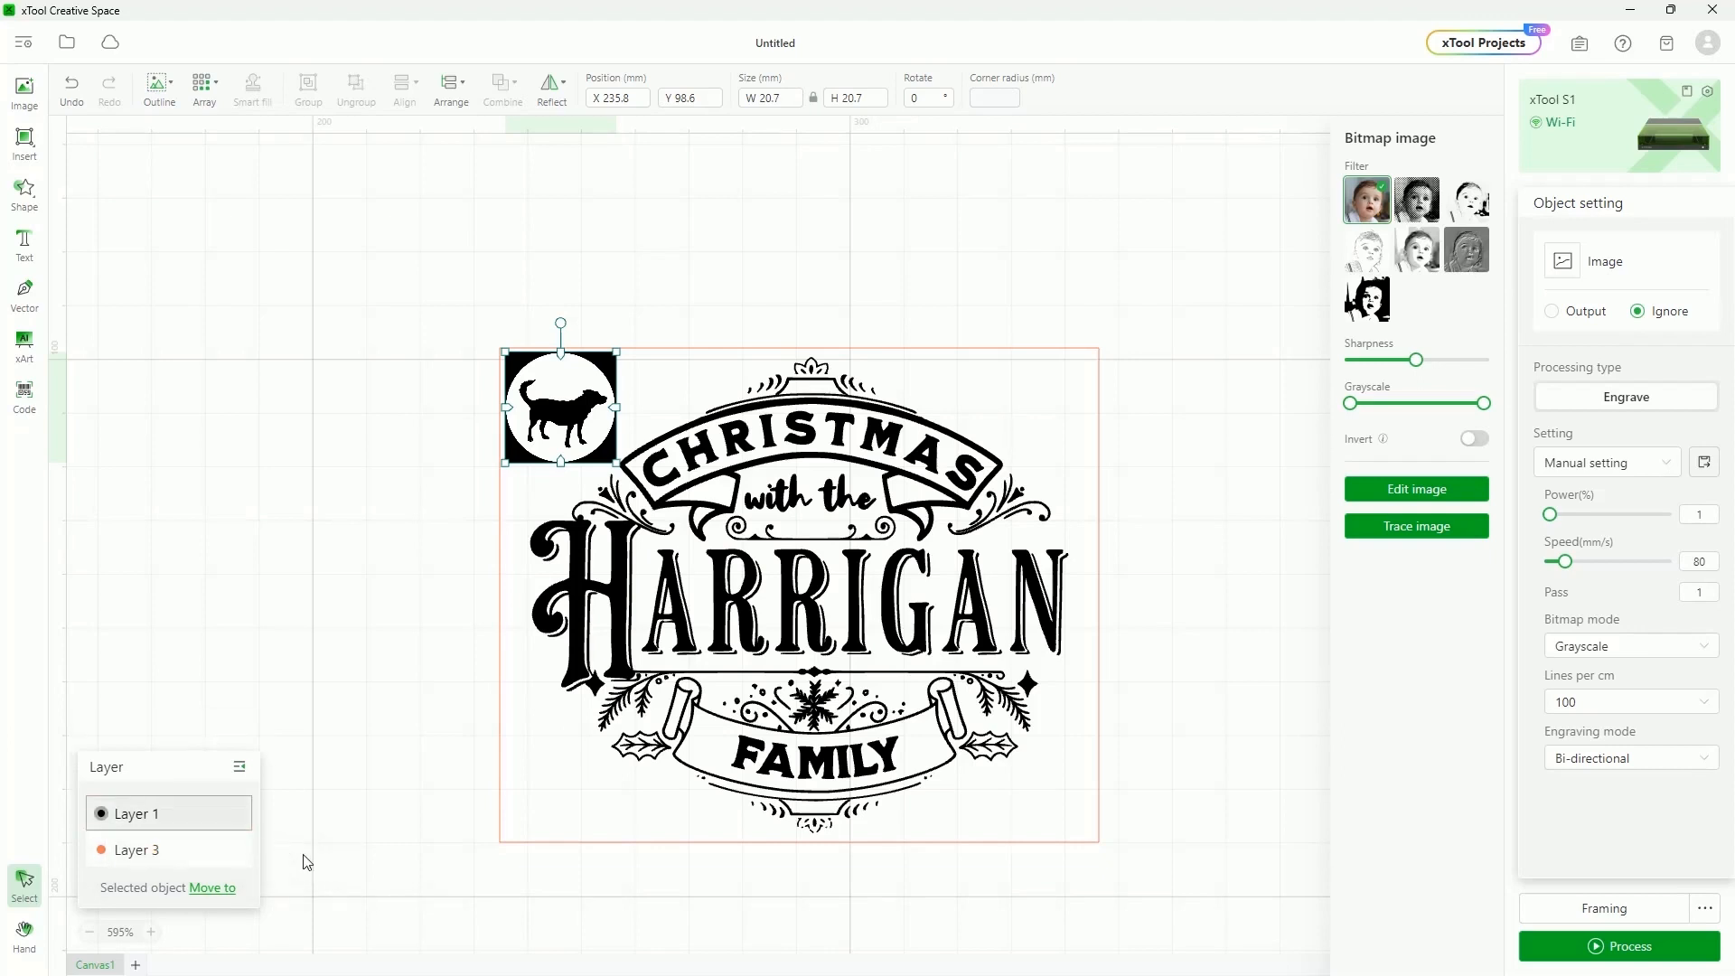
left_click(242, 817)
left_click(242, 817)
left_click(242, 817)
left_click(242, 817)
left_click(242, 816)
left_click(242, 816)
left_click(239, 767)
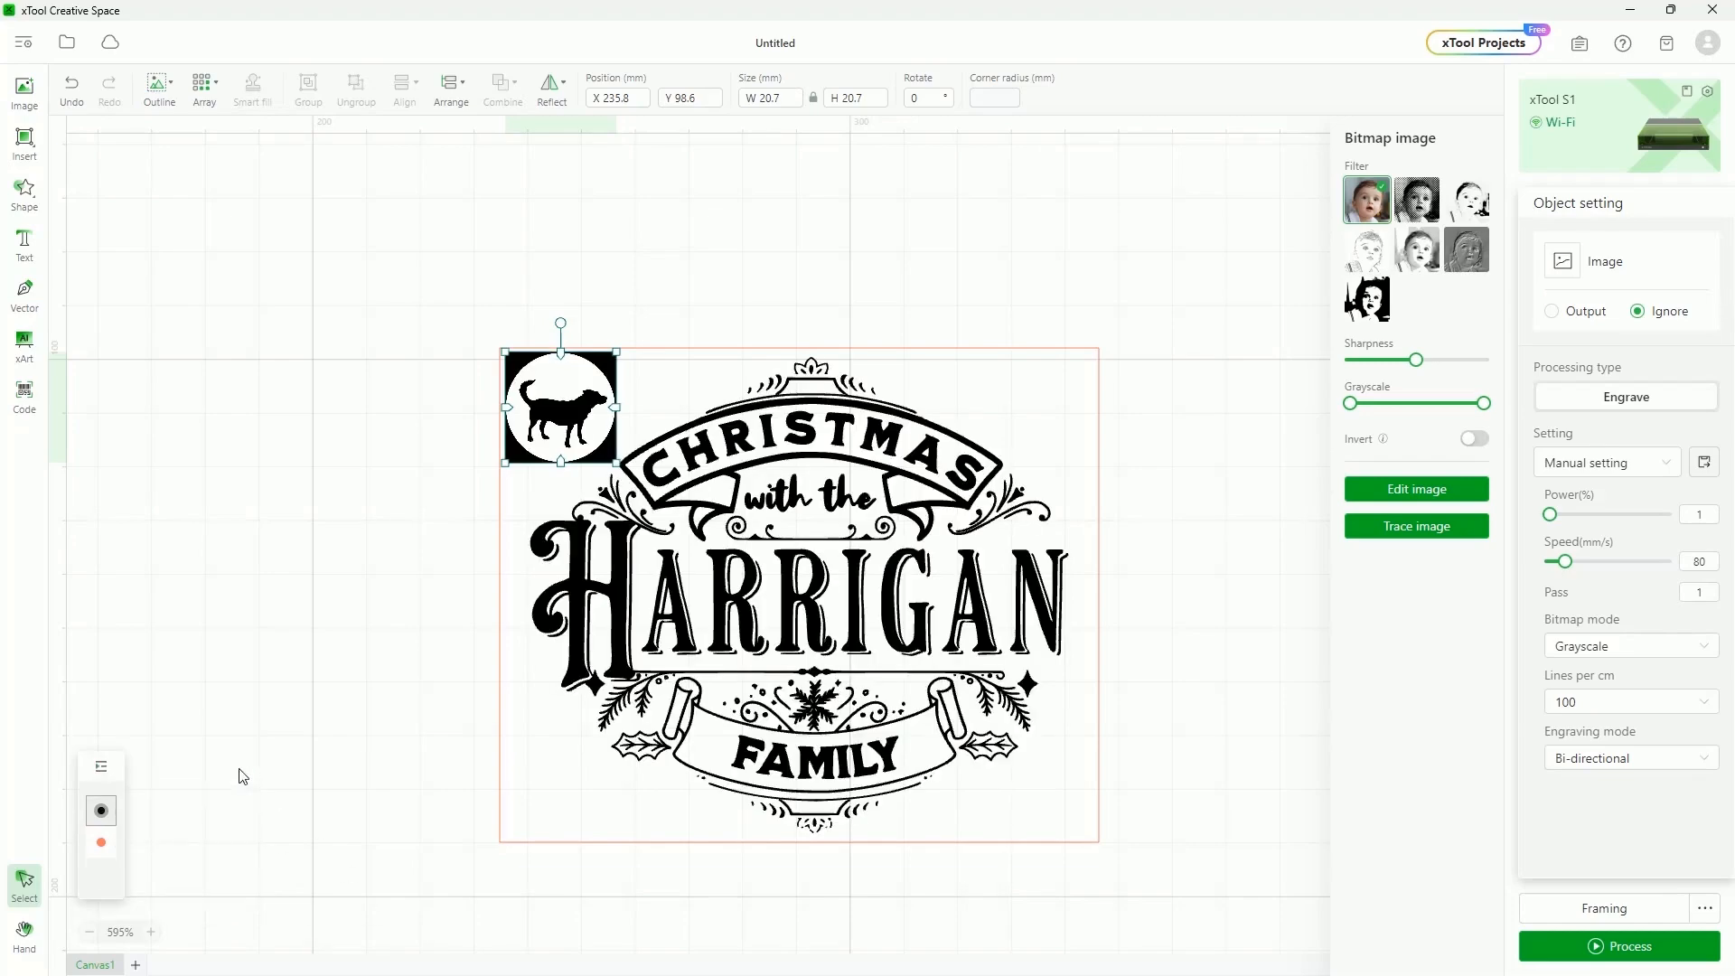
Expand the Layer panel again
left_click(101, 766)
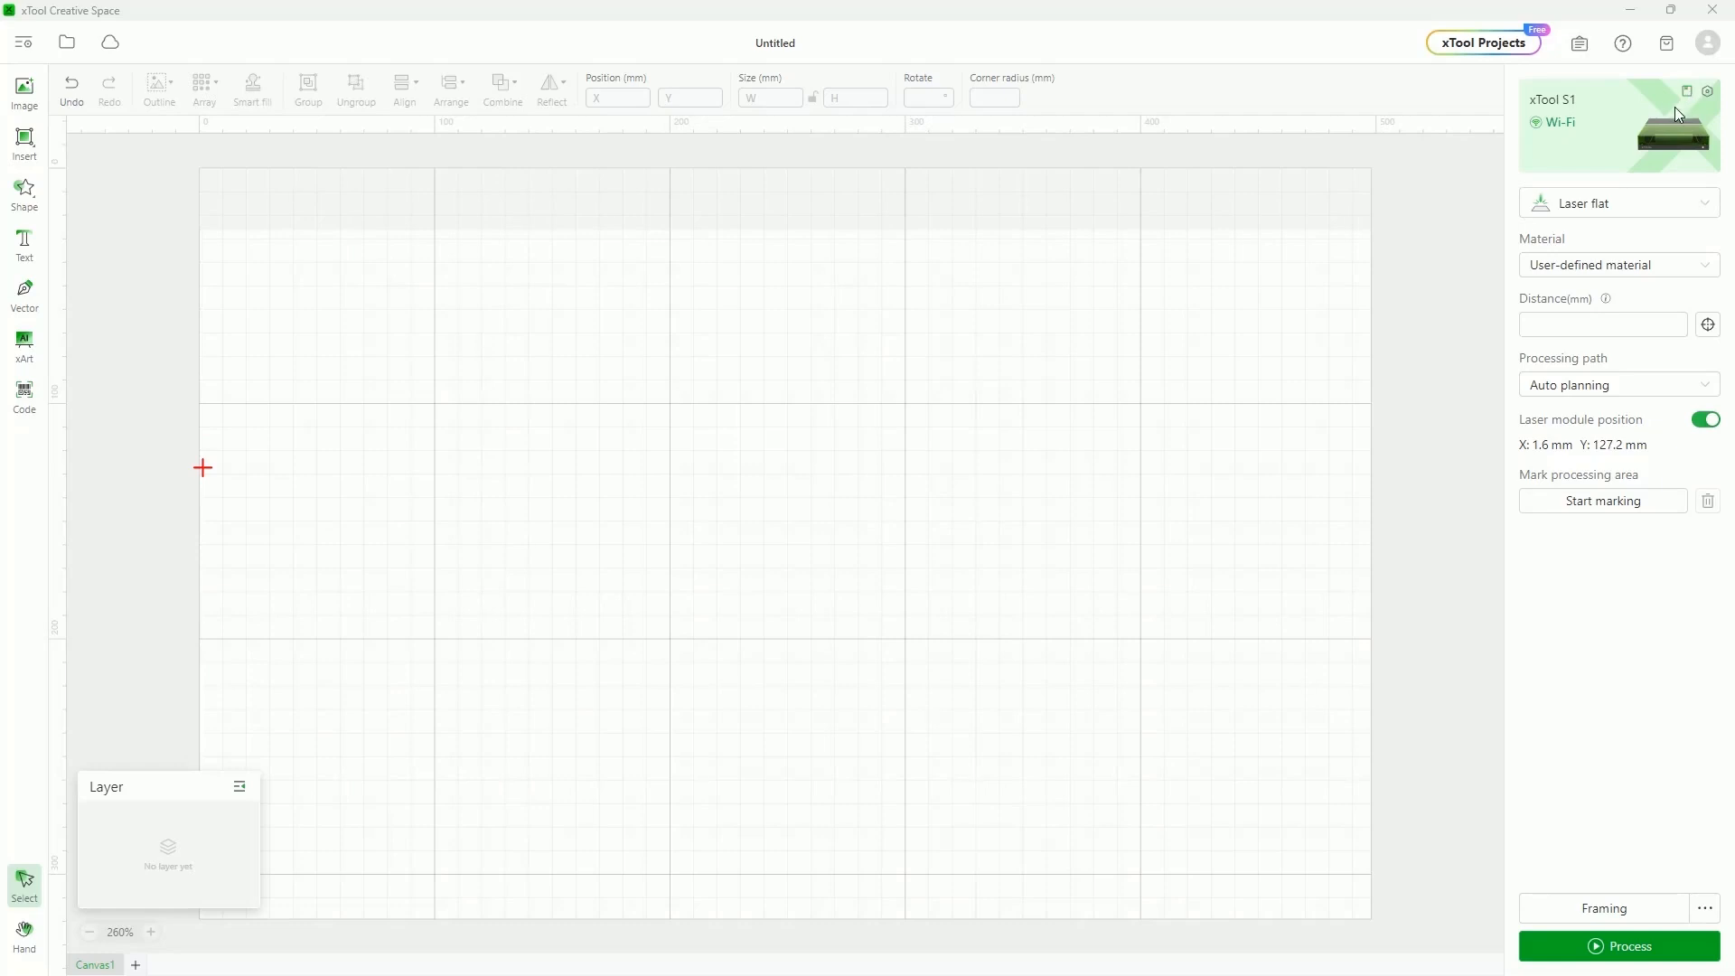
left_click(1707, 91)
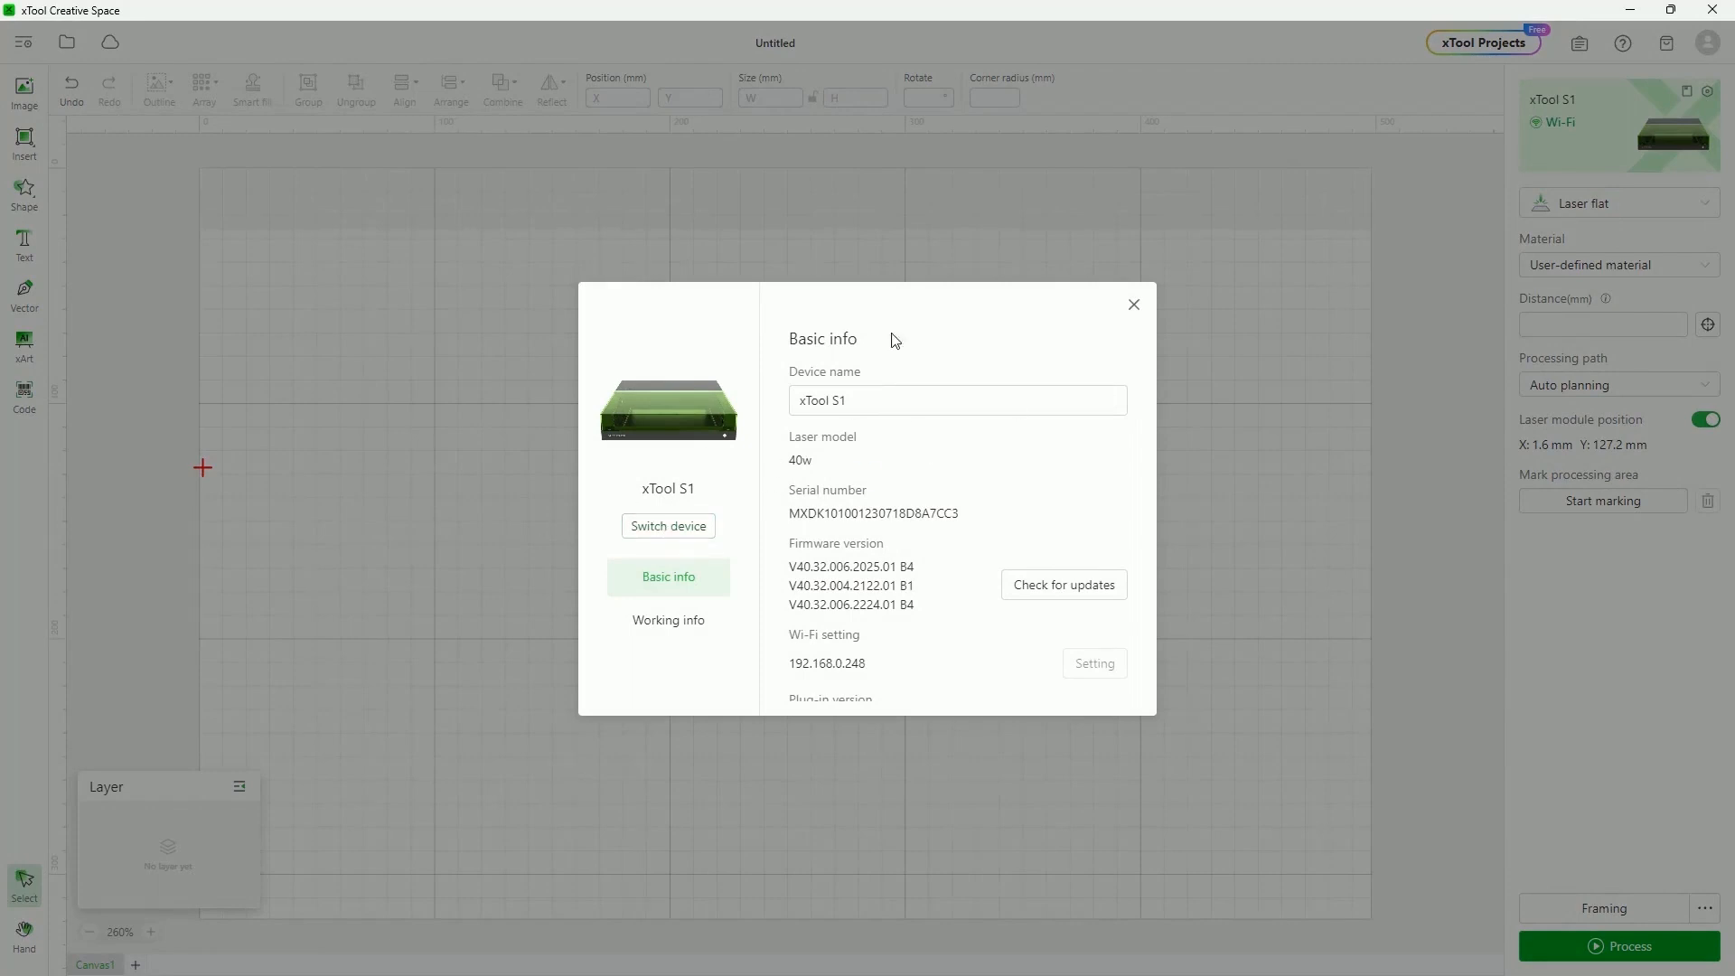
left_click(674, 530)
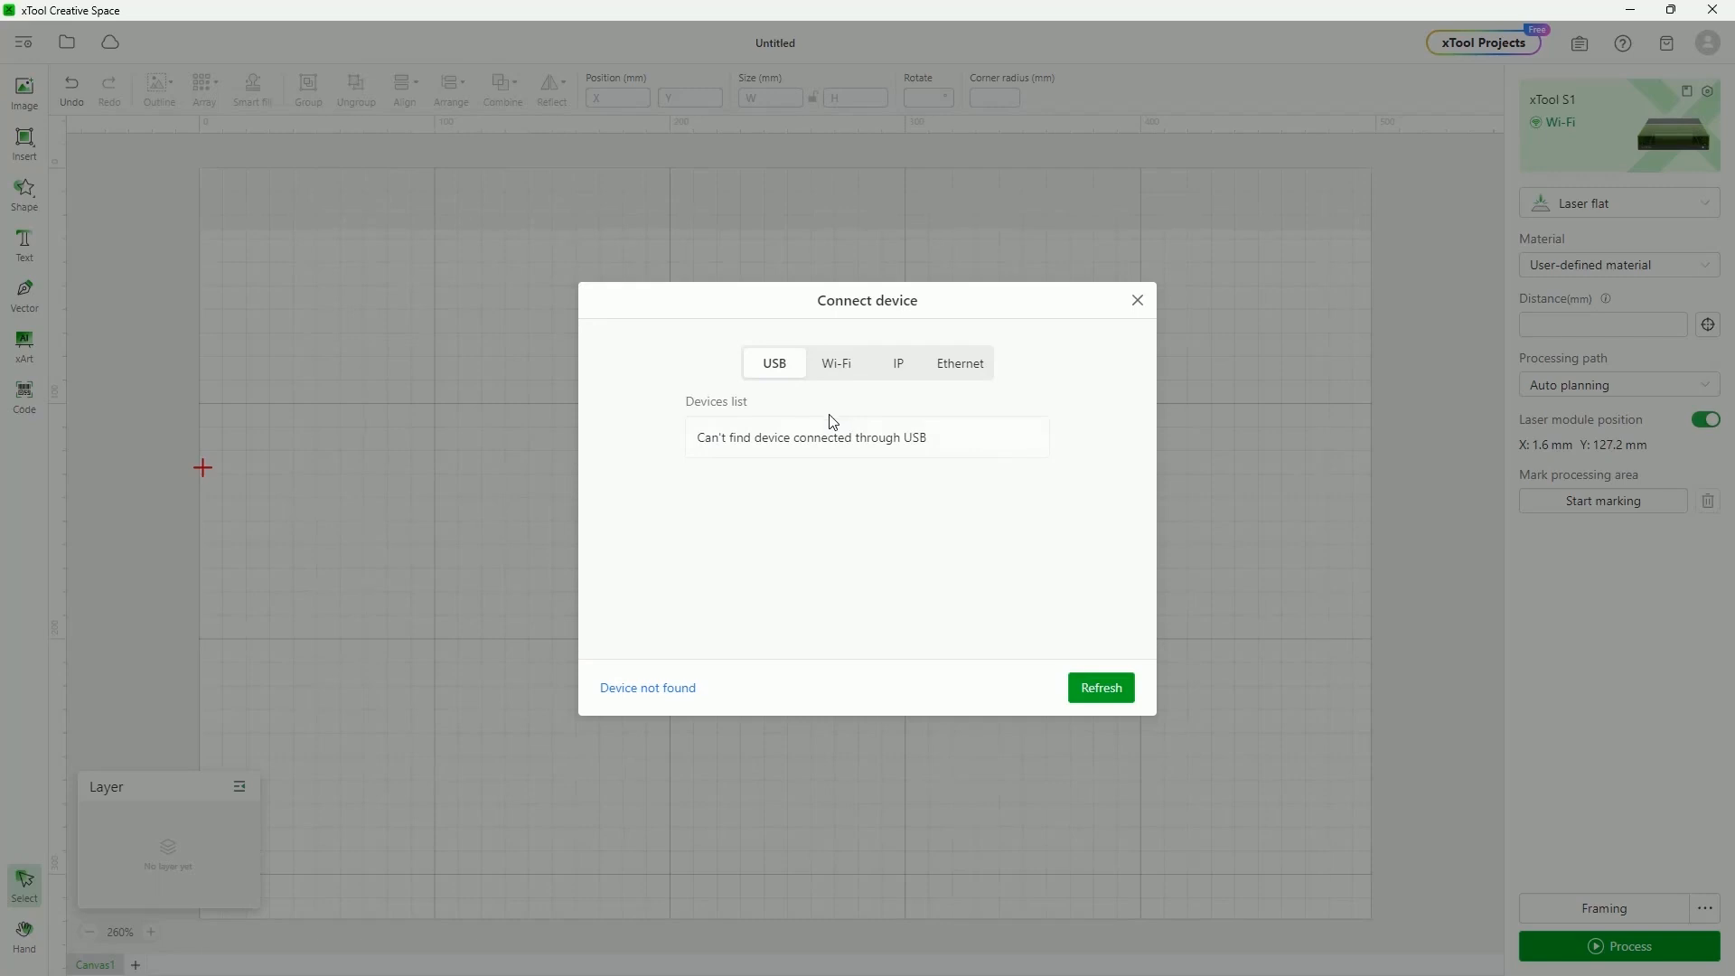
left_click(846, 359)
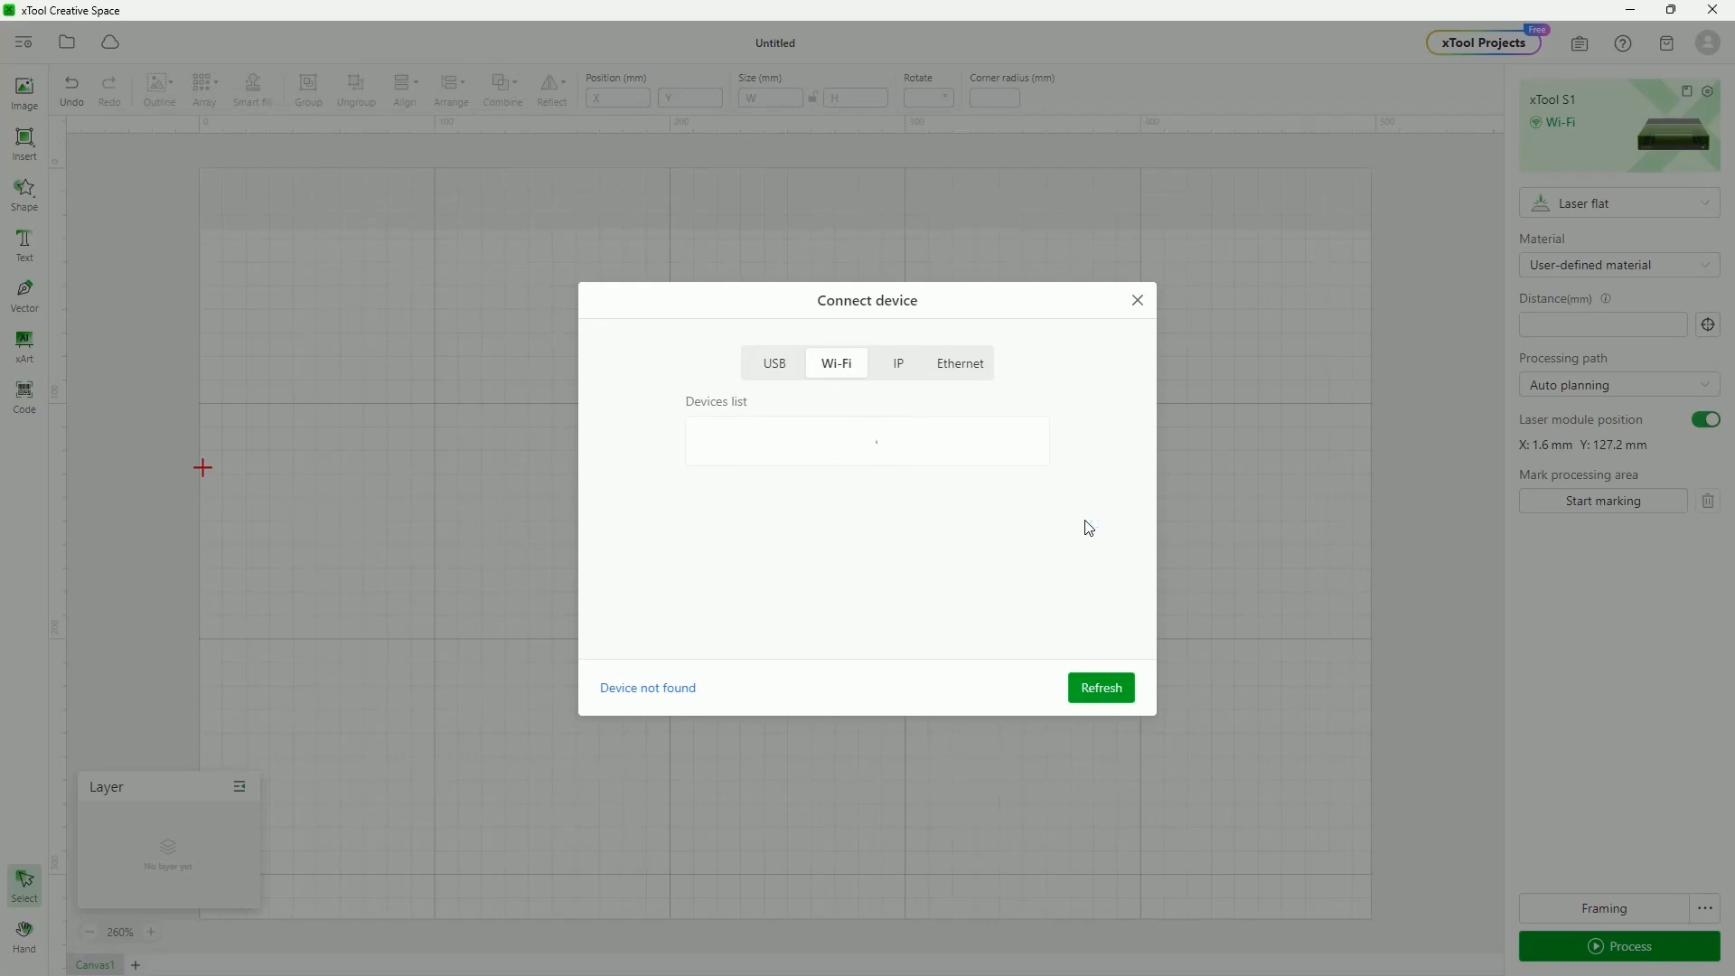
left_click(778, 378)
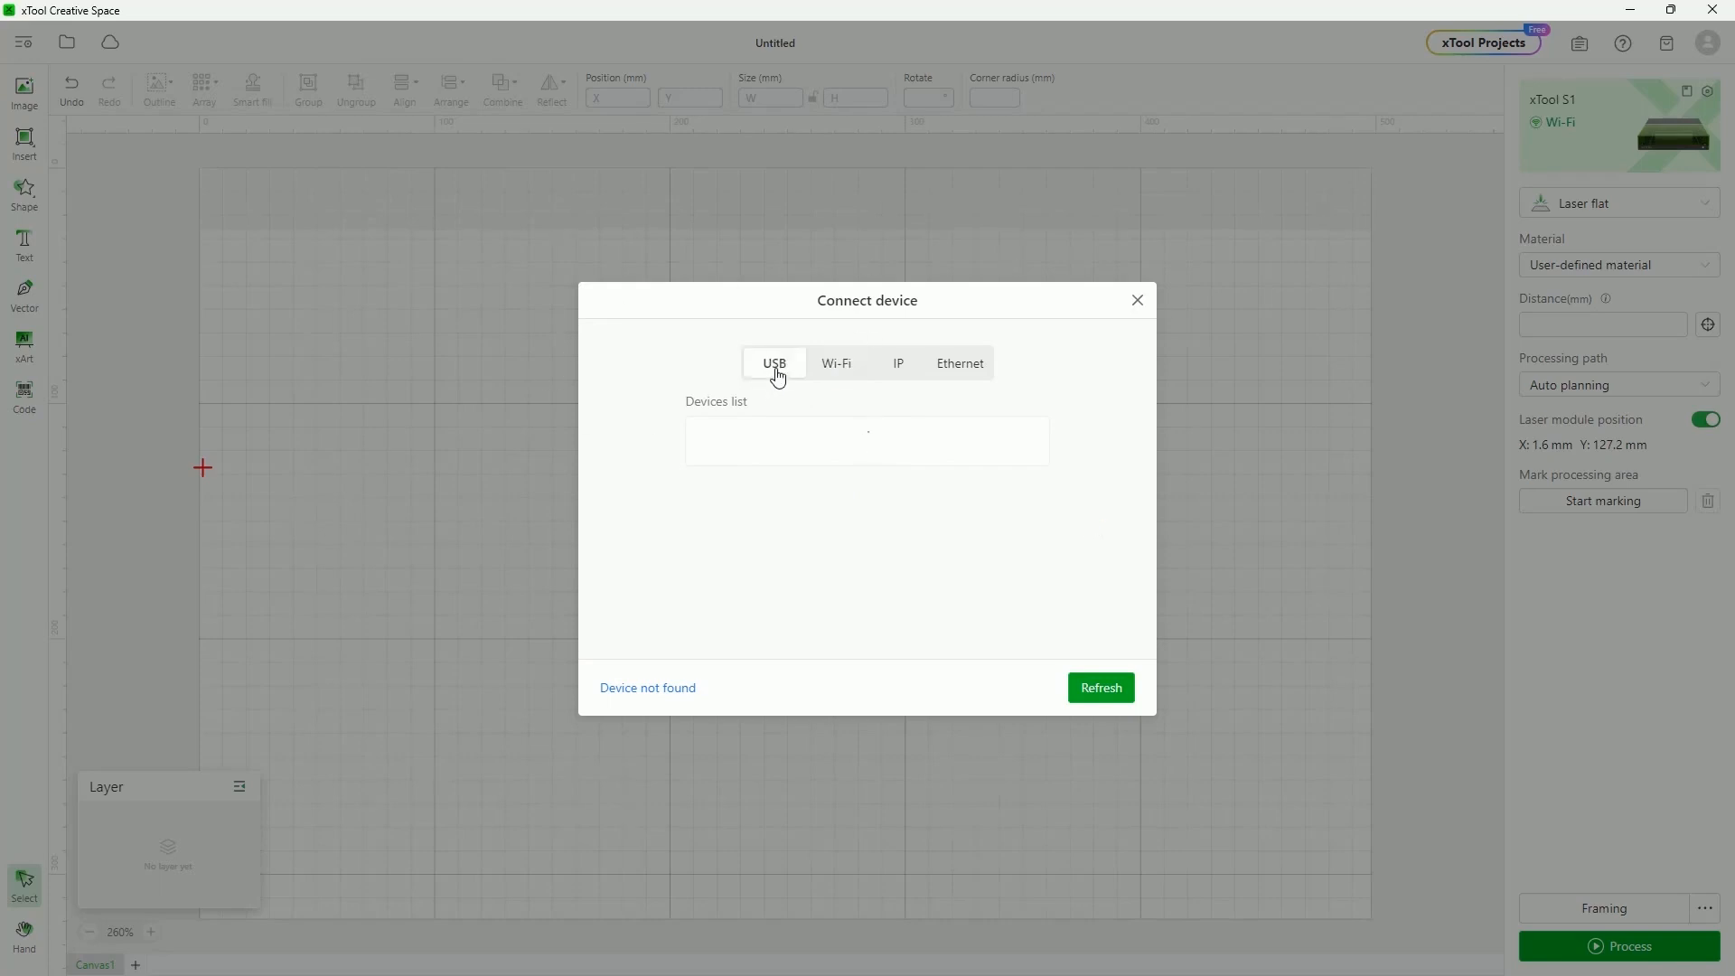
left_click(1138, 301)
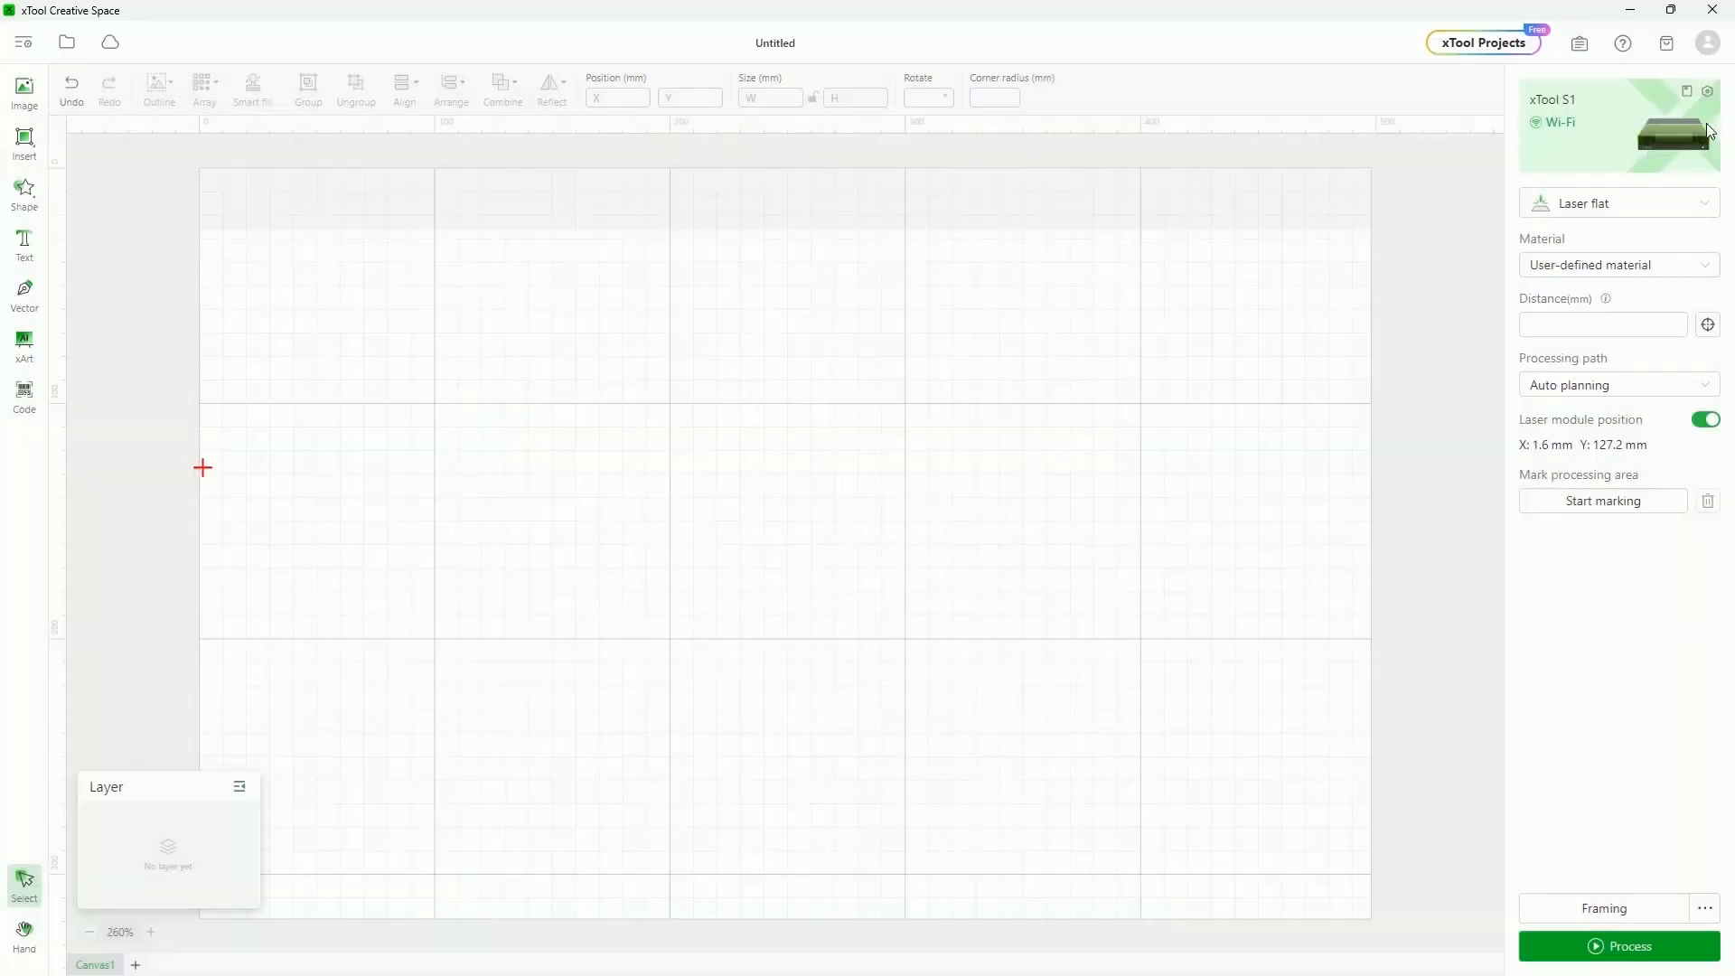
Check the xTool S1 for firmware updates, confirming it runs the latest version
left_click(1694, 110)
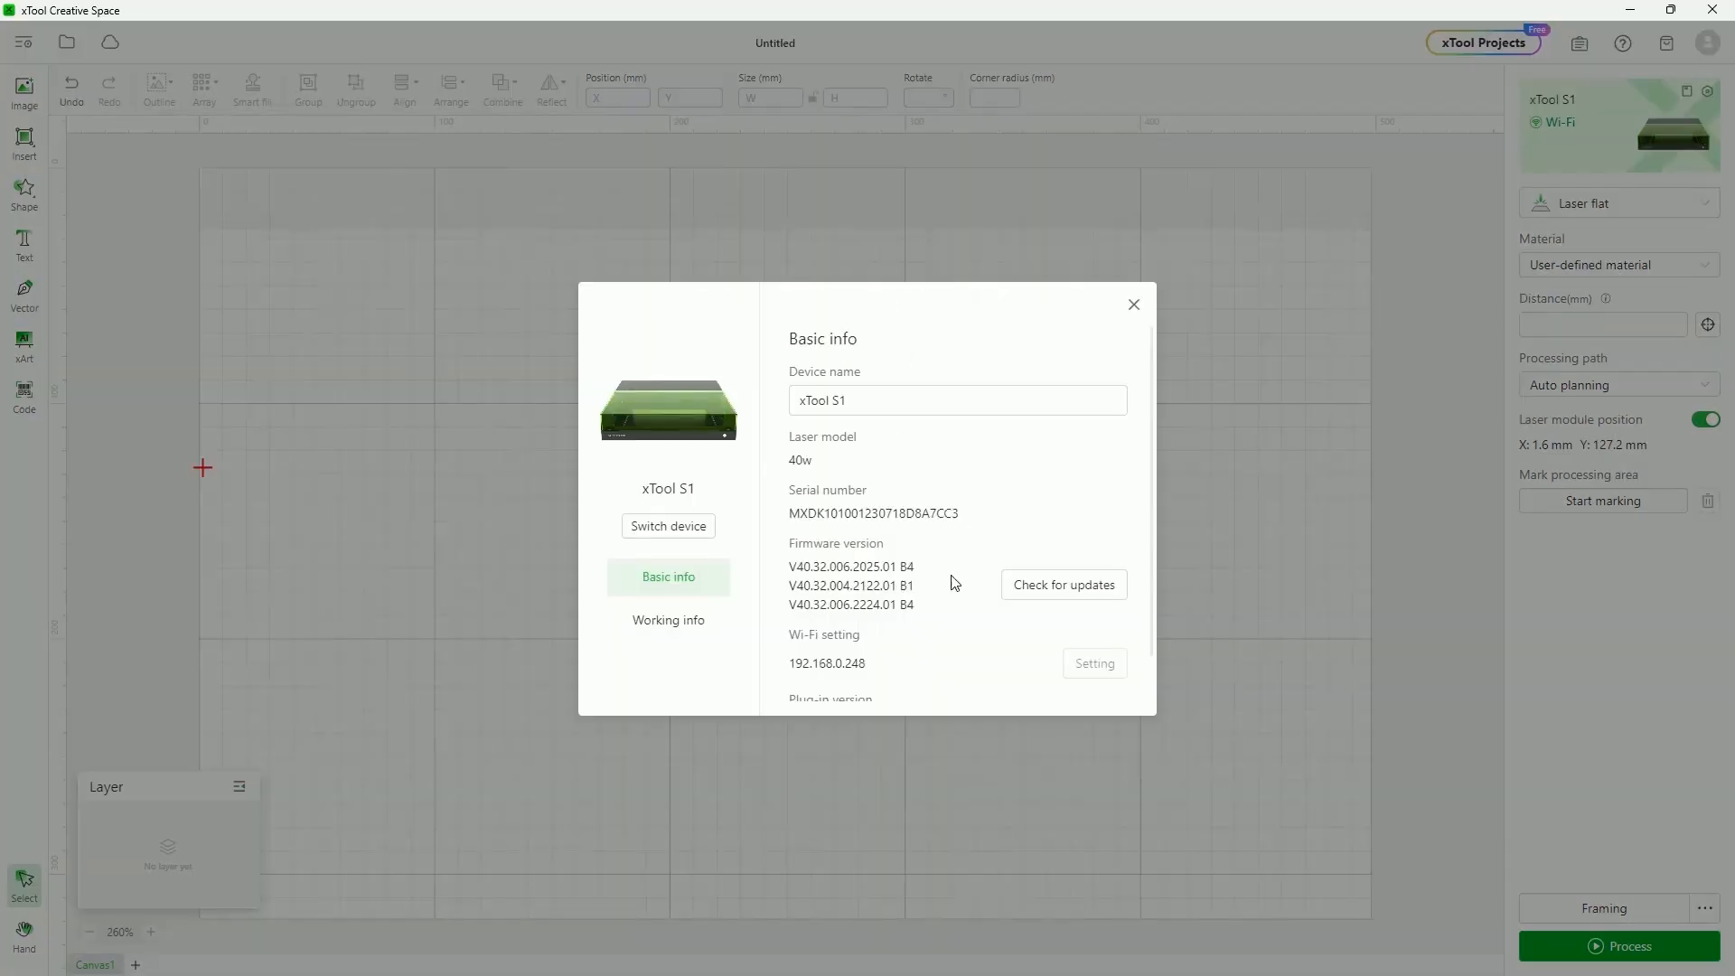
left_click(1067, 588)
scroll(904, 624, "down", 1)
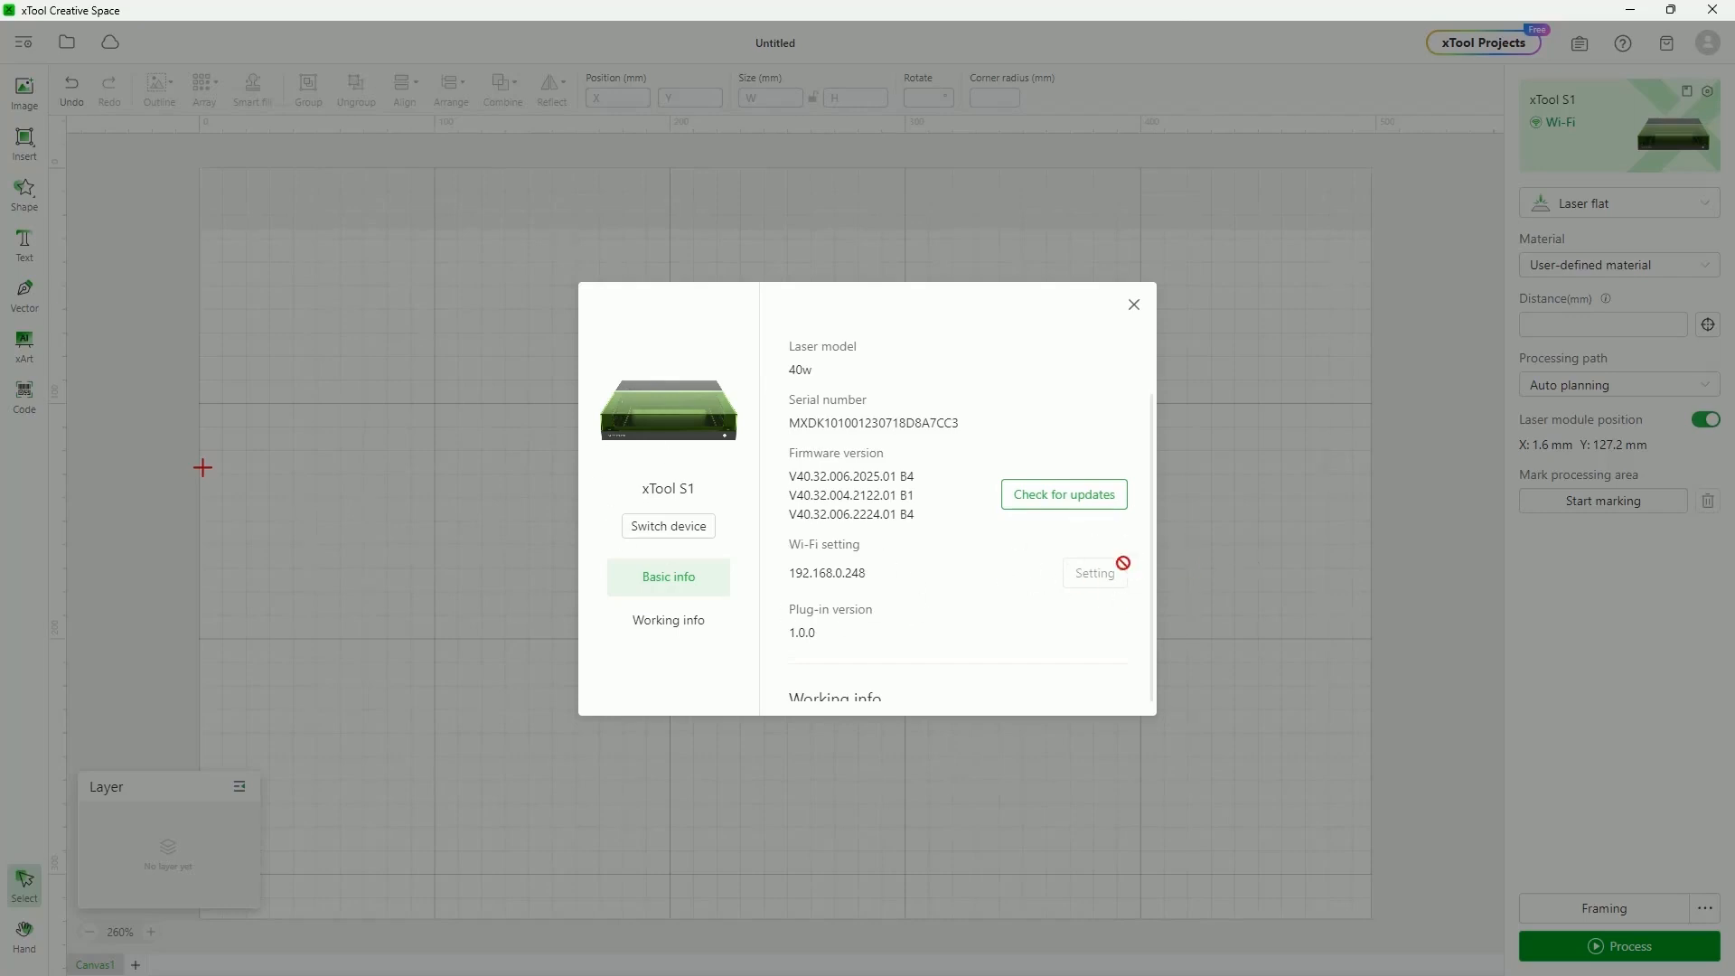
Review the S1's working info: flame alarm on Low and fill light at 70%
scroll(968, 531, "down", 5)
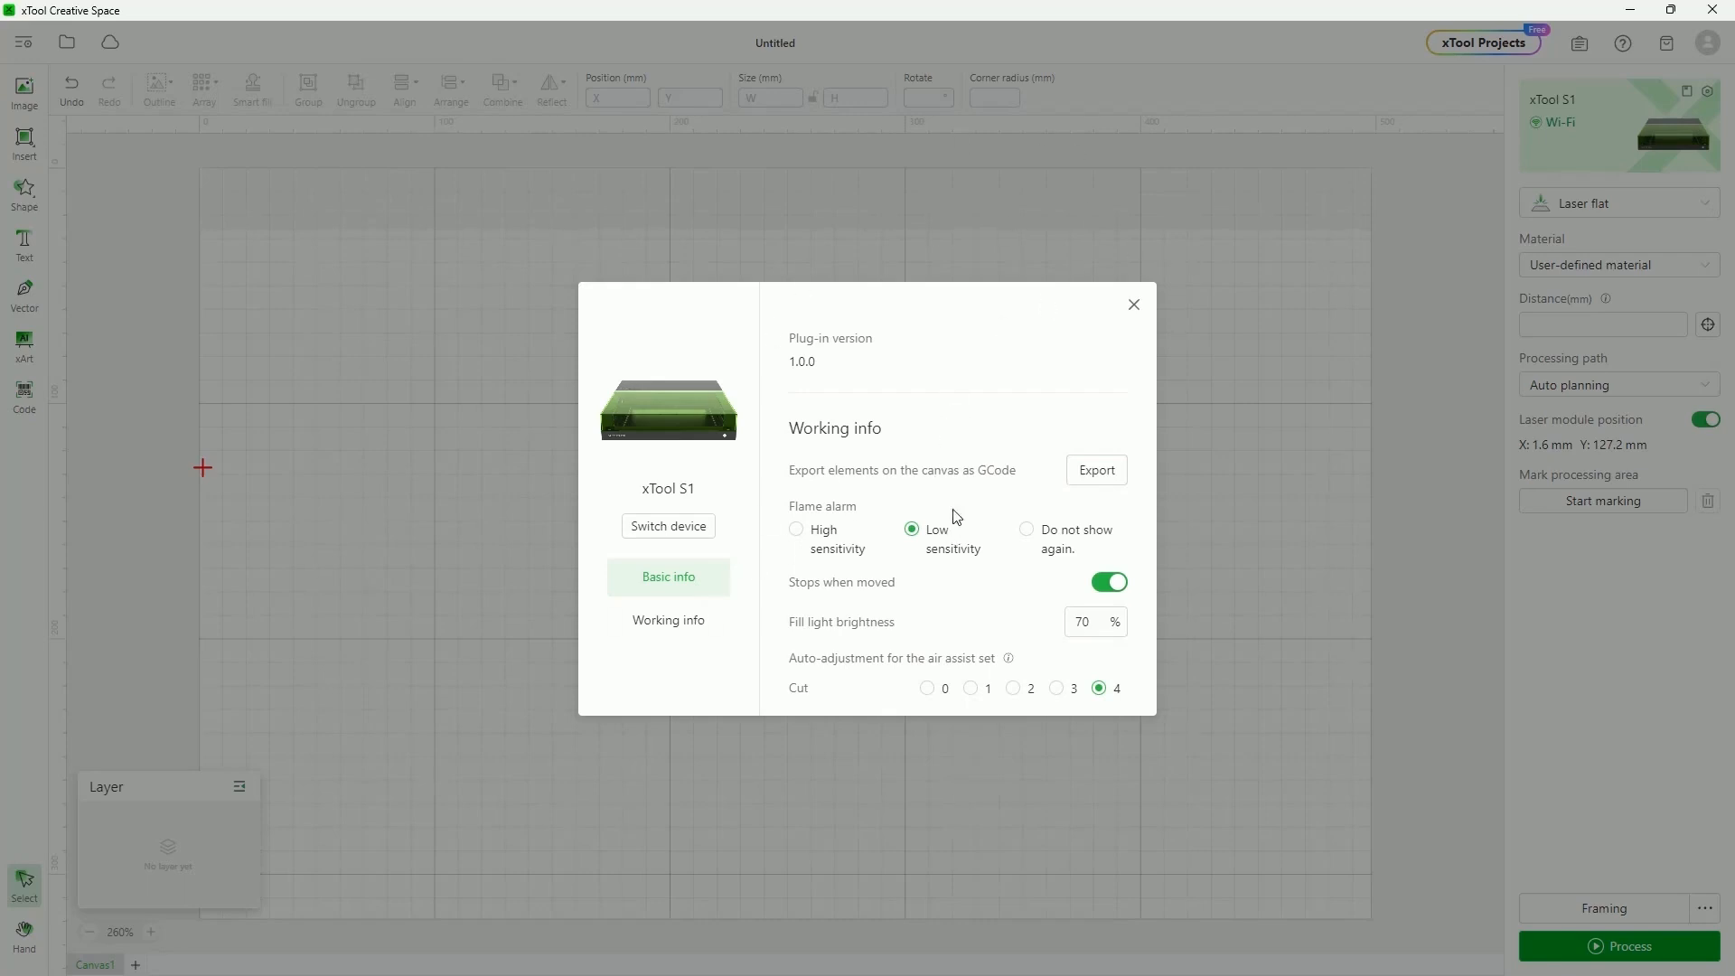
scroll(1018, 371, "down", 1)
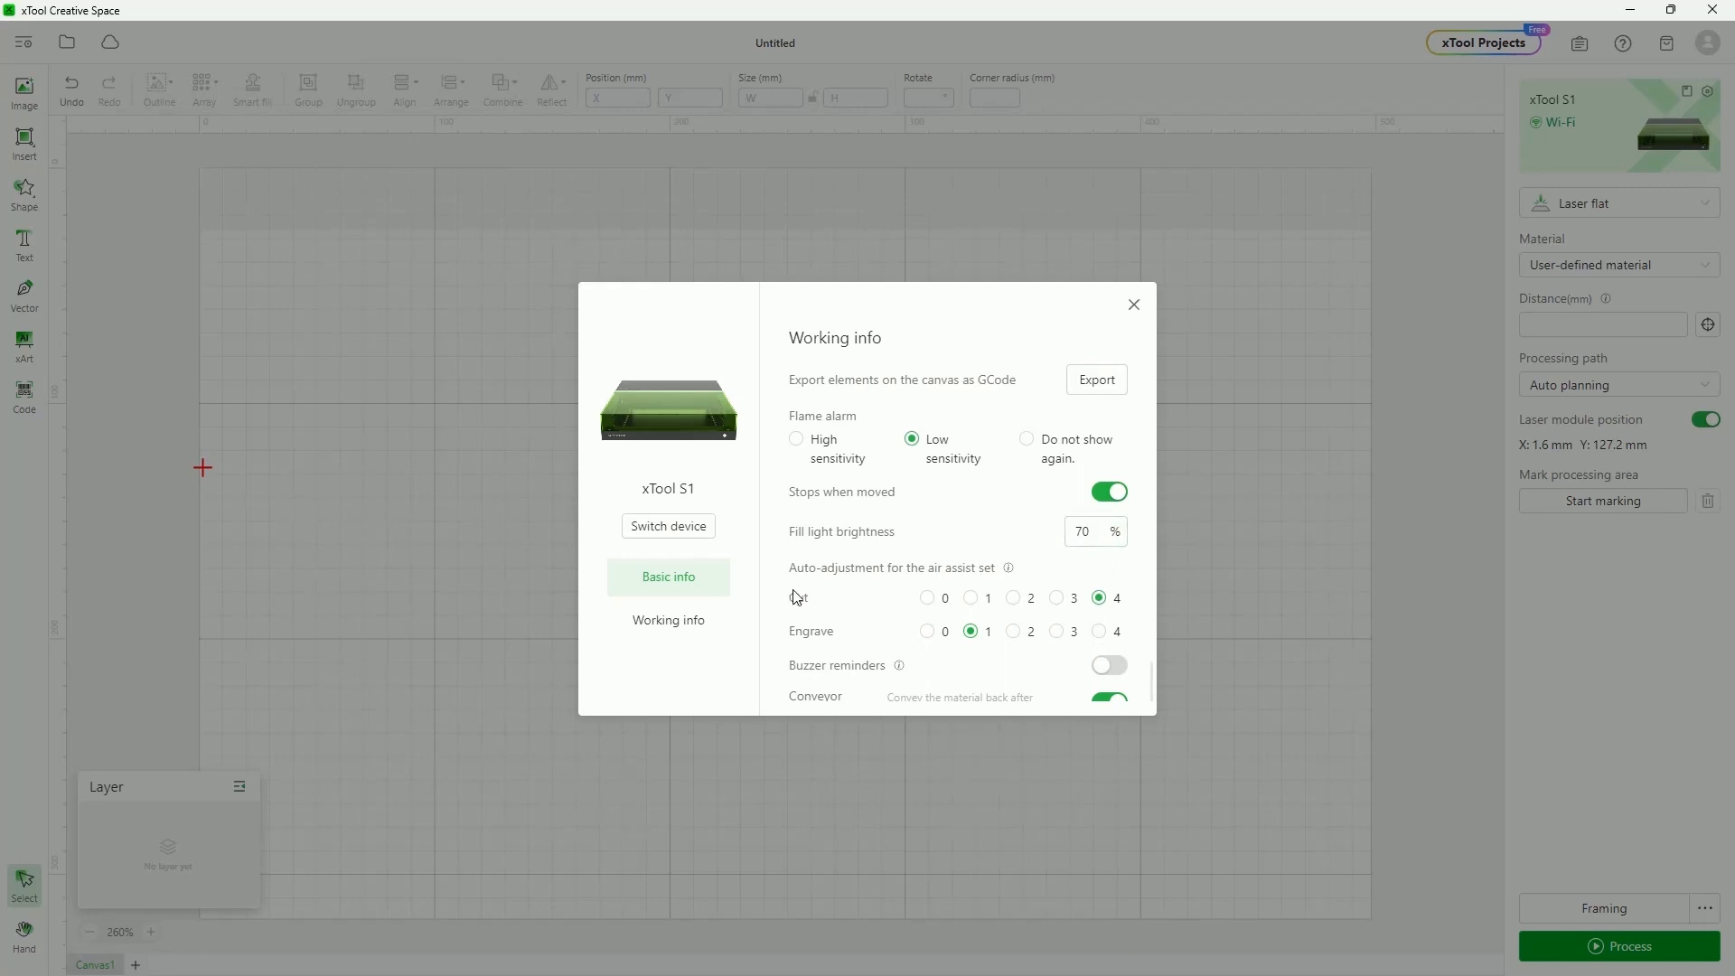
scroll(1031, 577, "down", 1)
scroll(1031, 577, "down", 1)
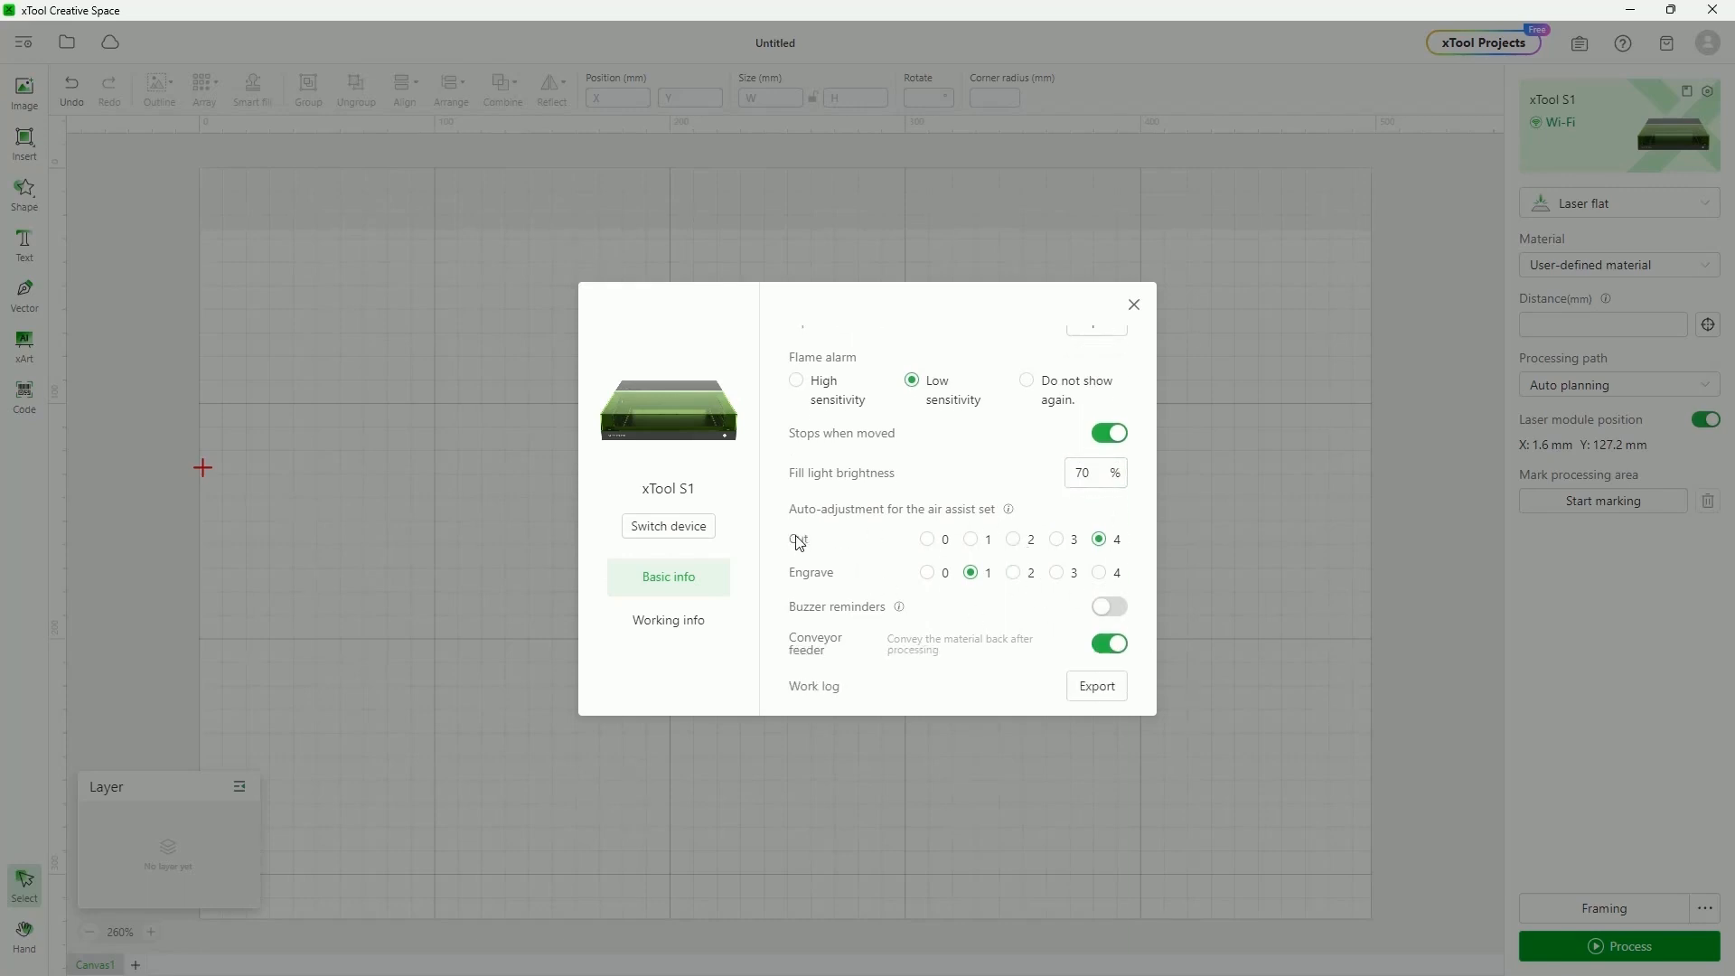
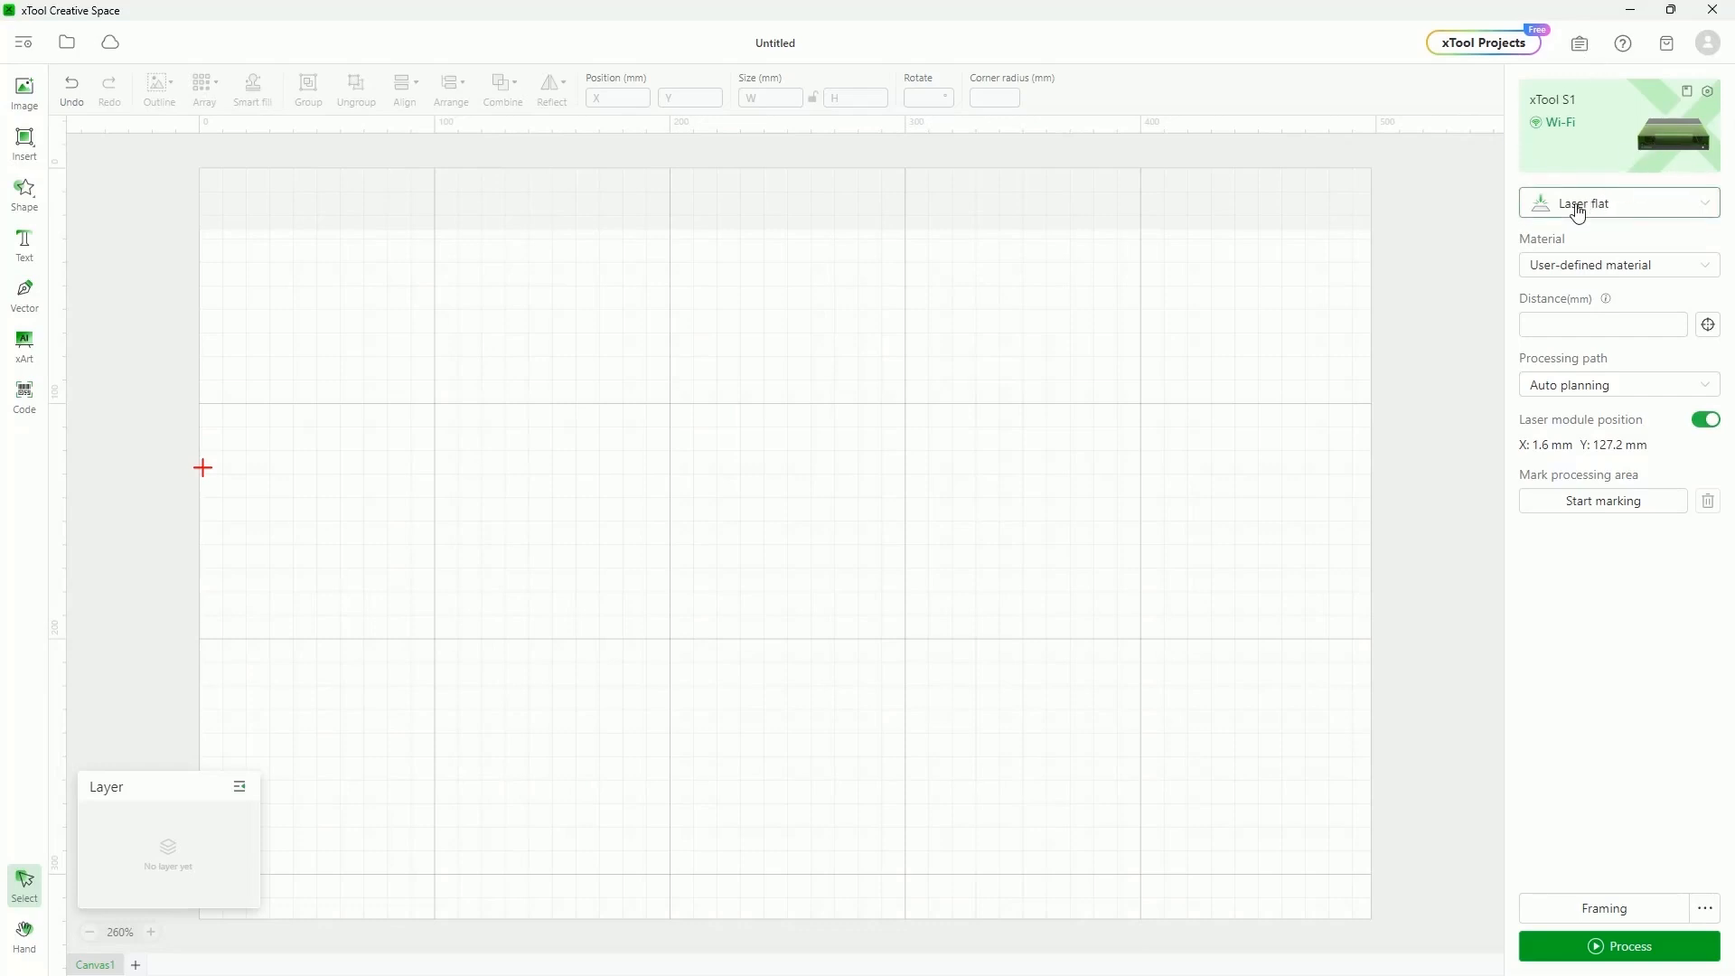
Open the work-mode dropdown under the xTool S1 device card to list the modes
left_click(1691, 210)
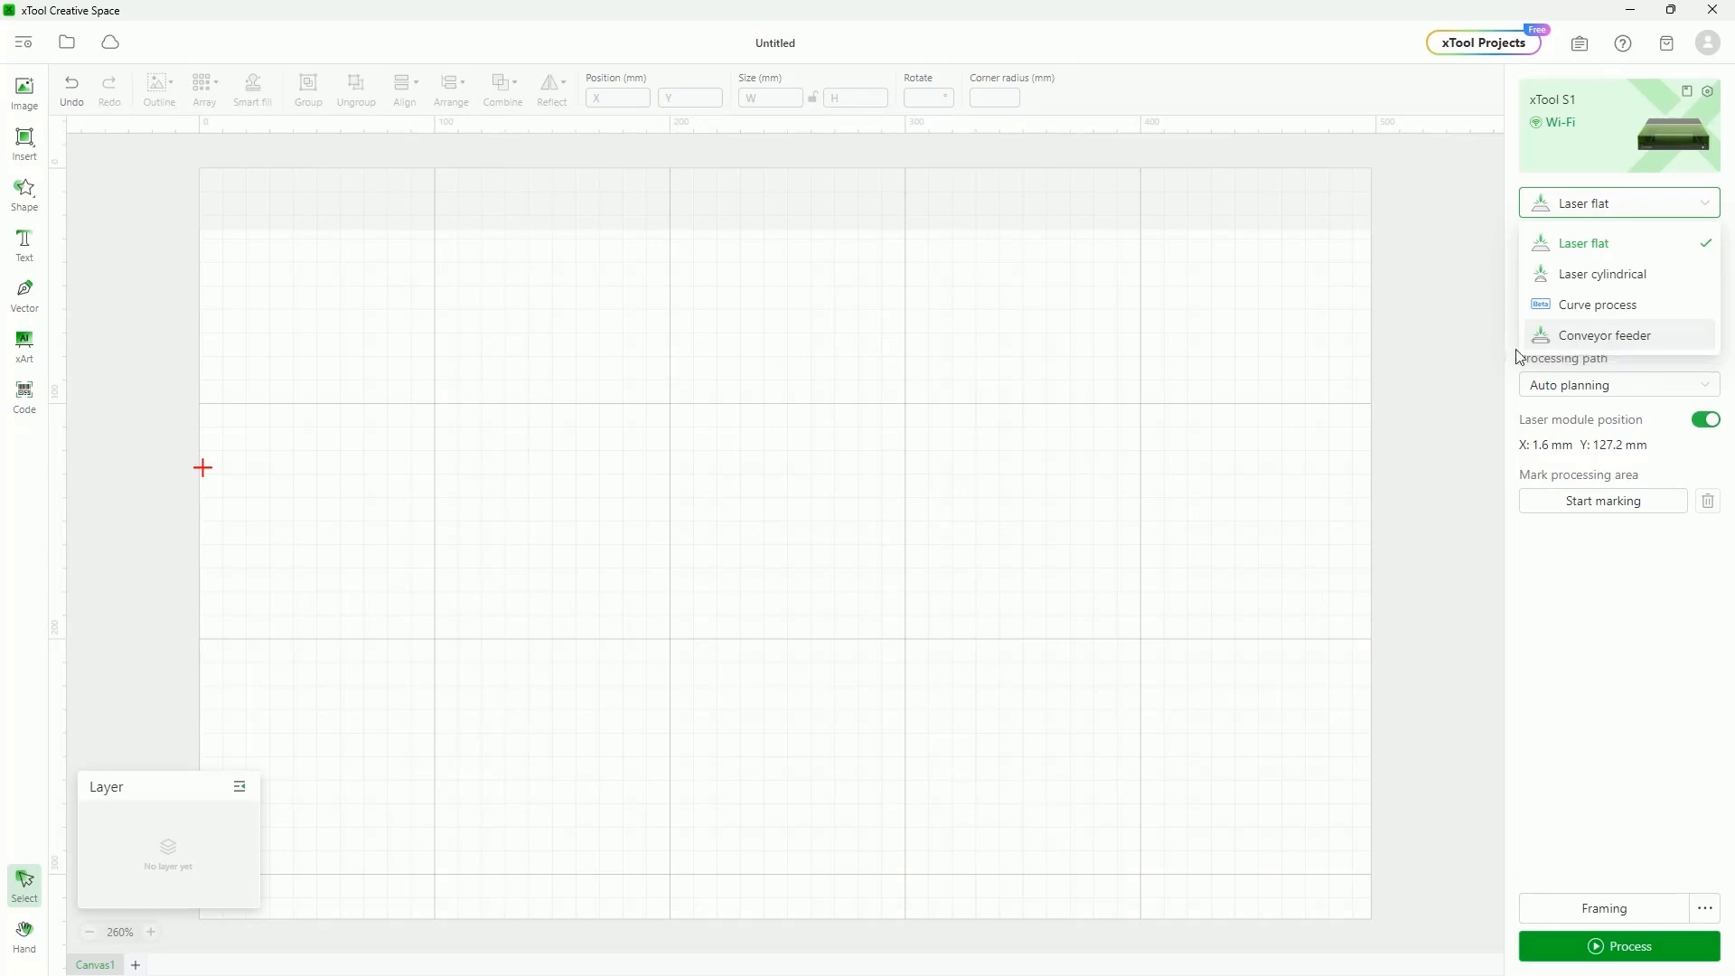
Try Laser cylindrical, Curve process and Conveyor feeder modes in turn, then return to Laser flat
left_click(1441, 260)
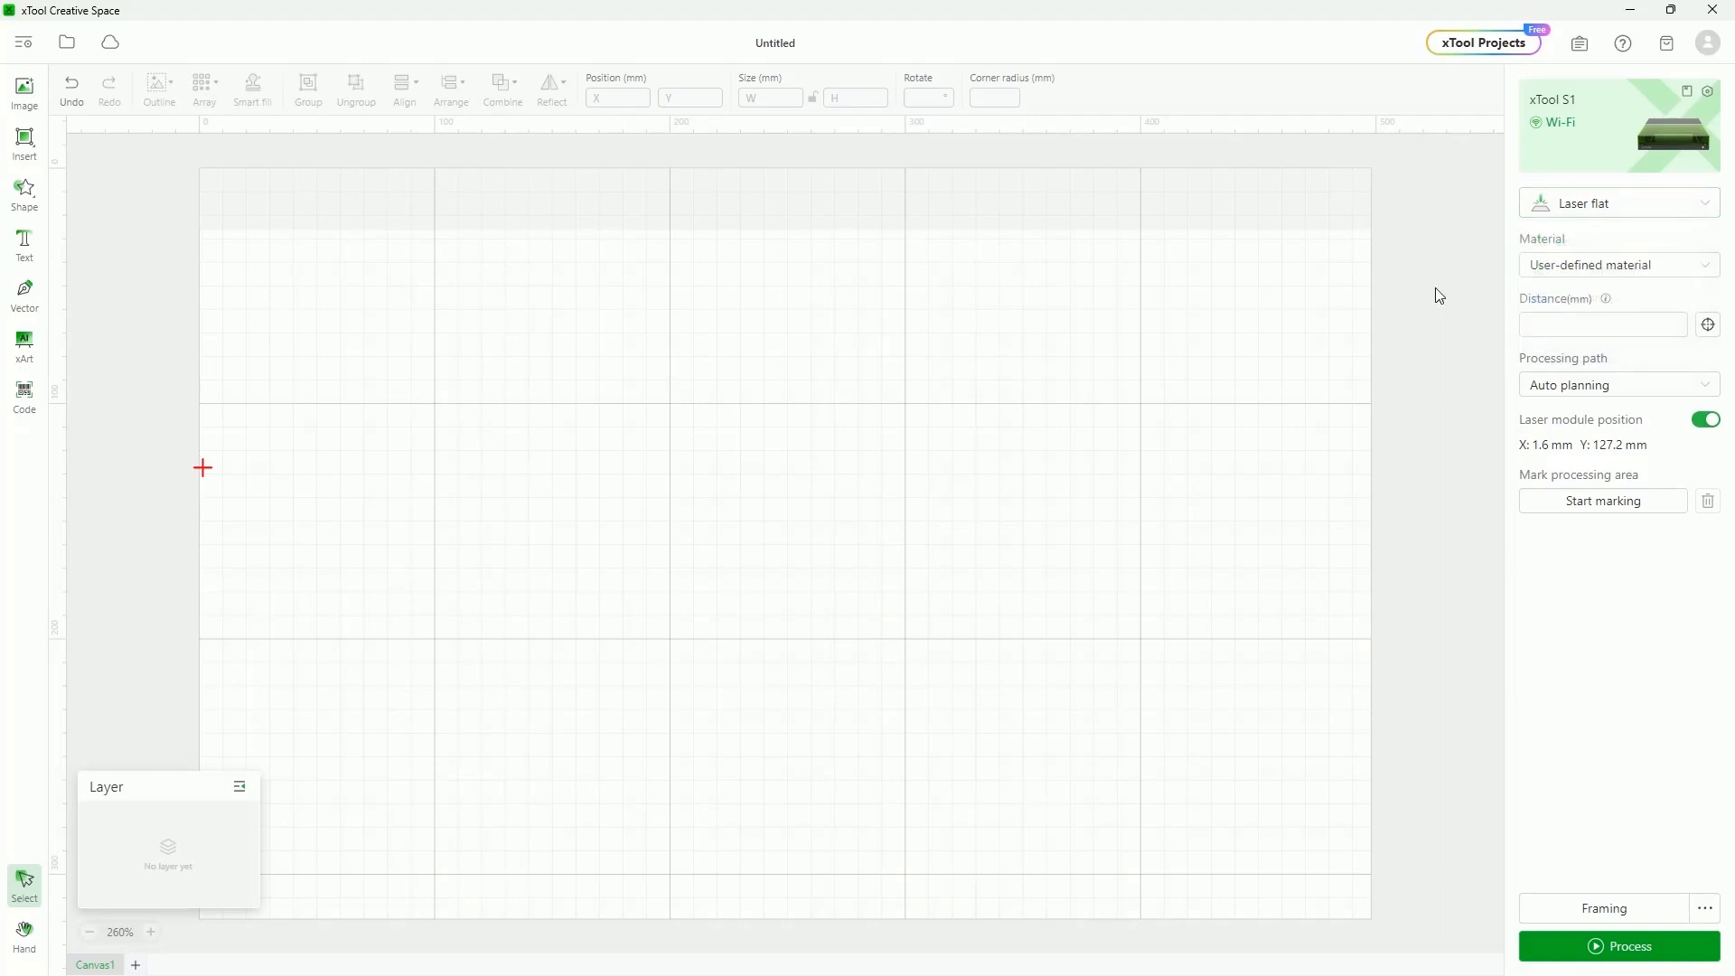
left_click(1580, 206)
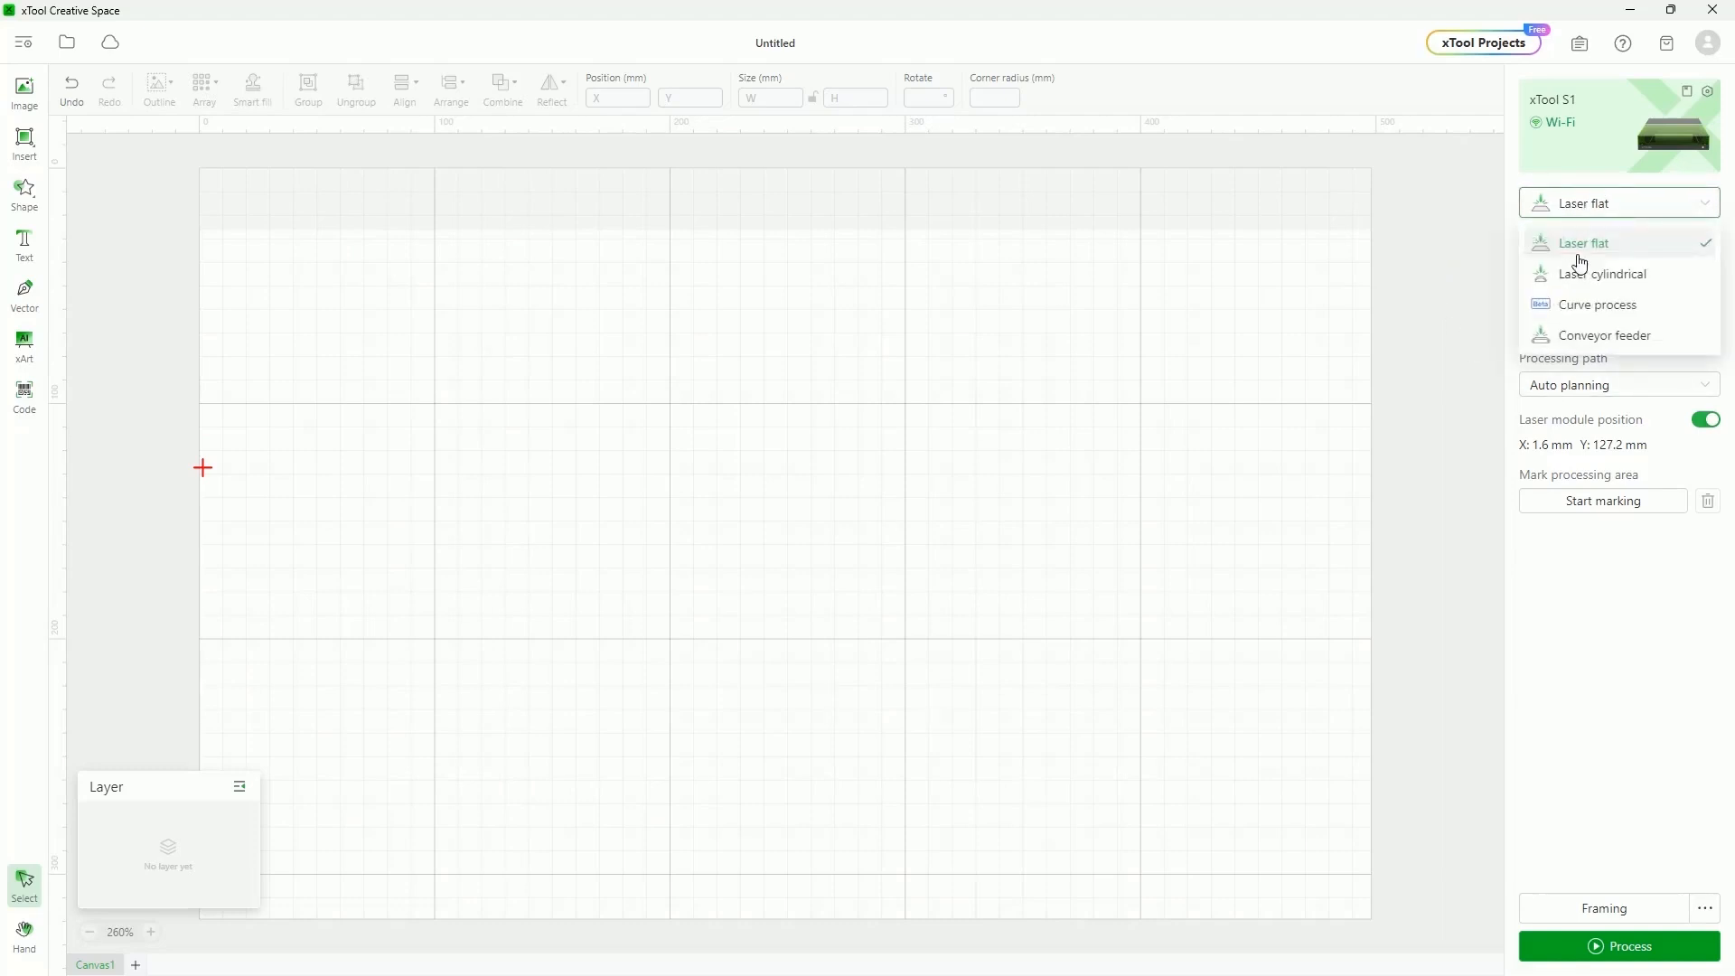
left_click(1582, 275)
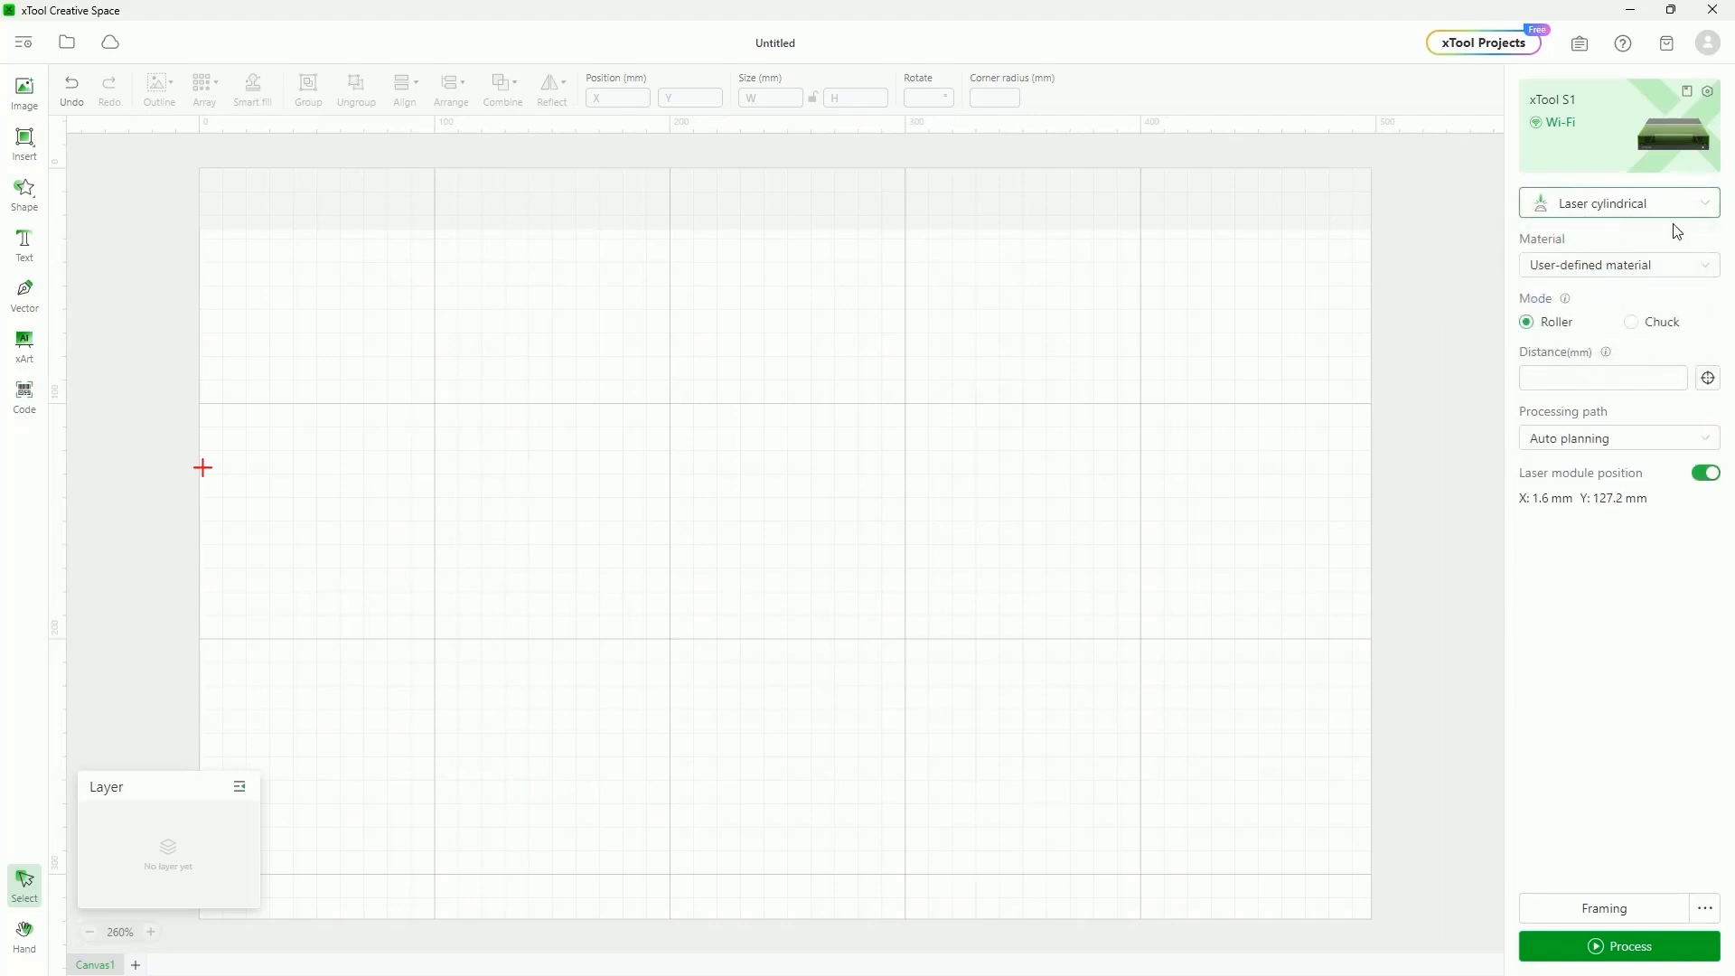
left_click(1626, 204)
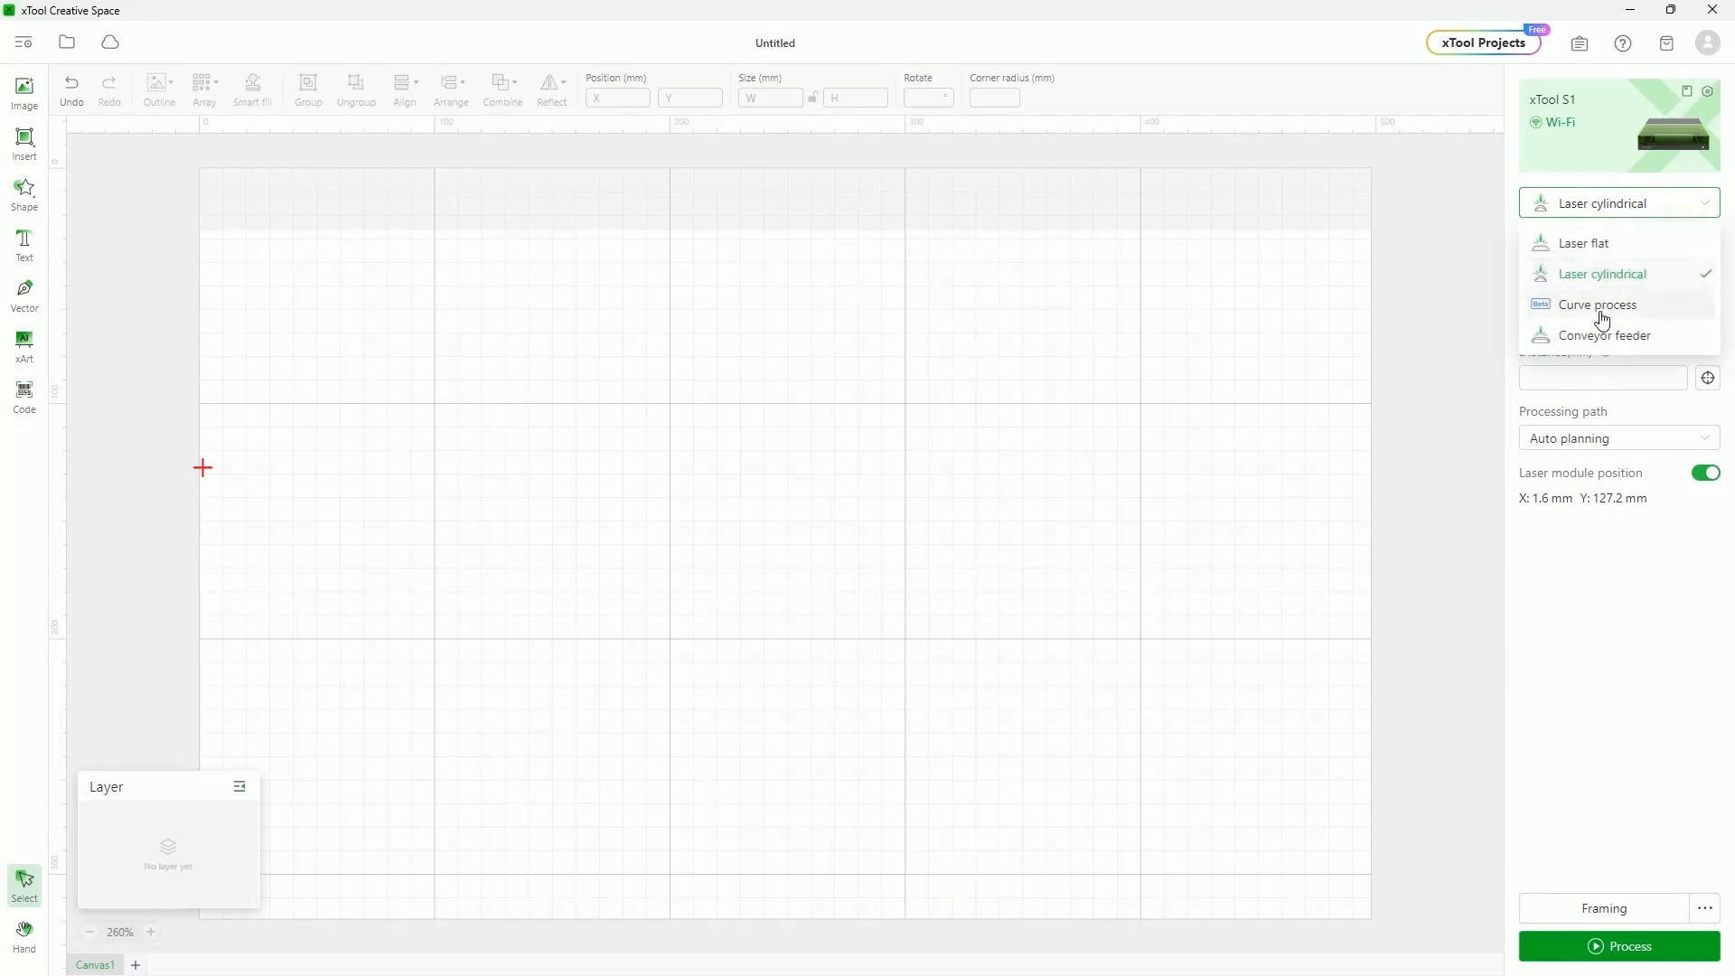
left_click(1605, 303)
left_click(1616, 217)
left_click(1603, 335)
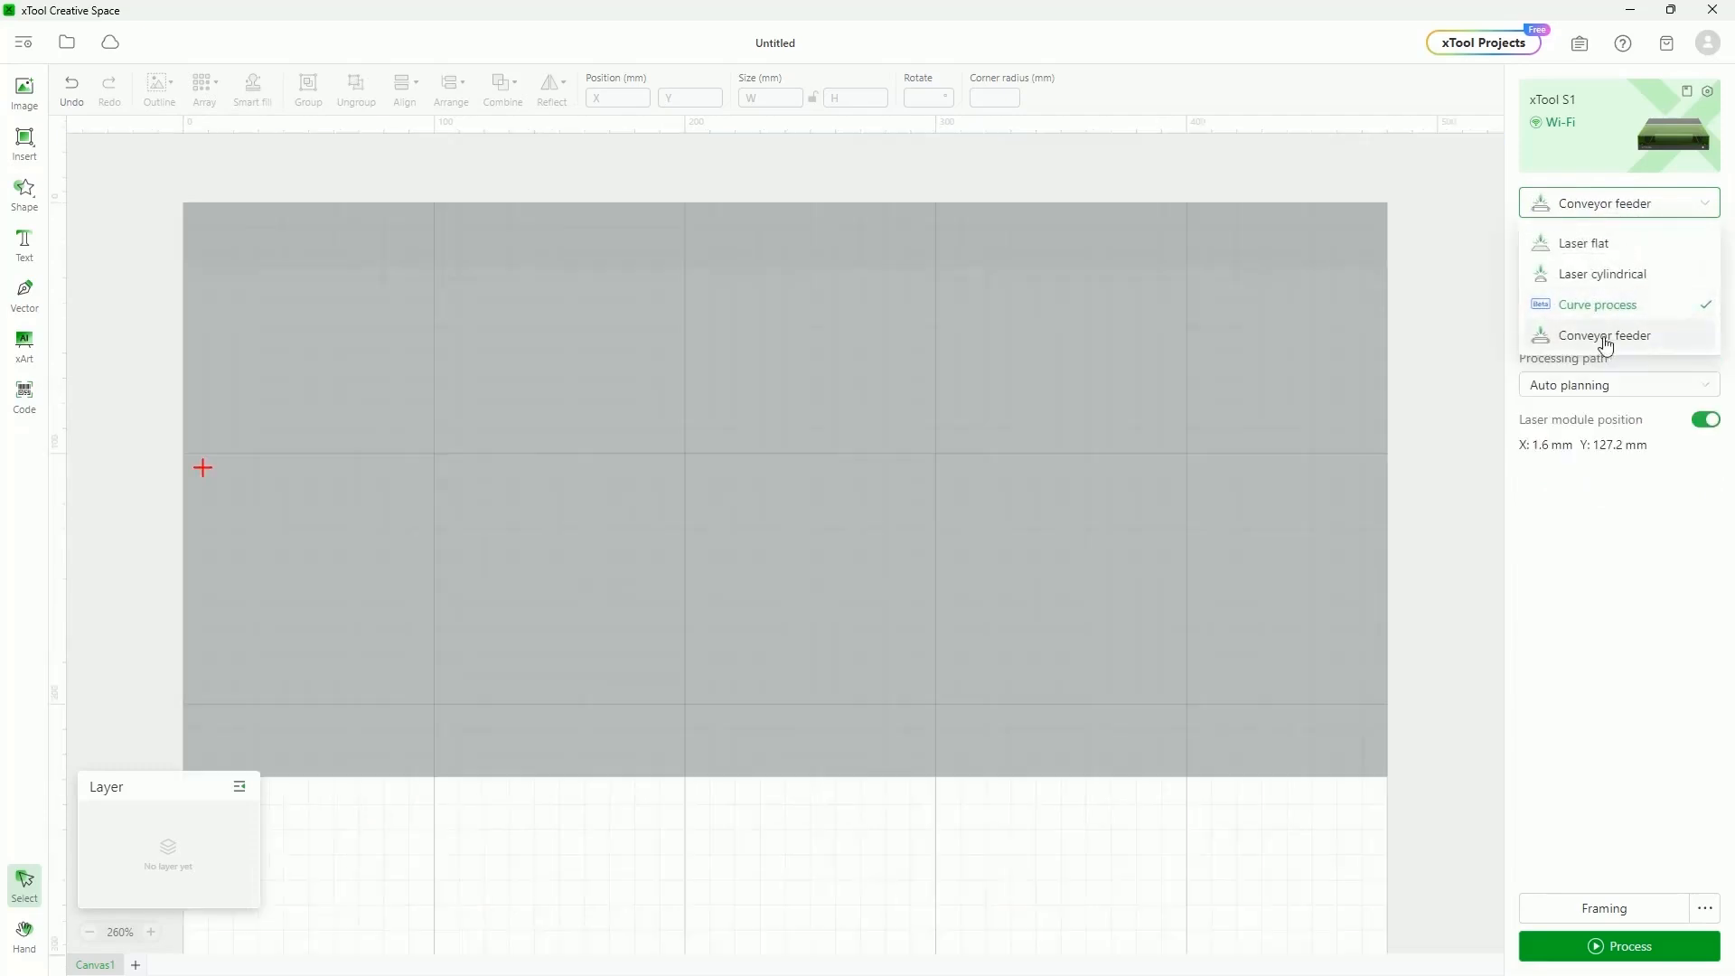
left_click(1613, 215)
left_click(1594, 243)
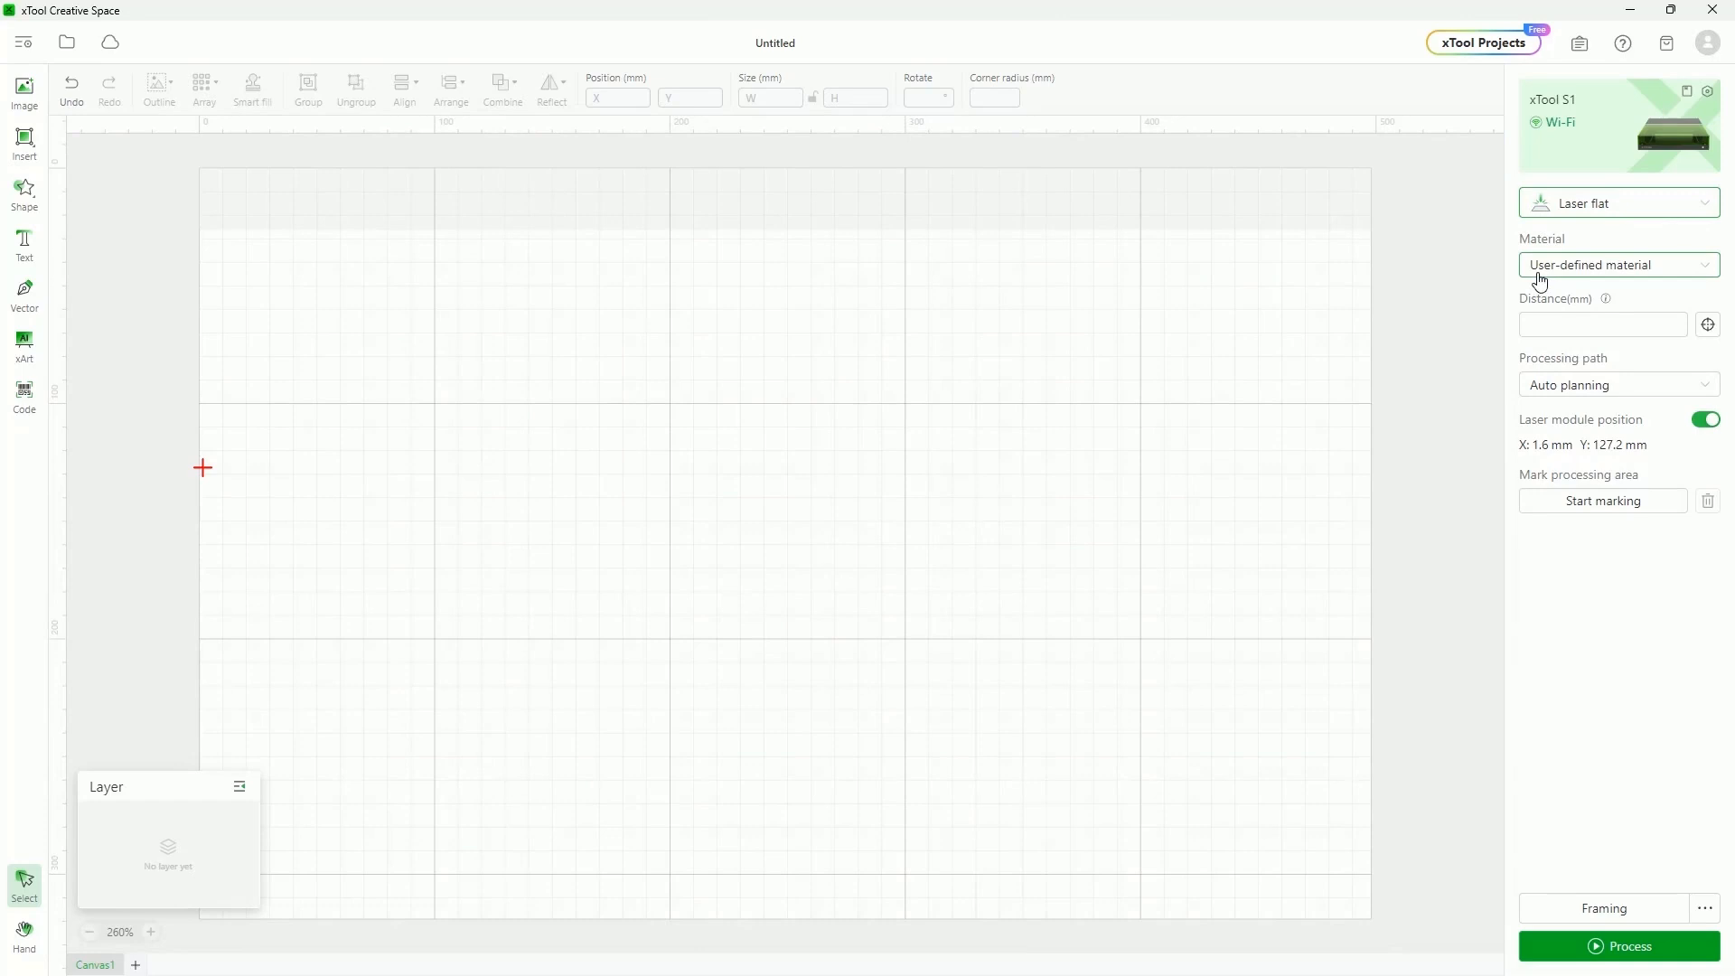
Open the xTool Selected library via + More, turn off Supported only, and scroll the materials
left_click(1694, 269)
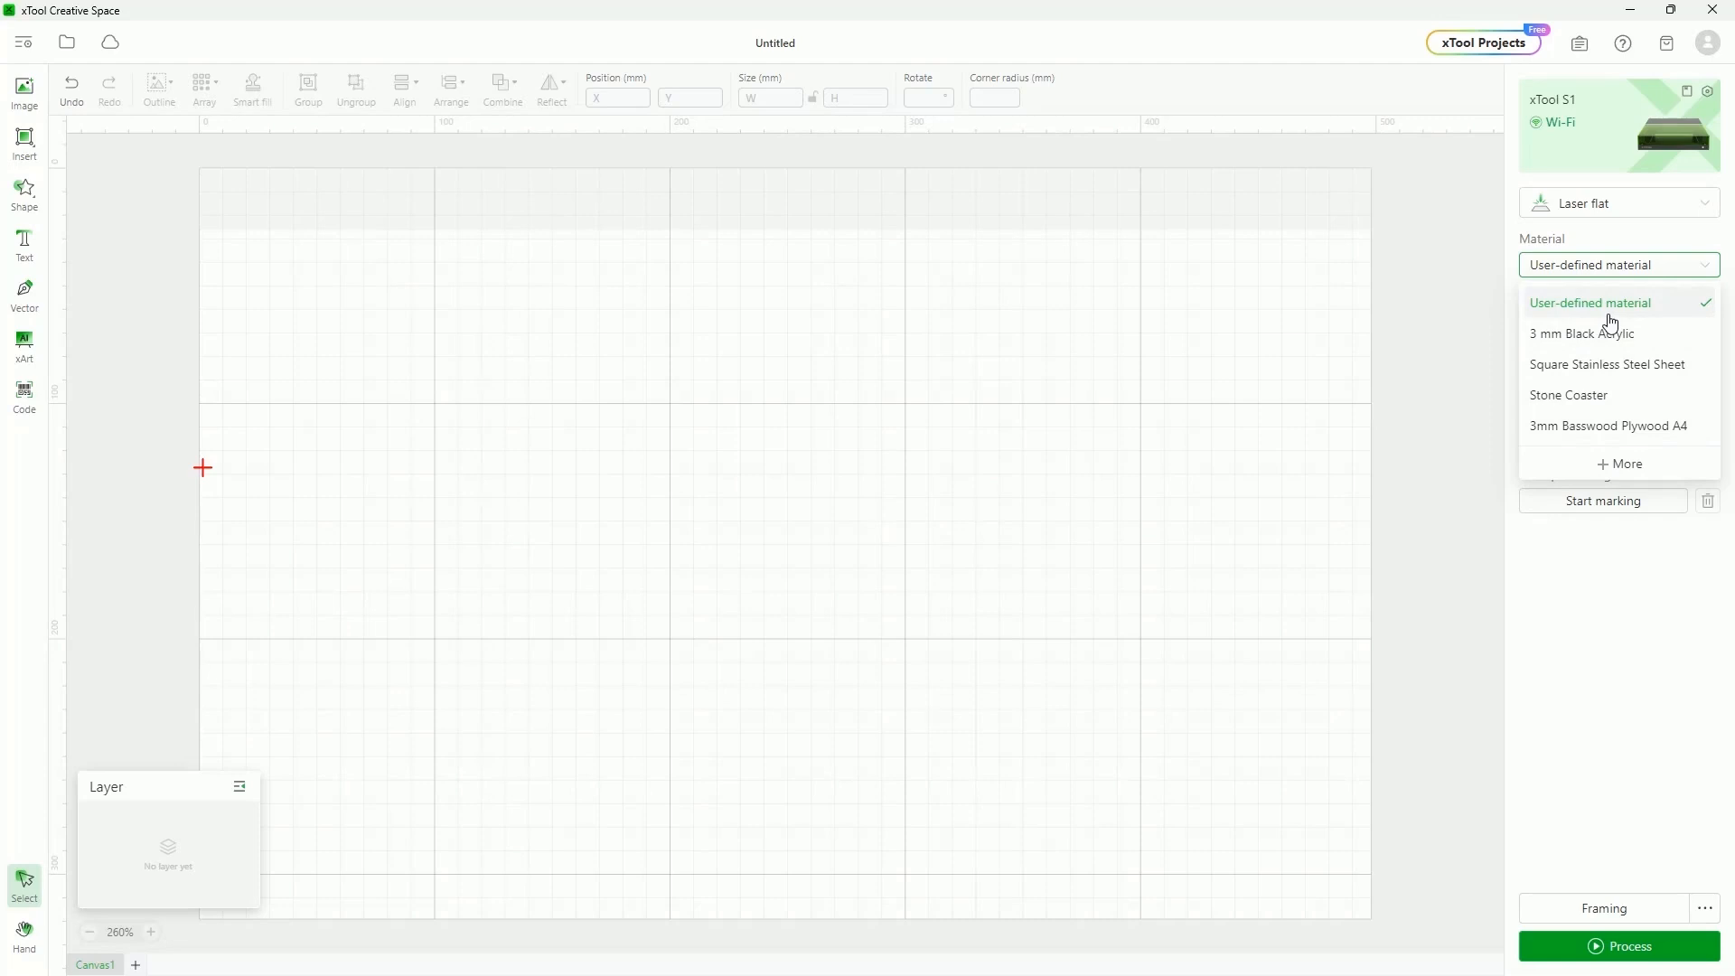
left_click(1623, 466)
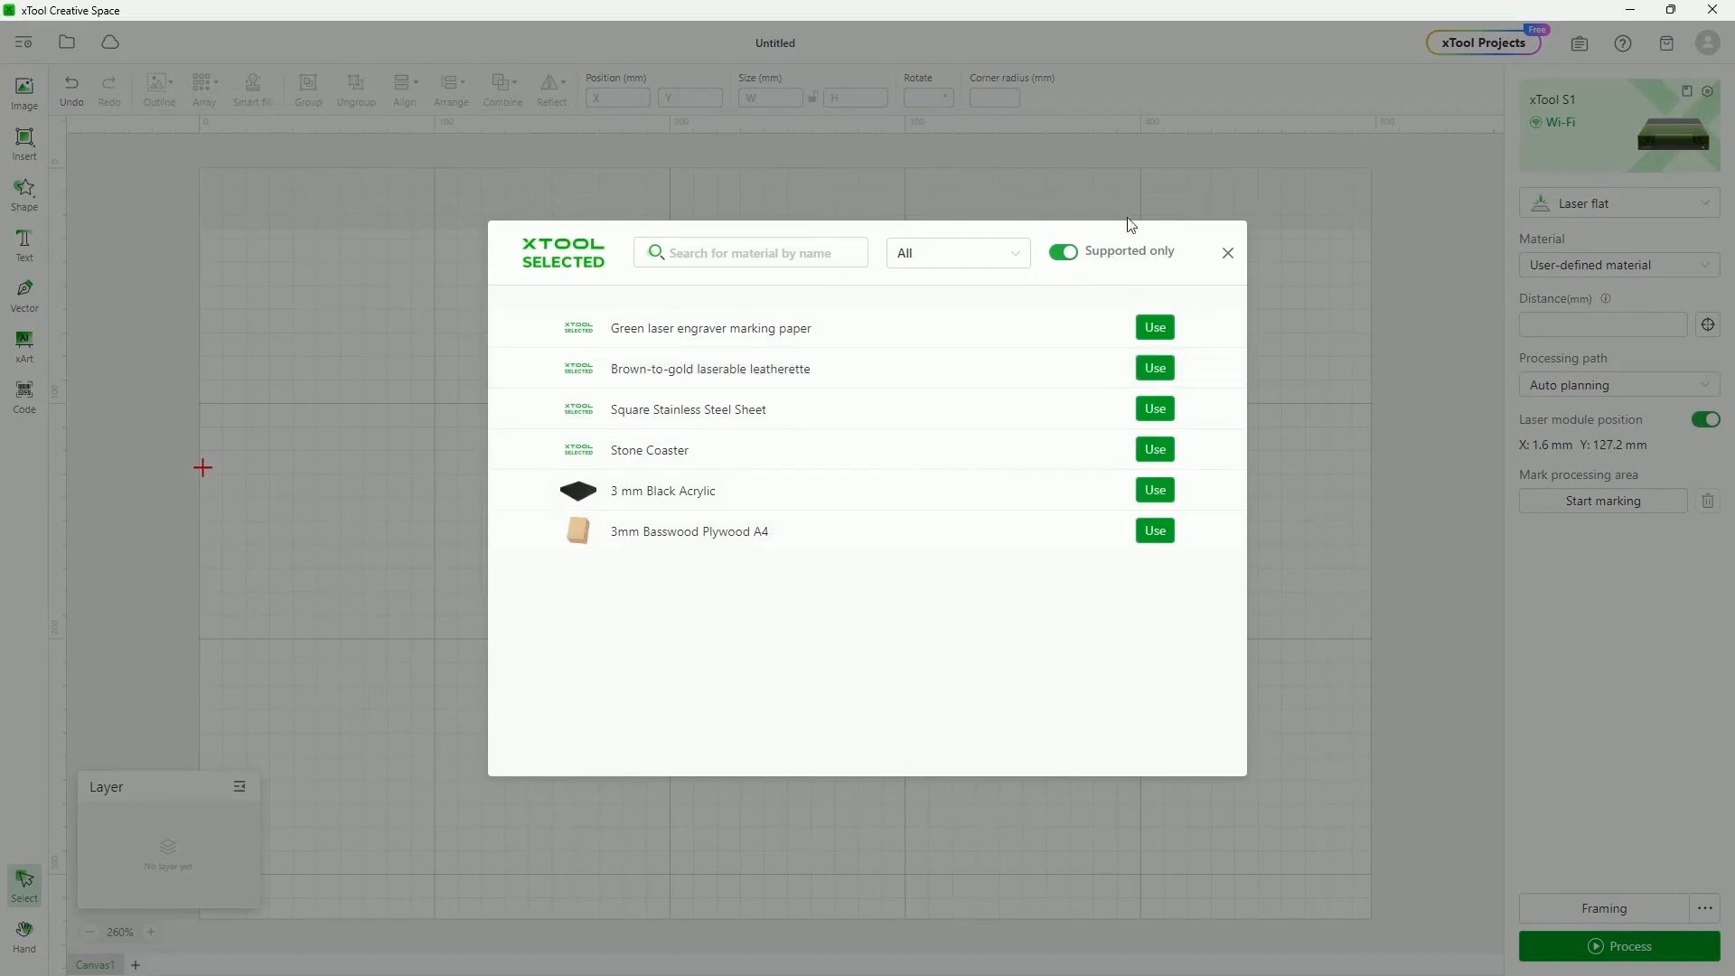
left_click(1060, 256)
scroll(898, 458, "down", 8)
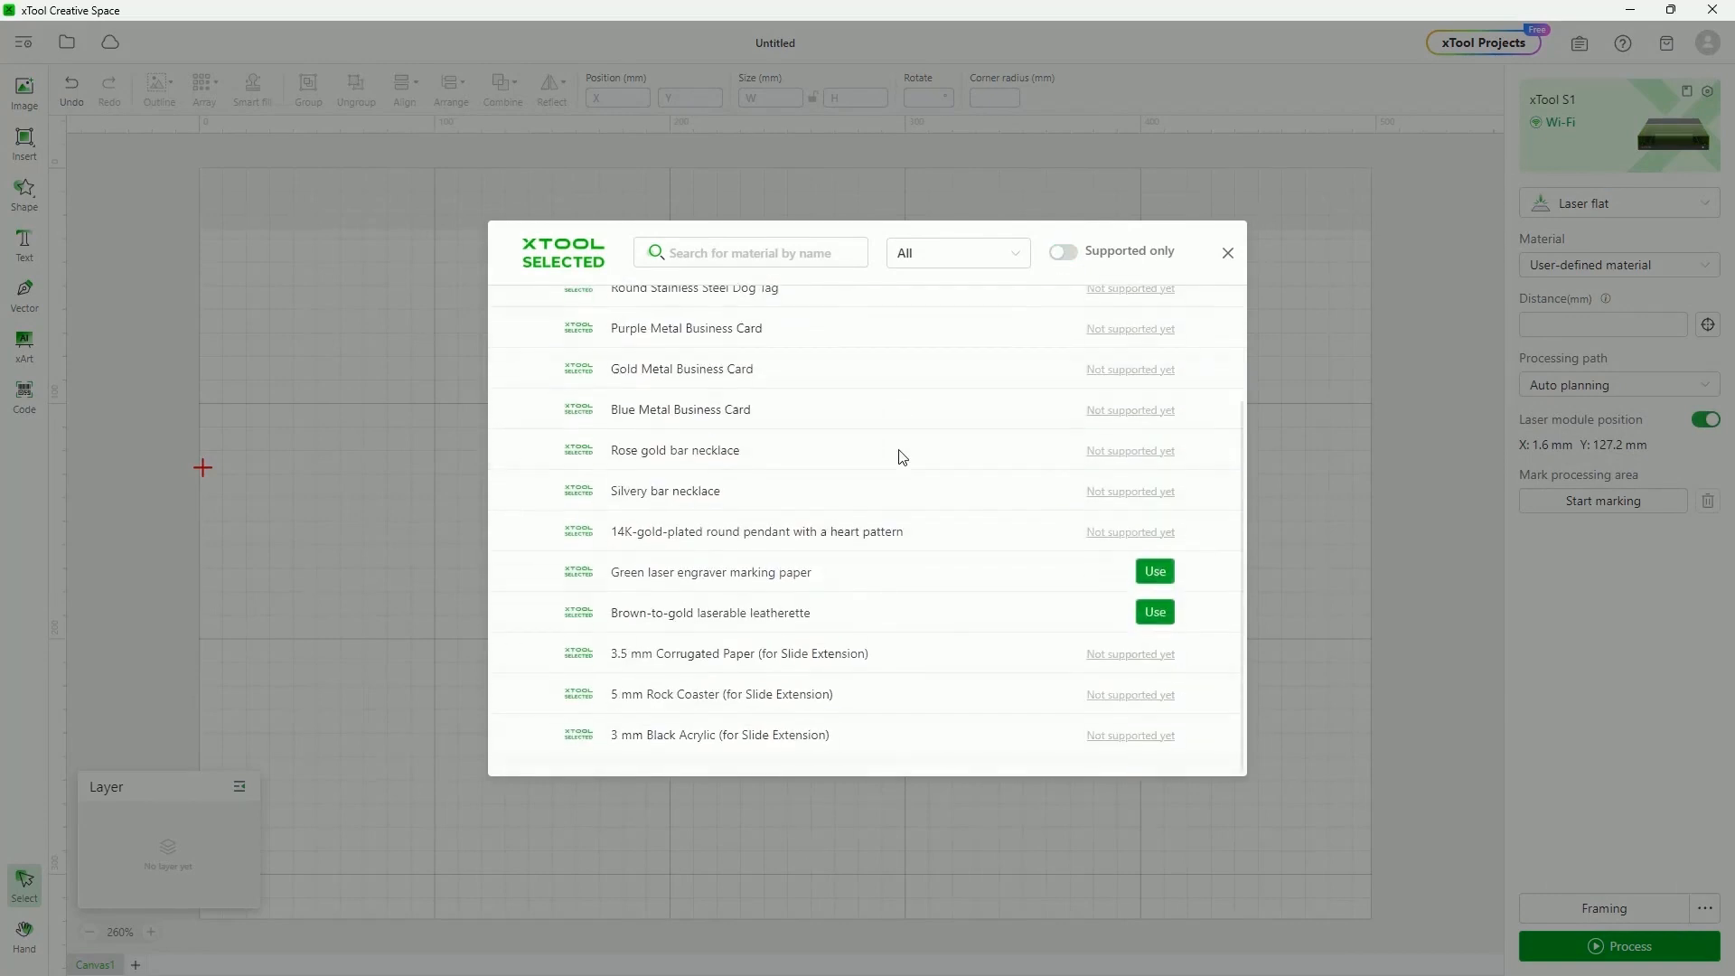
scroll(869, 653, "down", 7)
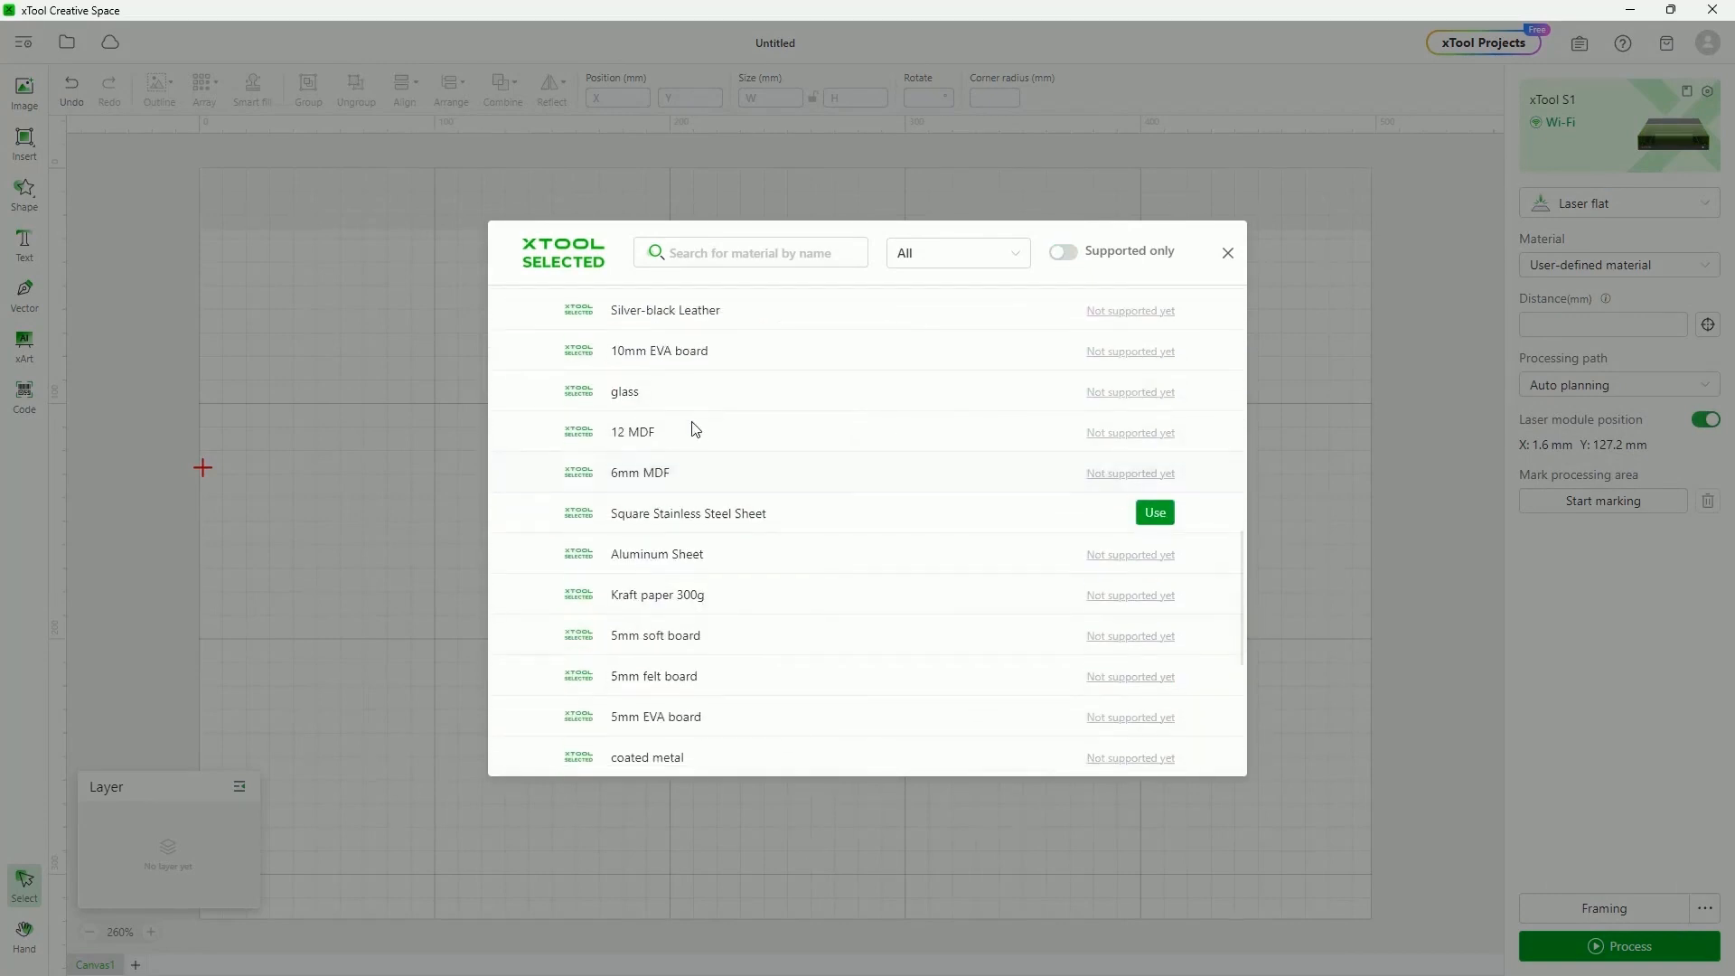
scroll(785, 579, "down", 3)
scroll(784, 578, "down", 1)
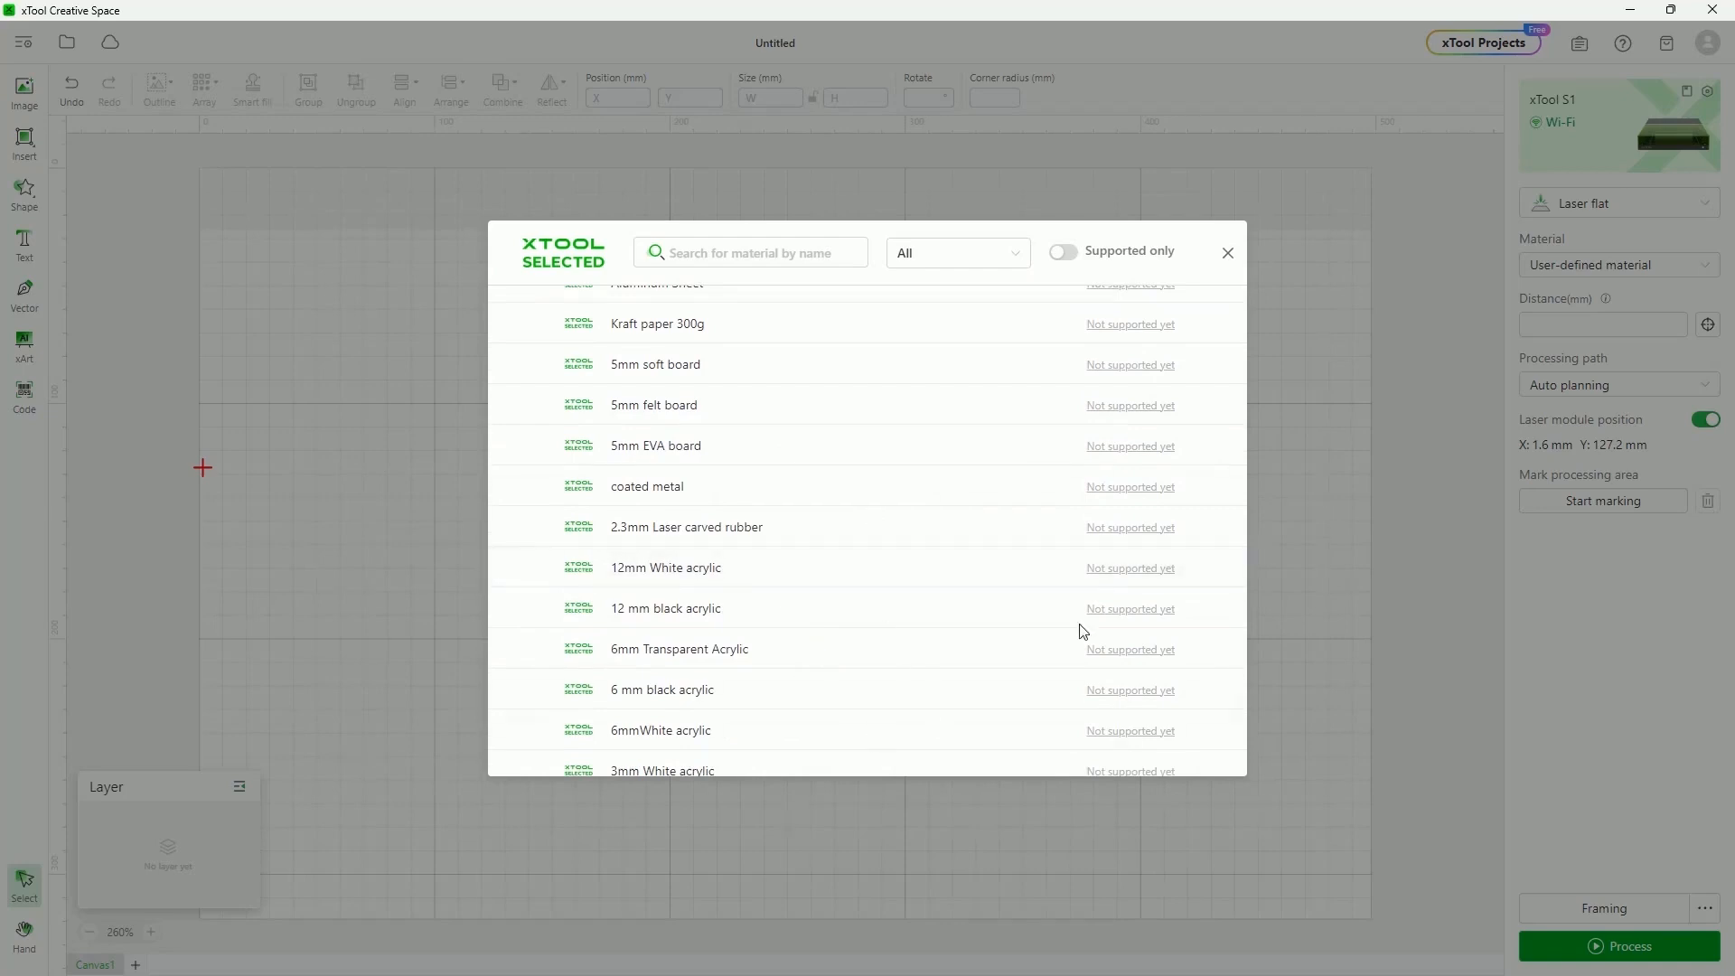
scroll(962, 705, "down", 5)
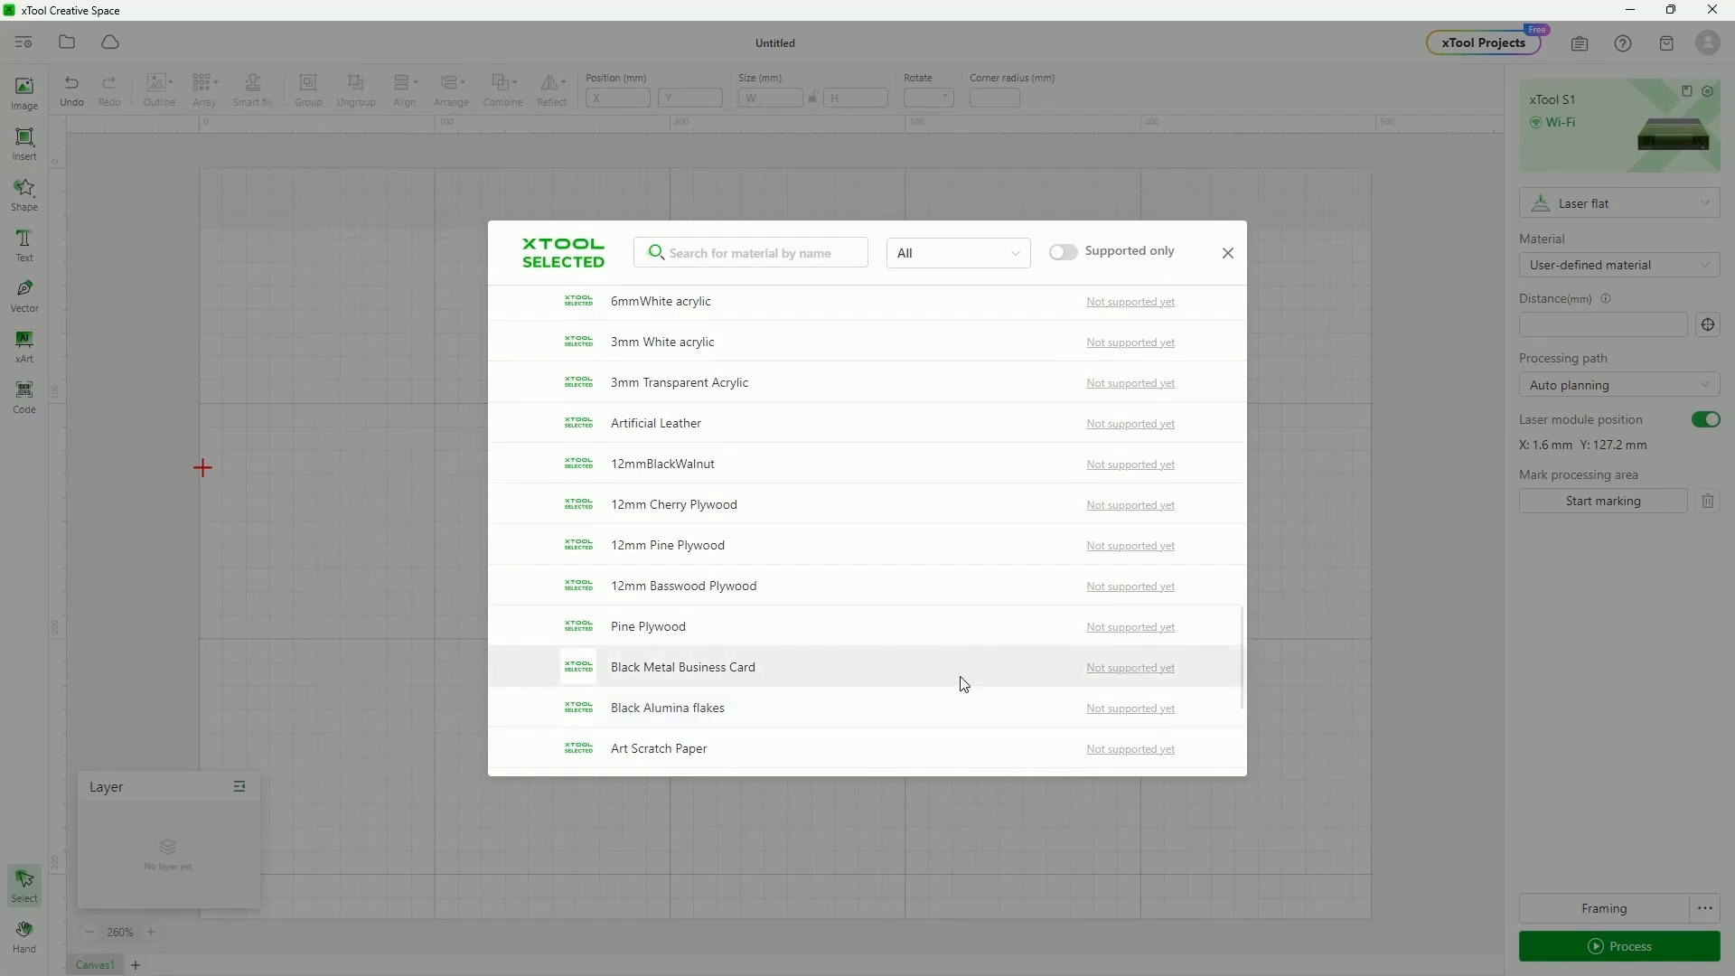
Close the material library and open the xTool website's Material Settings page, dismissing the sale popup
left_click(1227, 253)
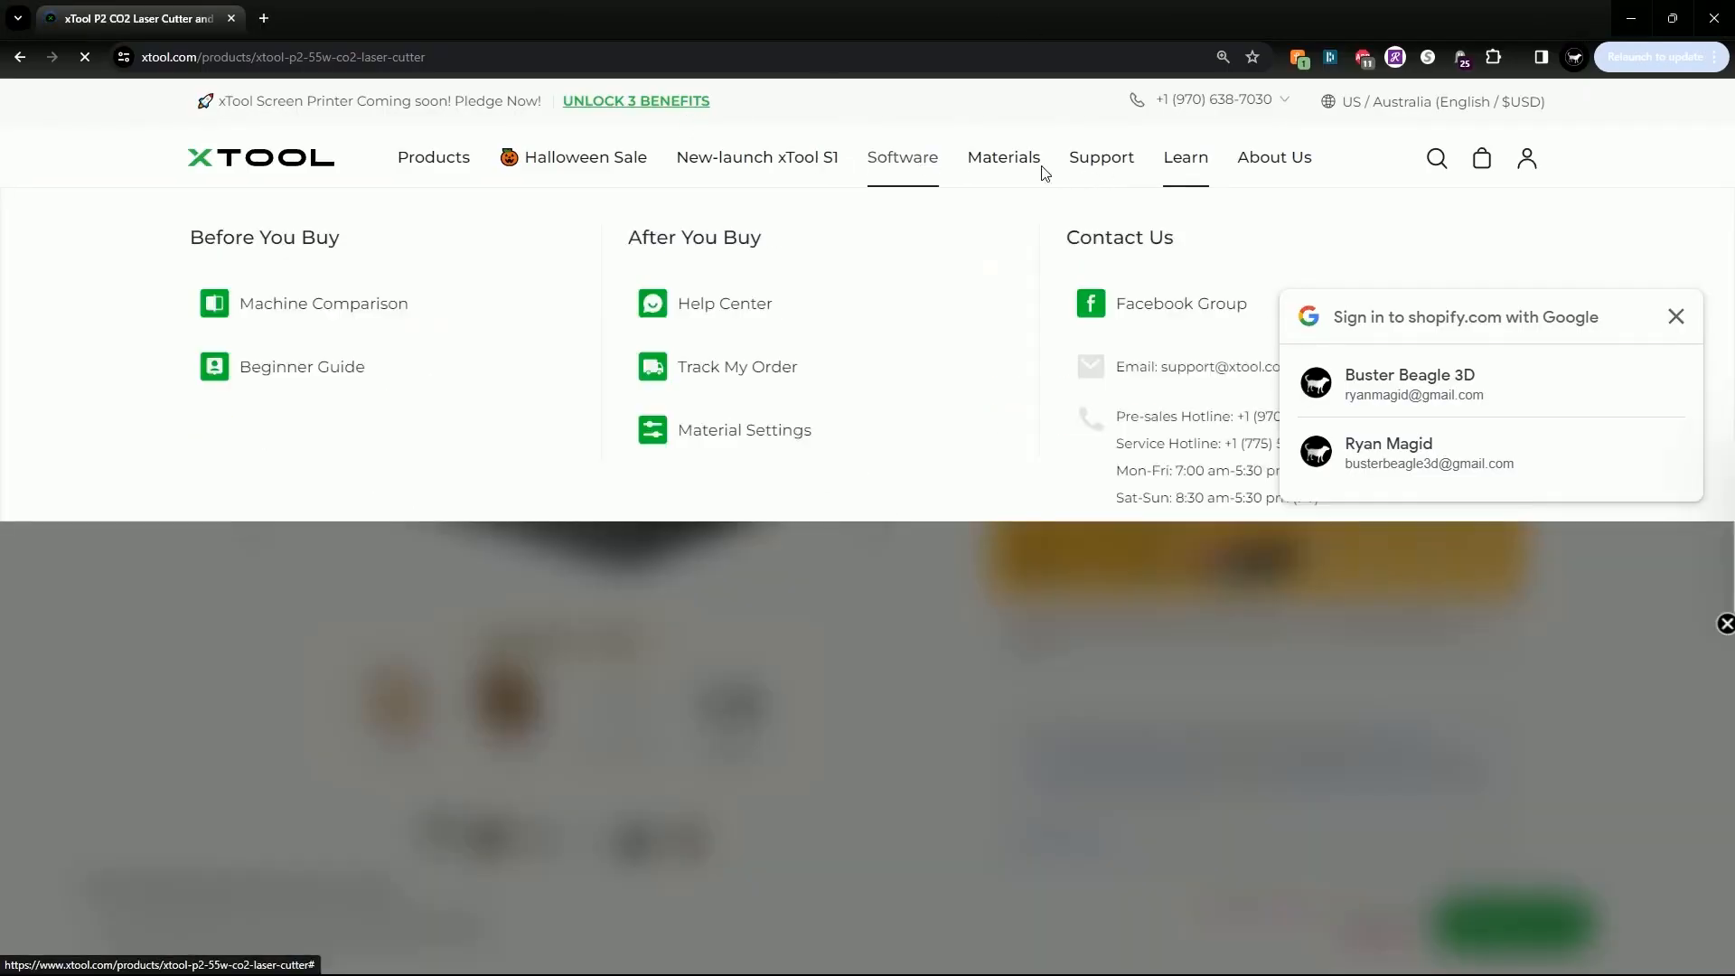
left_click(1100, 166)
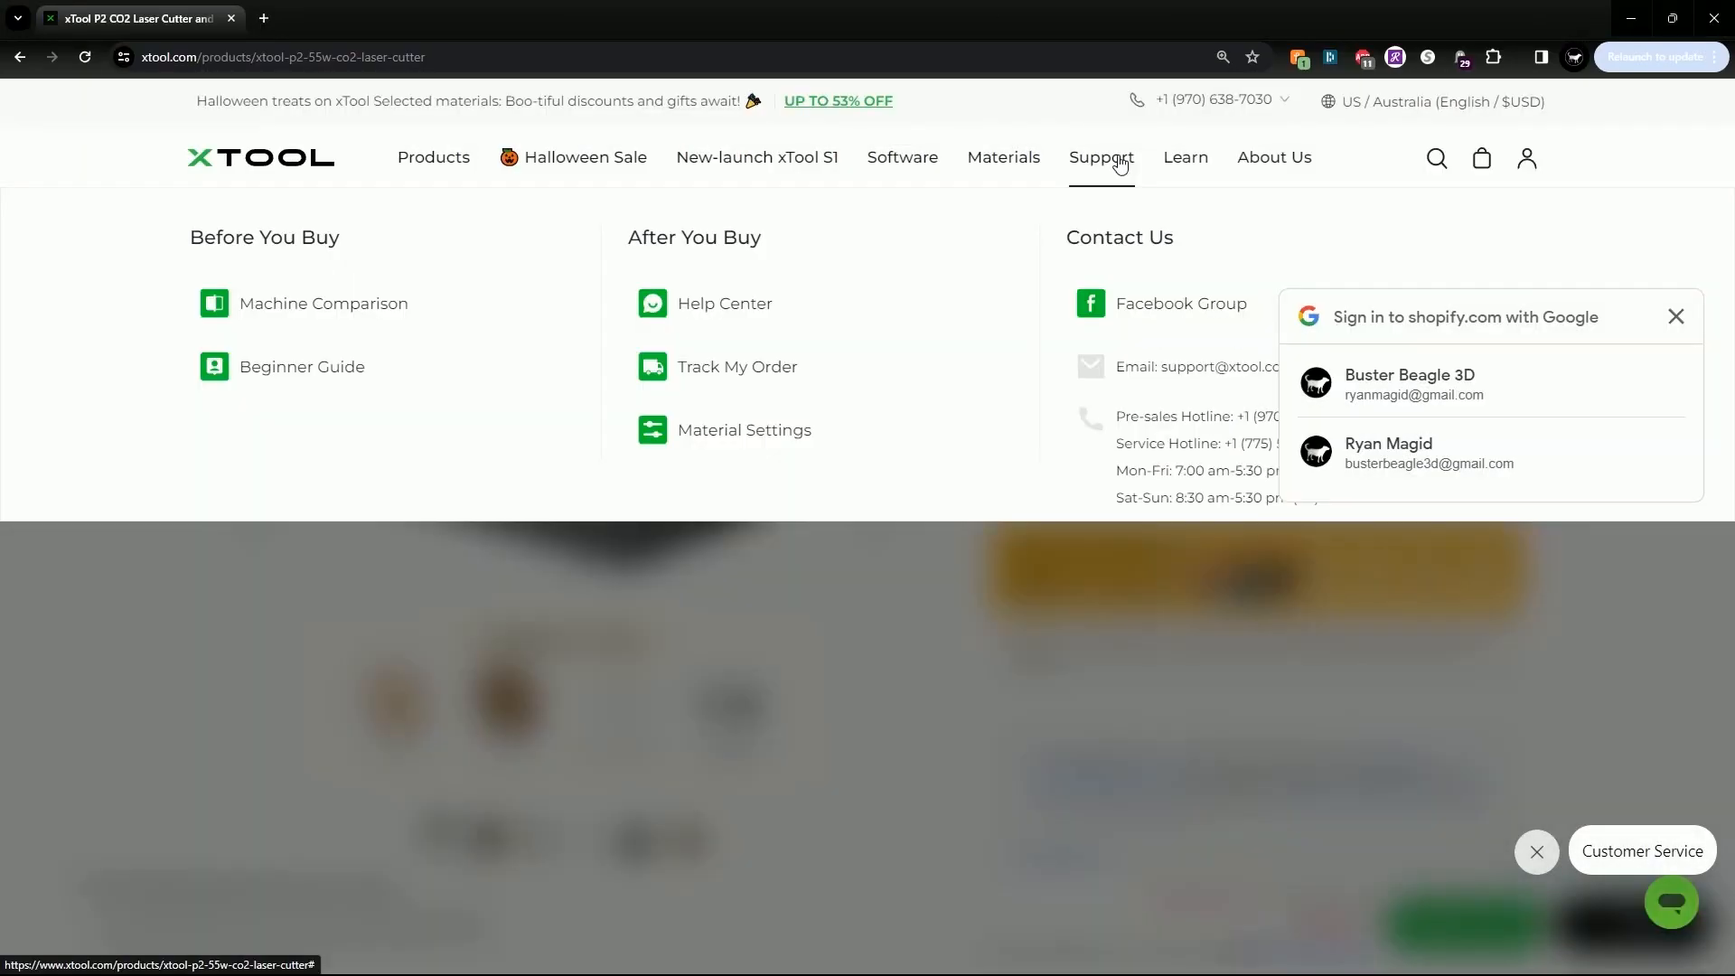
left_click(725, 440)
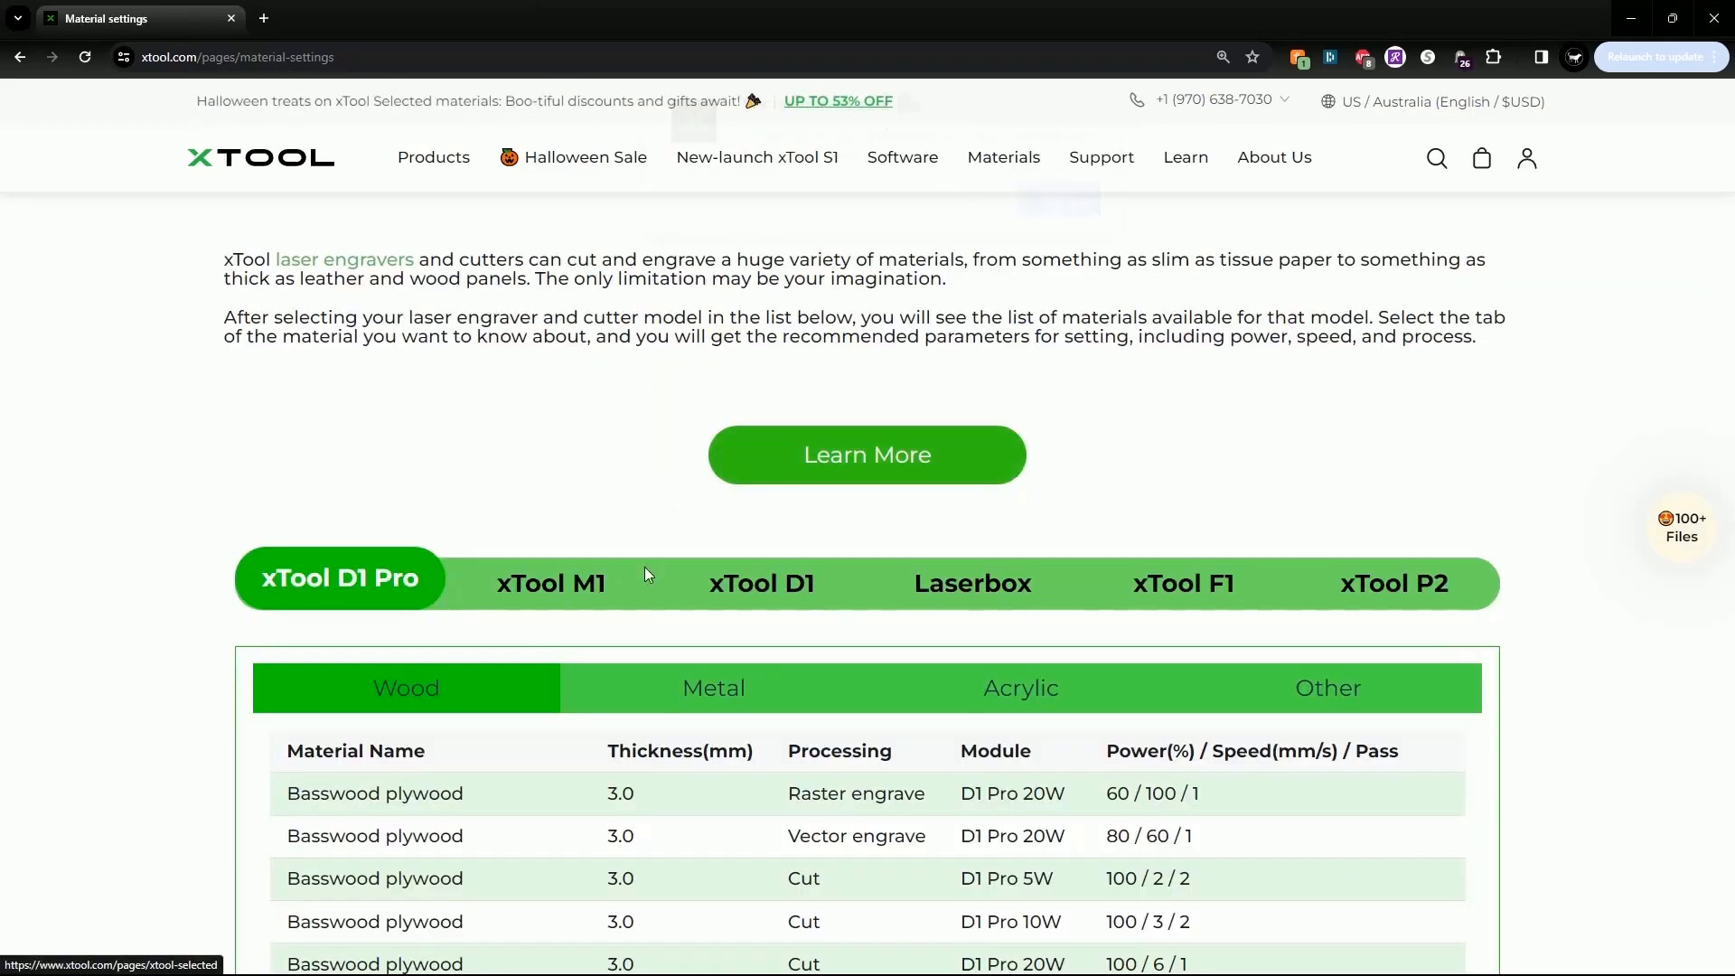
scroll(824, 509, "down", 2)
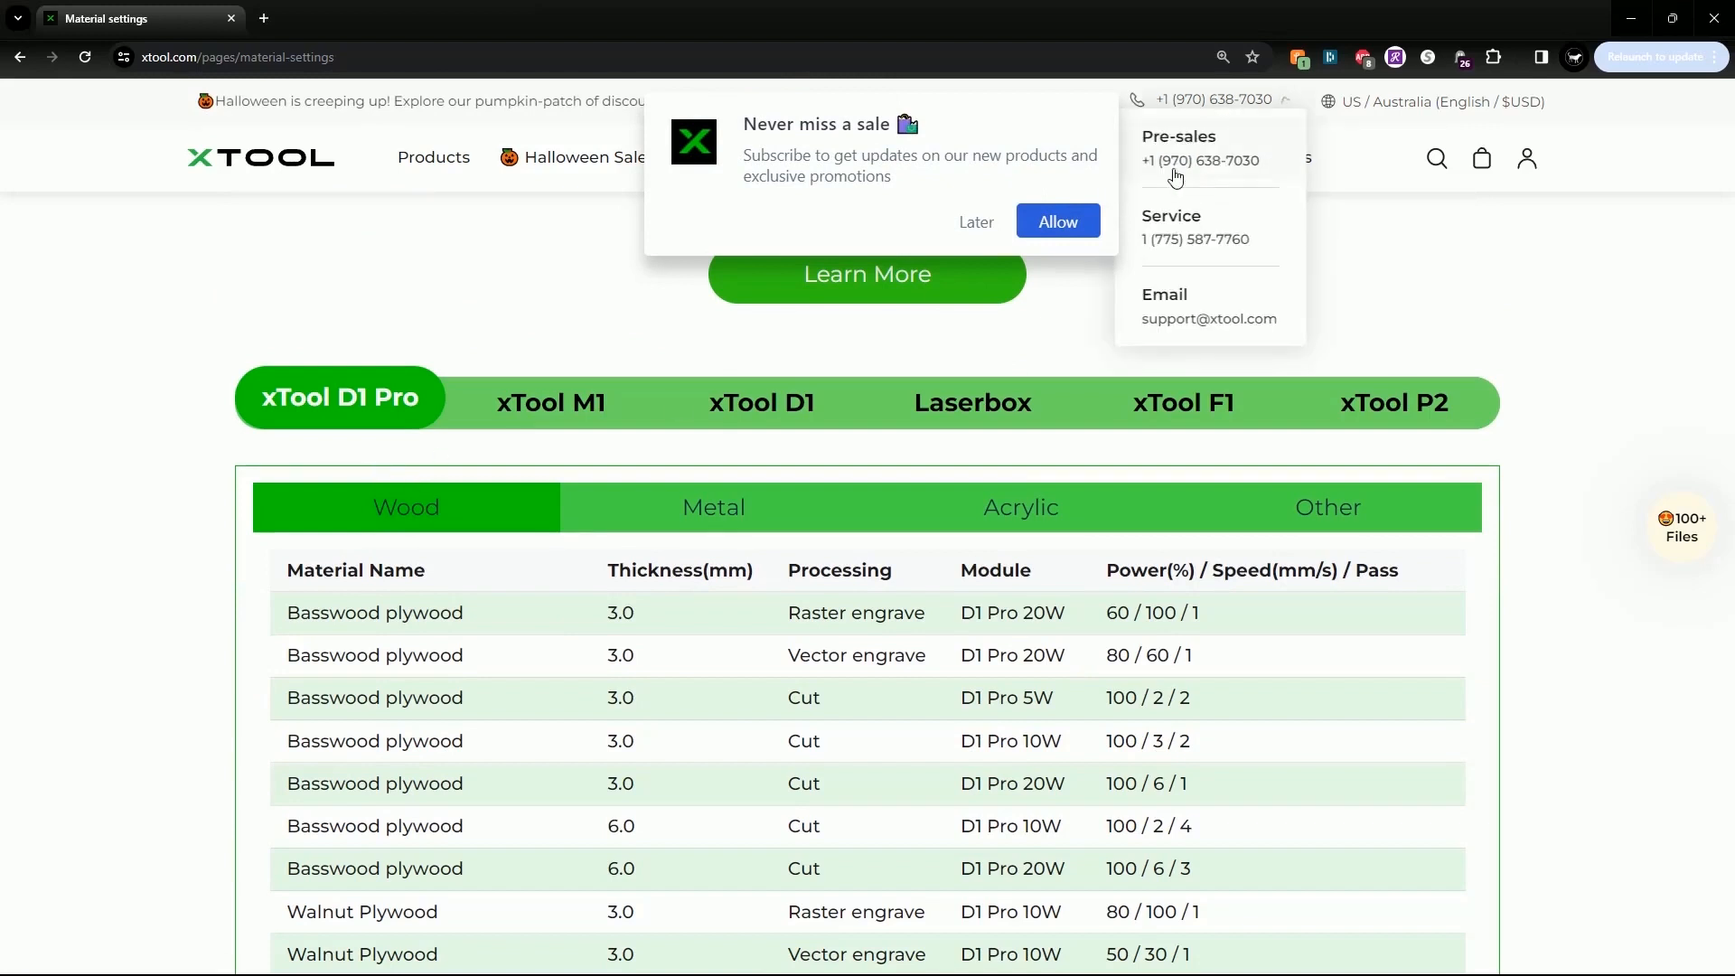
left_click(975, 226)
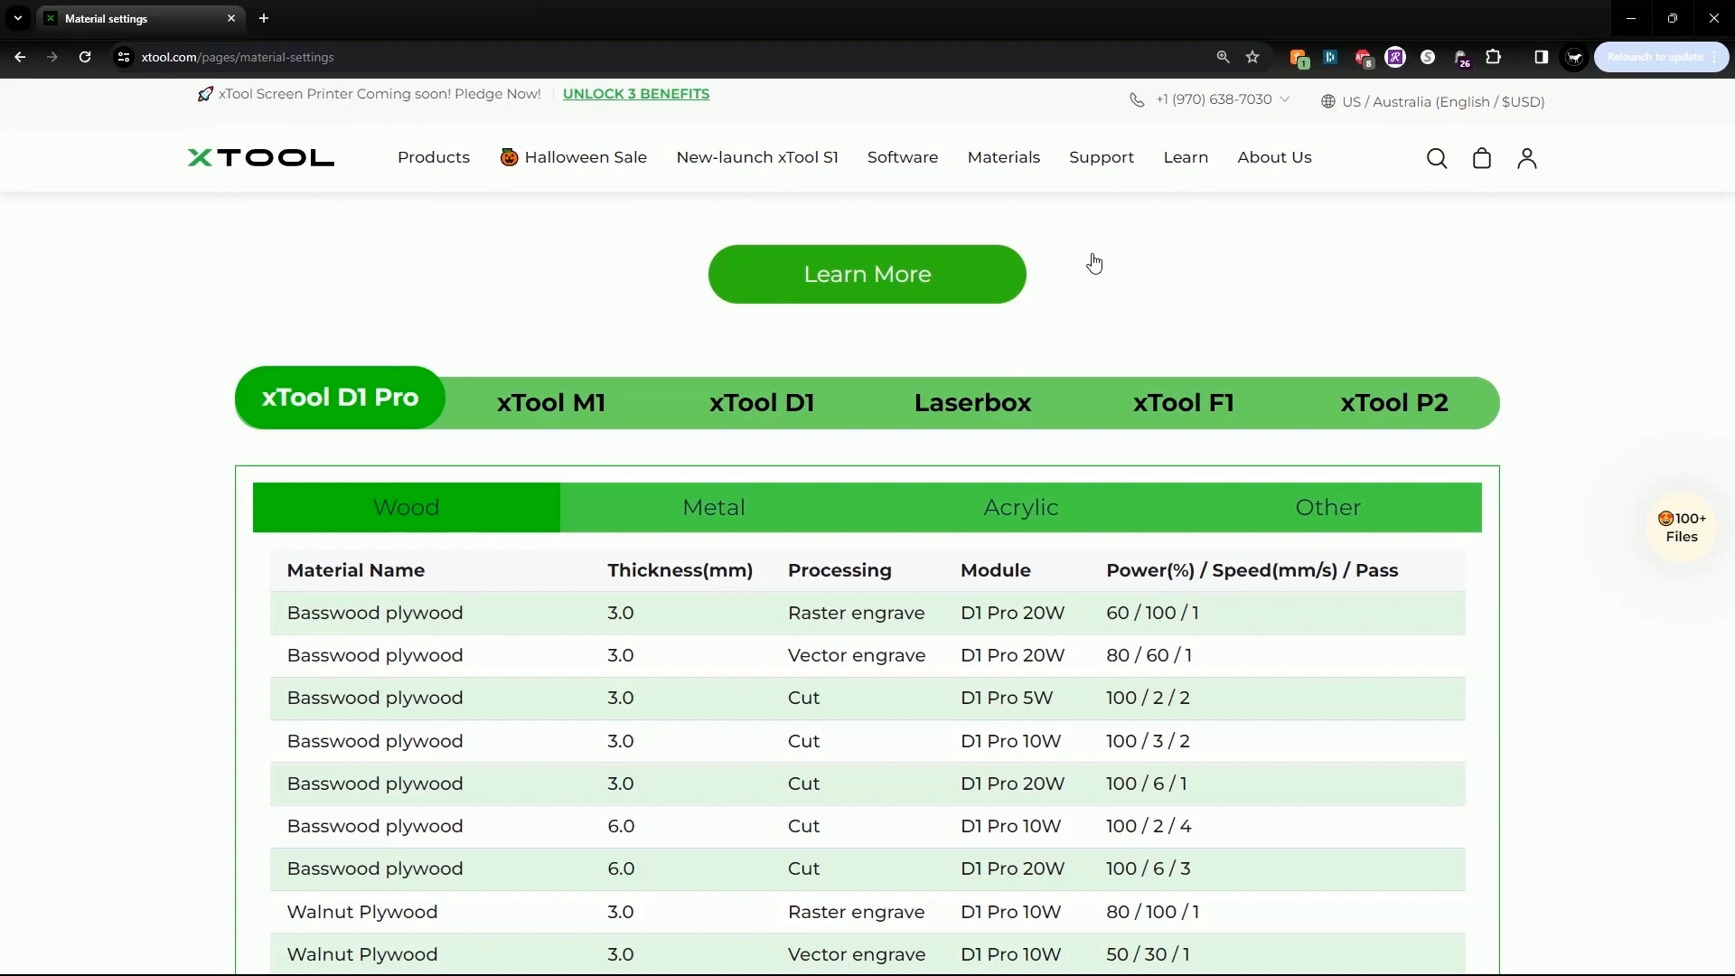
Browse the material settings for the xTool M1, D1, Laserbox, F1 and P2
scroll(1154, 353, "down", 1)
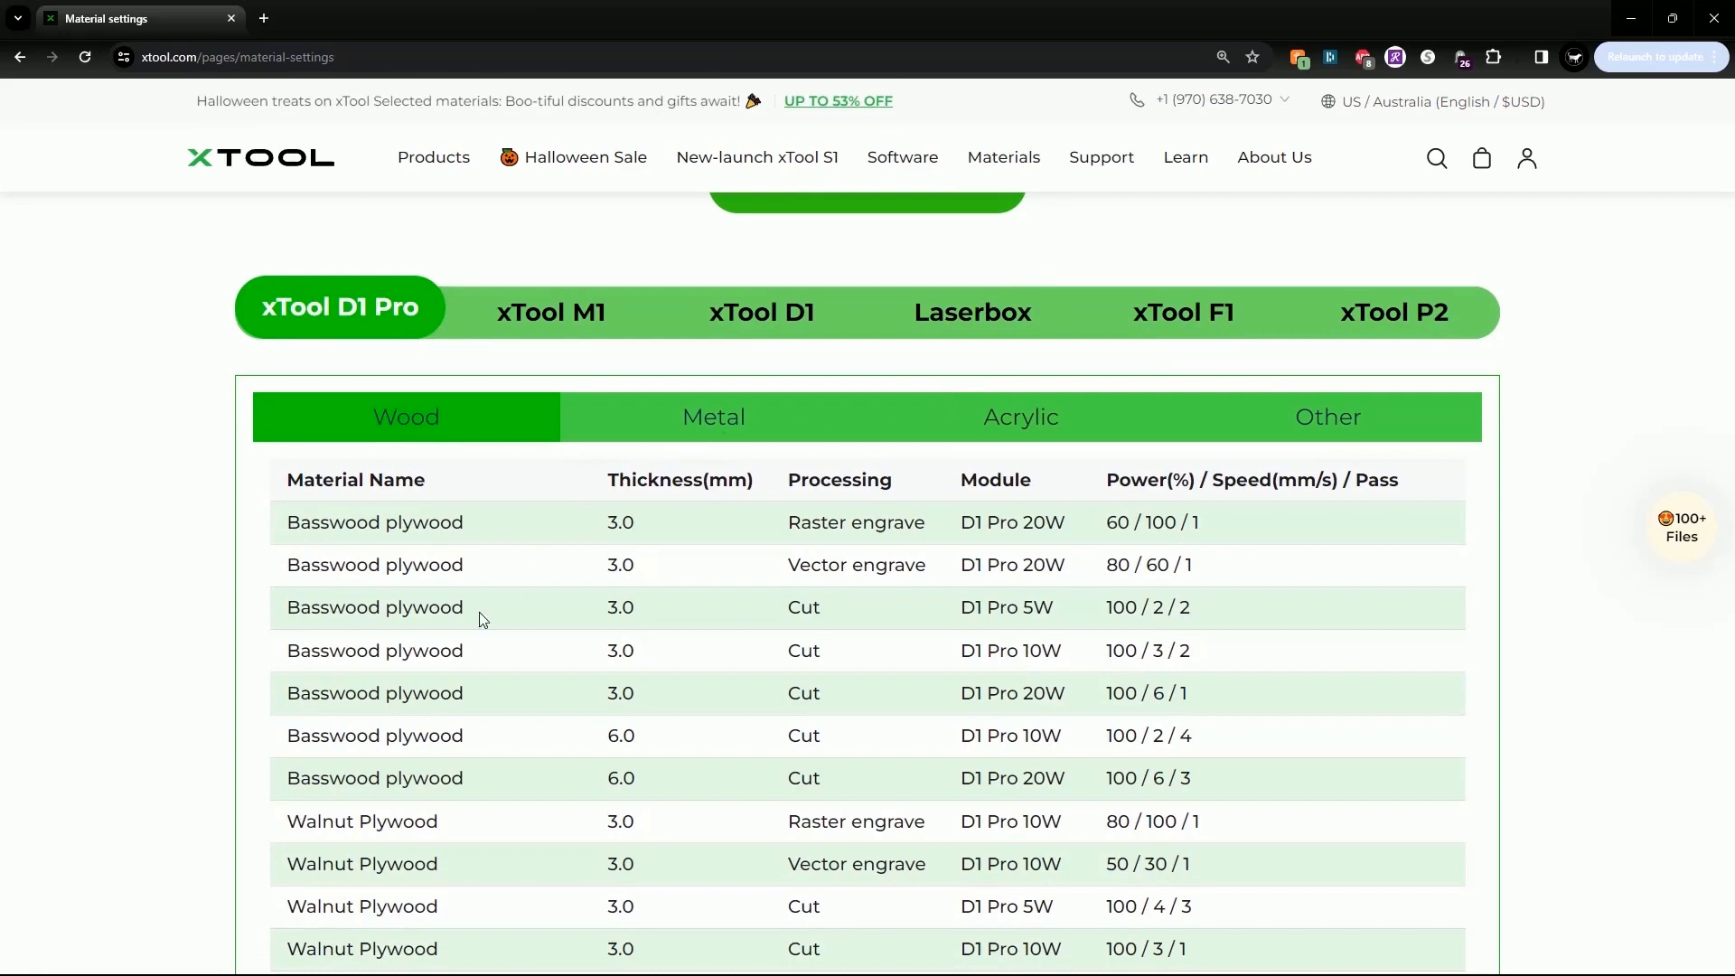
scroll(433, 550, "down", 2)
scroll(497, 701, "down", 1)
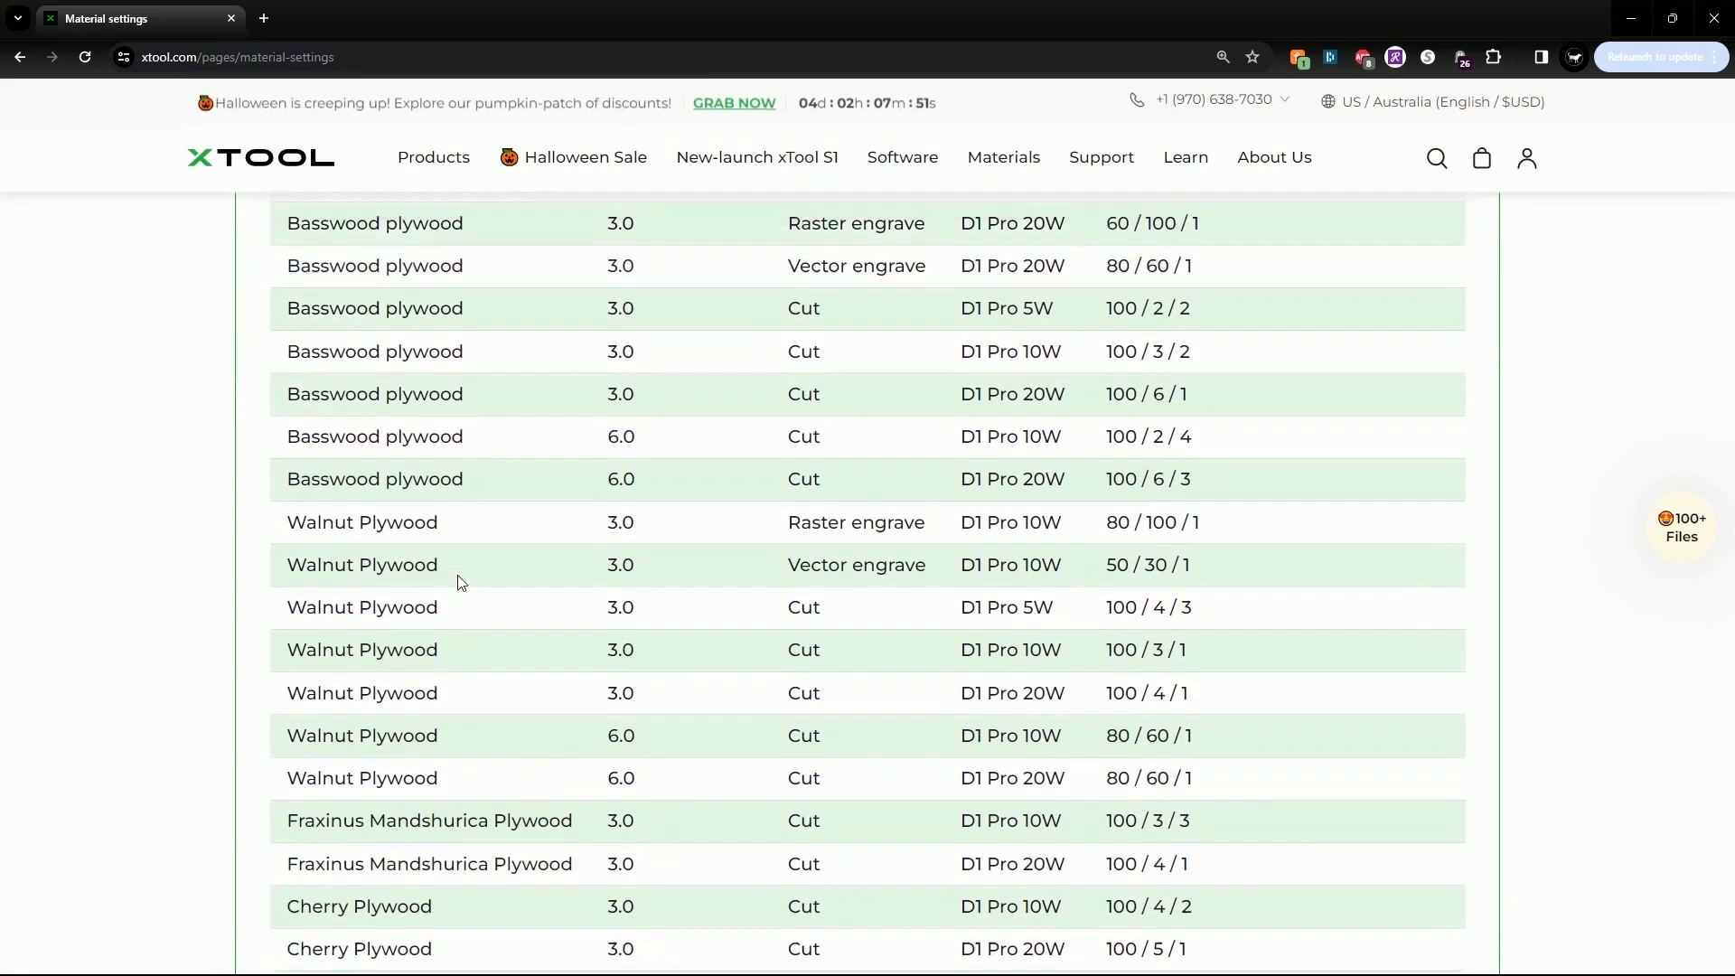
scroll(457, 581, "up", 2)
left_click(597, 231)
left_click(778, 231)
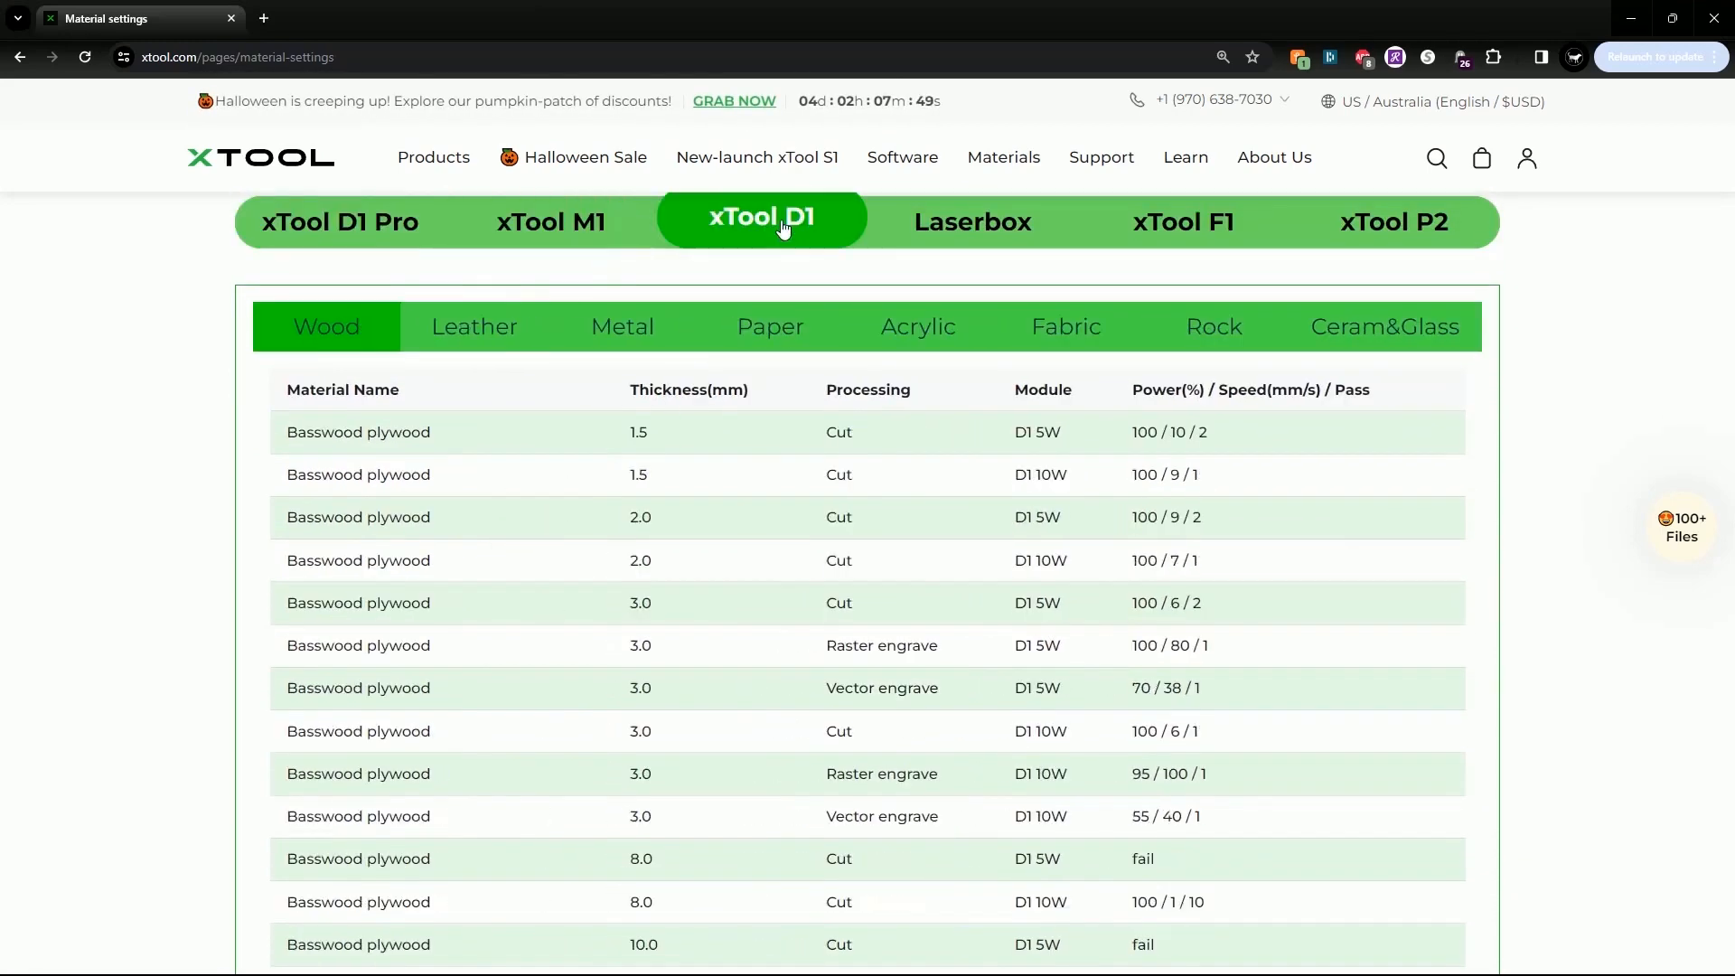
left_click(949, 218)
left_click(1162, 233)
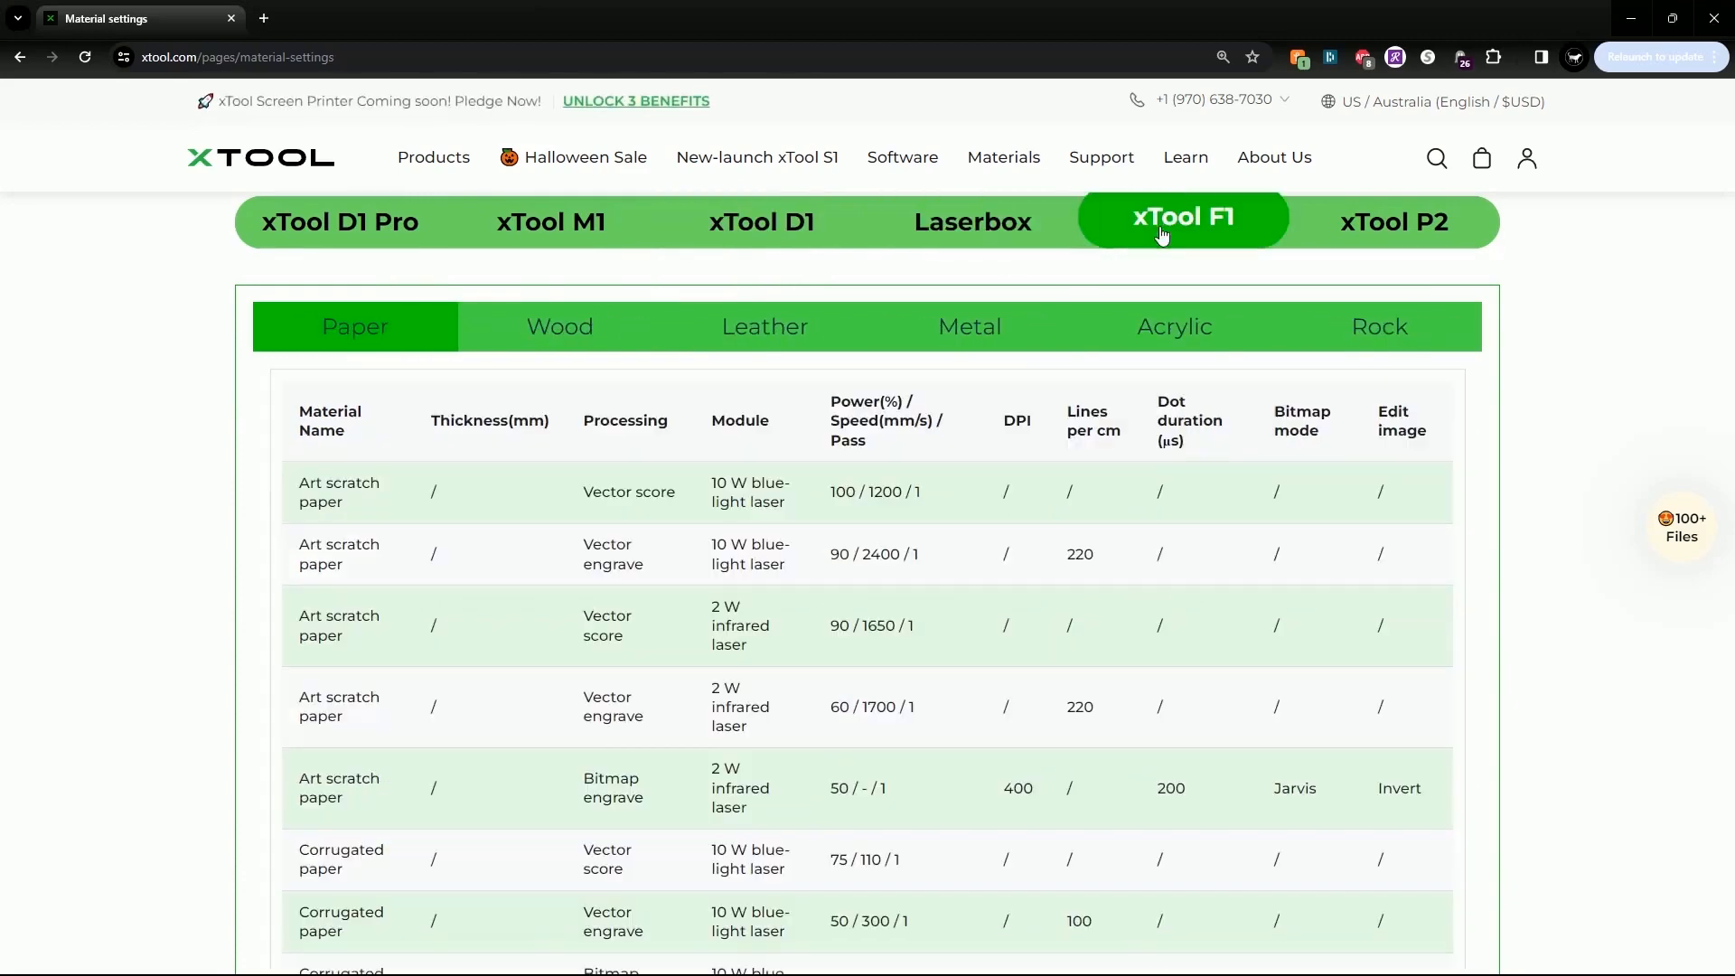
left_click(1422, 225)
Return to the xTool D1 Pro tab and review its wood power, speed and pass values
left_click(323, 236)
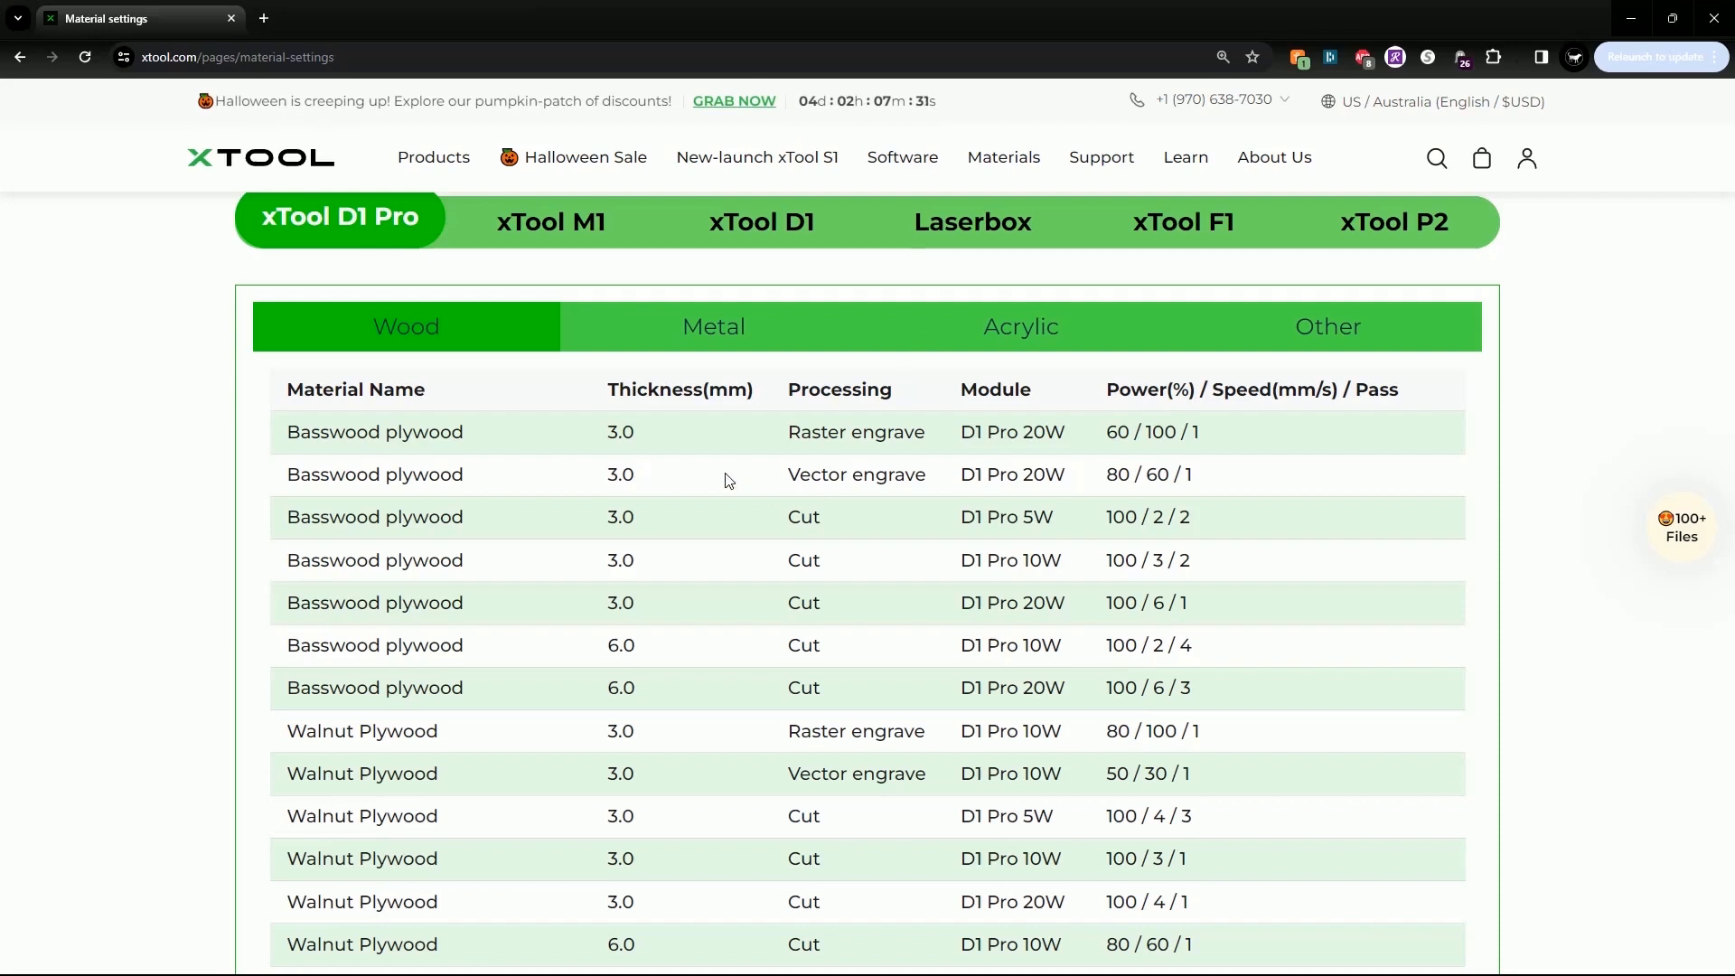
scroll(730, 656, "down", 1)
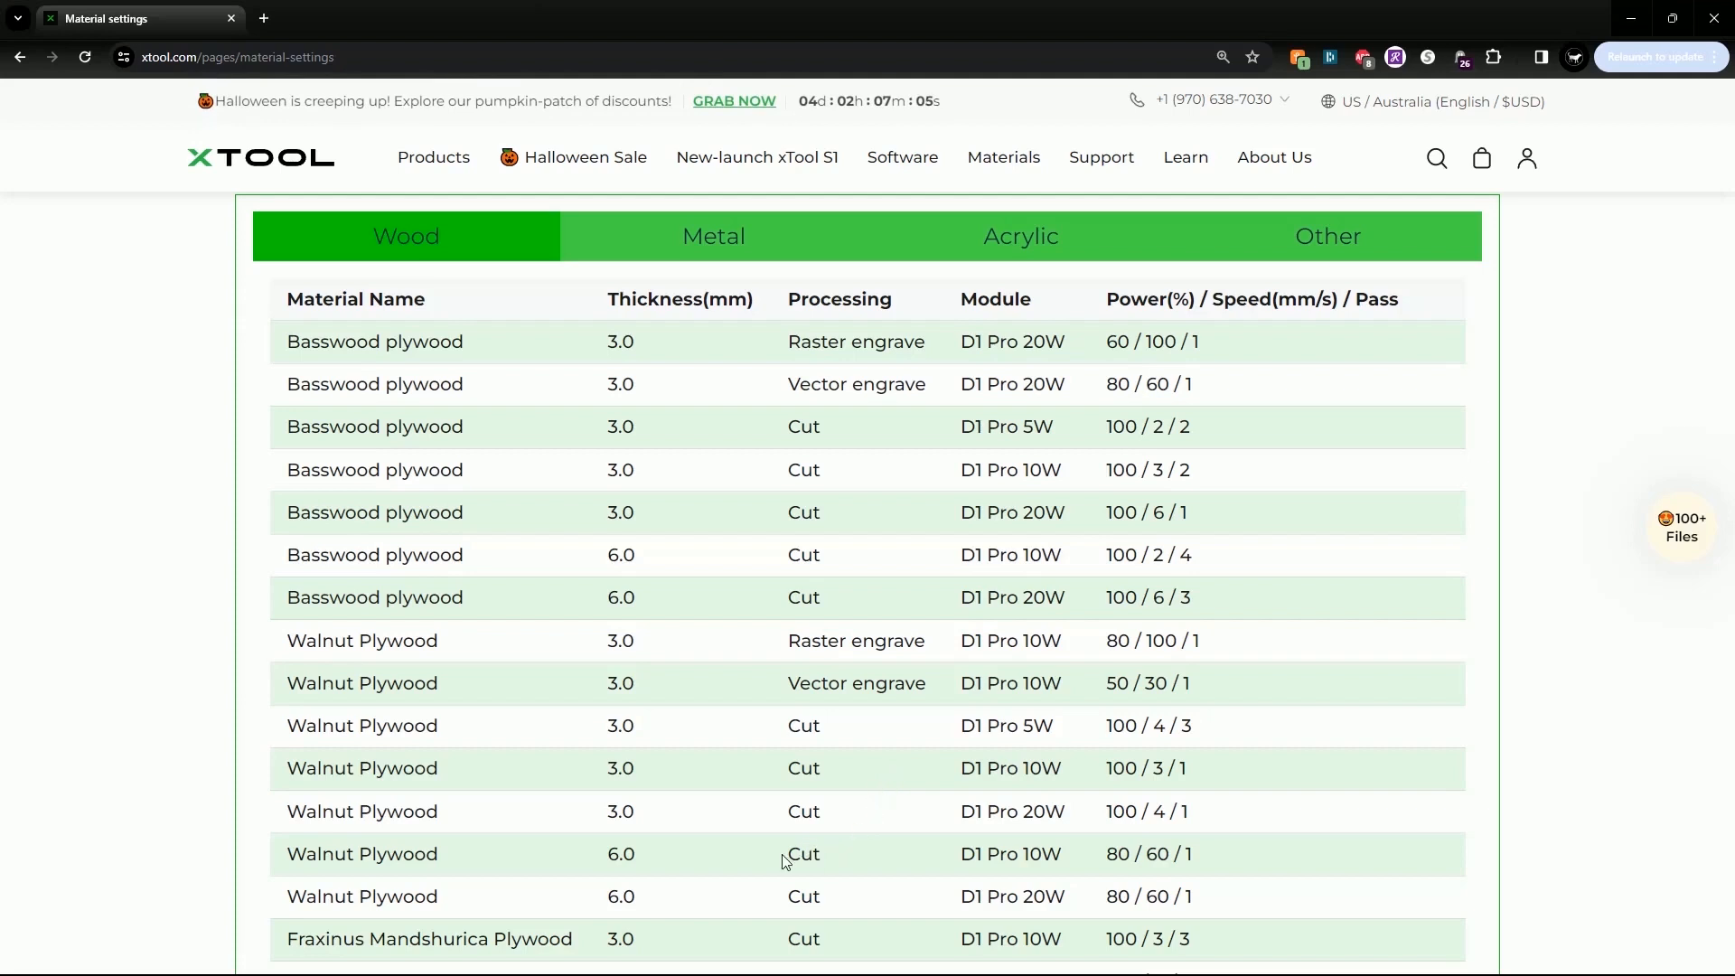
scroll(785, 861, "up", 1)
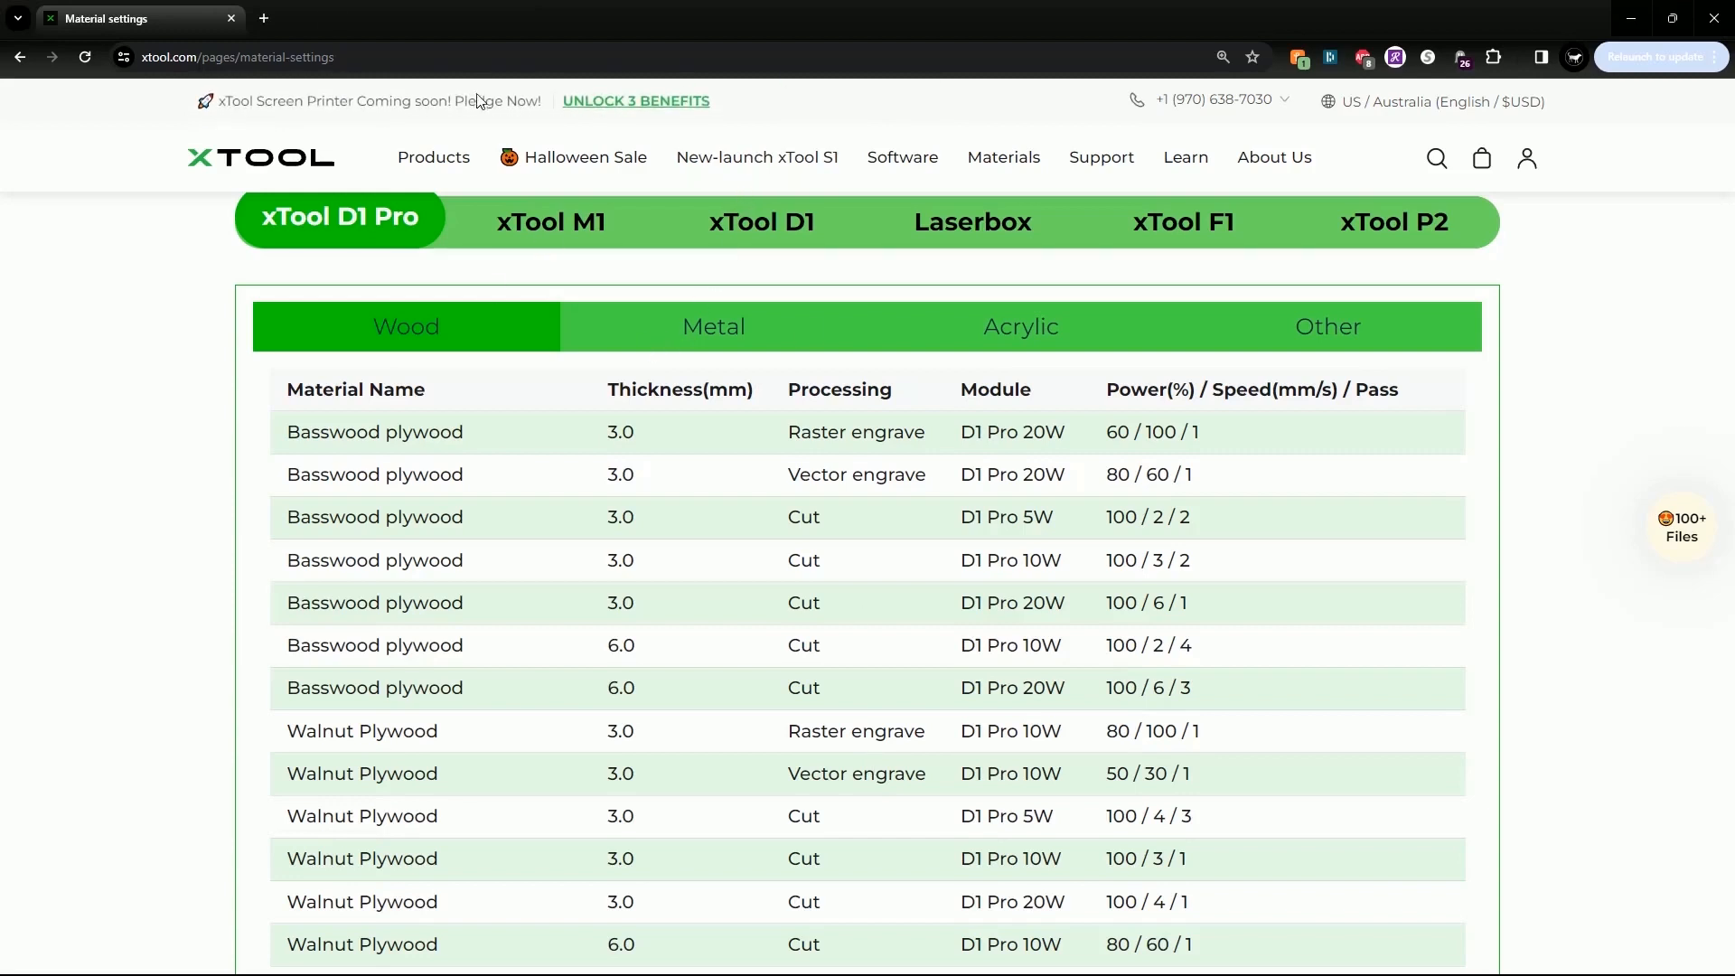
Back in xTool Creative Space, set the material to 3 mm Black Acrylic
left_click(232, 18)
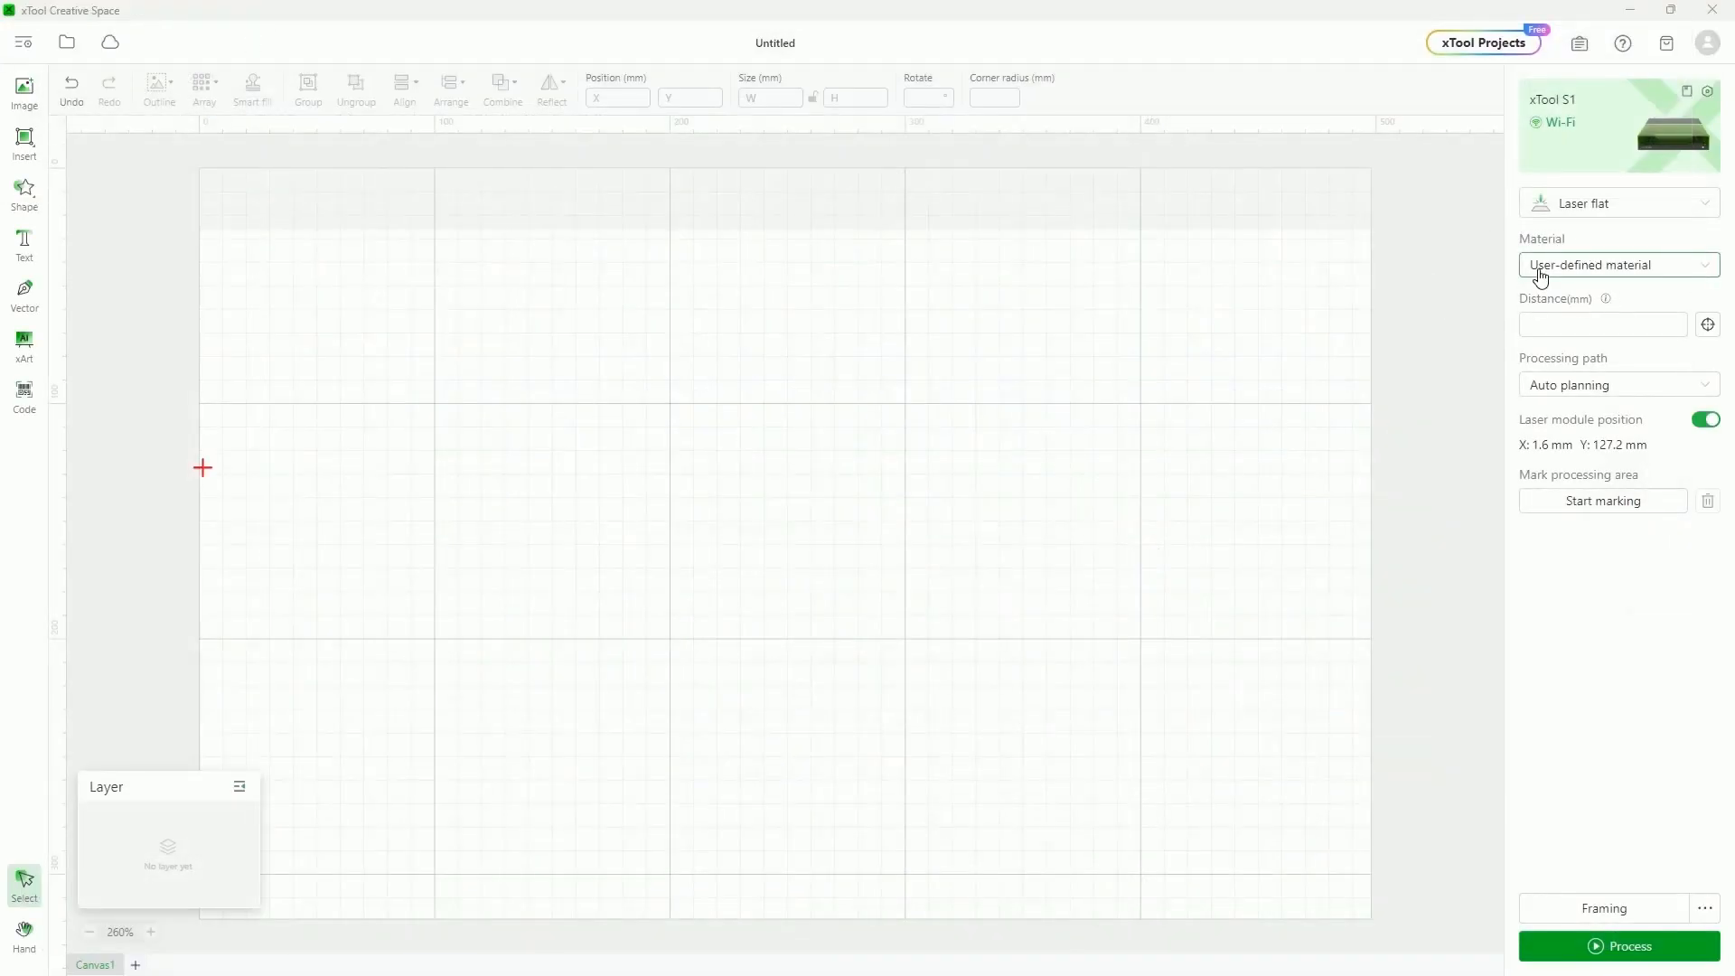
left_click(1704, 271)
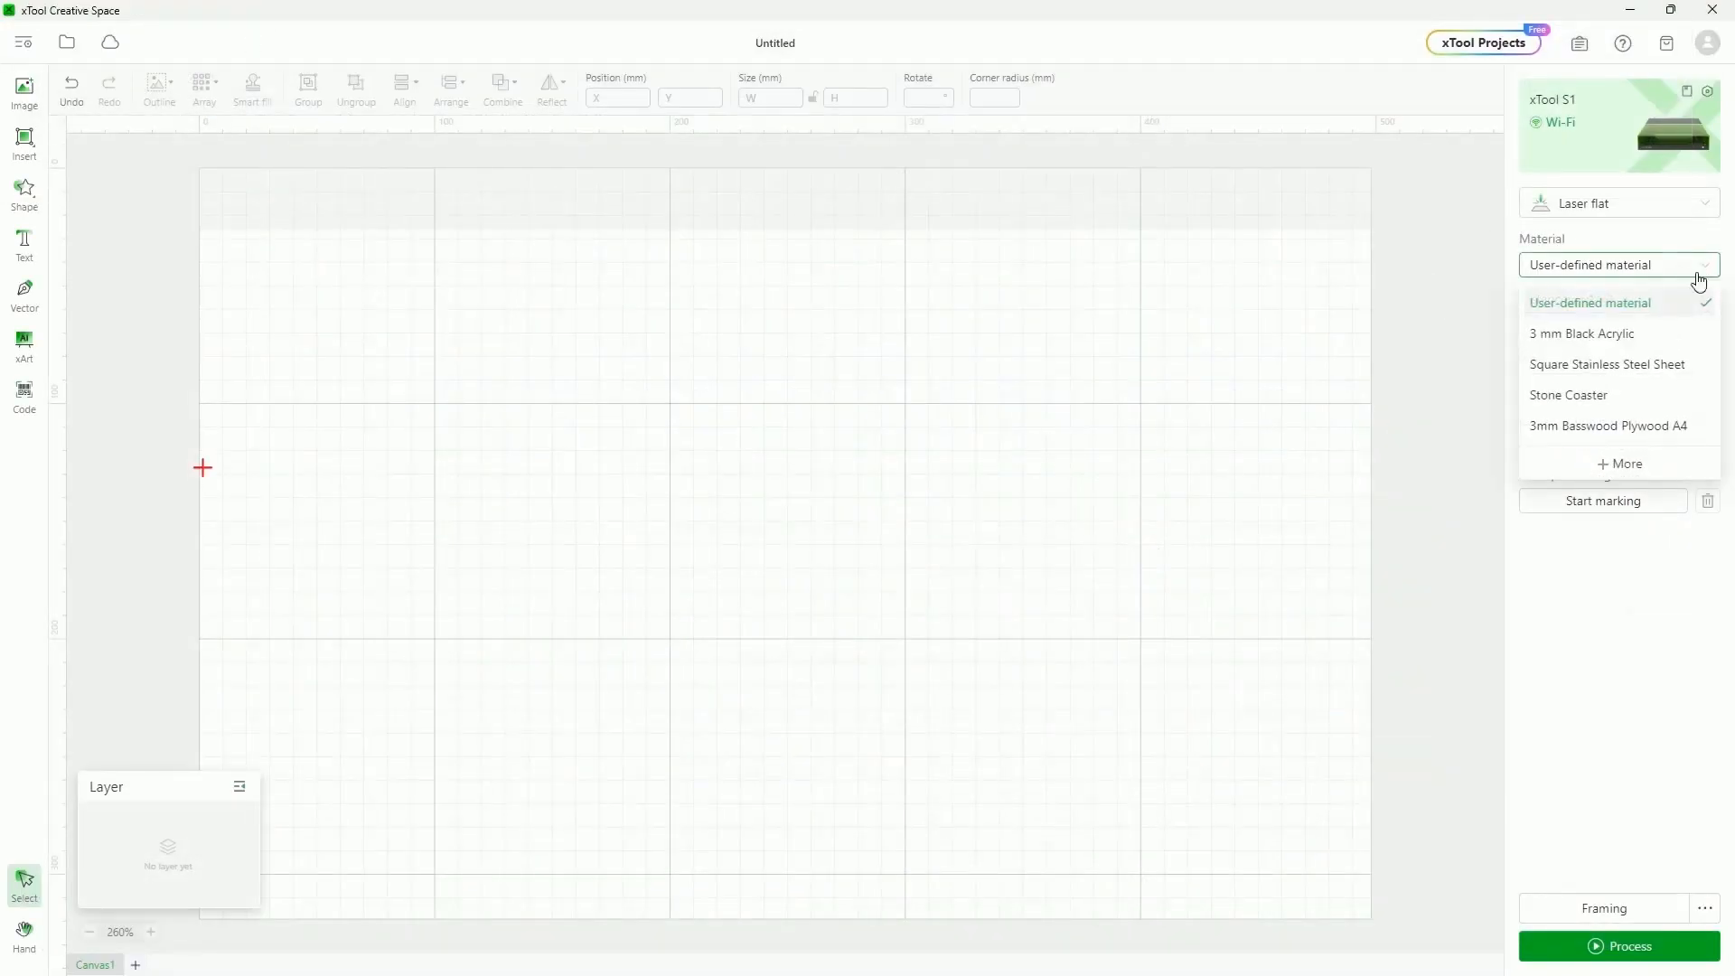
left_click(1587, 335)
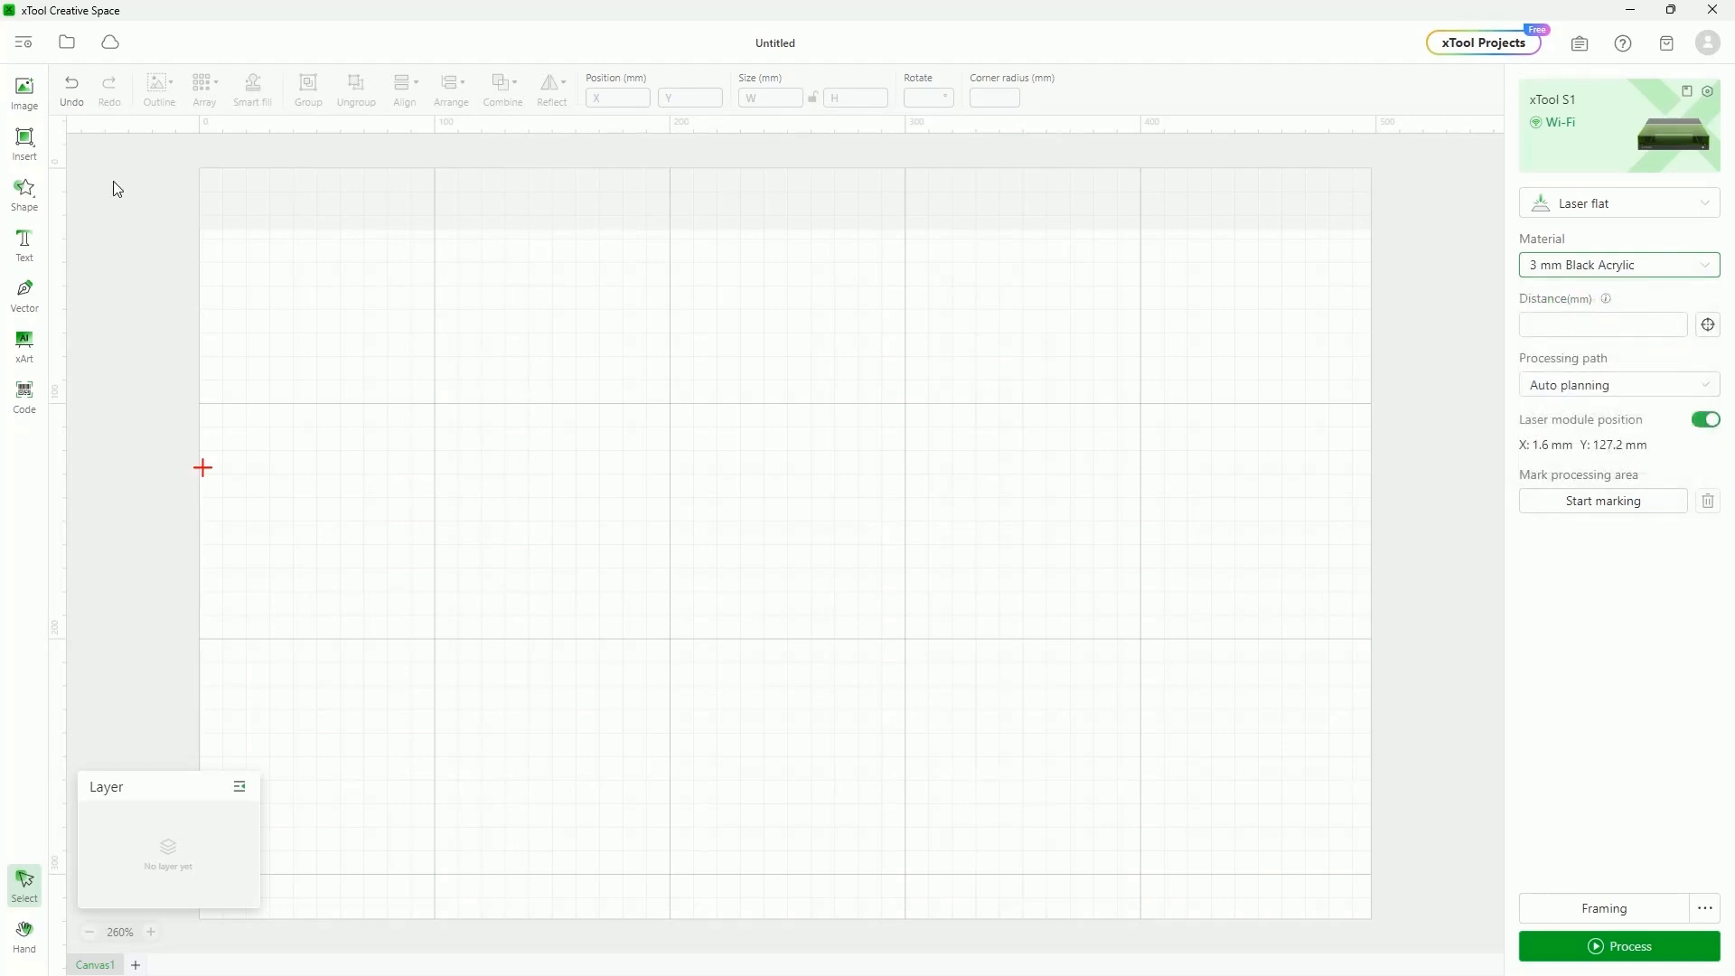
Import IMG_2758.JPG, accept scaling it down, and drag it near the canvas centre
left_click(25, 92)
left_click(800, 215)
left_click(1048, 800)
left_click(868, 474)
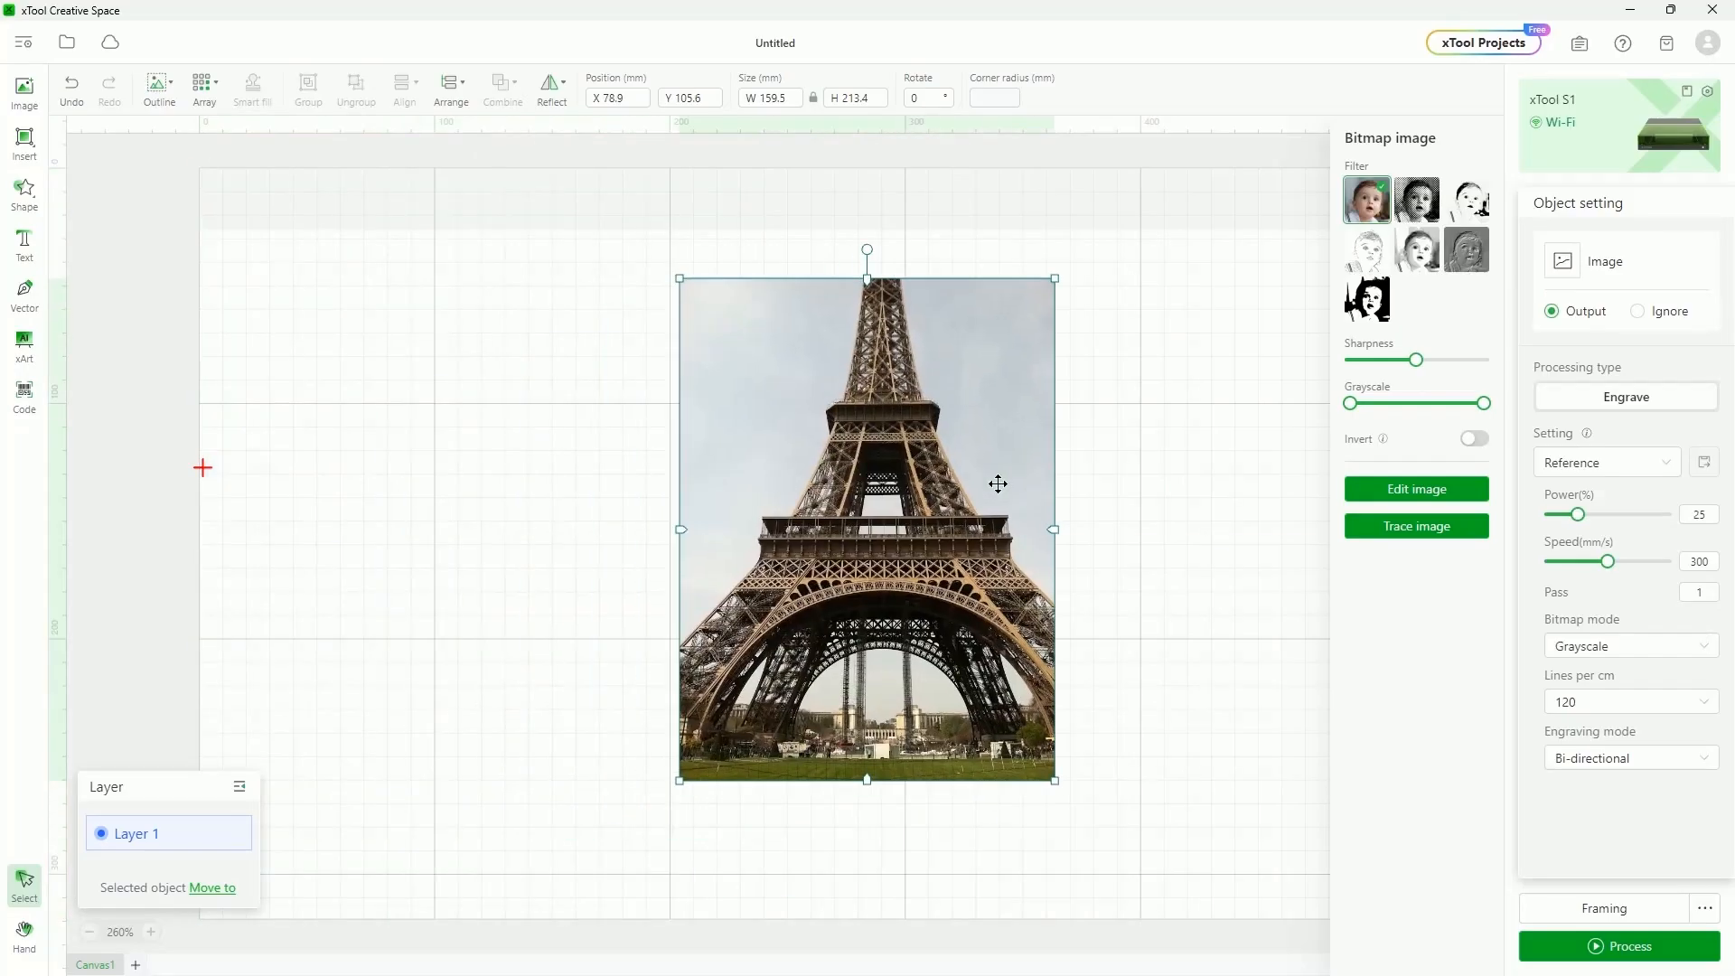
left_click_drag(851, 463, 768, 469)
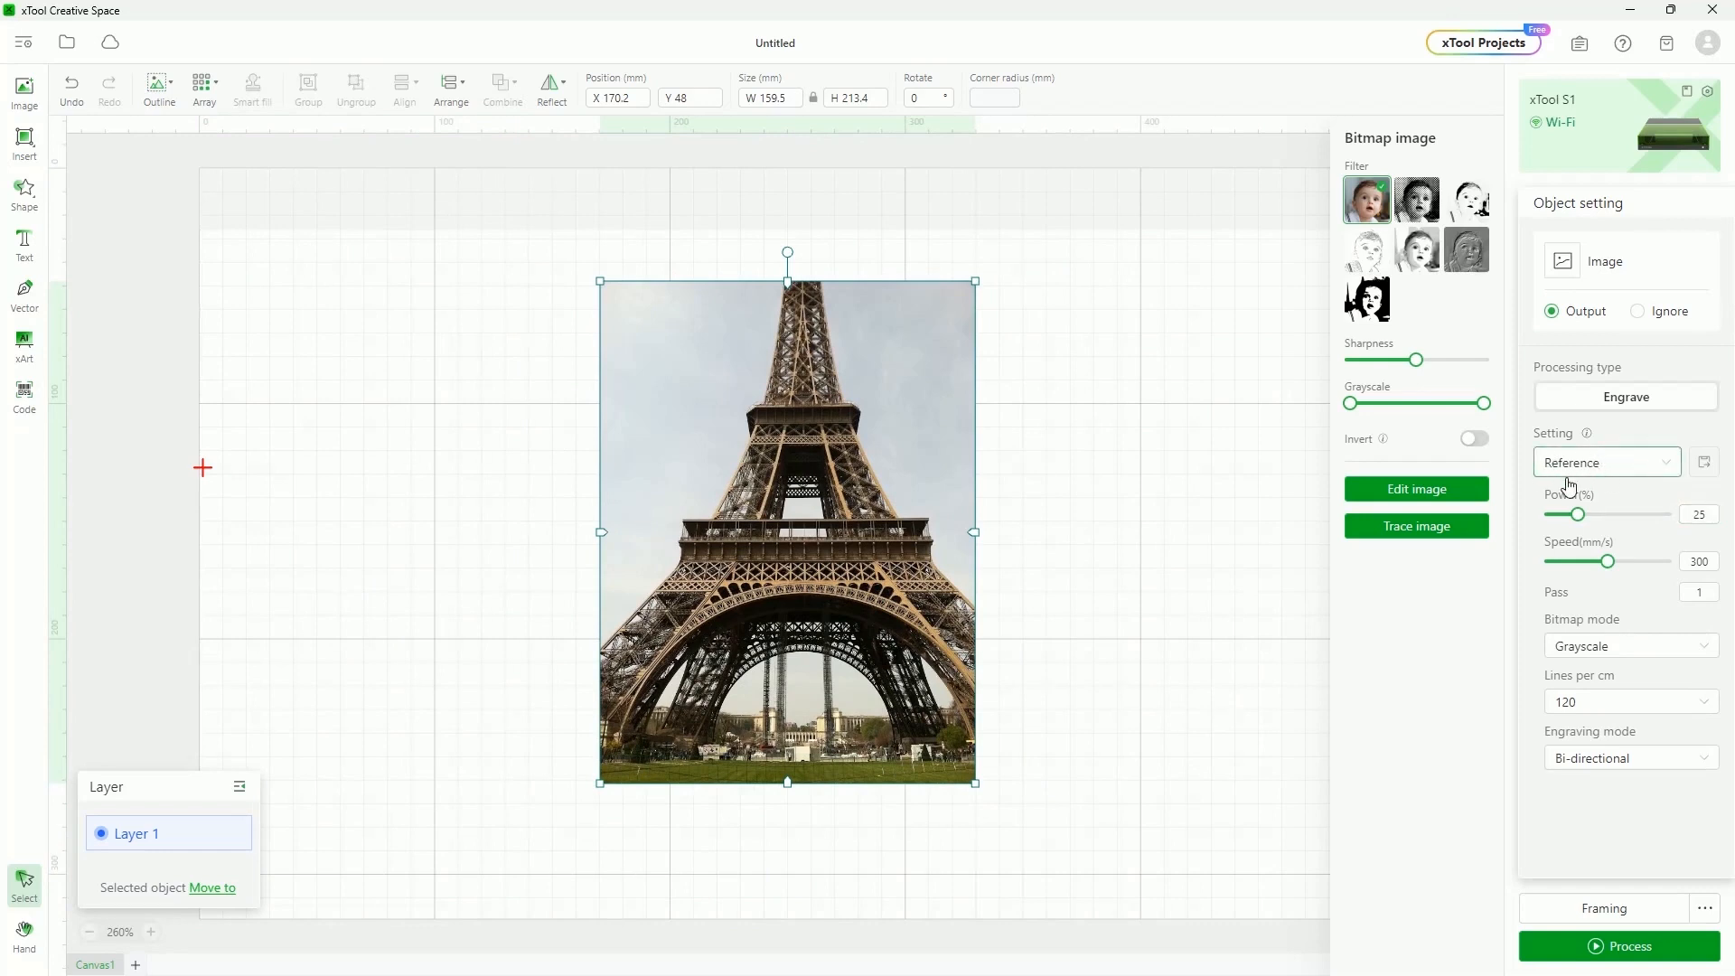
mouse_move(783, 416)
left_mouse_down()
mouse_move(662, 356)
mouse_move(754, 435)
left_mouse_up()
mouse_move(759, 539)
left_mouse_down()
mouse_move(810, 503)
mouse_move(783, 516)
left_mouse_up()
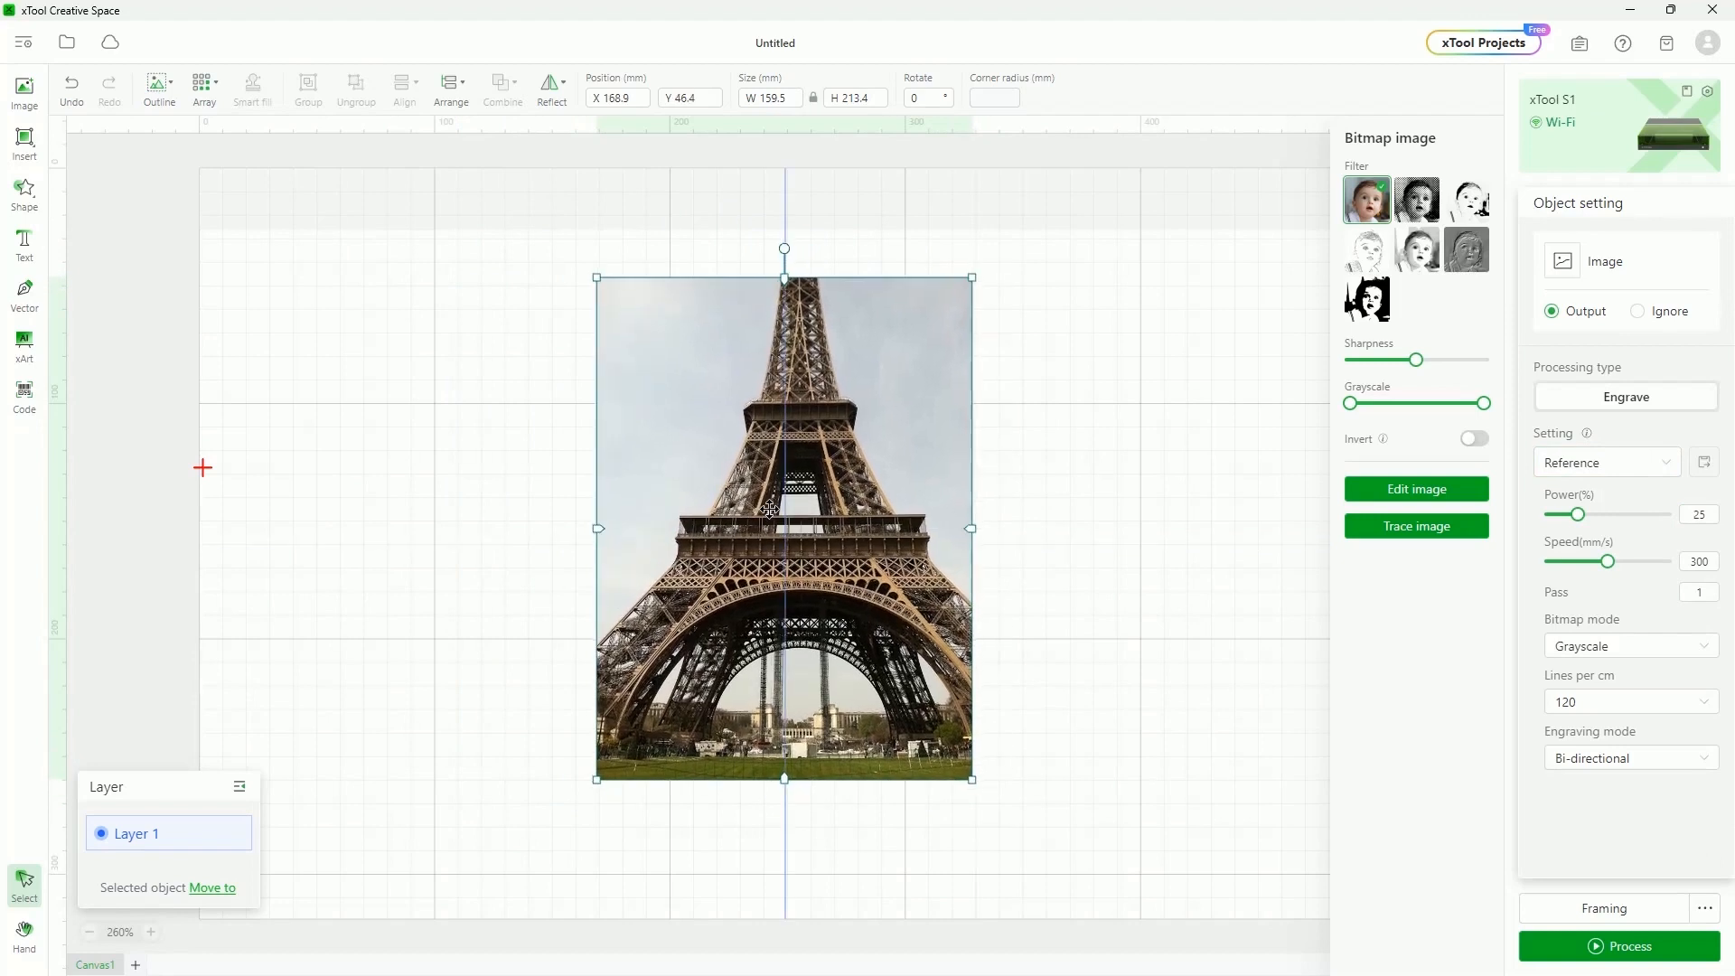
Select and deselect the photo several times, ending deselected to show the machine settings
left_click(1107, 432)
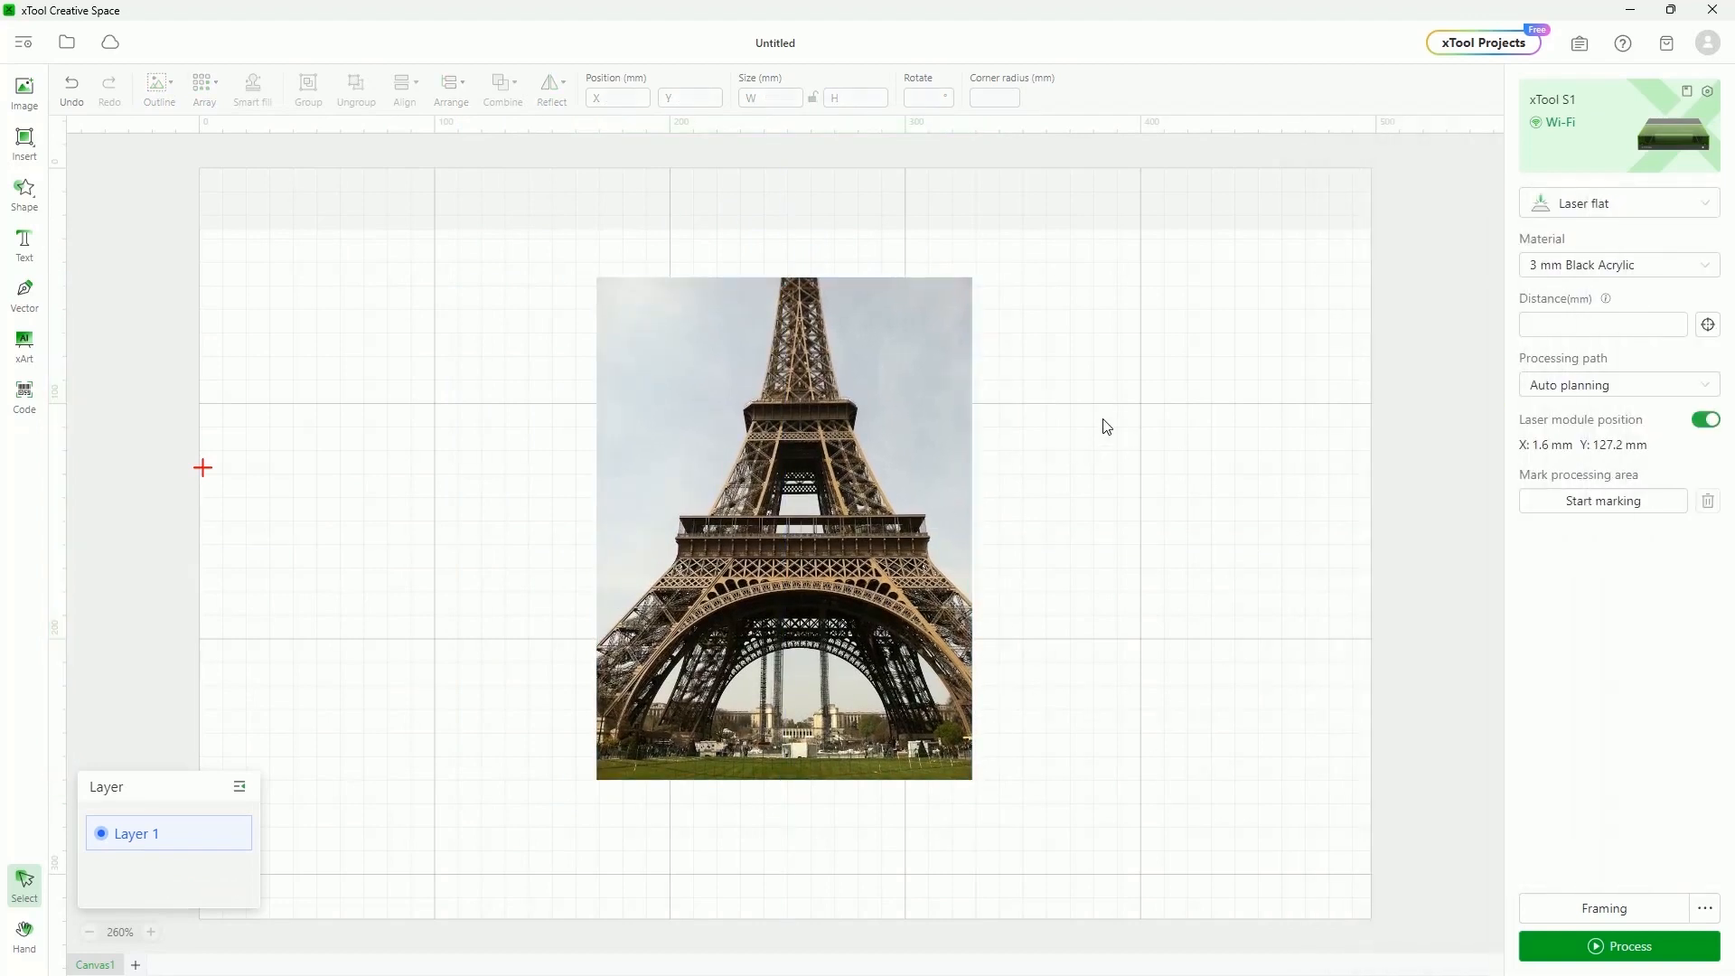
left_click(790, 464)
left_click(1184, 496)
left_click(824, 452)
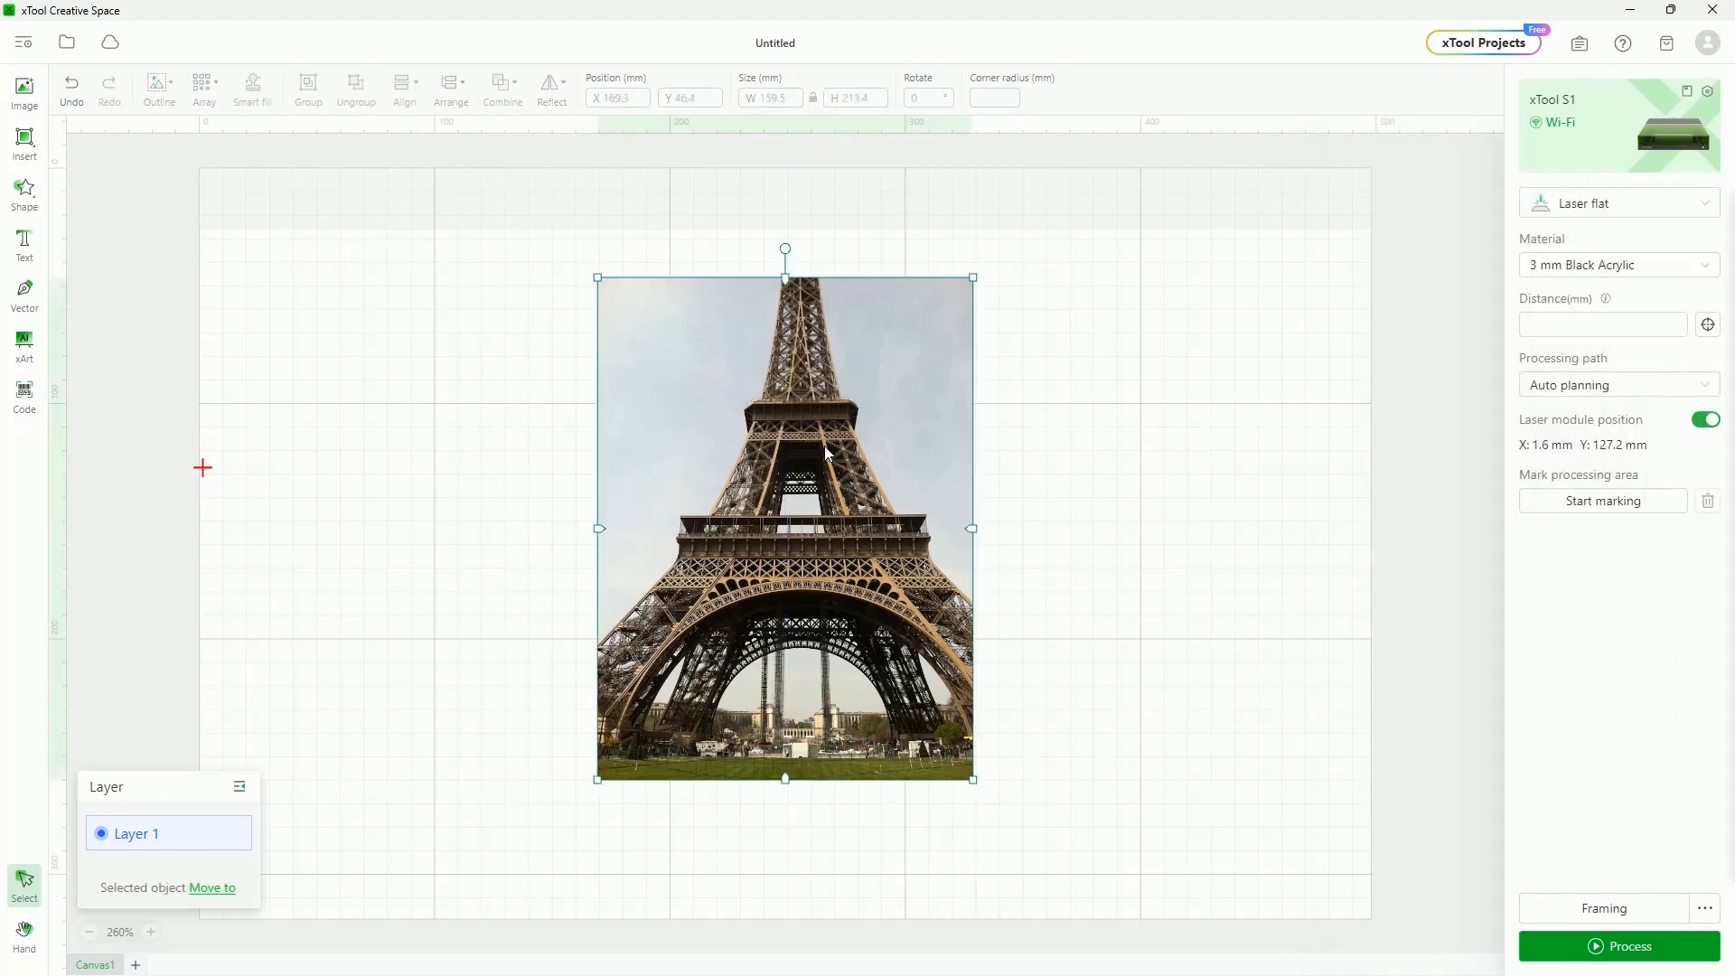
left_click(1198, 459)
left_click(890, 452)
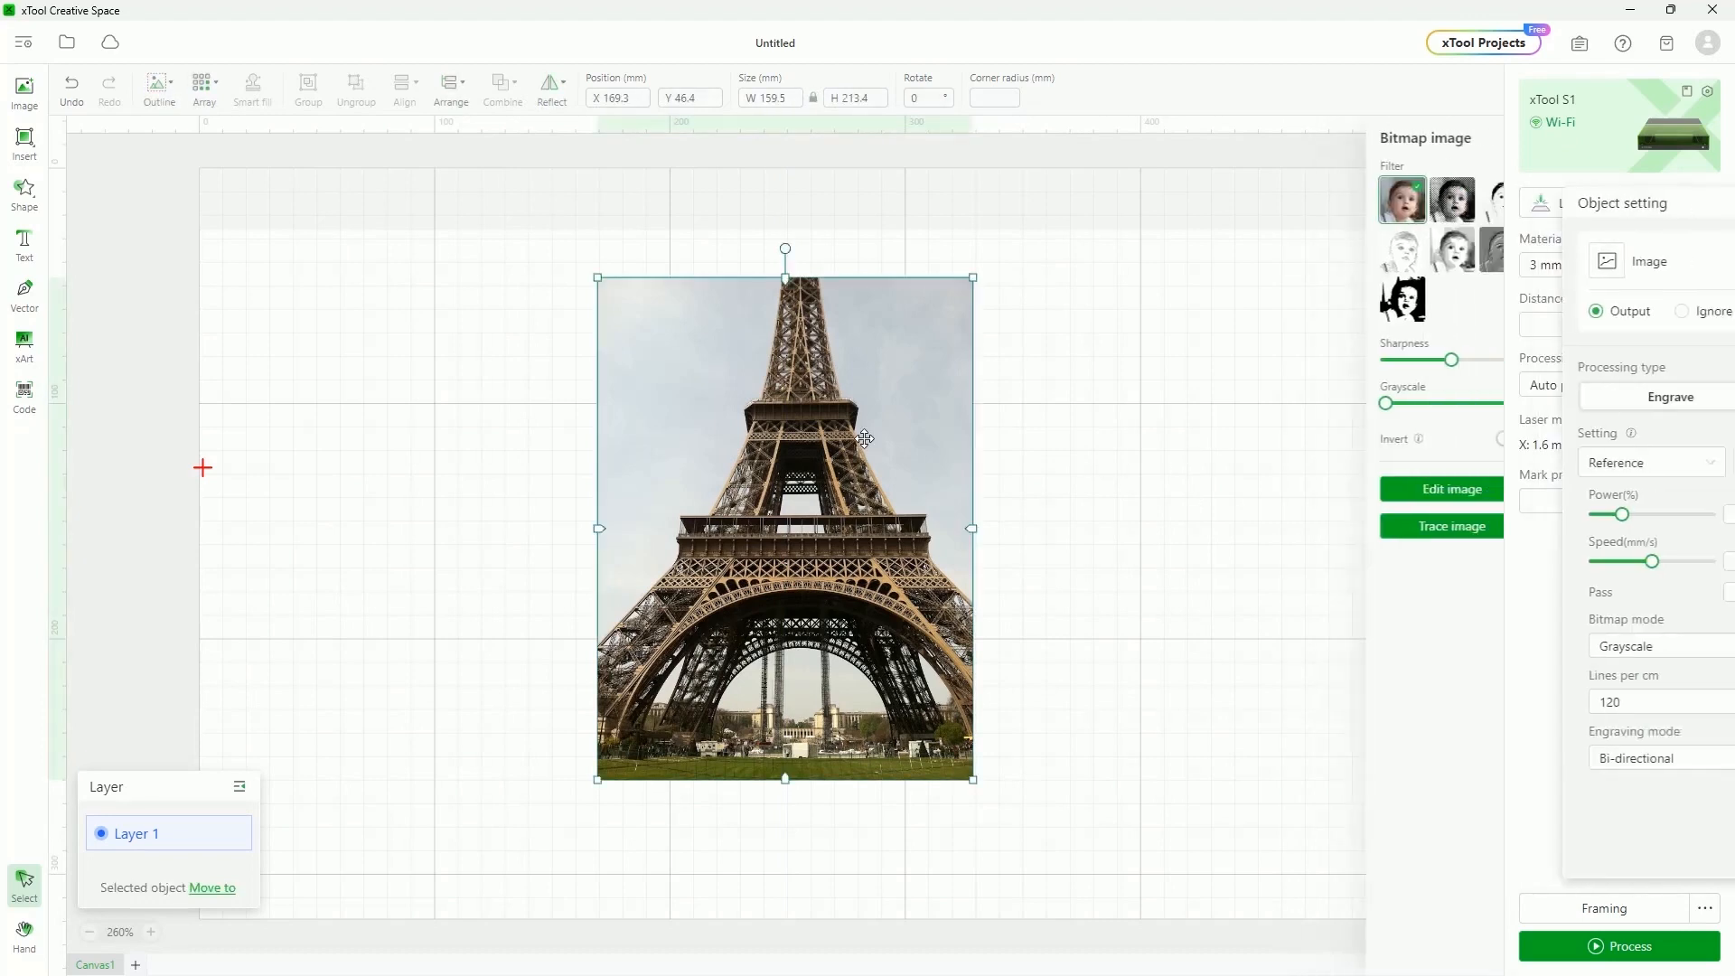
left_click(1097, 431)
Pick User-defined material from the Material dropdown
left_click(1704, 271)
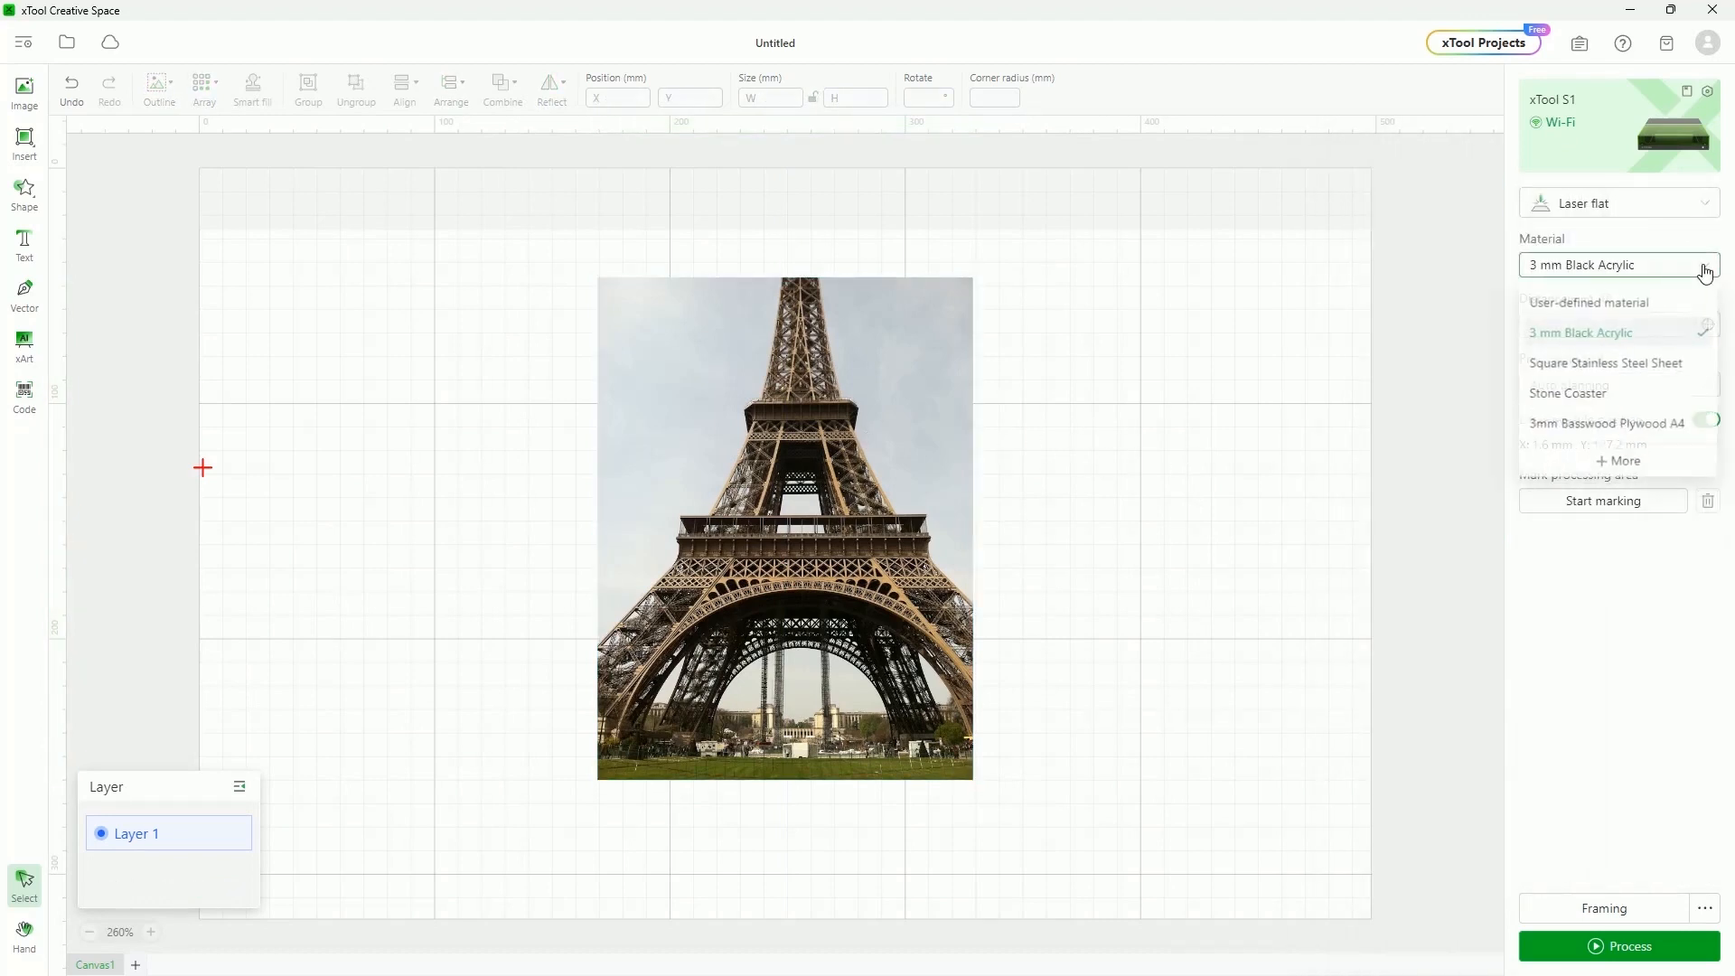
left_click(1625, 304)
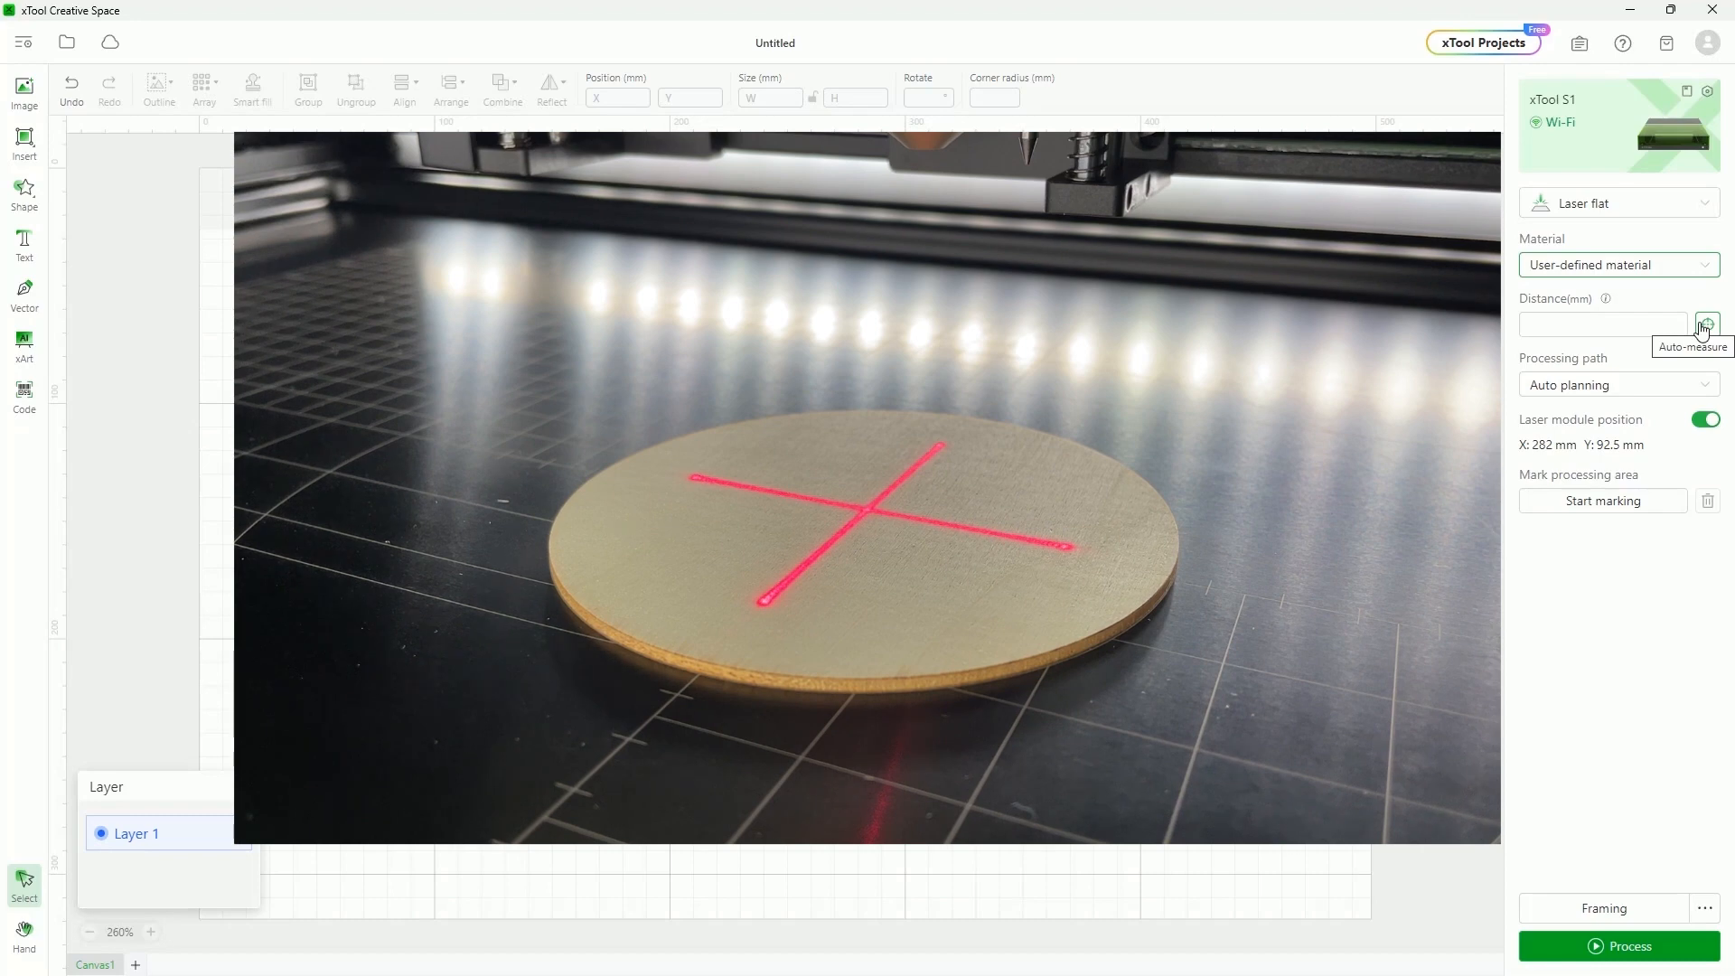
Auto-measure the material distance to get 6 mm, and view the manual-measure tips
left_click(1706, 325)
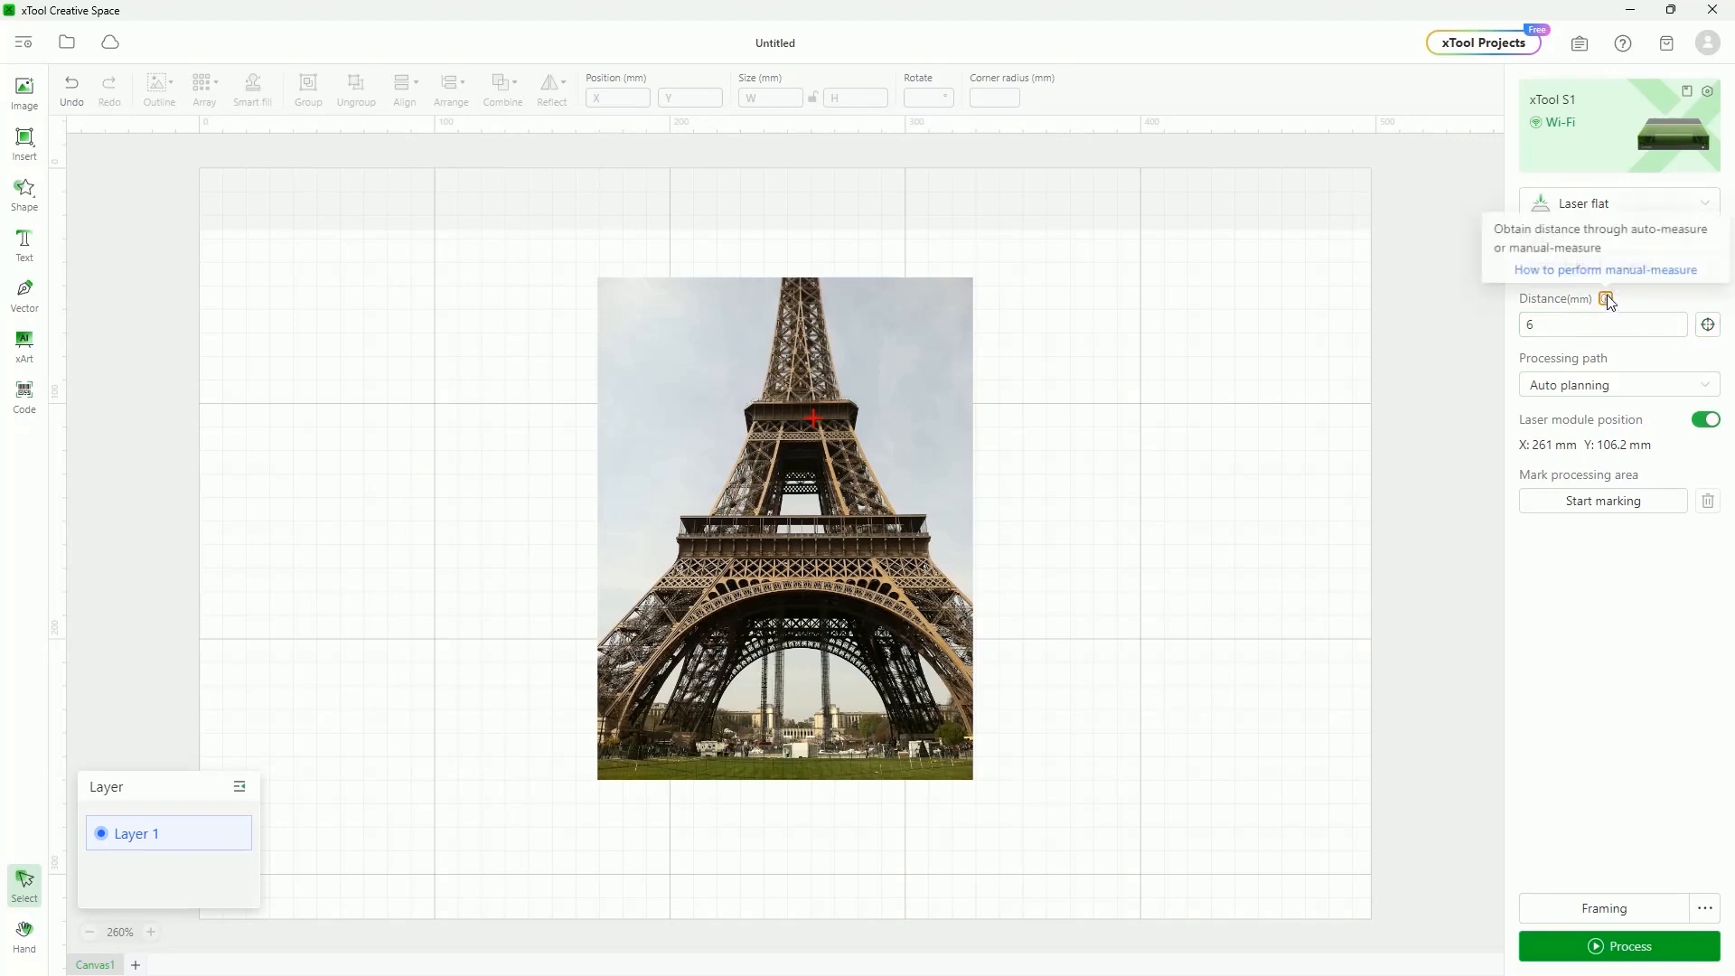
left_click(1607, 267)
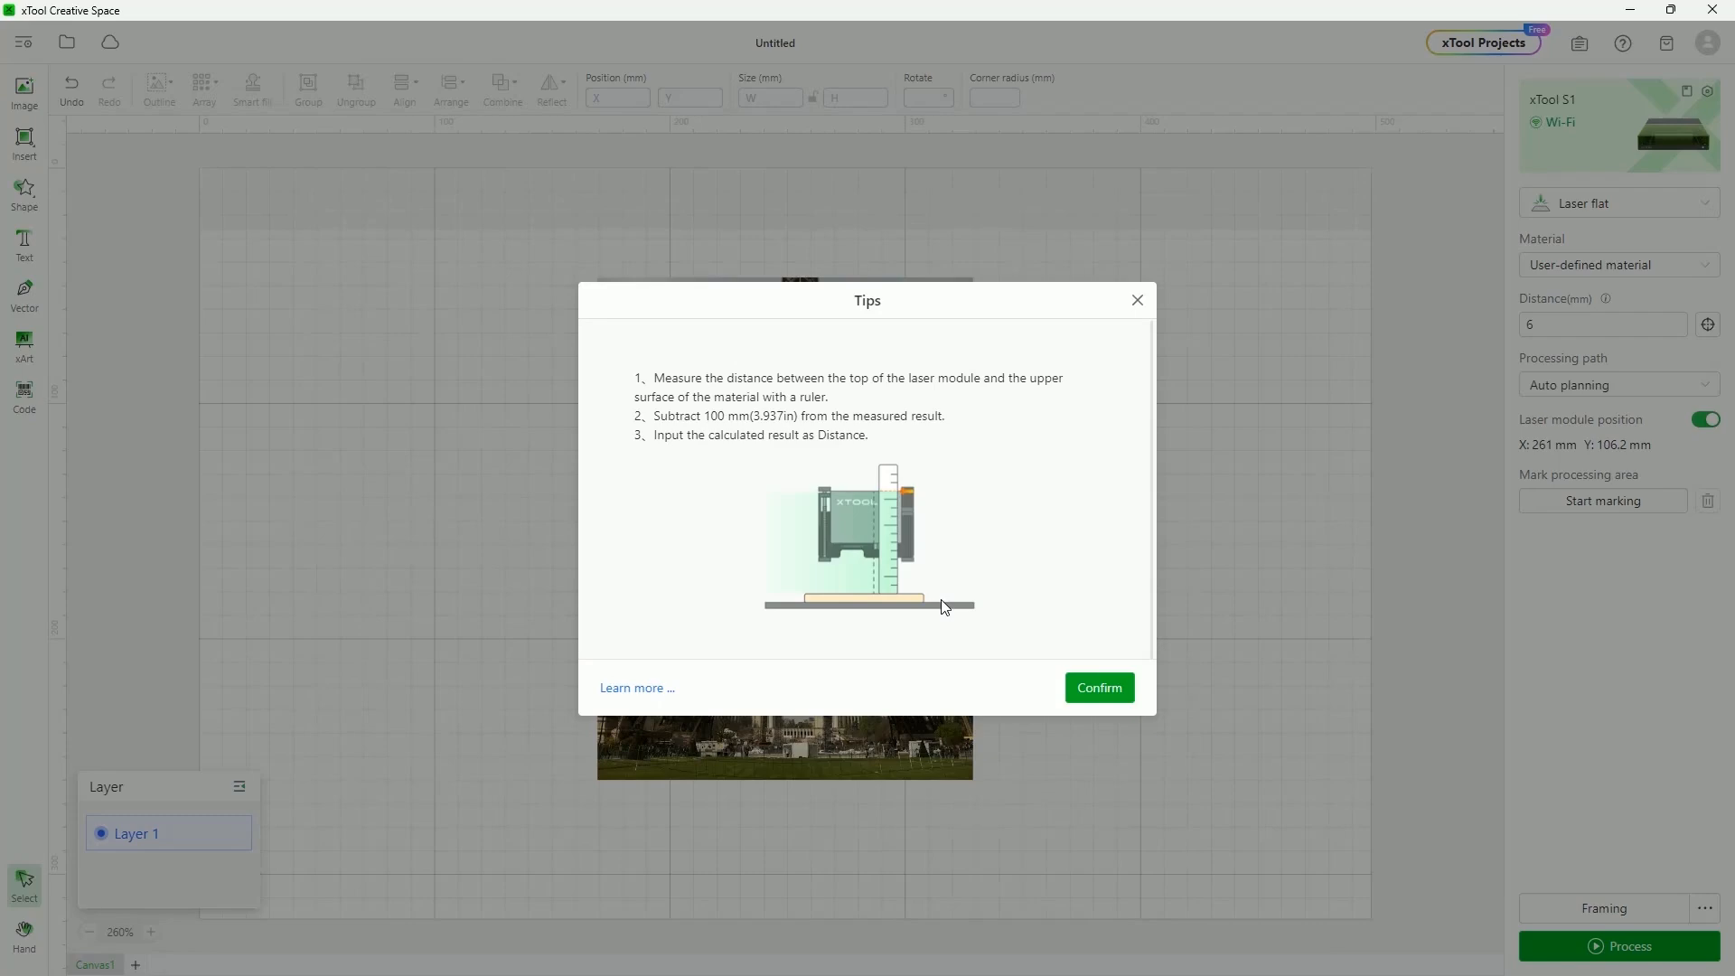
left_click(1138, 301)
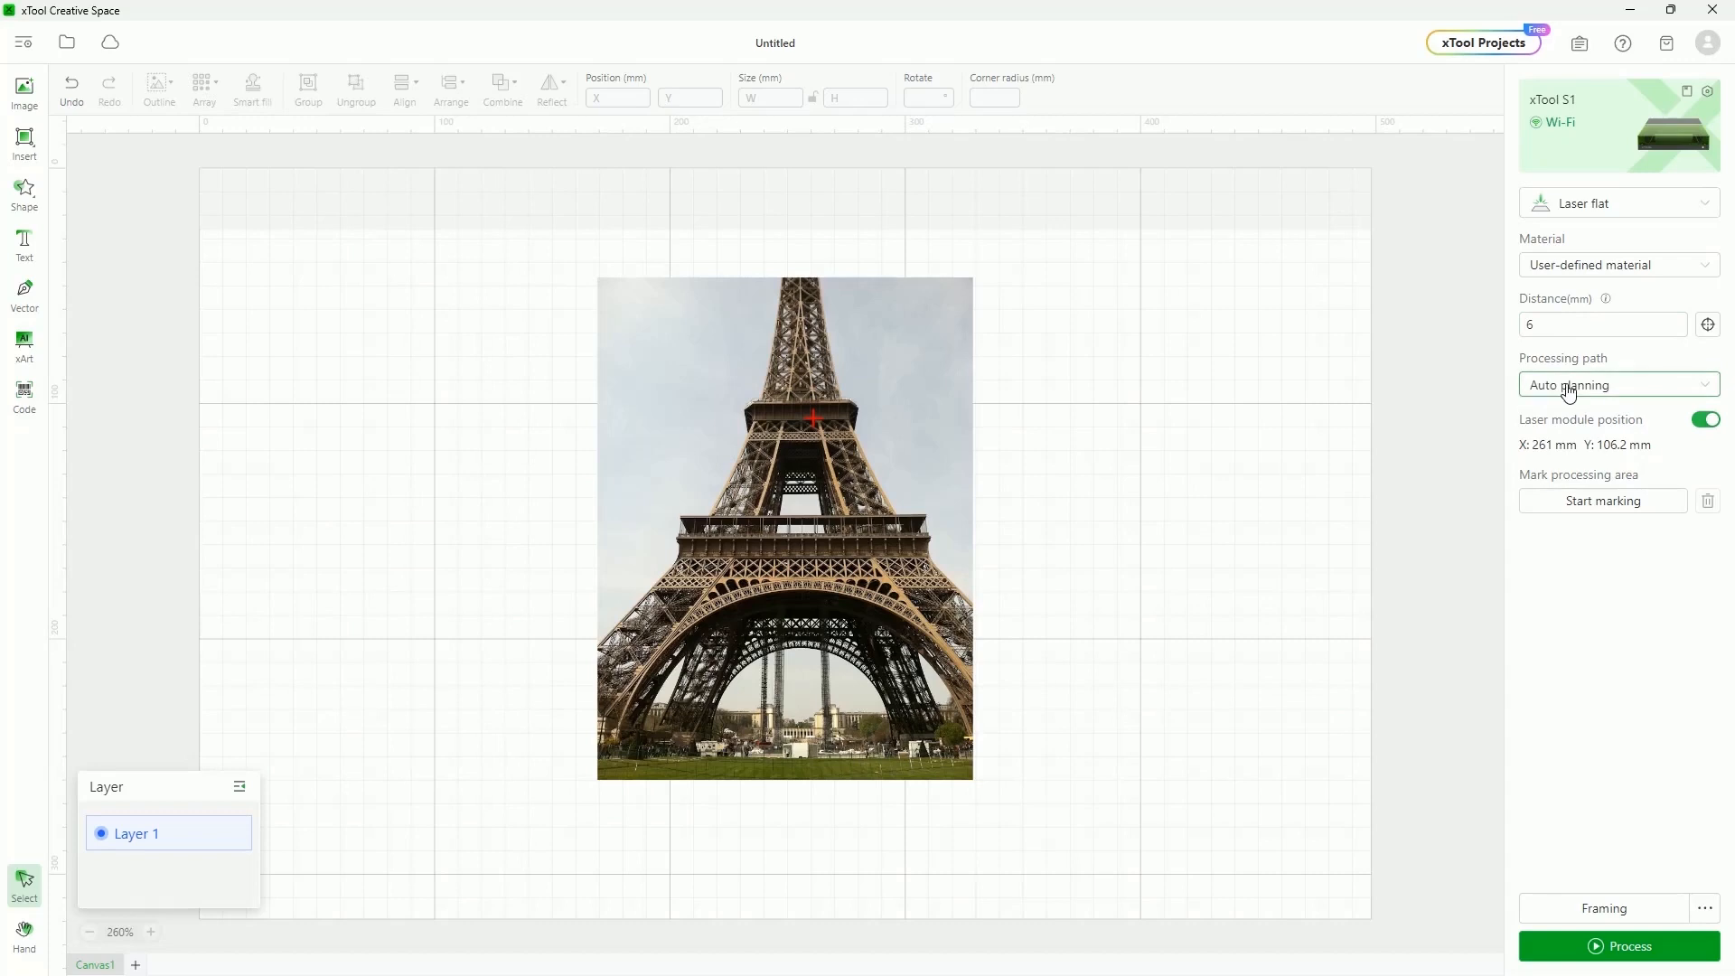
left_click(1656, 395)
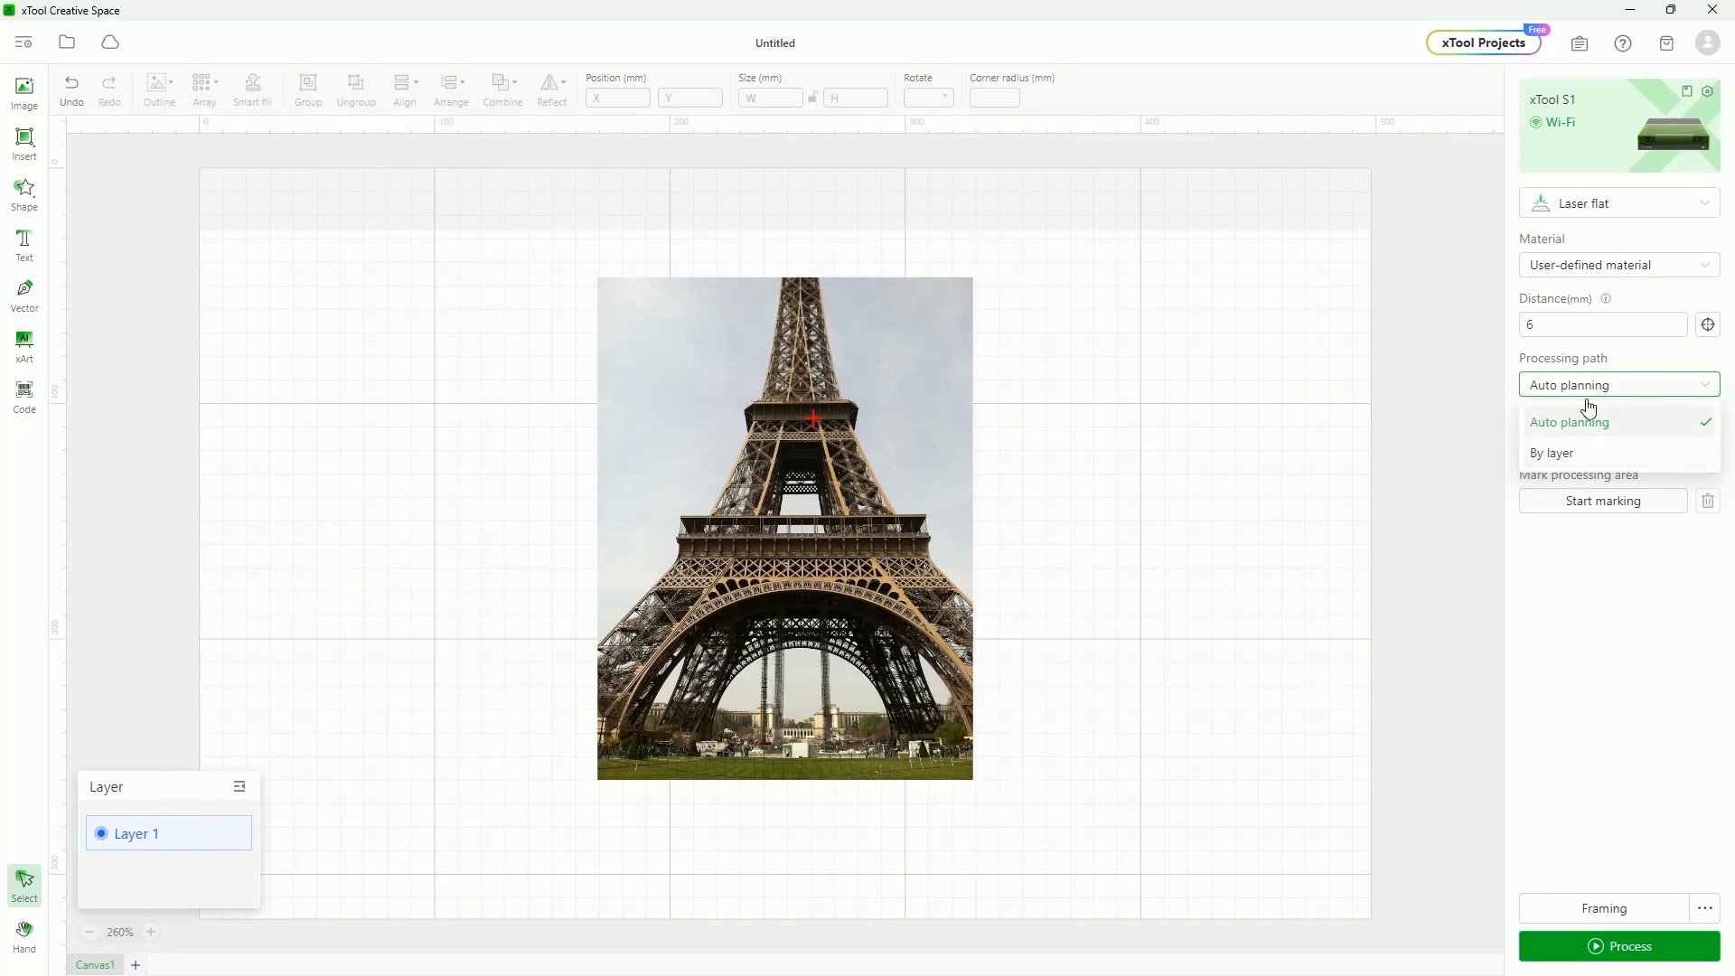
left_click(1631, 692)
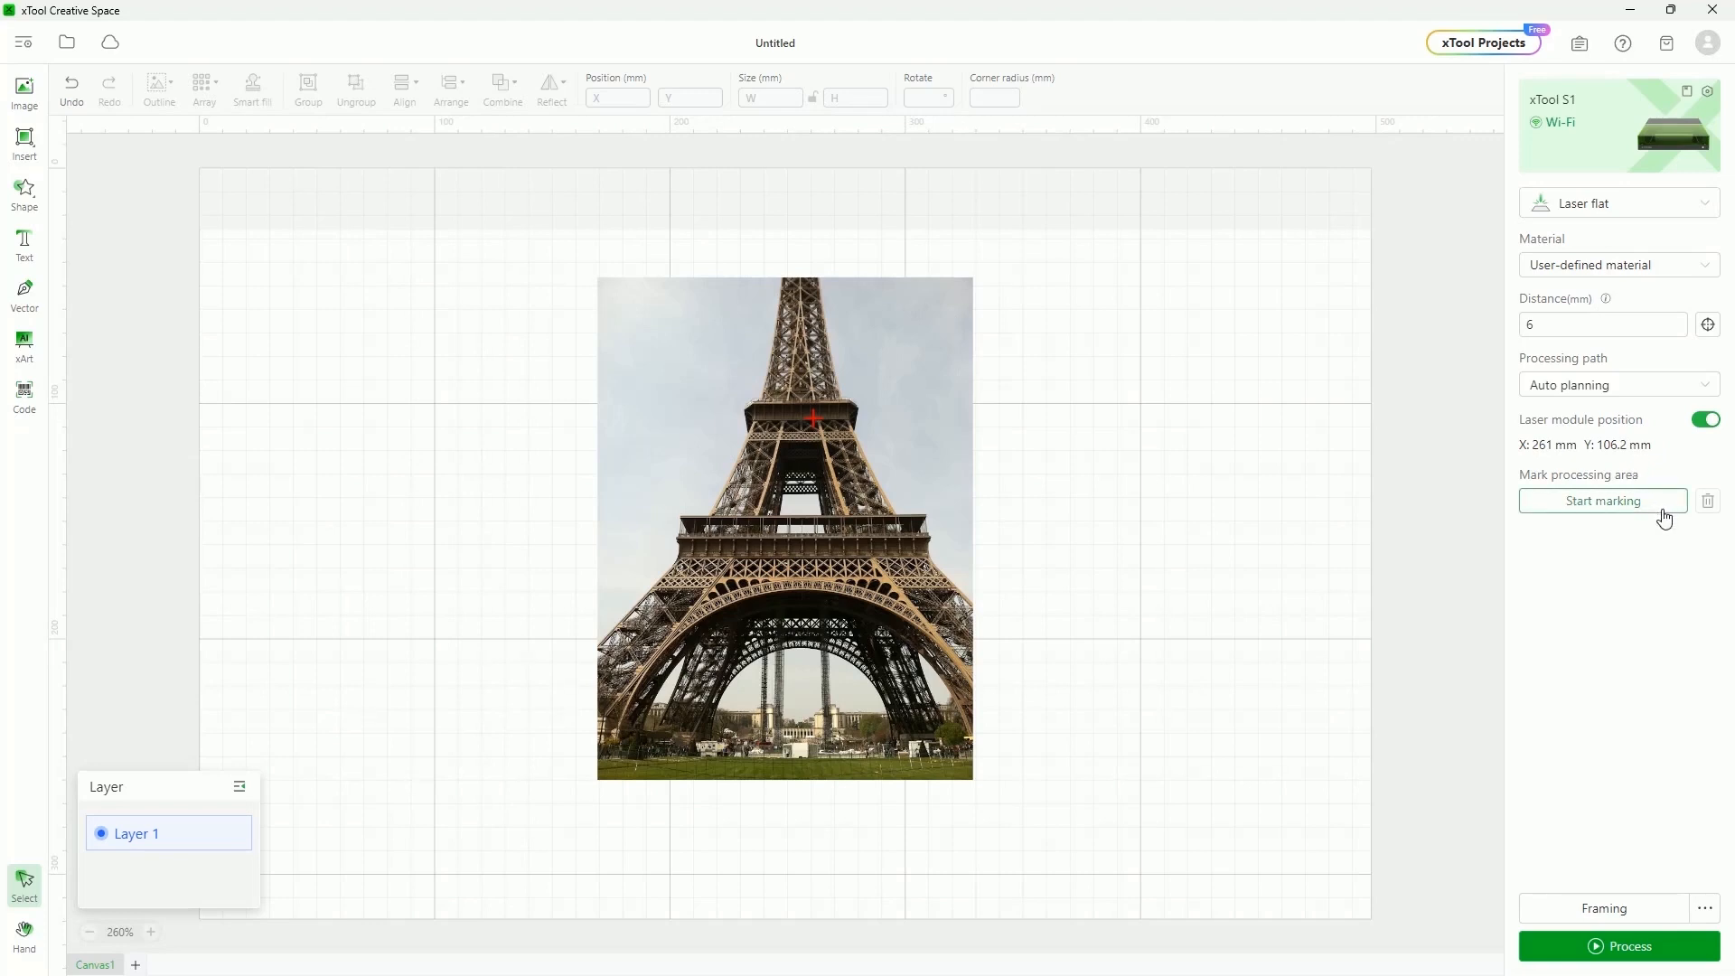
Mark the processing area on the S1 from vertex 158.7, 58.9 to 363, 207.7
left_click(1589, 506)
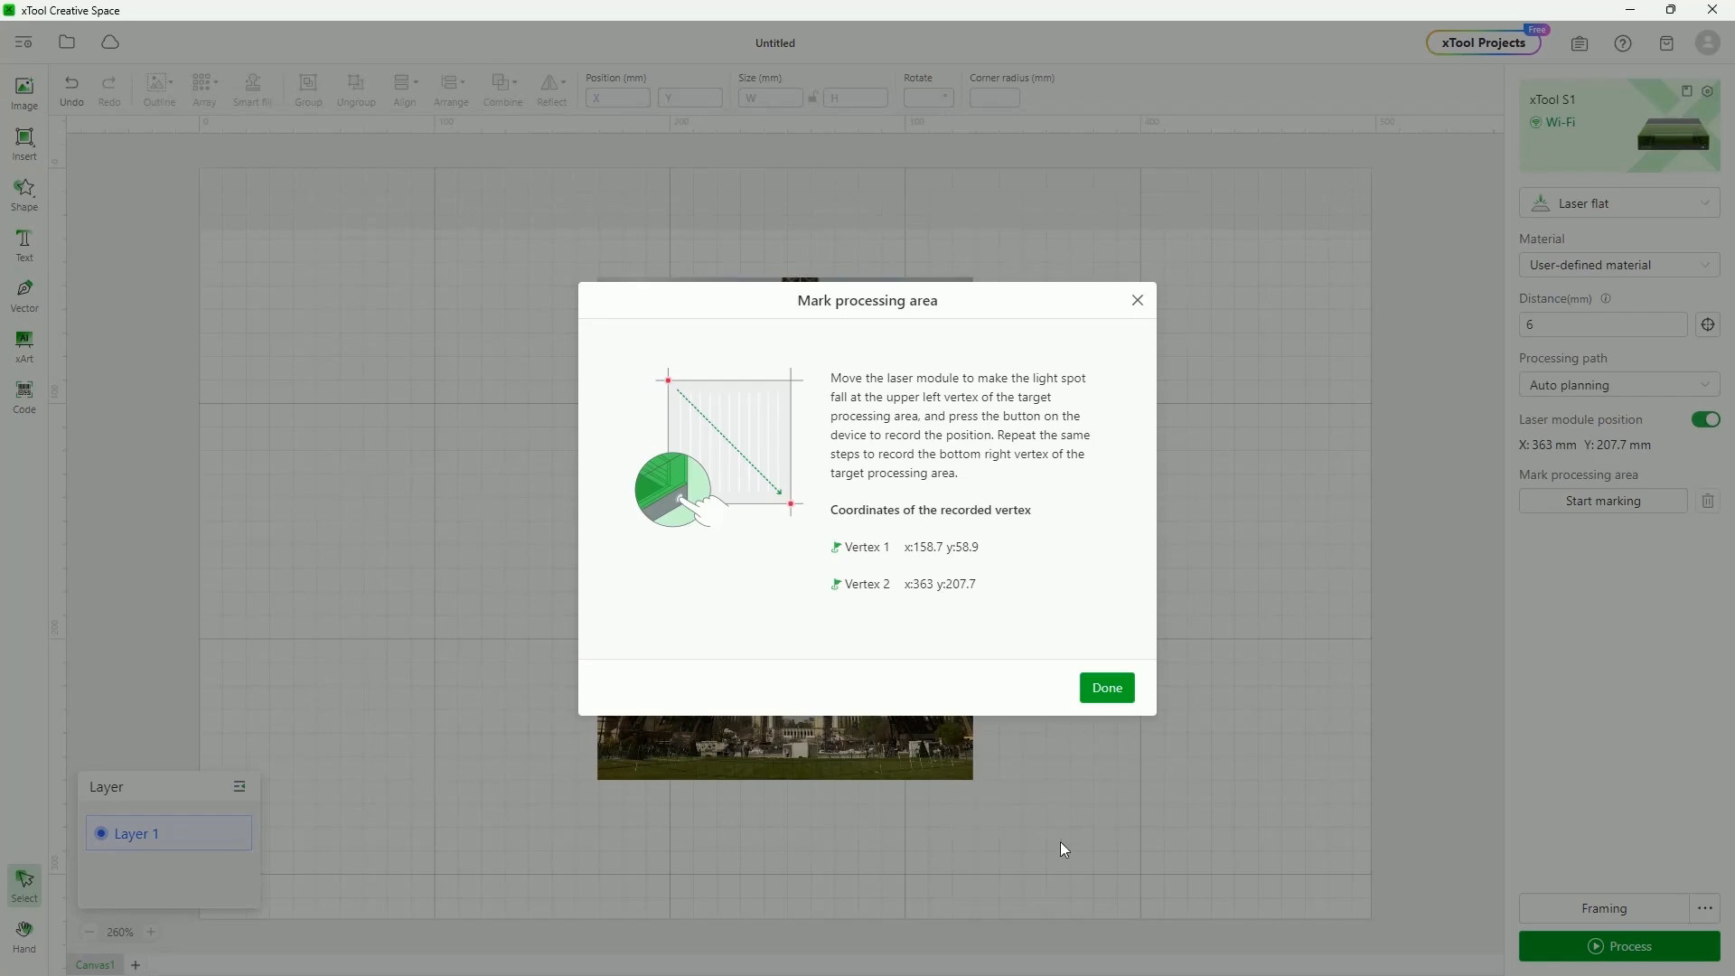
left_click(1115, 691)
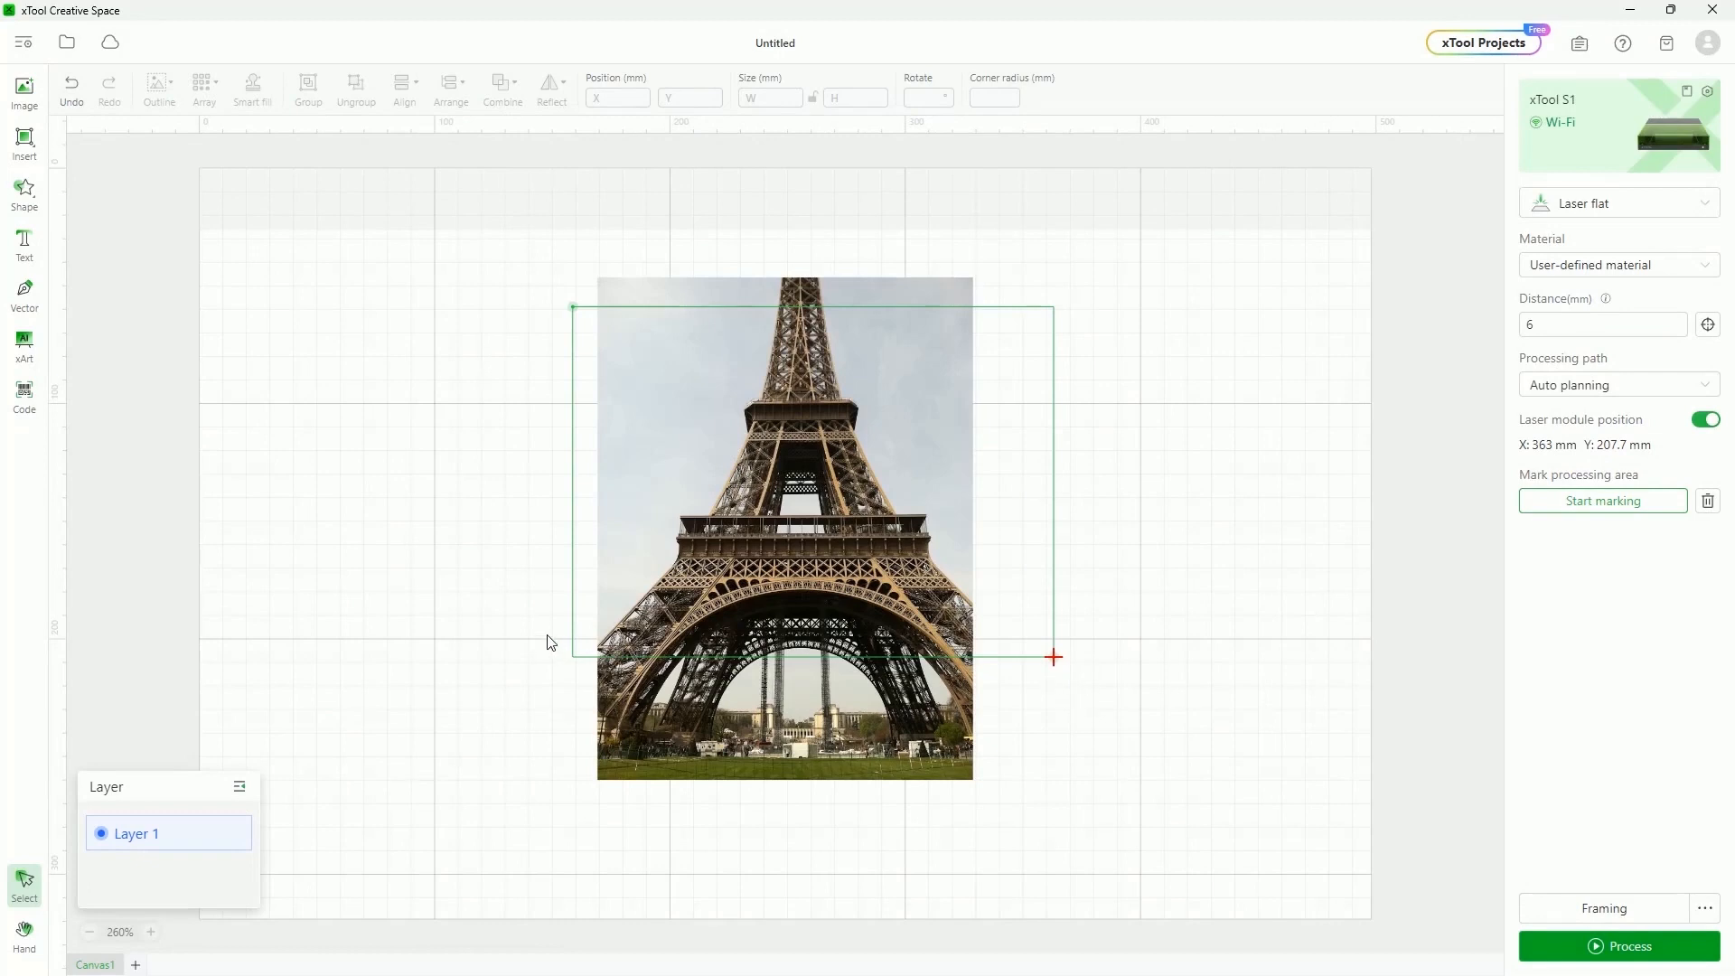
Move the photo over the marked area, resize it to 111.3 × 149 mm, and shift it right
left_click_drag(808, 403, 792, 839)
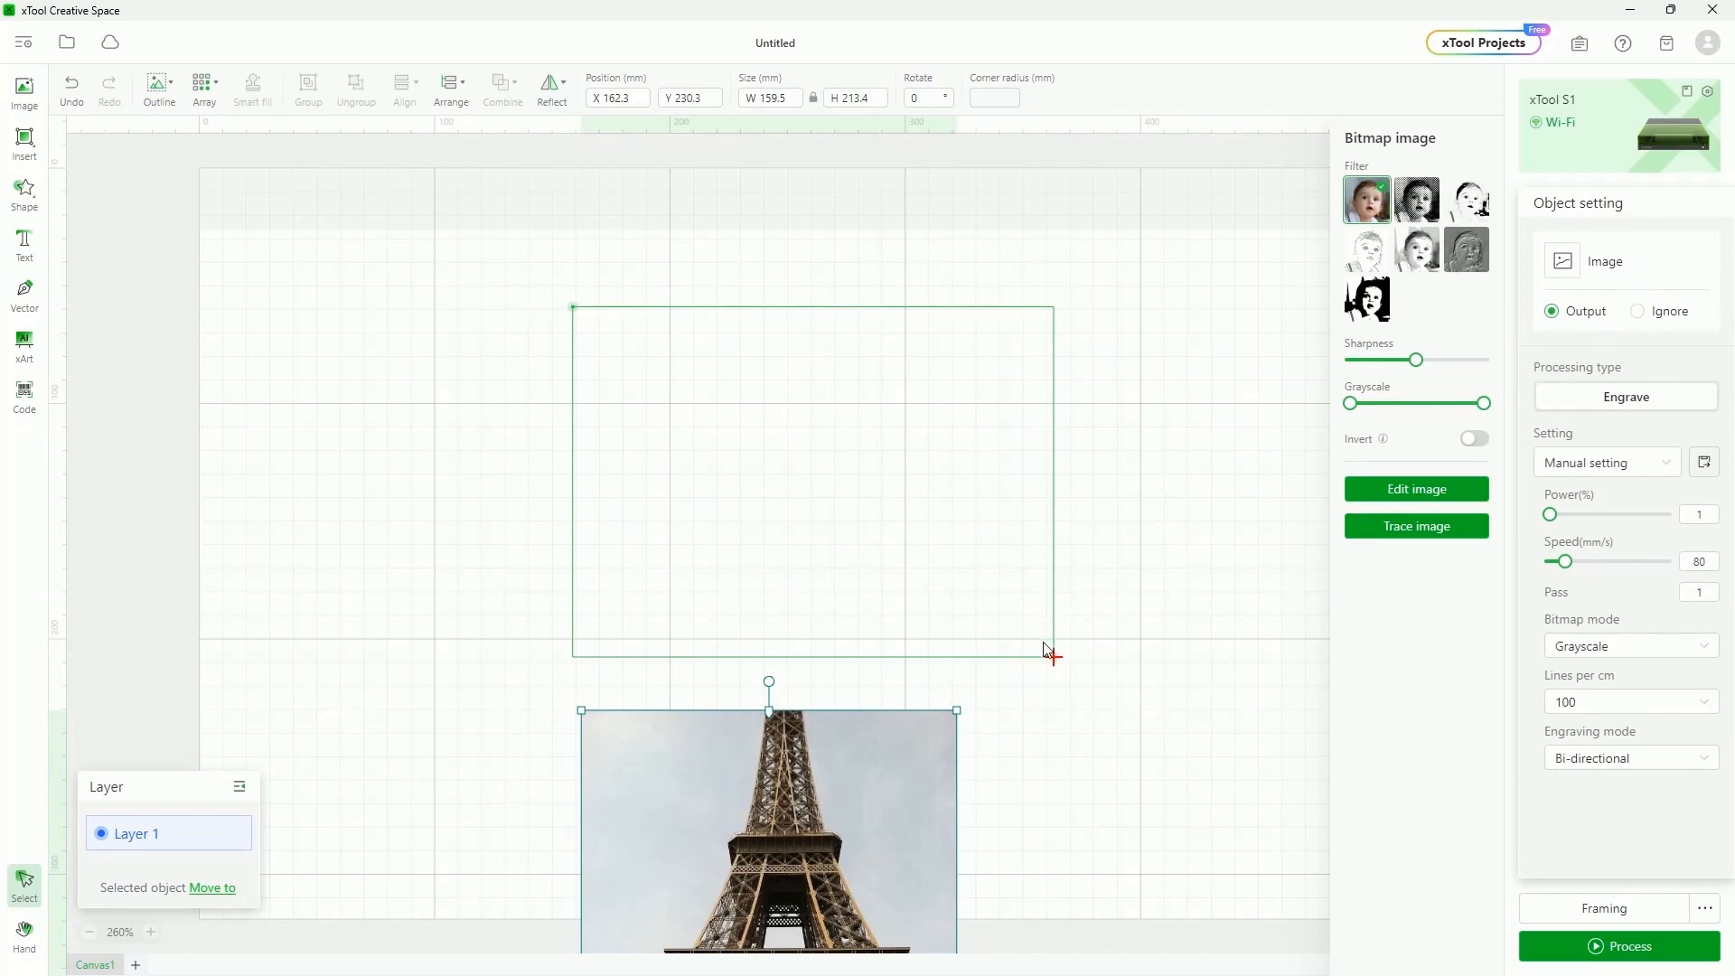
left_click_drag(865, 824, 895, 457)
left_click_drag(991, 814, 879, 661)
left_click_drag(763, 503, 820, 503)
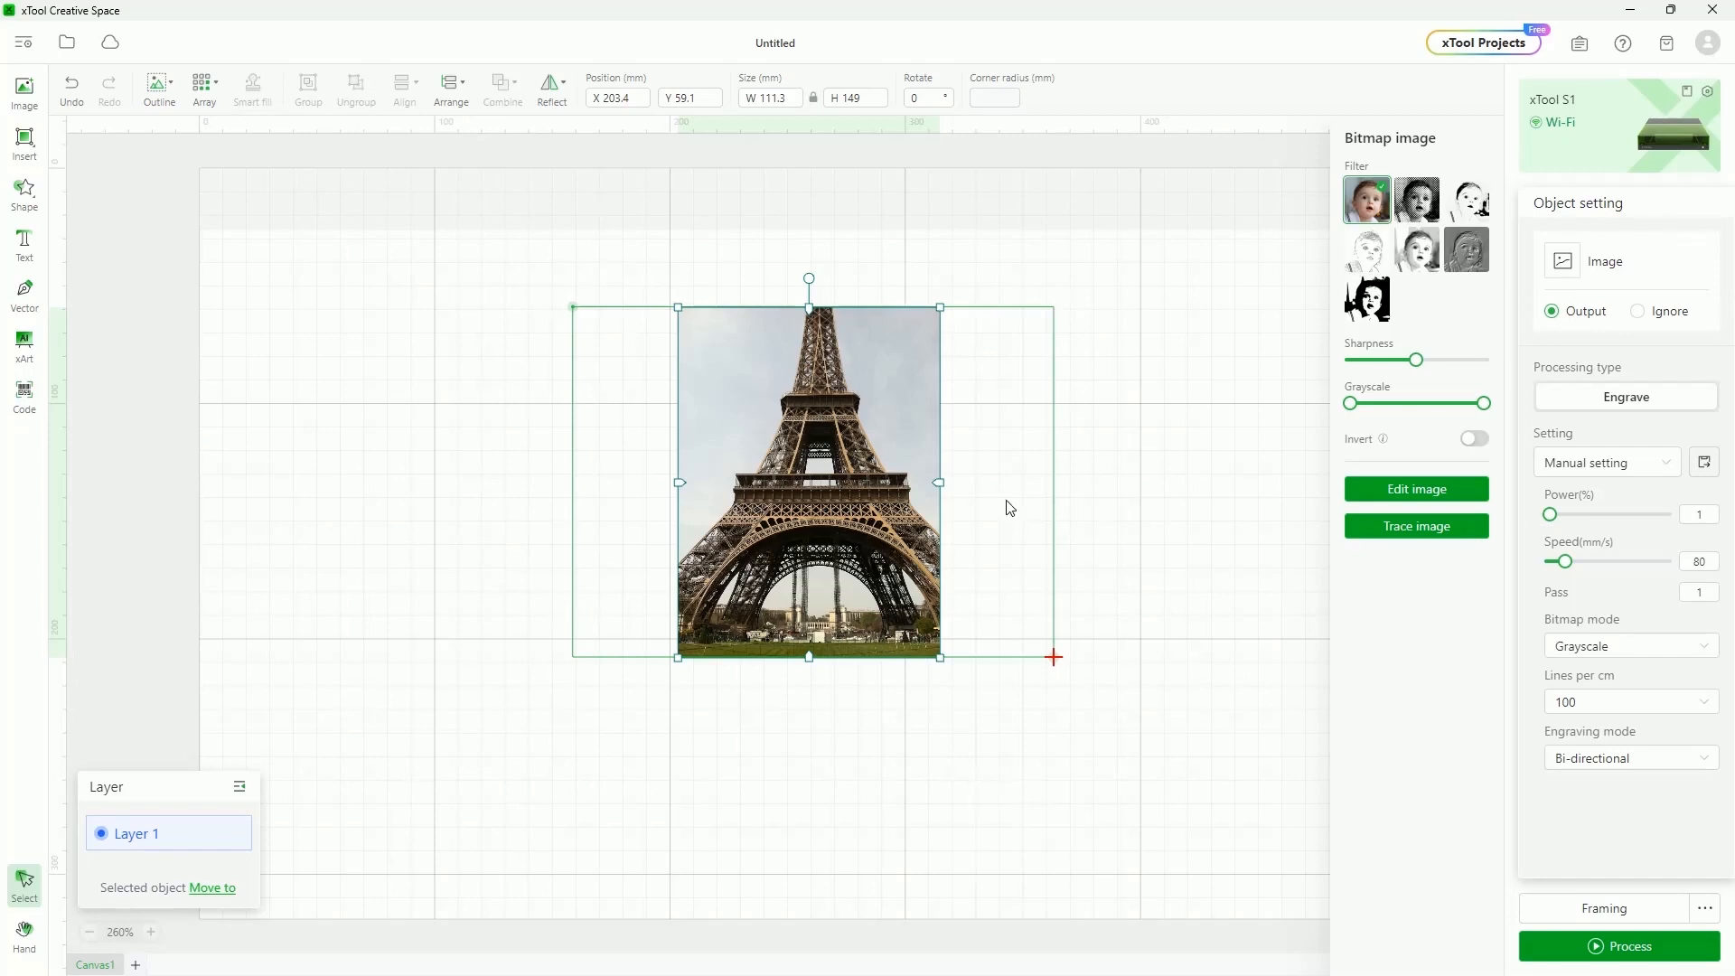
Reposition the Eiffel Tower photo a couple of times, then delete it from the canvas
left_click(1035, 664)
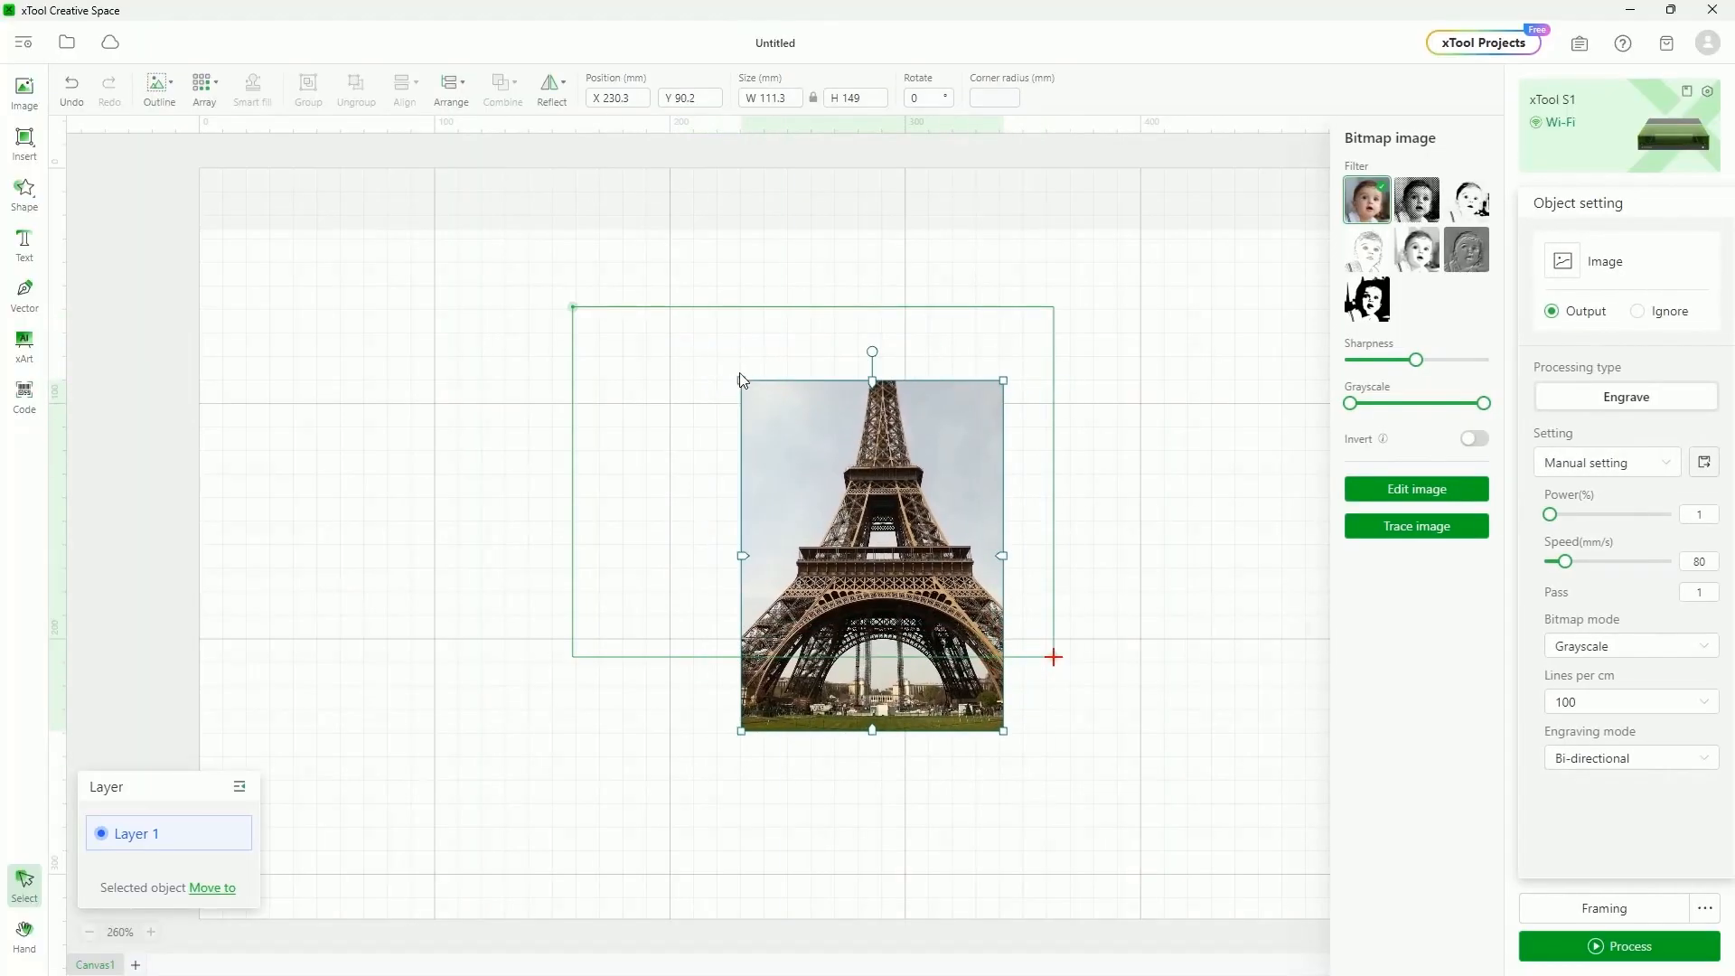
left_click(631, 97)
left_click_drag(763, 398, 807, 525)
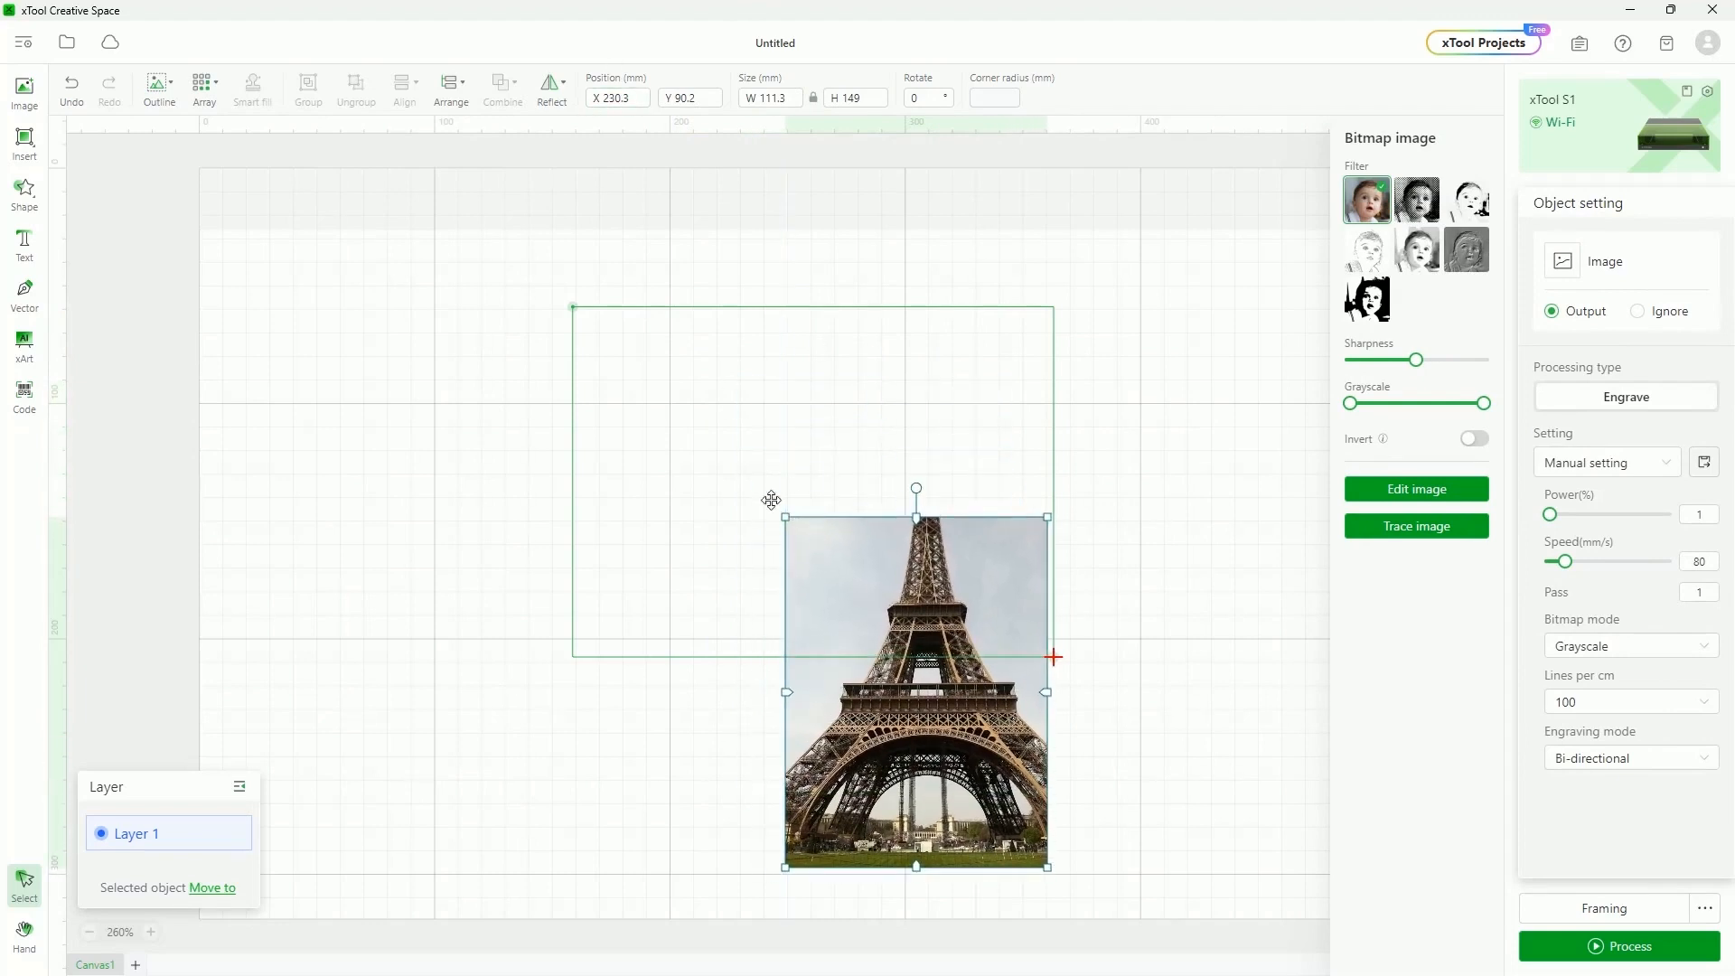
left_click(560, 83)
left_click_drag(926, 700, 774, 569)
key("Delete")
left_click_drag(530, 263, 1176, 739)
Open the saved xTool_S1_Grid design and check its central Ø50 circle
left_click(68, 43)
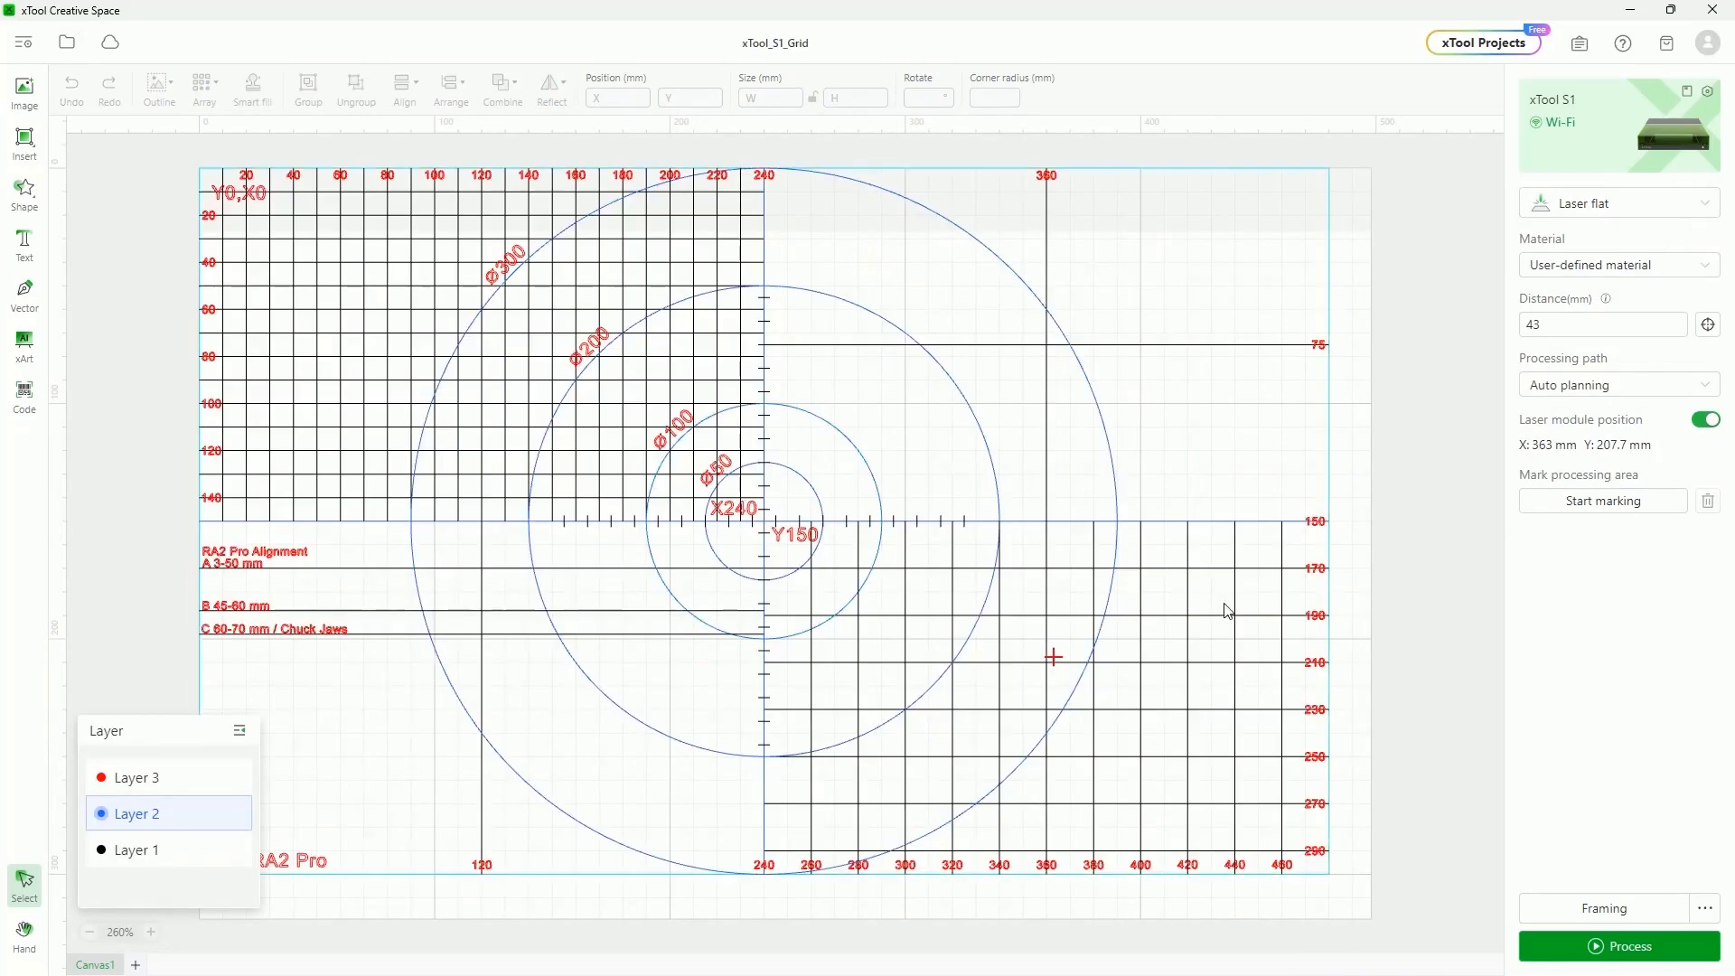
scroll(934, 579, "down", 2)
scroll(933, 580, "up", 2)
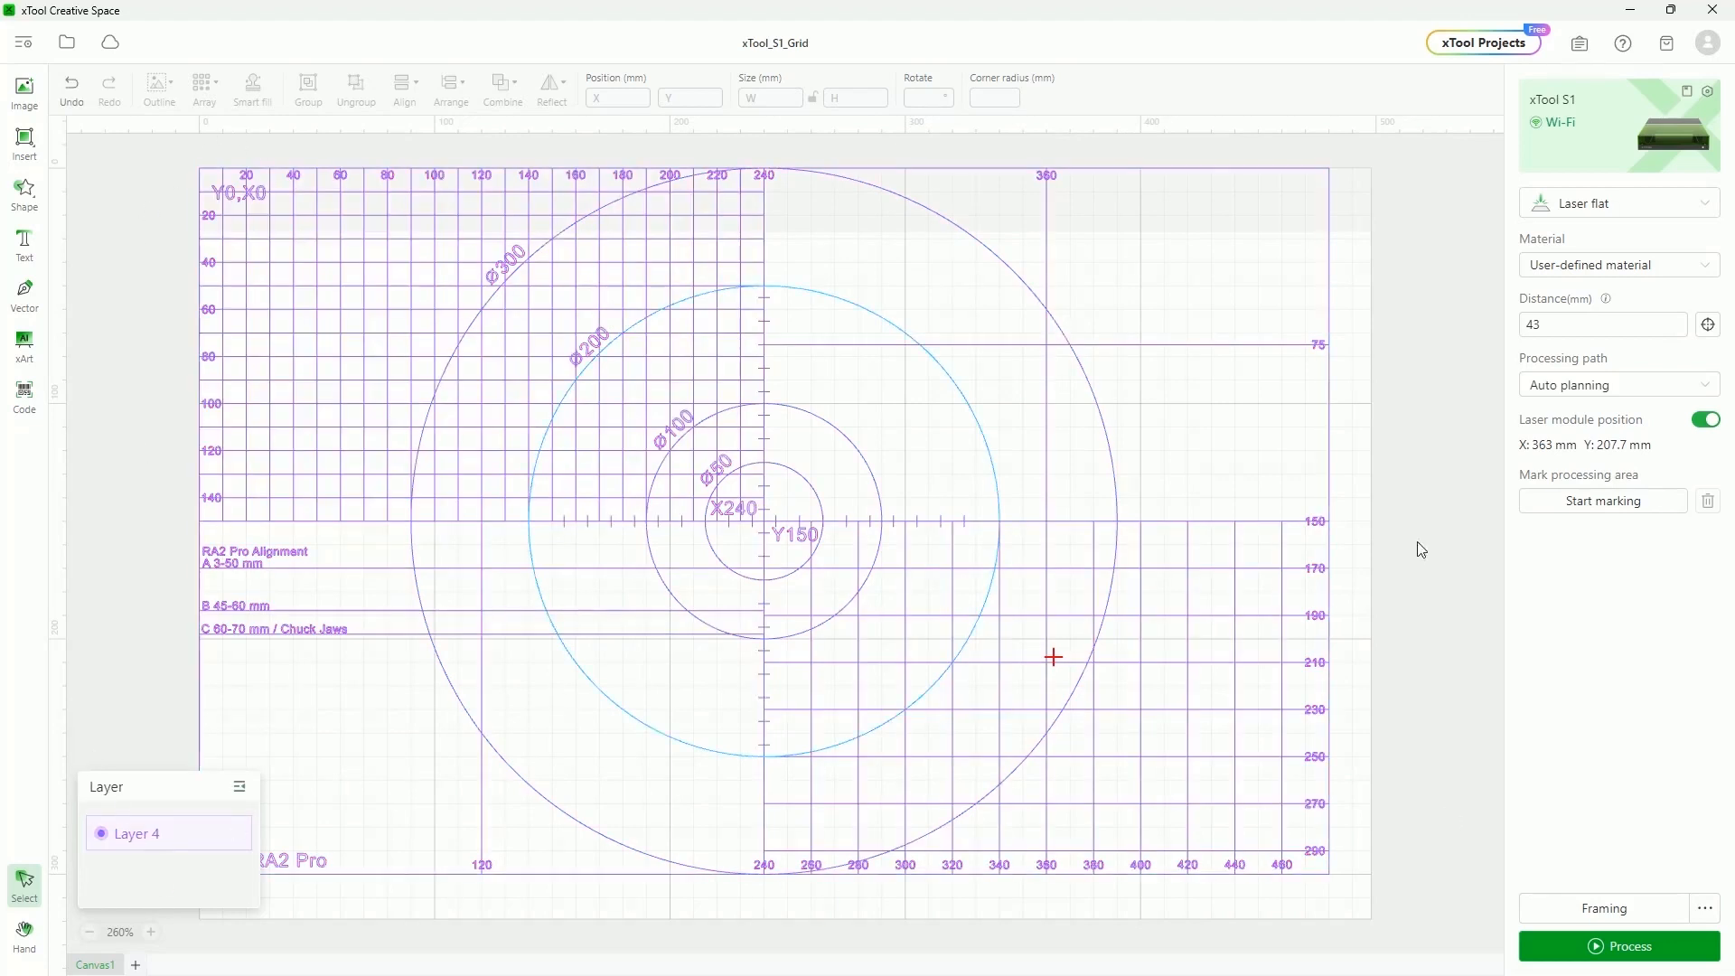
left_click(803, 558)
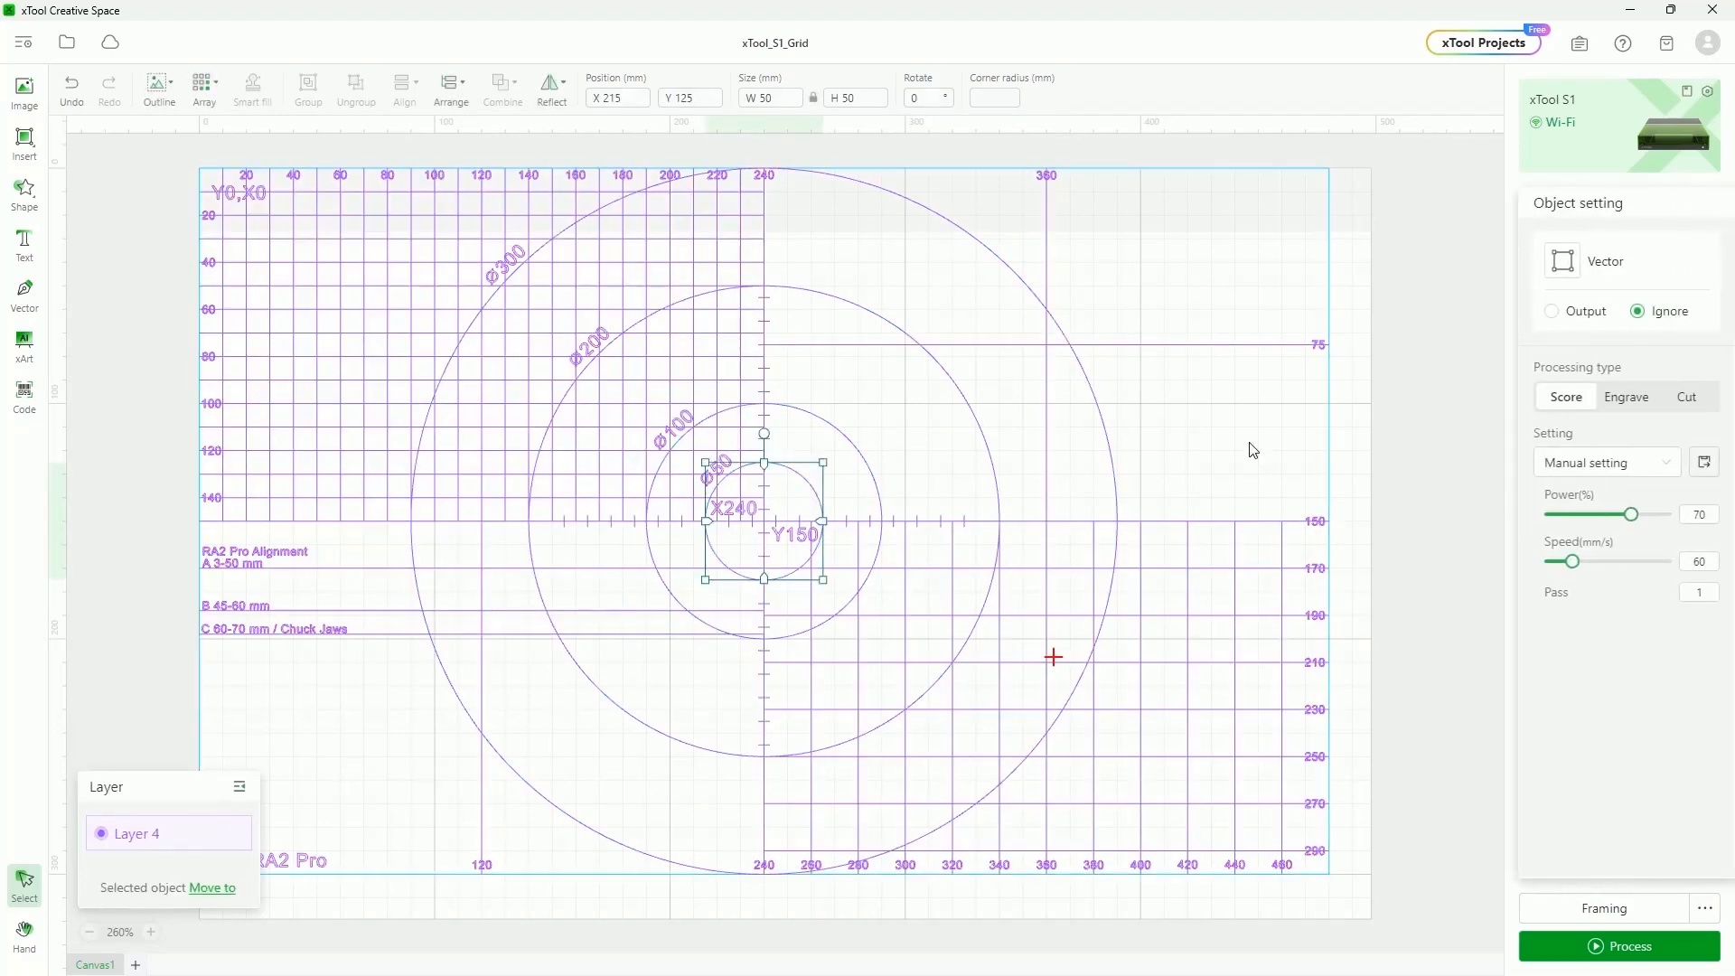
left_click(1445, 450)
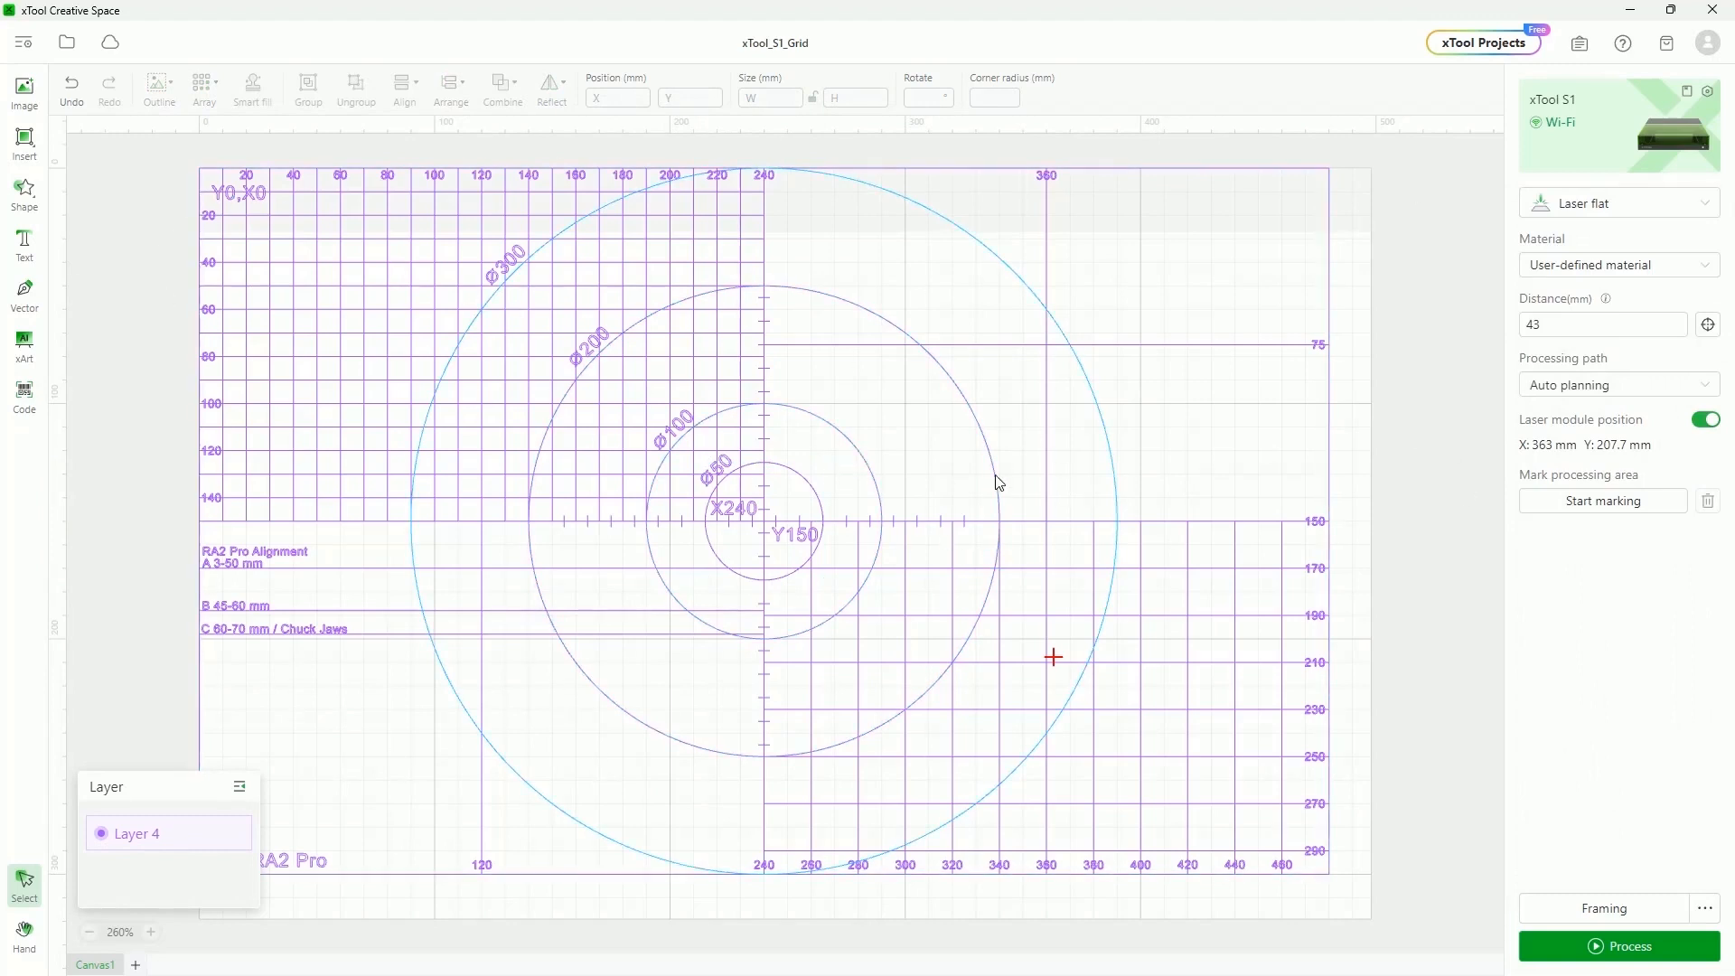
Marquee-select the entire alignment grid sheet and delete it
scroll(904, 456, "up", 2)
scroll(718, 503, "down", 3)
scroll(768, 380, "up", 6)
scroll(793, 249, "up", 5)
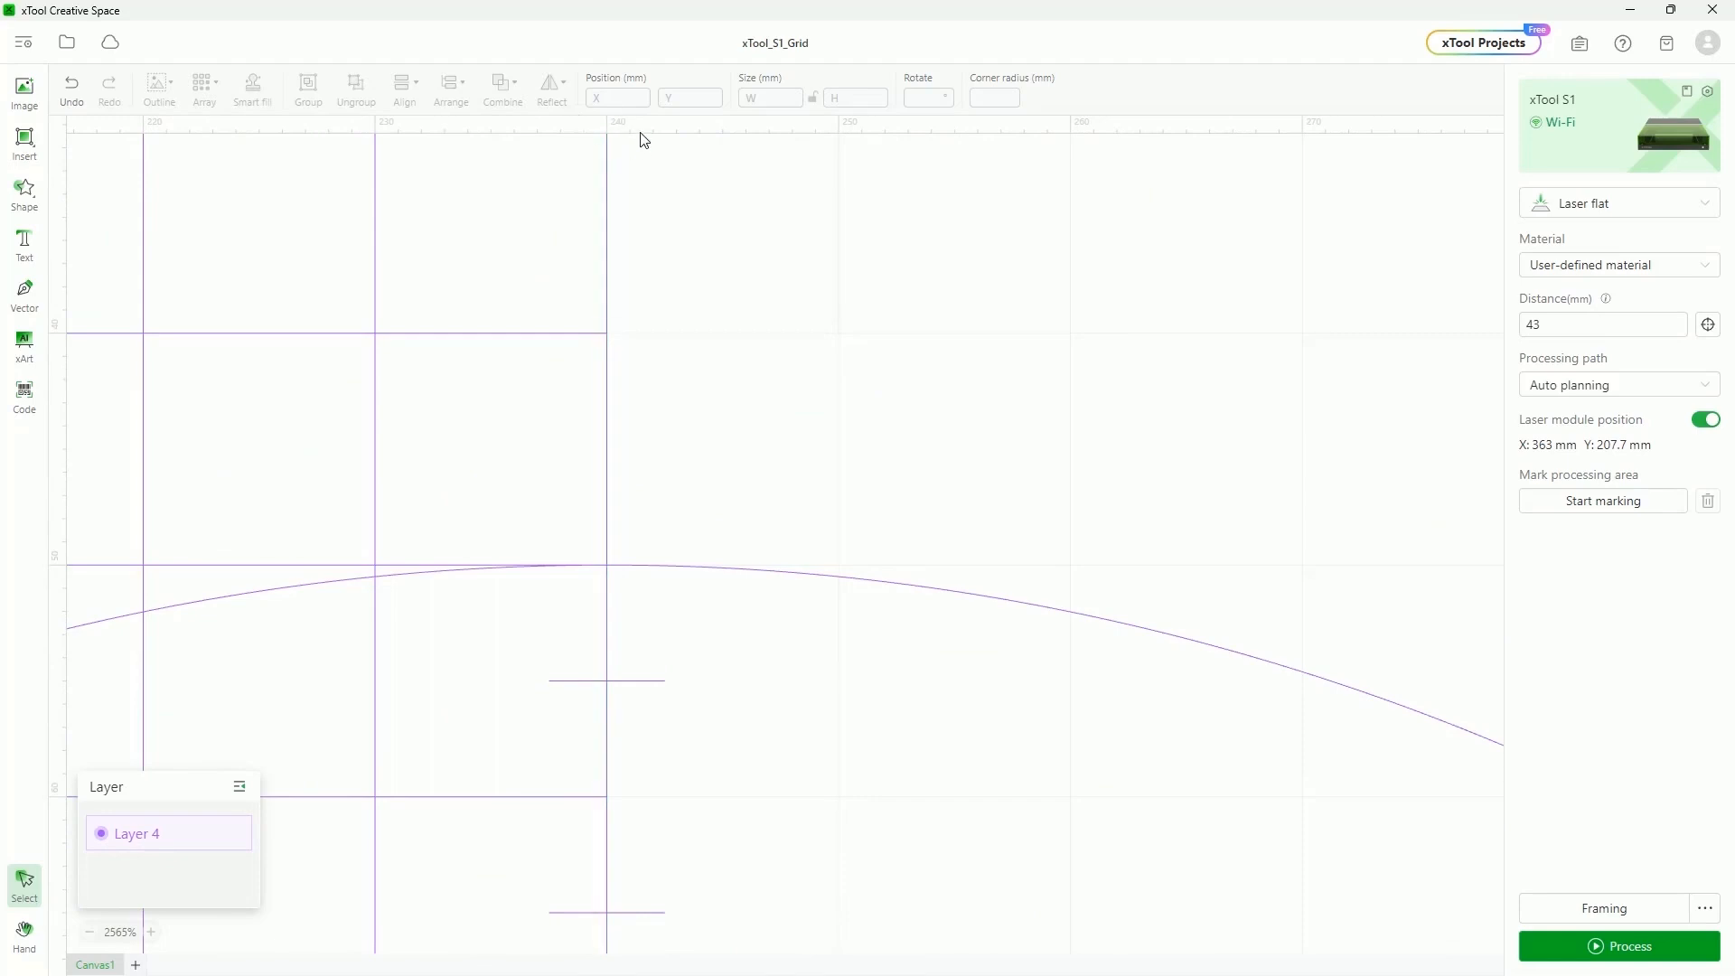
scroll(617, 131, "up", 2)
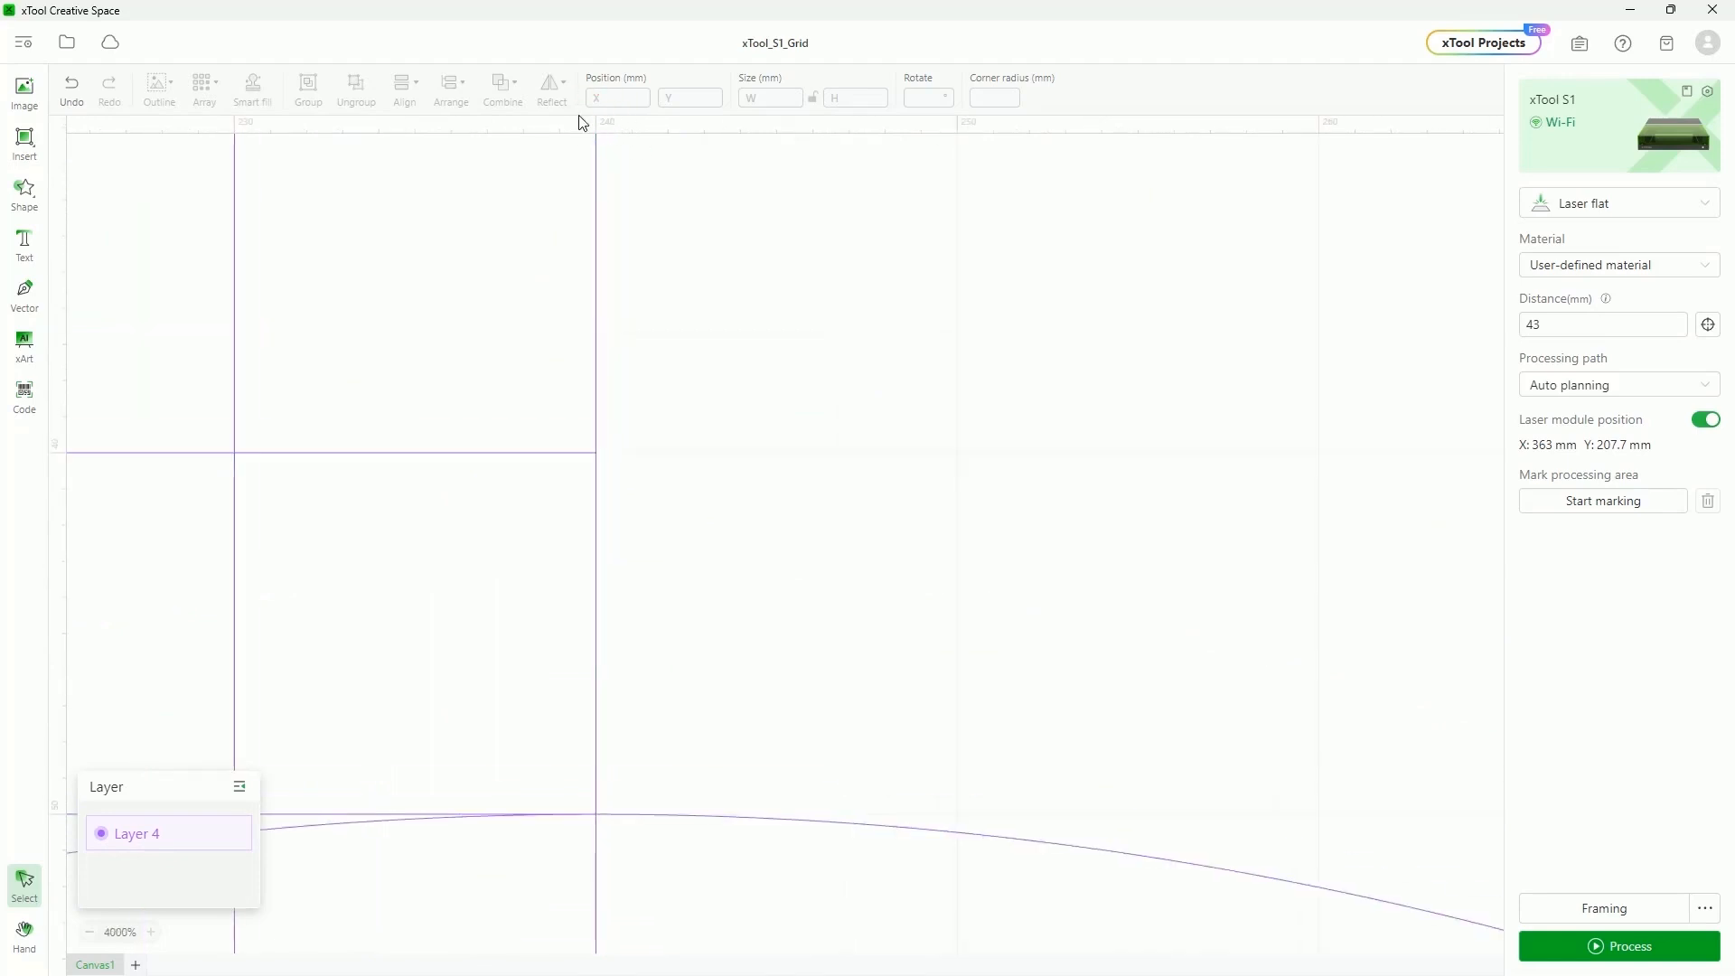
scroll(654, 371, "down", 1)
scroll(655, 371, "down", 4)
scroll(655, 380, "down", 5)
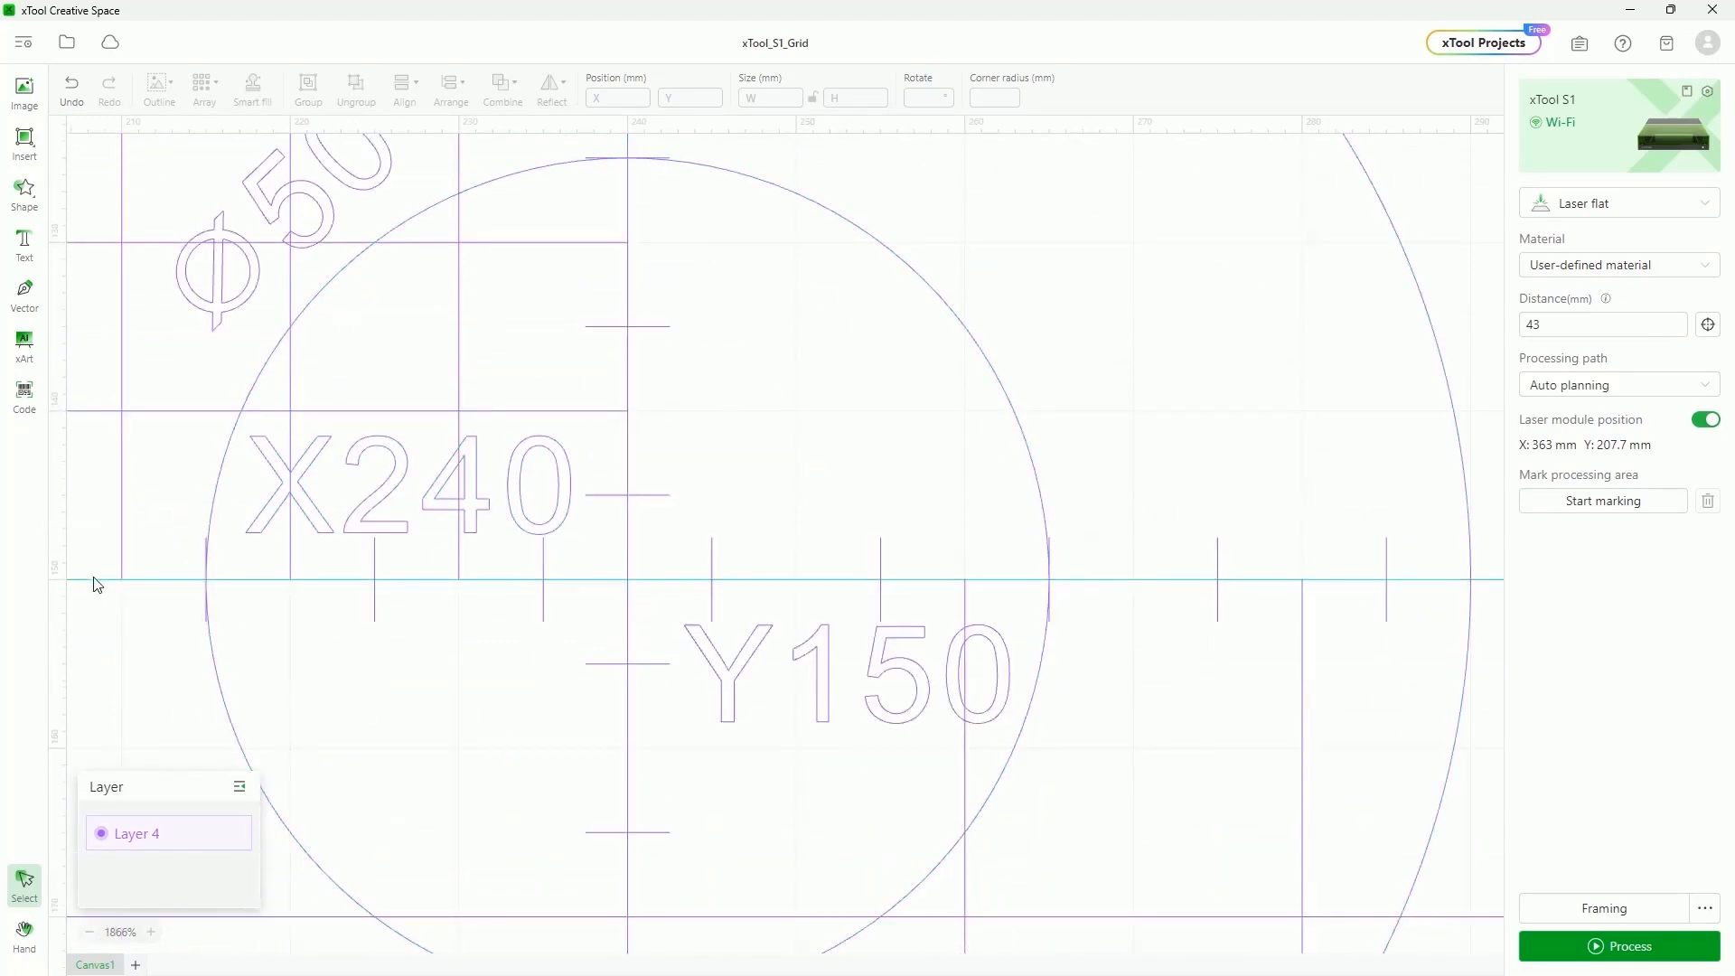
scroll(620, 575, "down", 10)
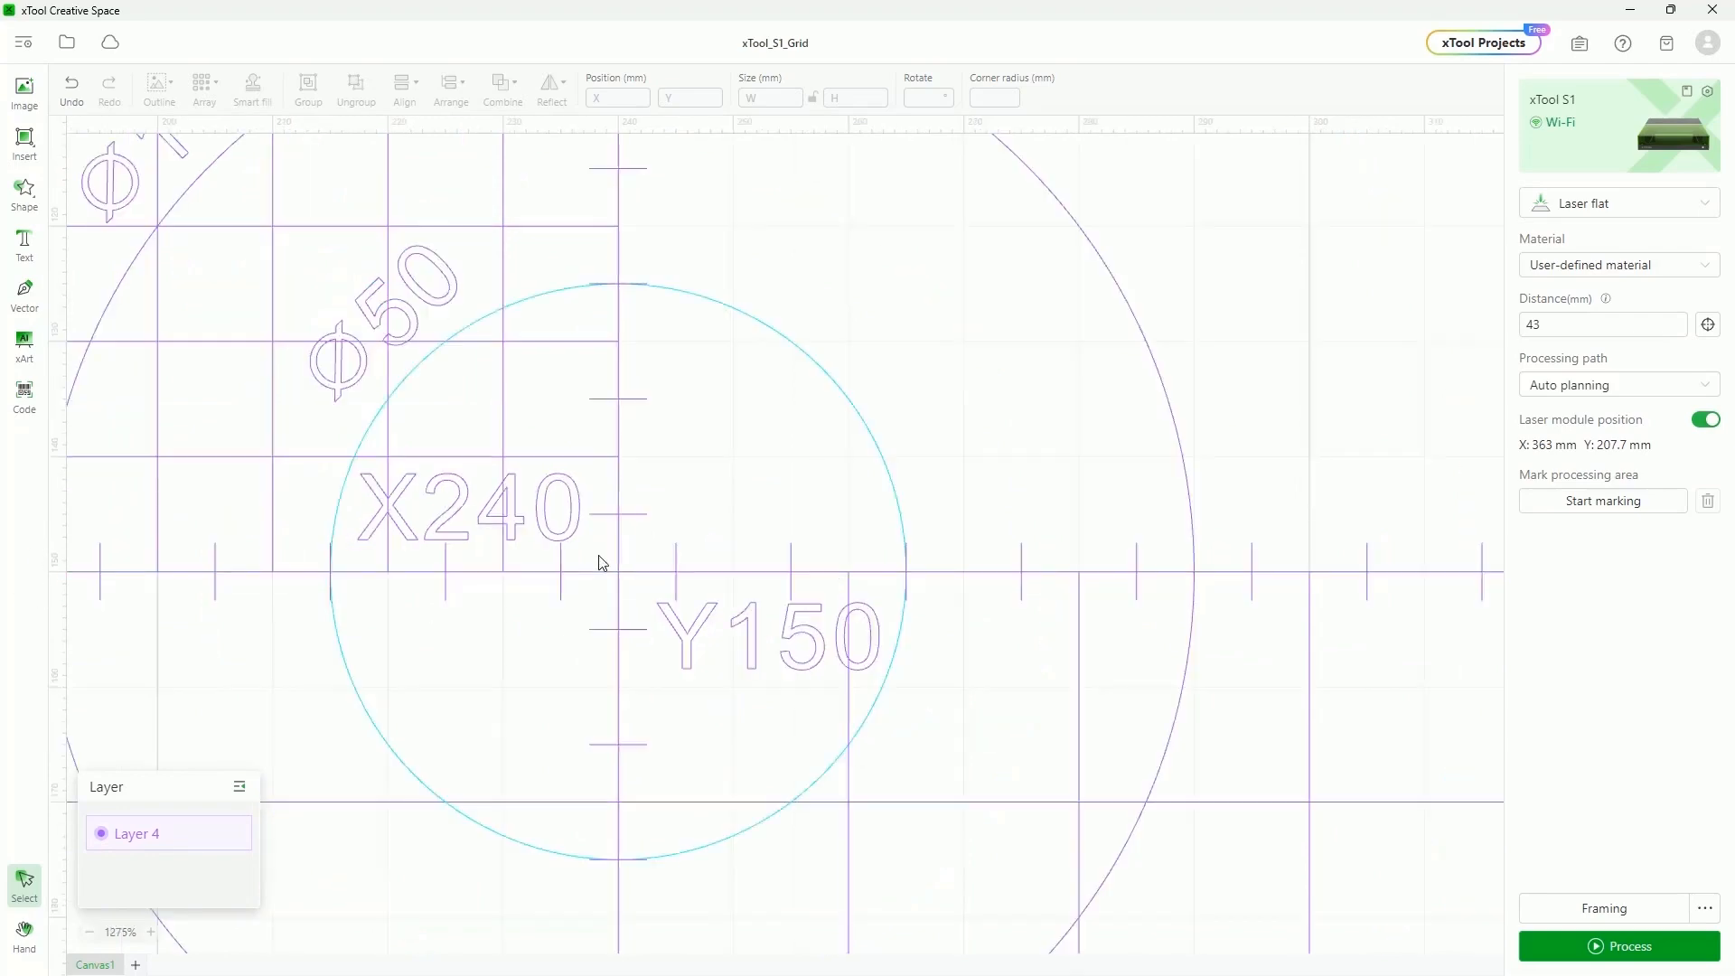
scroll(600, 566, "up", 3)
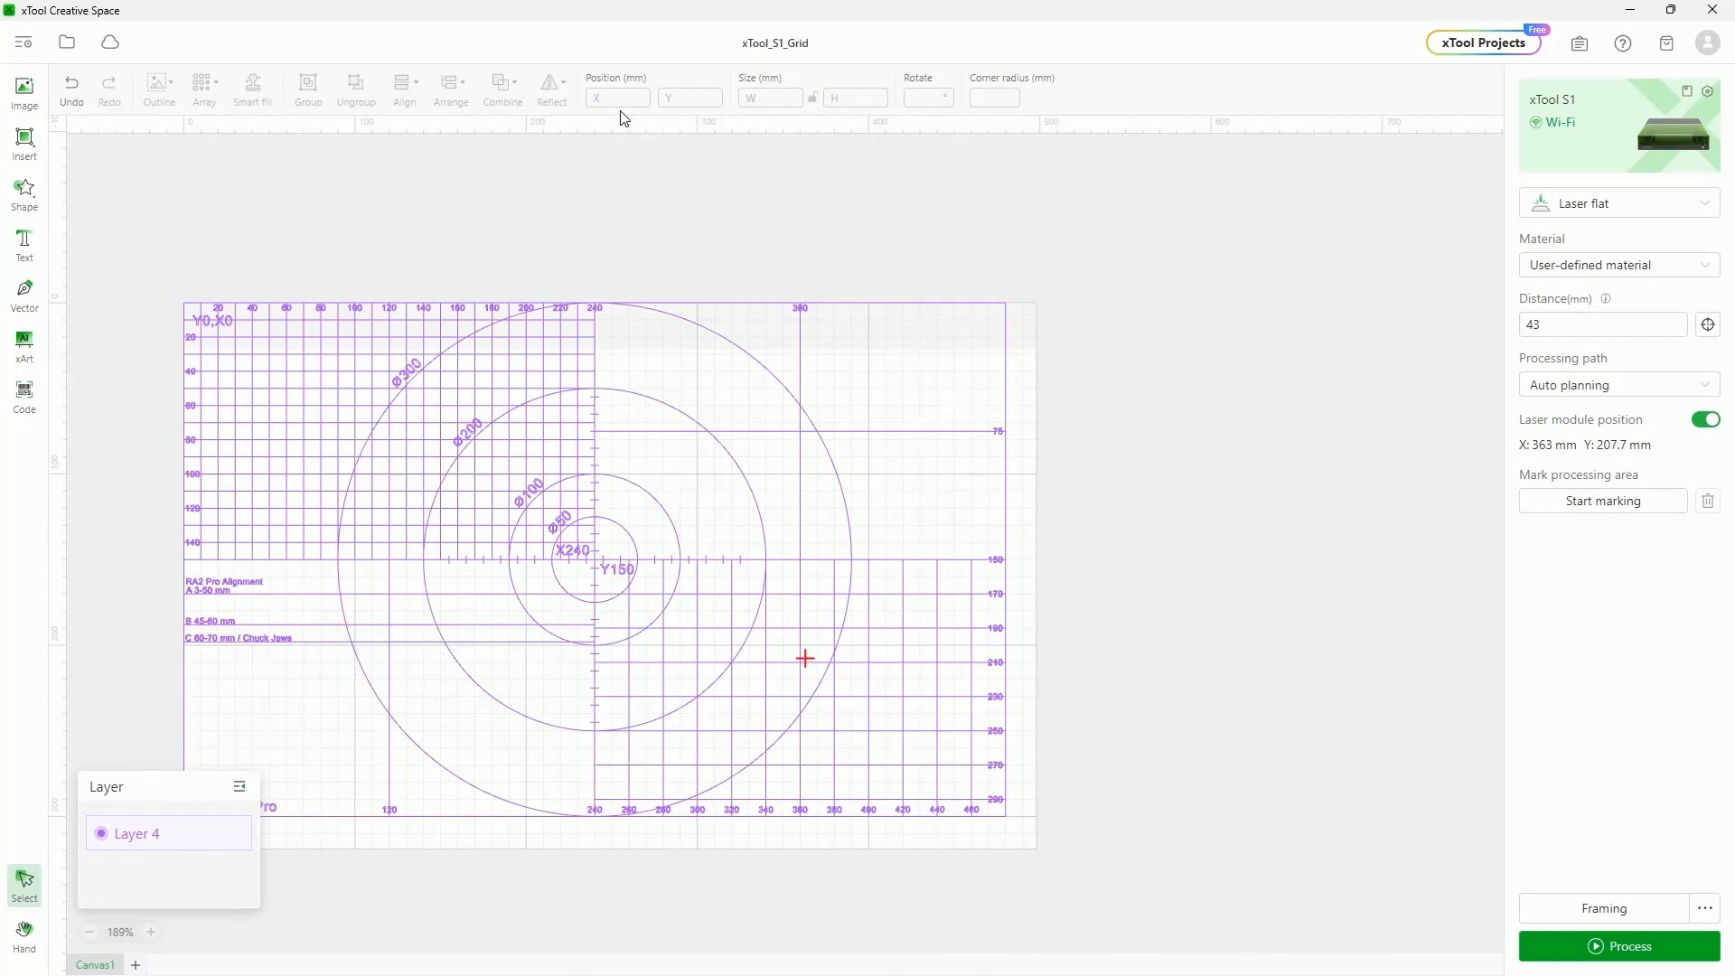
left_click_drag(133, 214, 1294, 937)
key("Delete")
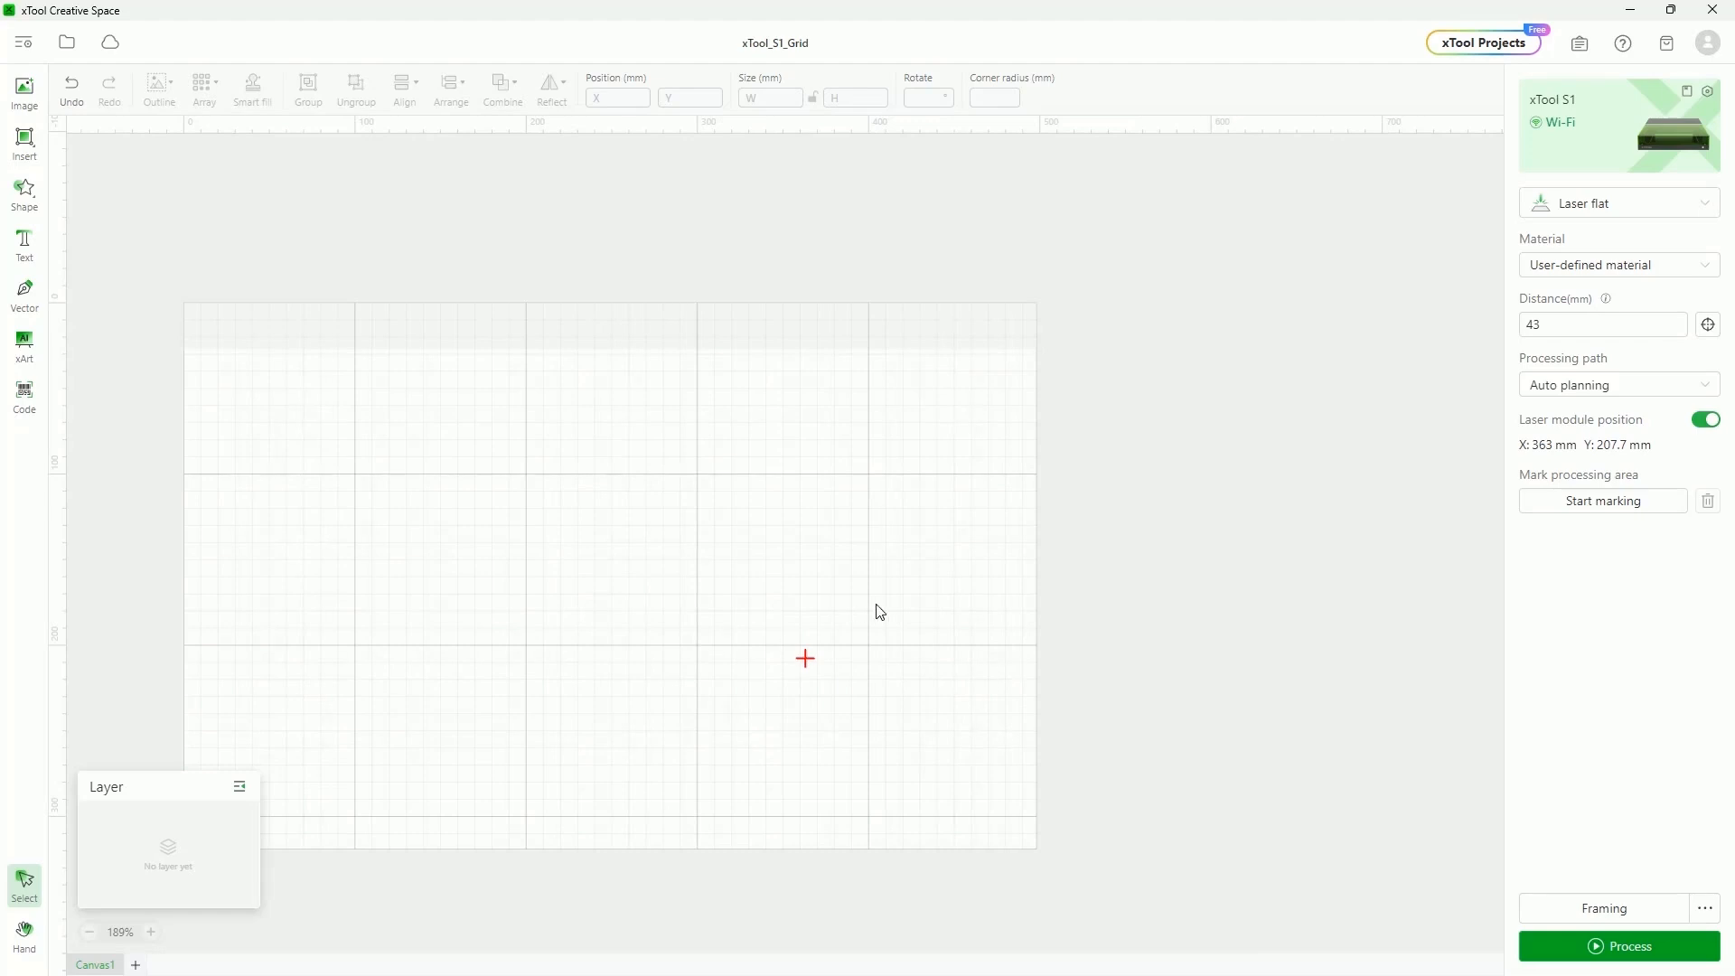
Record a processing area from vertex 143.1, 65 to 363.2, 207.1 using the laser module position
left_click(1704, 421)
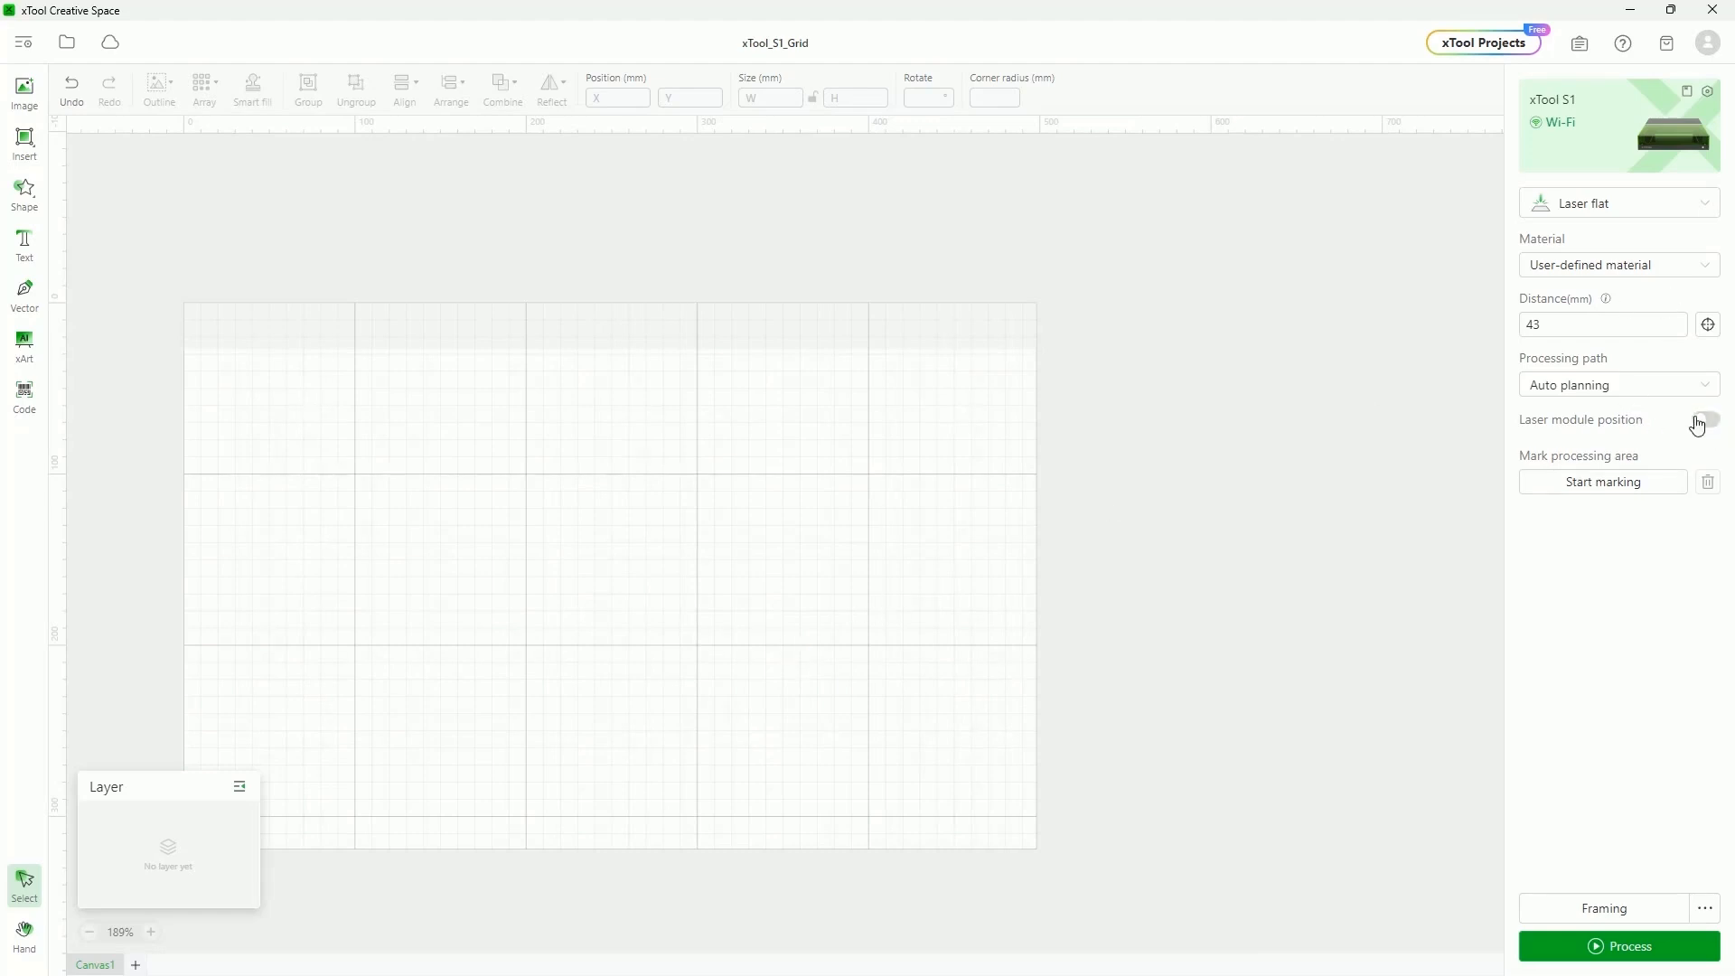
left_click(1699, 422)
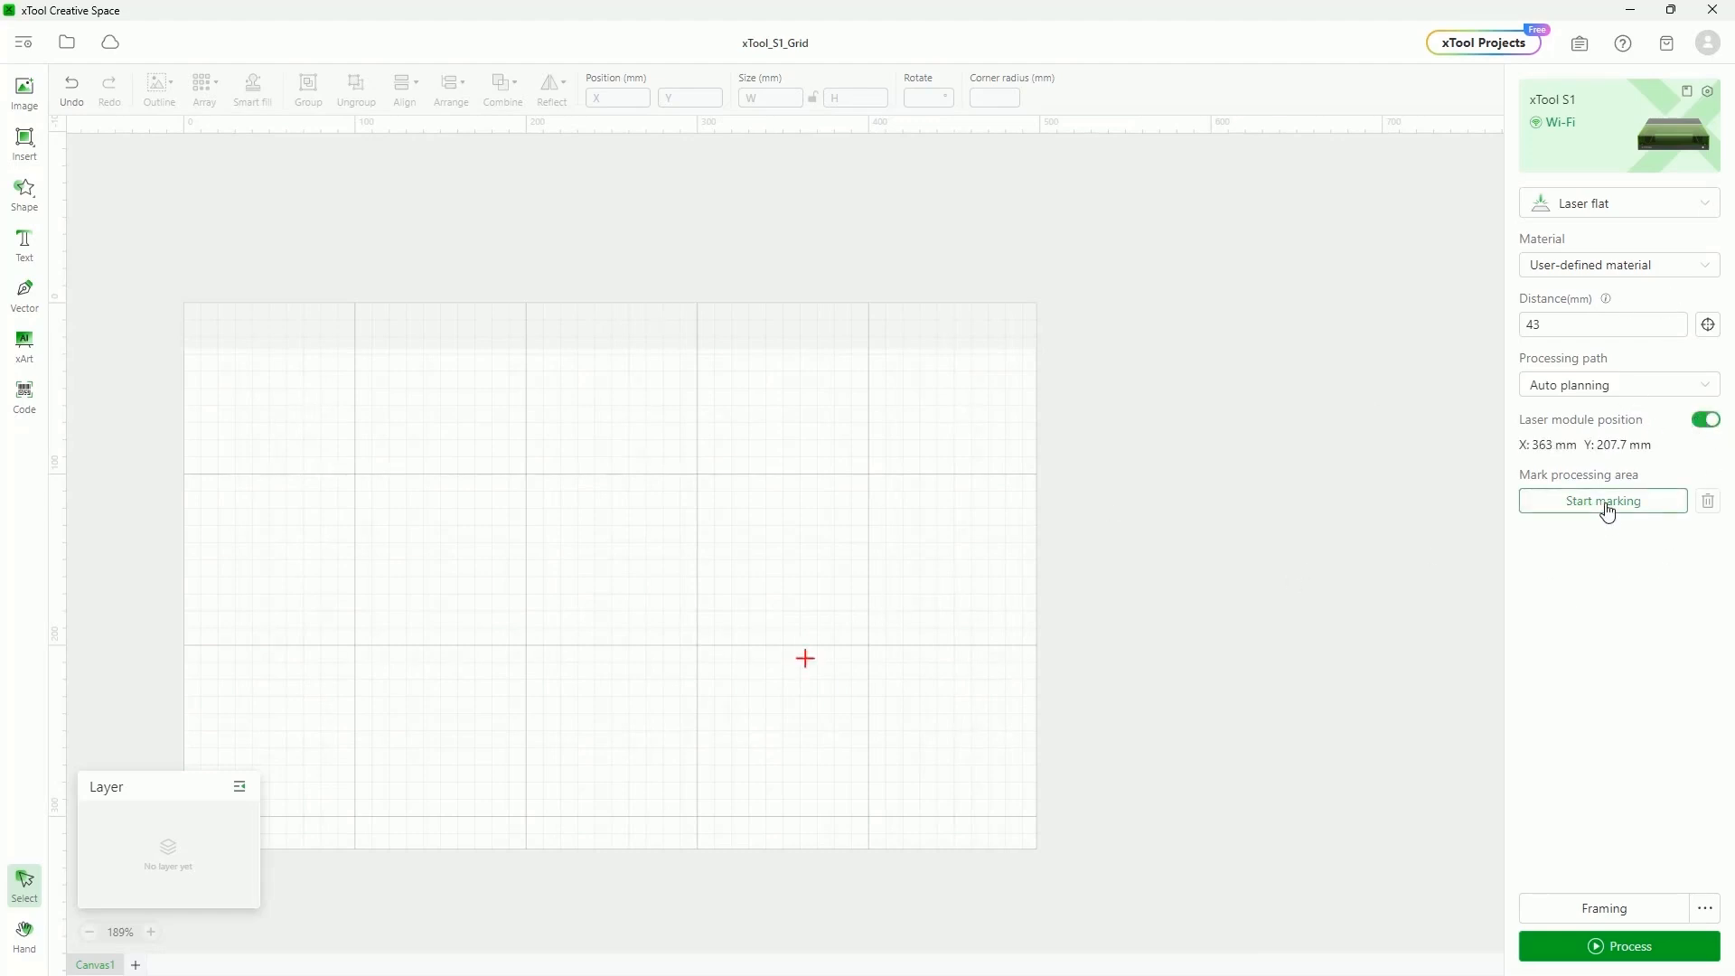
left_click(1605, 502)
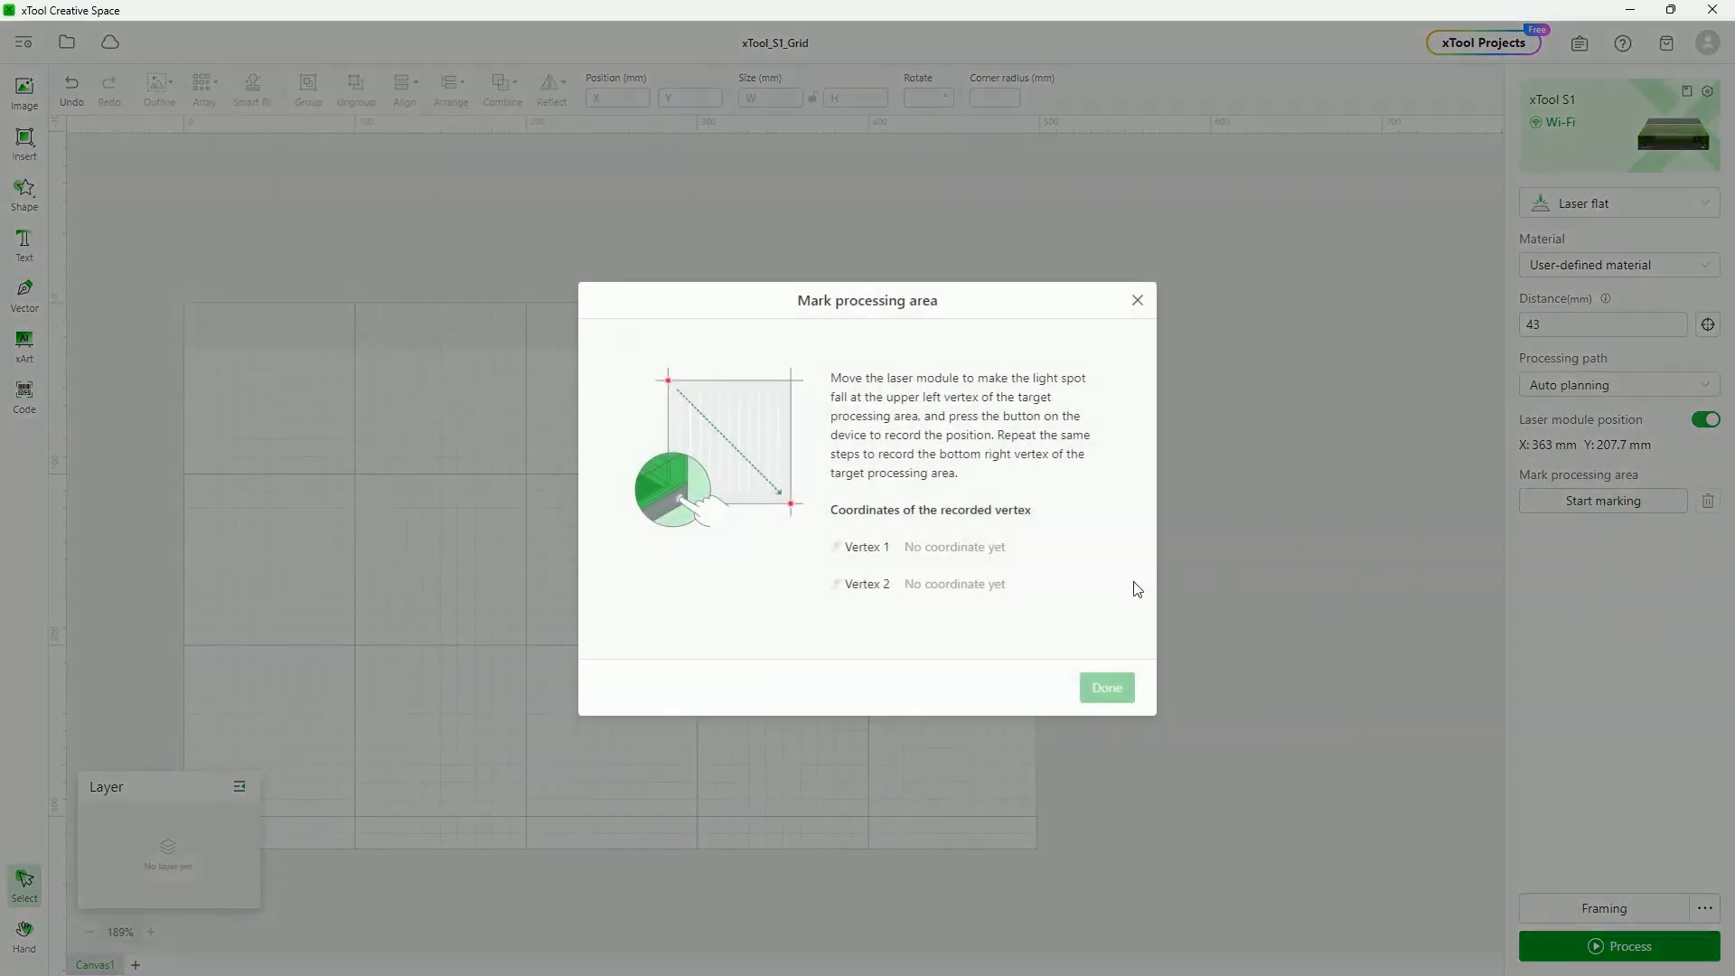
left_click(1123, 689)
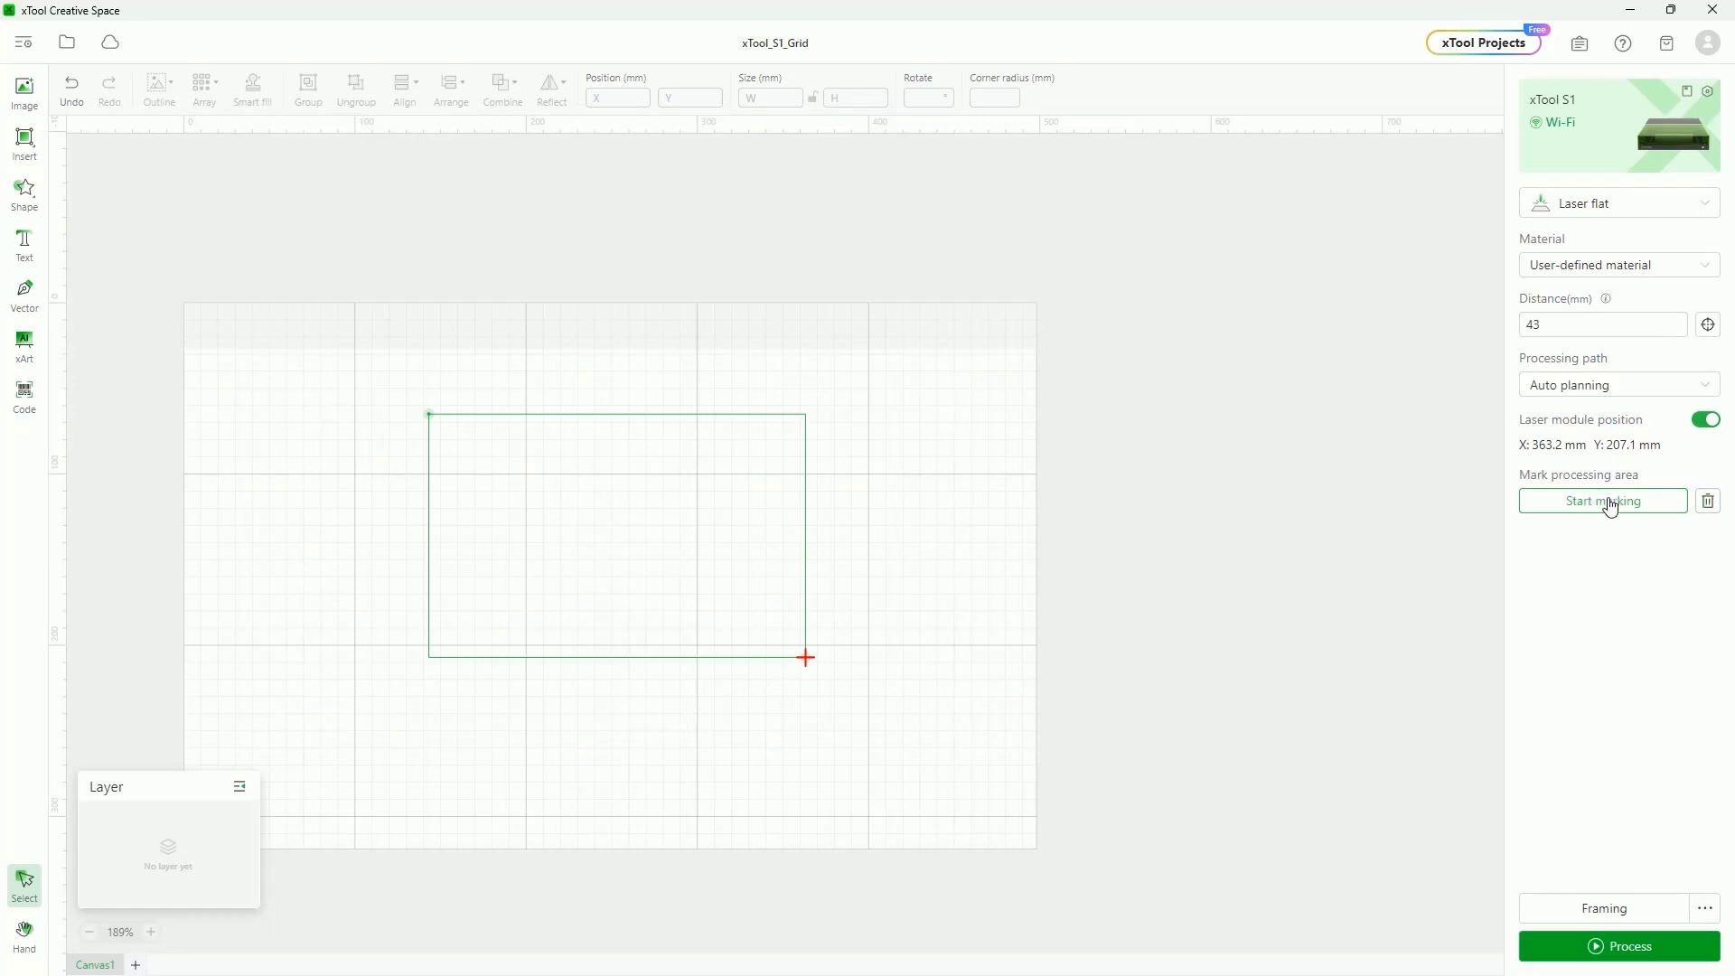
Clear the marked area and run framing of the Eiffel Tower photo until it completes
left_click(1710, 510)
left_click(1599, 907)
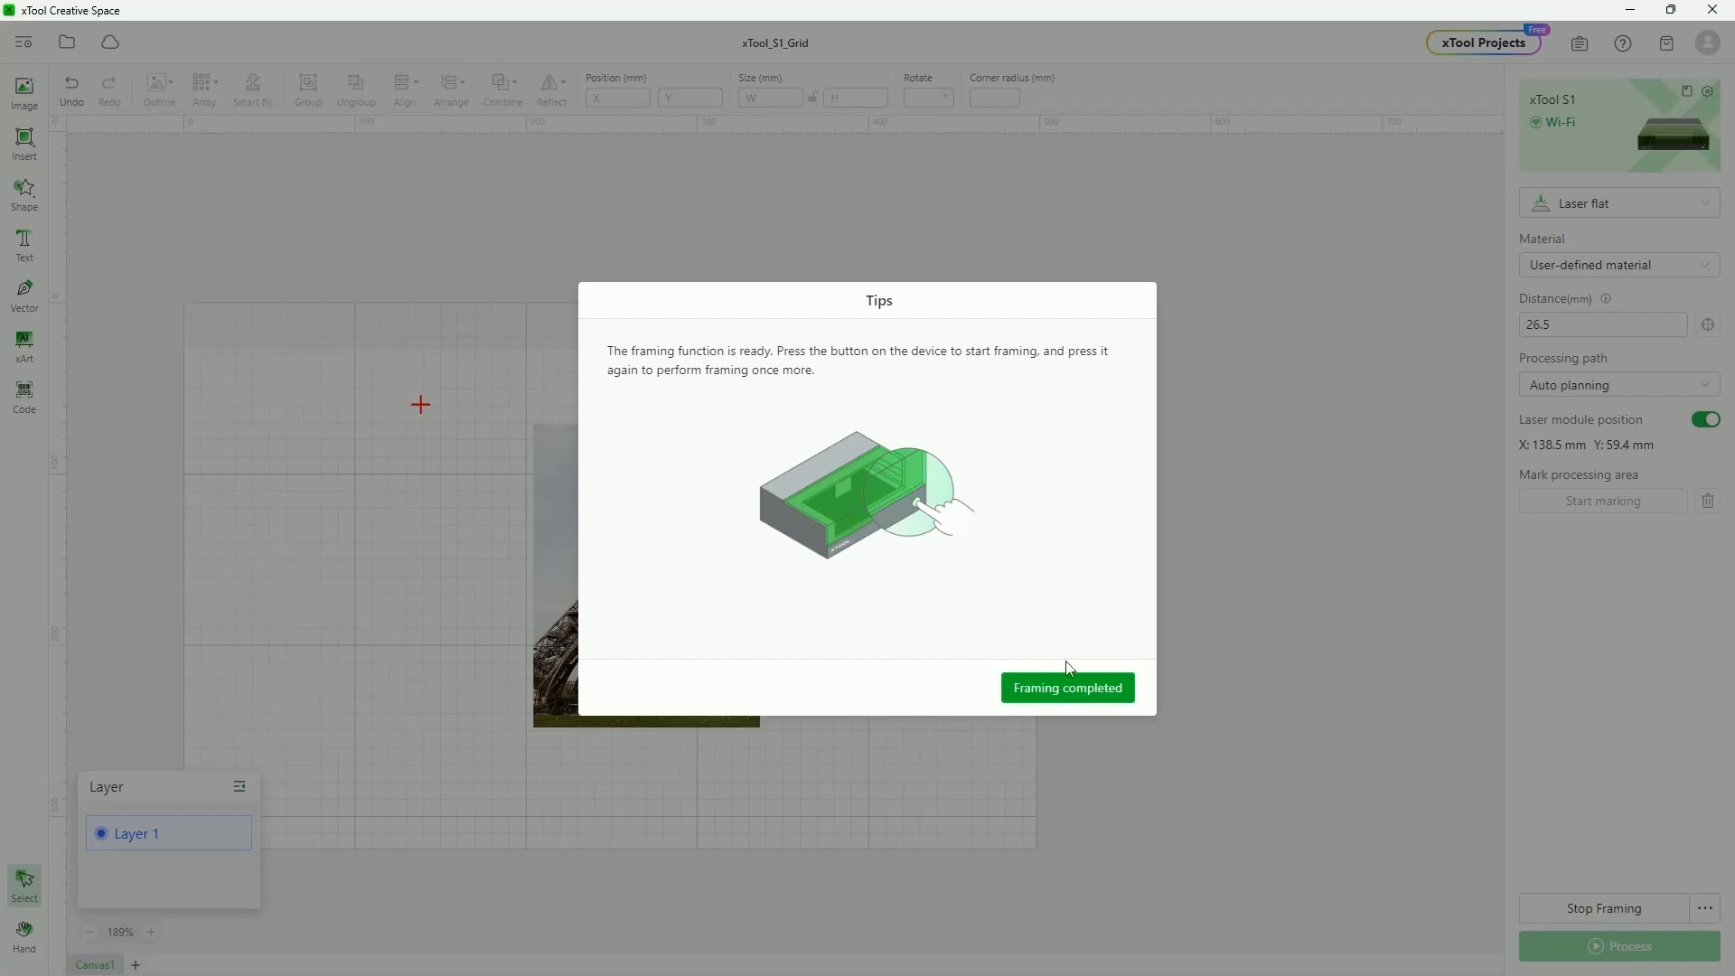
left_click(1072, 689)
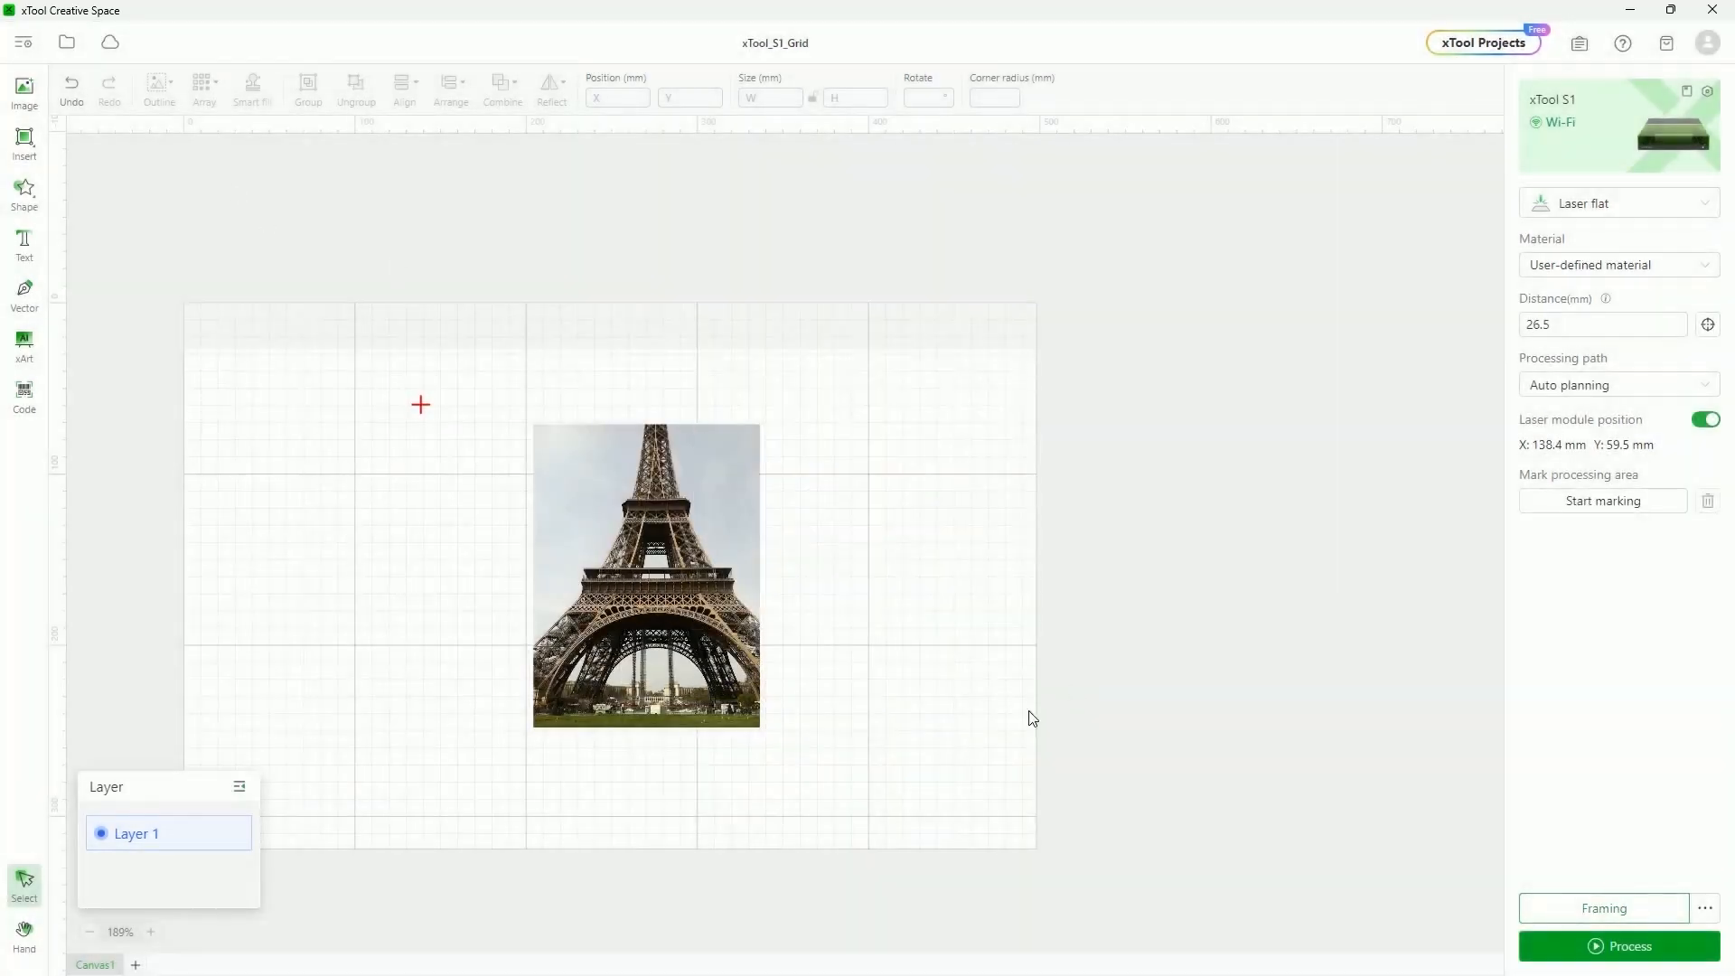
Jog the laser head right, left, down and 50 mm right, then home XY and Z, ending at X 1.5, Y 27.3 mm
left_click(1704, 908)
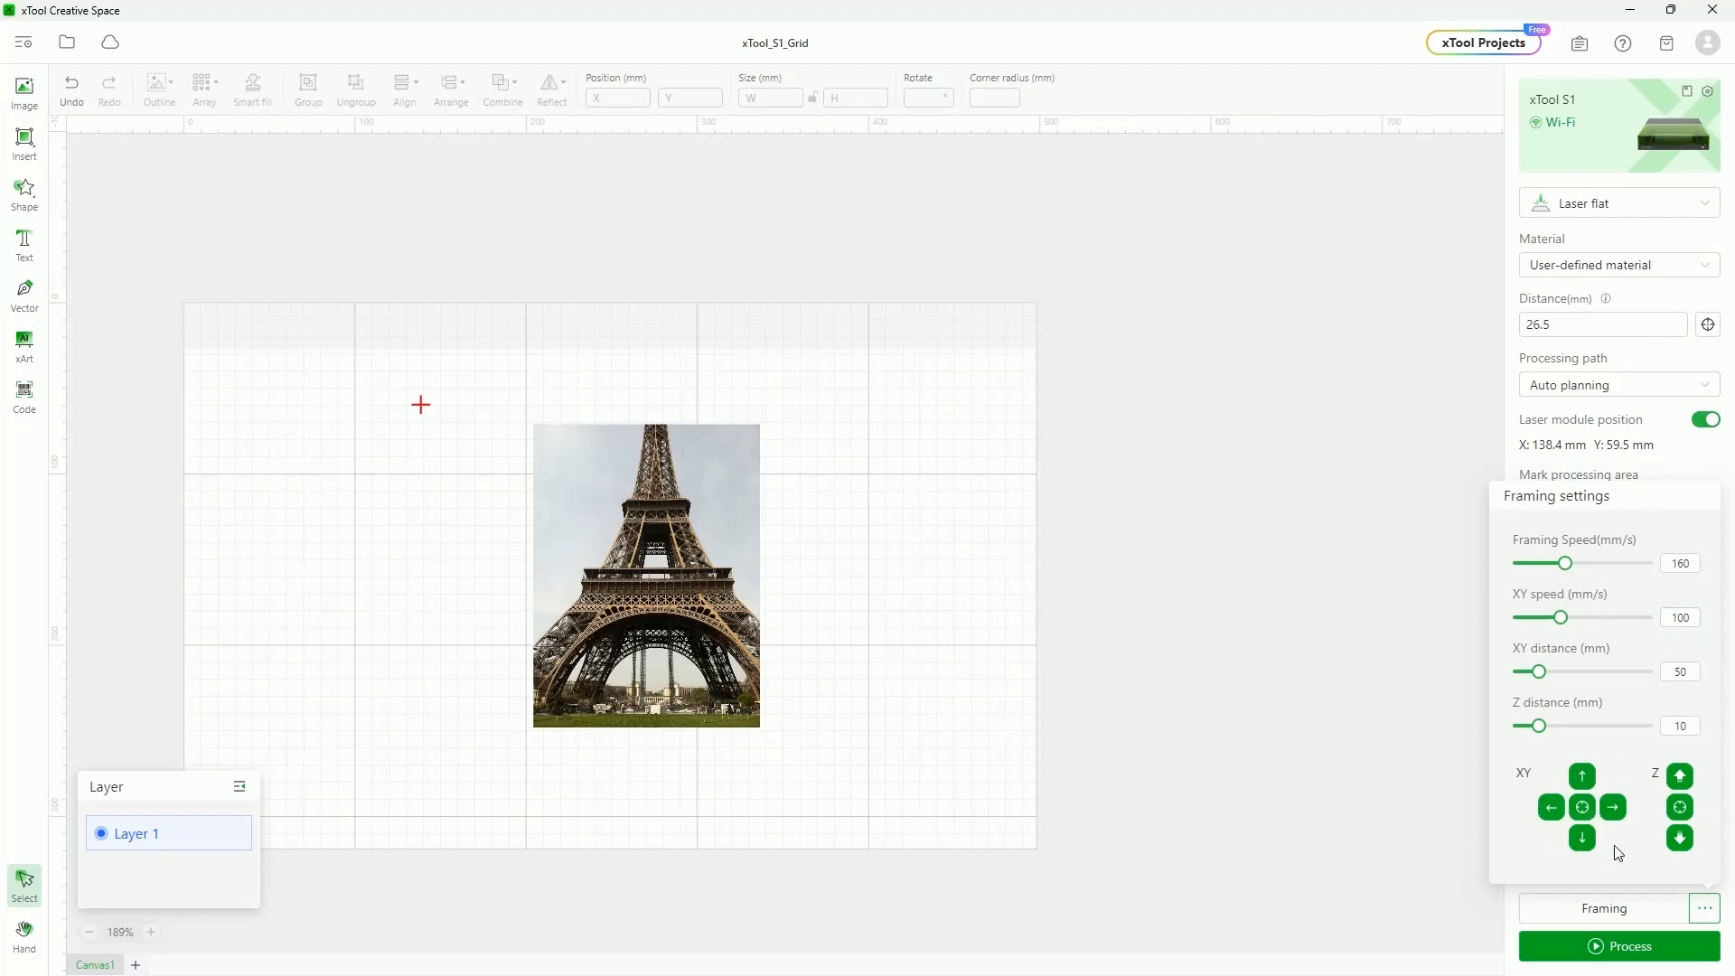
left_click(1682, 679)
left_click(1615, 813)
left_click(1551, 809)
left_click(1583, 839)
left_click(1588, 845)
left_click(1613, 809)
left_click(1582, 809)
left_click(1689, 816)
left_click(1315, 565)
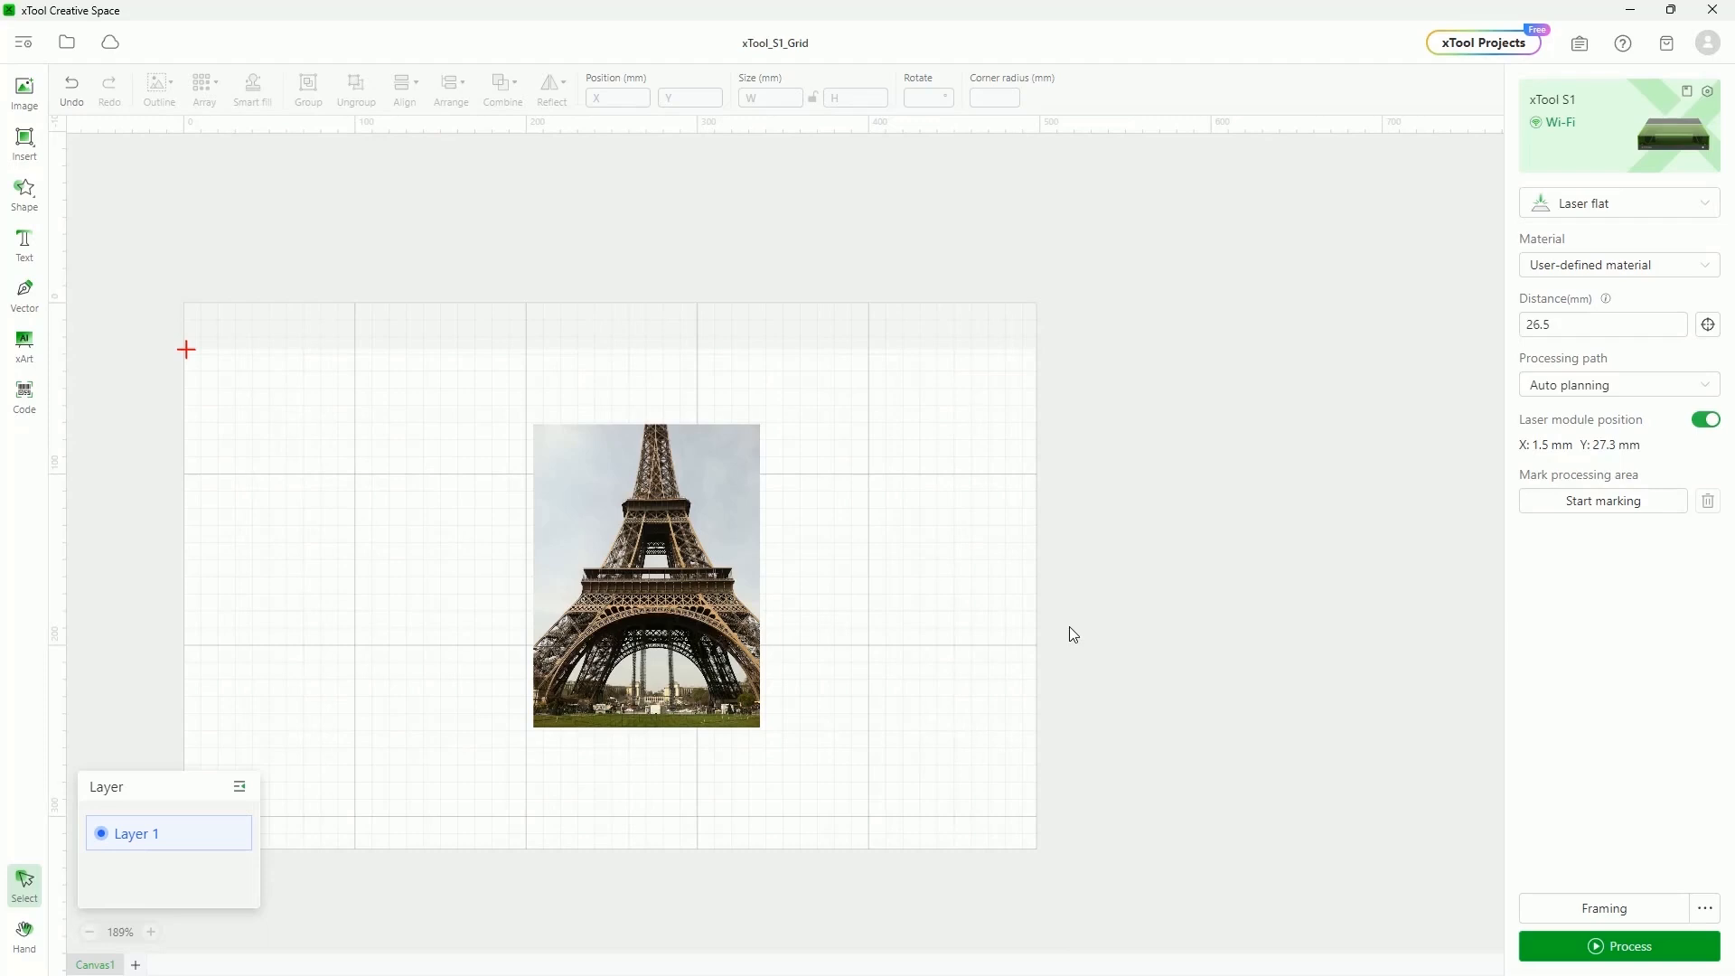
Check the materials list, then give the Eiffel Tower photo 53% power and 600 mm/s speed
left_click(679, 486)
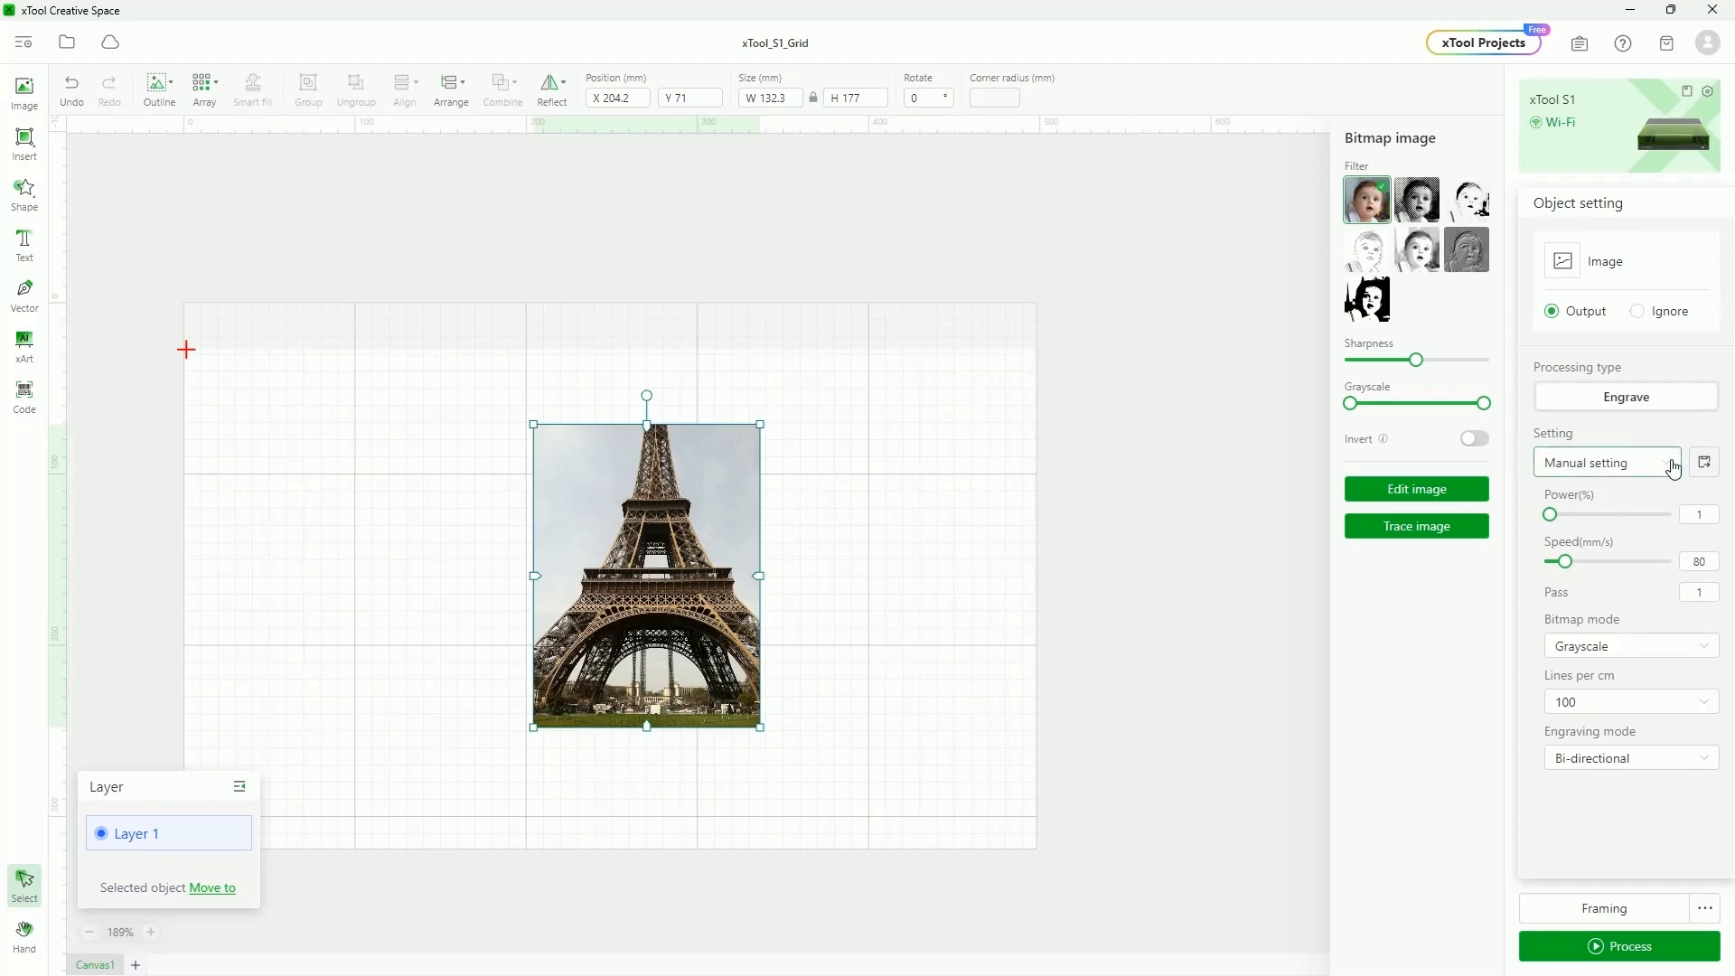
left_click(868, 437)
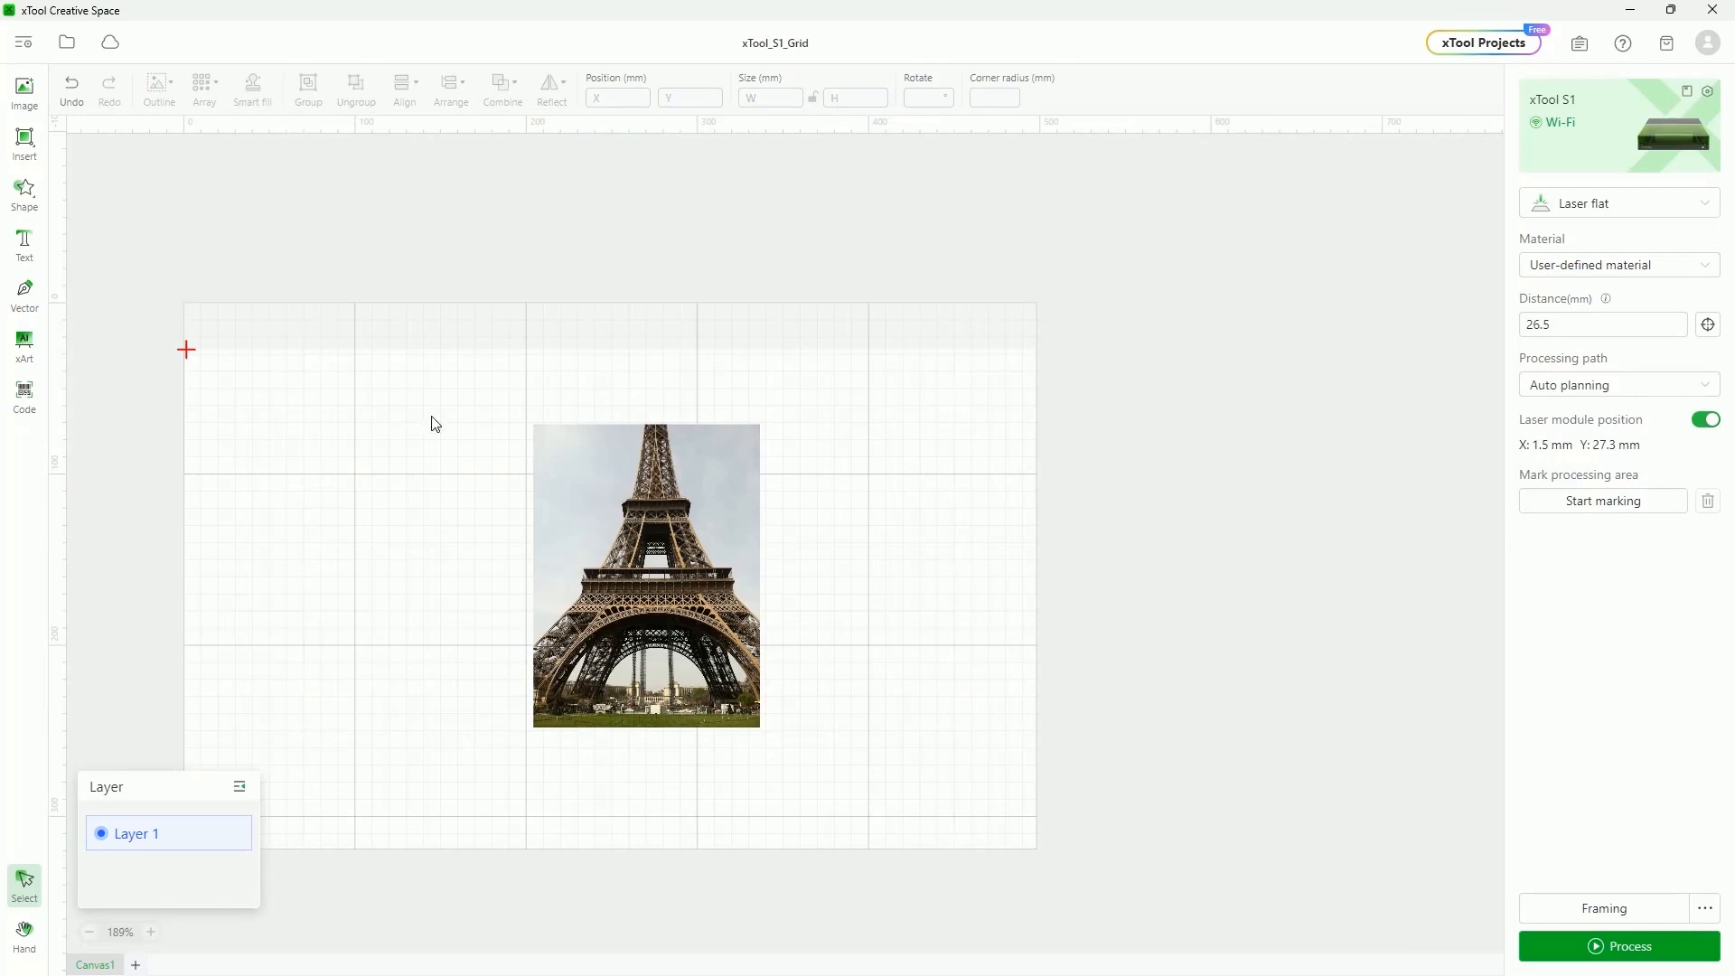
left_click(1587, 267)
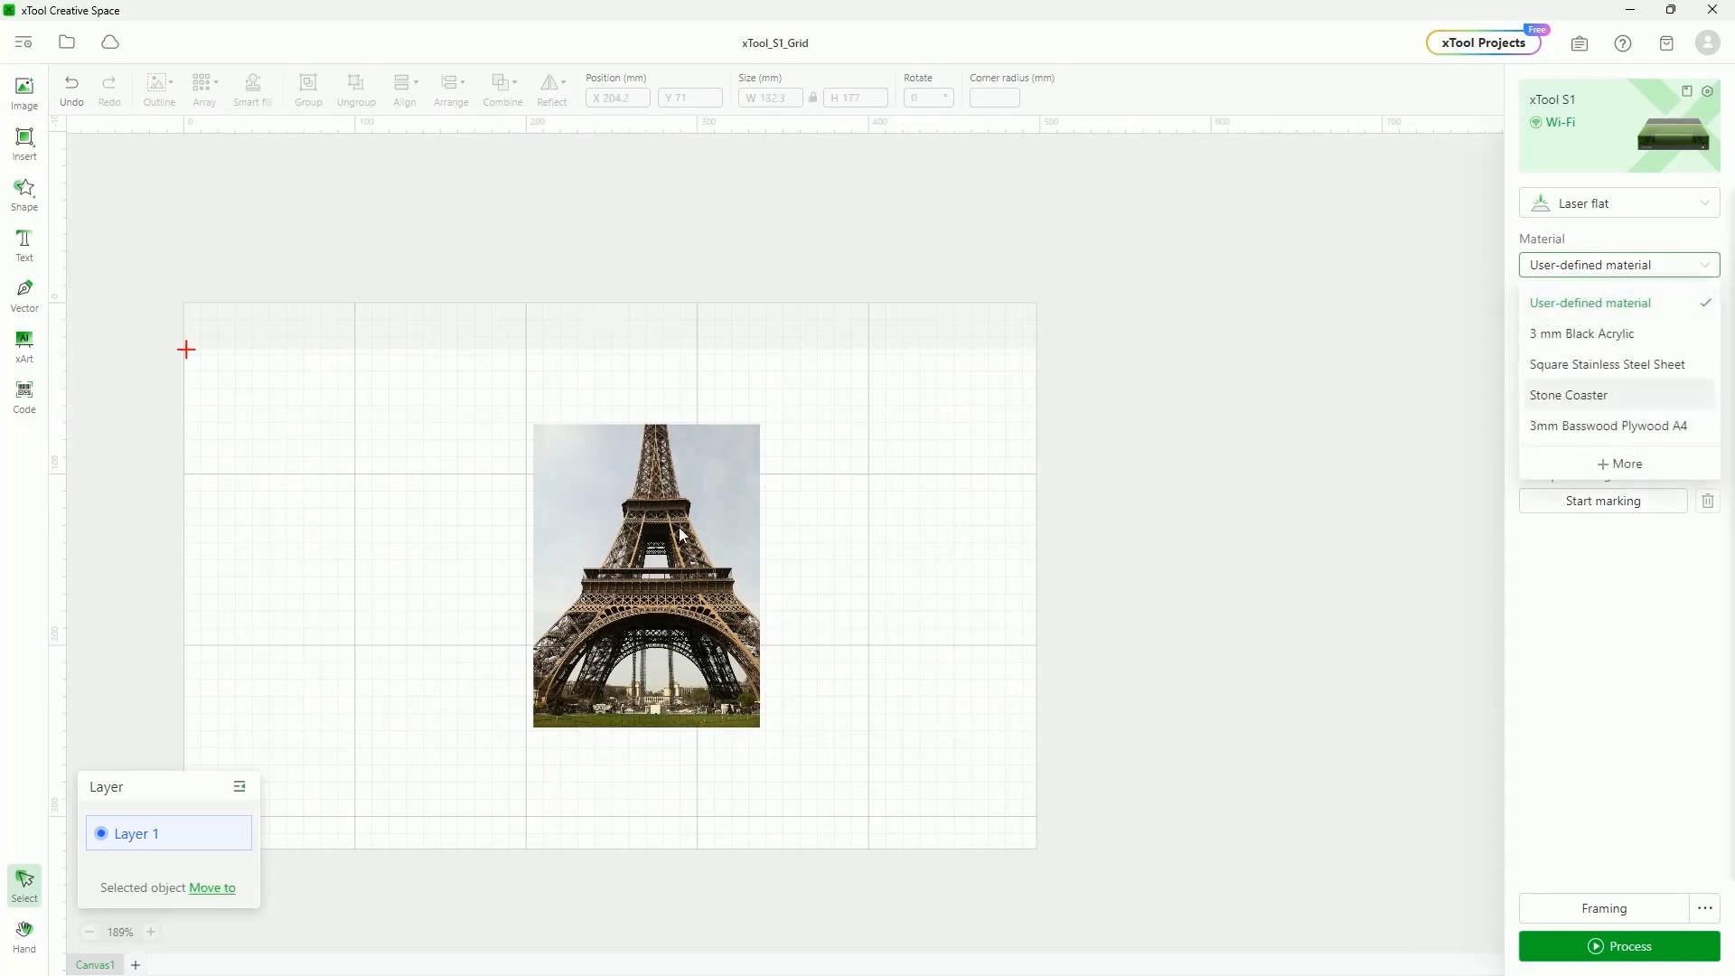
left_click(684, 535)
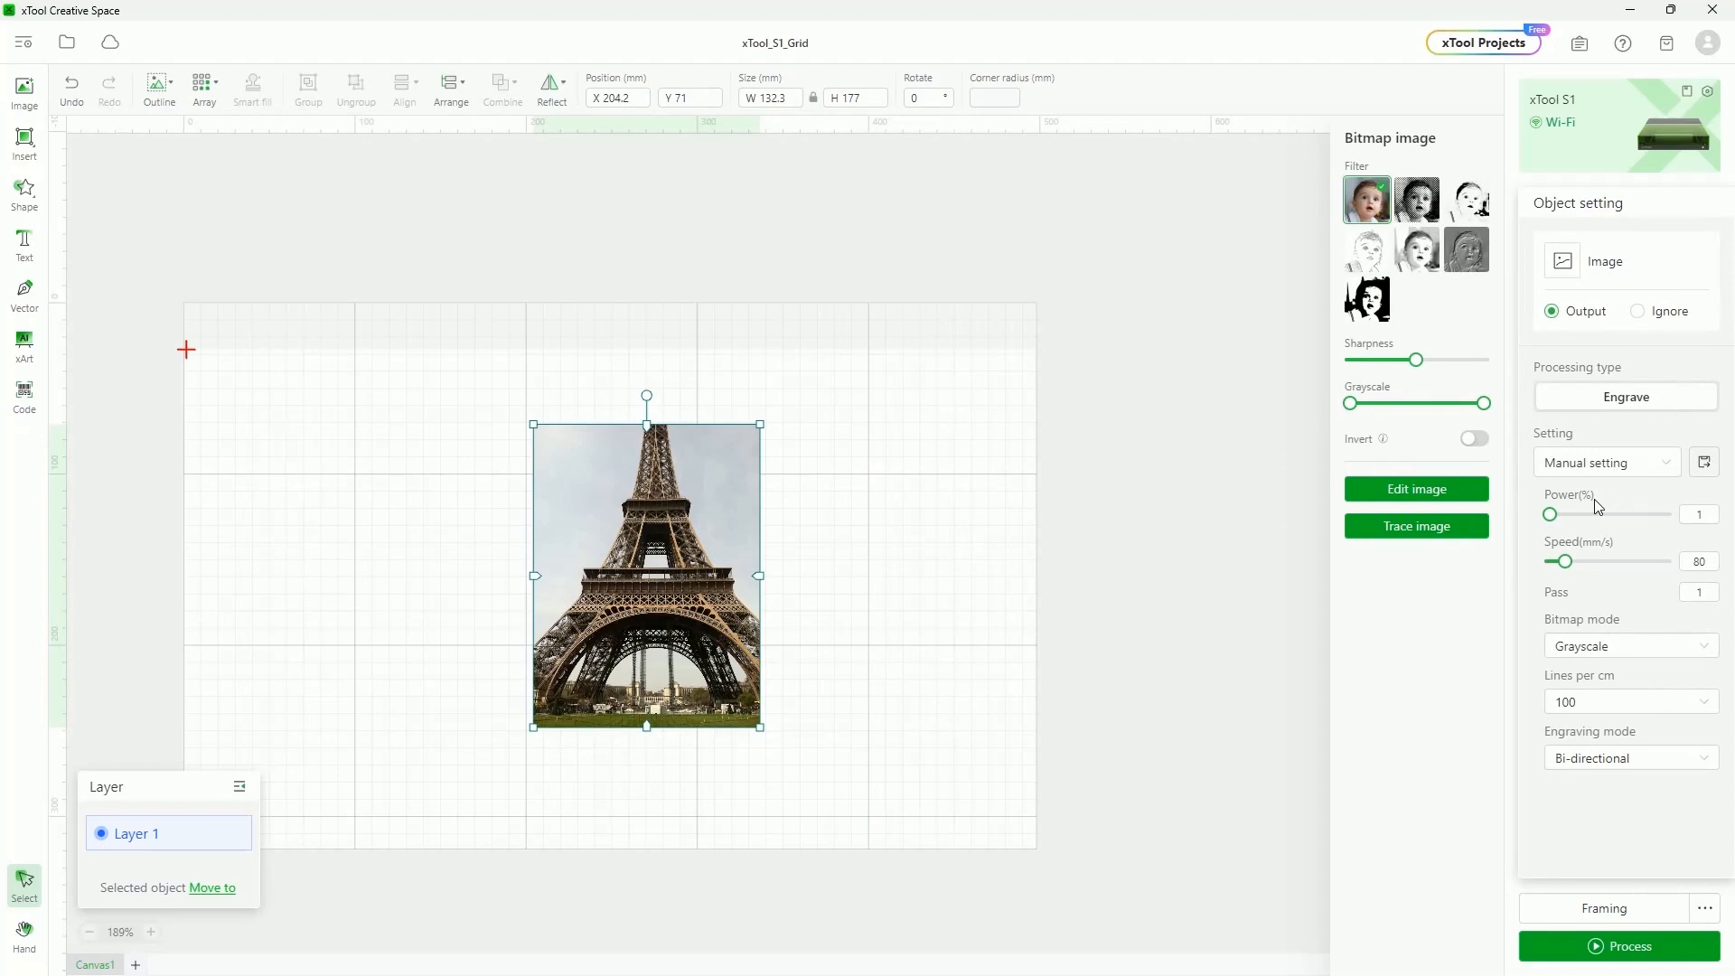
left_click_drag(1549, 514, 1611, 514)
left_click_drag(1566, 561, 1667, 561)
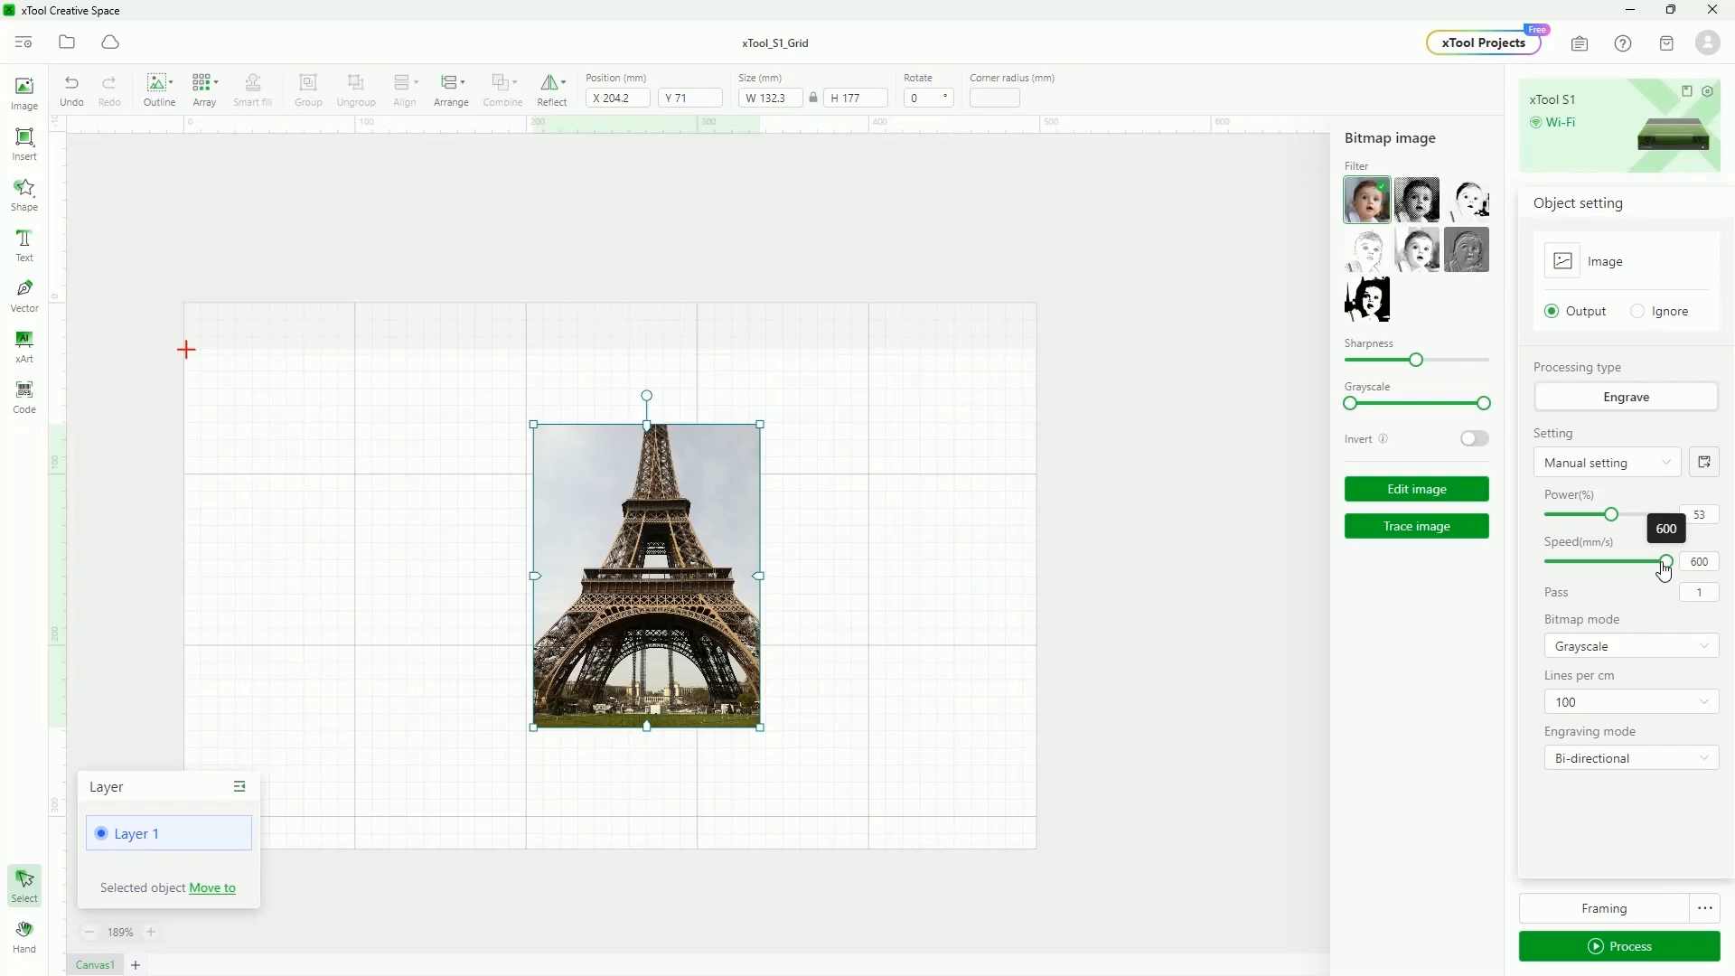
Lower the Eiffel Tower photo's engraving speed from 600 to 215 mm/s
left_click_drag(1665, 564, 1592, 567)
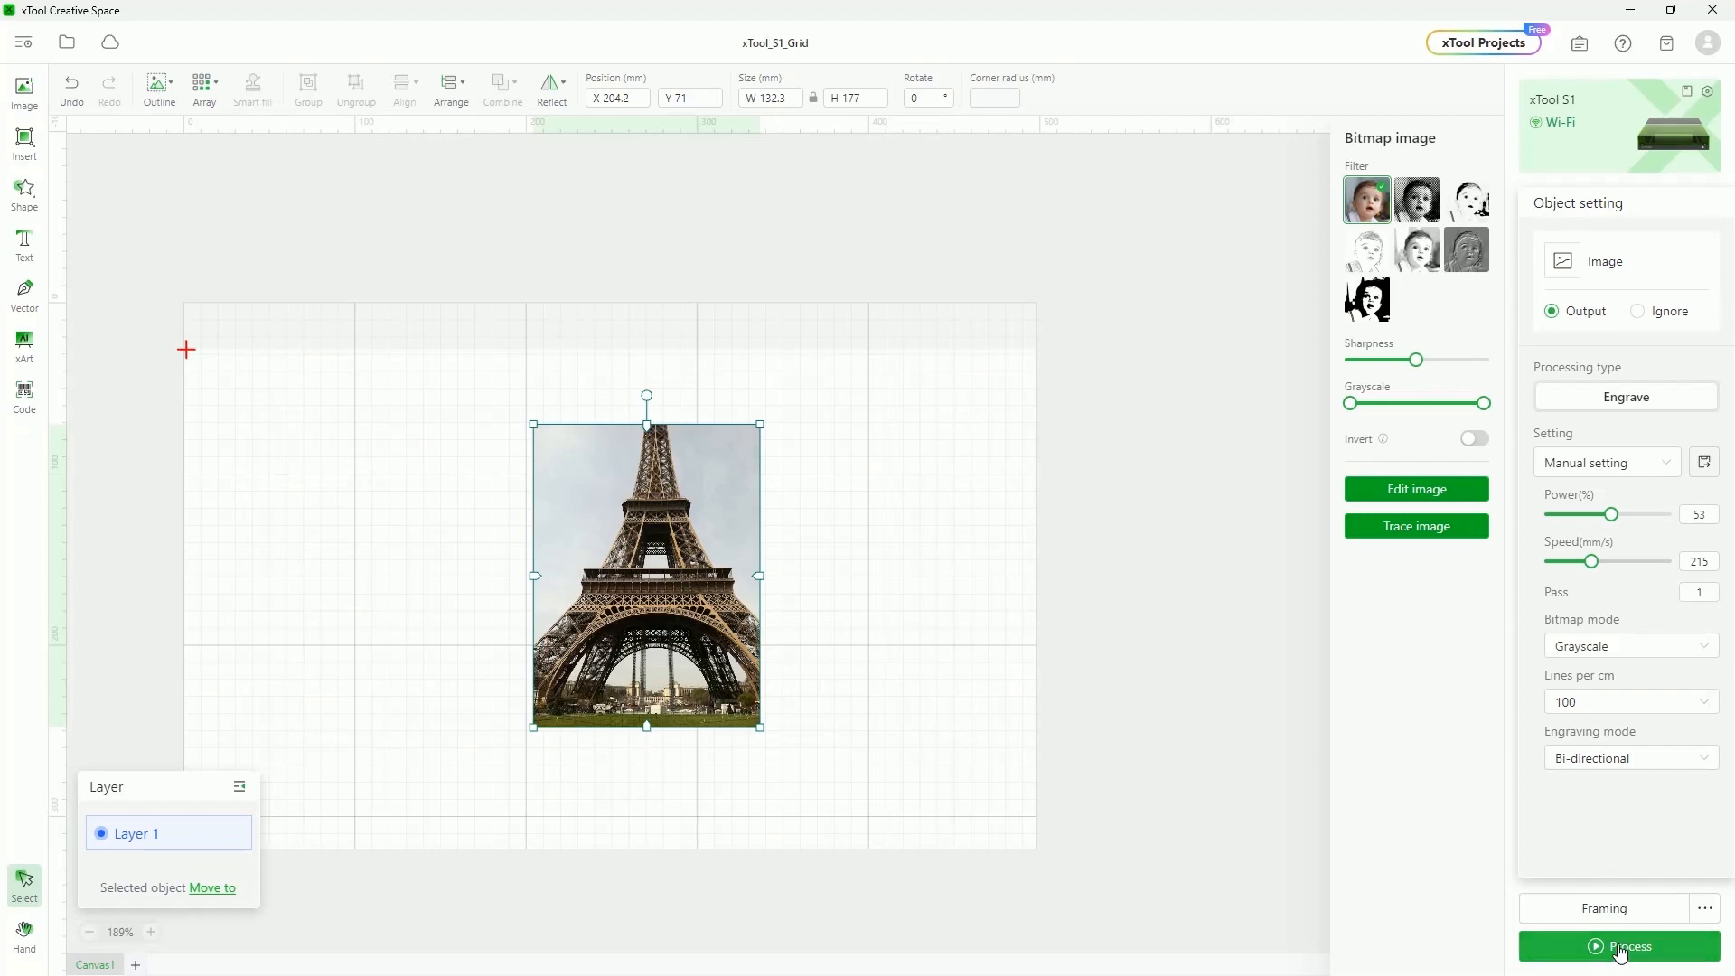
Preview the Eiffel Tower photo engraving, estimated at 26 min, zooming around it
left_click(1617, 951)
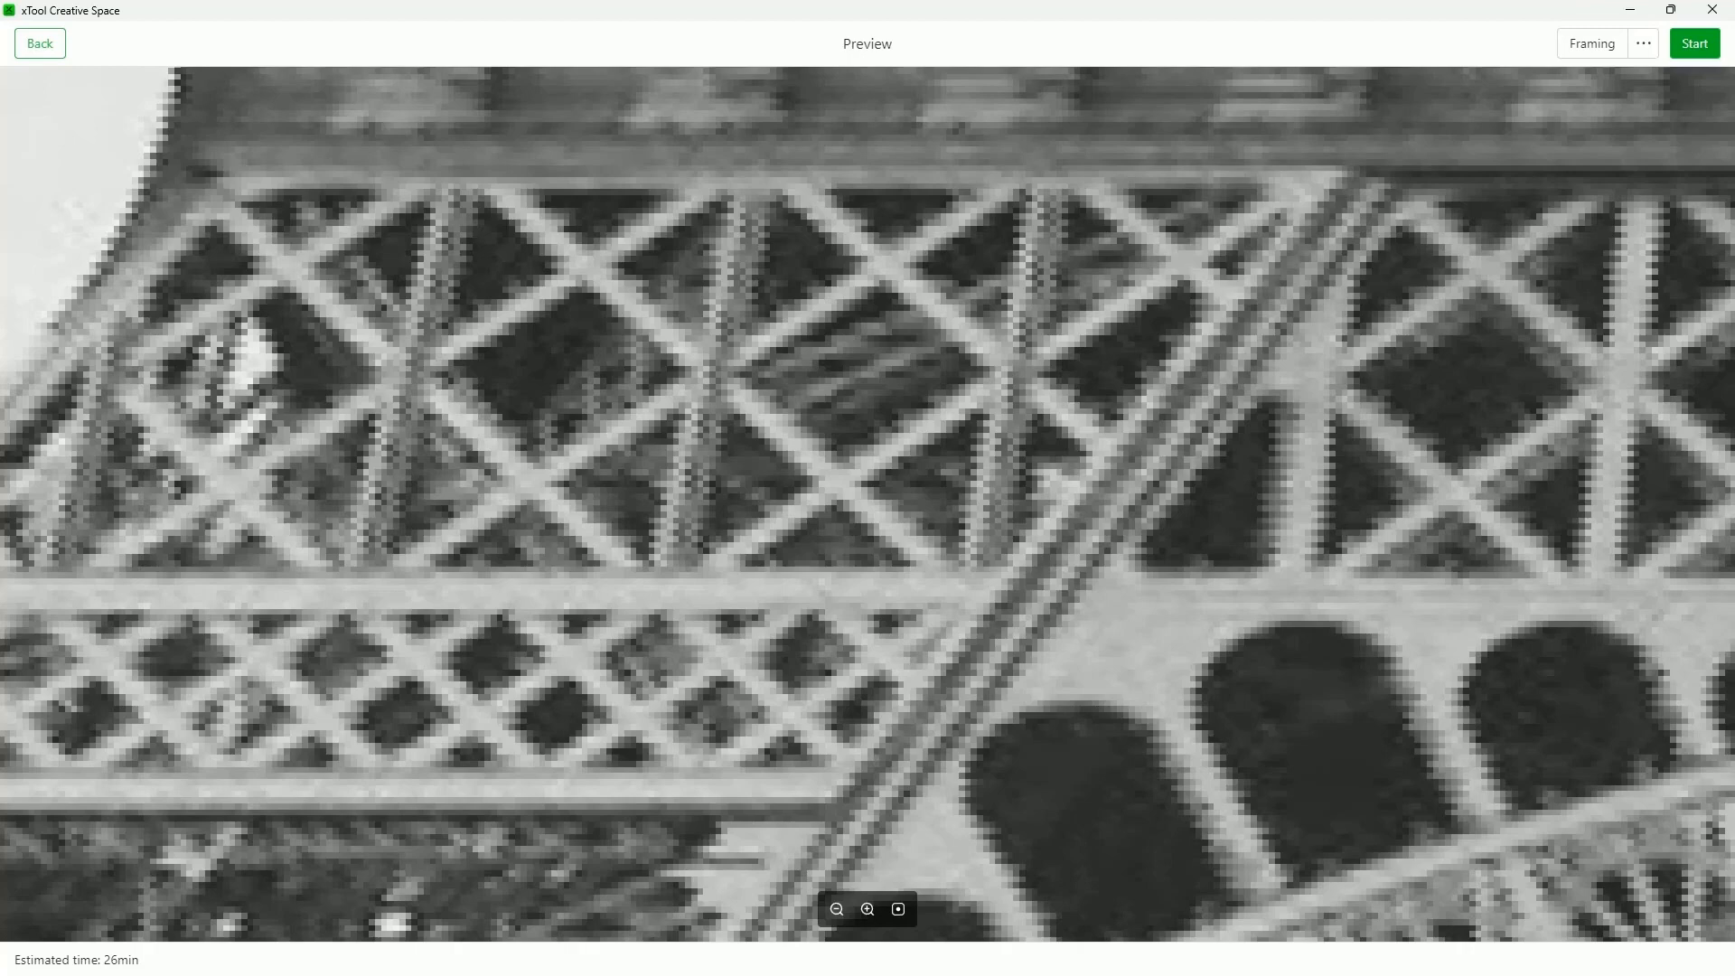
scroll(912, 592, "down", 8)
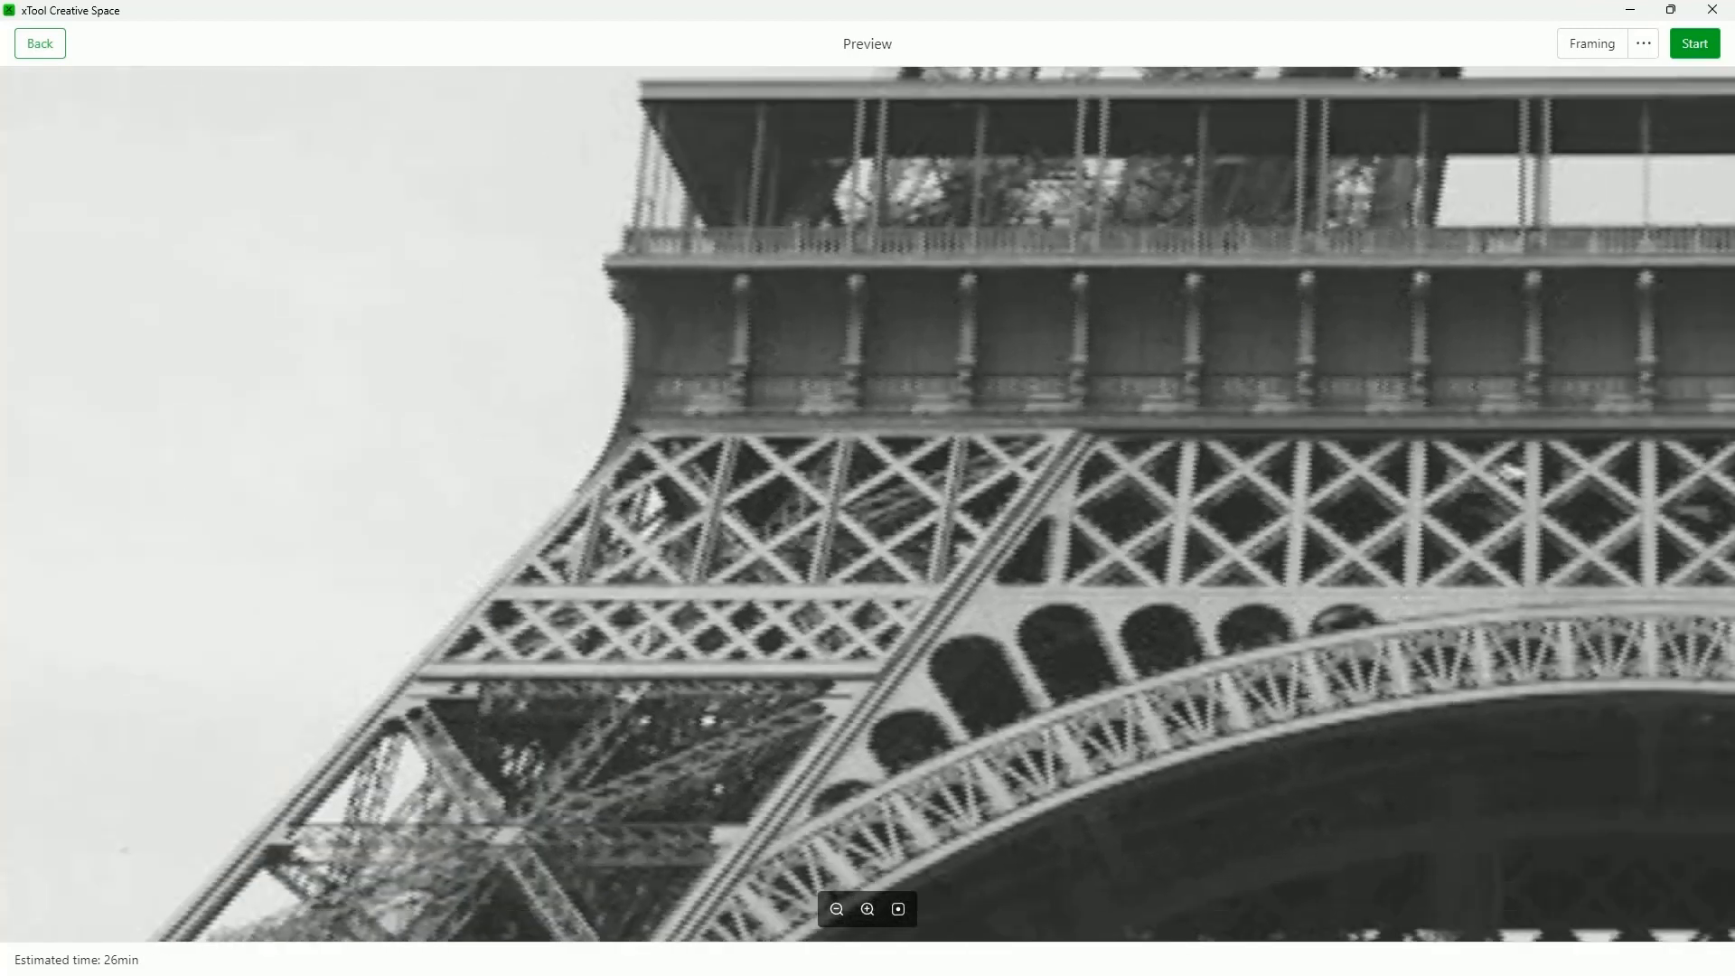
scroll(912, 592, "down", 5)
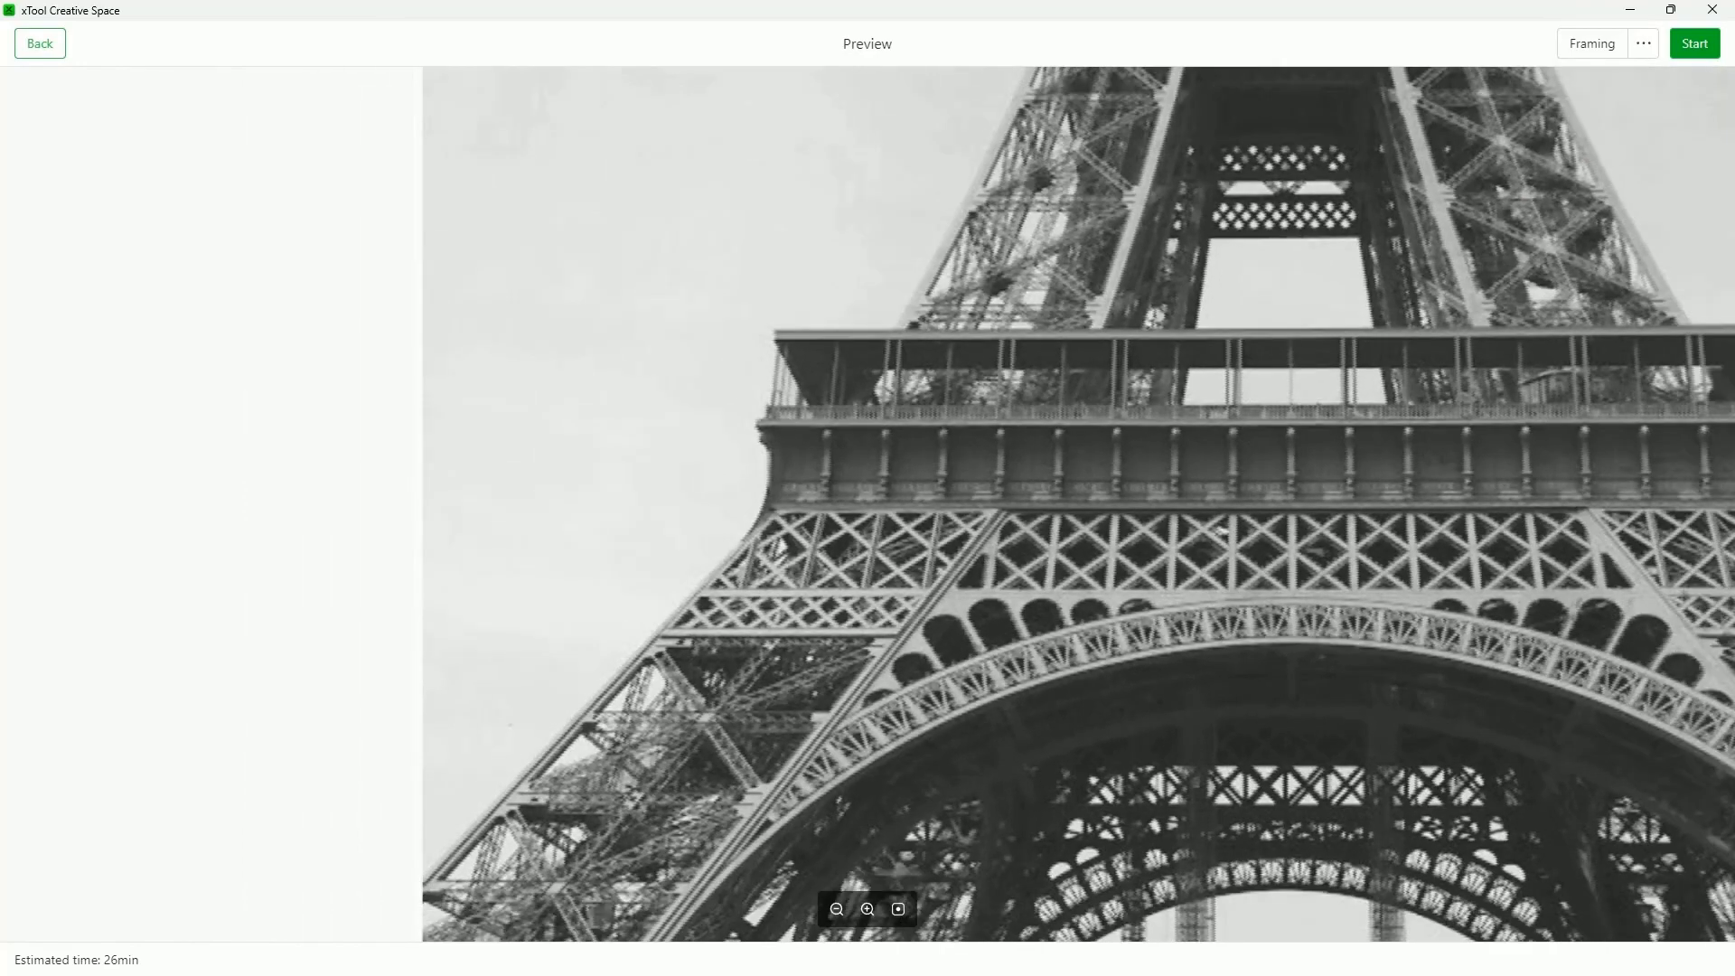
scroll(912, 592, "down", 3)
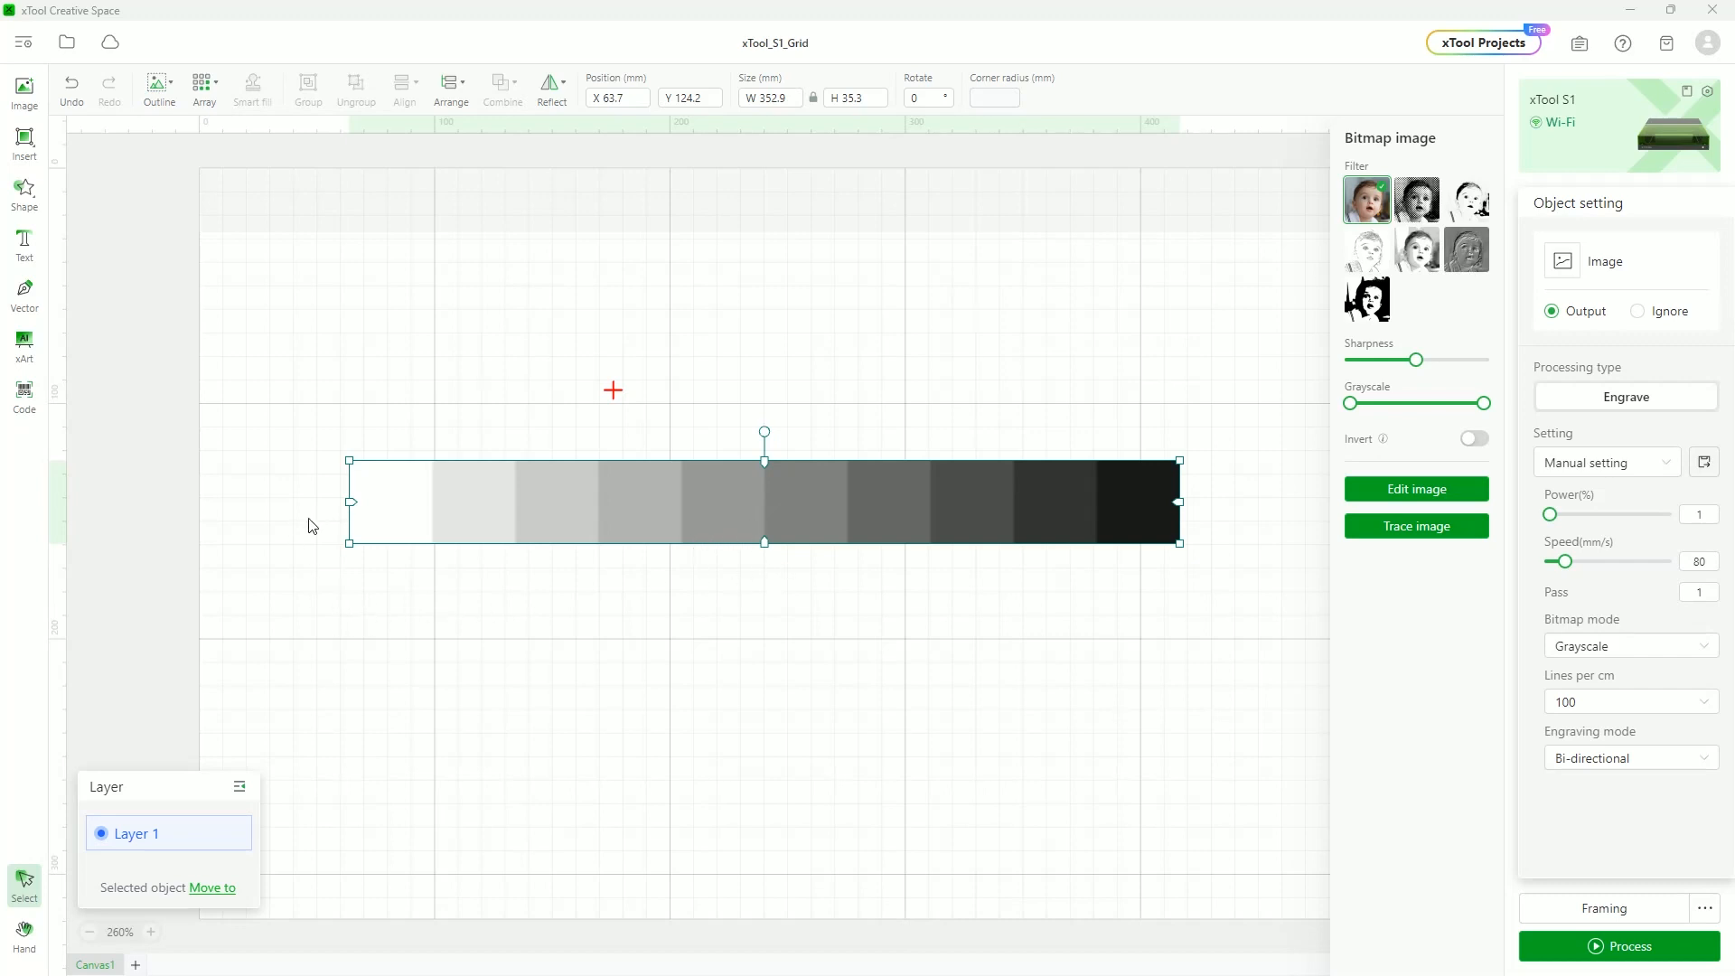
Reselect the grayscale test strip, preview its engraving at about 24 min, and return to the editor
left_click(769, 596)
left_click(782, 533)
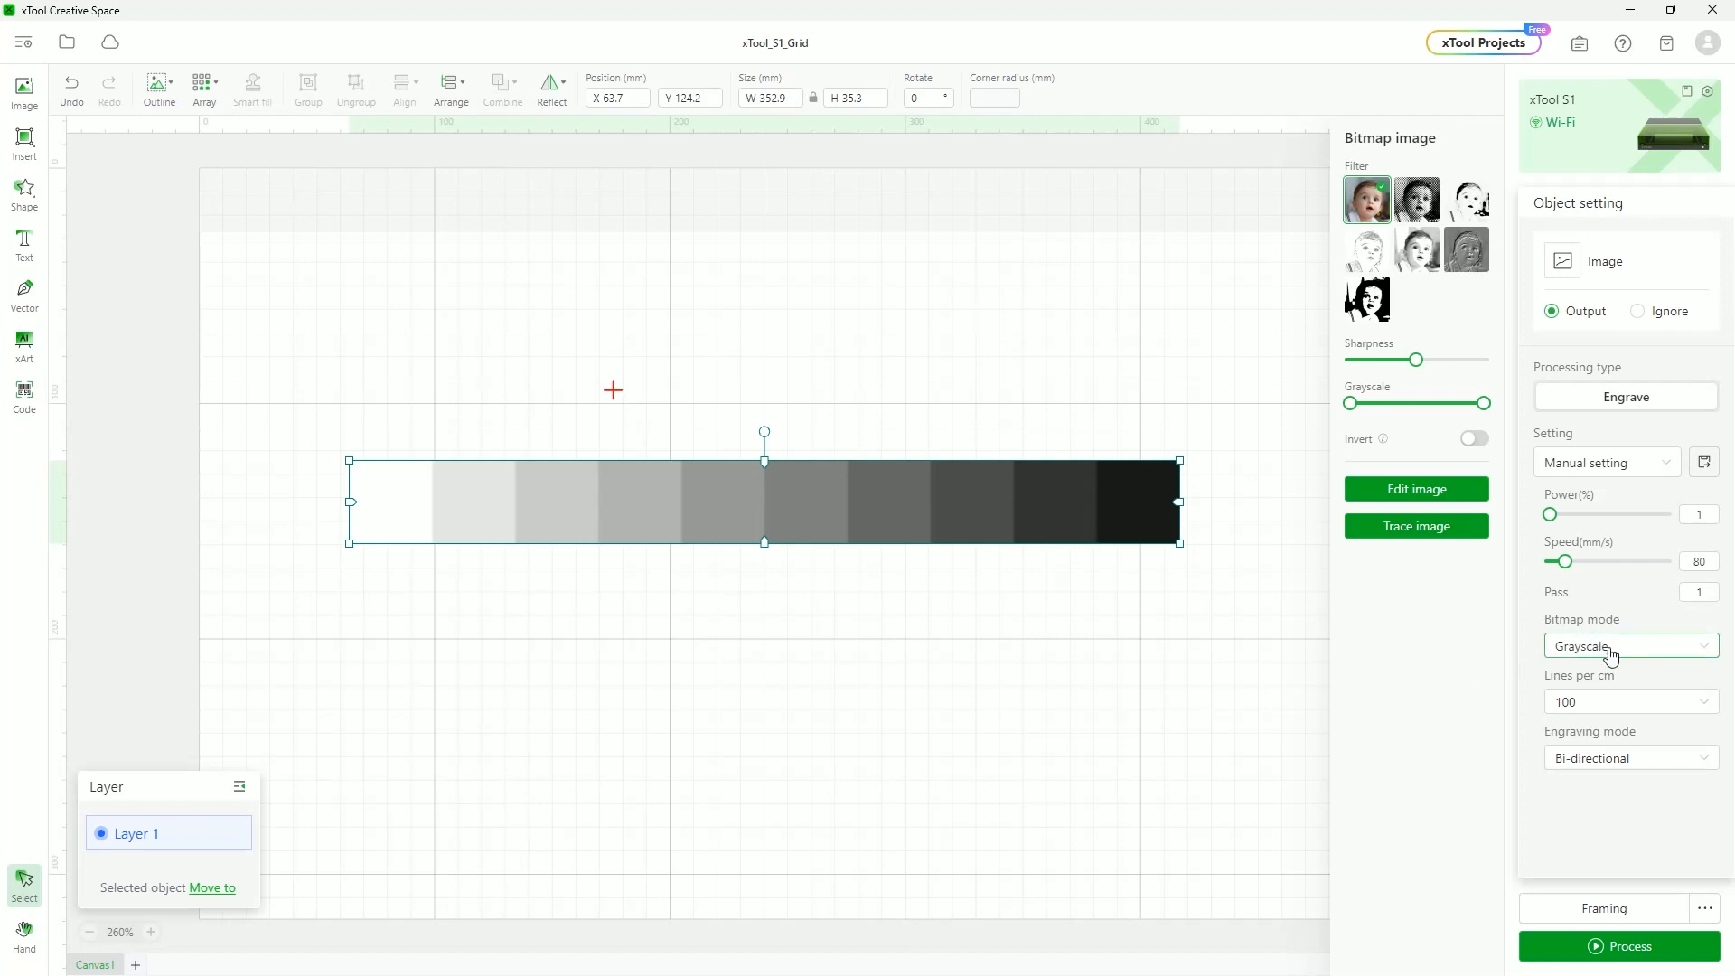
left_click(1590, 944)
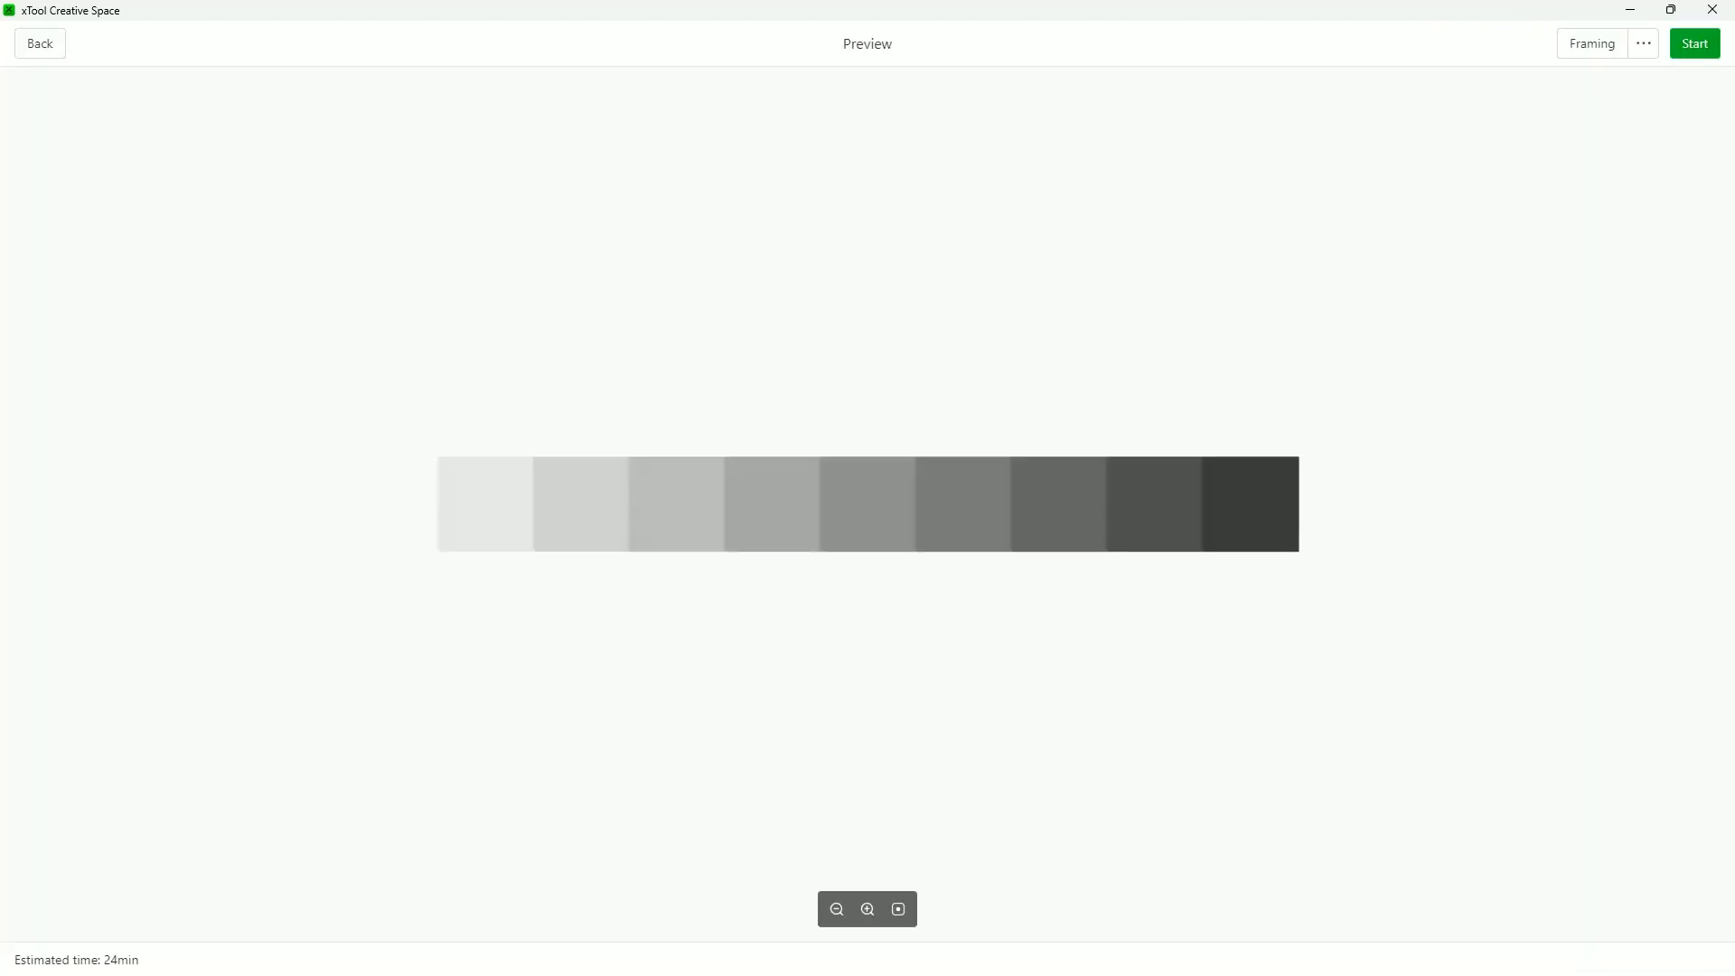
scroll(564, 508, "up", 5)
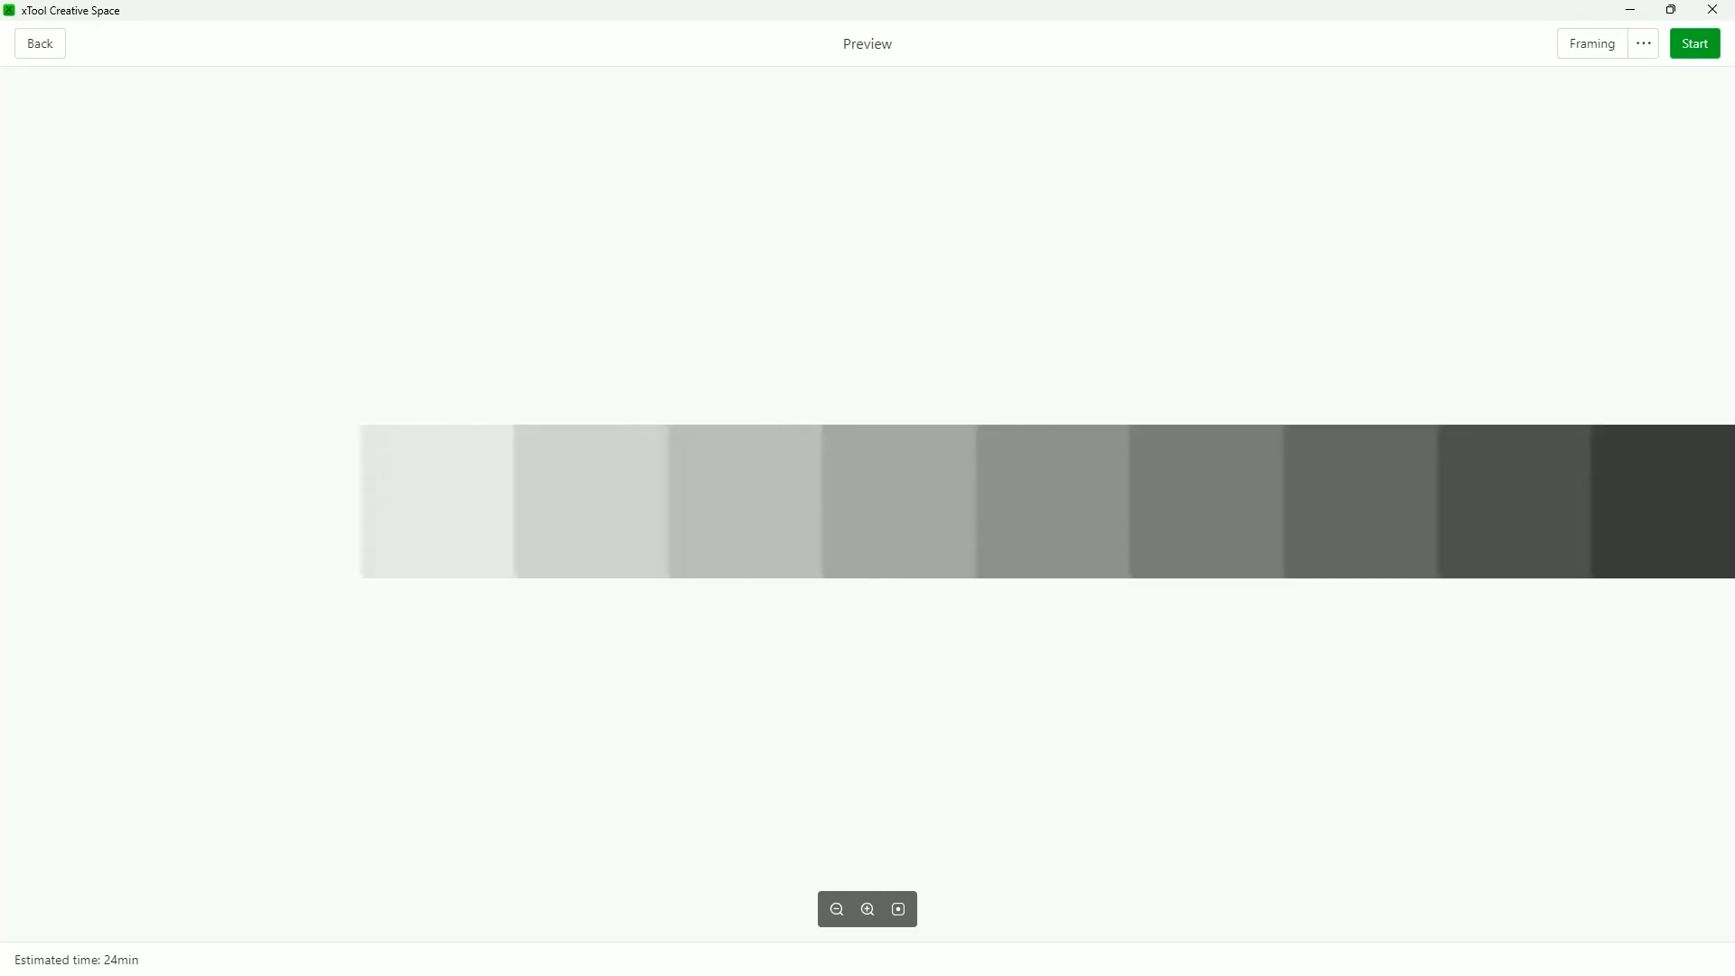
scroll(524, 474, "down", 1)
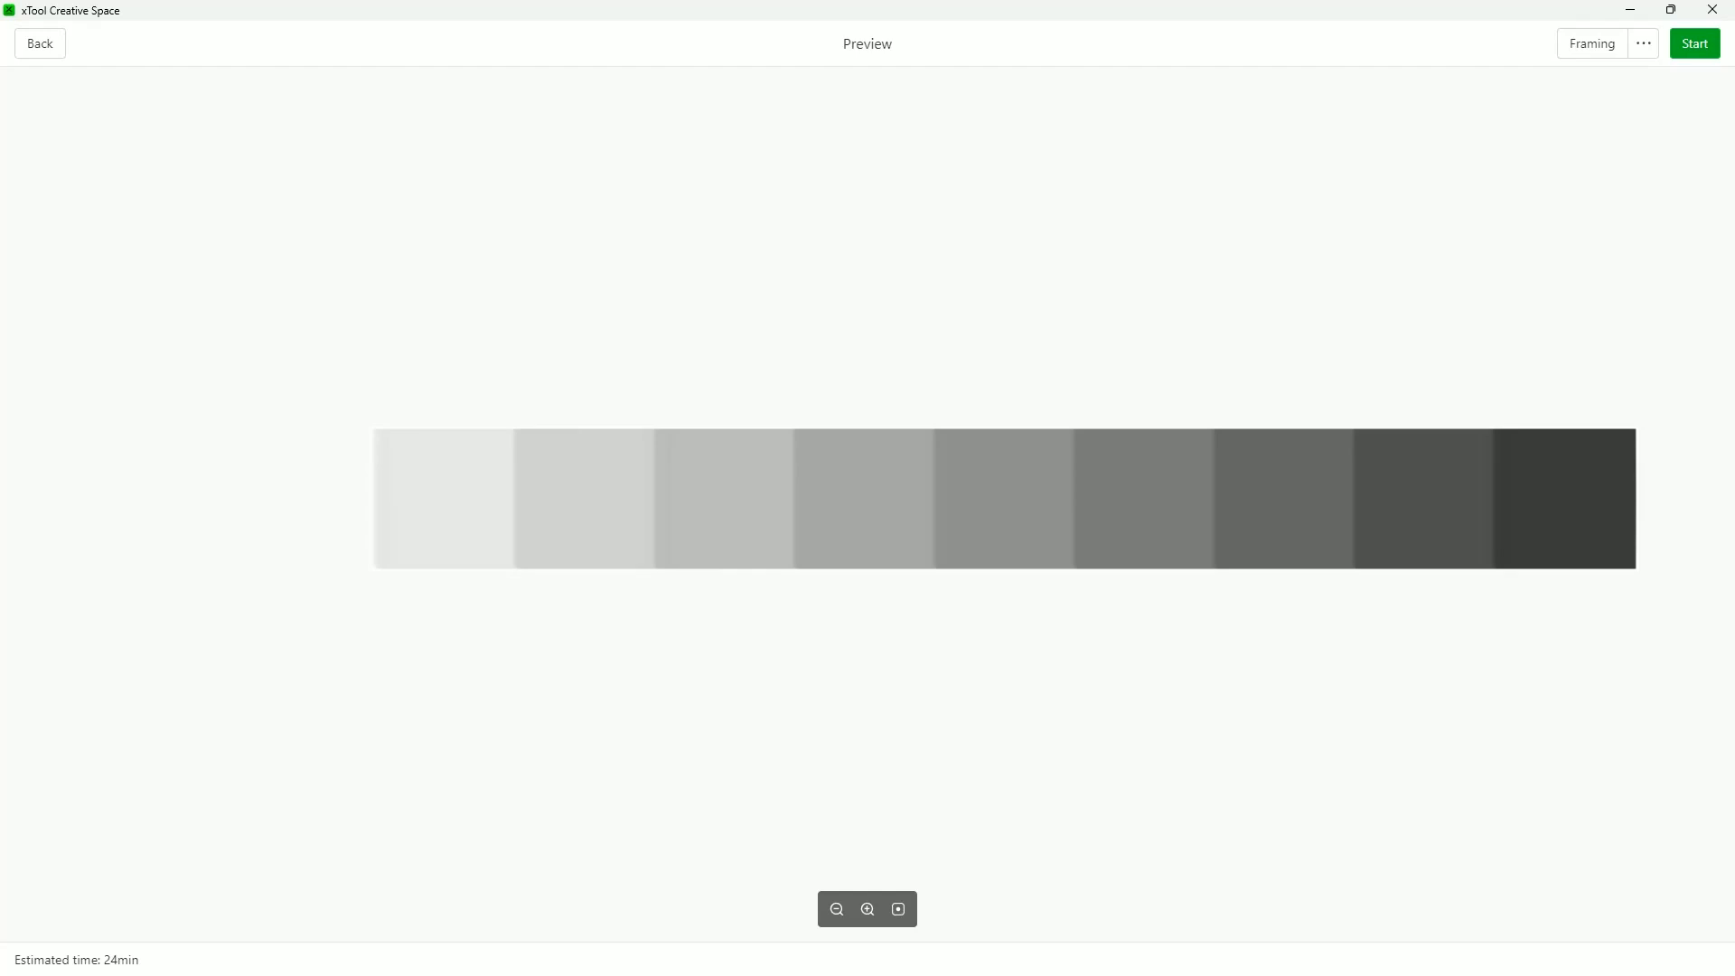
left_click(38, 43)
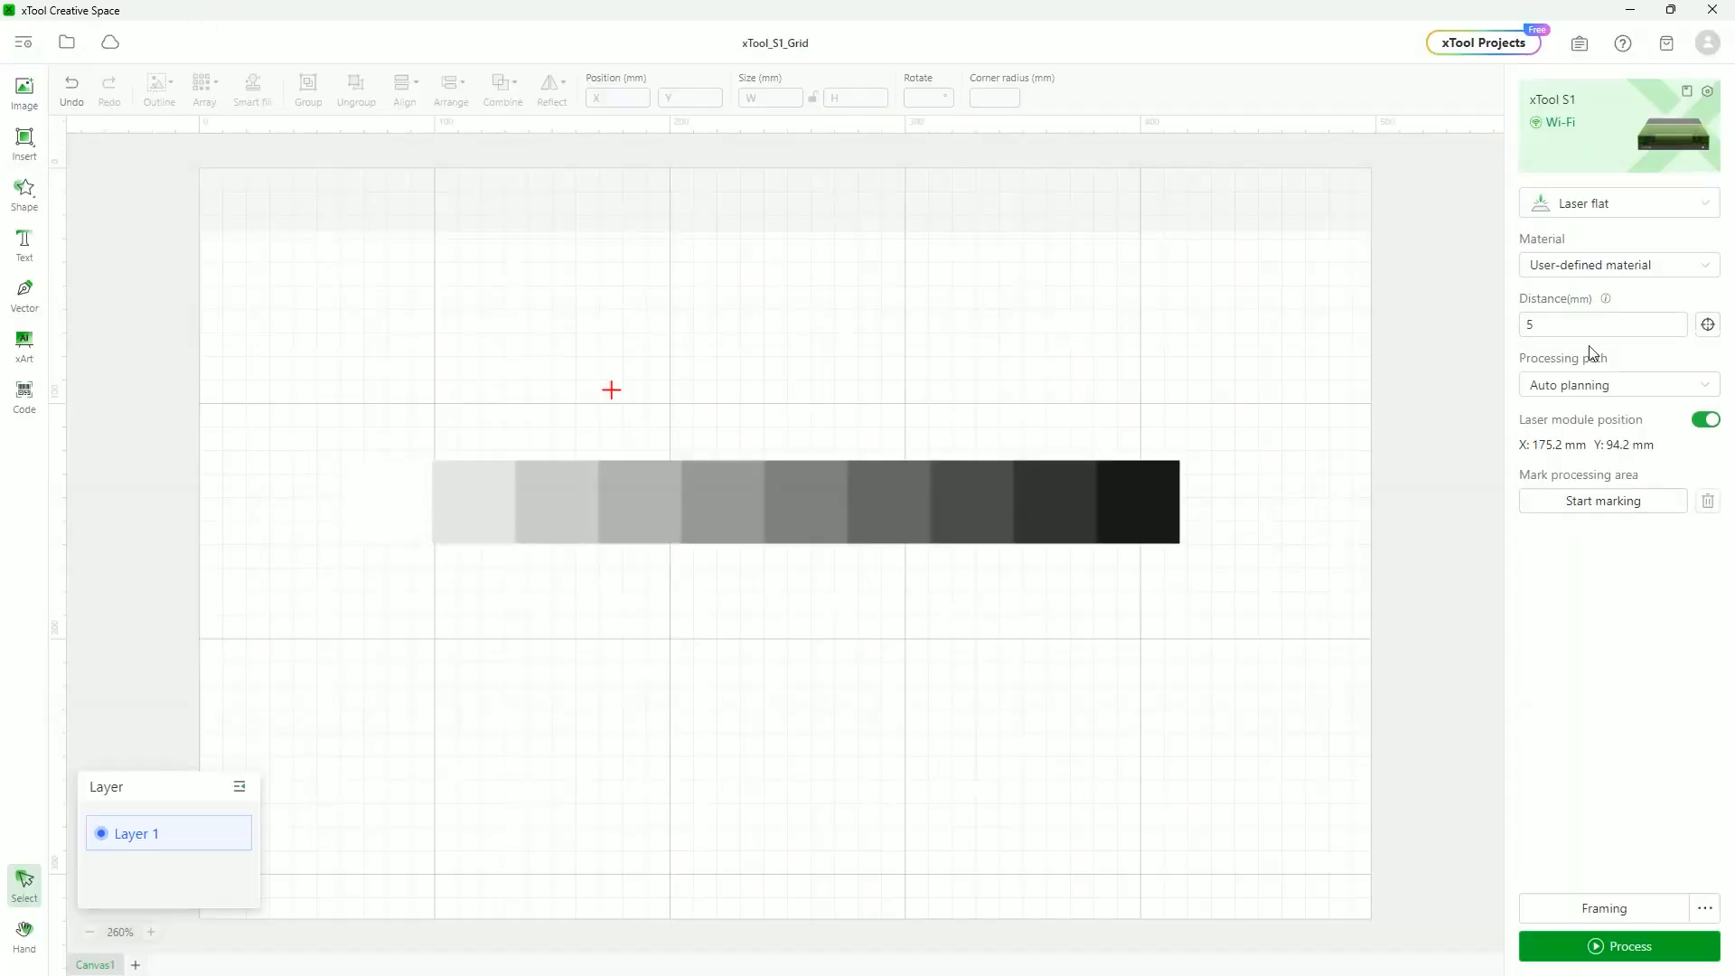
Apply the Grid halftone filter to the grayscale test strip
left_click(987, 503)
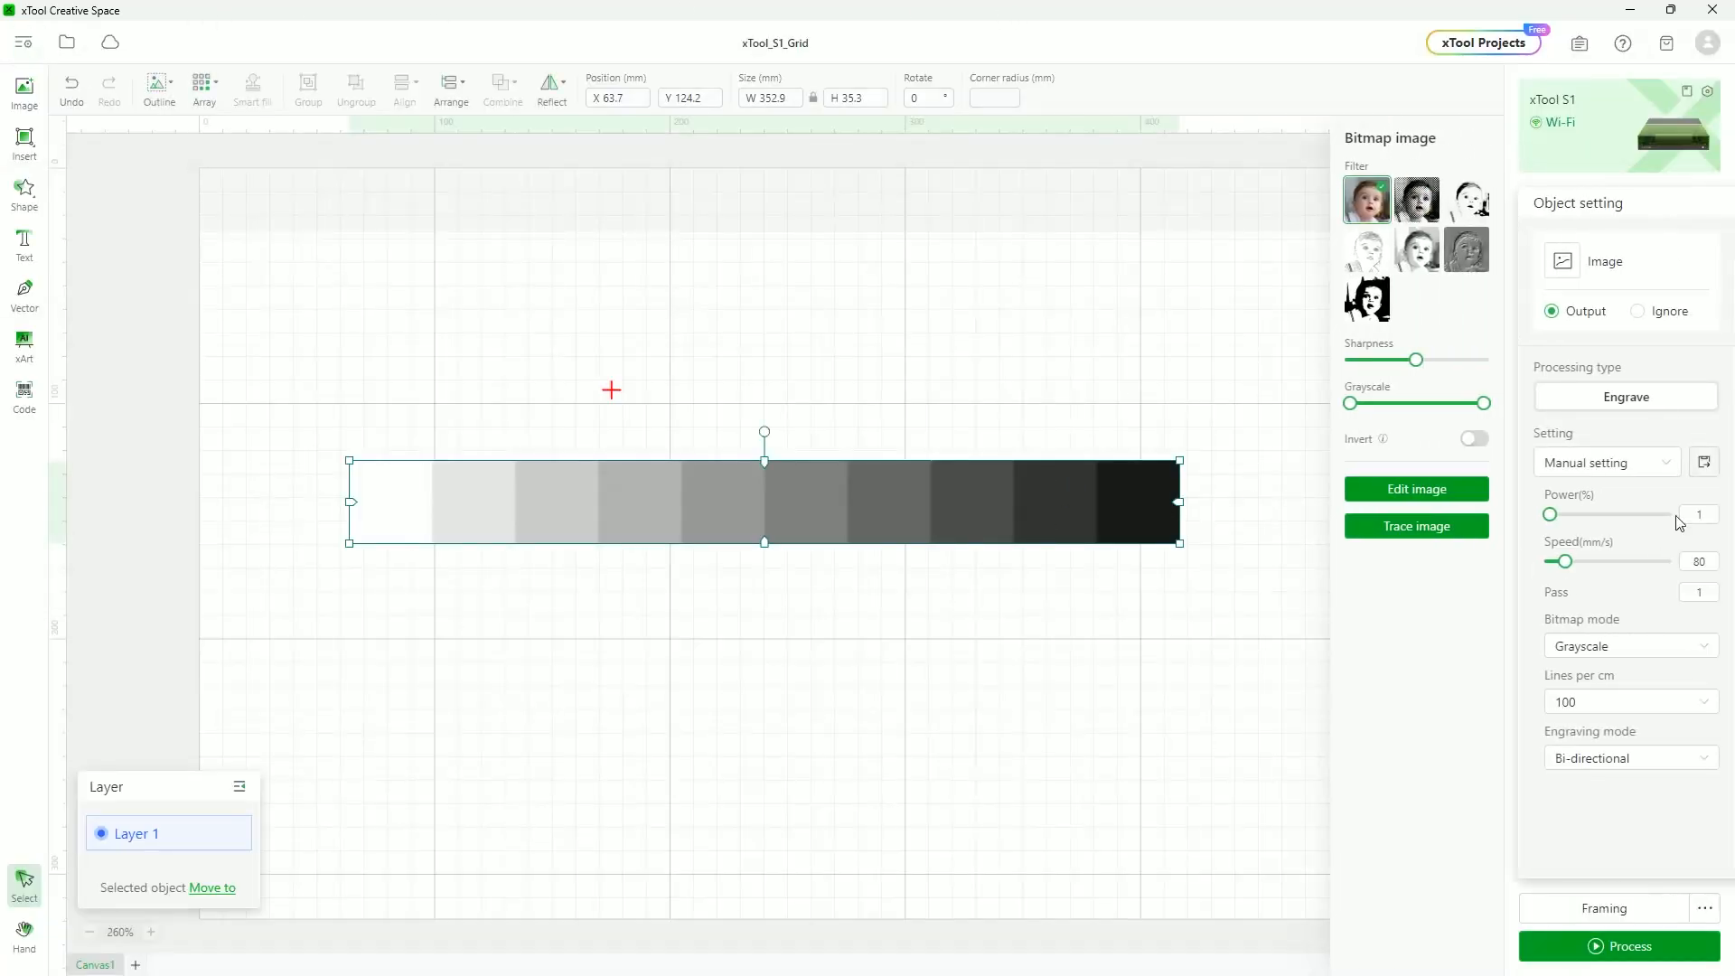
left_click(1657, 647)
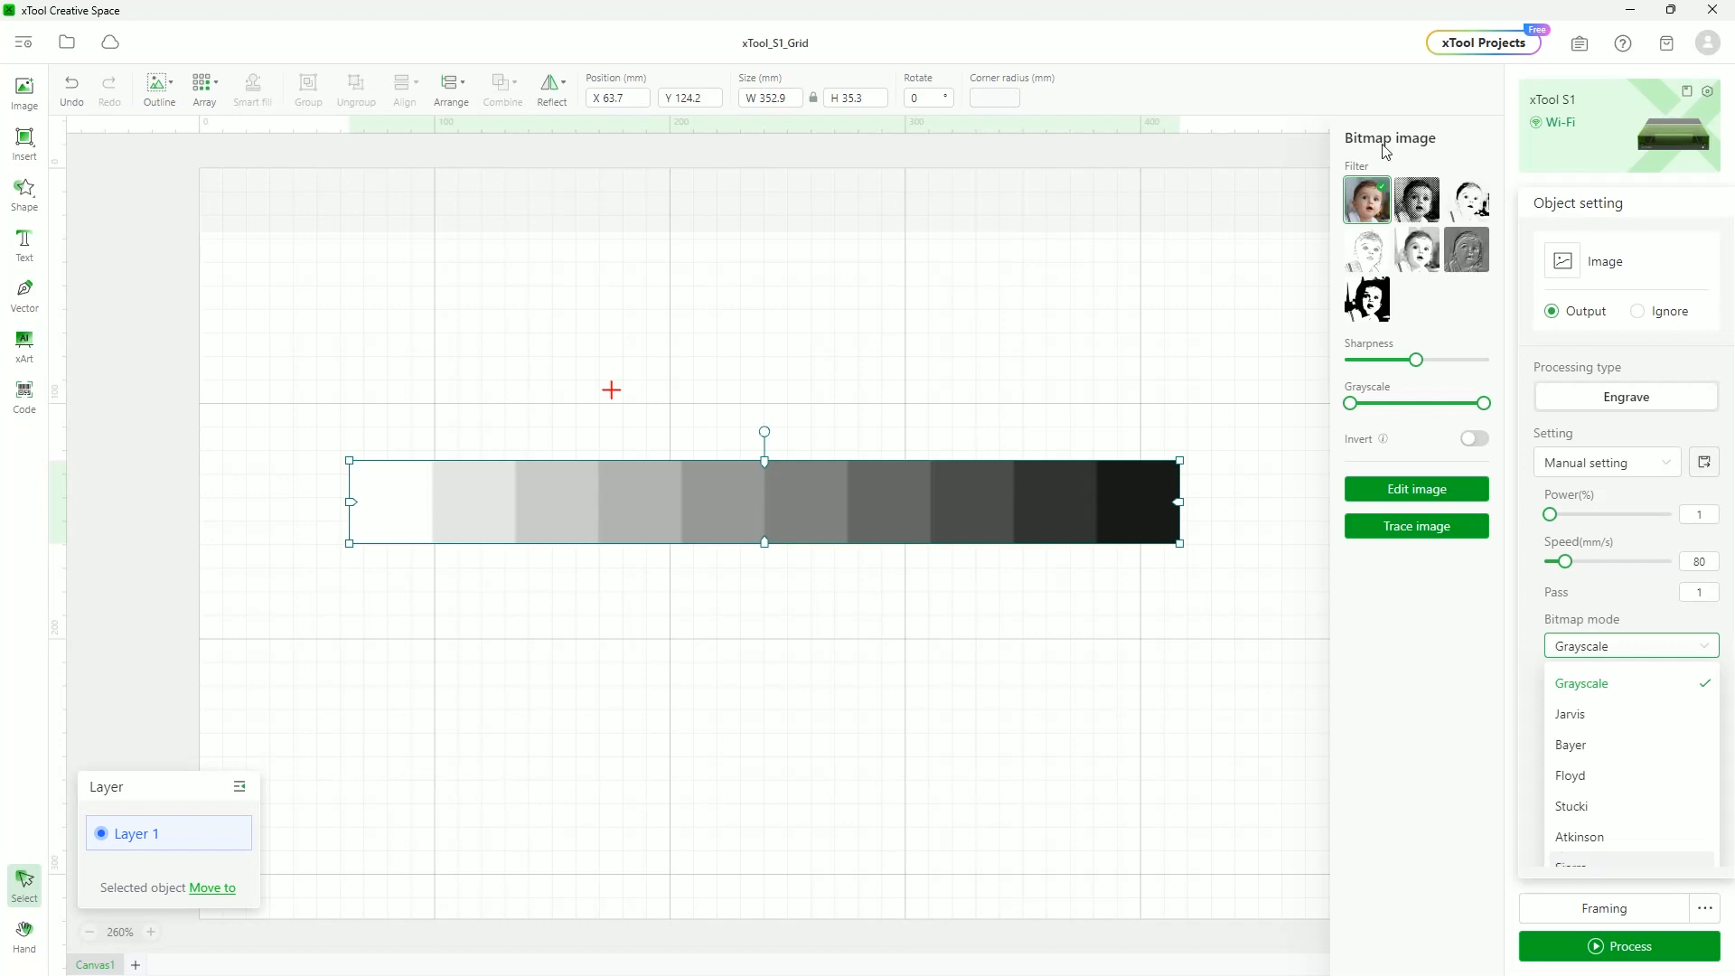
left_click(1417, 203)
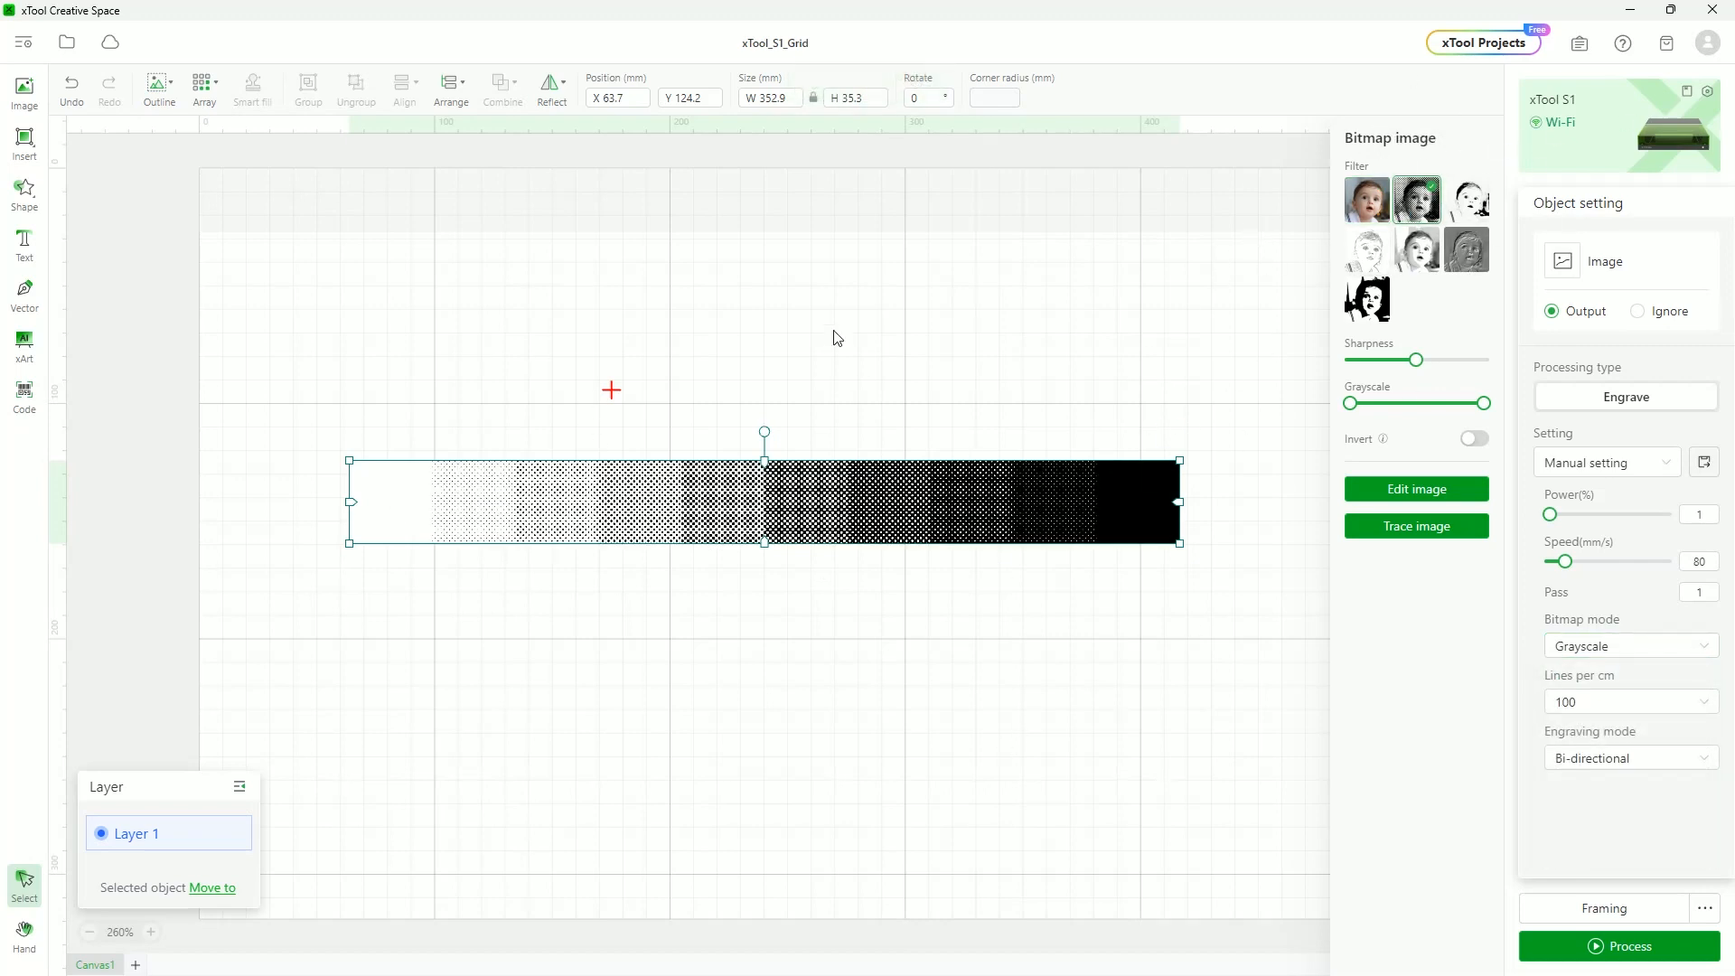
scroll(568, 491, "up", 2)
scroll(555, 540, "down", 1)
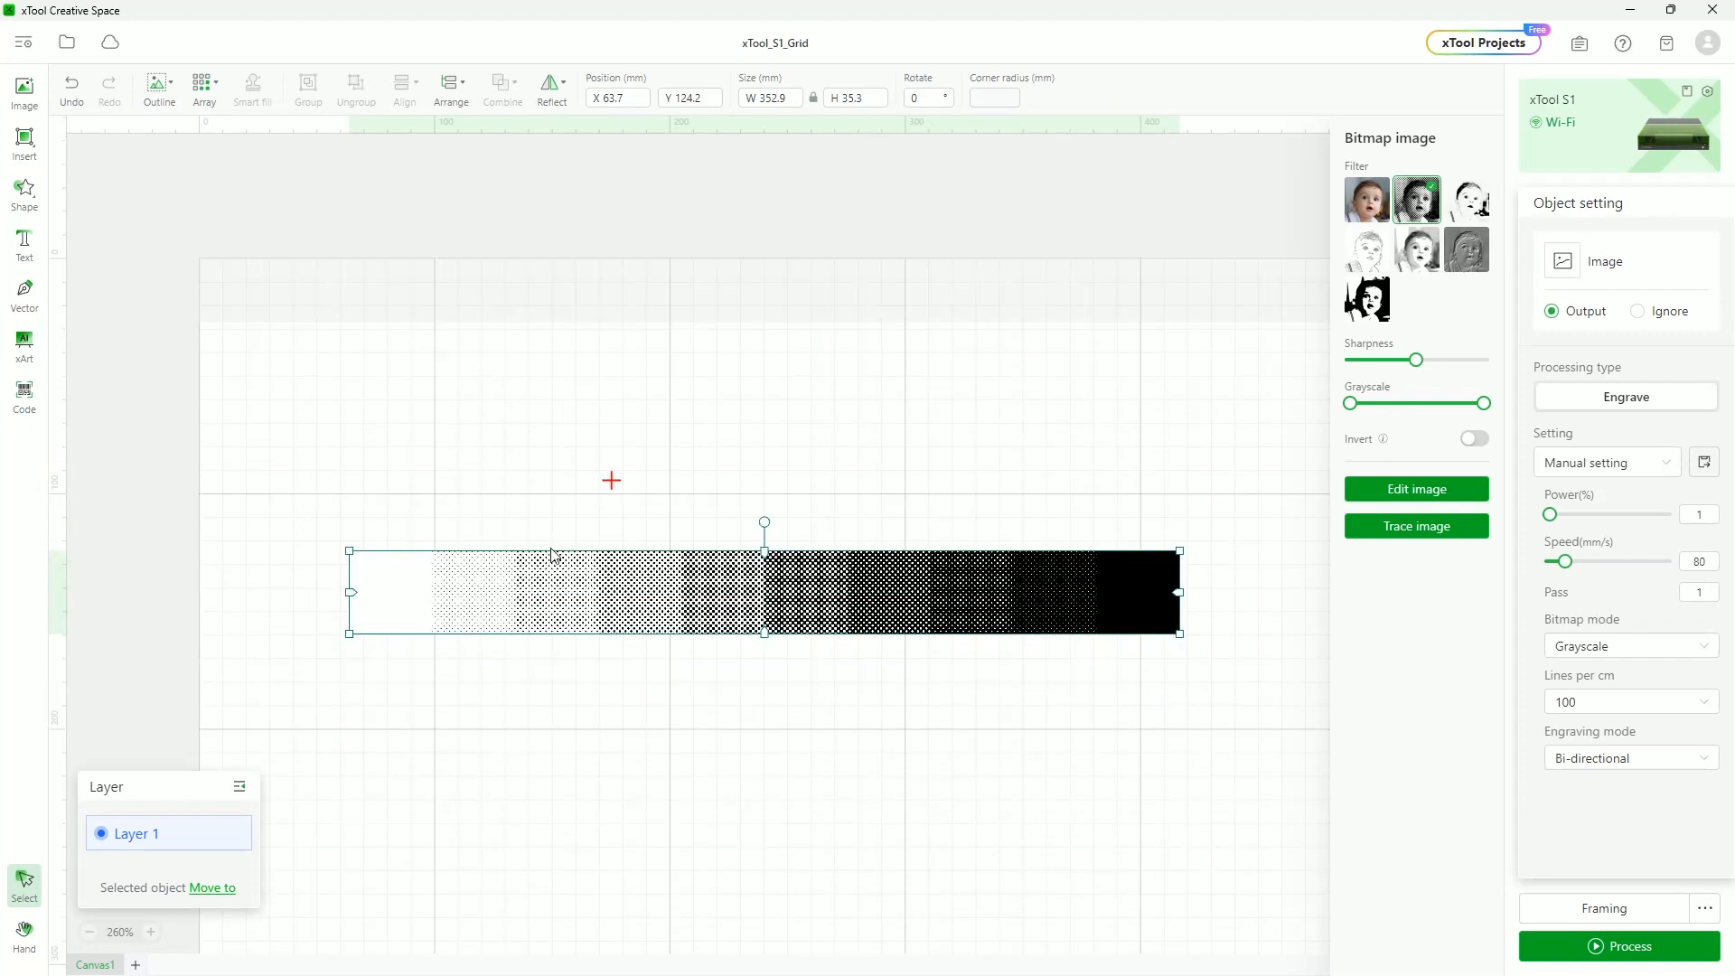
scroll(511, 593, "up", 8)
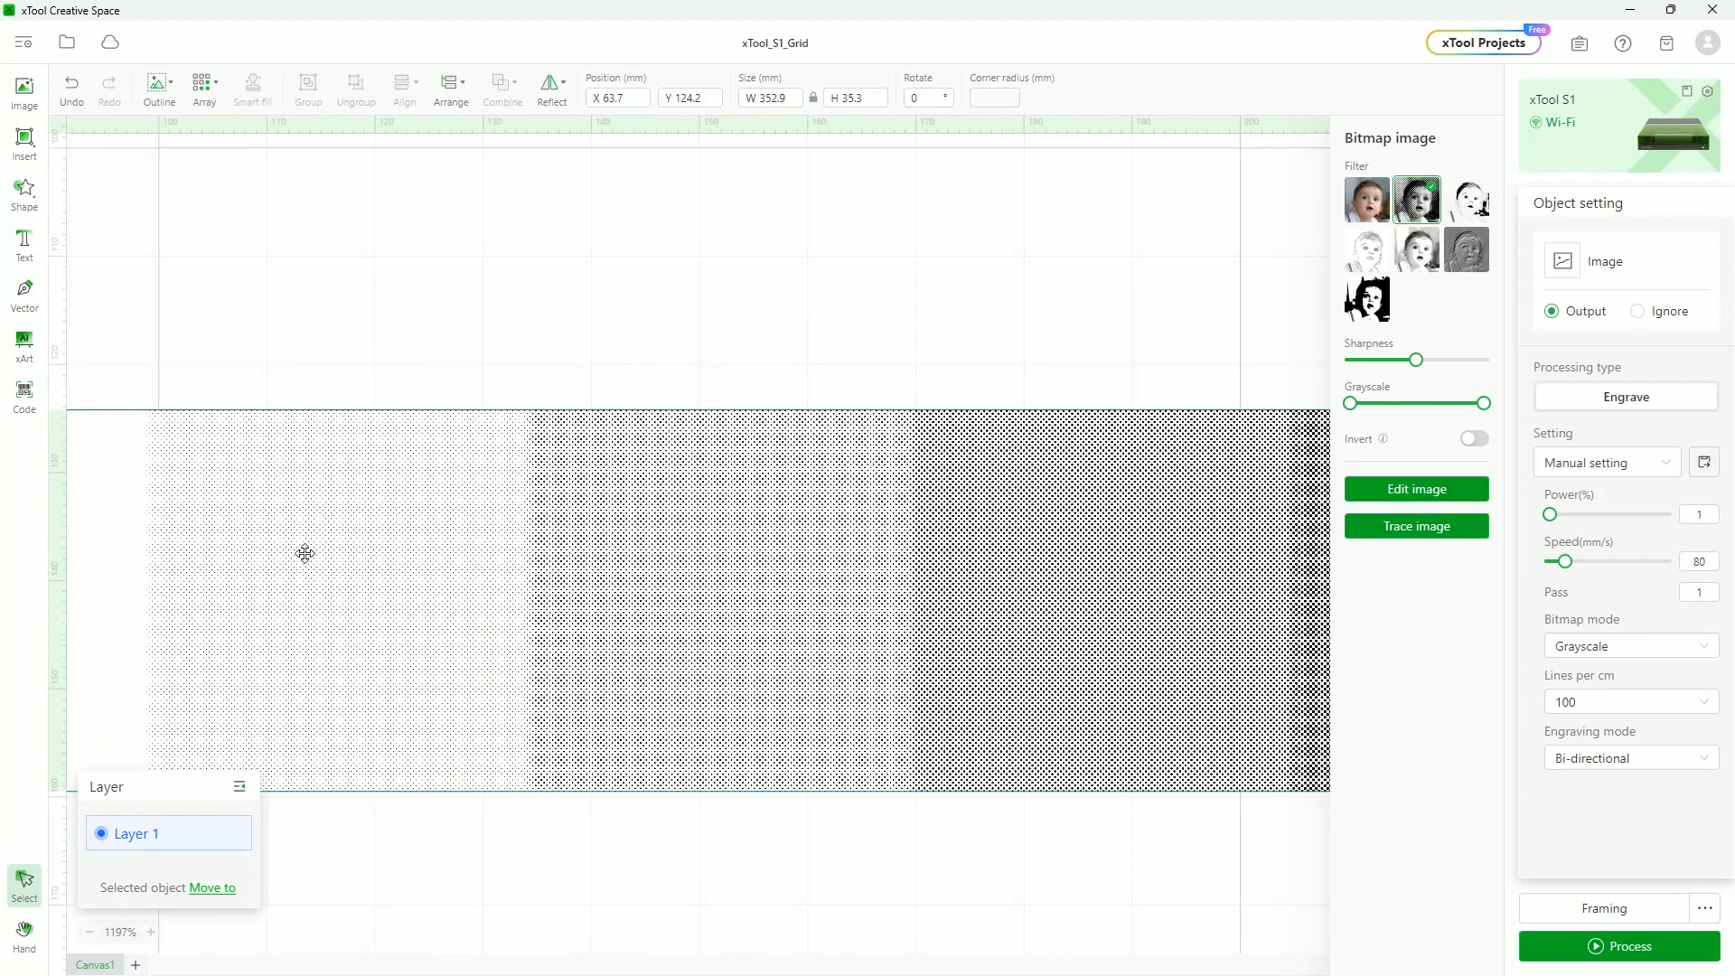
left_click(231, 359)
left_click_drag(271, 323, 537, 306)
left_click_drag(379, 311, 1109, 220)
left_click_drag(633, 307, 1300, 260)
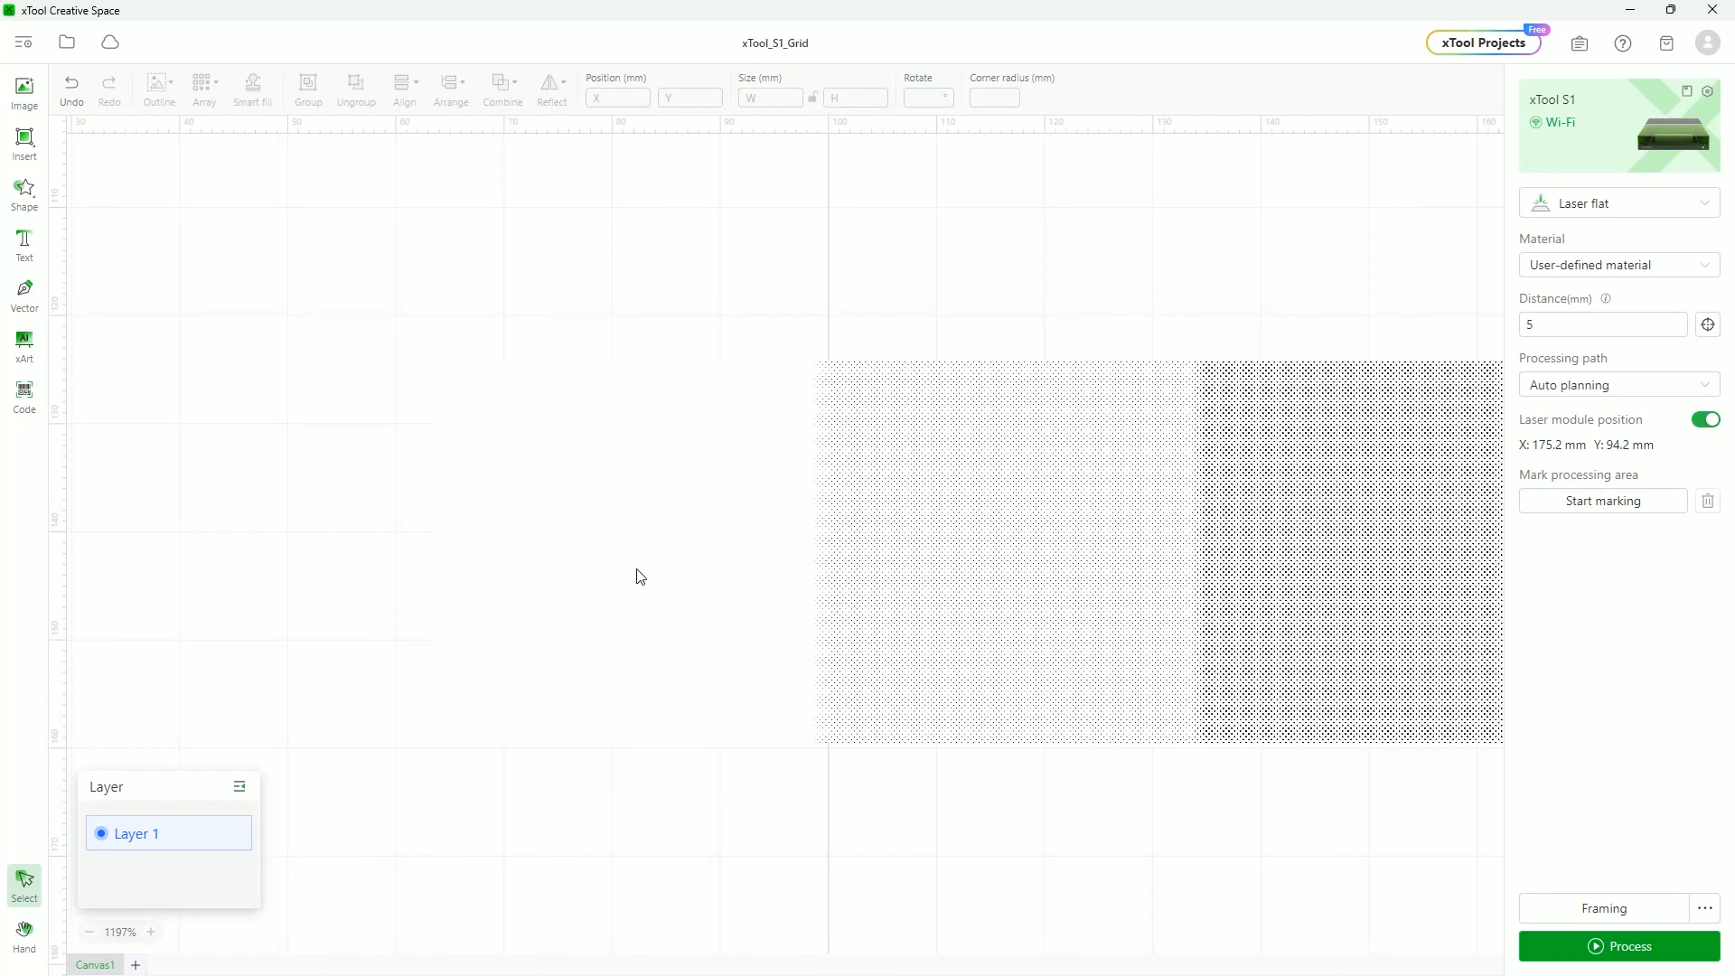
scroll(743, 690, "up", 2)
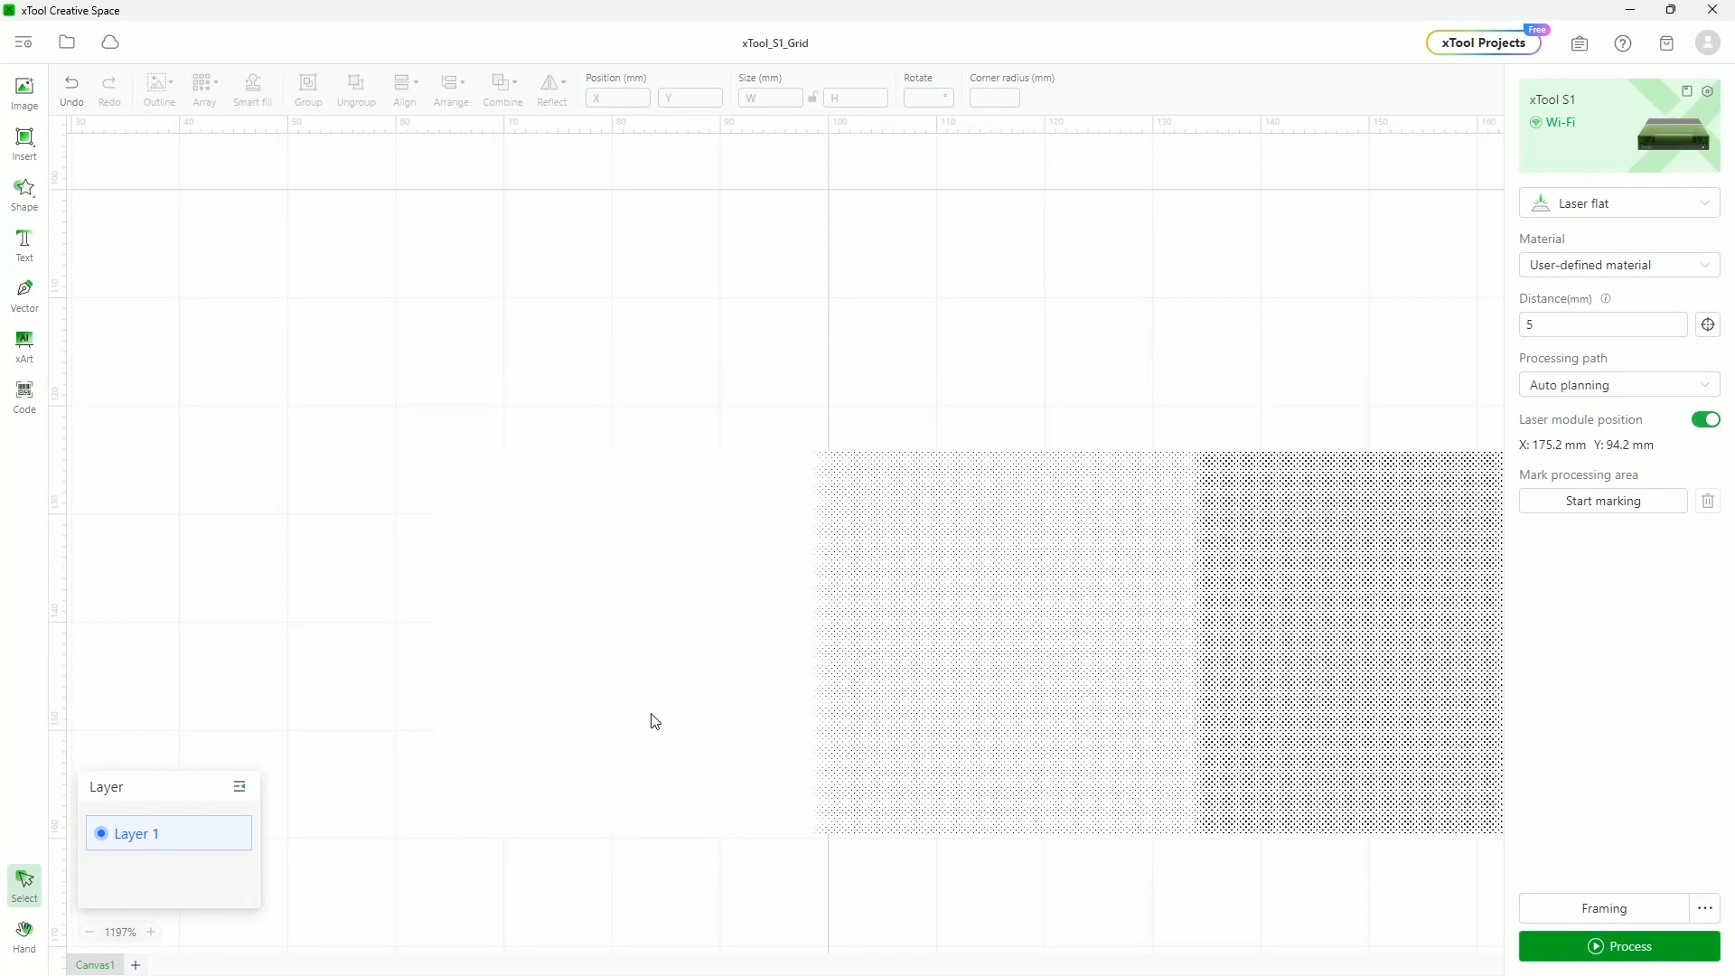
scroll(1011, 627, "down", 4)
scroll(784, 542, "right", 18)
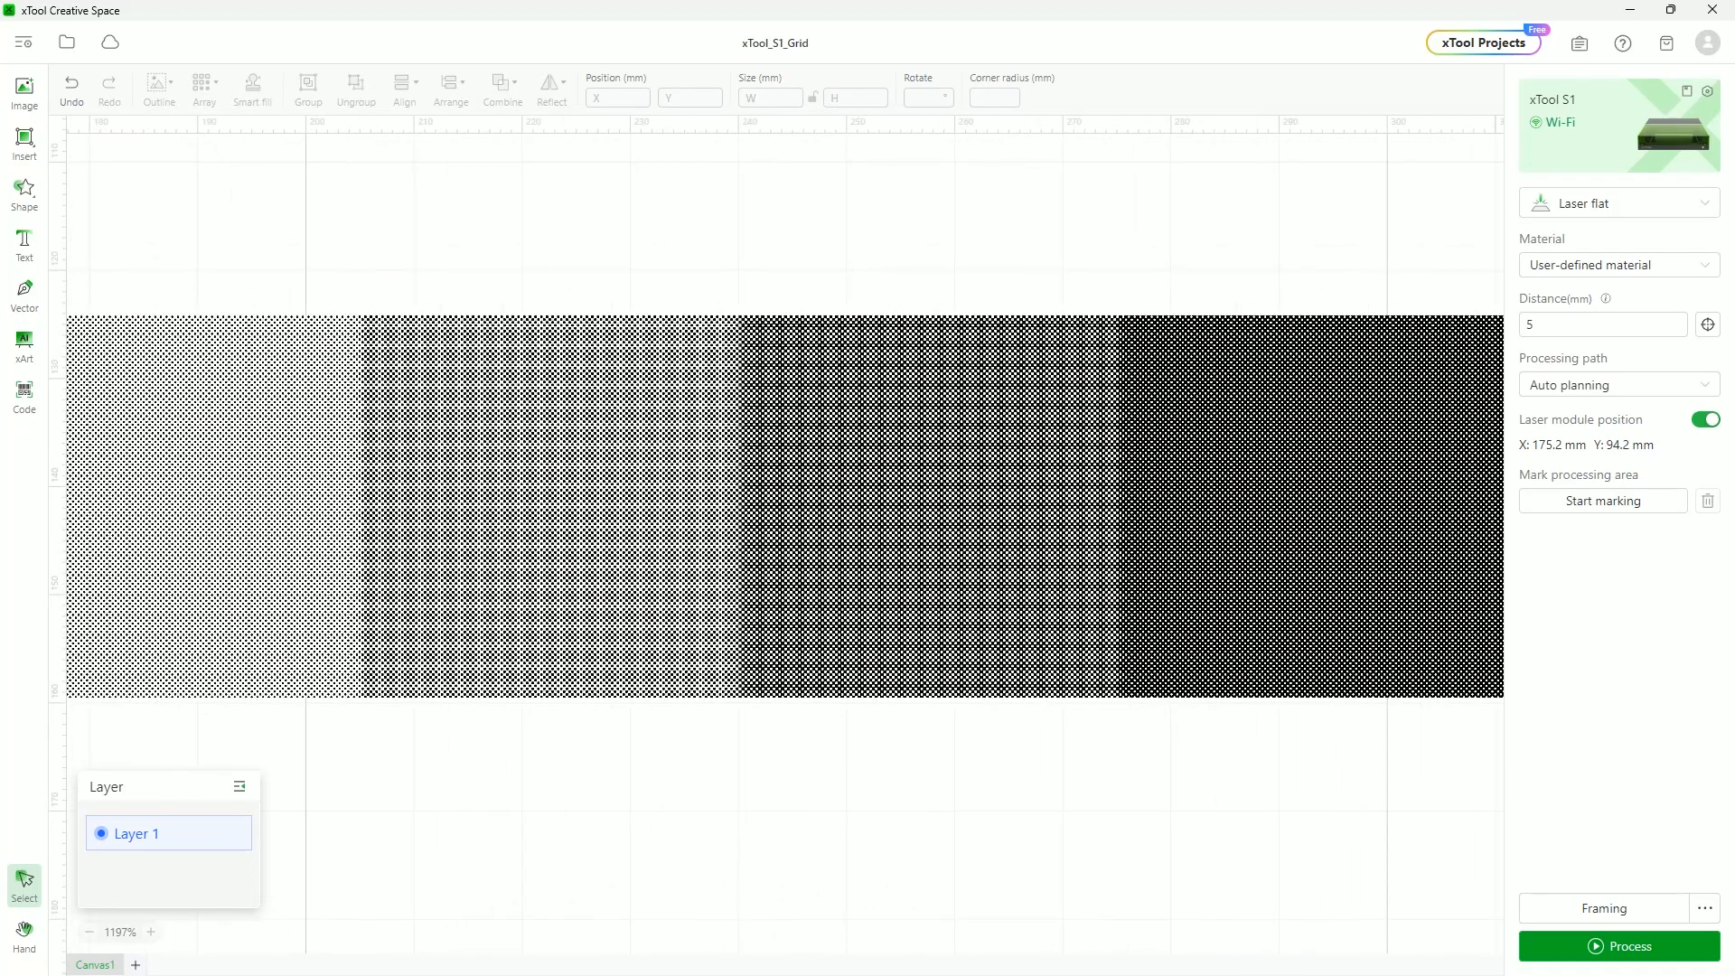
scroll(784, 533, "right", 15)
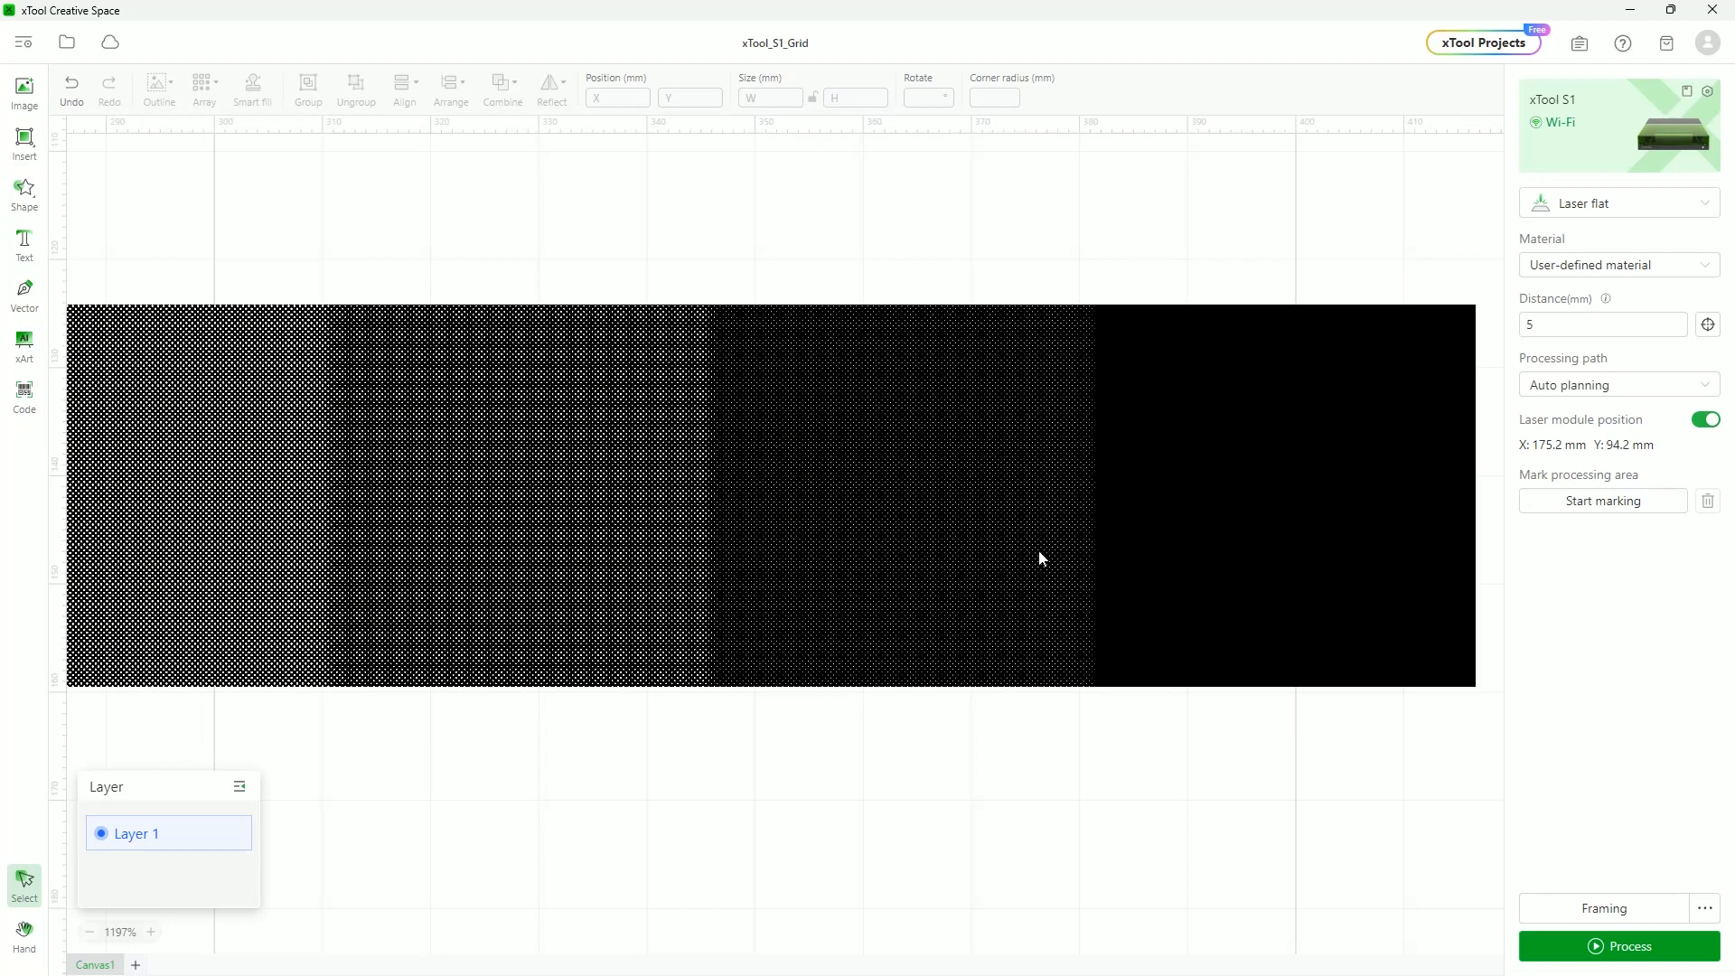
scroll(904, 562, "down", 3)
scroll(895, 557, "up", 4)
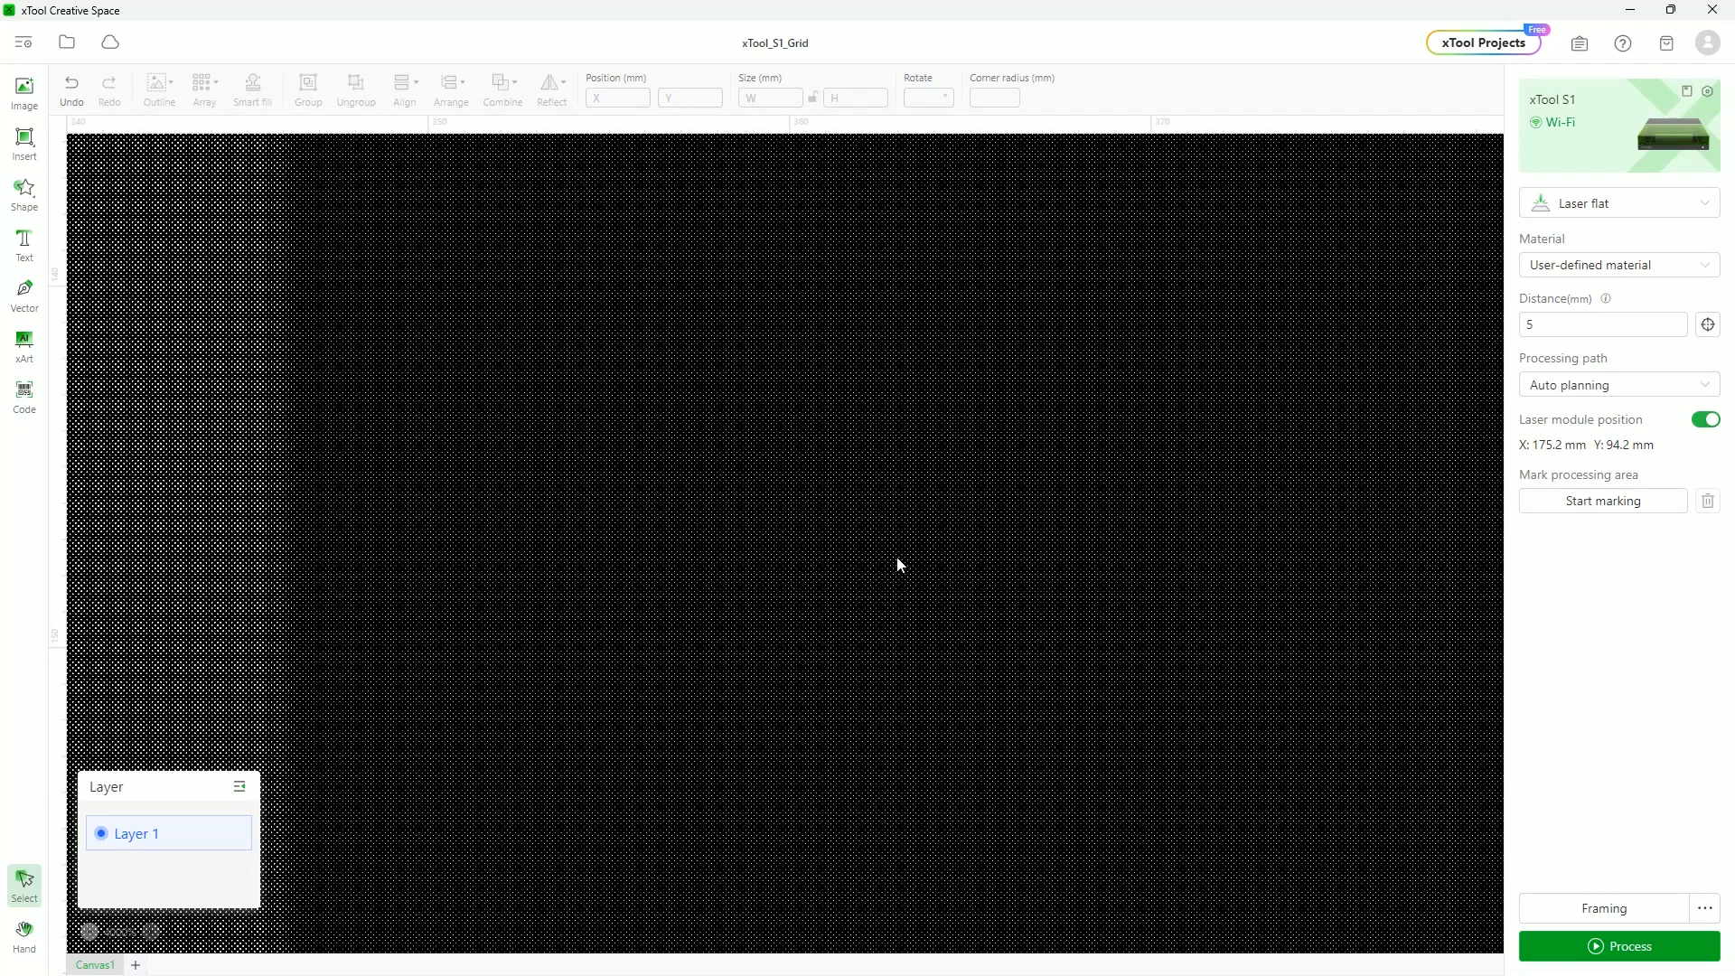
scroll(916, 551, "down", 10)
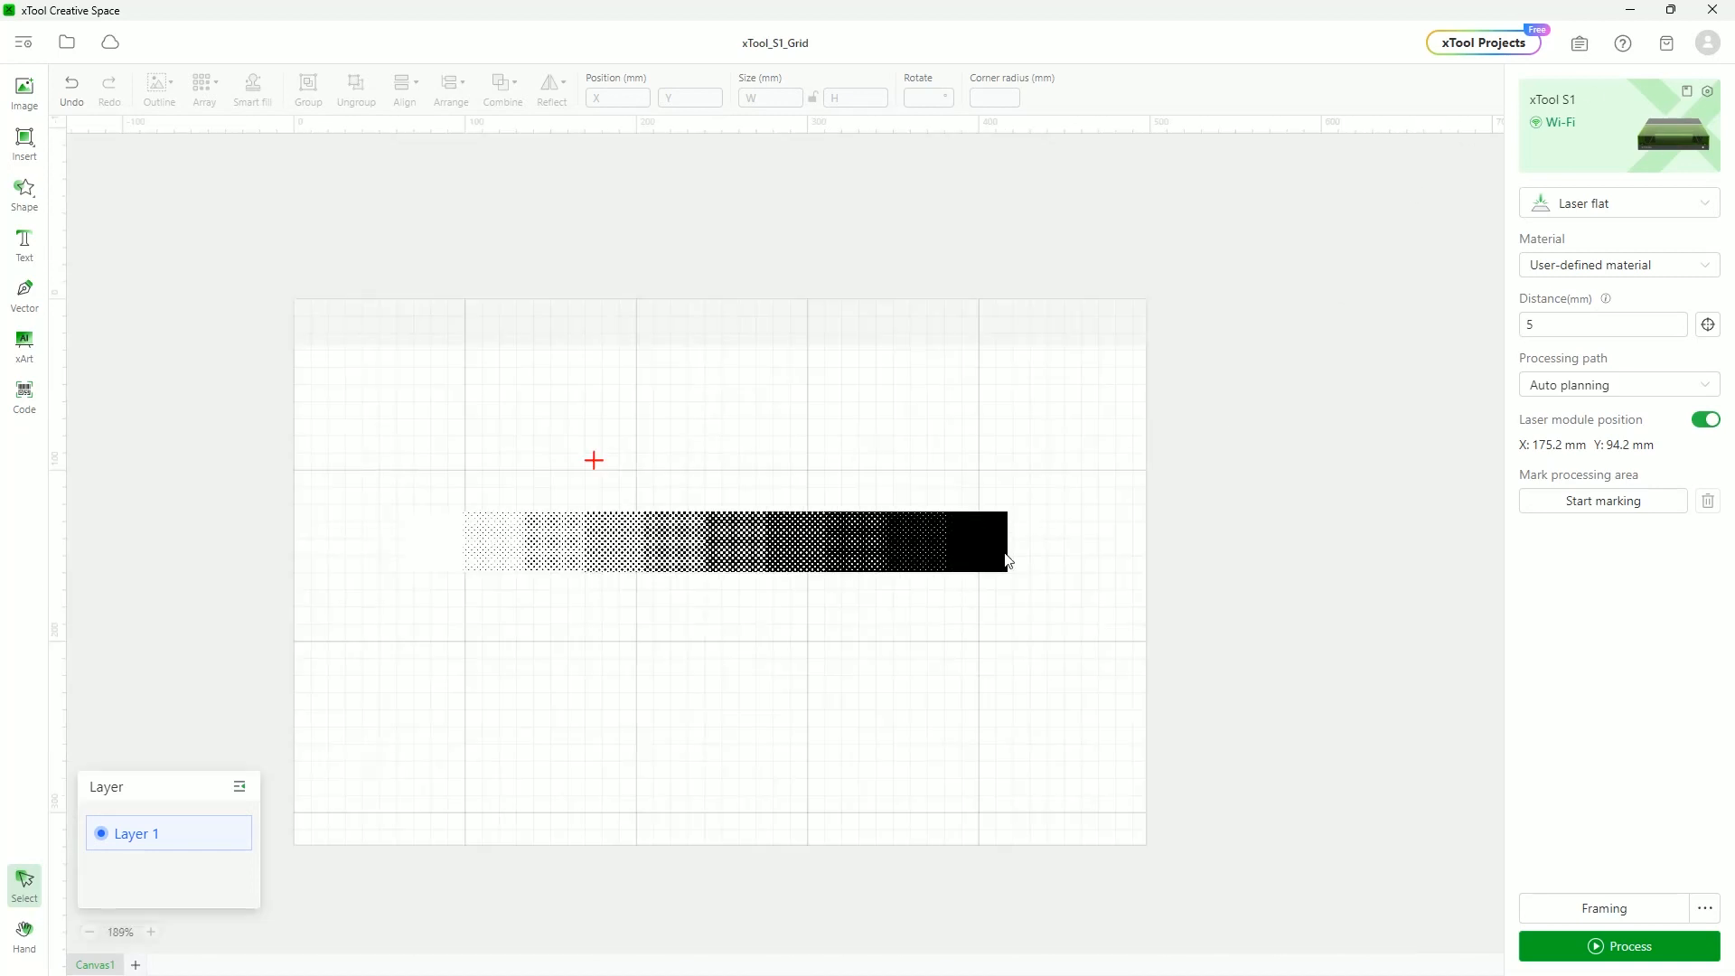
left_click(1008, 560)
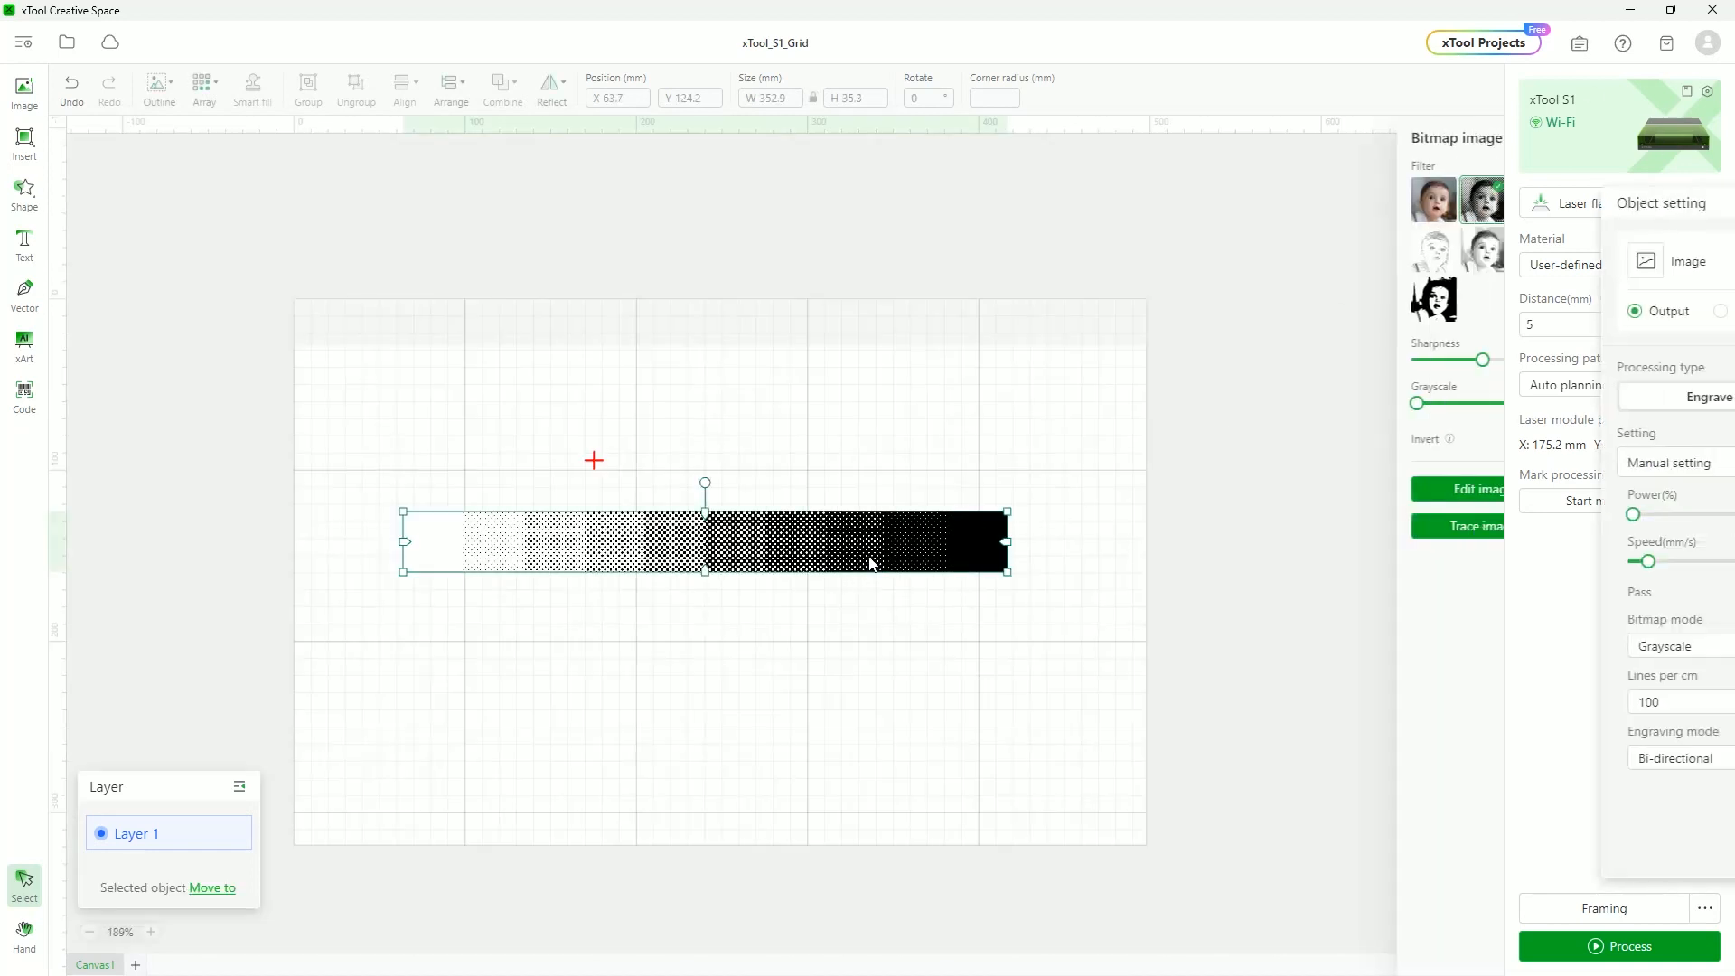
Reset the strip to the Original filter and switch its bitmap mode to Jarvis
left_click(1607, 652)
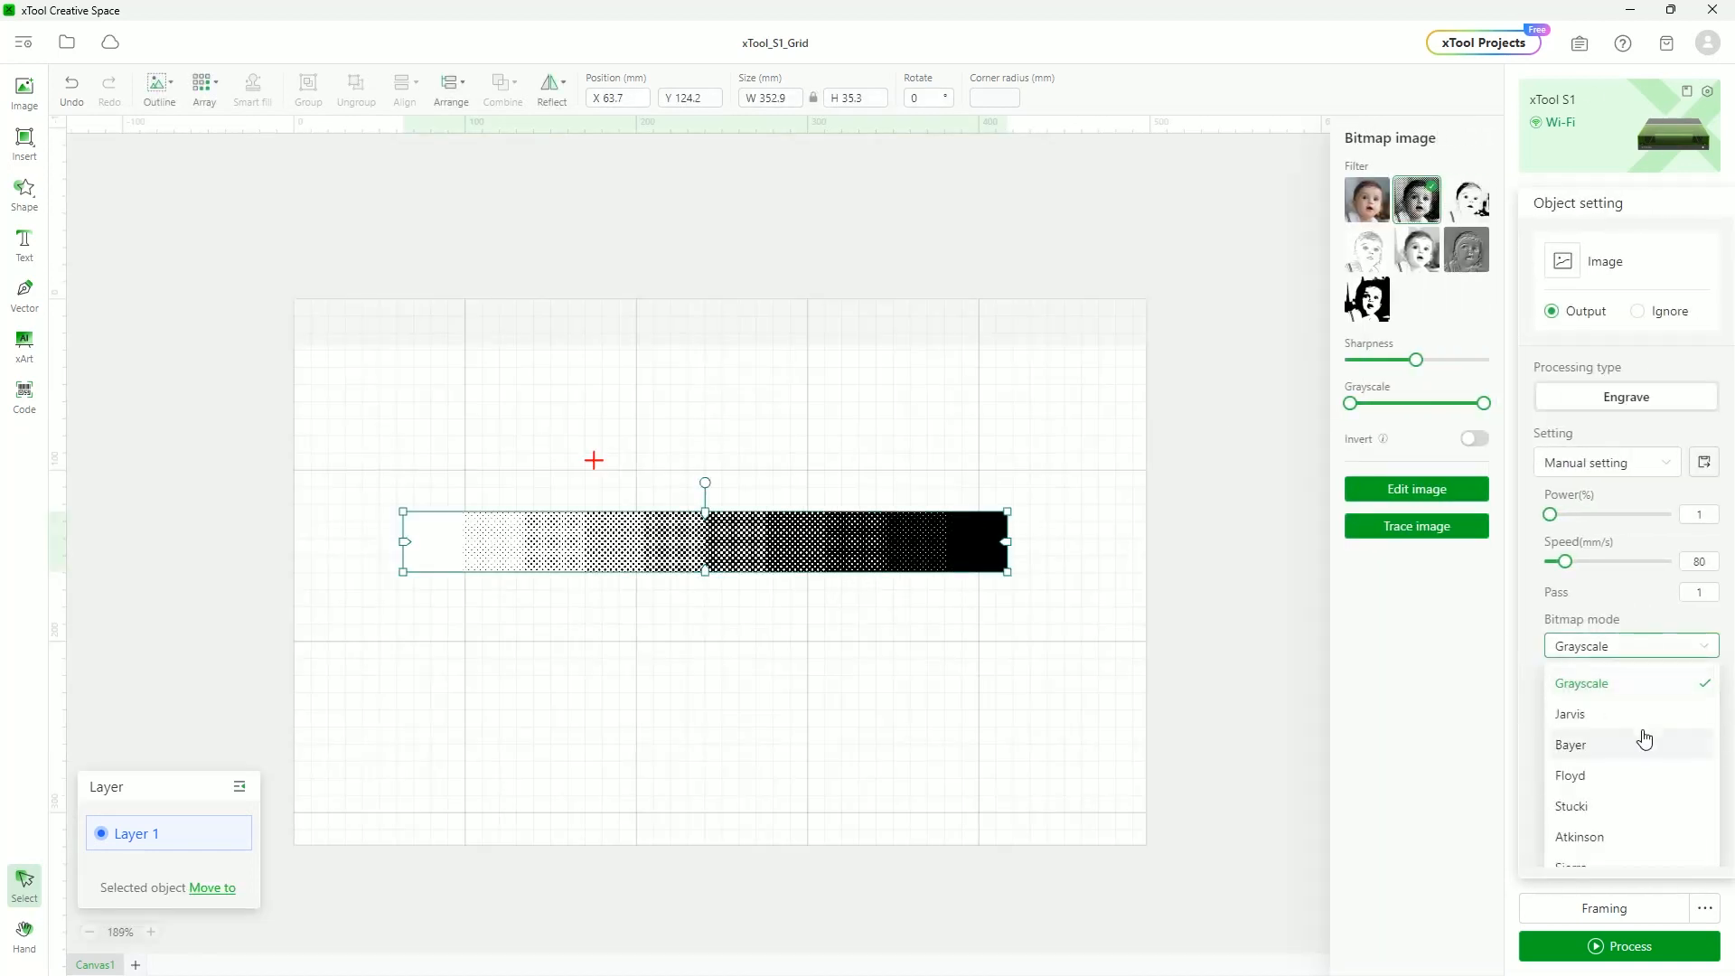
left_click(1364, 201)
left_click(1633, 649)
left_click(1594, 719)
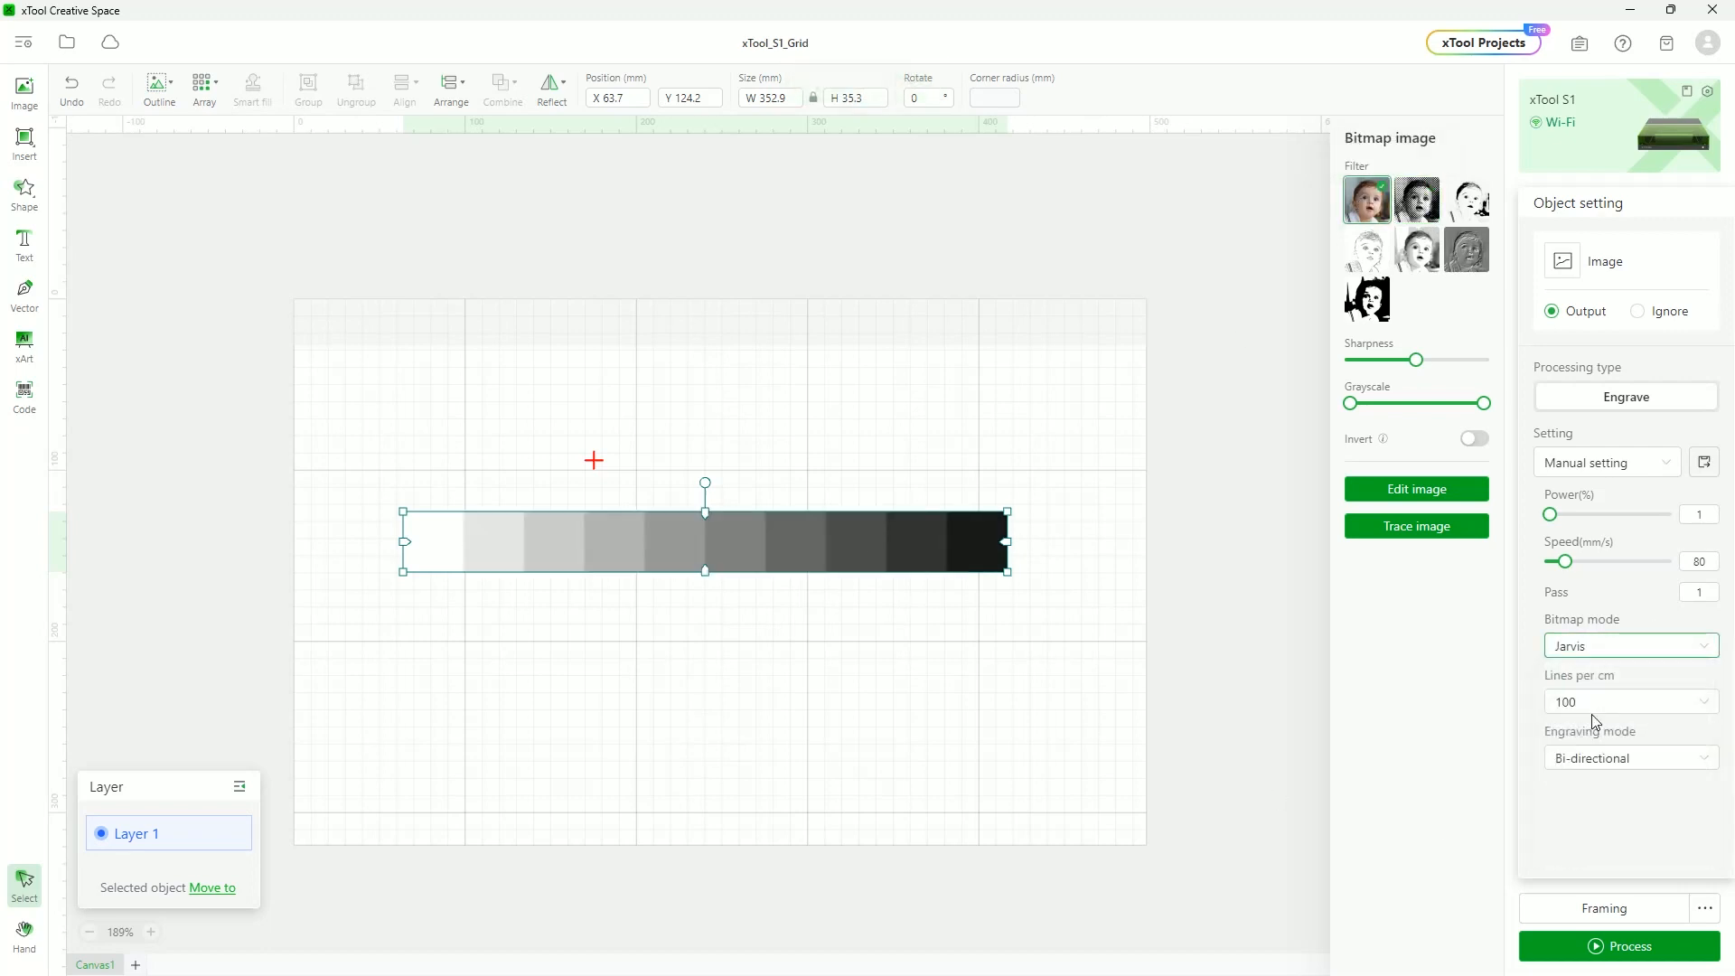
Preview the strip's Jarvis engraving, estimated at 25 min, inspecting its dark end
left_click(1610, 950)
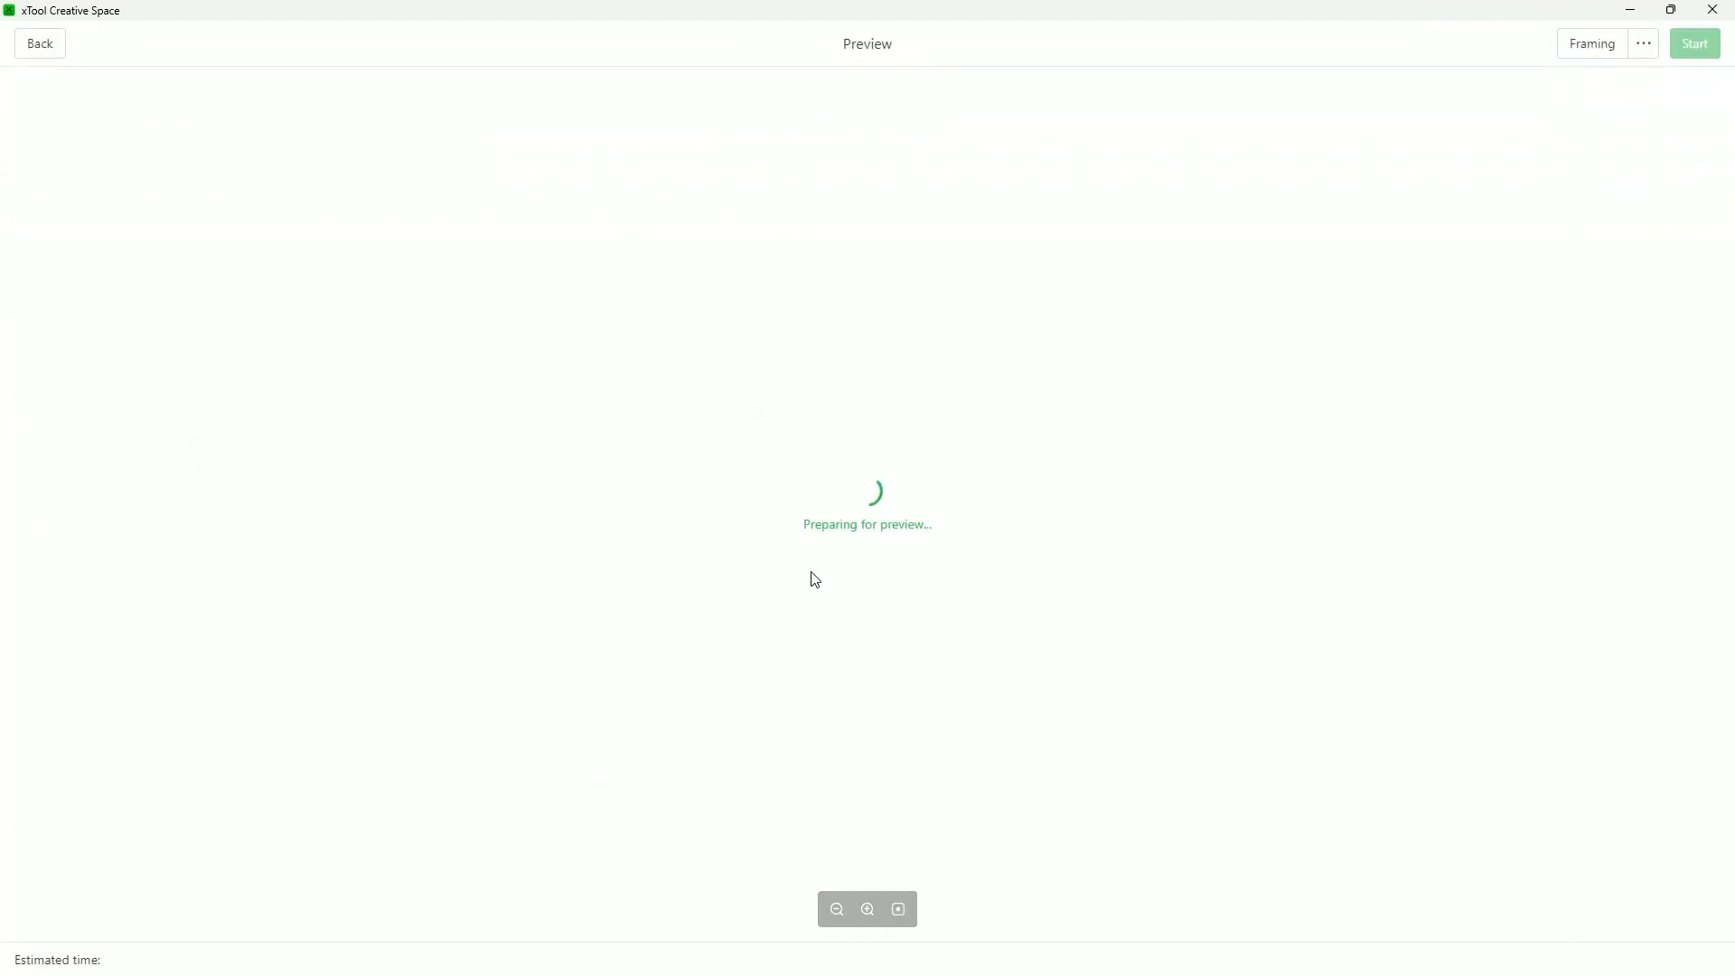
scroll(655, 524, "down", 1)
scroll(656, 524, "up", 6)
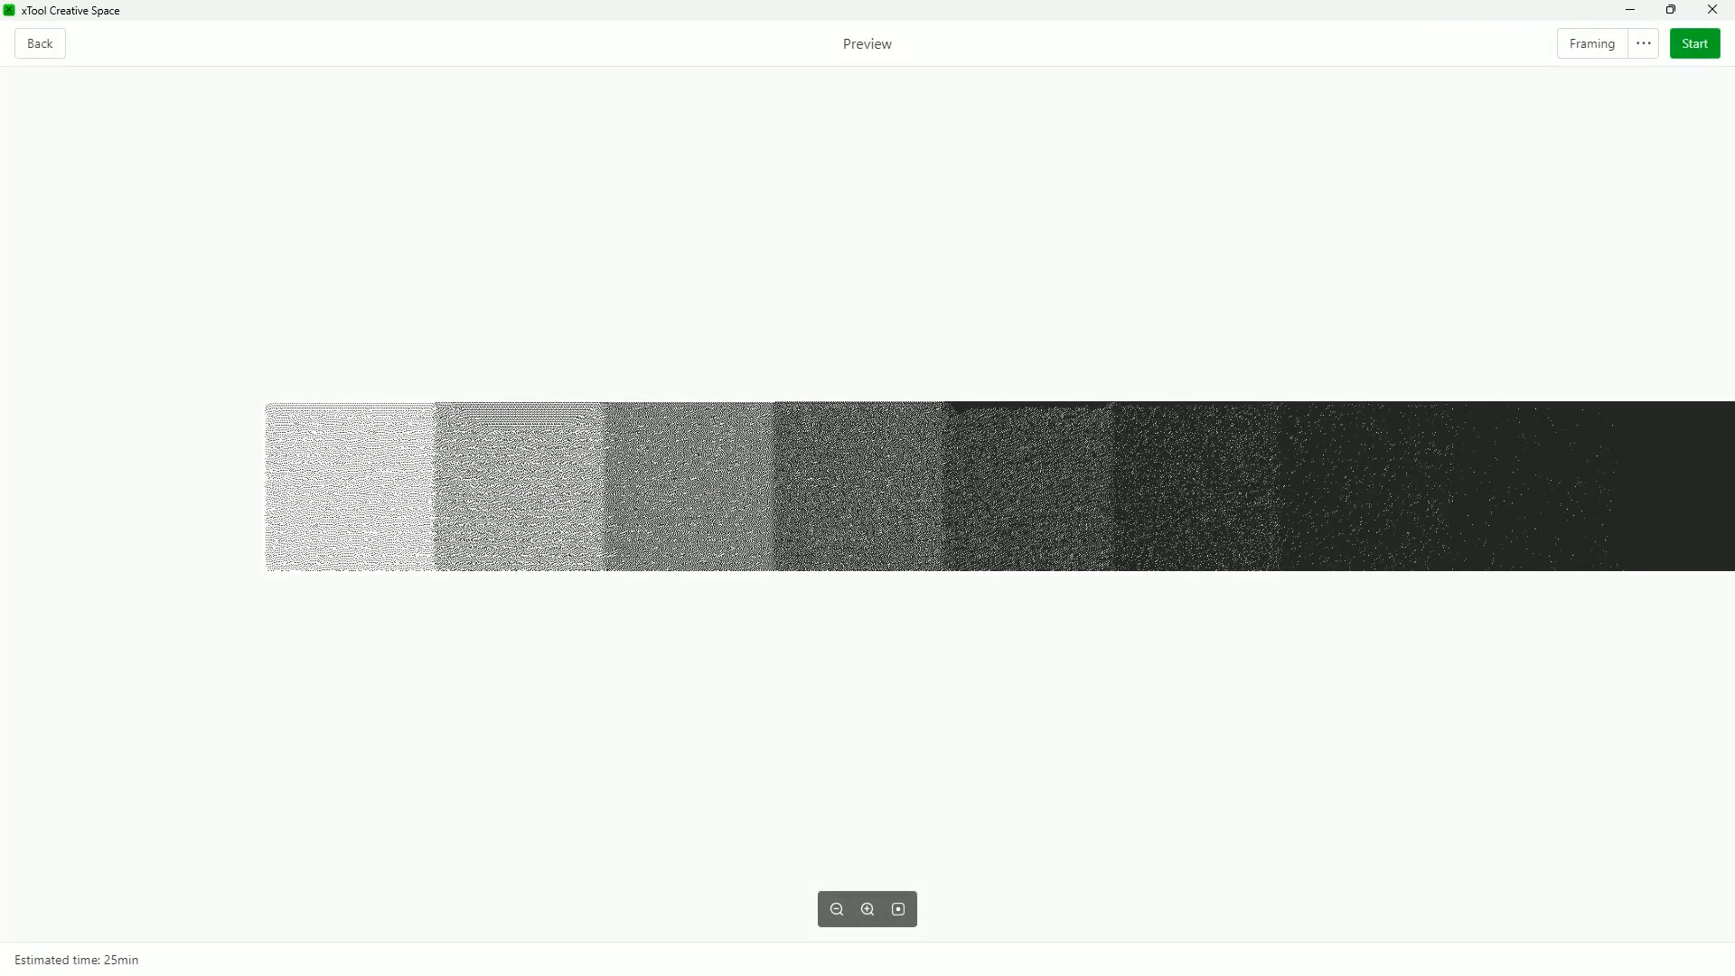
scroll(325, 536, "up", 5)
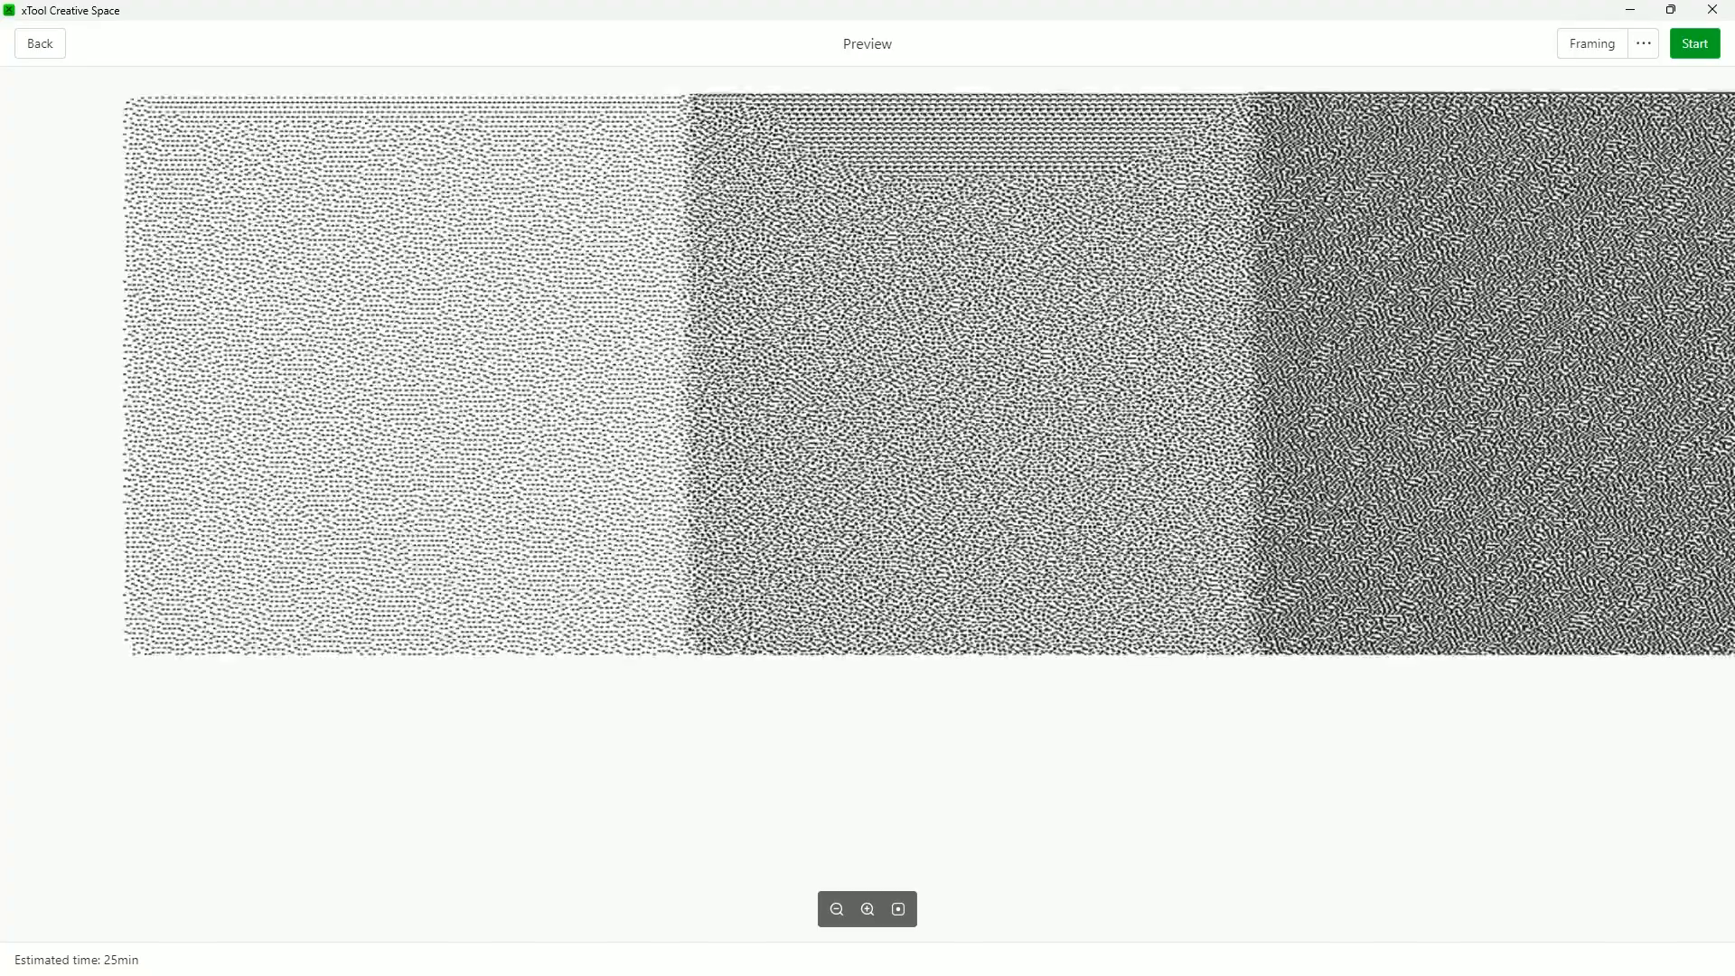
scroll(332, 529, "up", 3)
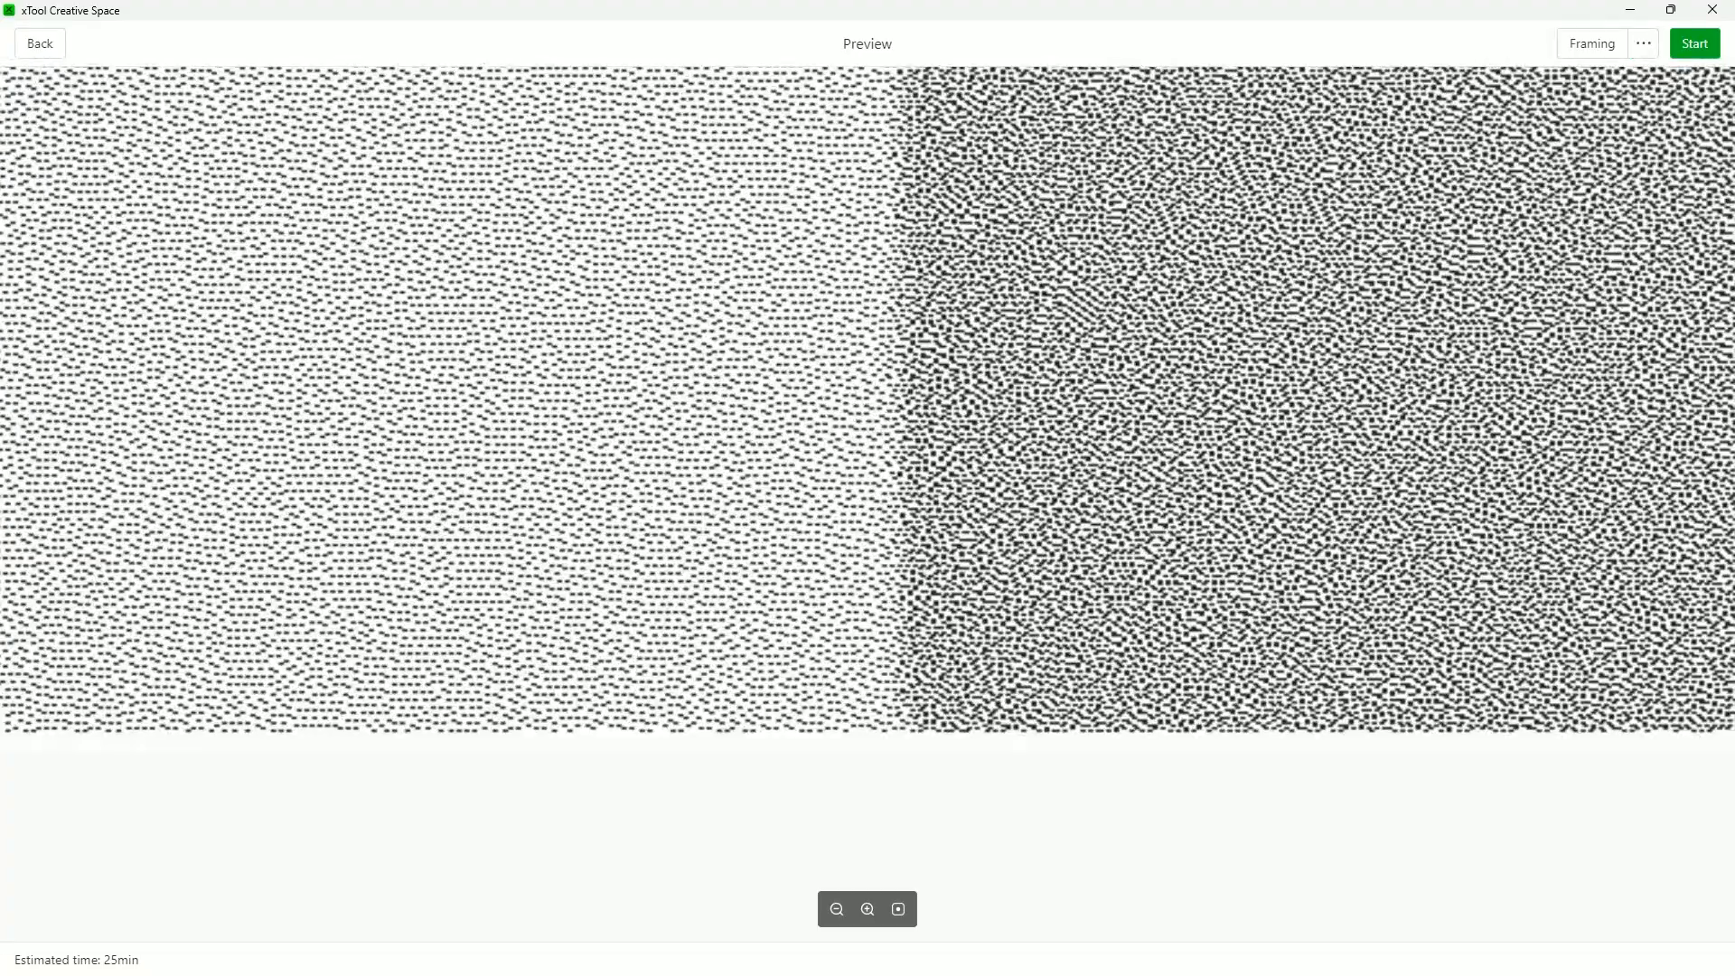
scroll(1283, 533, "down", 5)
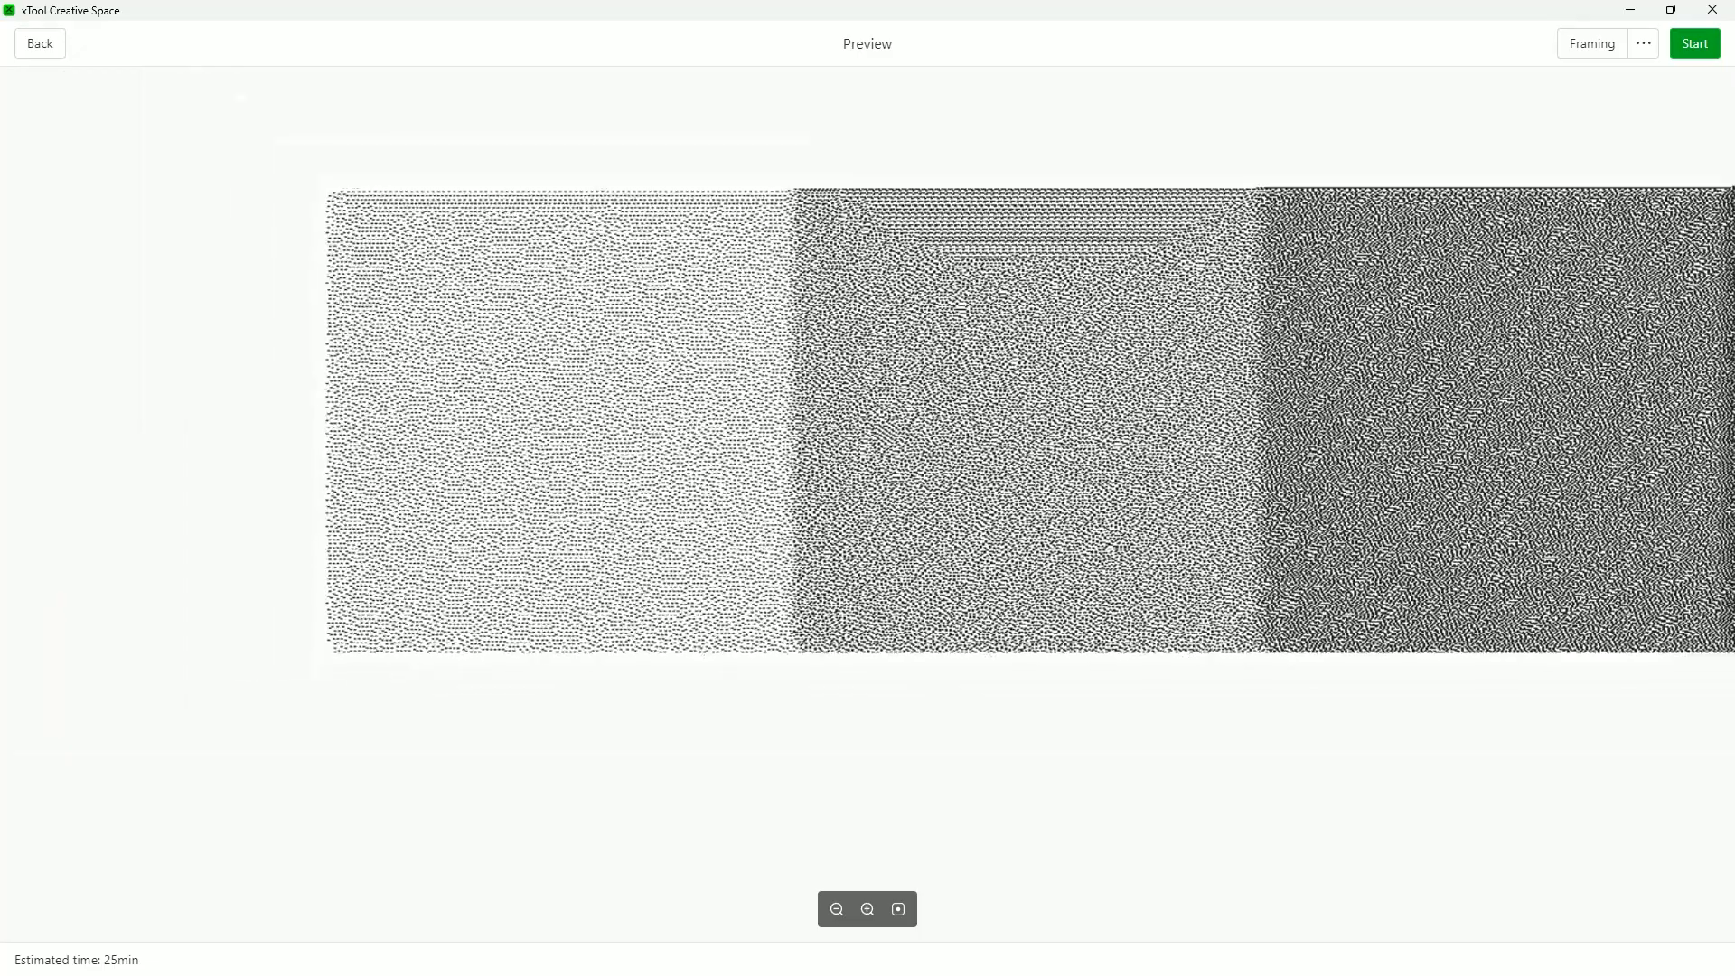
scroll(1730, 581, "down", 5)
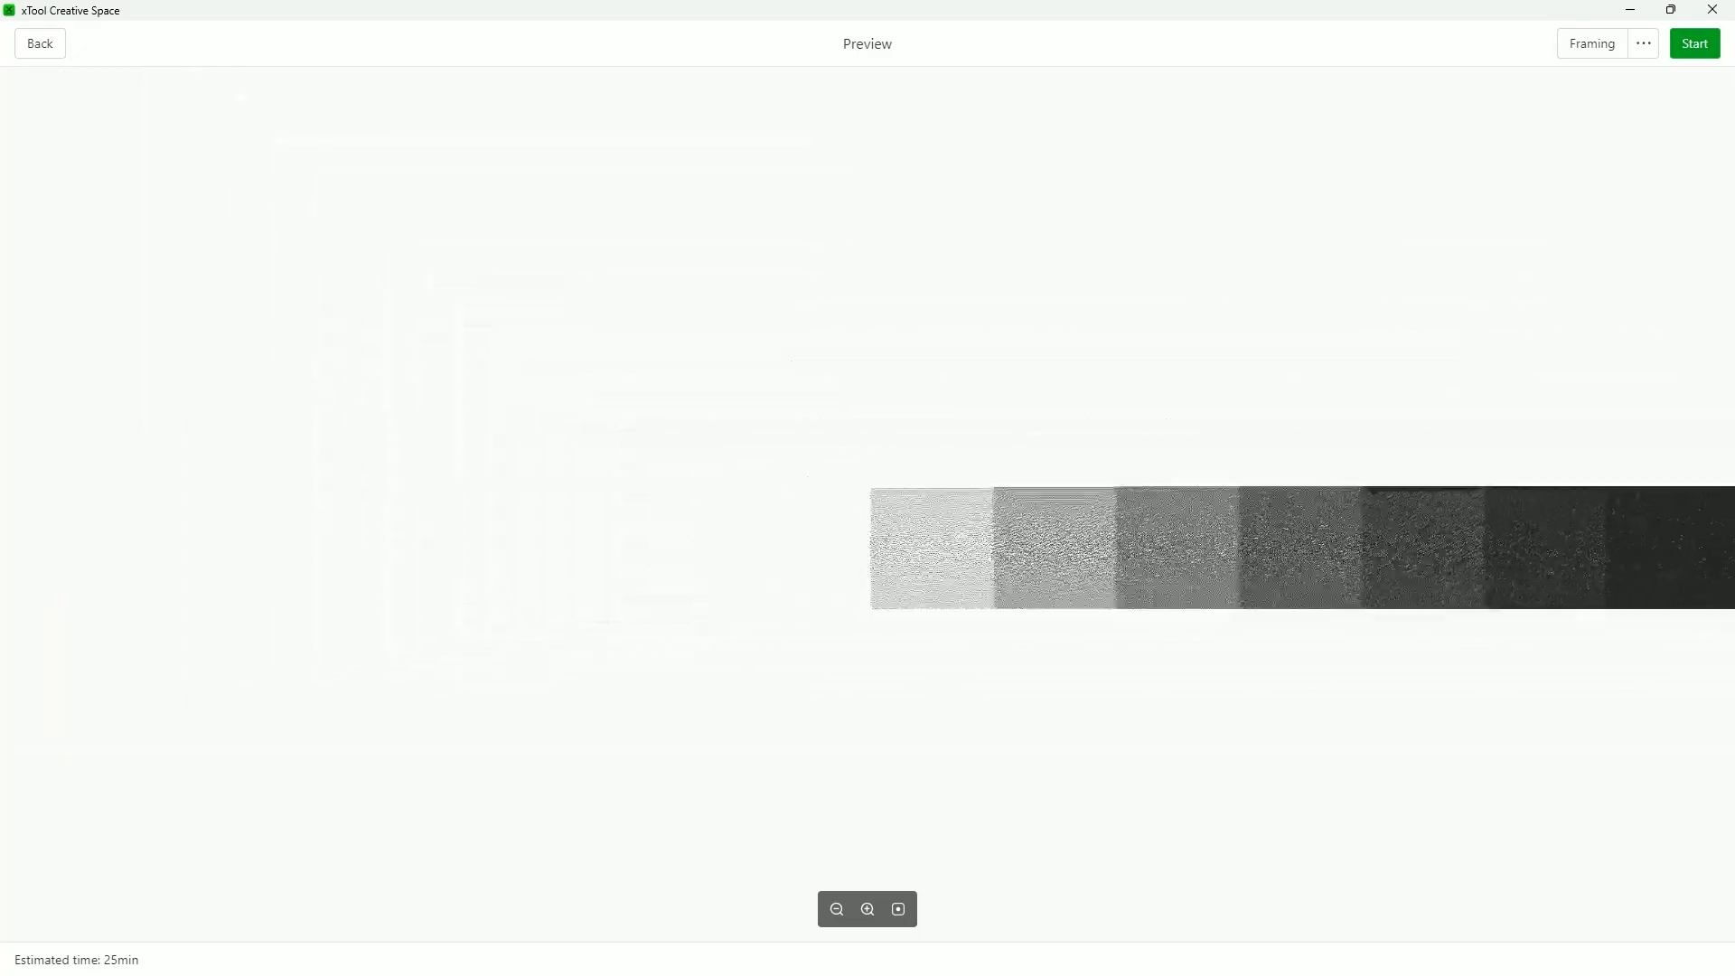
scroll(1731, 581, "up", 3)
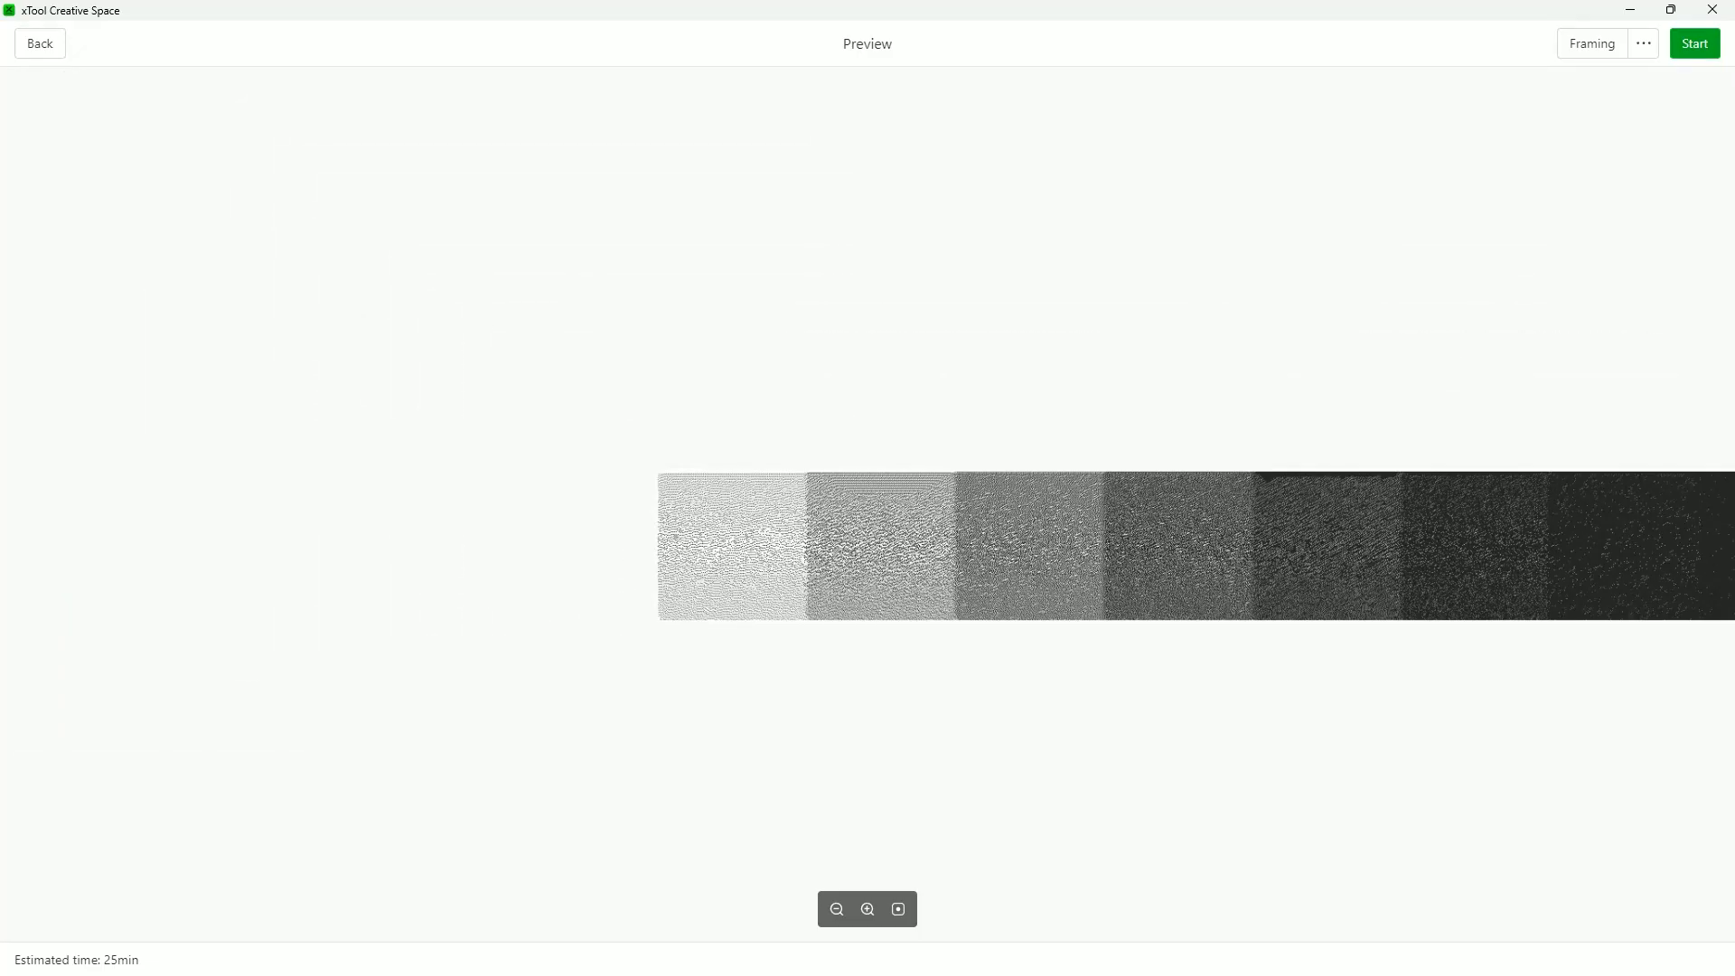
left_click_drag(1730, 580, 815, 592)
scroll(946, 575, "up", 6)
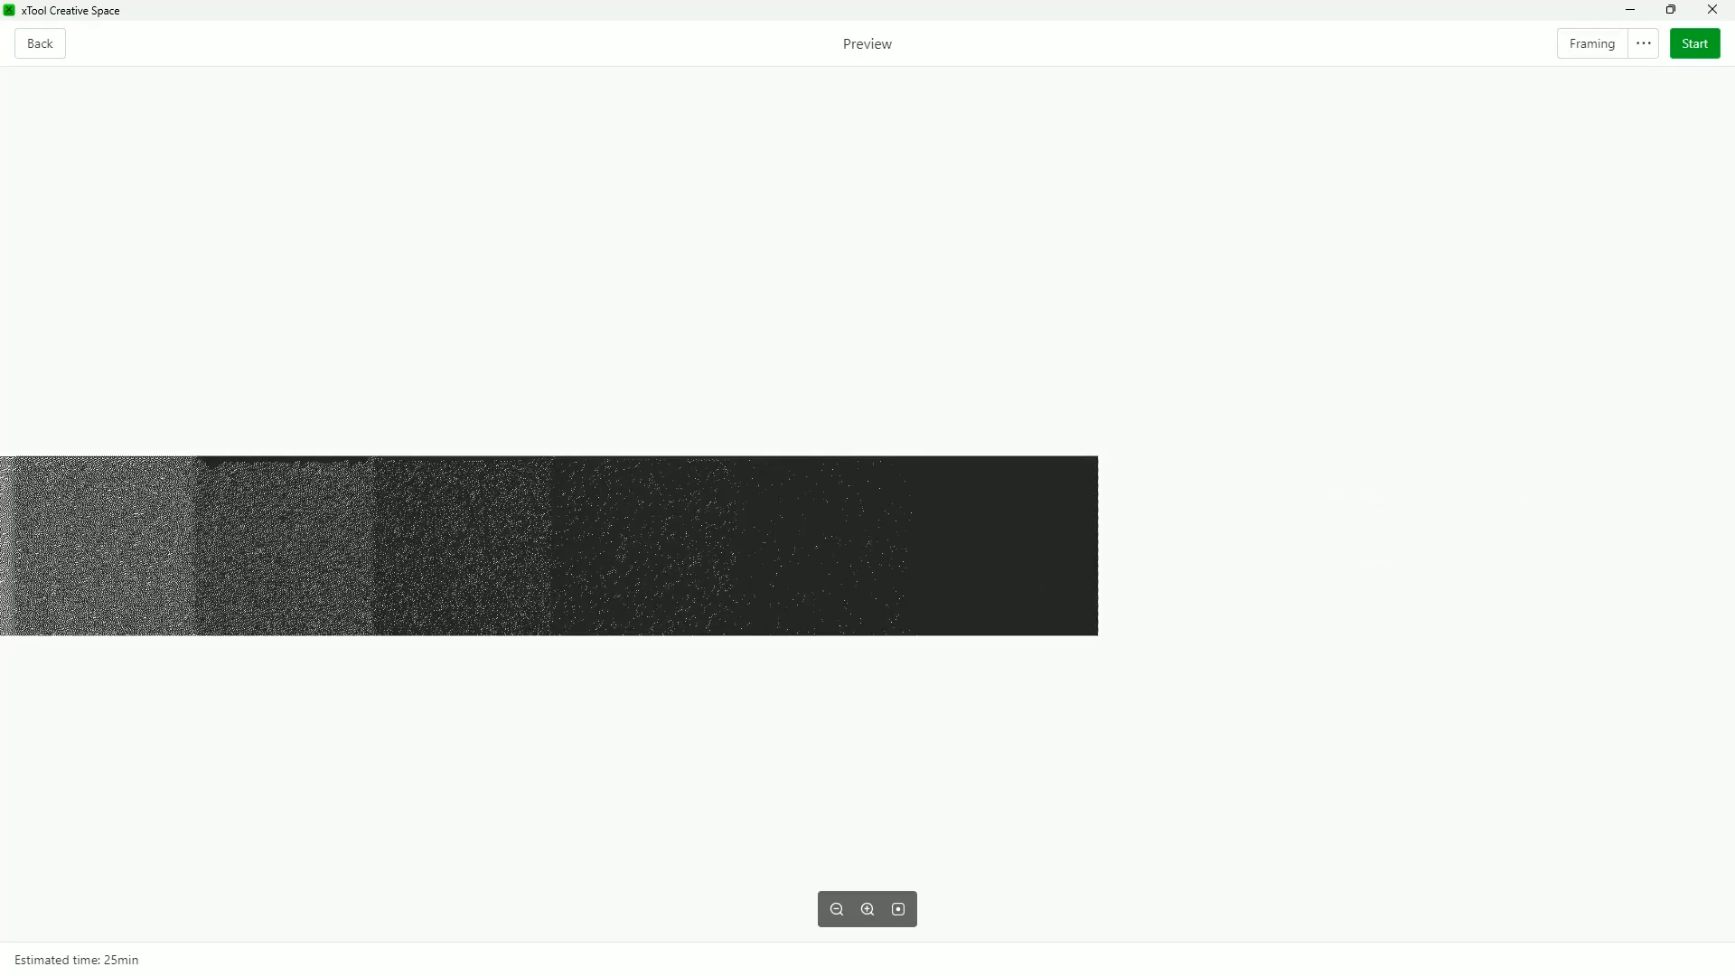
scroll(903, 597, "up", 2)
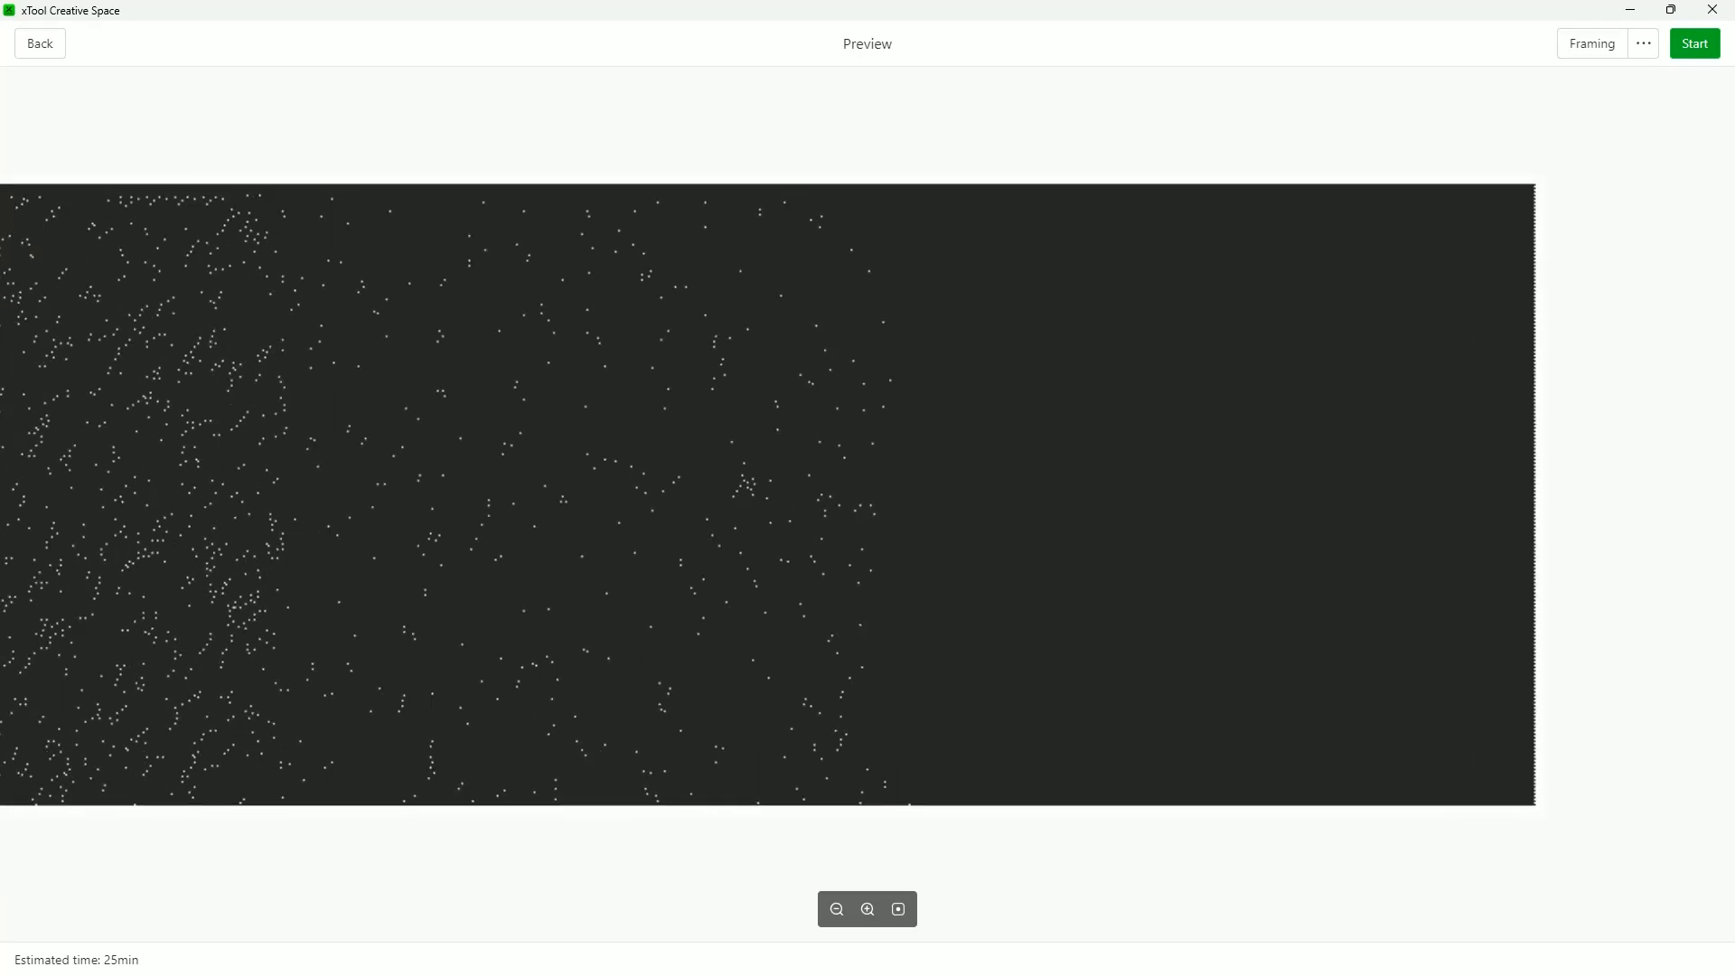
scroll(946, 605, "down", 7)
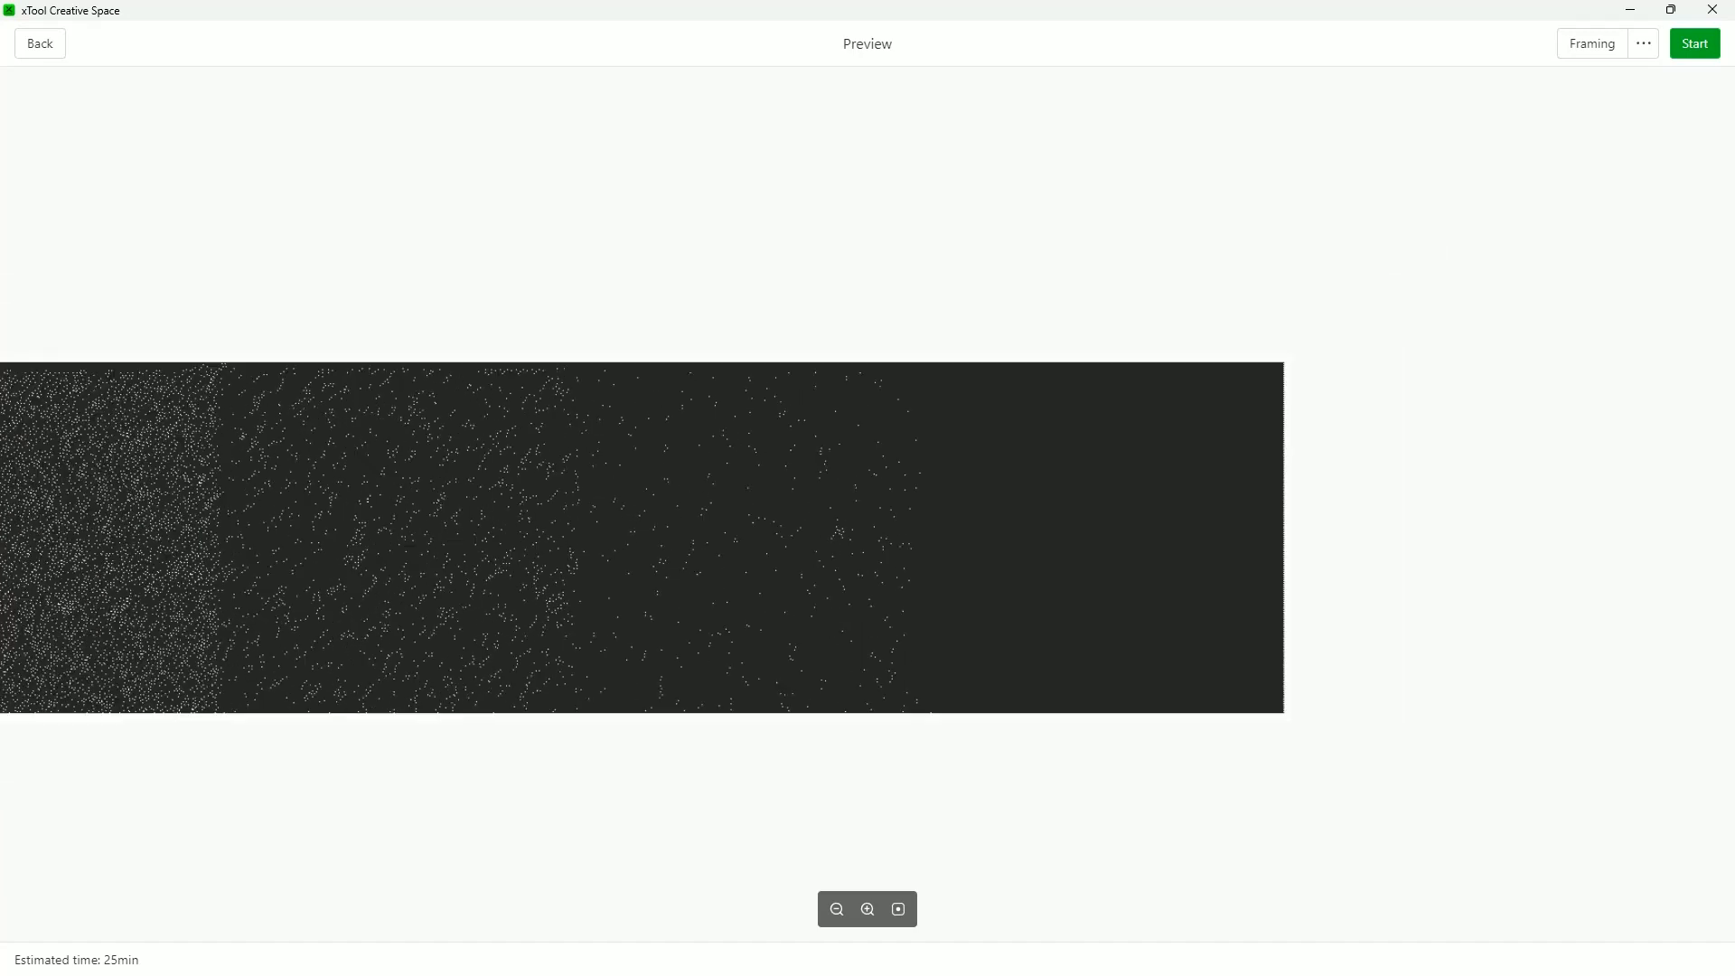
Return to editing and set the test strip's bitmap mode to Stucki
left_click(41, 43)
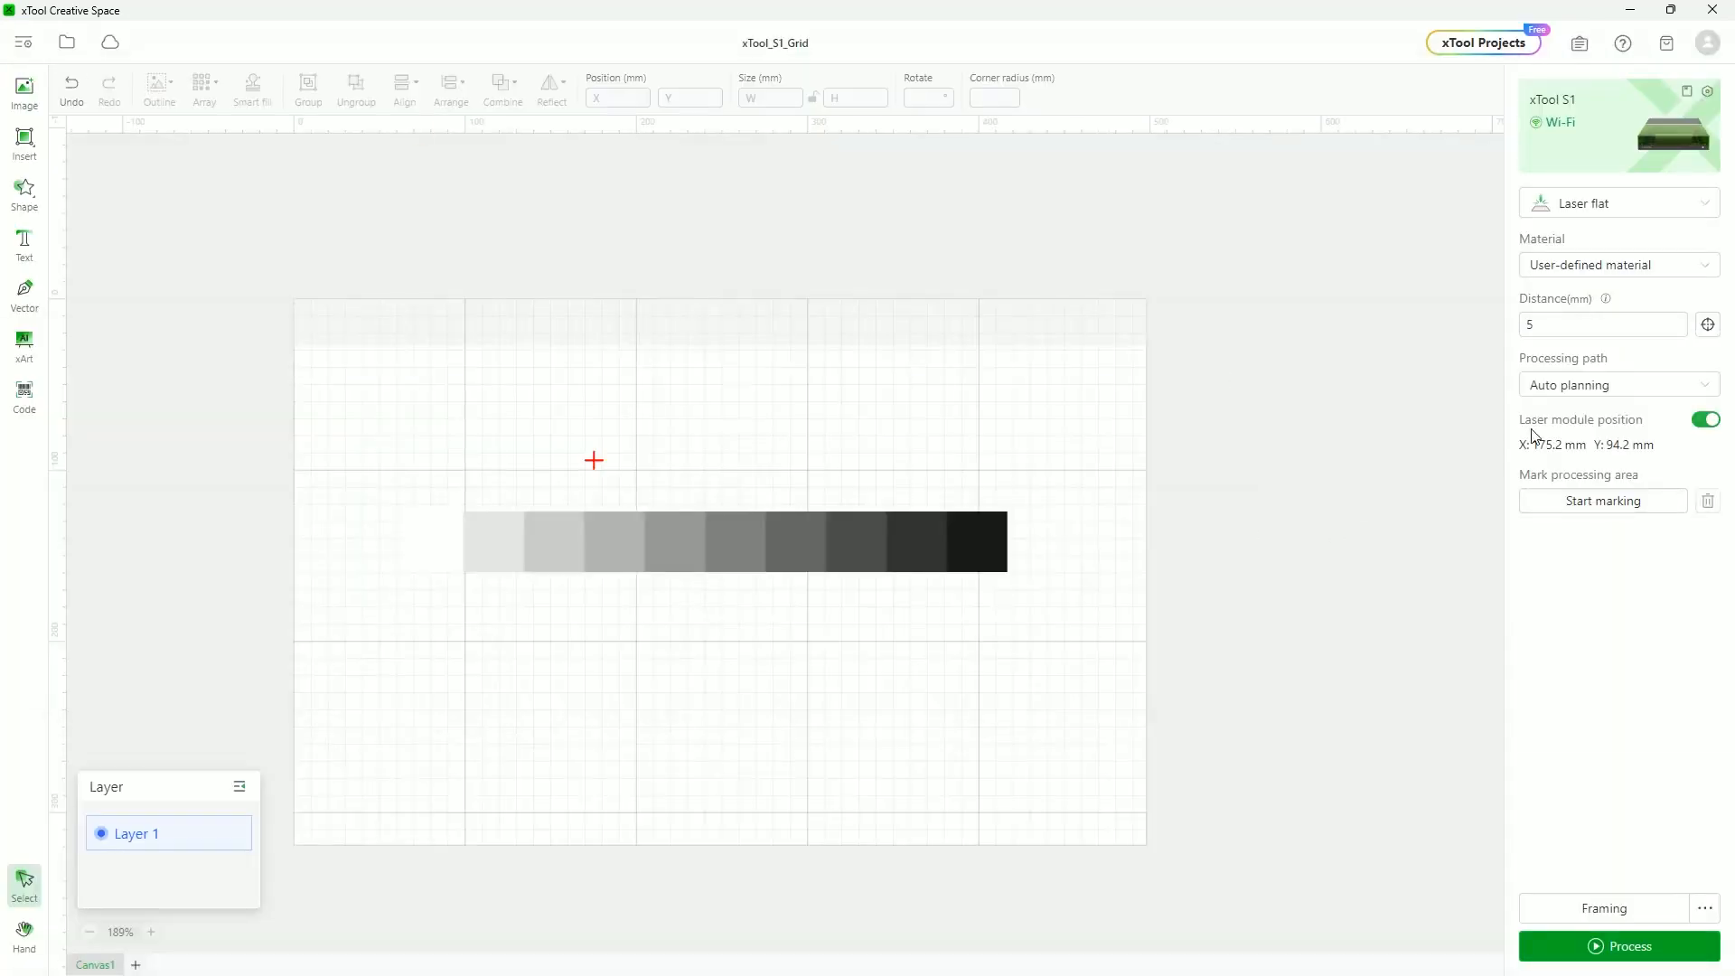
left_click(717, 569)
left_click(1577, 645)
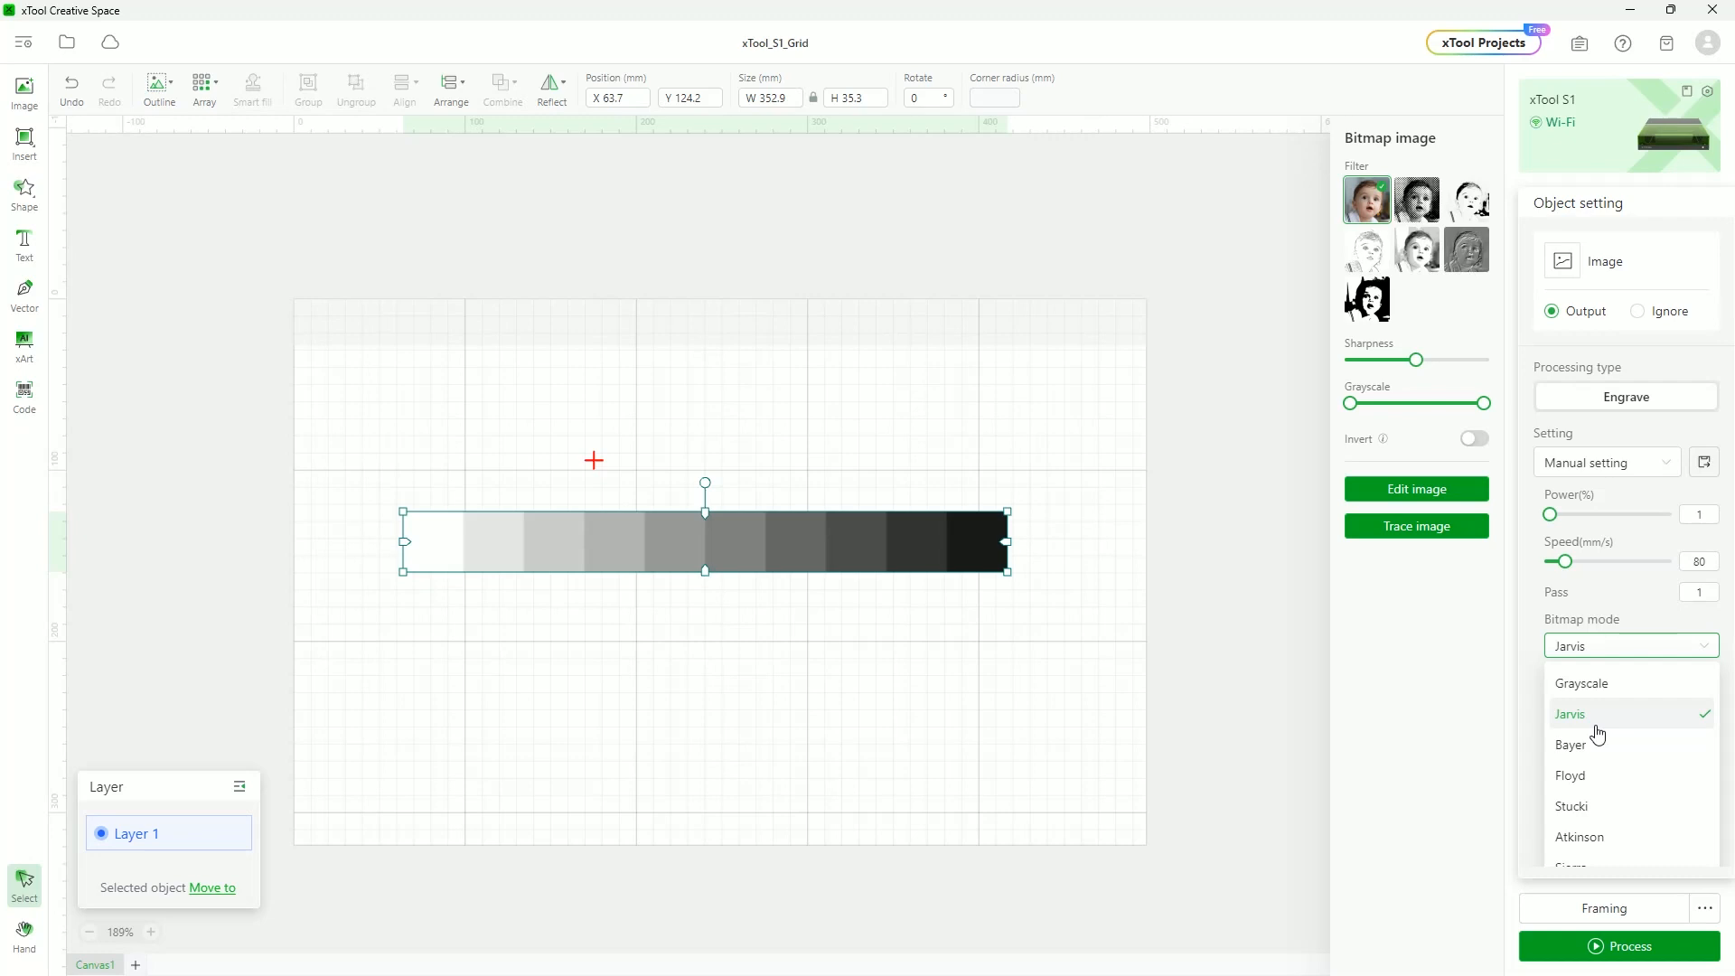
left_click(1591, 805)
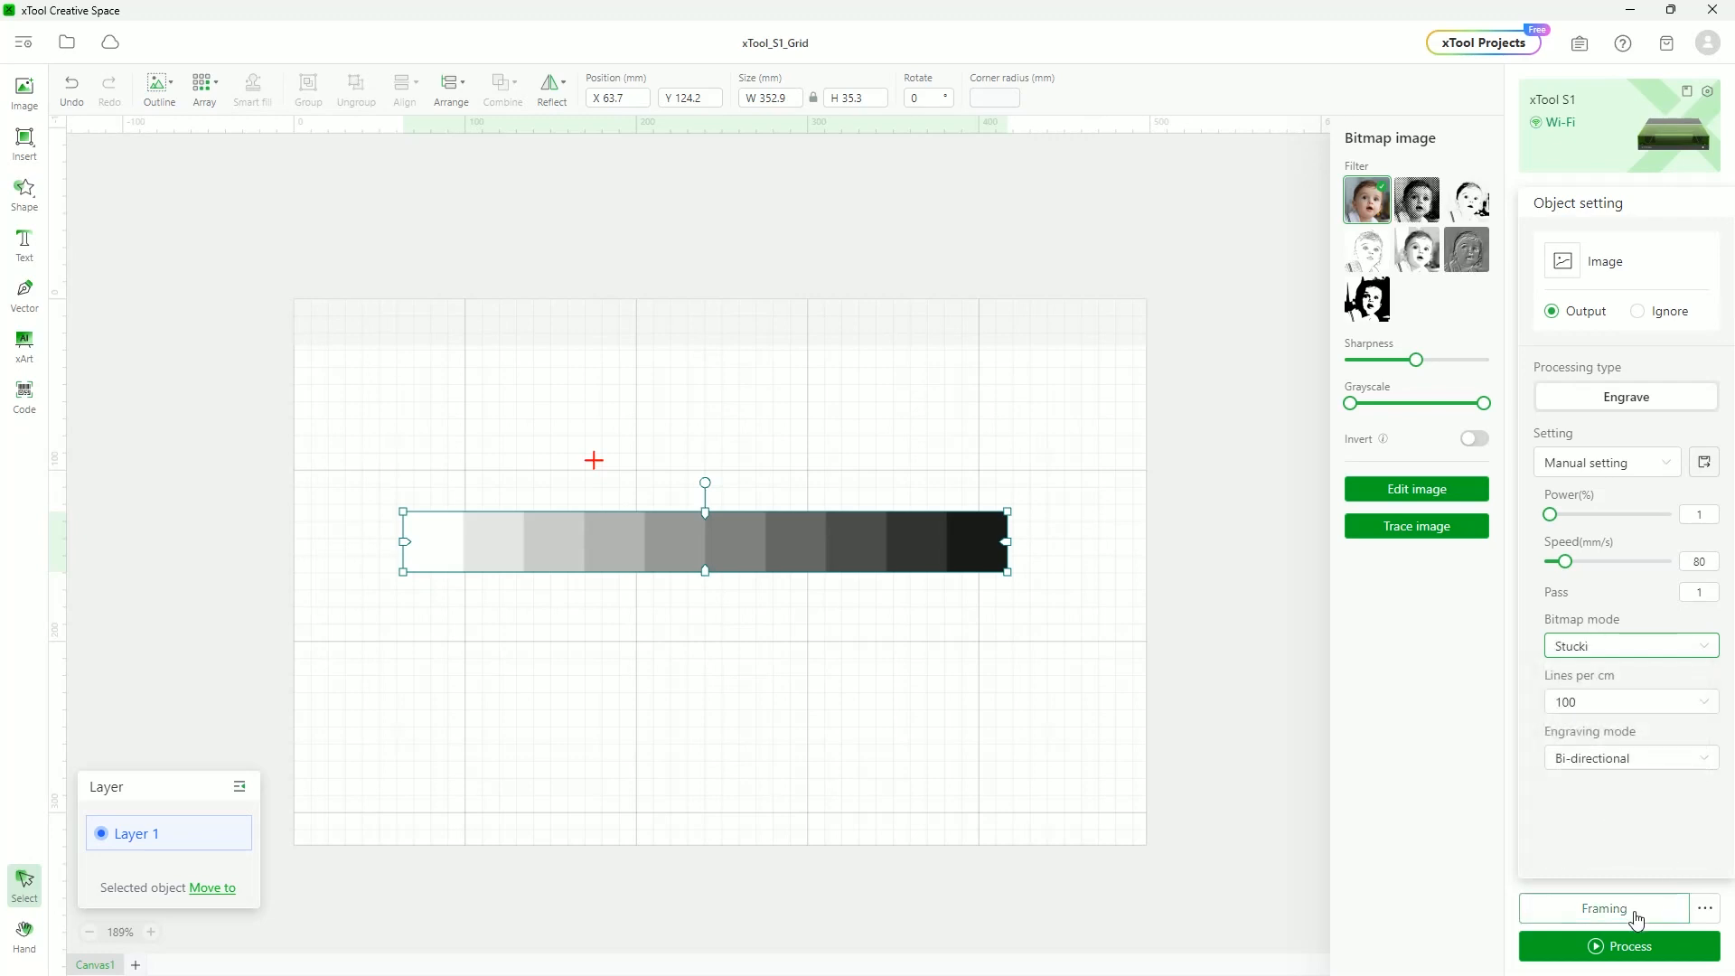
Preview the strip's Stucki dithering and zoom in to inspect it
left_click(1624, 947)
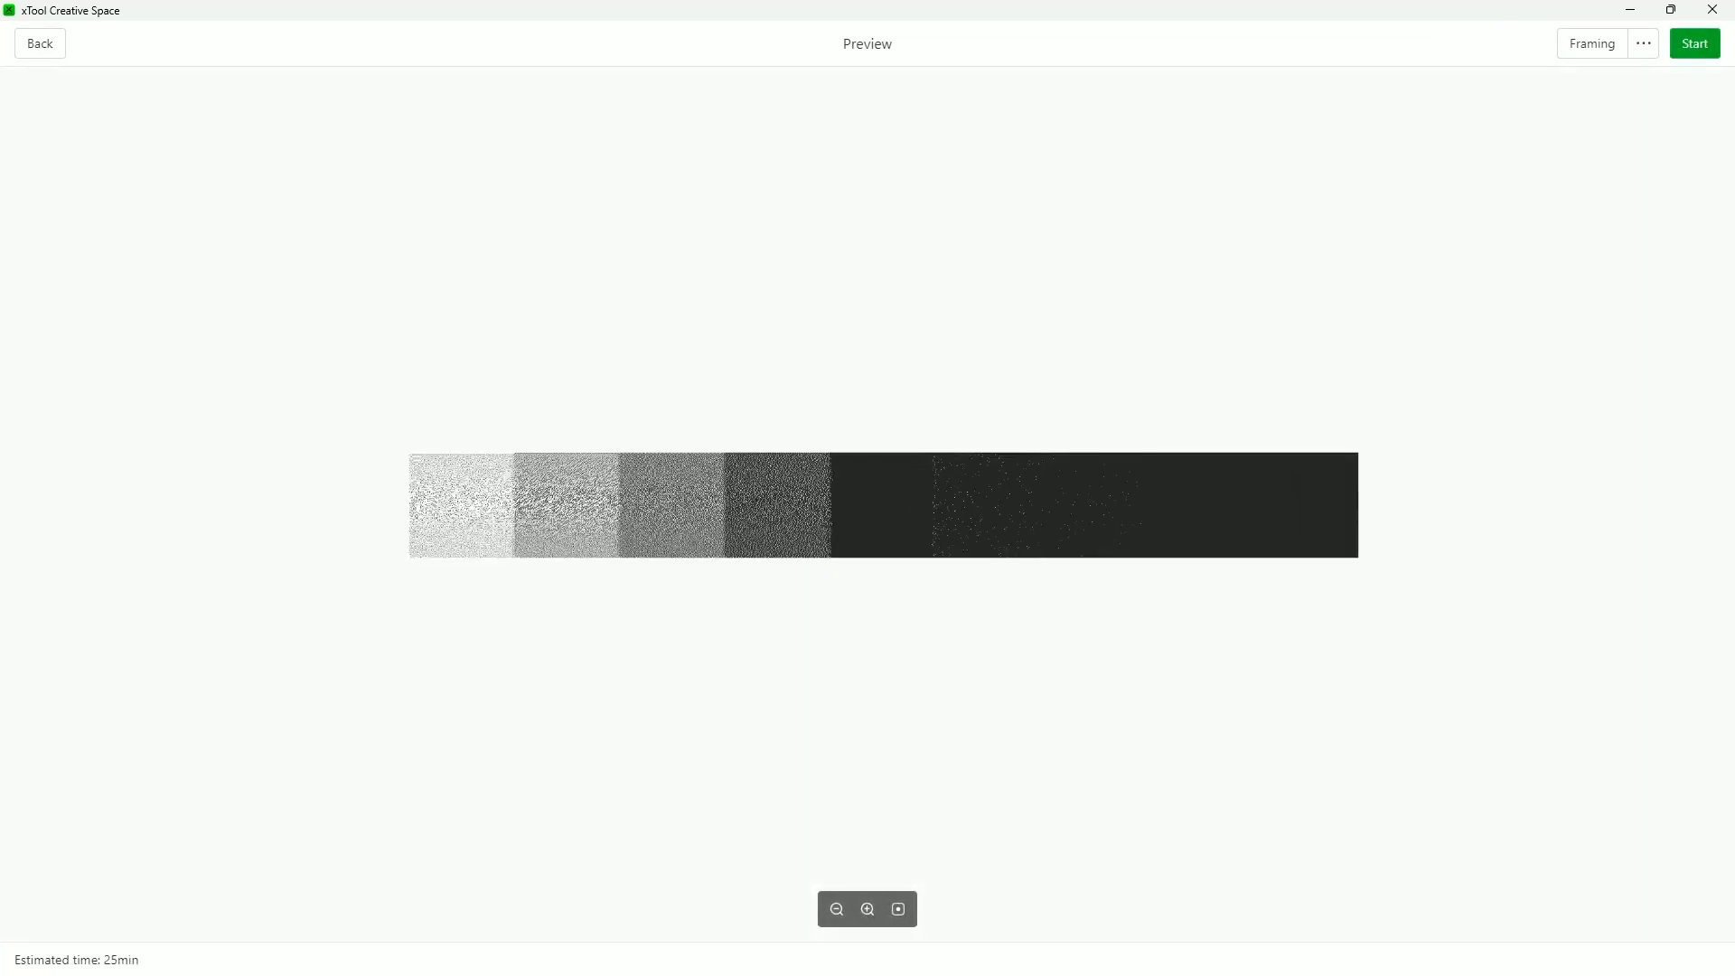
scroll(607, 498, "up", 5)
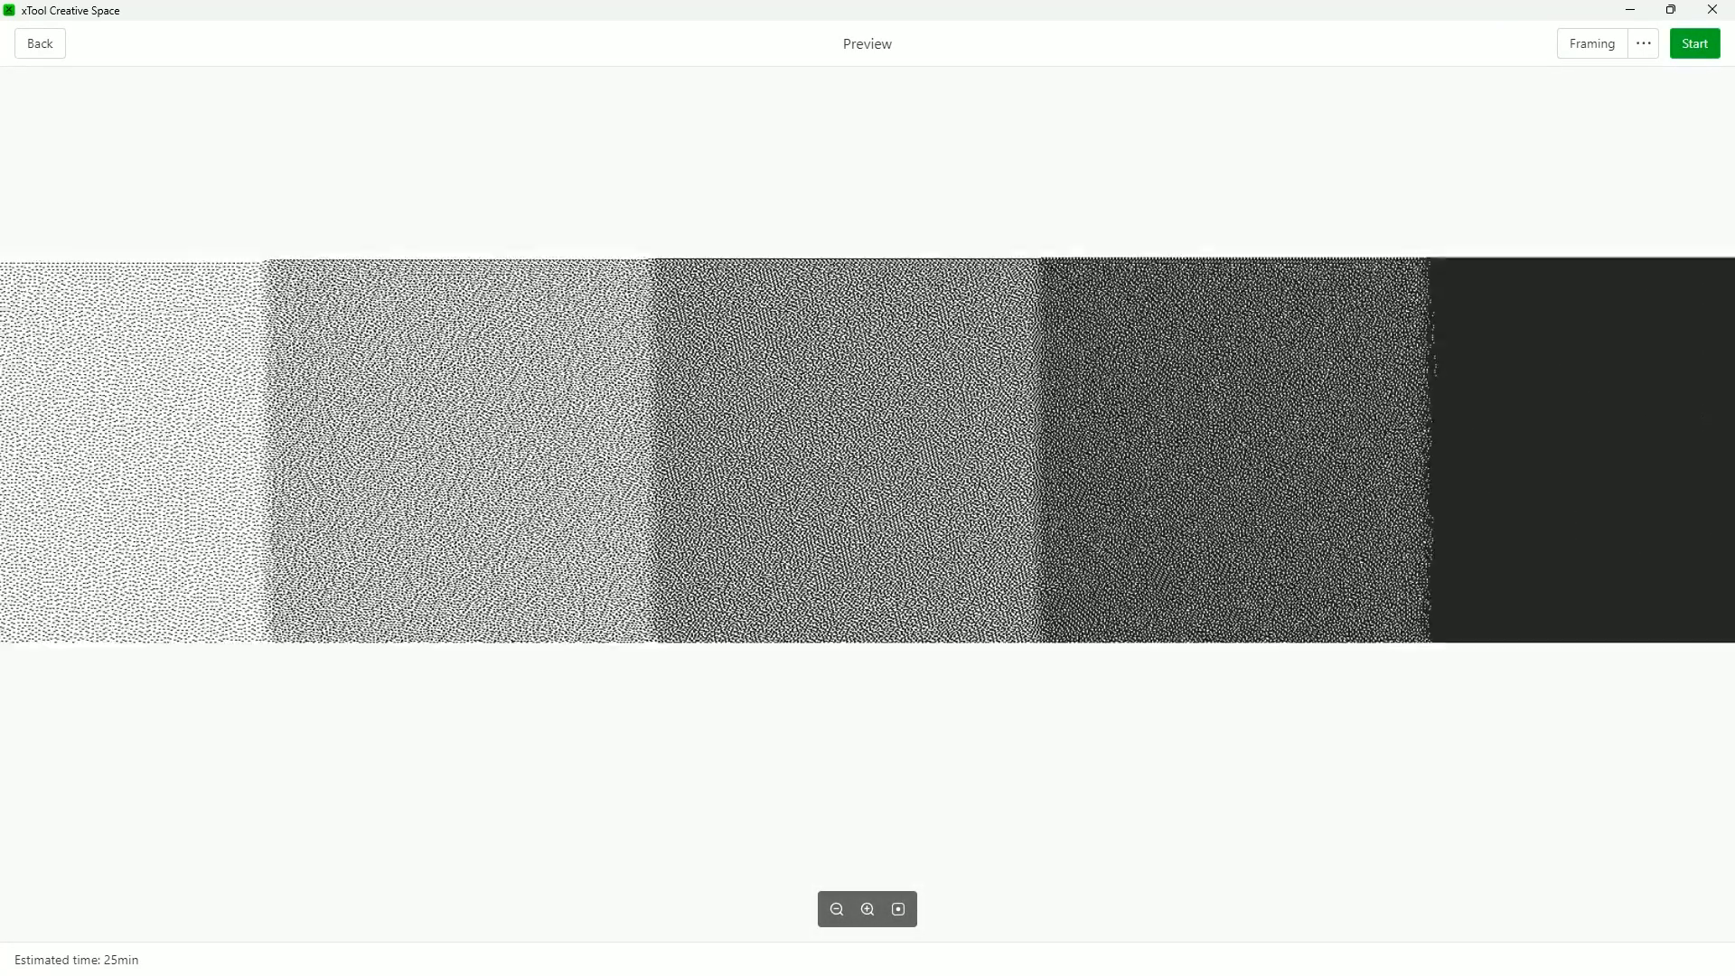
scroll(651, 508, "up", 2)
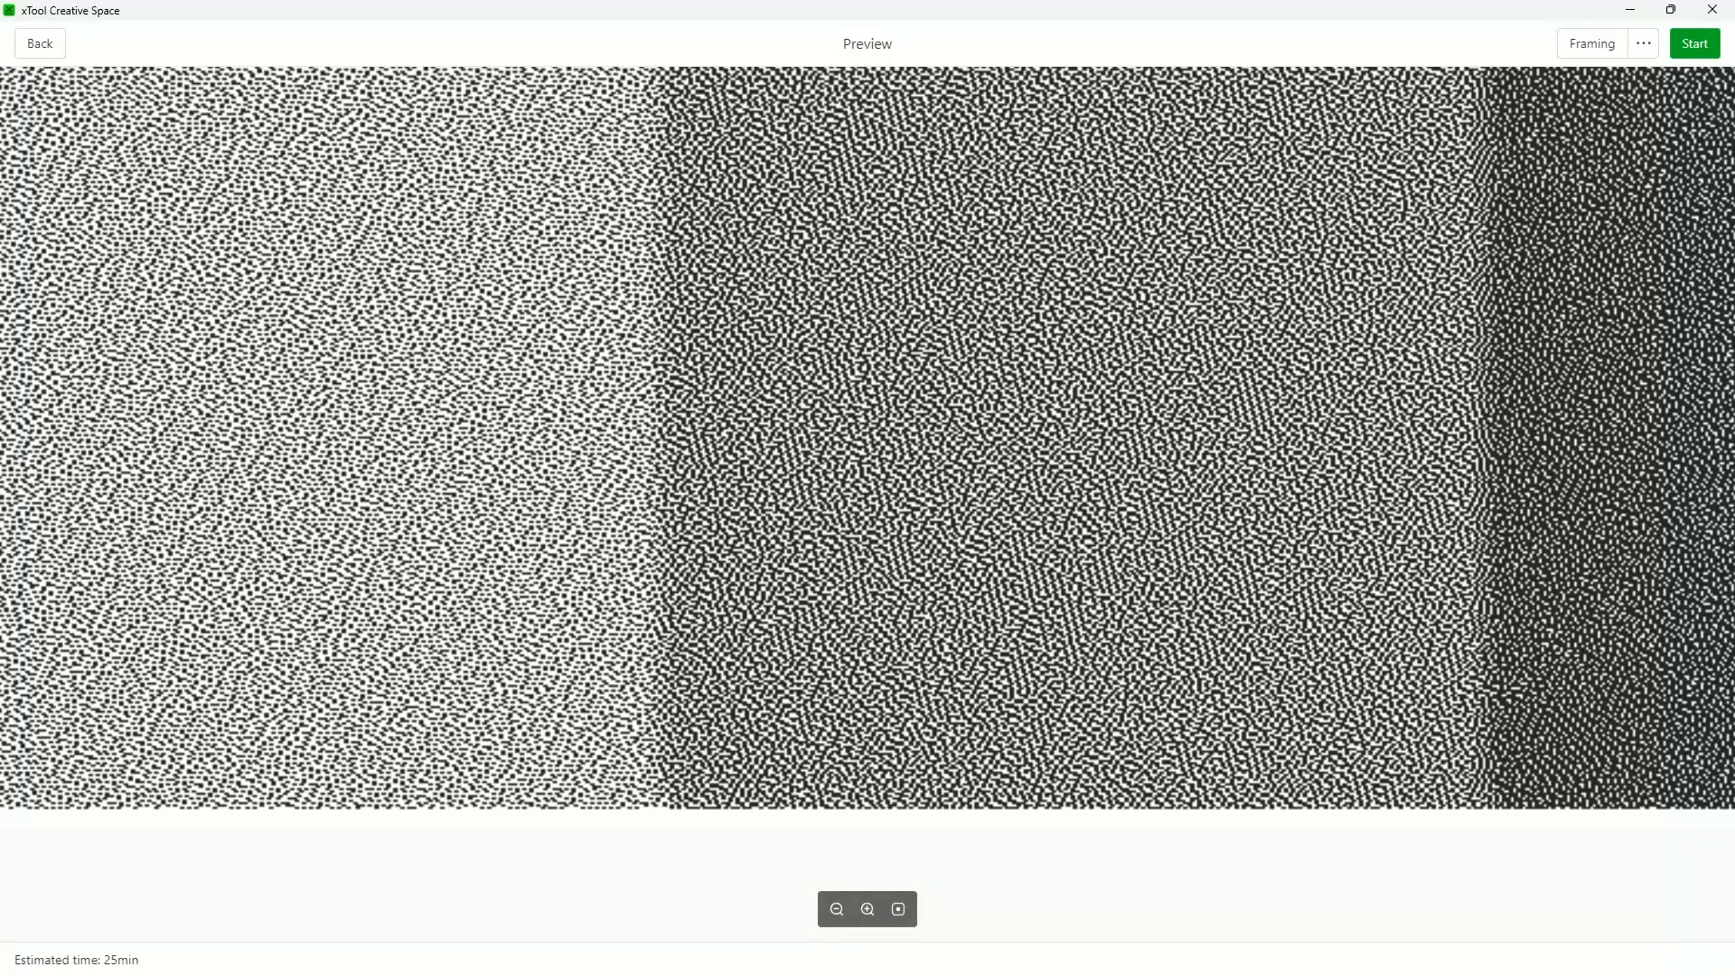
scroll(651, 508, "down", 5)
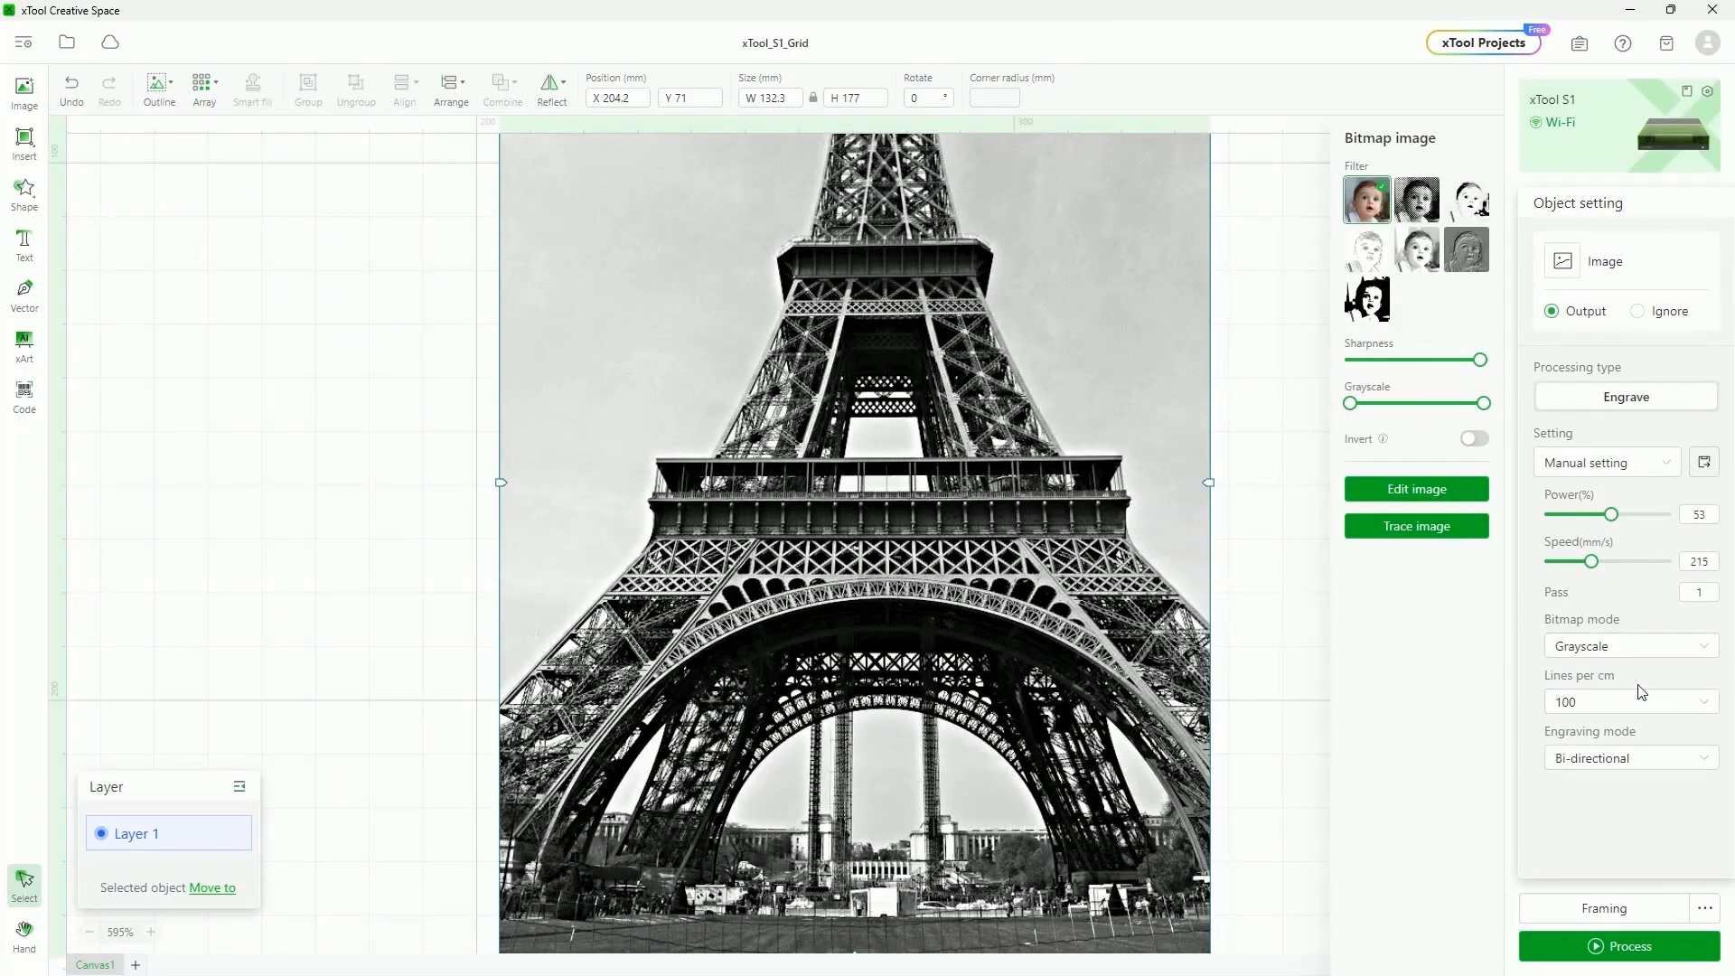
scroll(857, 517, "up", 2)
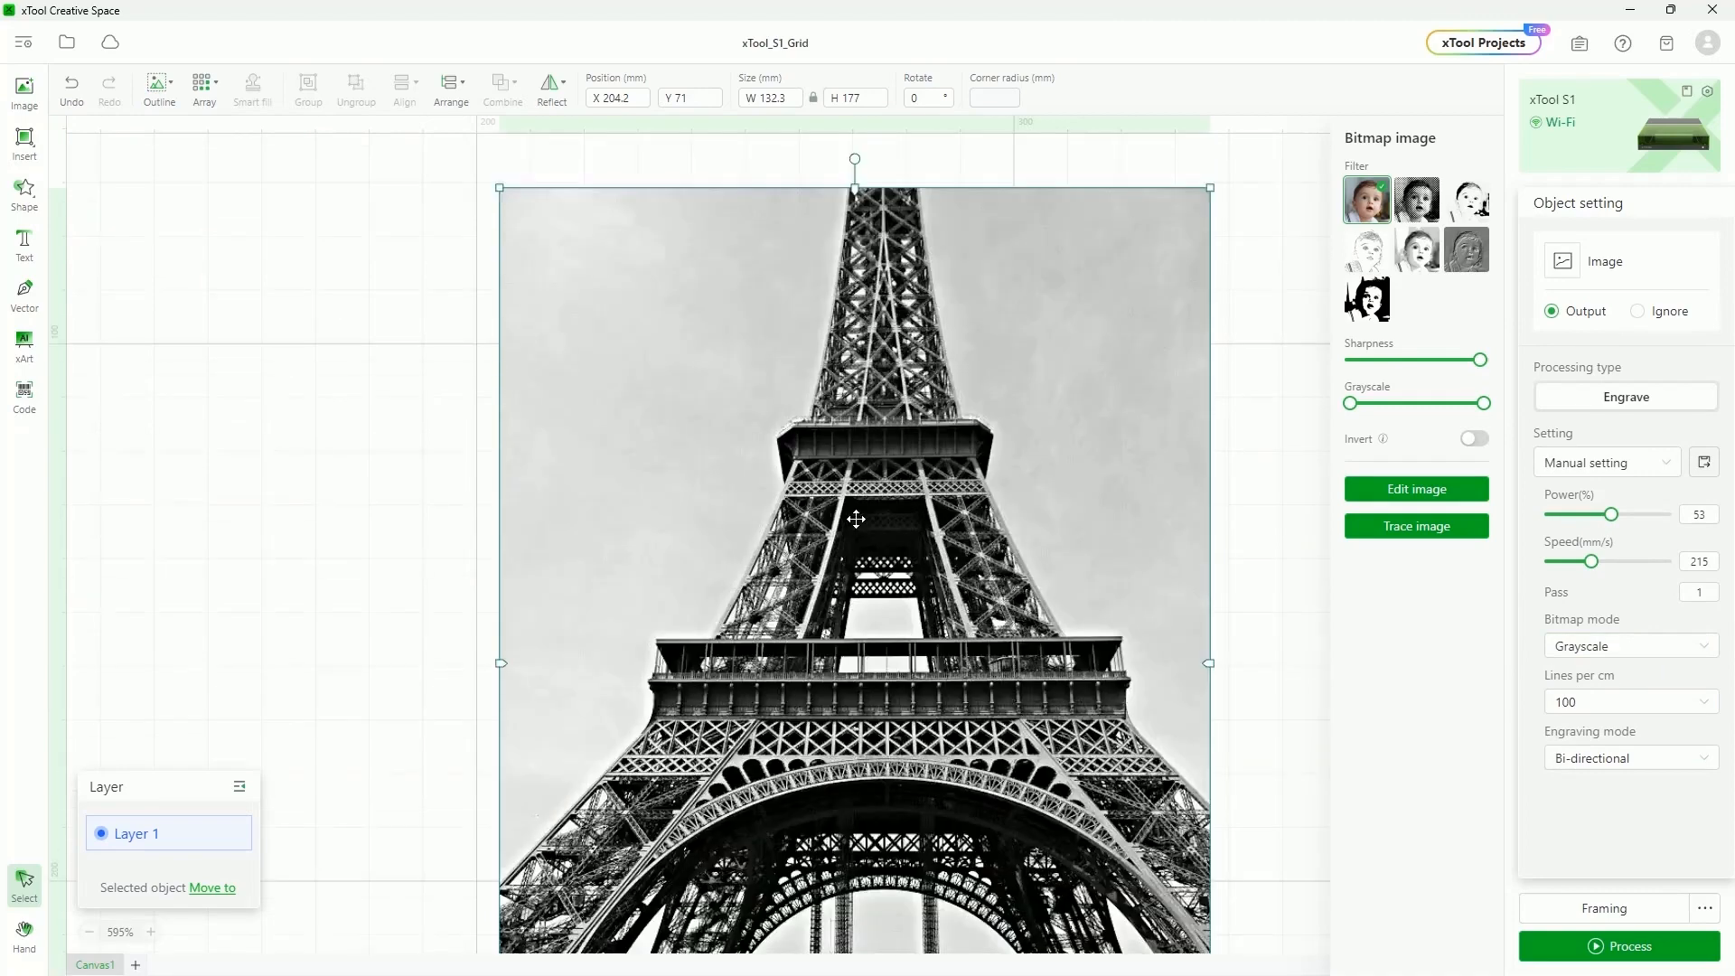
scroll(857, 518, "up", 3)
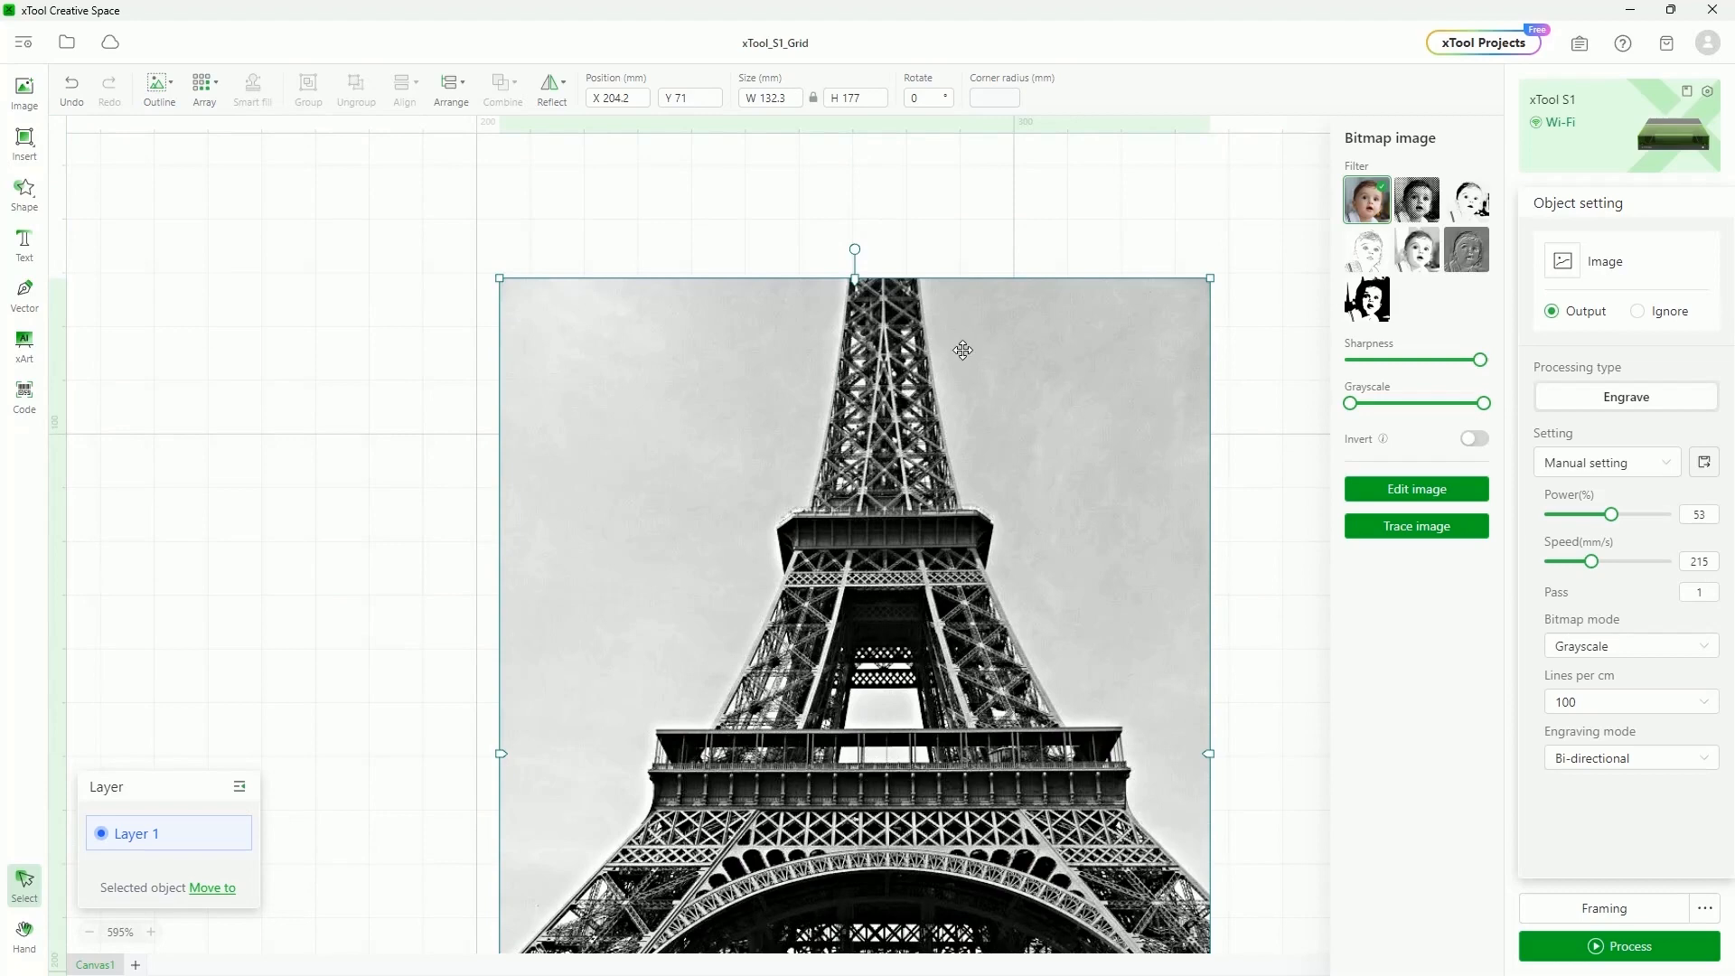
scroll(965, 377, "down", 6)
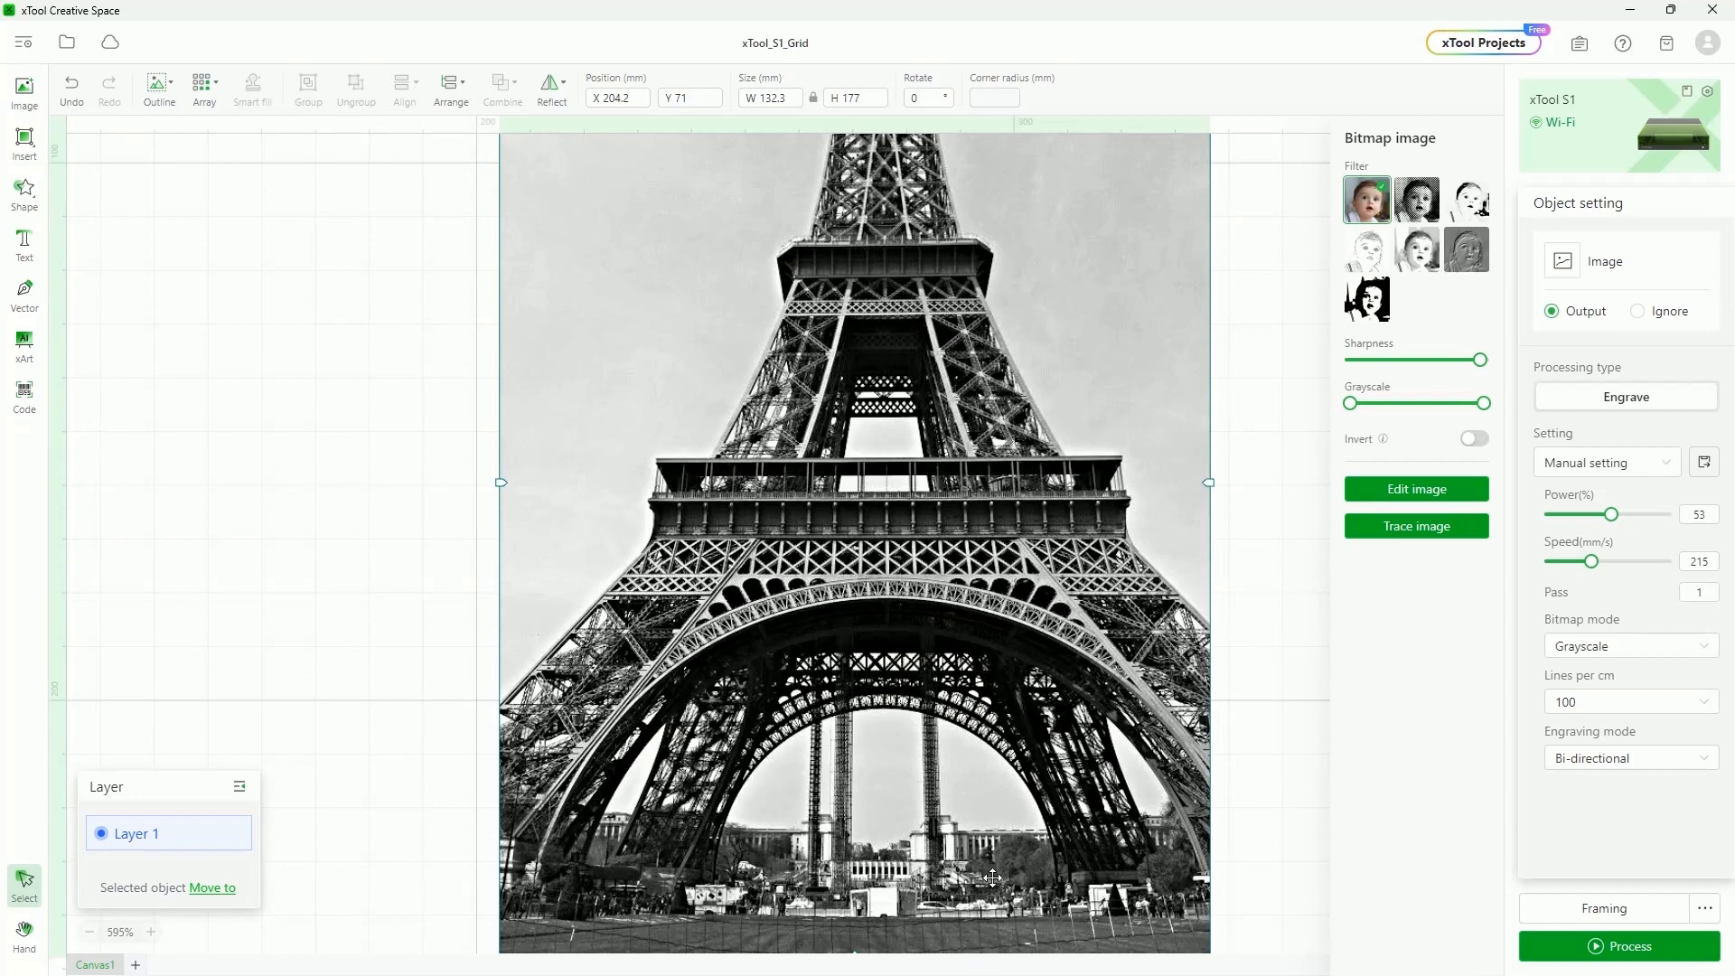
scroll(1104, 662, "up", 2)
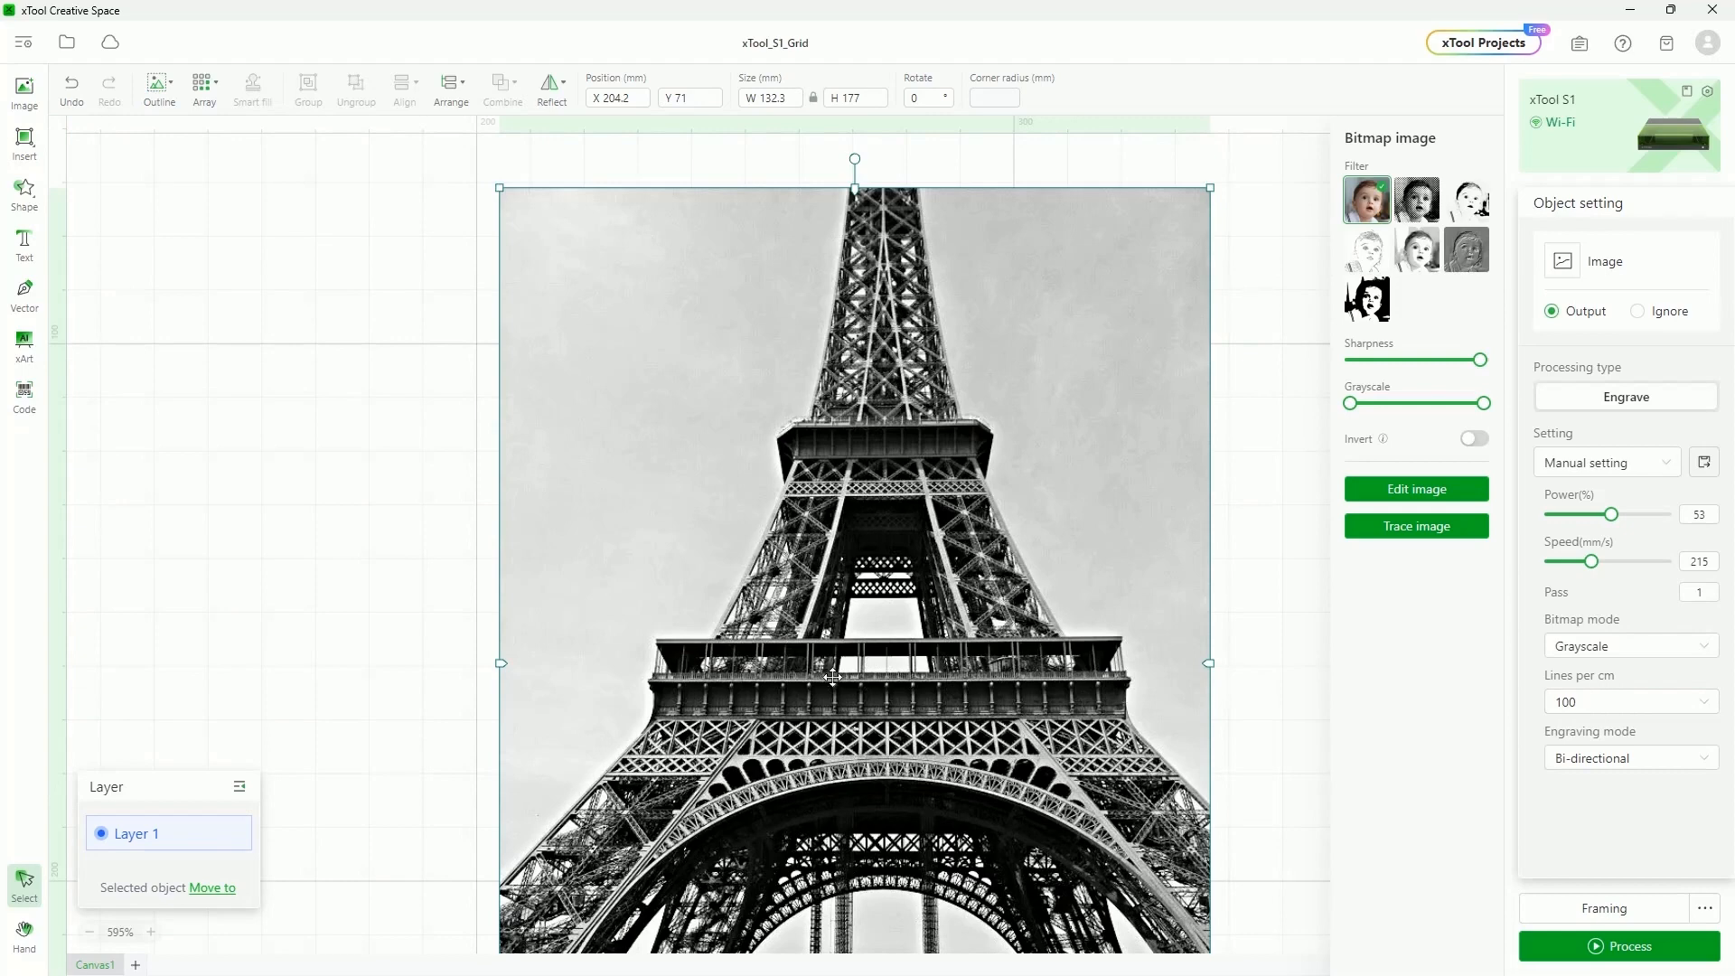
scroll(685, 645, "down", 1)
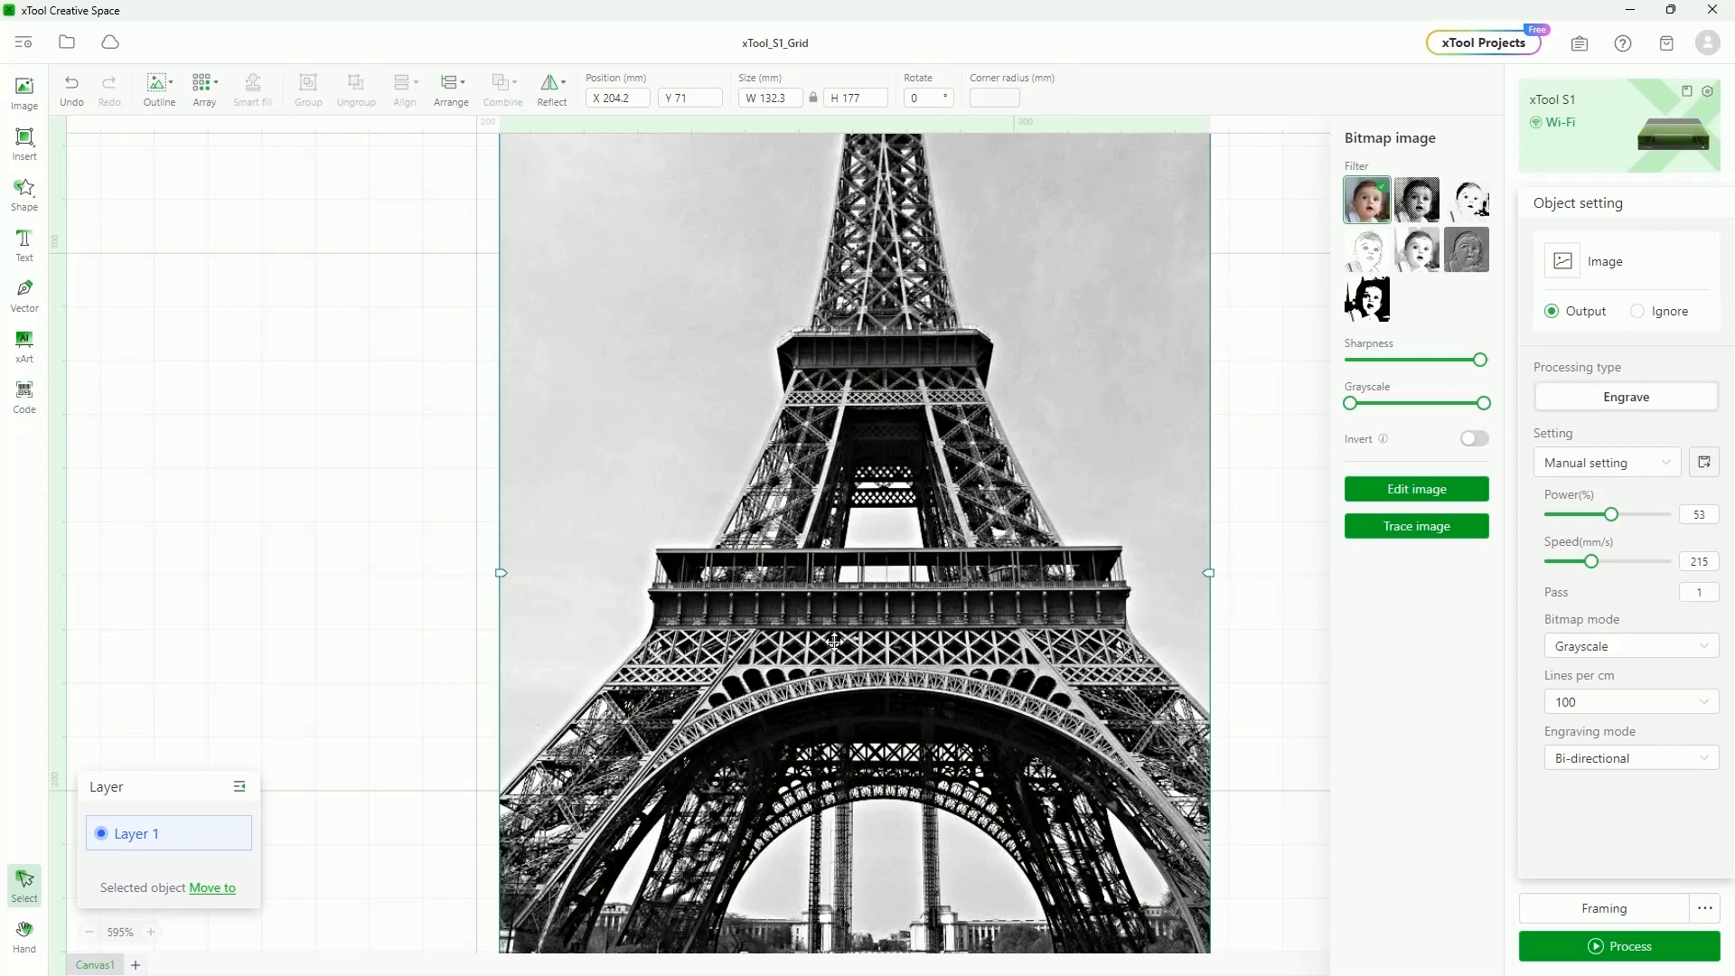
scroll(856, 674, "up", 2)
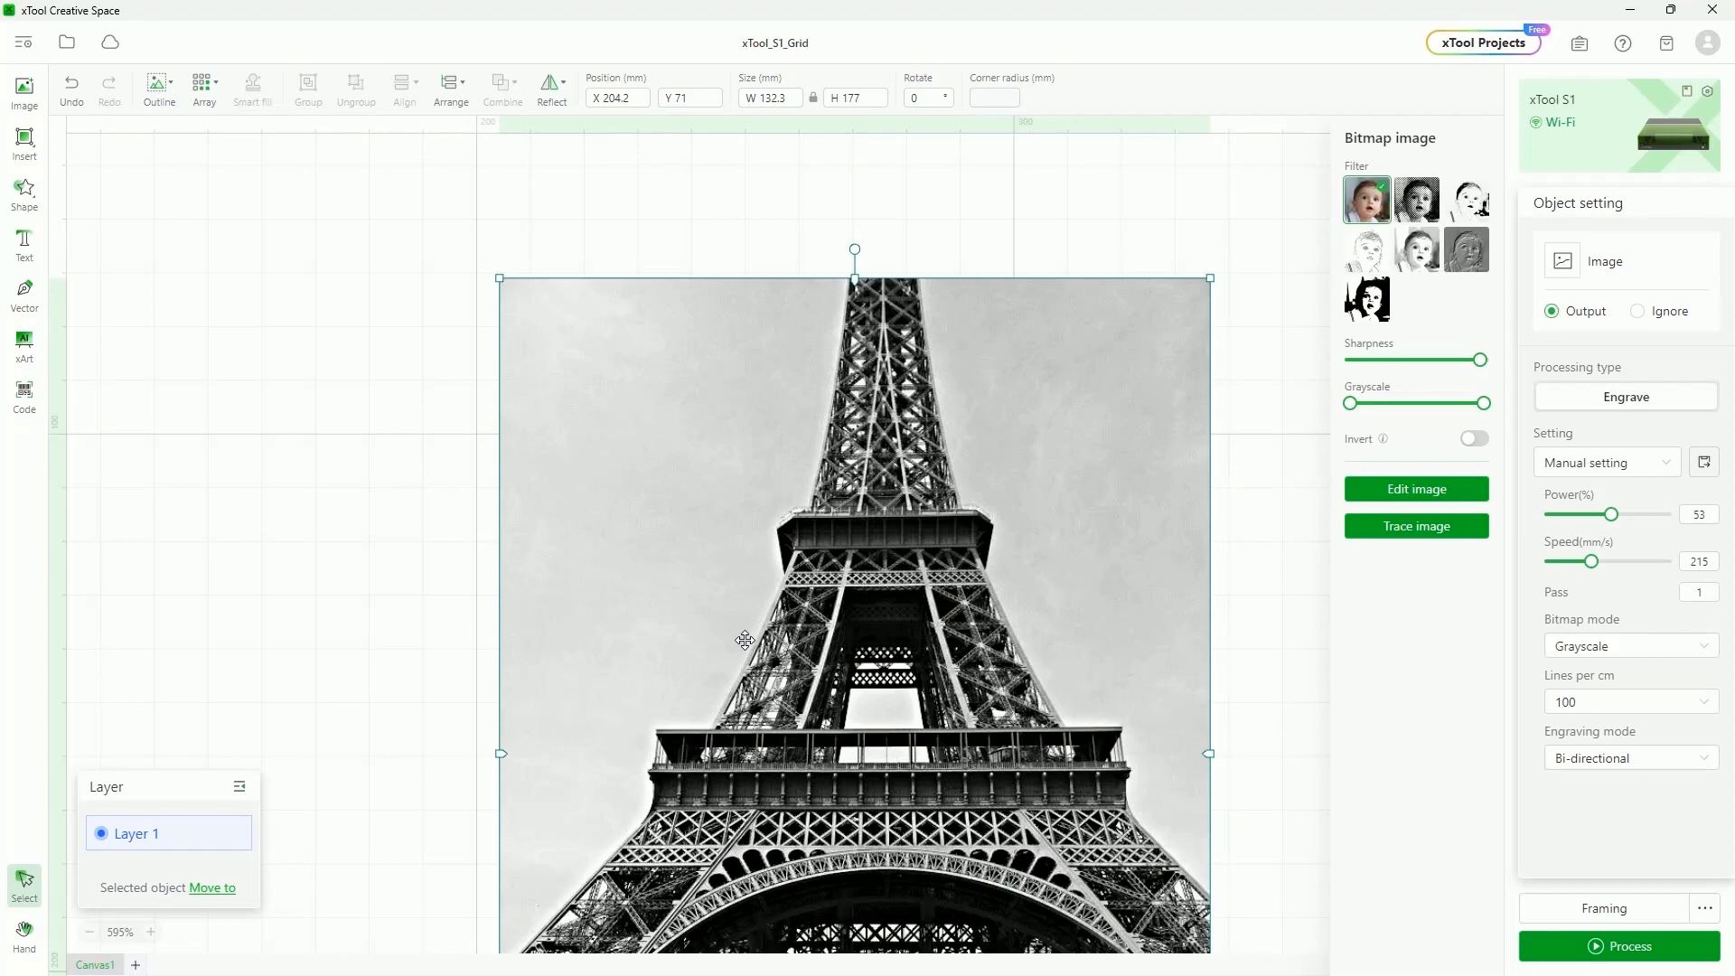
scroll(916, 442, "down", 2)
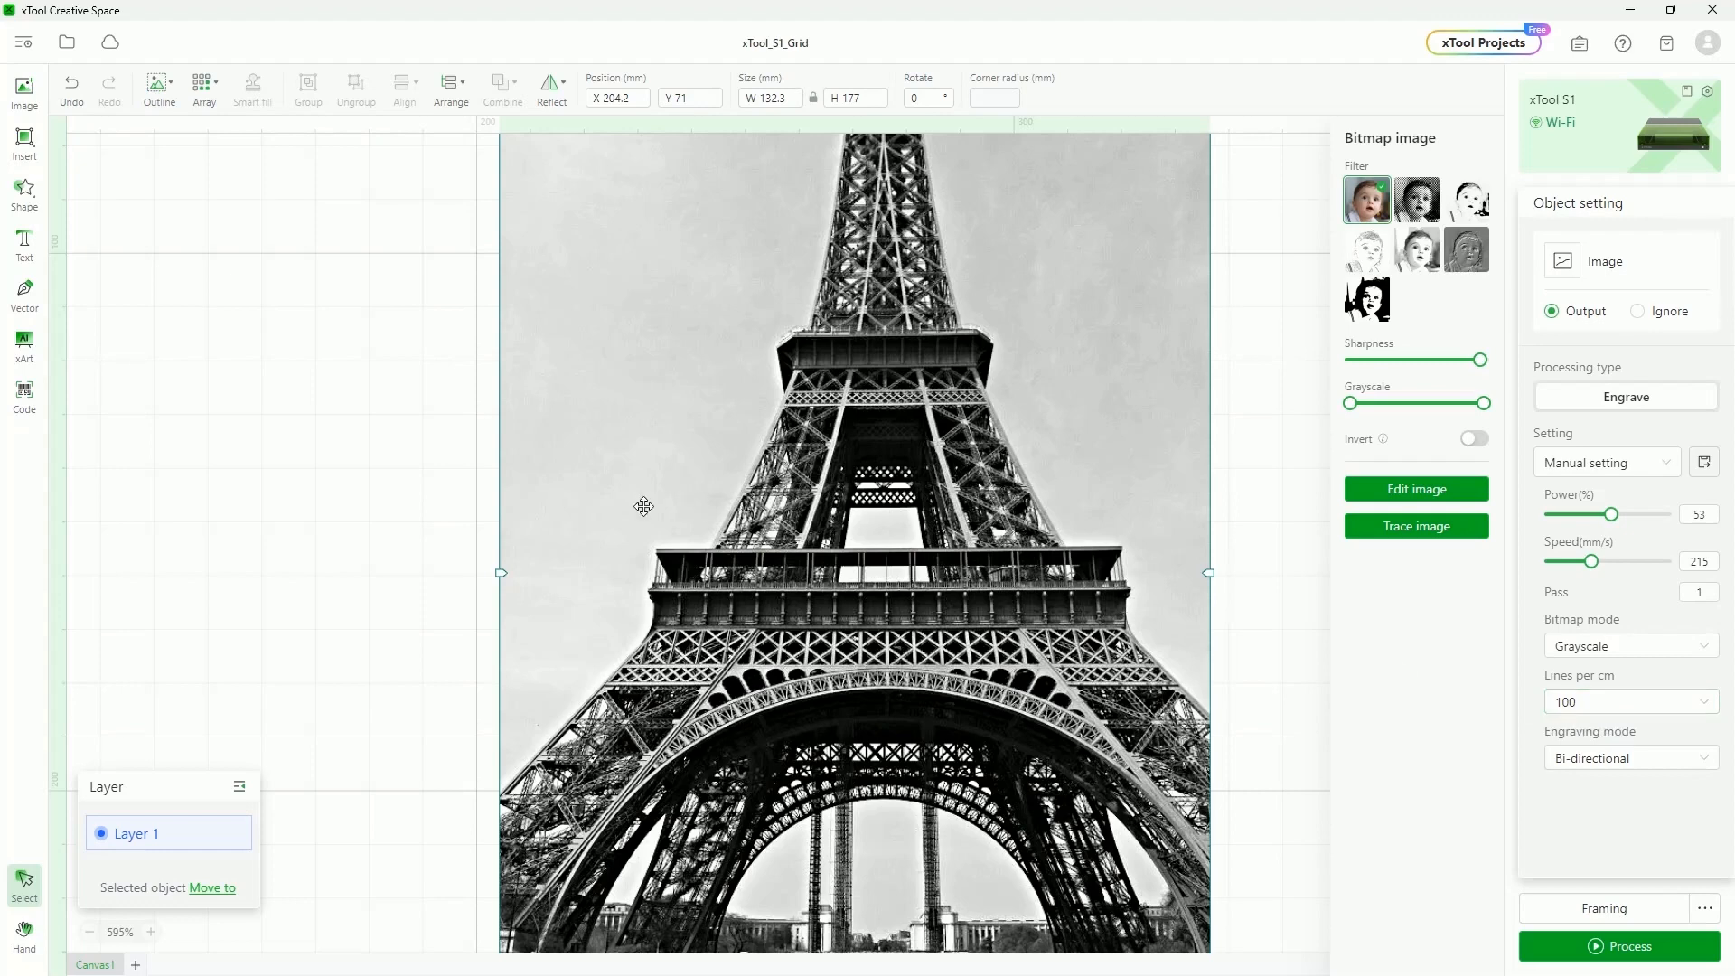
scroll(617, 503, "up", 2)
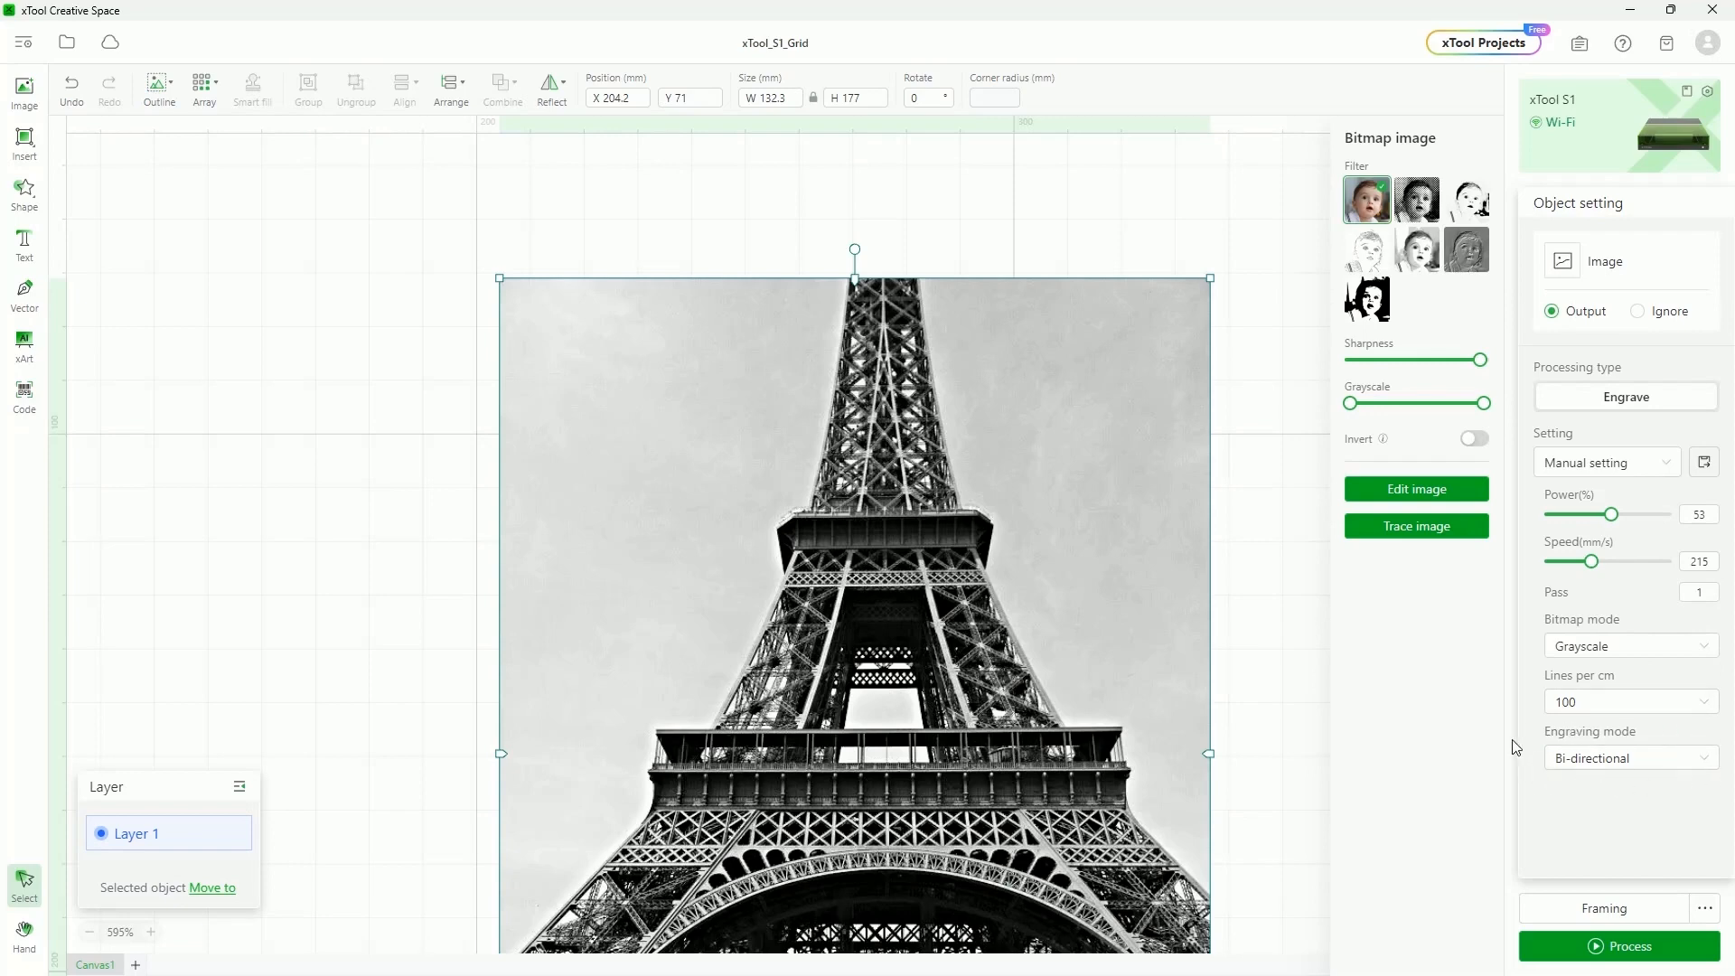
left_click(1672, 759)
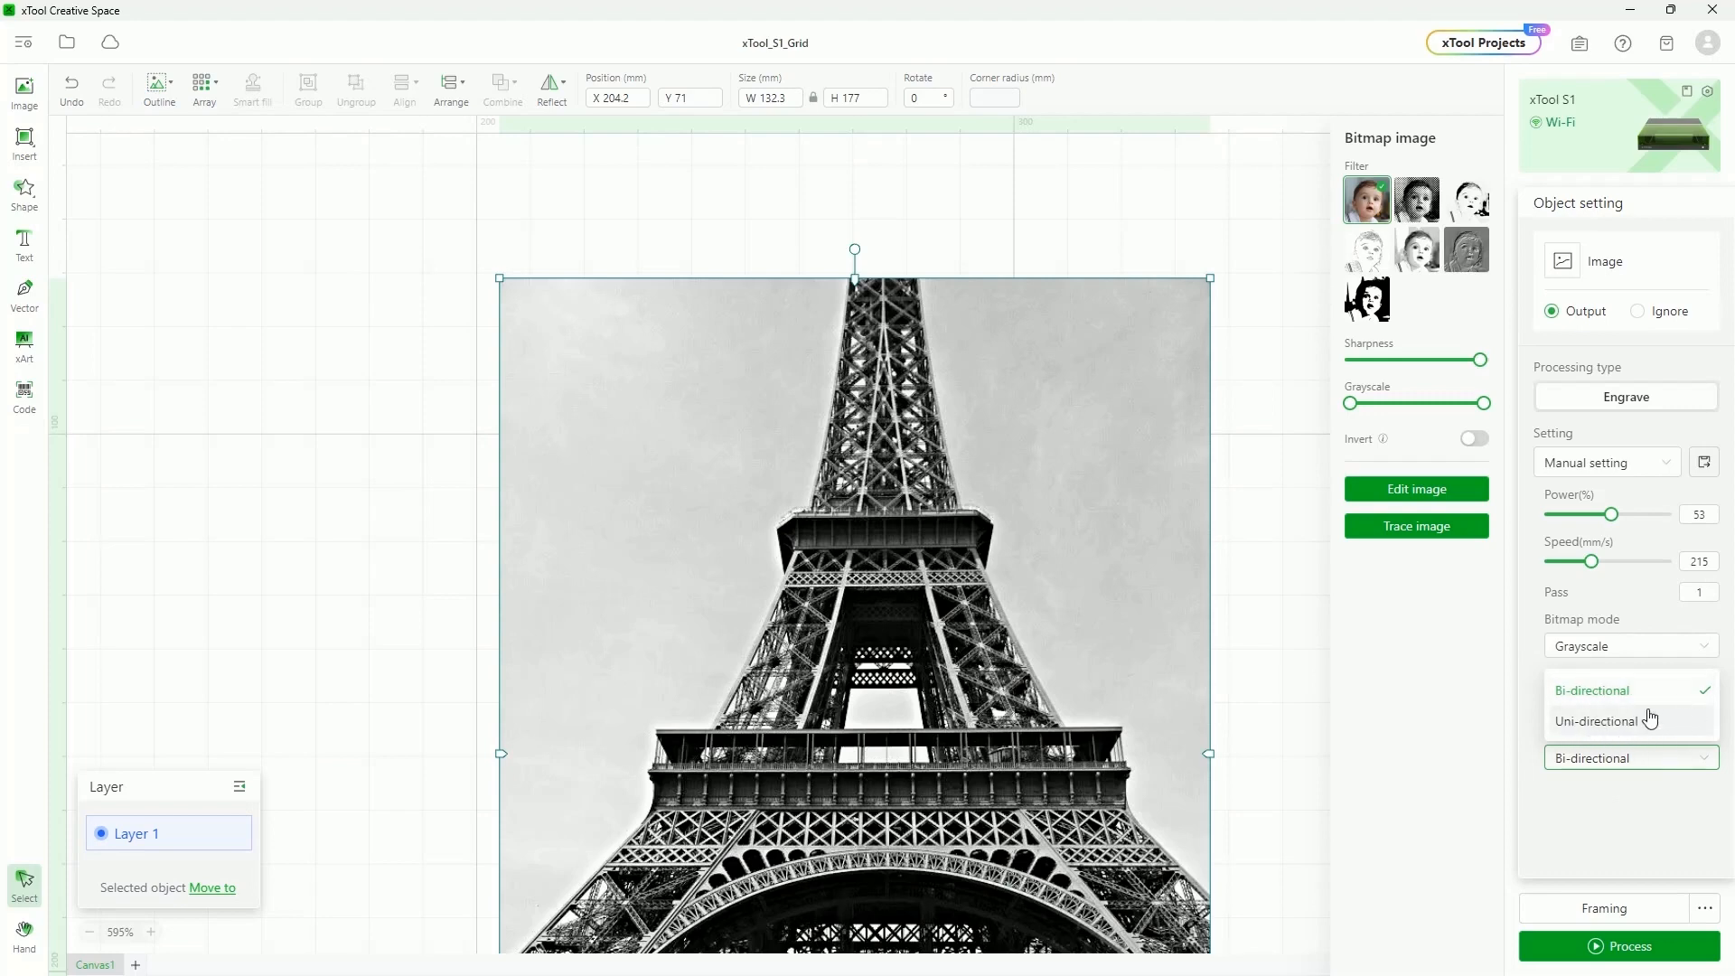
left_click(1668, 751)
scroll(1053, 632, "down", 2)
scroll(778, 589, "down", 5)
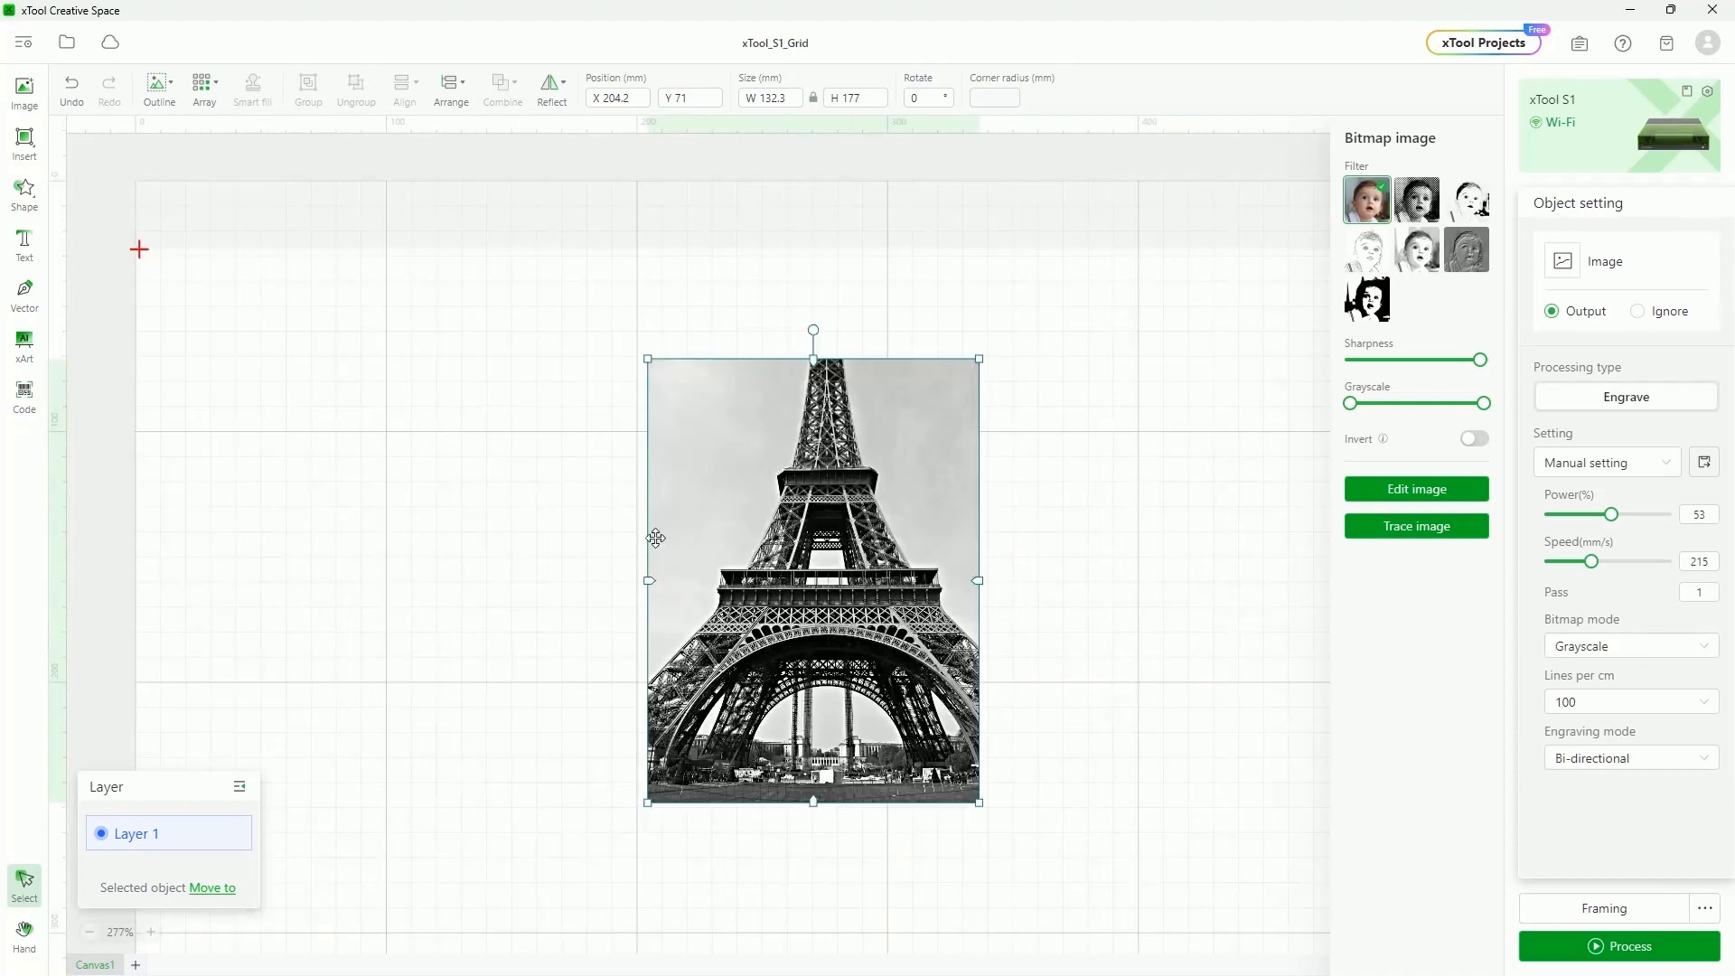
Replace the Eiffel Tower photo with a star shape, enlarged to about 190 × 180 mm and moved down-left
key("Delete")
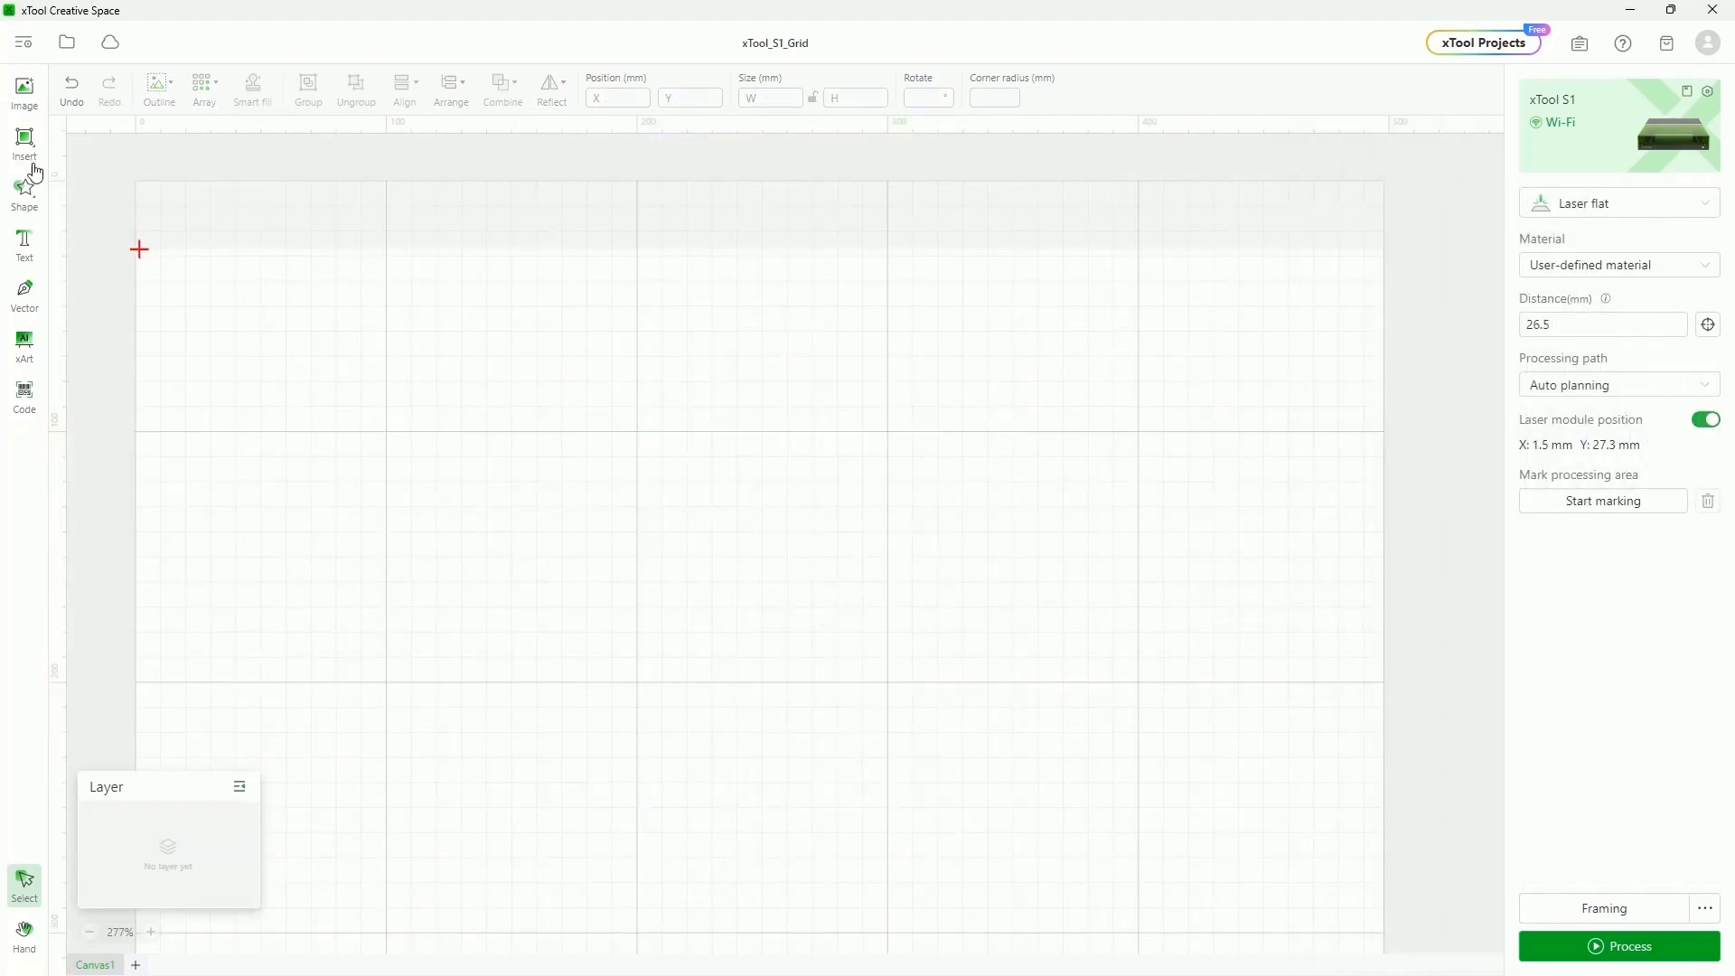
left_click(30, 193)
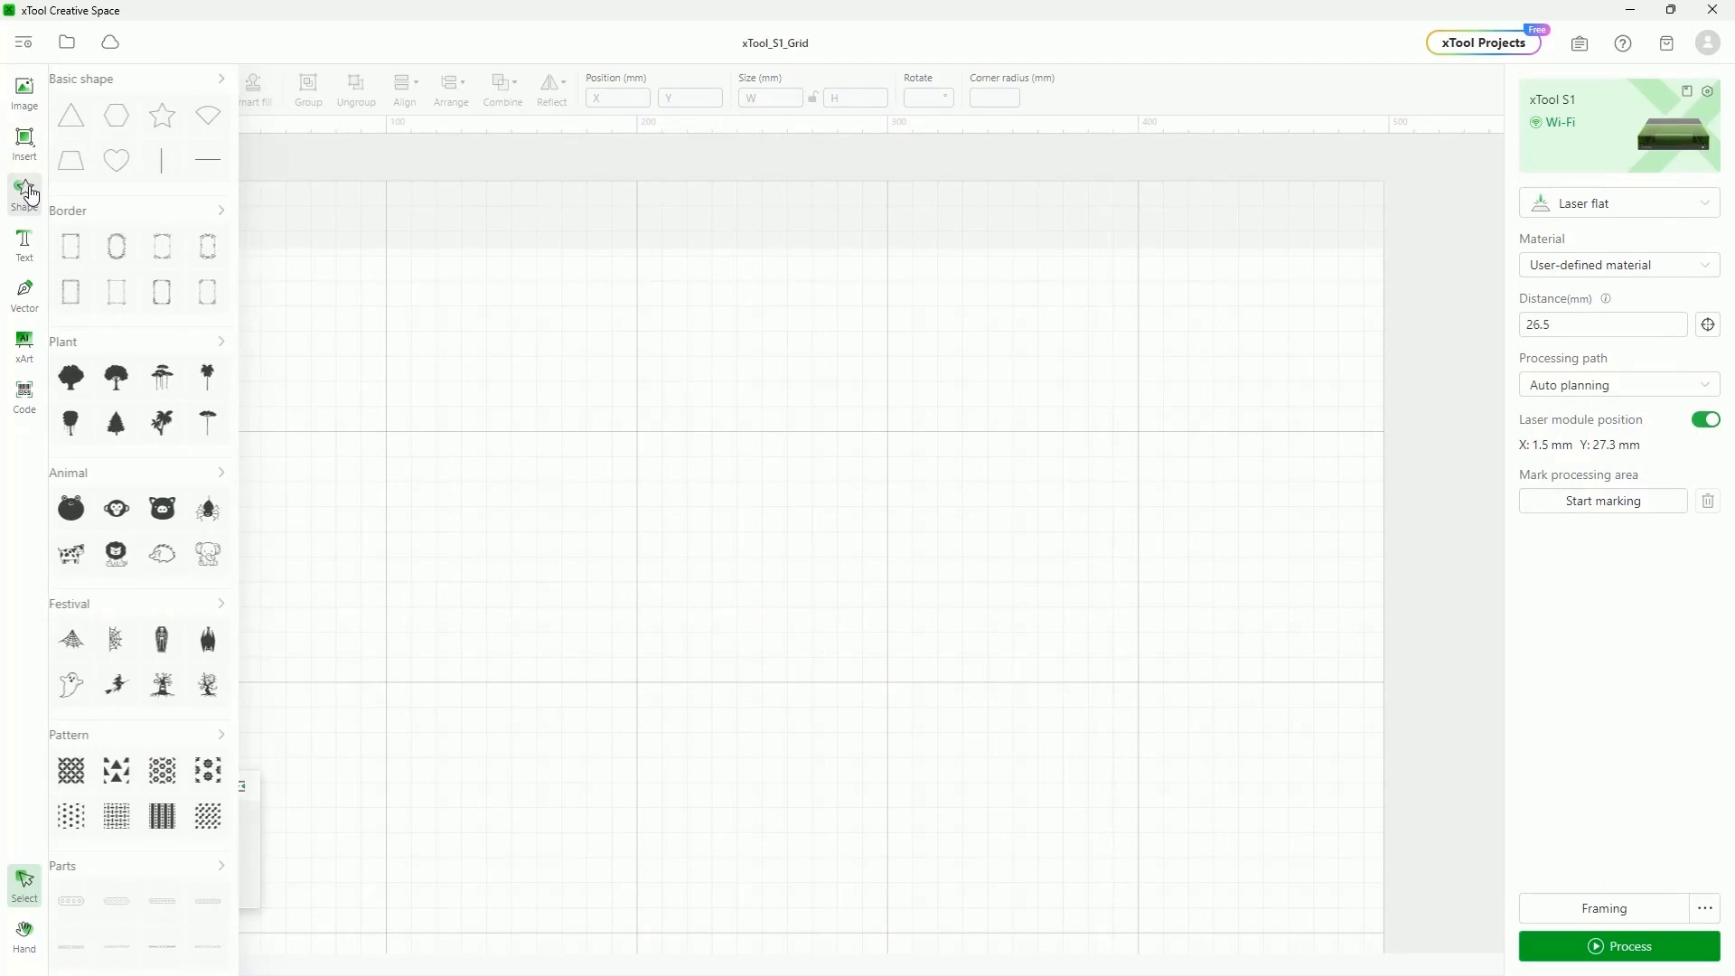
left_click(172, 115)
left_click_drag(810, 352, 1189, 708)
left_click_drag(965, 436, 813, 570)
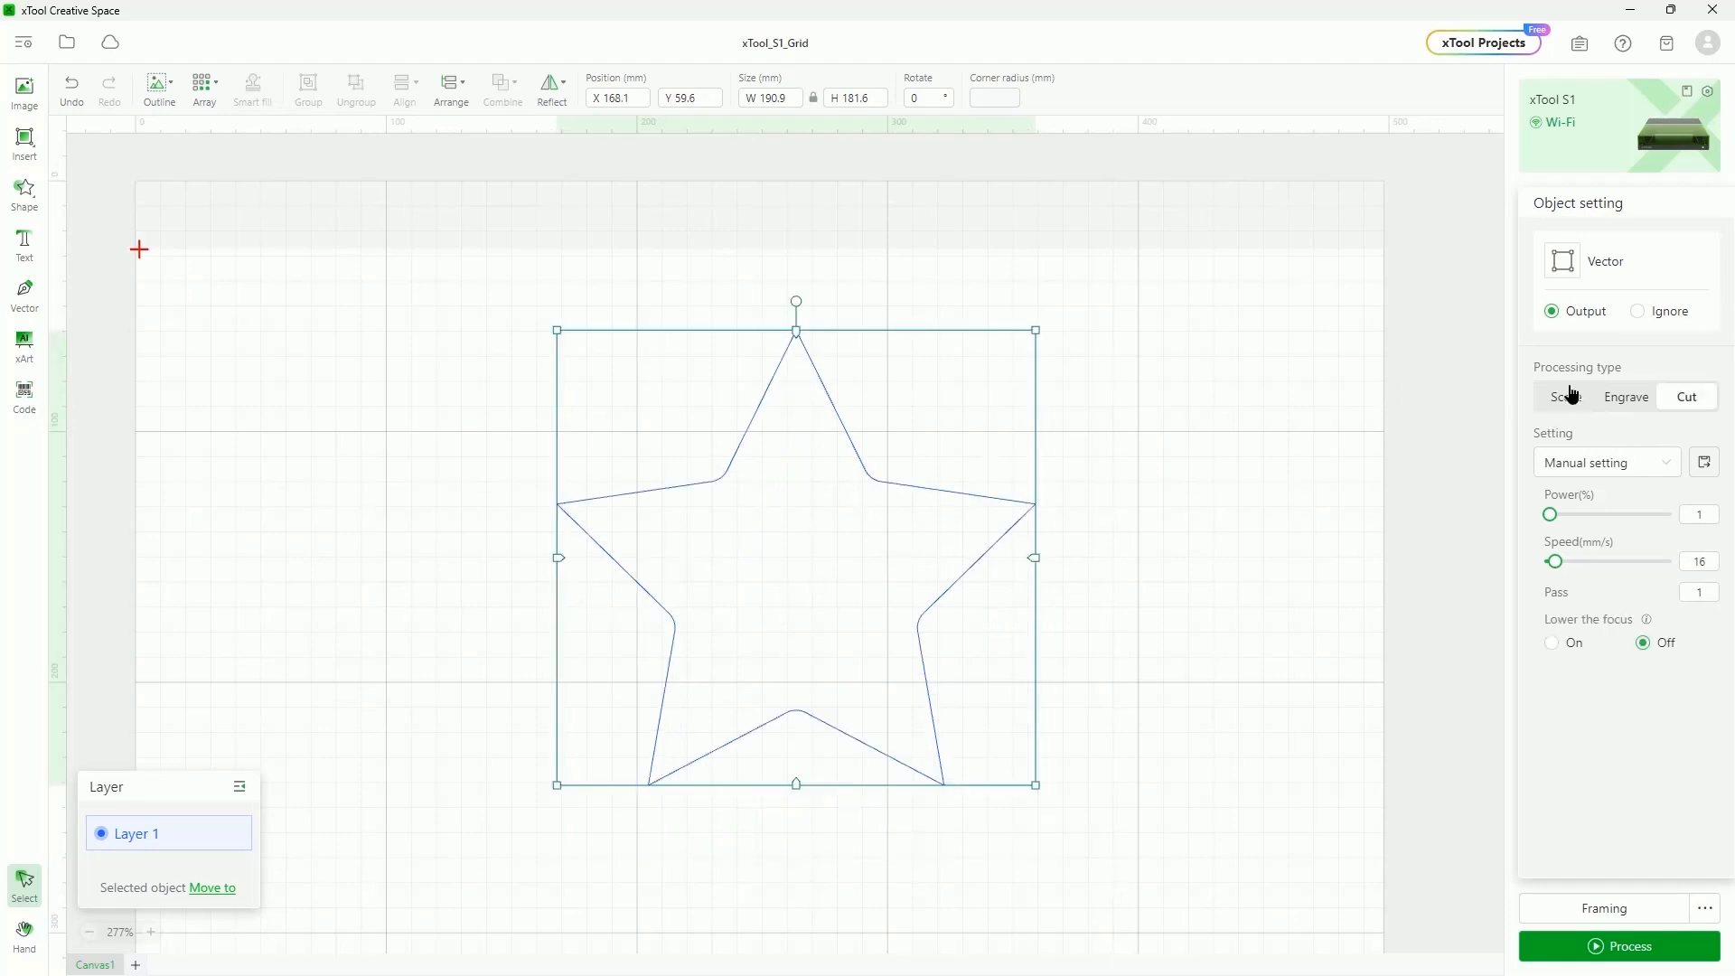
Try the star on Cut, return it to Score, and show the xTool S1 Working info settings
left_click(1568, 395)
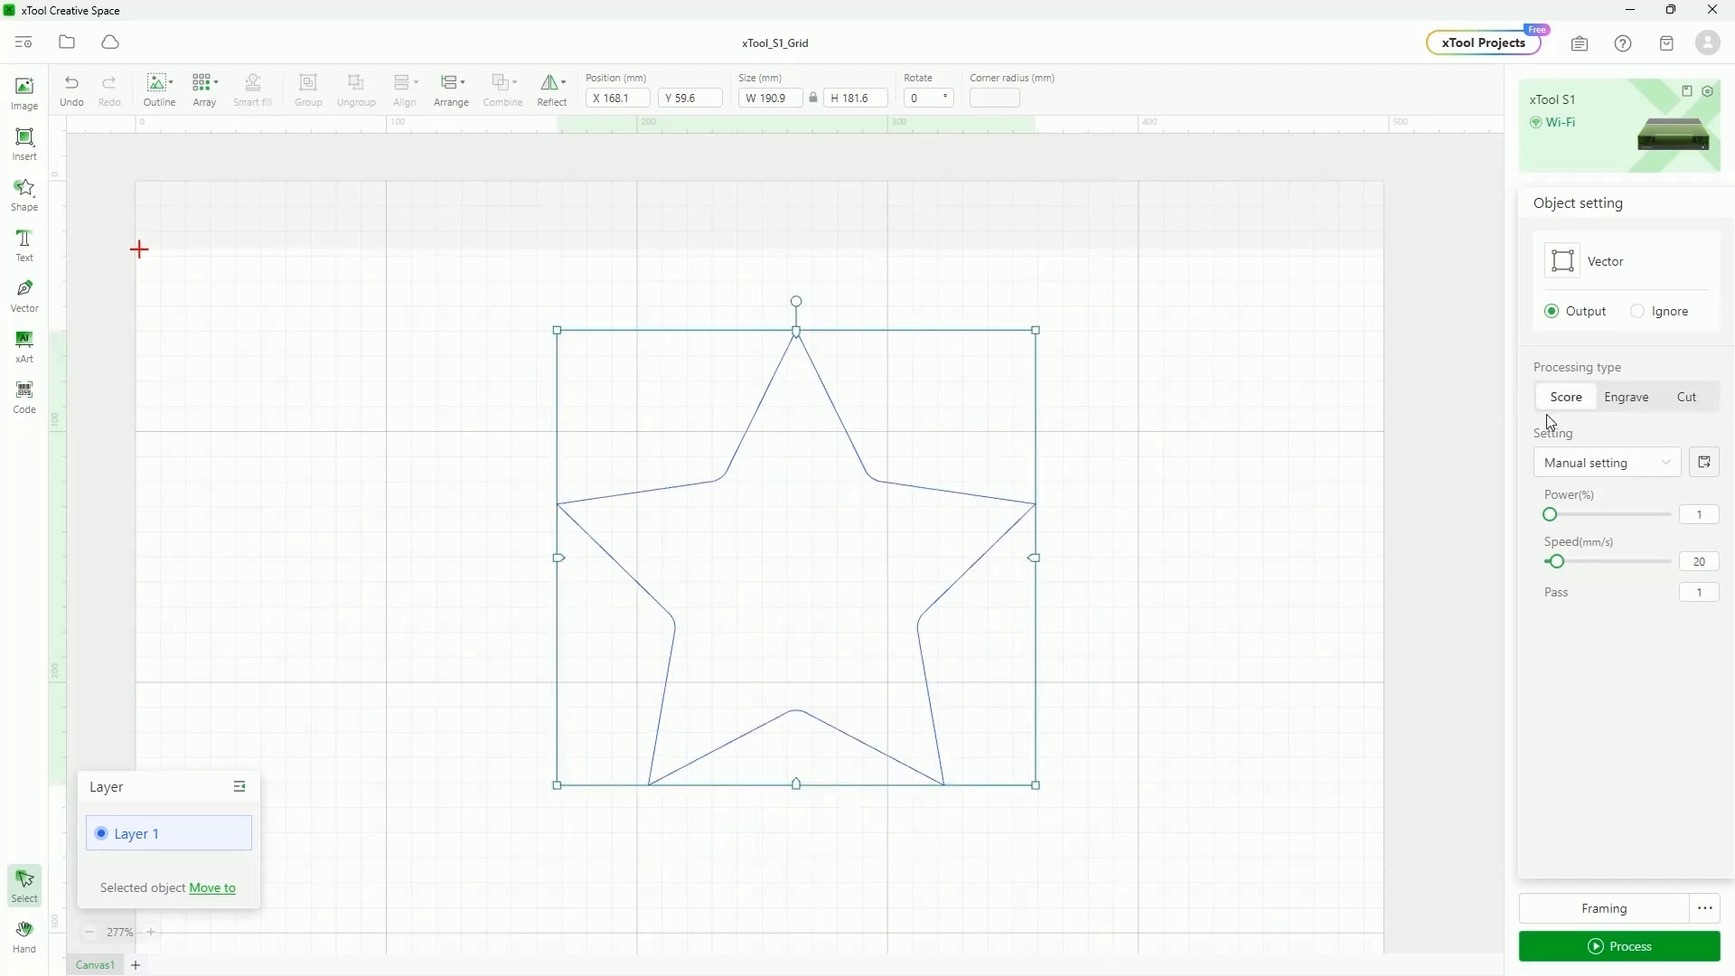
left_click(1695, 404)
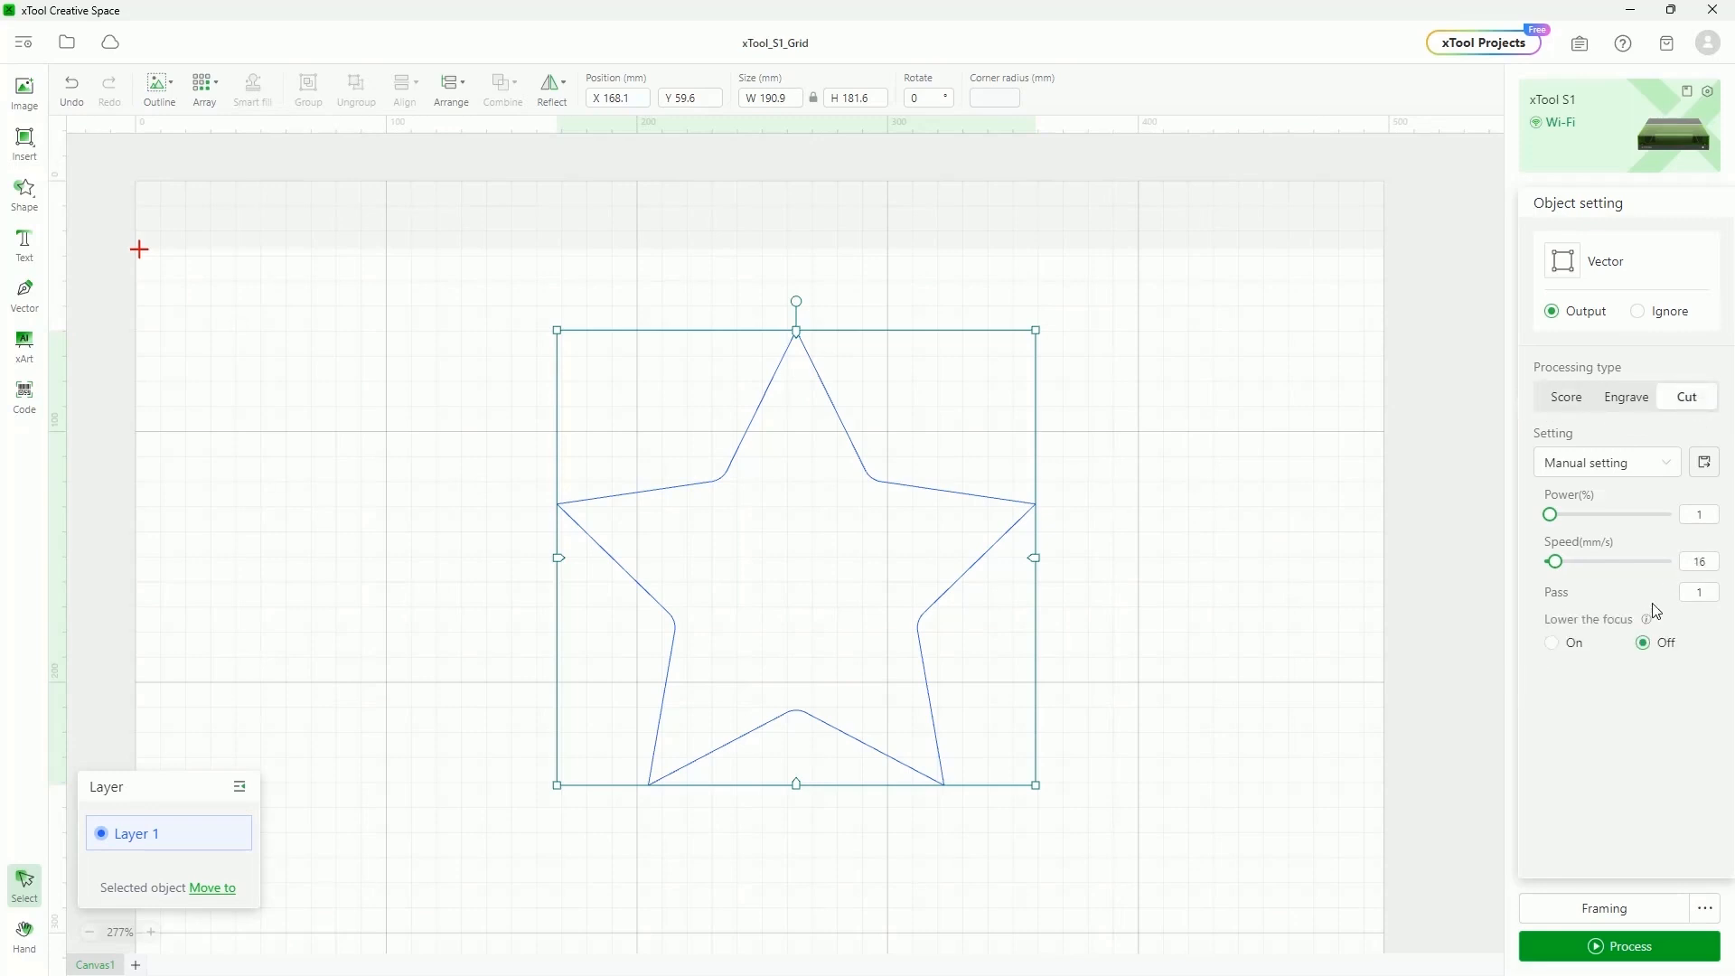
left_click(1570, 401)
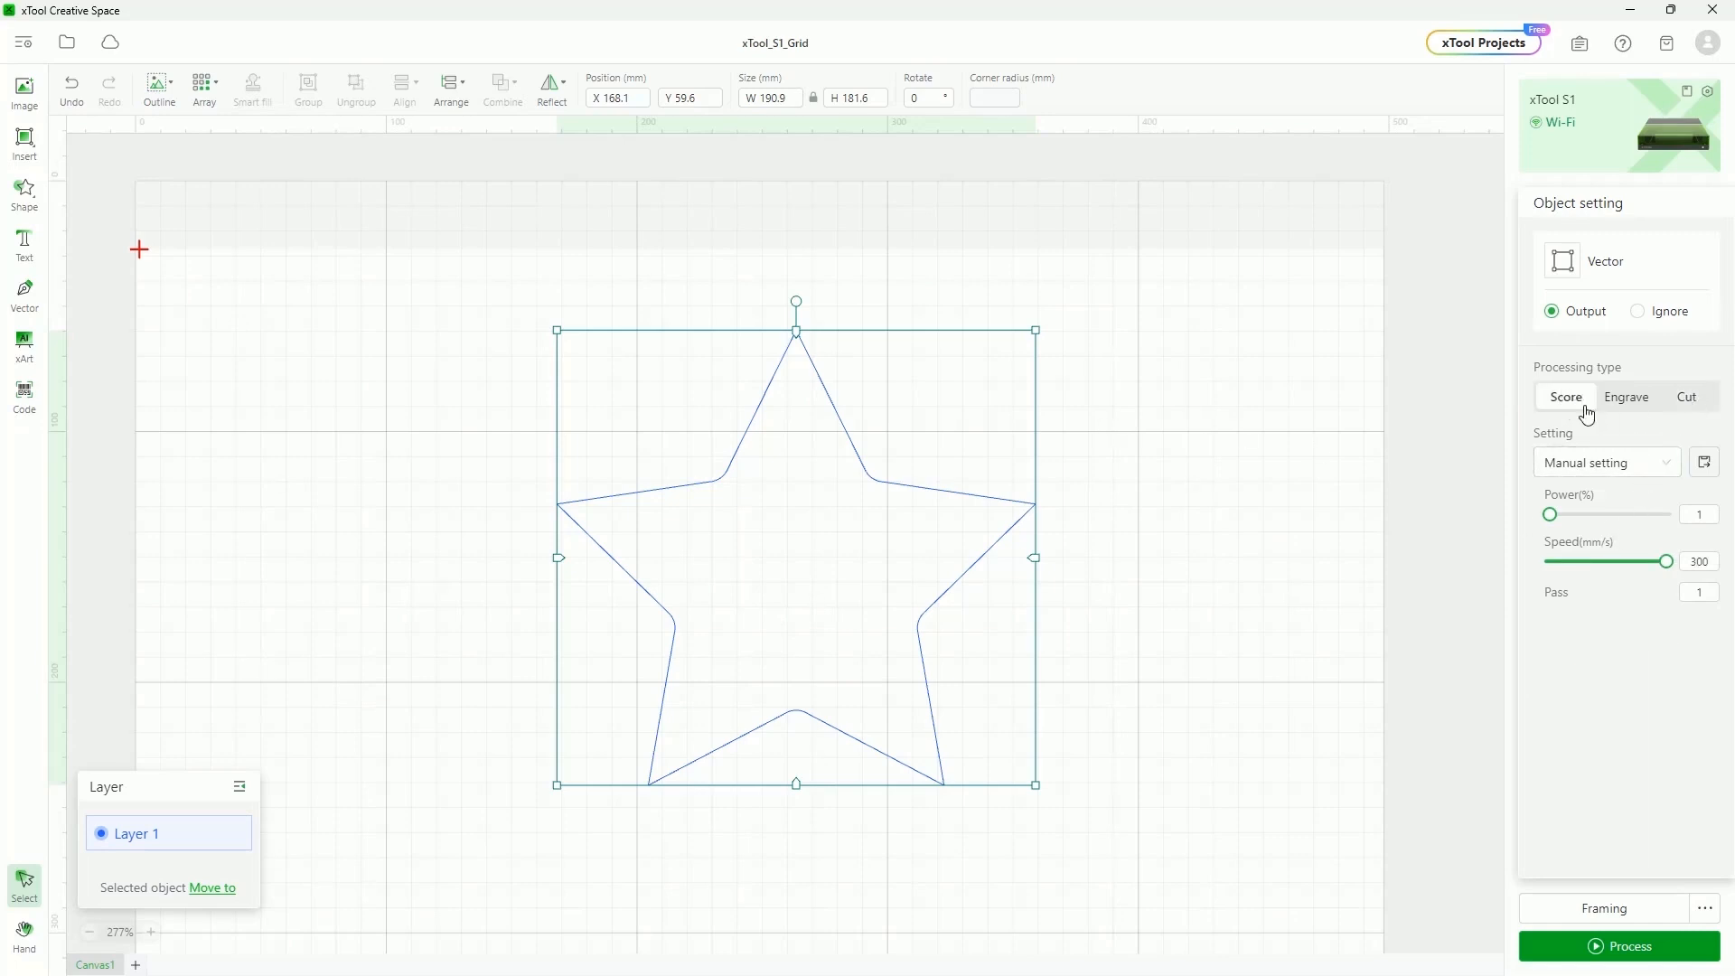
left_click(1712, 91)
left_click(691, 636)
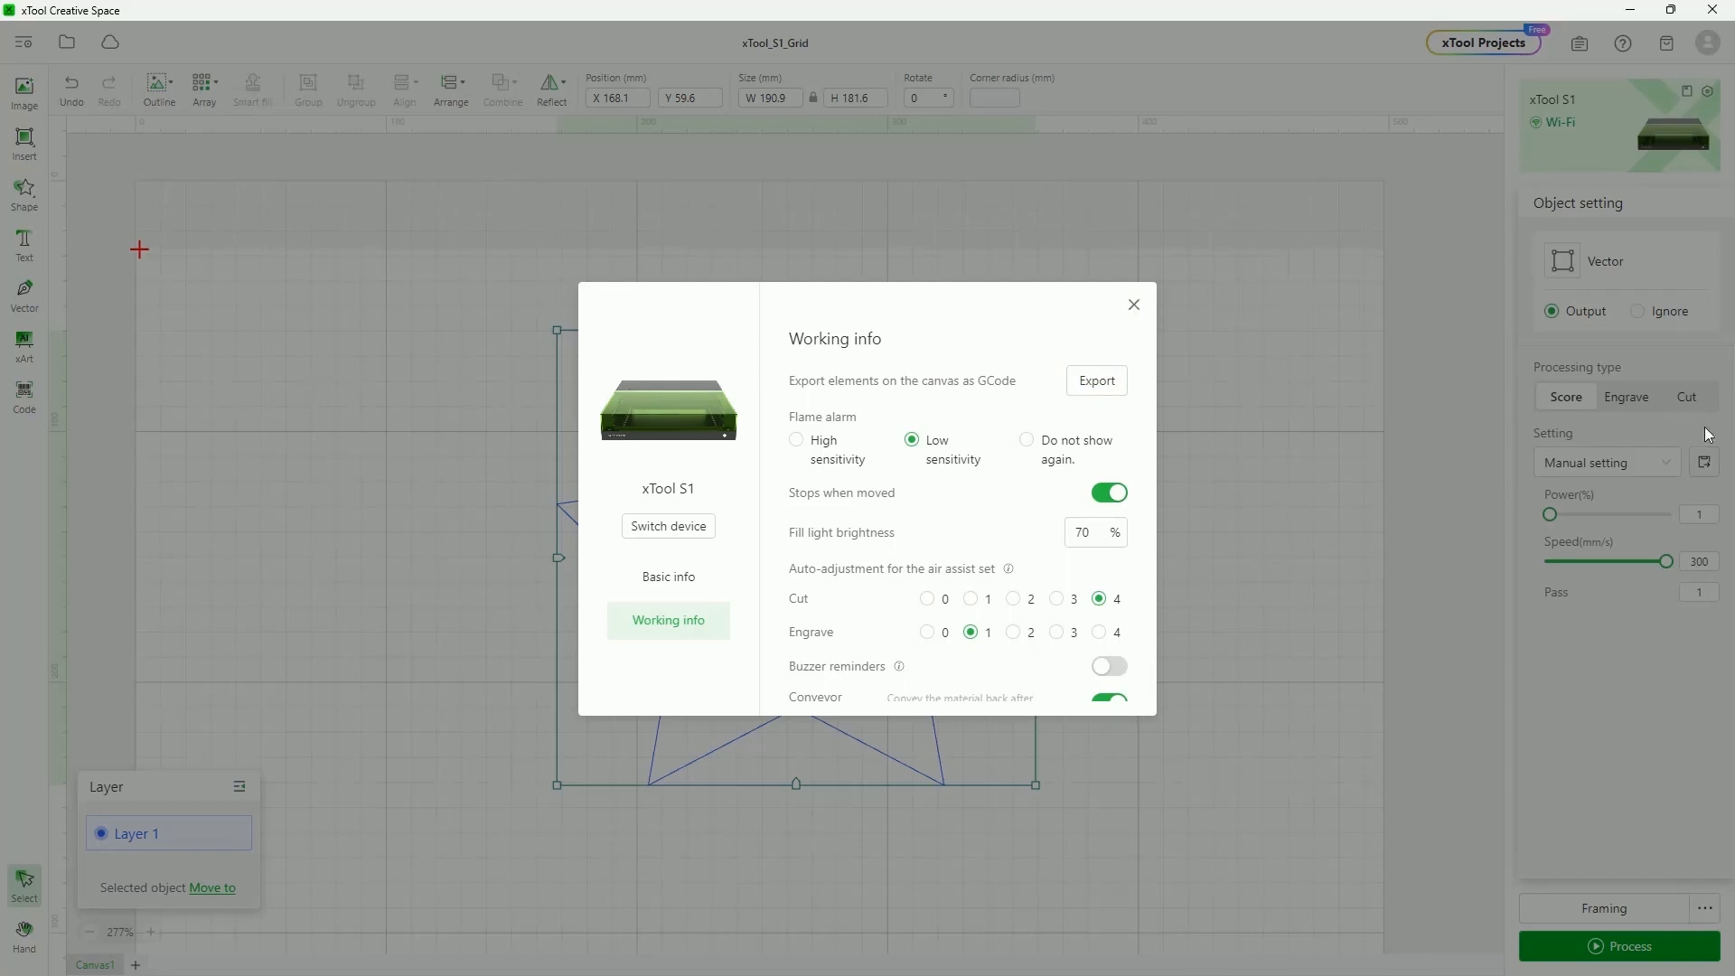
Close device settings, raise scoring power to 48%, then switch the star to Cut with higher speed and power
left_click(1134, 305)
left_click_drag(1550, 515, 1605, 514)
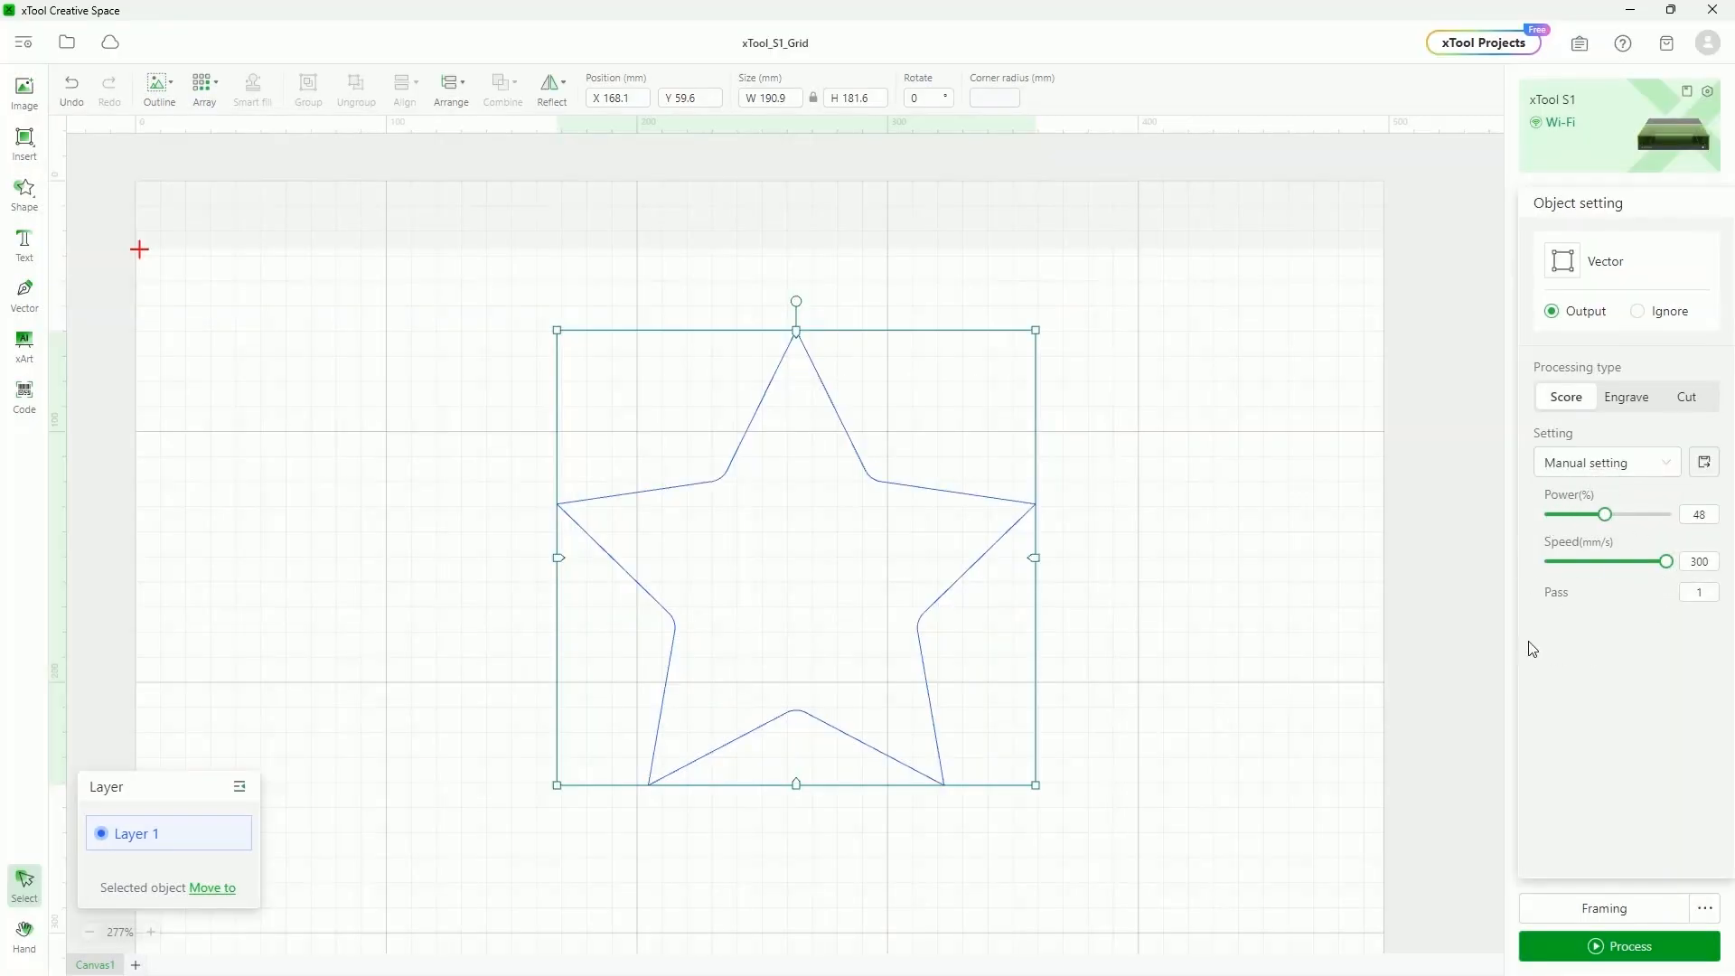
left_click(1695, 589)
left_click(1686, 397)
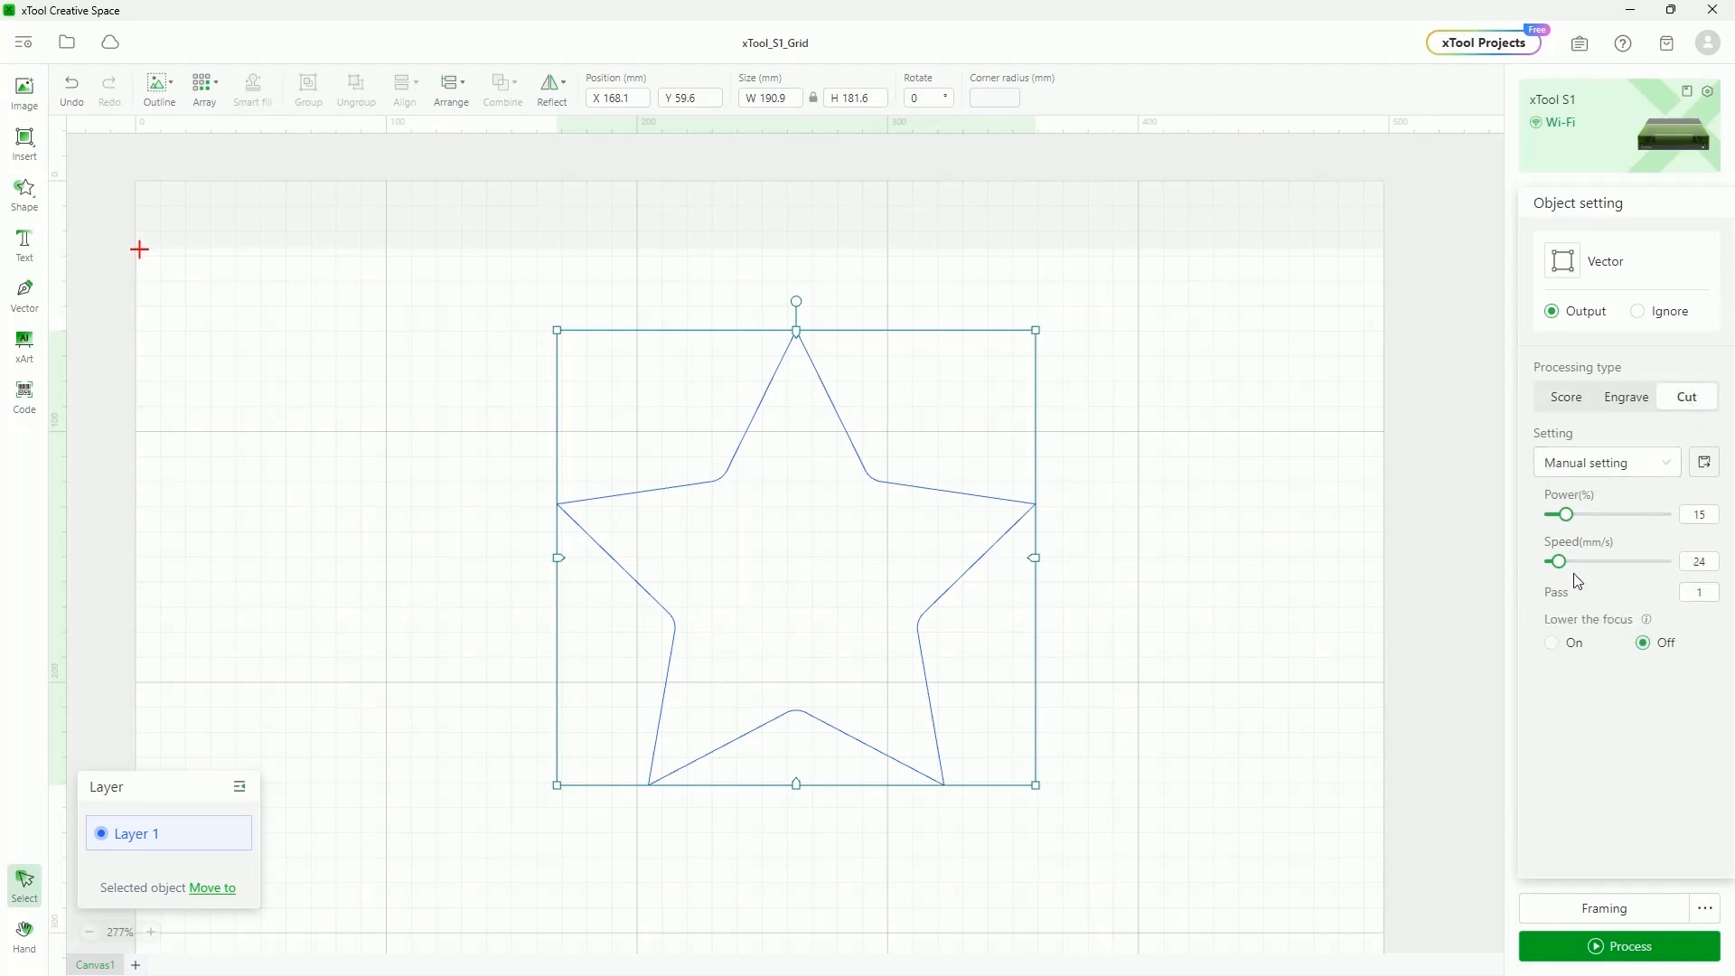
left_click_drag(1558, 561, 1627, 522)
Set the star's cut power to 95% and speed to 40 mm/s with 1 pass, then switch it to Engrave
left_click_drag(1615, 517, 1662, 521)
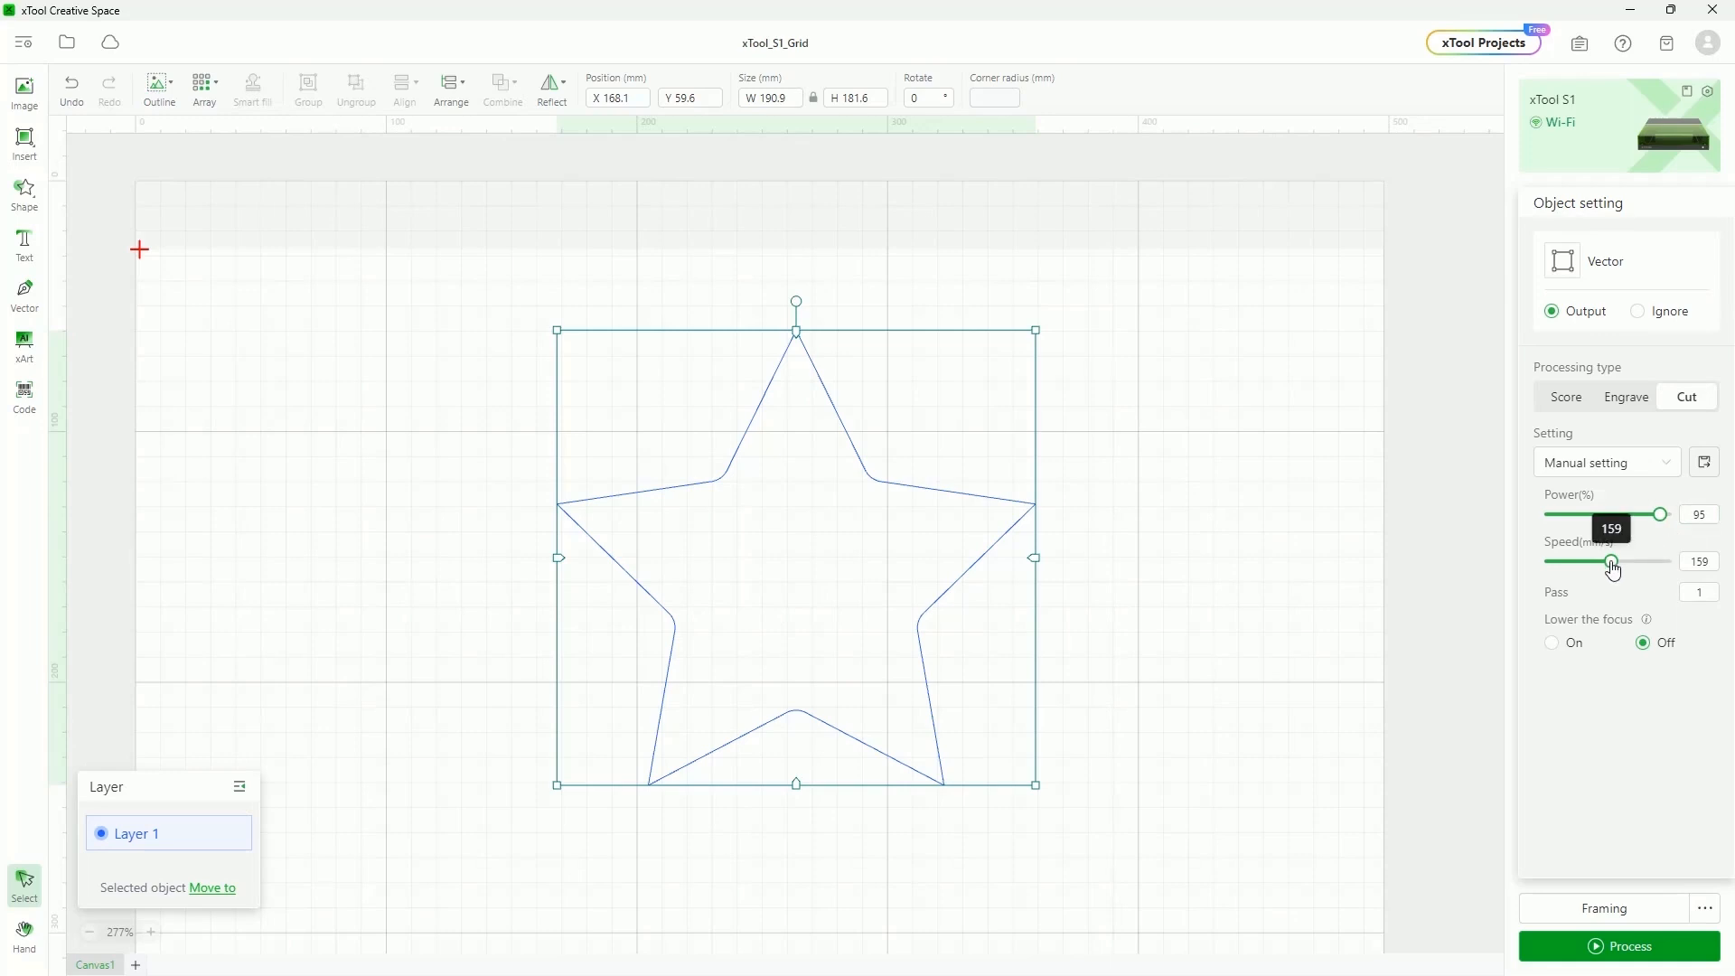
left_click_drag(1613, 567, 1564, 573)
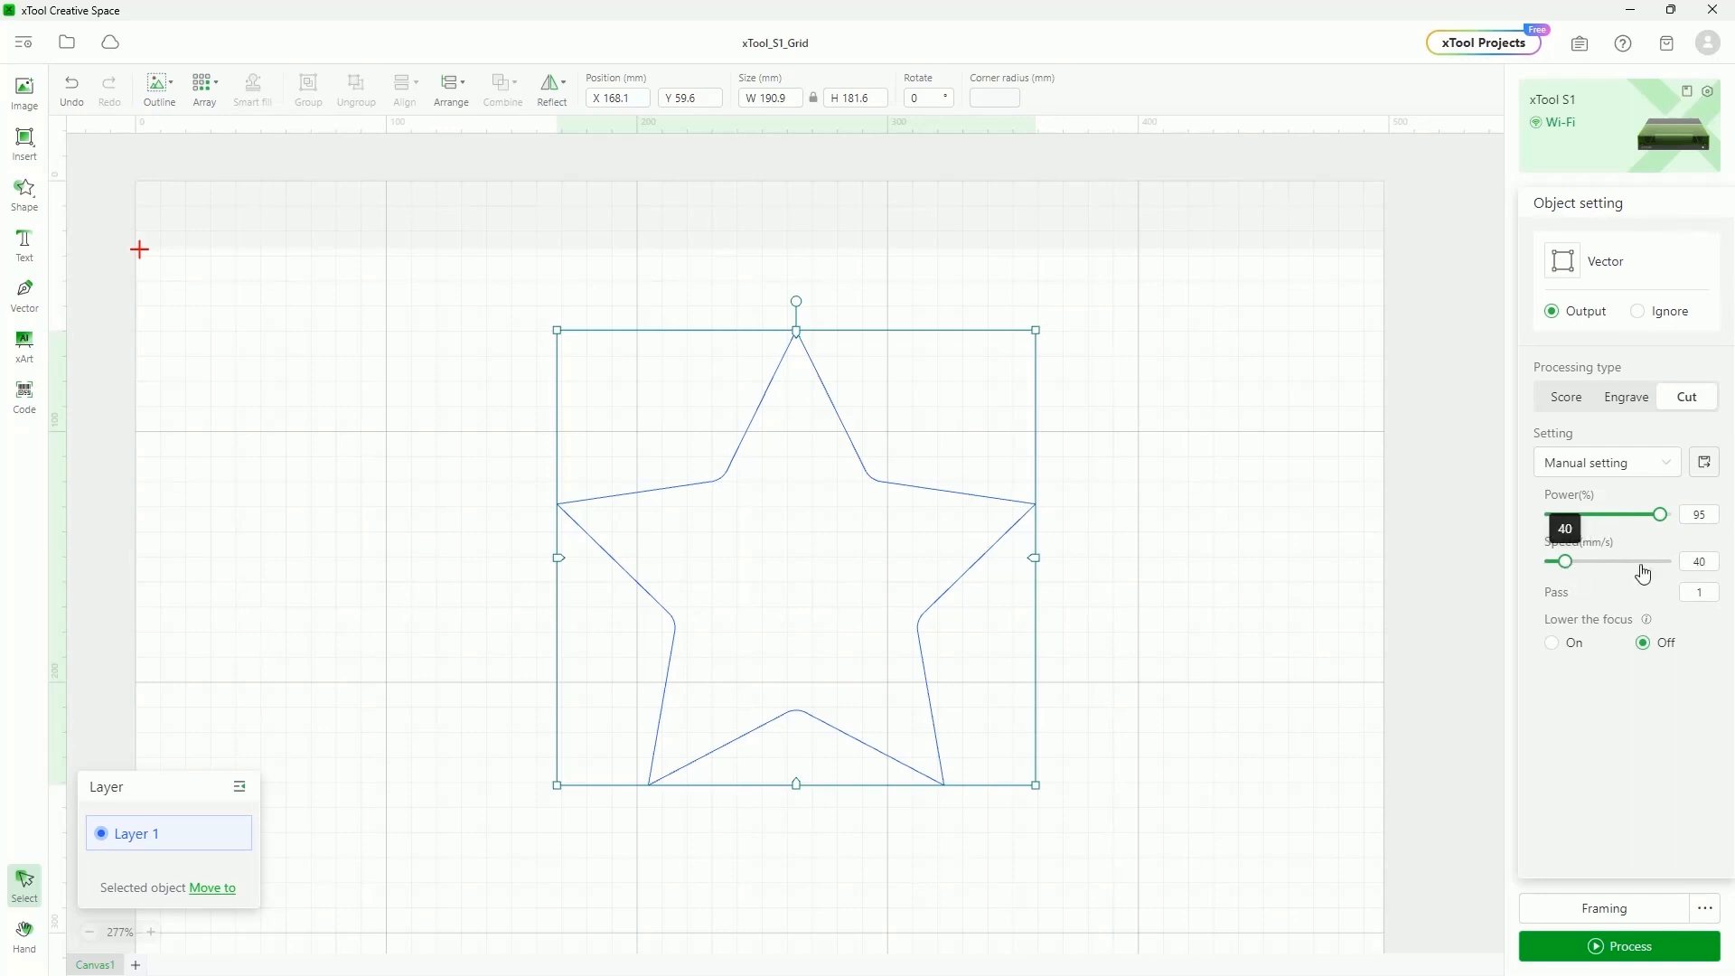
left_click(1685, 593)
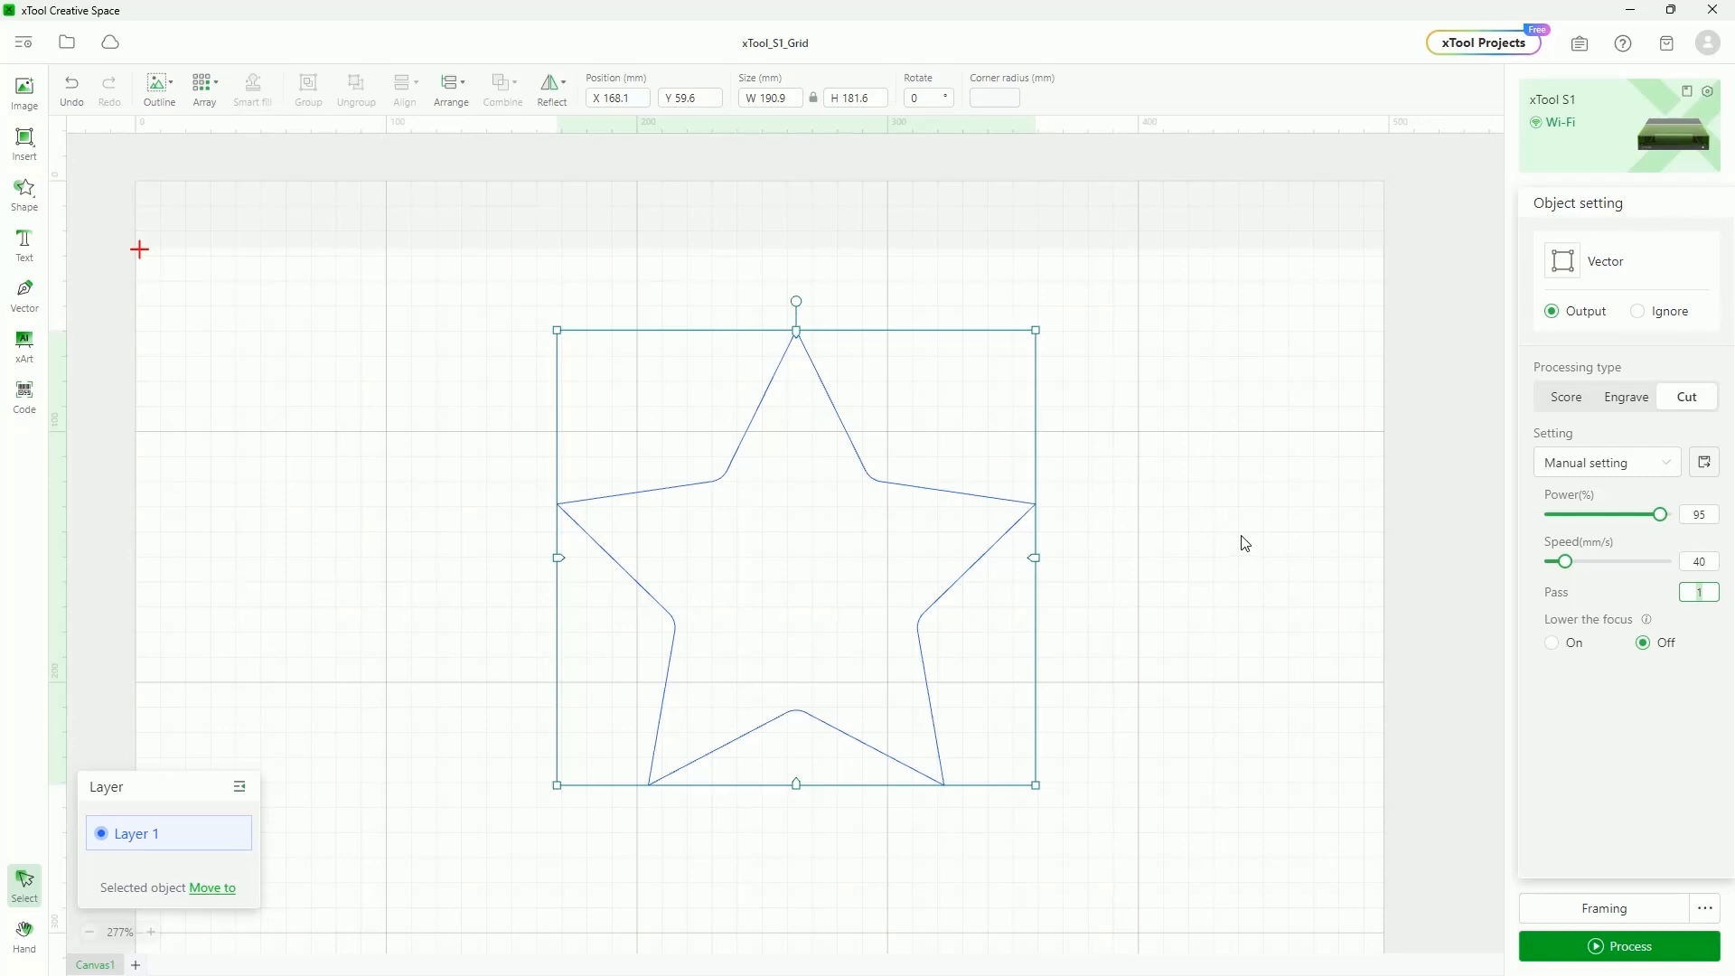
left_click(1686, 634)
left_click(1628, 398)
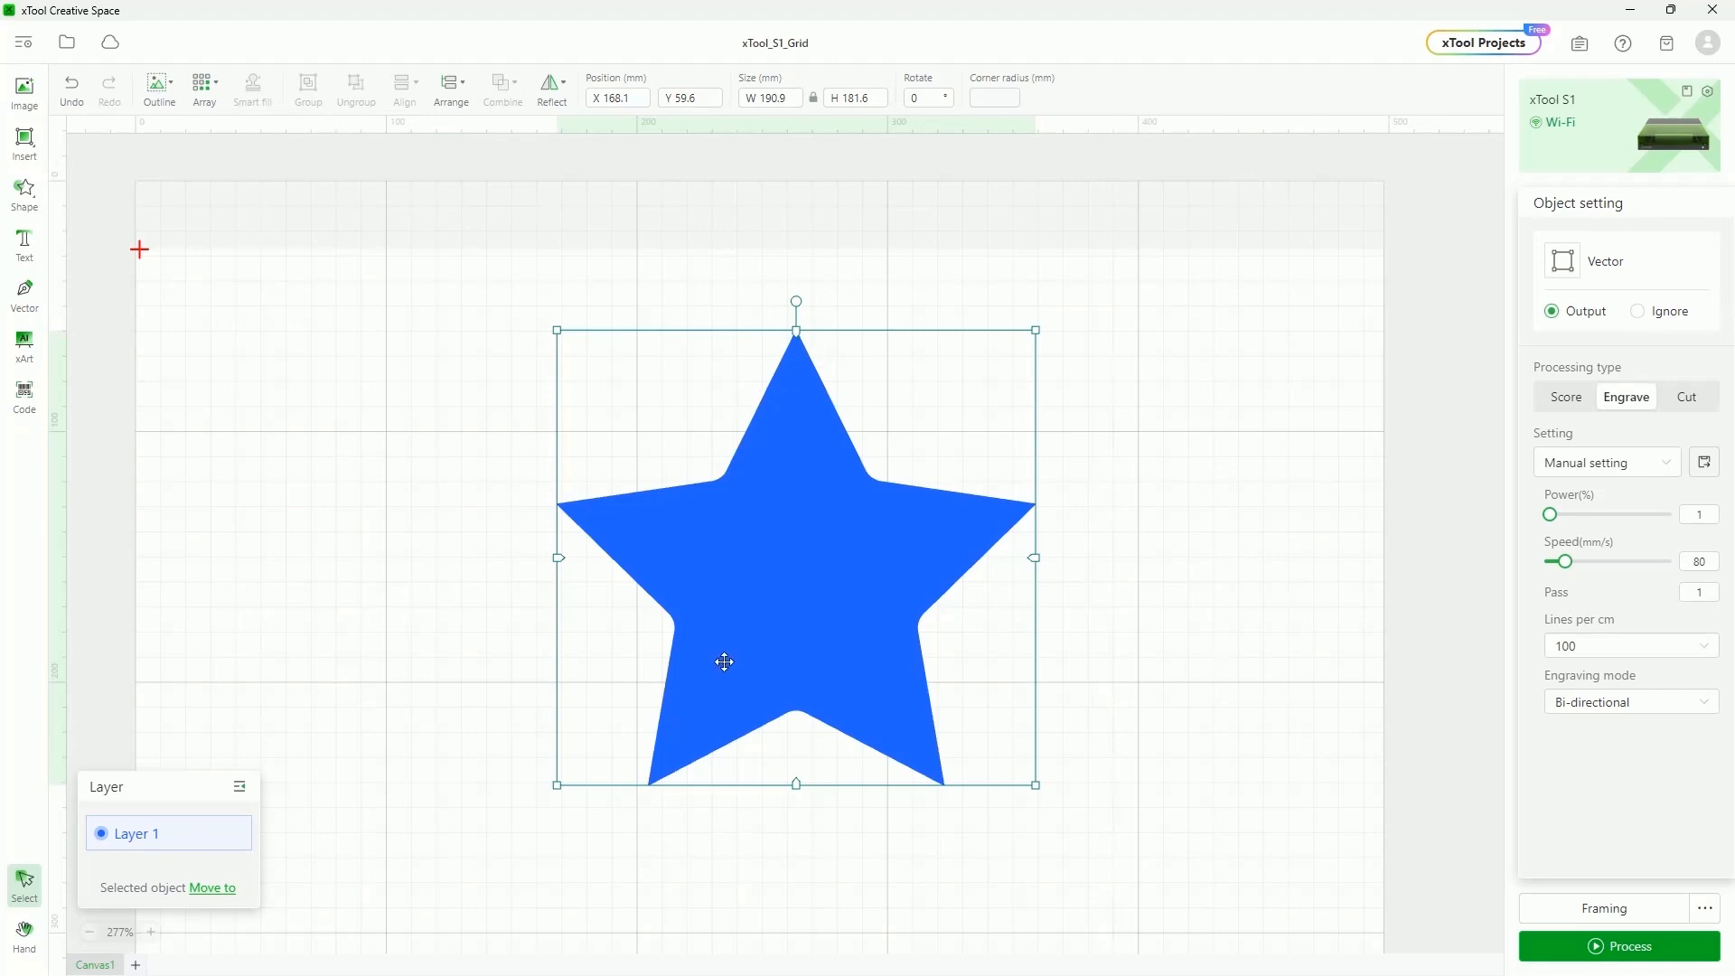
Switch the star back to Cut and turn on Lower the focus by 3 mm
left_click(1687, 397)
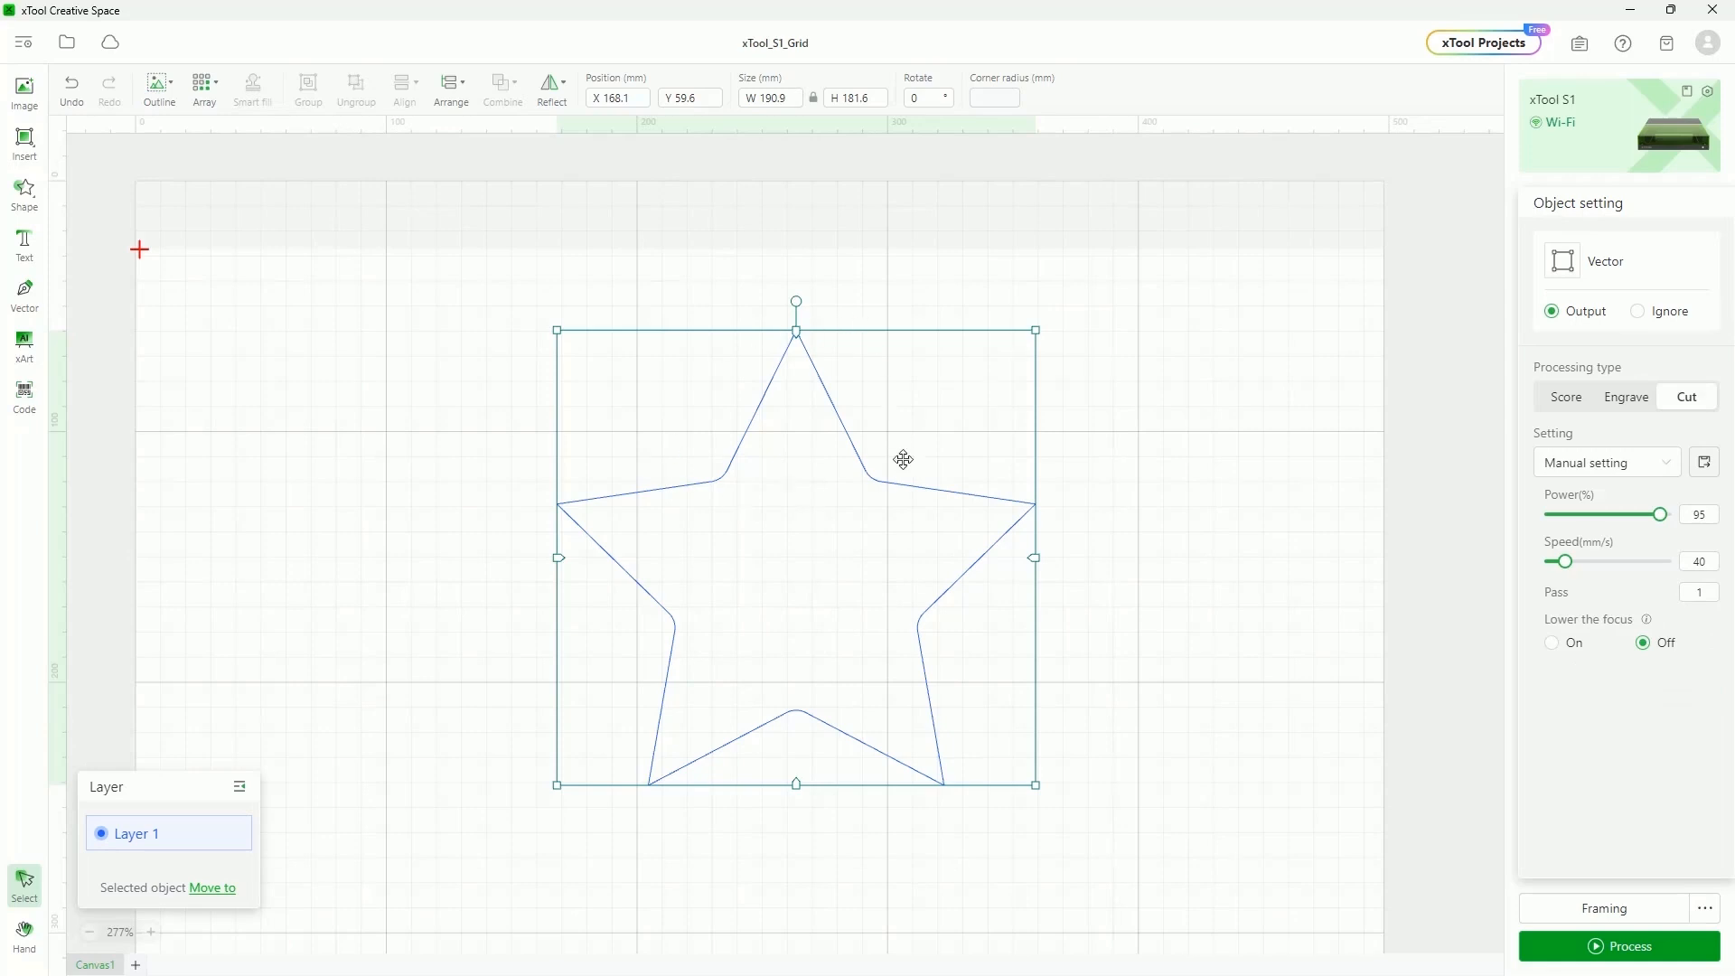
left_click(1550, 643)
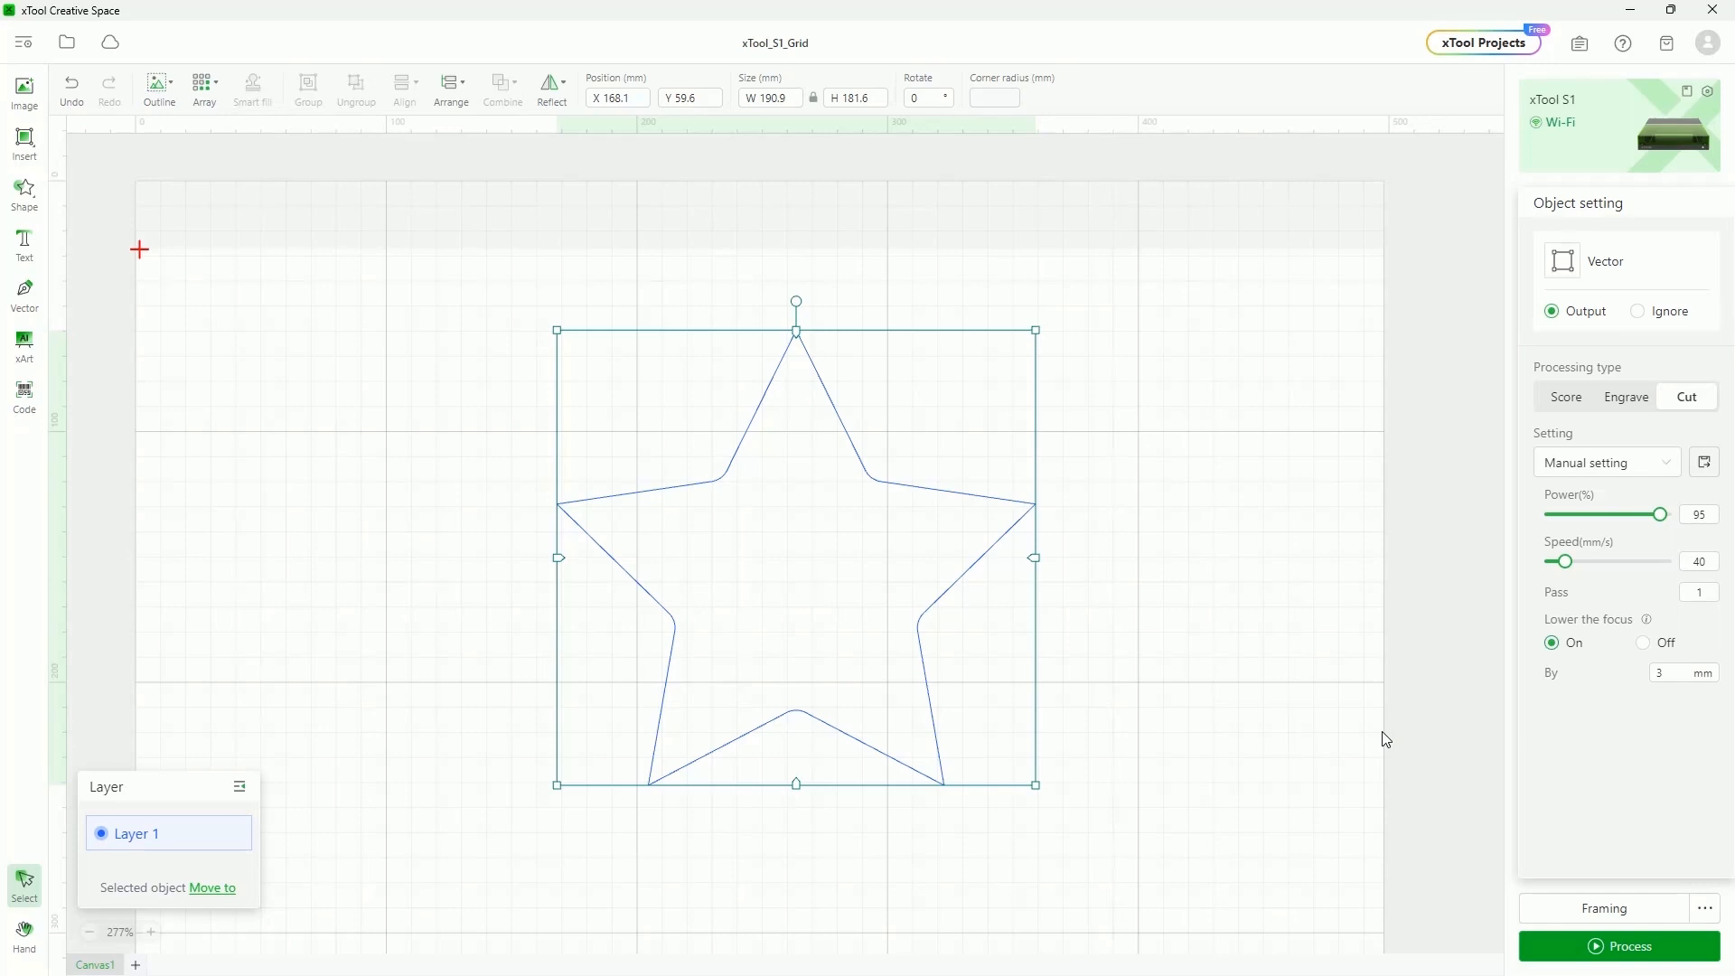
Deselect the star to show the S1's Laser flat settings with 26.5 mm distance
left_click(1417, 699)
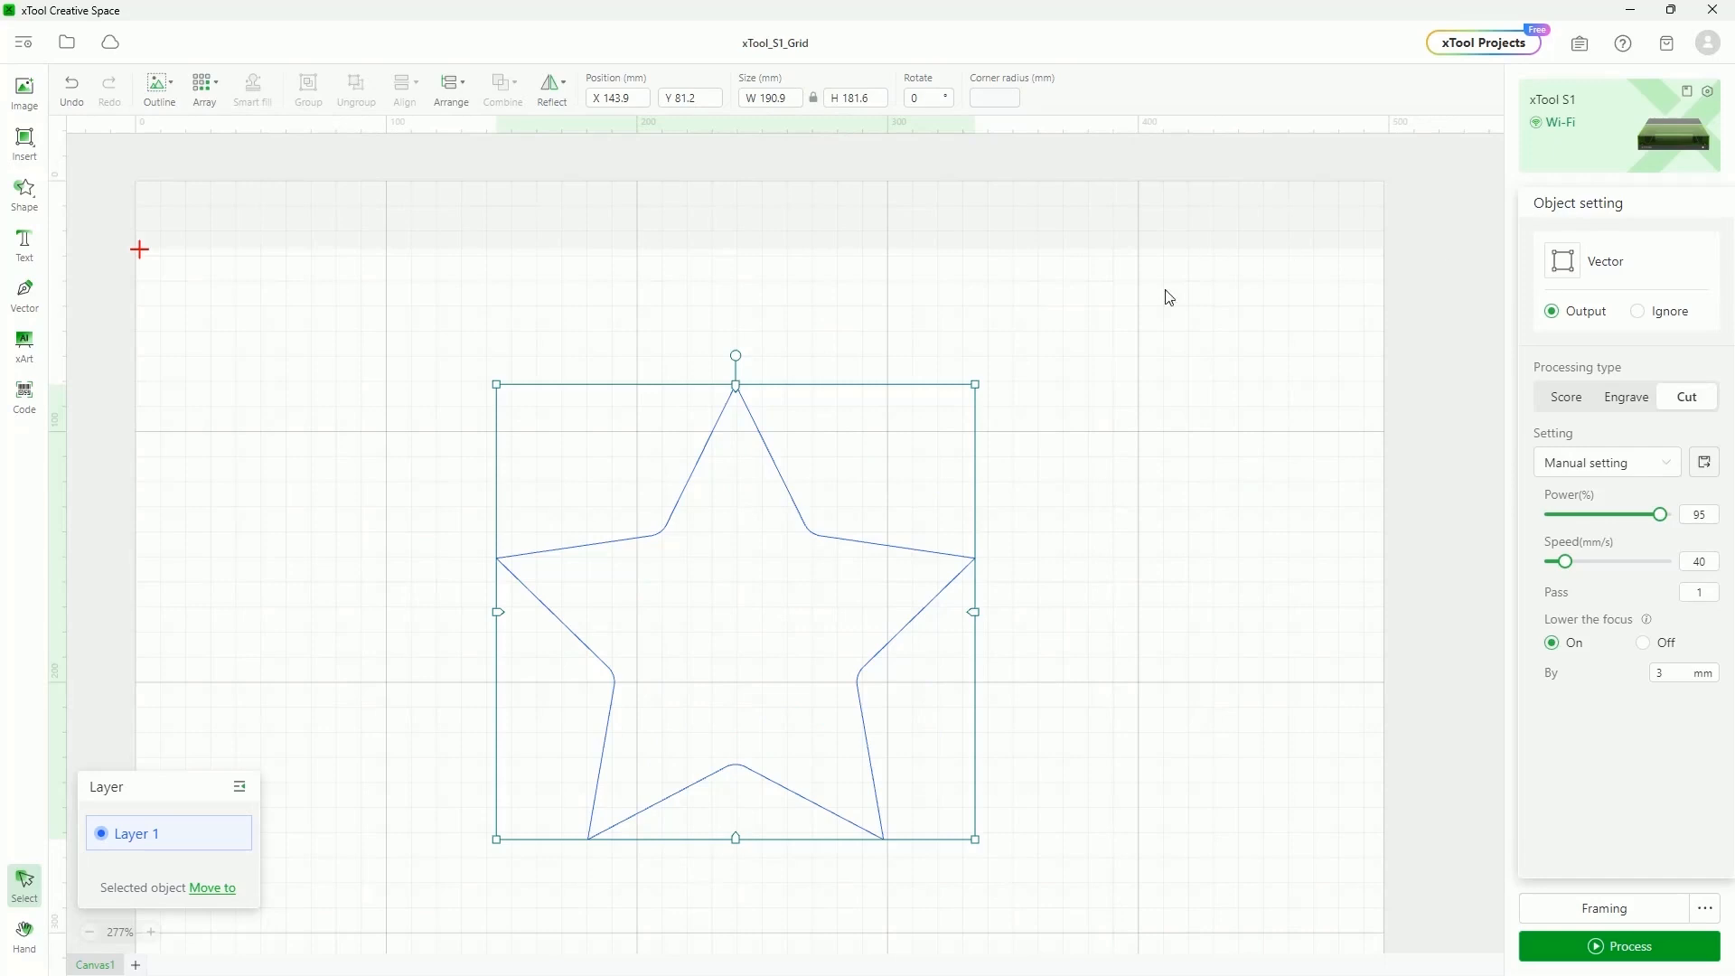
left_click(1168, 297)
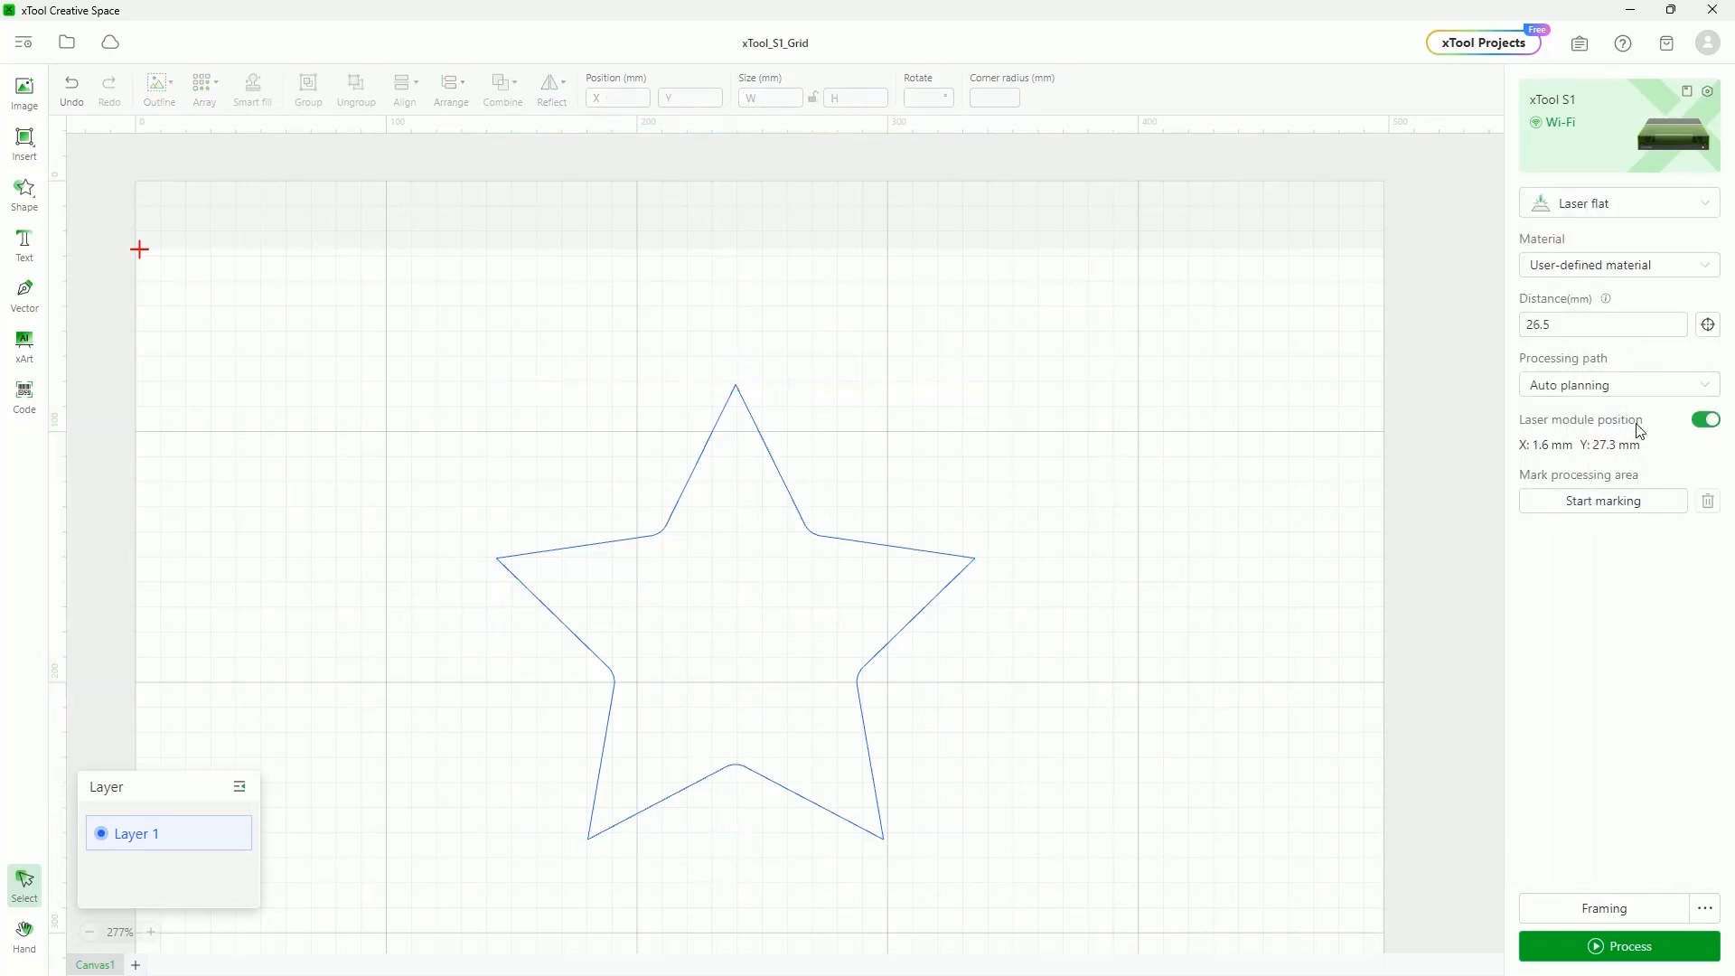
Switch processing to Laser cylindrical with the rotary in Chuck mode
left_click(1704, 217)
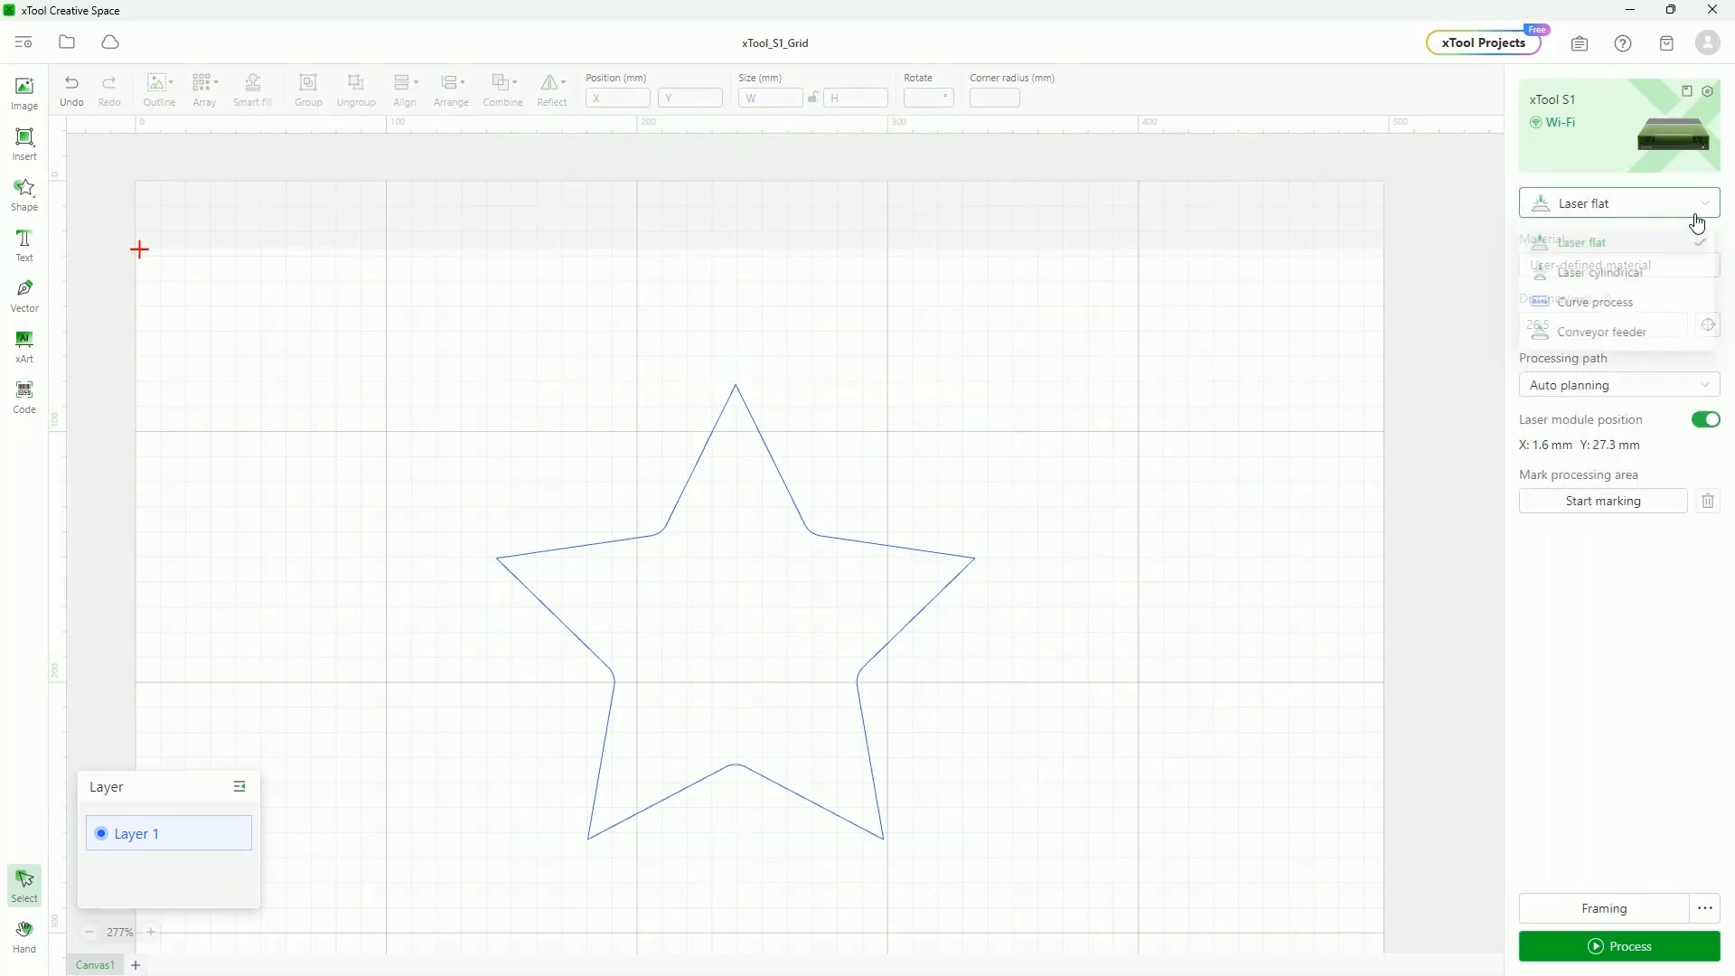
left_click(1650, 275)
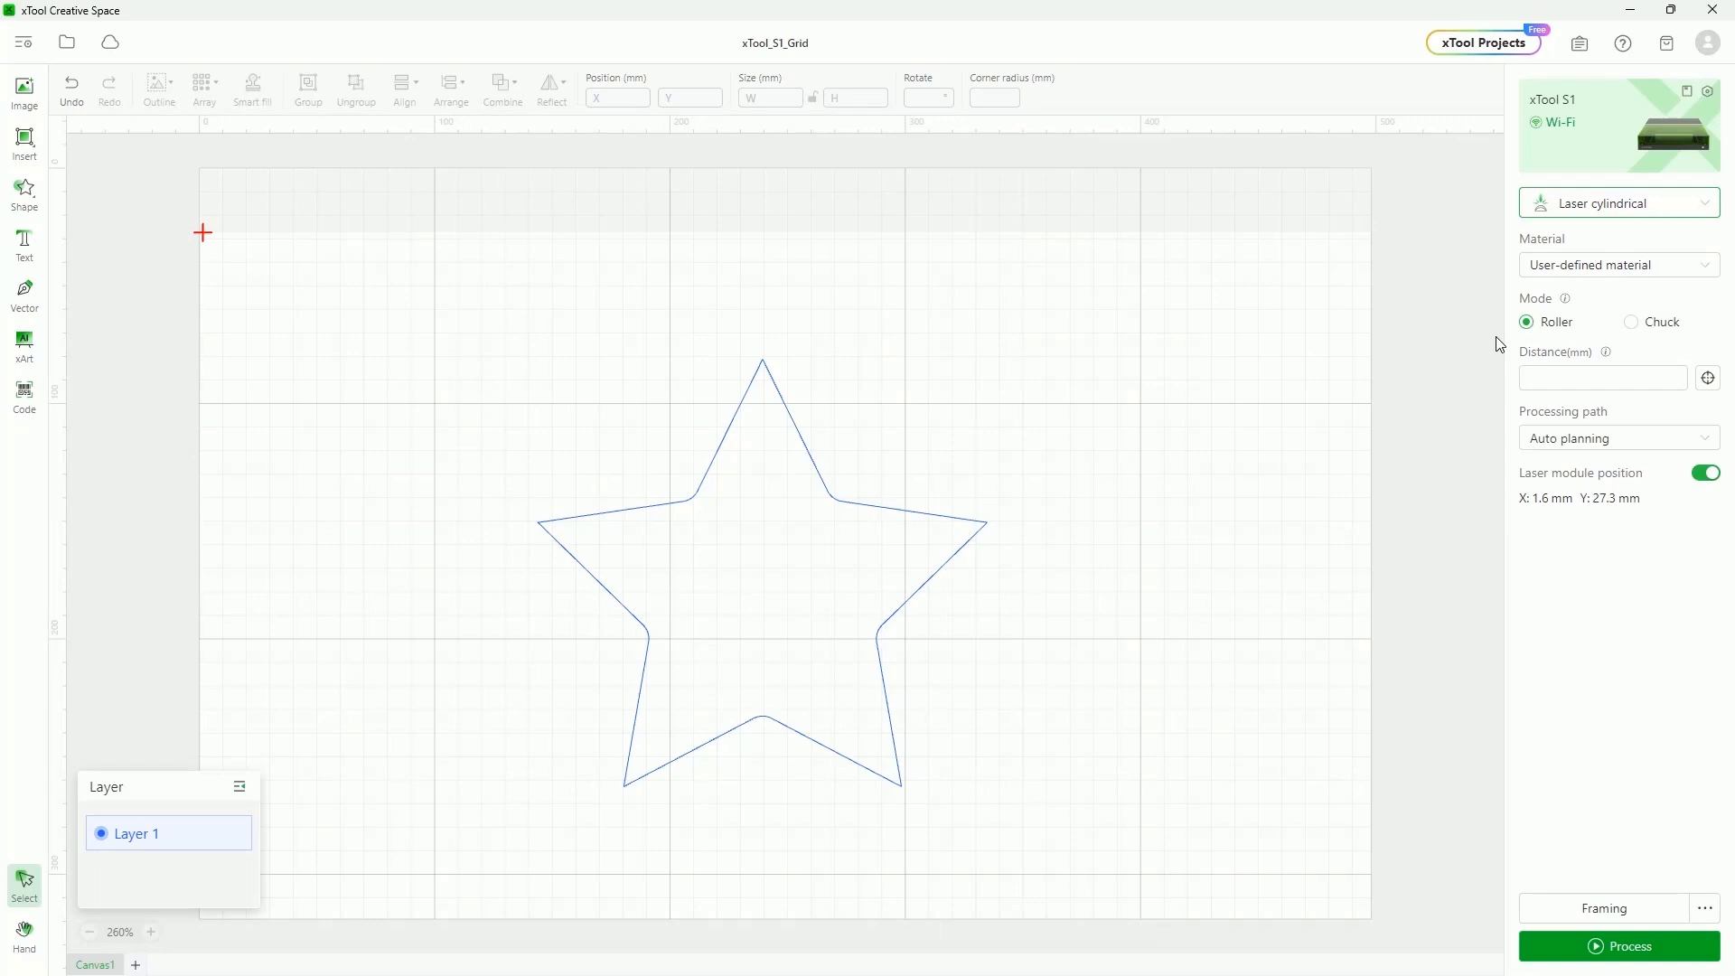
left_click(1638, 326)
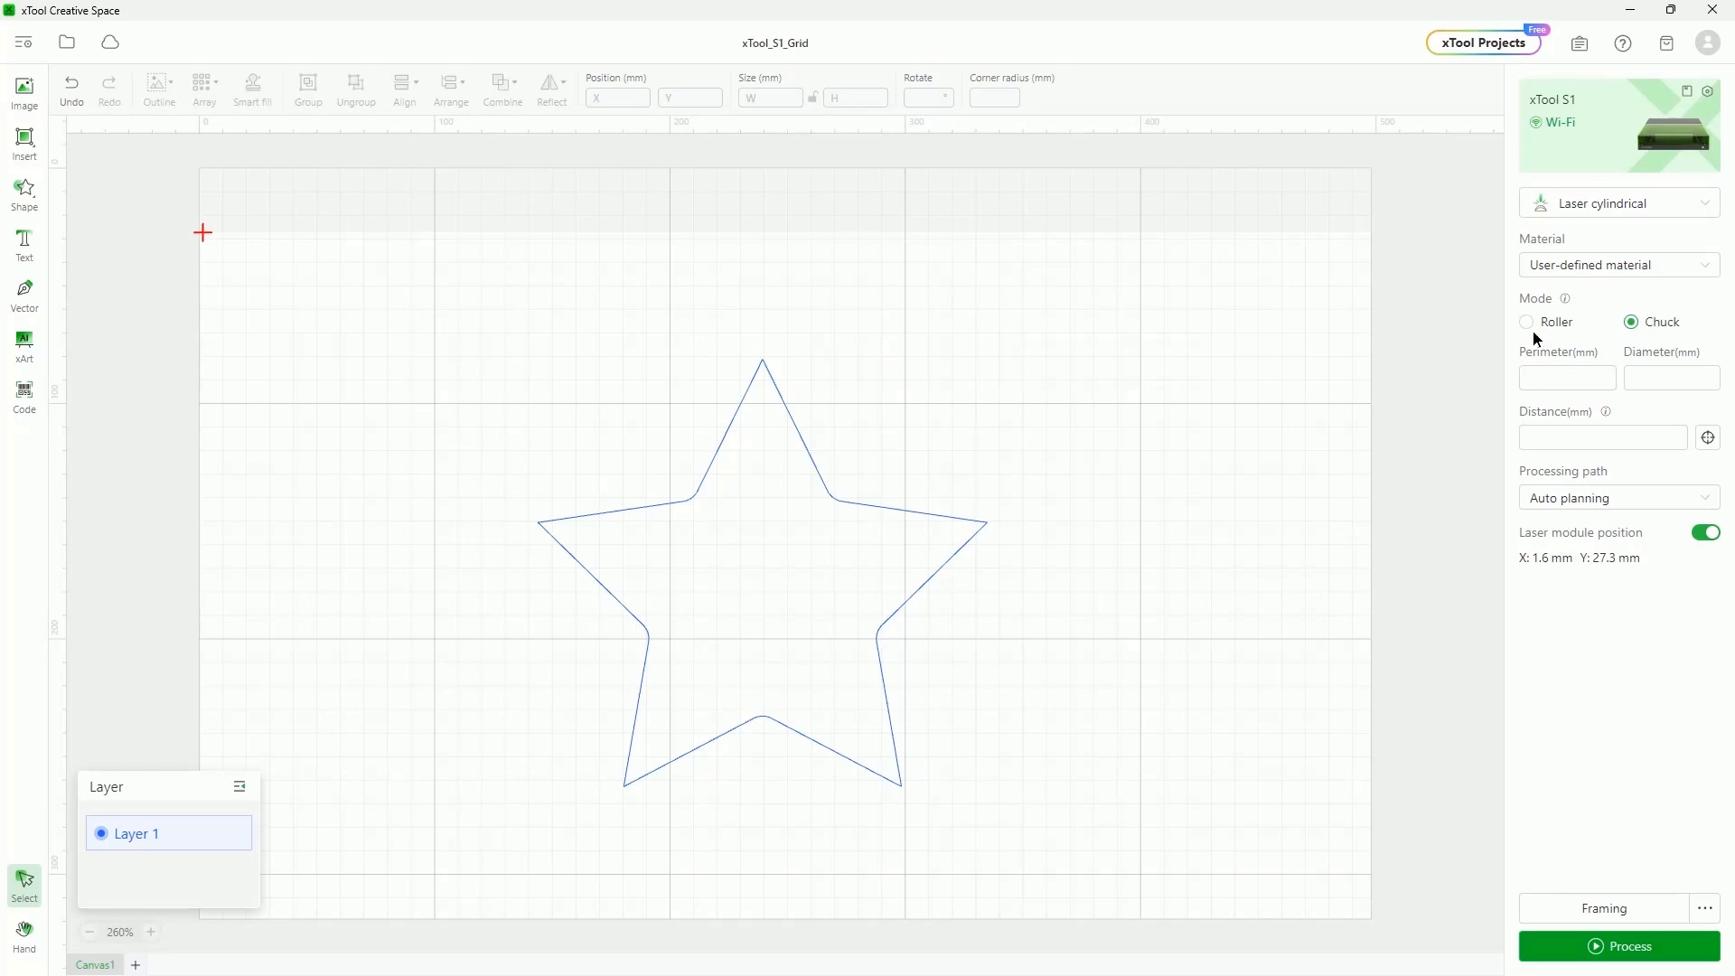
left_click(1532, 329)
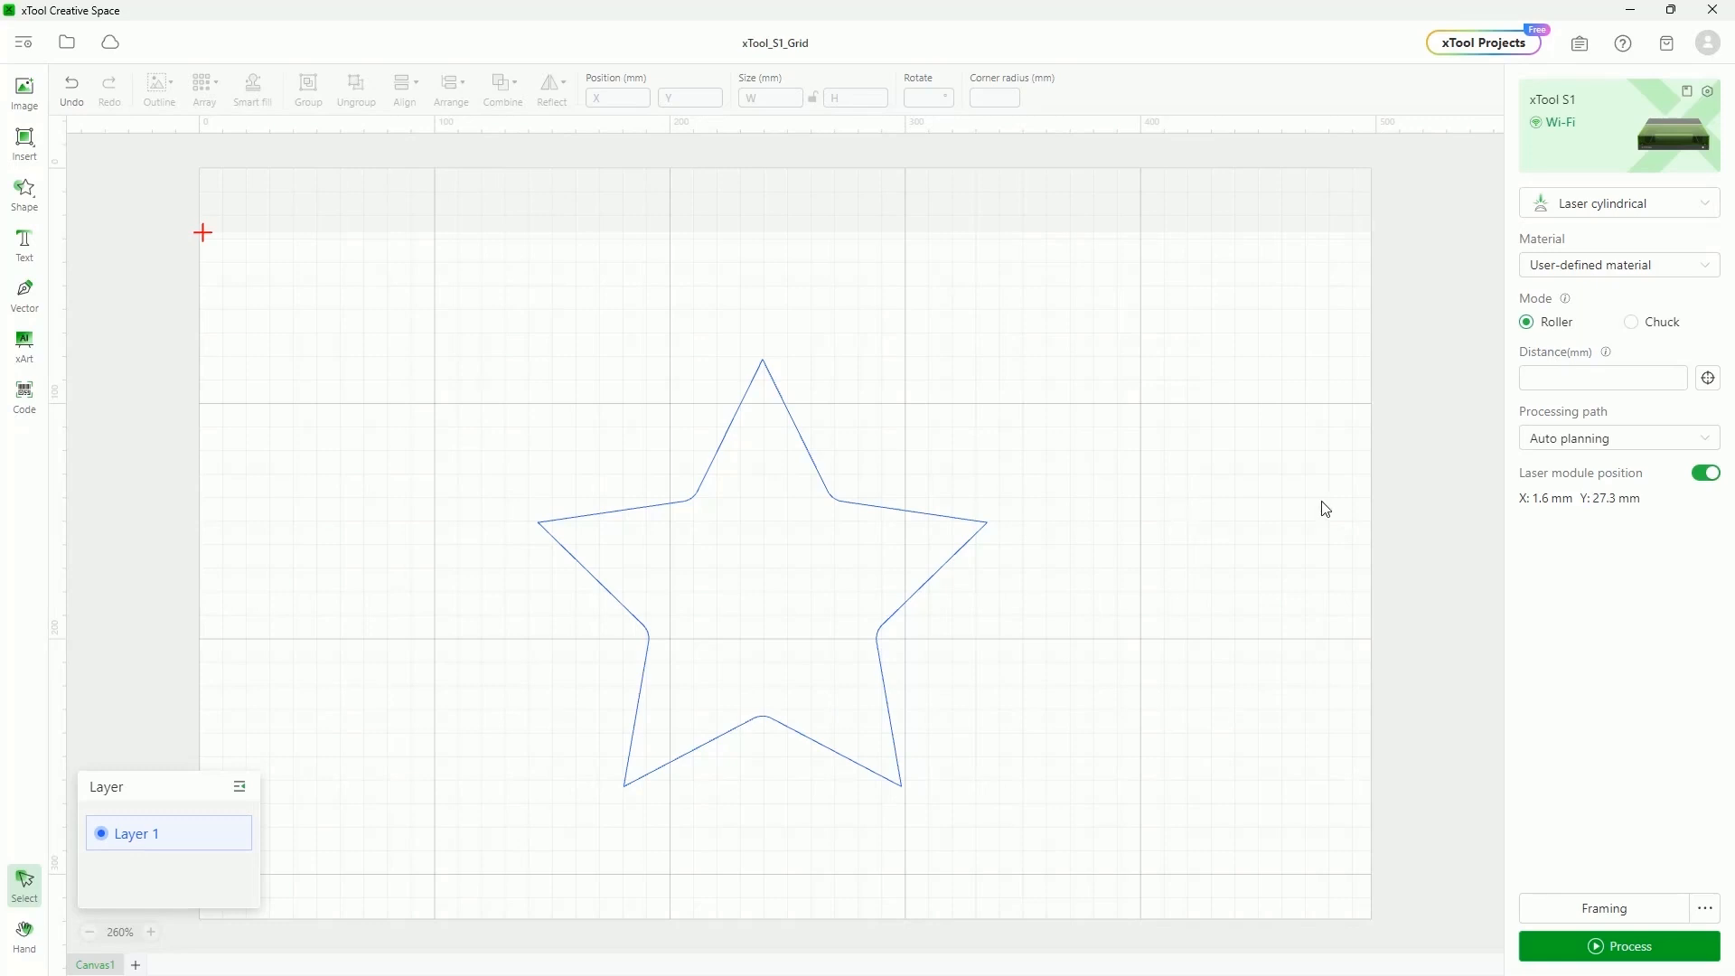
left_click(1638, 327)
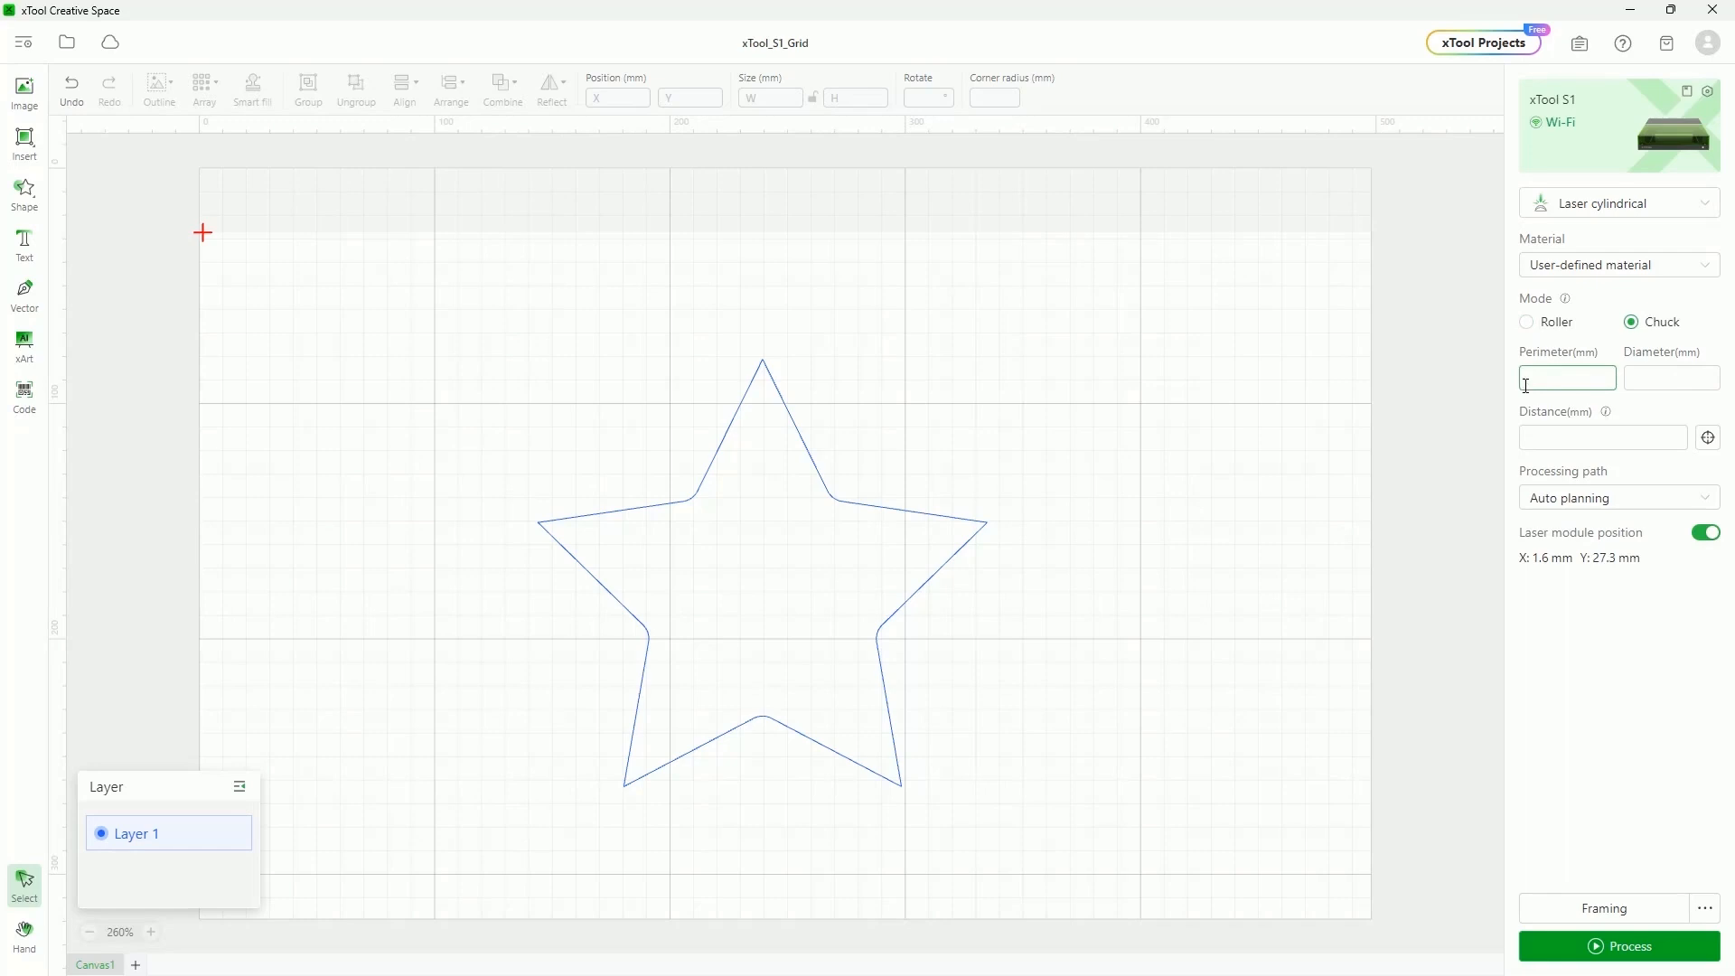
Enter a 50 mm diameter (157.1 mm perimeter) and paste in the Eiffel Tower photo
left_click(1690, 368)
type("50")
mouse_move(1565, 299)
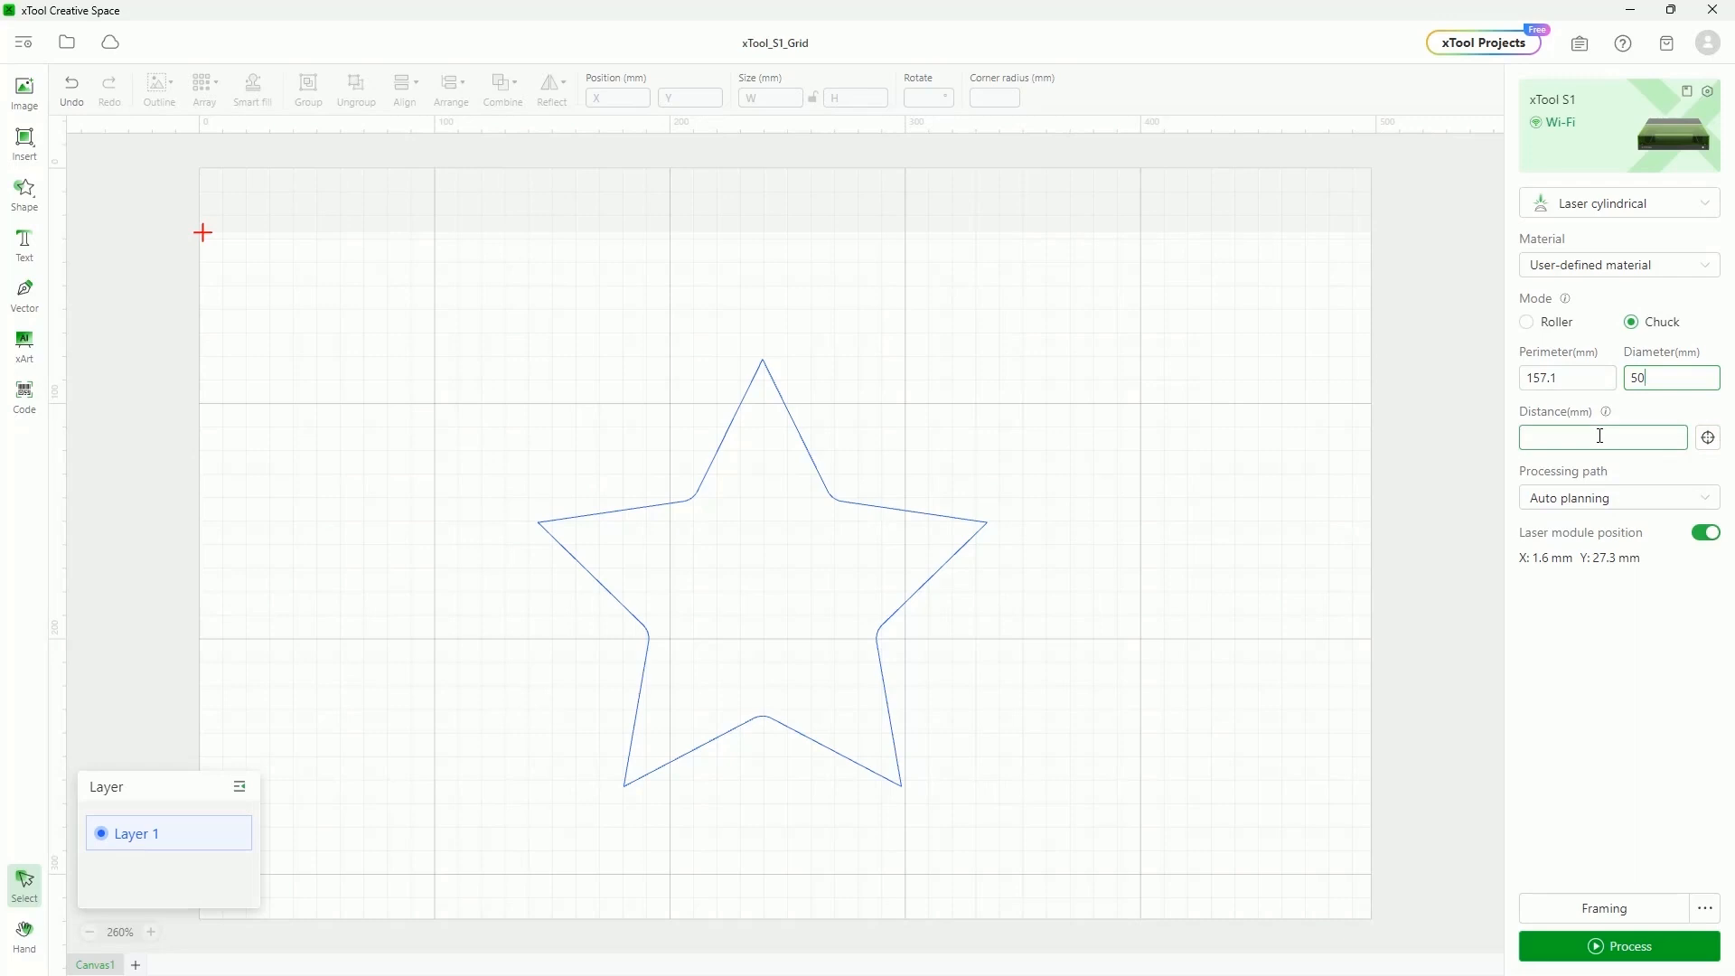
key("ctrl+v")
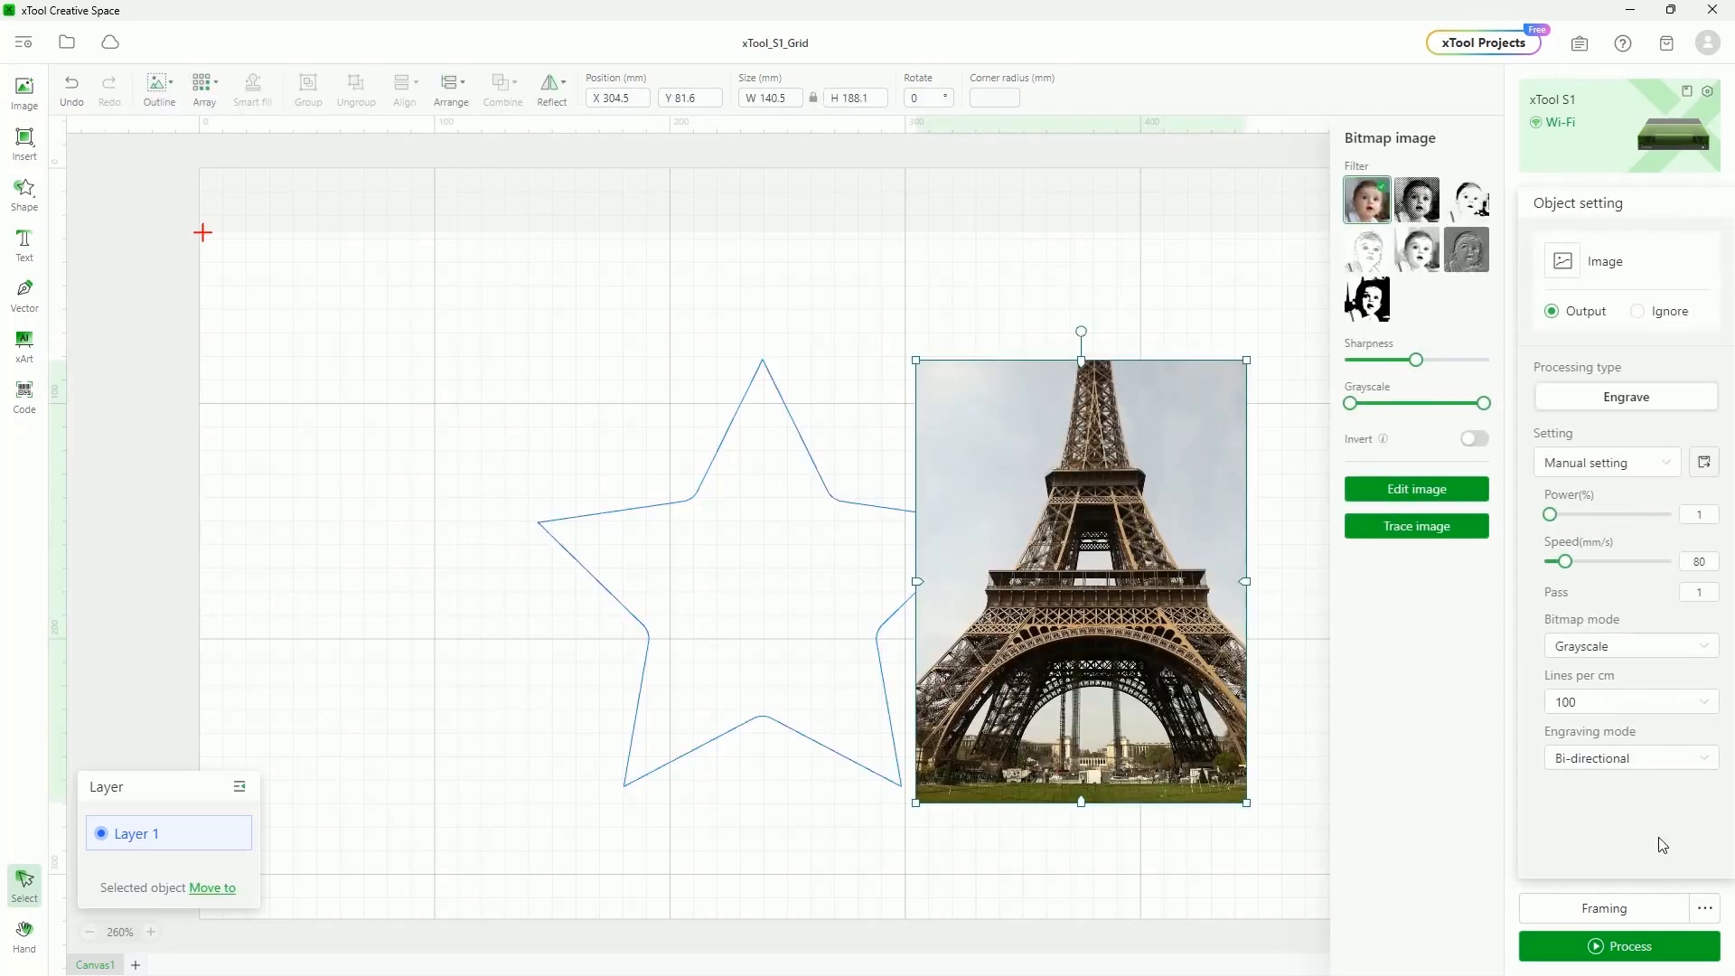
Delete the star outline so only the Eiffel Tower photo remains, then deselect it
left_click(792, 417)
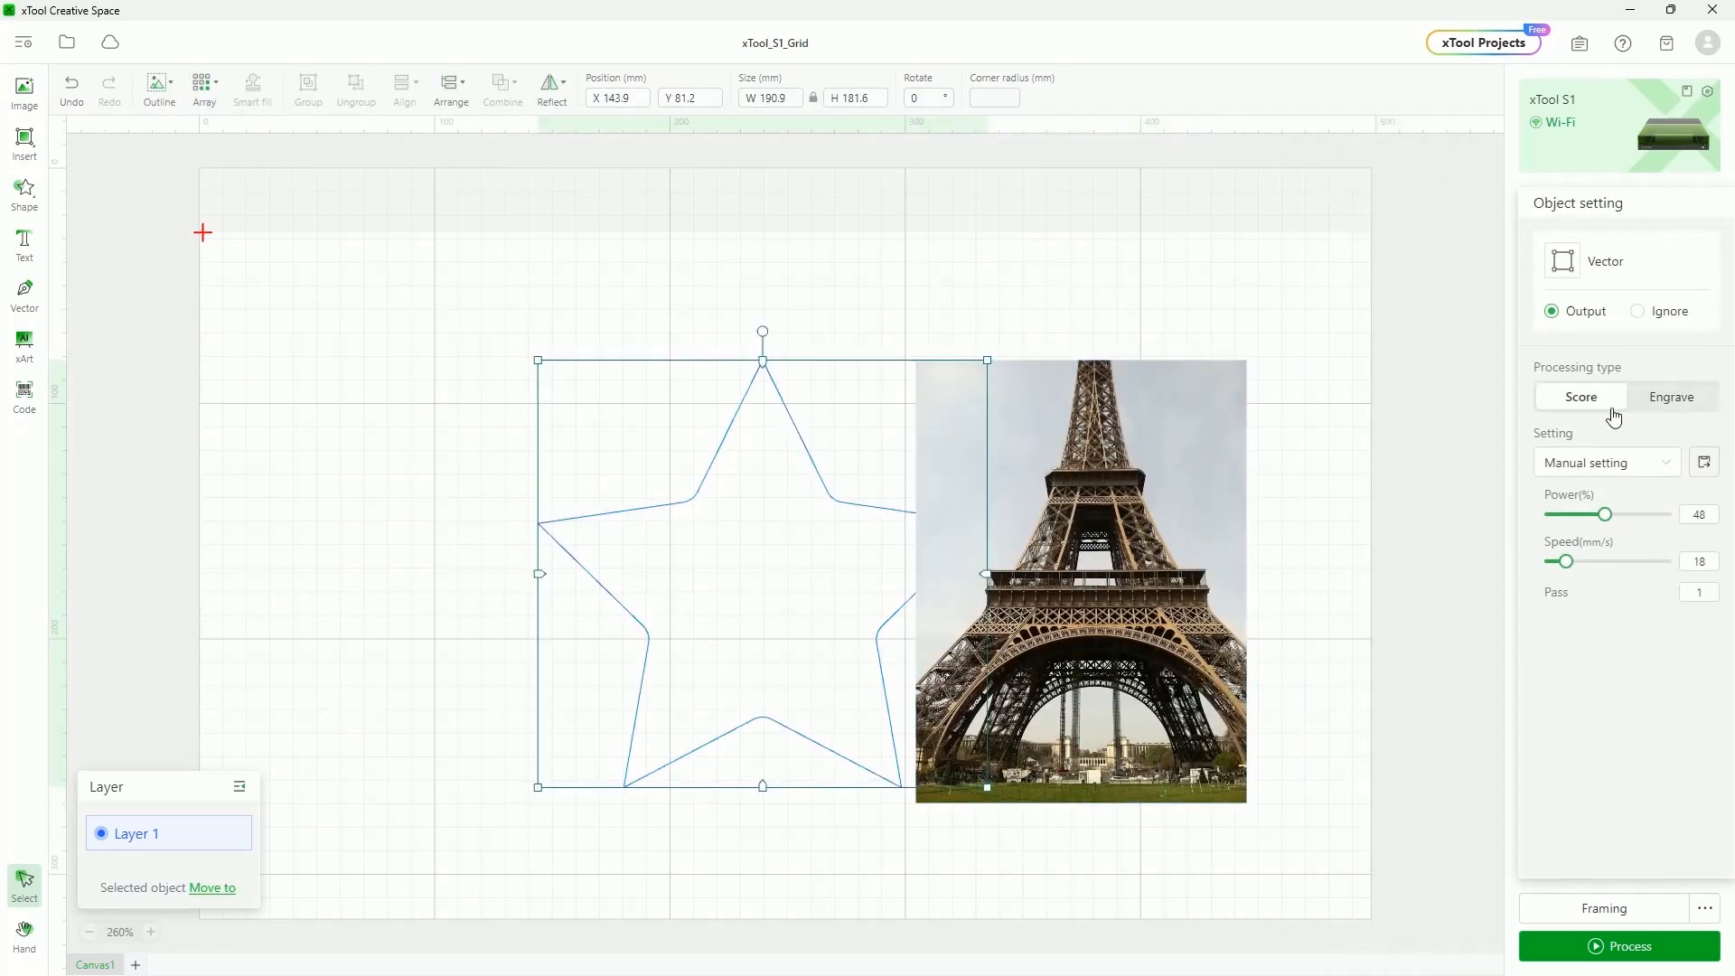
left_click(1255, 272)
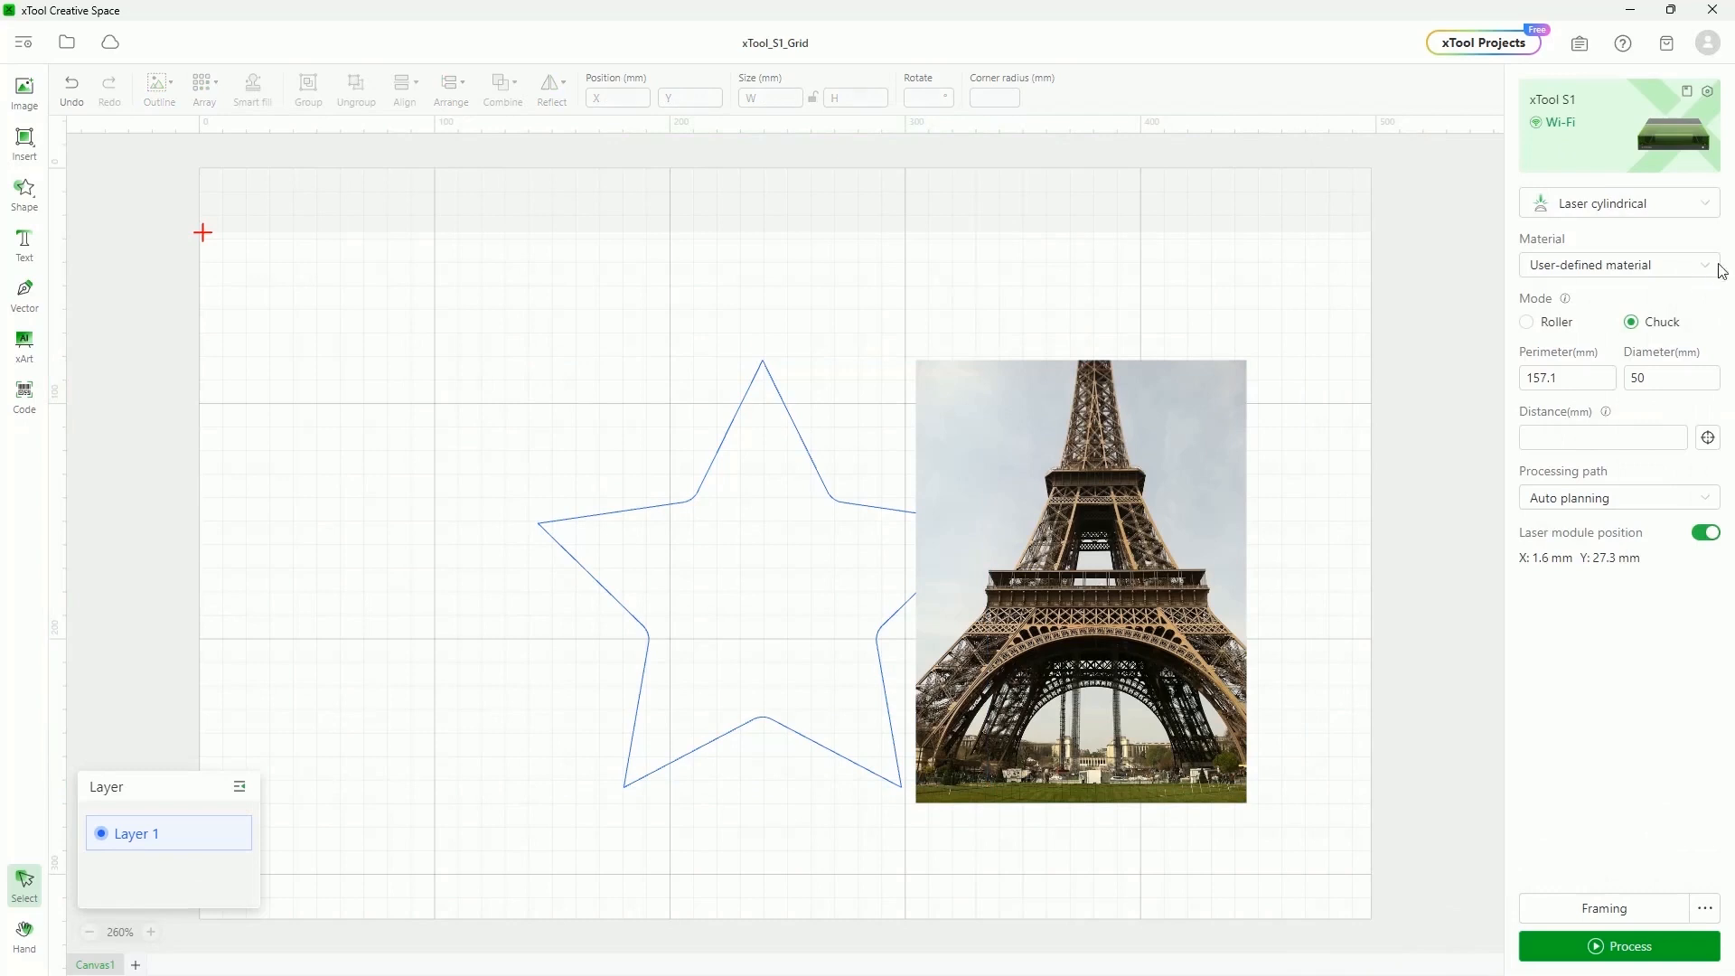
left_click(1608, 212)
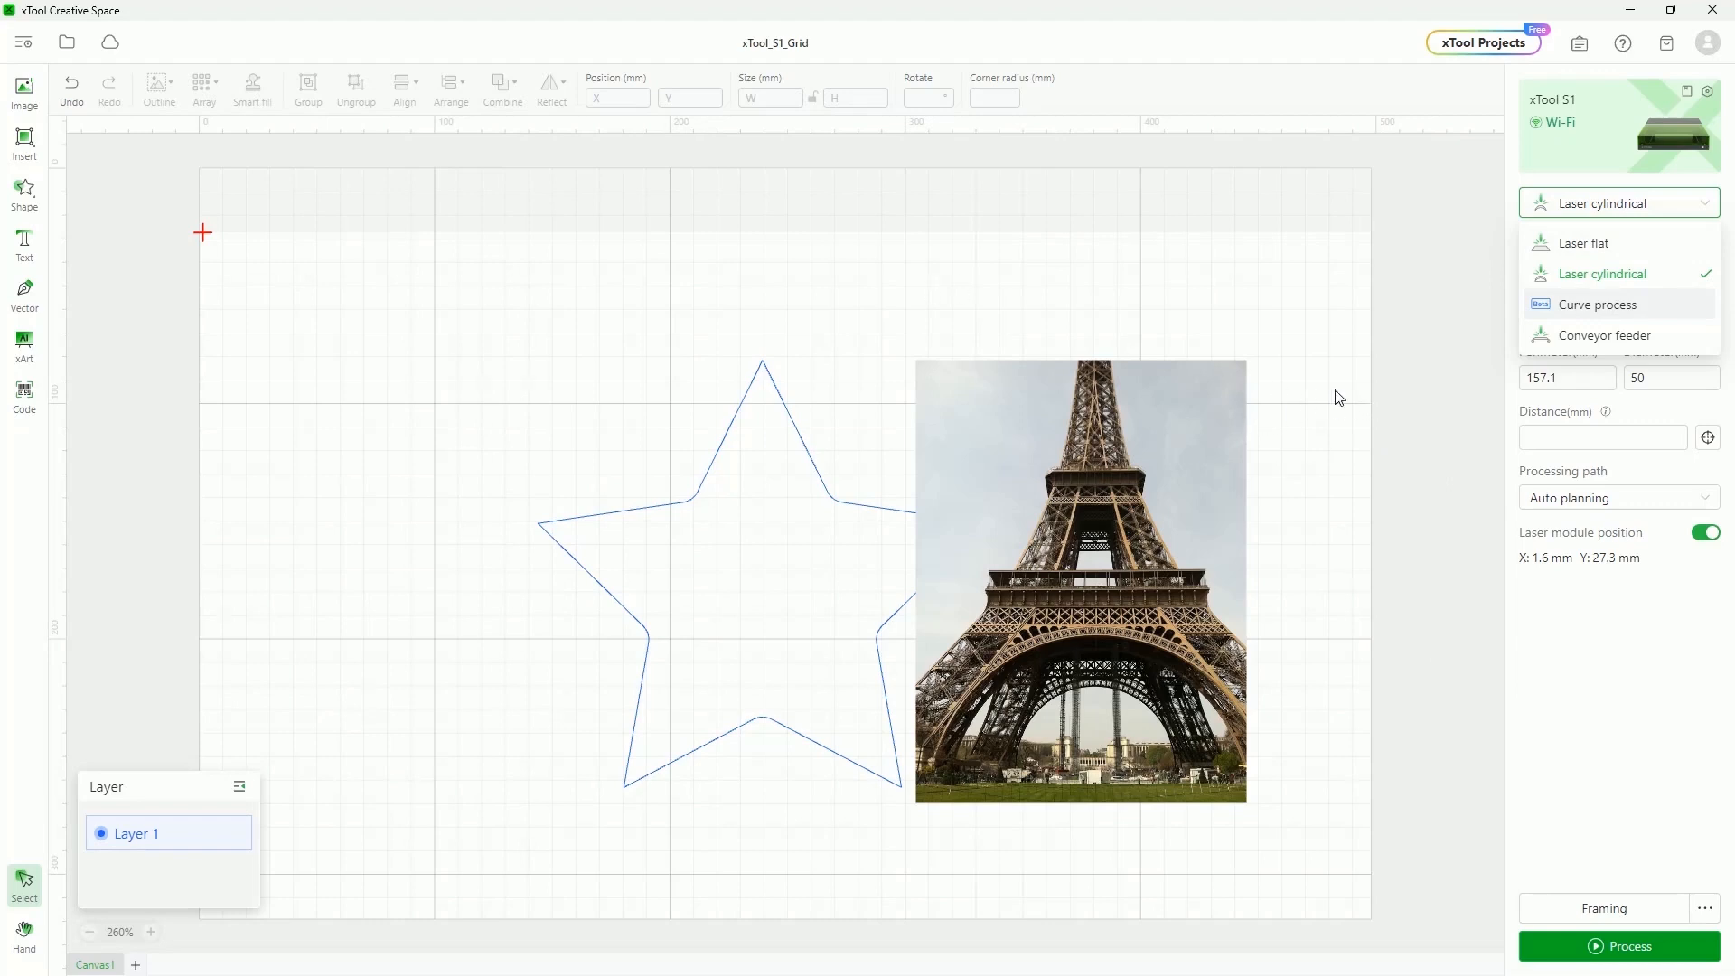
left_click(1040, 398)
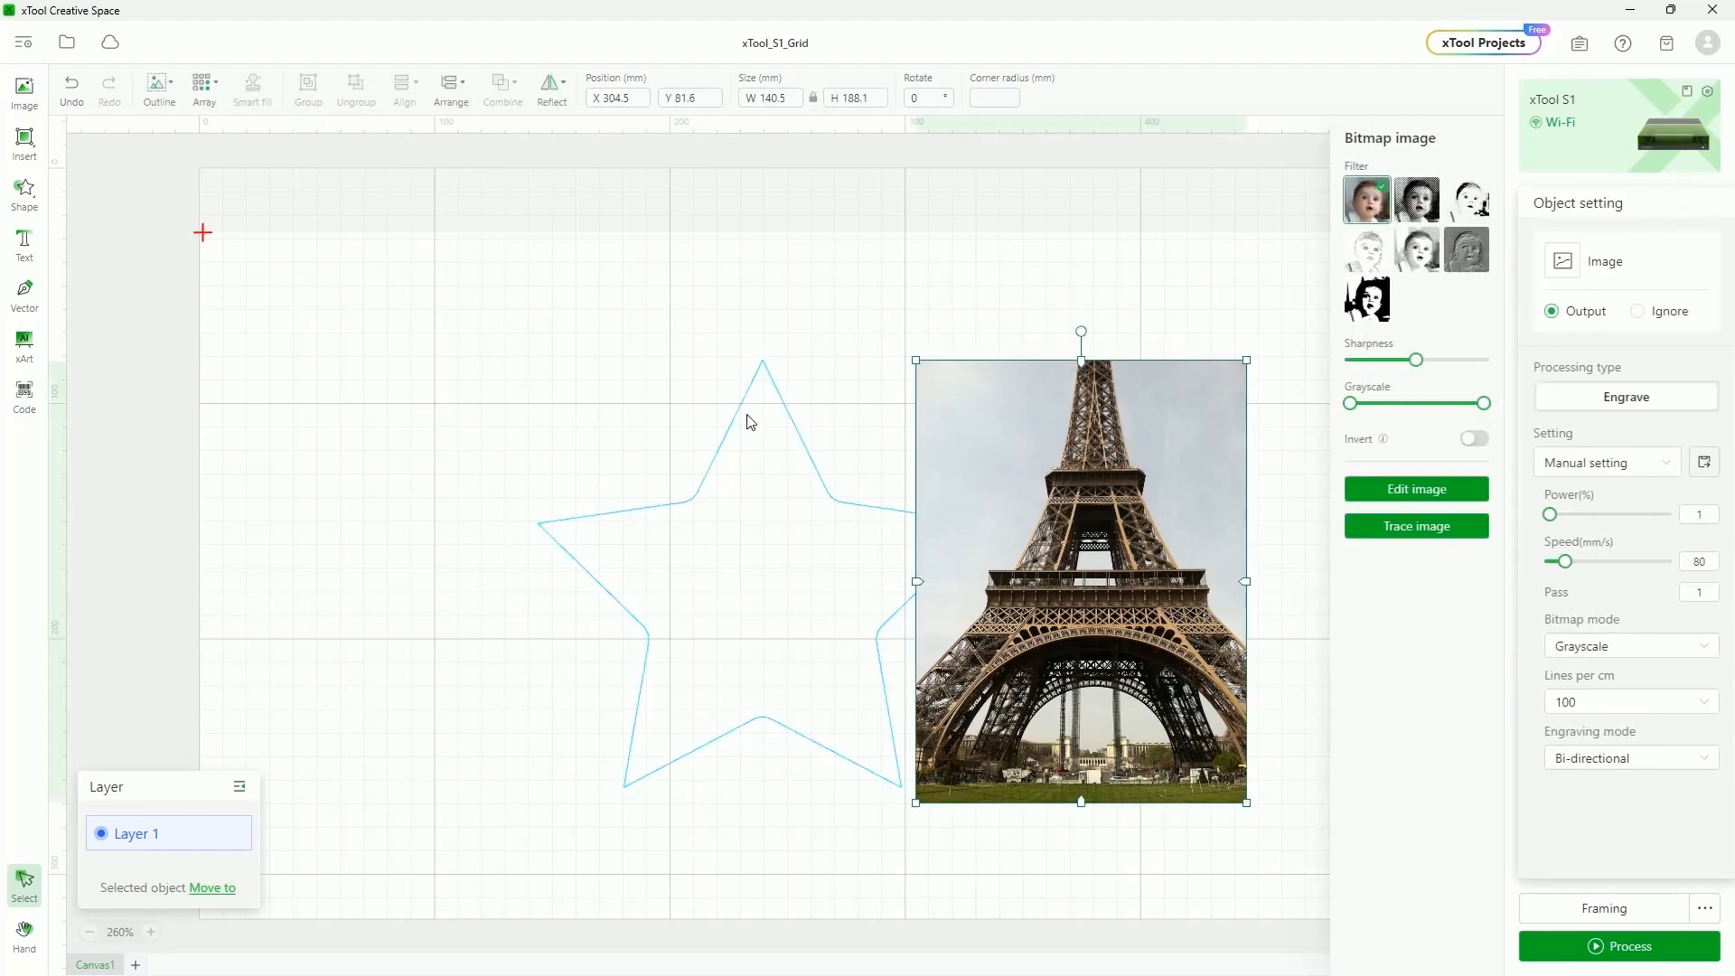
left_click(783, 404)
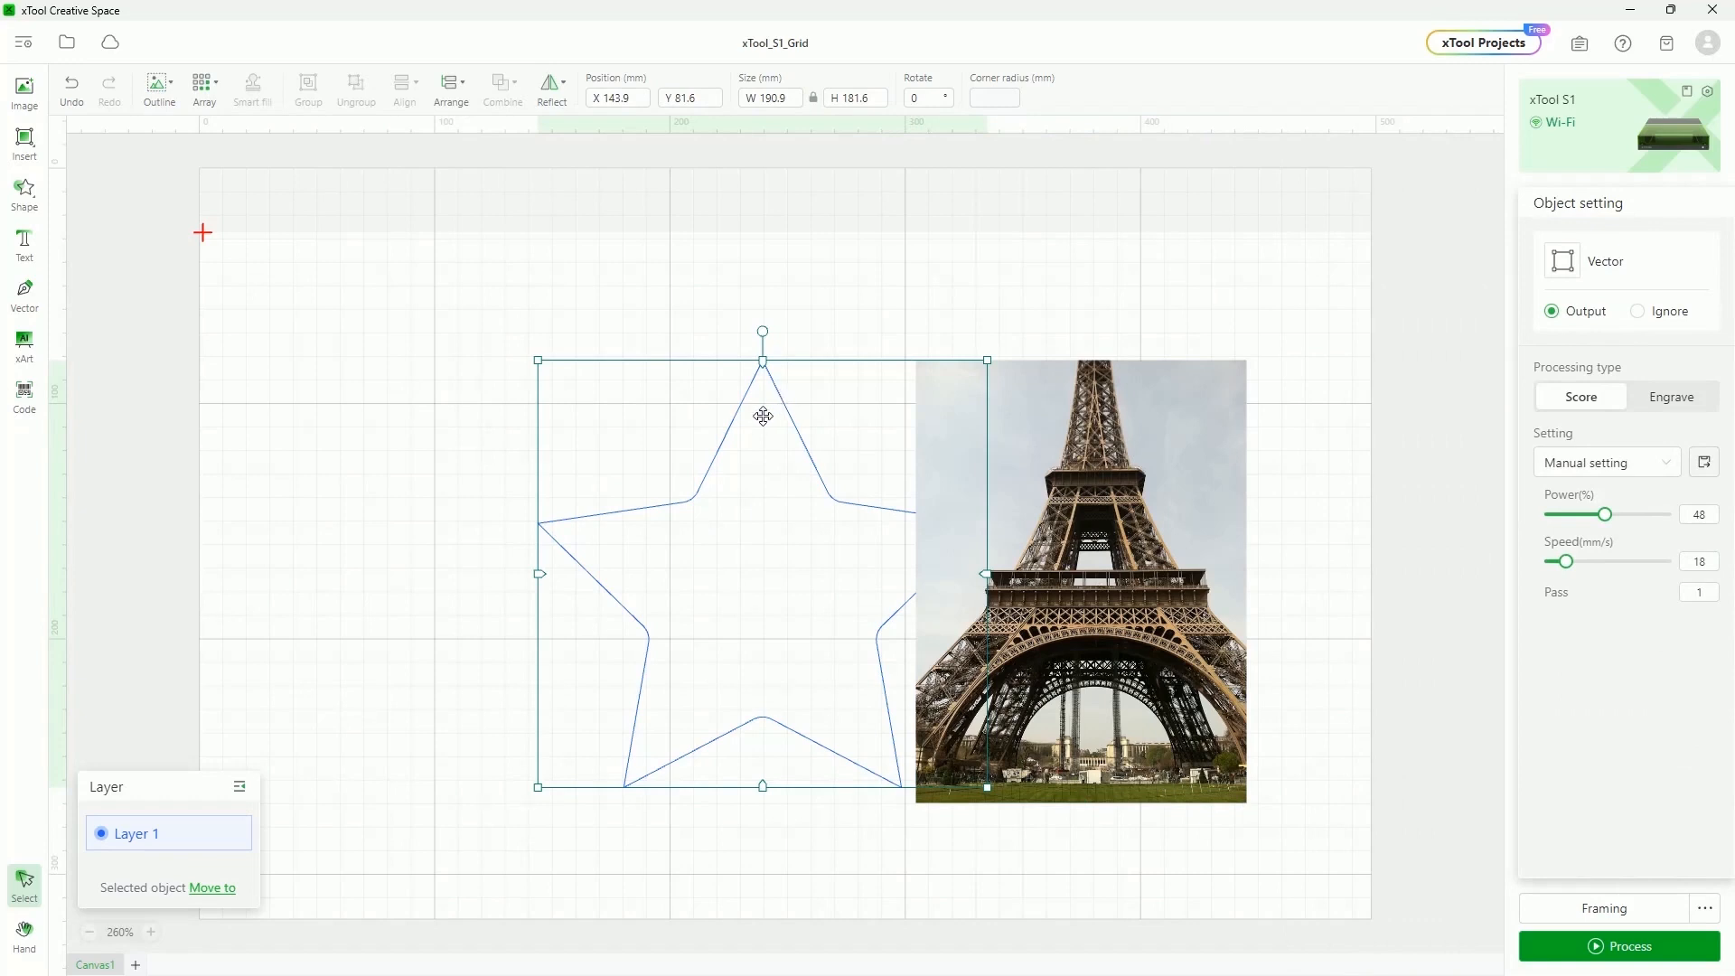
key("Delete")
left_click(945, 519)
left_click(1051, 237)
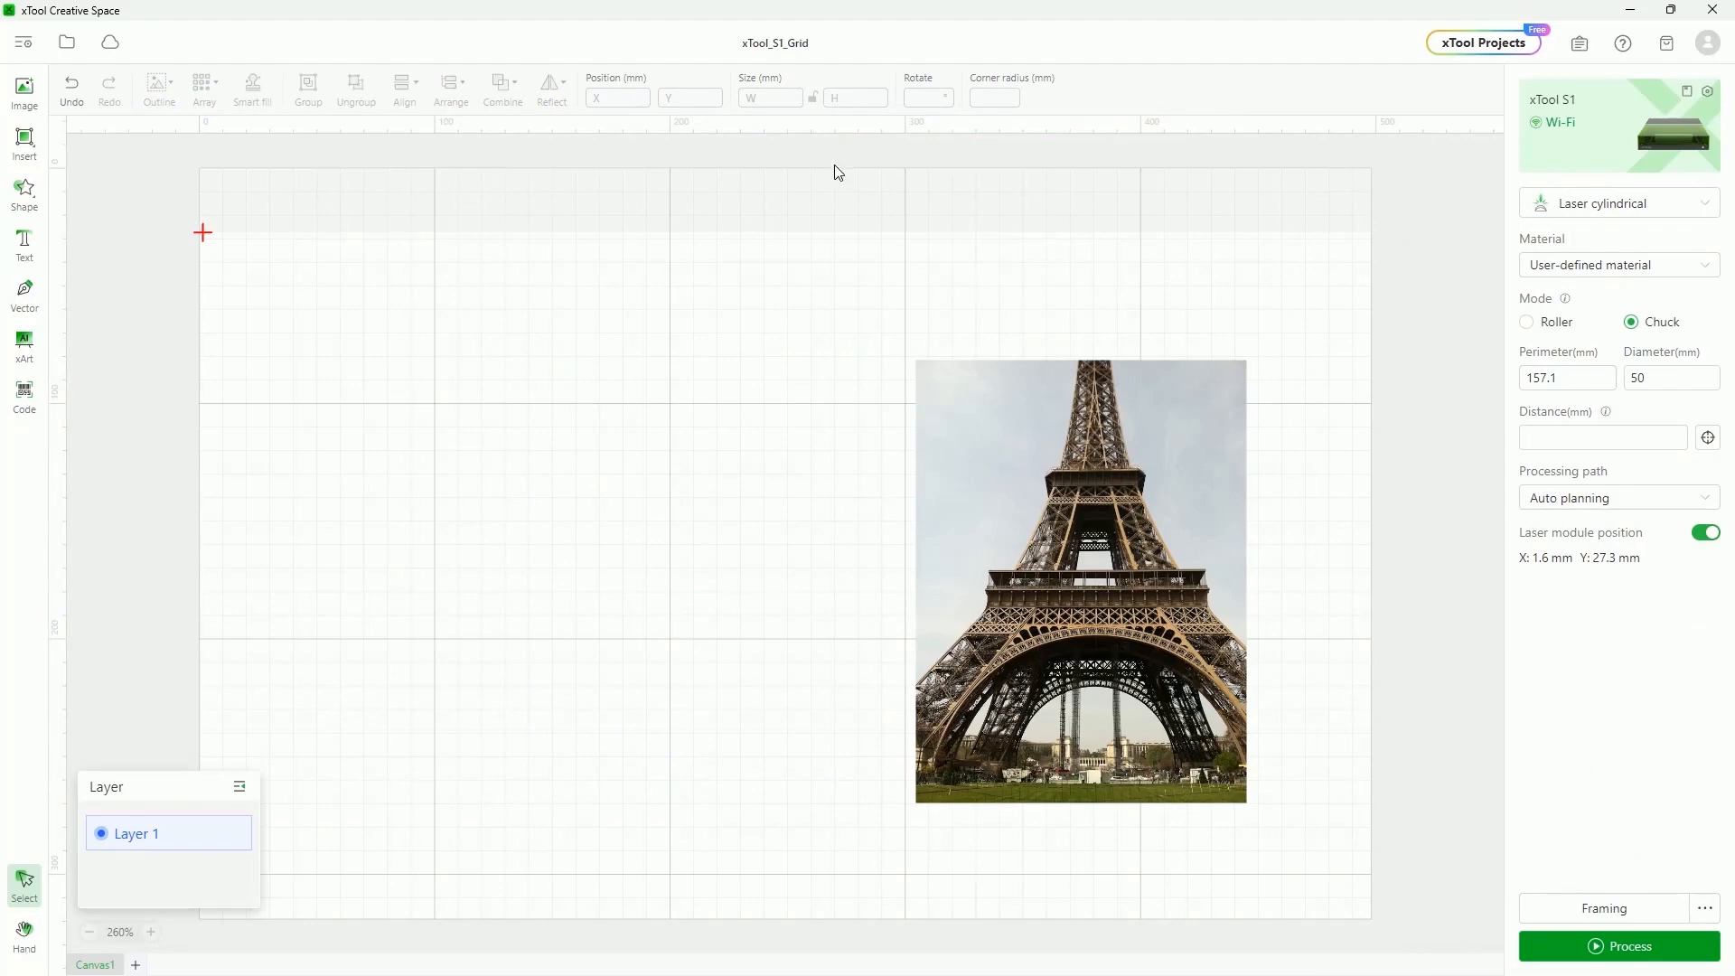
Rotate the Eiffel Tower photo 90° and position it on the tumbler preview, then deselect it
left_click_drag(1007, 503, 709, 486)
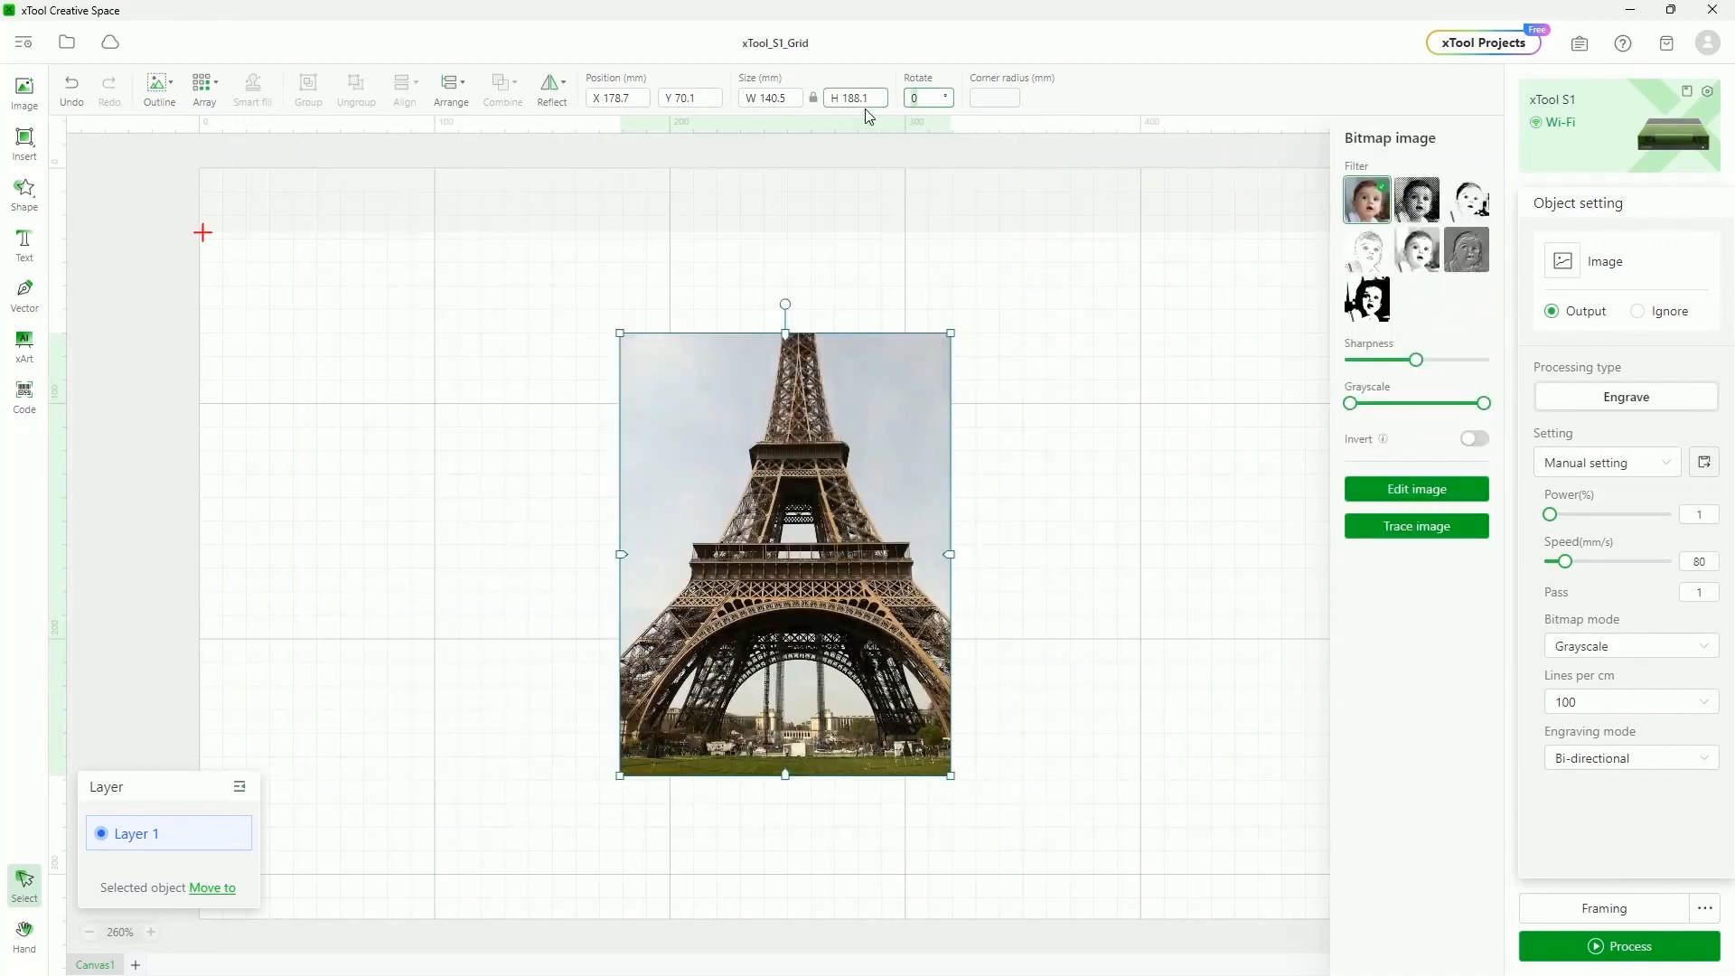
type("90")
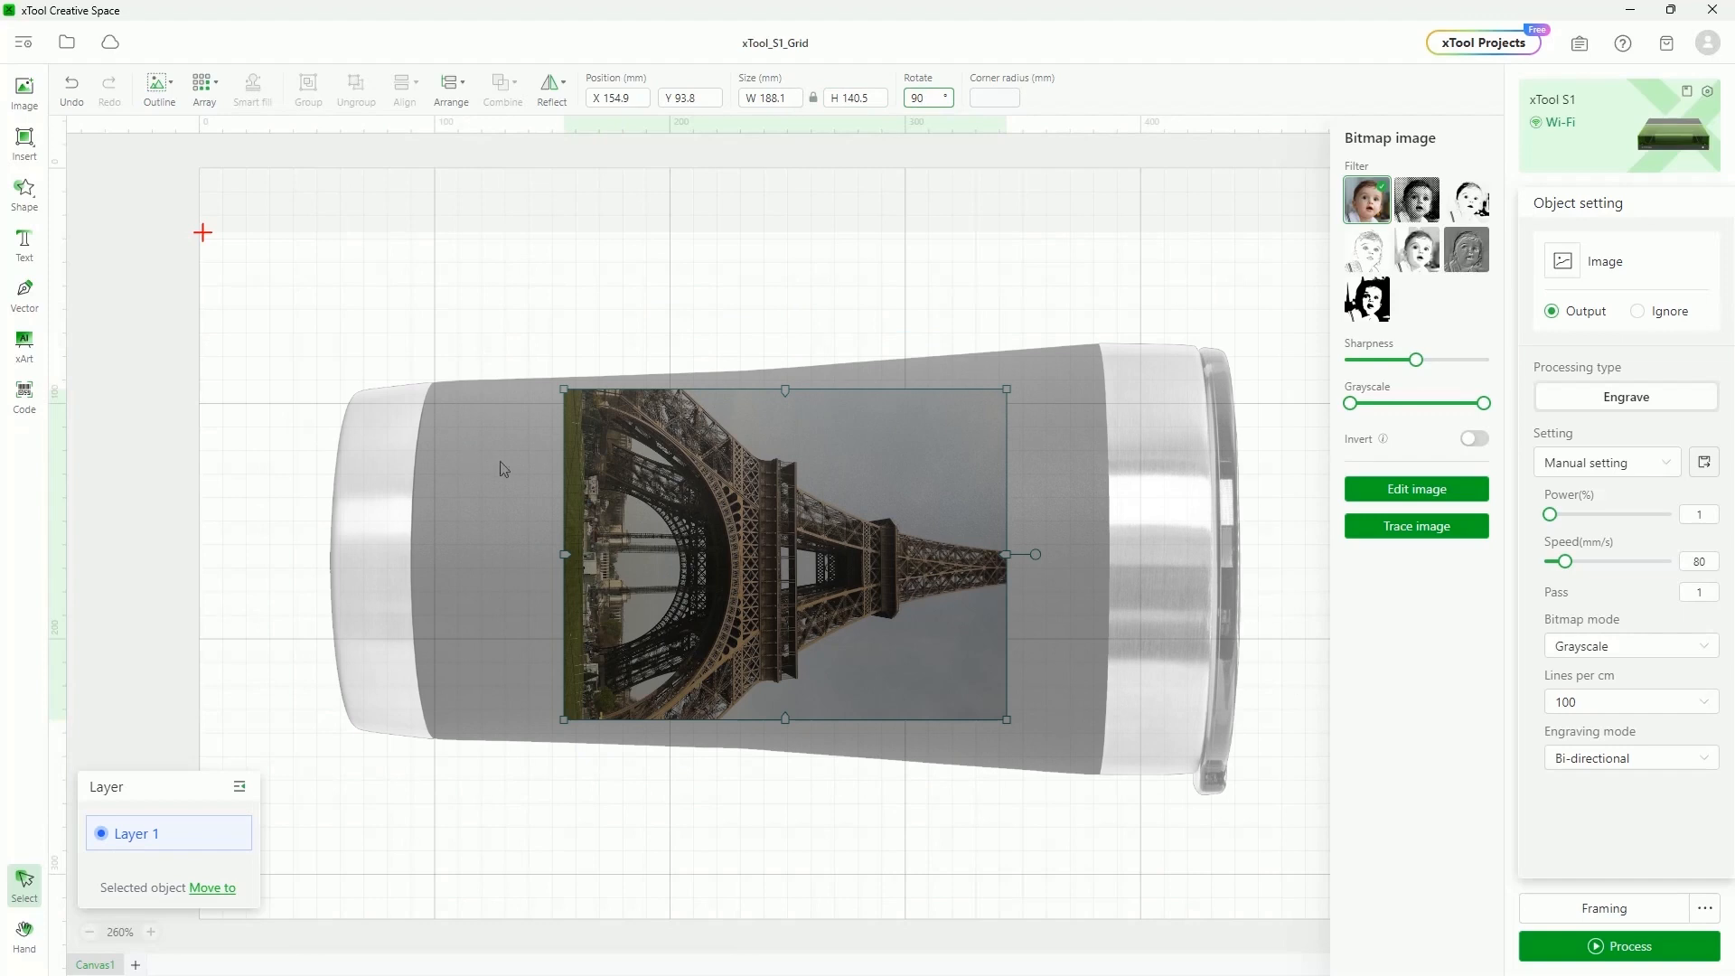
left_click_drag(838, 627, 819, 594)
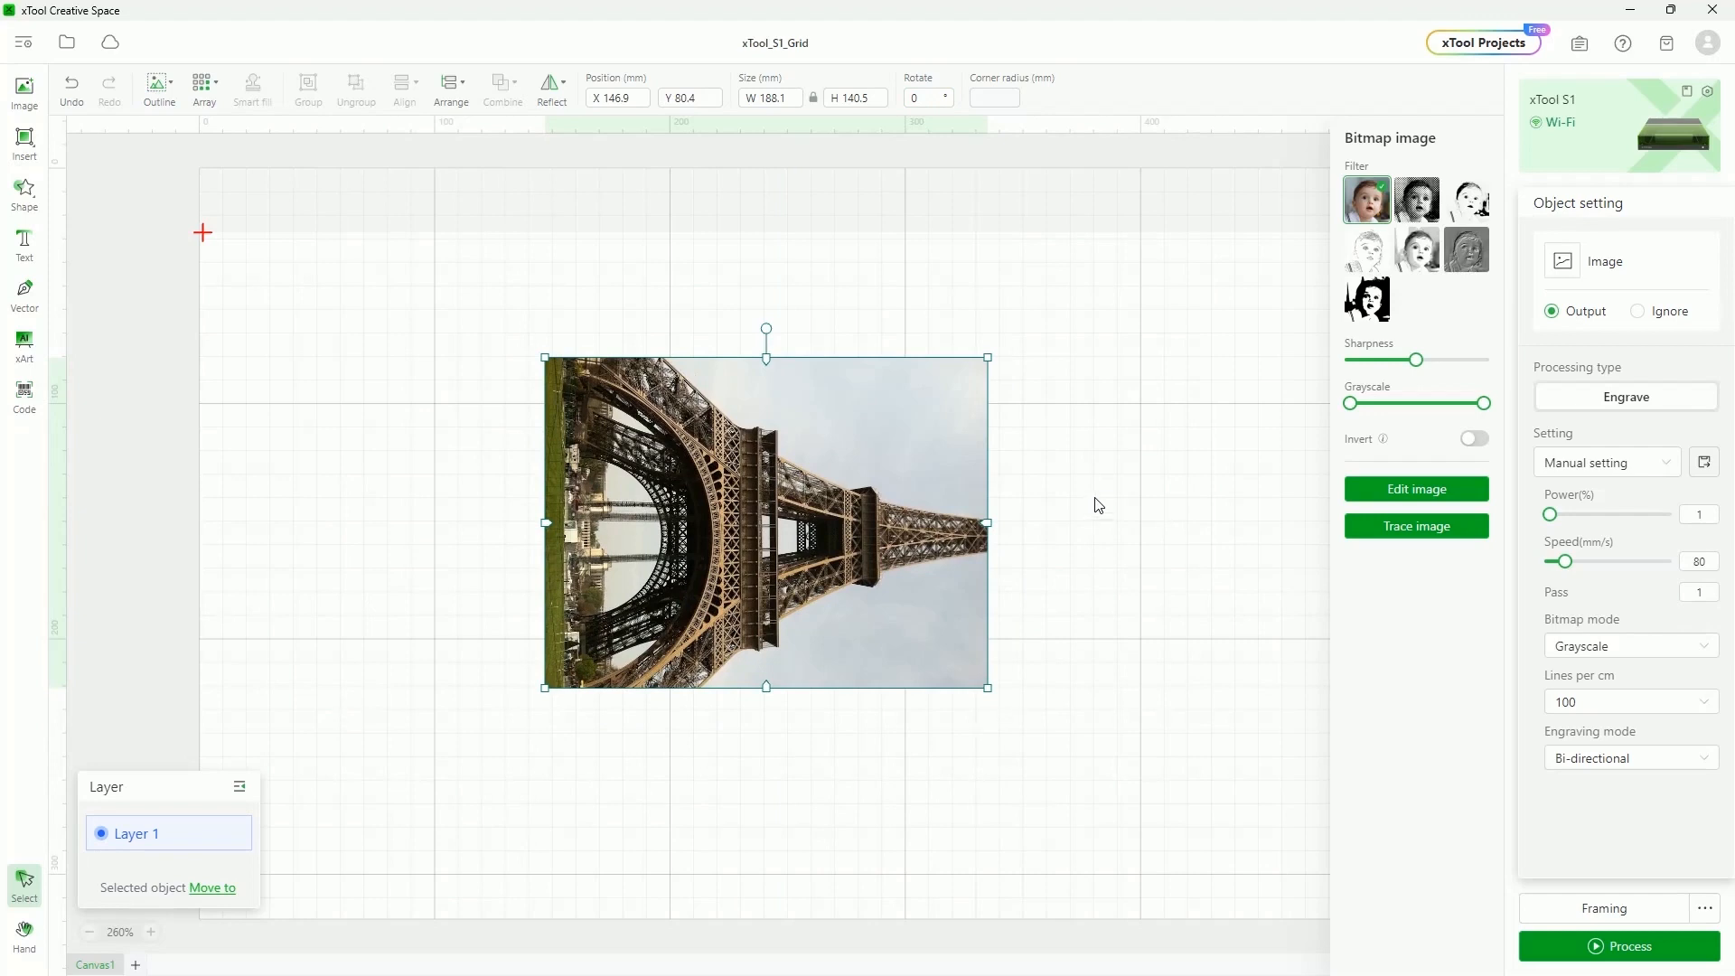
left_click(1095, 498)
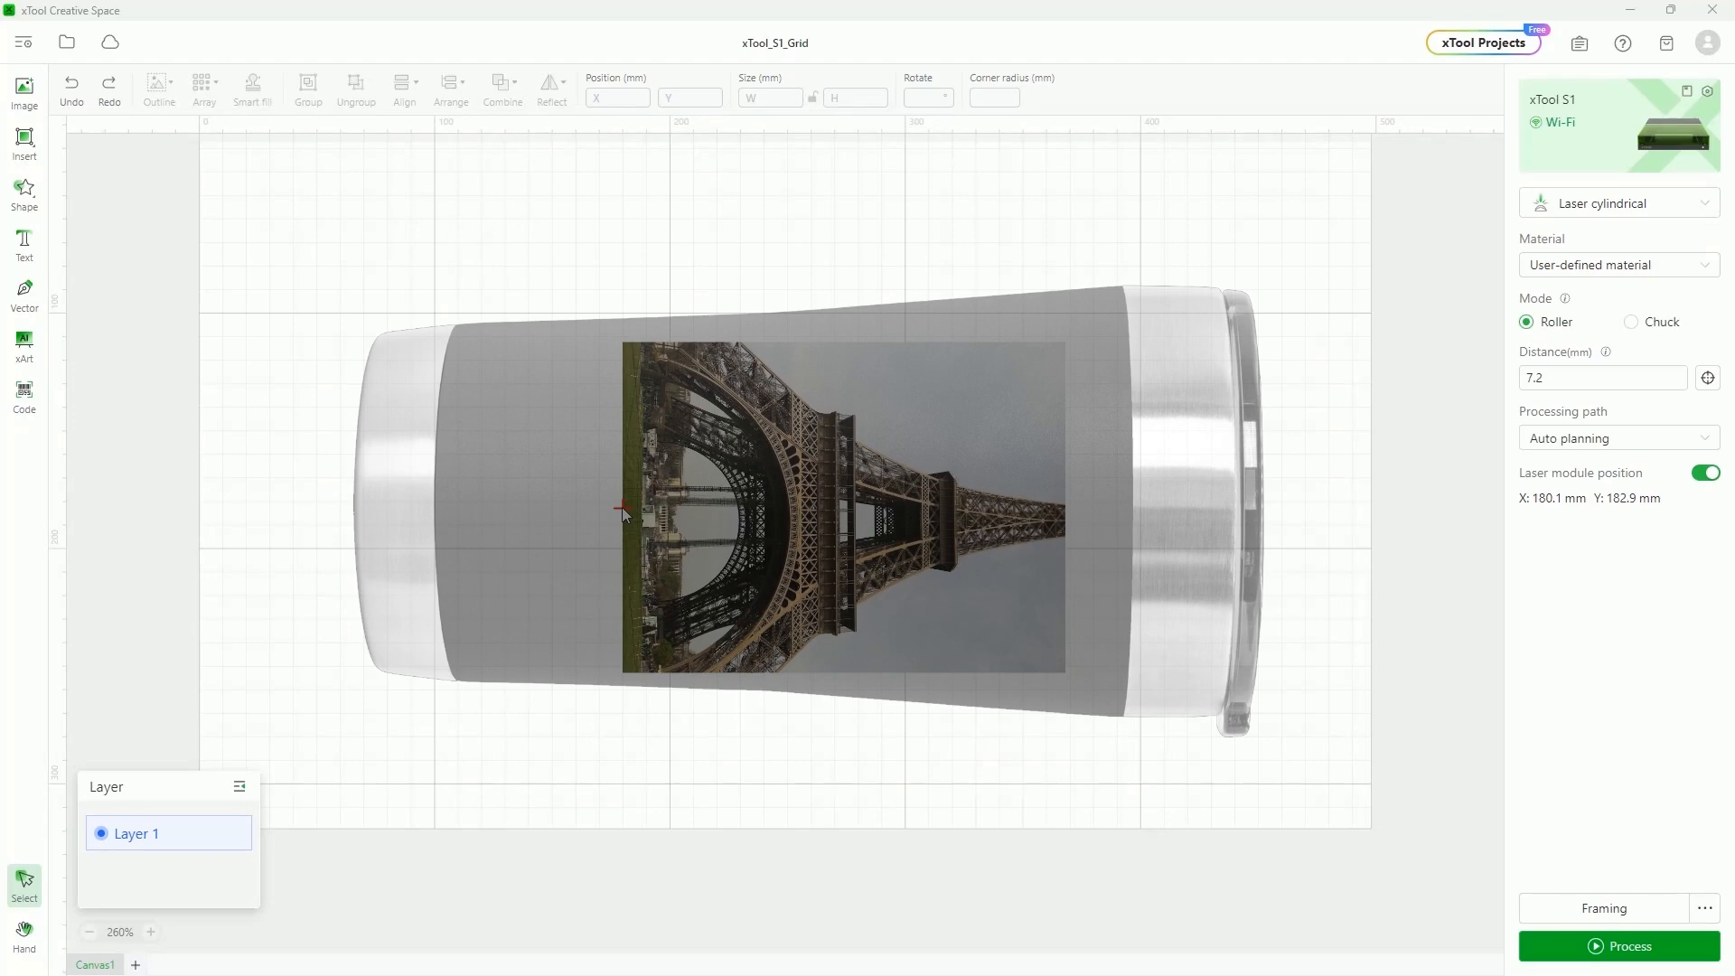
scroll(897, 444, "down", 2)
scroll(862, 479, "up", 1)
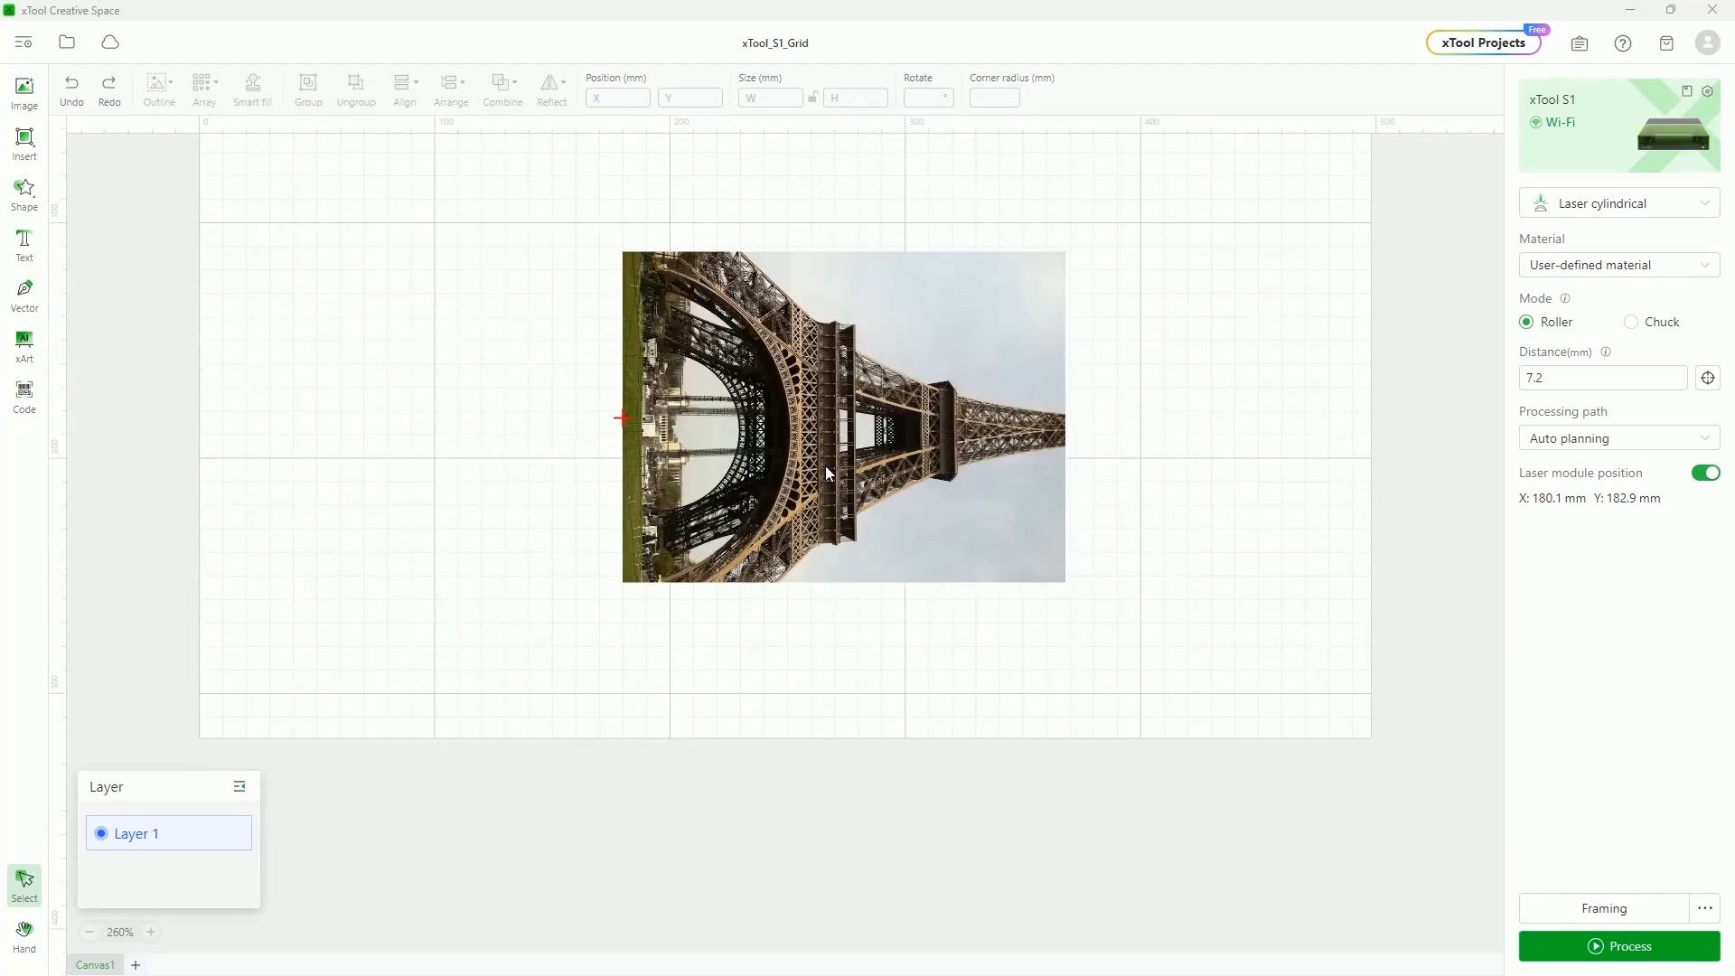
scroll(827, 464, "down", 5)
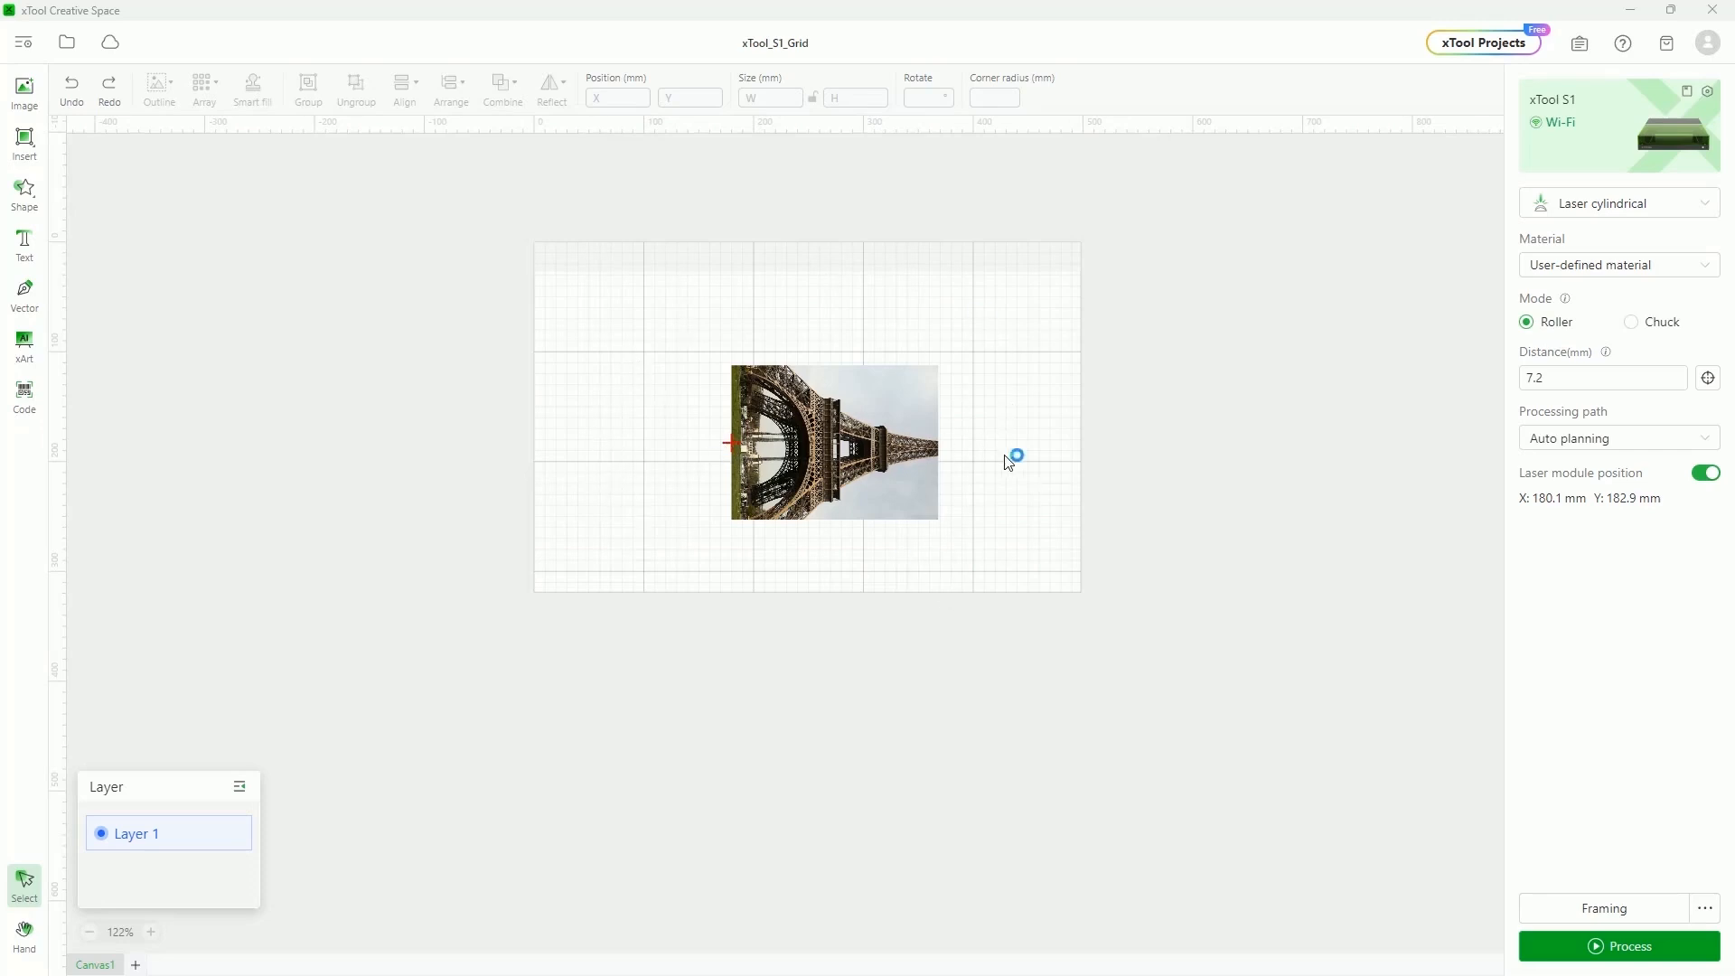
scroll(766, 452, "up", 2)
Resize the Eiffel Tower photo to 90 mm wide (90 × 67.2 mm) and move it onto the tumbler
left_click(803, 542)
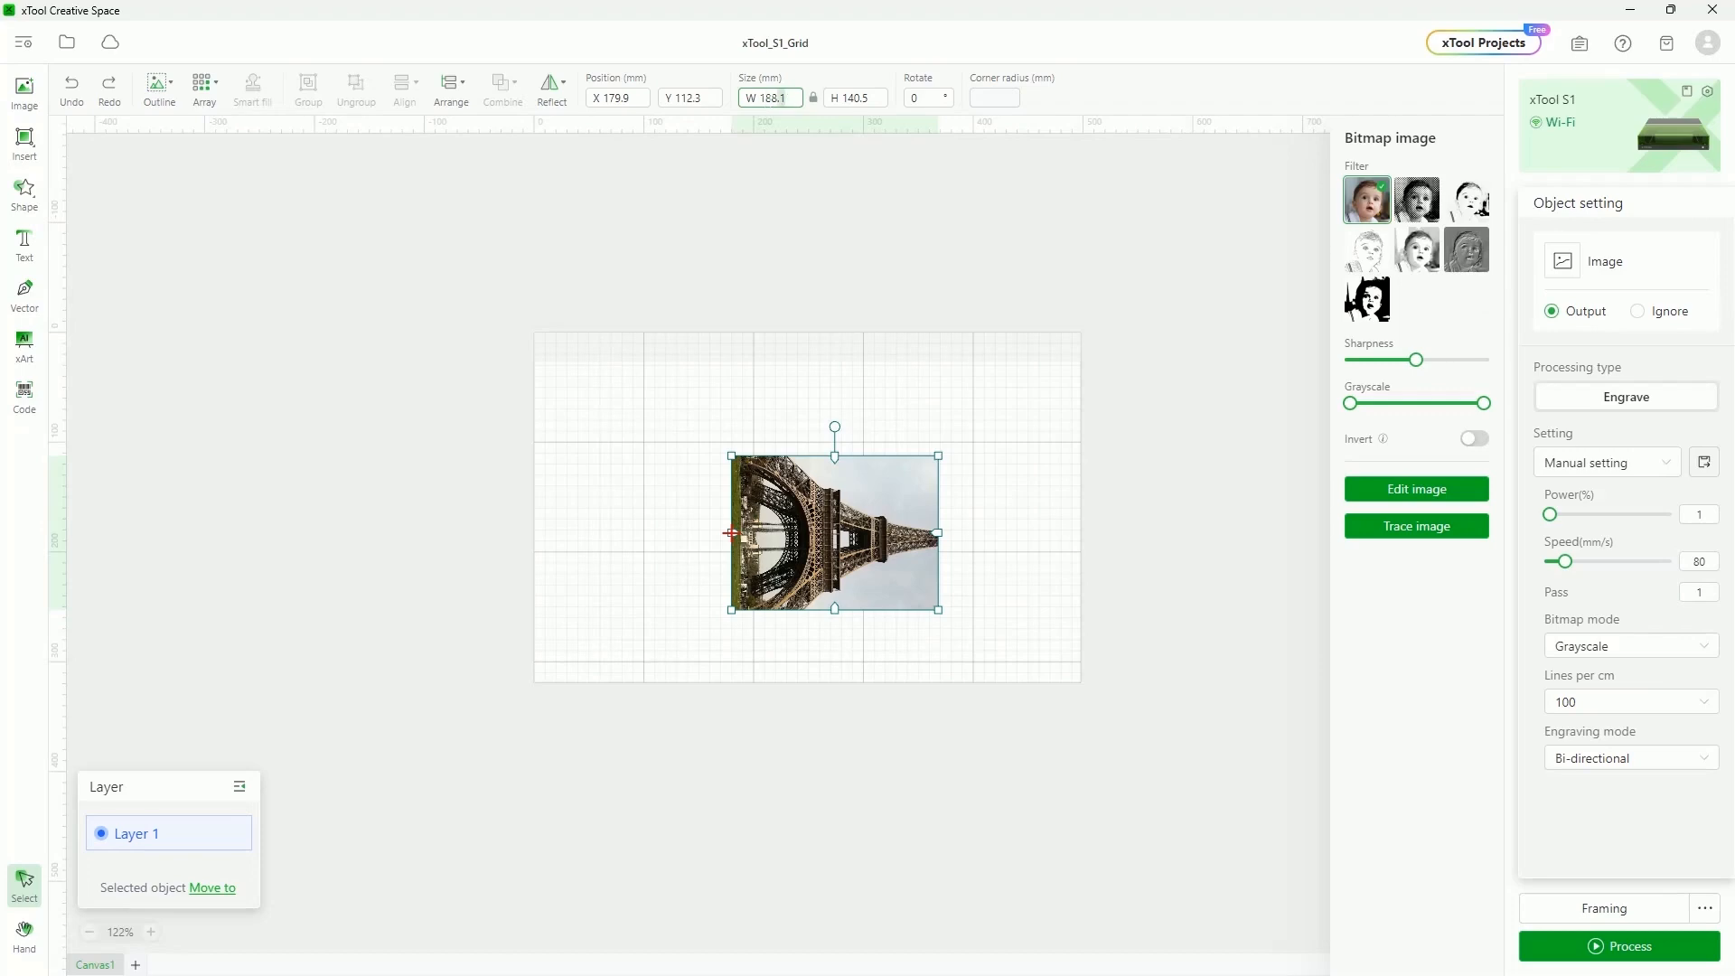
double_click(760, 105)
type("90")
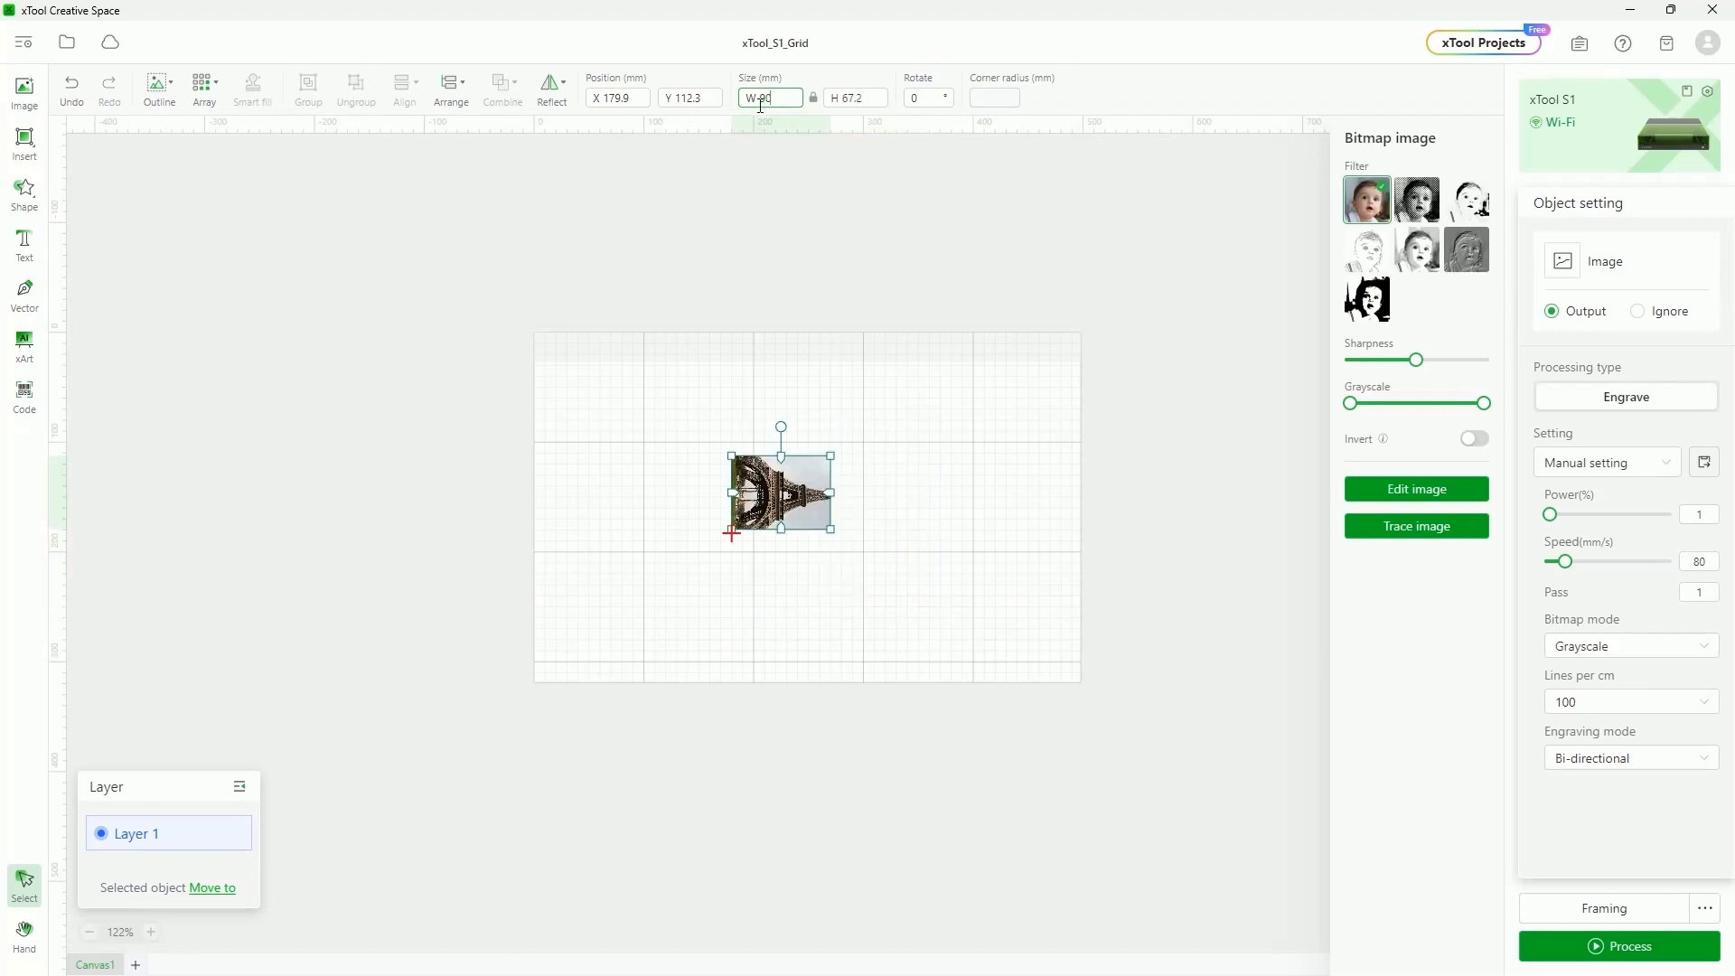
scroll(840, 556, "down", 4)
scroll(823, 556, "up", 12)
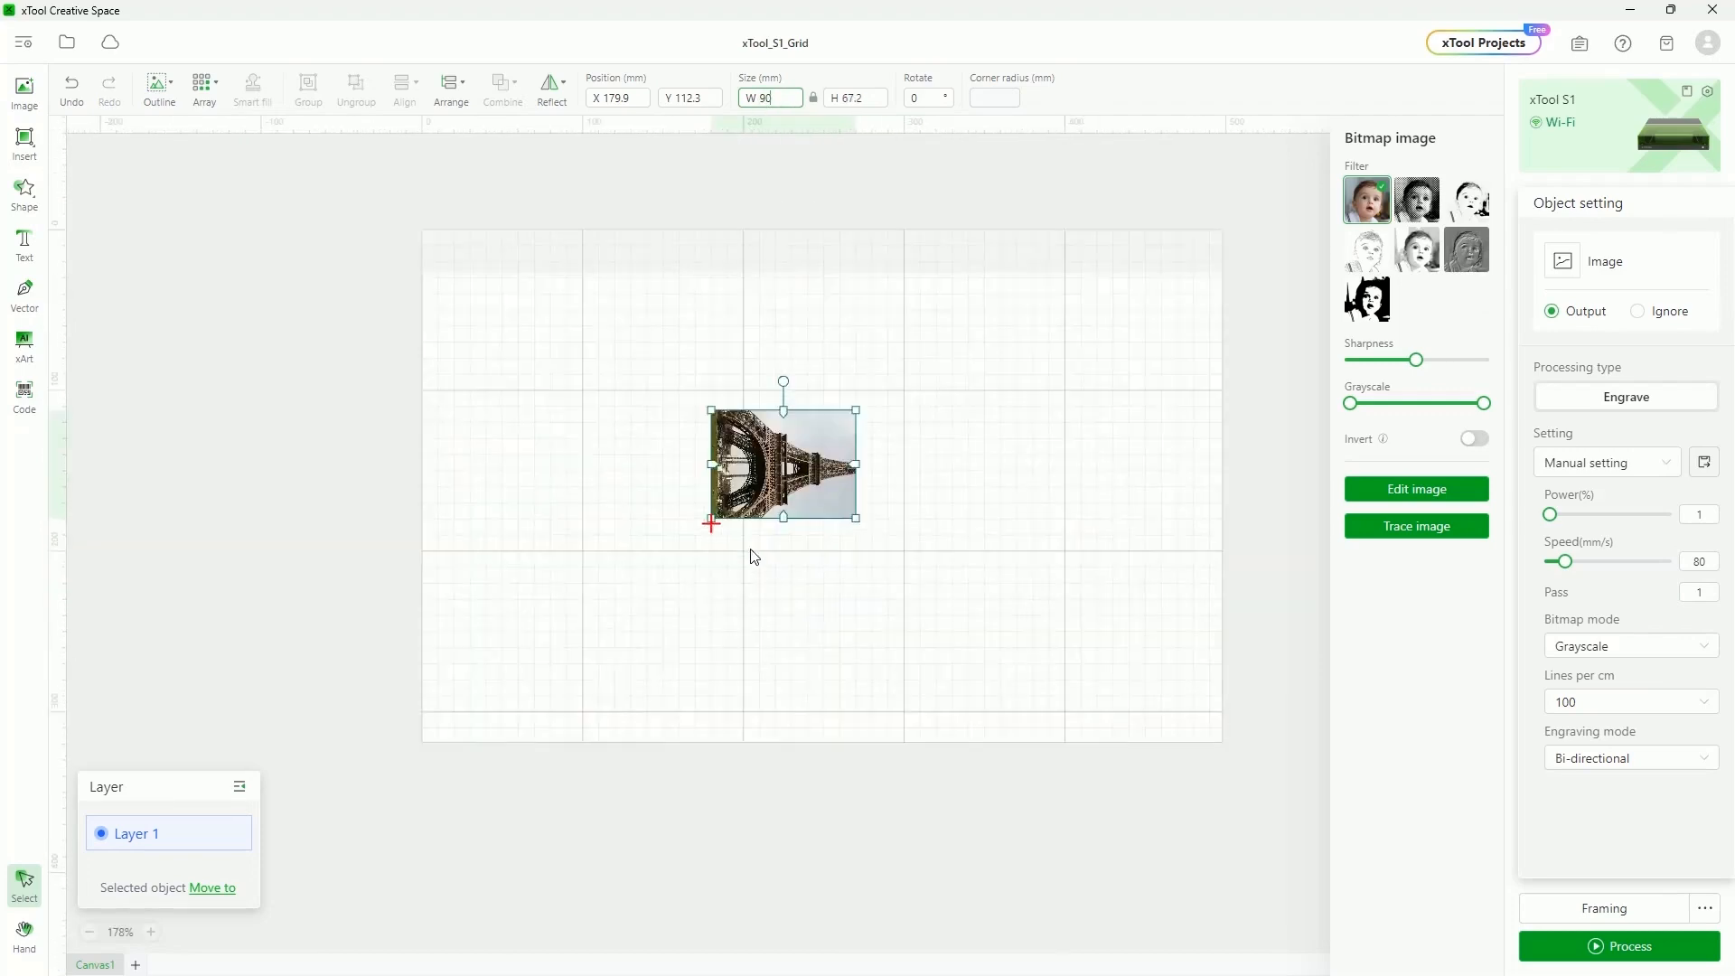
scroll(766, 482, "down", 3)
left_click_drag(755, 262, 754, 447)
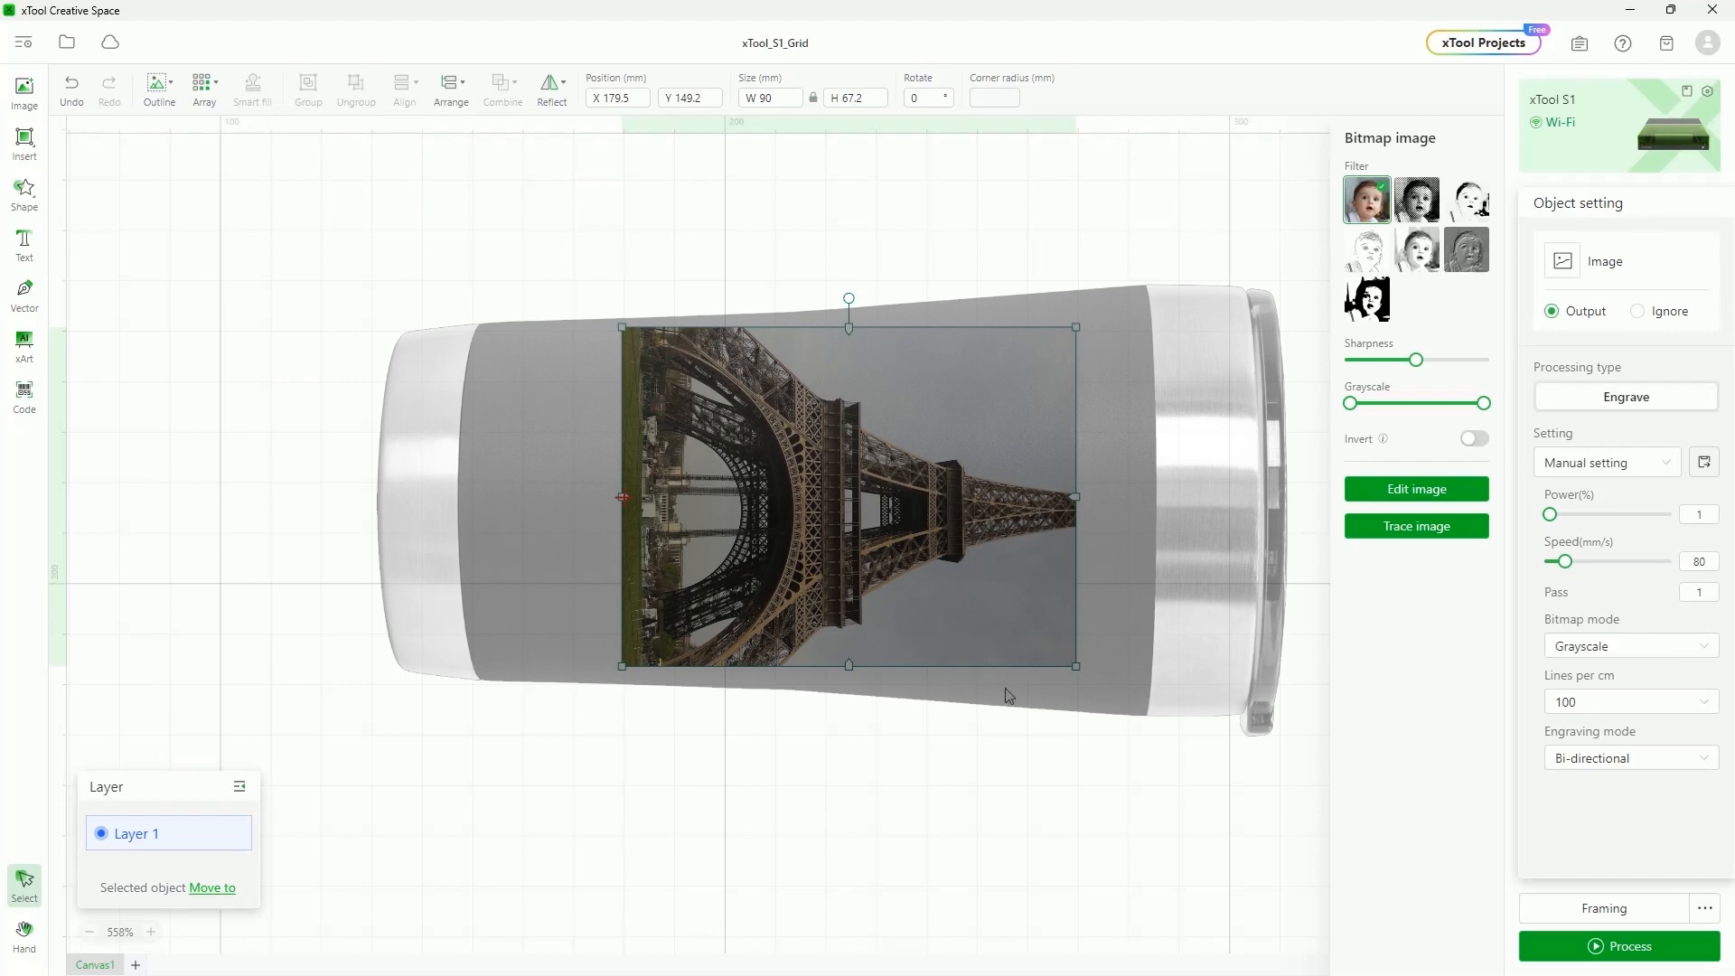
scroll(1016, 674, "up", 1)
scroll(1017, 674, "down", 1)
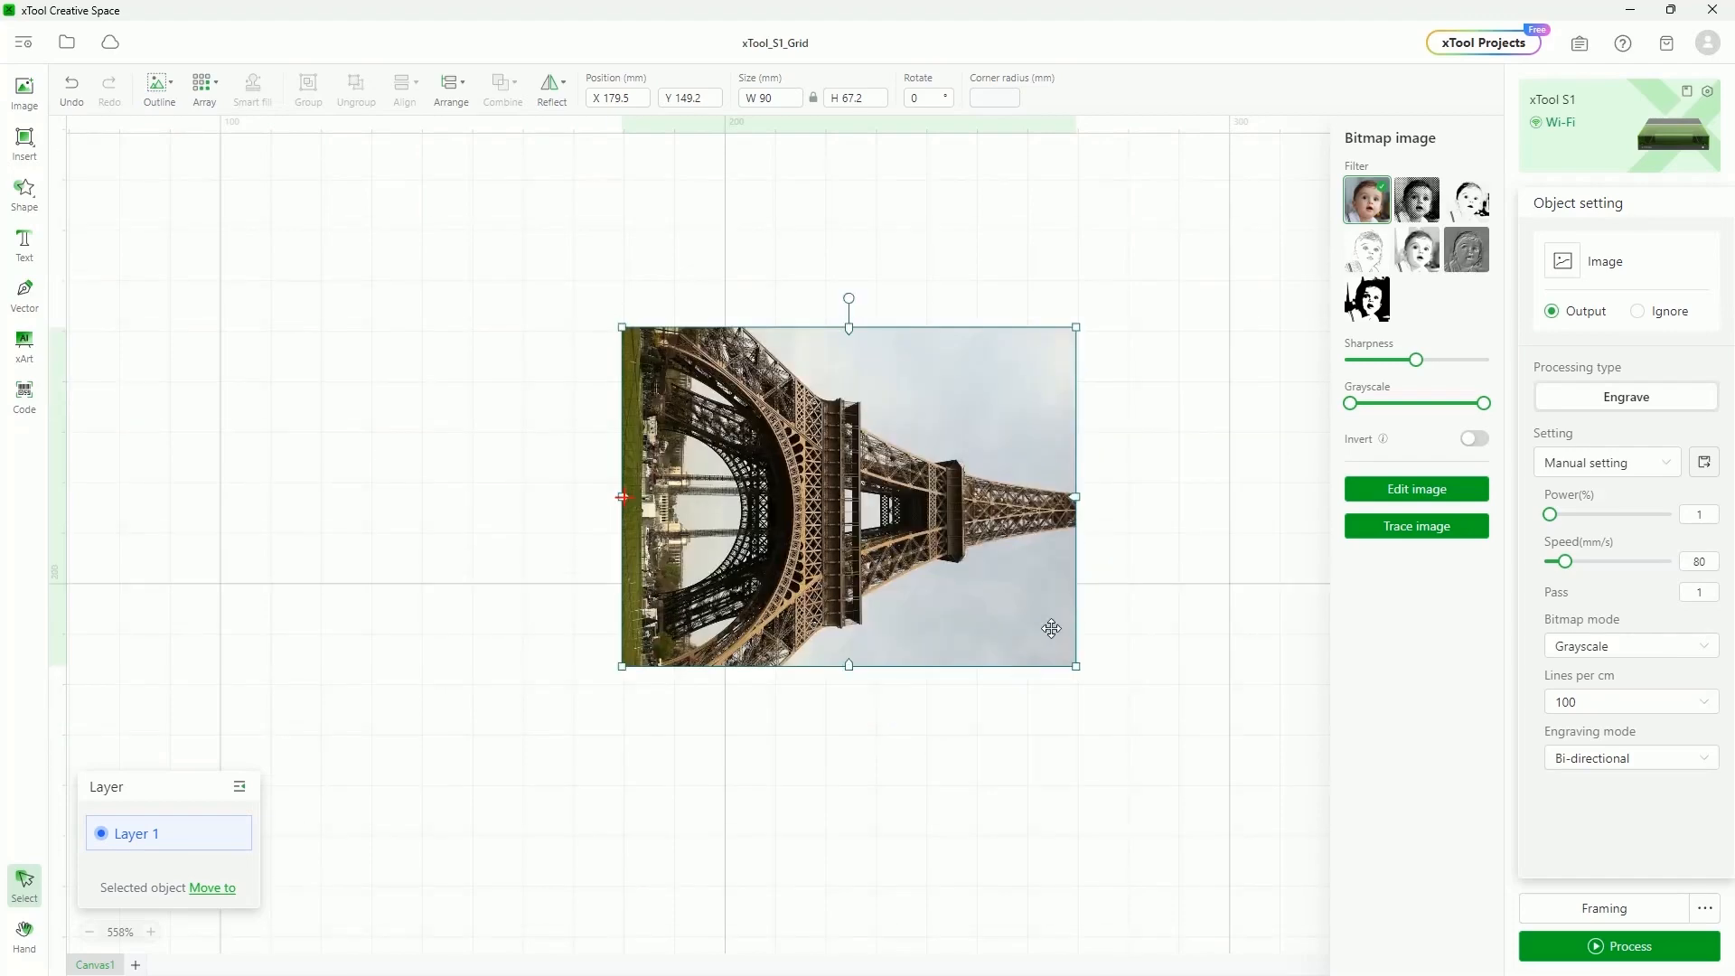
scroll(1046, 628, "down", 3)
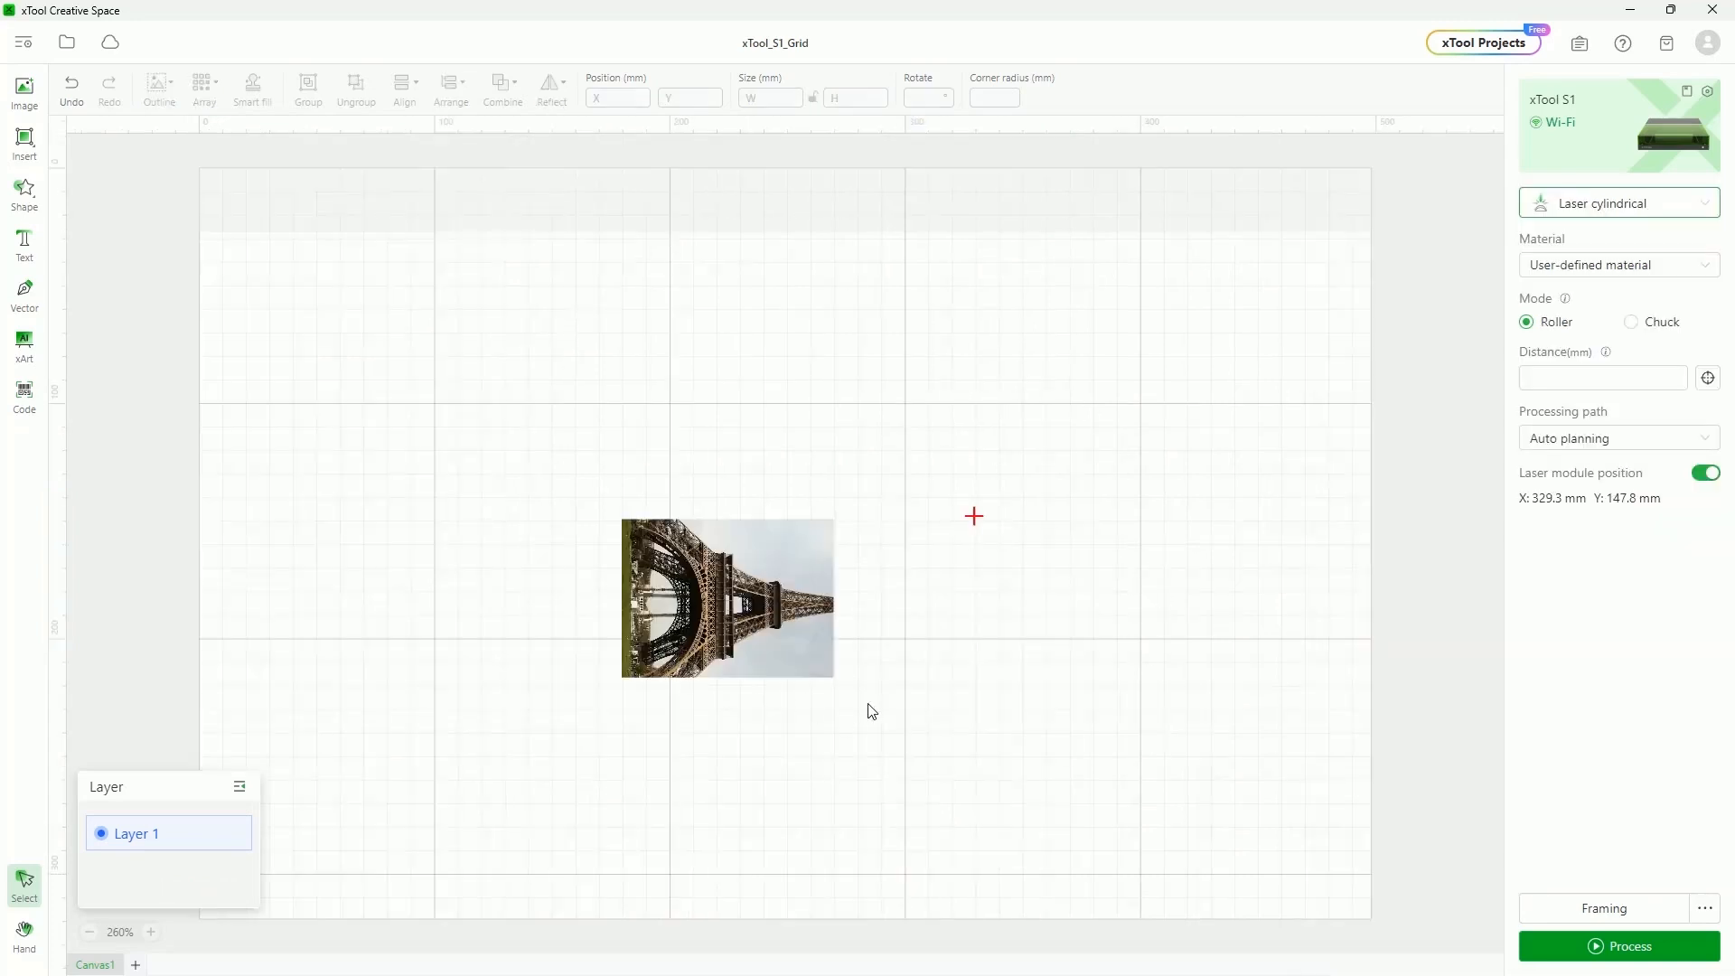
Change the processing mode from Laser cylindrical to Curve process
left_click(1642, 202)
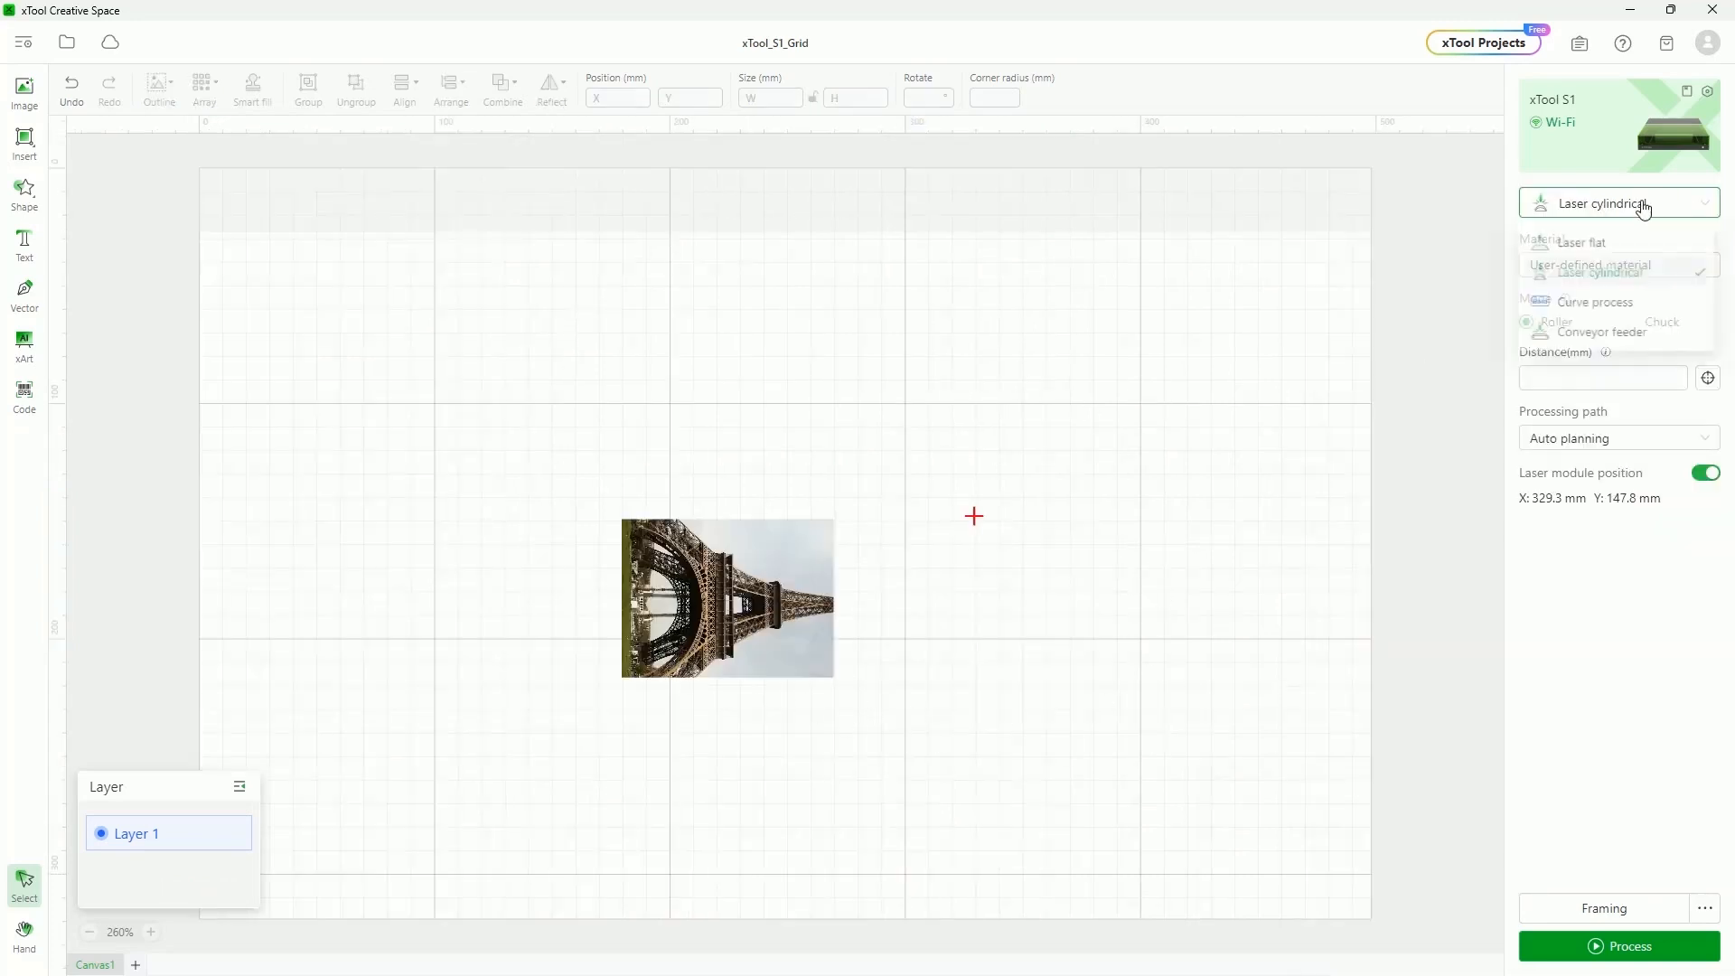
left_click(1614, 307)
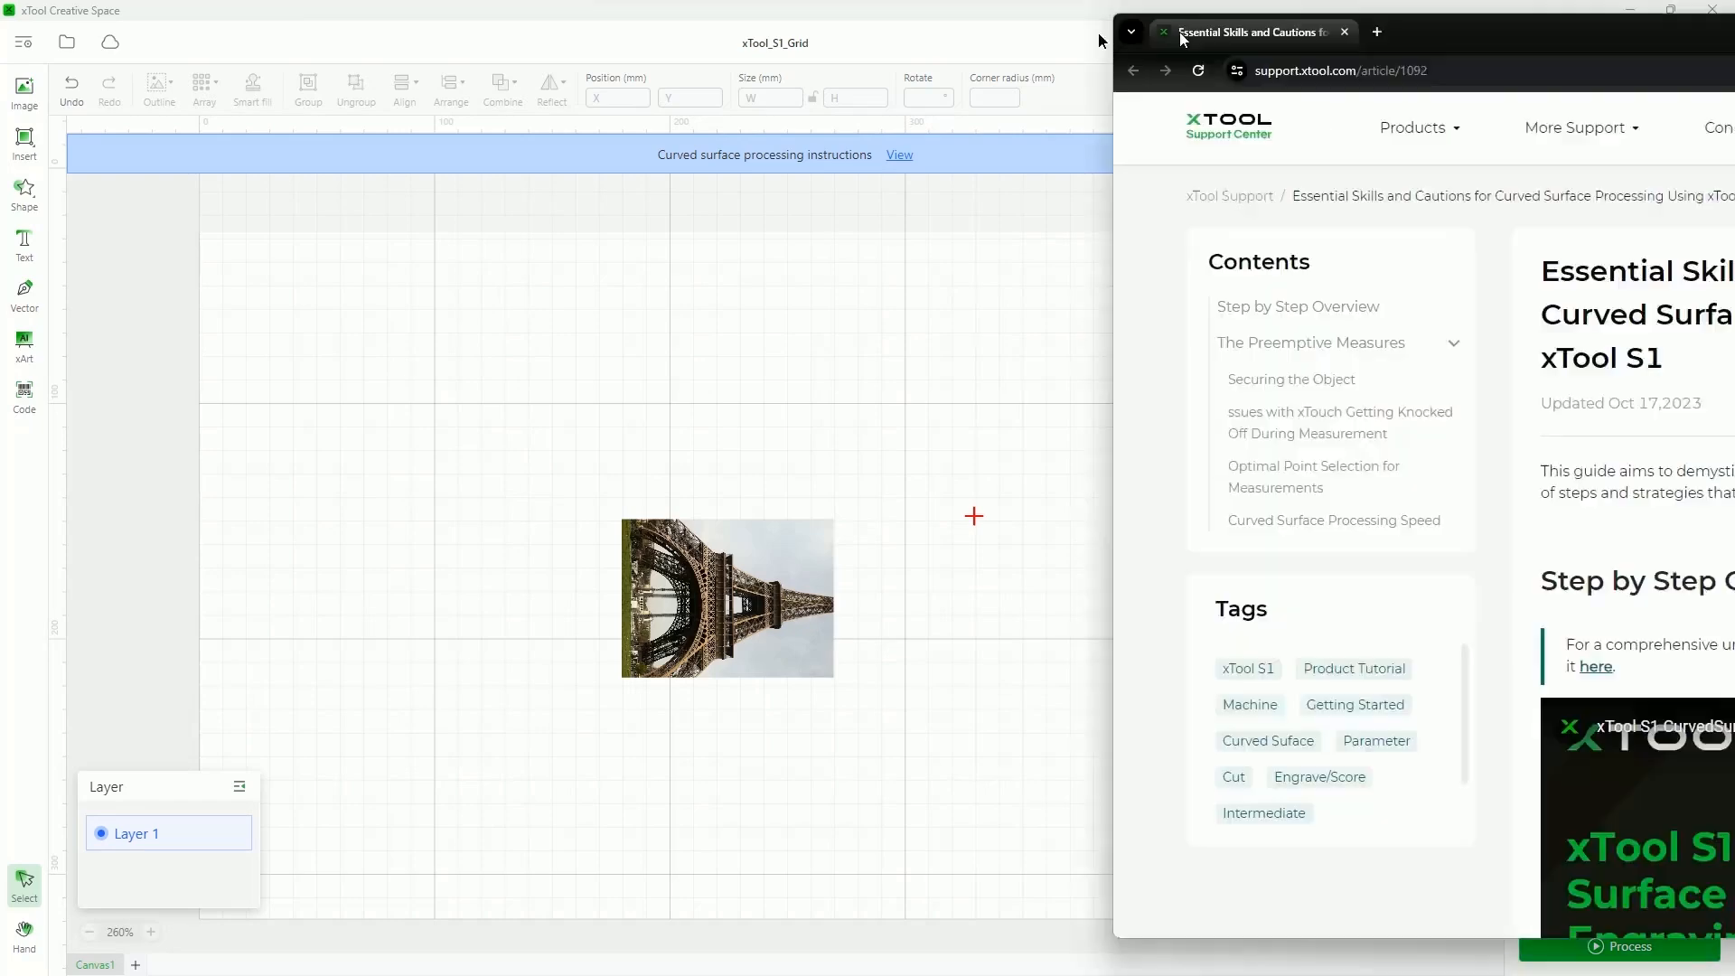
Scroll through the xTool S1 curved-surface processing support article in Chrome
scroll(1143, 452, "down", 10)
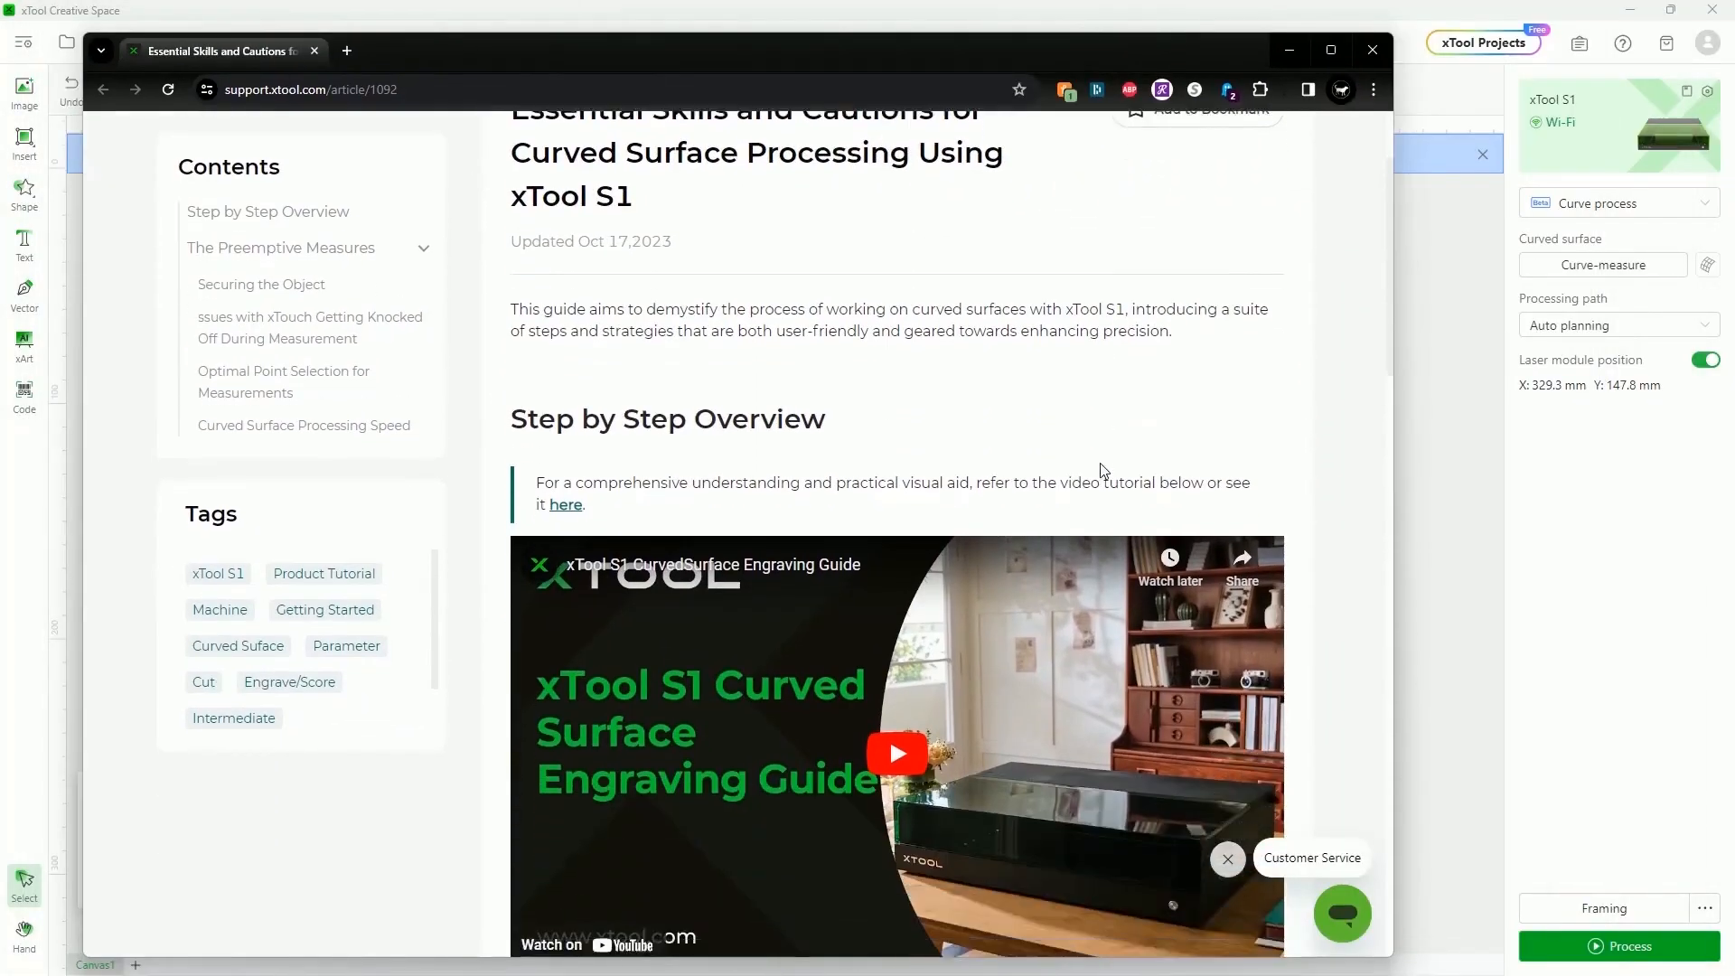
scroll(755, 541, "down", 6)
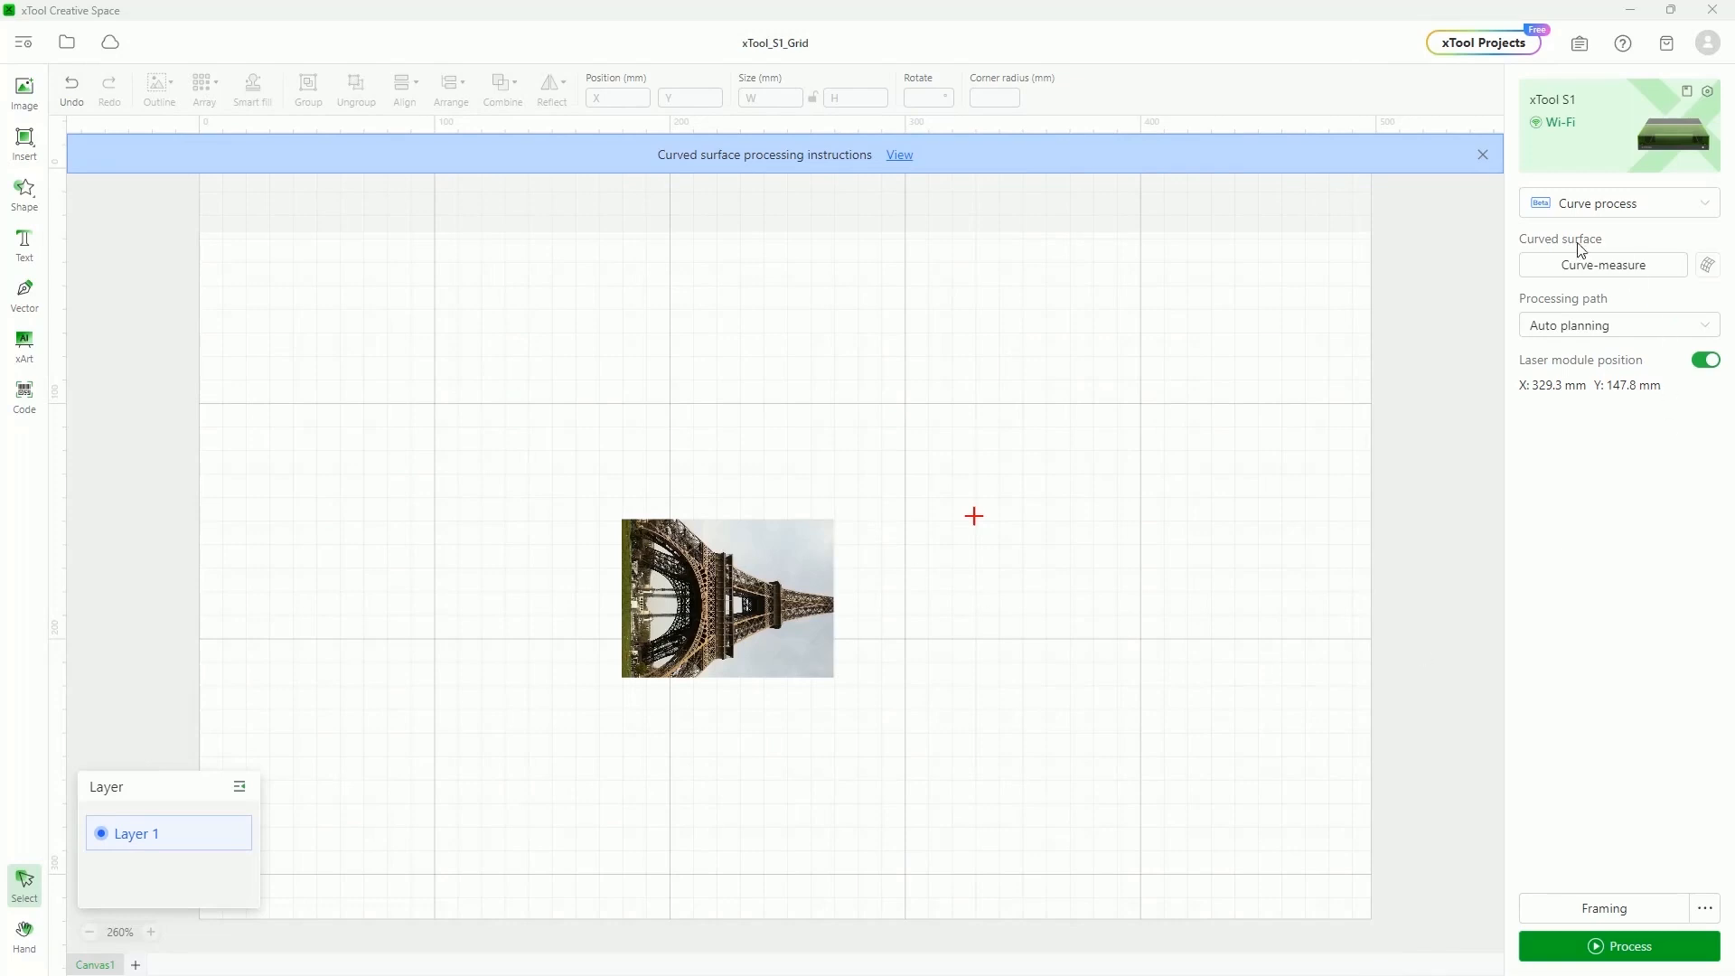
Start curved-surface measurement, opening the Set measurement density dialog
left_click(1615, 272)
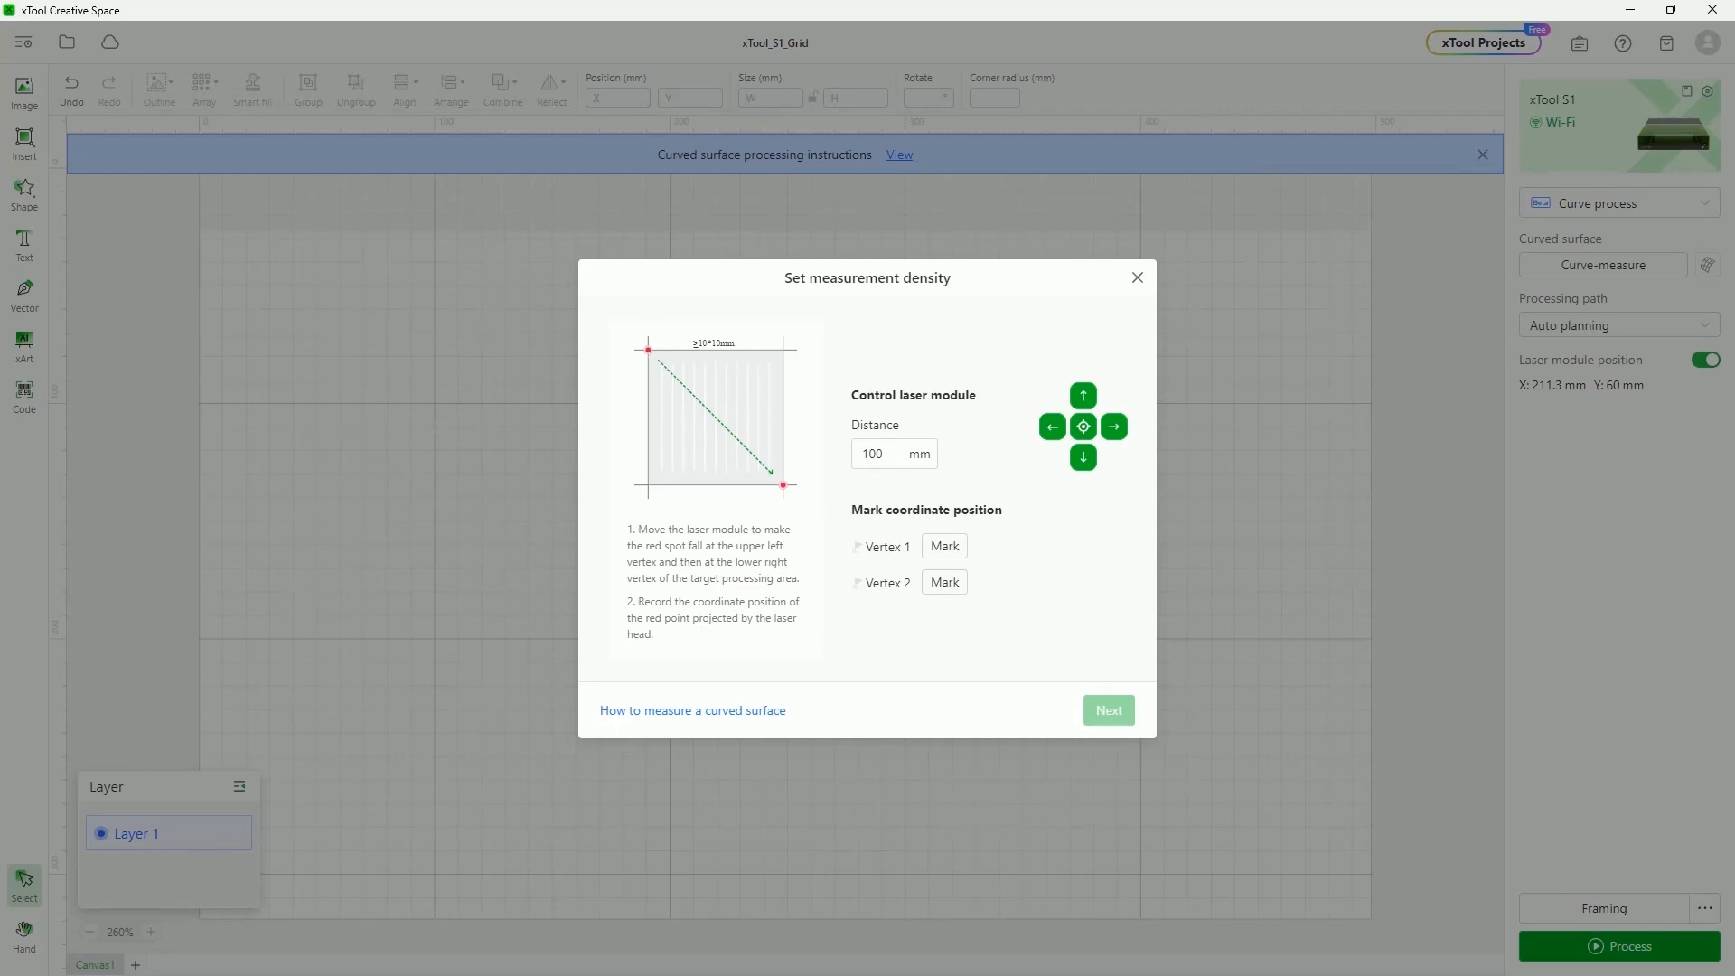
Mark the processing-area vertex and advance to the 6-row by 8-column measurement grid
left_click(949, 551)
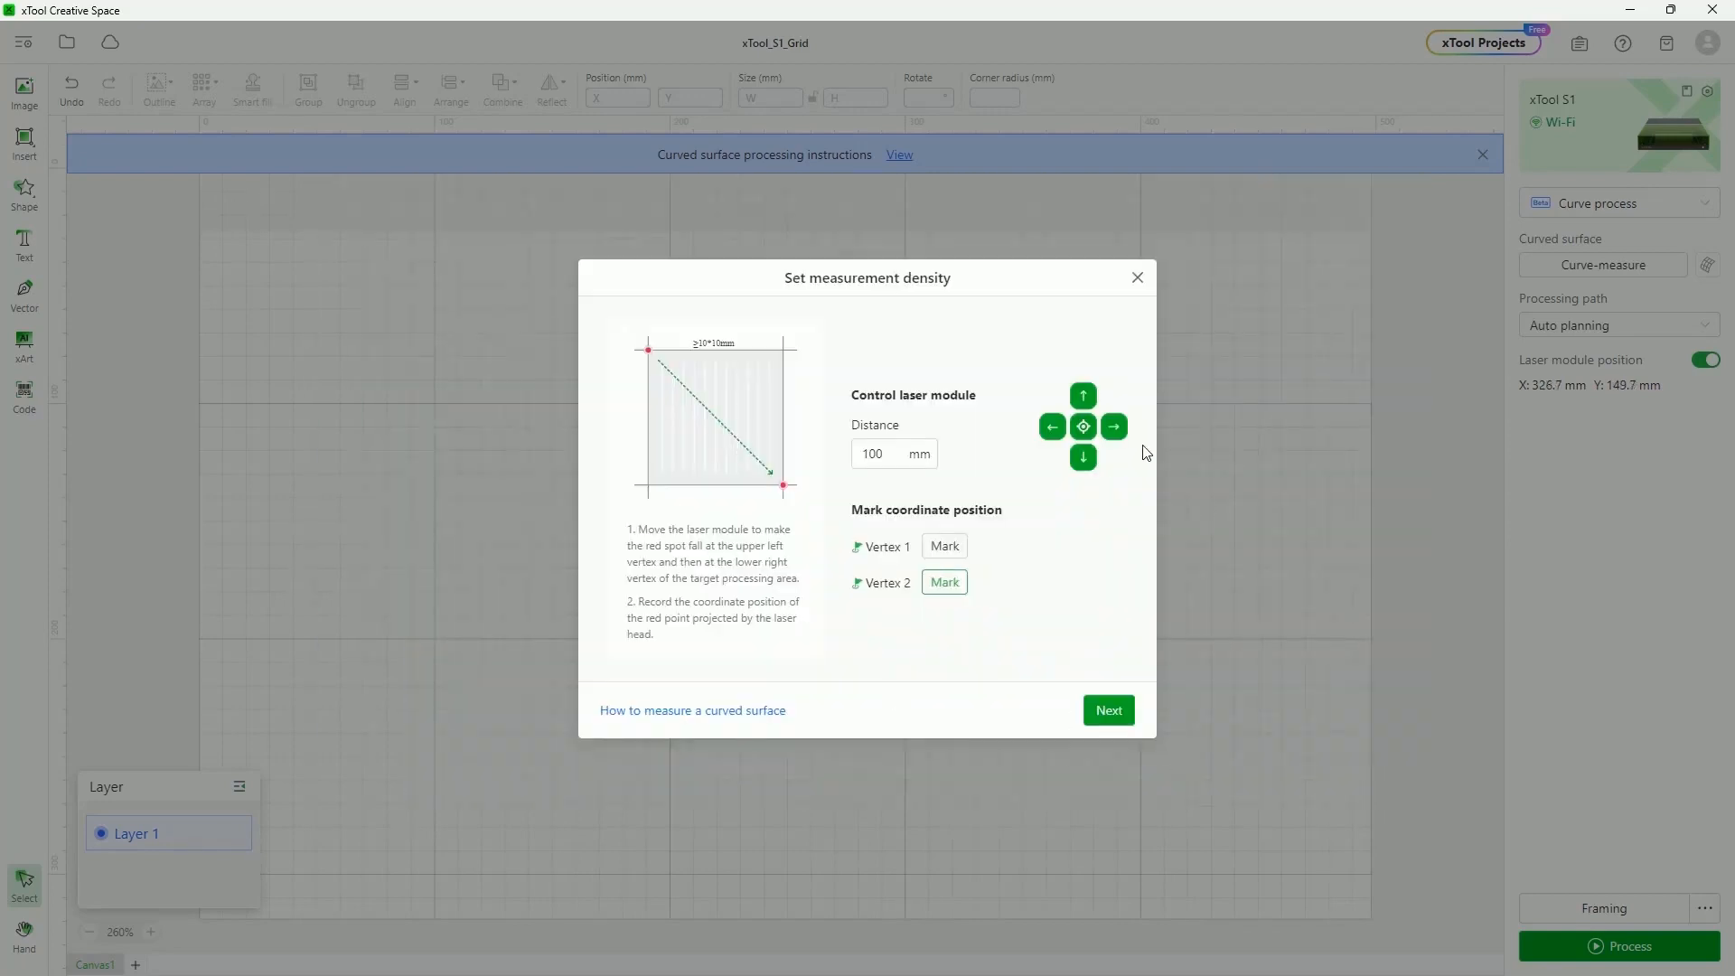
left_click(1108, 711)
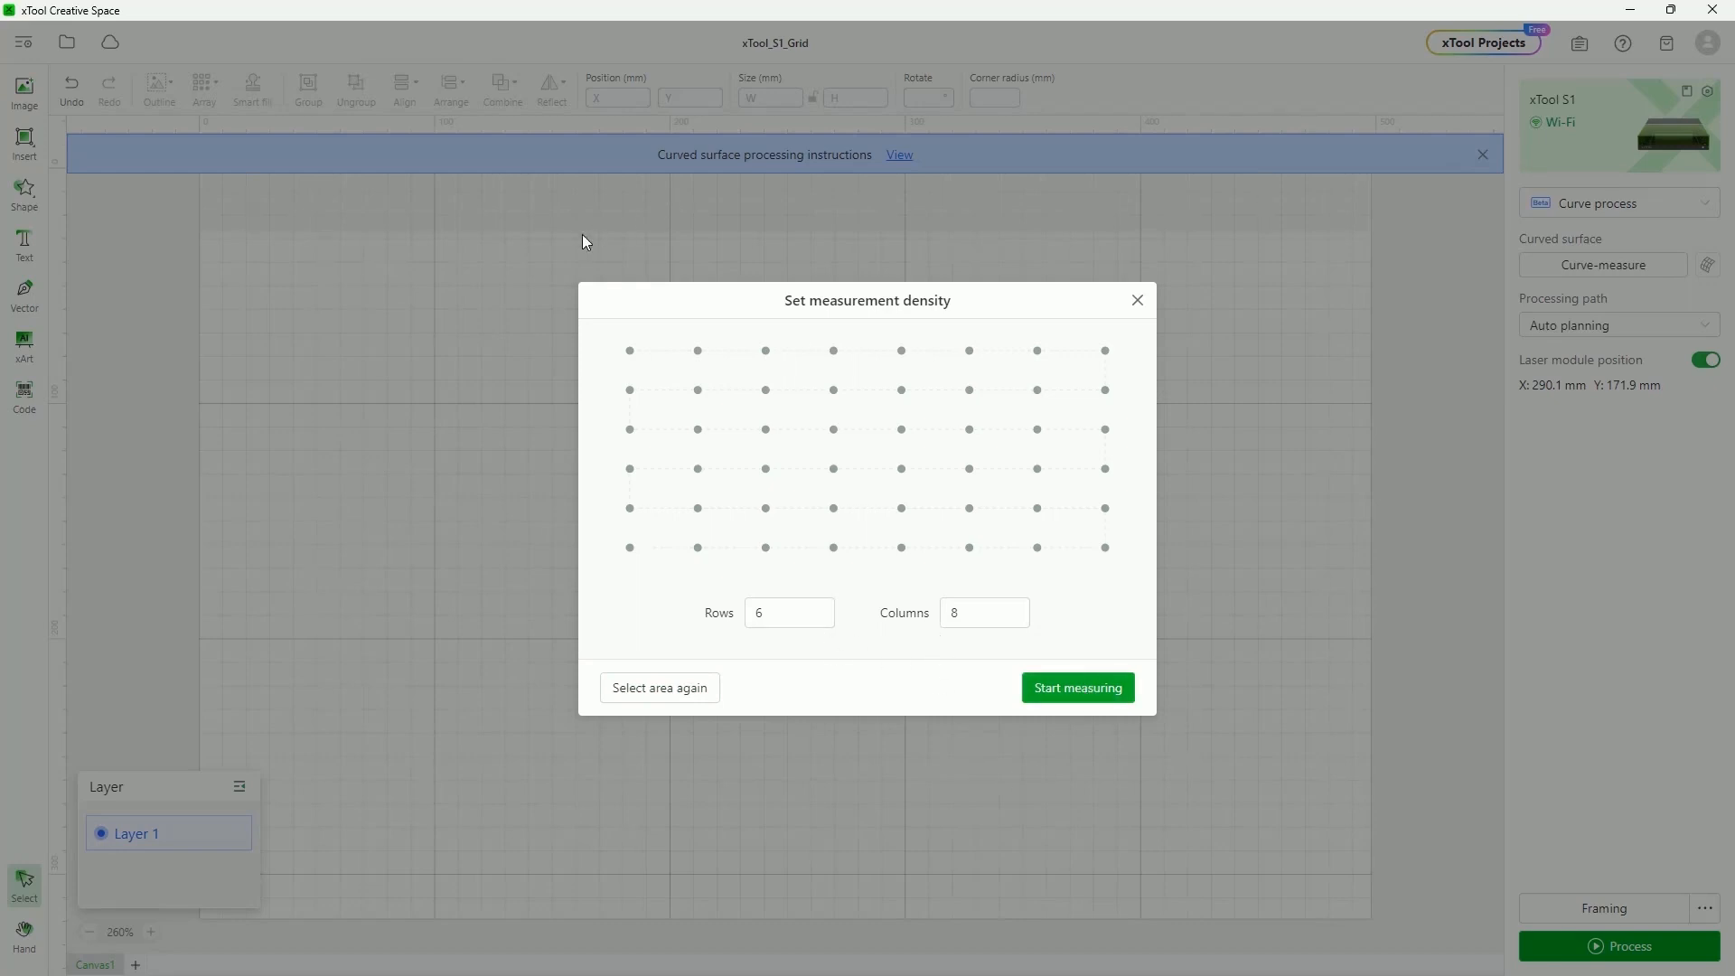
Measure the 48 grid points and inspect the surface preview in 2D and 3D views
left_click(1094, 689)
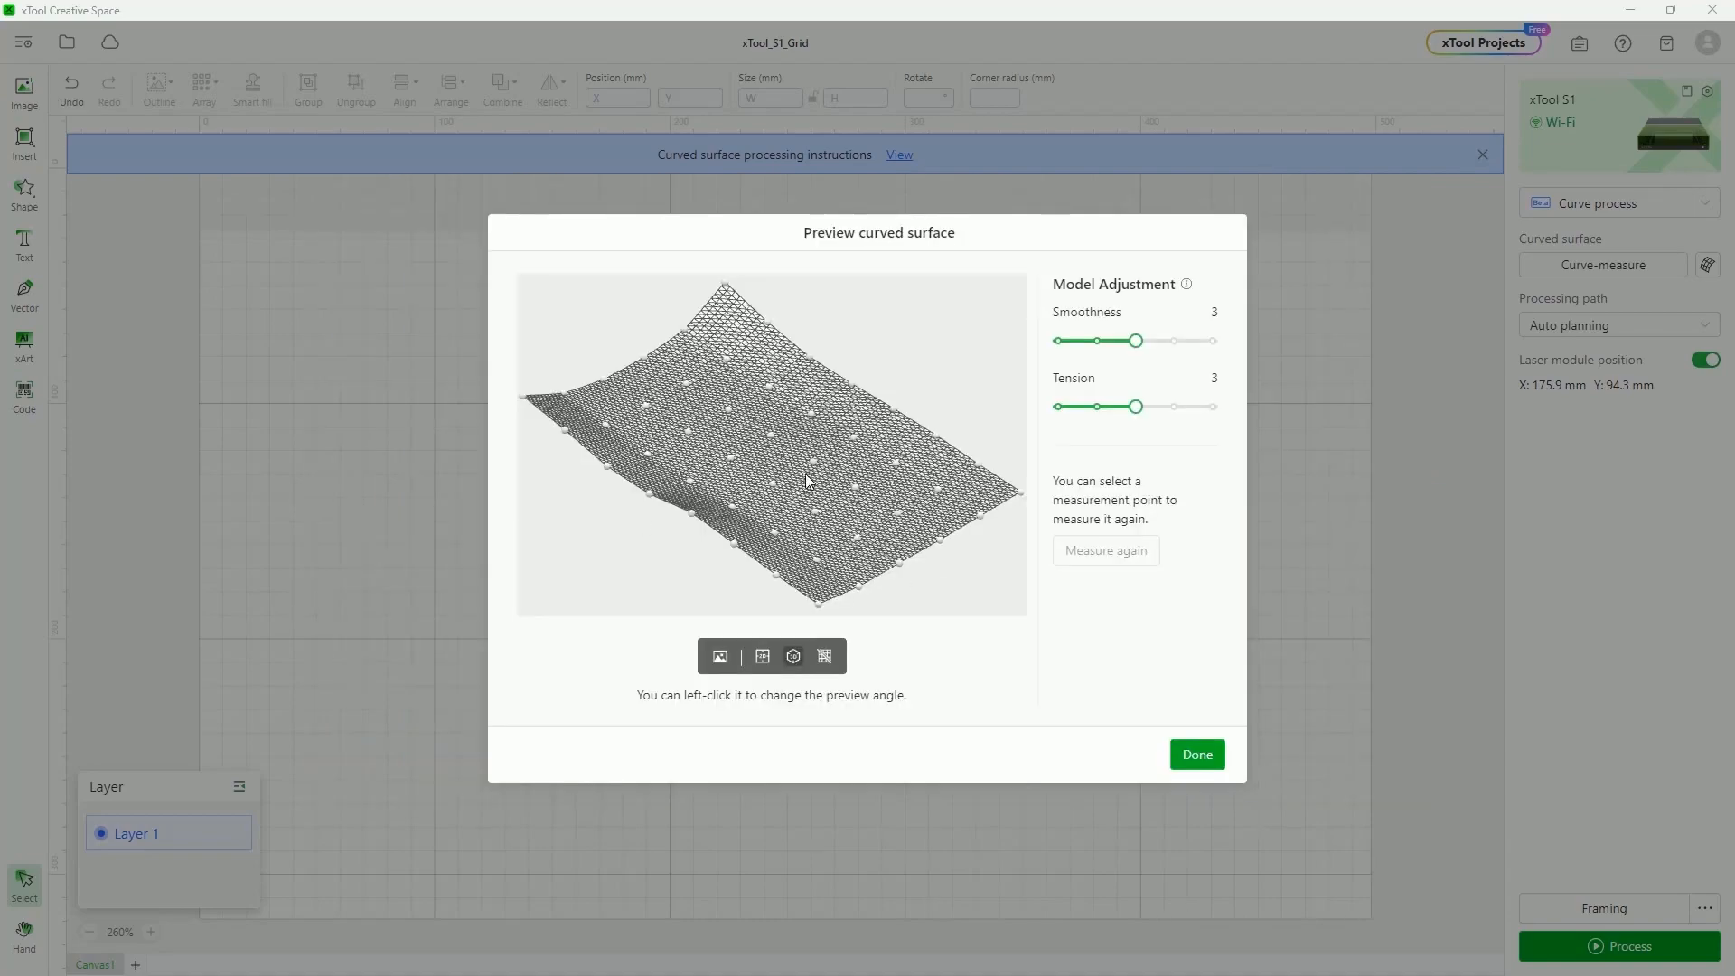
mouse_move(787, 498)
left_mouse_down()
mouse_move(853, 461)
mouse_move(870, 495)
mouse_move(786, 497)
mouse_move(715, 472)
mouse_move(729, 452)
mouse_move(789, 489)
left_mouse_up()
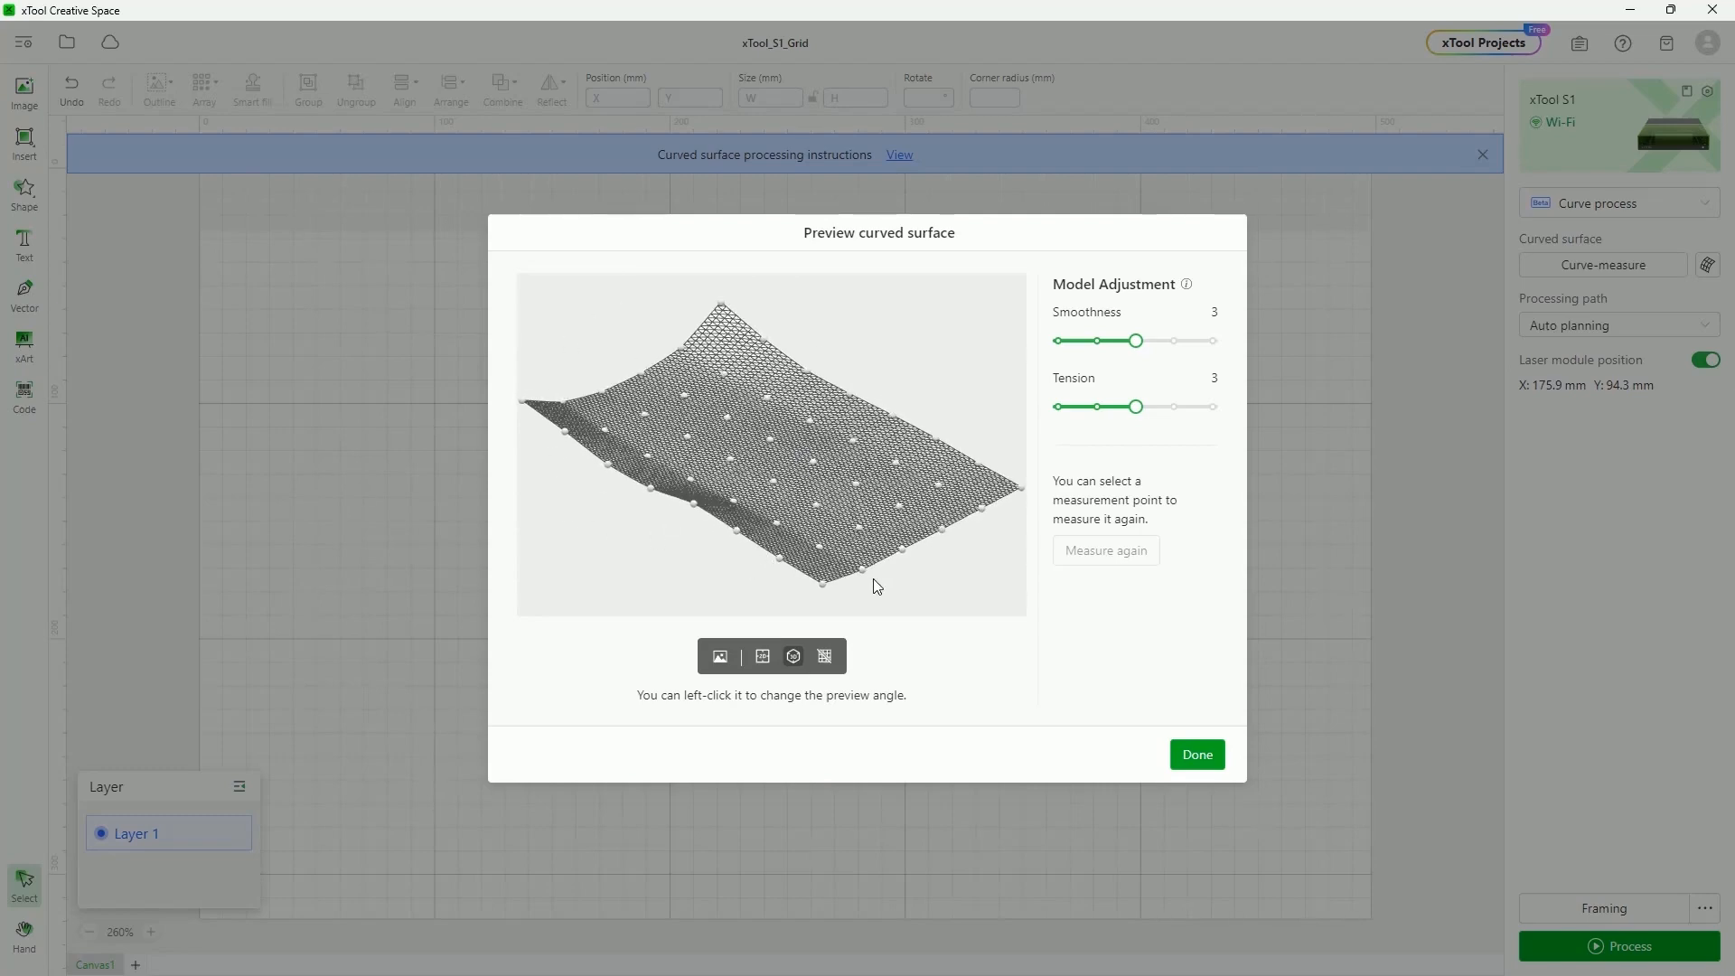
left_click(761, 656)
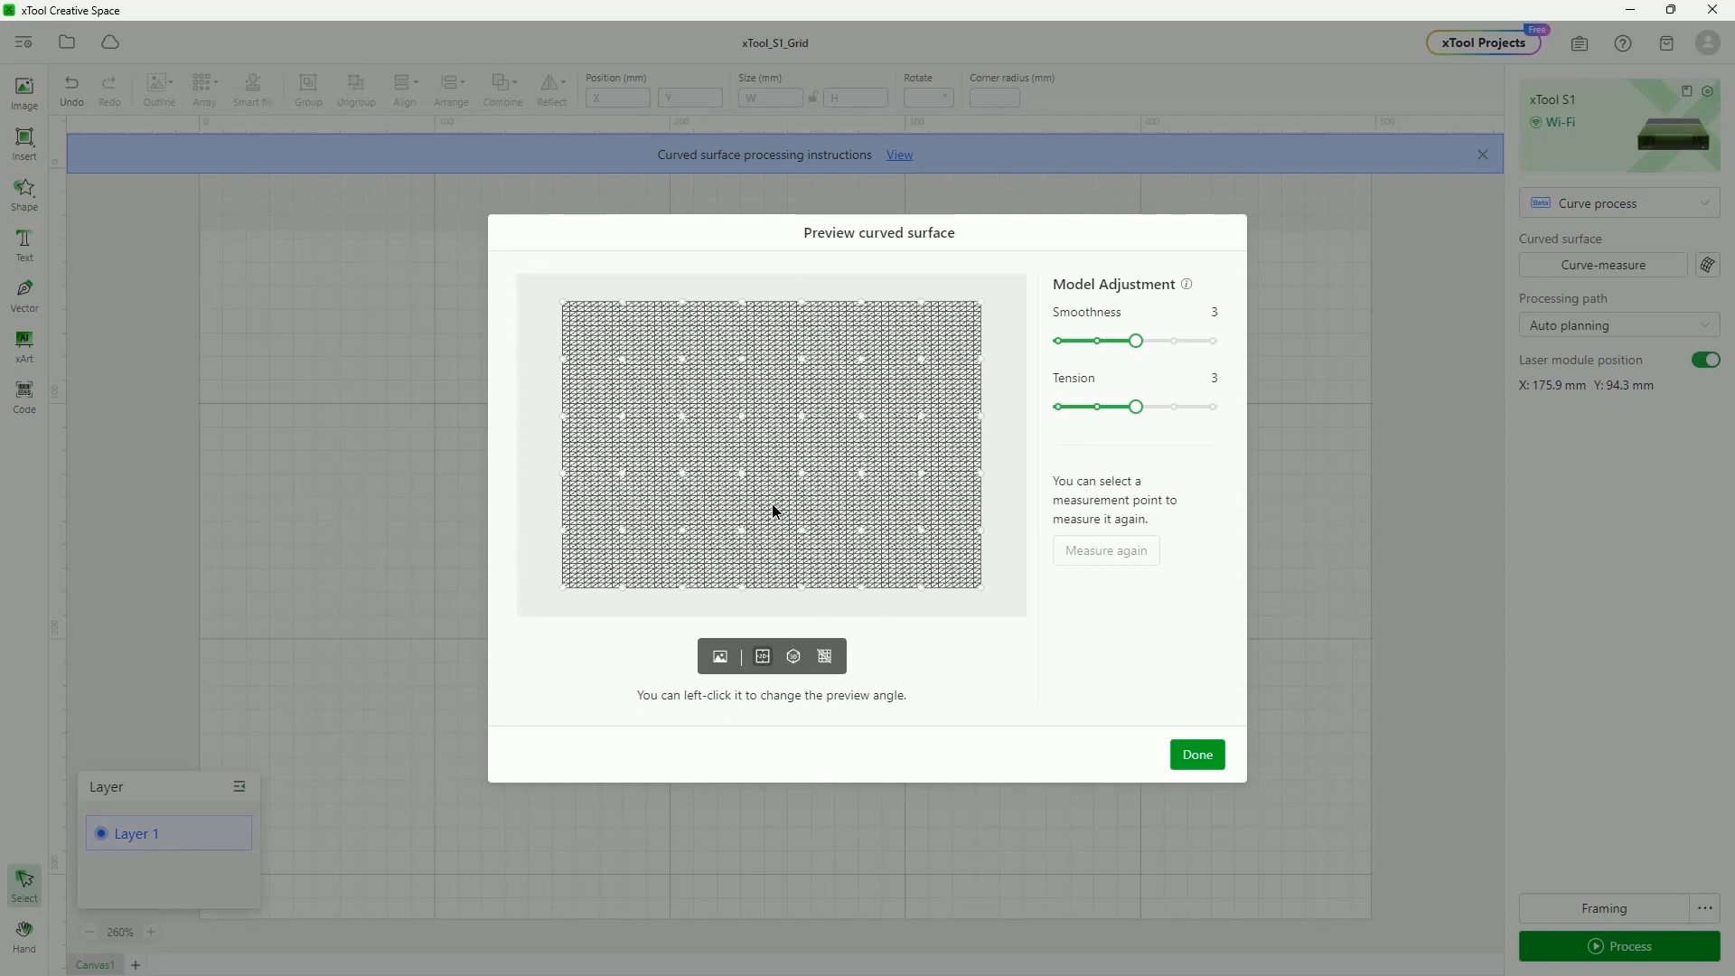
left_click(793, 657)
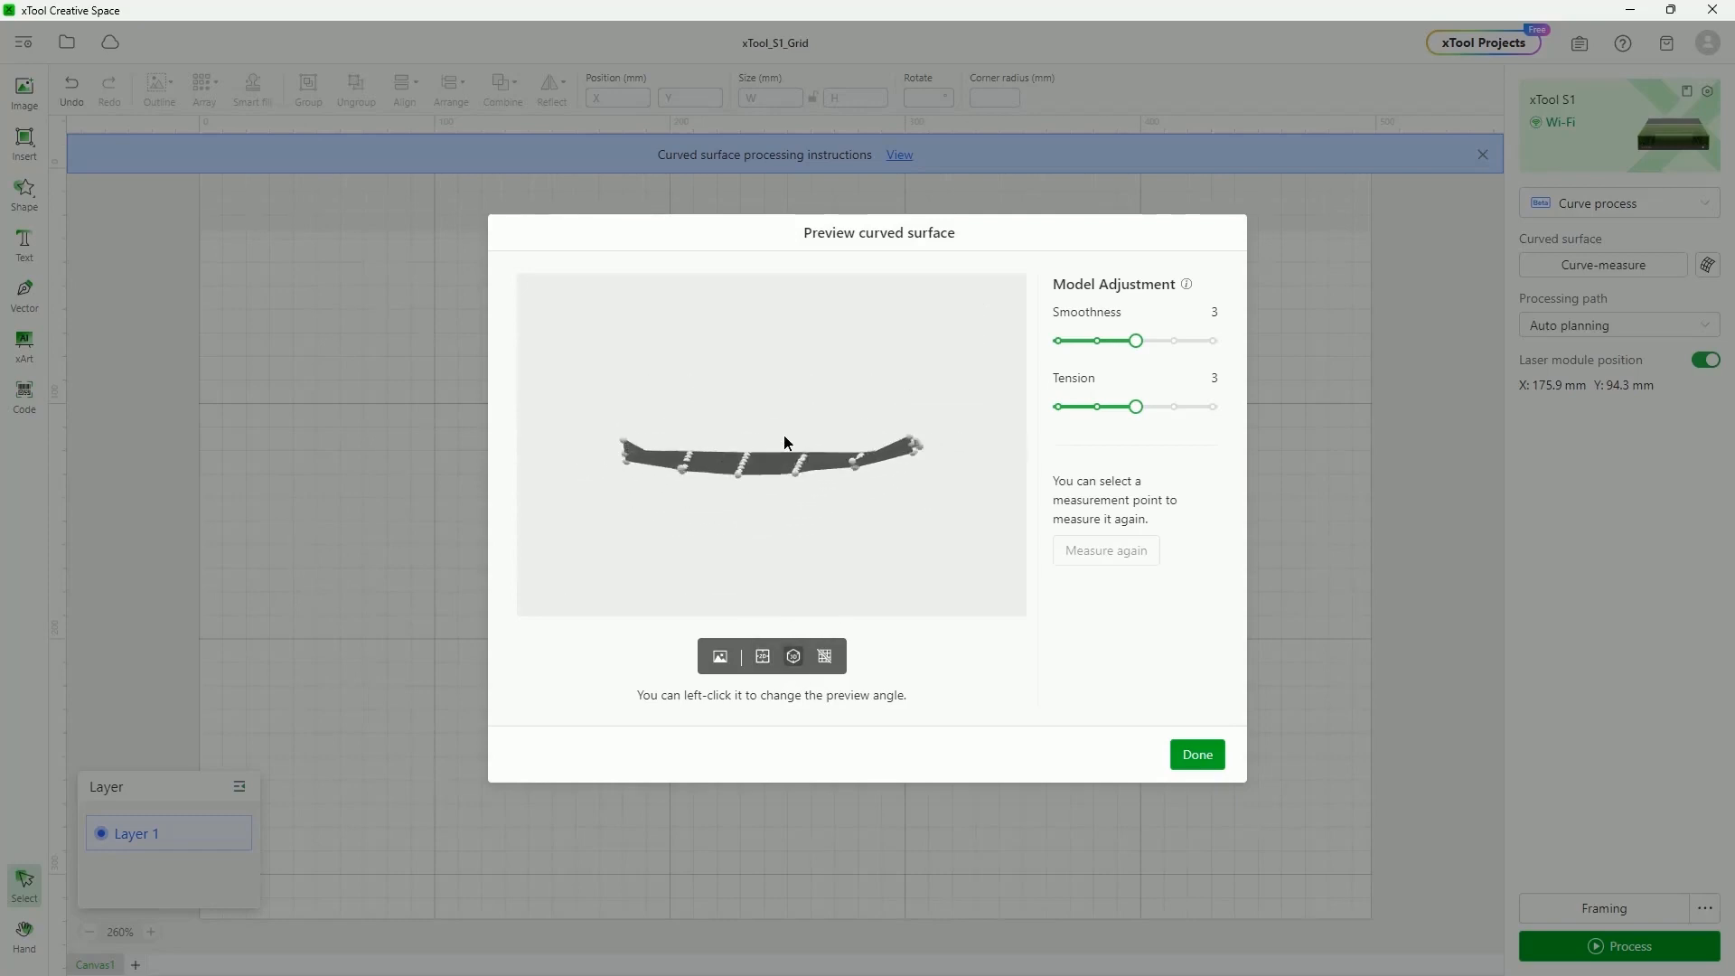
left_click_drag(979, 452, 802, 412)
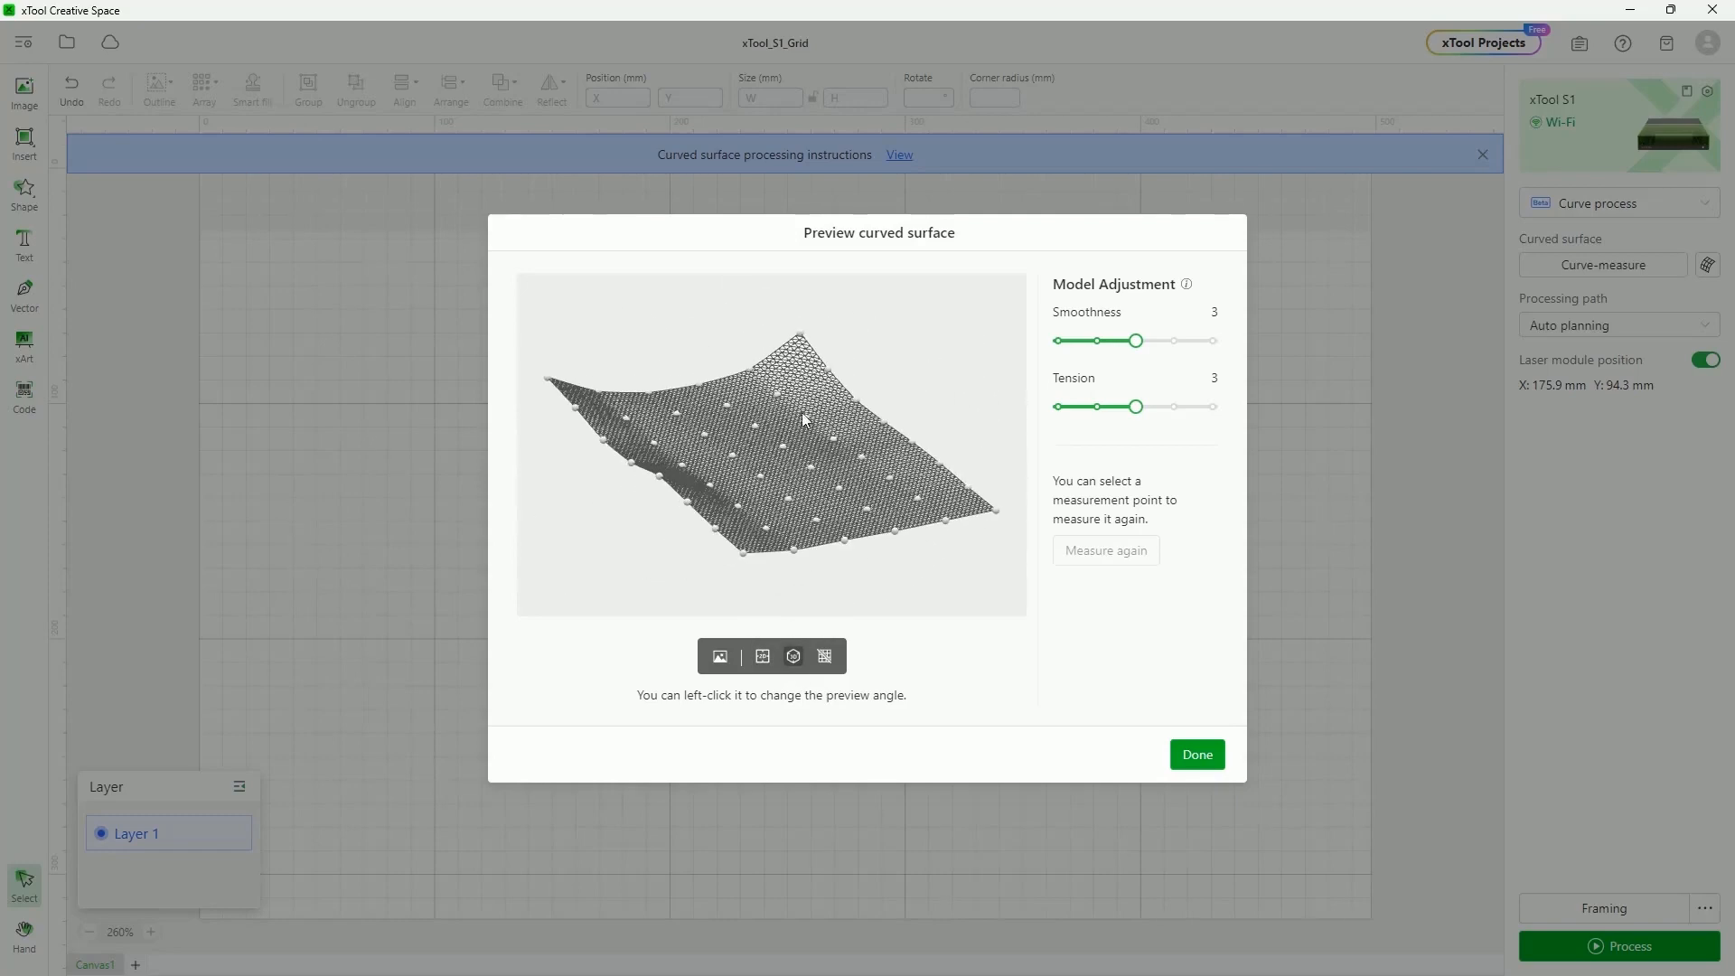
Toggle the wireframe mesh while orbiting the preview, then raise Smoothness to 4
left_click(823, 657)
left_click_drag(837, 484, 818, 630)
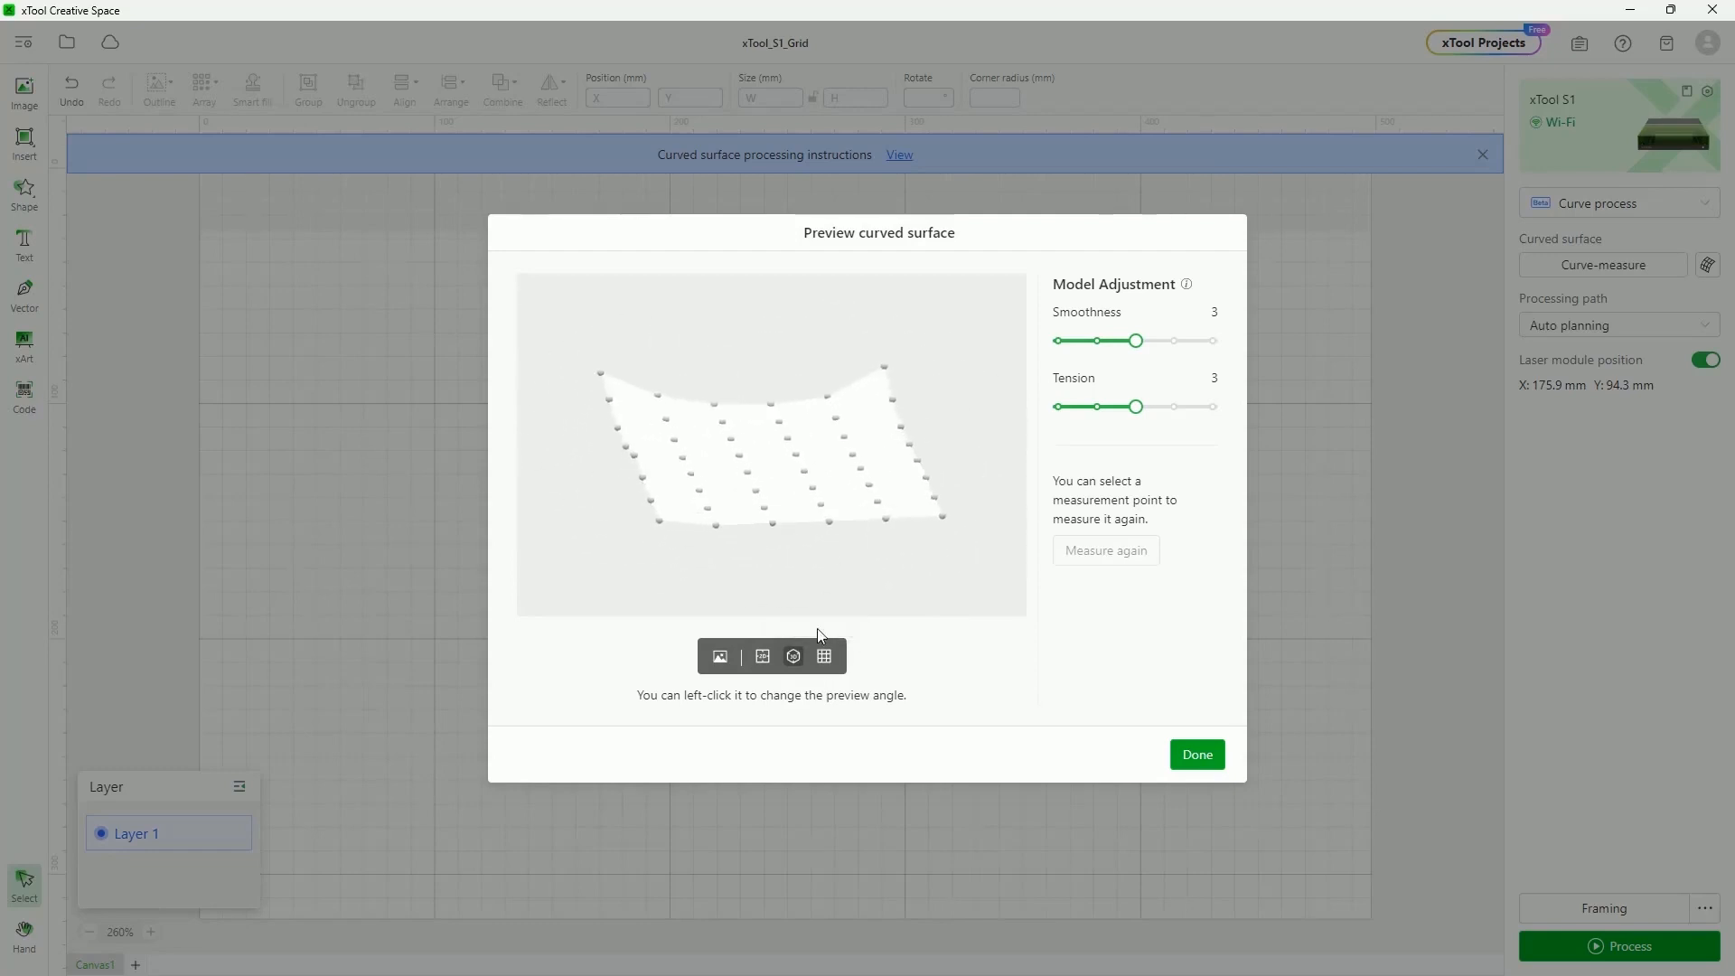
left_click(824, 657)
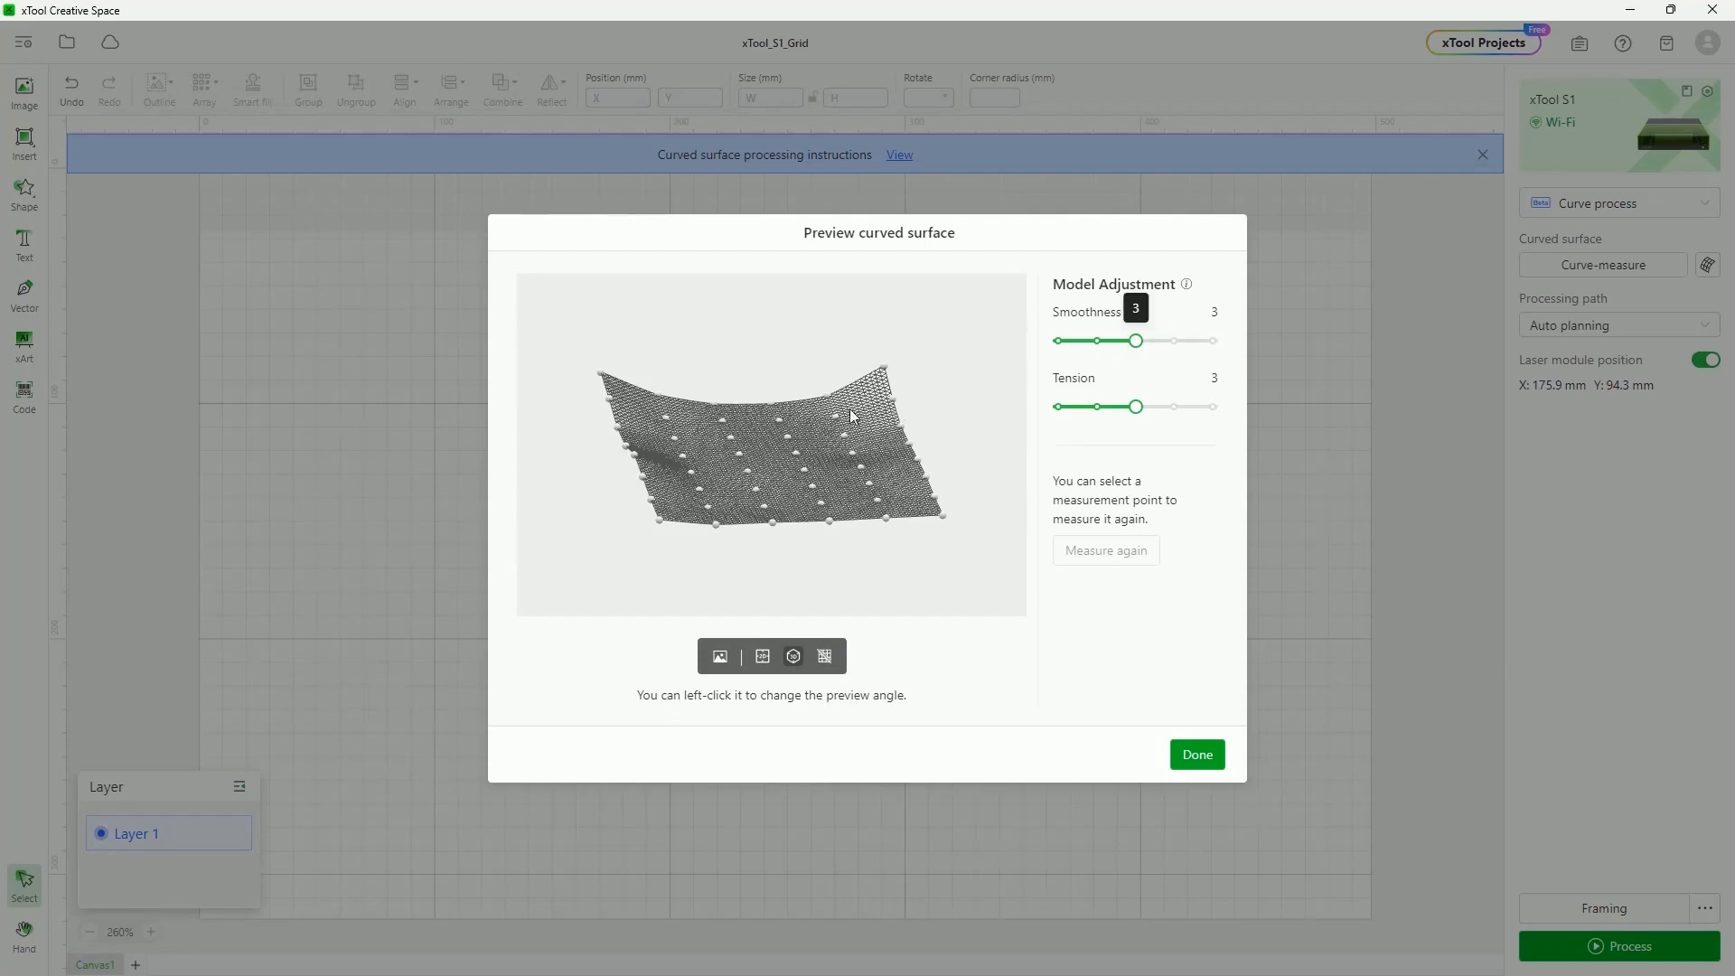
mouse_move(750, 475)
left_mouse_down()
mouse_move(672, 481)
mouse_move(723, 470)
left_mouse_up()
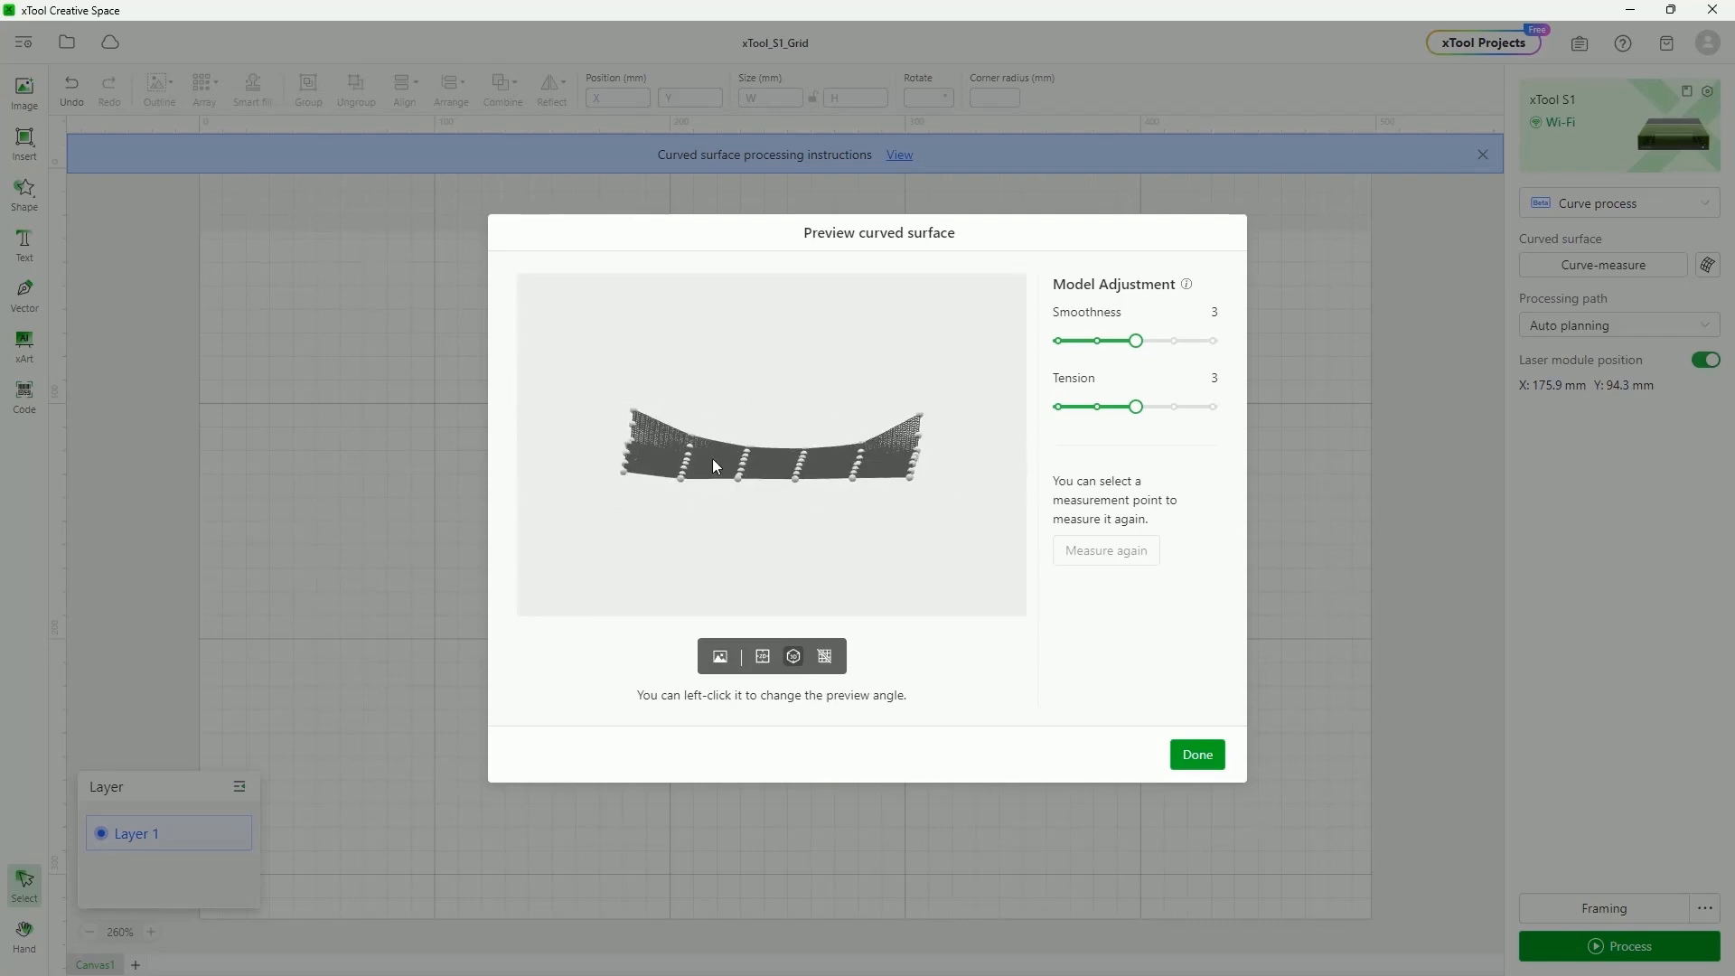
left_click_drag(712, 438, 666, 515)
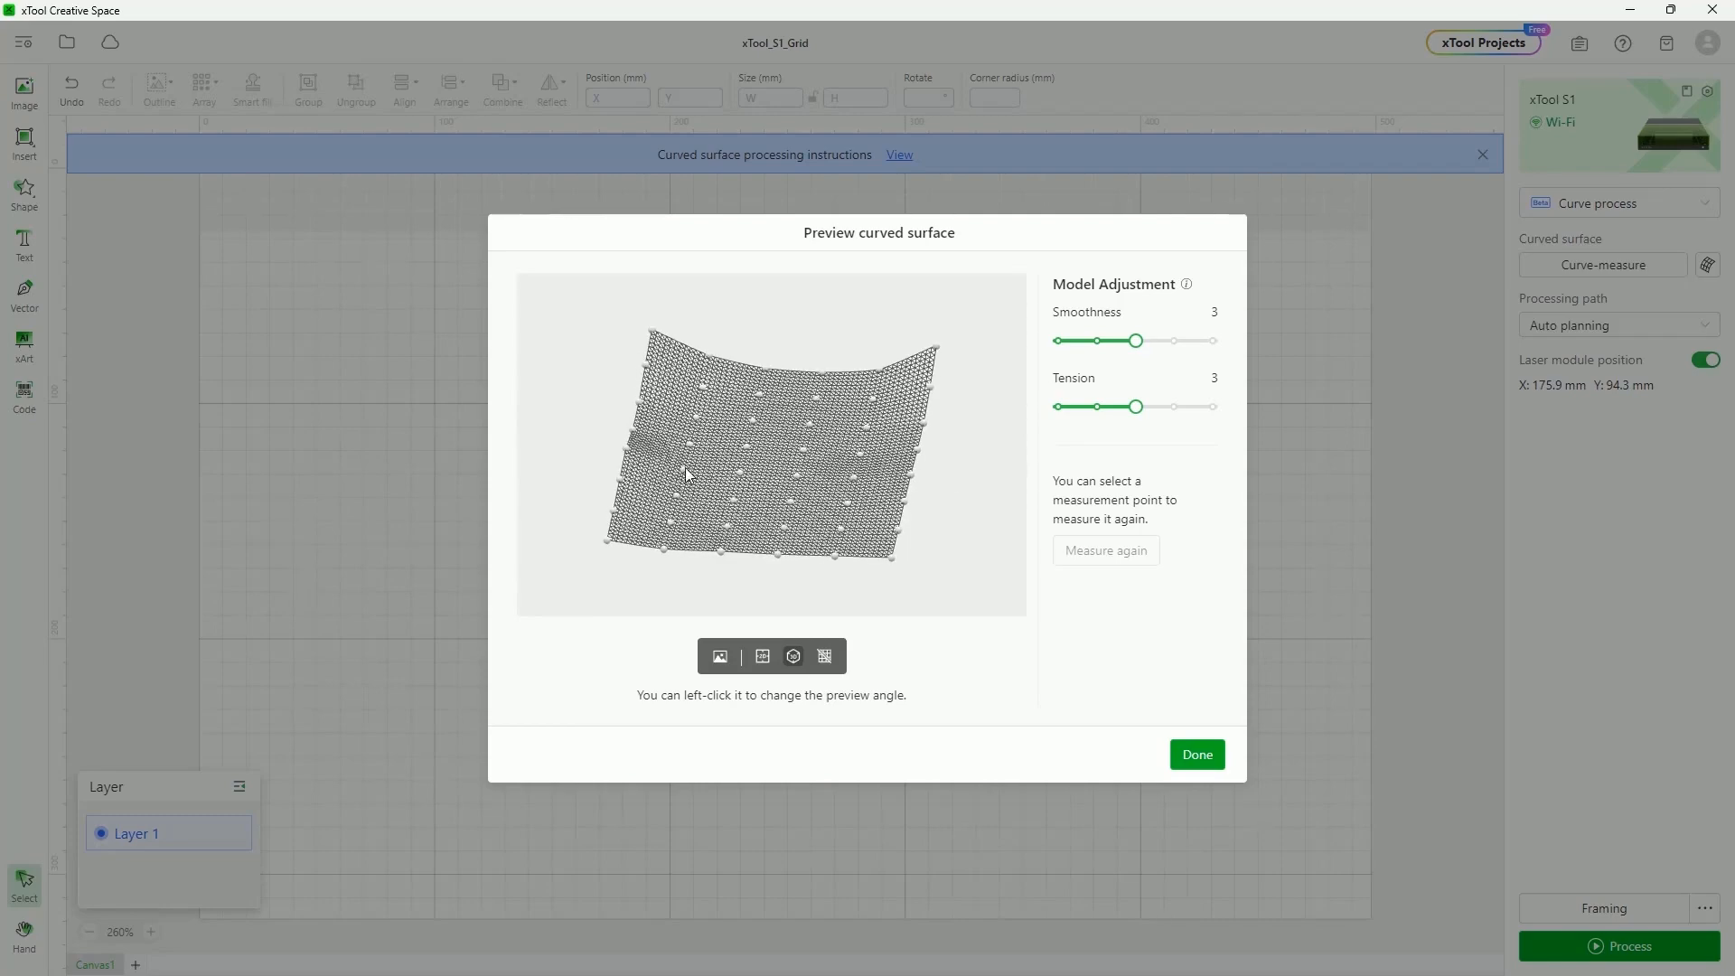
left_click_drag(1131, 342, 1165, 342)
Try Smoothness values of 4 and 2, settling on Smoothness 4 for the measured surface
left_click_drag(728, 479, 733, 460)
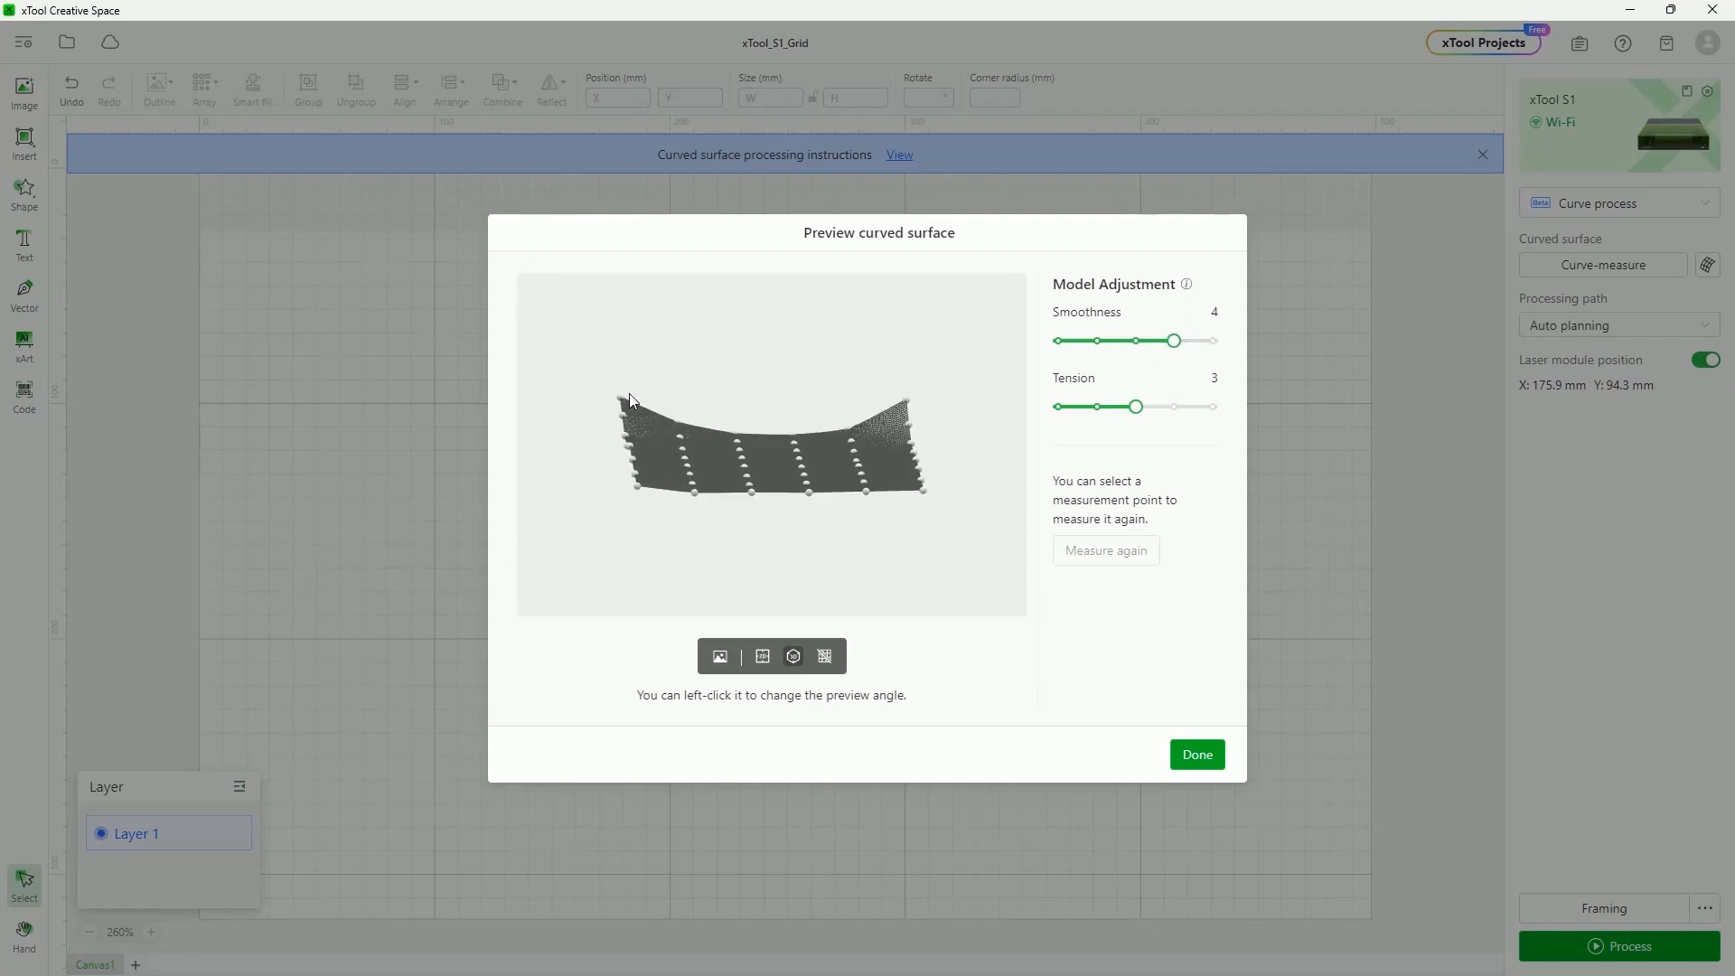
left_click_drag(1171, 341, 1111, 352)
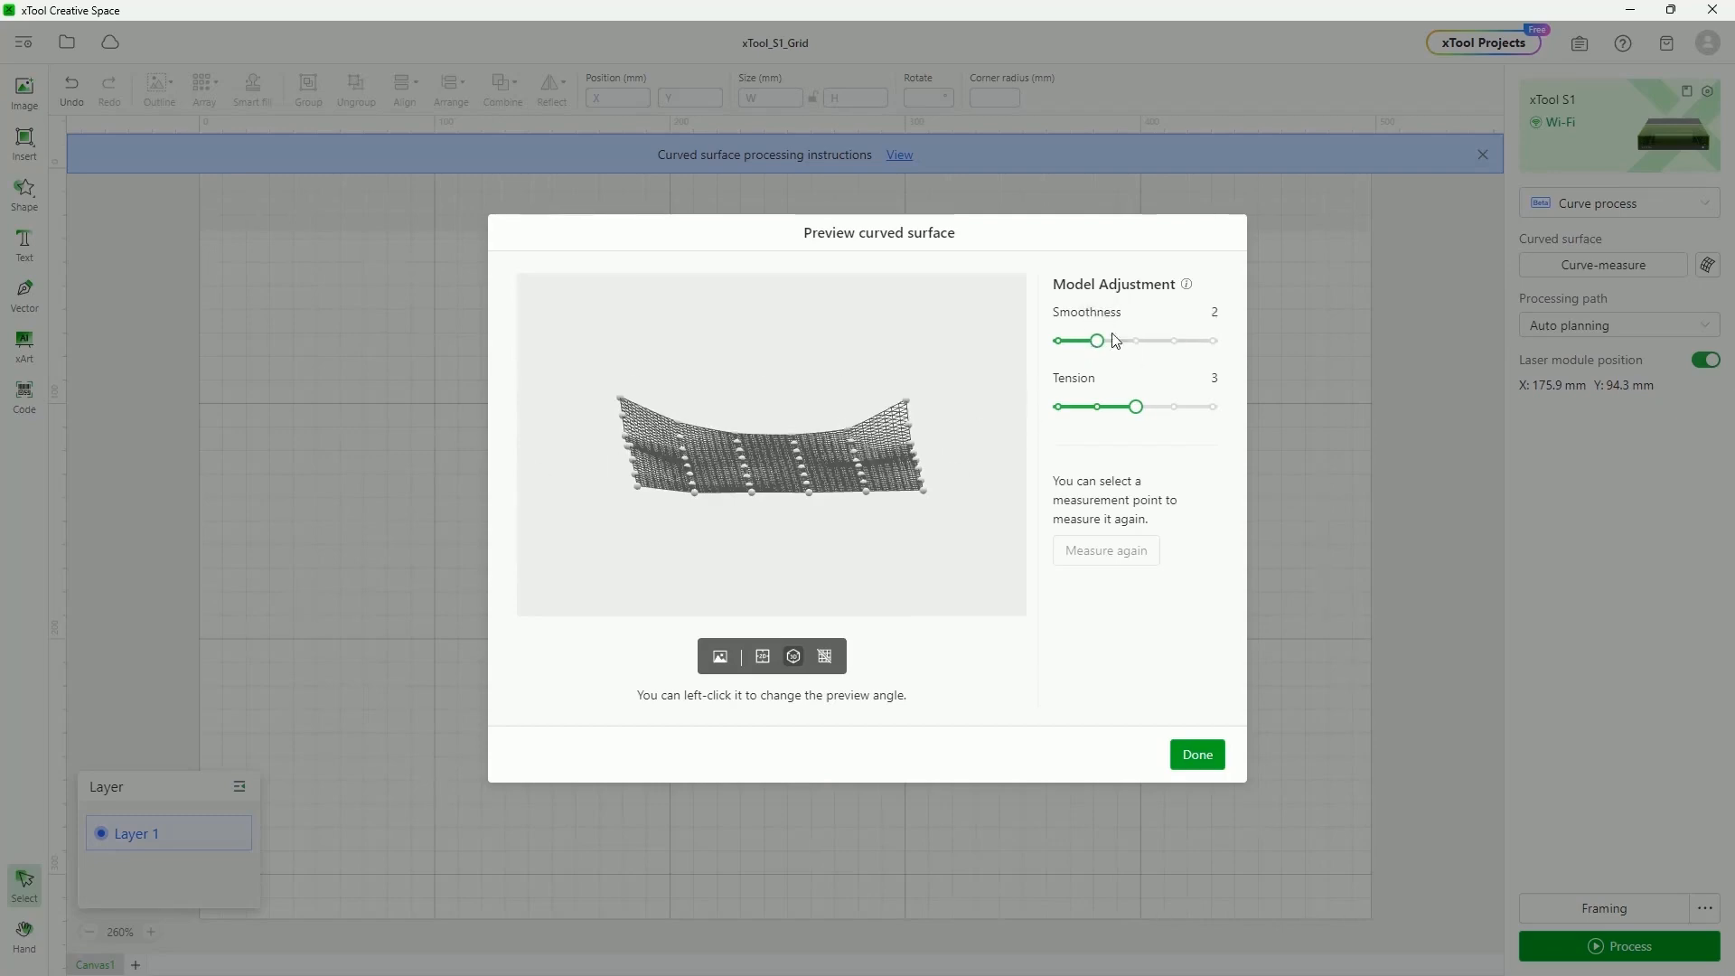
left_click_drag(1102, 344, 1174, 341)
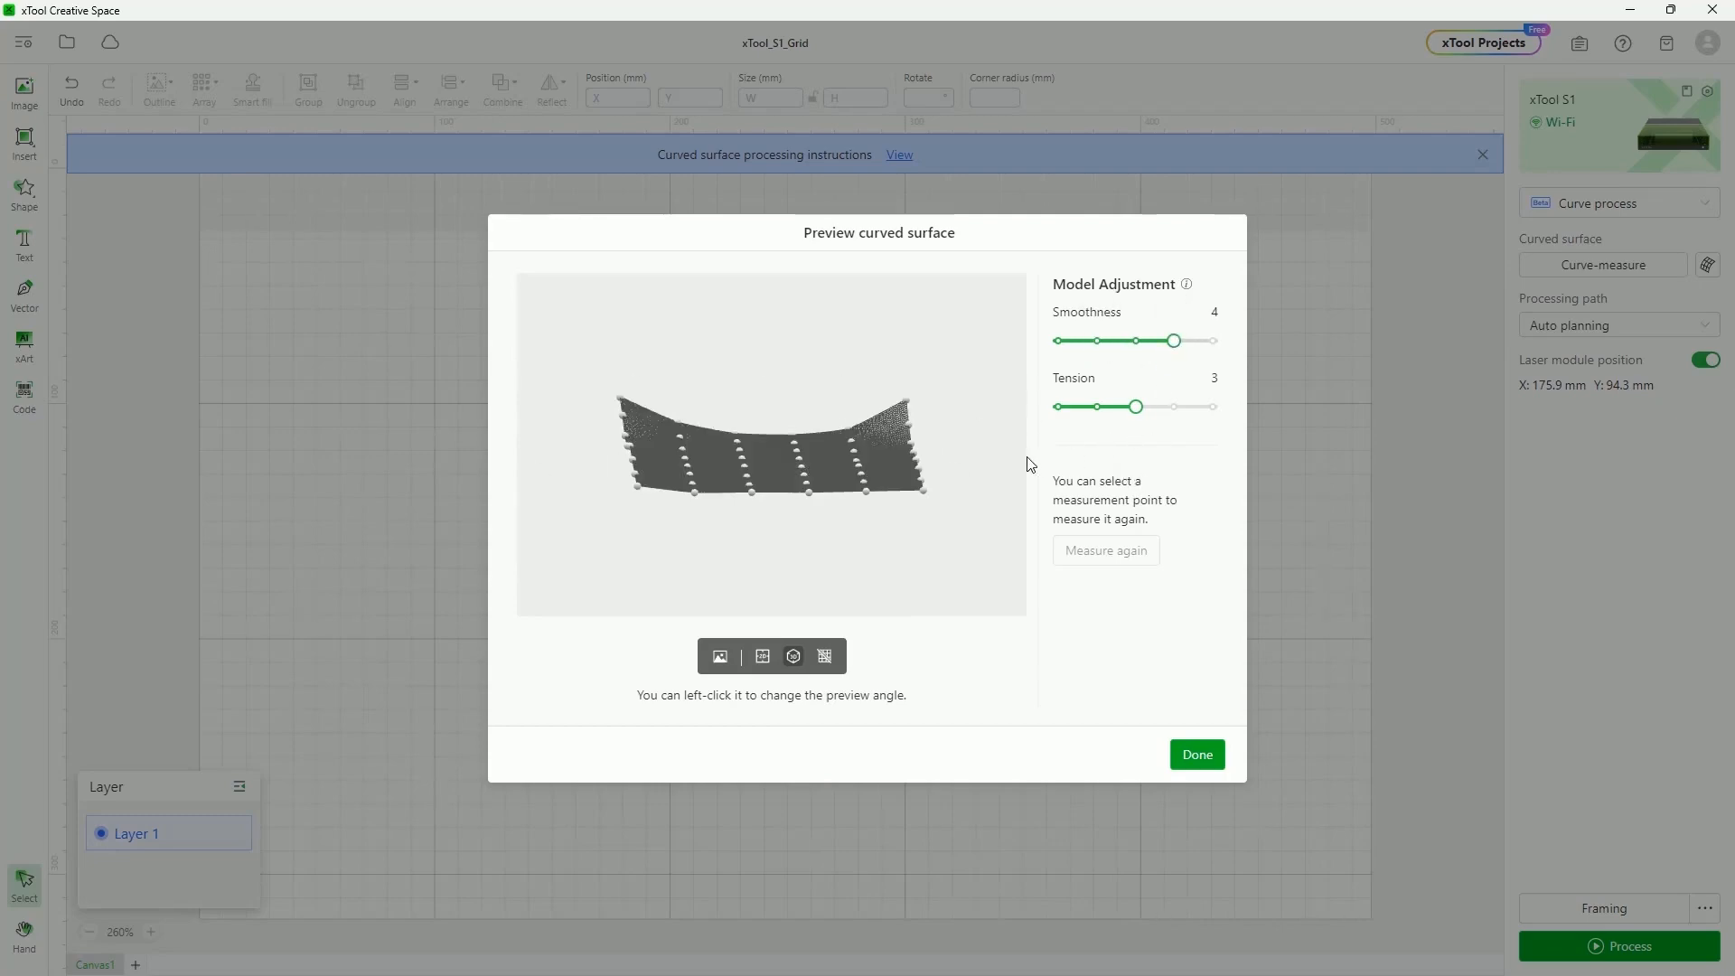
left_click_drag(874, 474, 998, 415)
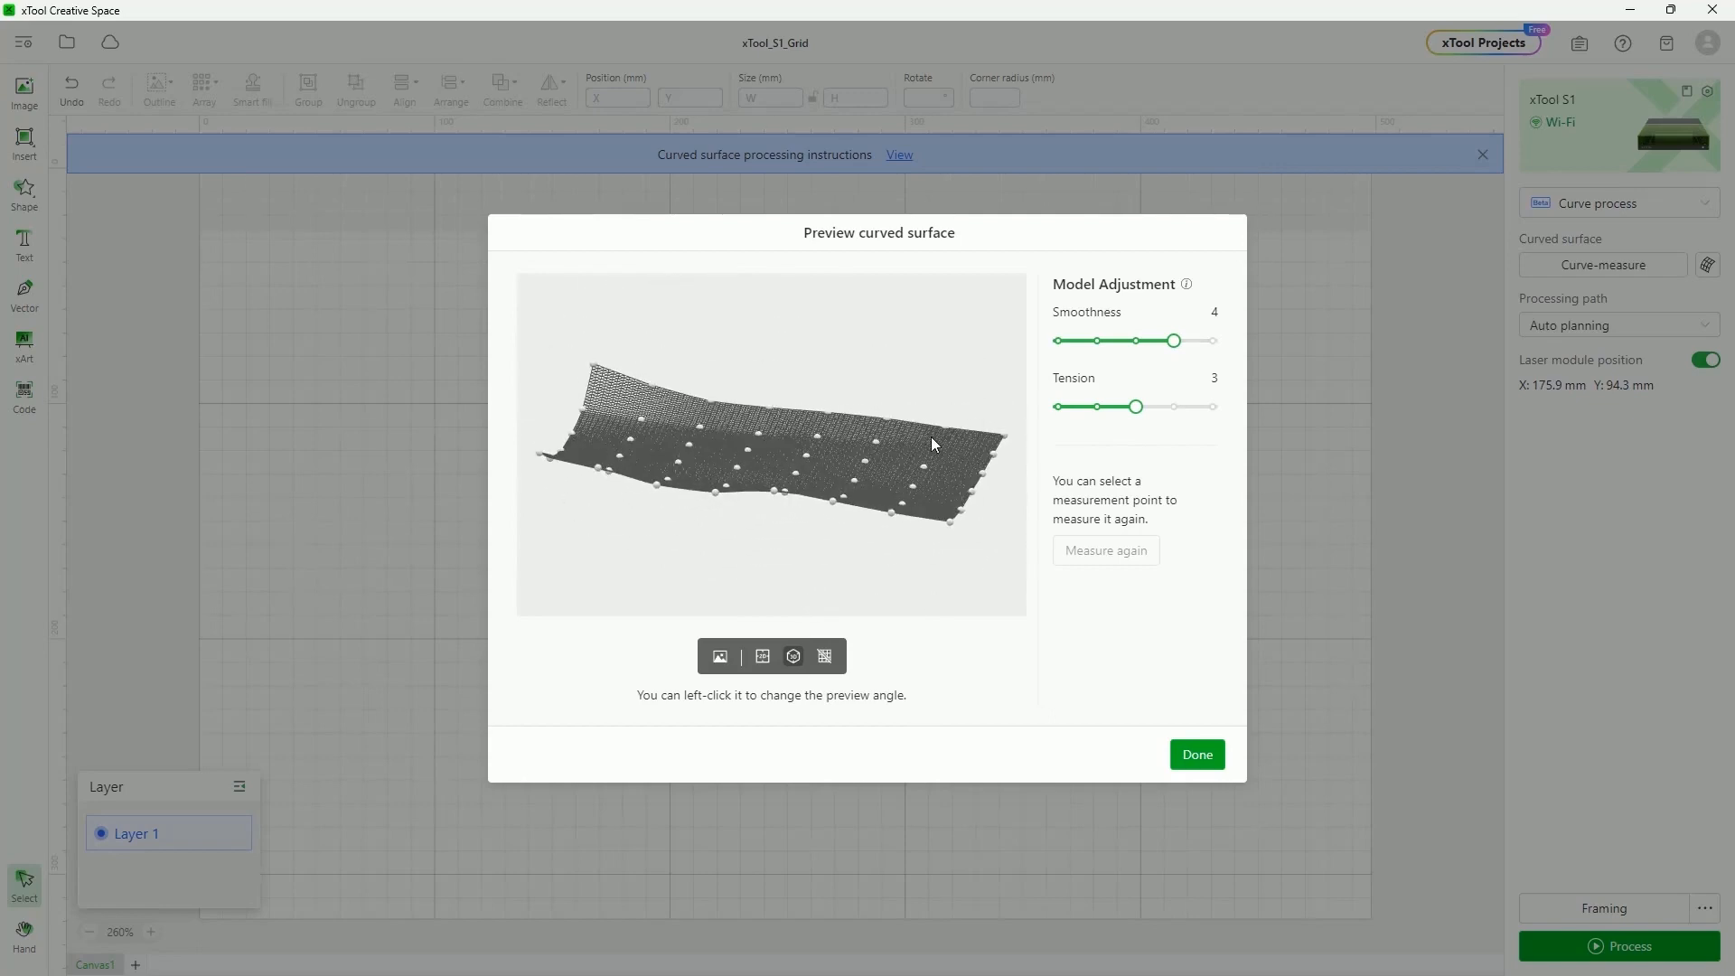
Raise Tension to 4, inspect the surface from several angles, and accept it
left_click_drag(1136, 406, 1167, 409)
left_click_drag(754, 446, 784, 488)
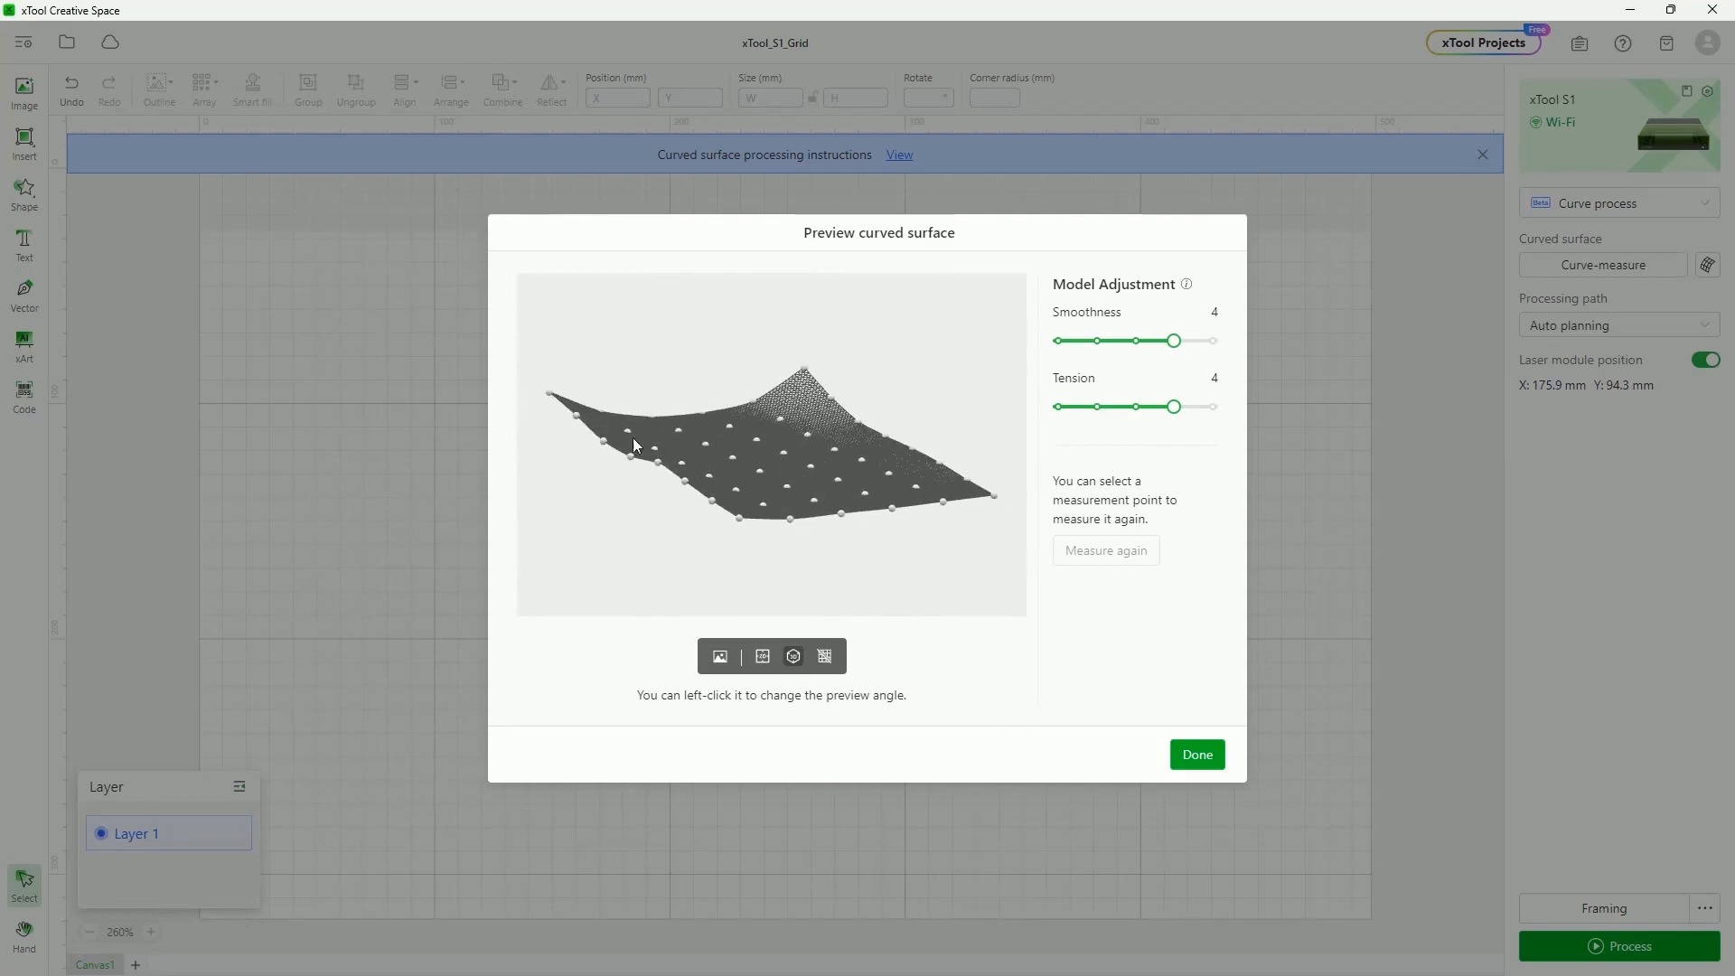
left_click_drag(810, 430, 797, 448)
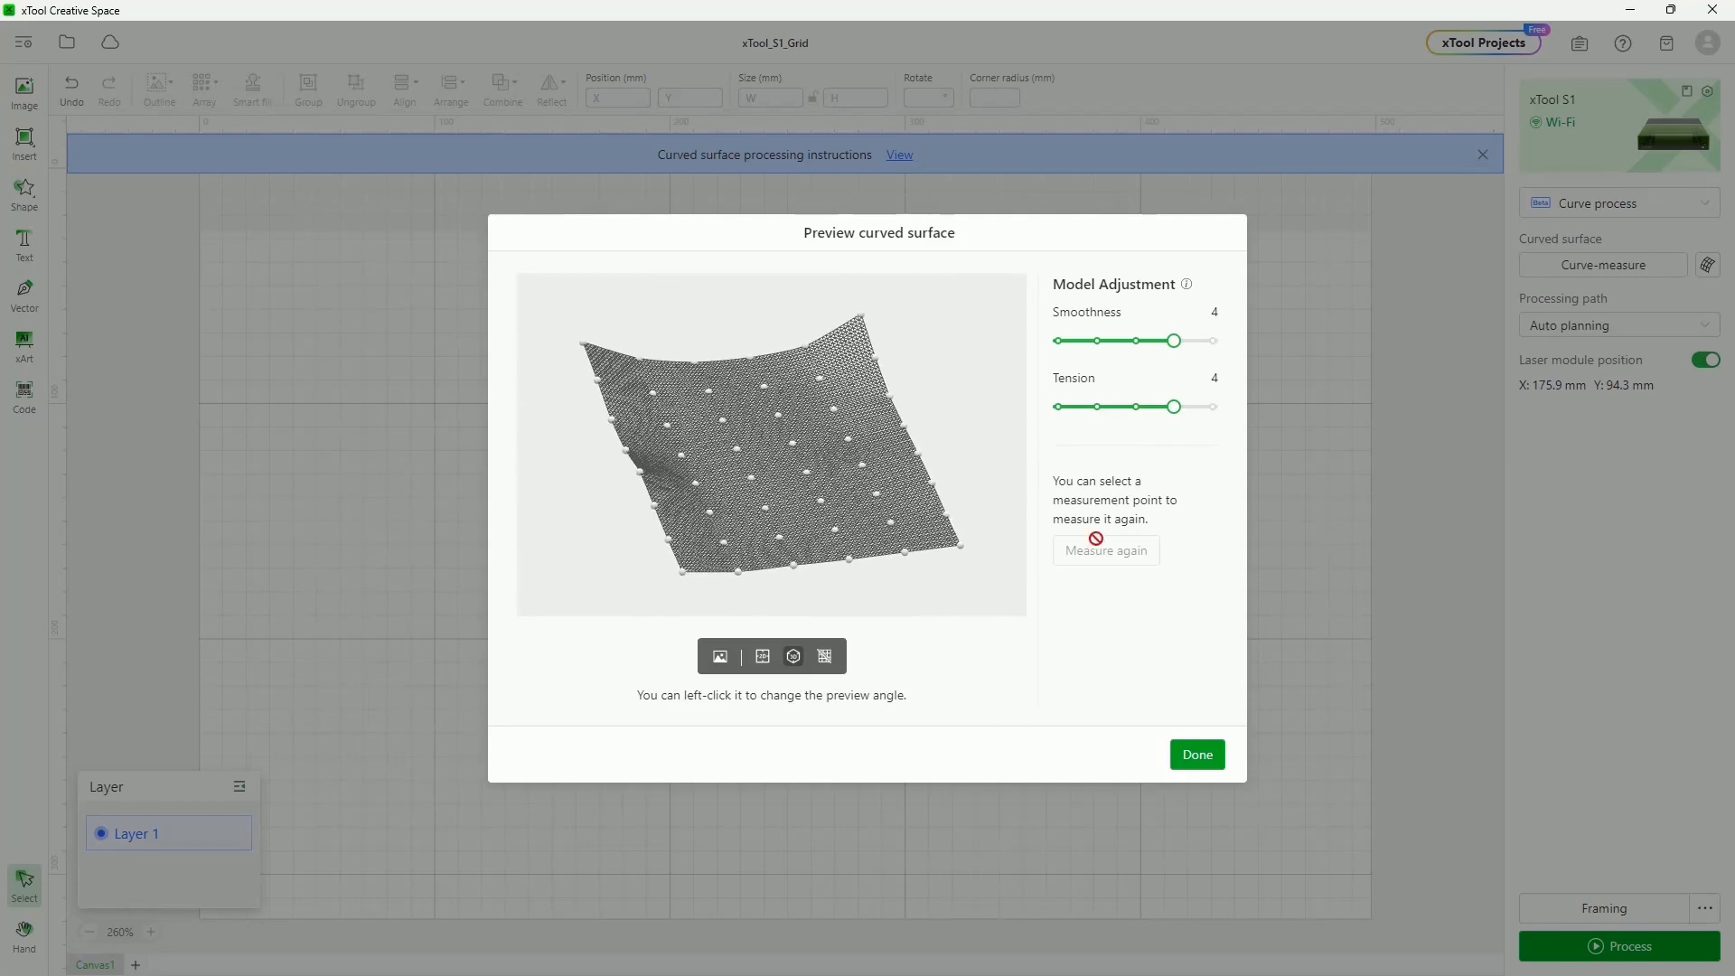
left_click(806, 471)
left_click_drag(799, 533, 944, 501)
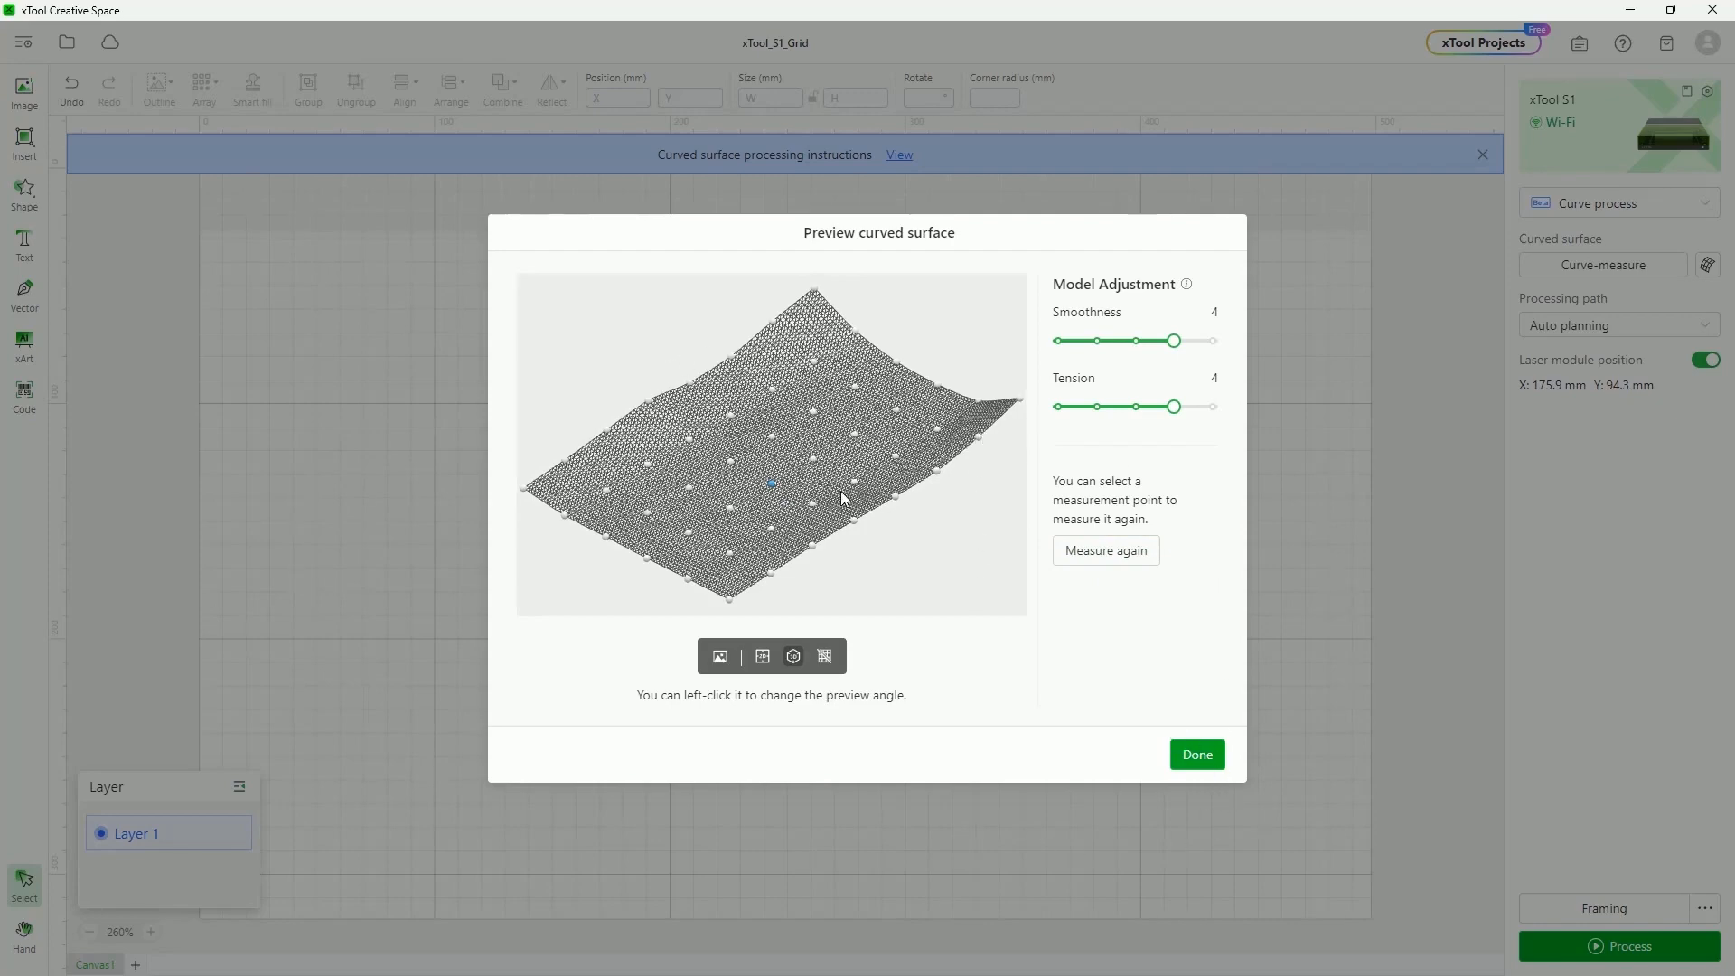
left_click(1198, 756)
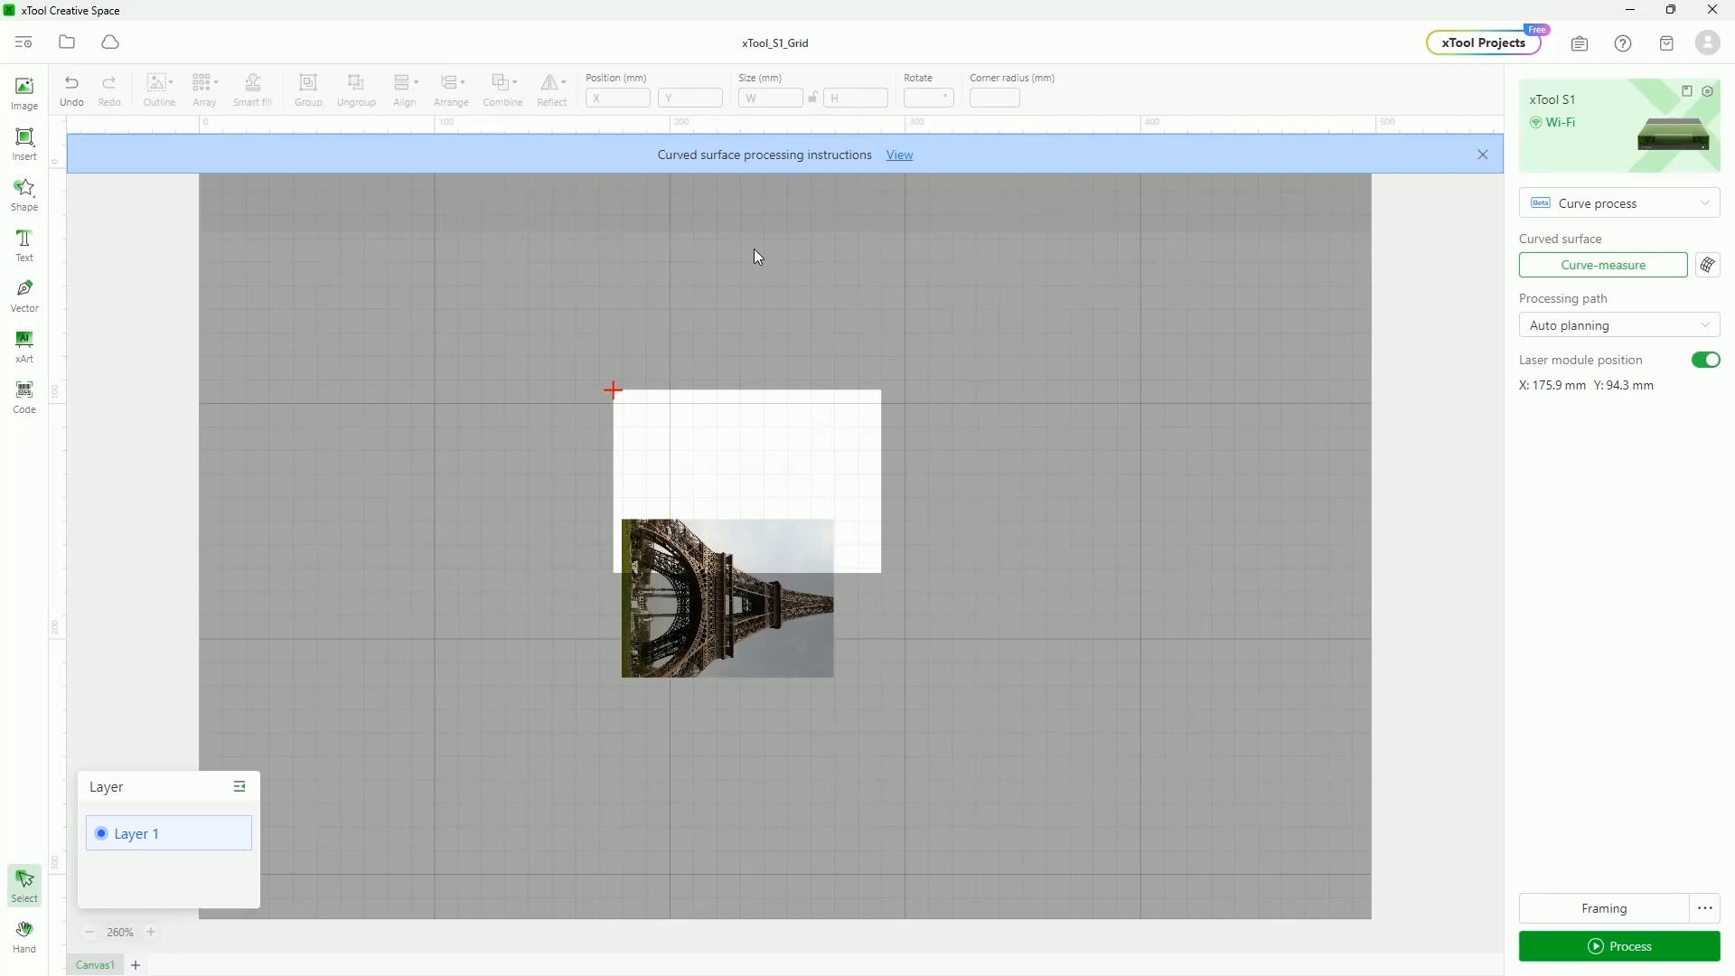
Place the Eiffel Tower image inside the white measured area and reopen the surface preview
left_click_drag(704, 543, 710, 426)
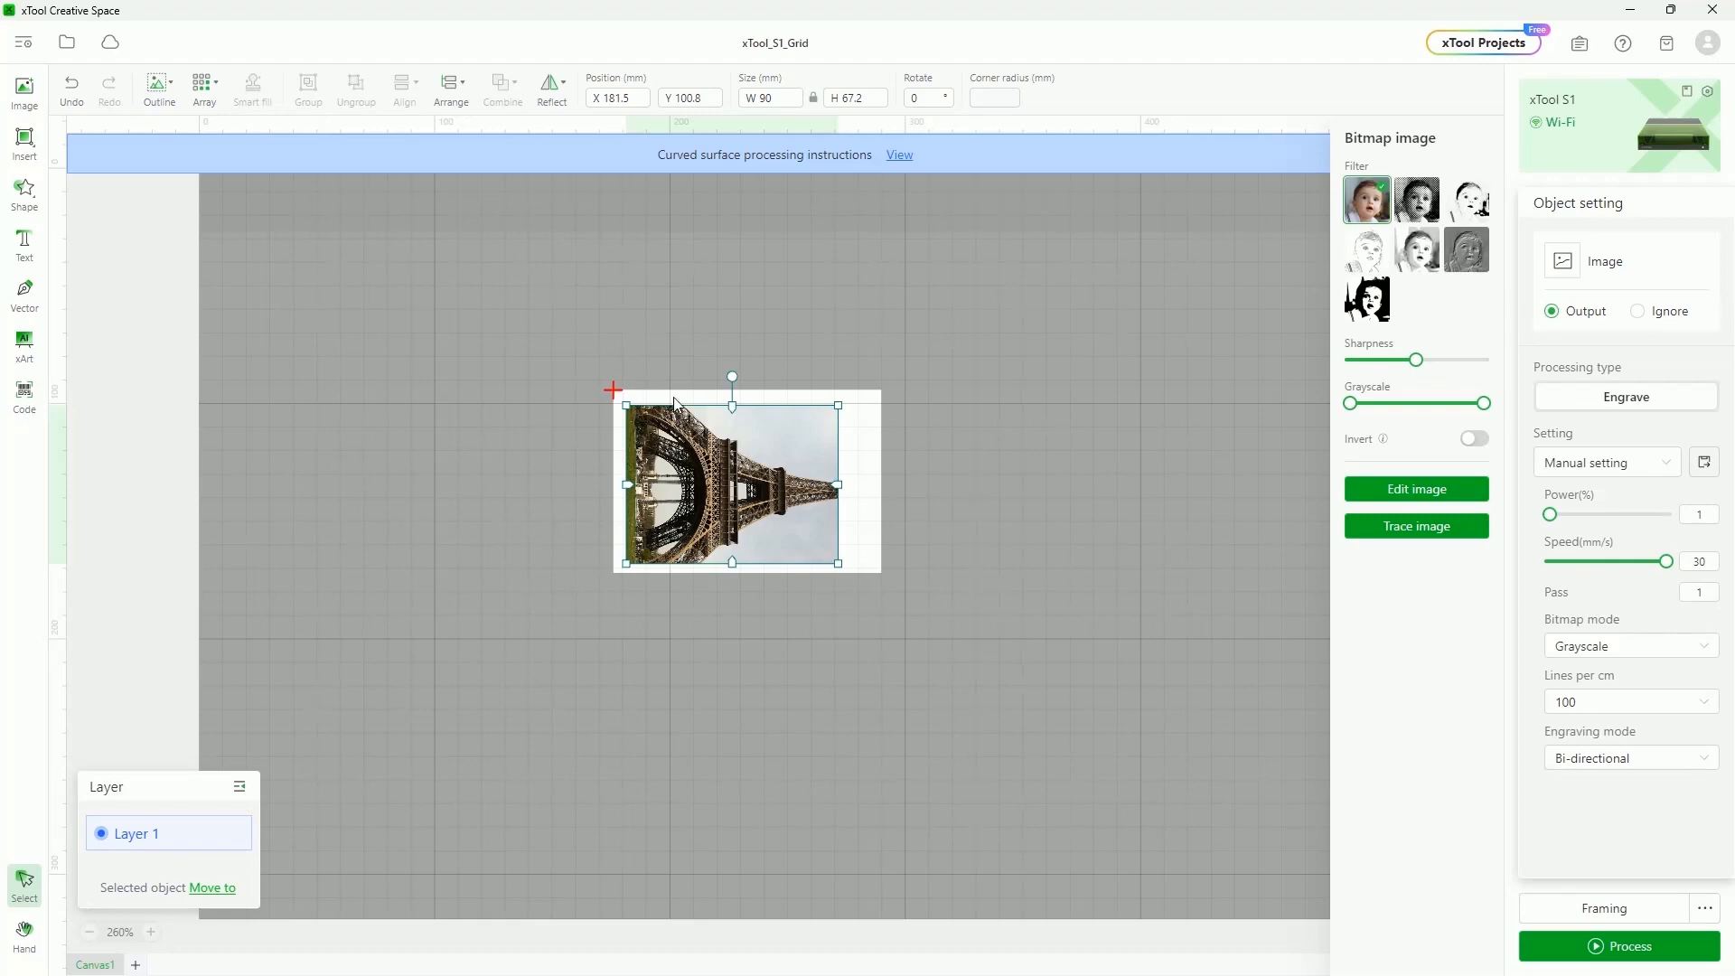
left_click(614, 285)
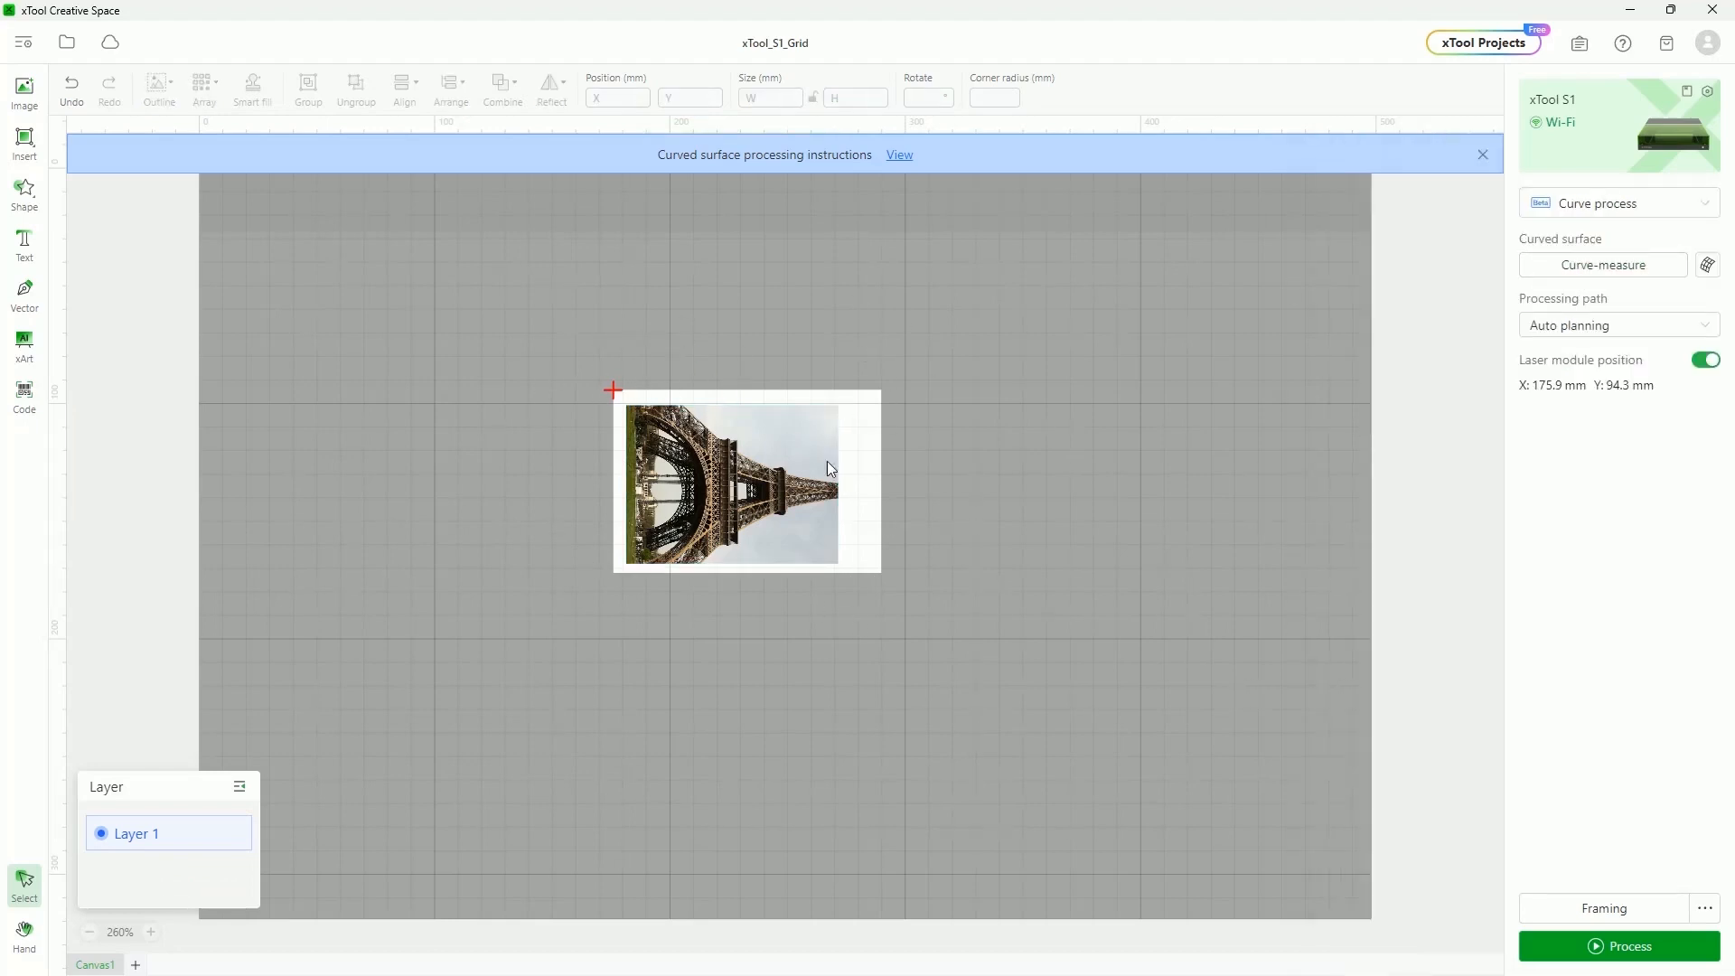
left_click(1708, 267)
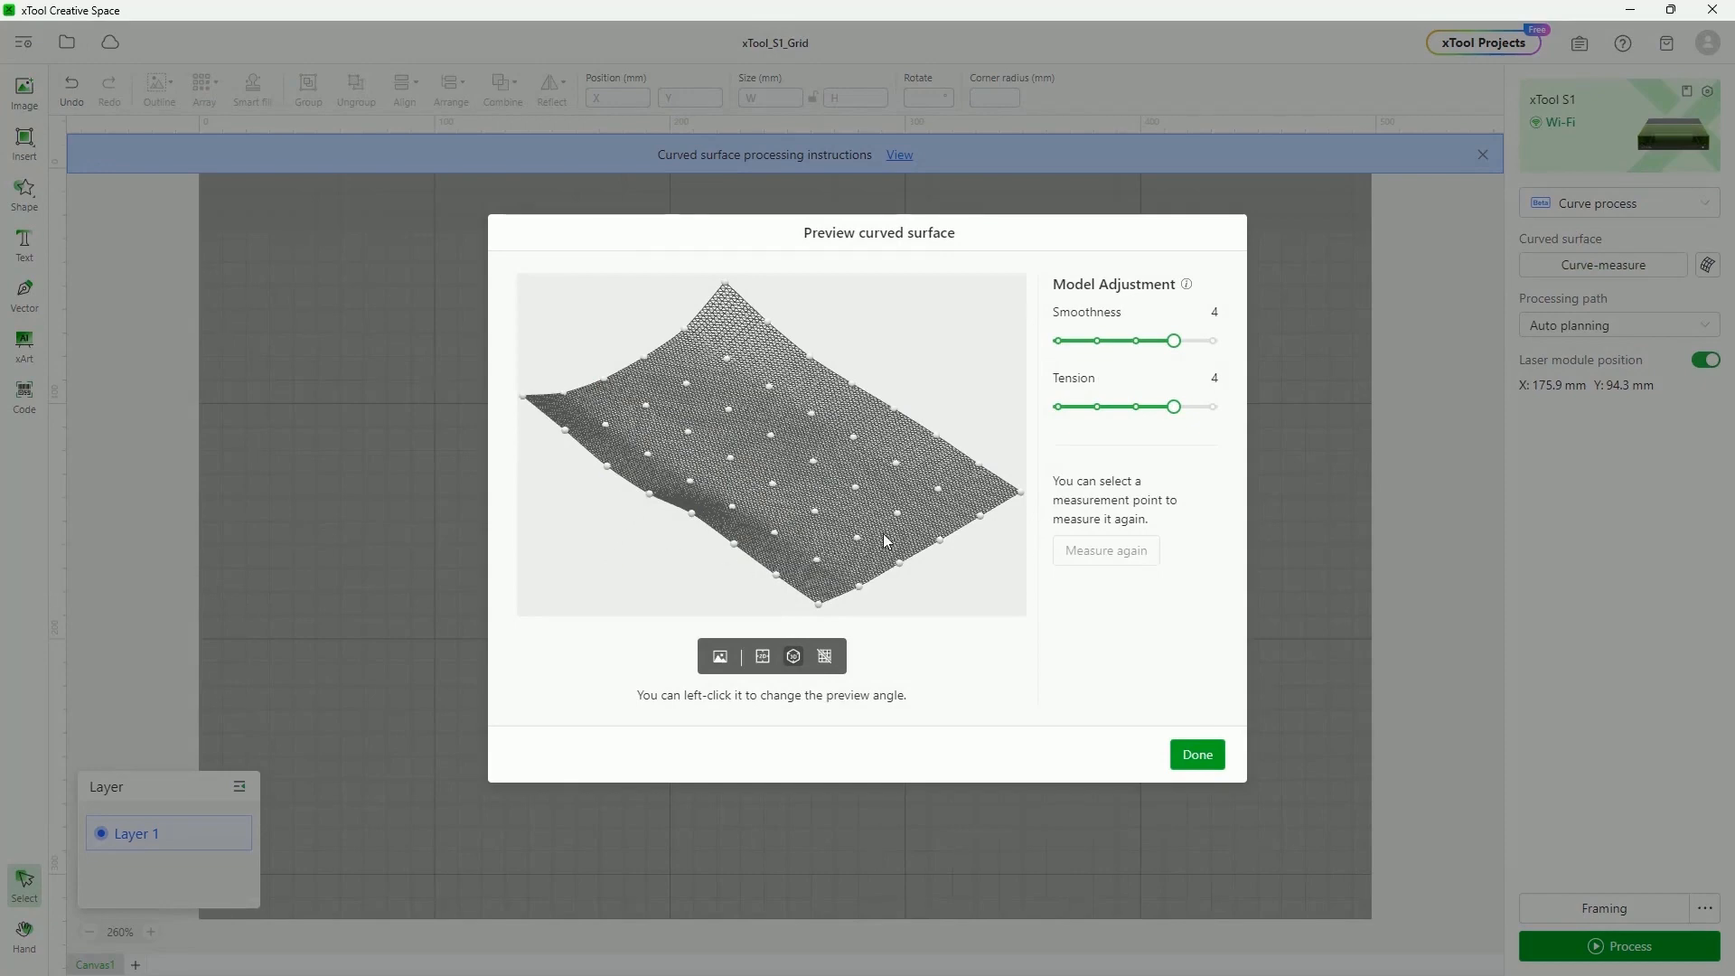
Orbit the surface preview from front and oblique angles with mesh Smoothness at 4
left_click_drag(897, 473, 837, 445)
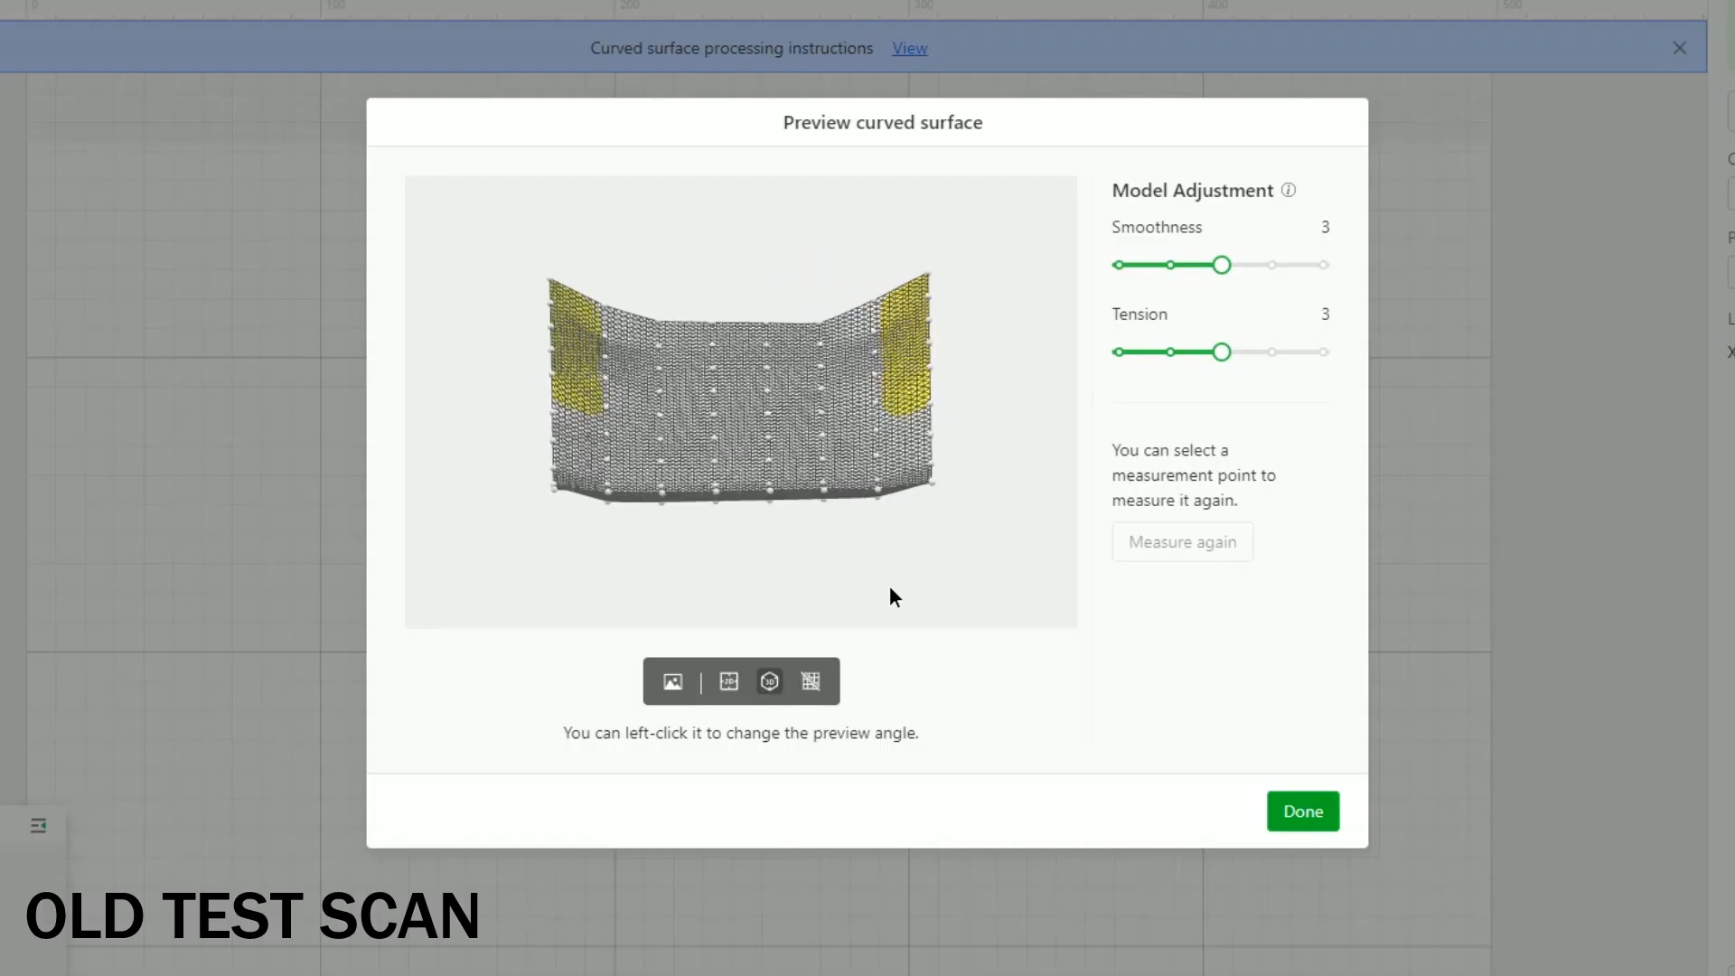
left_click_drag(885, 584, 1030, 566)
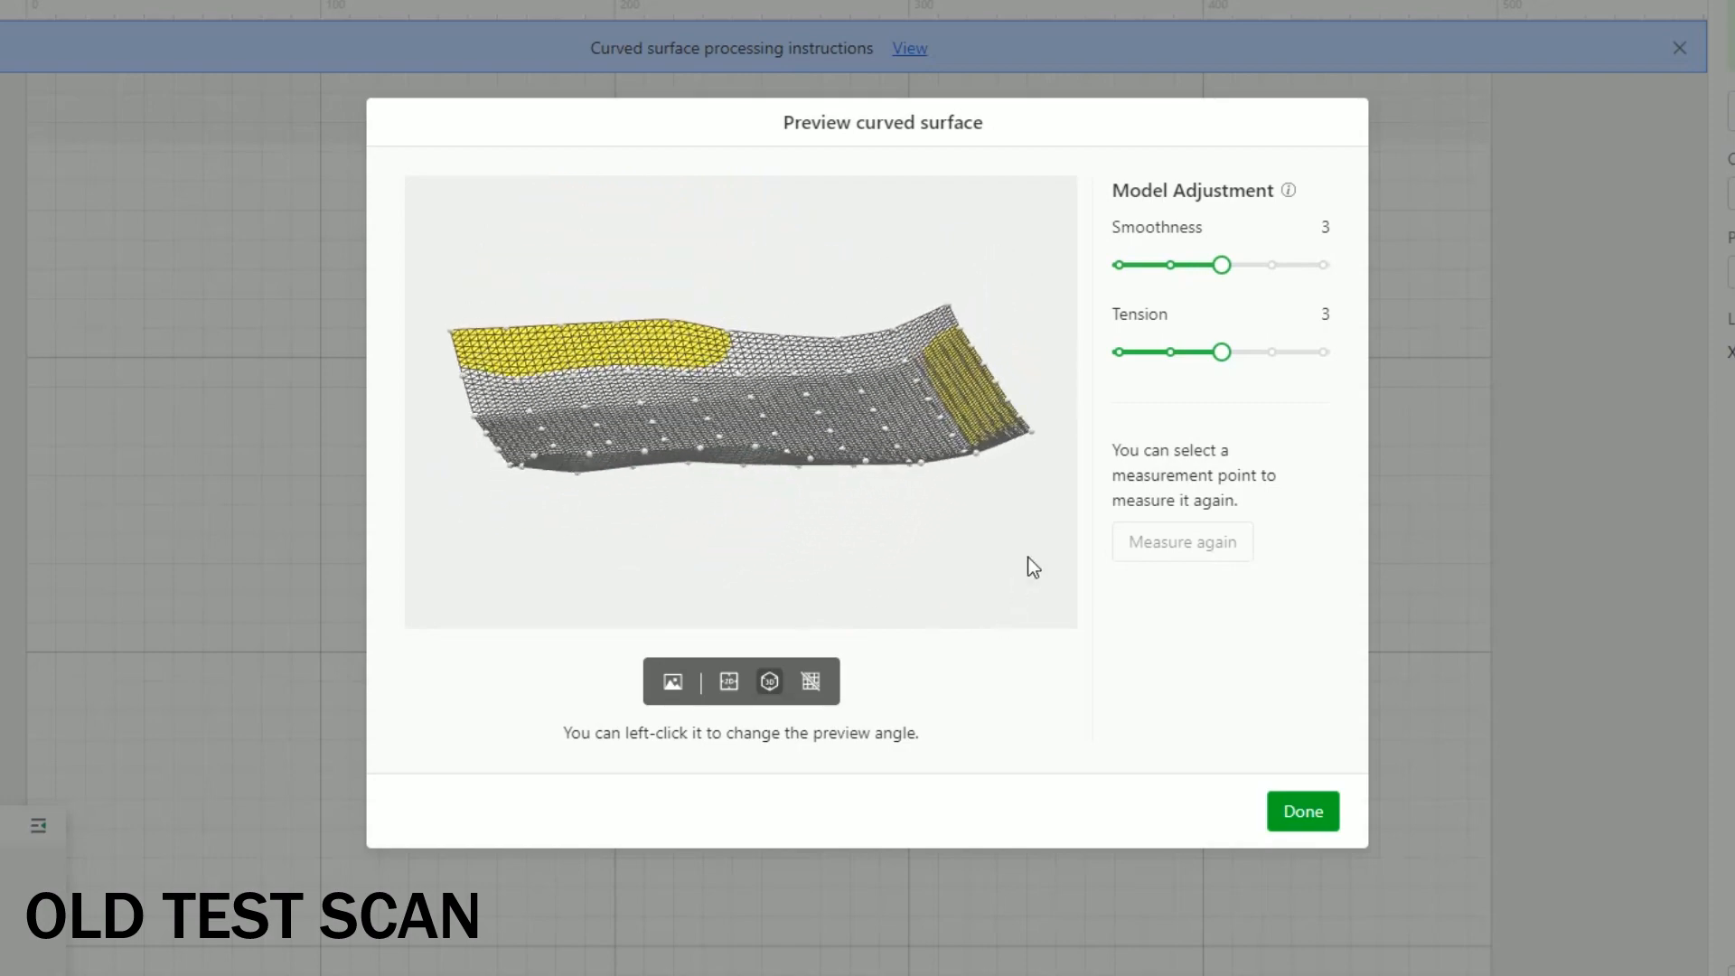
left_click_drag(1216, 267, 1271, 286)
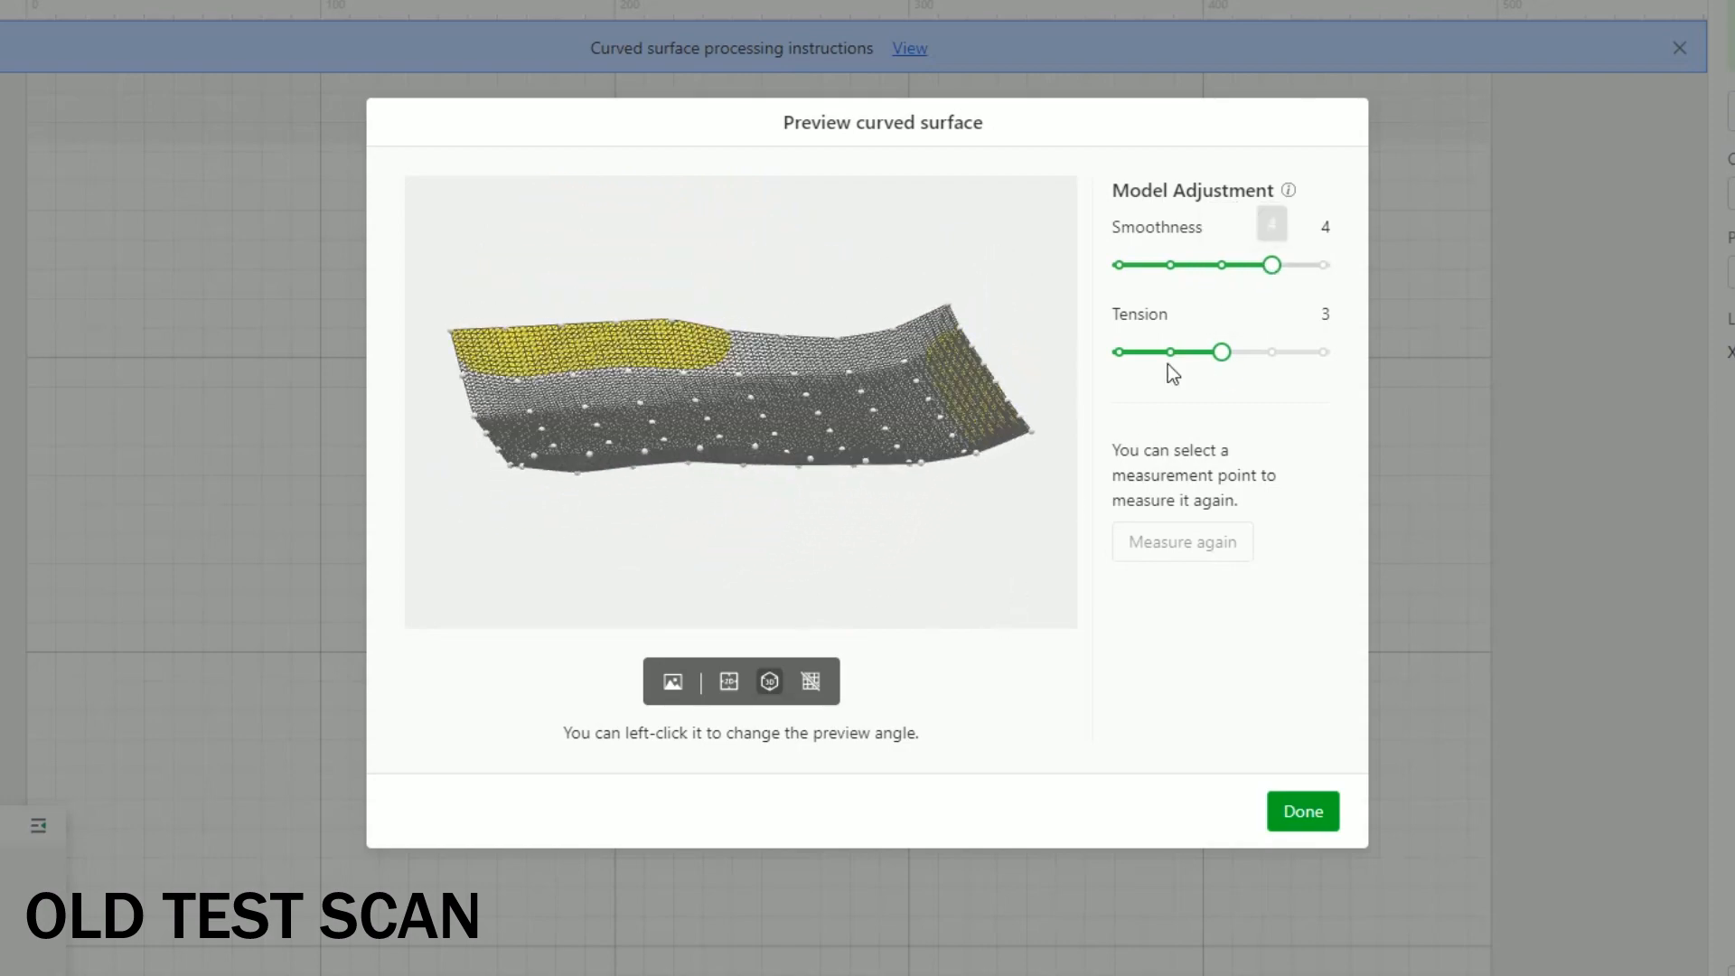
left_click_drag(837, 453, 482, 356)
left_click_drag(689, 377, 585, 338)
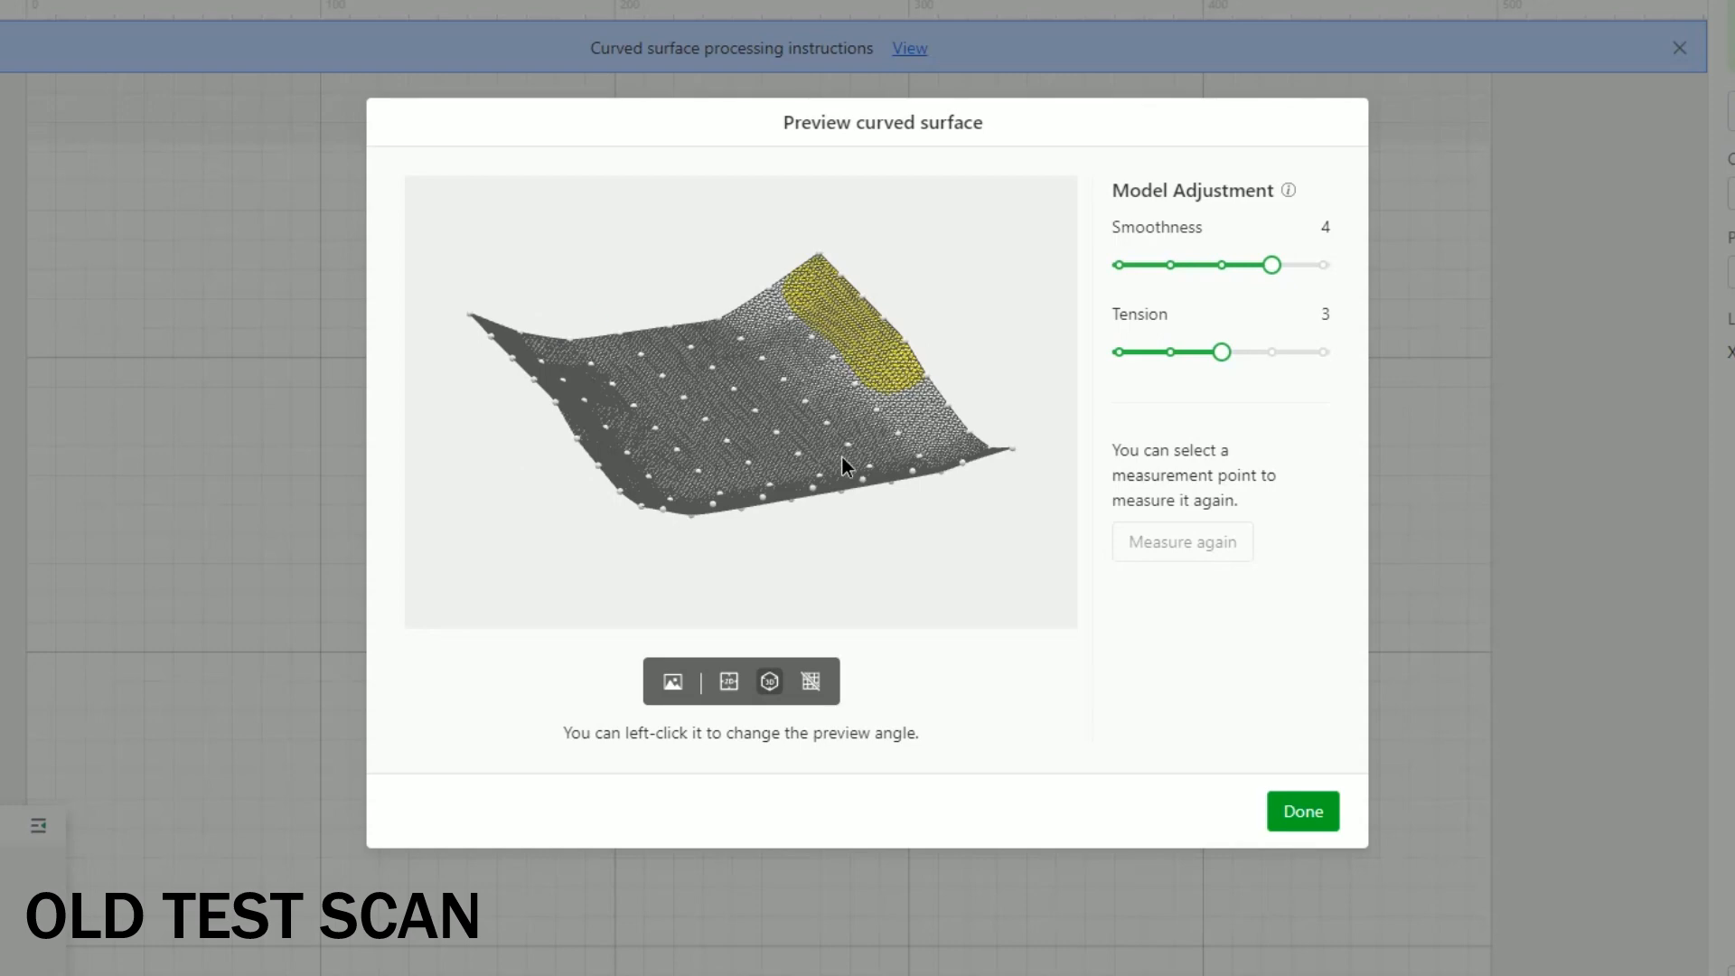
left_click_drag(837, 458, 853, 452)
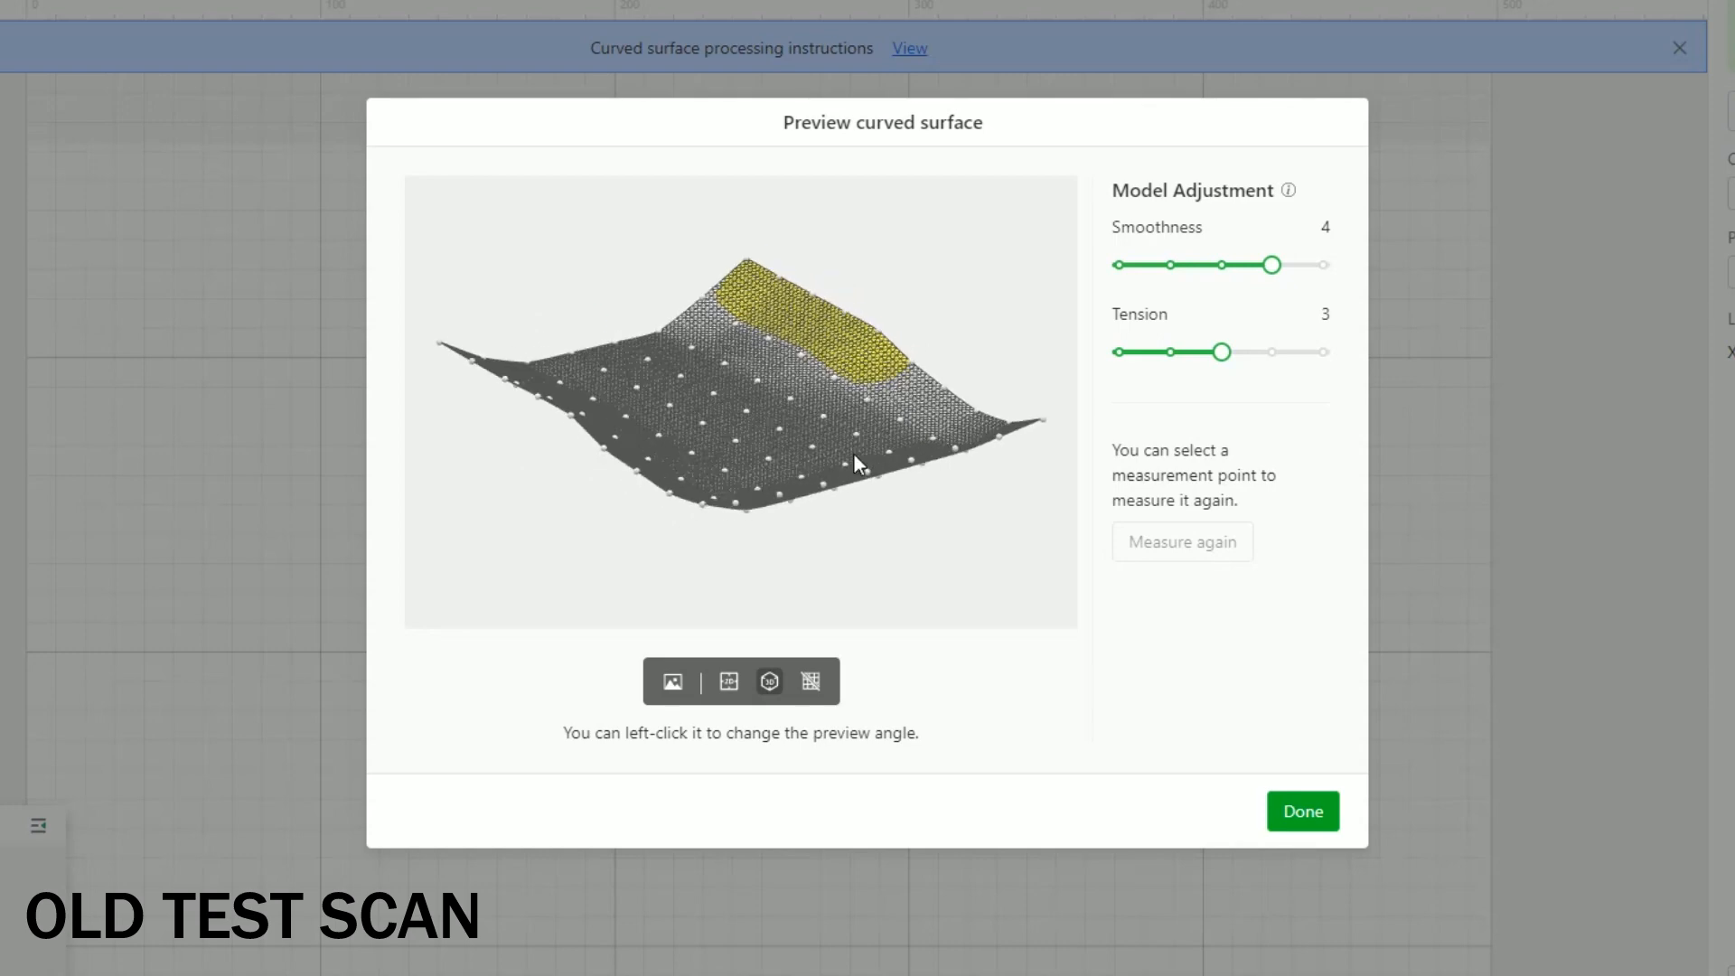
Check the surface in Top view, then return to the 3D view
left_click(730, 683)
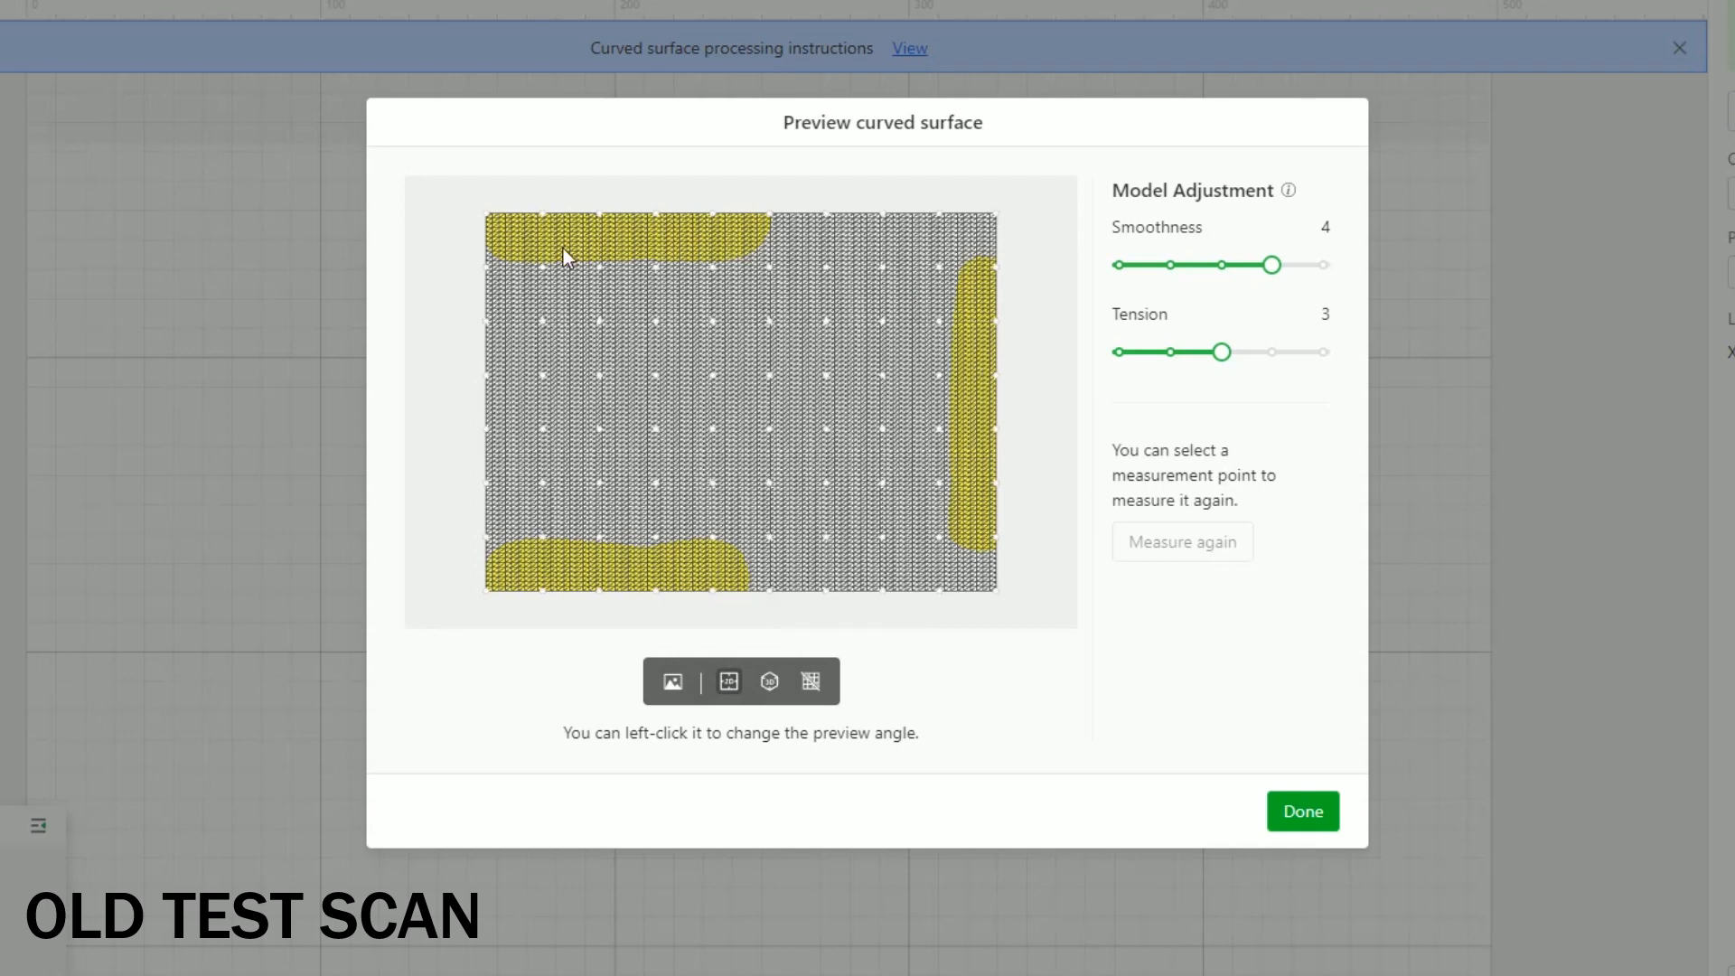
left_click(767, 683)
left_click_drag(651, 428, 747, 492)
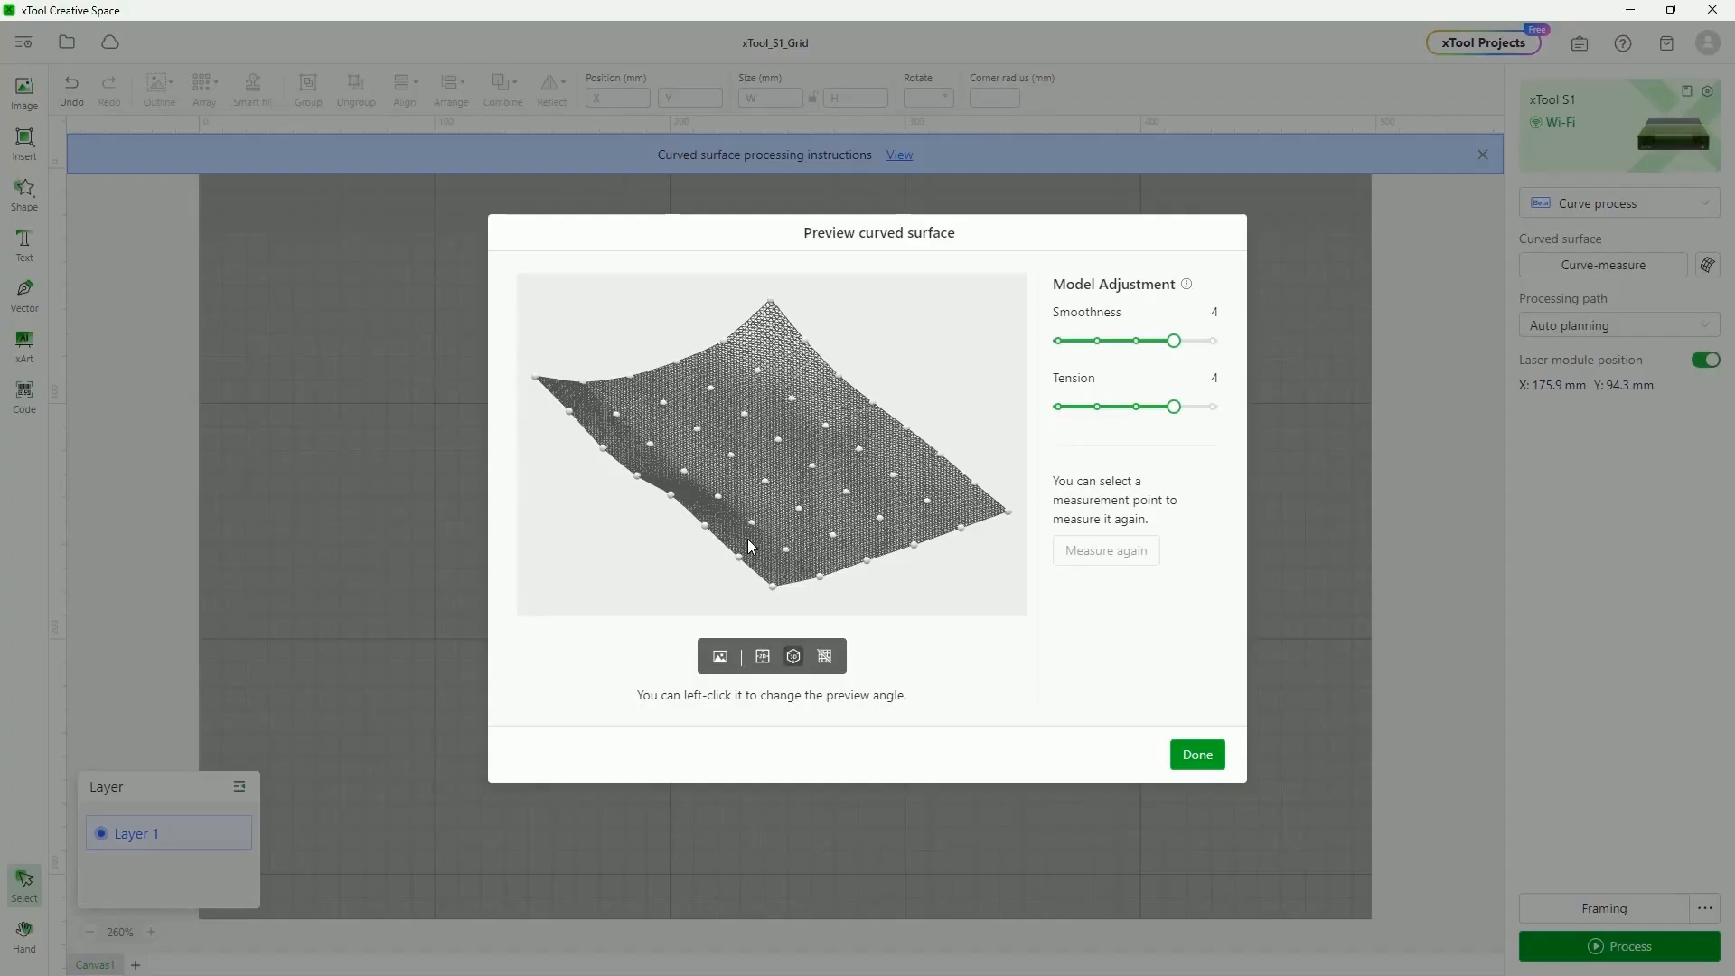
mouse_move(809, 488)
left_mouse_down()
mouse_move(898, 500)
mouse_move(807, 487)
mouse_move(805, 472)
left_mouse_up()
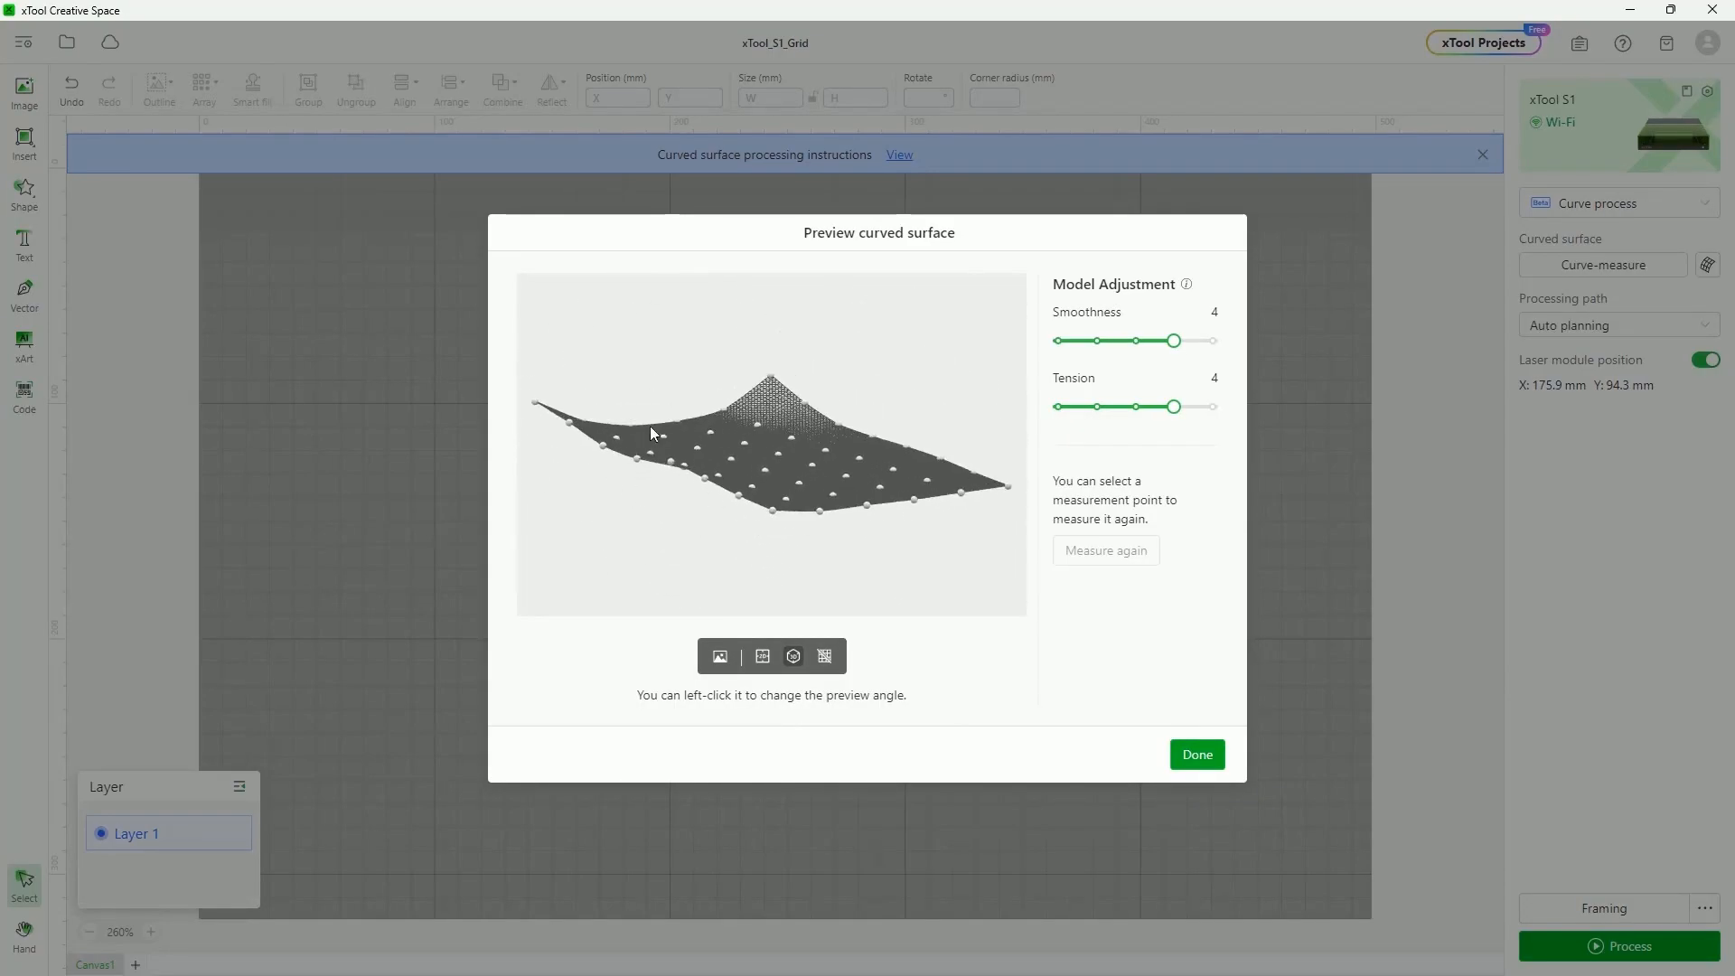
Take a last look at the surface from above and close the preview
left_click_drag(754, 353, 843, 395)
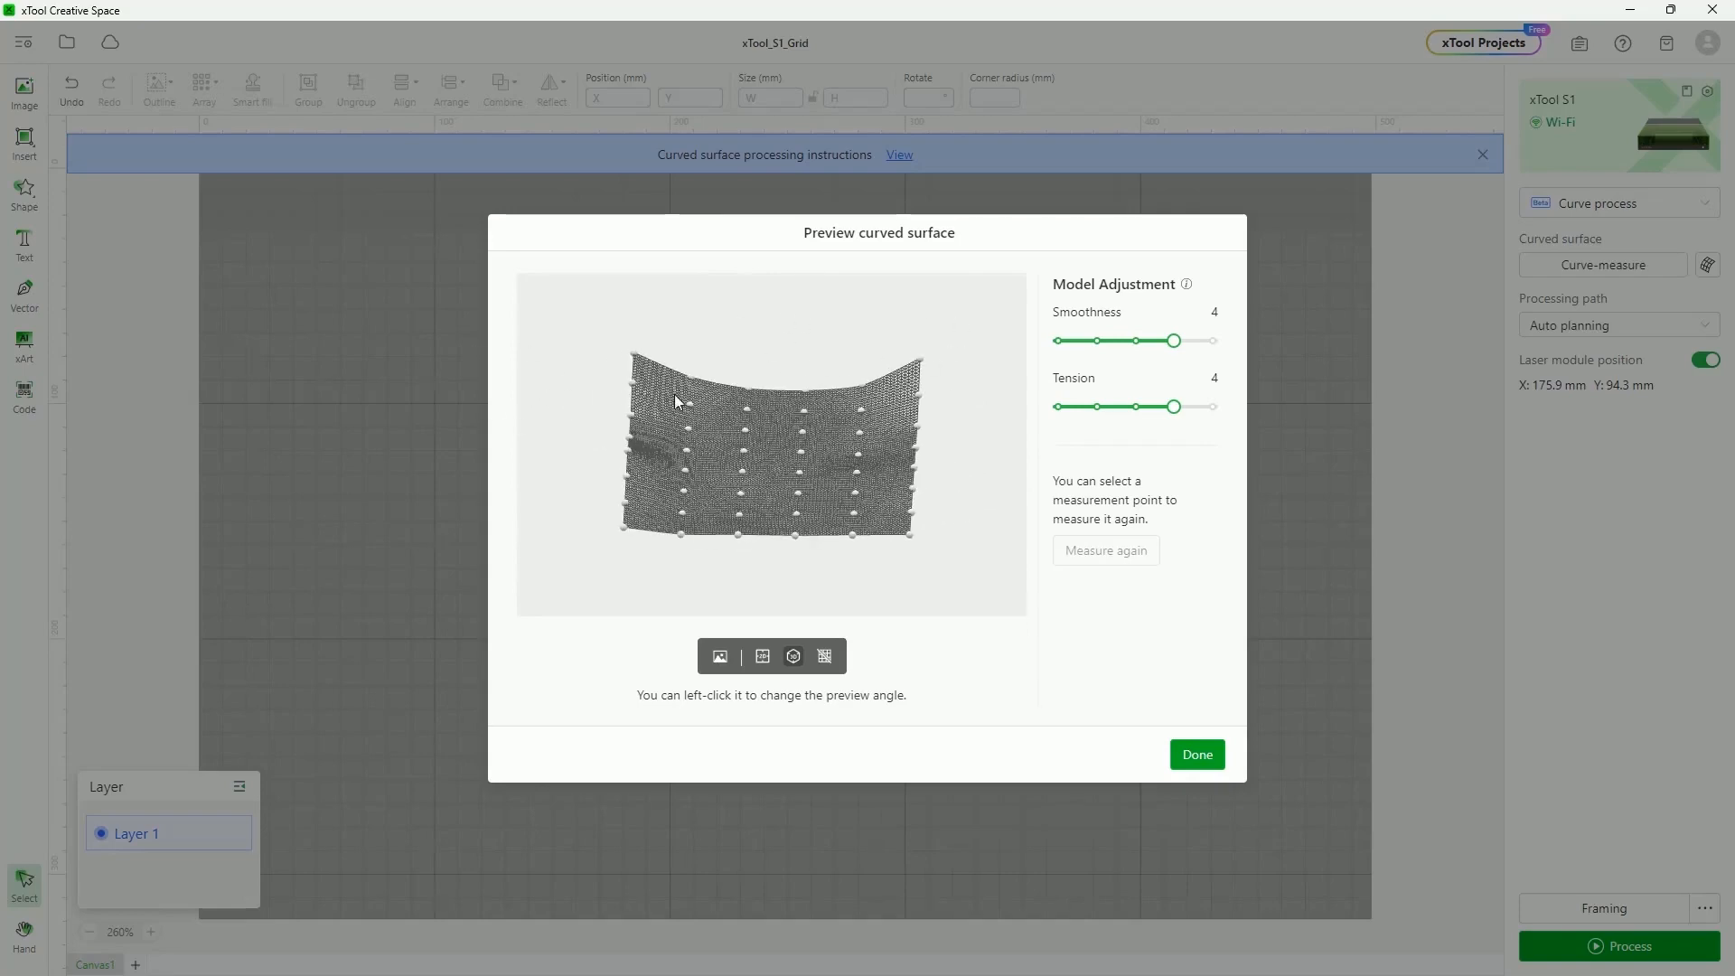
left_click_drag(743, 443, 765, 433)
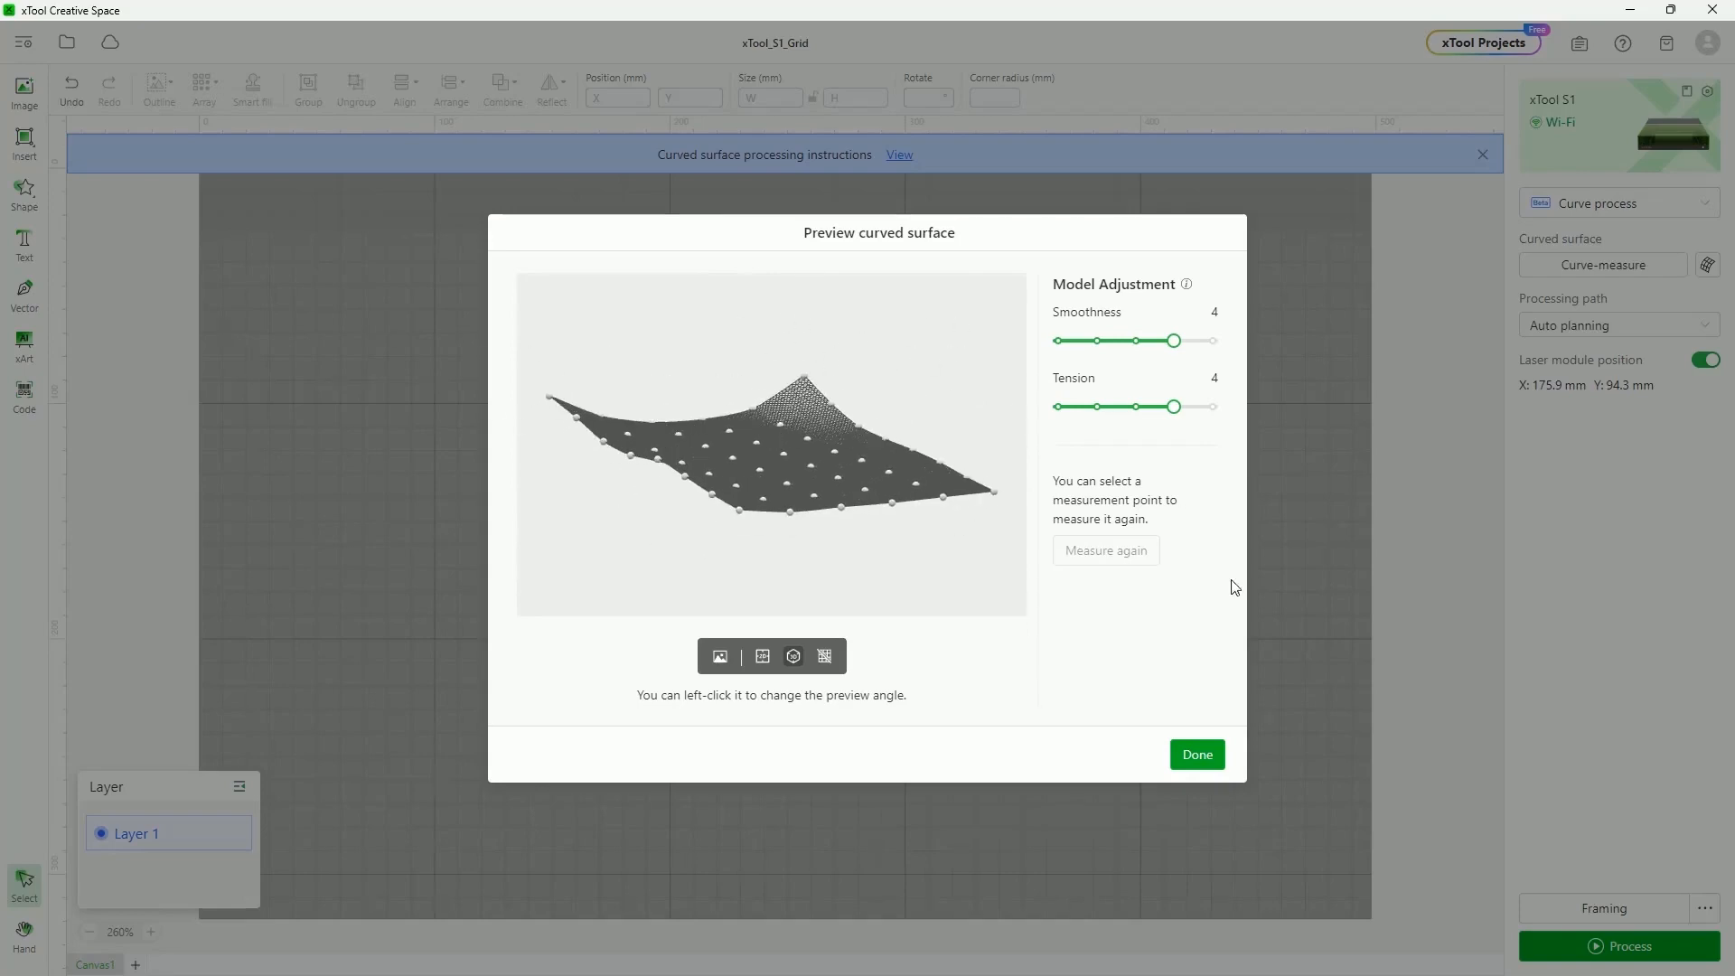
left_click(1198, 756)
Deselect the Eiffel Tower image and switch the processing mode to Conveyor feeder
left_click(816, 506)
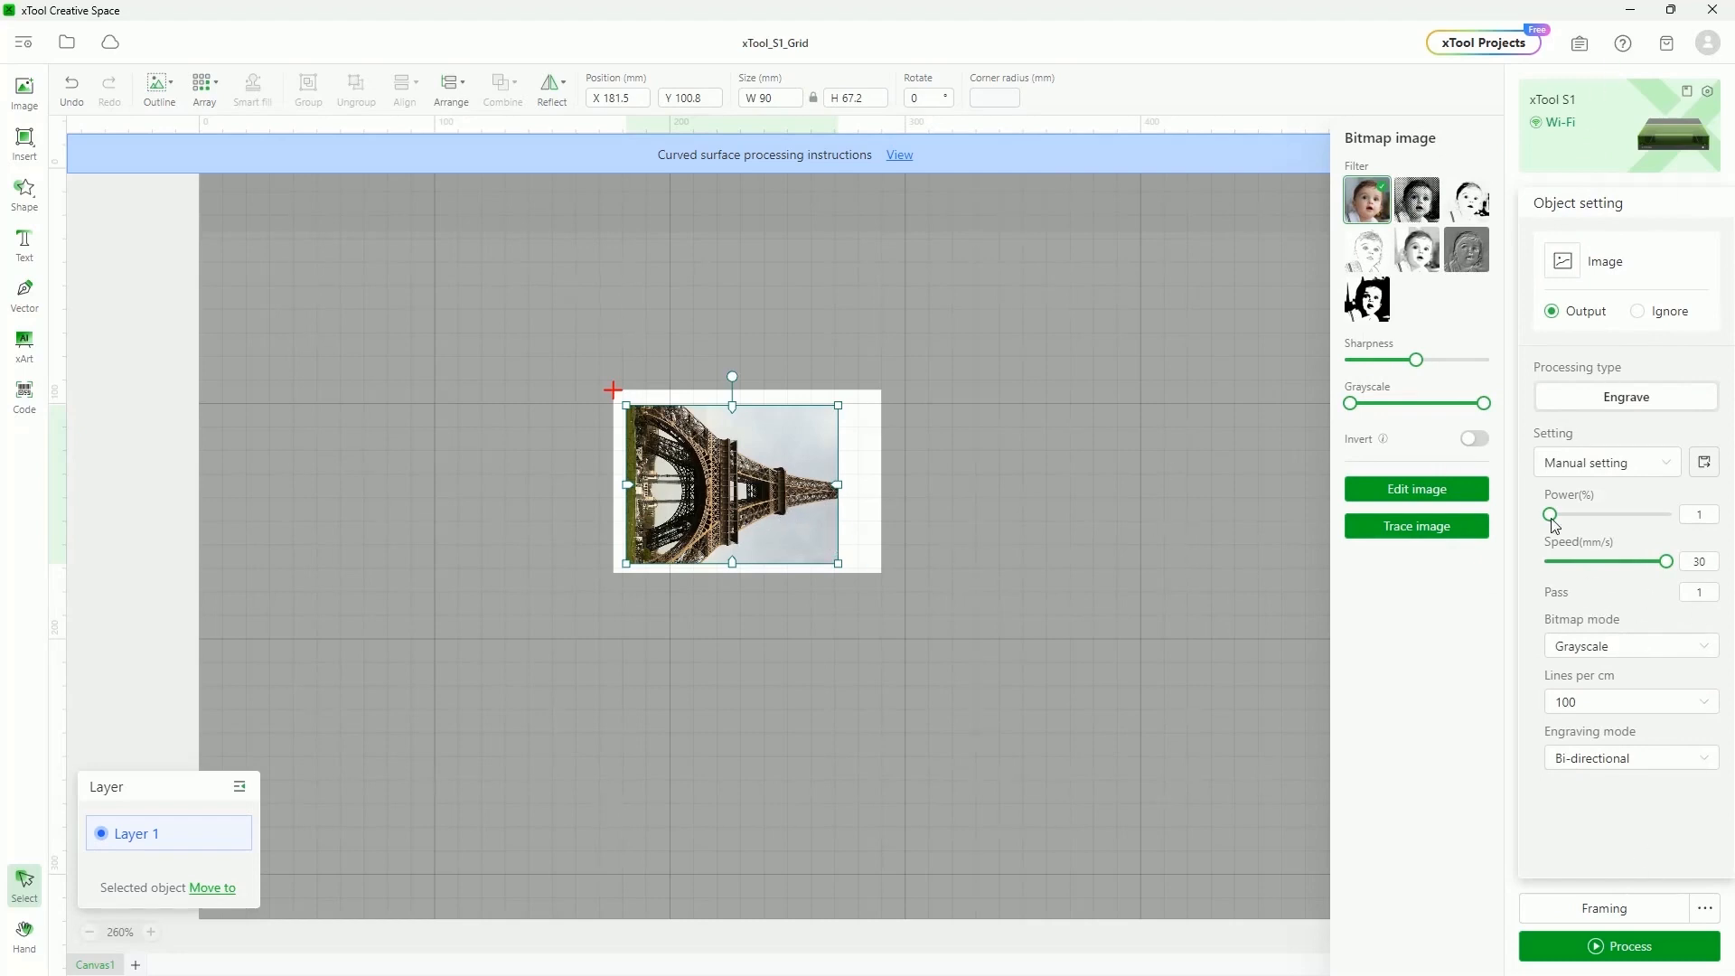
left_click(1050, 566)
left_click(1605, 206)
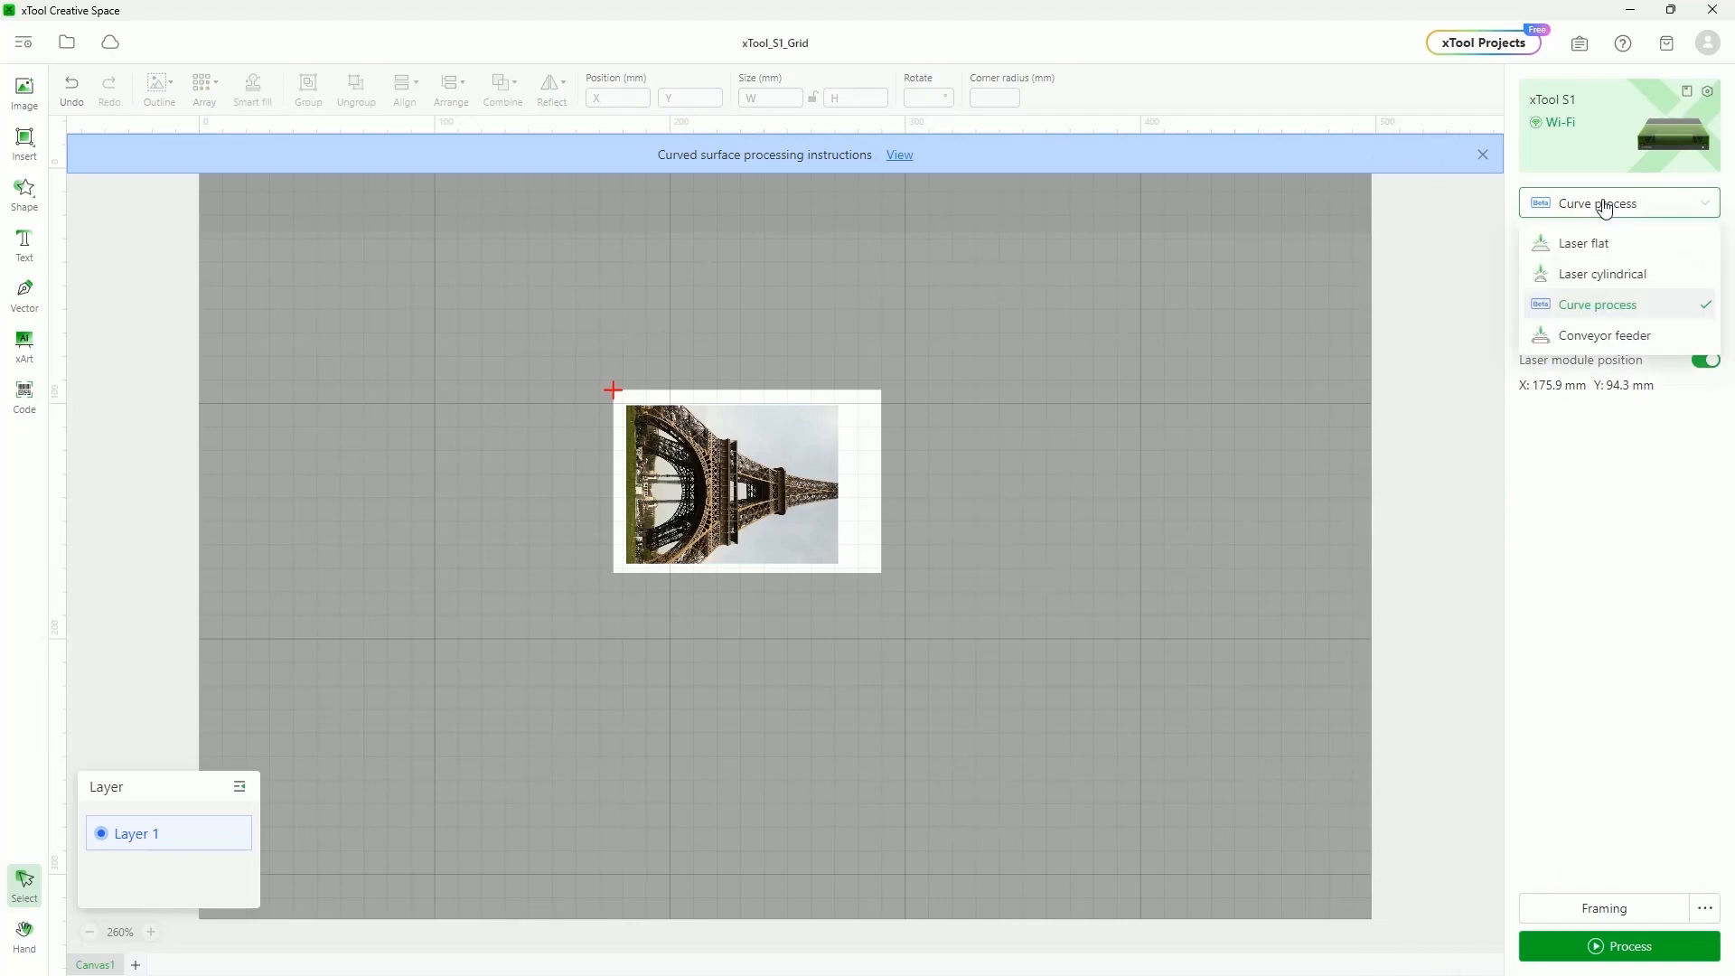
left_click(1623, 336)
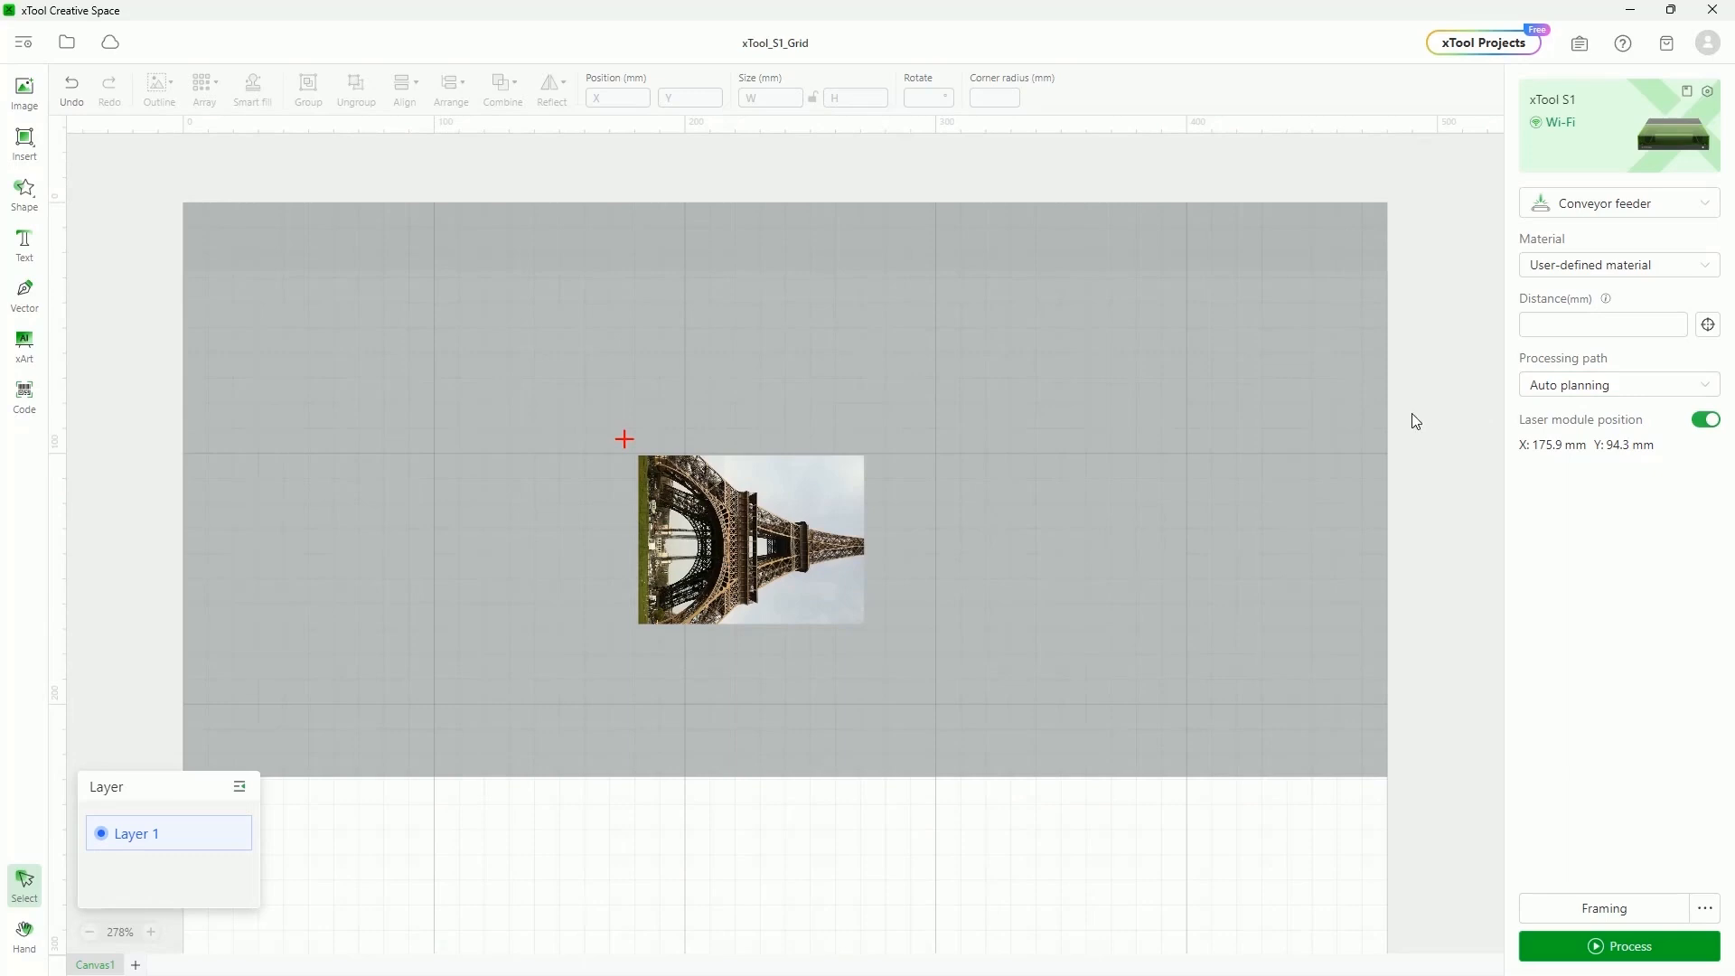
Toggle the processing mode between Laser flat and Conveyor feeder, ending on Laser flat
scroll(1303, 408, "down", 3)
scroll(1307, 407, "down", 10)
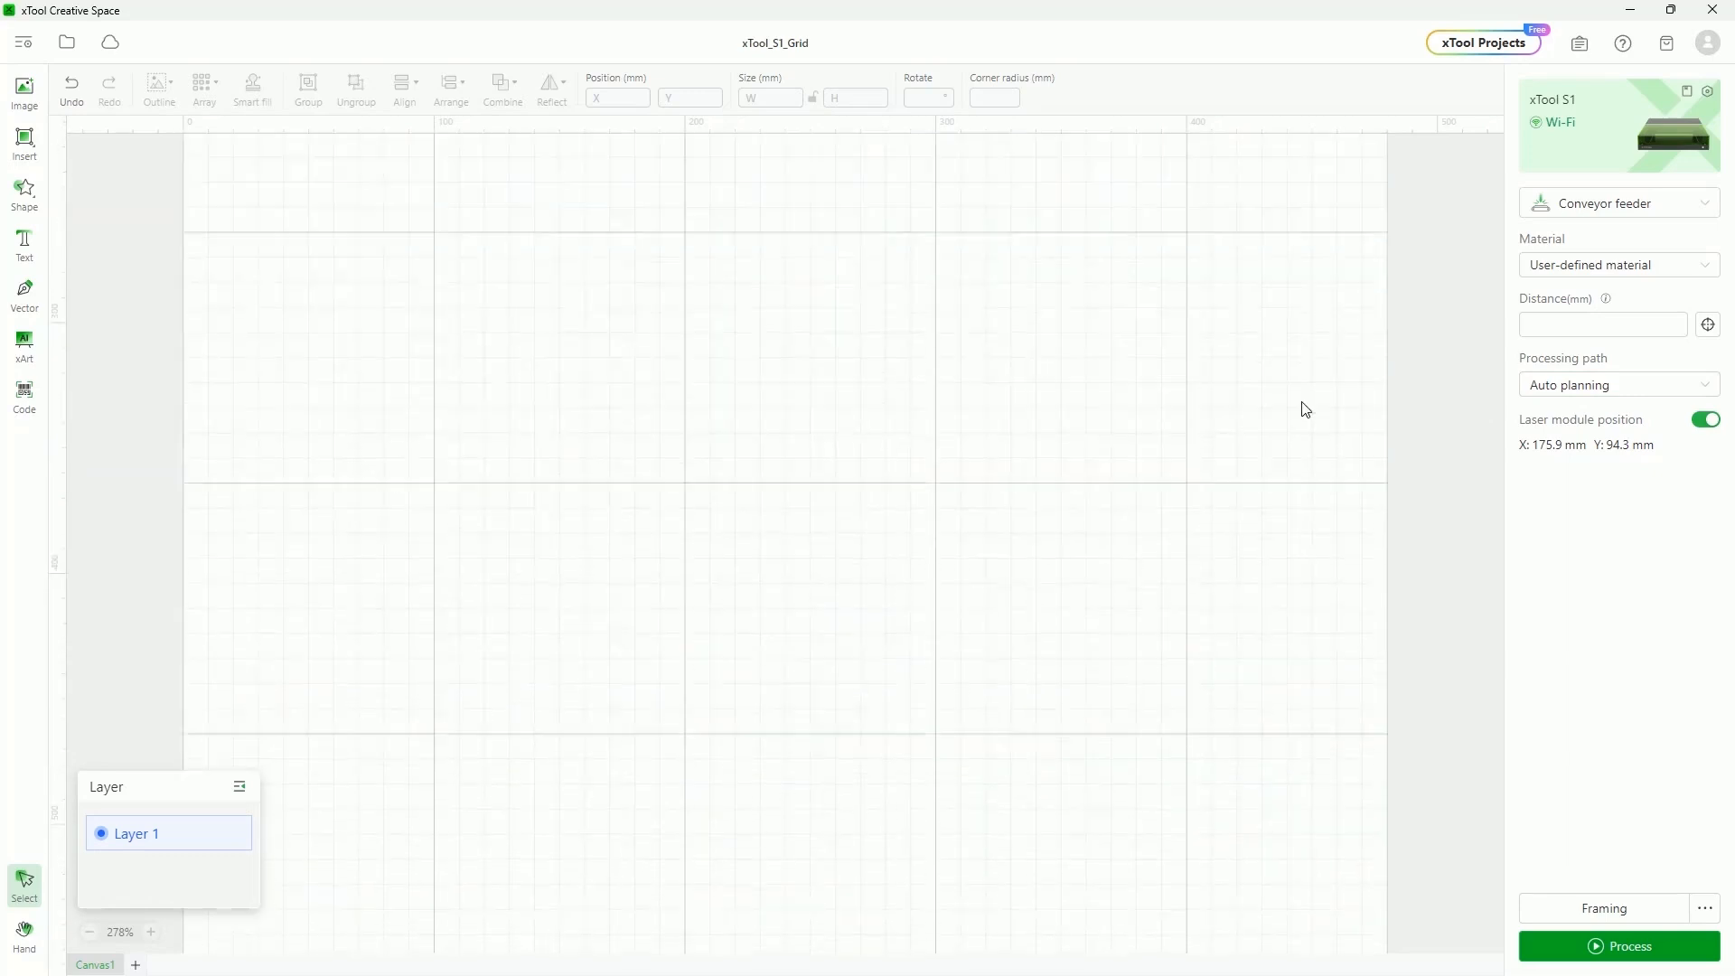
scroll(1287, 422, "down", 20)
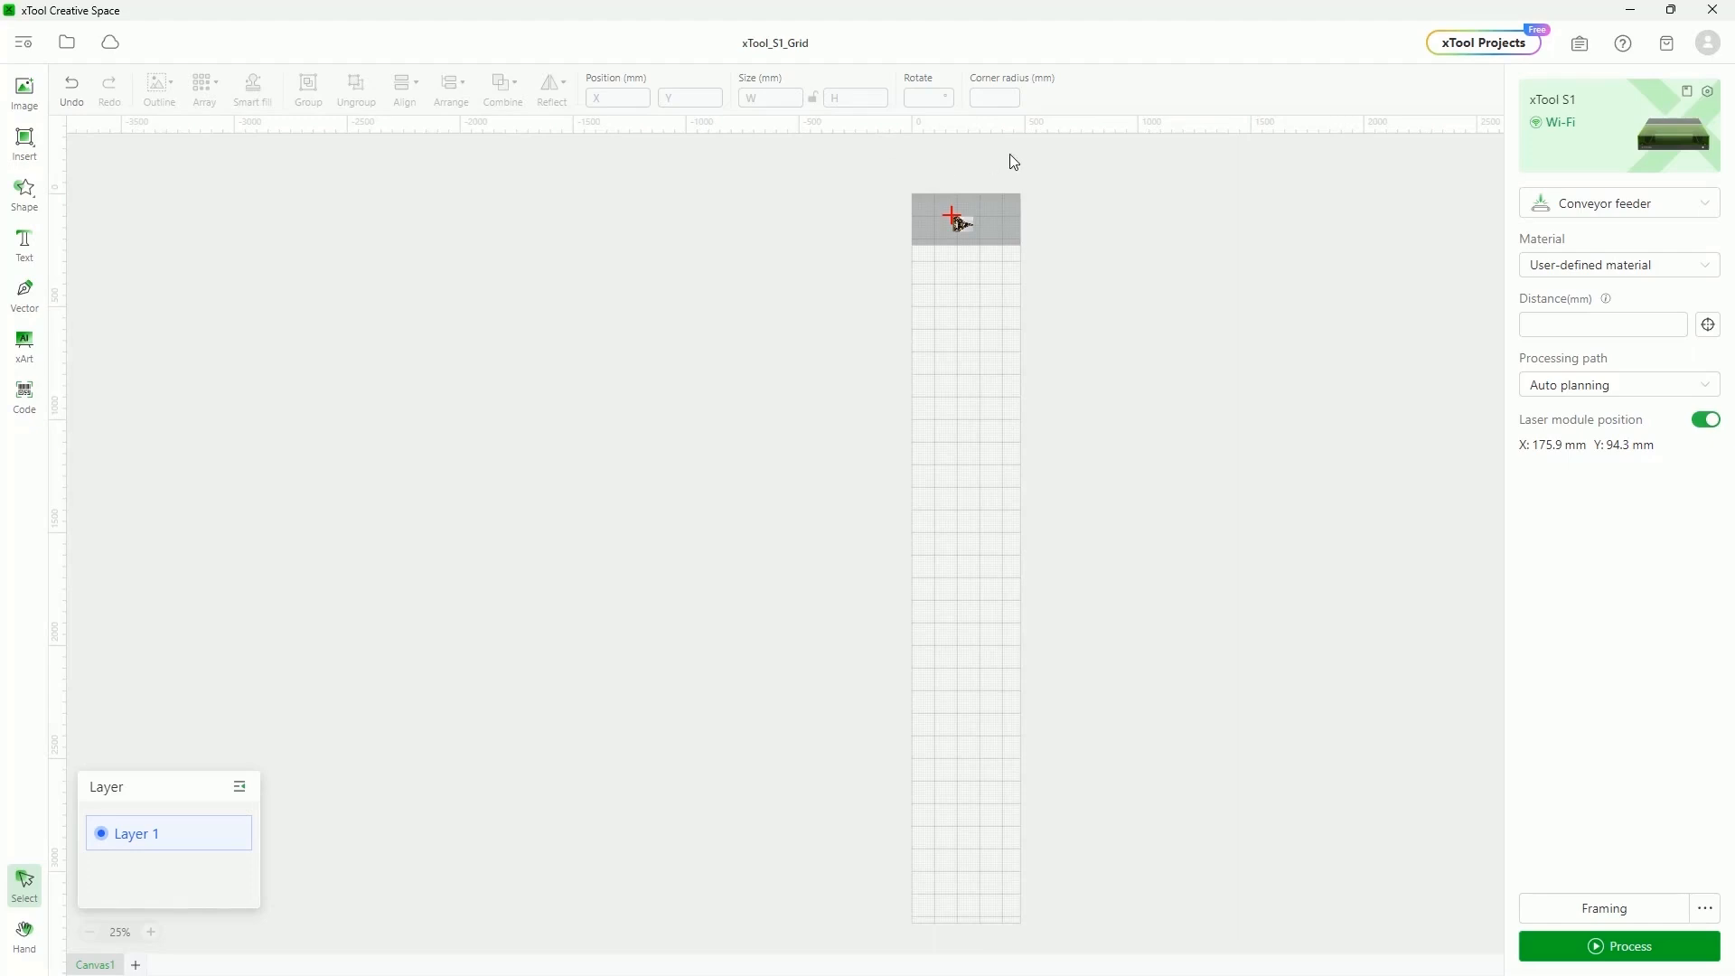
left_click(1618, 215)
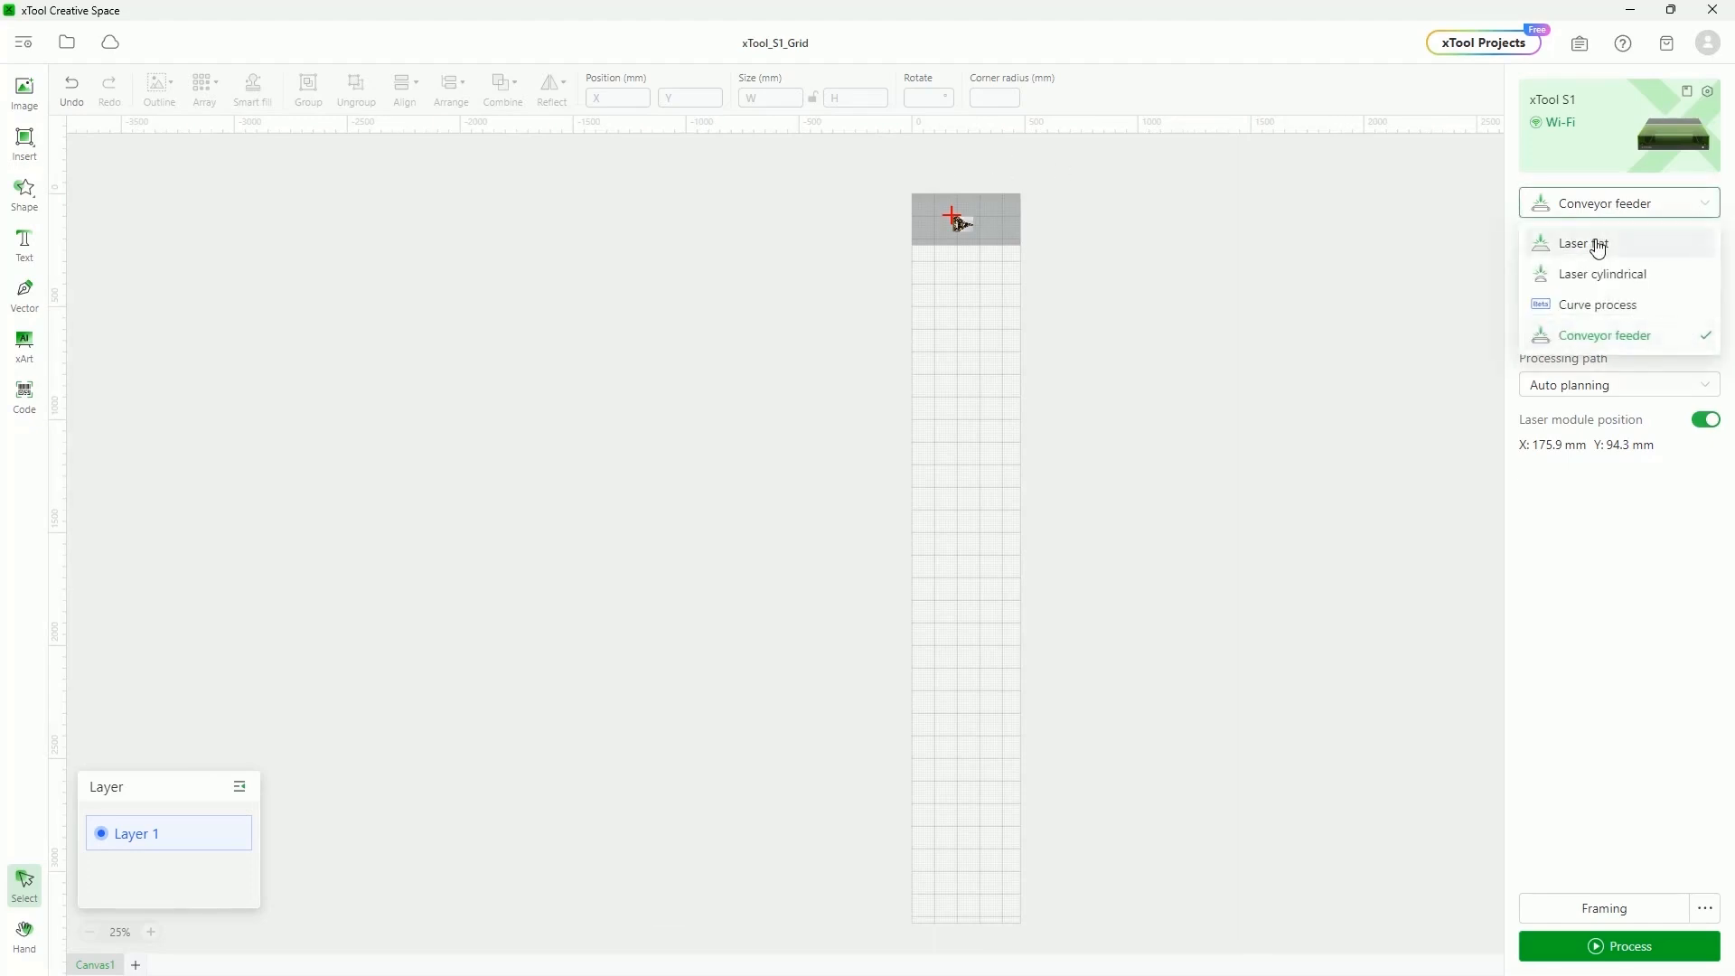
left_click(1595, 242)
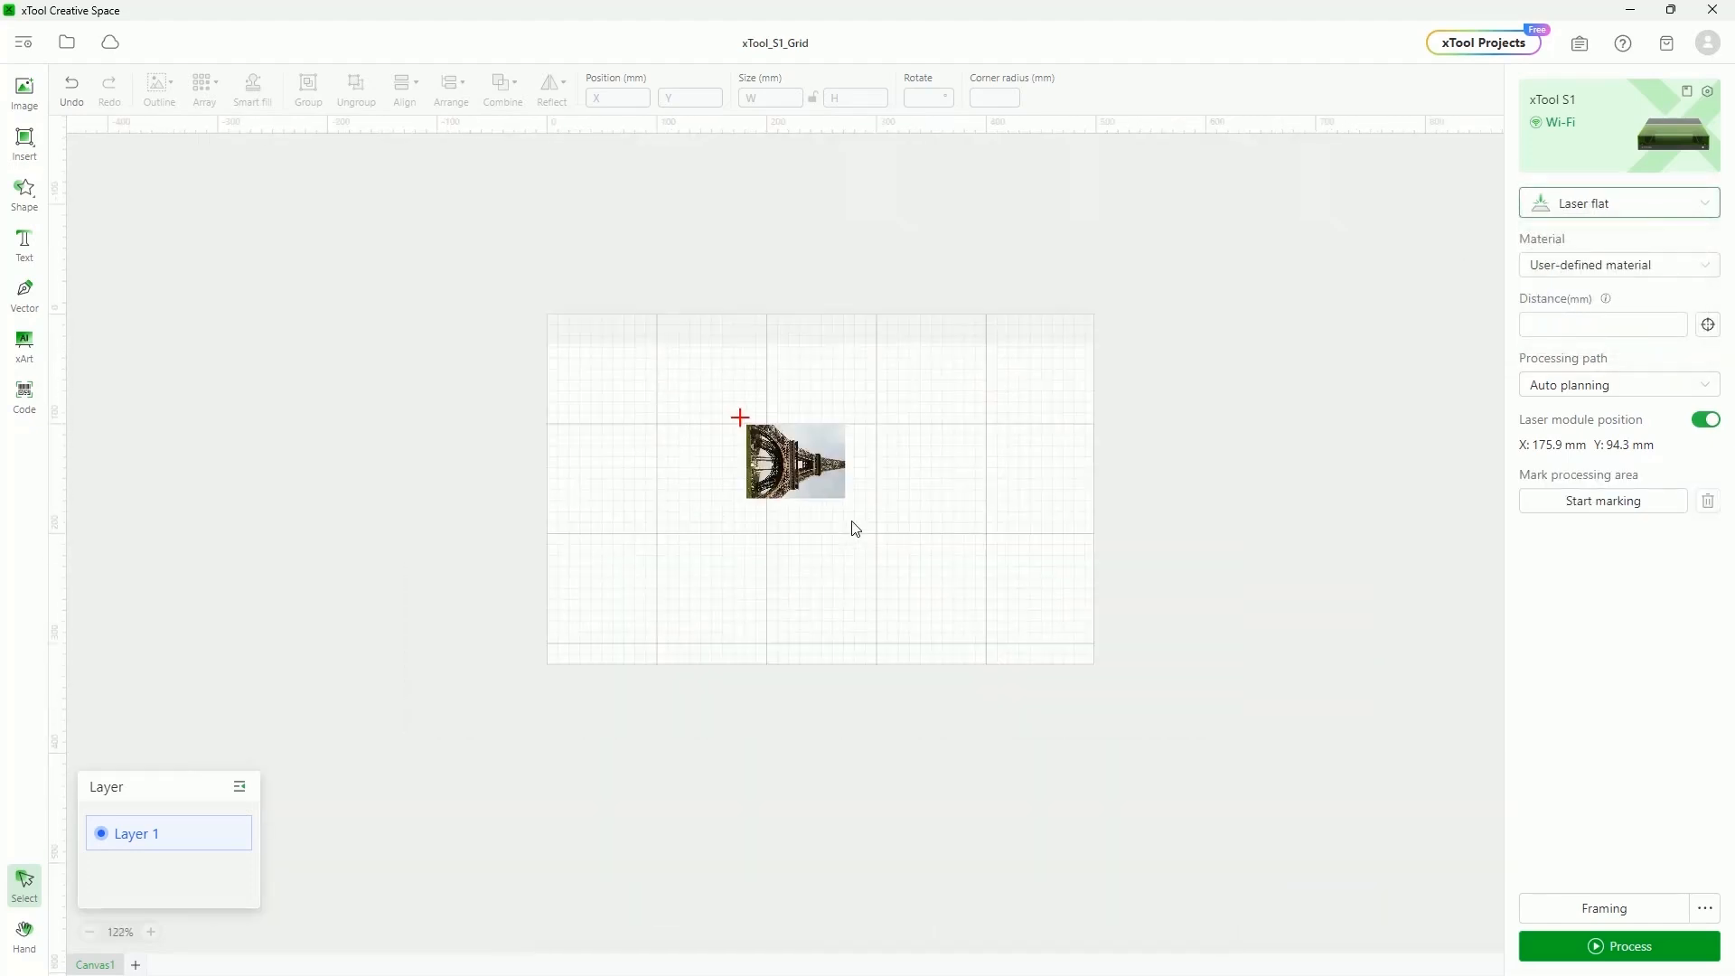
left_click(1614, 203)
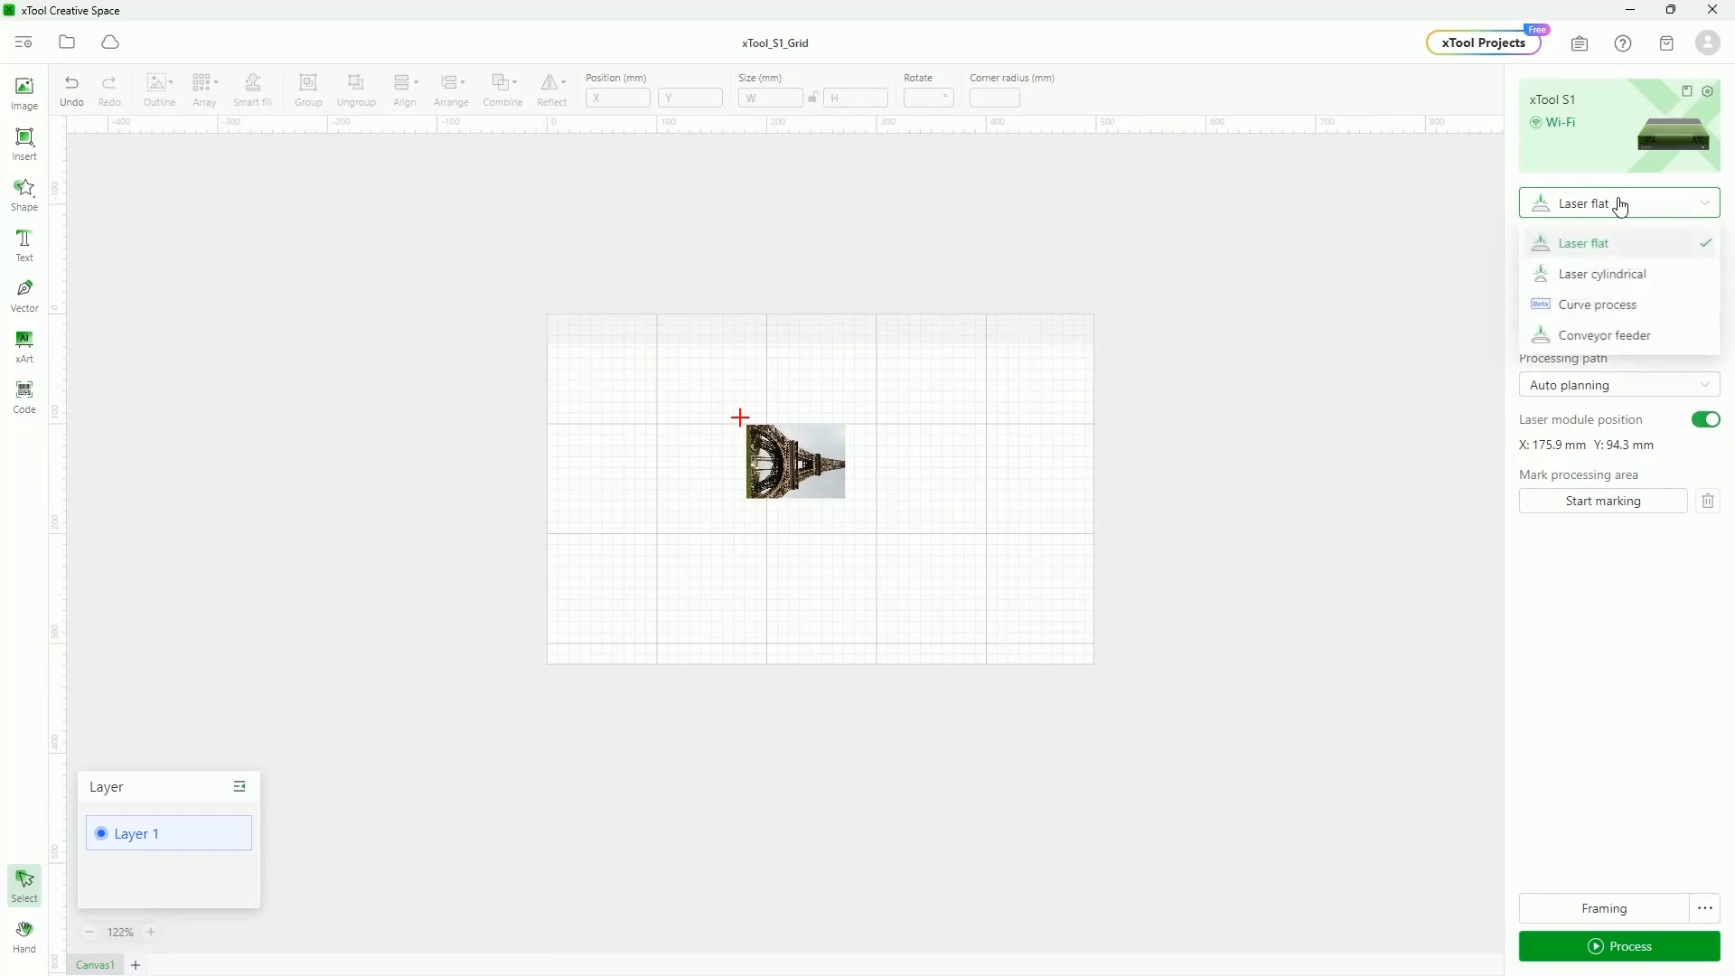
left_click(1610, 336)
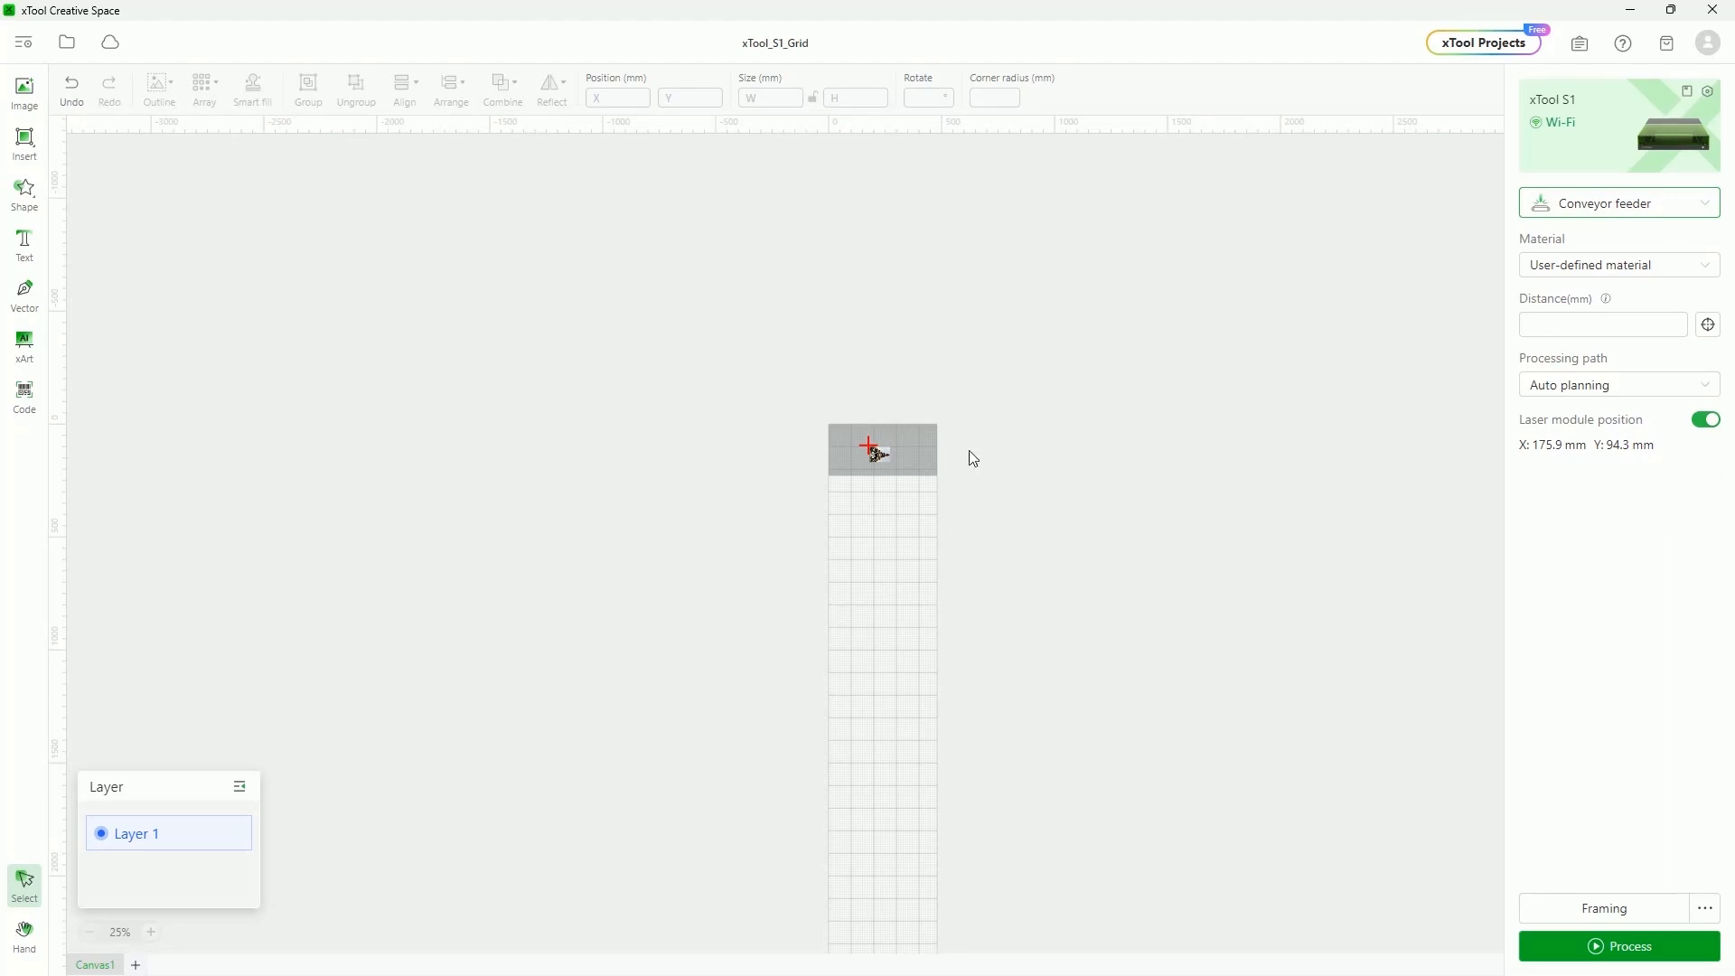
scroll(900, 411, "down", 3)
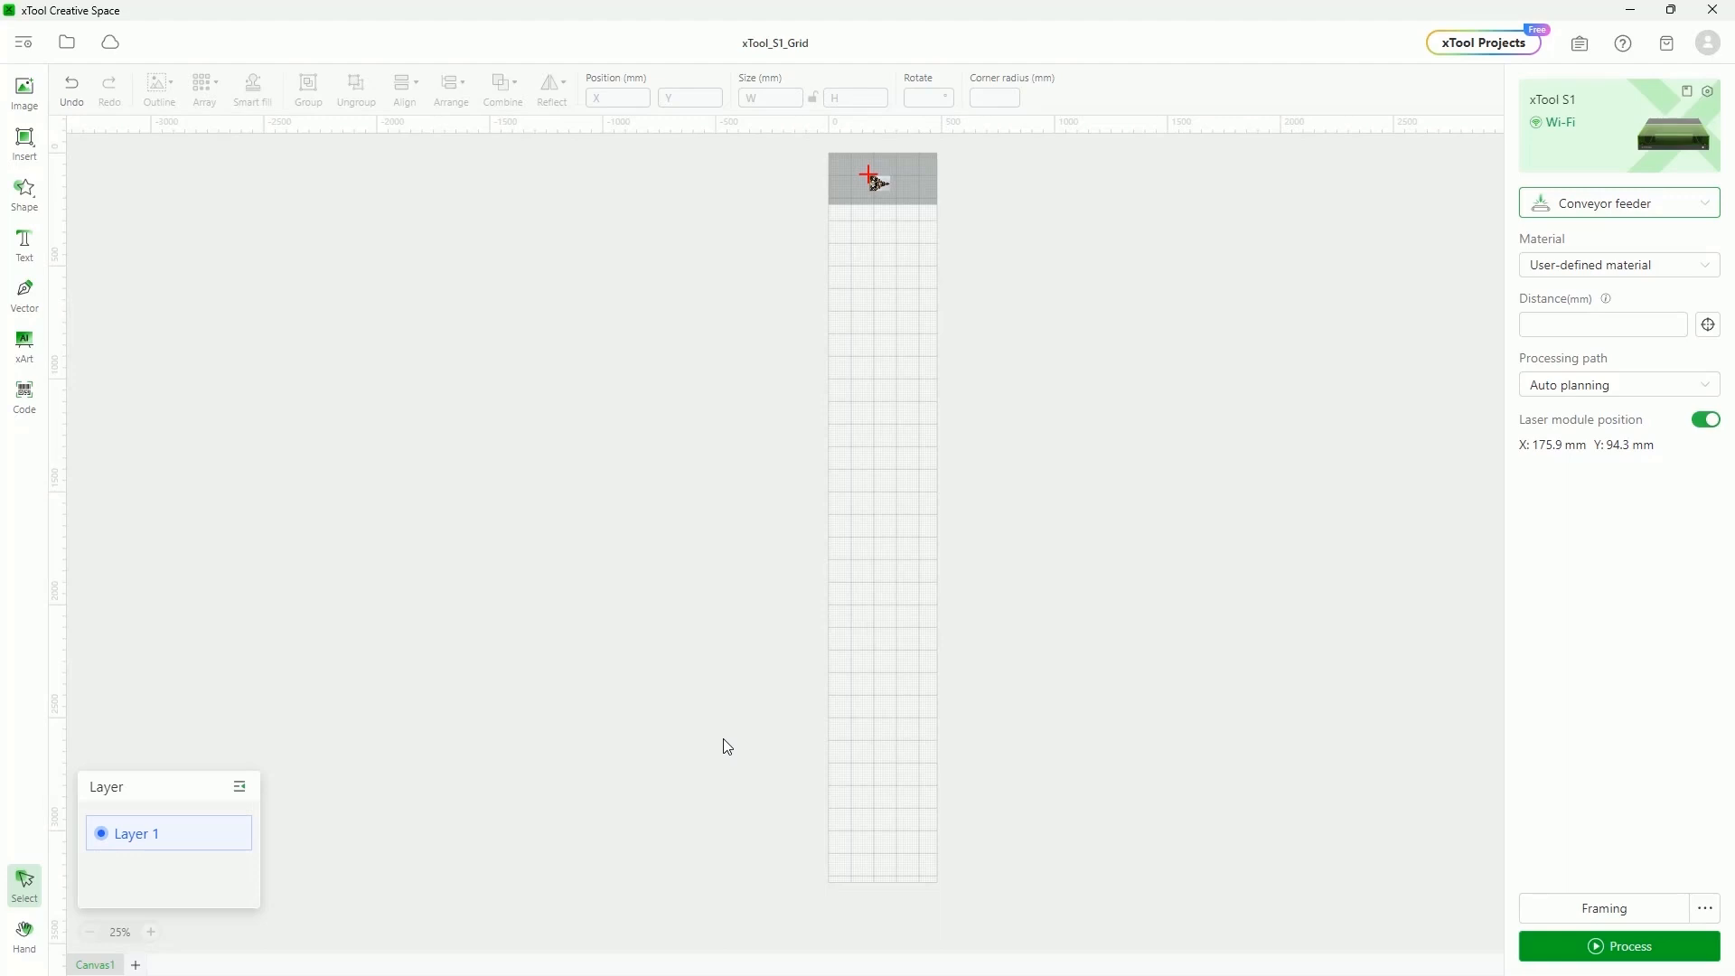
left_click(1610, 212)
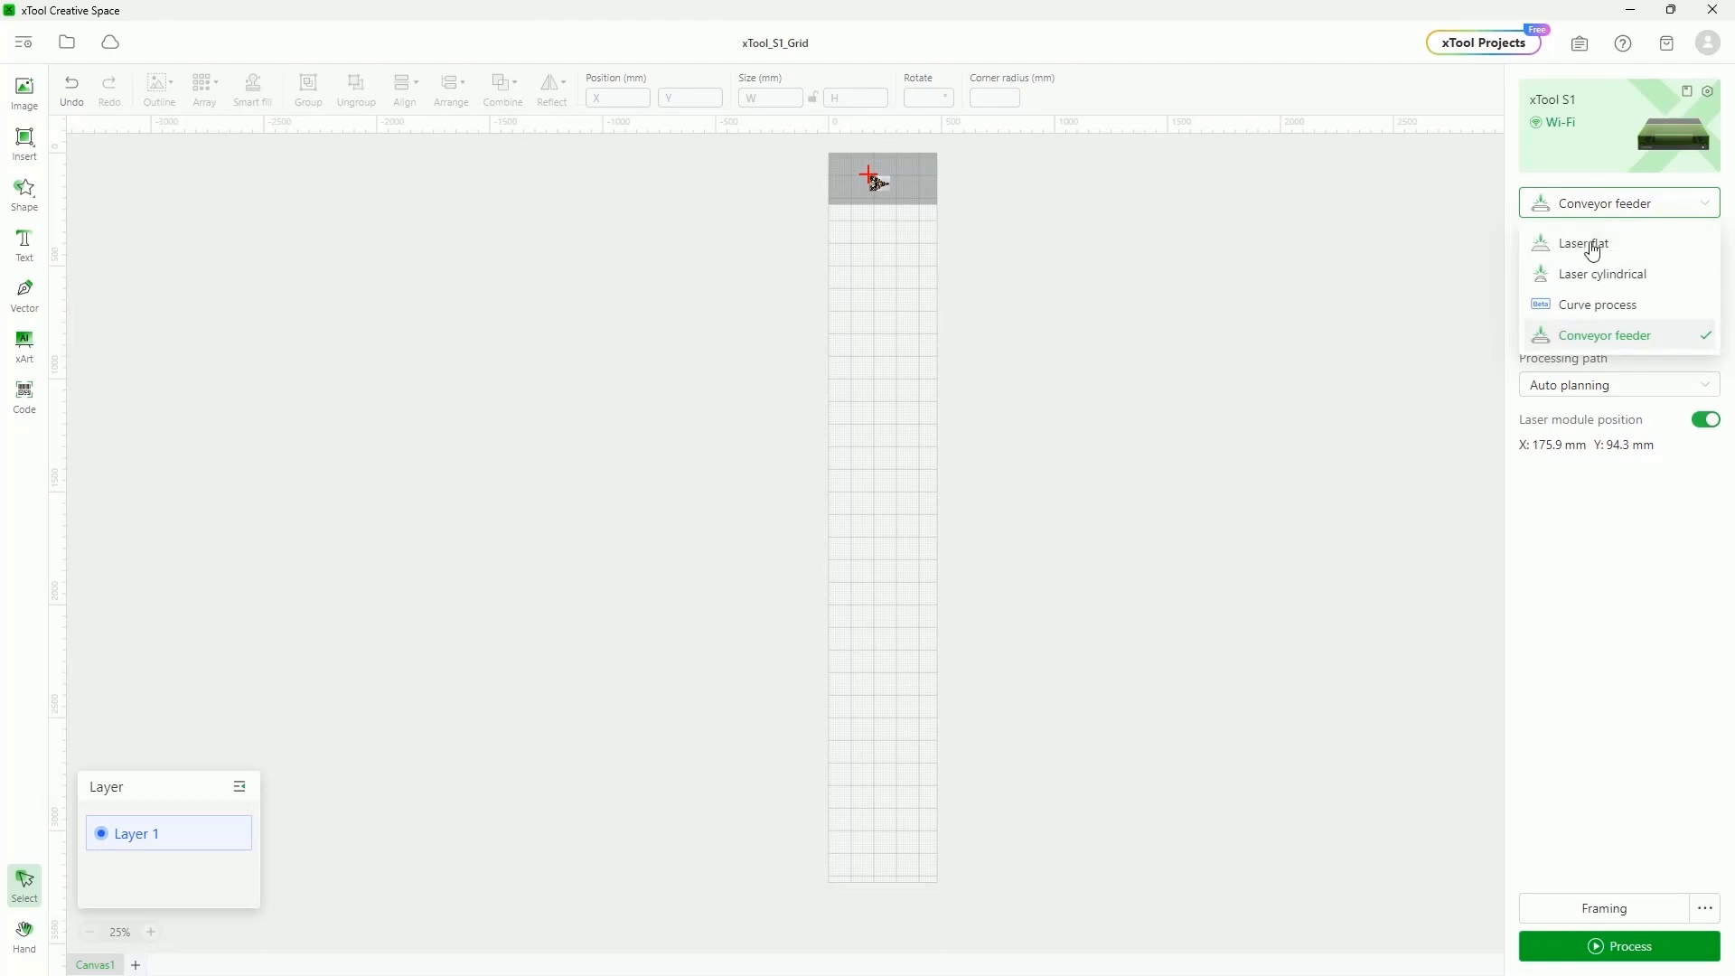
left_click(1592, 244)
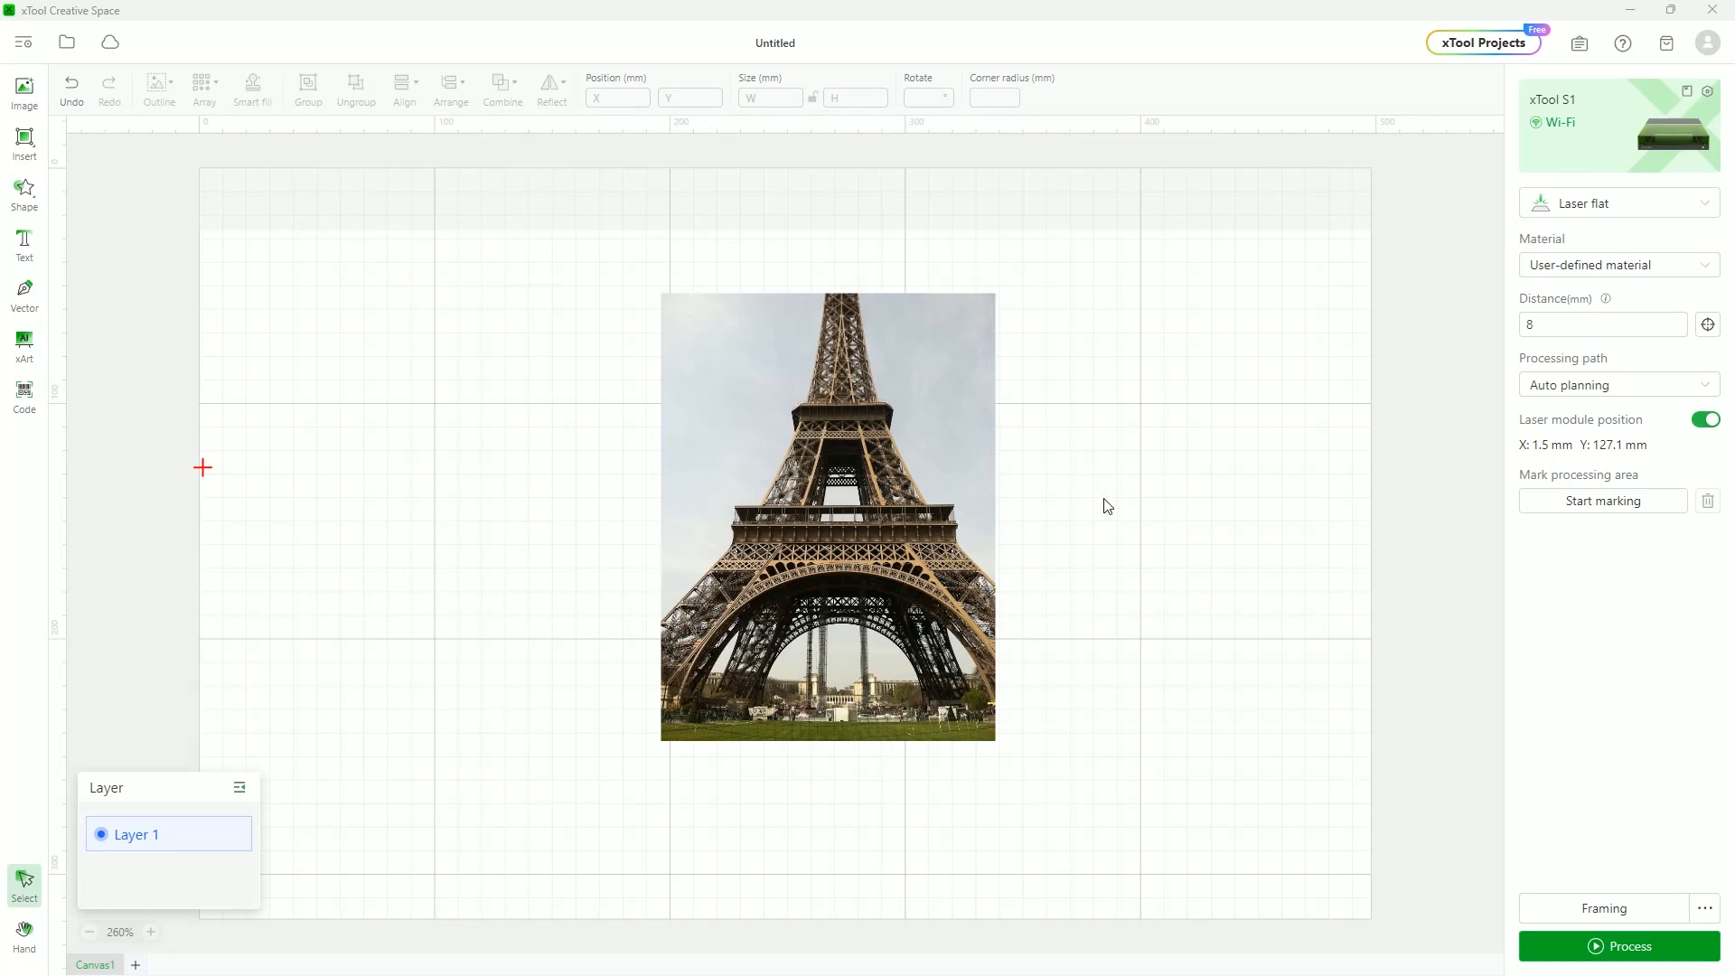
Preview the Eiffel Tower job (about 60 min), check framing at 160 mm/s, and start engraving
left_click(1628, 944)
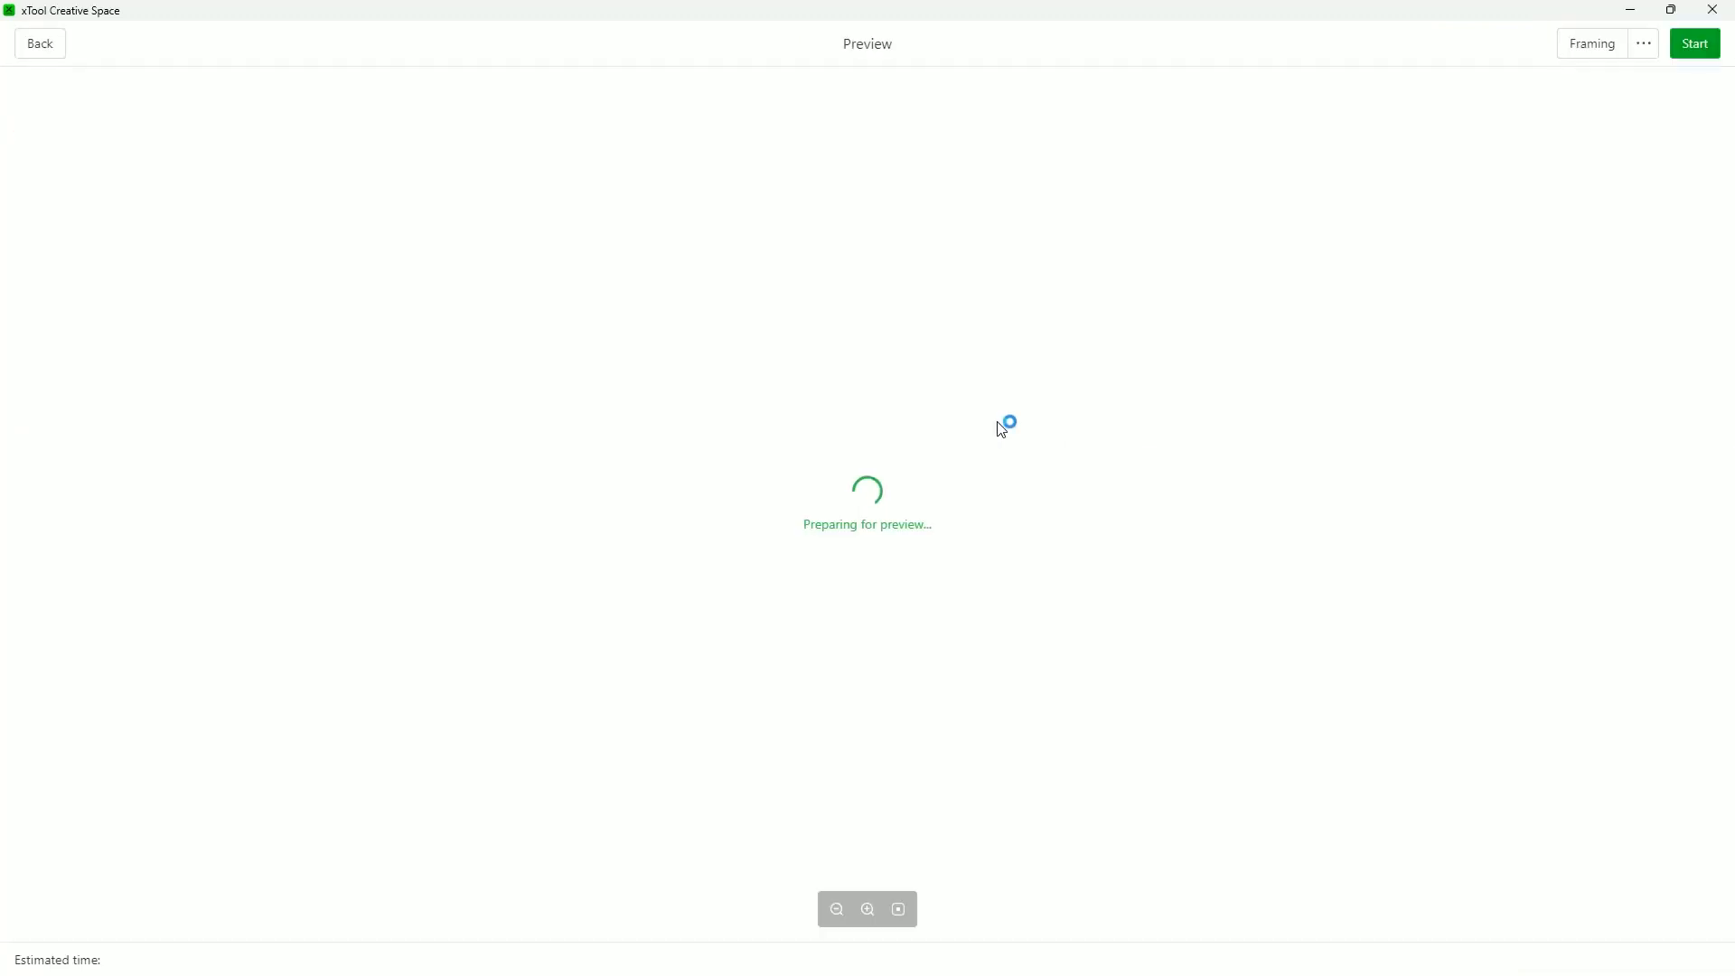
left_click(1642, 45)
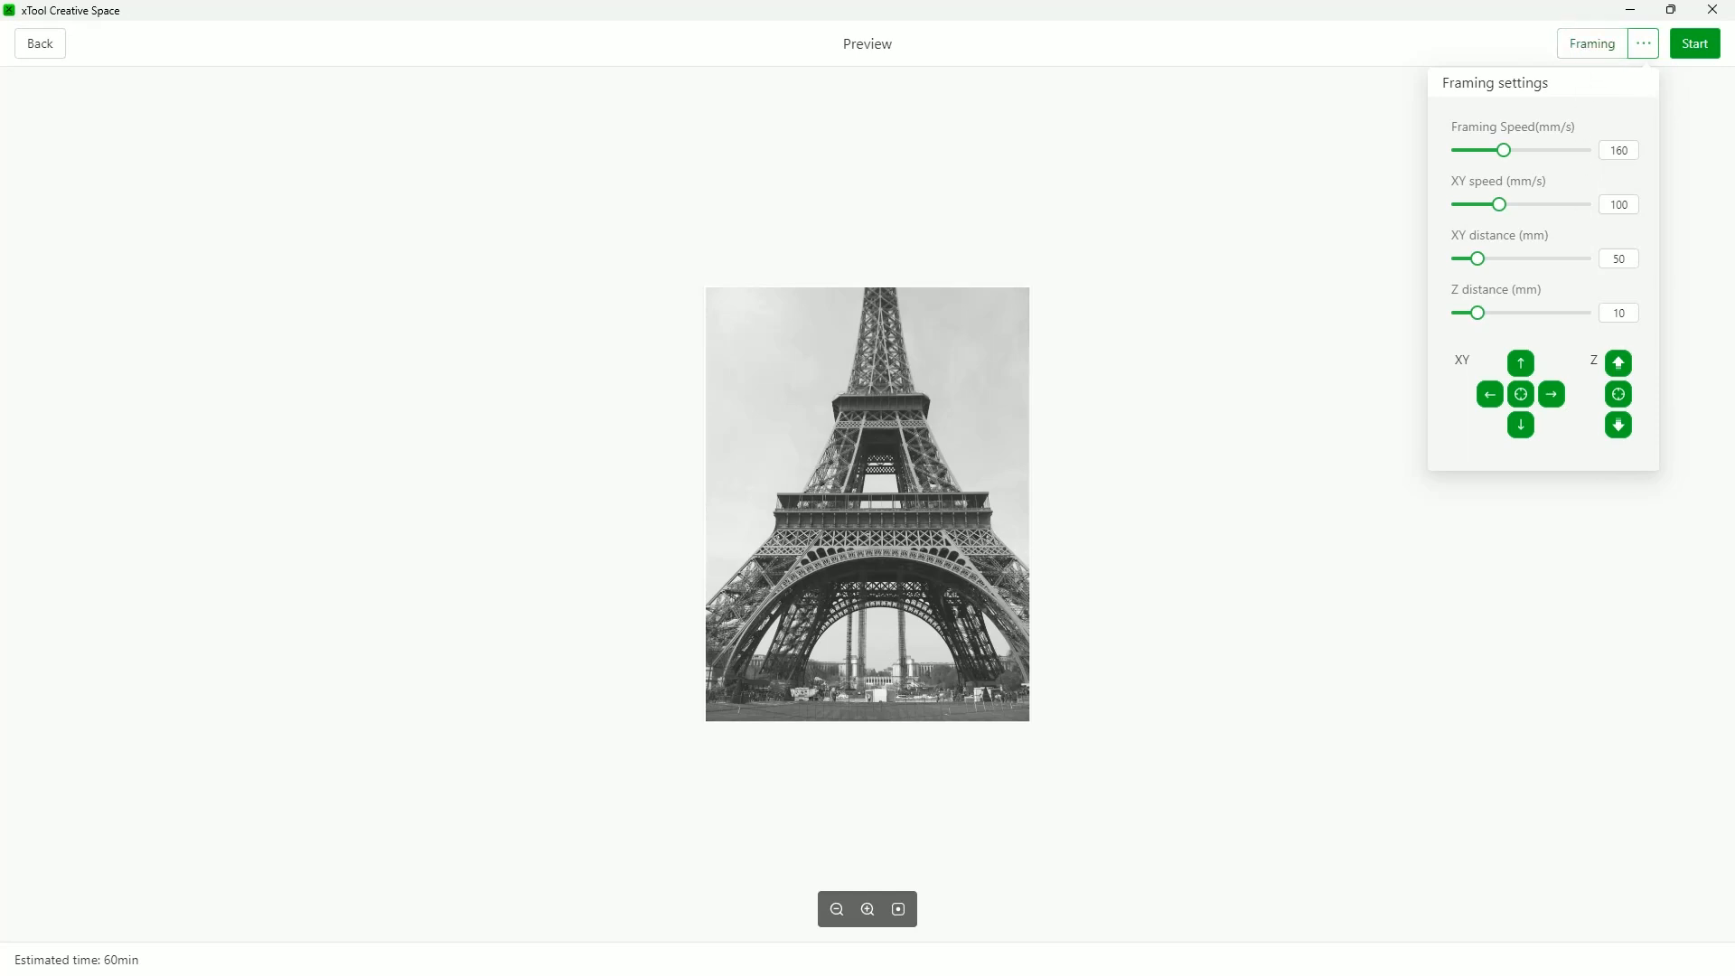
left_click(1698, 52)
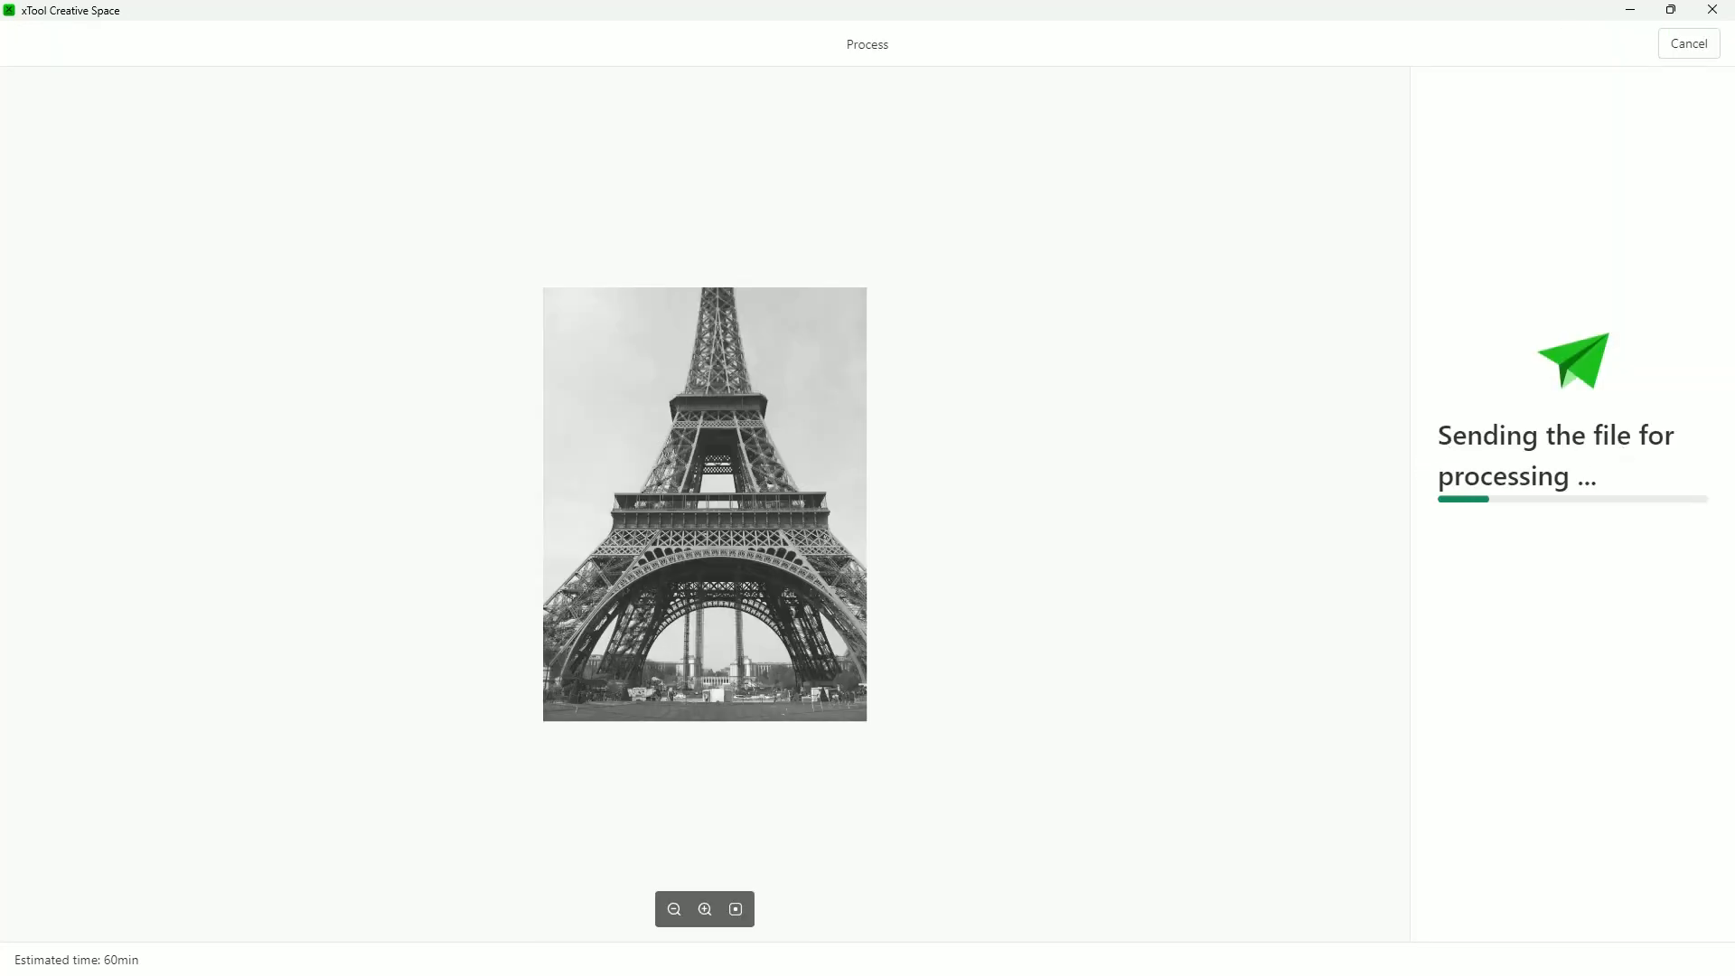